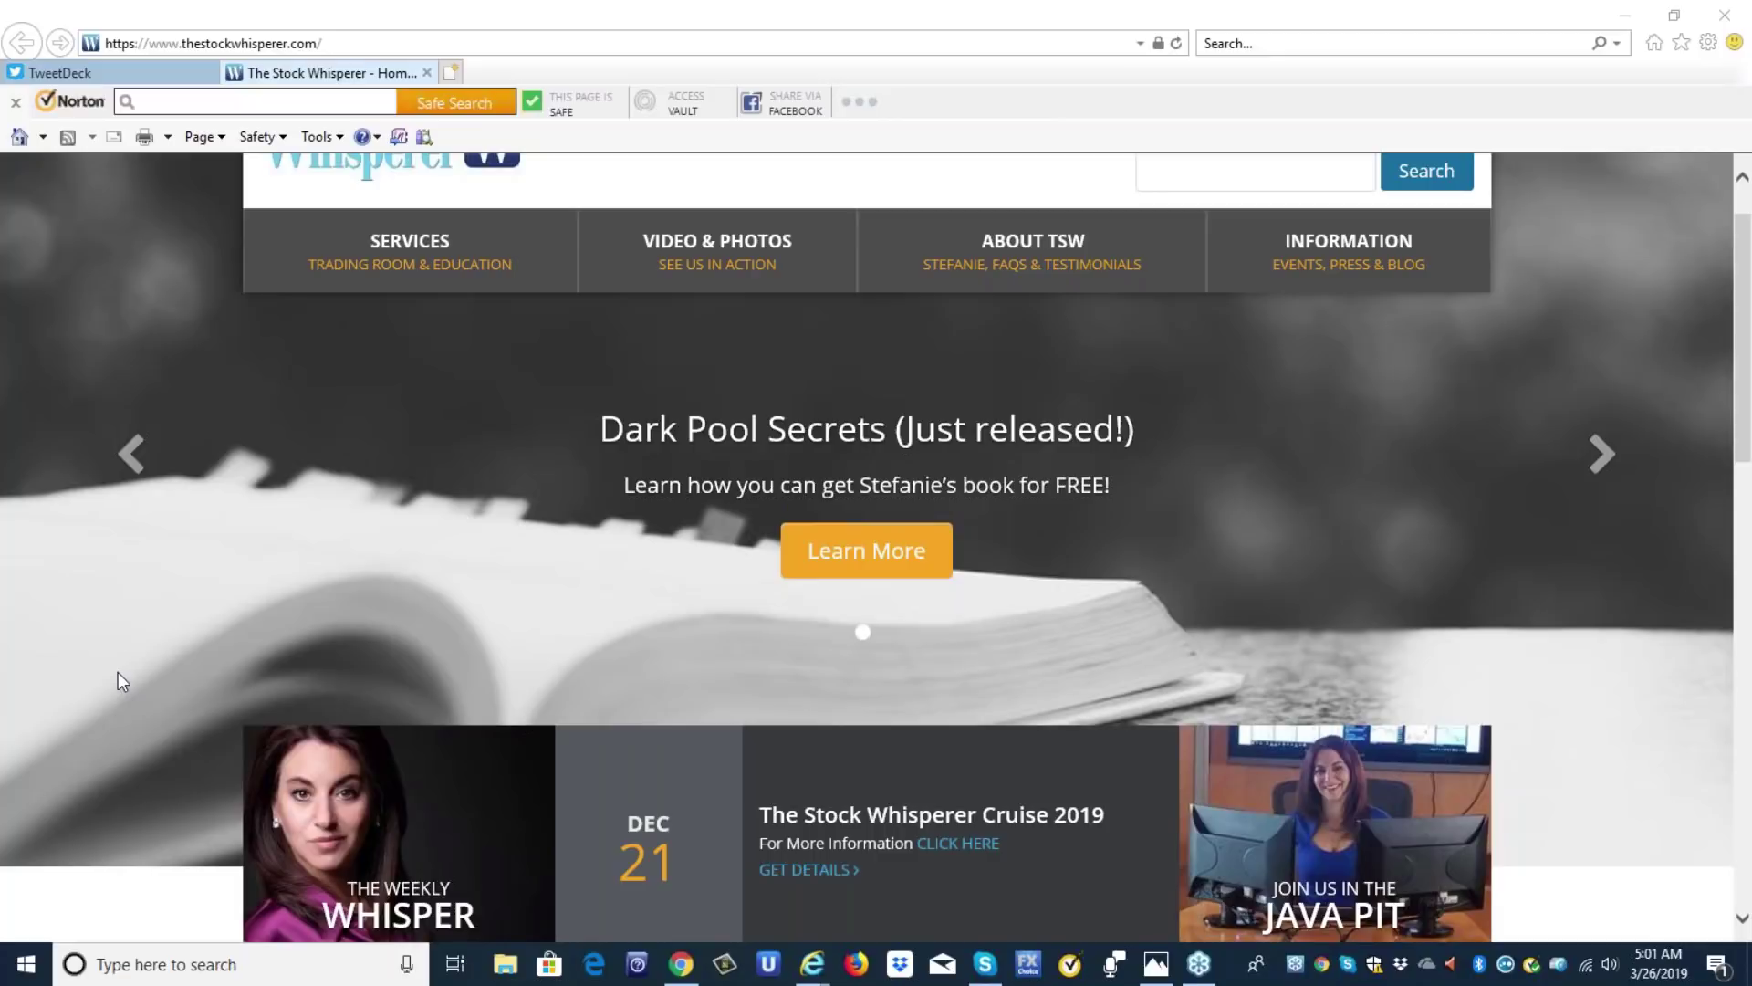
Switch from the Stock Whisperer site to the TradingView ETHUSD chart window in Chrome
click(683, 964)
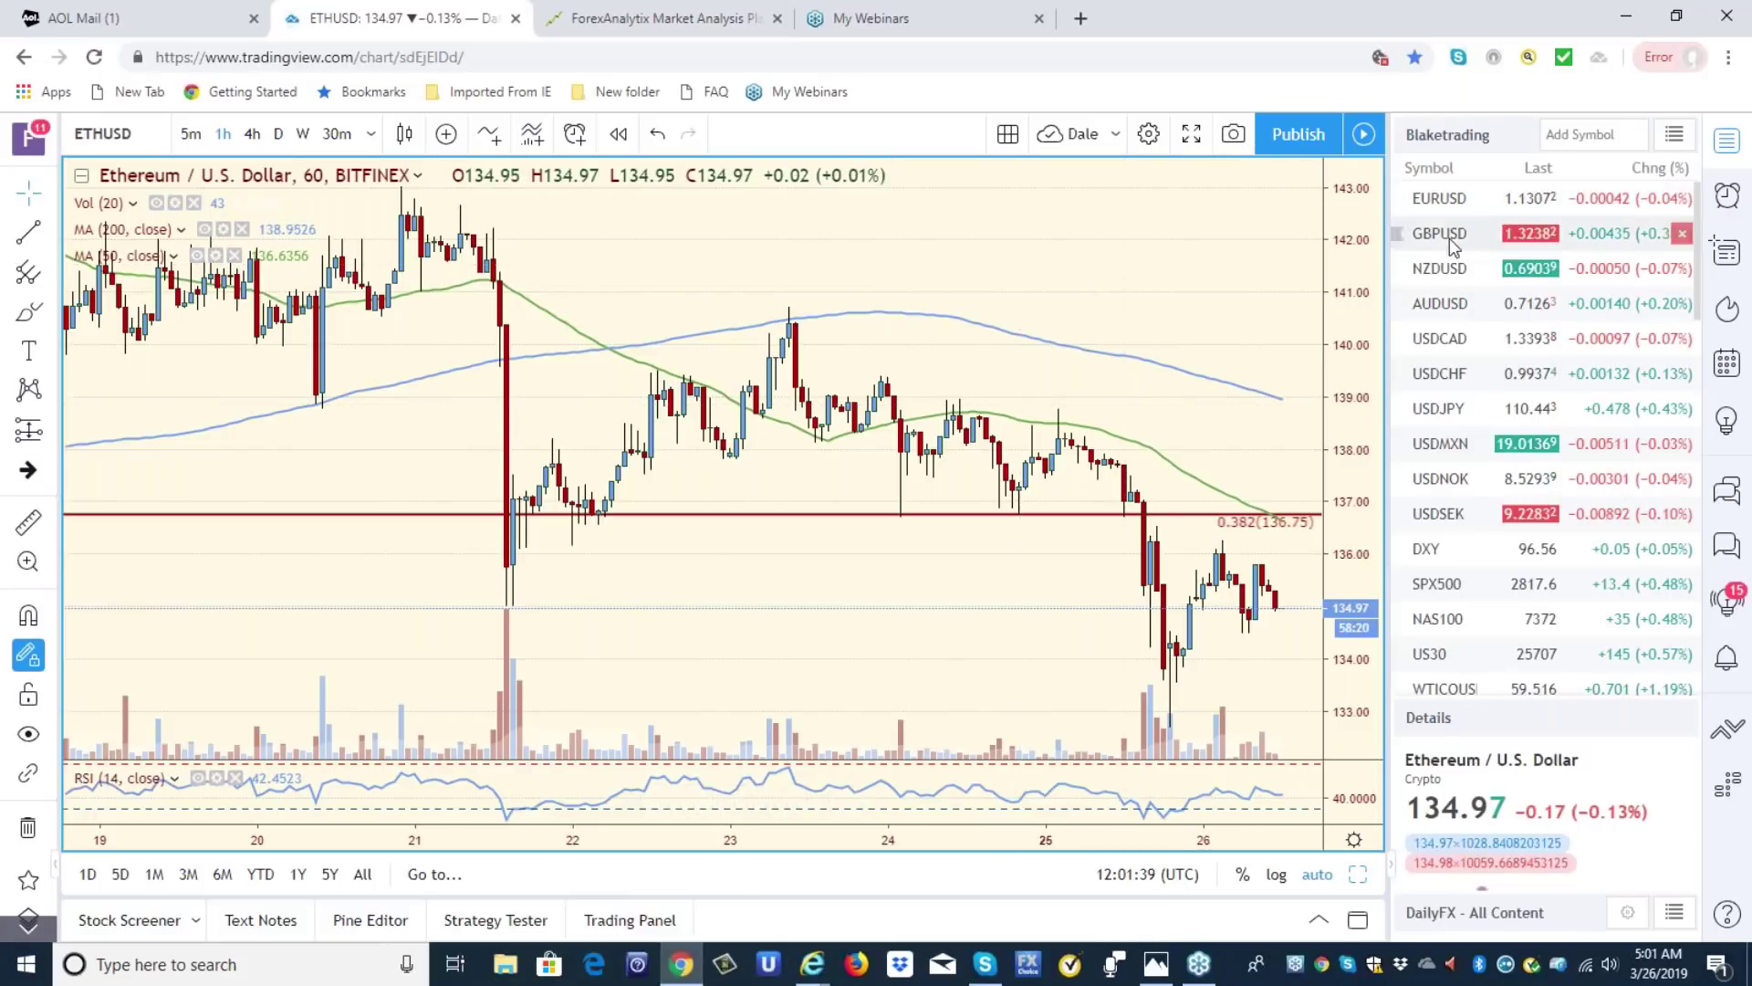
Step through DXY and EURUSD, then show GBPUSD on the 4-hour timeframe
click(1425, 551)
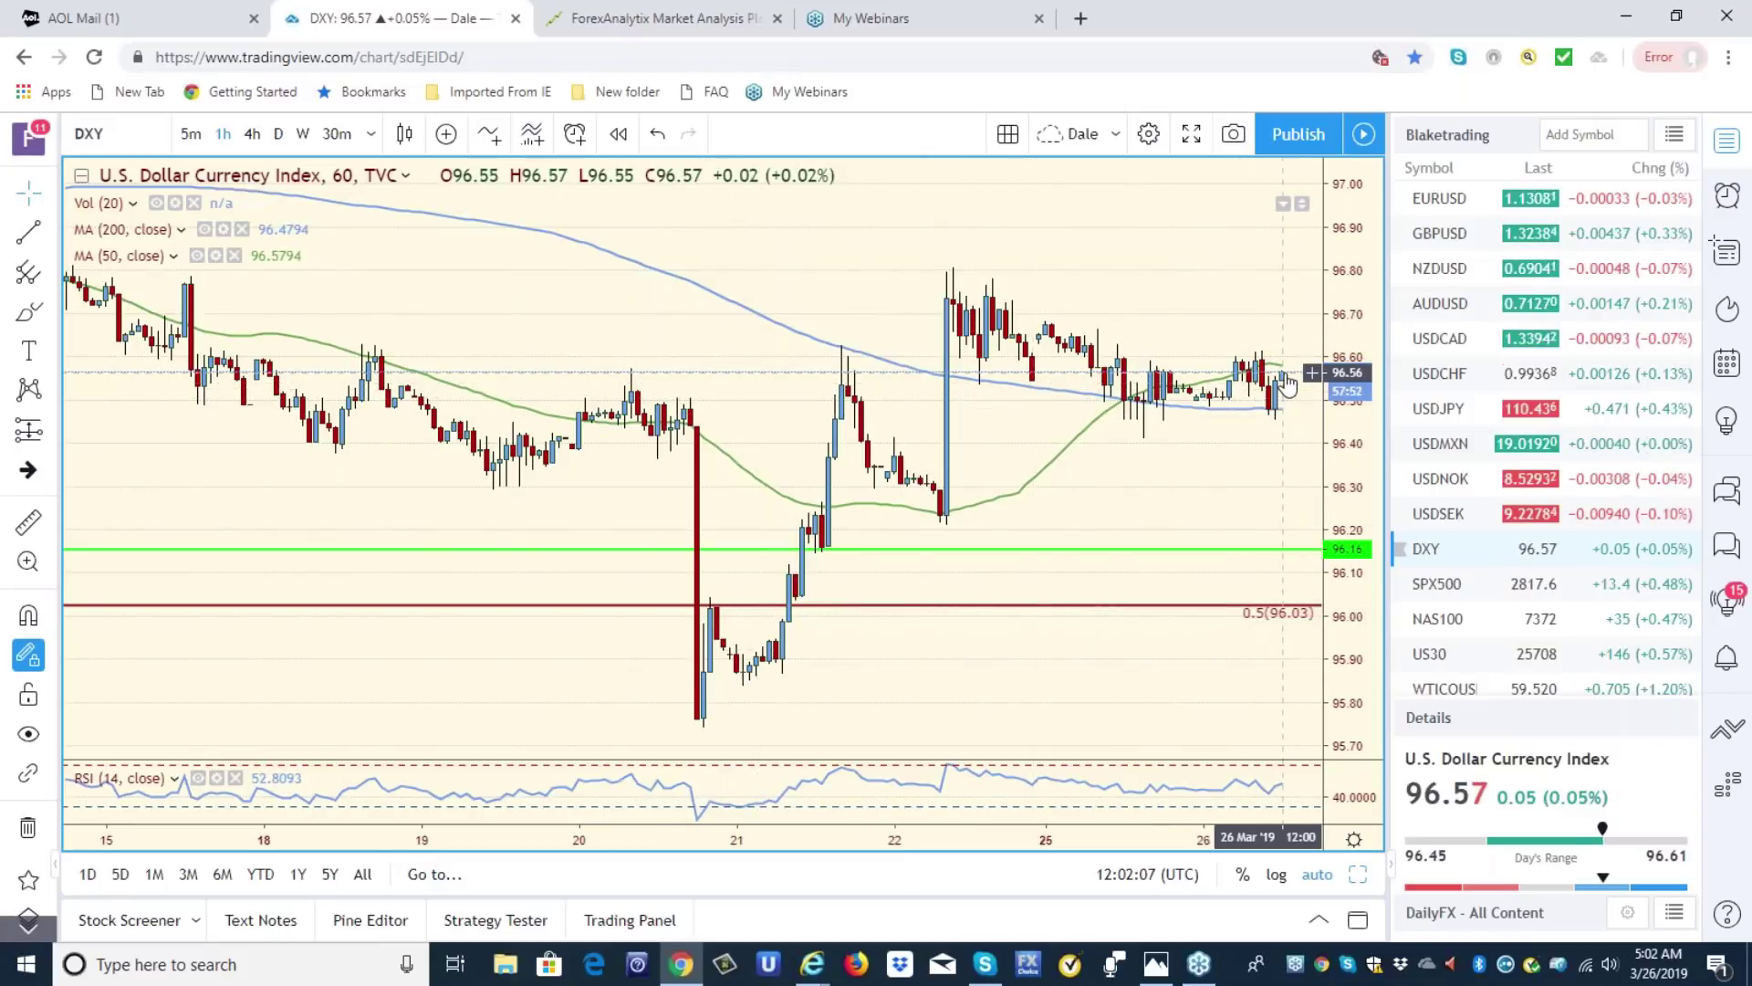
click(1439, 208)
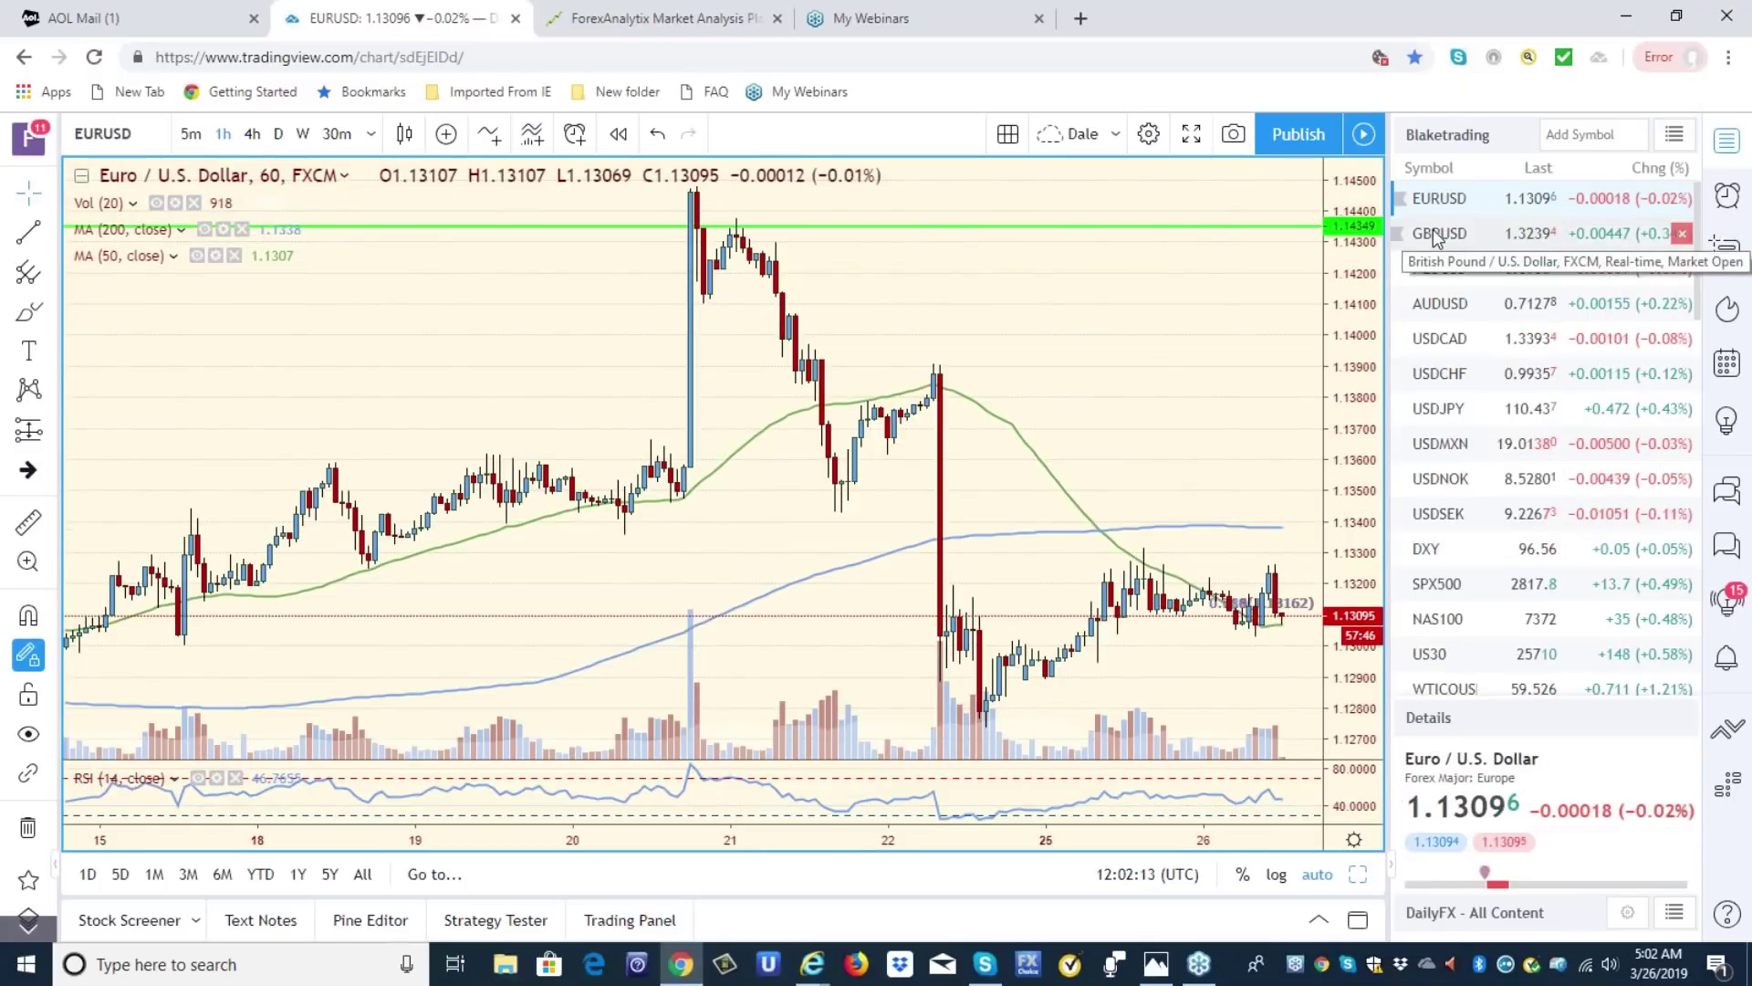
click(1437, 236)
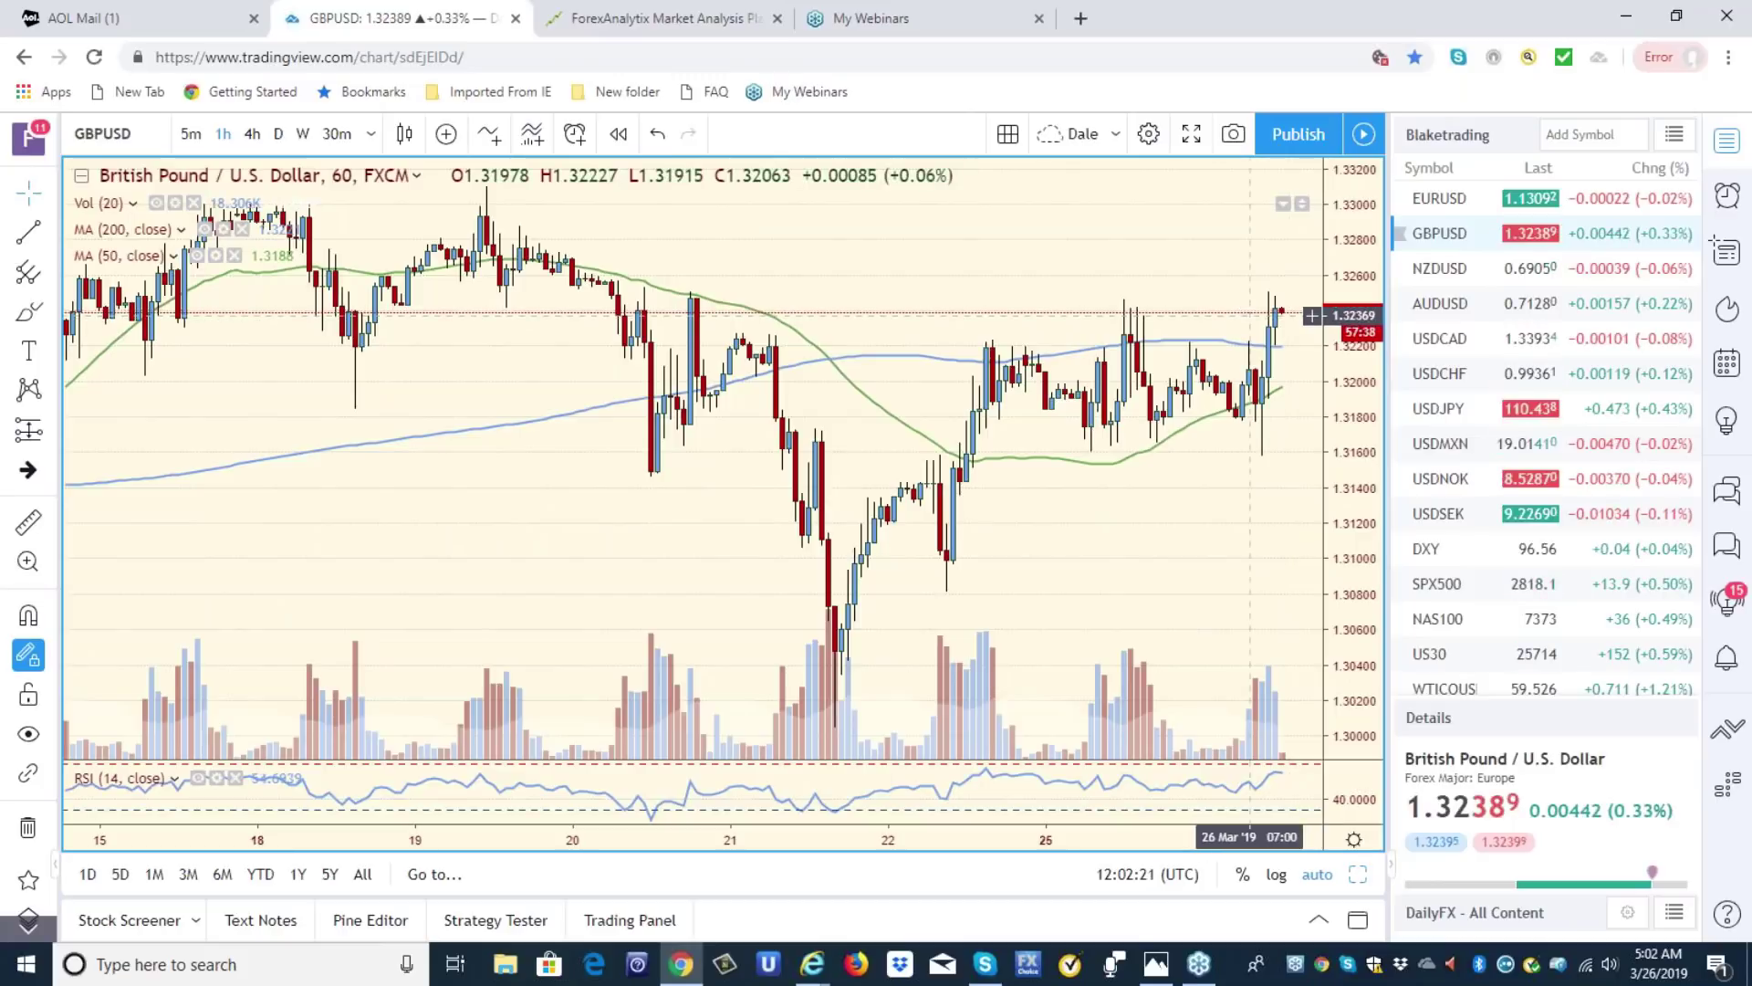
click(253, 135)
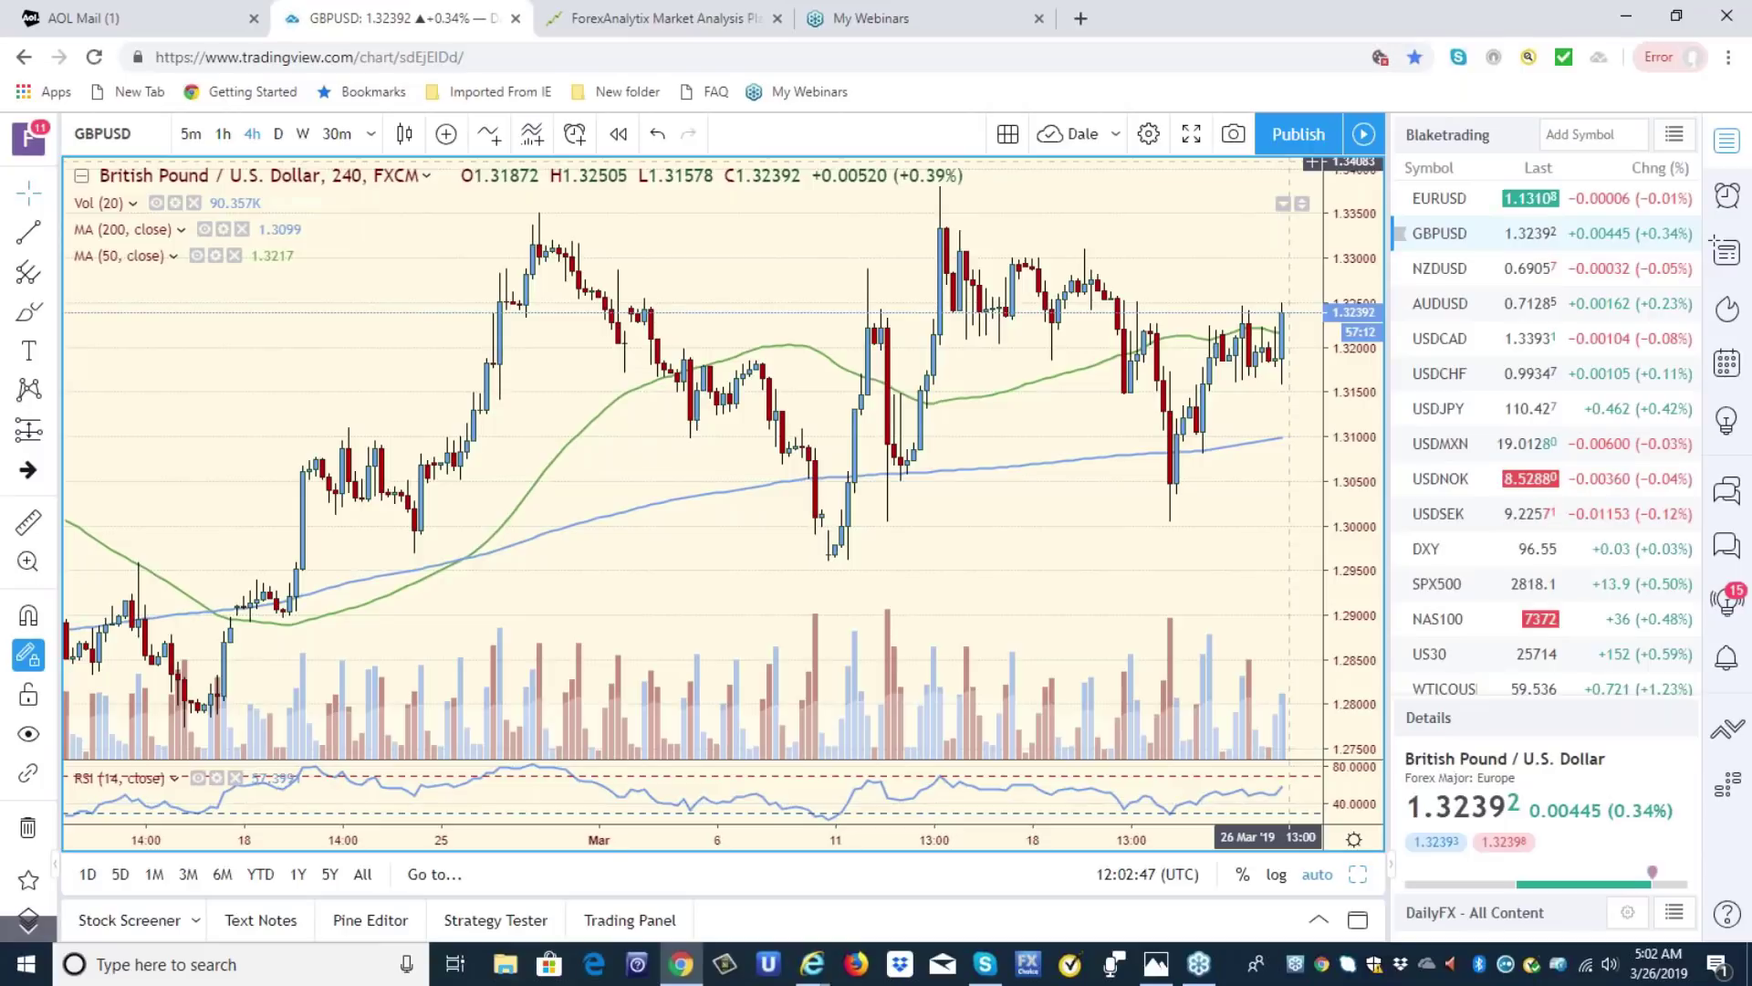
Look over USDJPY, SPX500 and US30, then settle back on USDJPY
click(1442, 410)
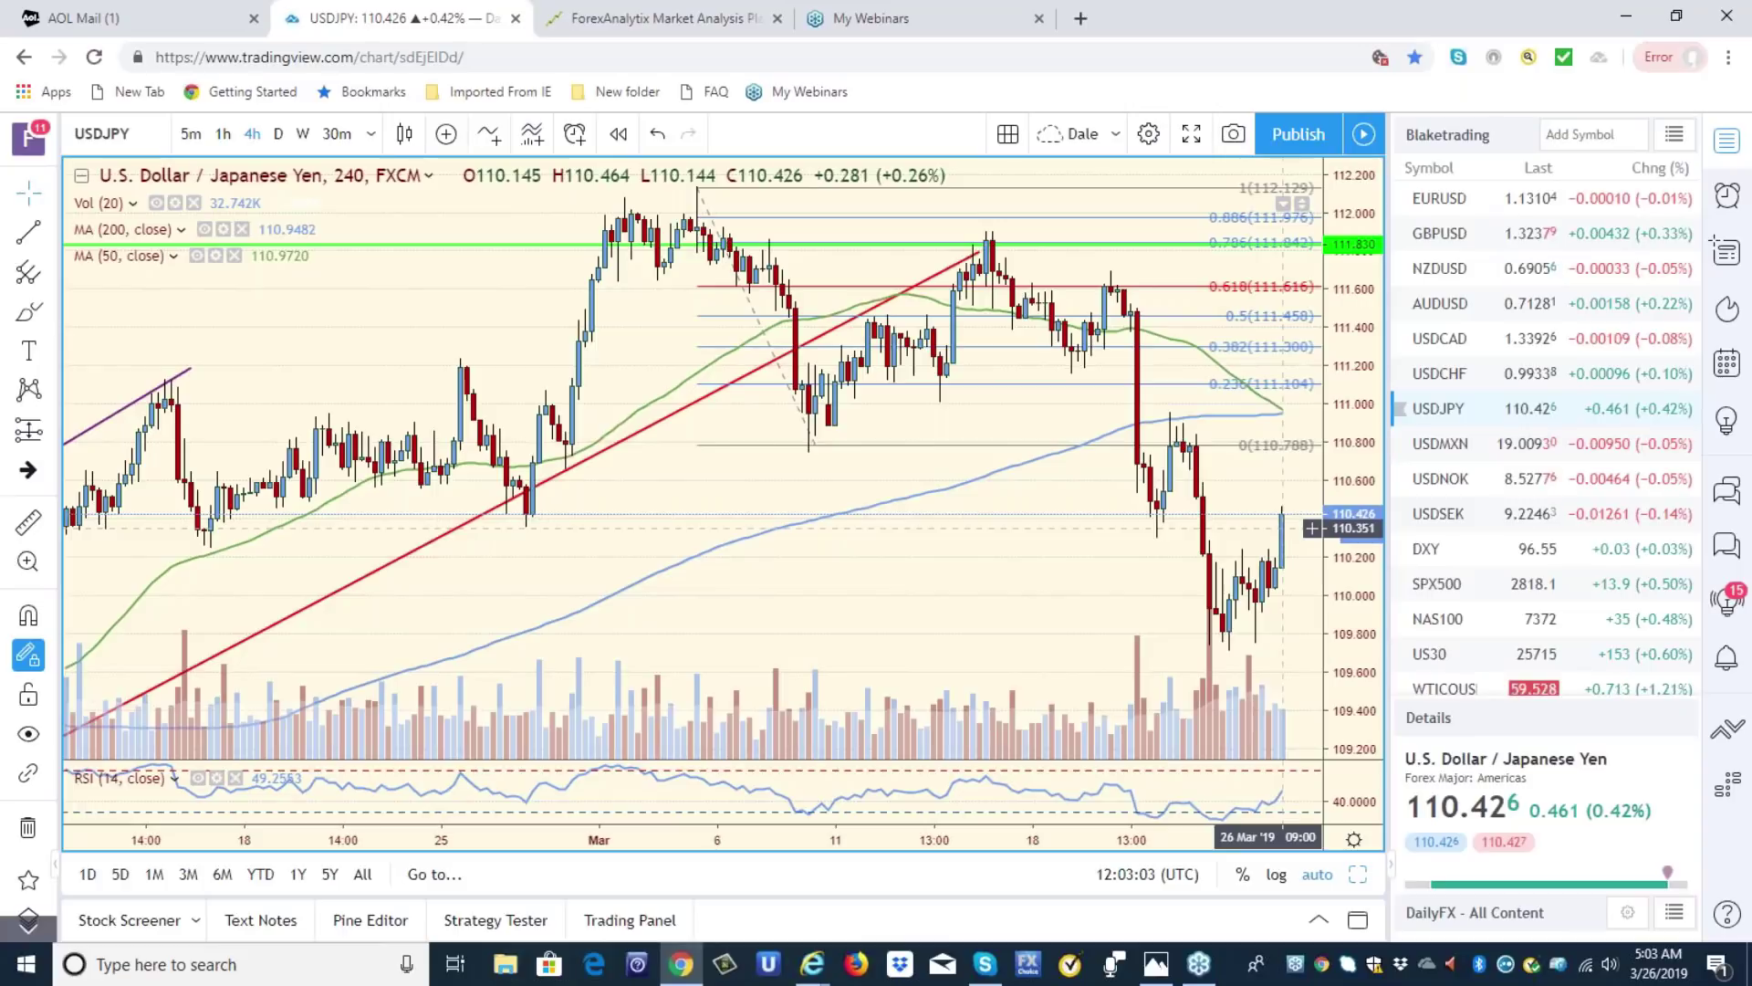
click(1440, 585)
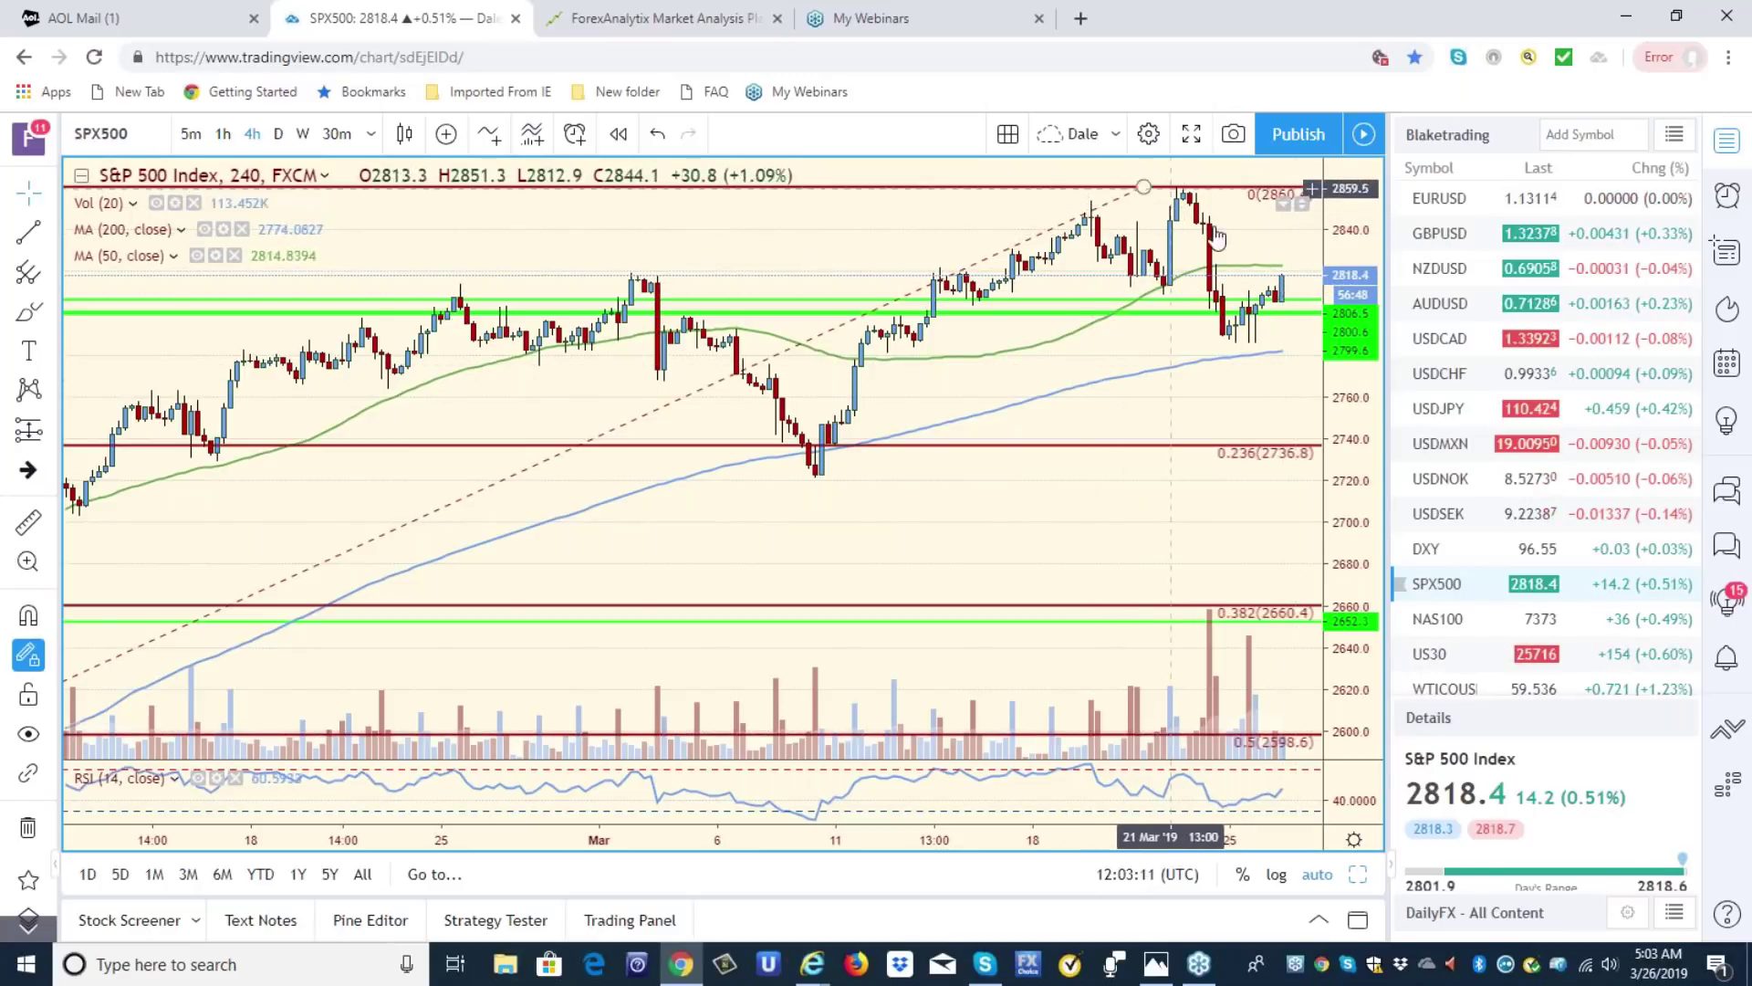
click(1421, 656)
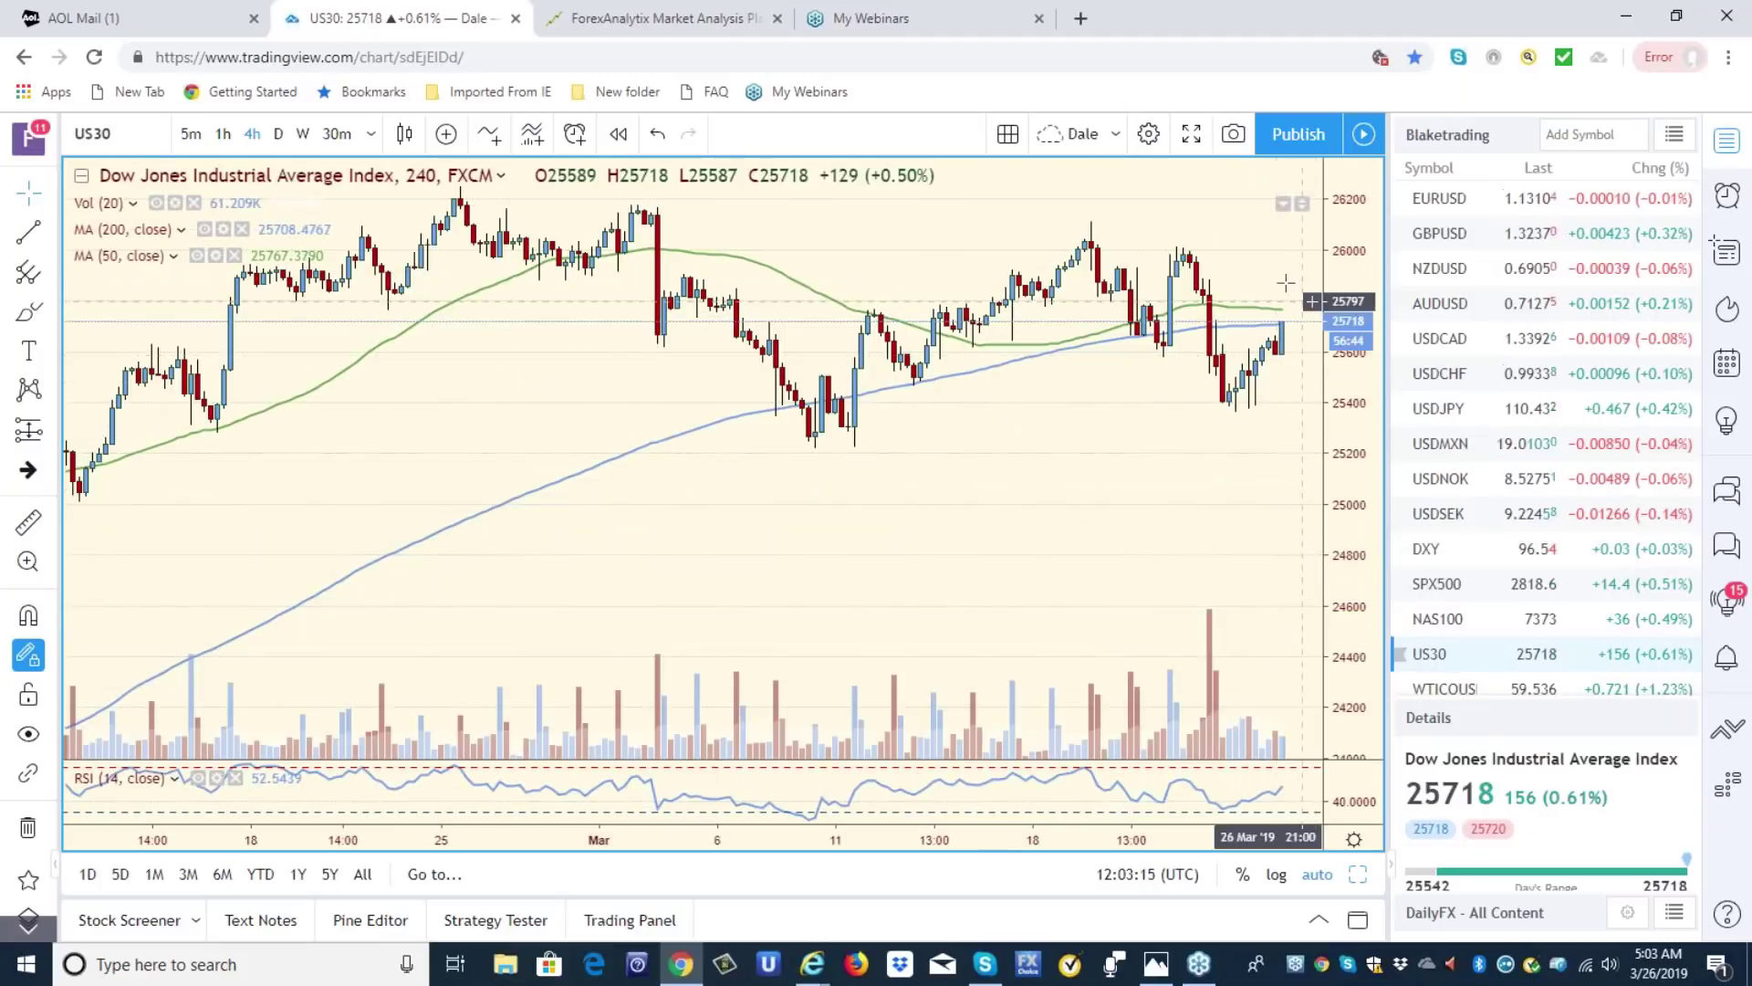
click(1446, 411)
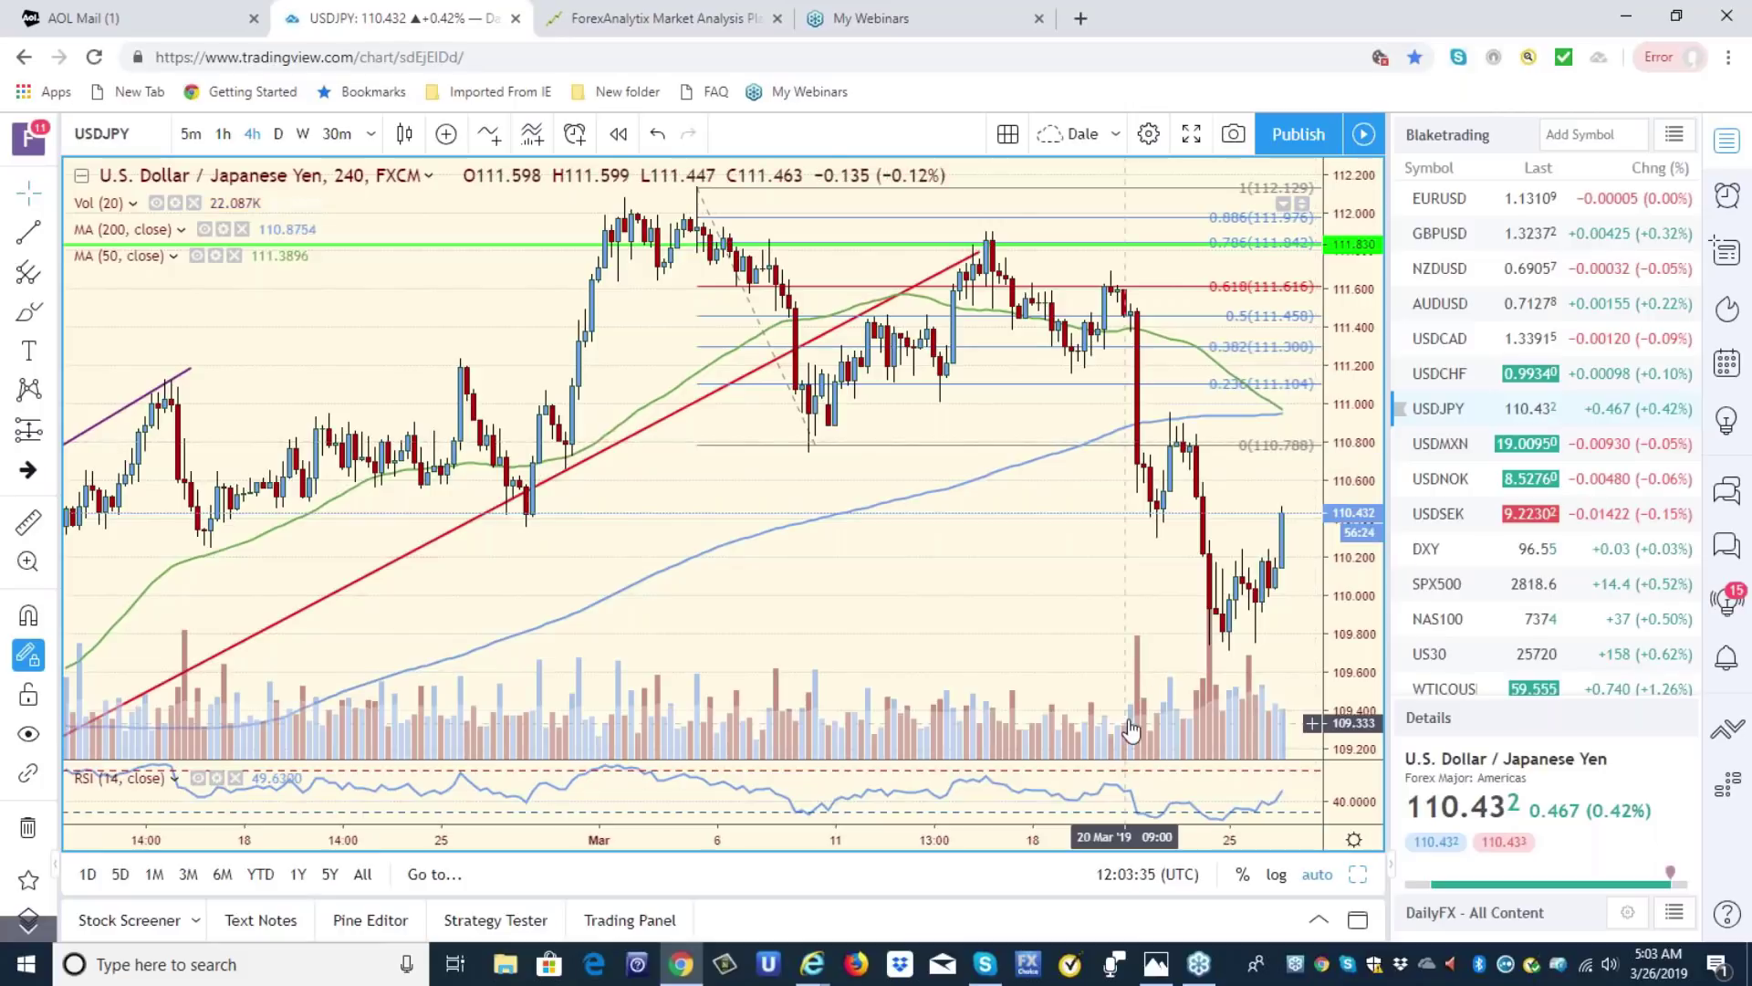
click(1312, 447)
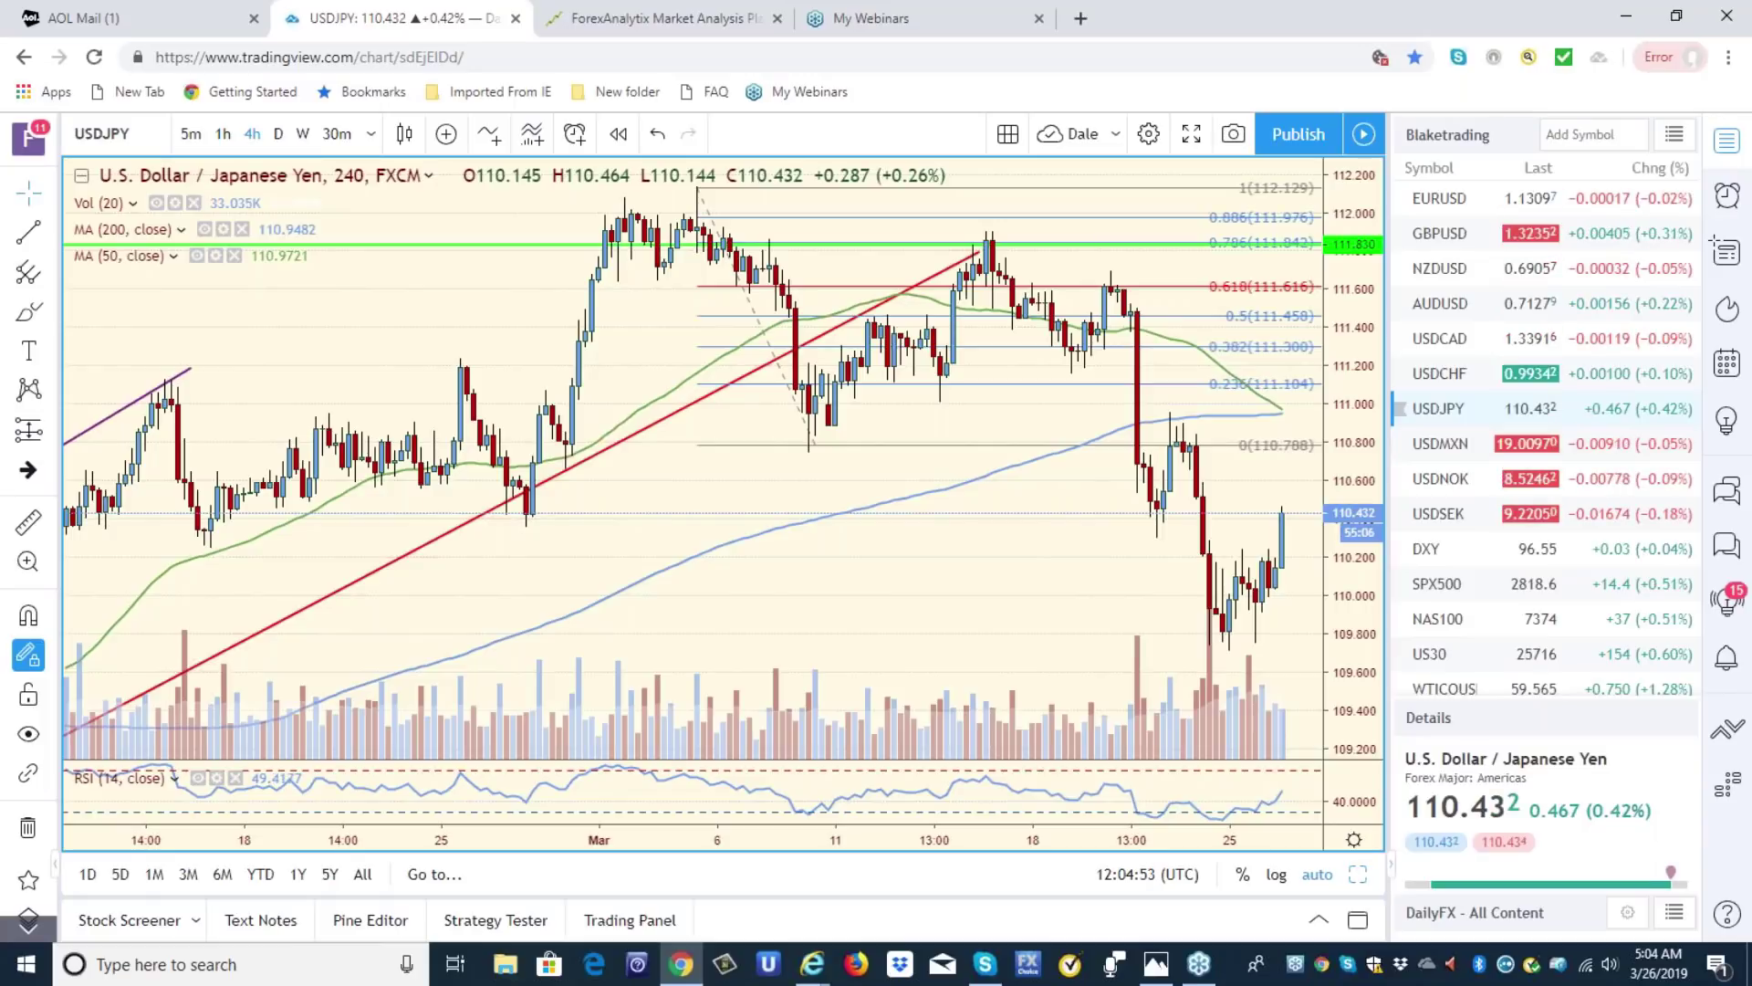
Open the ForexAnalytix site and go to its dashboard of active tickers
click(653, 21)
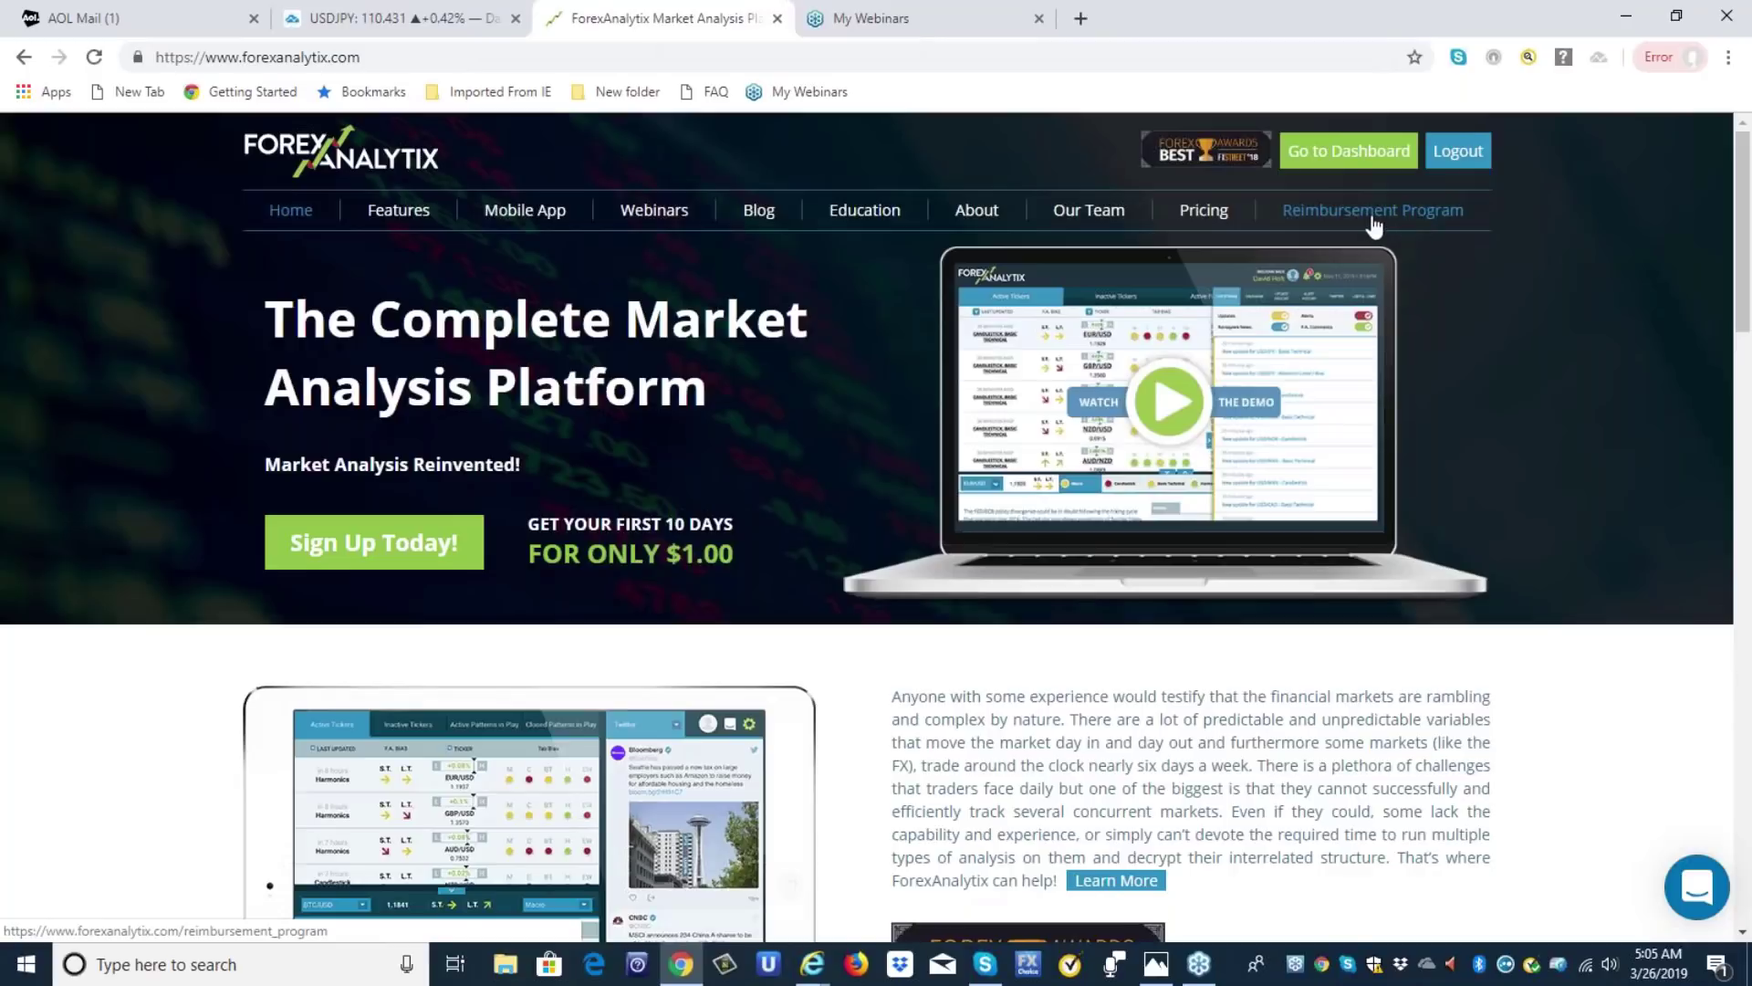
click(1367, 160)
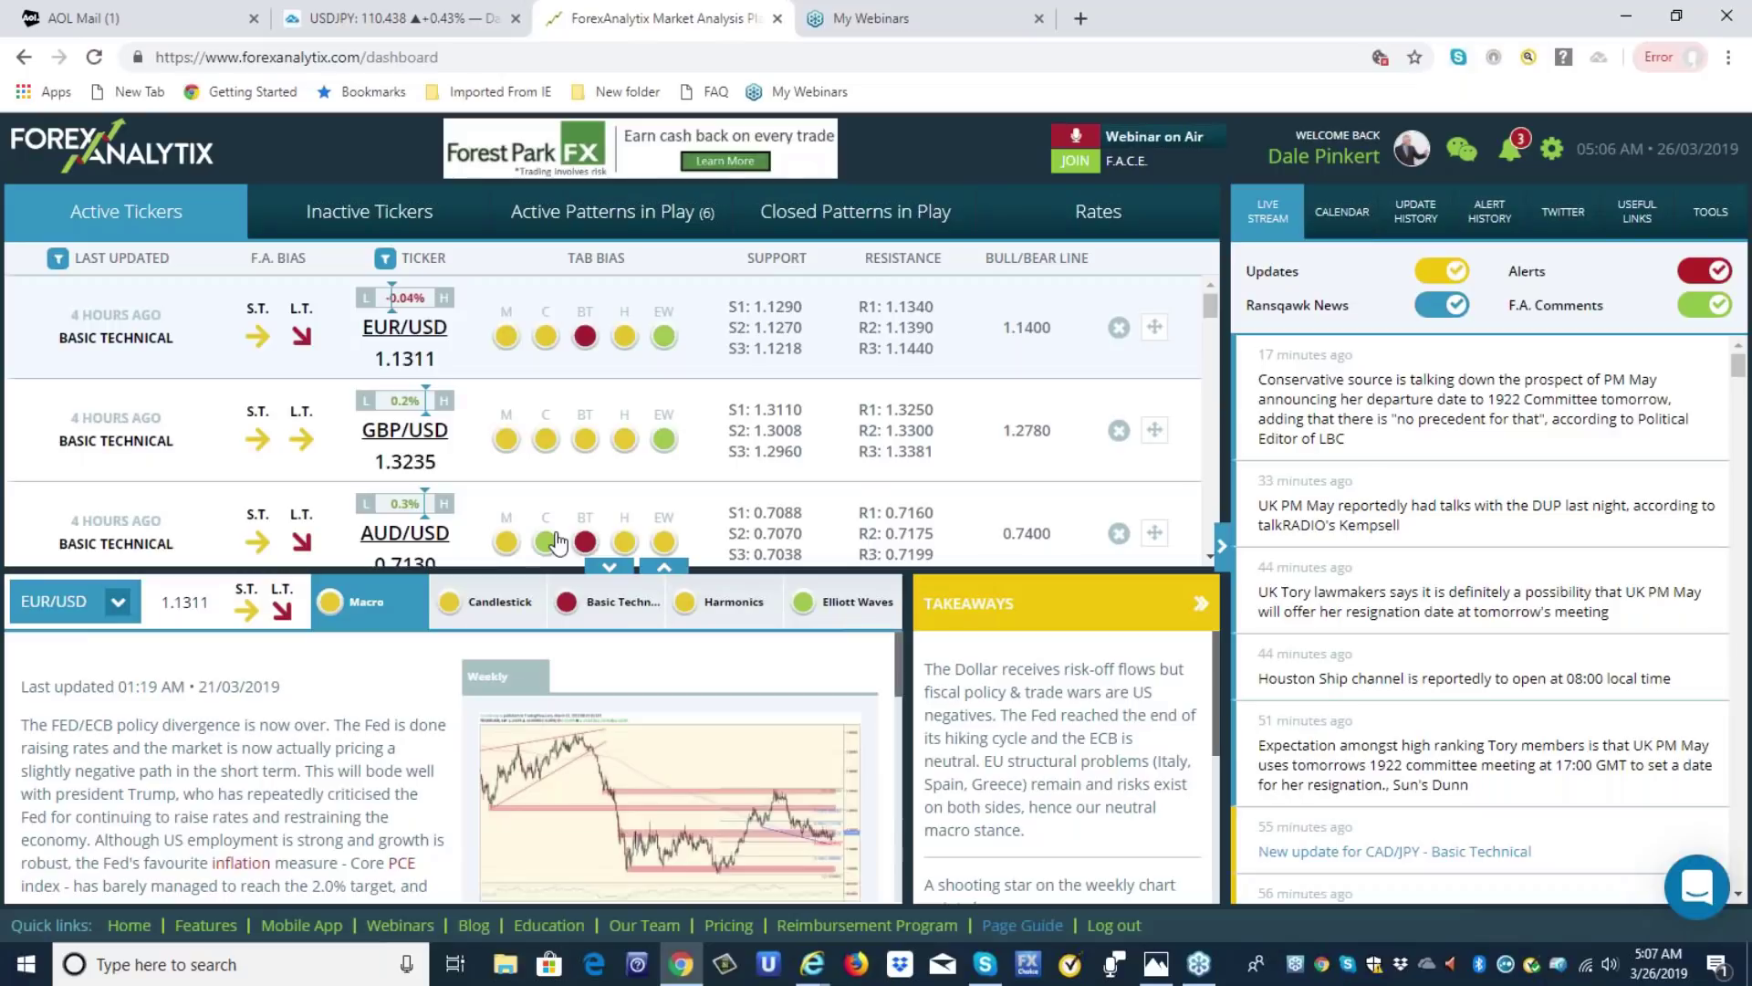
Load AUDNZD and, after weekly and hourly views, set it to the 4-hour timeframe
click(363, 23)
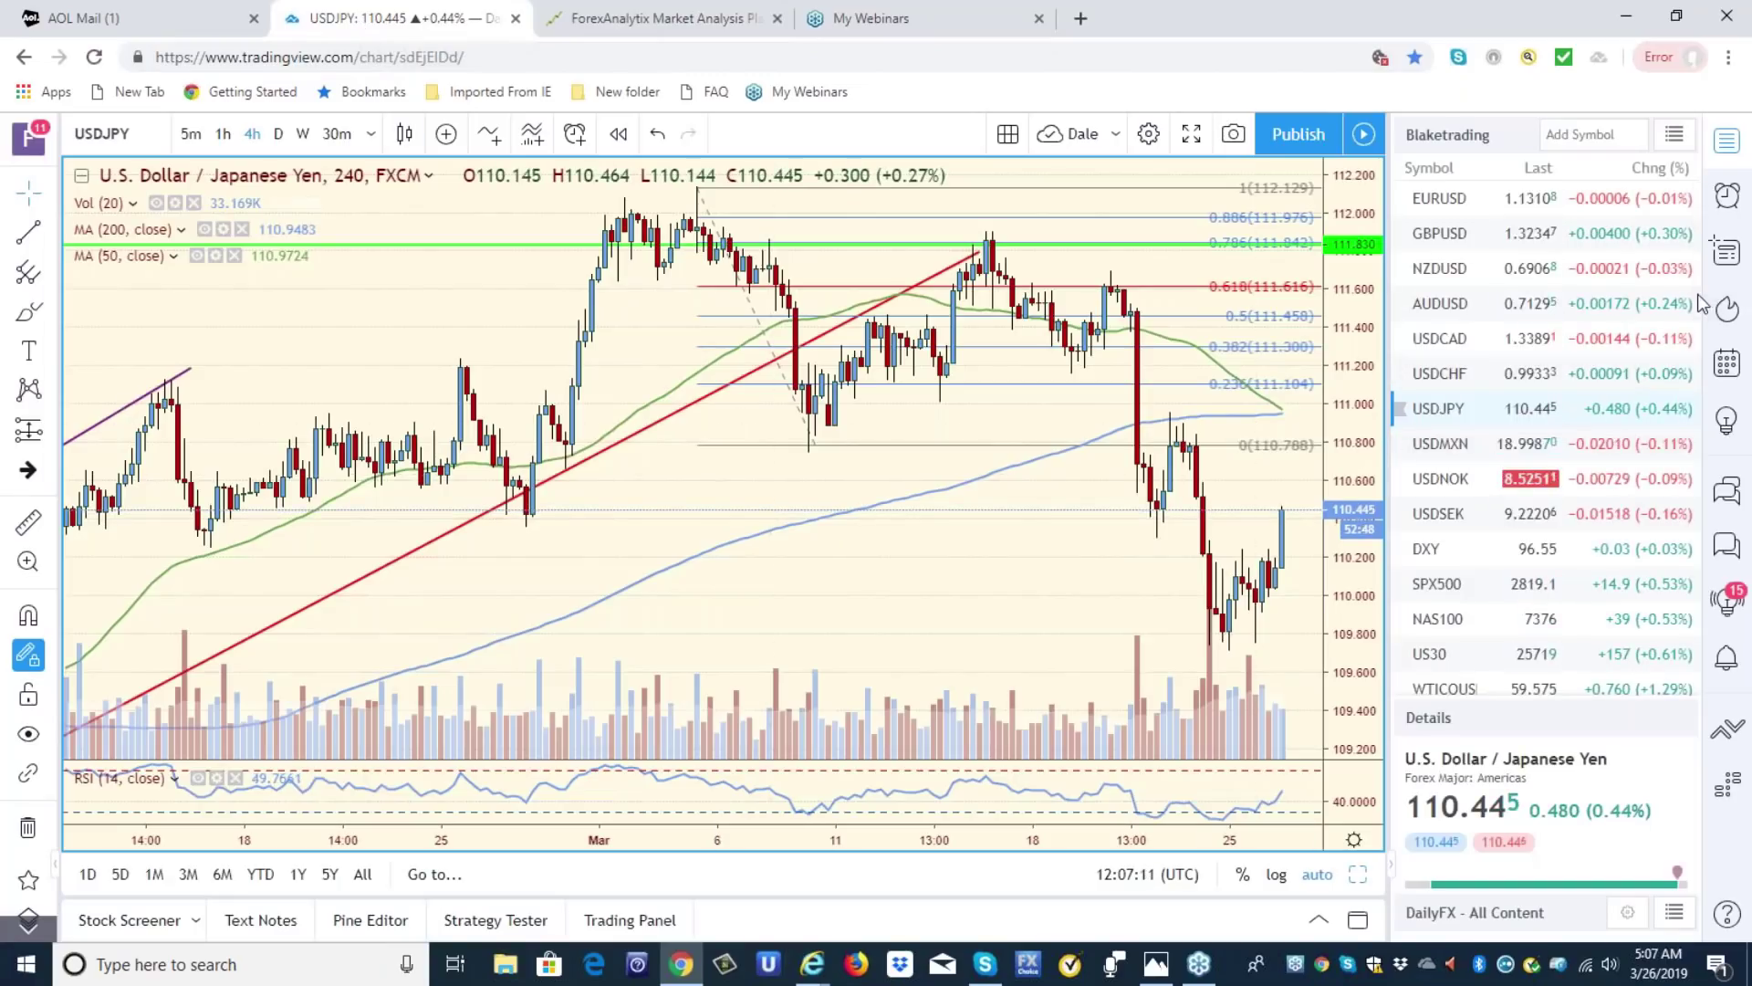
drag(1699, 305, 1699, 415)
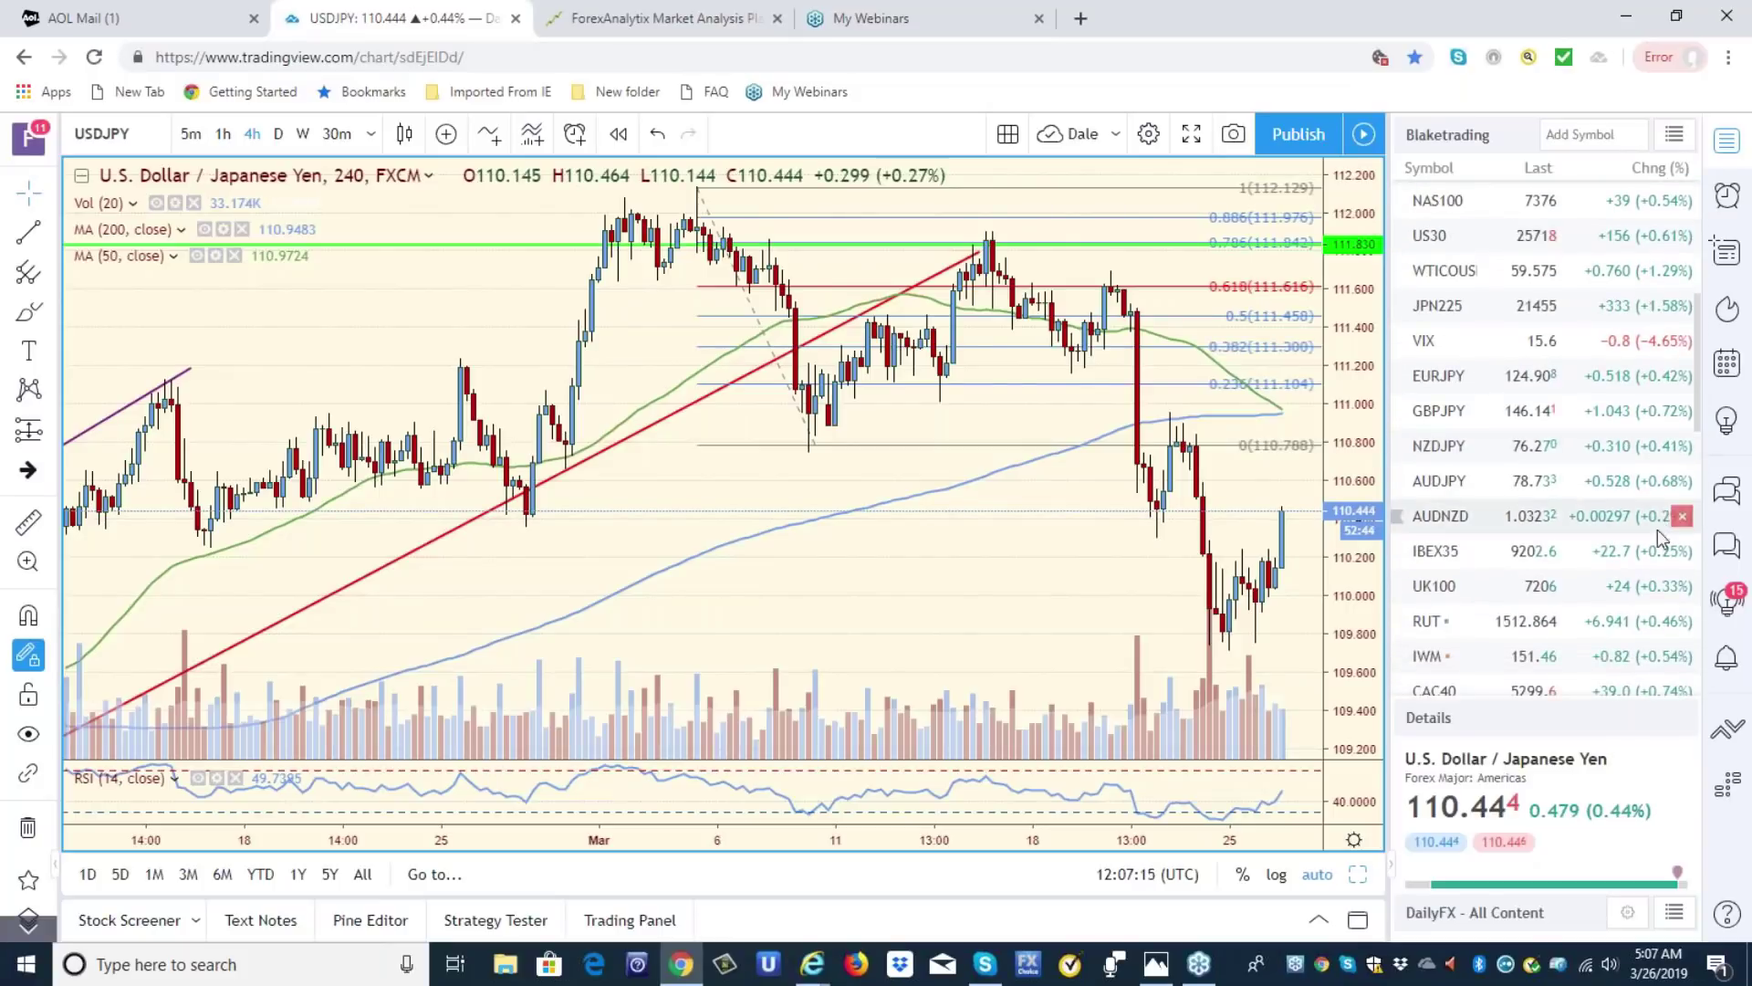
click(1449, 517)
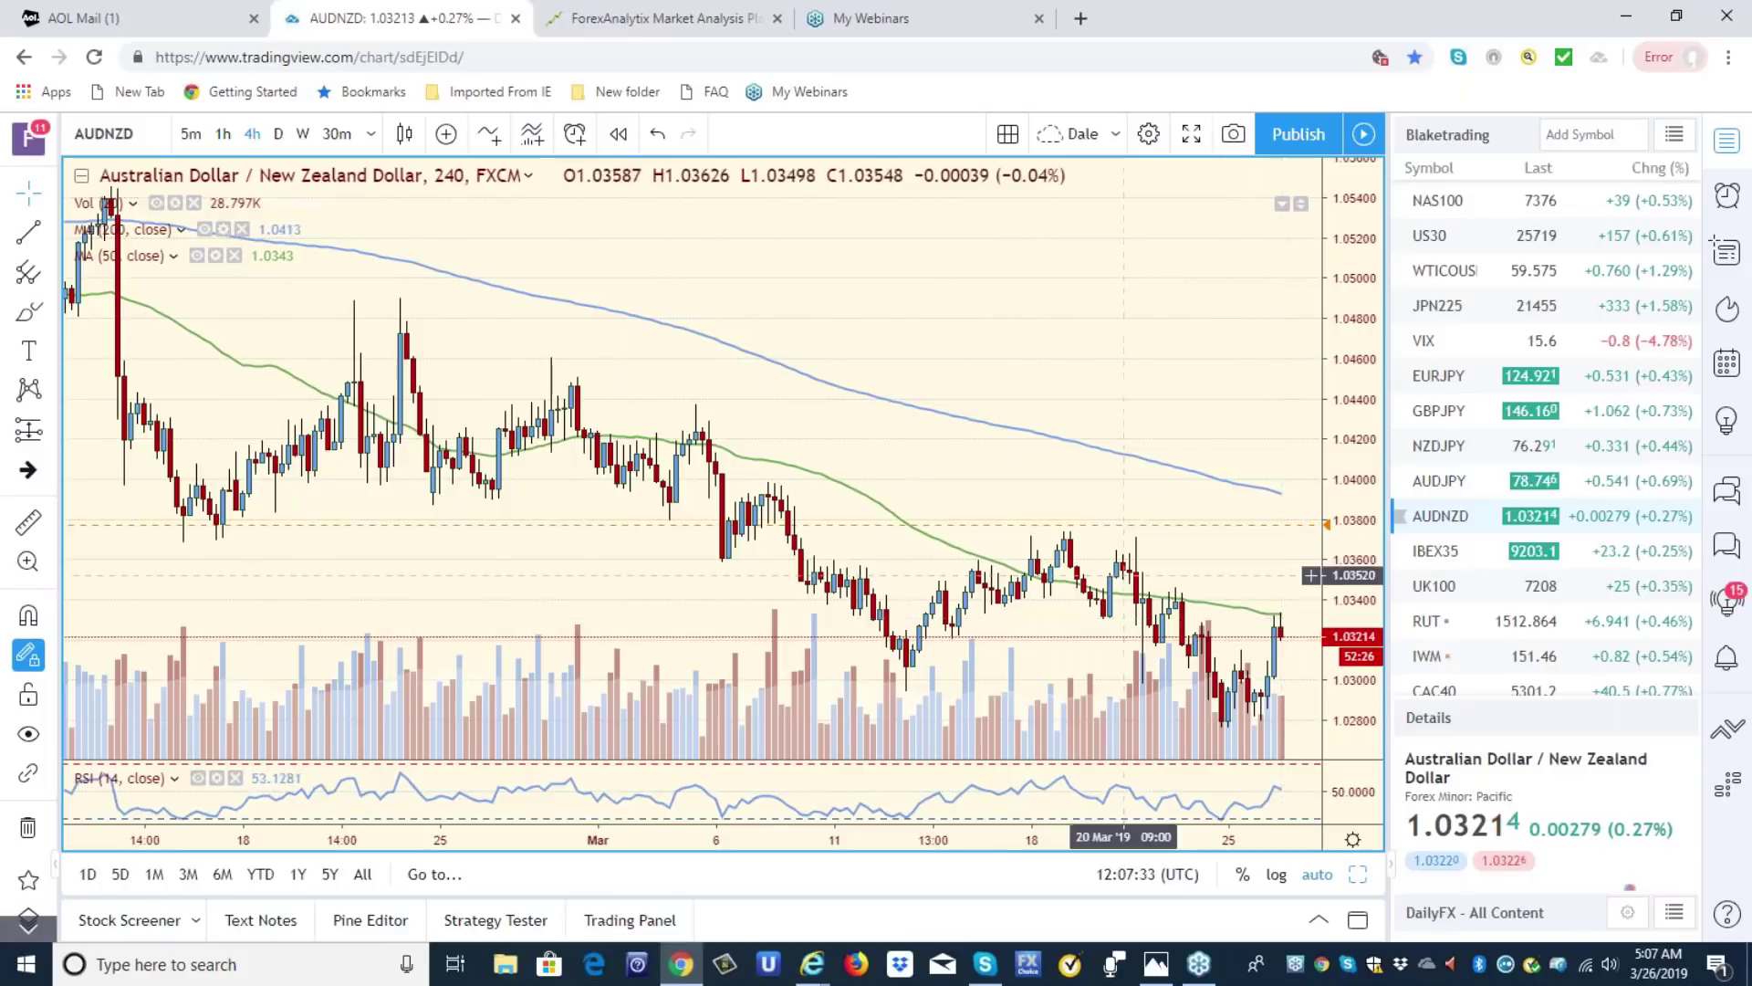
click(301, 137)
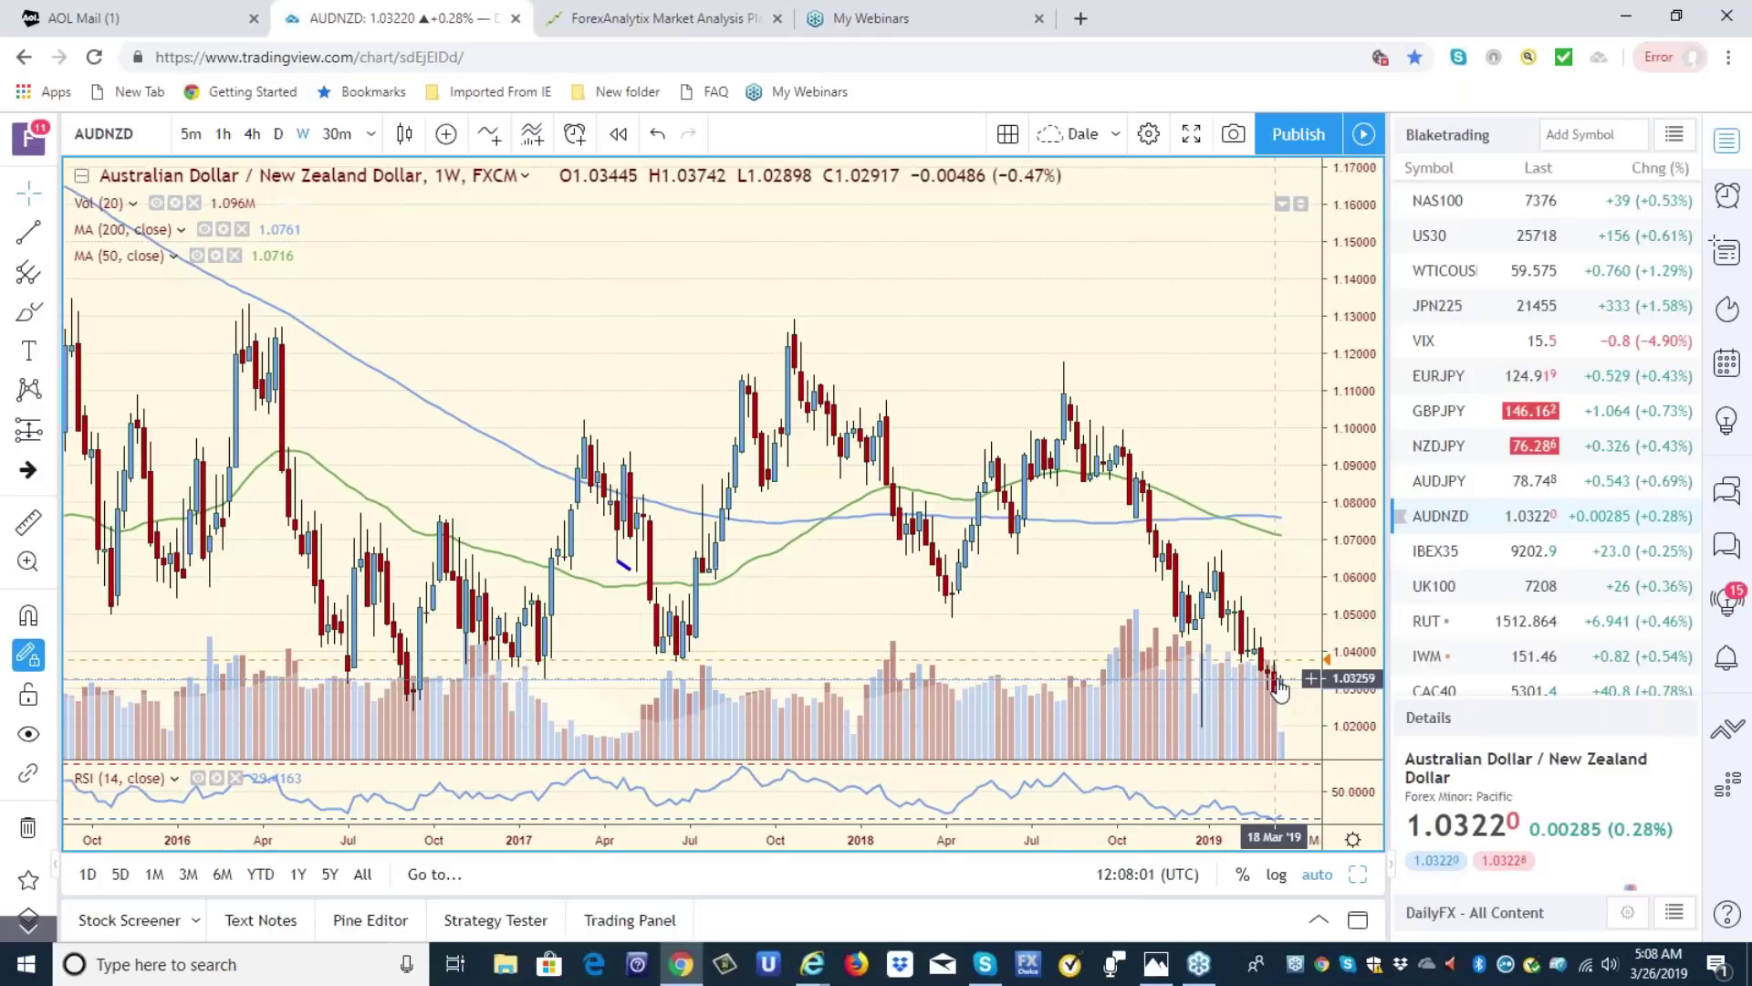
click(223, 137)
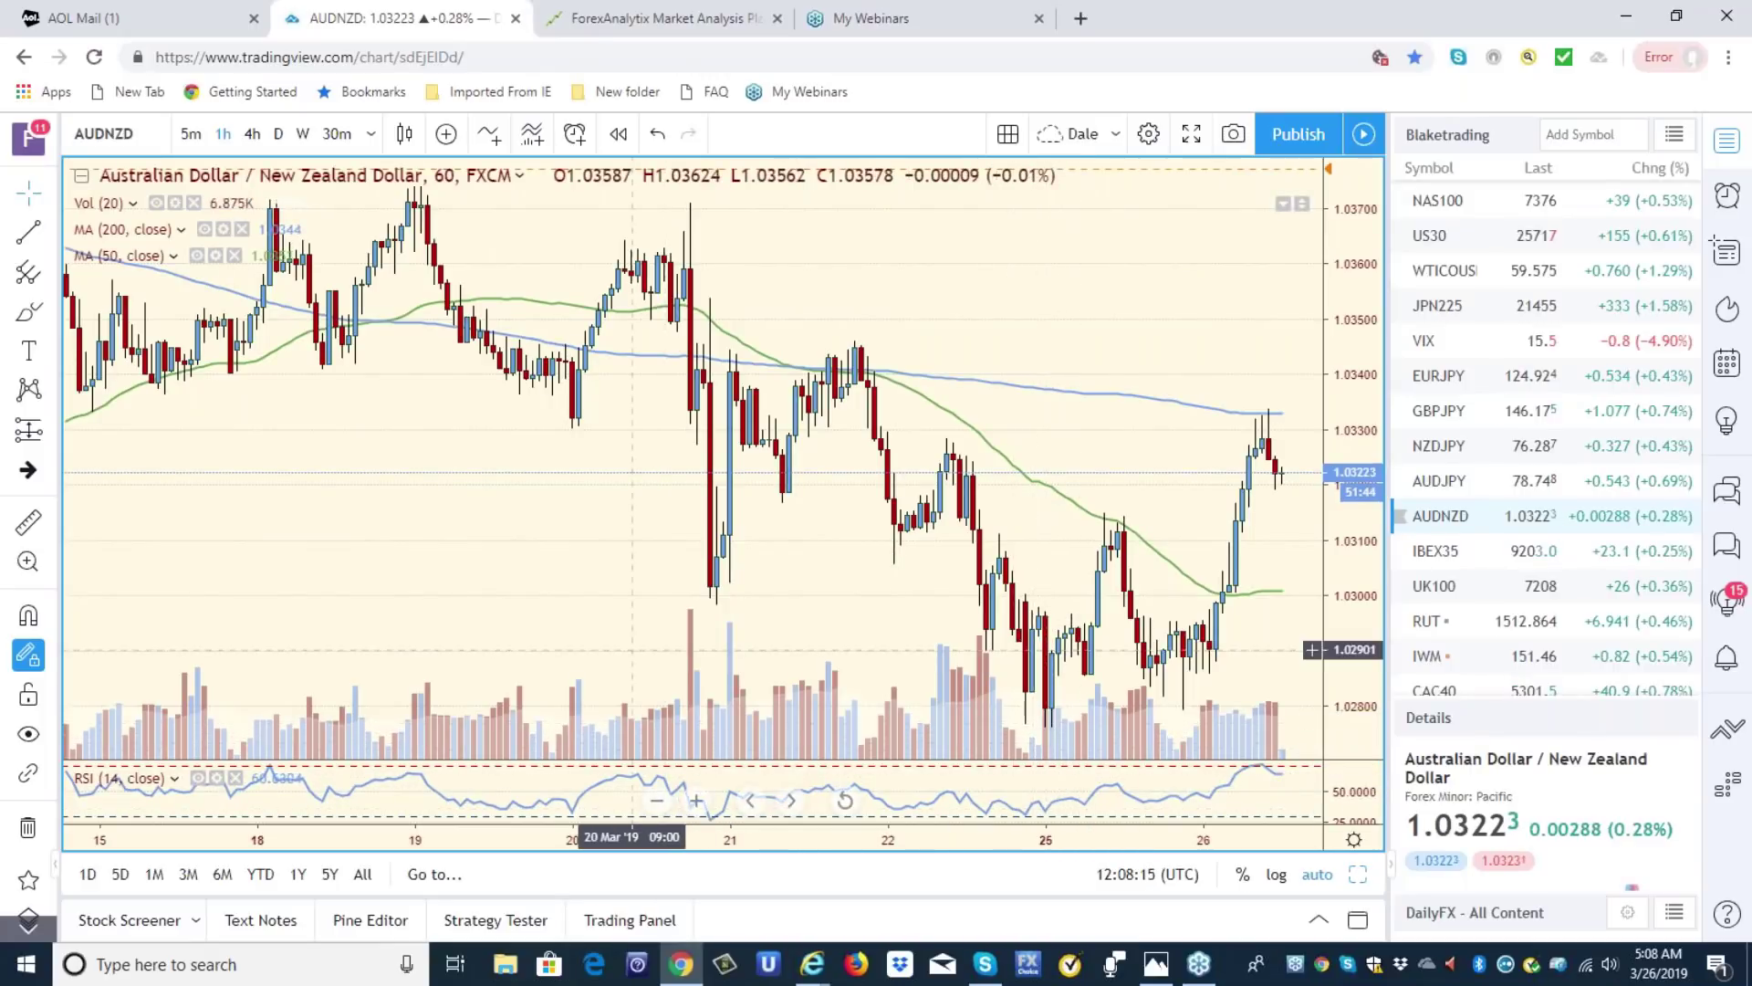
click(252, 134)
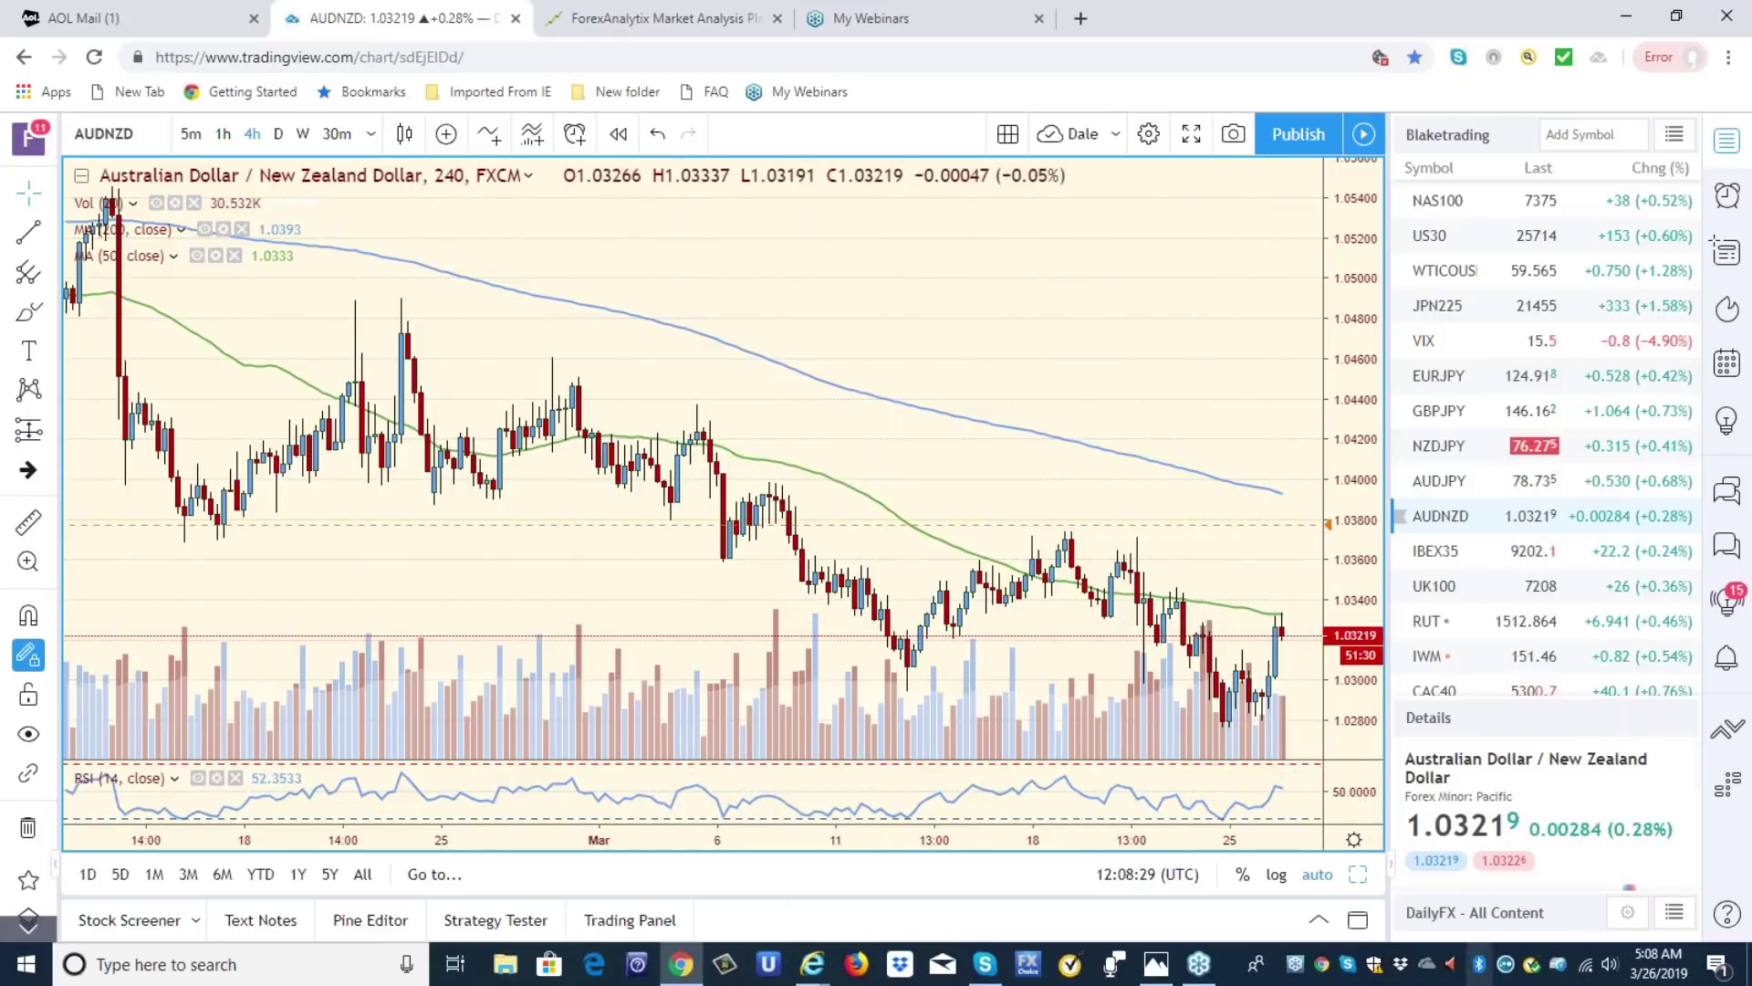
Load the WTICOUSD oil chart and view it on daily candles
click(1444, 274)
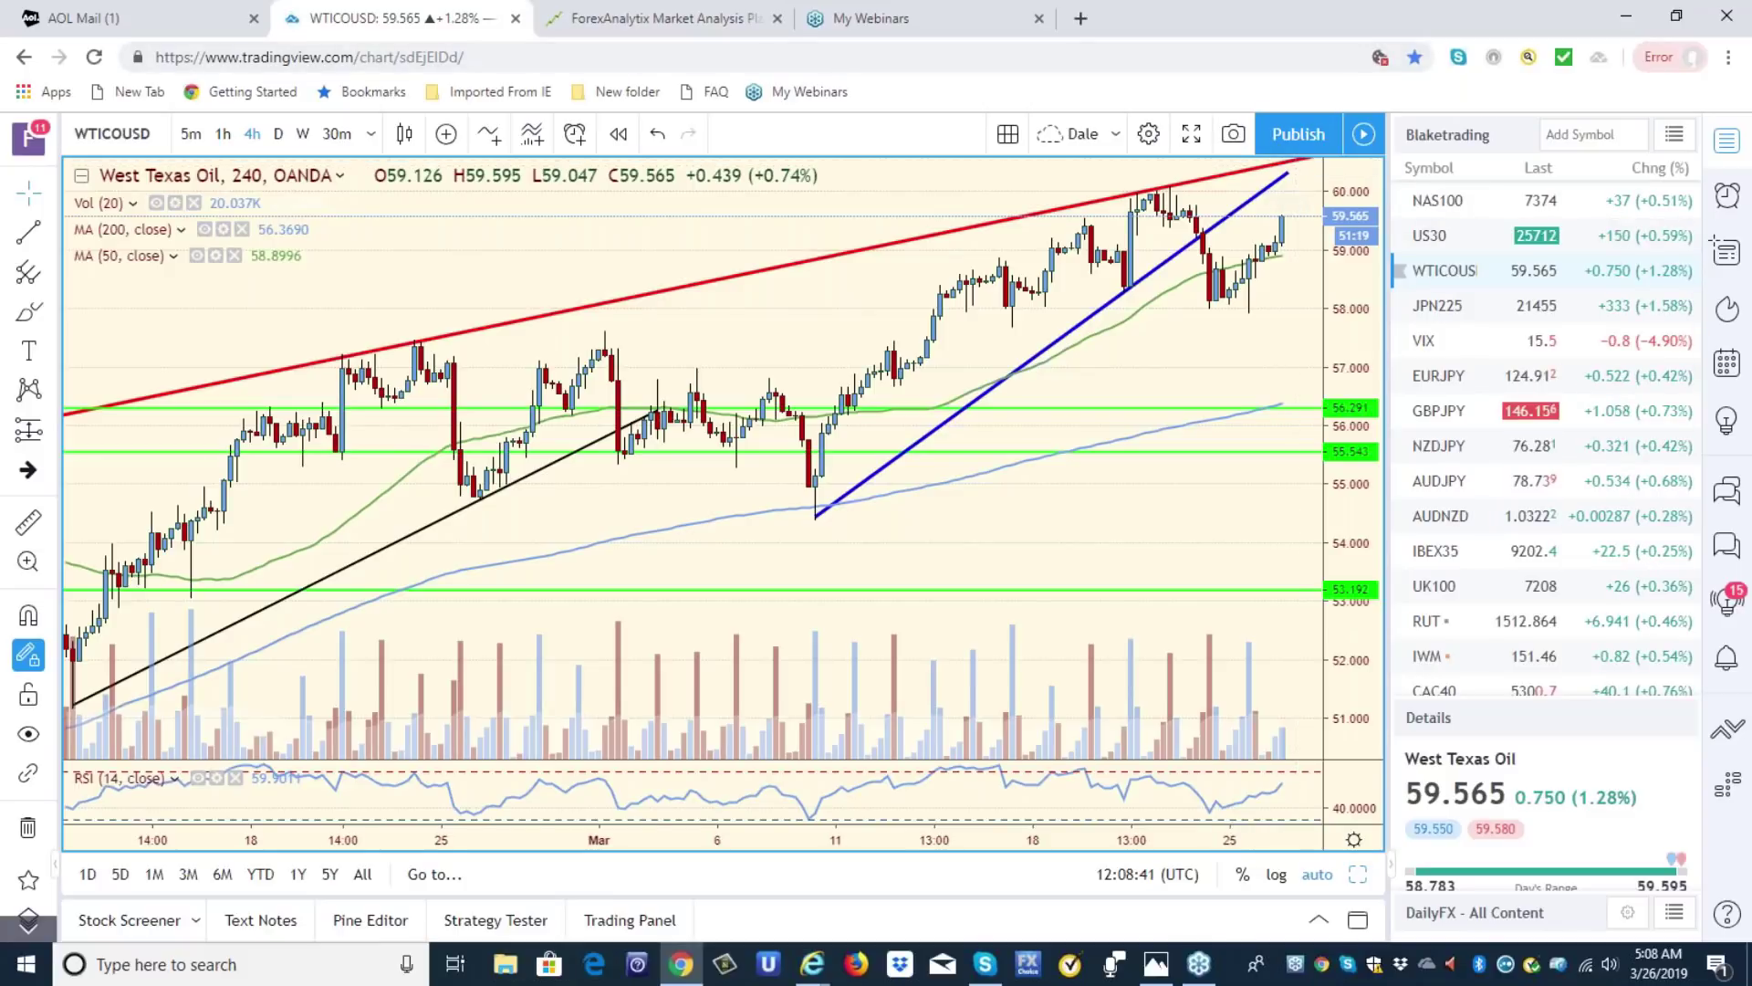
click(288, 142)
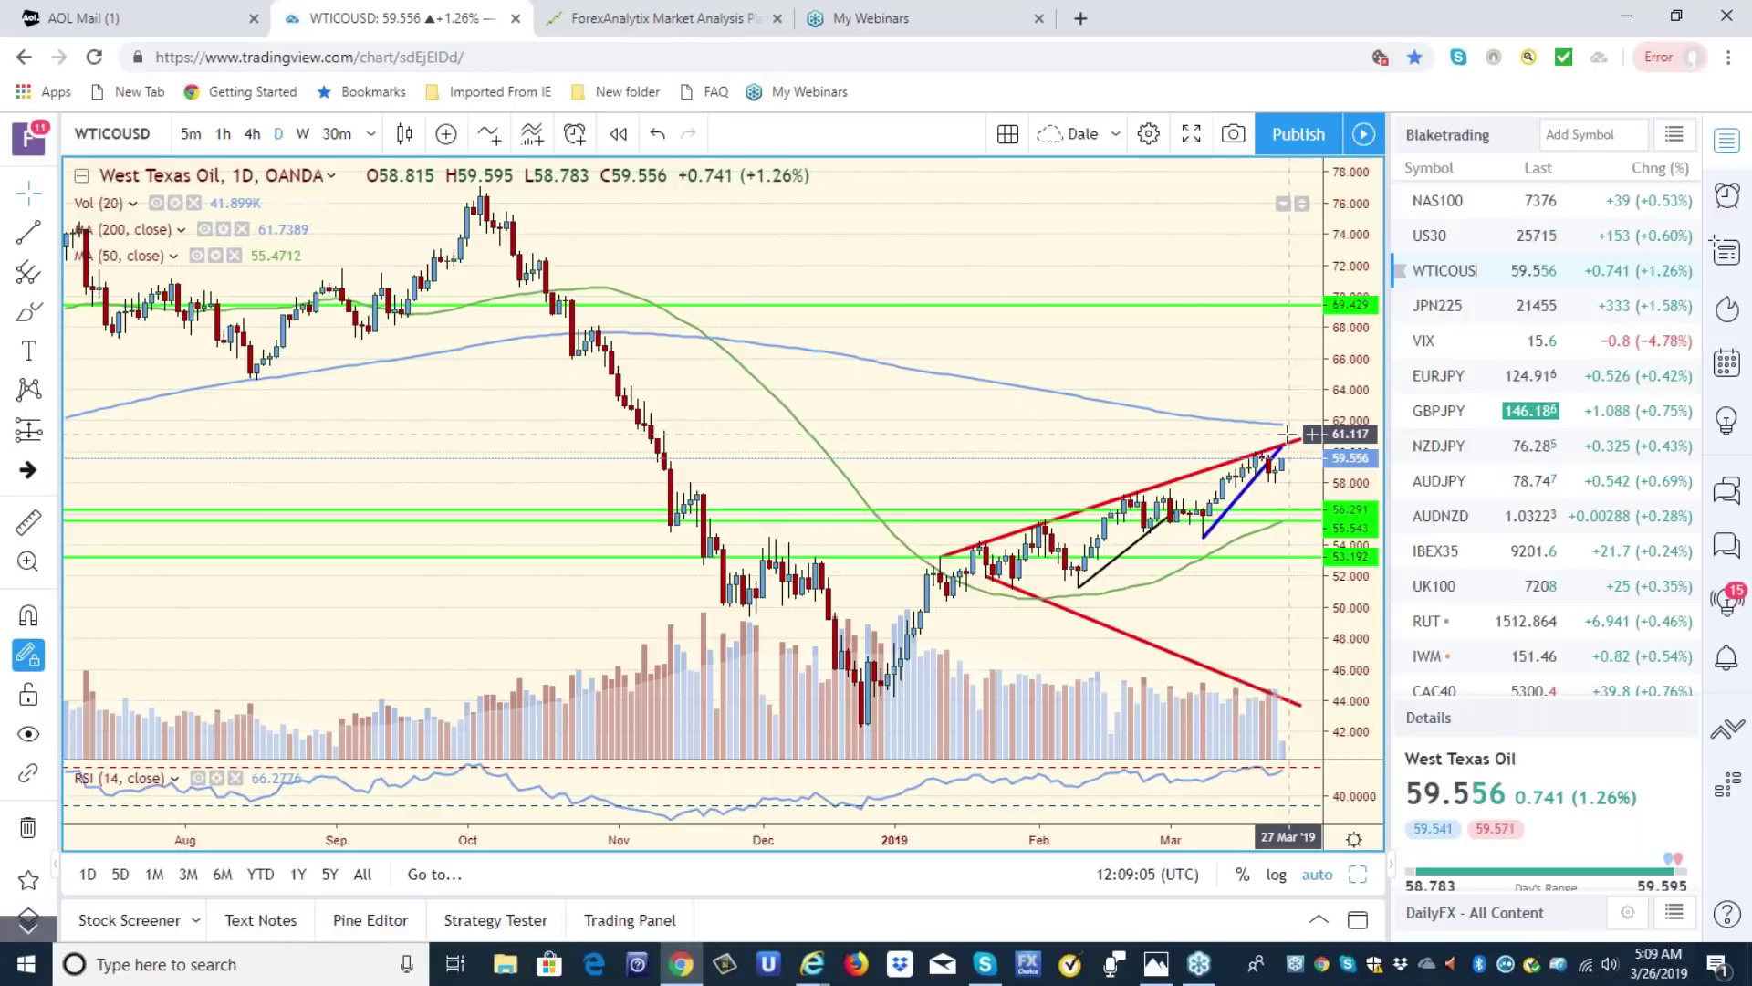
Check the oil chart on 4h, 1h and 5m, ending on the 4-hour timeframe
click(261, 136)
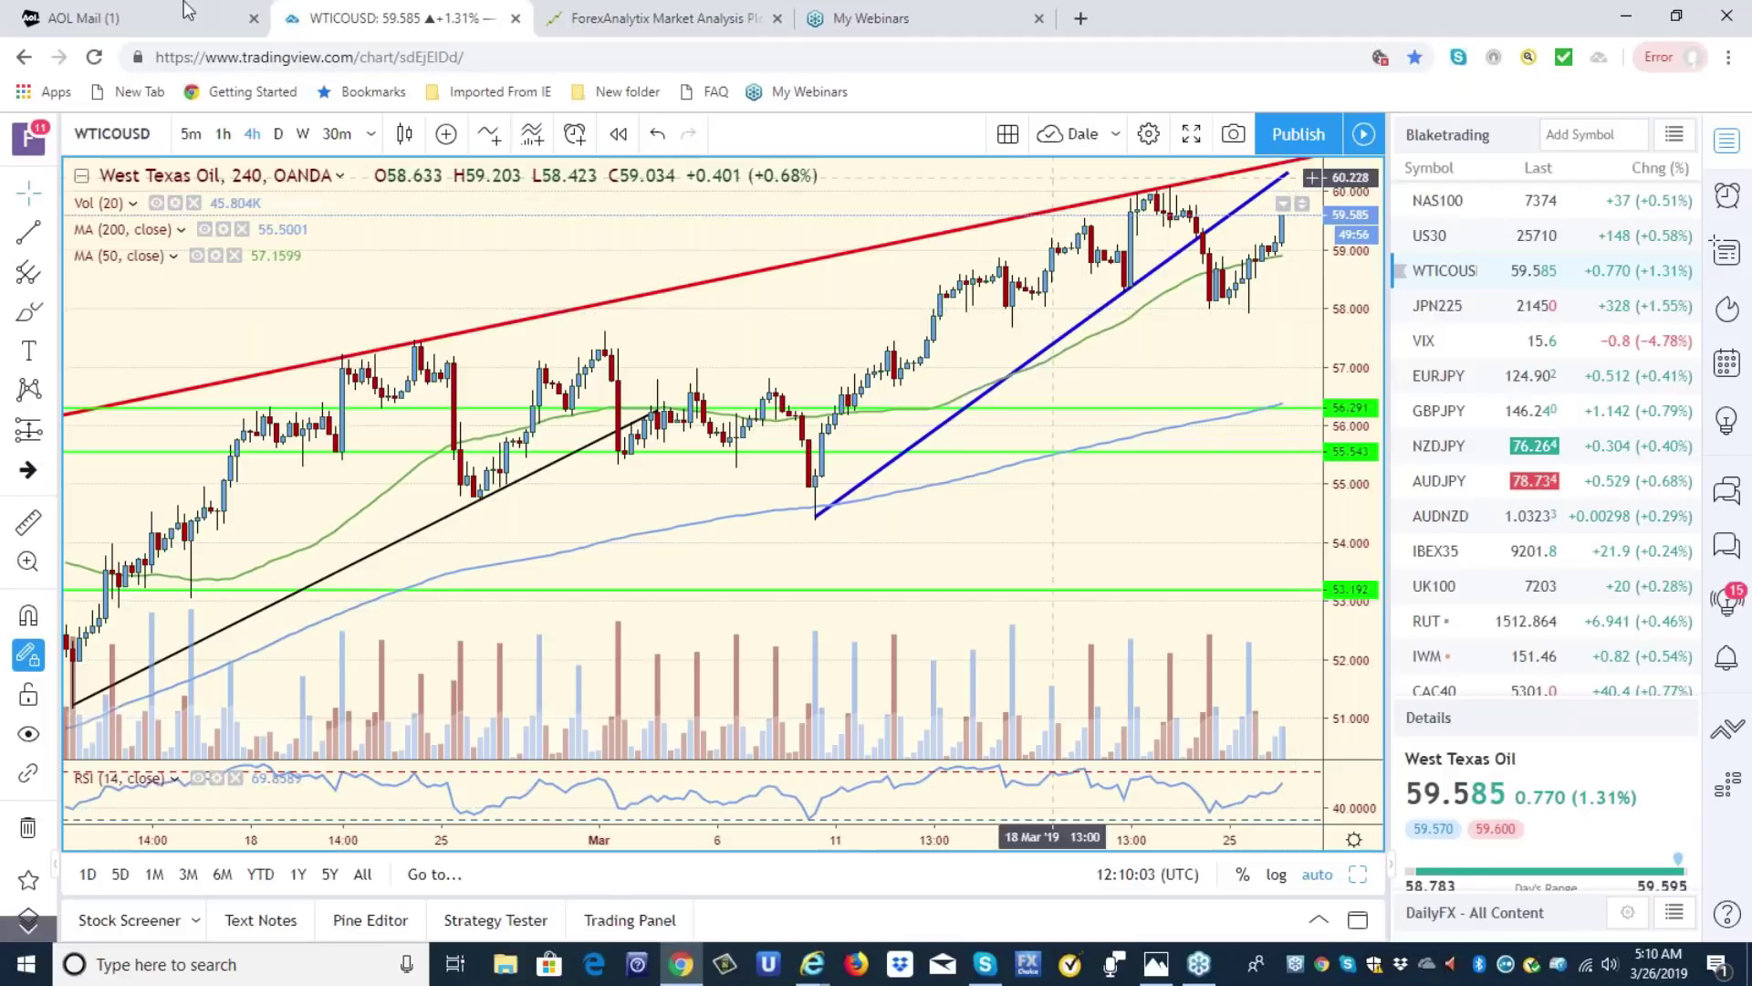
click(228, 138)
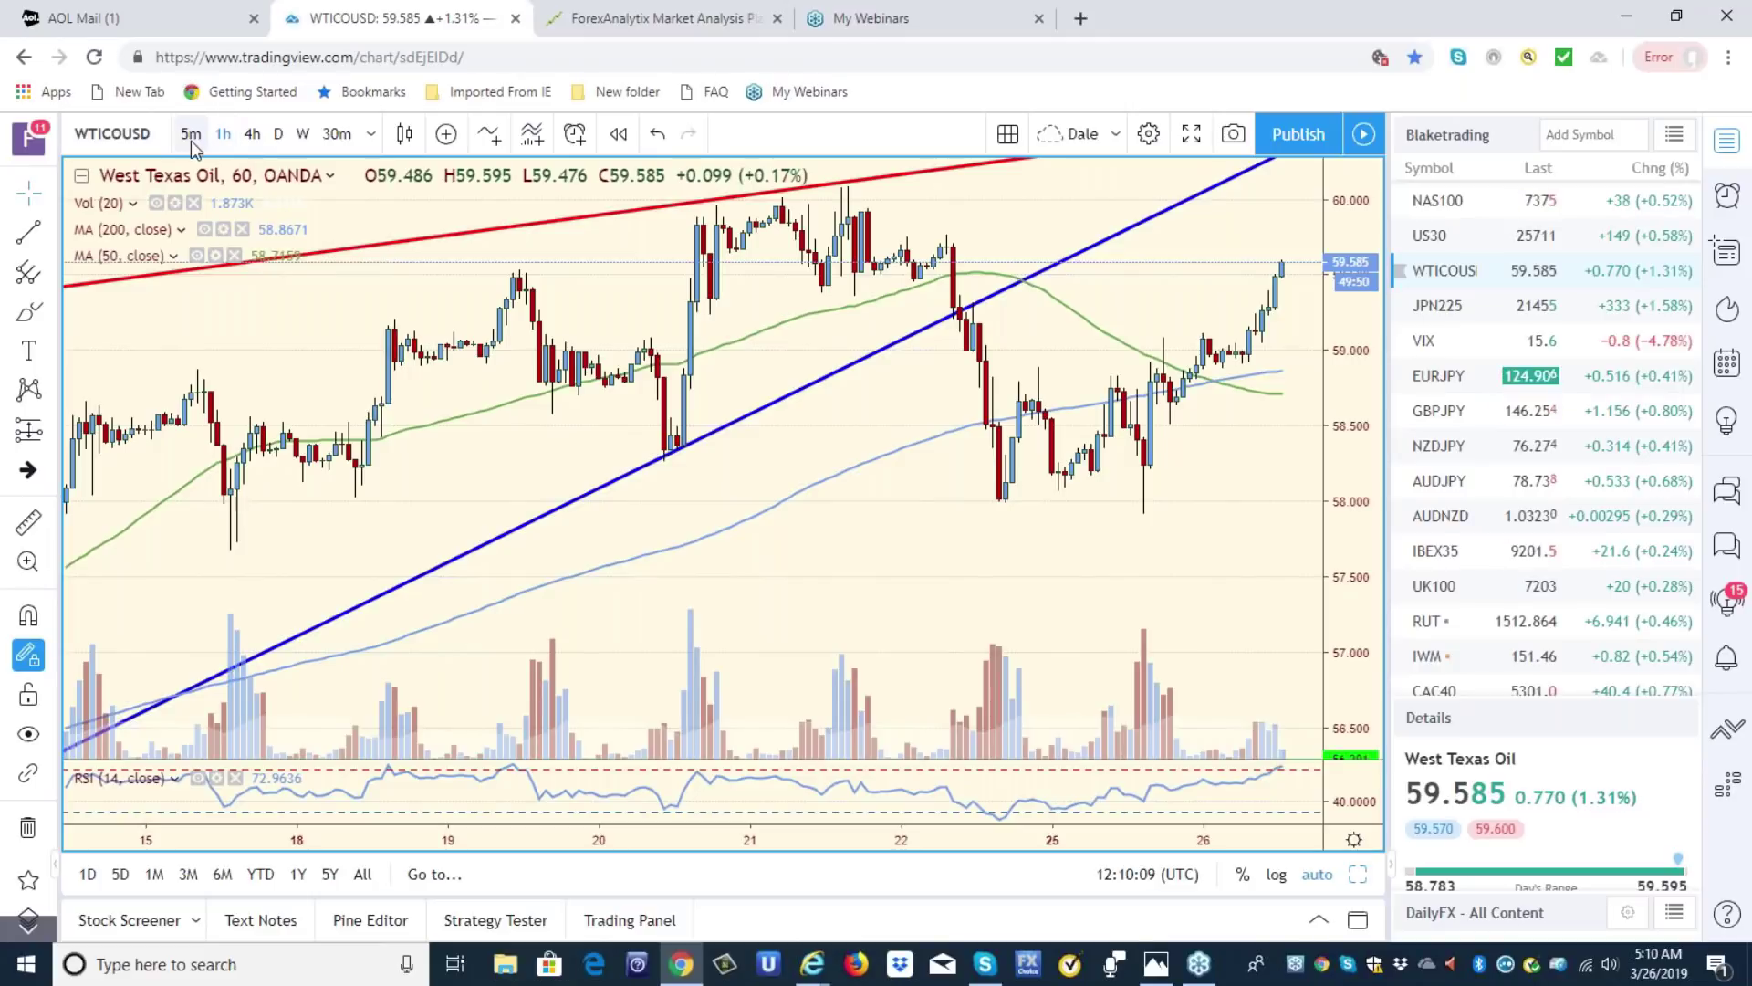
click(192, 138)
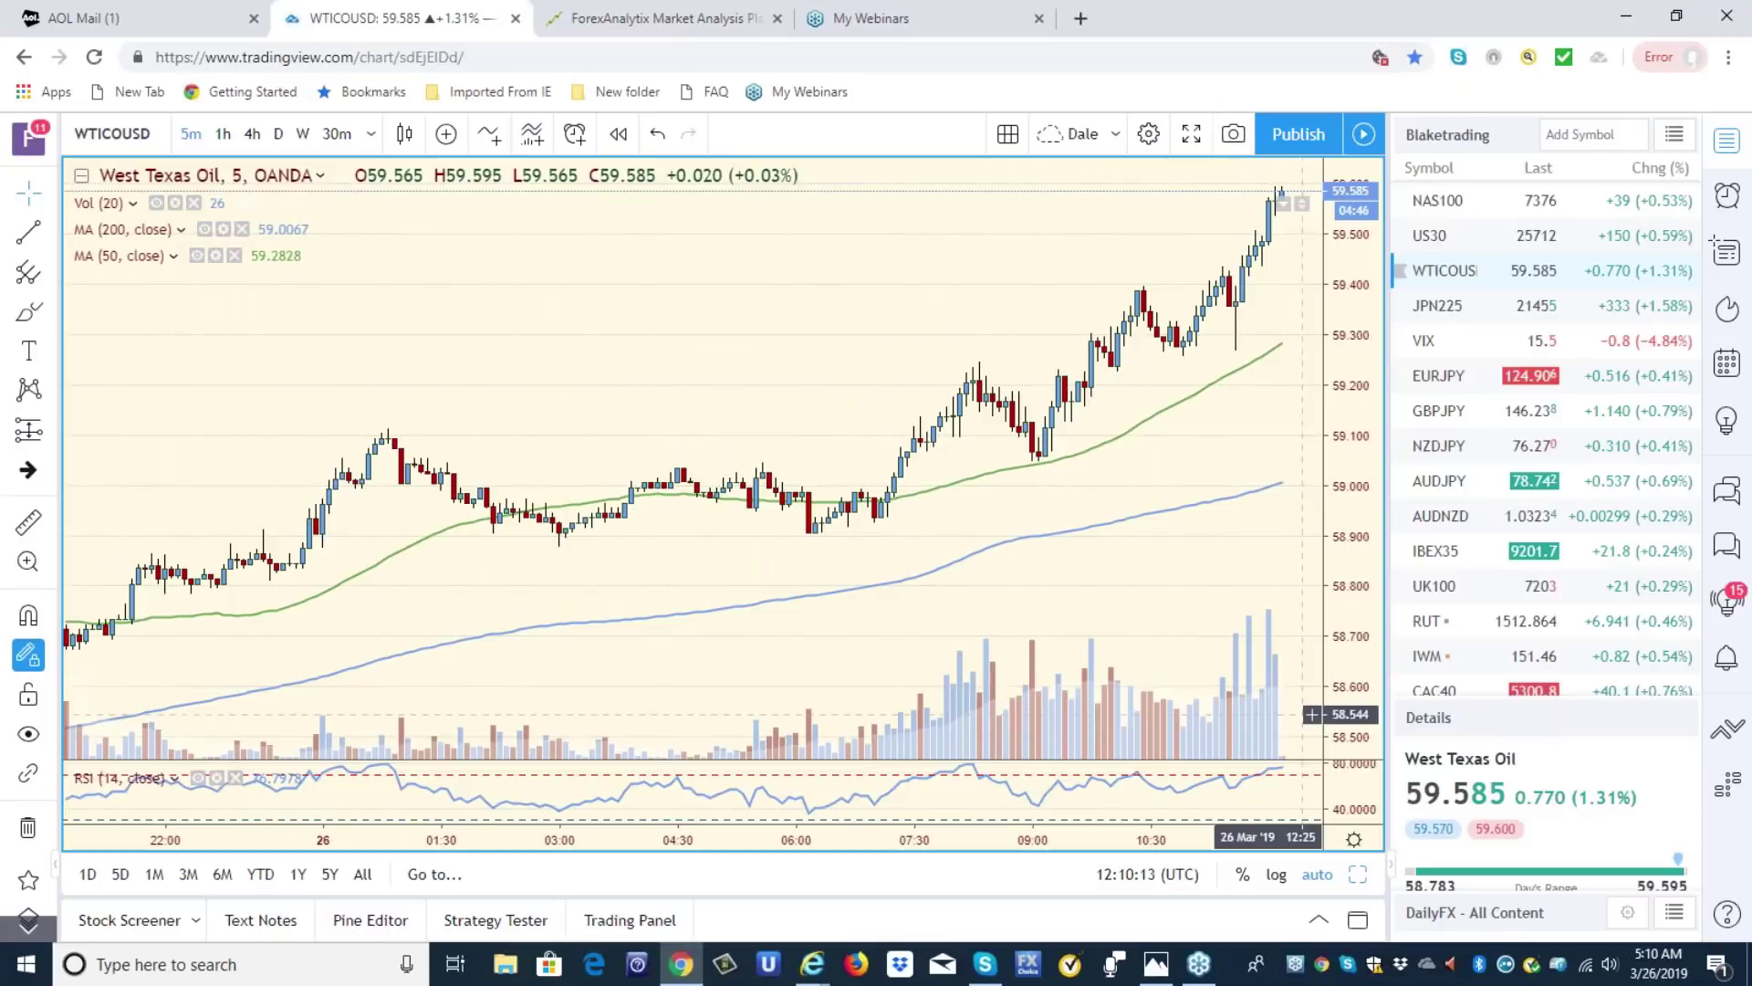
click(253, 135)
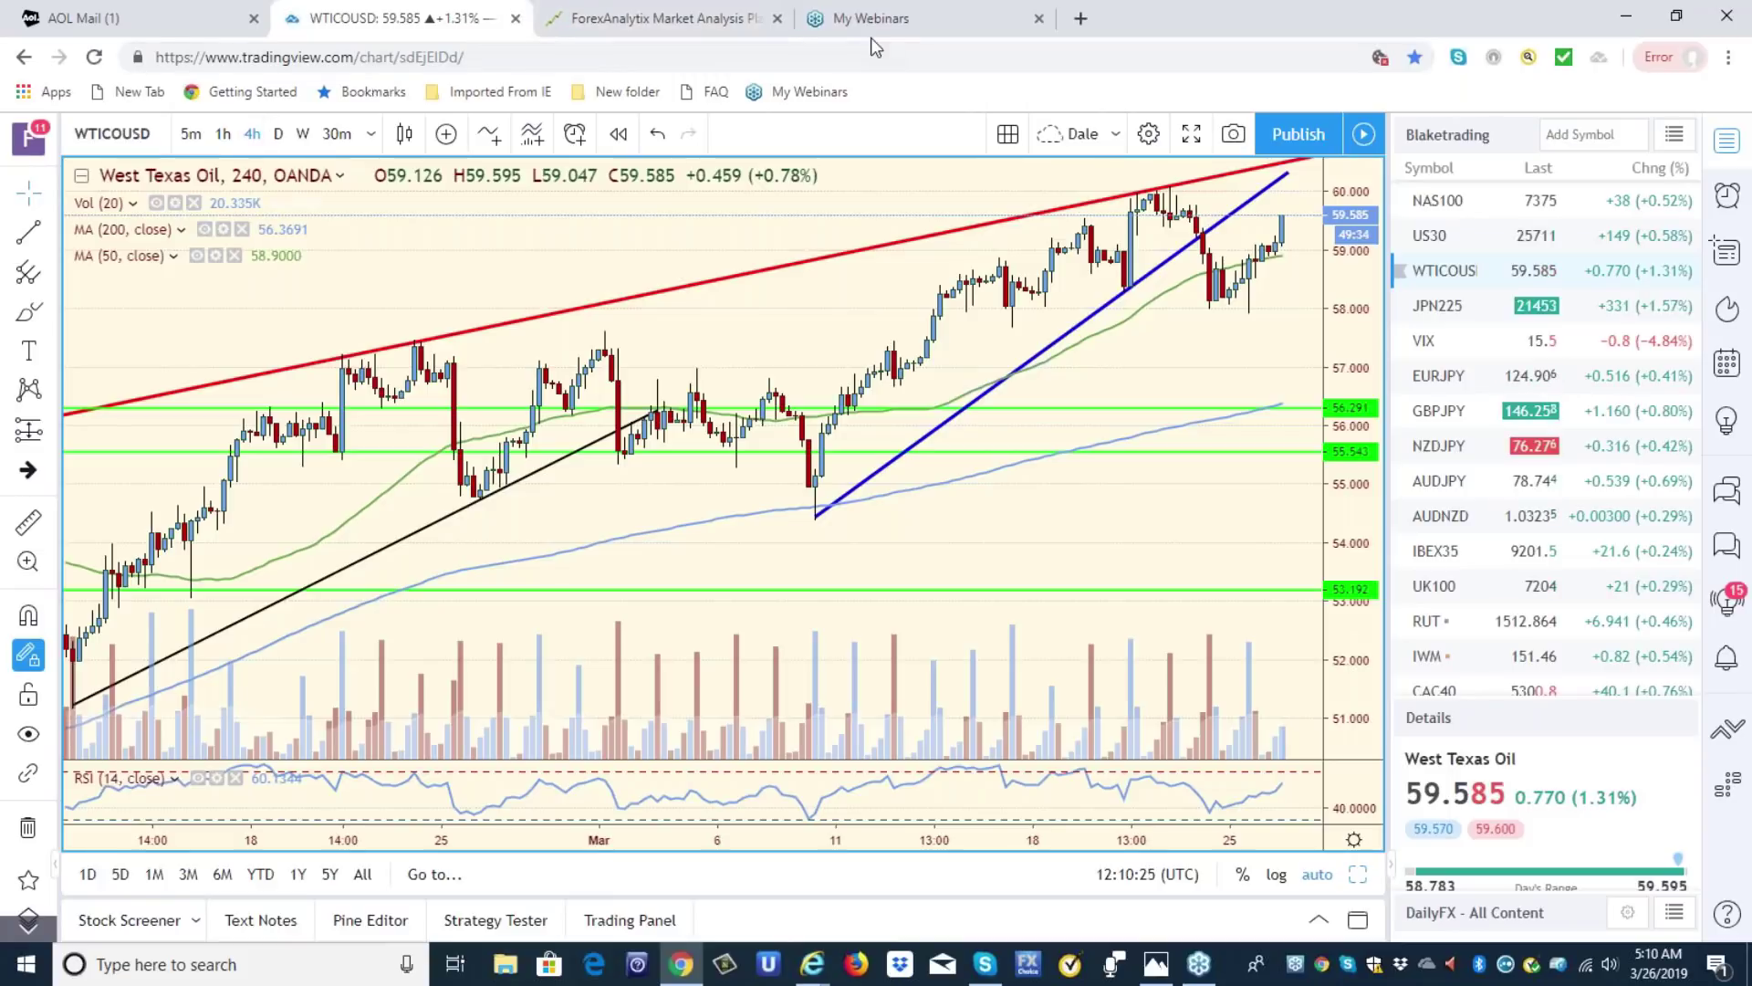
Review the ForexAnalytix dashboard, then return to the SPX500 hourly chart
click(711, 28)
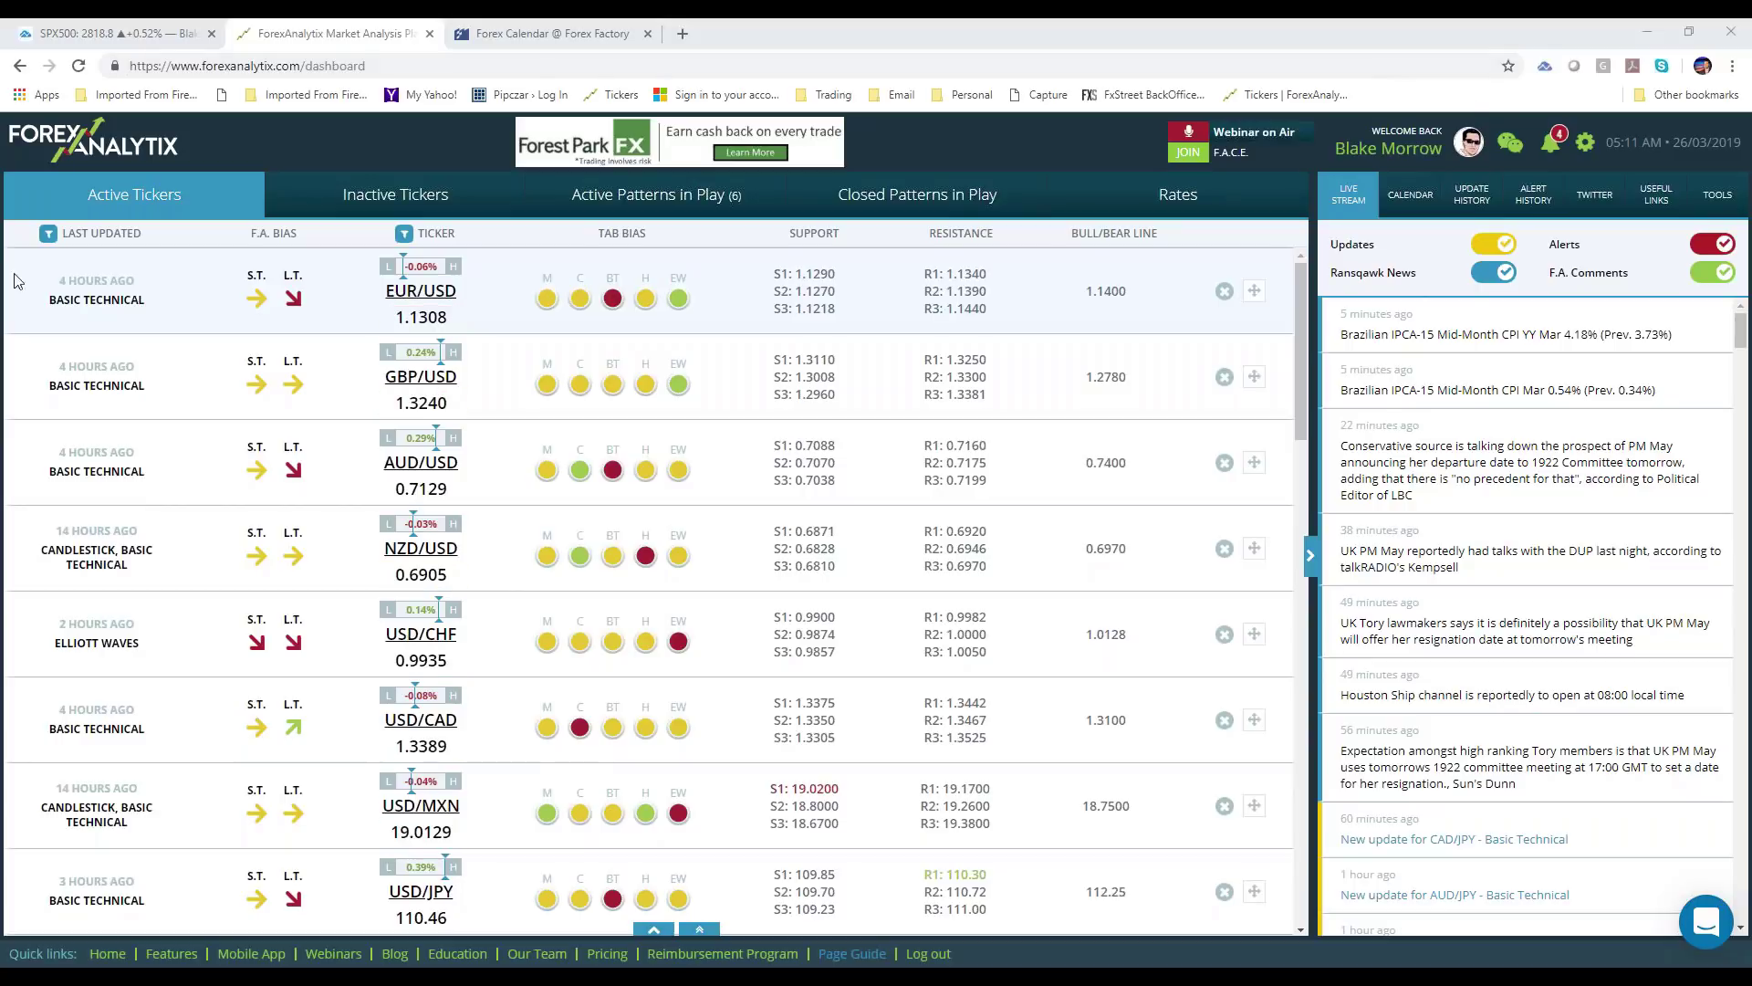
click(128, 34)
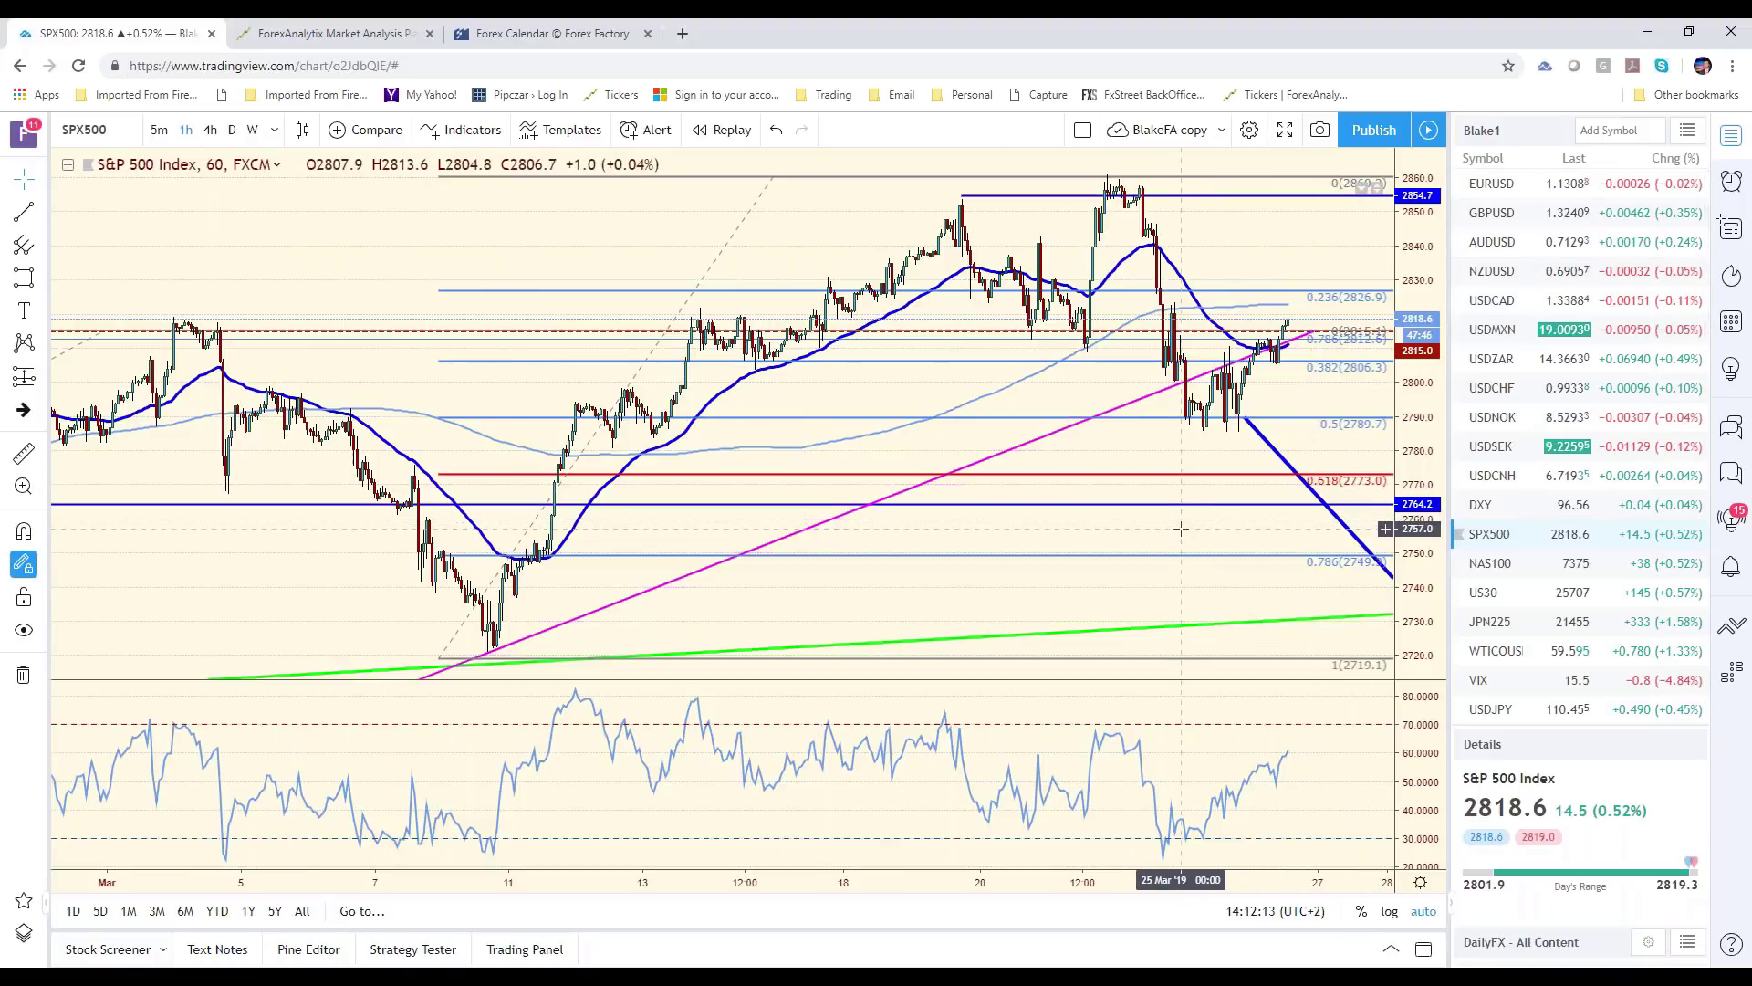
Delete the existing Fibonacci retracement from the SPX500 chart
scroll(1180, 527, up, 5)
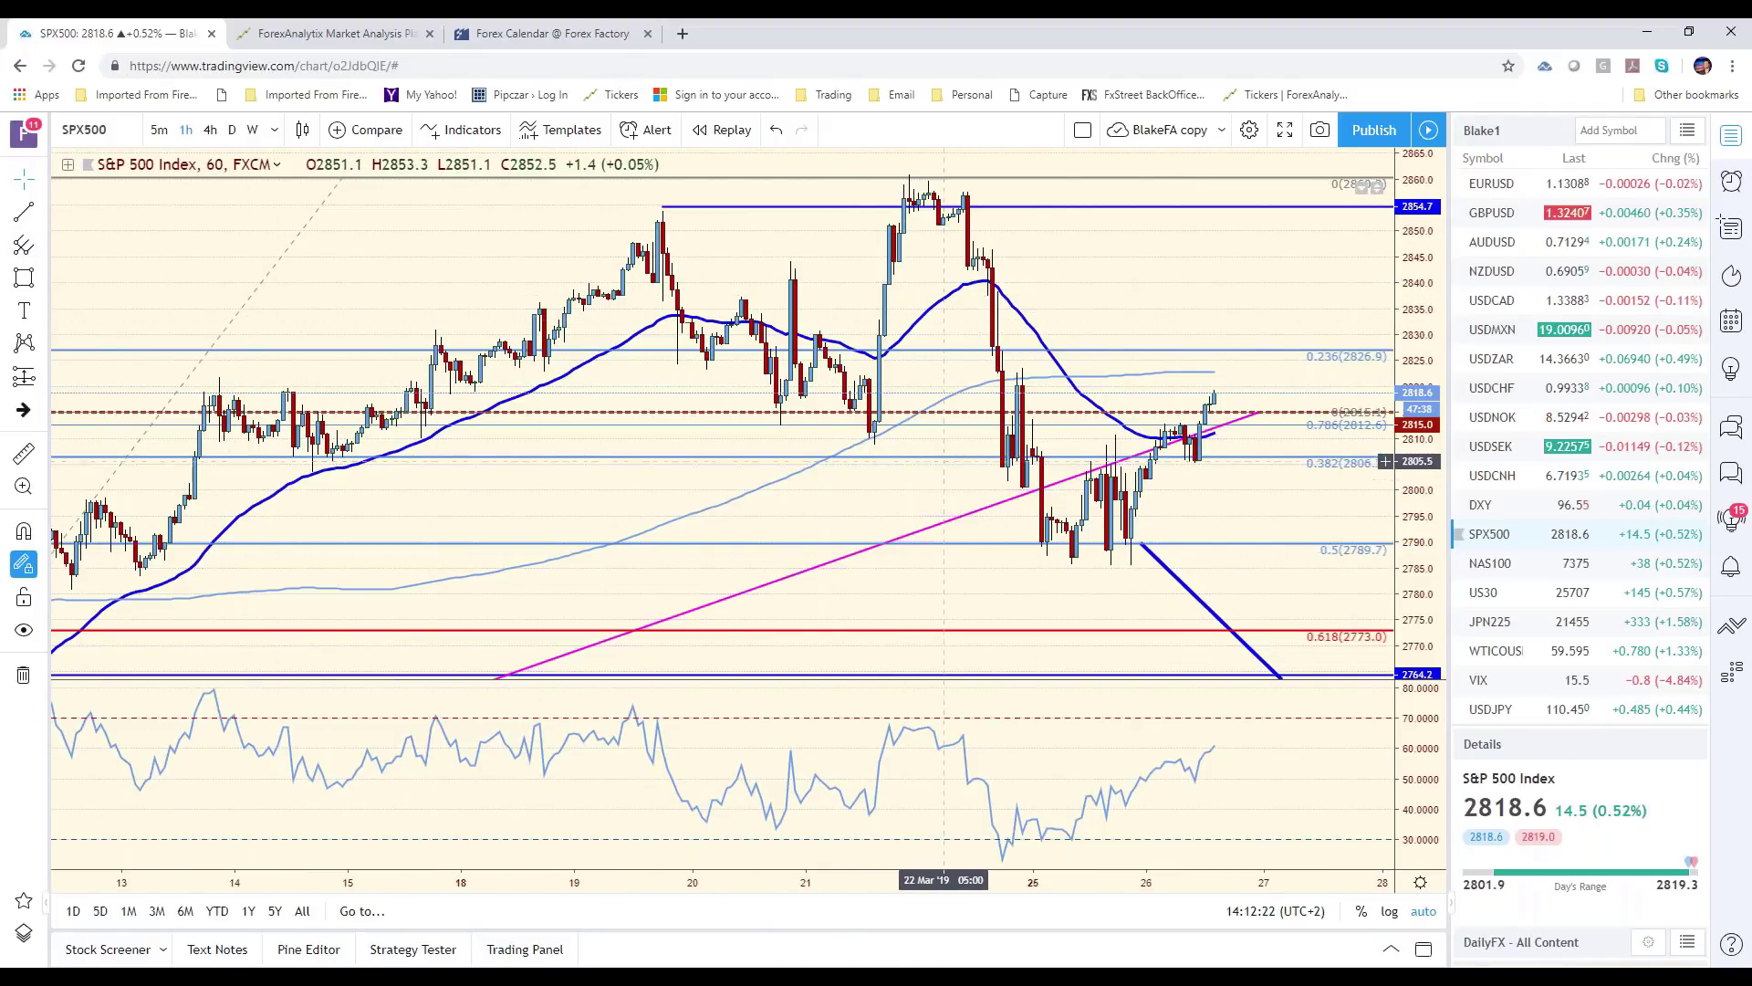
click(945, 455)
key(Delete)
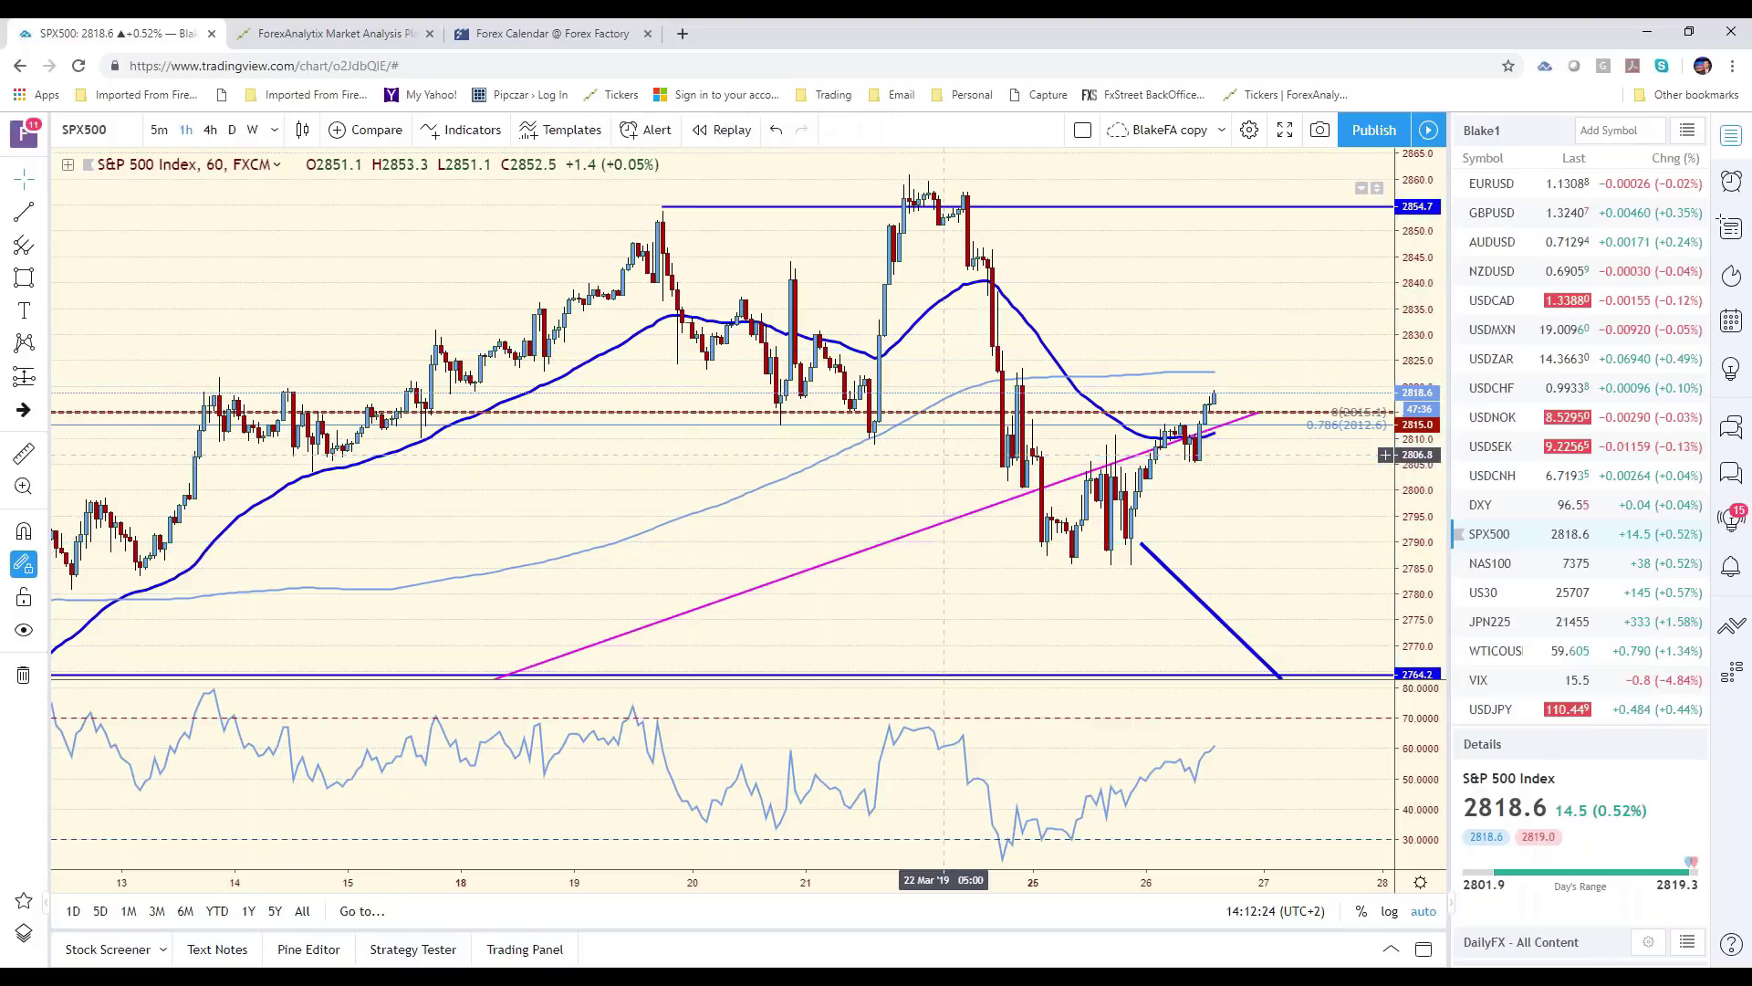
scroll(579, 491, down, 3)
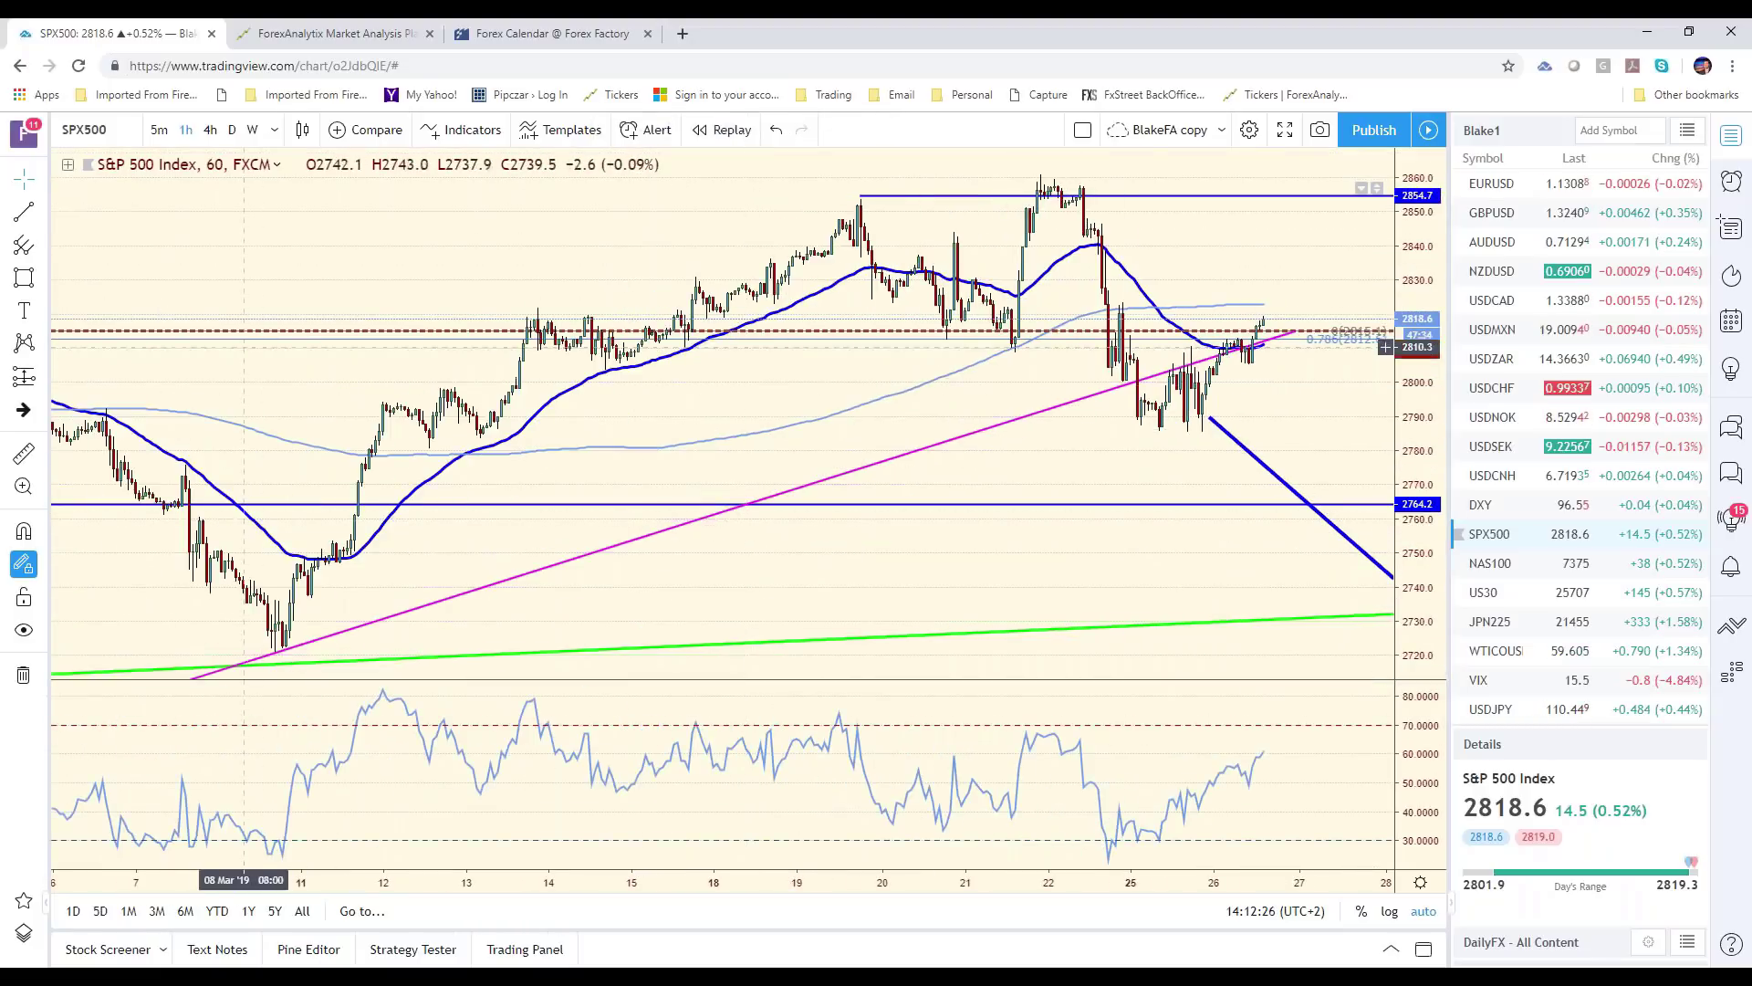
Draw a Fib retracement from the 2861.6 high to the 2785.6 low using the 0.886-level template
click(42, 246)
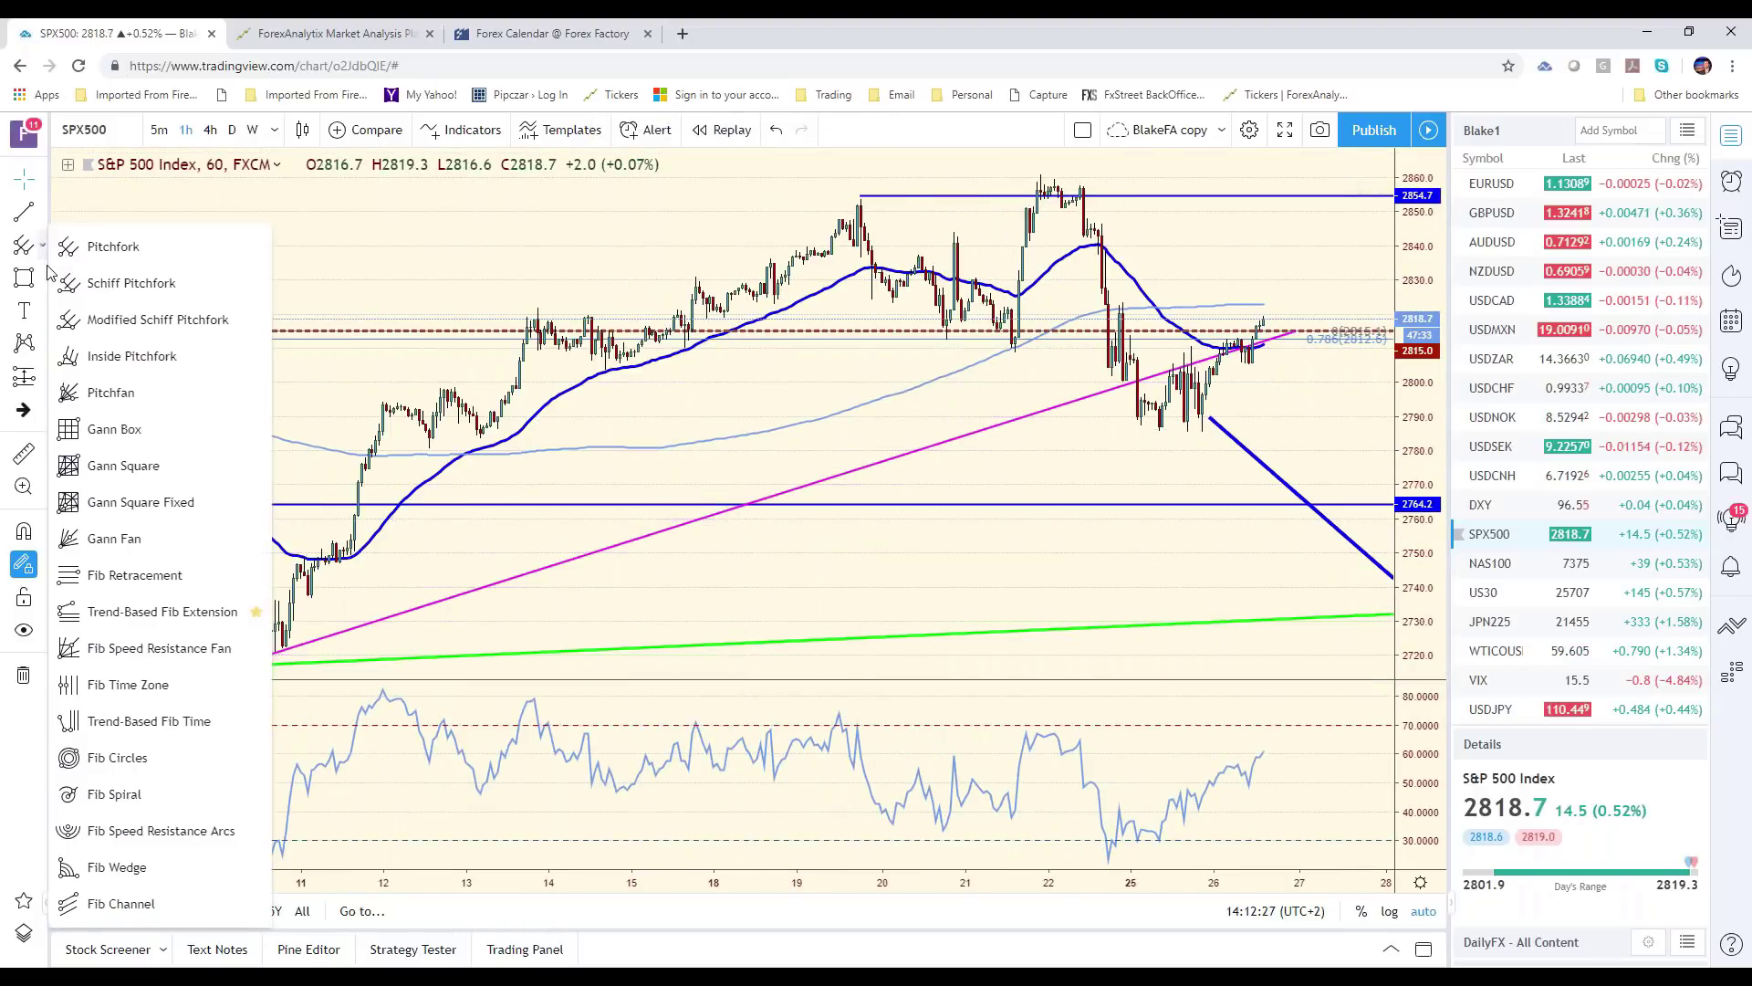
click(137, 575)
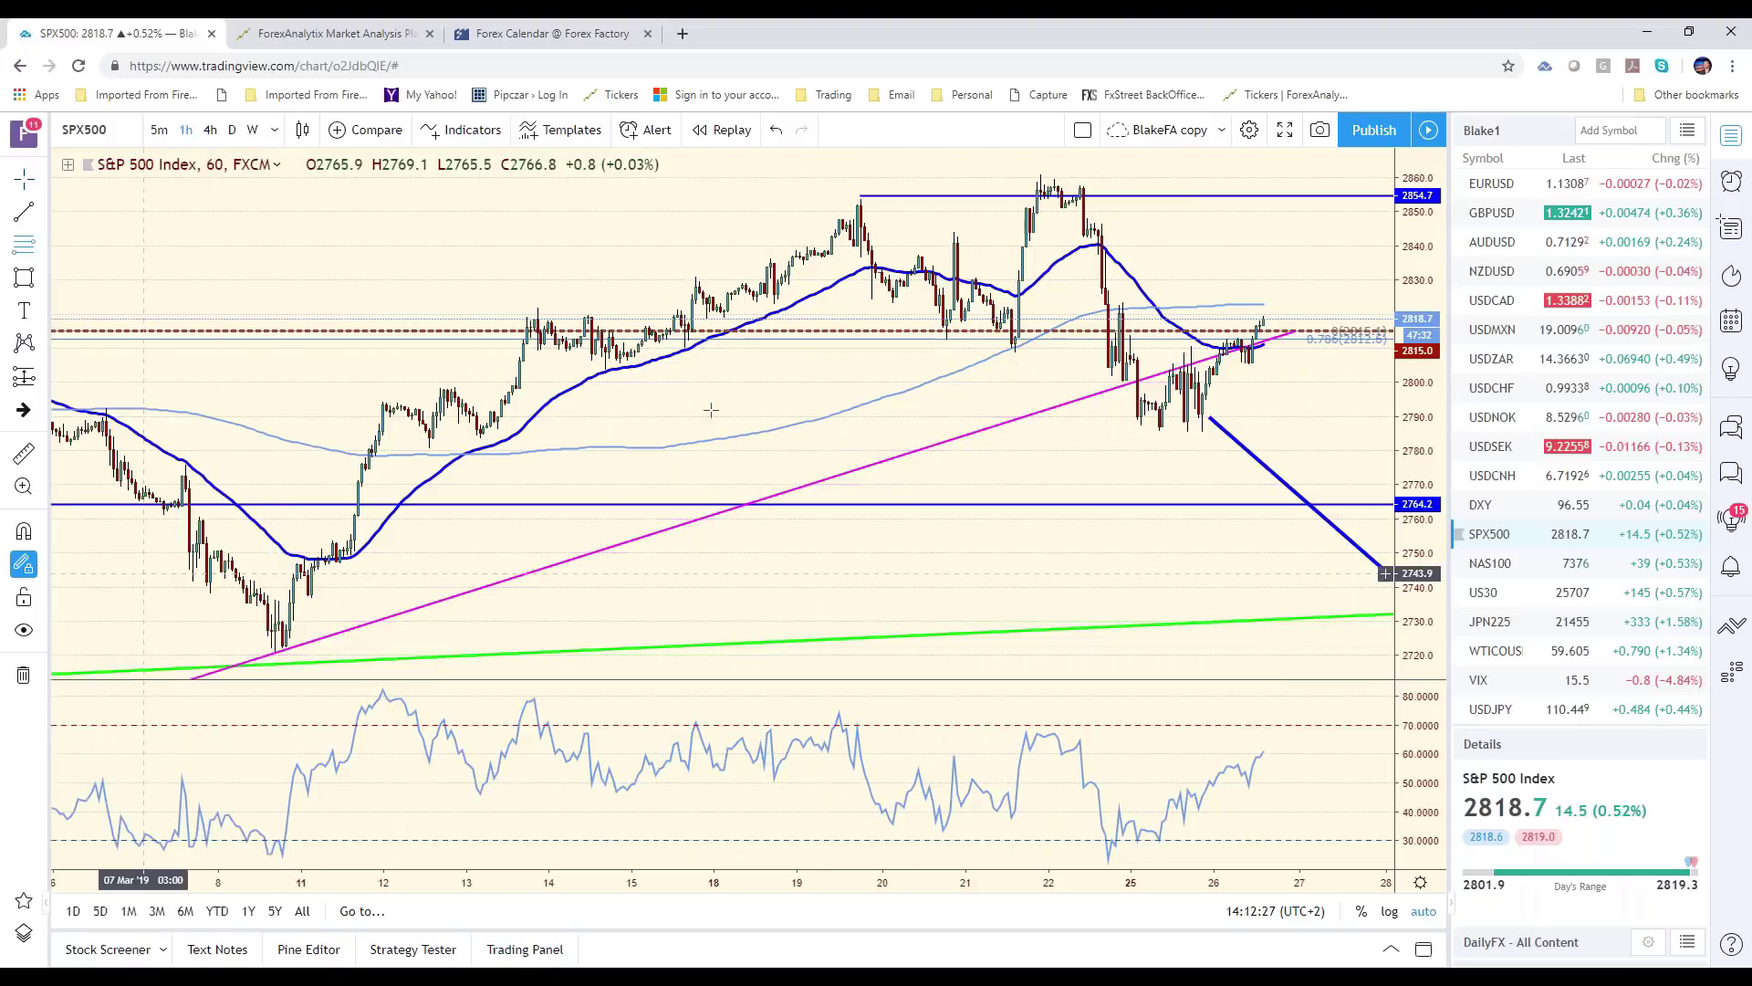
click(1038, 171)
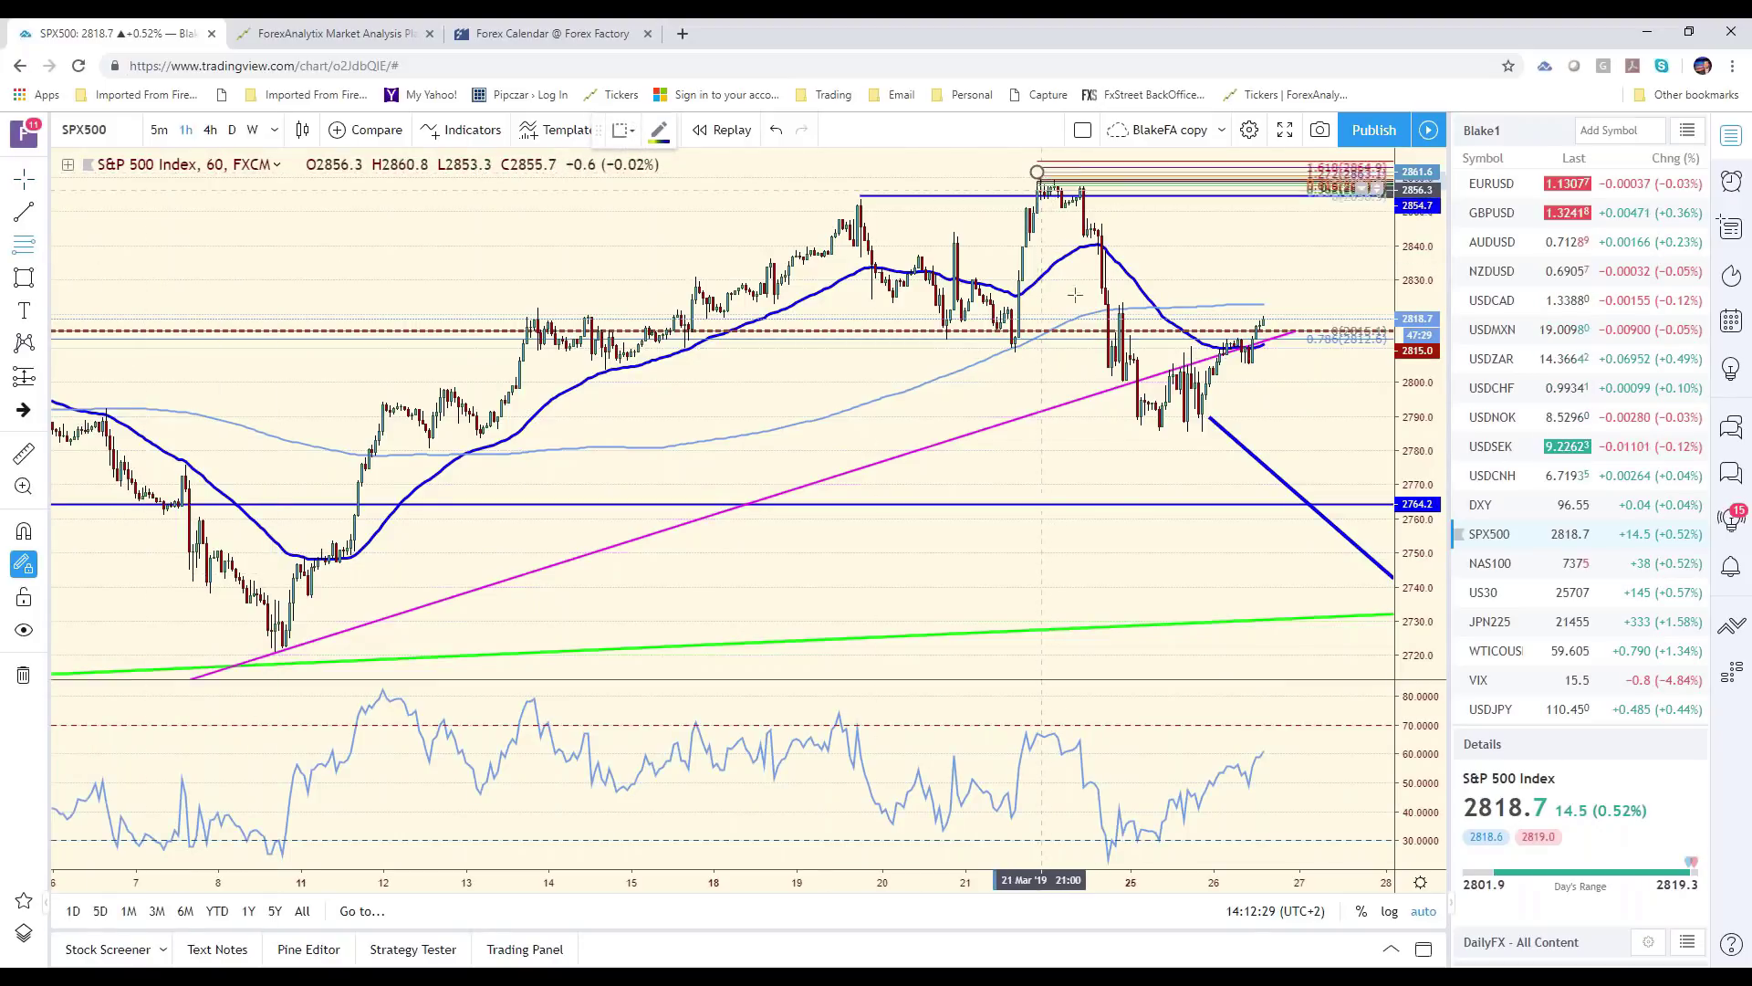
click(1119, 430)
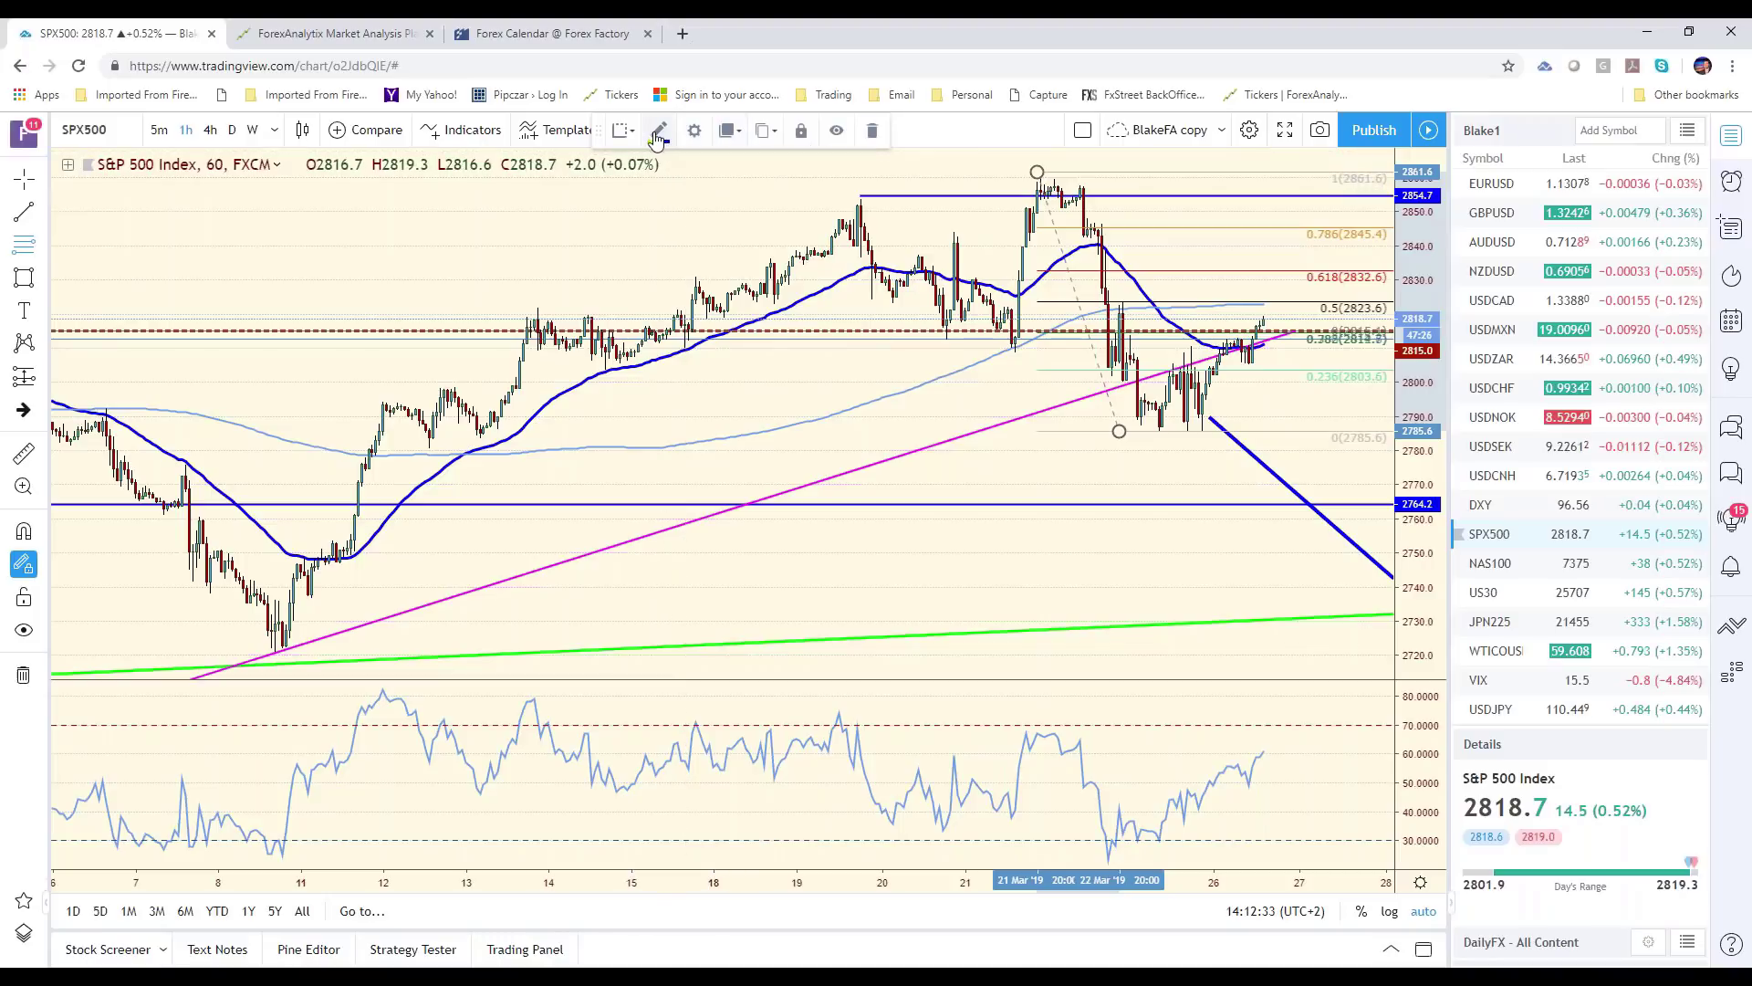
click(623, 130)
click(639, 218)
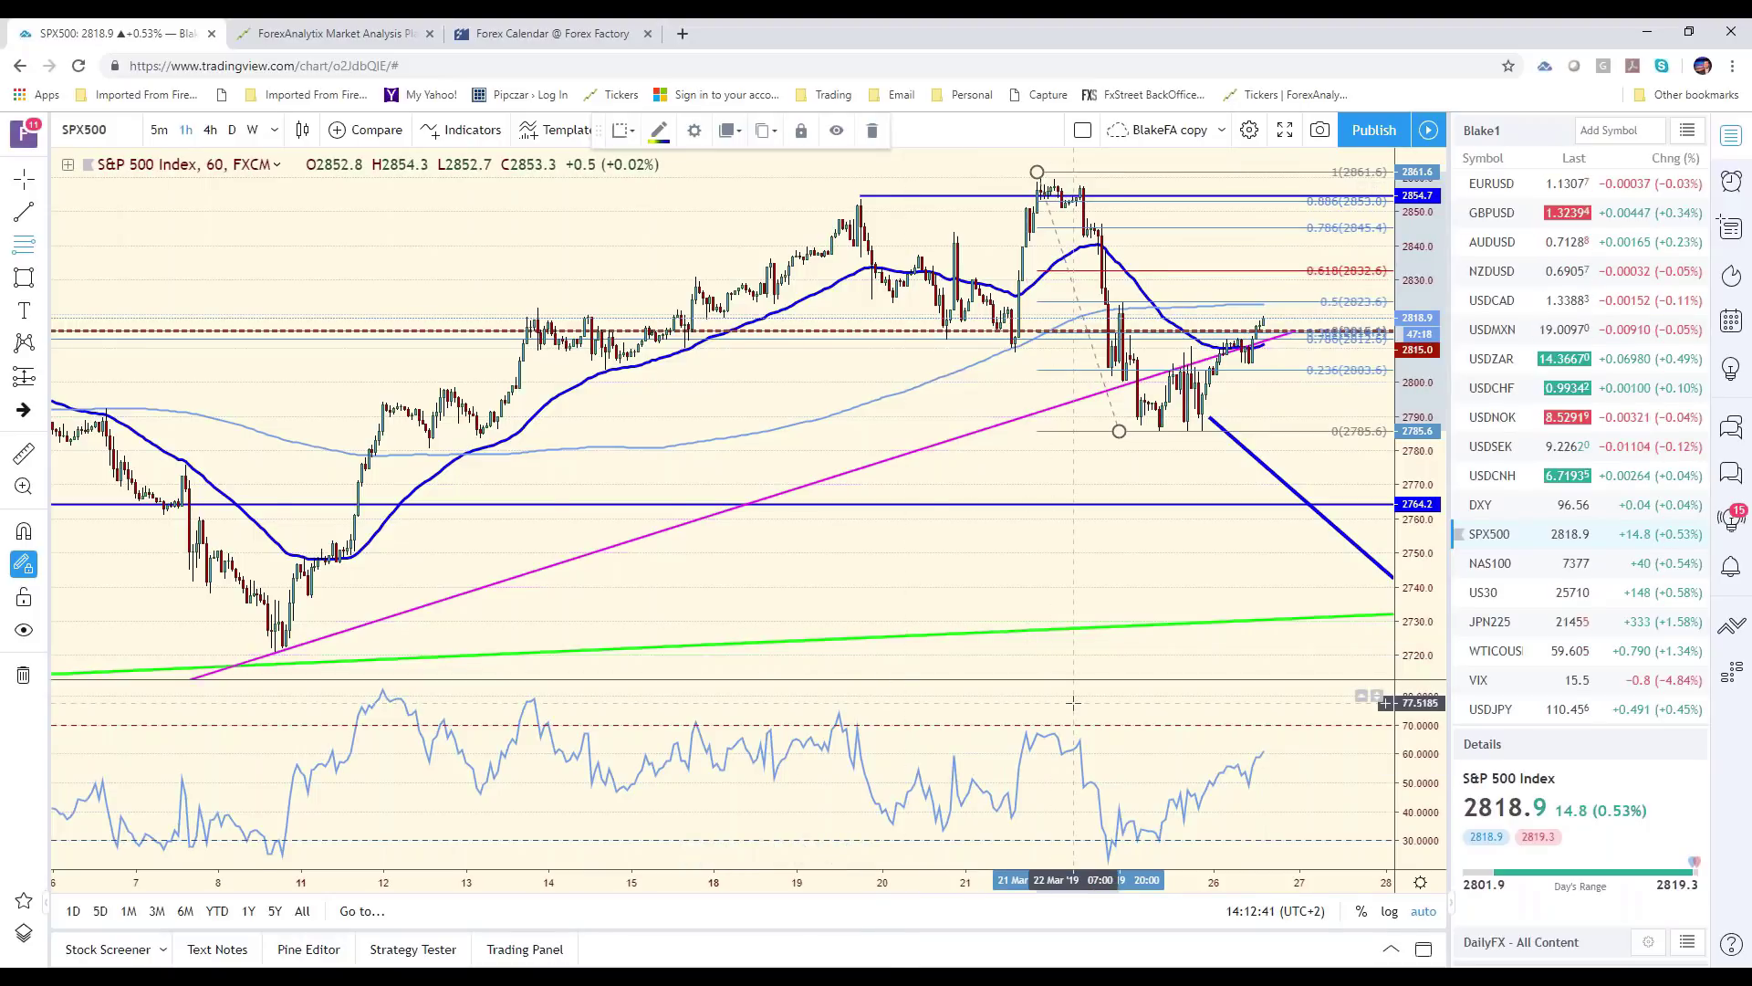
scroll(1232, 637, down, 3)
scroll(1244, 593, up, 3)
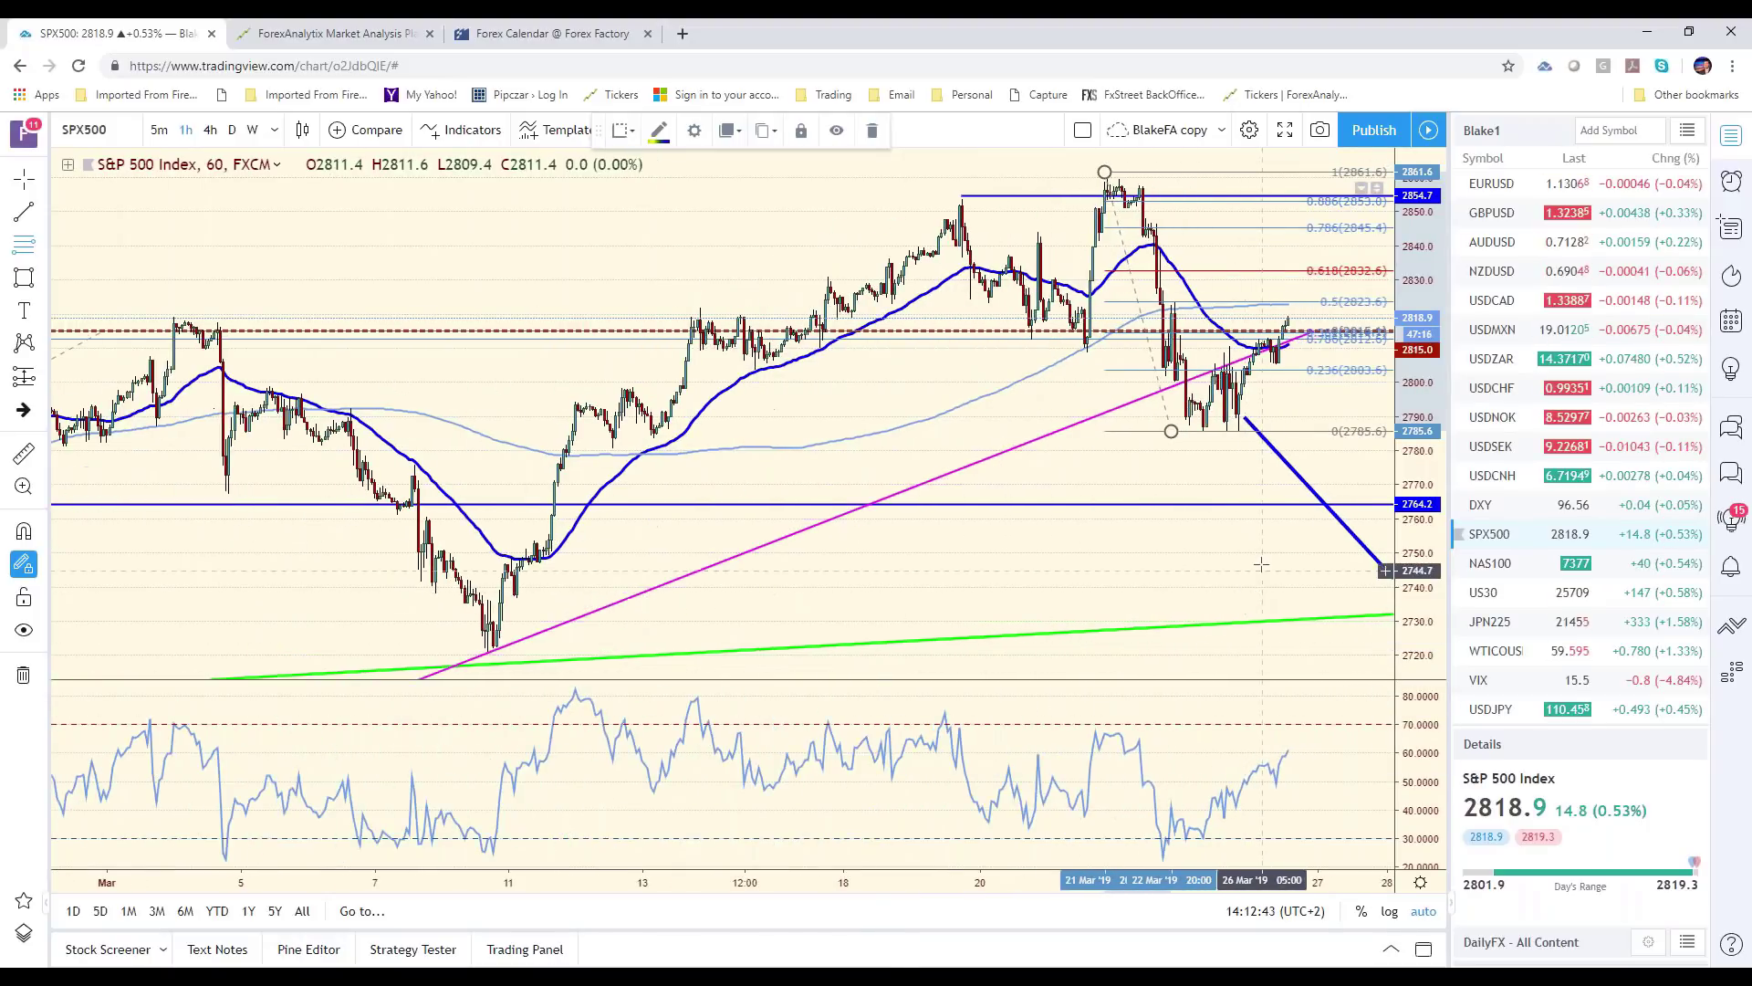
click(1212, 567)
key(Escape)
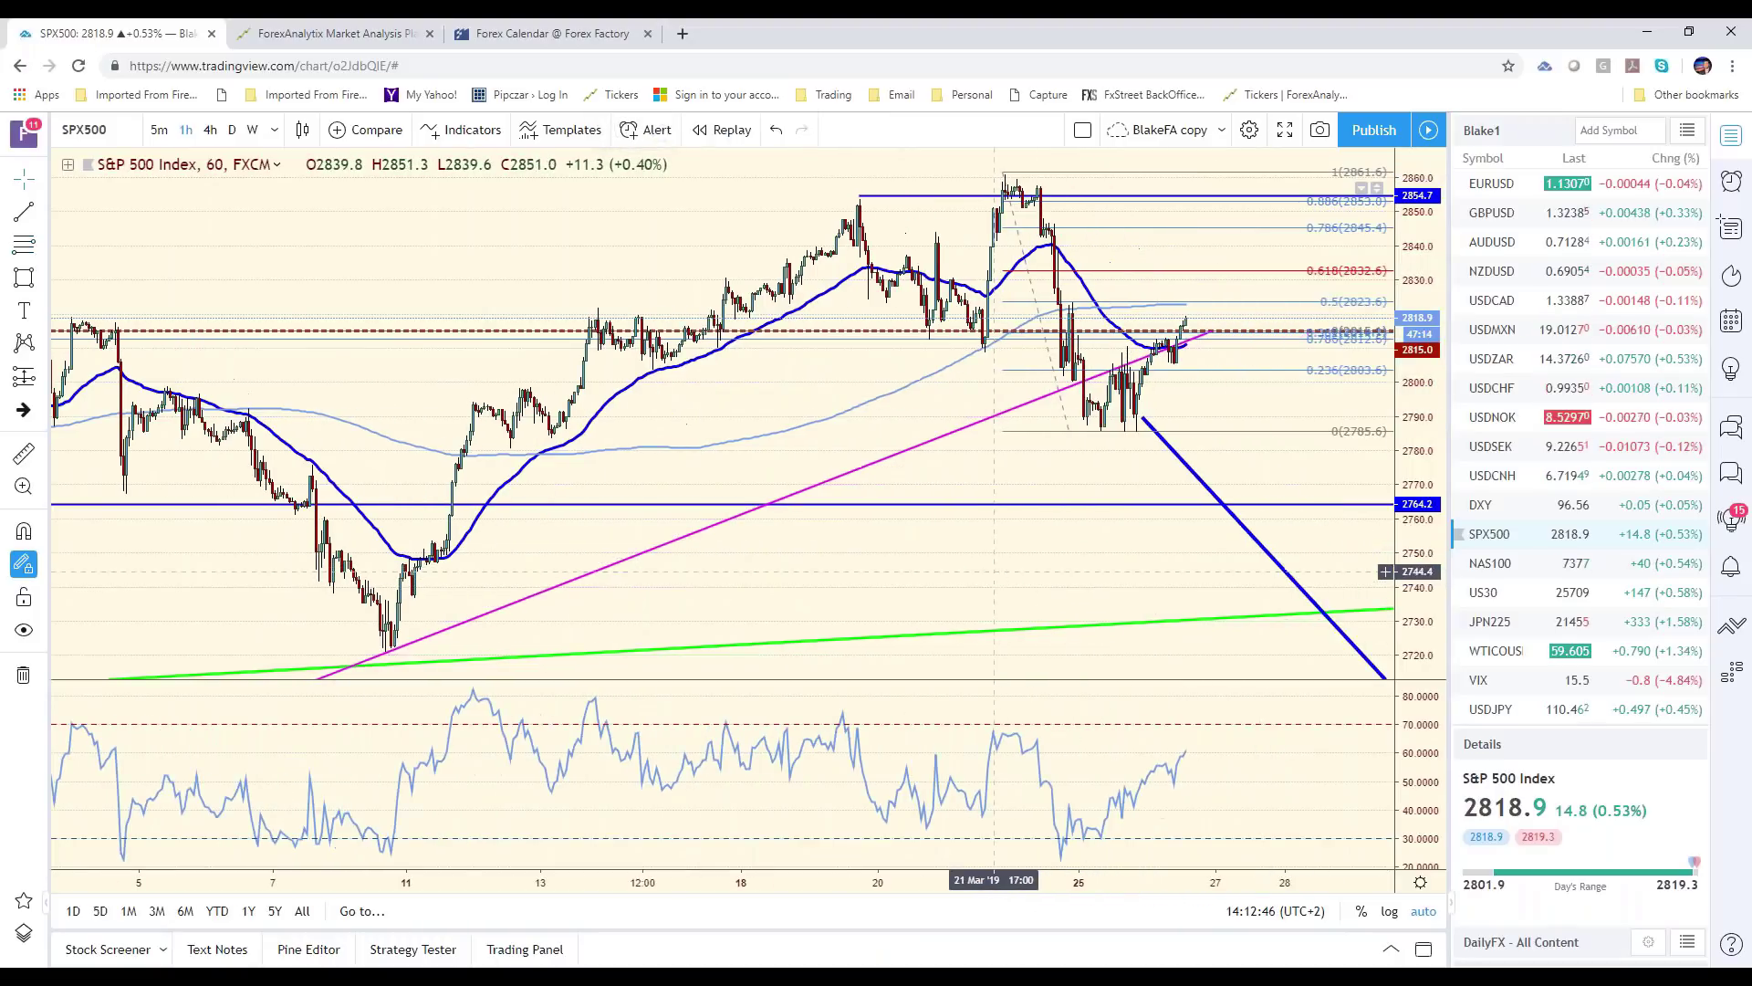
scroll(988, 626, down, 2)
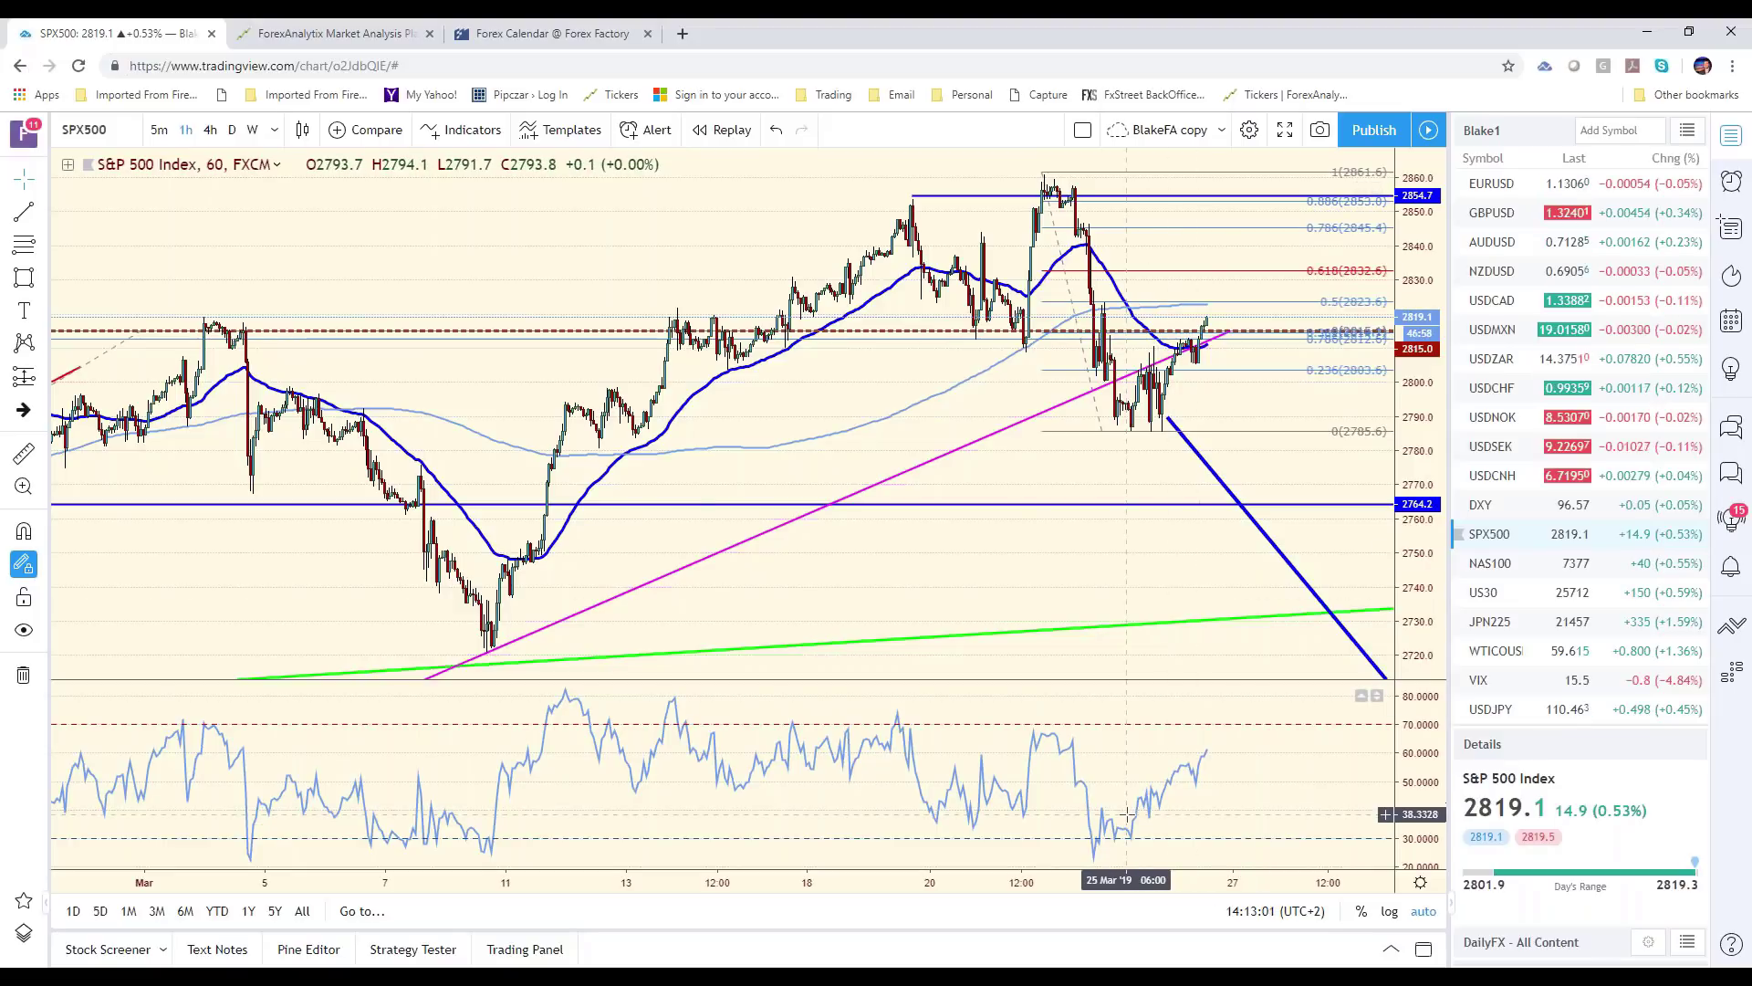
scroll(945, 608, down, 3)
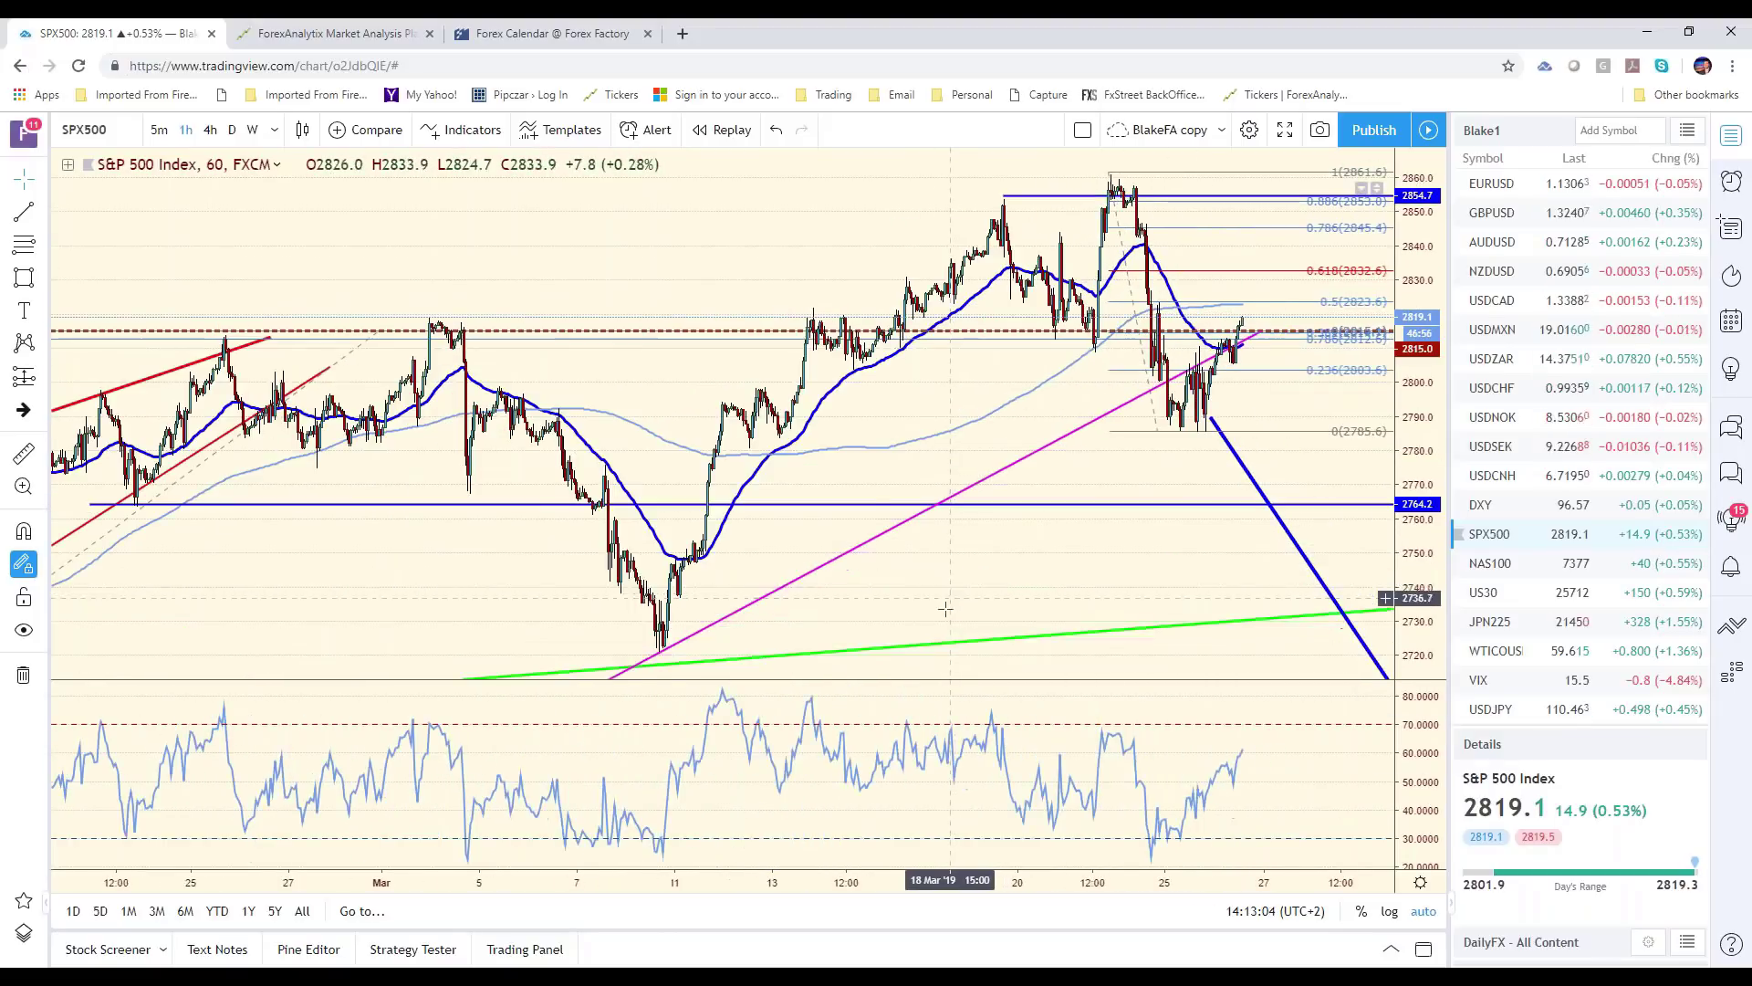
Draw a pink ellipse around the late-March price peak near 2861
scroll(945, 608, up, 1)
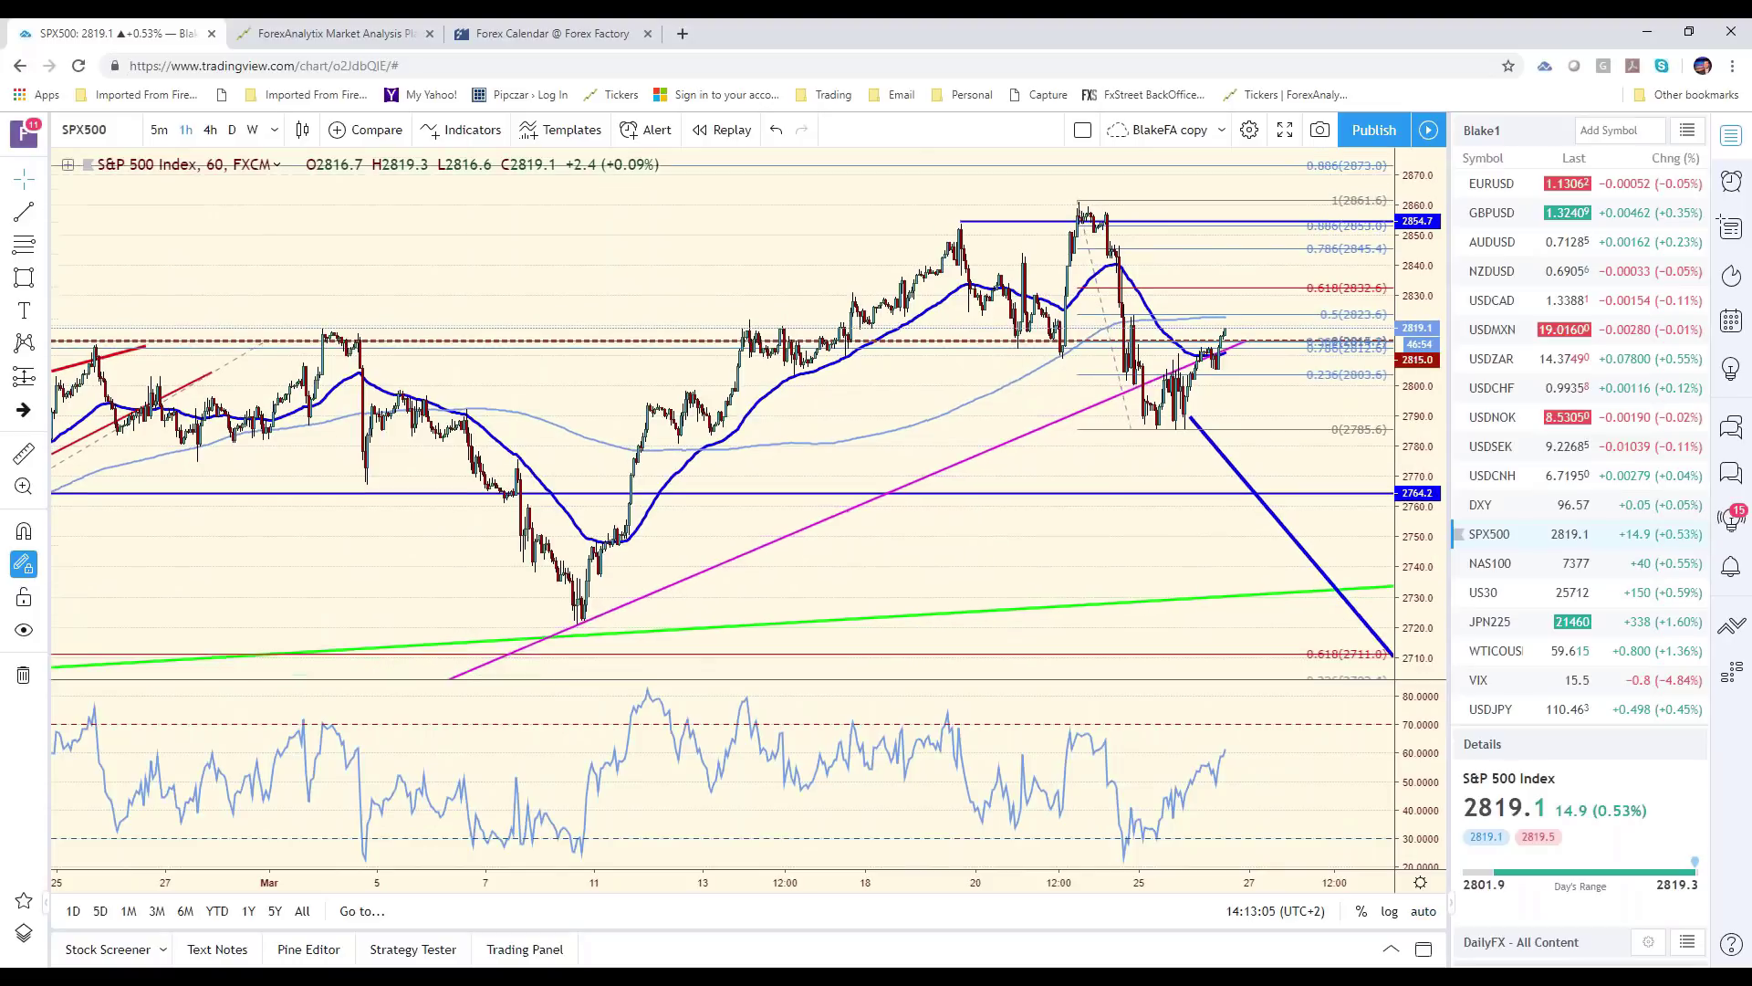
click(47, 282)
click(110, 386)
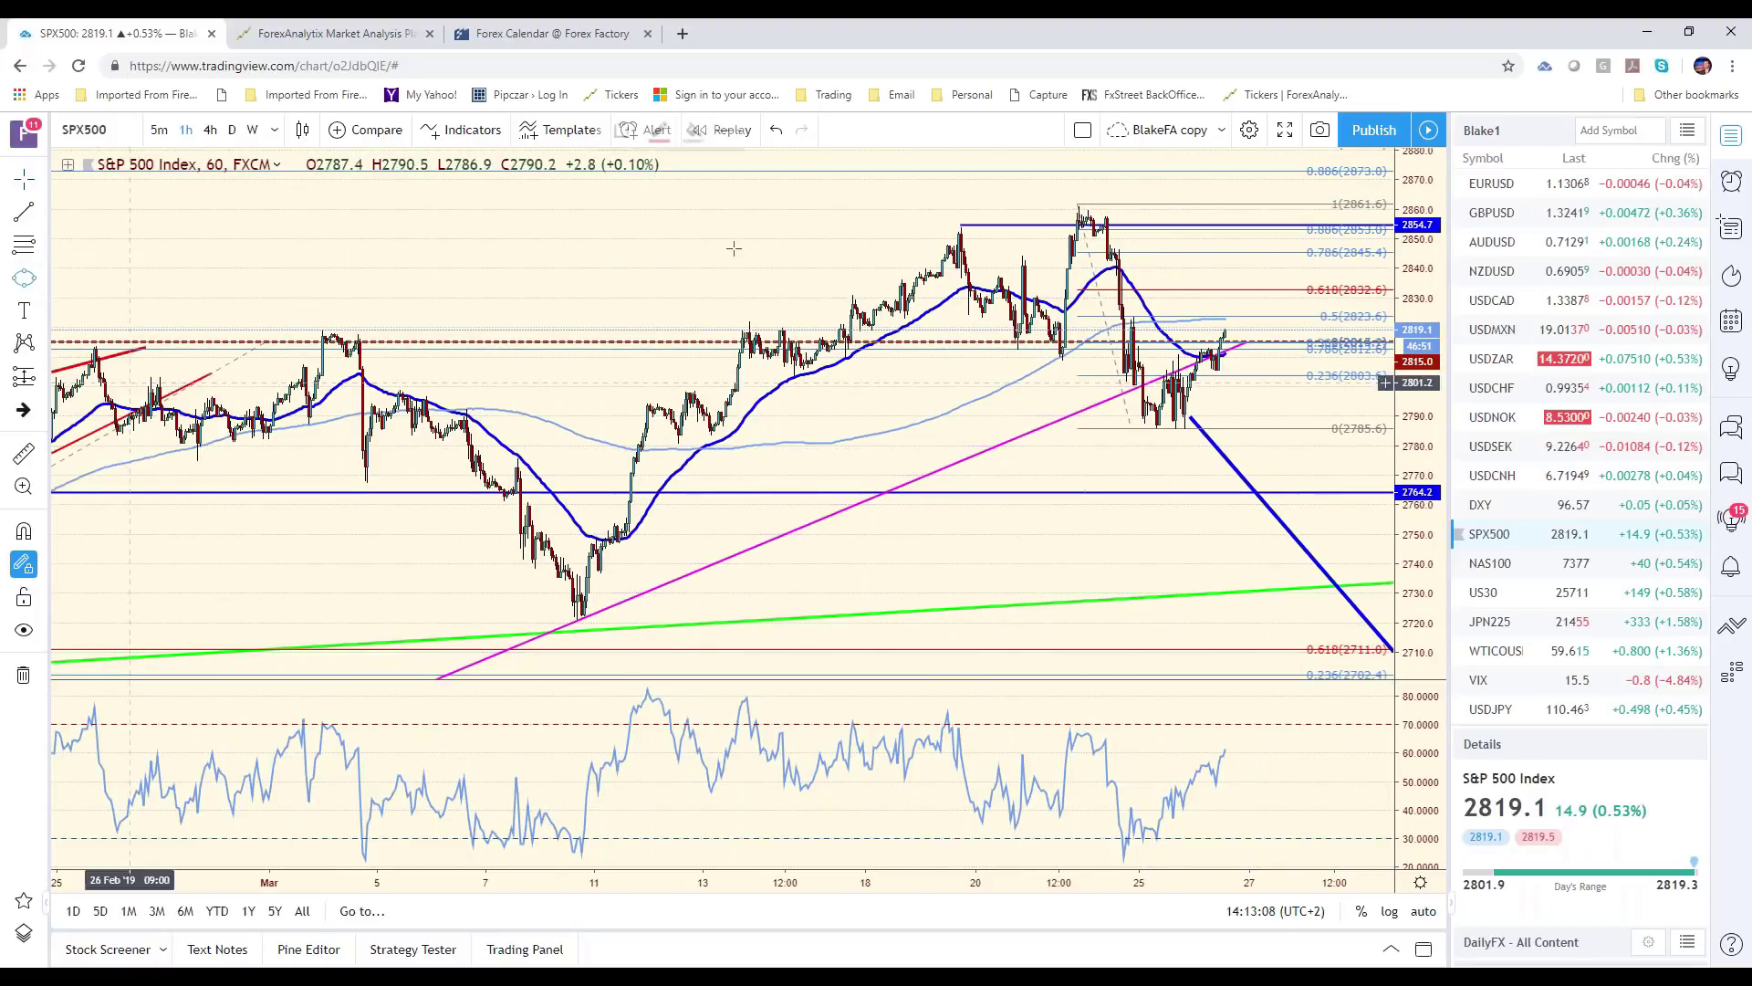
click(1041, 220)
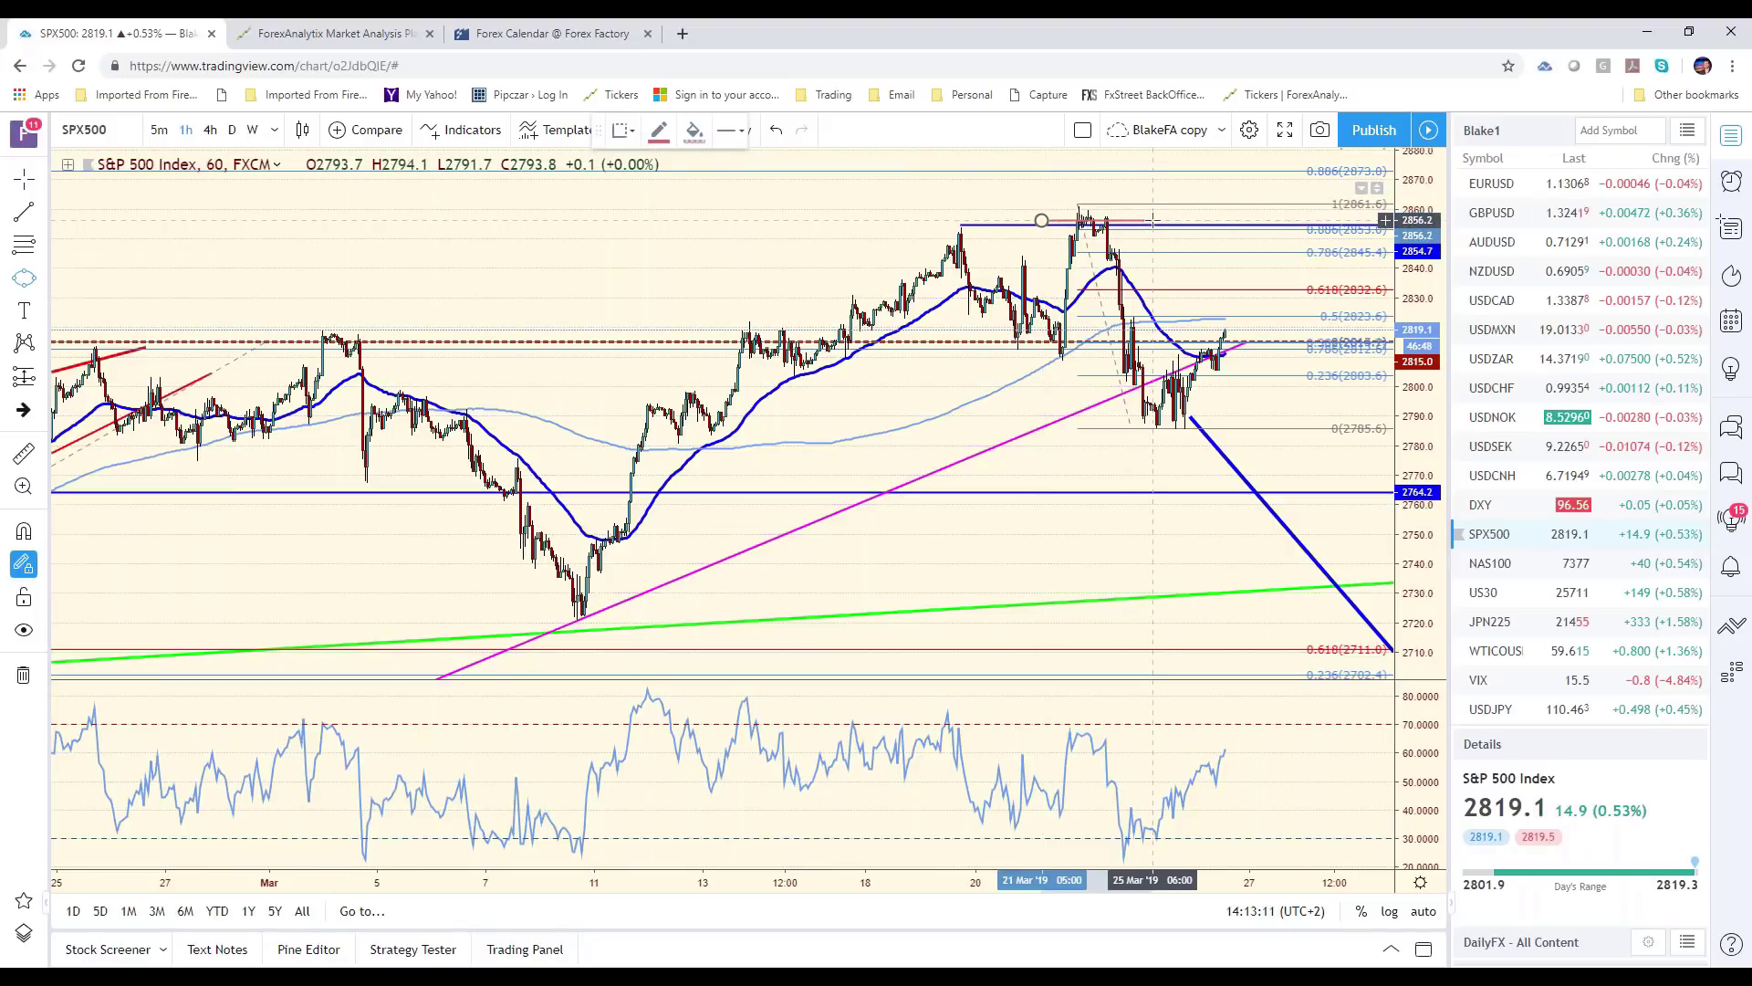
click(1152, 220)
click(1097, 255)
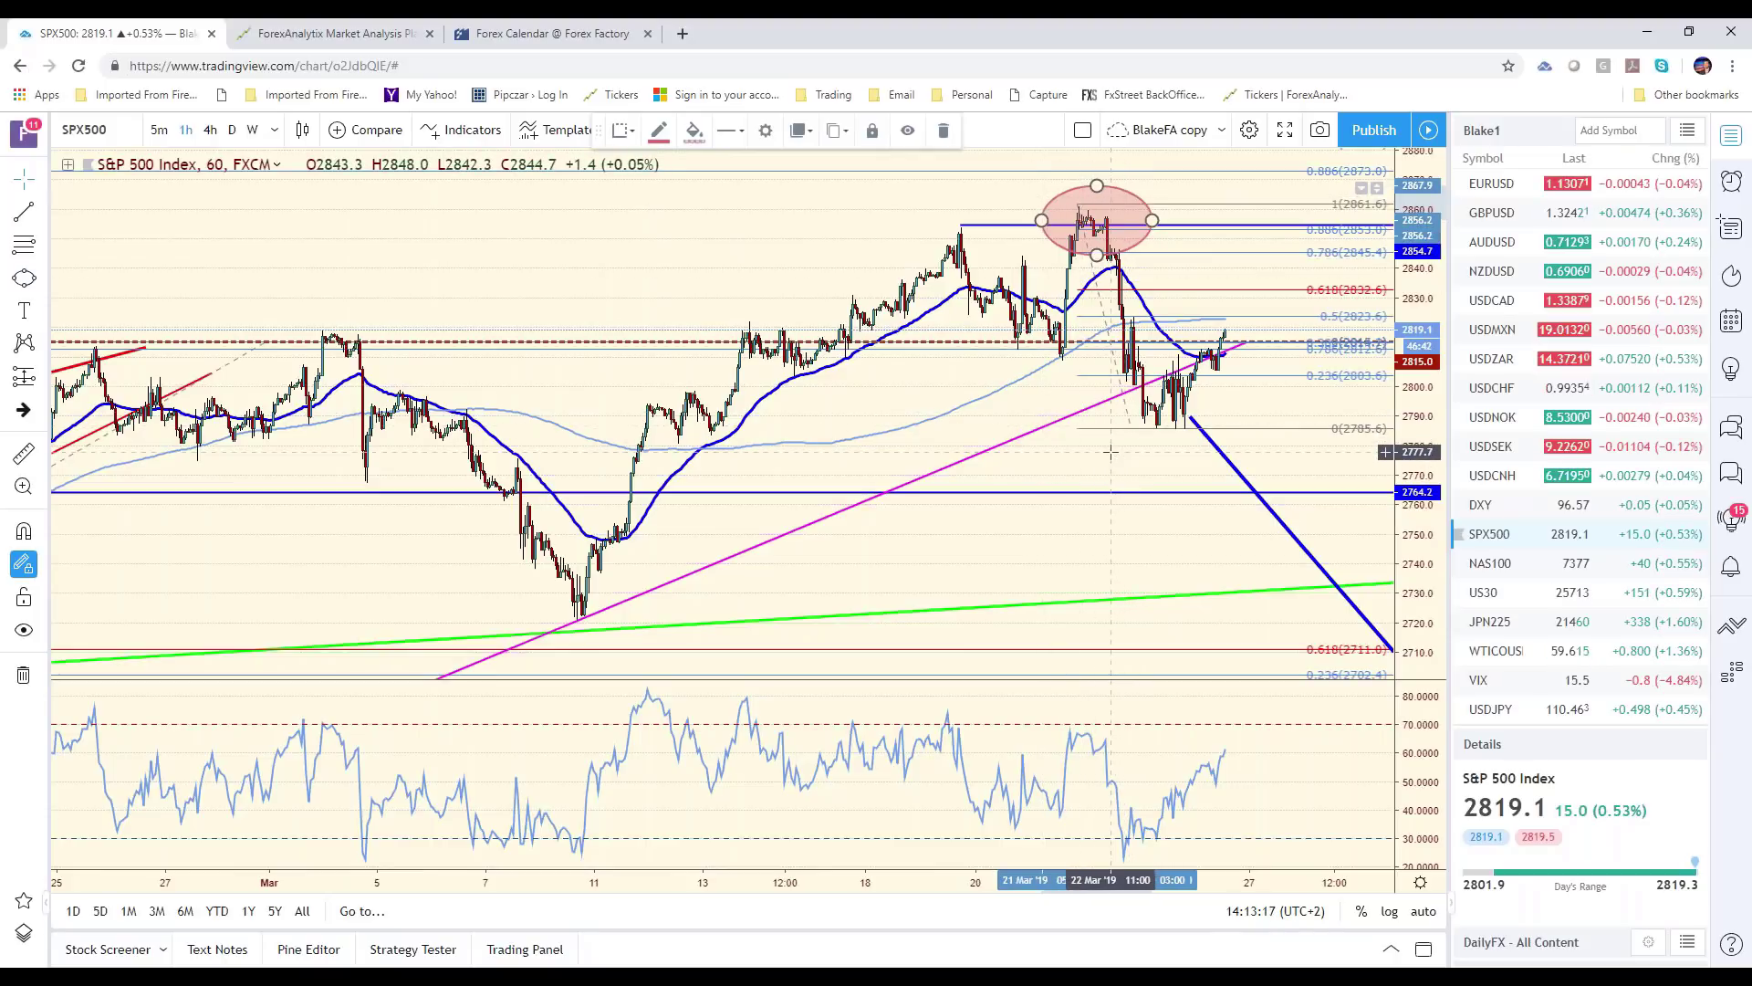
Add a second ellipse marking the 0.5 Fib level at 2823.6
scroll(1232, 366, up, 2)
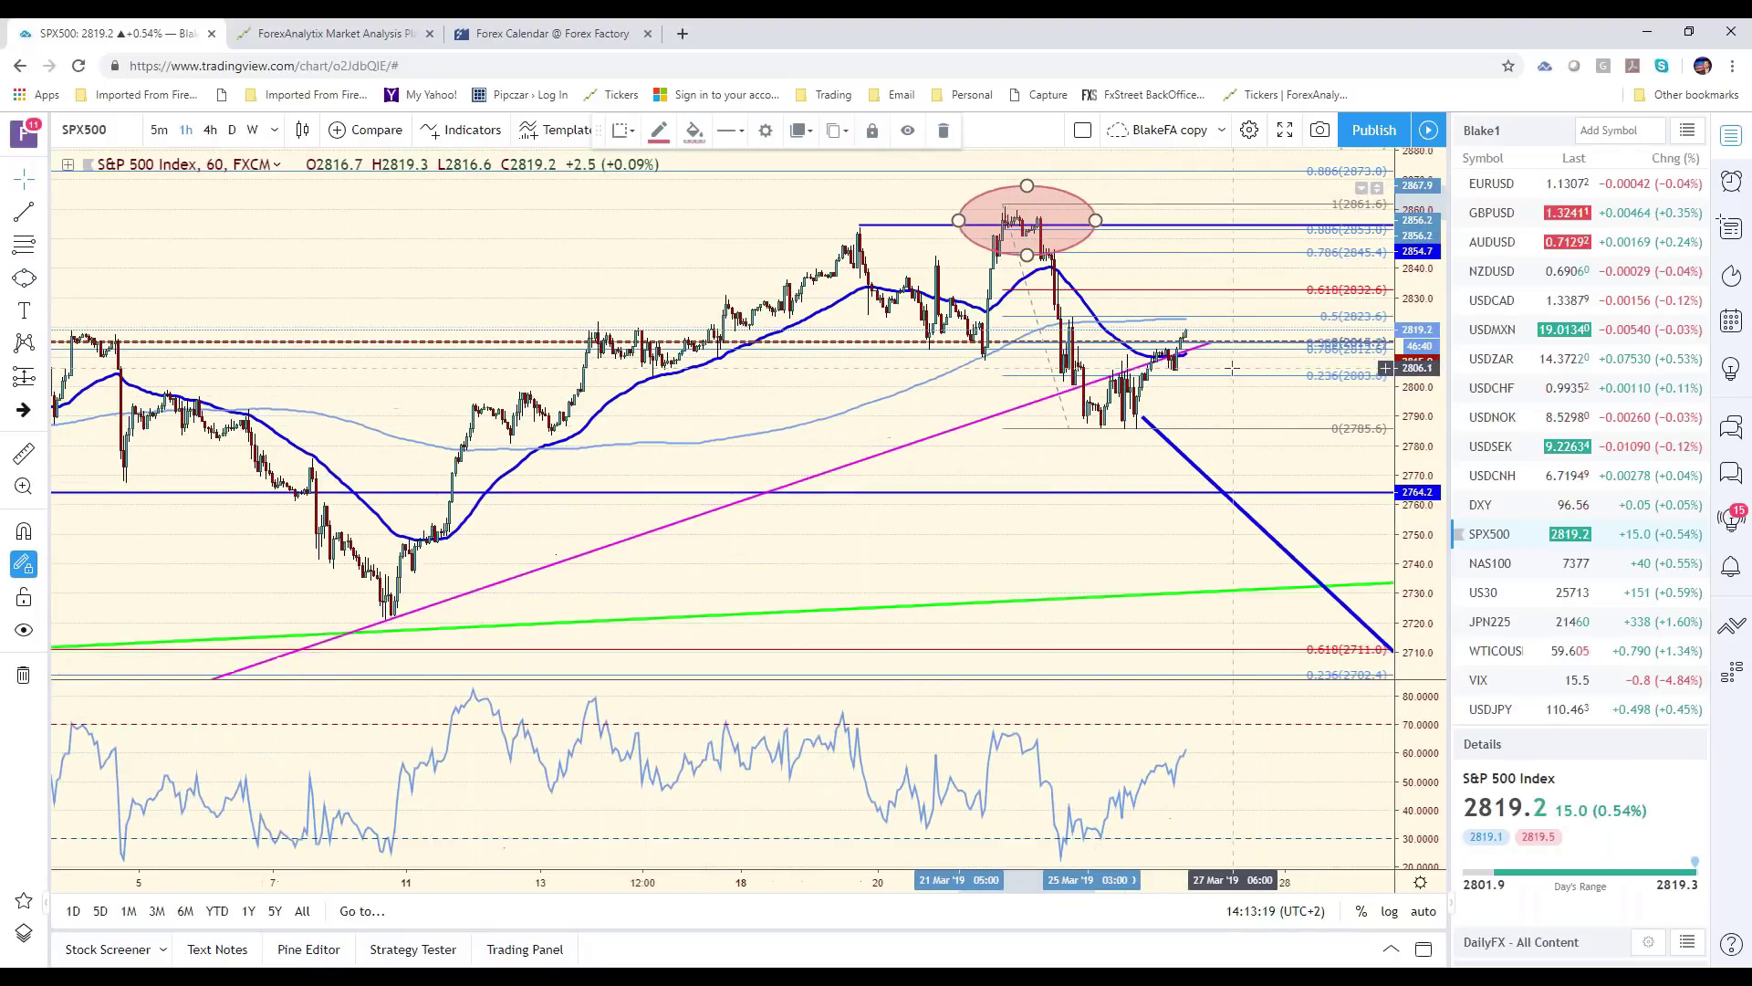
scroll(1171, 395, down, 5)
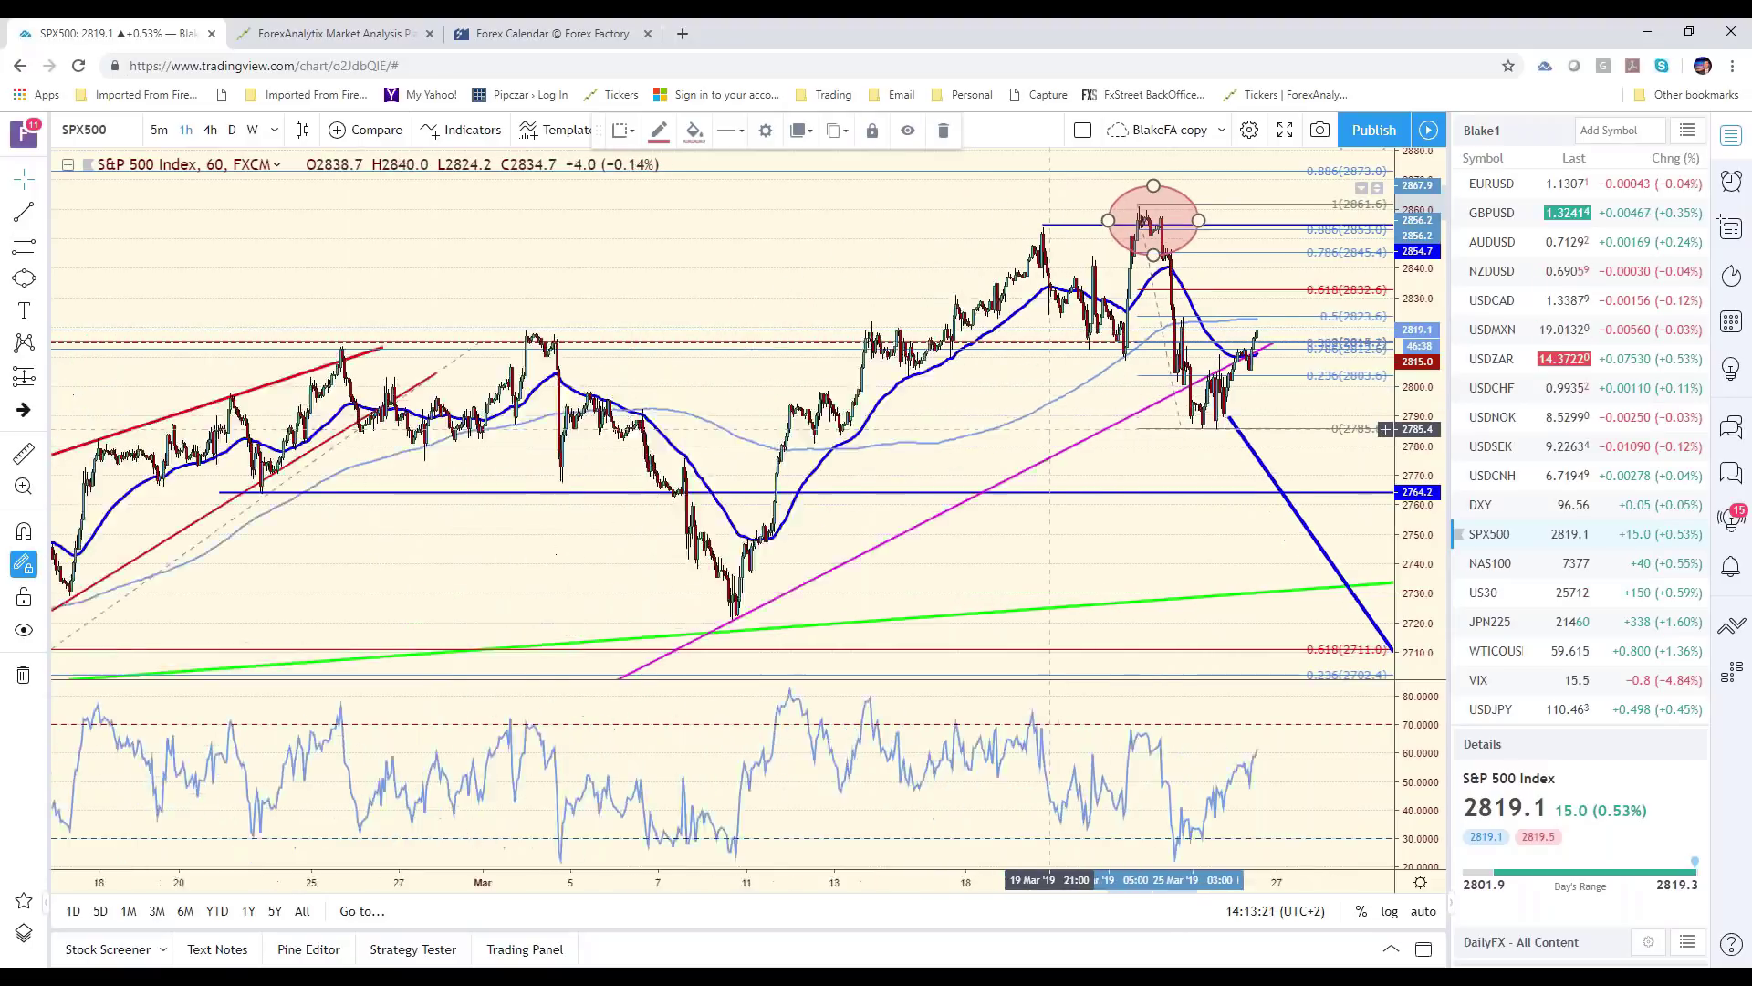
scroll(1043, 425, up, 5)
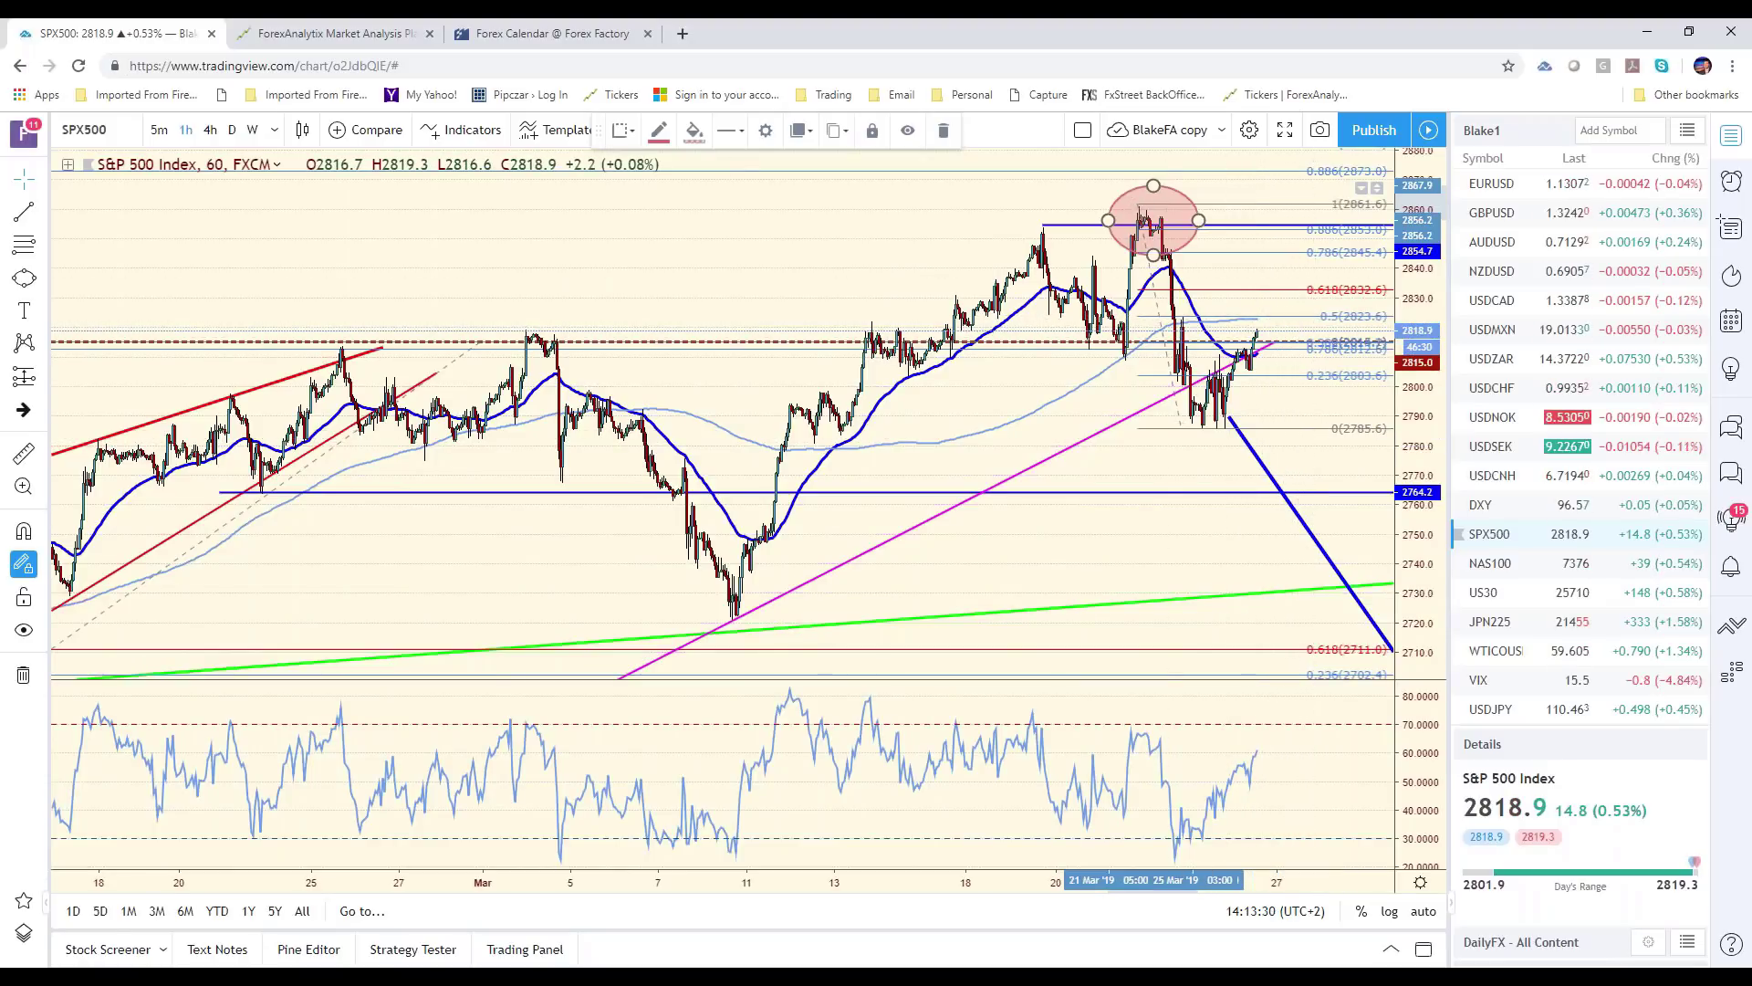
click(1298, 316)
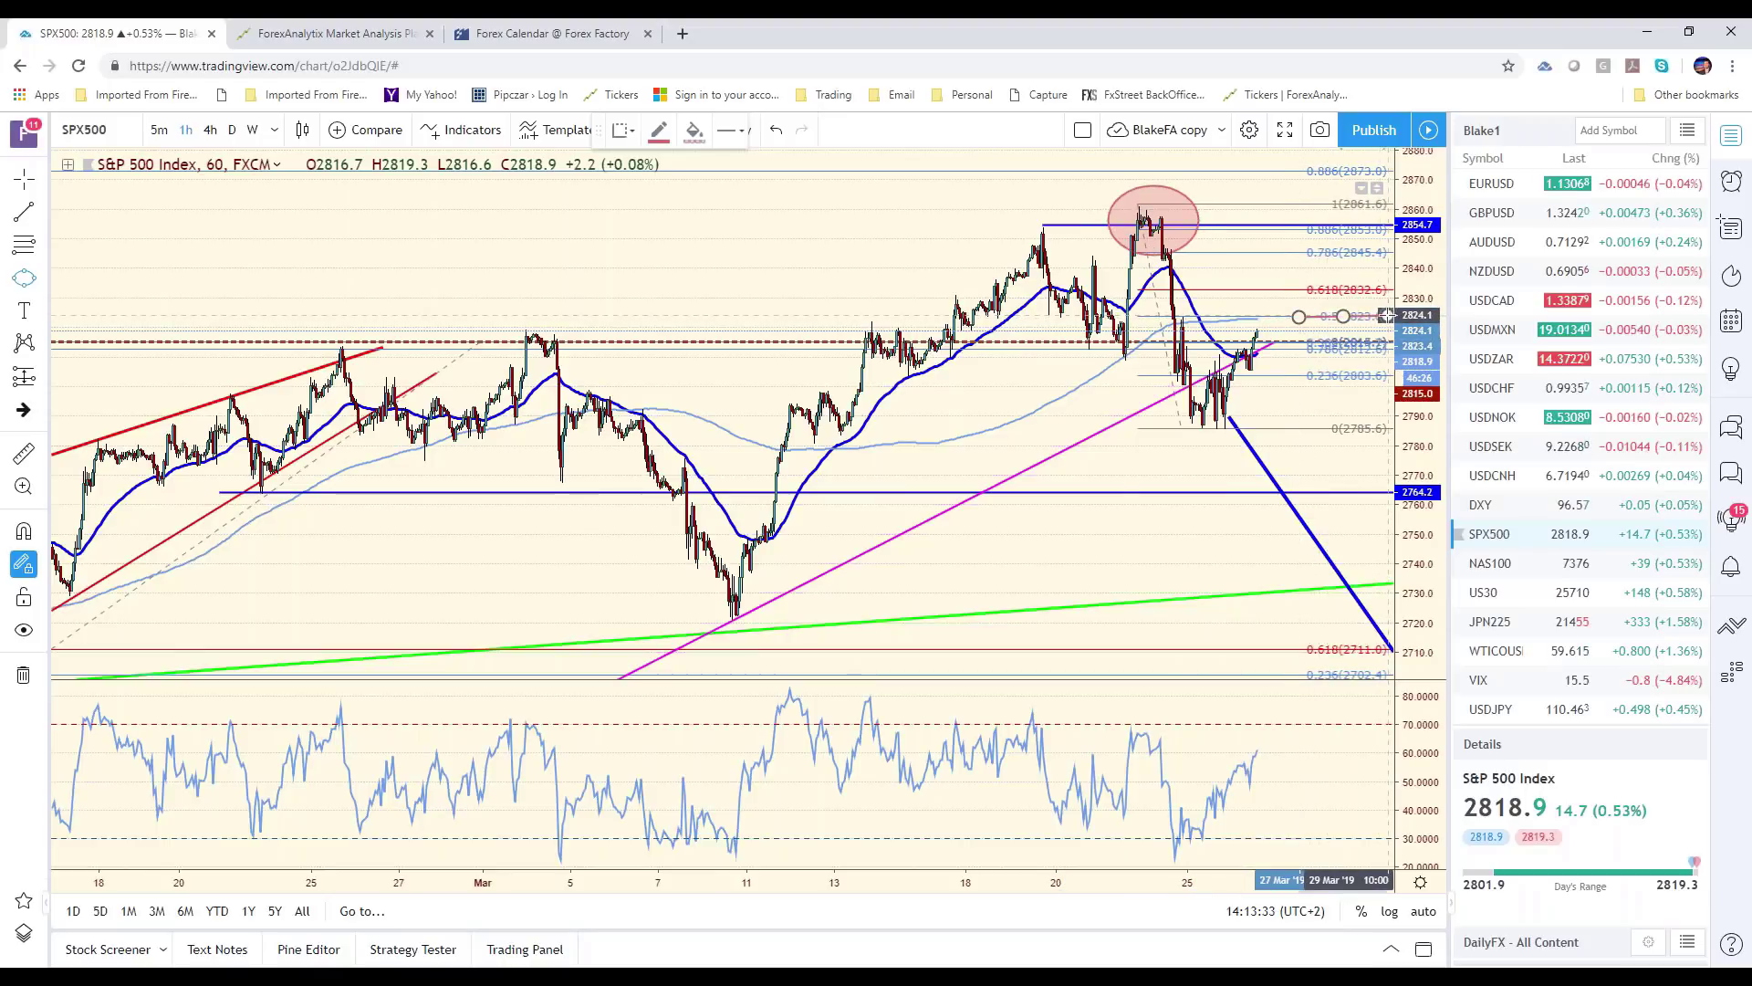
click(1386, 316)
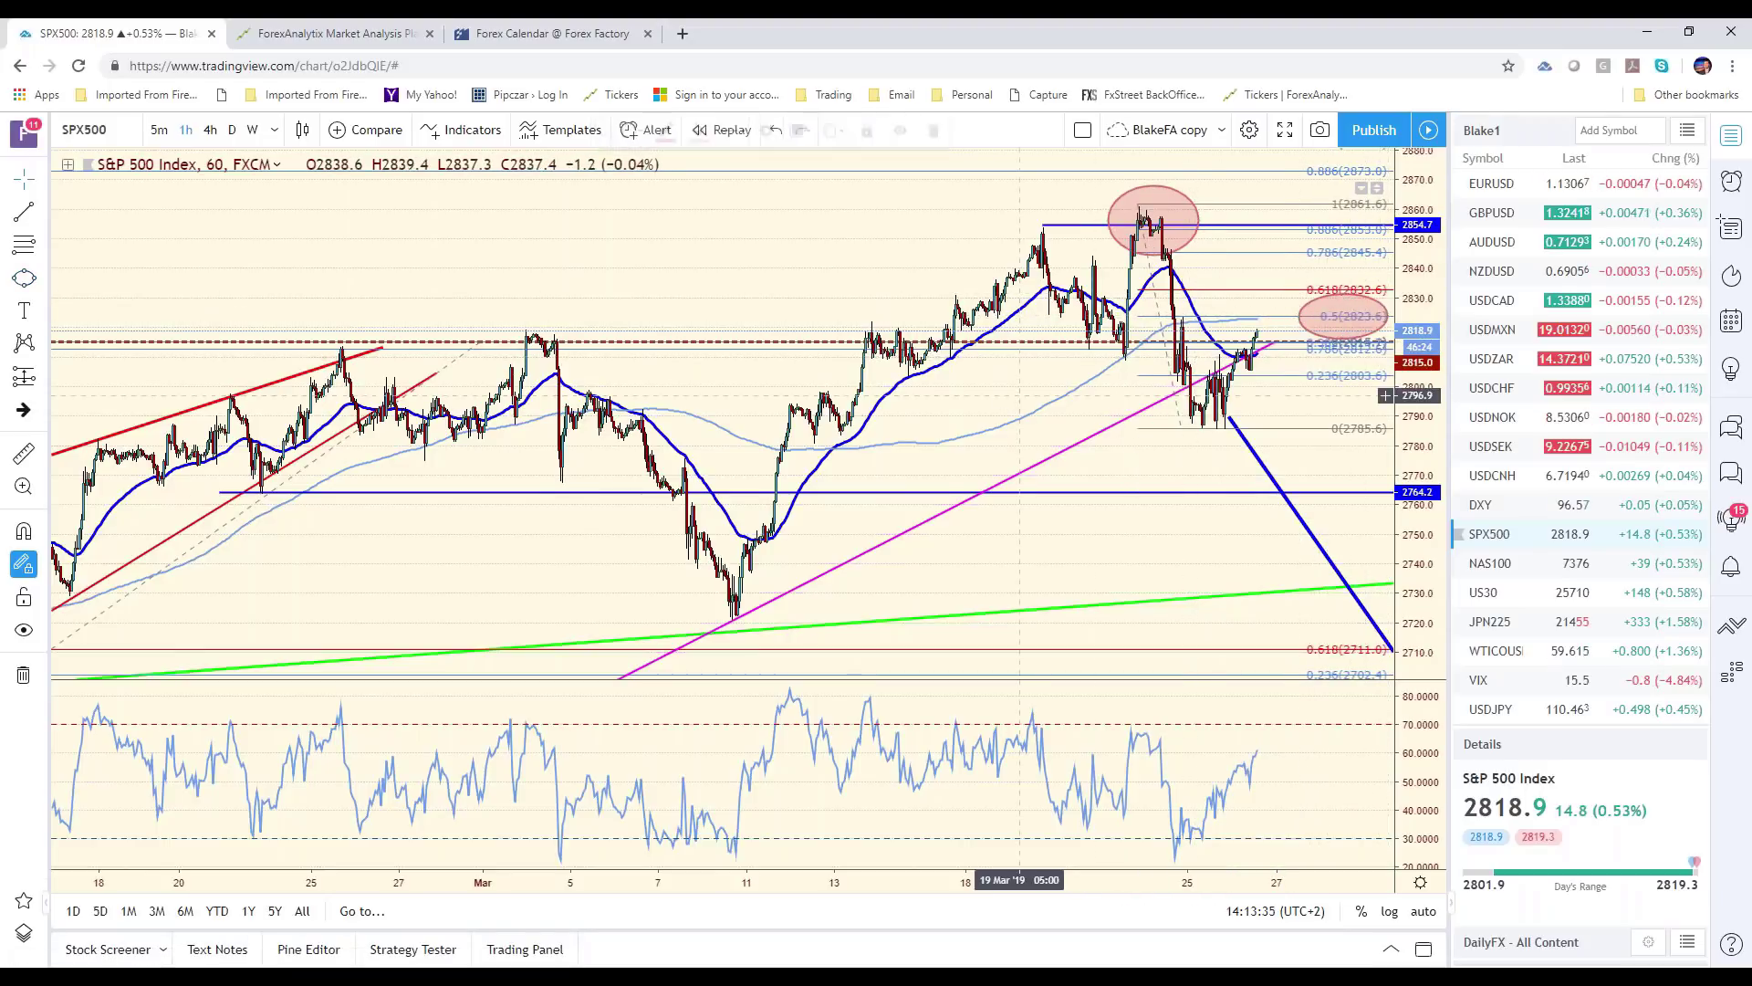
drag(1020, 395, 1028, 392)
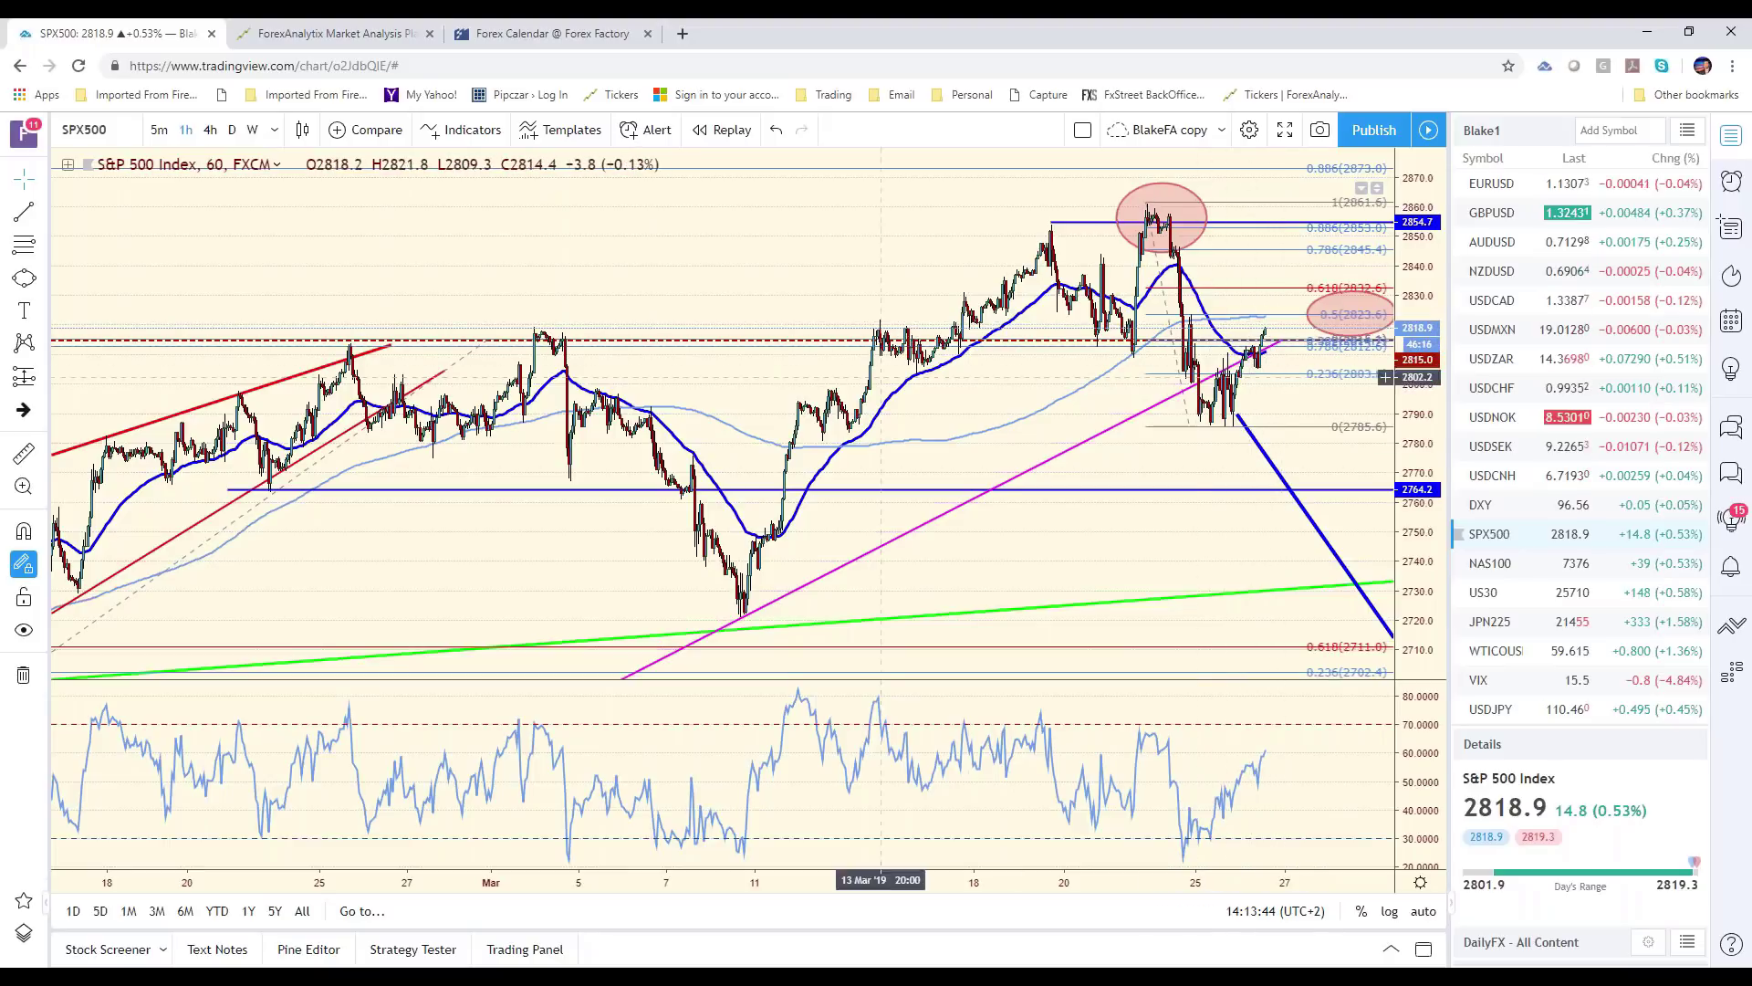
Draw red SPX500 trend lines around the late-March low and peak, forming a wedge near 0.5
click(24, 211)
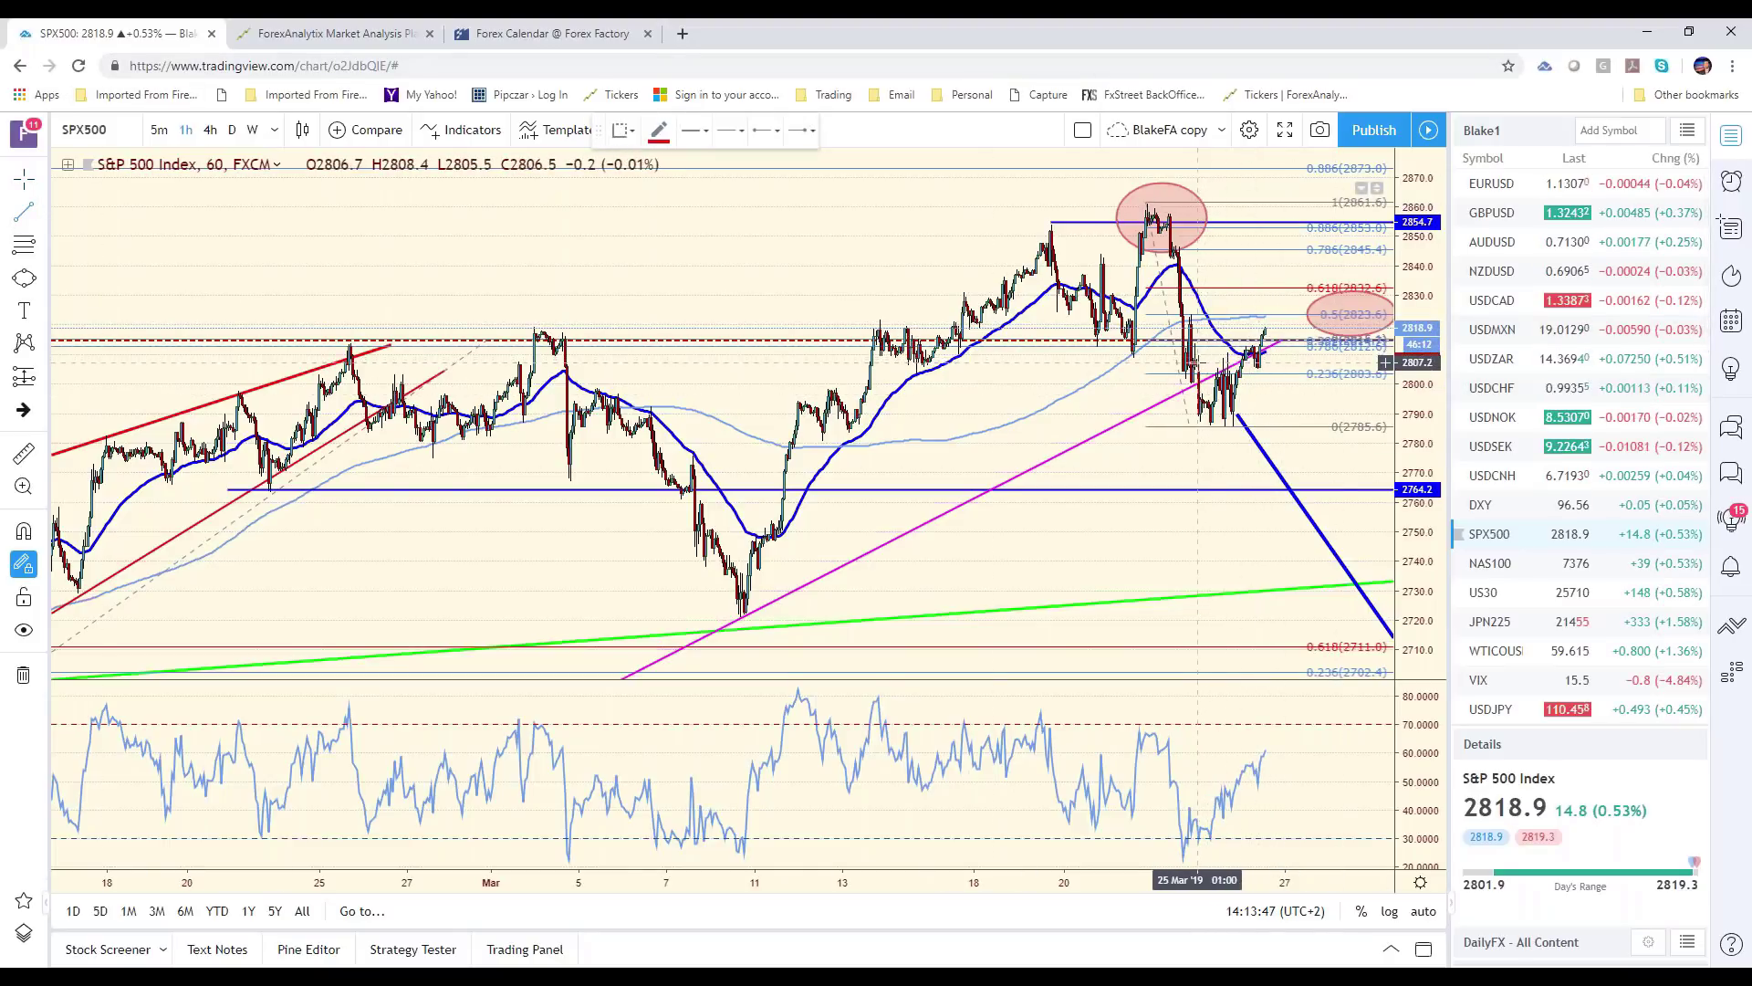
click(1195, 362)
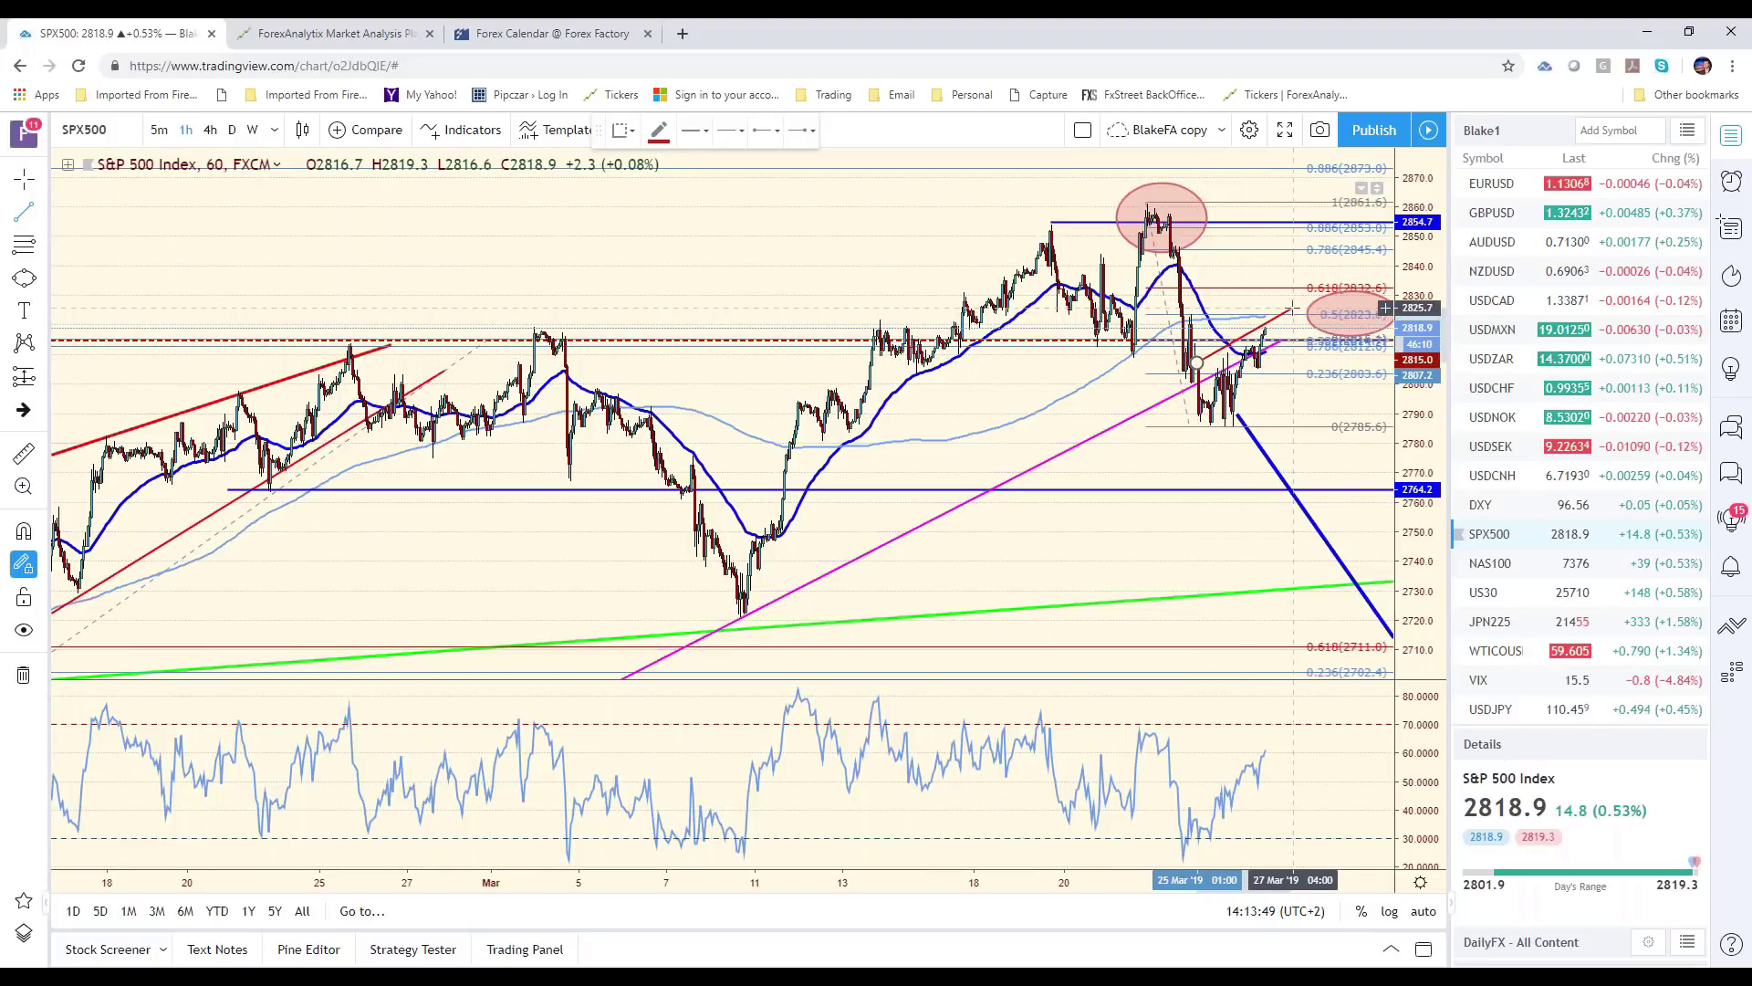
click(1291, 310)
click(1228, 432)
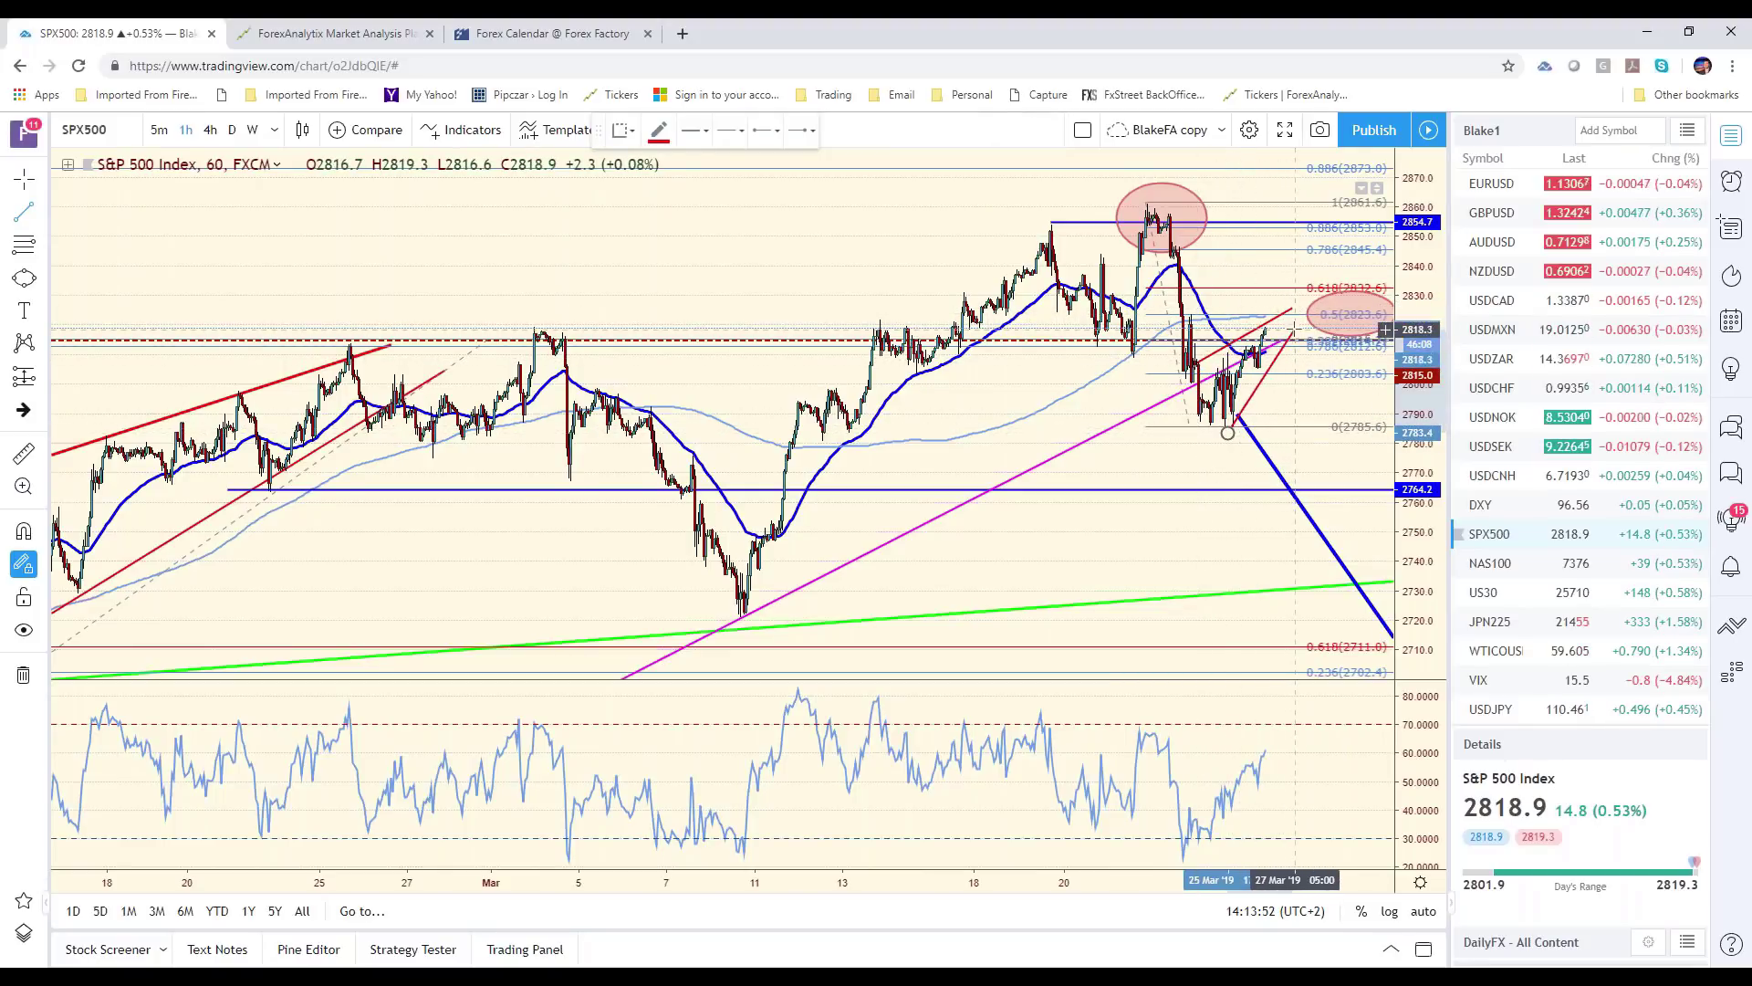
click(1294, 313)
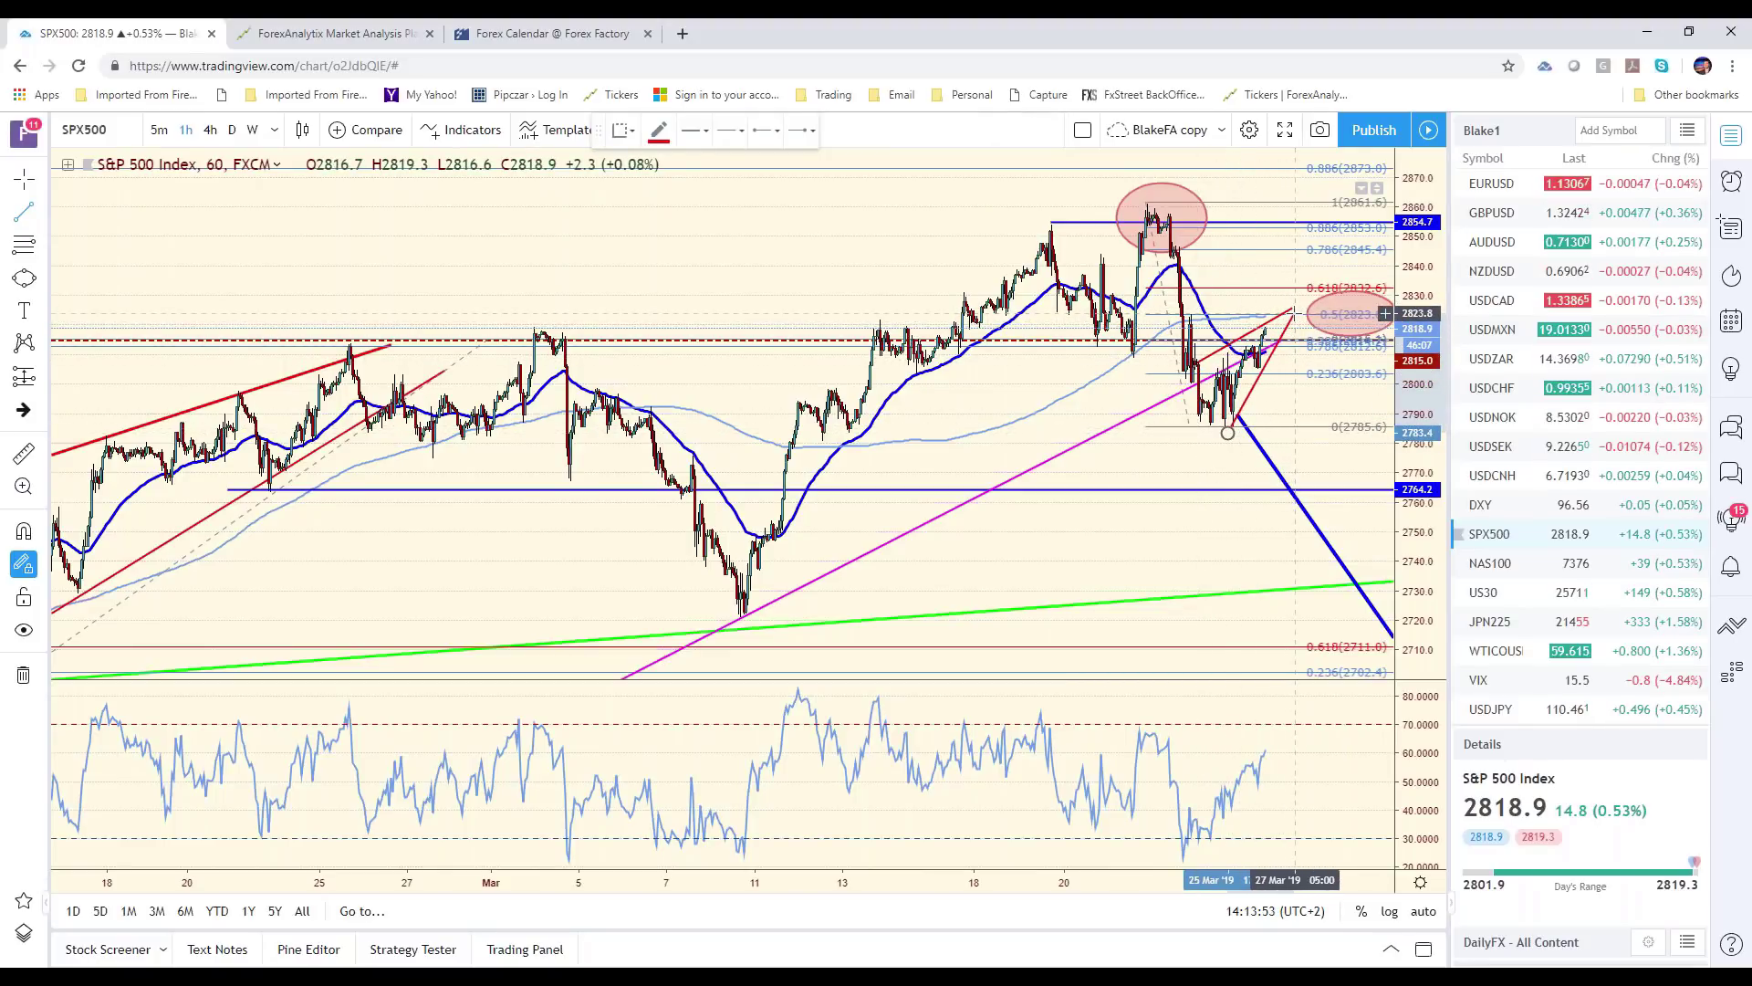
click(1145, 198)
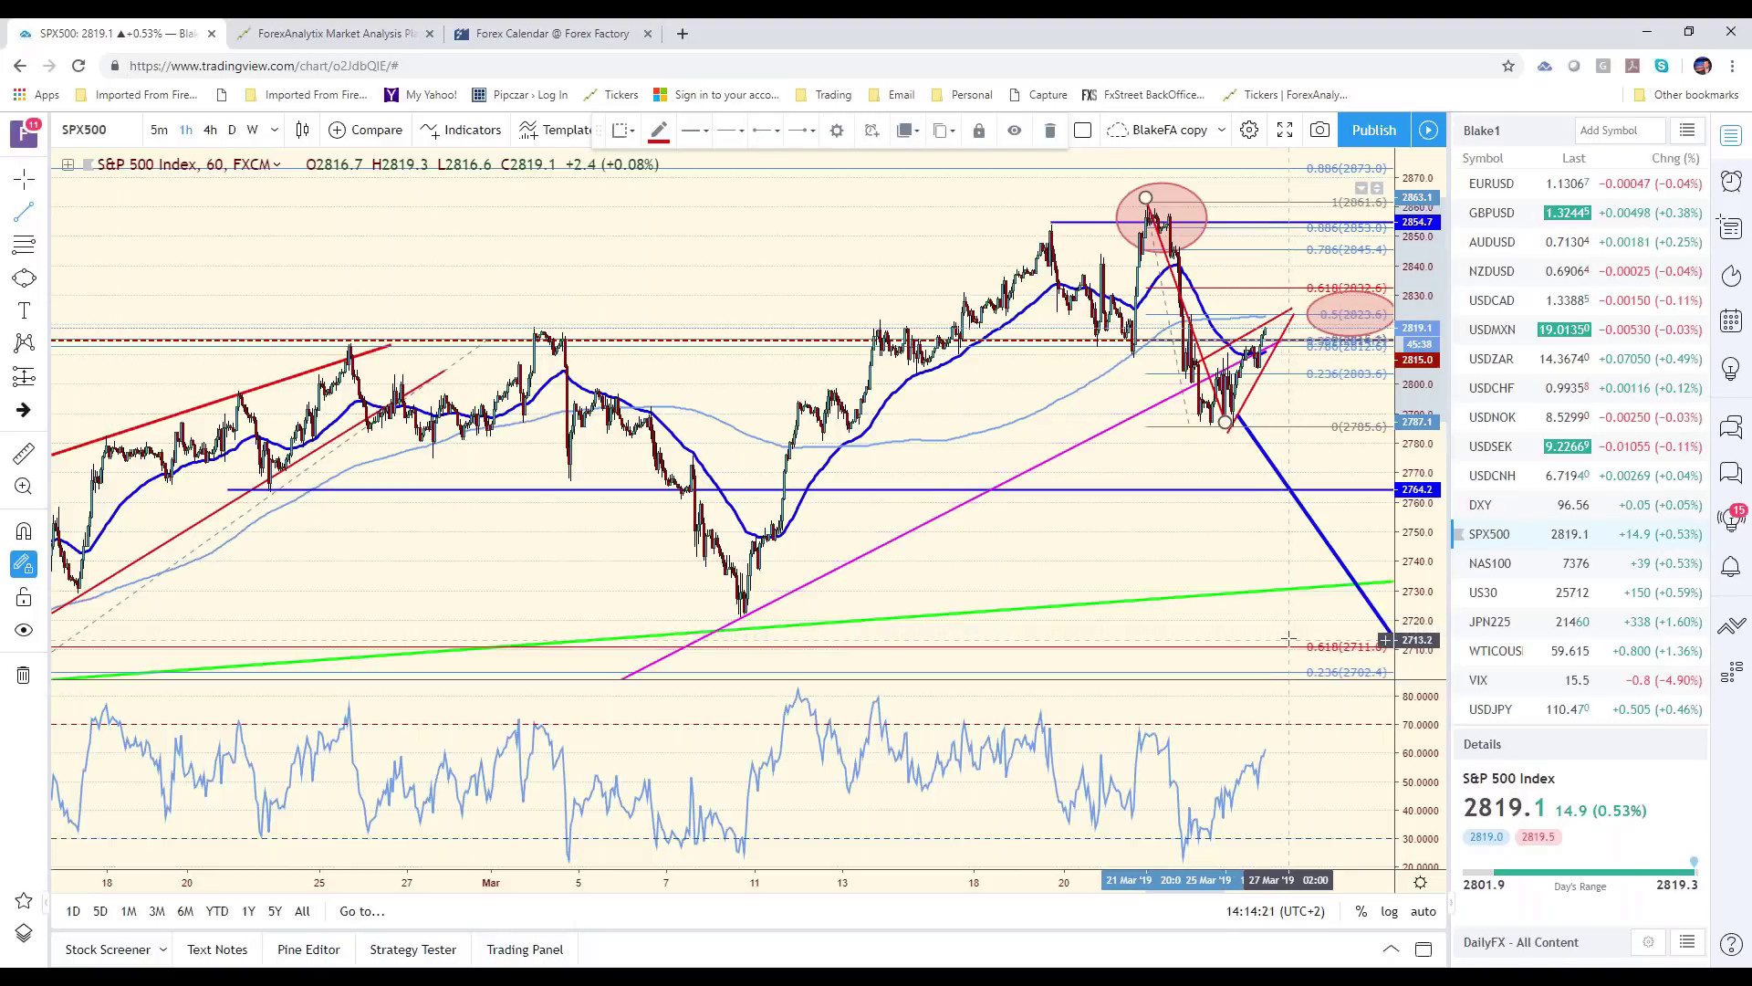
Flip between the EURUSD and GBPUSD charts, ending back on EURUSD
click(1492, 183)
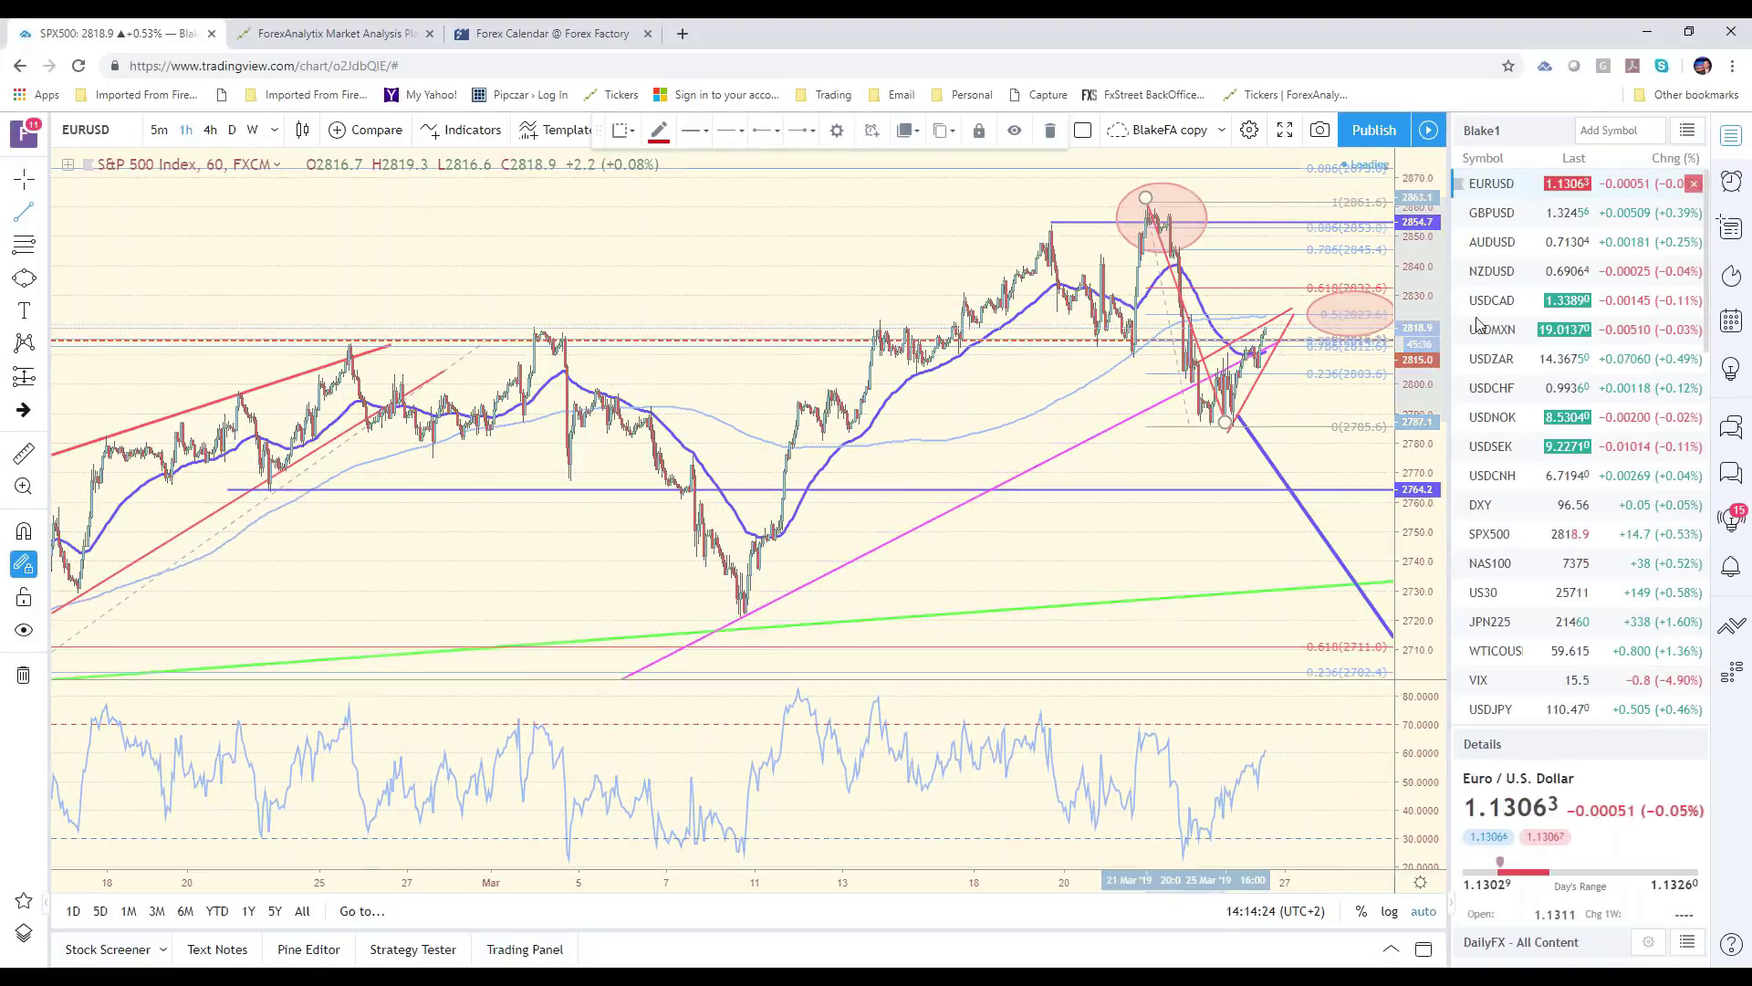
scroll(1147, 550, up, 3)
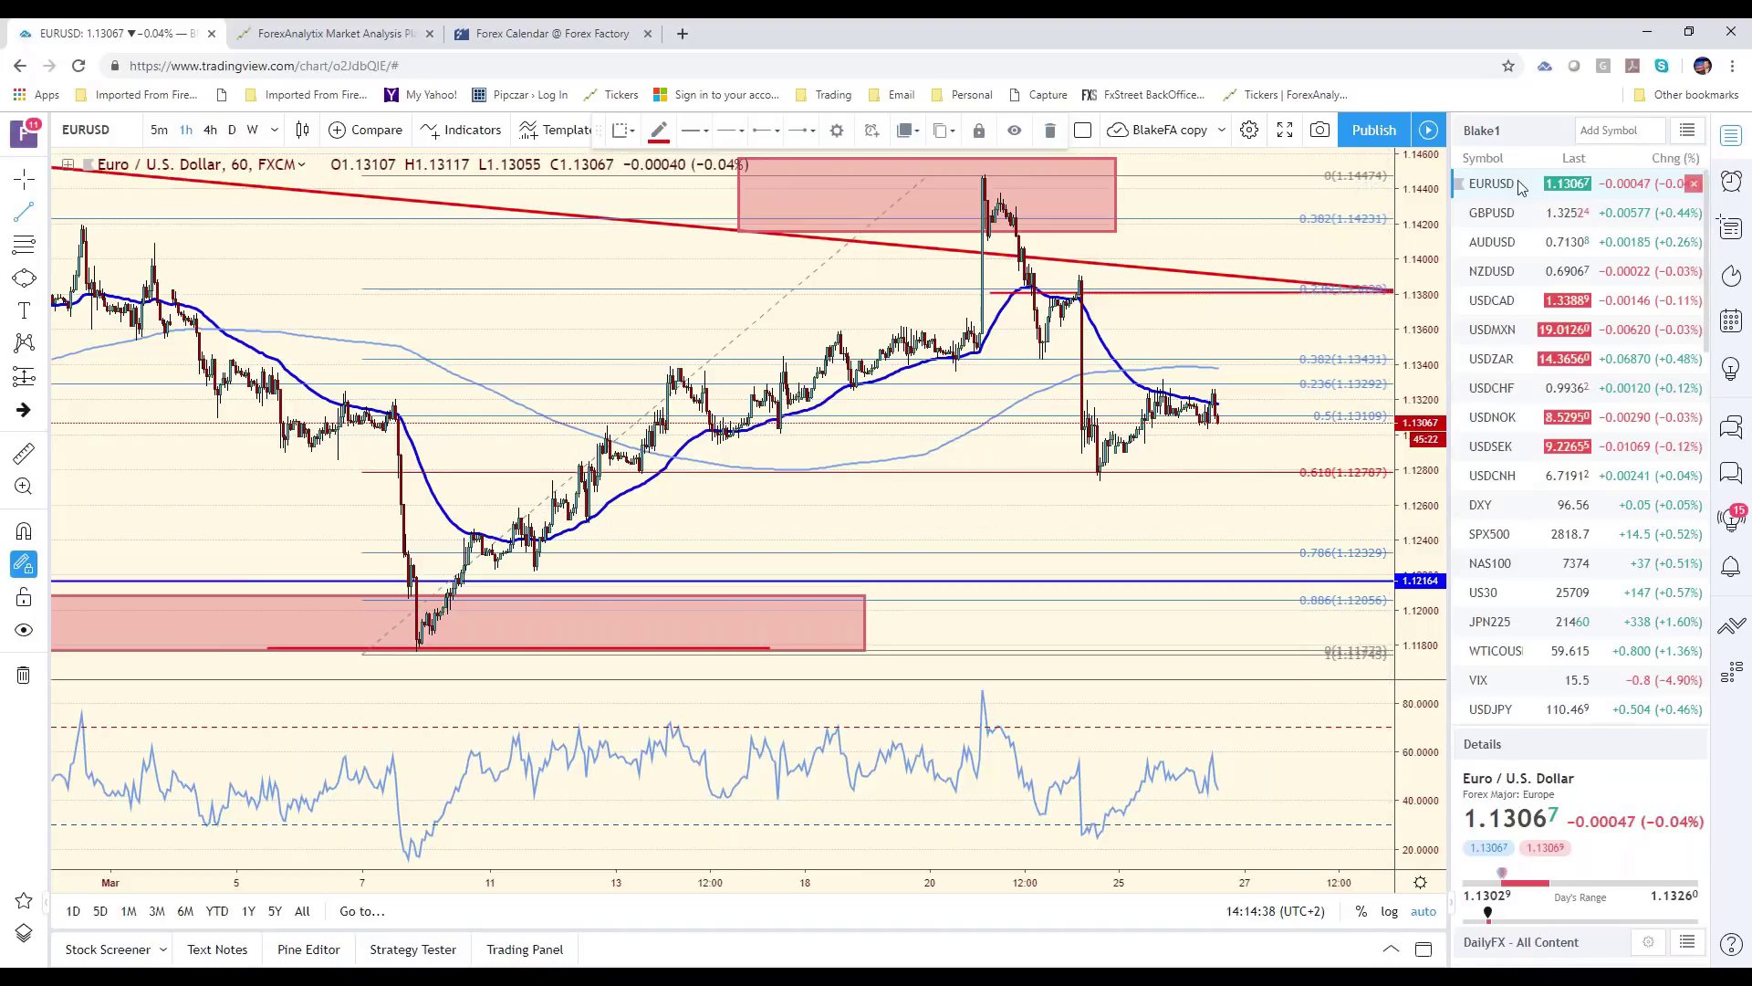
click(1496, 212)
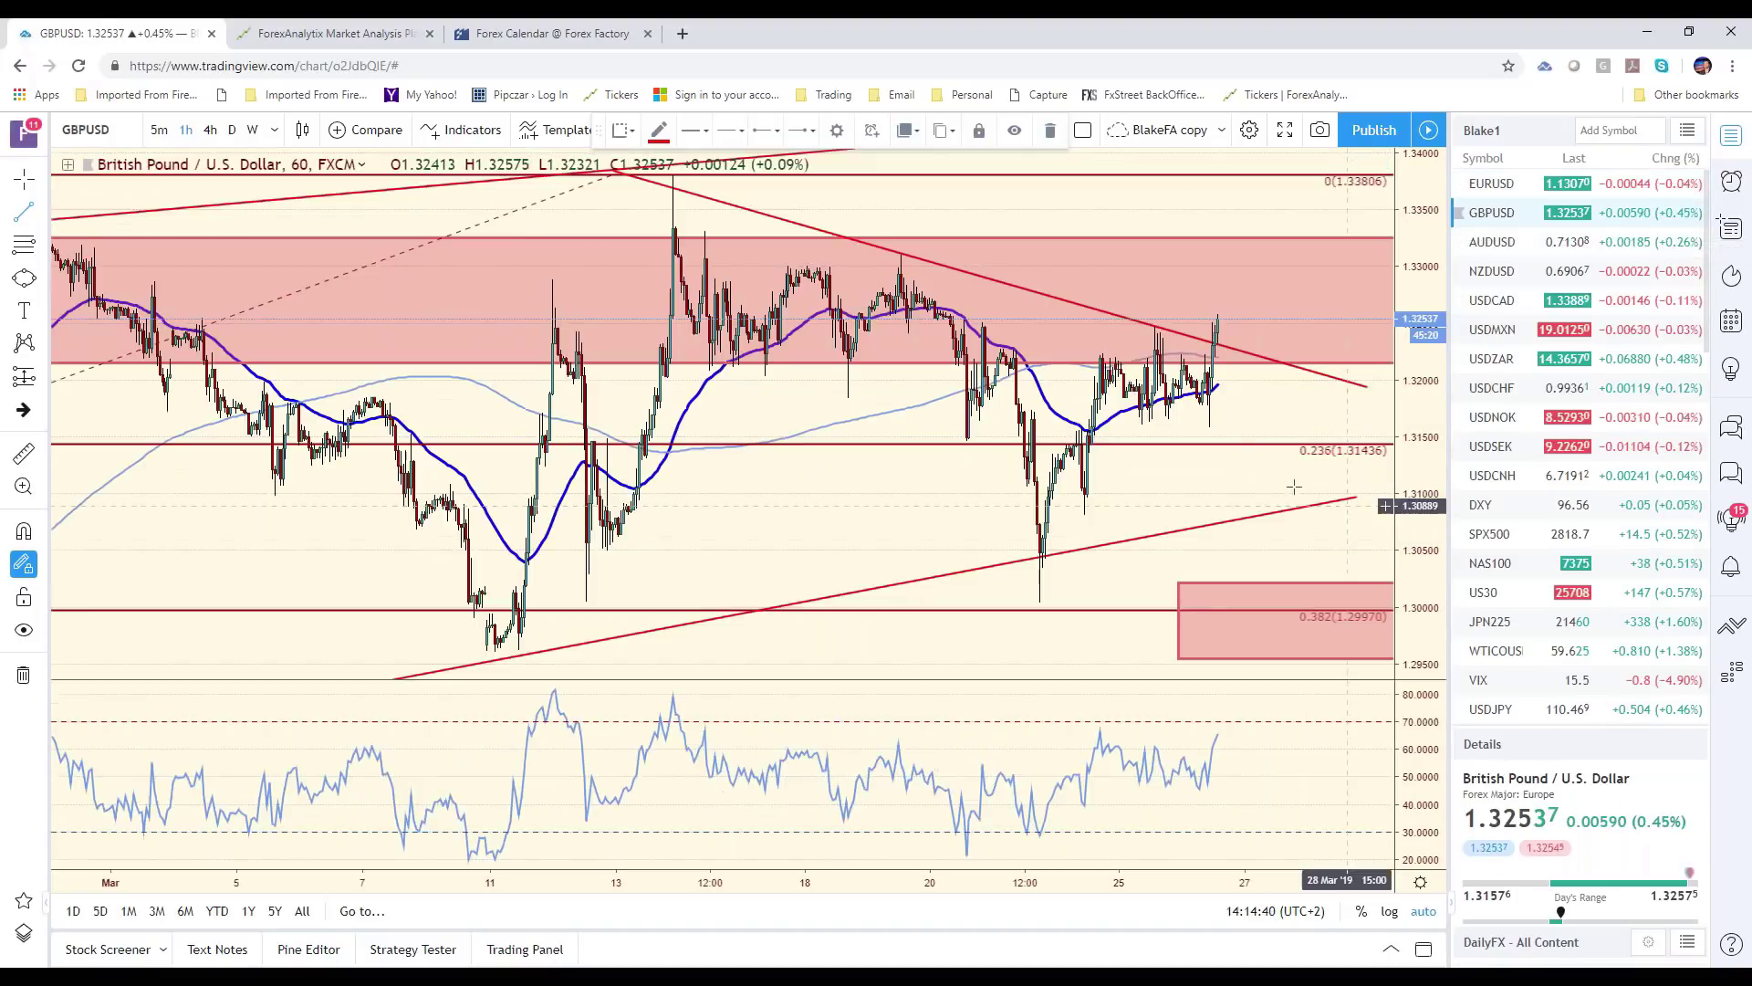
scroll(1311, 289, down, 1)
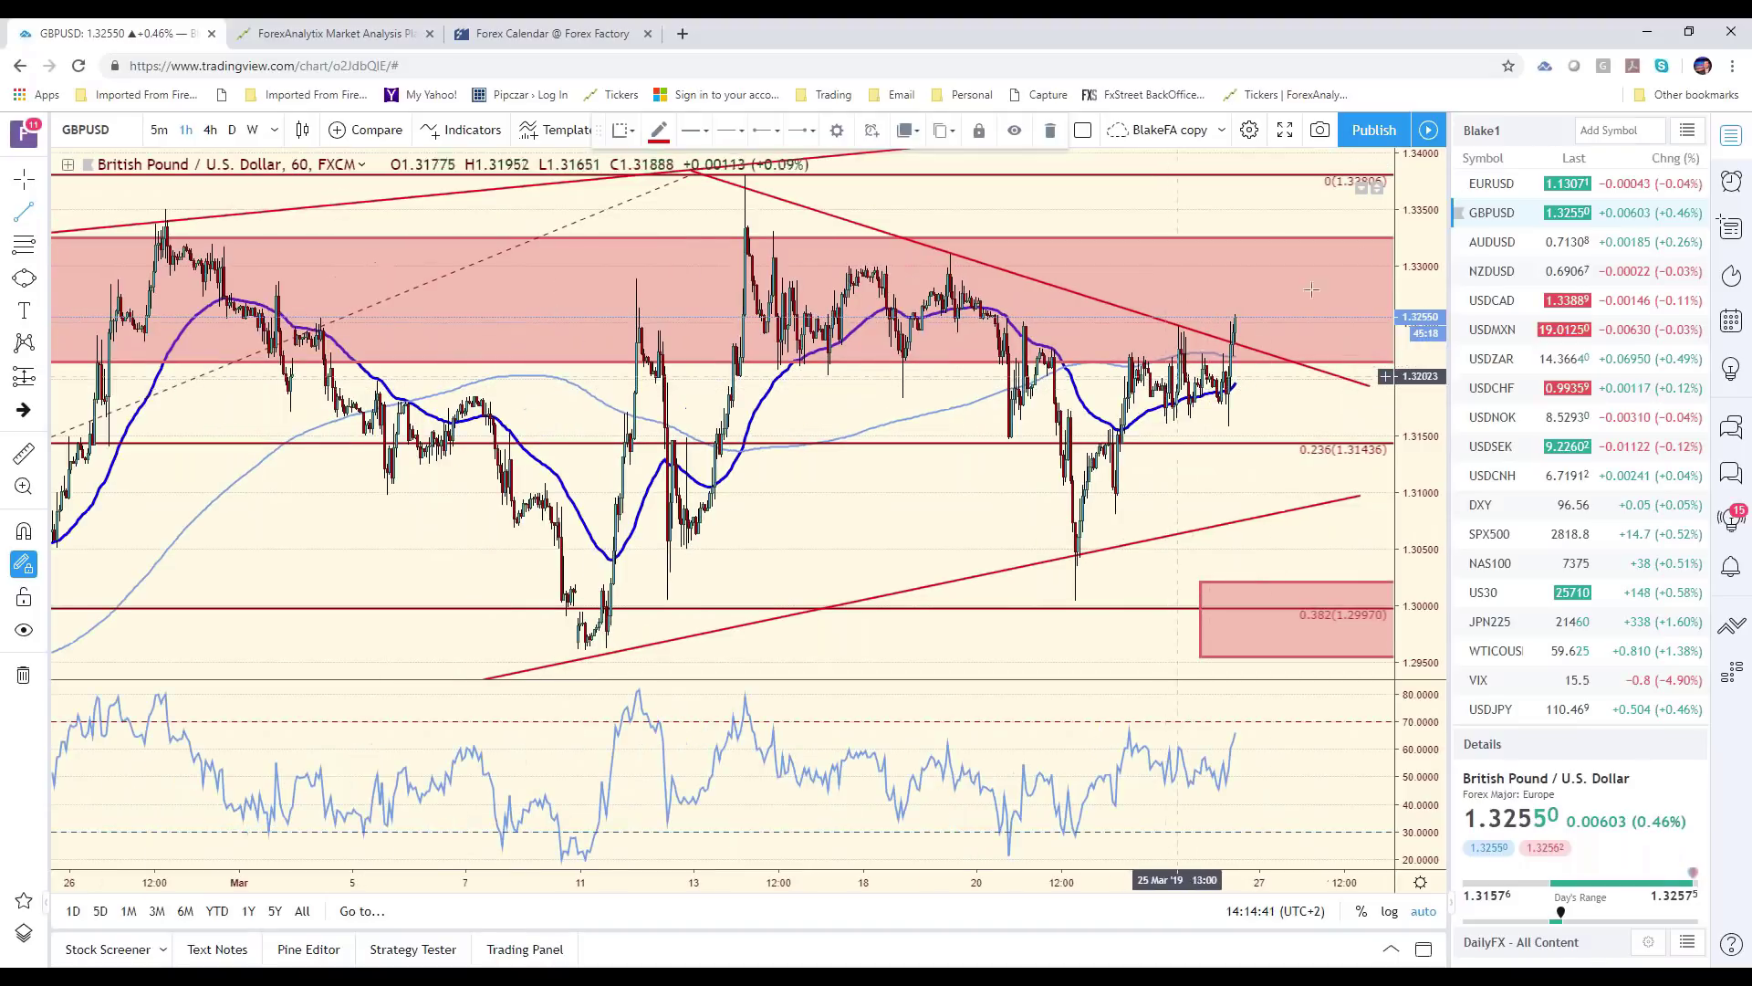
key(Up)
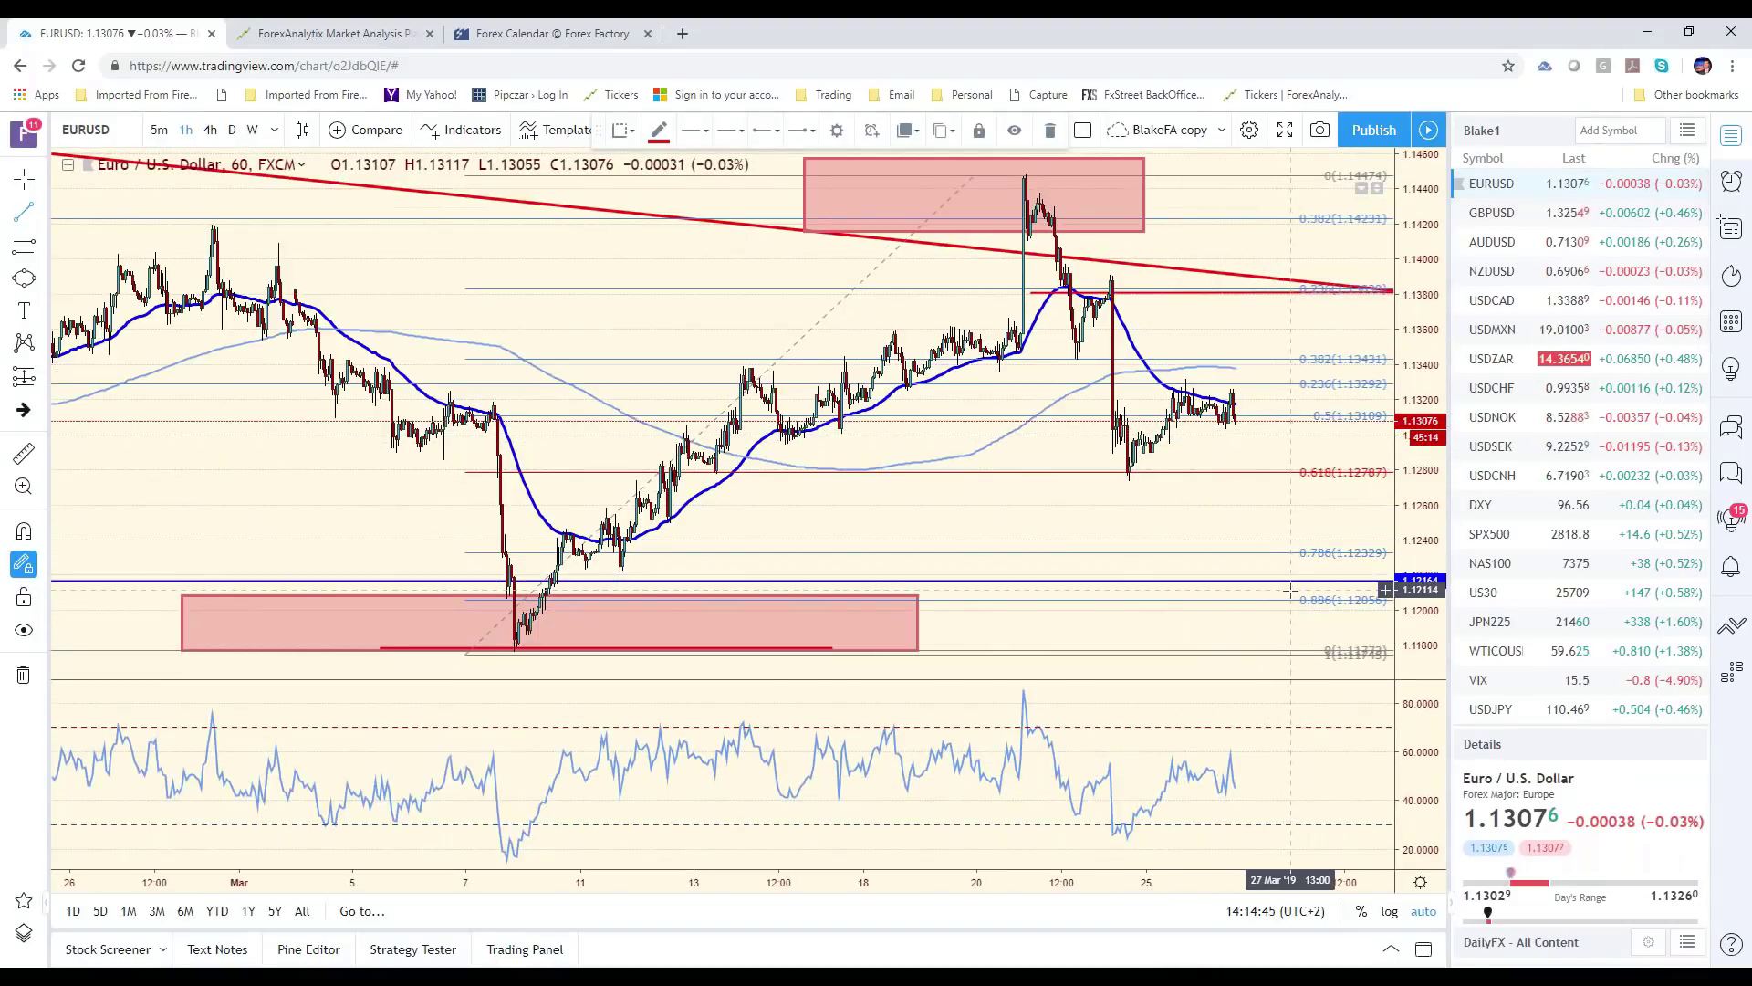
Load the EURGBP hourly chart from further down the watchlist
scroll(1508, 611, down, 3)
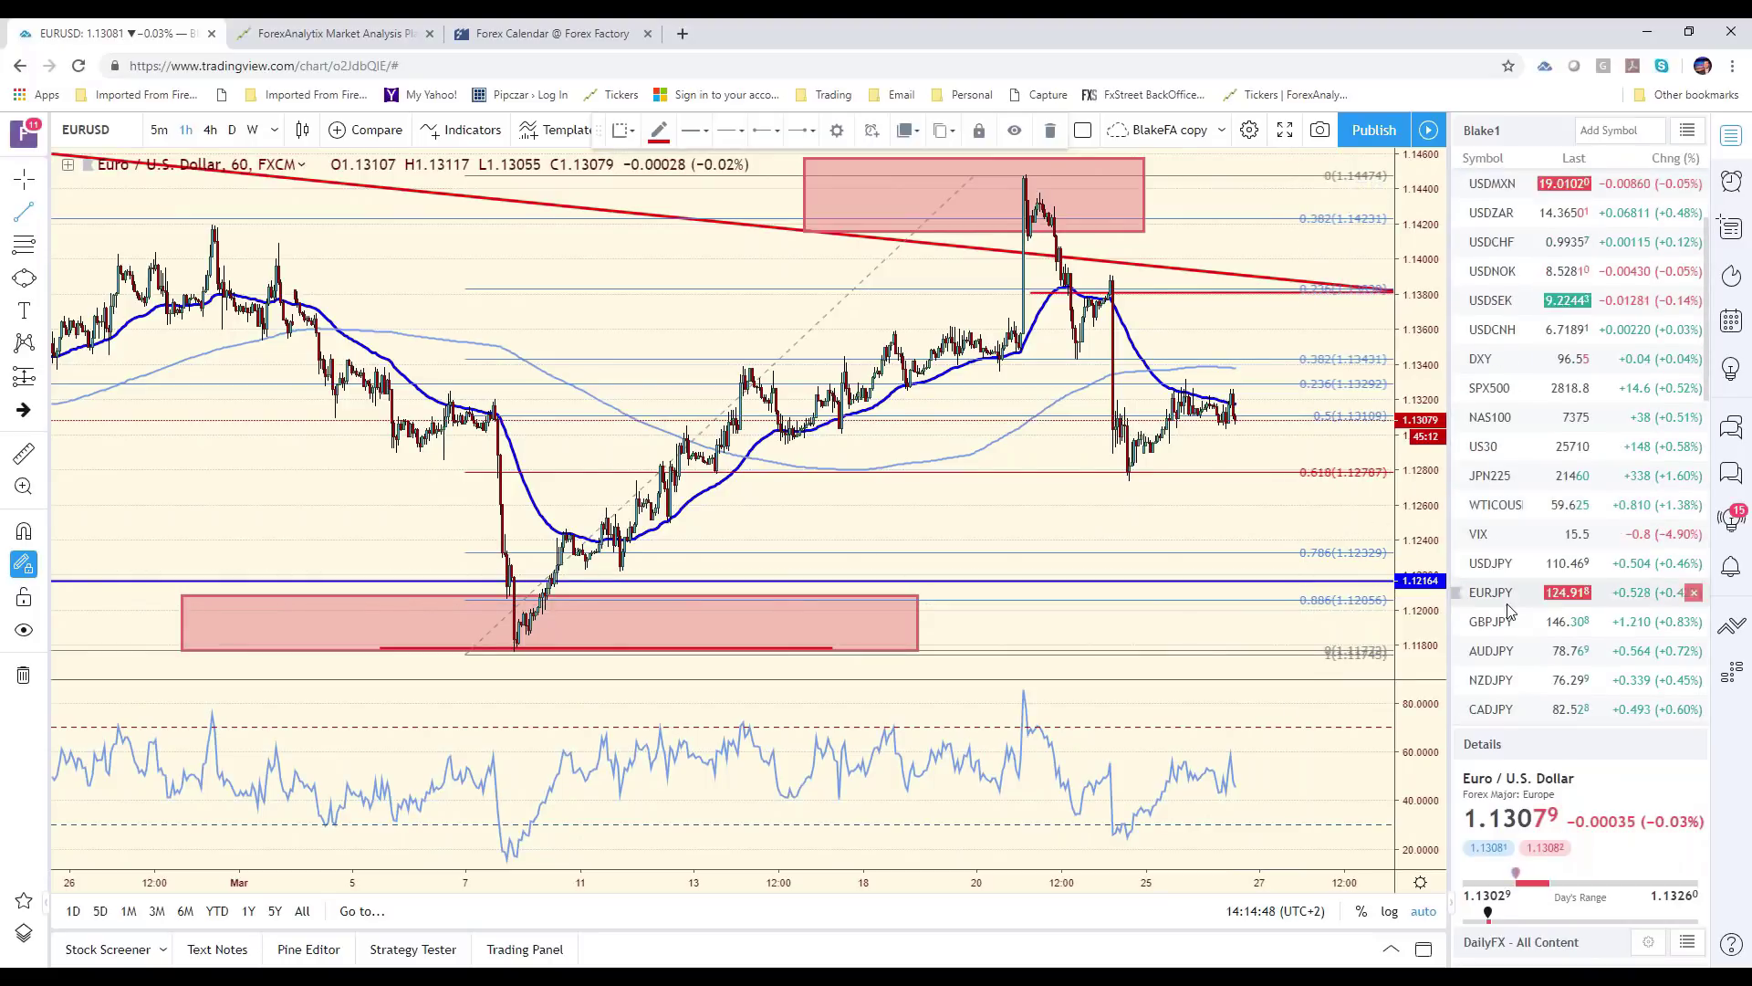
scroll(1508, 612, down, 10)
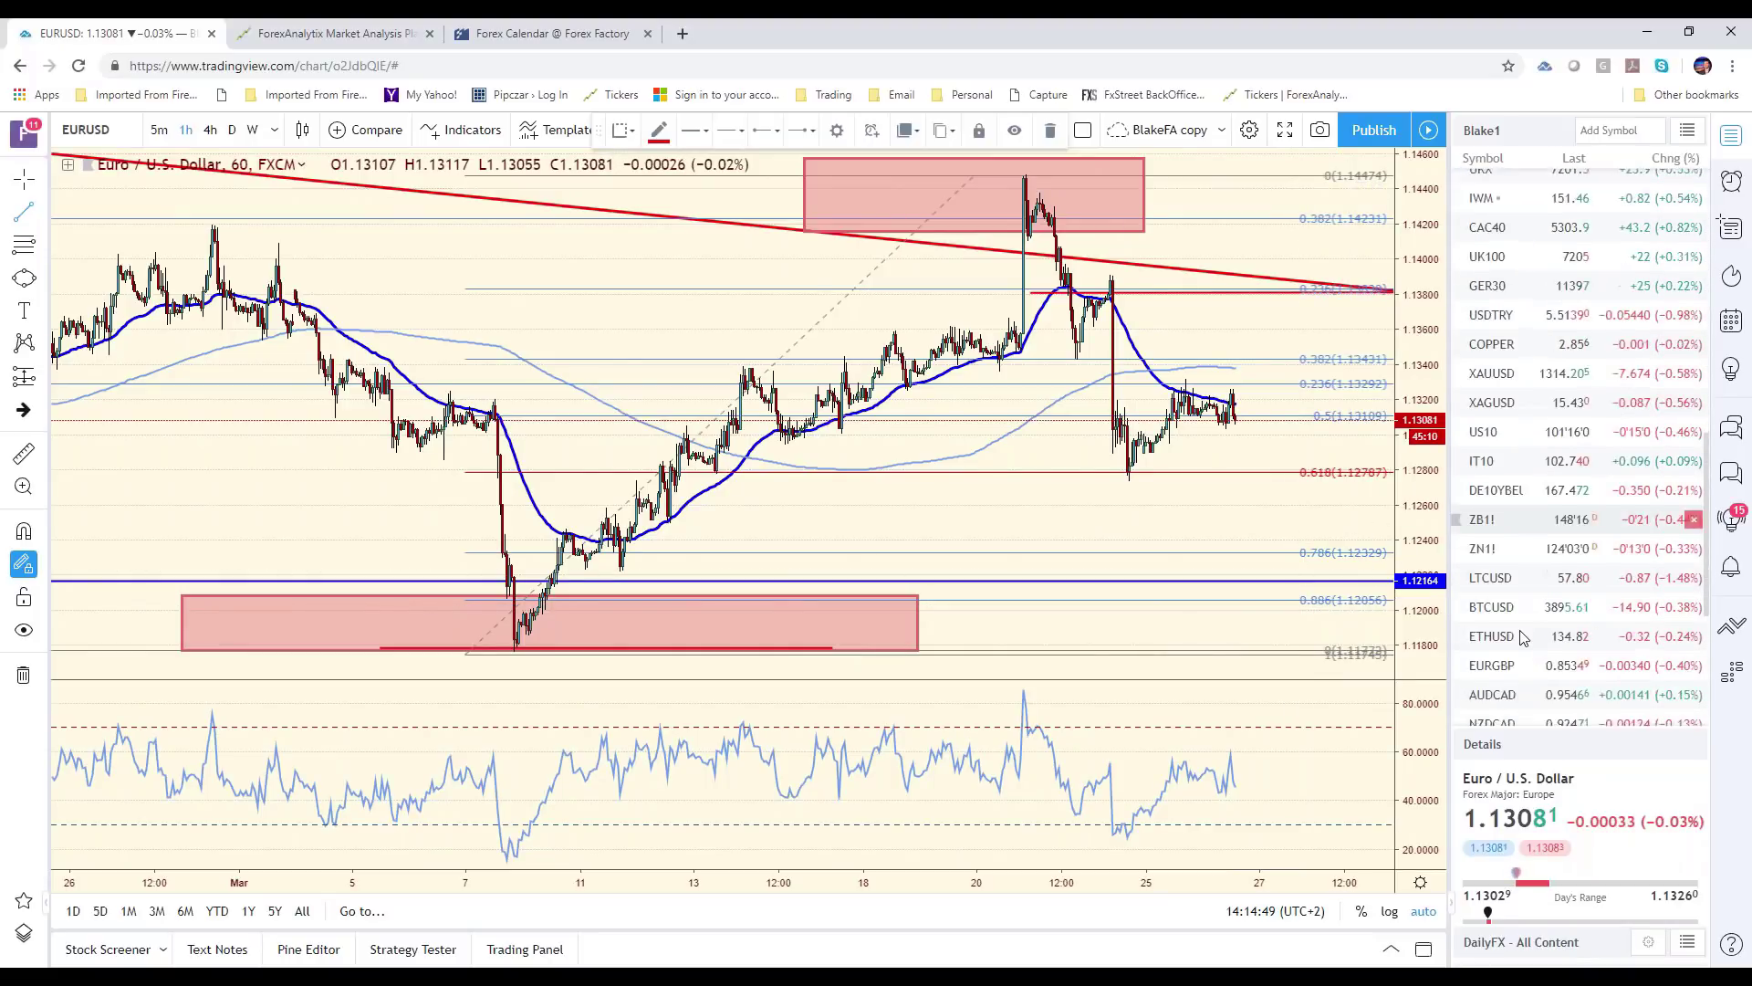
scroll(1522, 636, down, 1)
click(1522, 630)
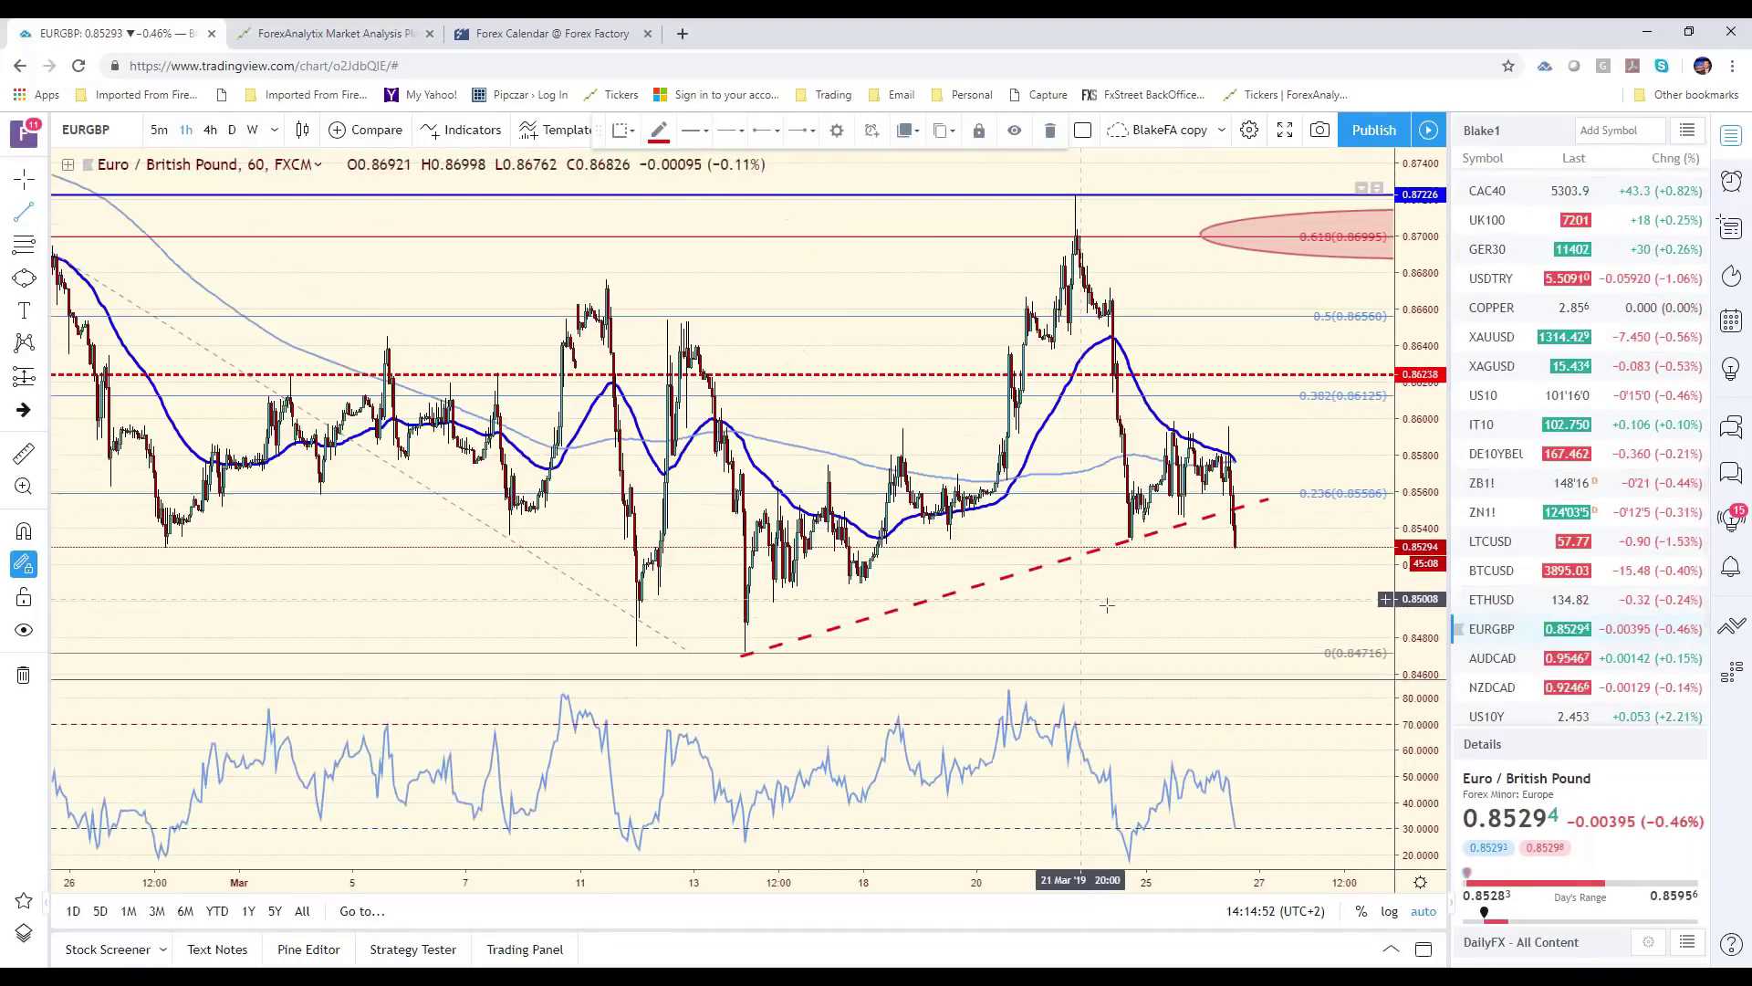
Zoom the EURGBP chart, then load the GBPUSD hourly chart from the top of the watchlist
scroll(1170, 598, down, 3)
scroll(1170, 598, up, 2)
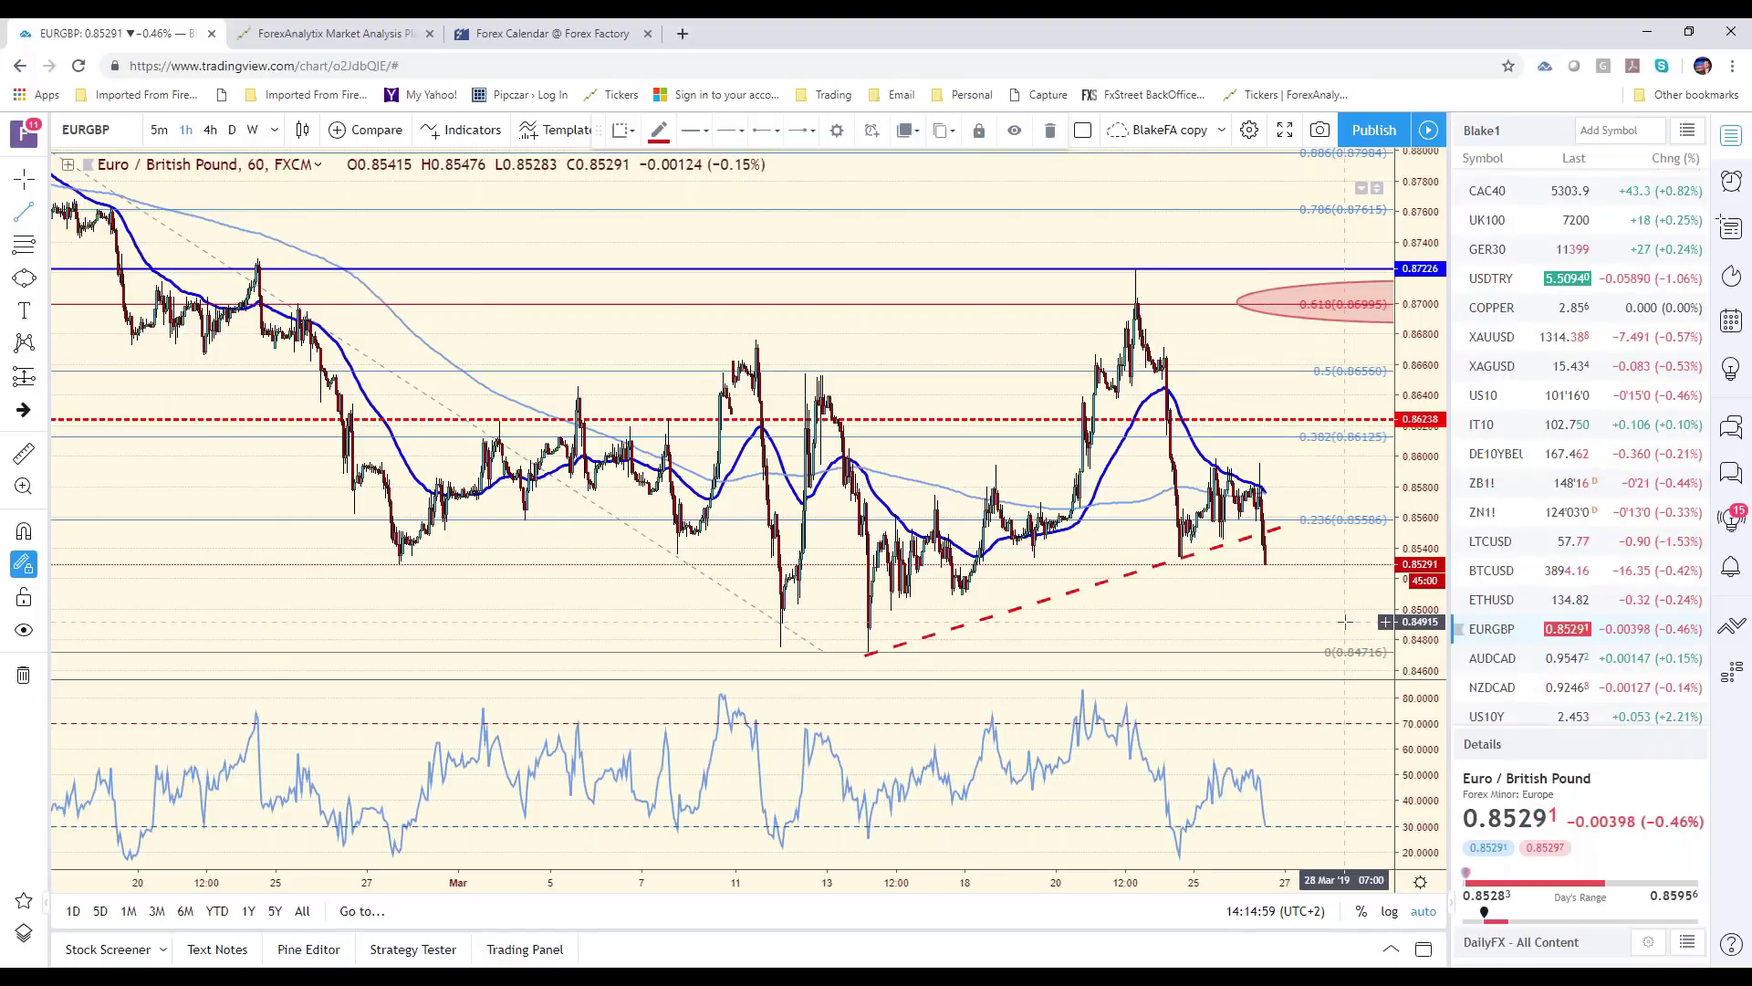
scroll(1566, 388, up, 5)
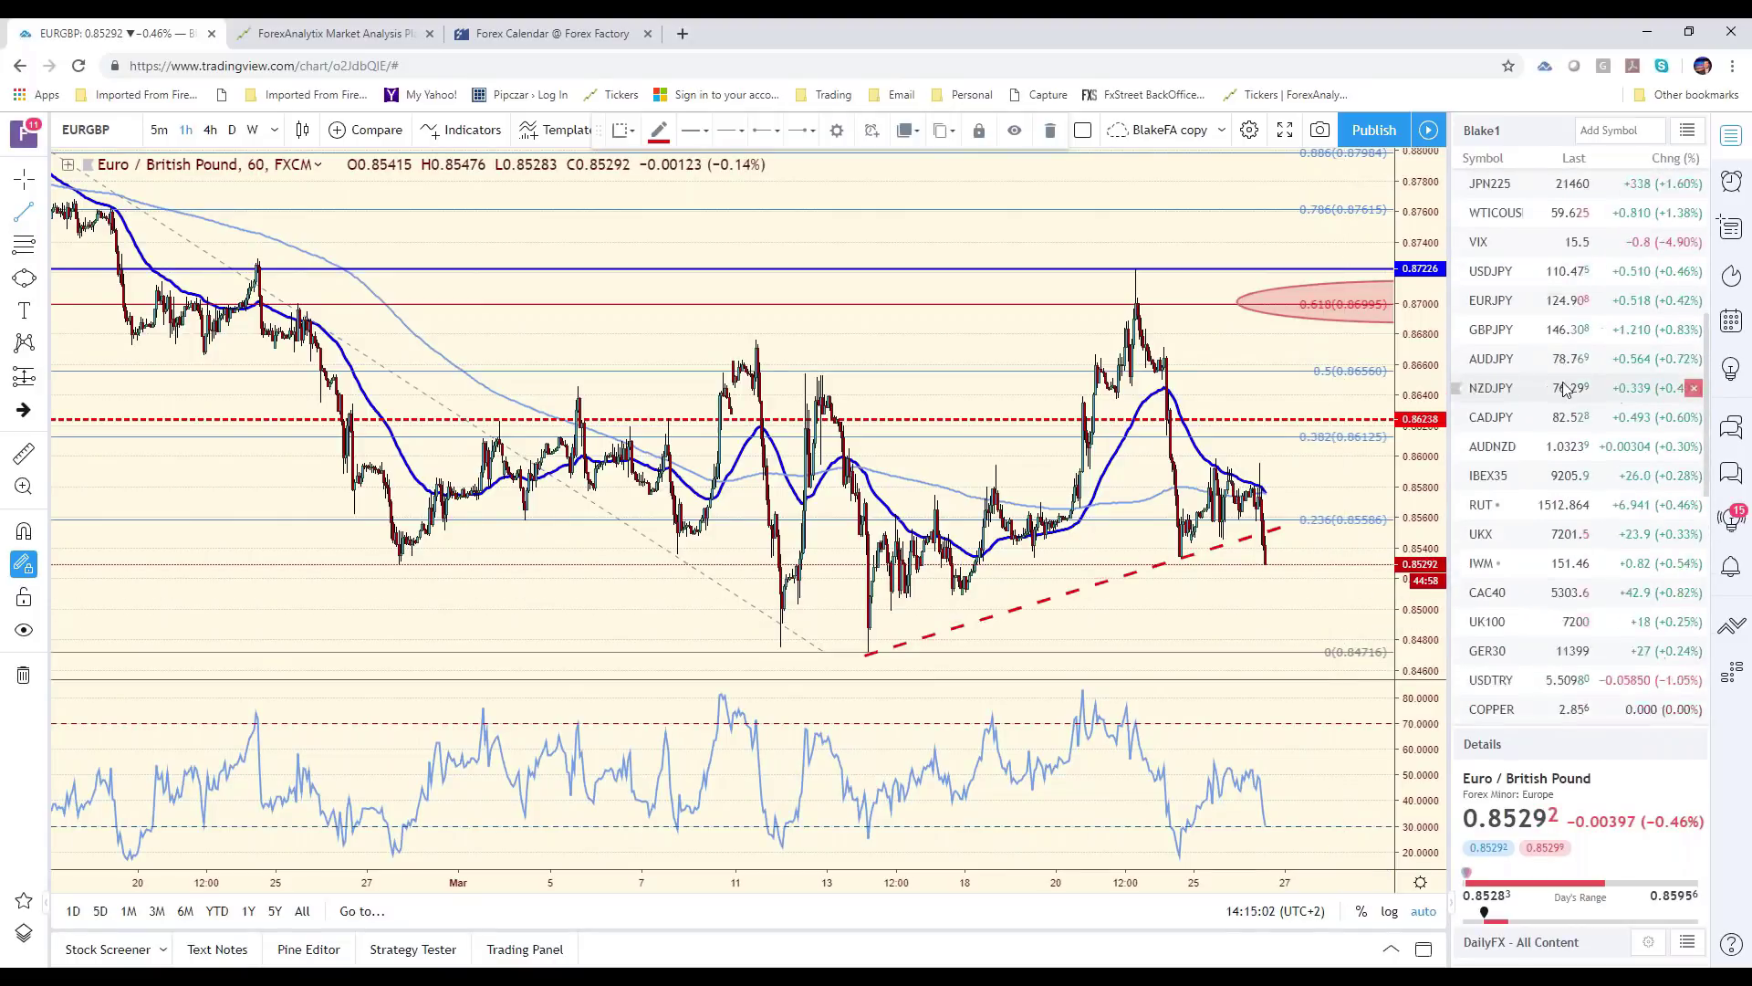
scroll(1566, 388, up, 3)
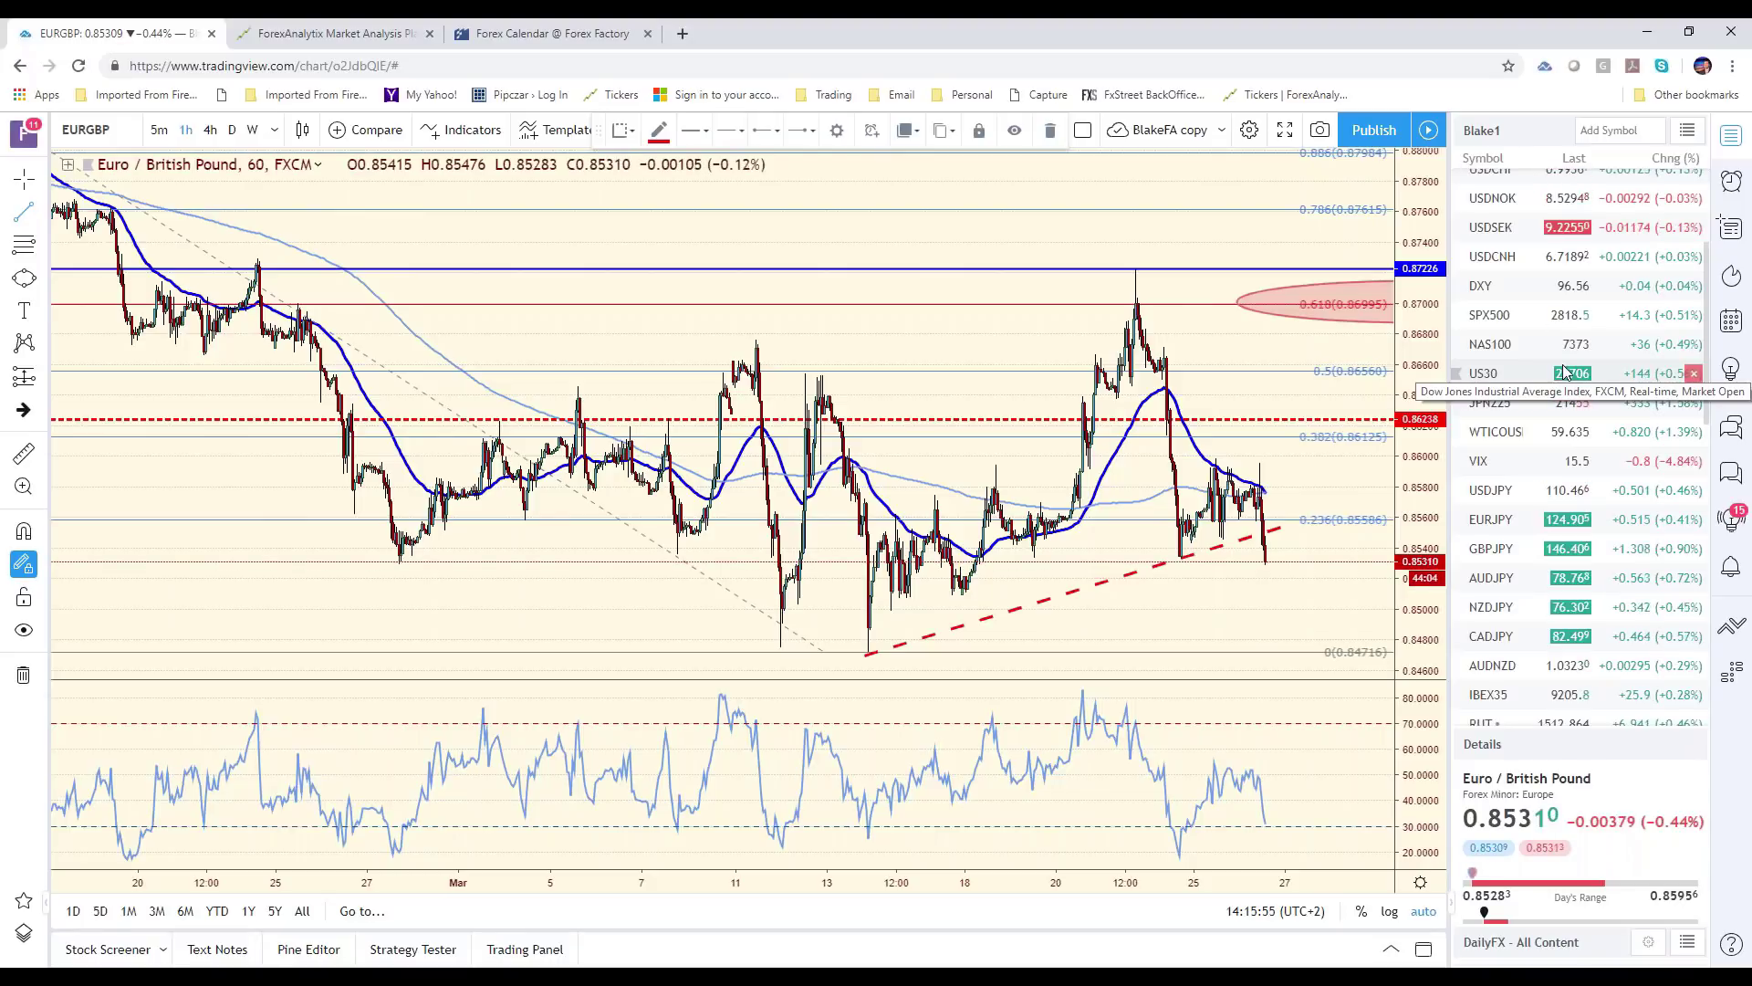
scroll(1565, 372, up, 3)
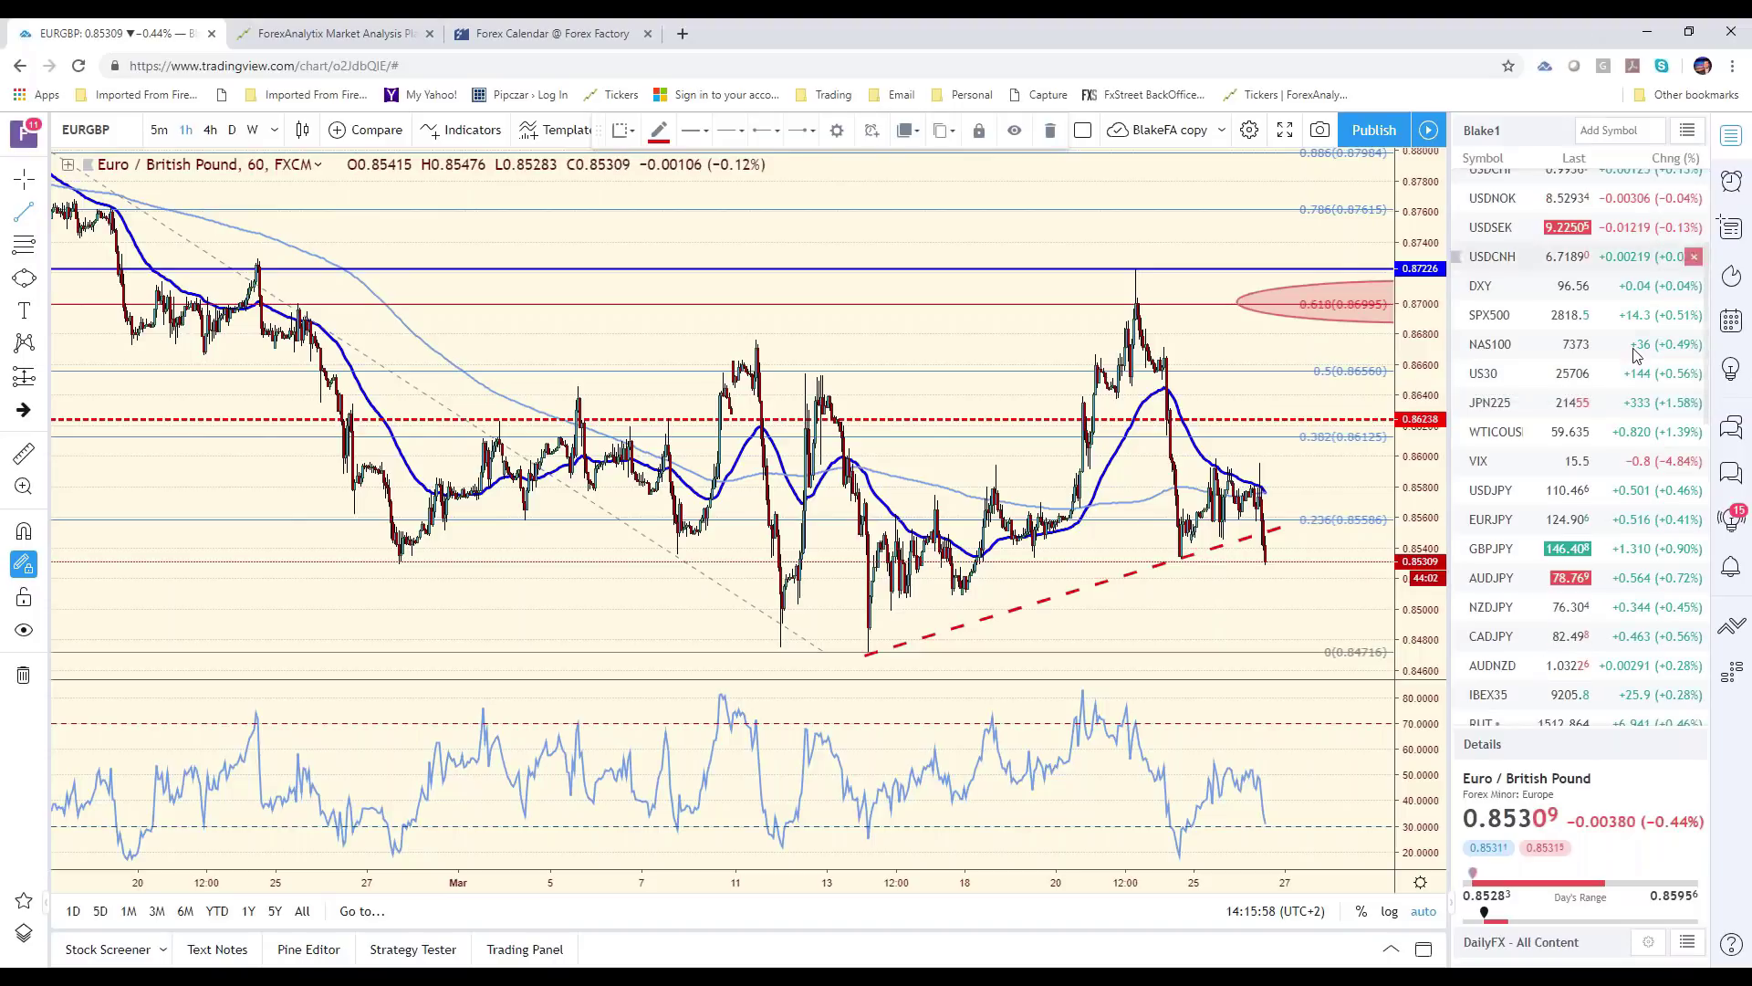
click(1533, 217)
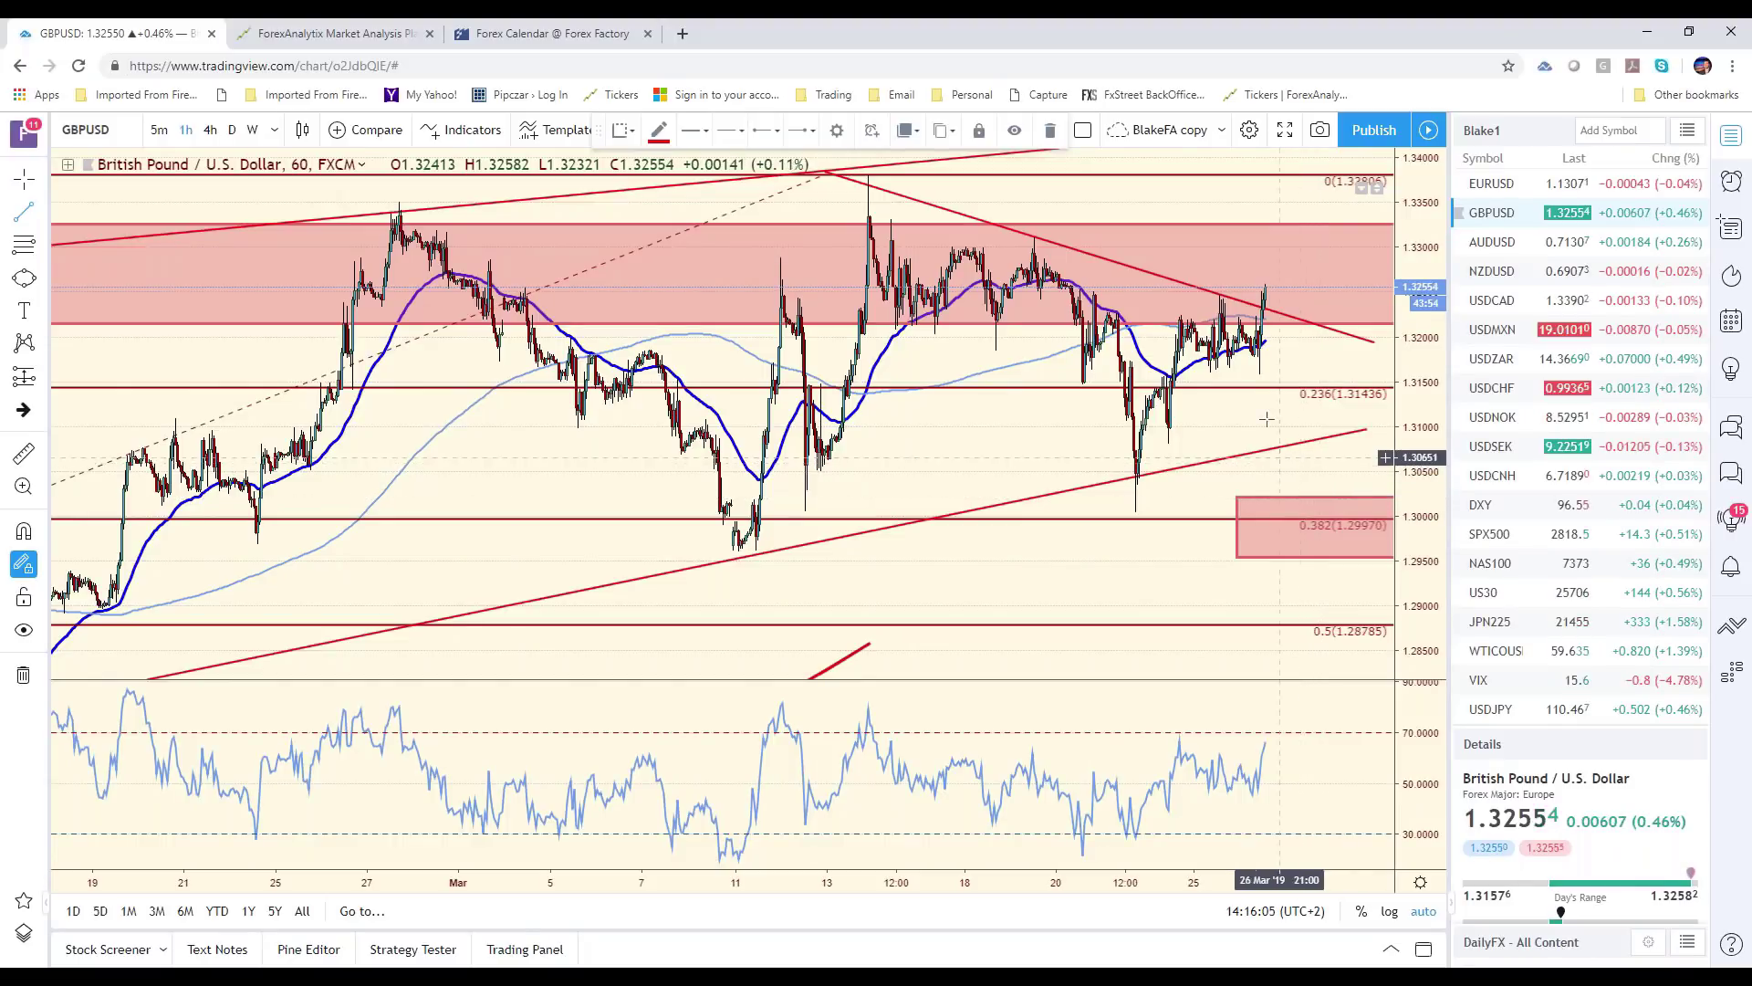
Rescale the price axis and zoom out, then return to the EURUSD hourly chart
drag(1419, 278, 1419, 176)
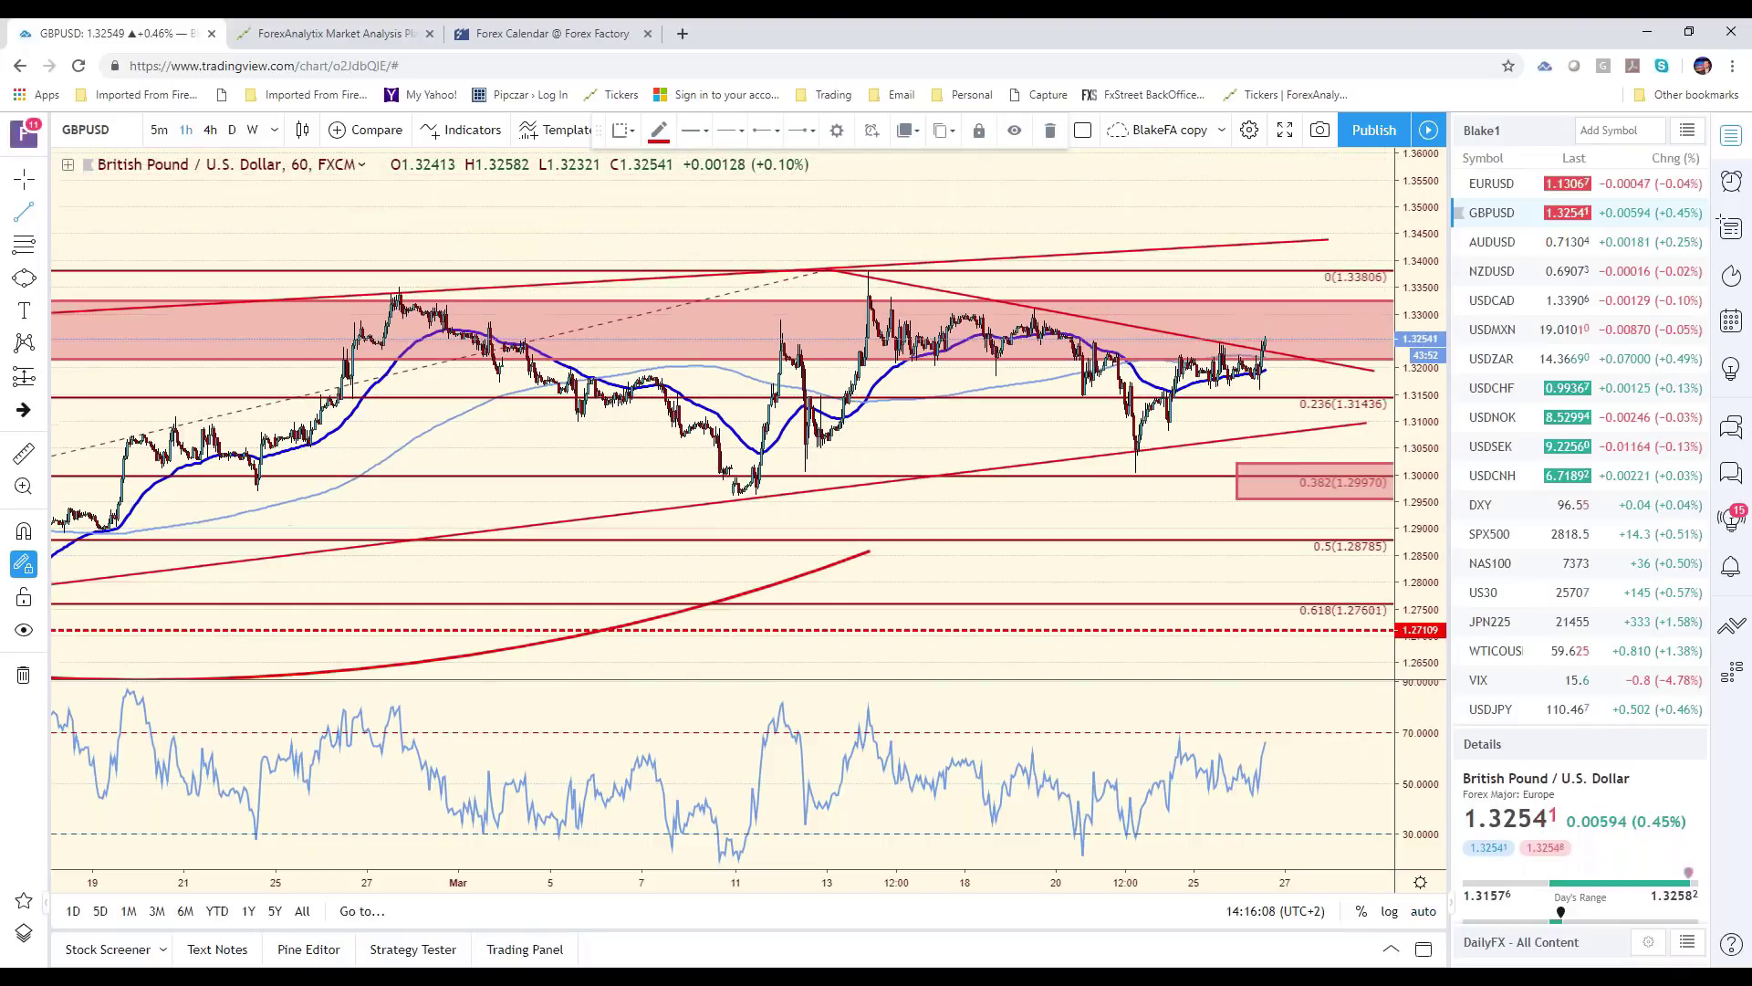
drag(1423, 383, 1424, 429)
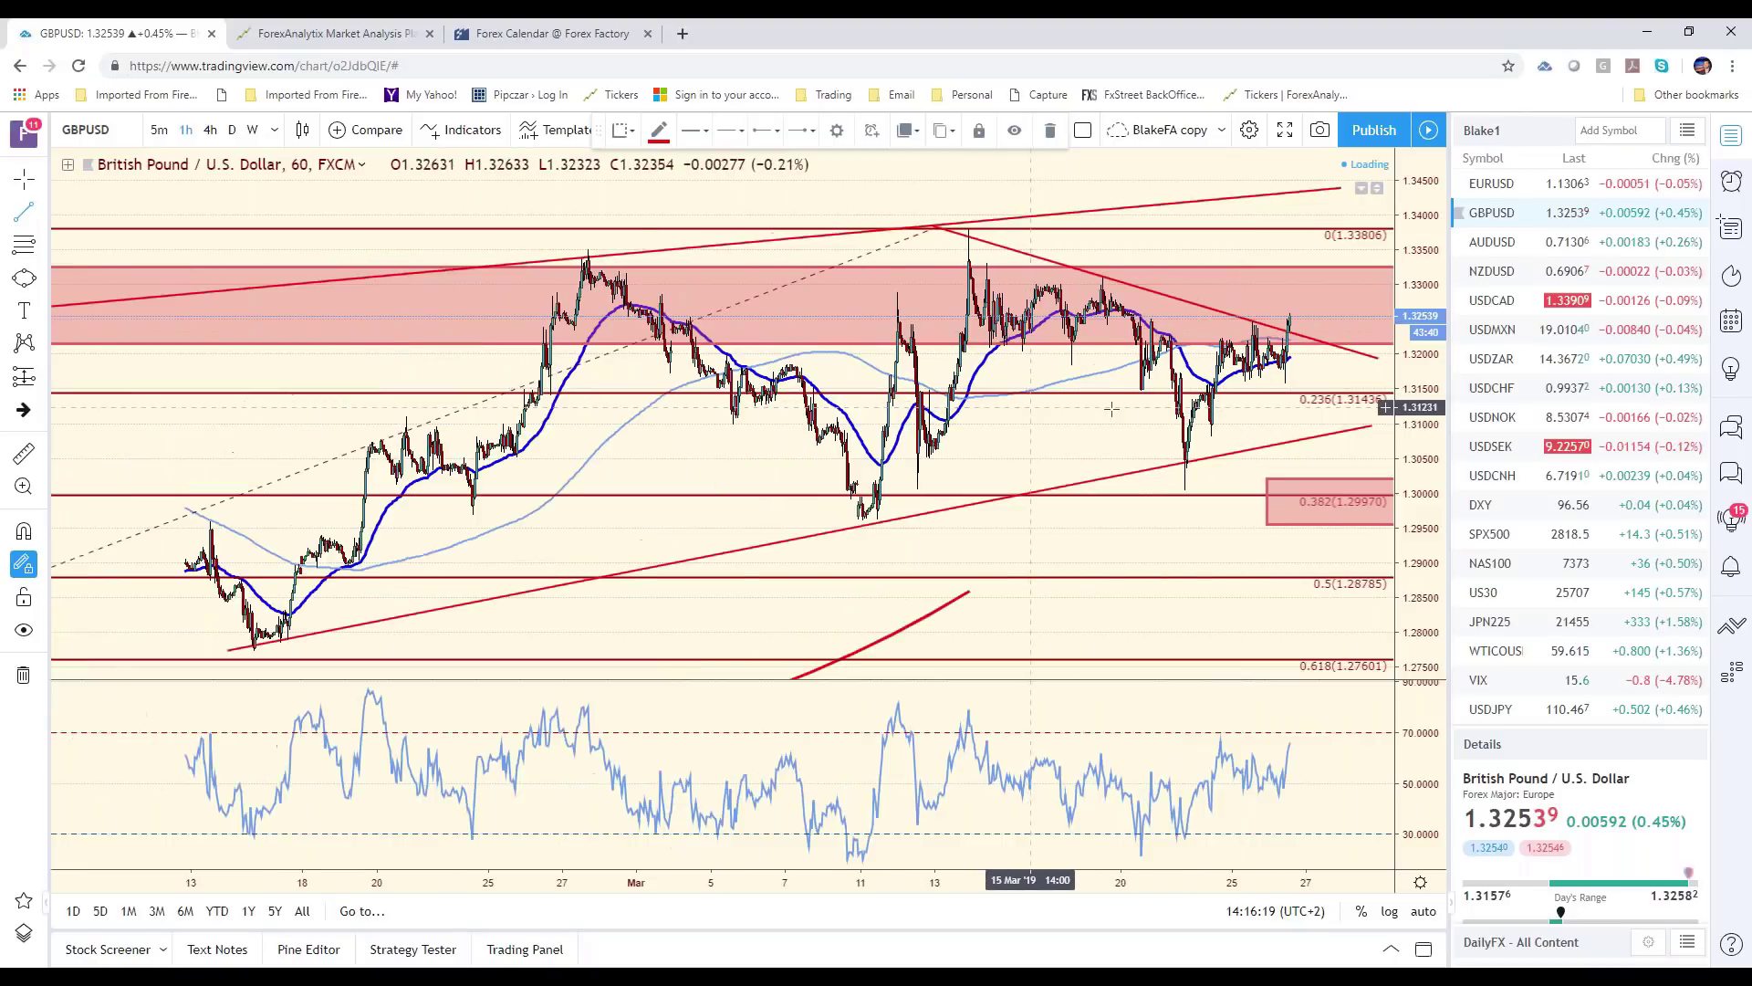
scroll(1255, 403, down, 2)
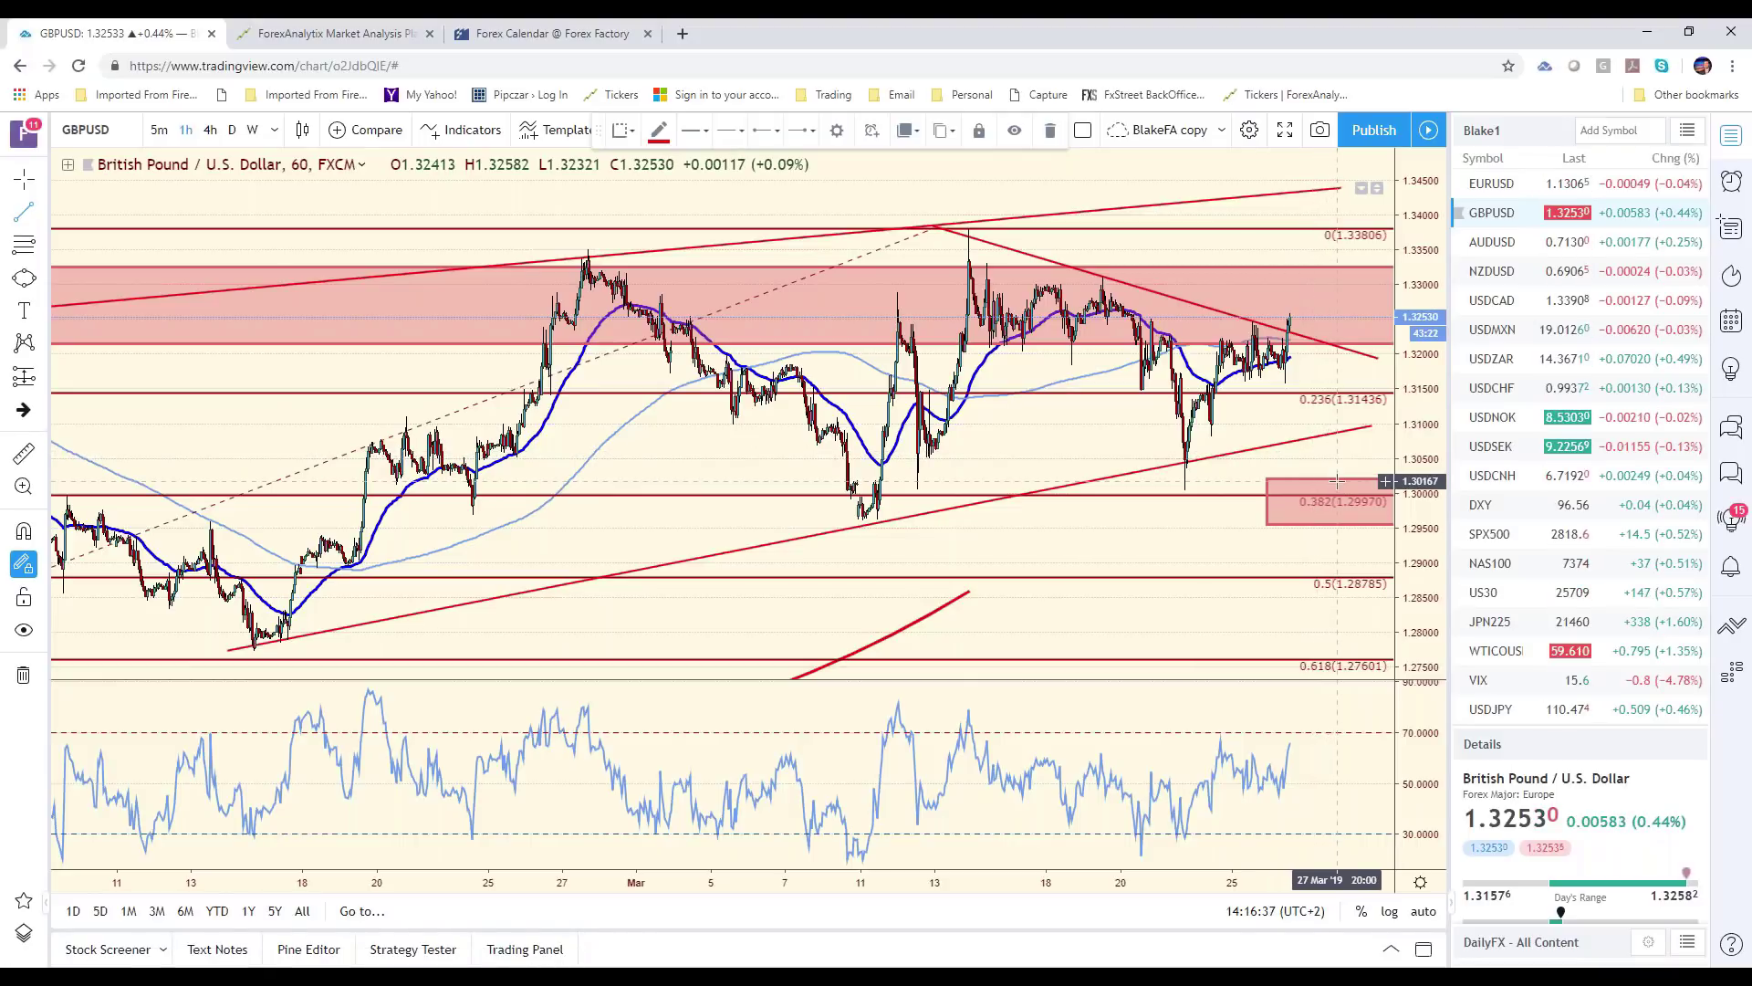
click(1491, 183)
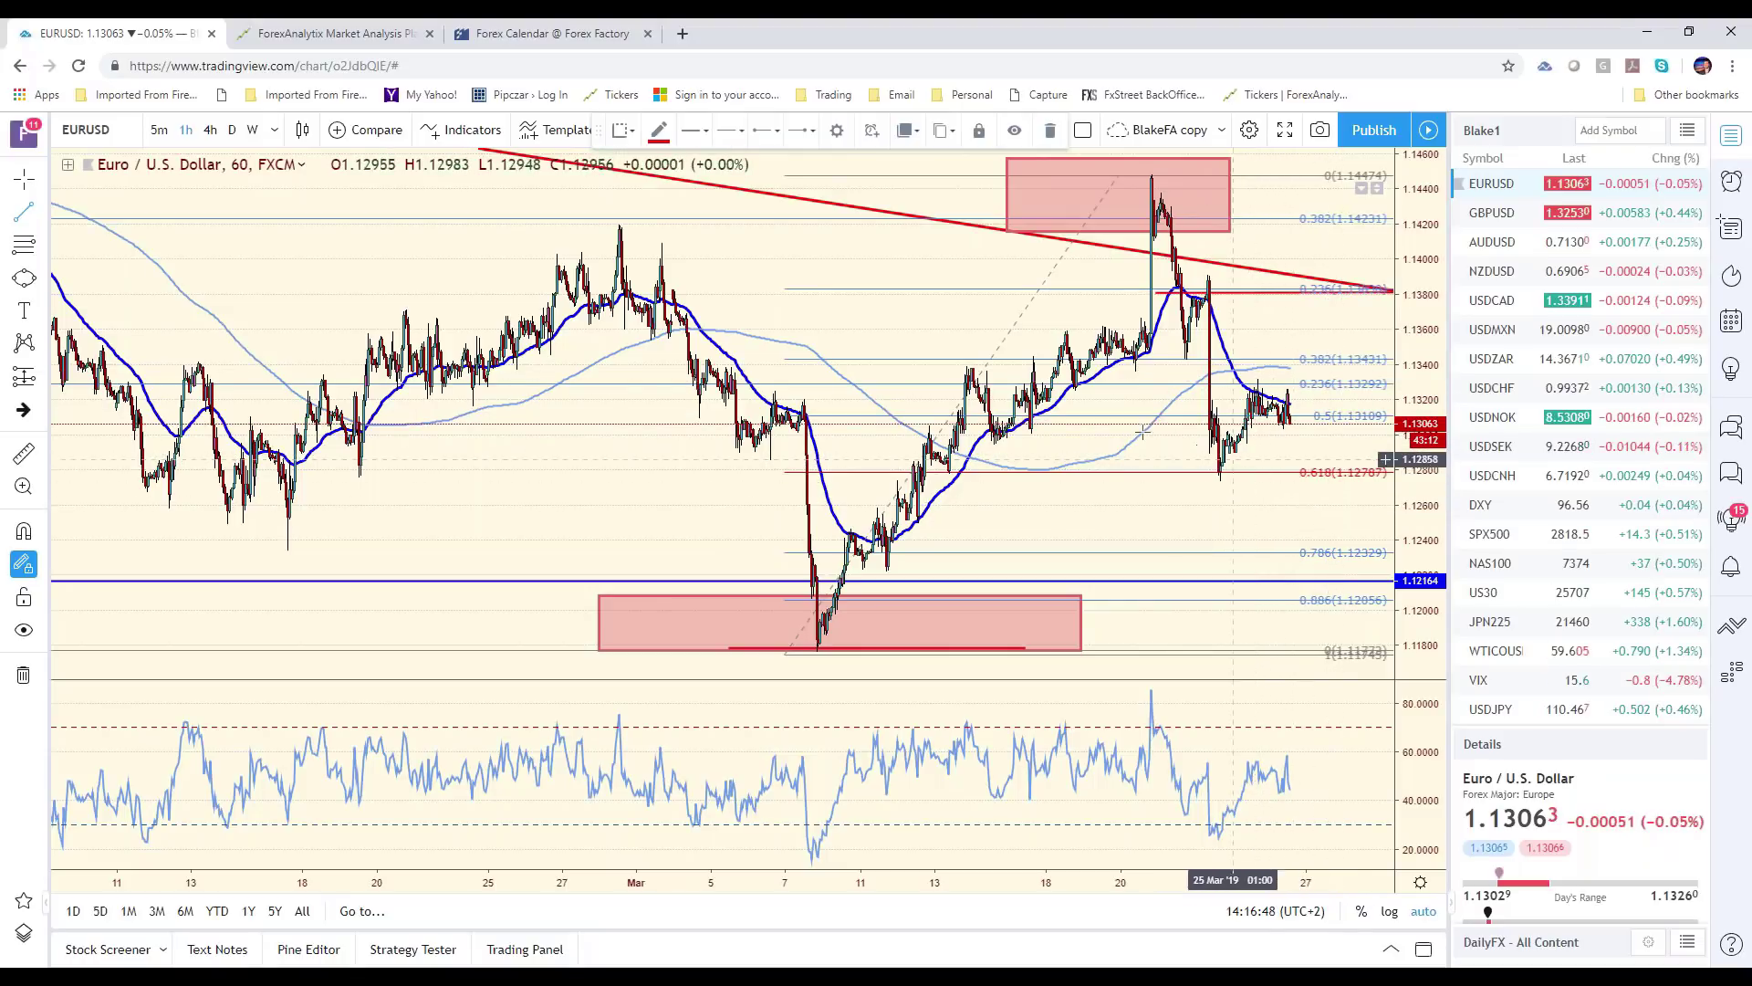
Switch the EURUSD chart to 4-hour candles and adjust the zoom
click(211, 129)
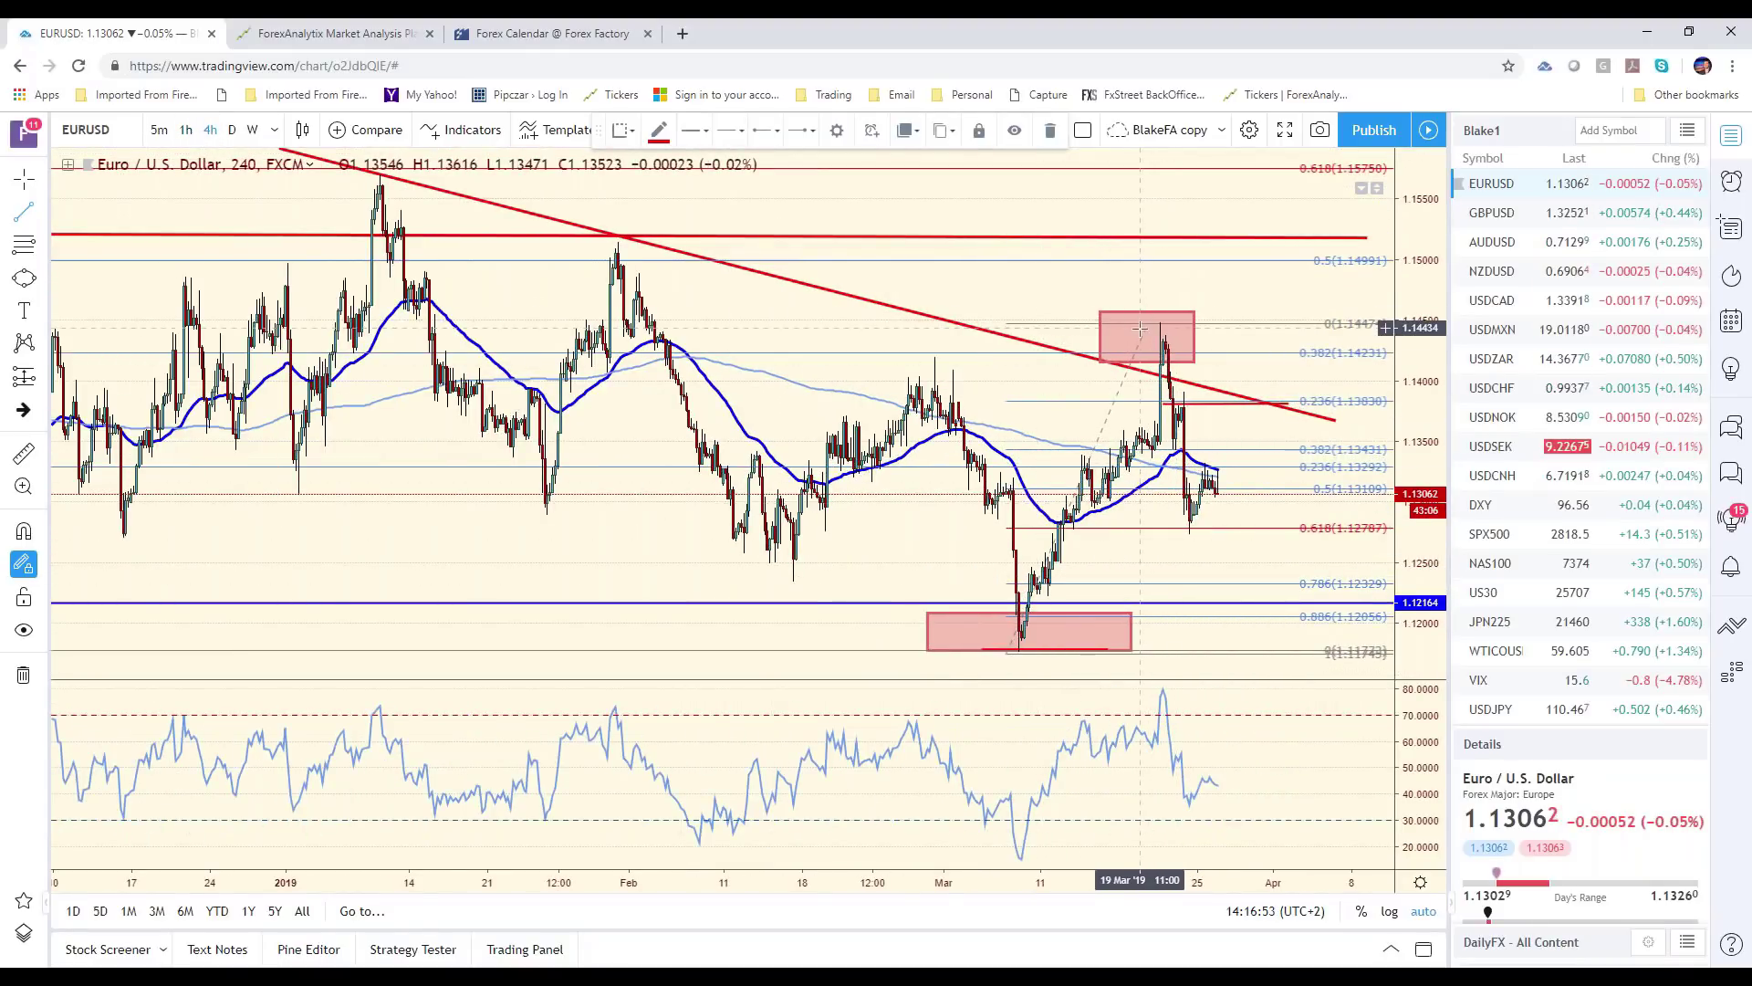
scroll(1140, 328, down, 3)
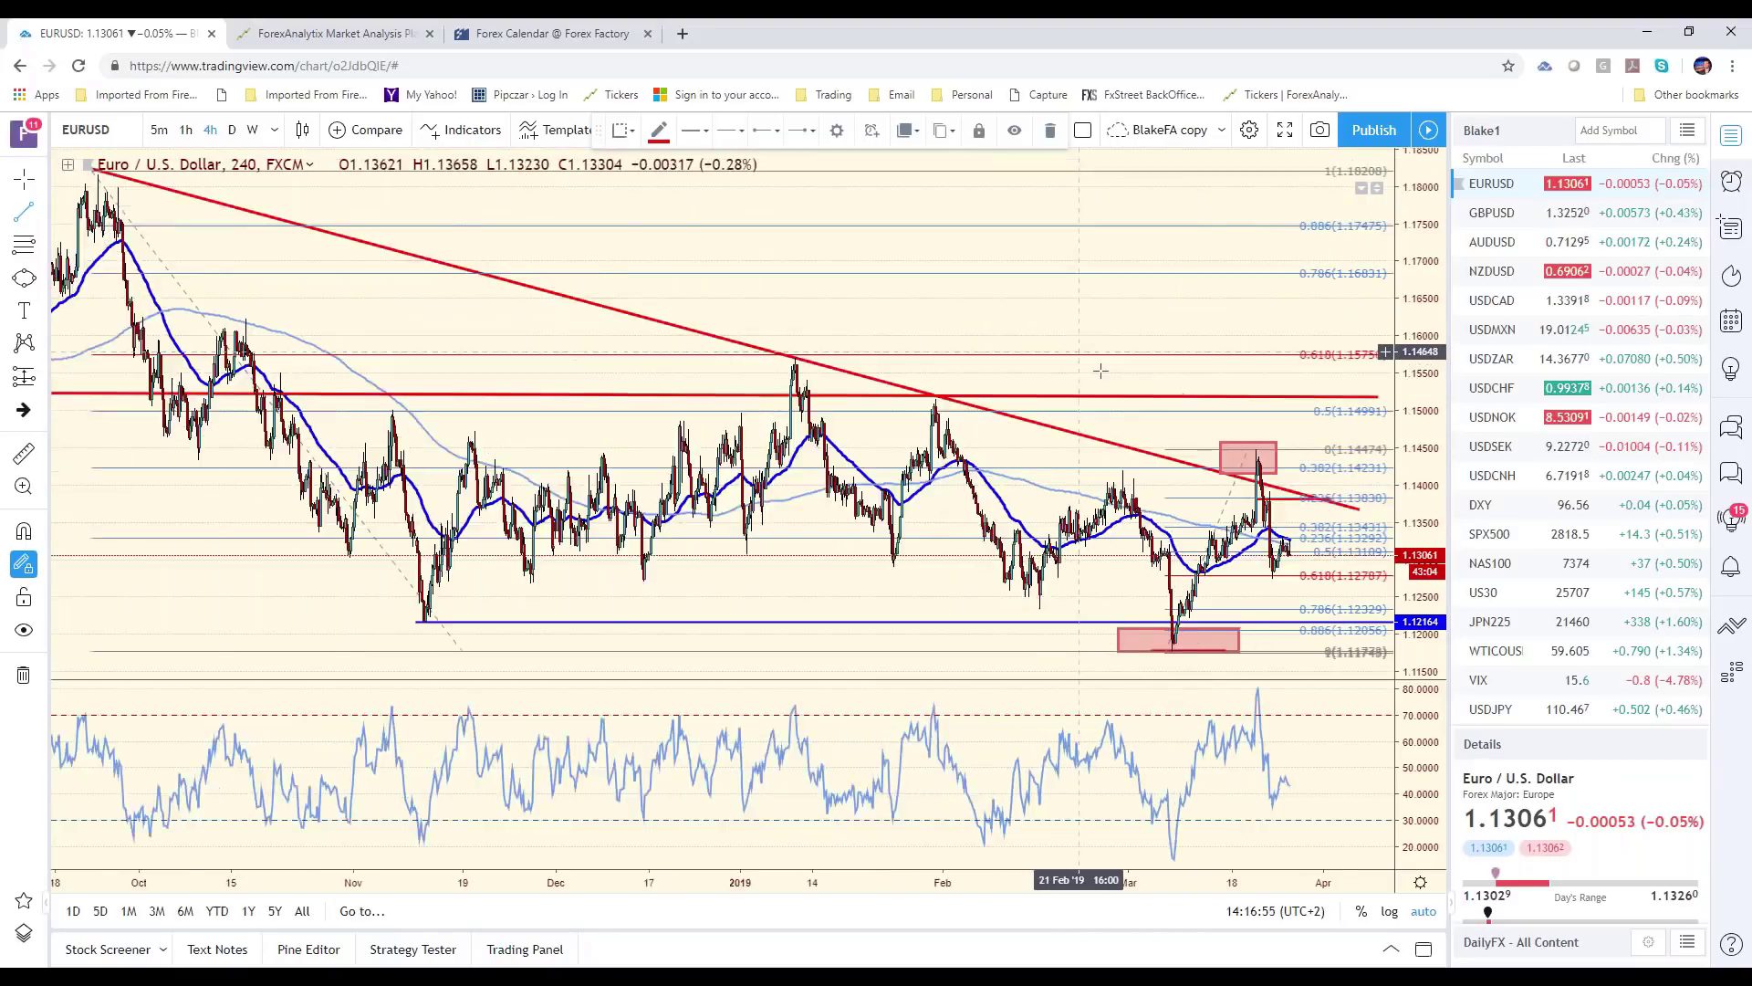
scroll(1100, 370, down, 2)
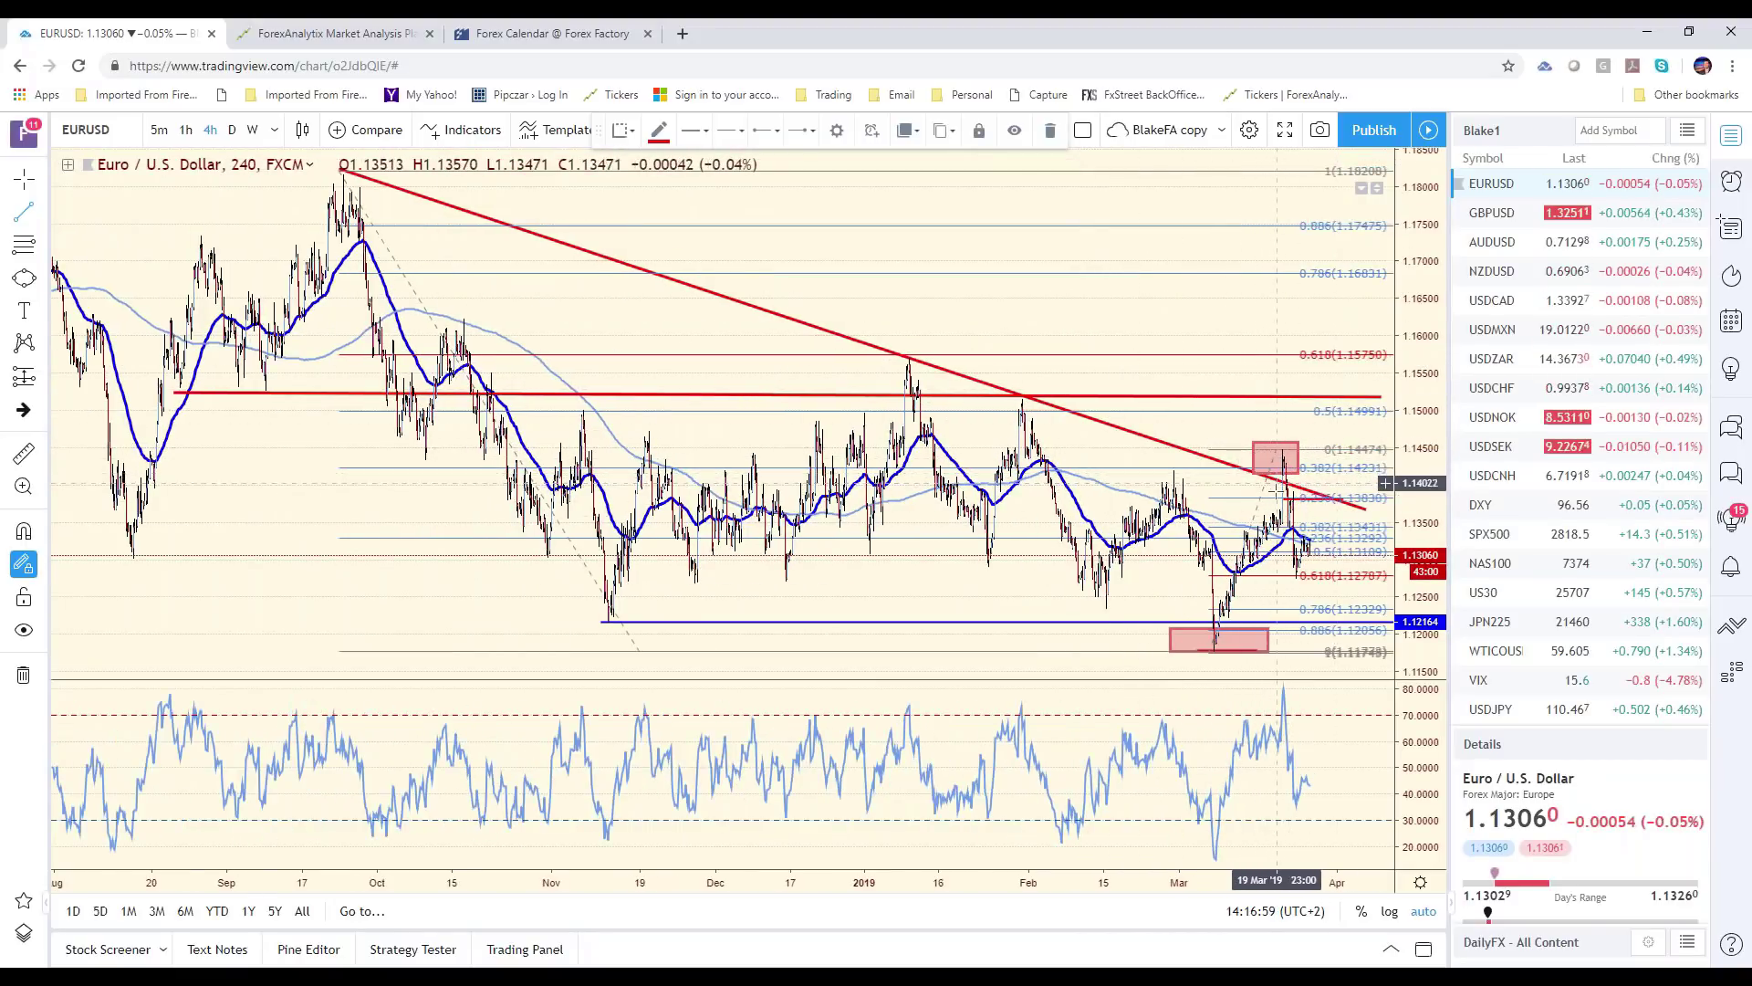
scroll(1276, 483, up, 3)
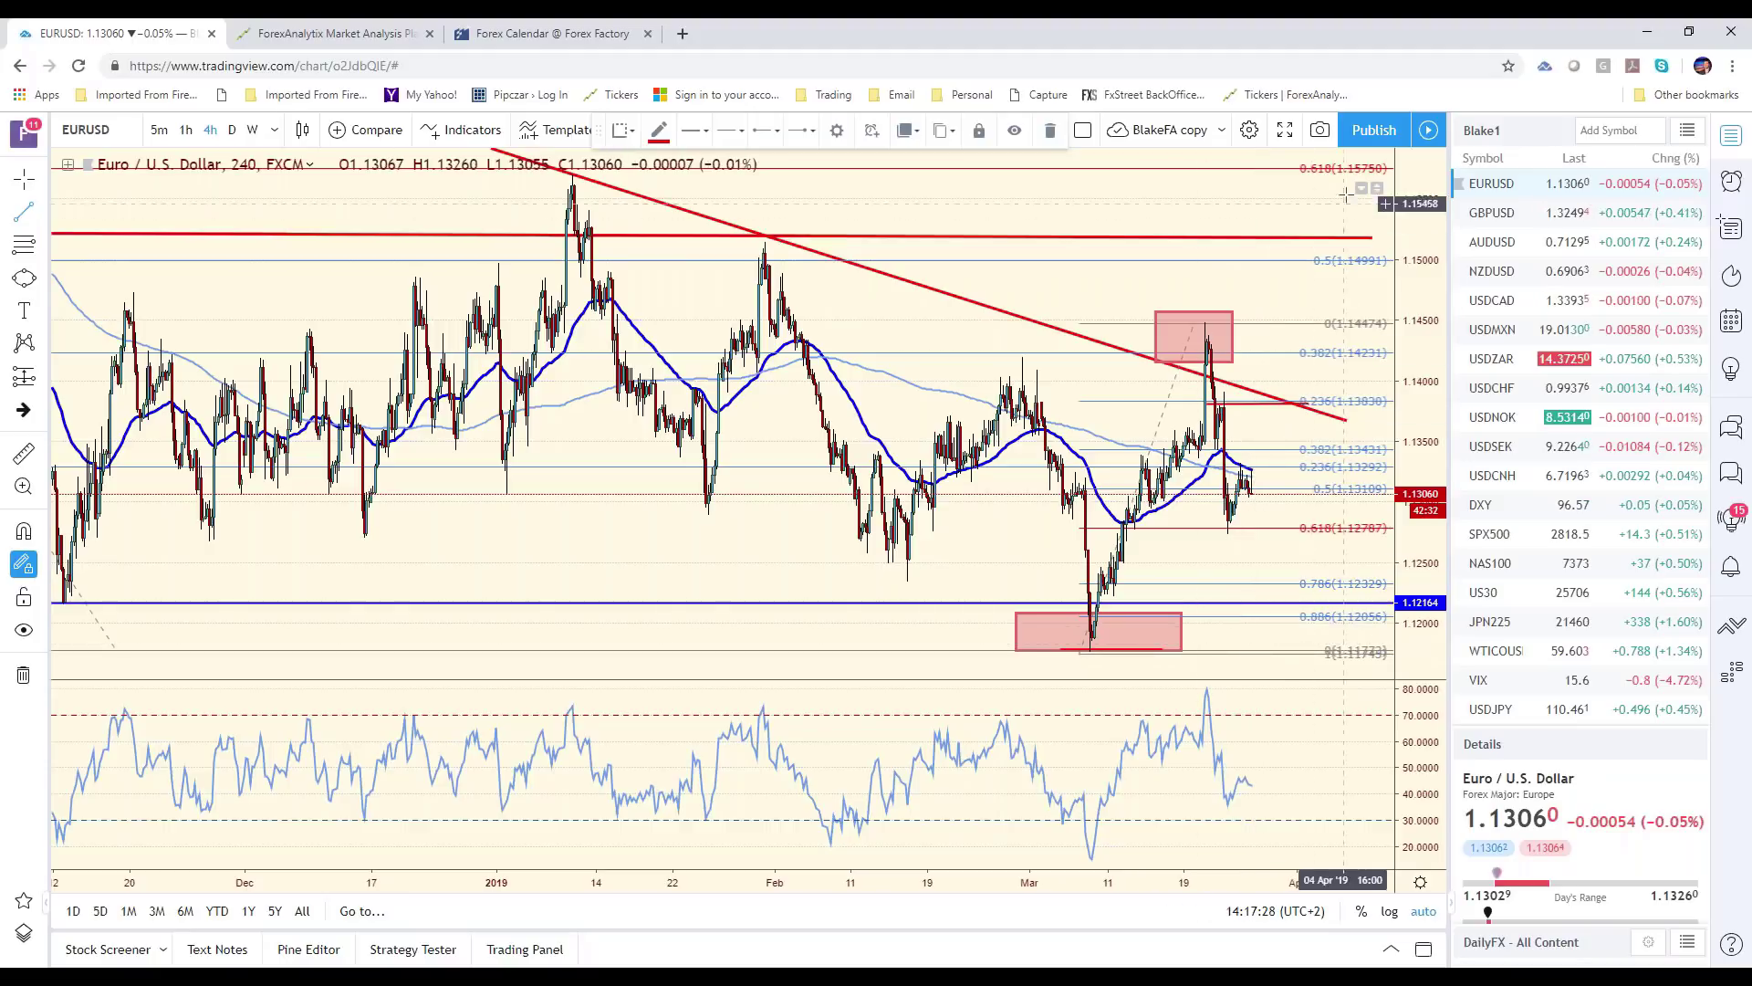
Load the AUDUSD 4-hour chart and extend its red downtrend line further right
click(1511, 243)
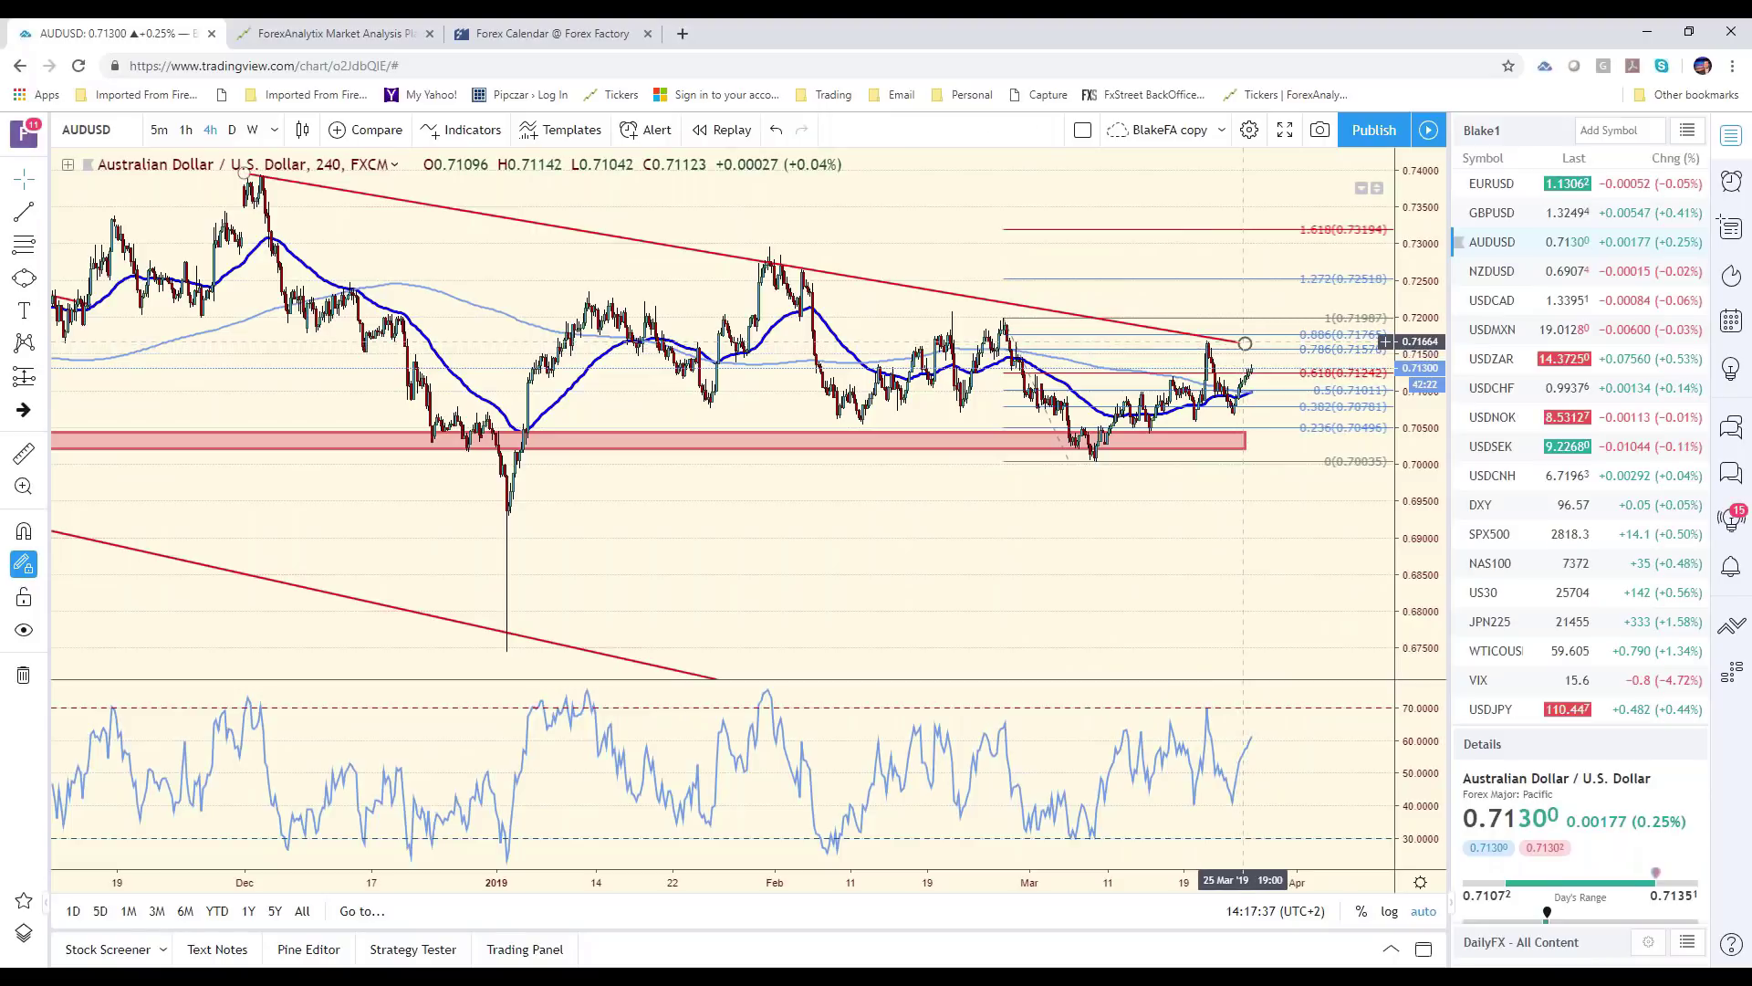
drag(1244, 343, 1294, 352)
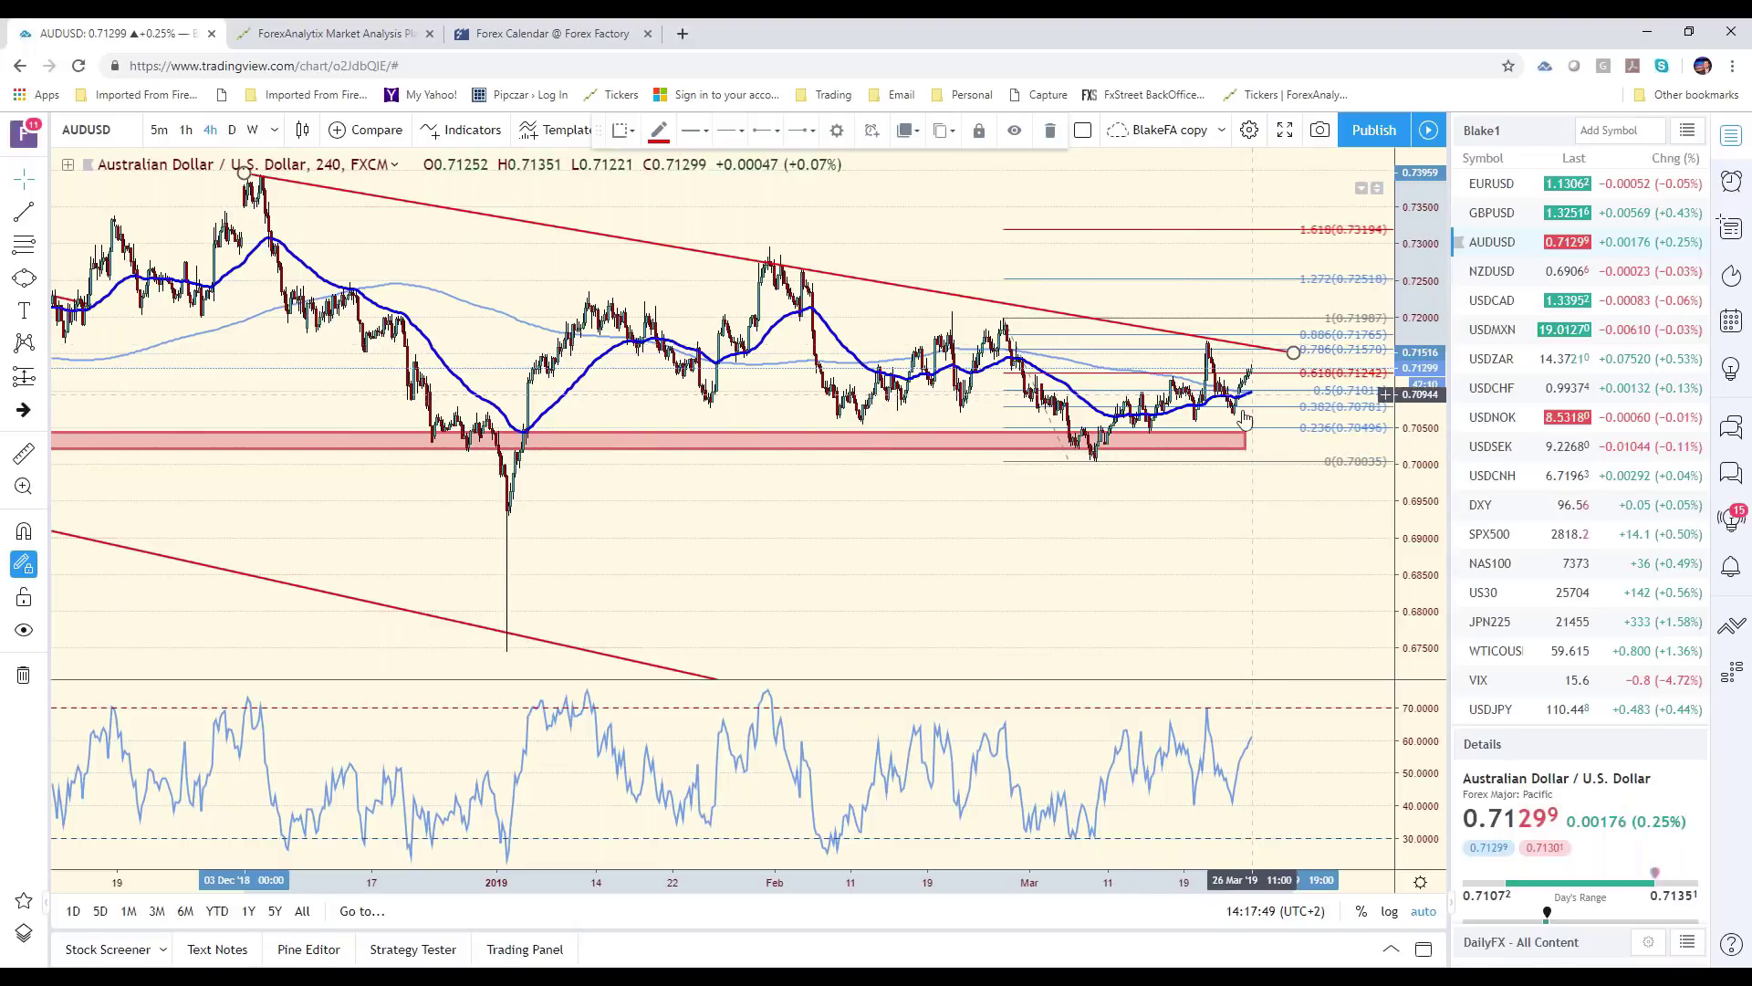
Load the NZDUSD 4-hour chart and zoom around its blue trend lines and arrow
click(1535, 274)
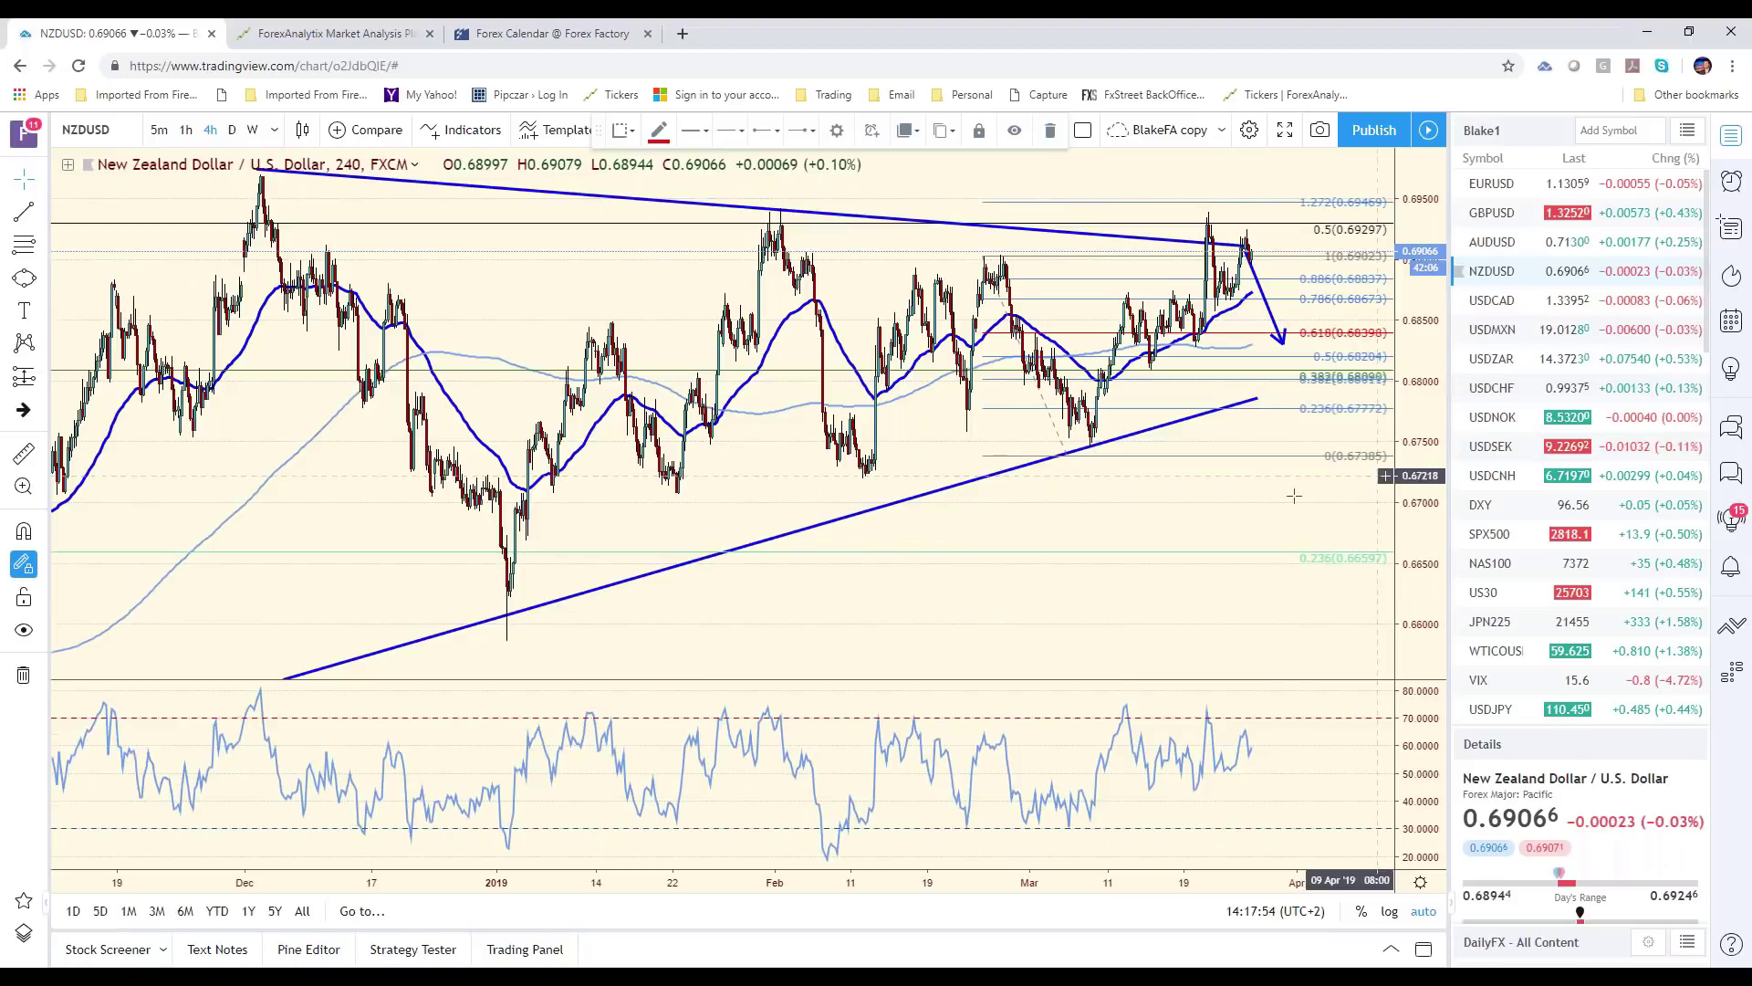
scroll(1288, 501, up, 3)
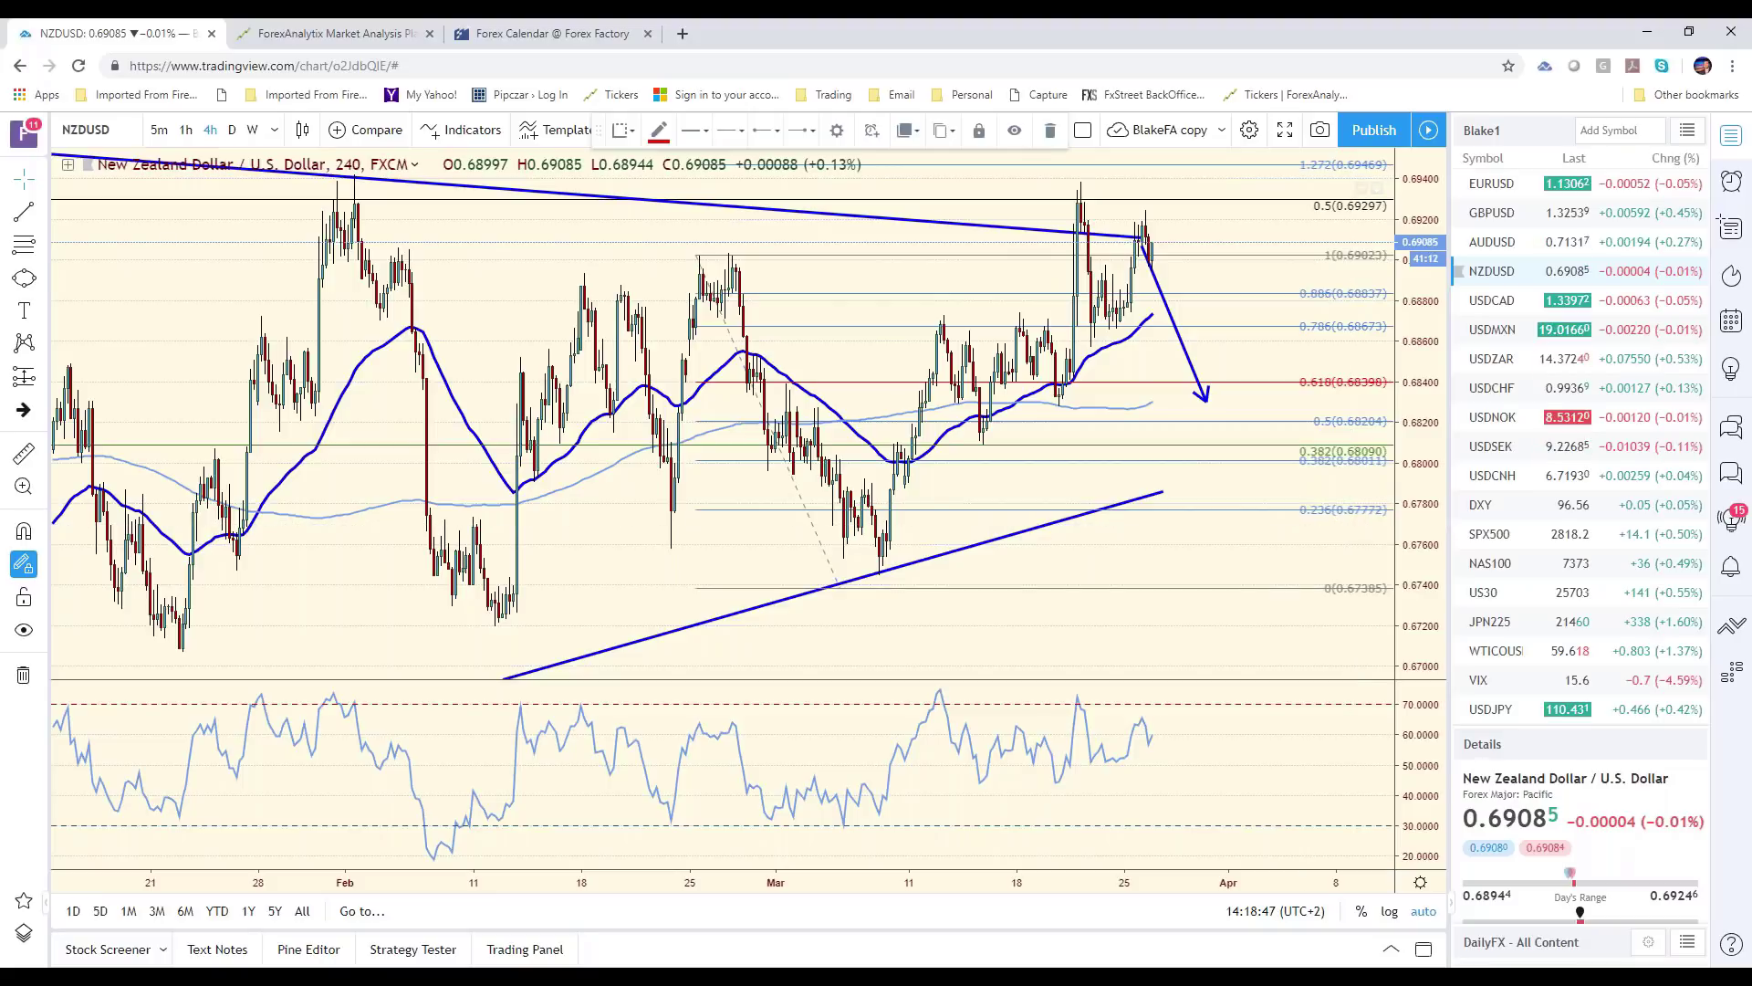
scroll(1235, 418, down, 3)
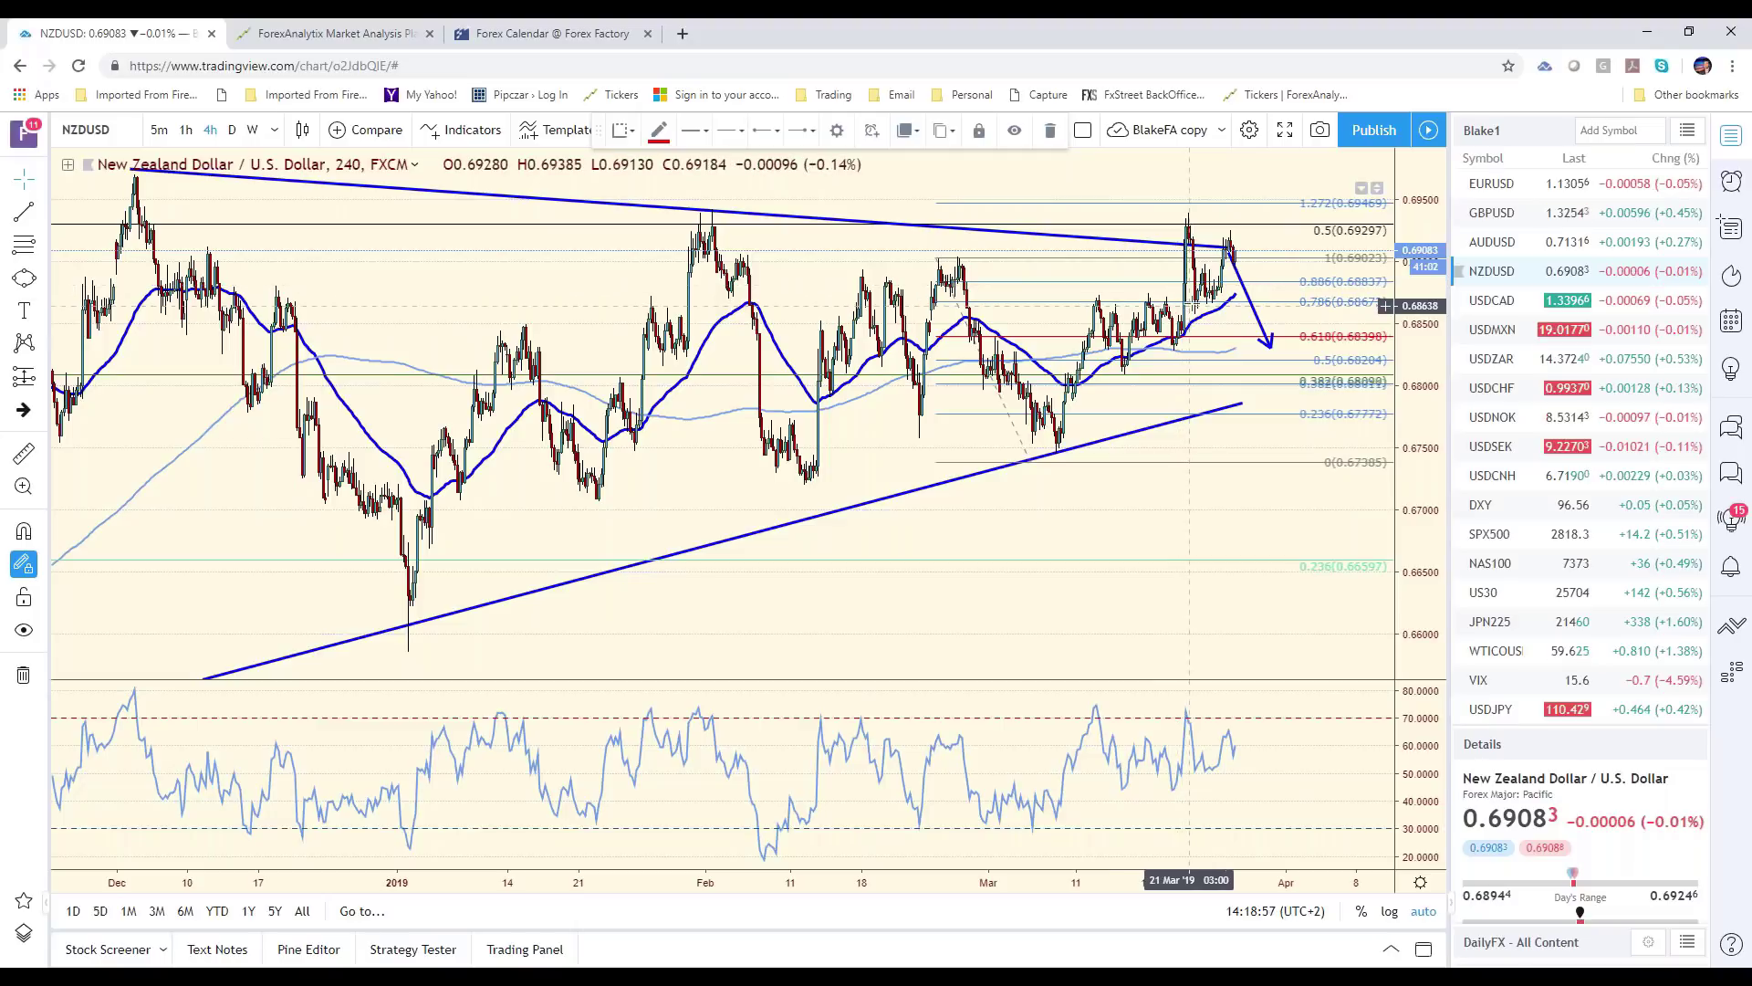
Reload the Forex Factory calendar for the latest figures, then return to the NZDUSD chart
click(552, 33)
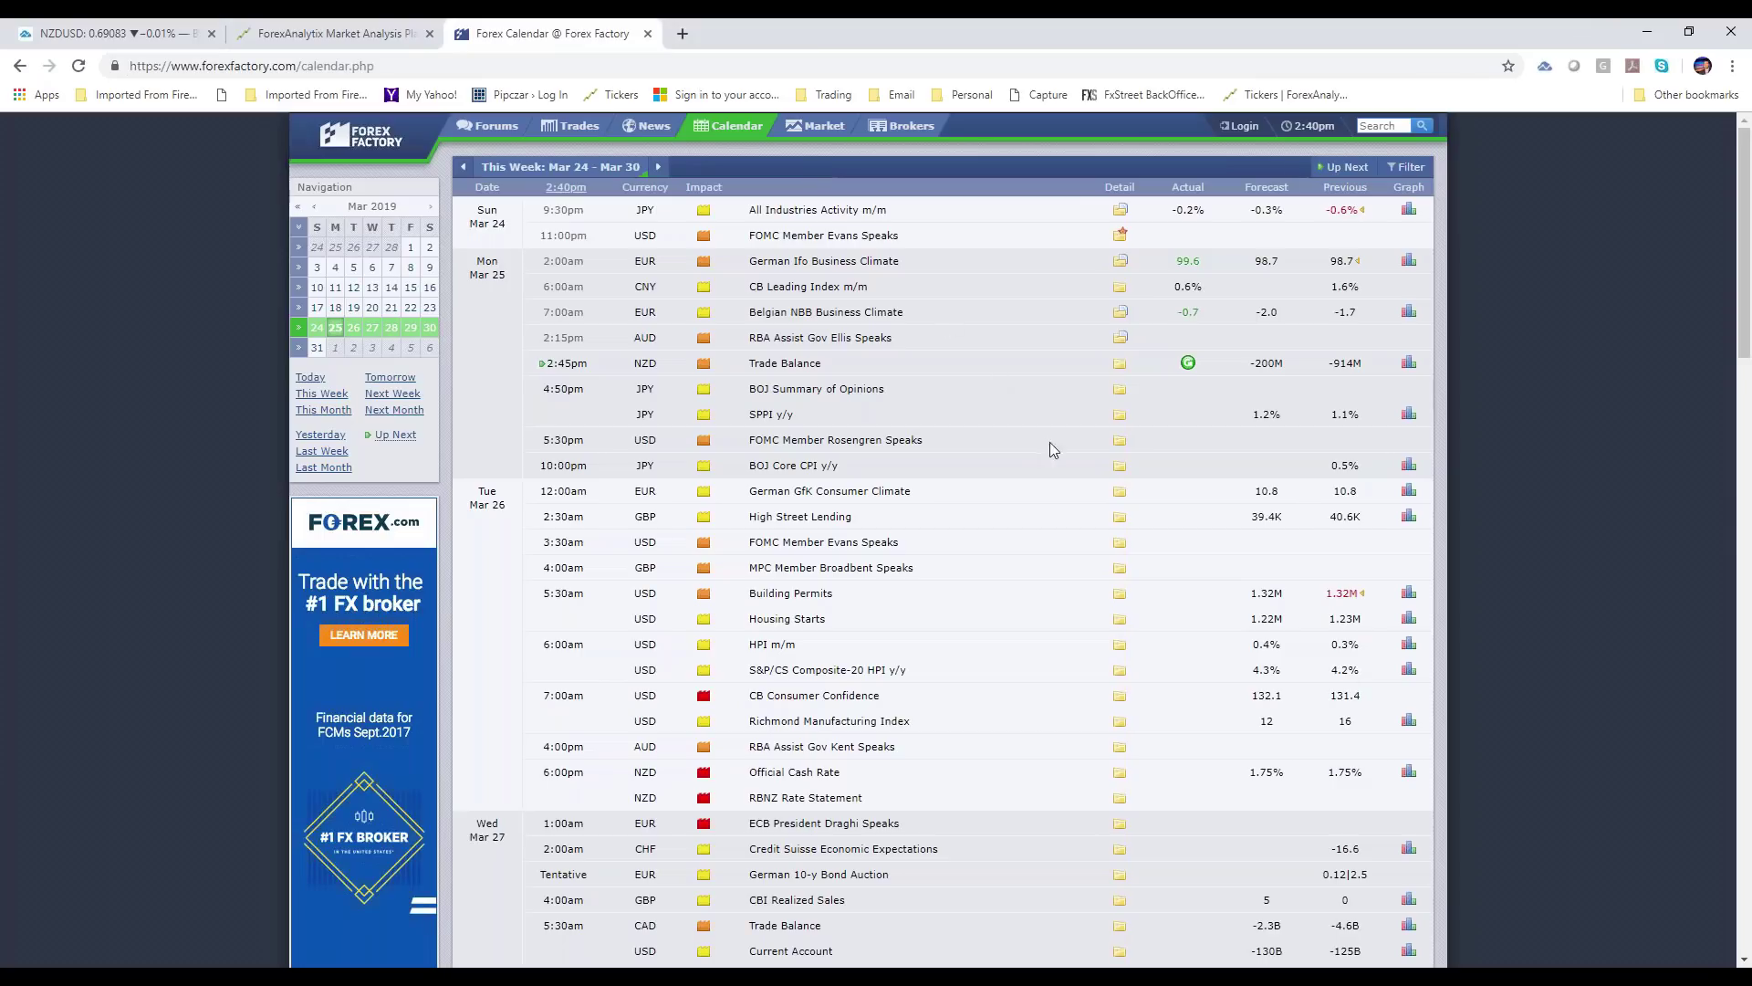
click(79, 69)
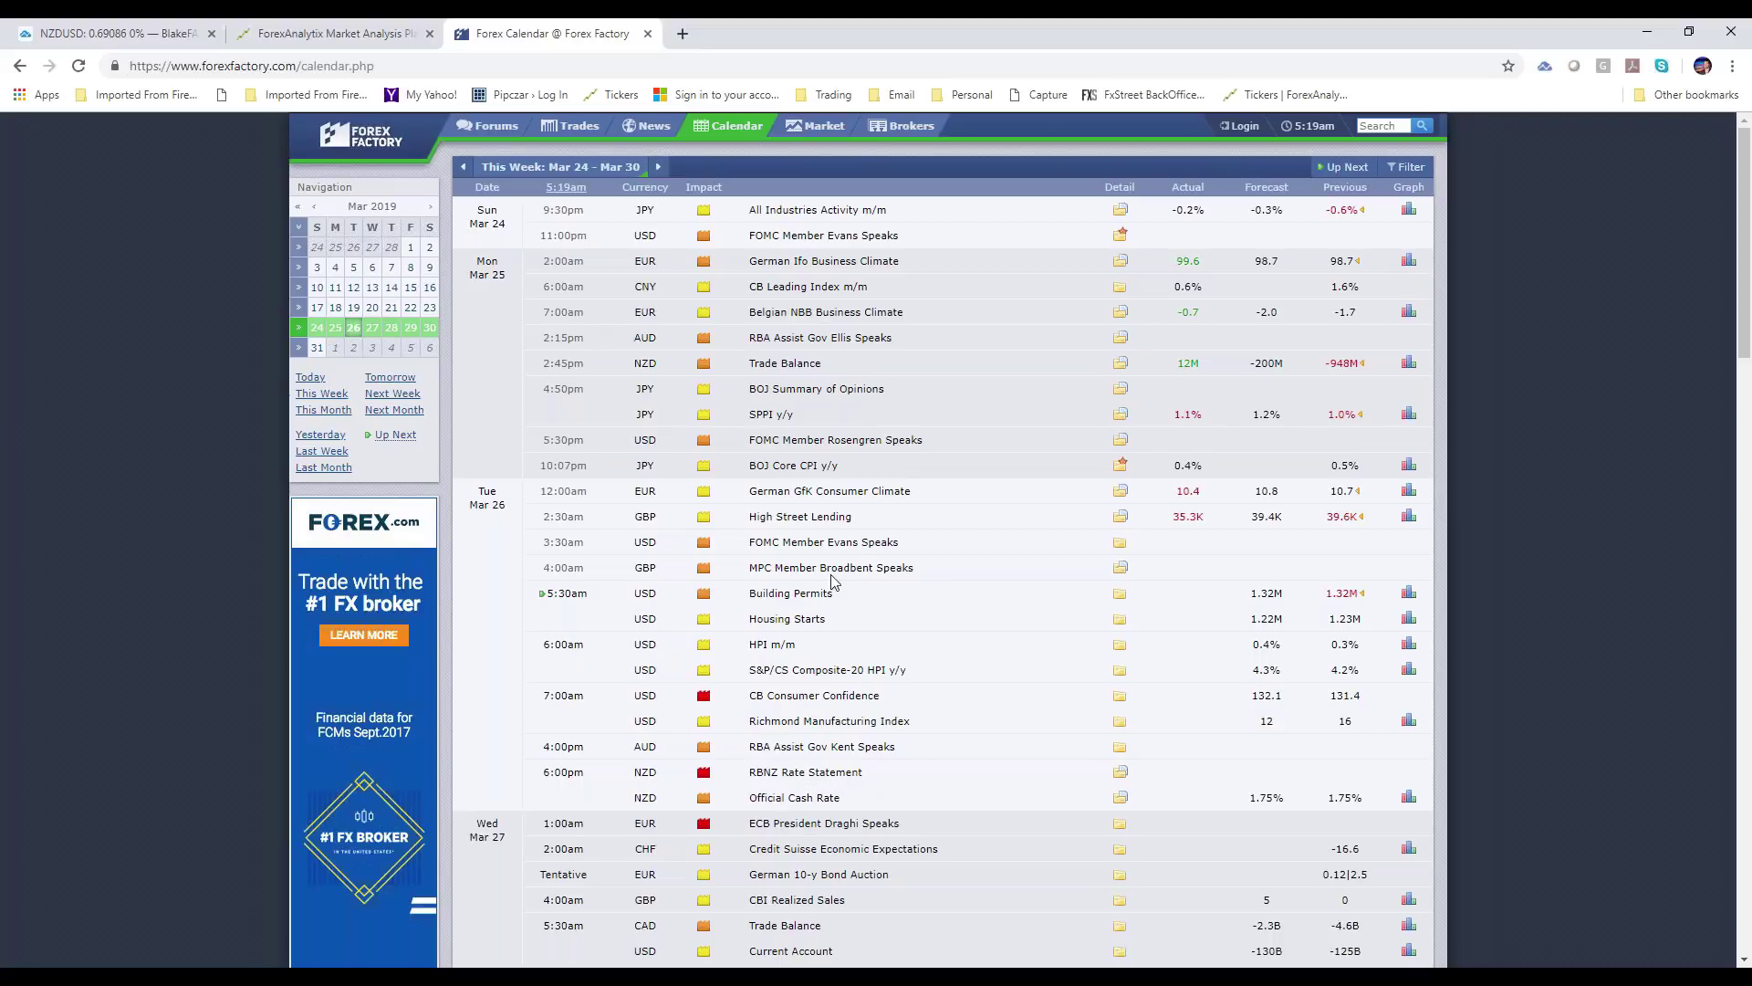
click(132, 35)
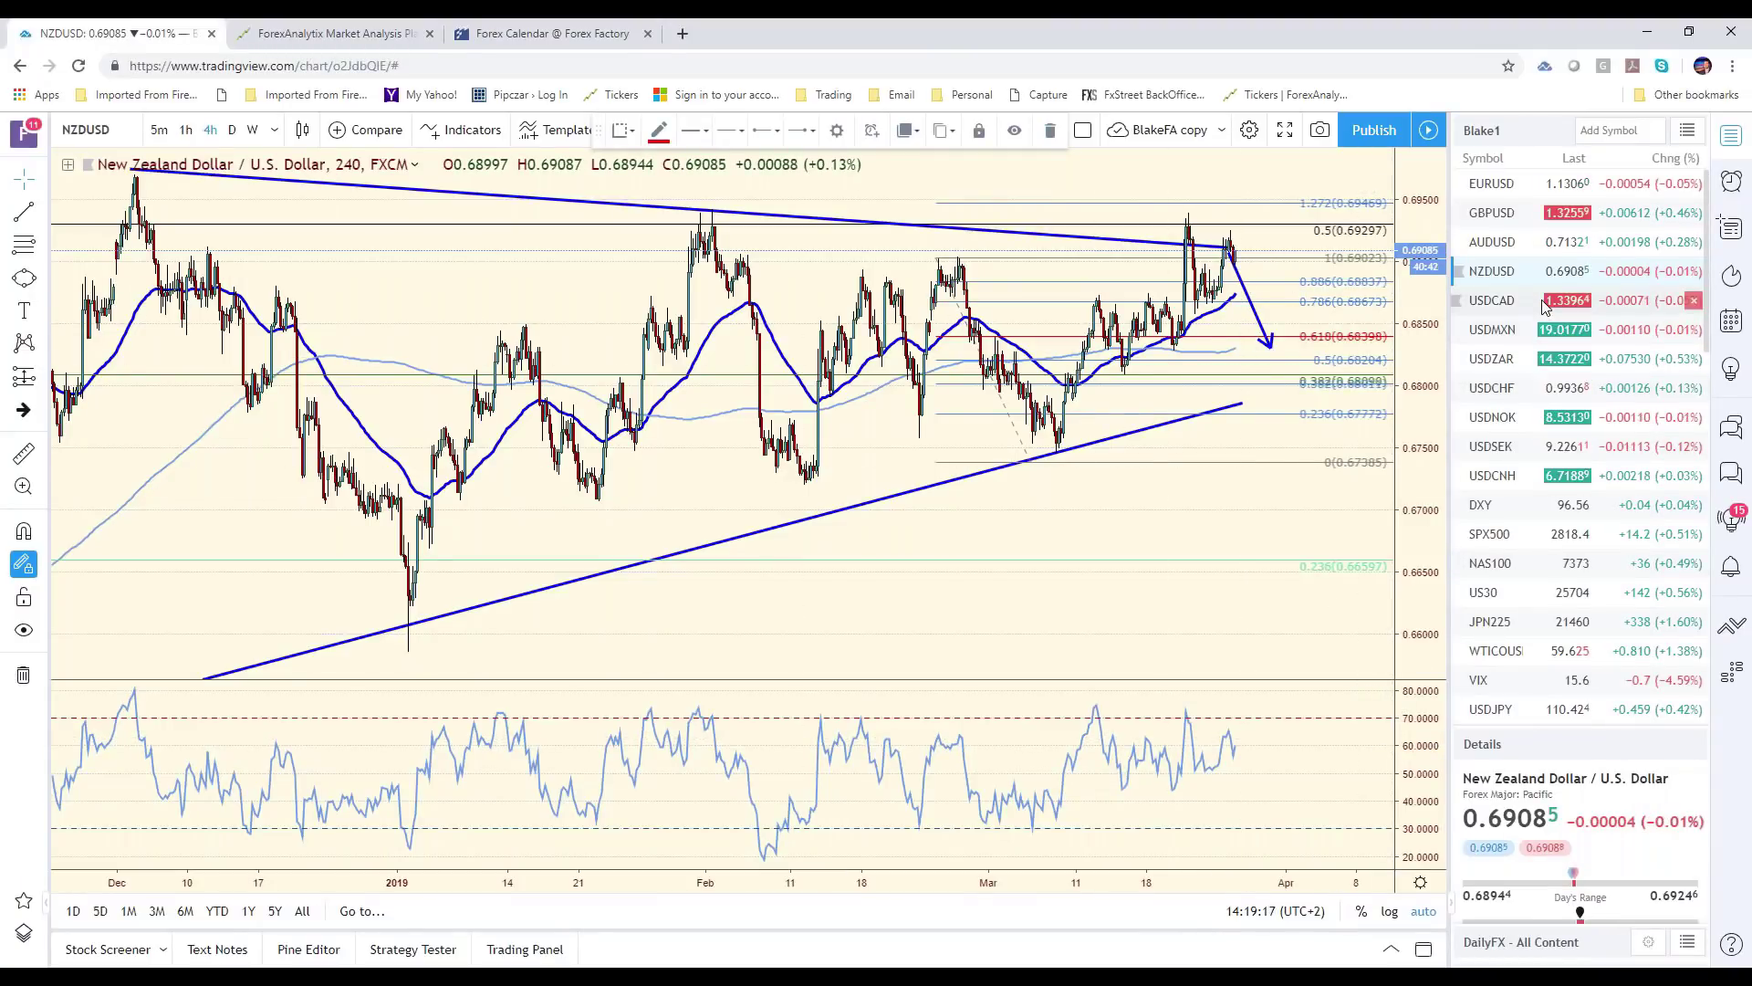
Move down the watchlist to USDCAD and zoom in on its 4-hour chart
key(Down)
scroll(1187, 611, up, 5)
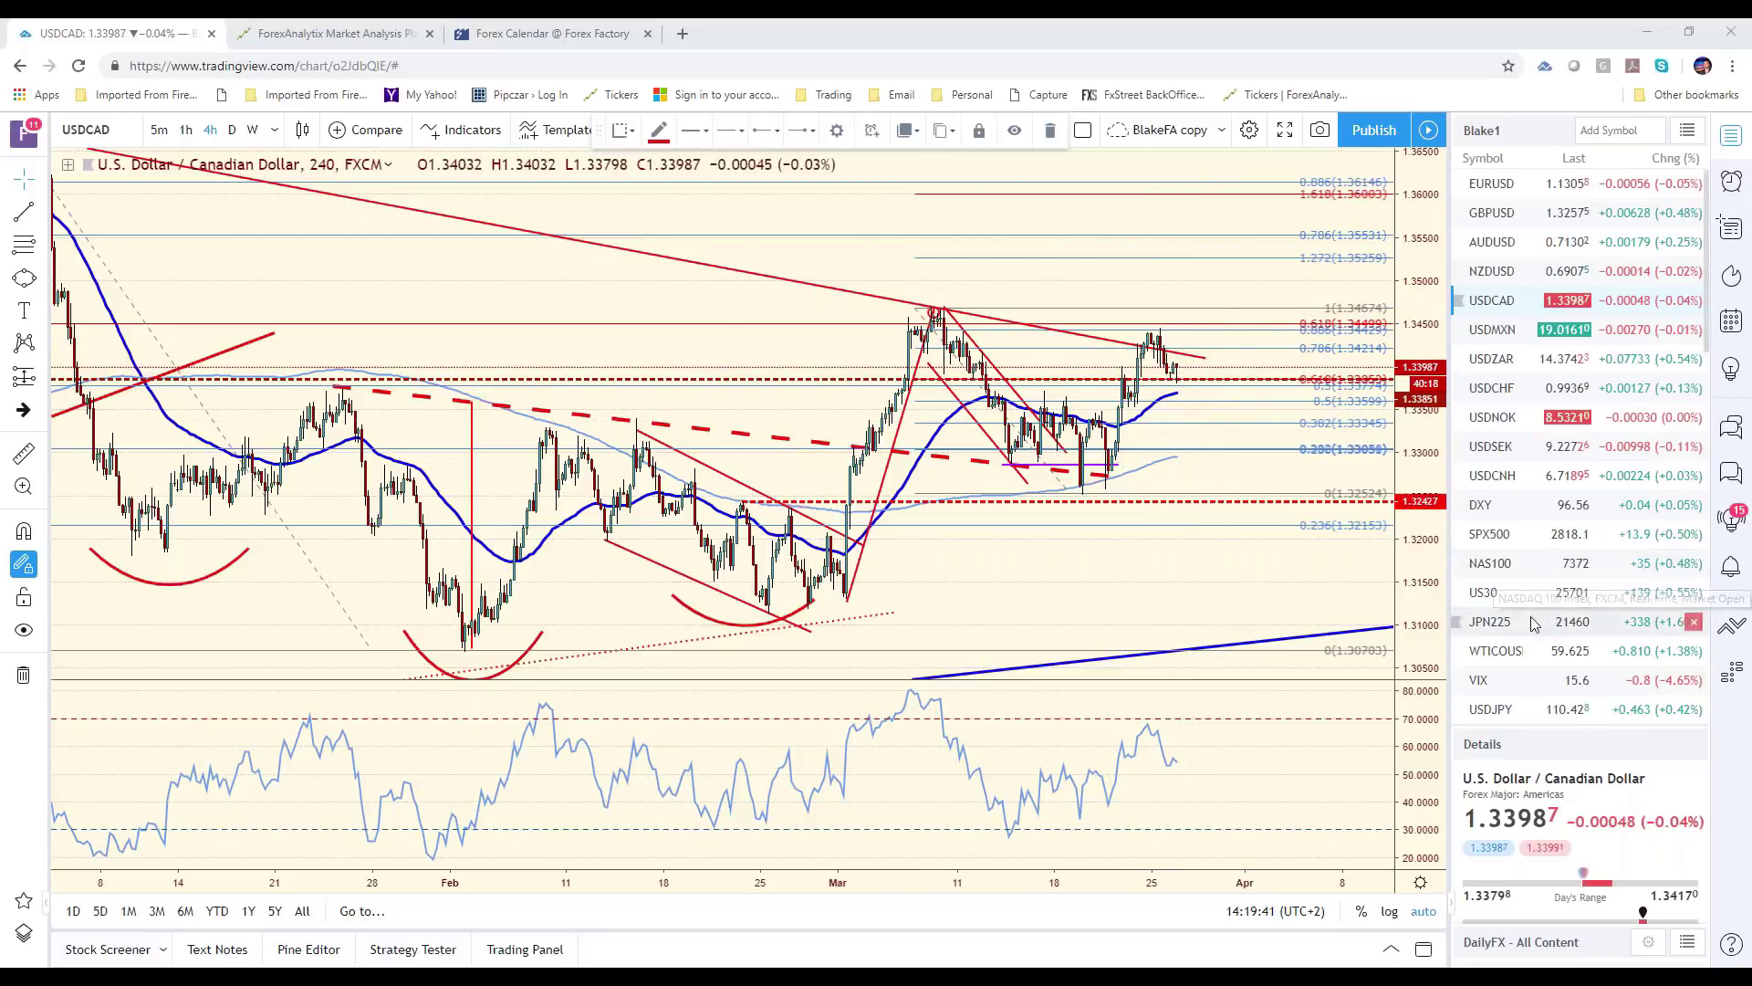
Look over the West Texas Oil and S&P 500 charts, then return to USDCAD
click(1506, 651)
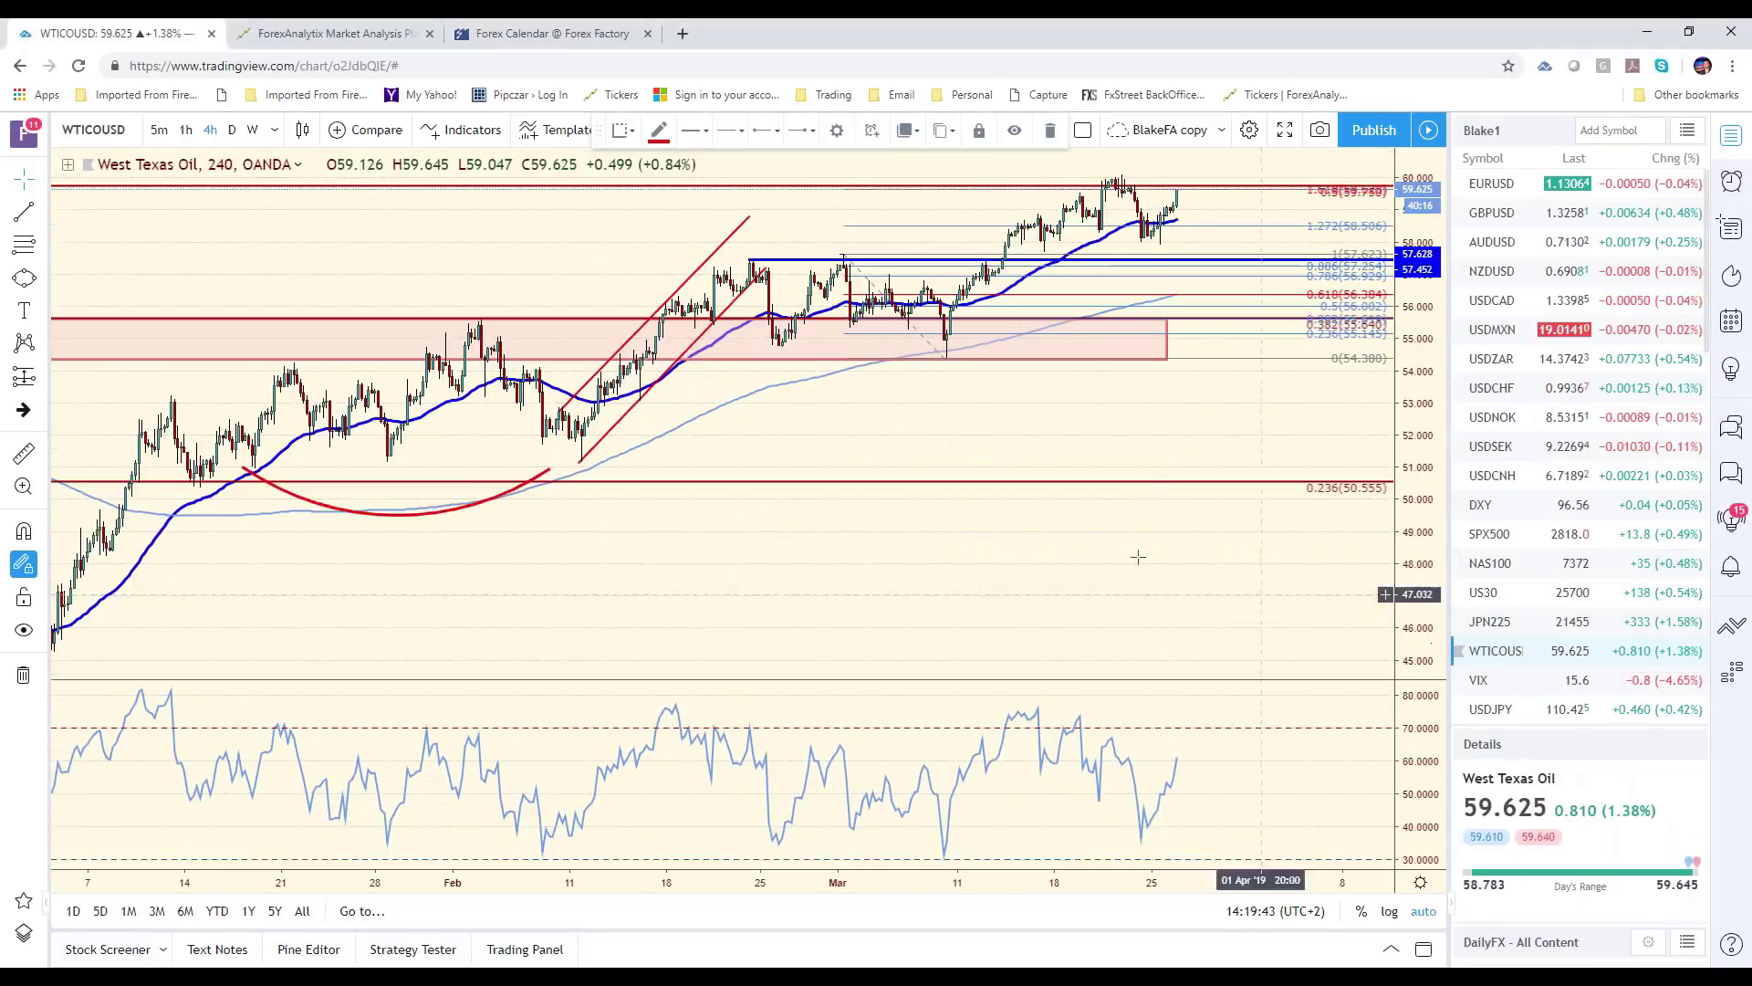
scroll(1152, 525, up, 1)
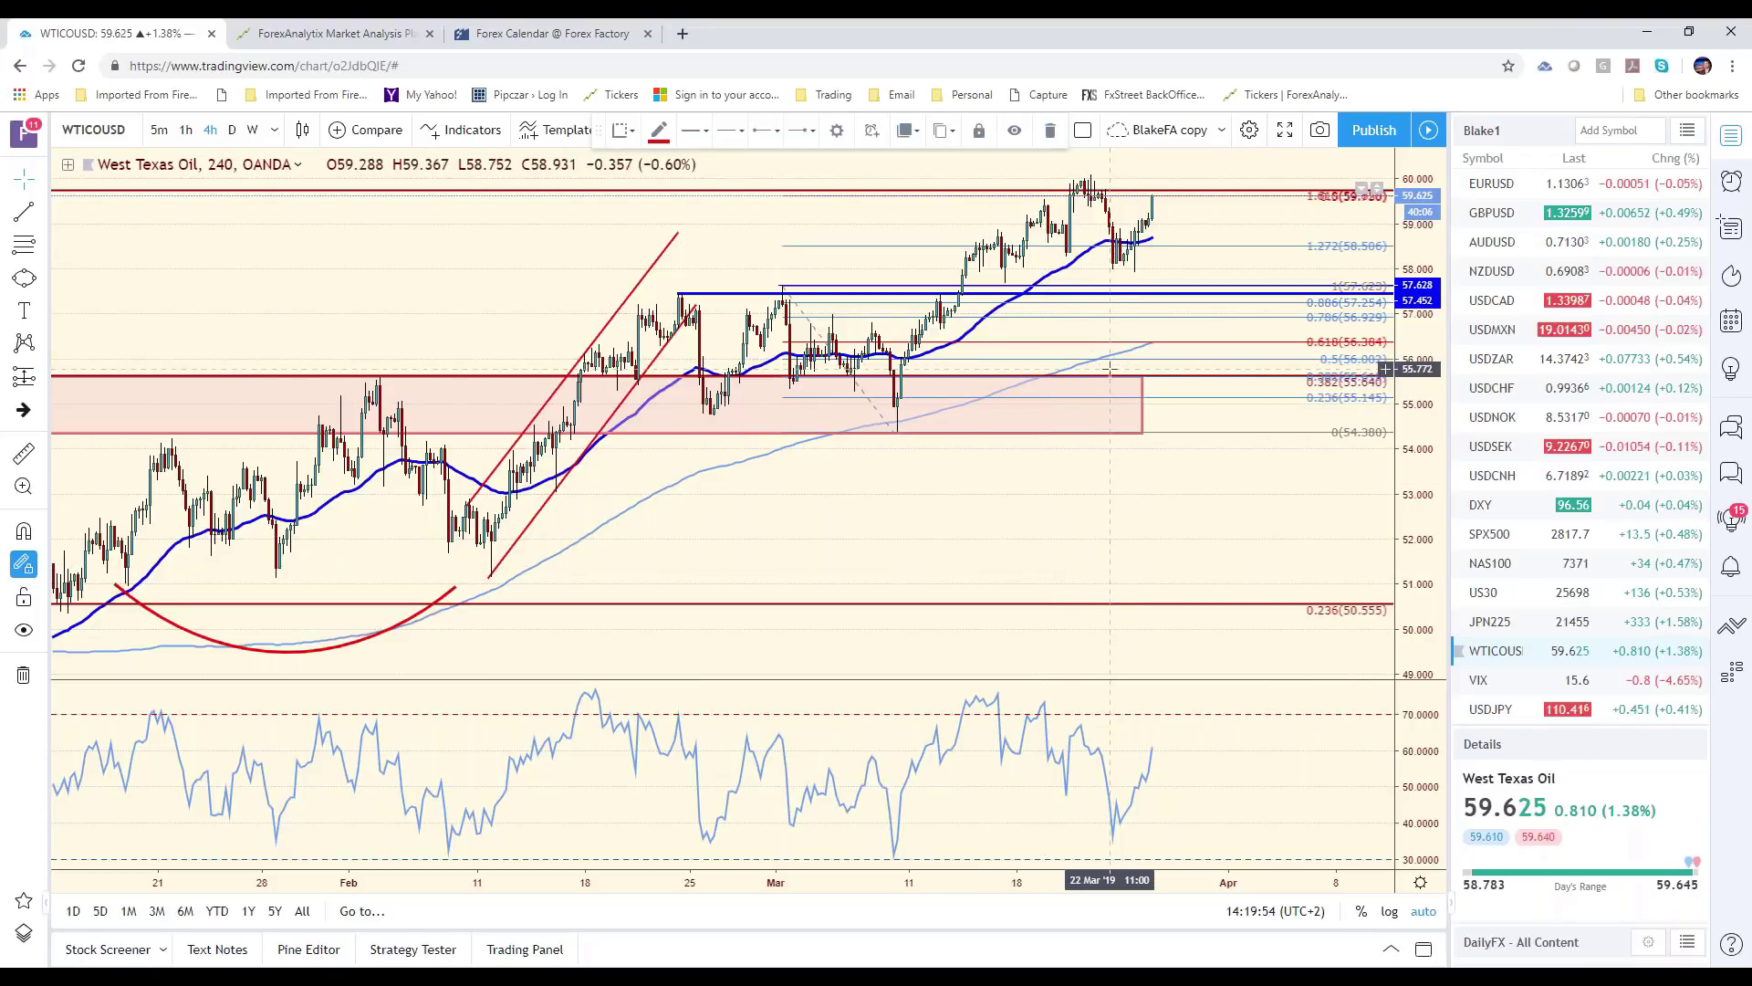
click(1515, 537)
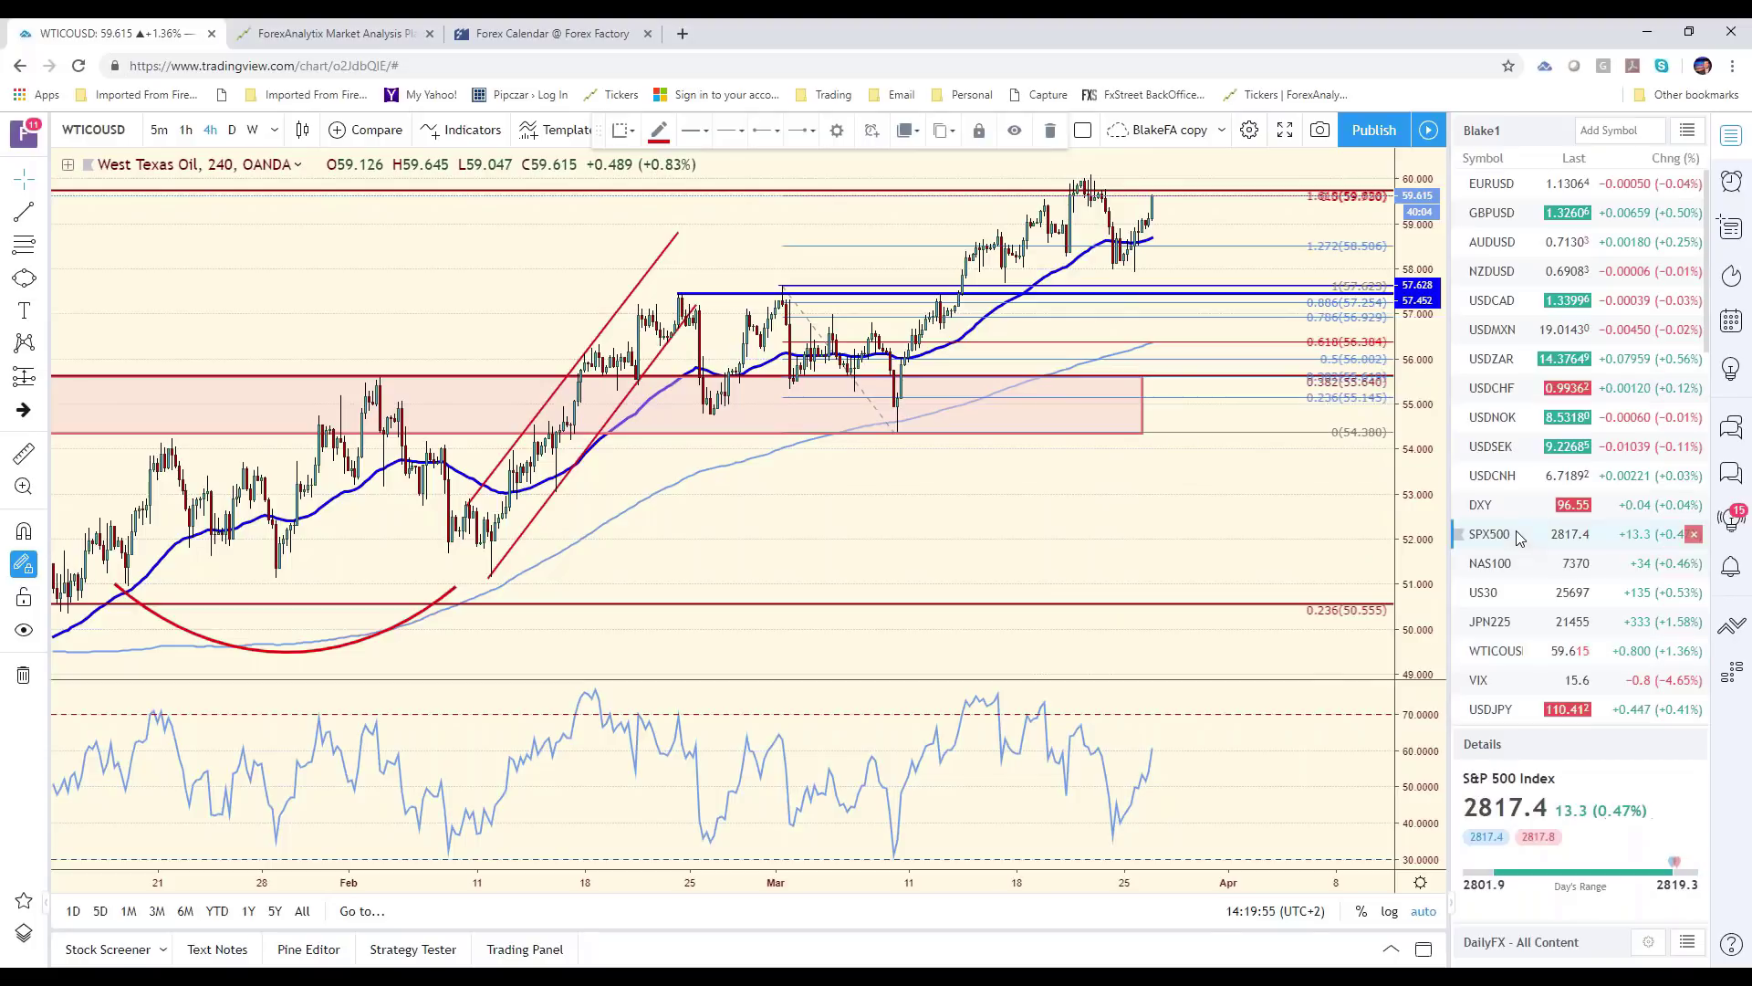
scroll(1088, 326, up, 1)
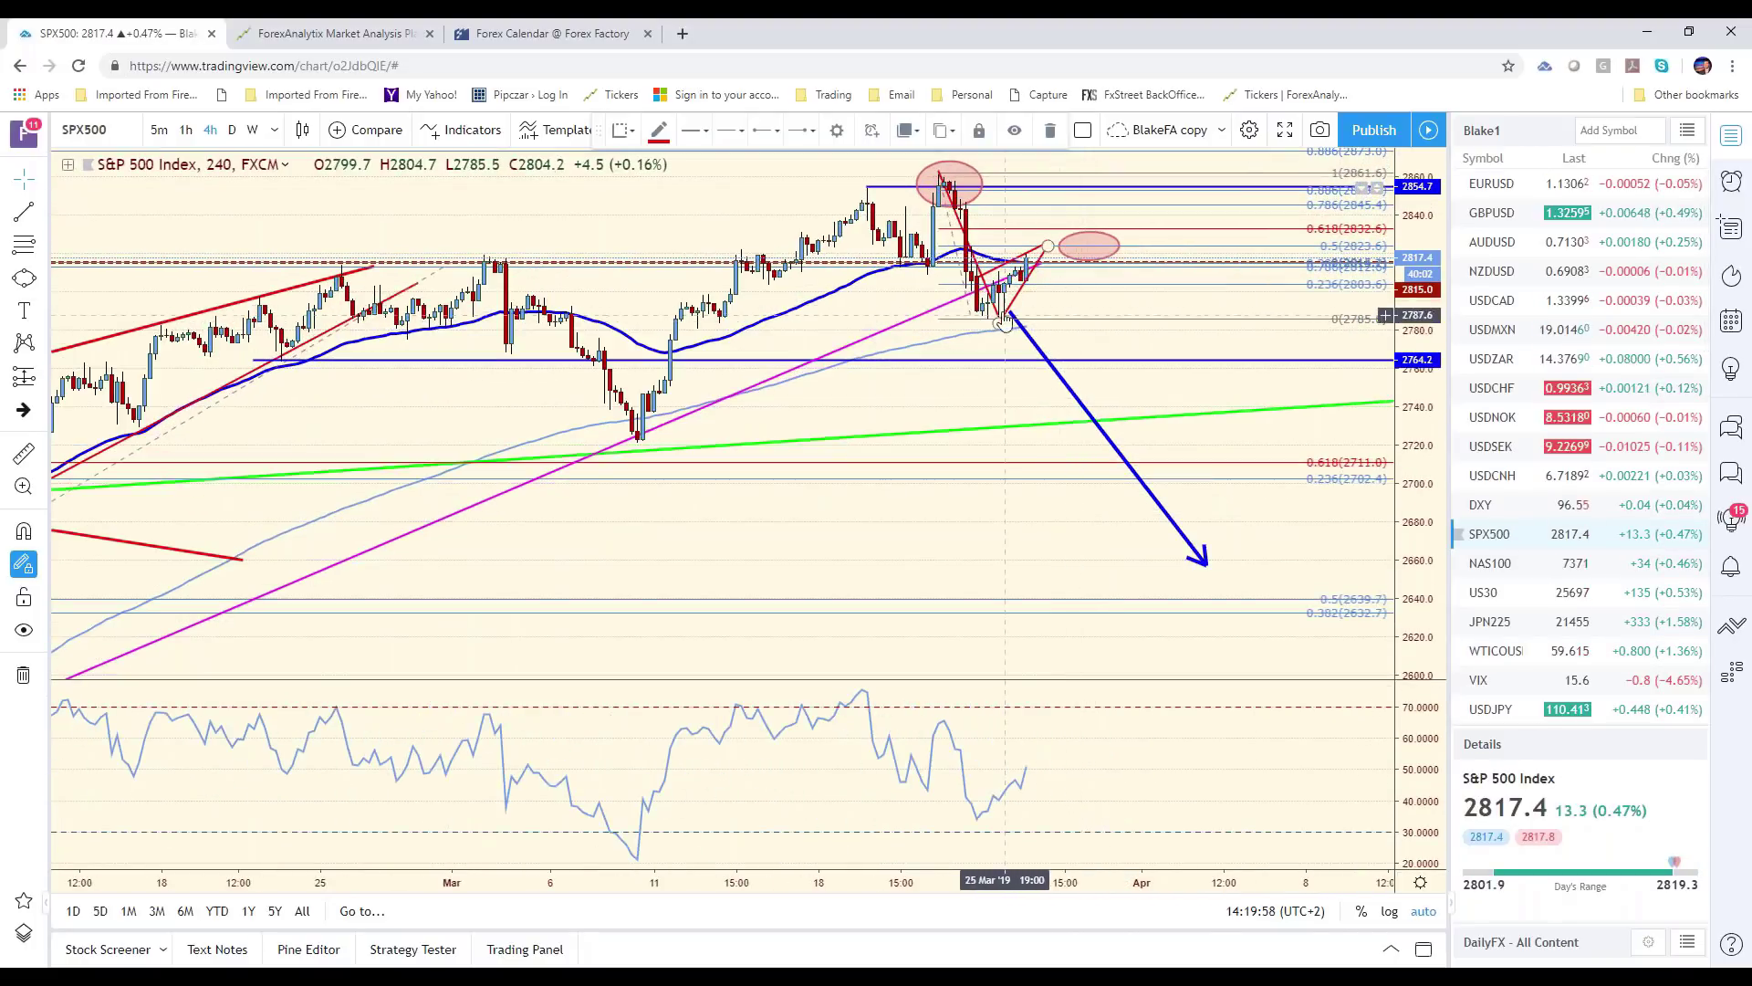
scroll(1030, 310, down, 1)
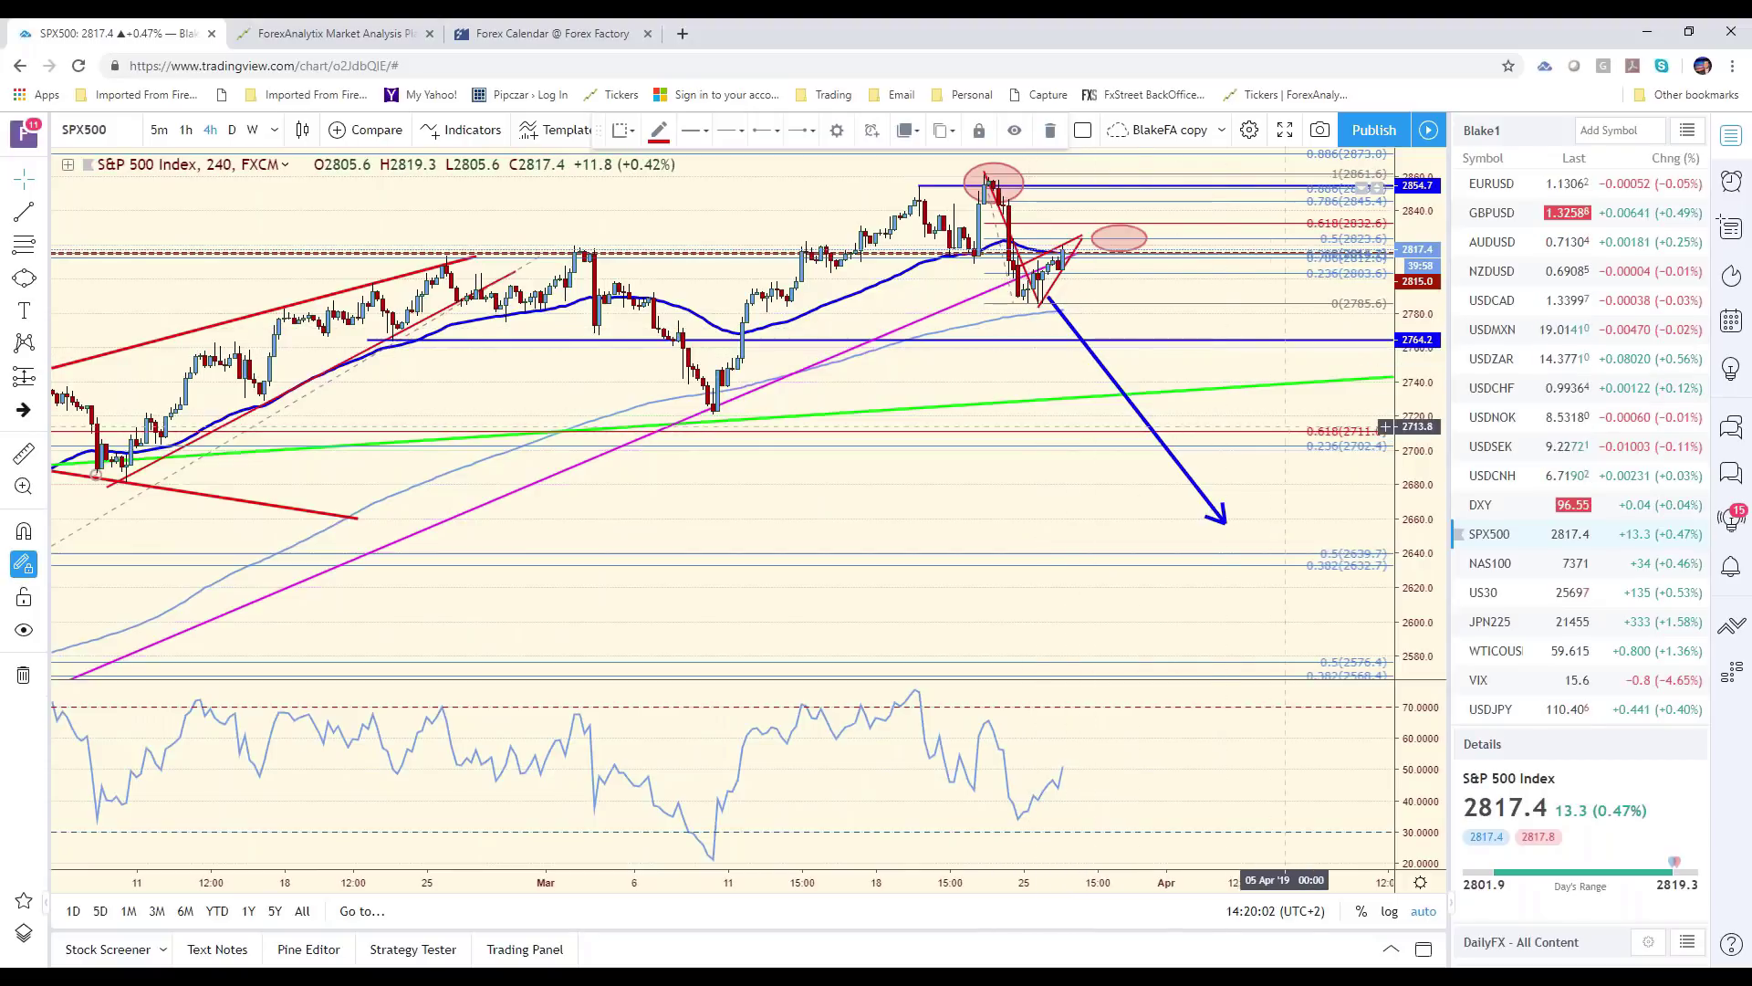
click(1532, 307)
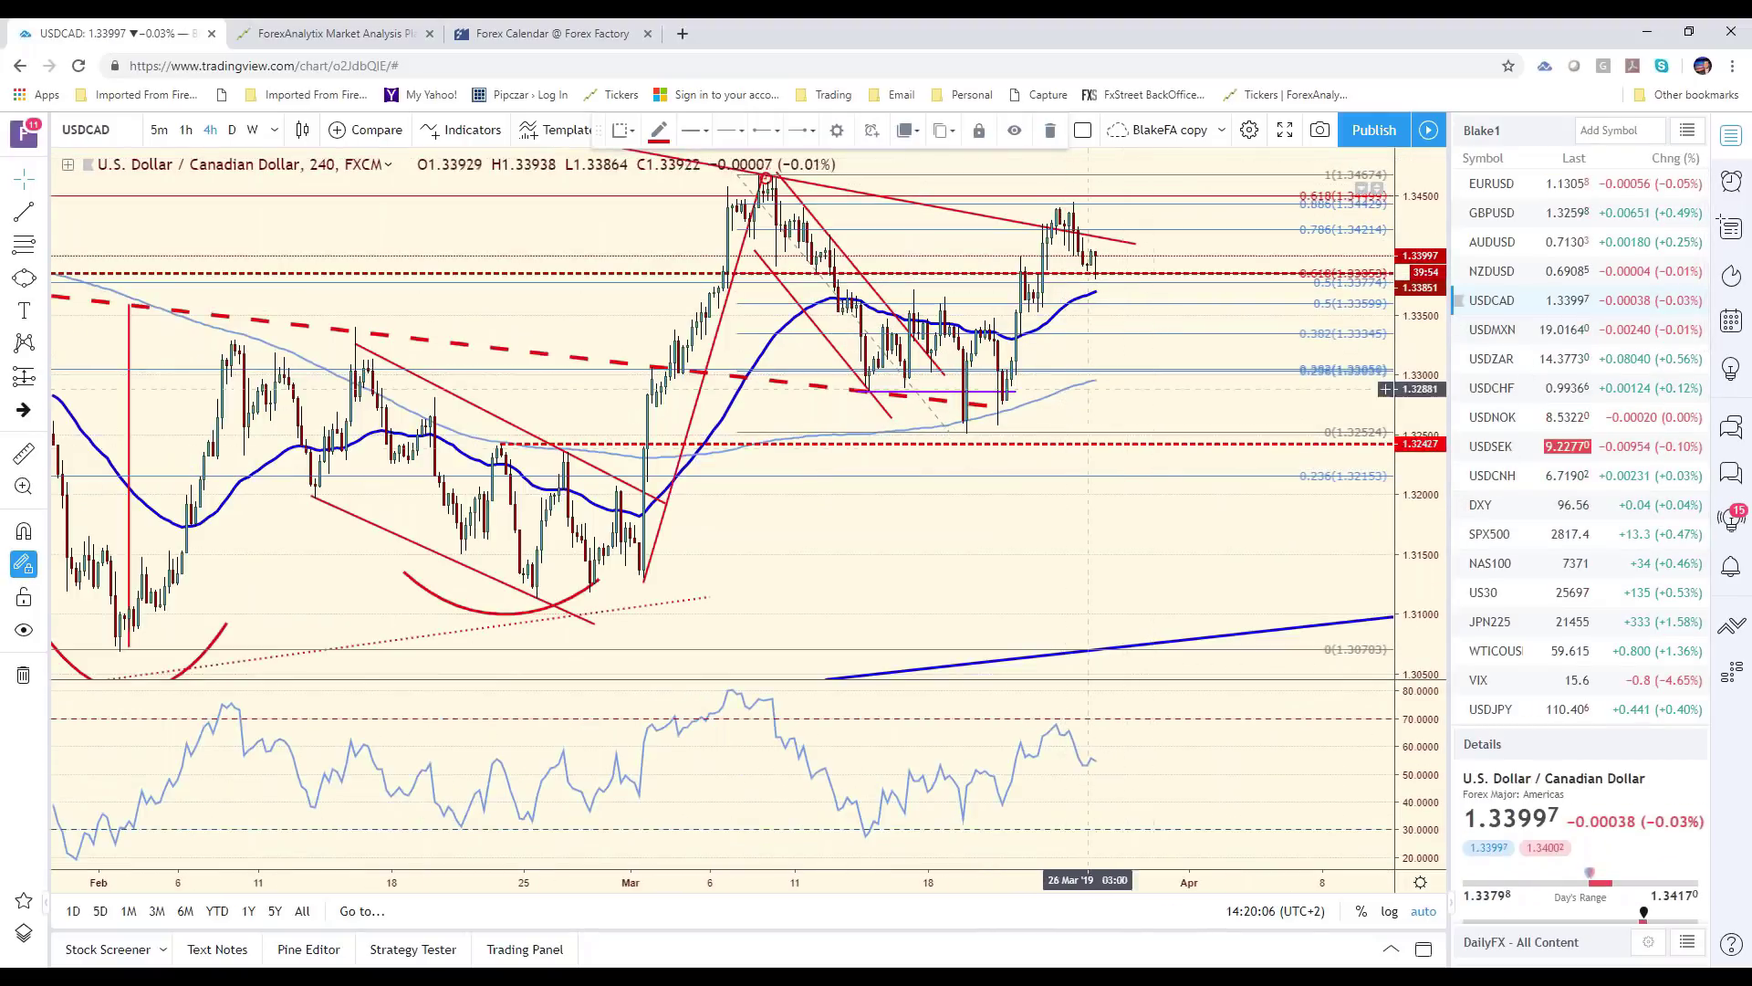
click(1100, 320)
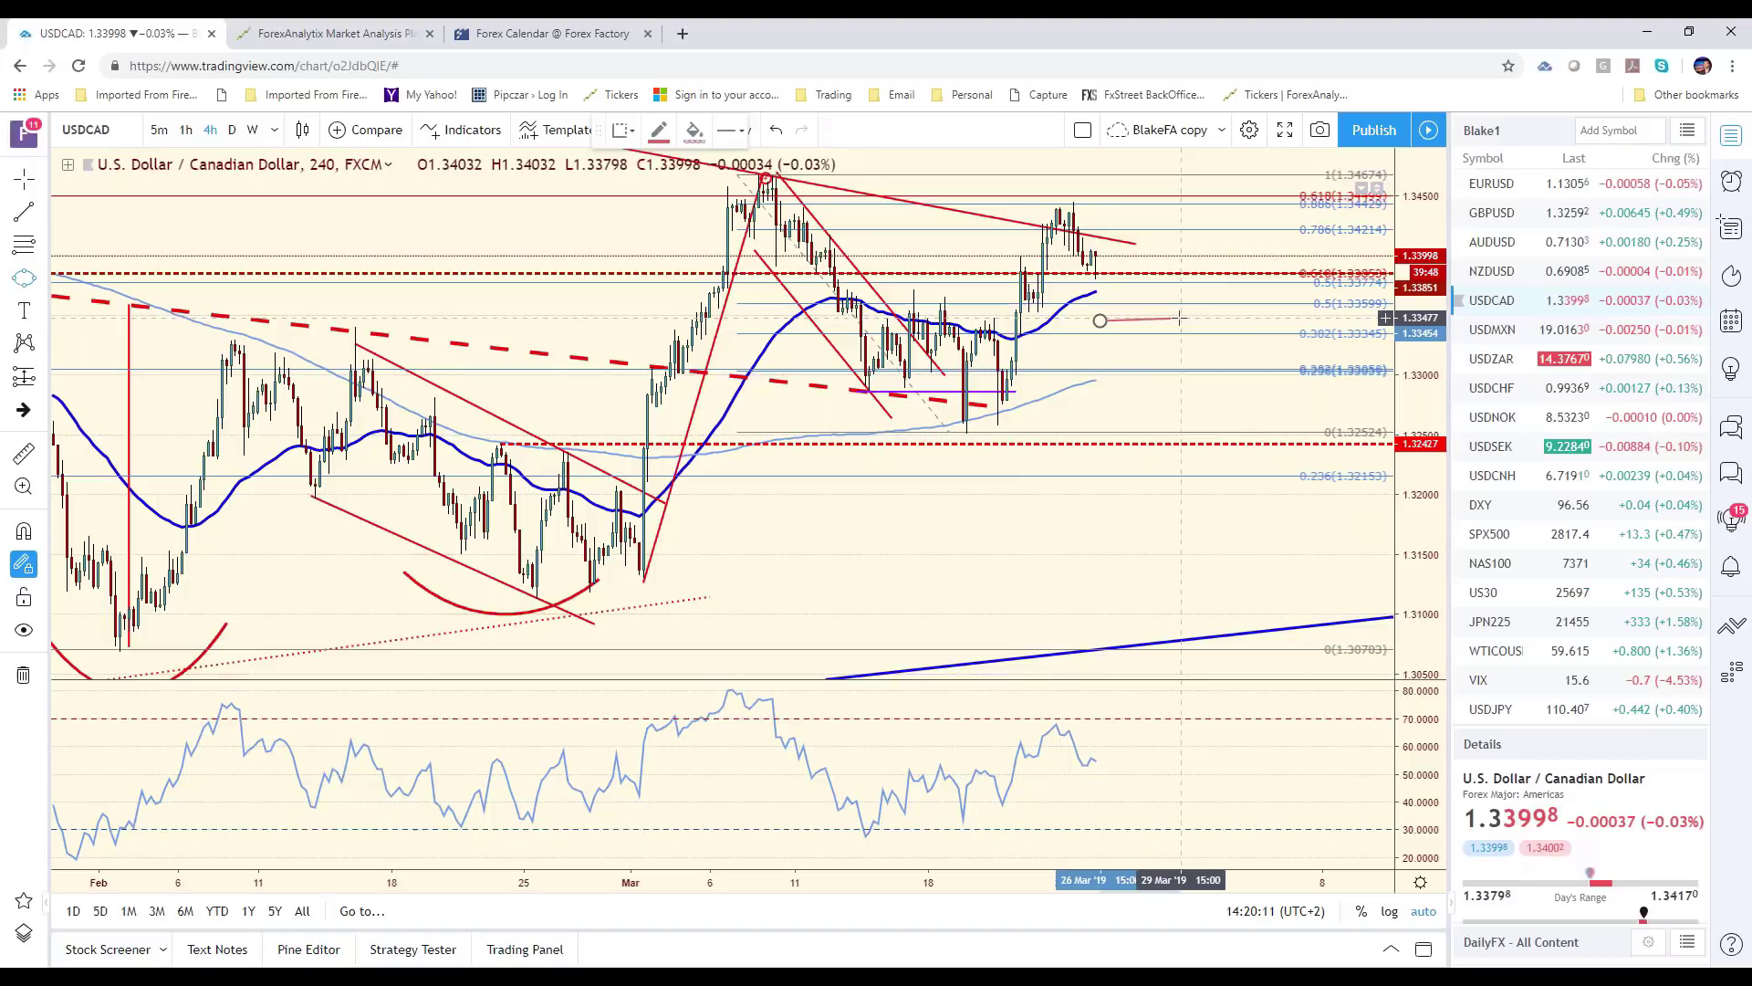
click(1177, 320)
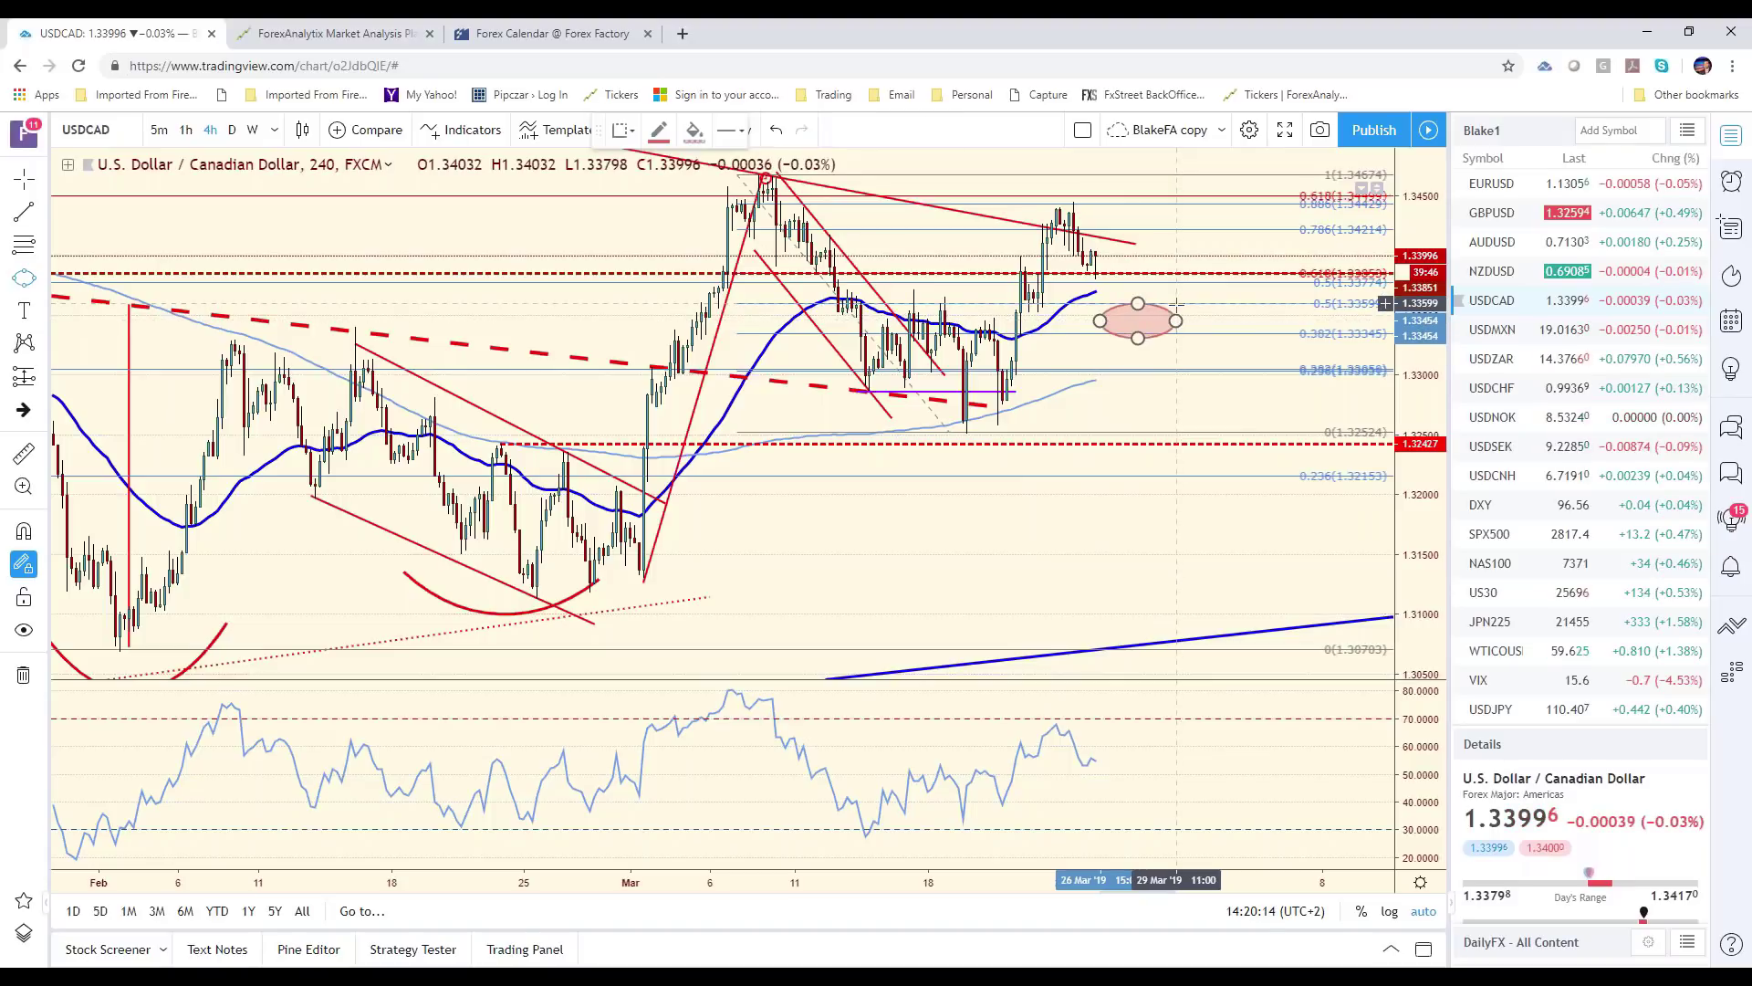
click(1138, 338)
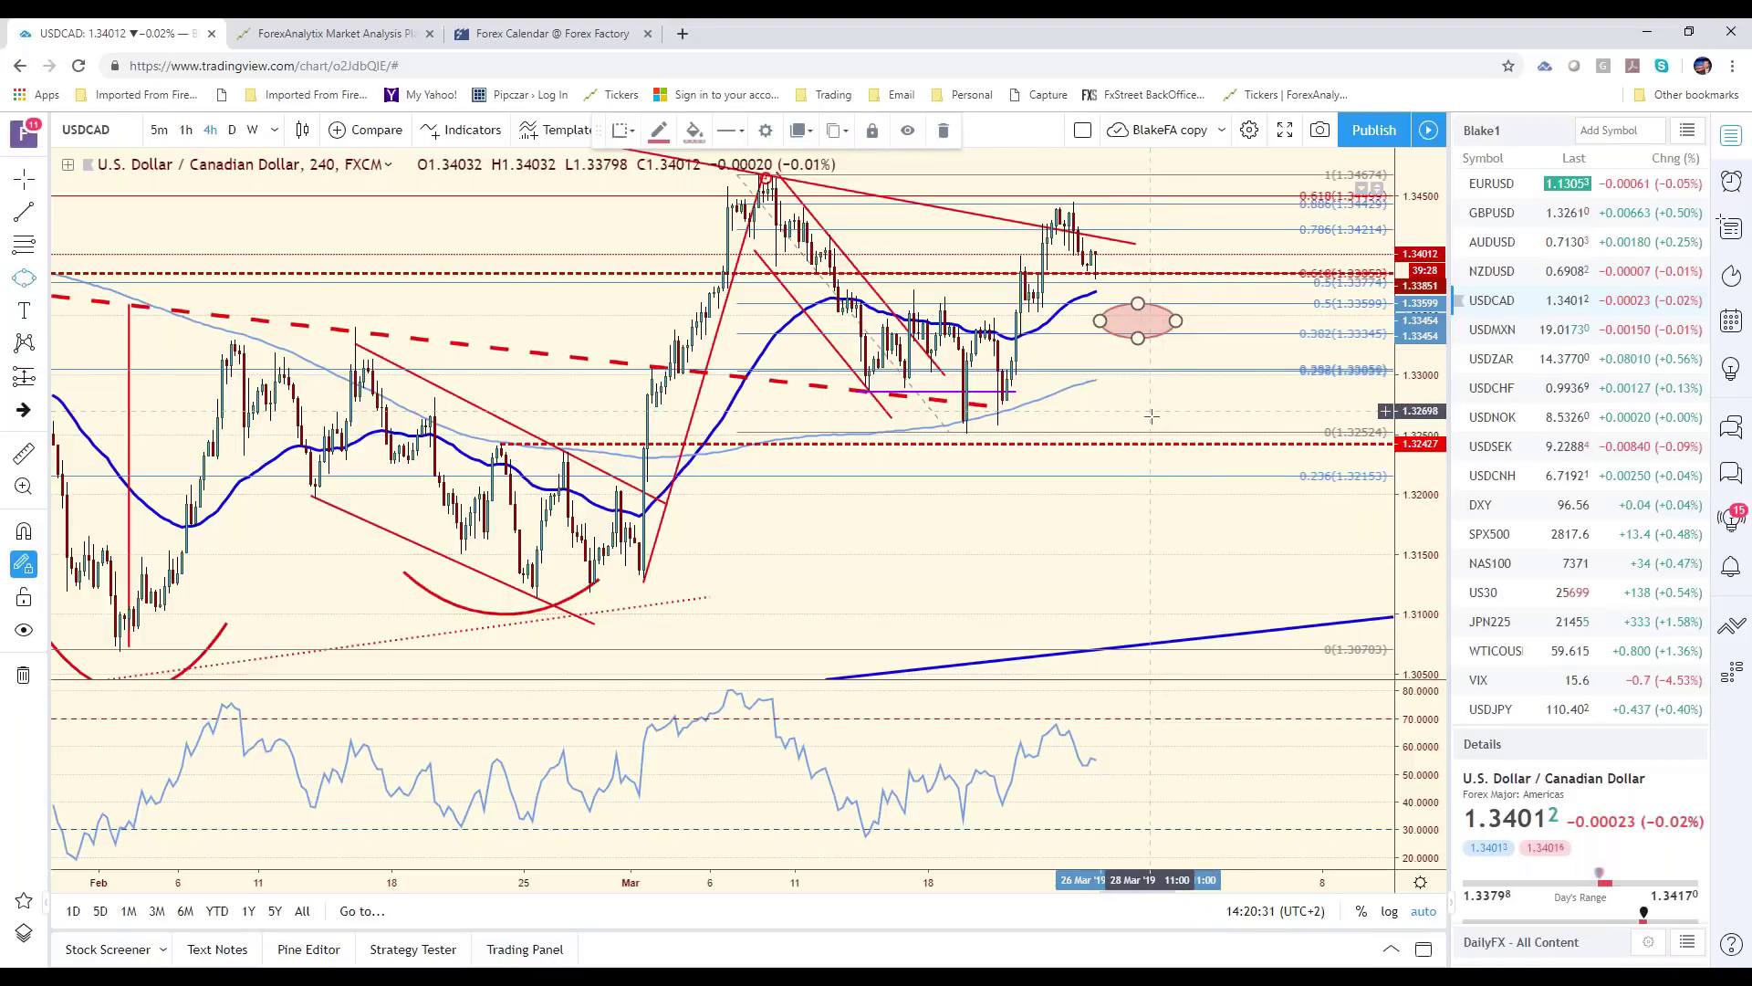
right_click(1175, 320)
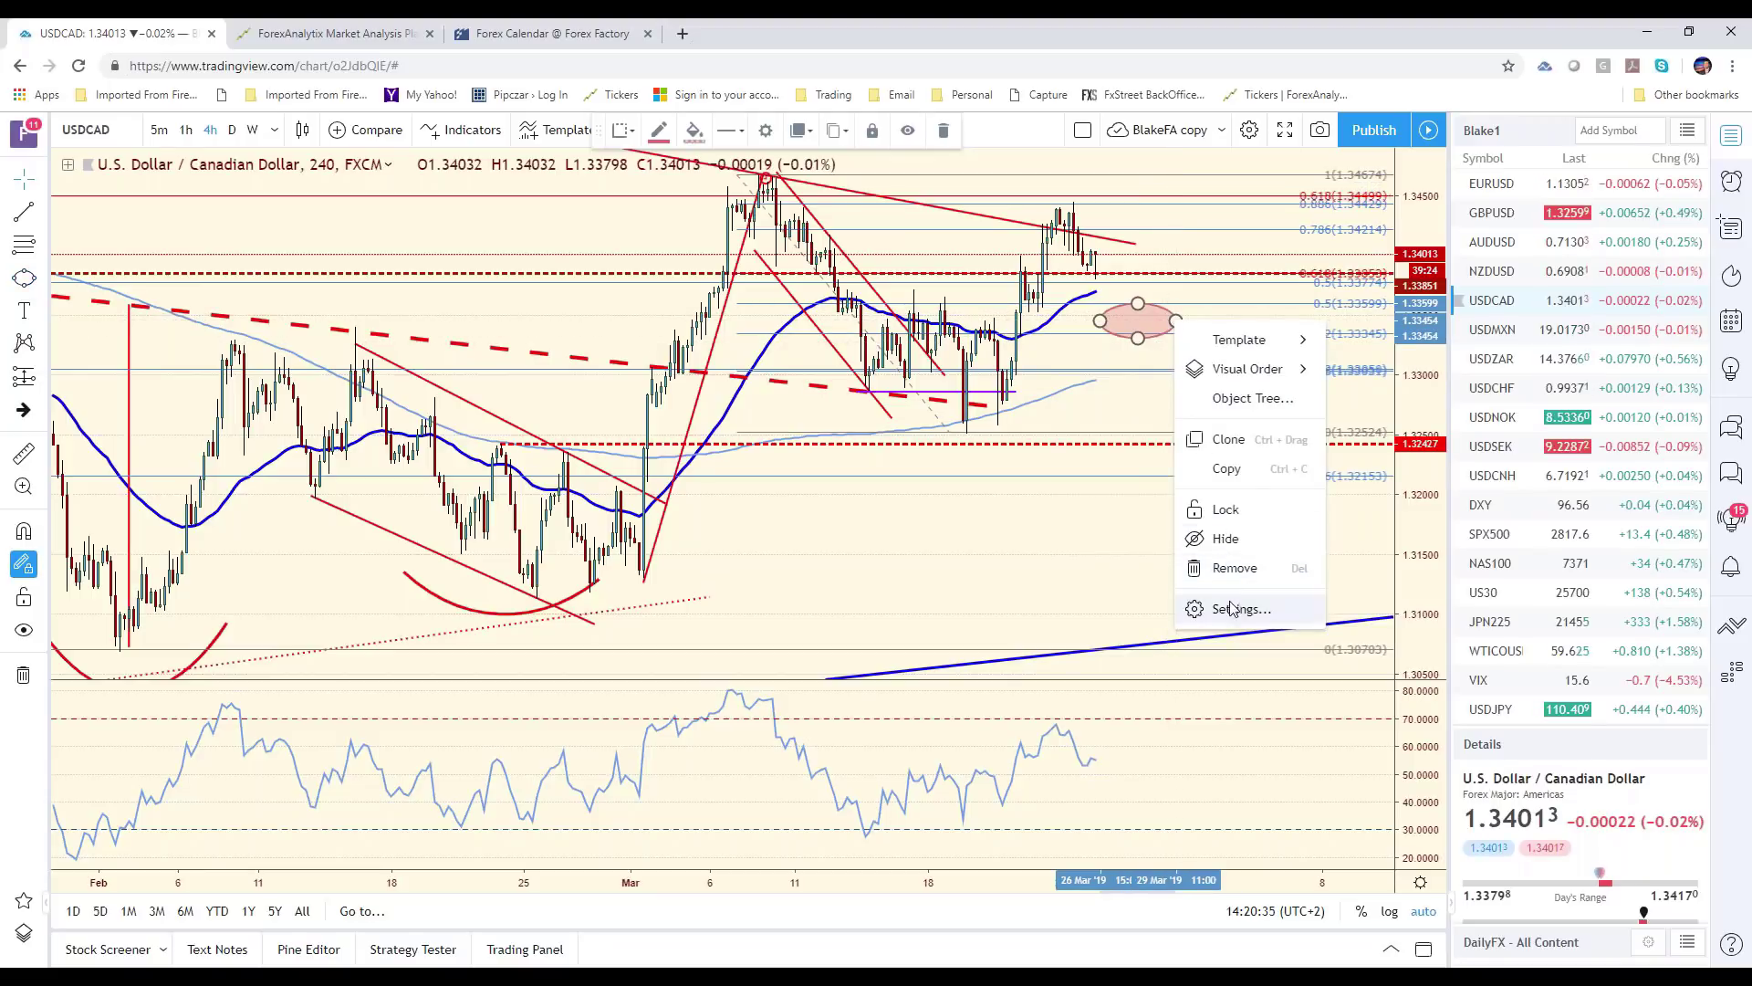
click(1227, 567)
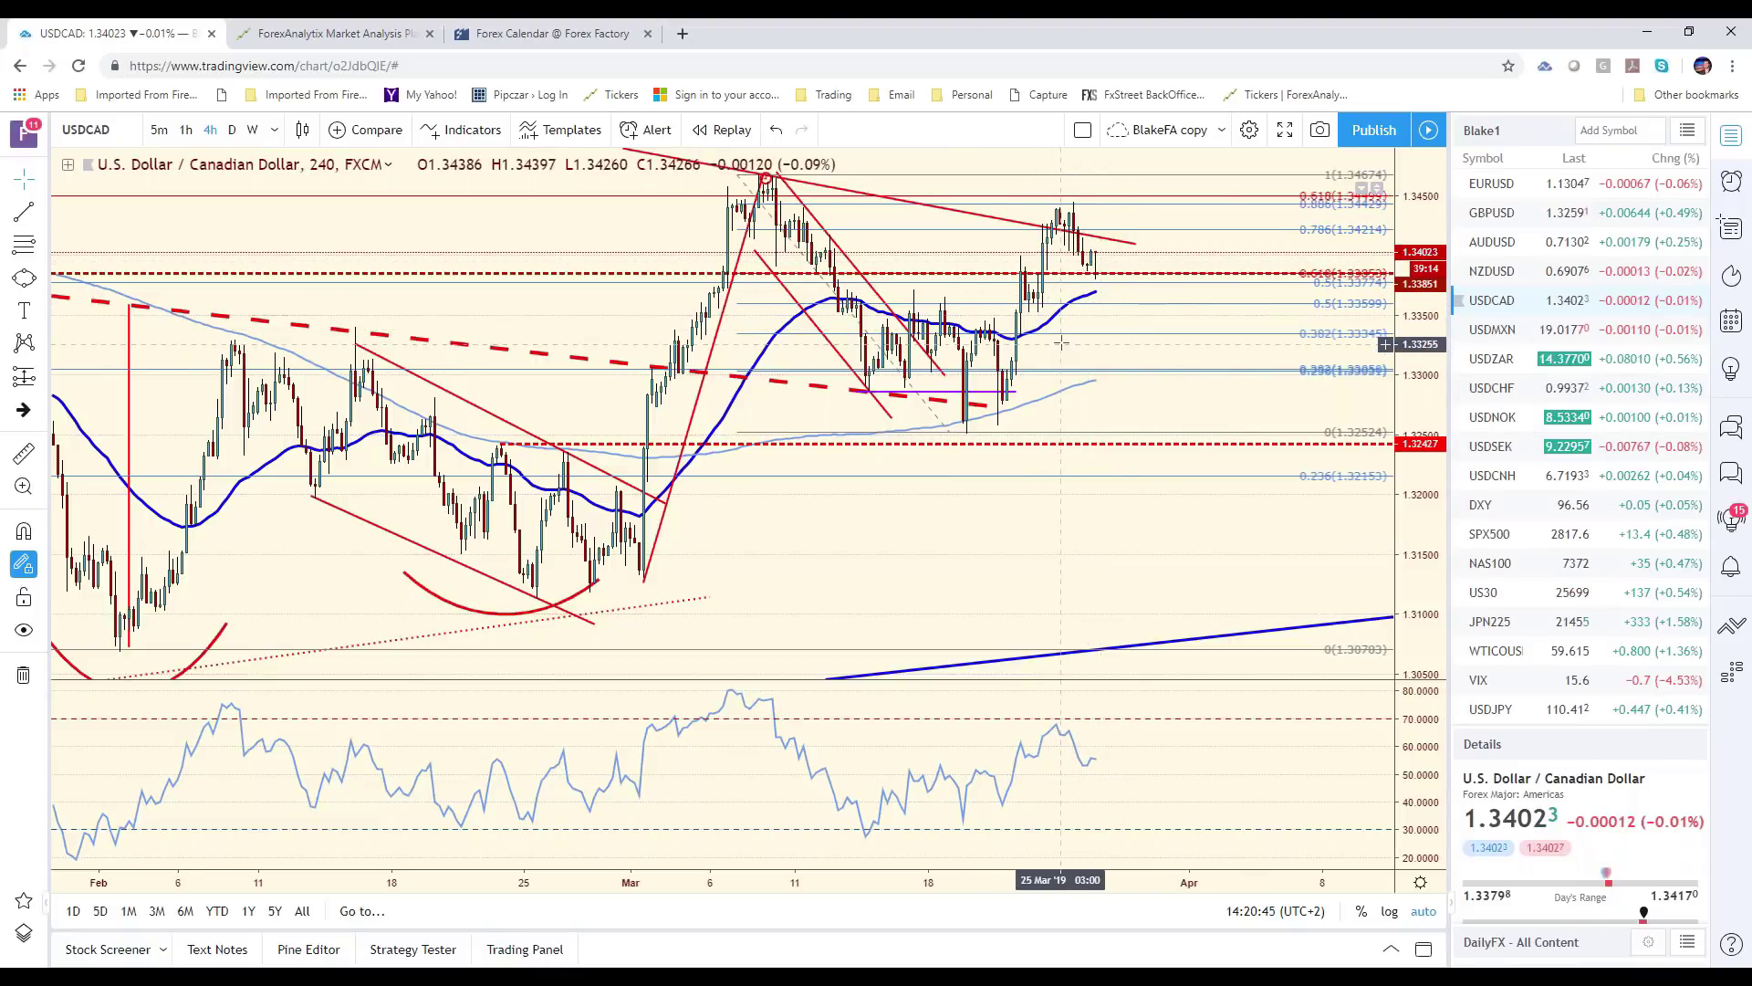
Circle the recent USDCAD highs near 1.345 with an ellipse
click(24, 277)
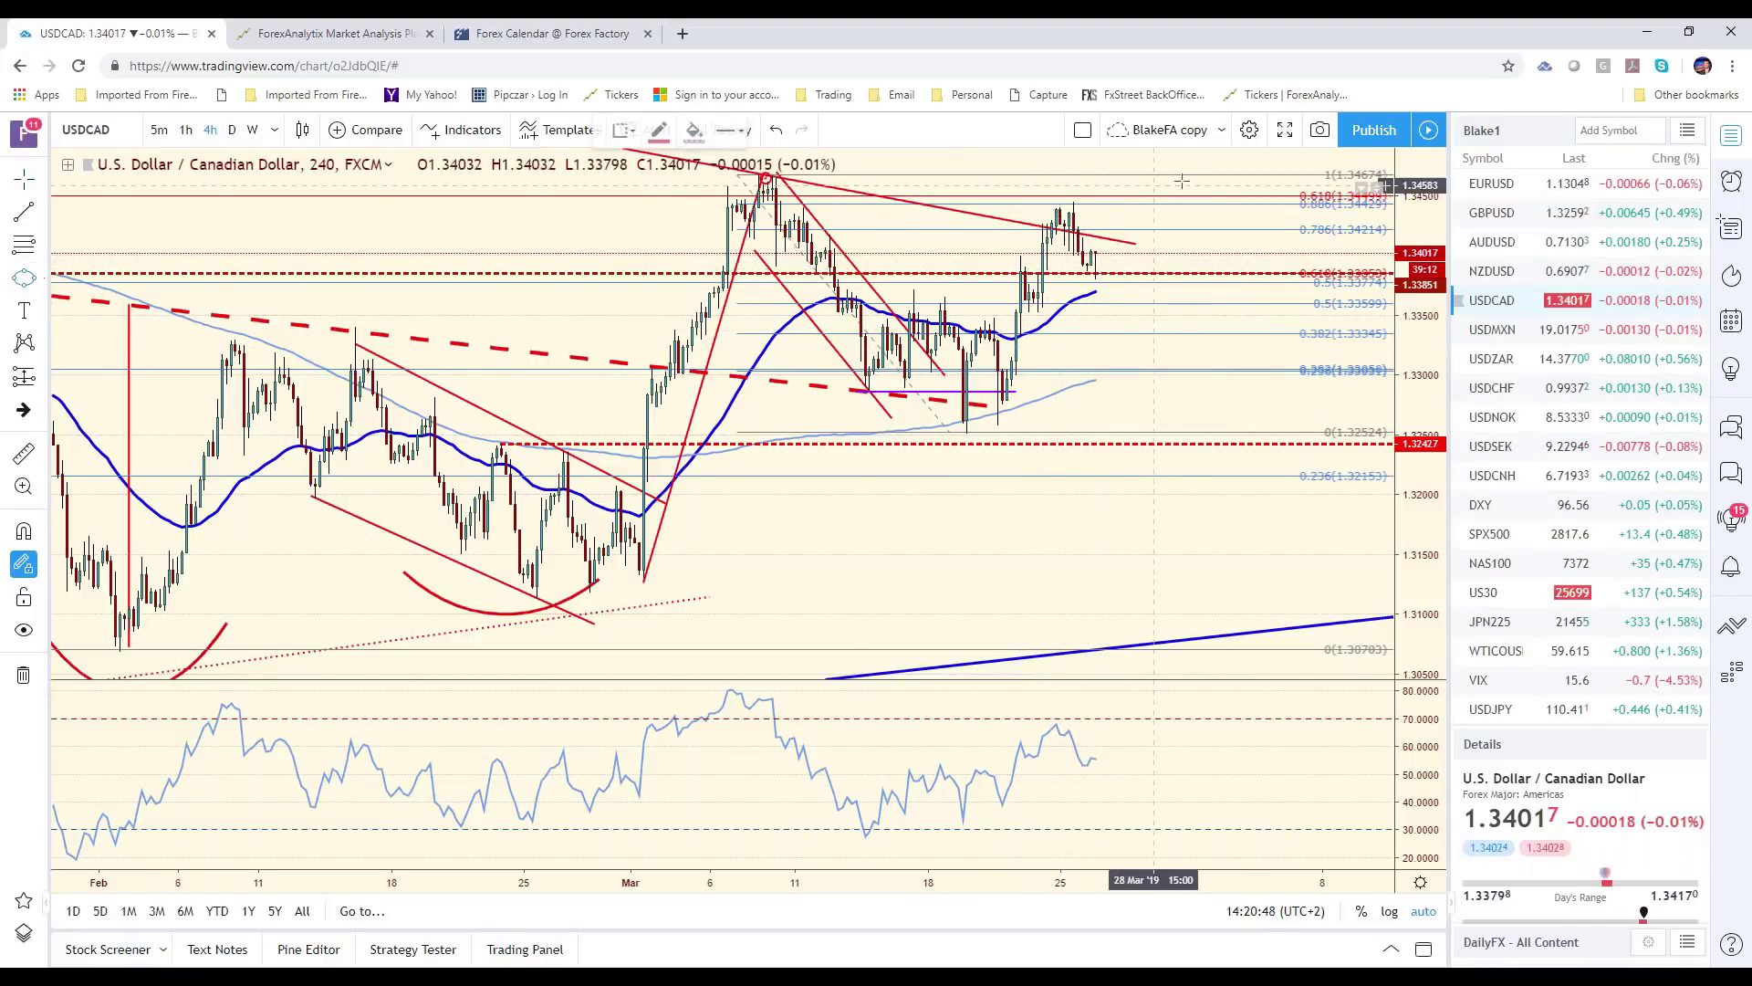
click(1047, 198)
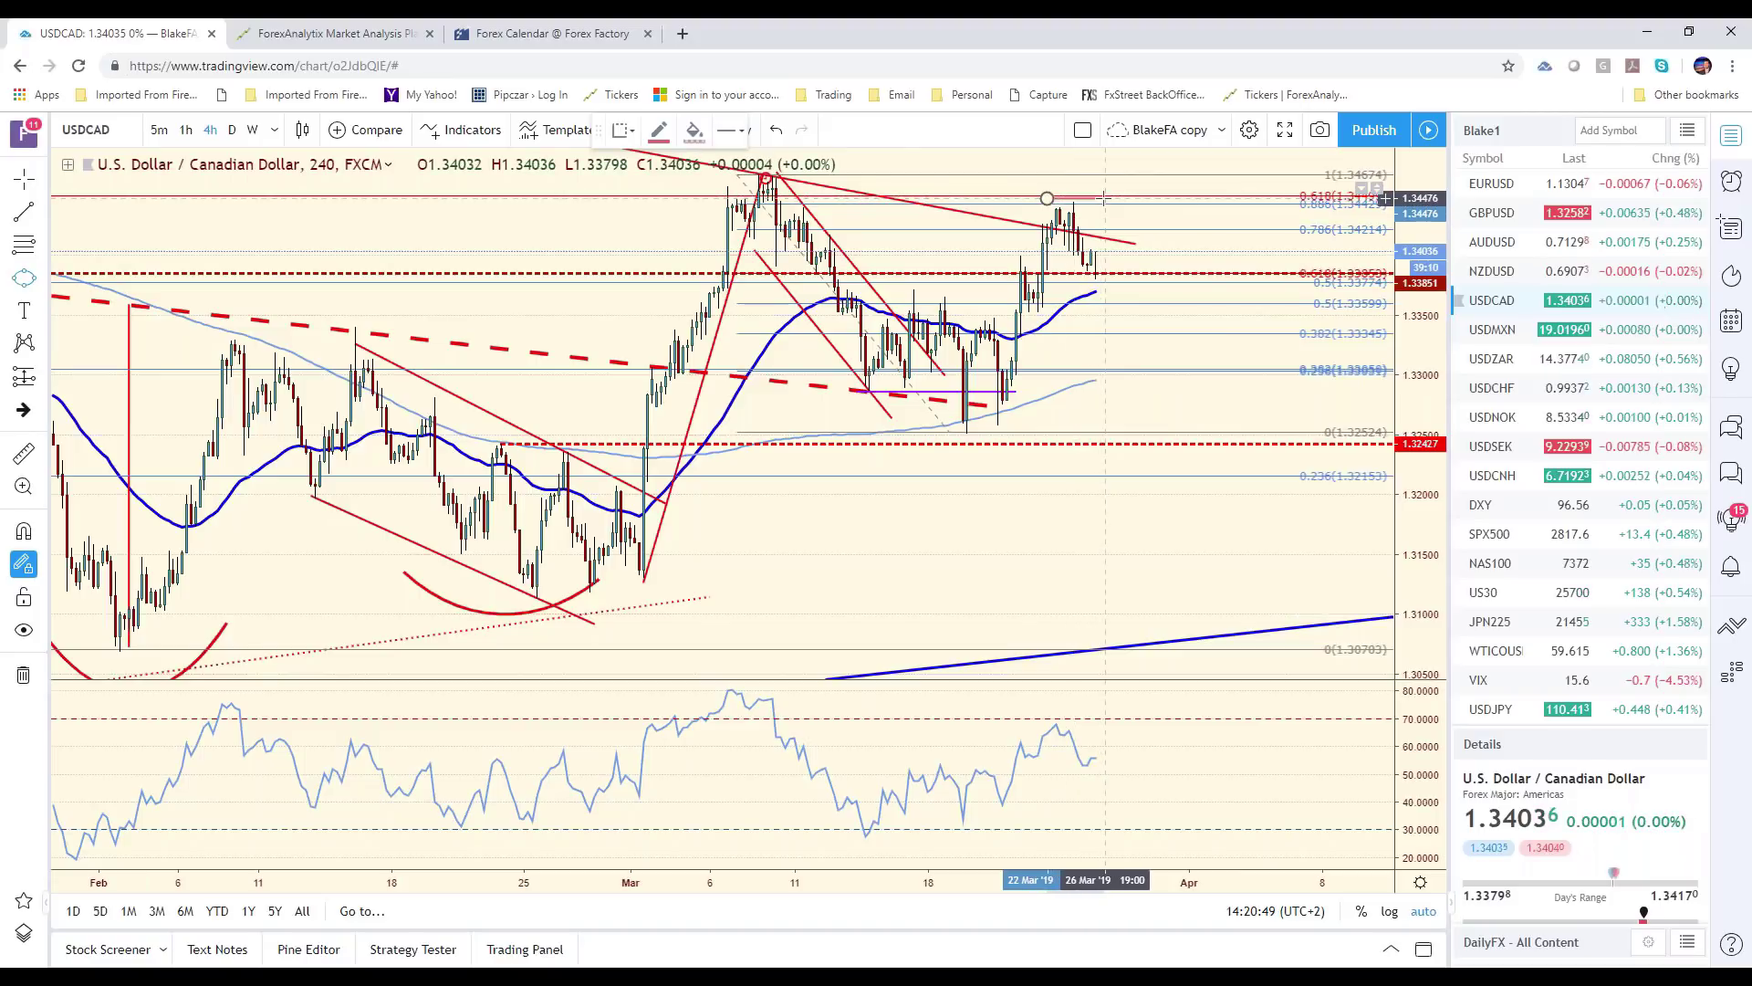
click(1104, 198)
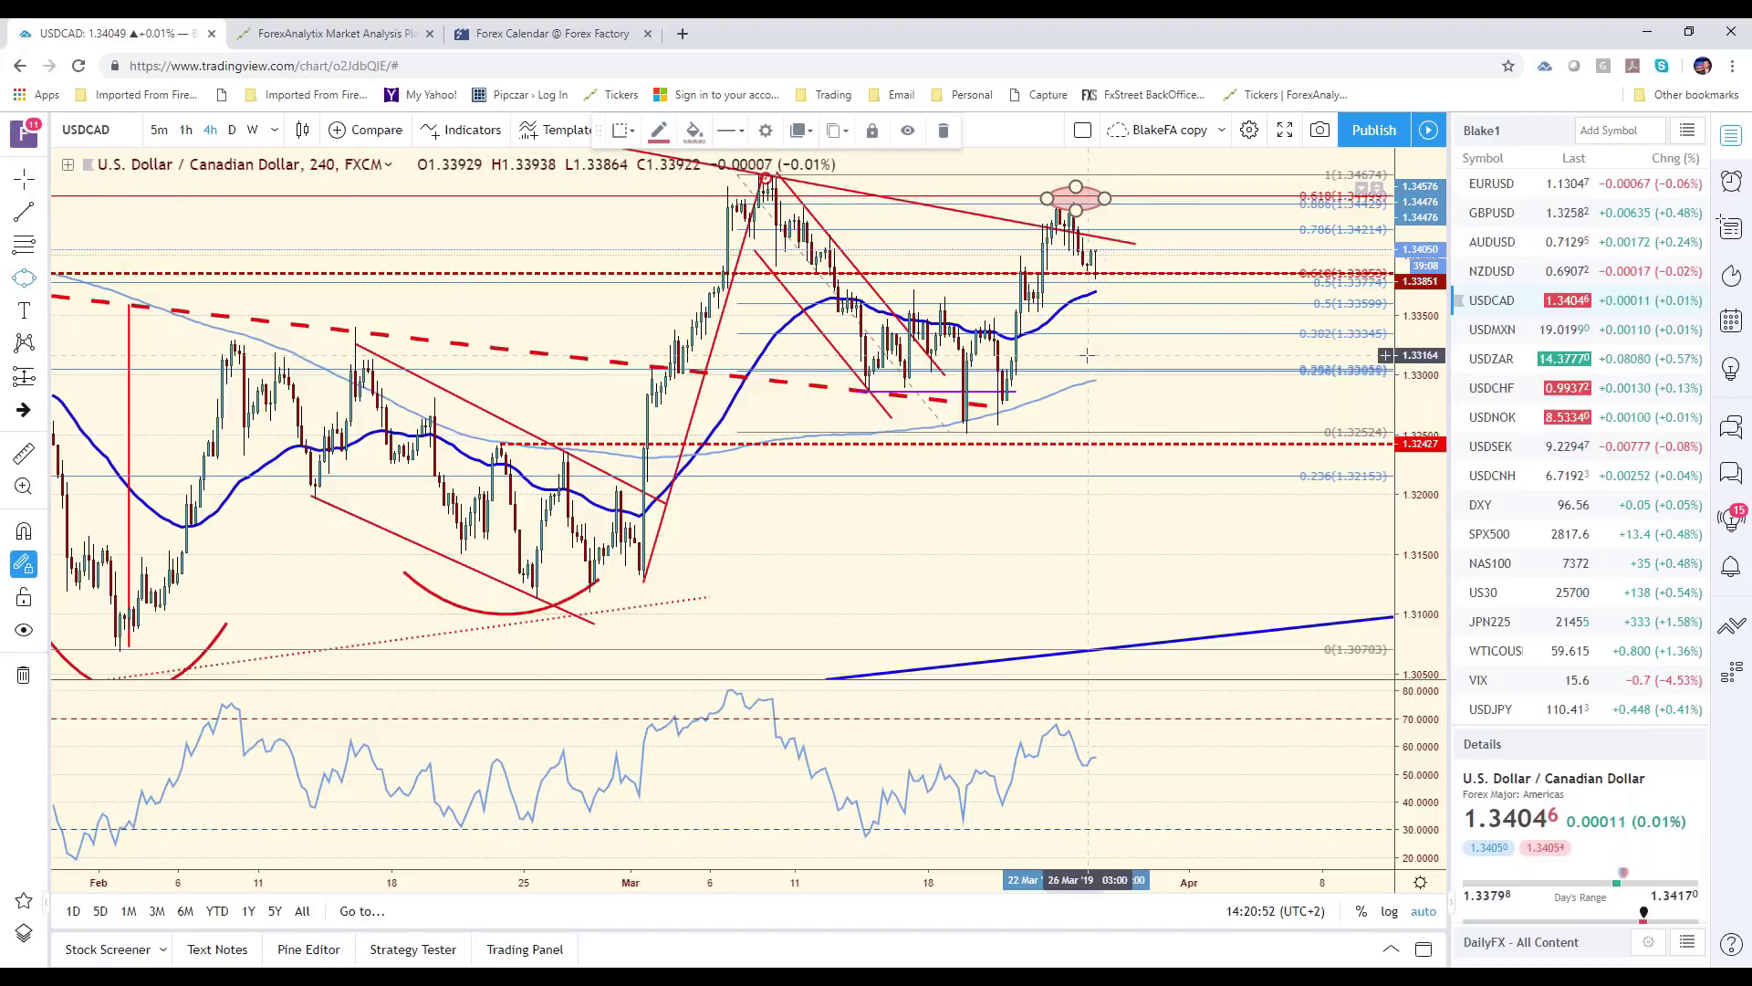
Draw a blue upward arrow toward 1.358 and clone the vertical red line
scroll(1073, 350, down, 2)
scroll(1073, 350, down, 3)
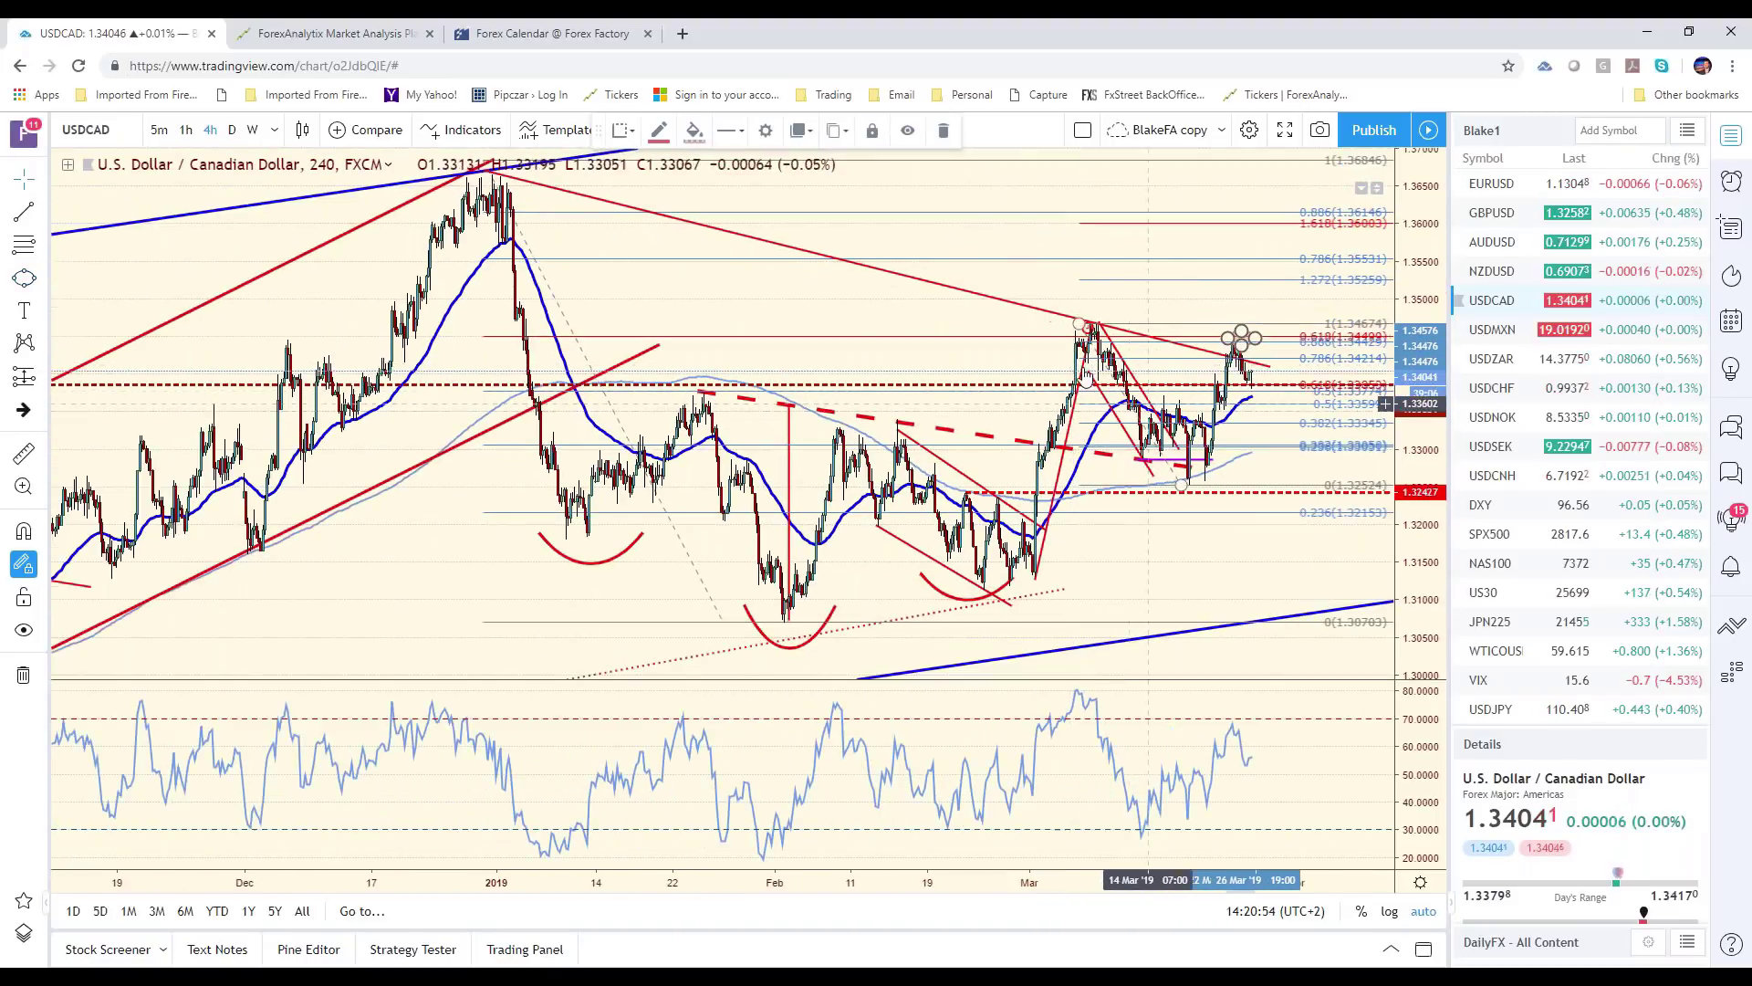
click(43, 216)
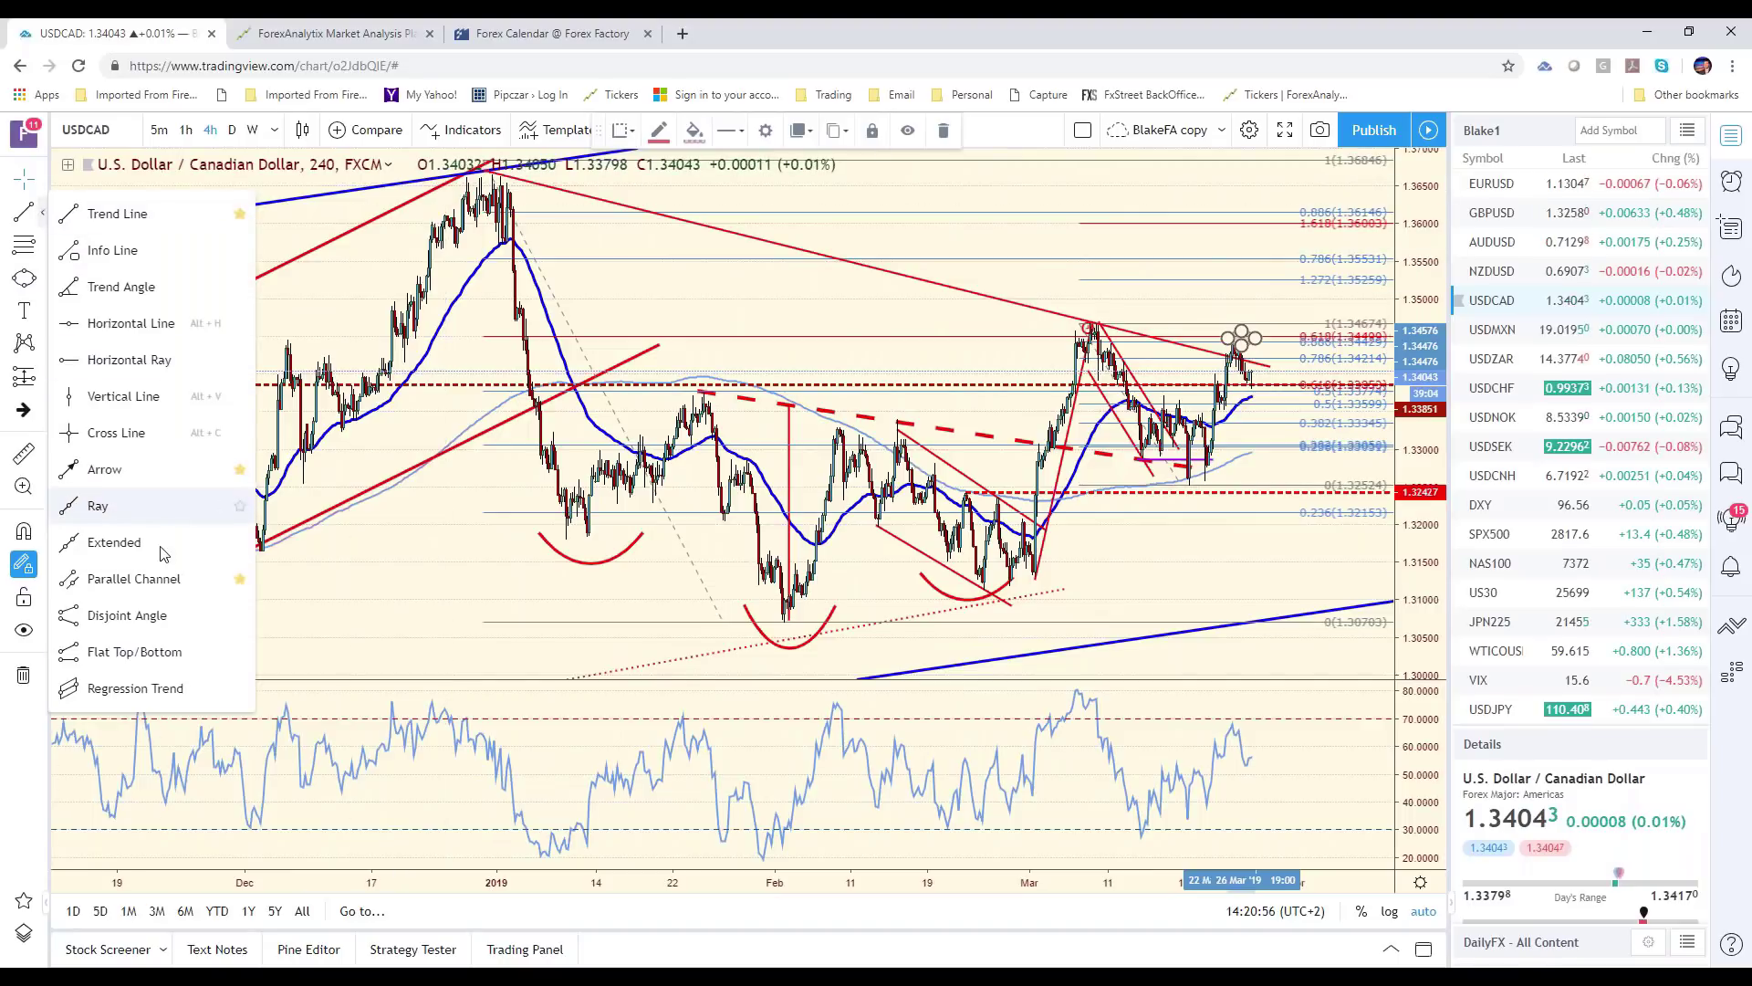
click(128, 461)
click(1268, 331)
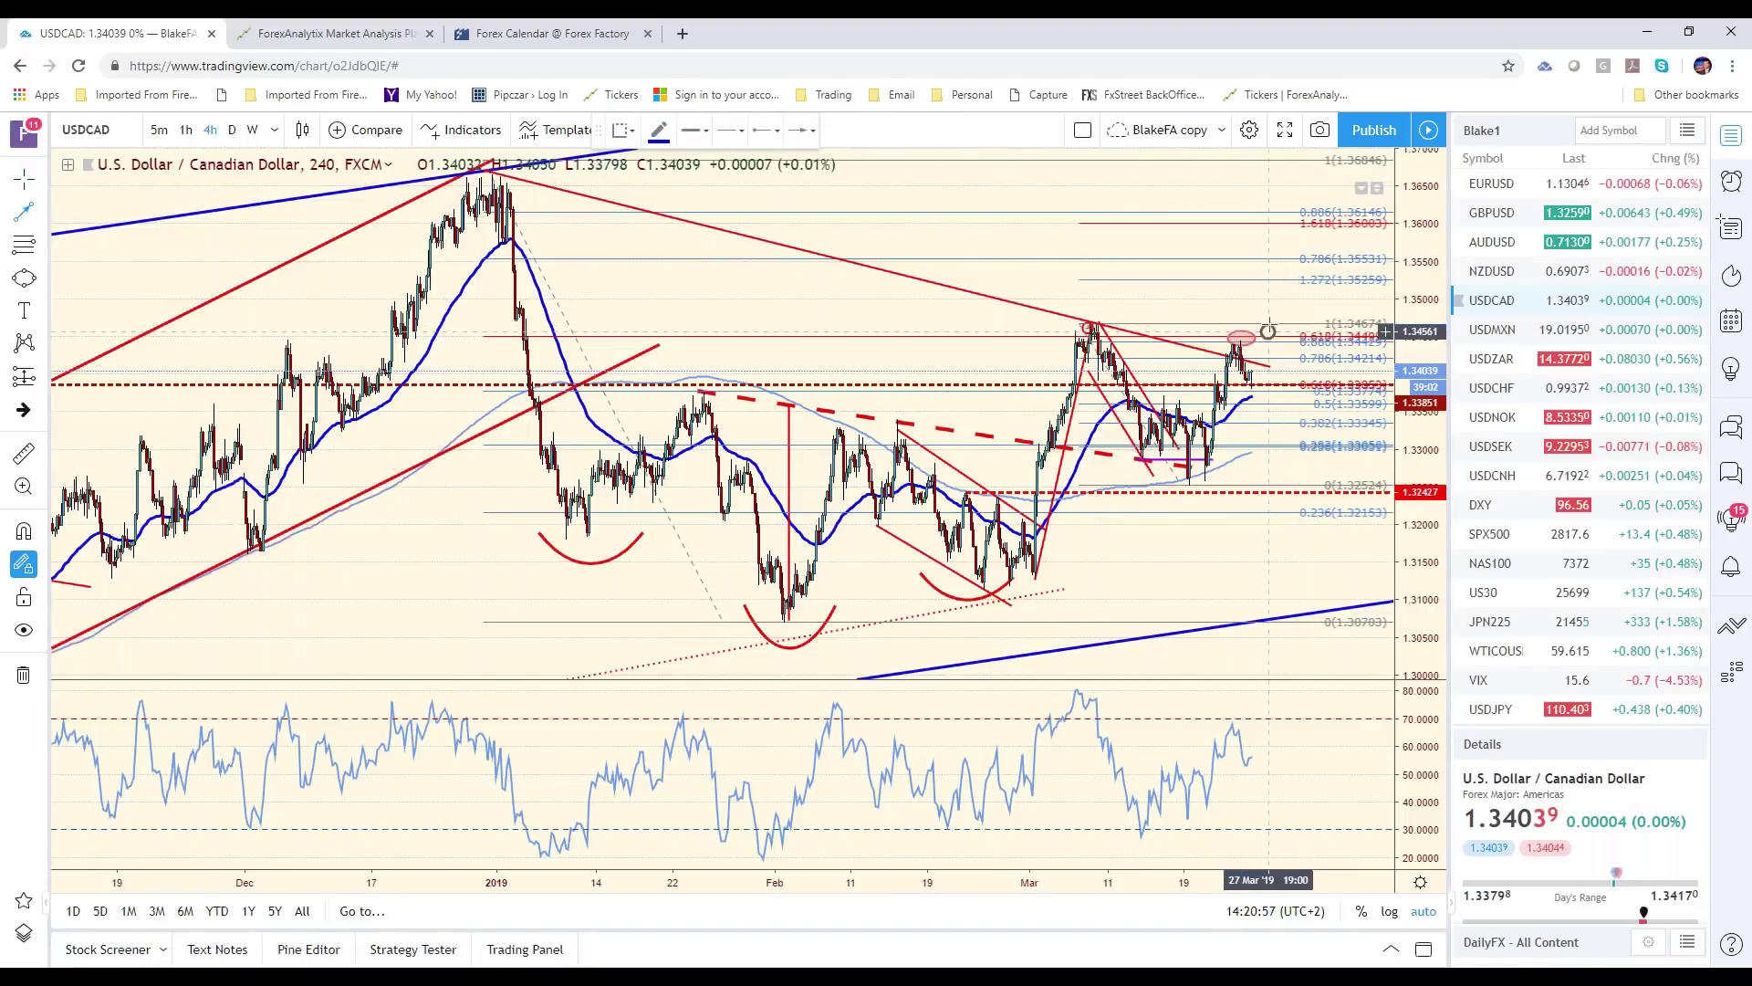
click(1296, 236)
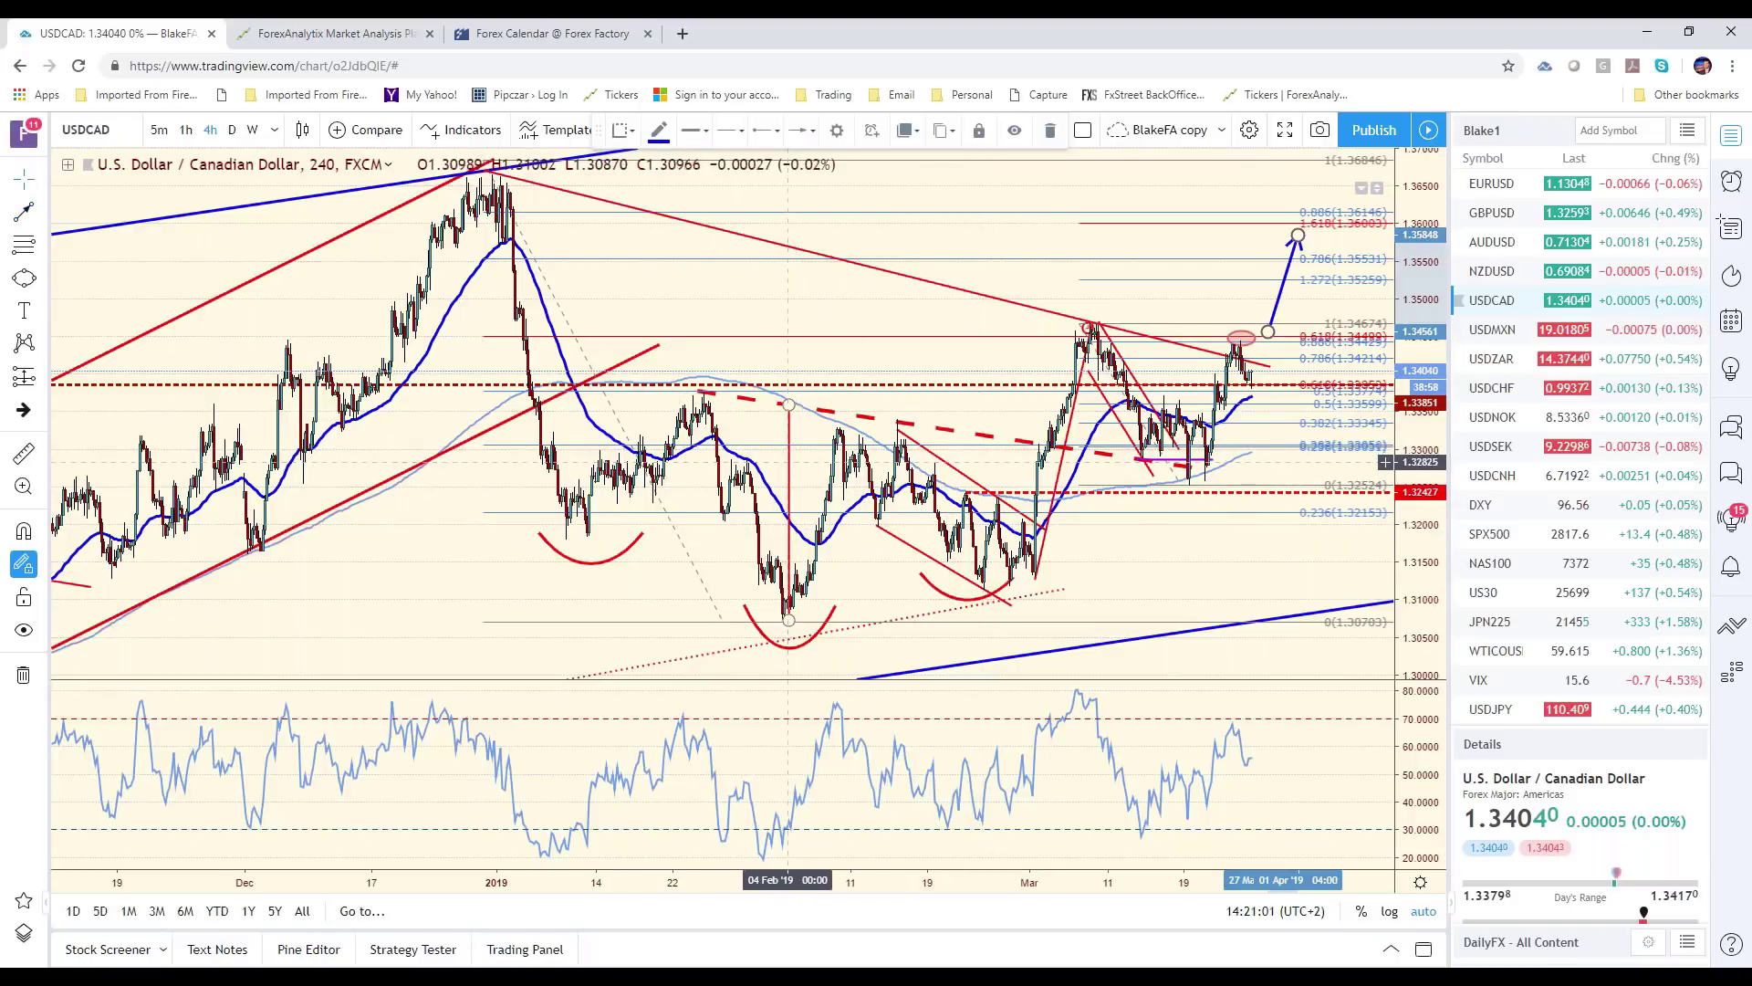
right_click(789, 466)
click(913, 628)
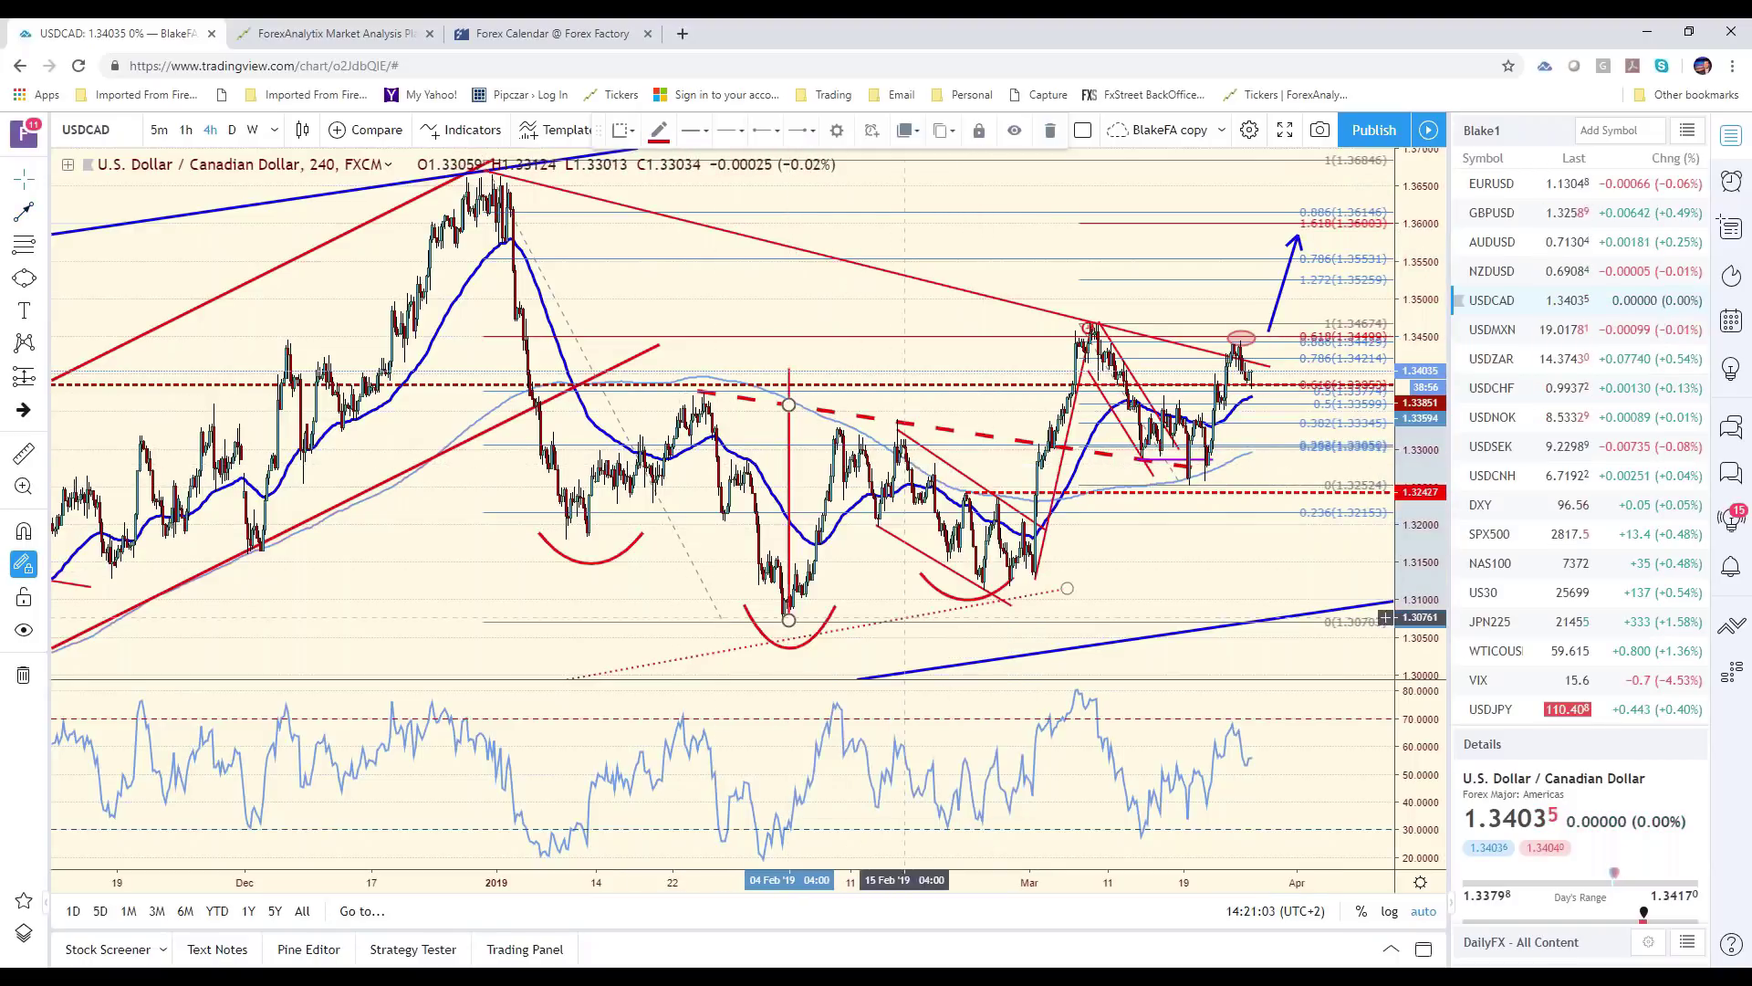
Drag the cloned line to span the early-March breakout from 1.3312 to 1.3598, then undo a brush stroke
mouse_move(790, 368)
mouse_down()
mouse_move(1077, 329)
mouse_move(1136, 239)
mouse_move(1045, 228)
mouse_up()
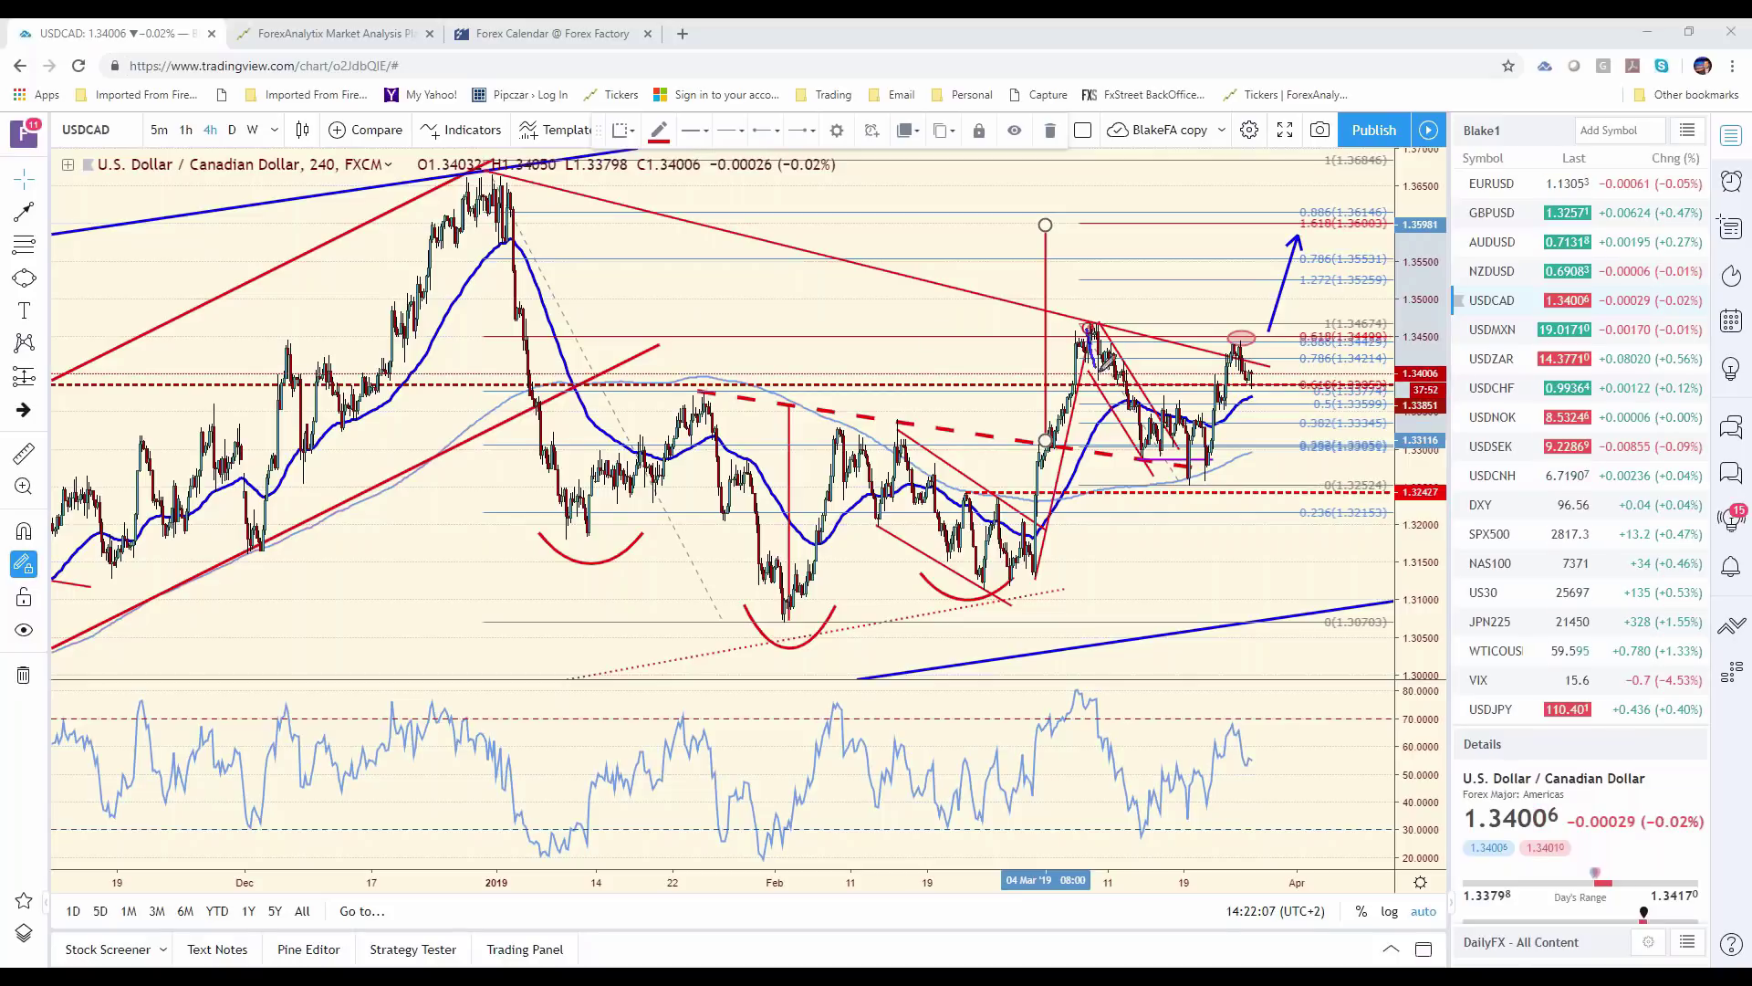
mouse_move(1276, 350)
mouse_down()
mouse_move(1304, 383)
mouse_move(1320, 345)
mouse_up()
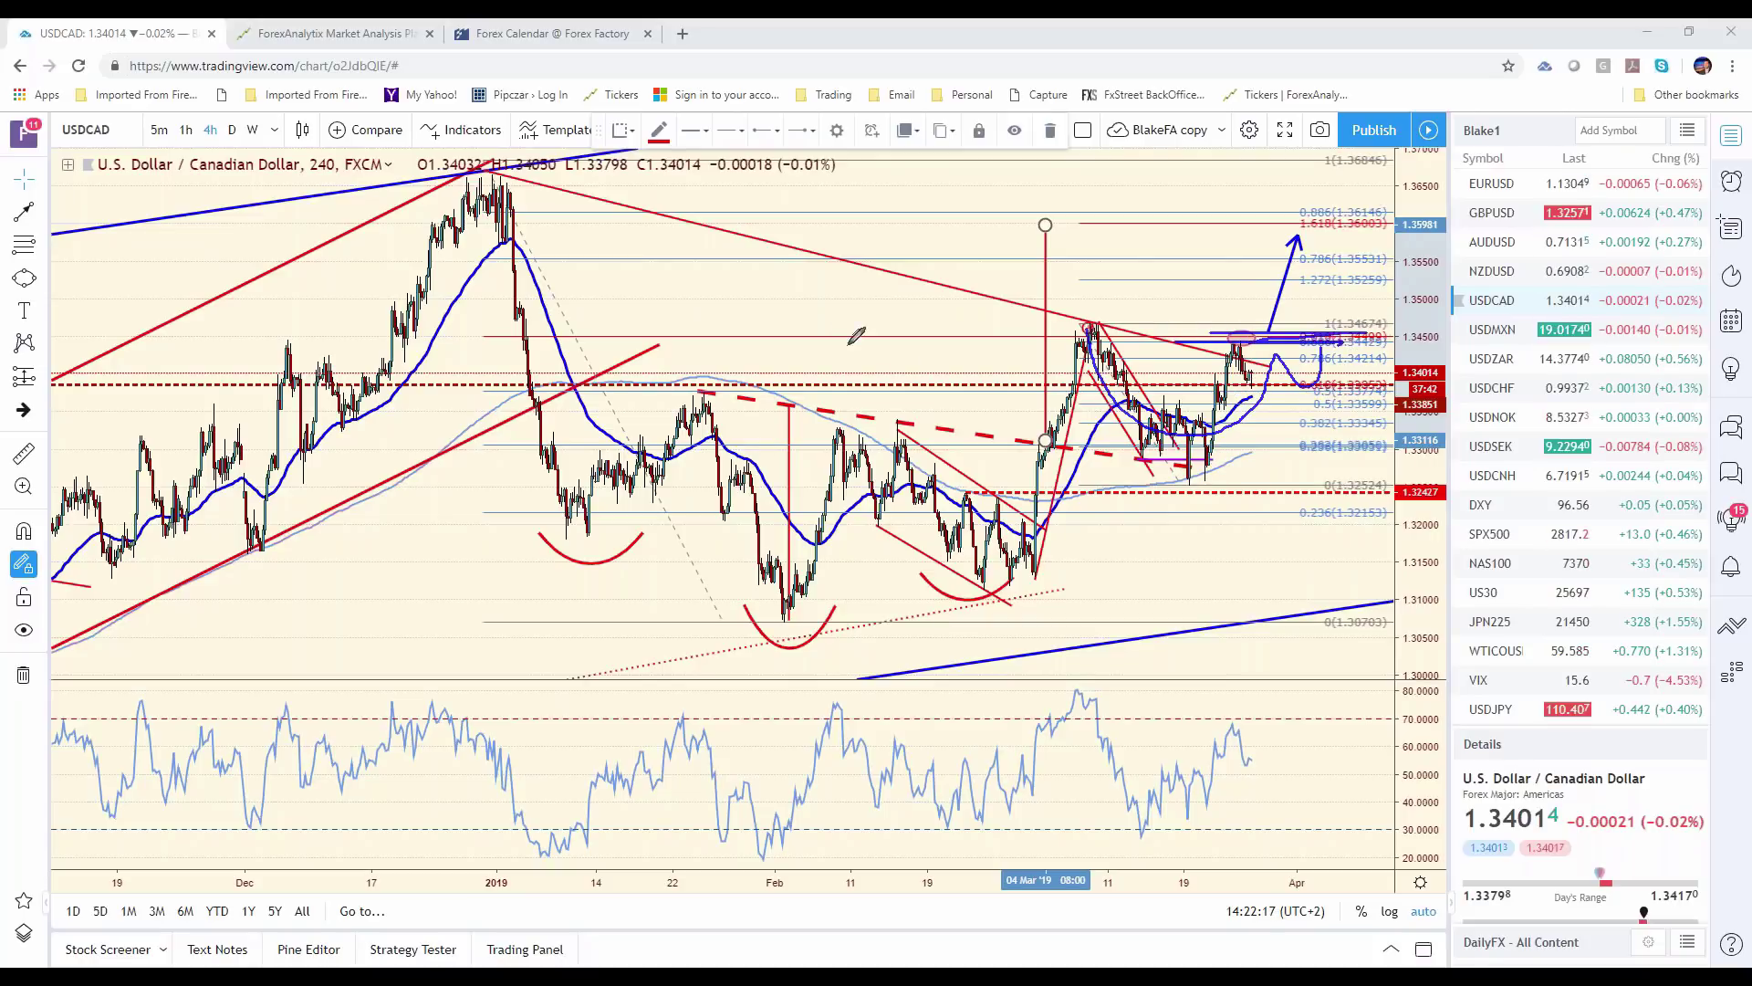
key(ctrl+z)
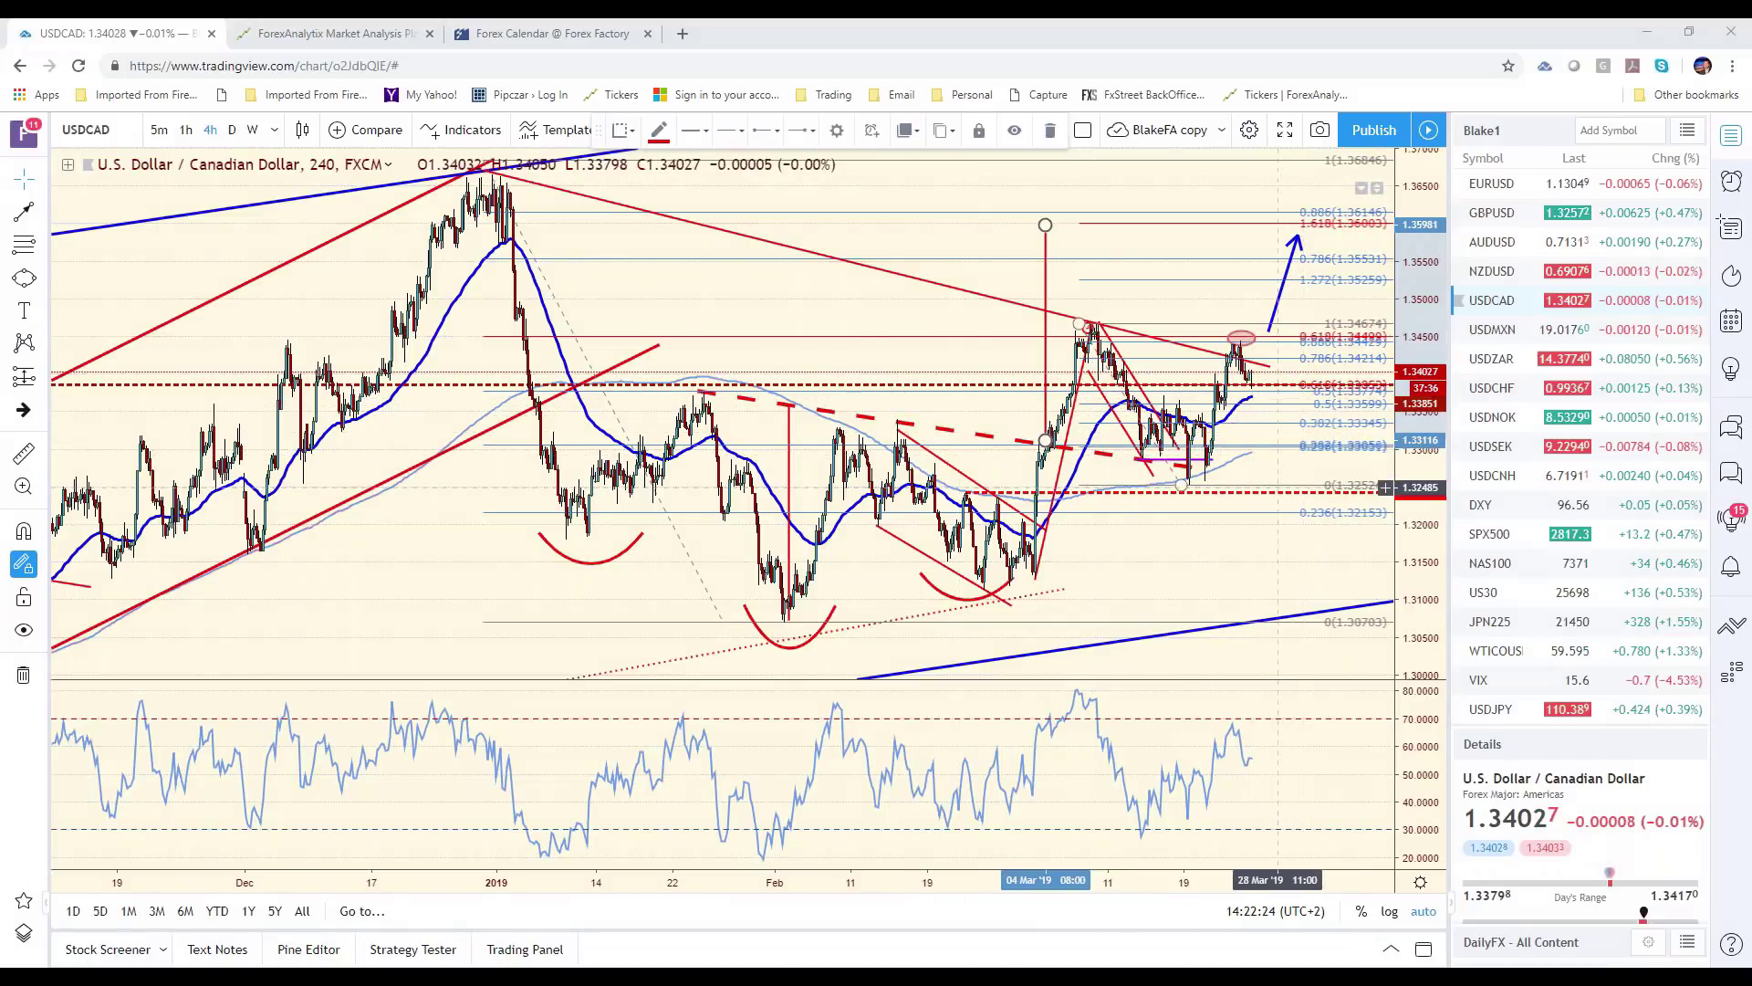
Switch the chart to USDMXN and show it on daily candles
click(1548, 339)
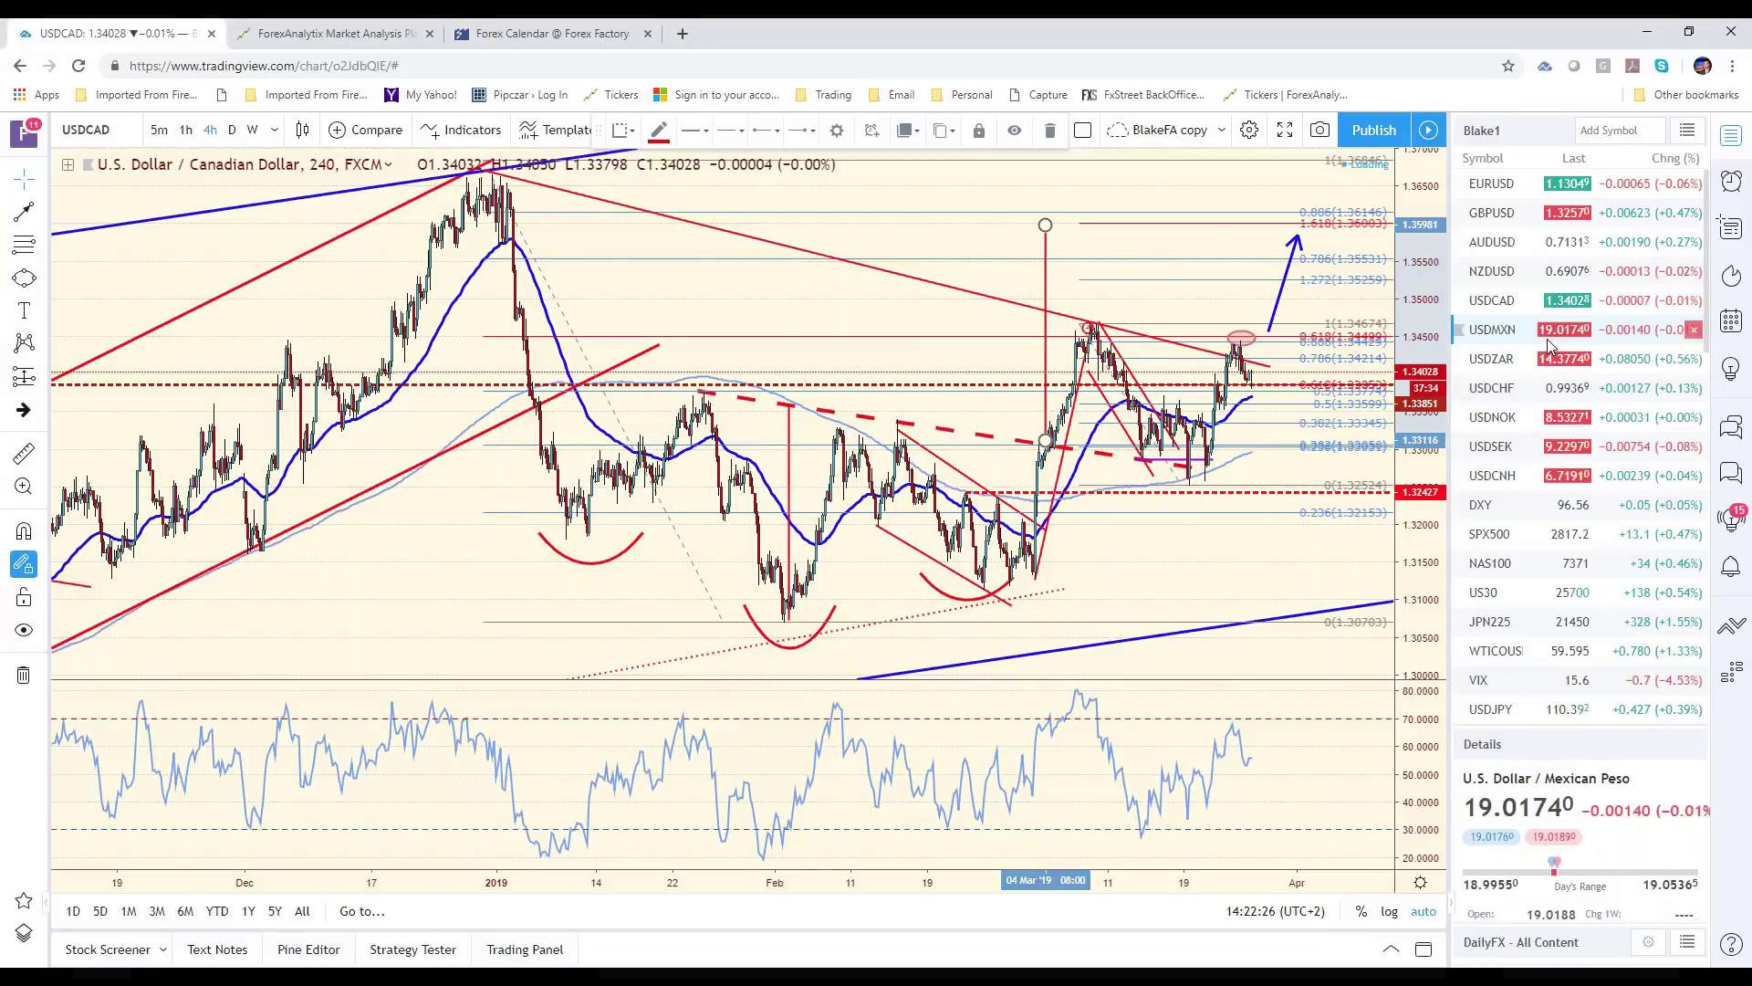
scroll(979, 523, up, 3)
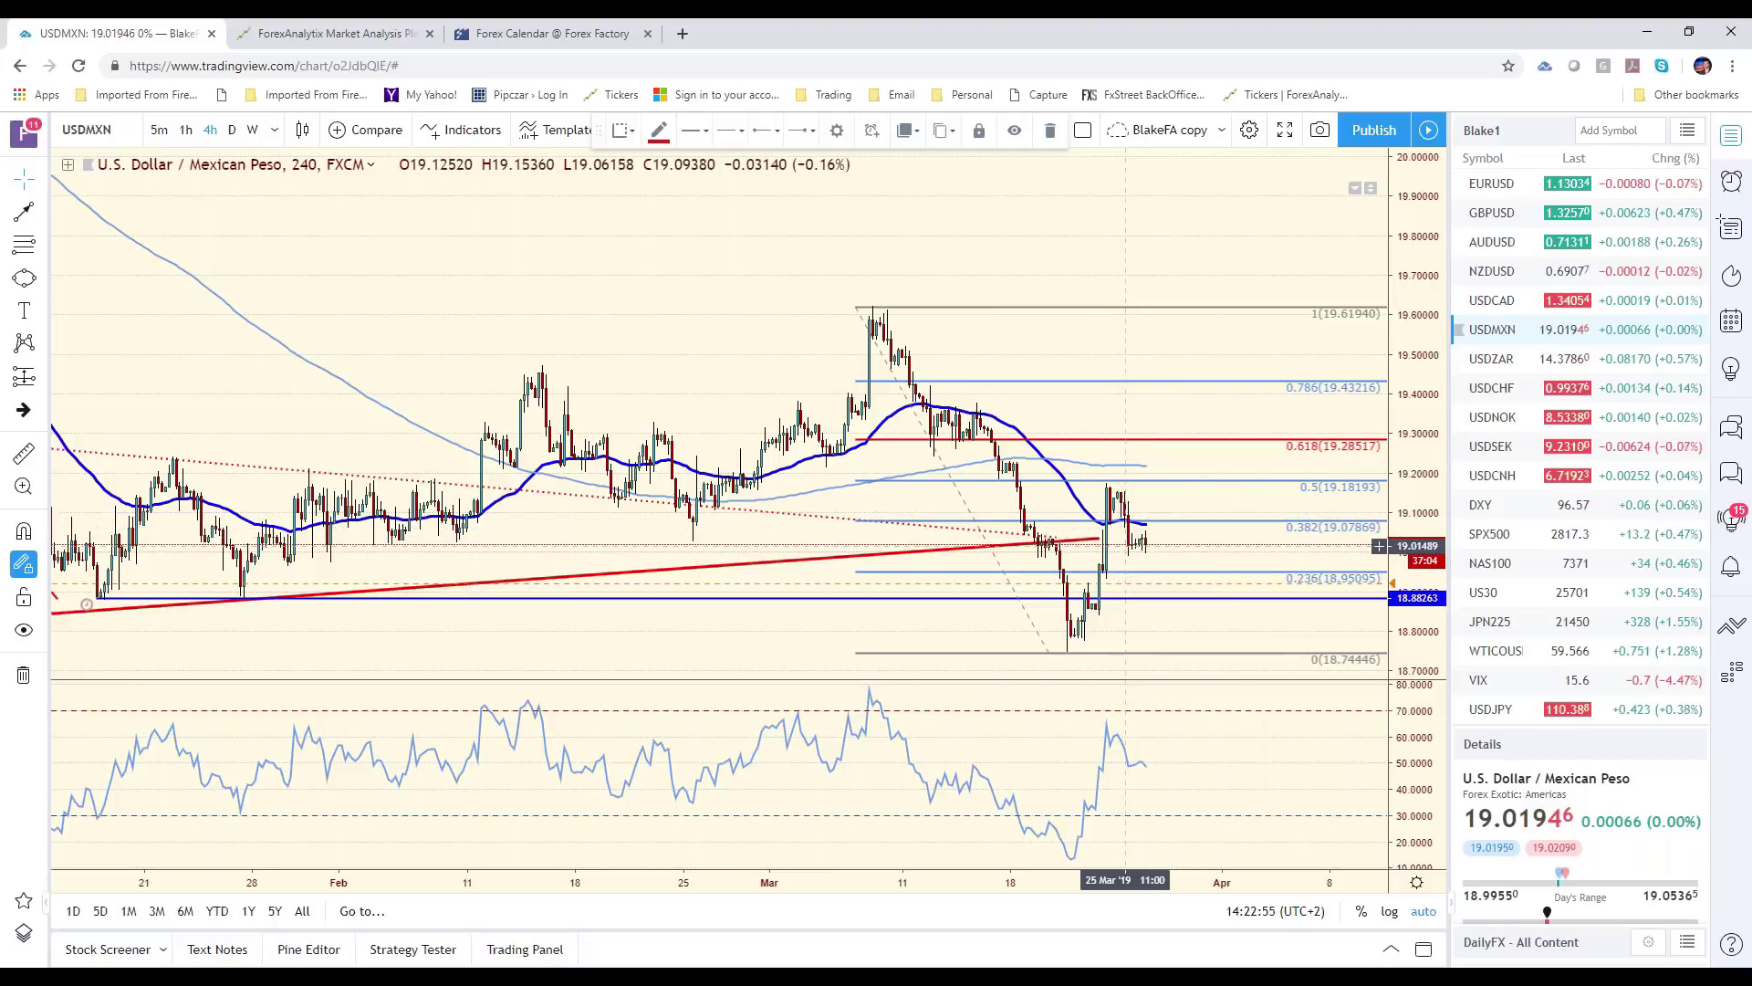
click(231, 130)
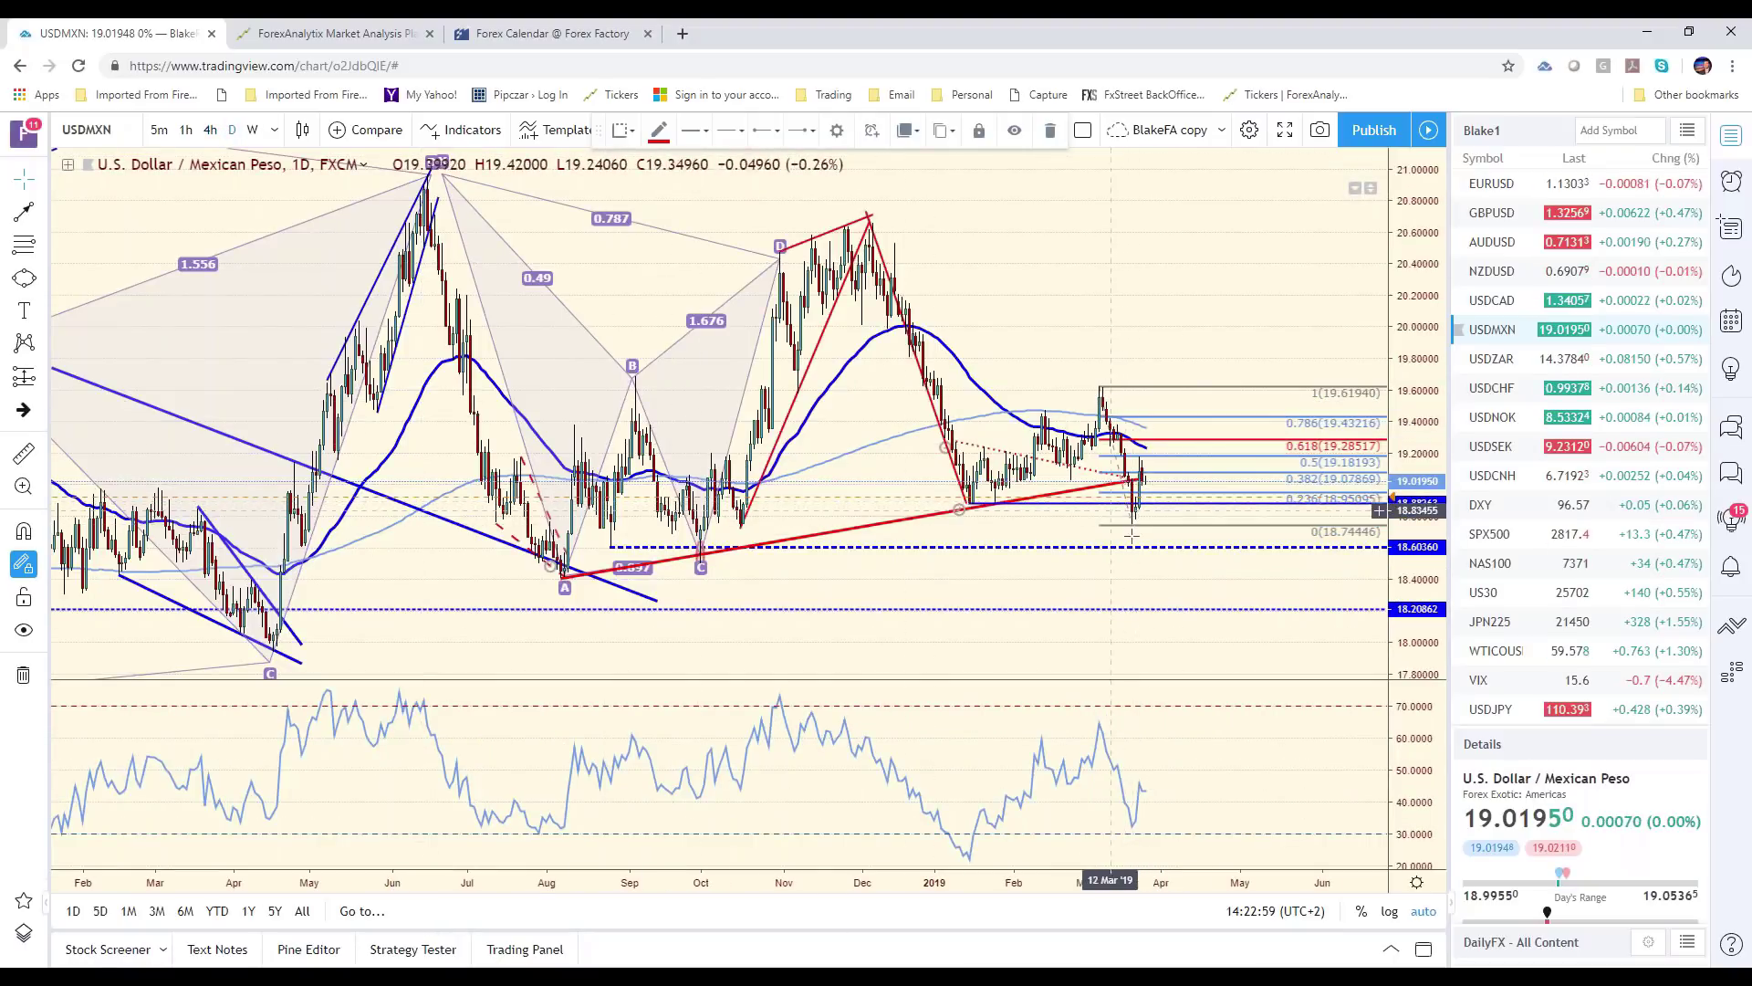
Add a small ellipse around the latest candles and nudge the dashed blue horizontal ray up
click(24, 278)
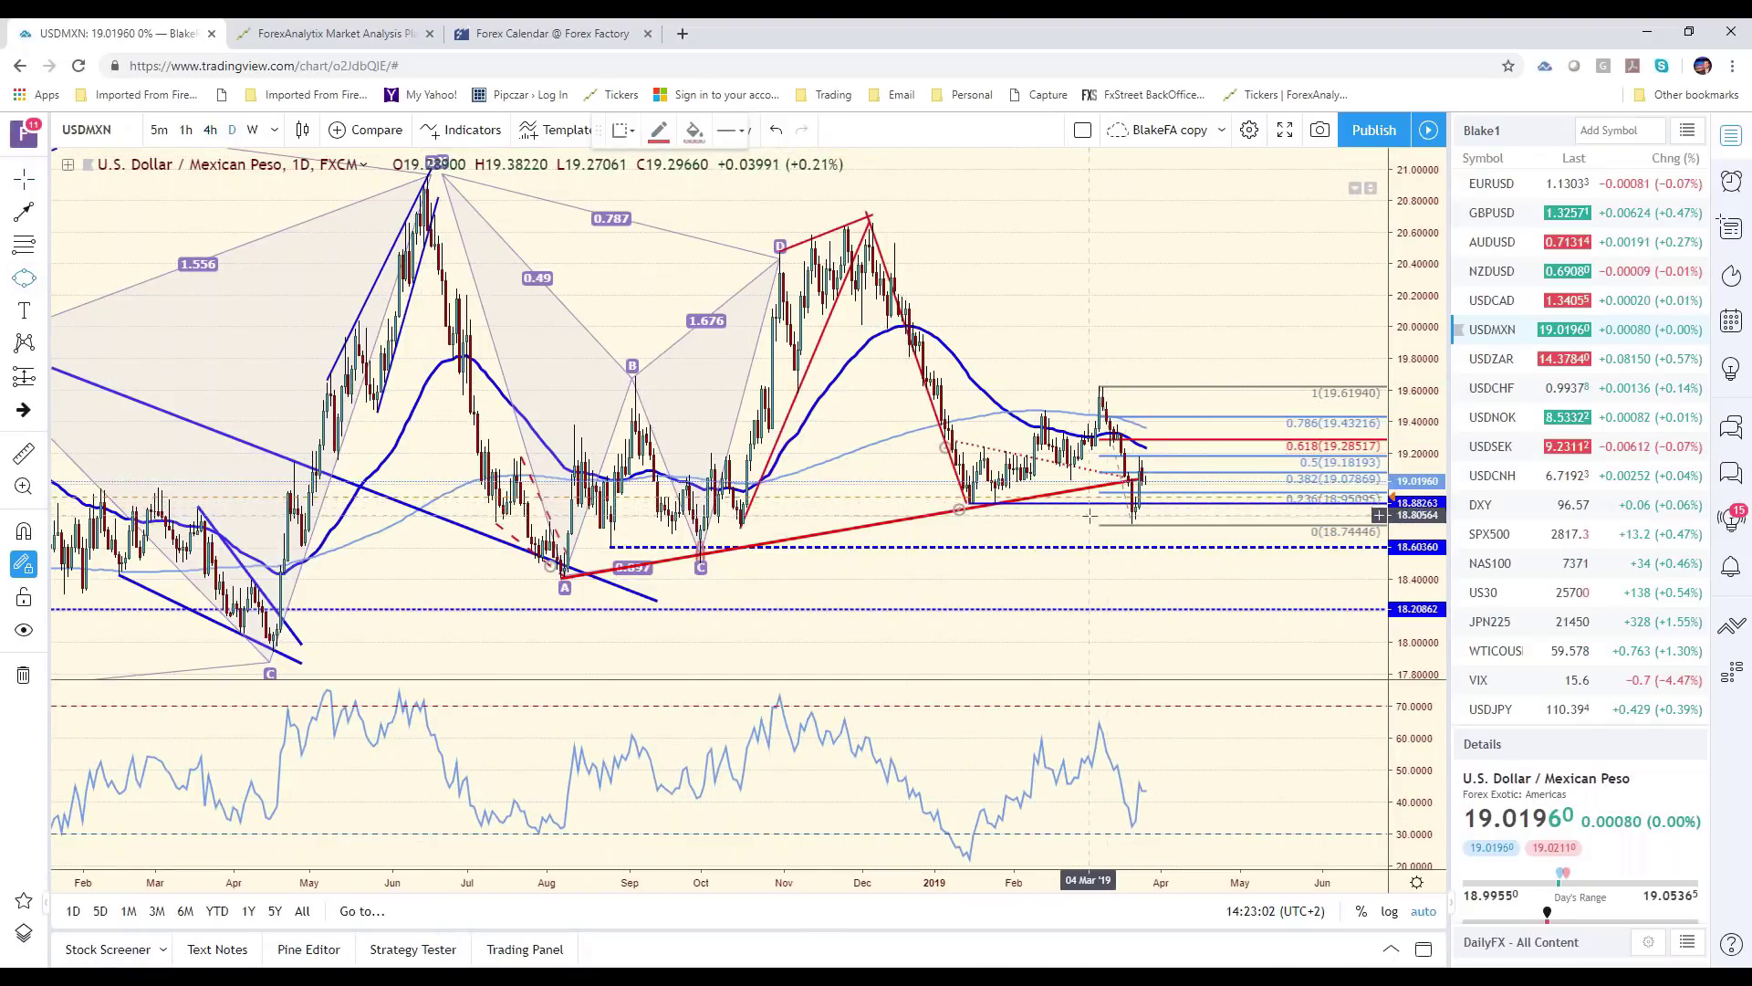
click(1161, 510)
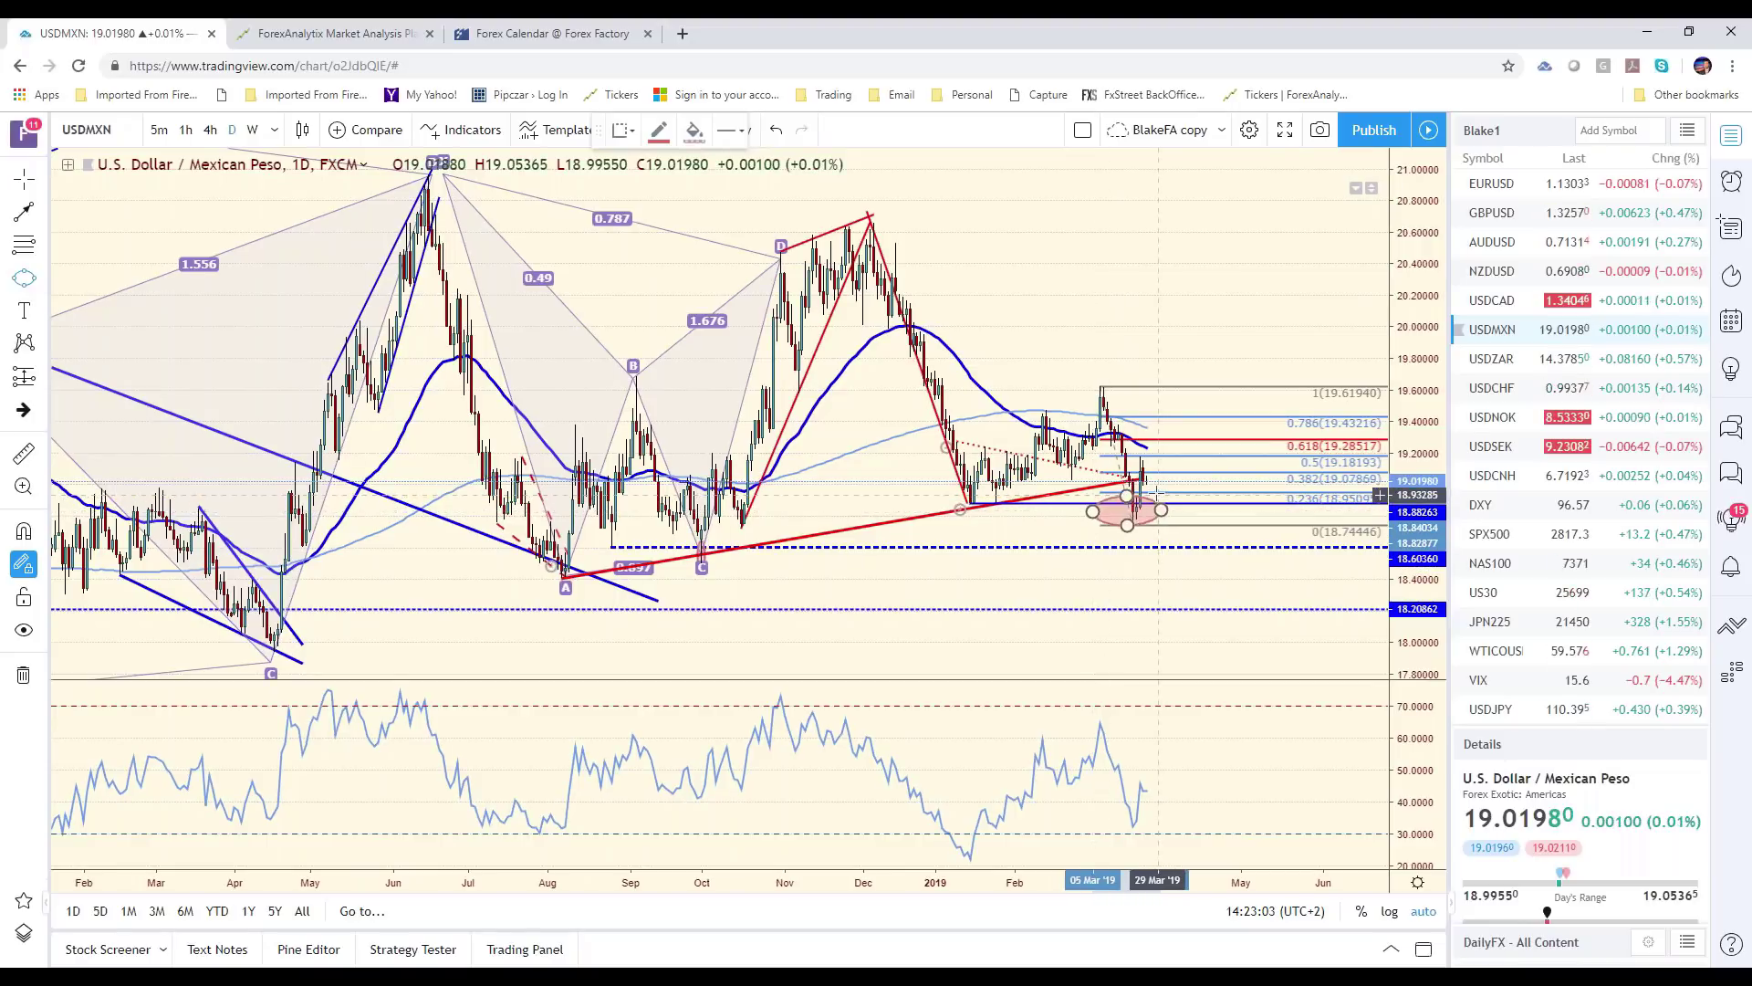
click(1151, 518)
drag(609, 545, 610, 532)
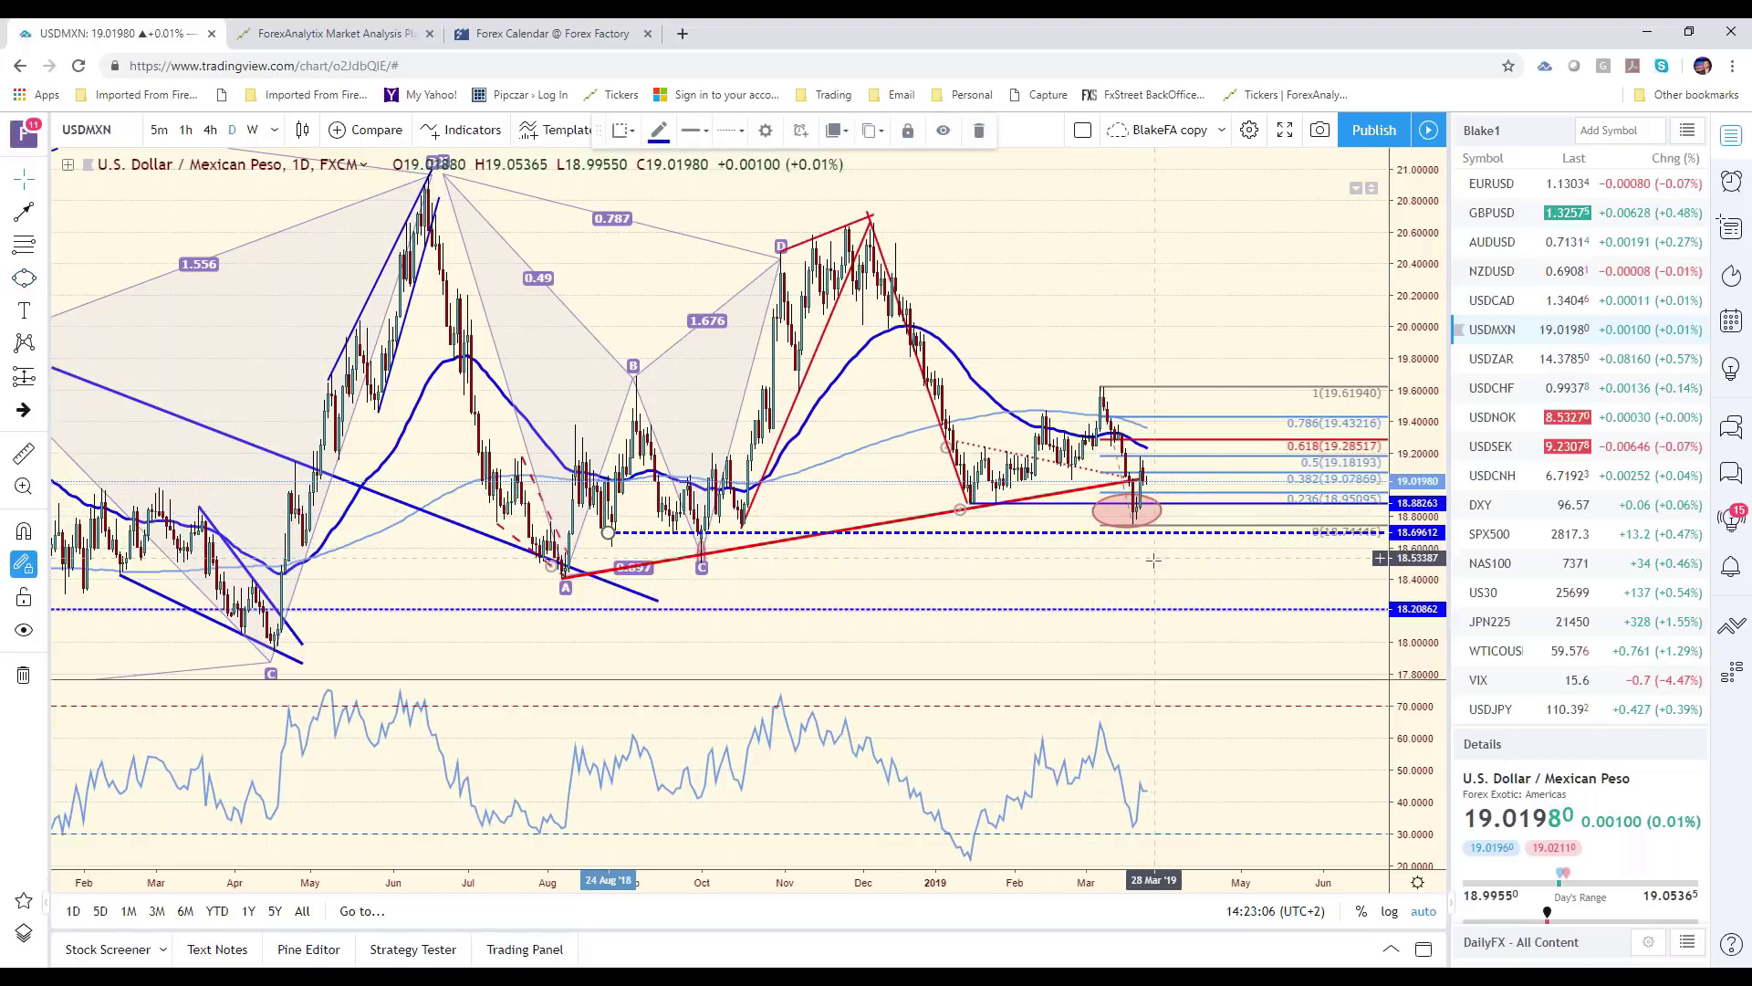
Load the OANDA USD/MXN chart on the weekly timeframe
click(151, 141)
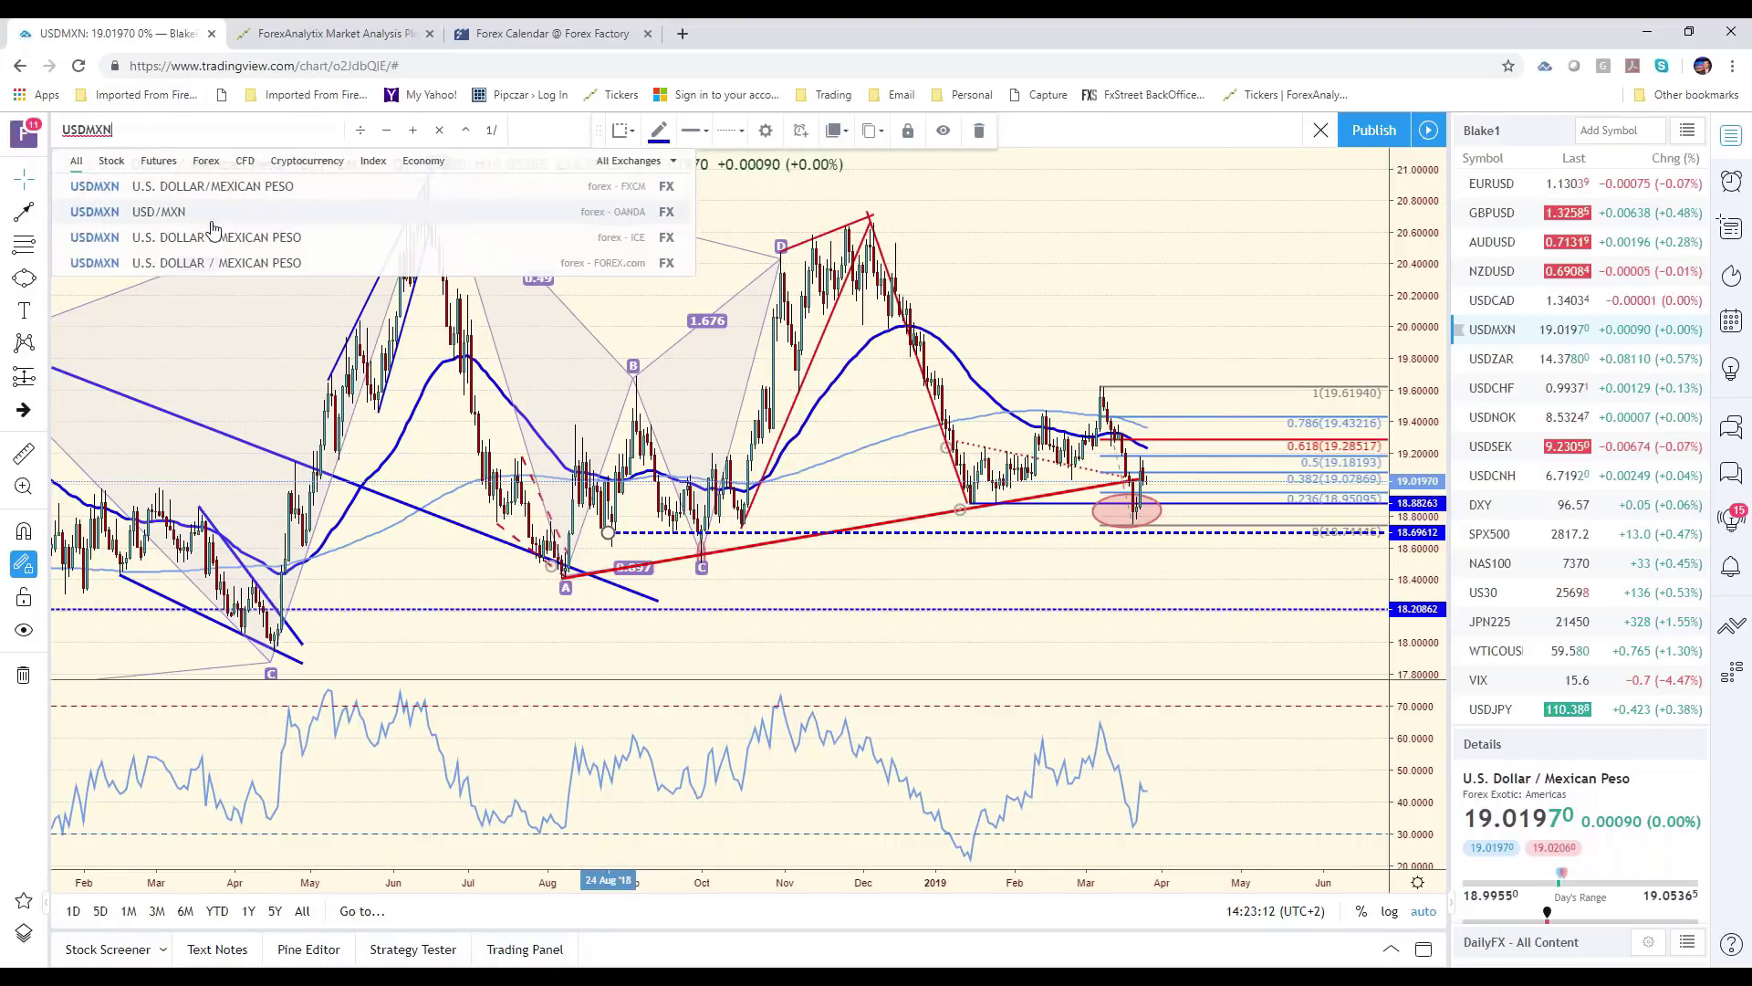
click(216, 223)
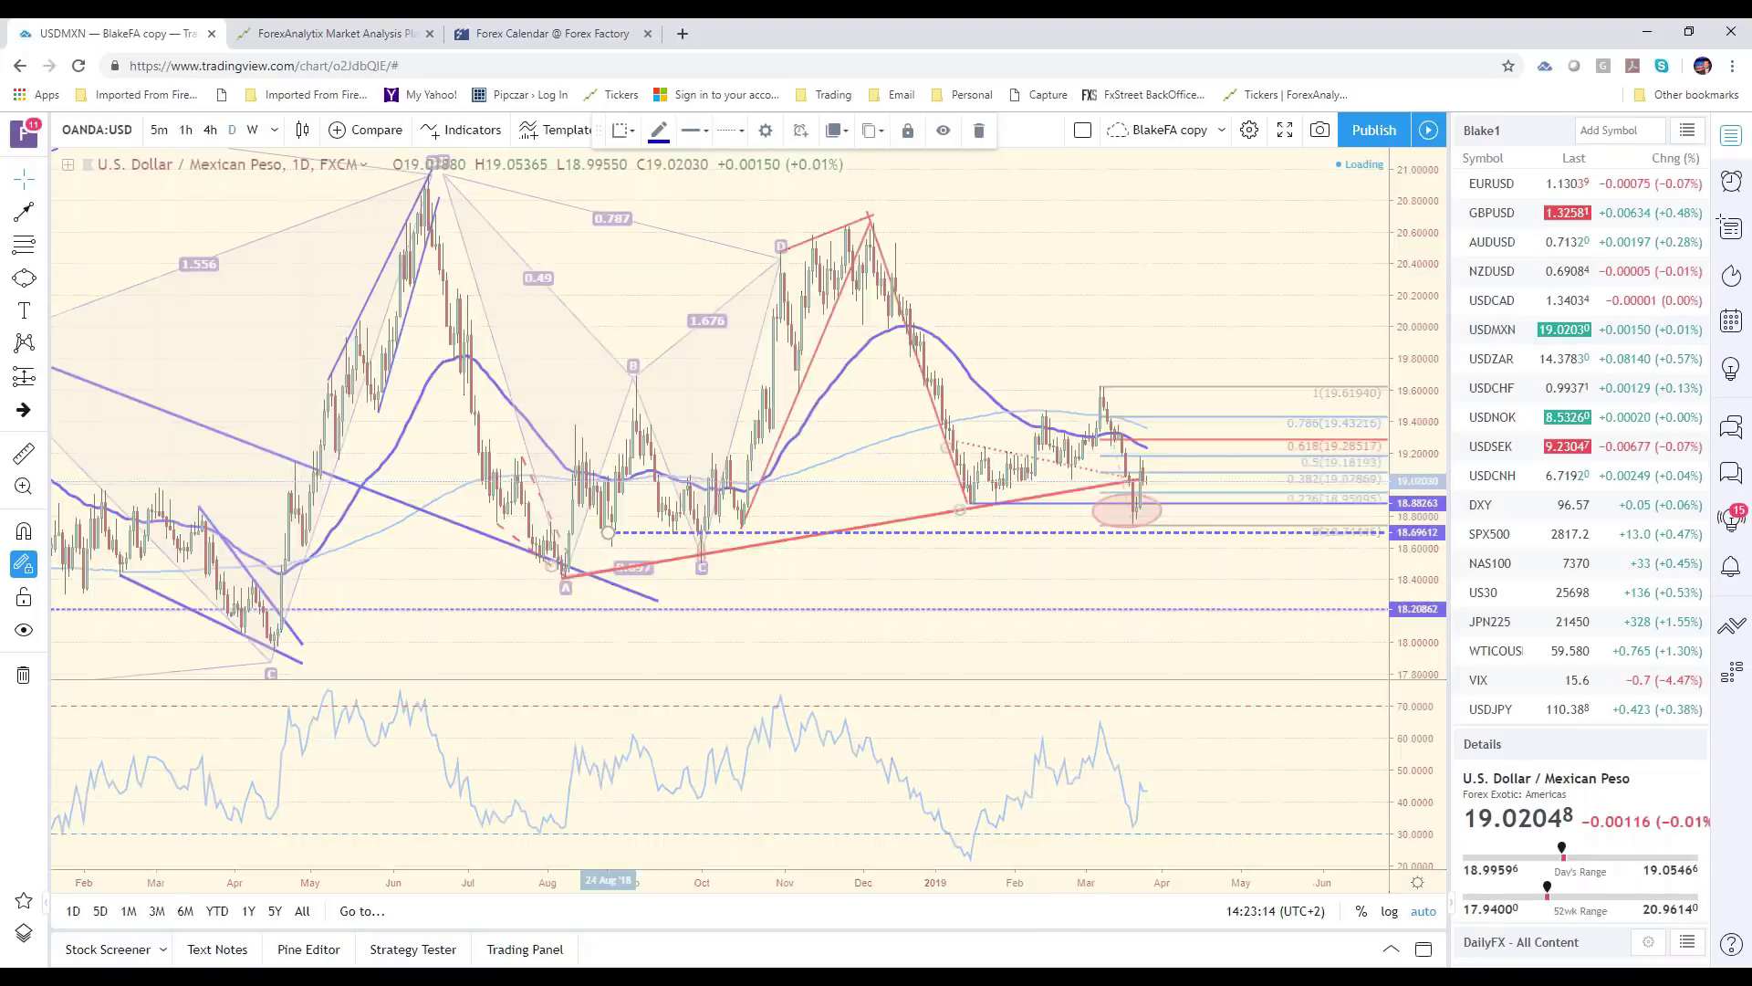
scroll(806, 598, down, 3)
scroll(806, 598, down, 2)
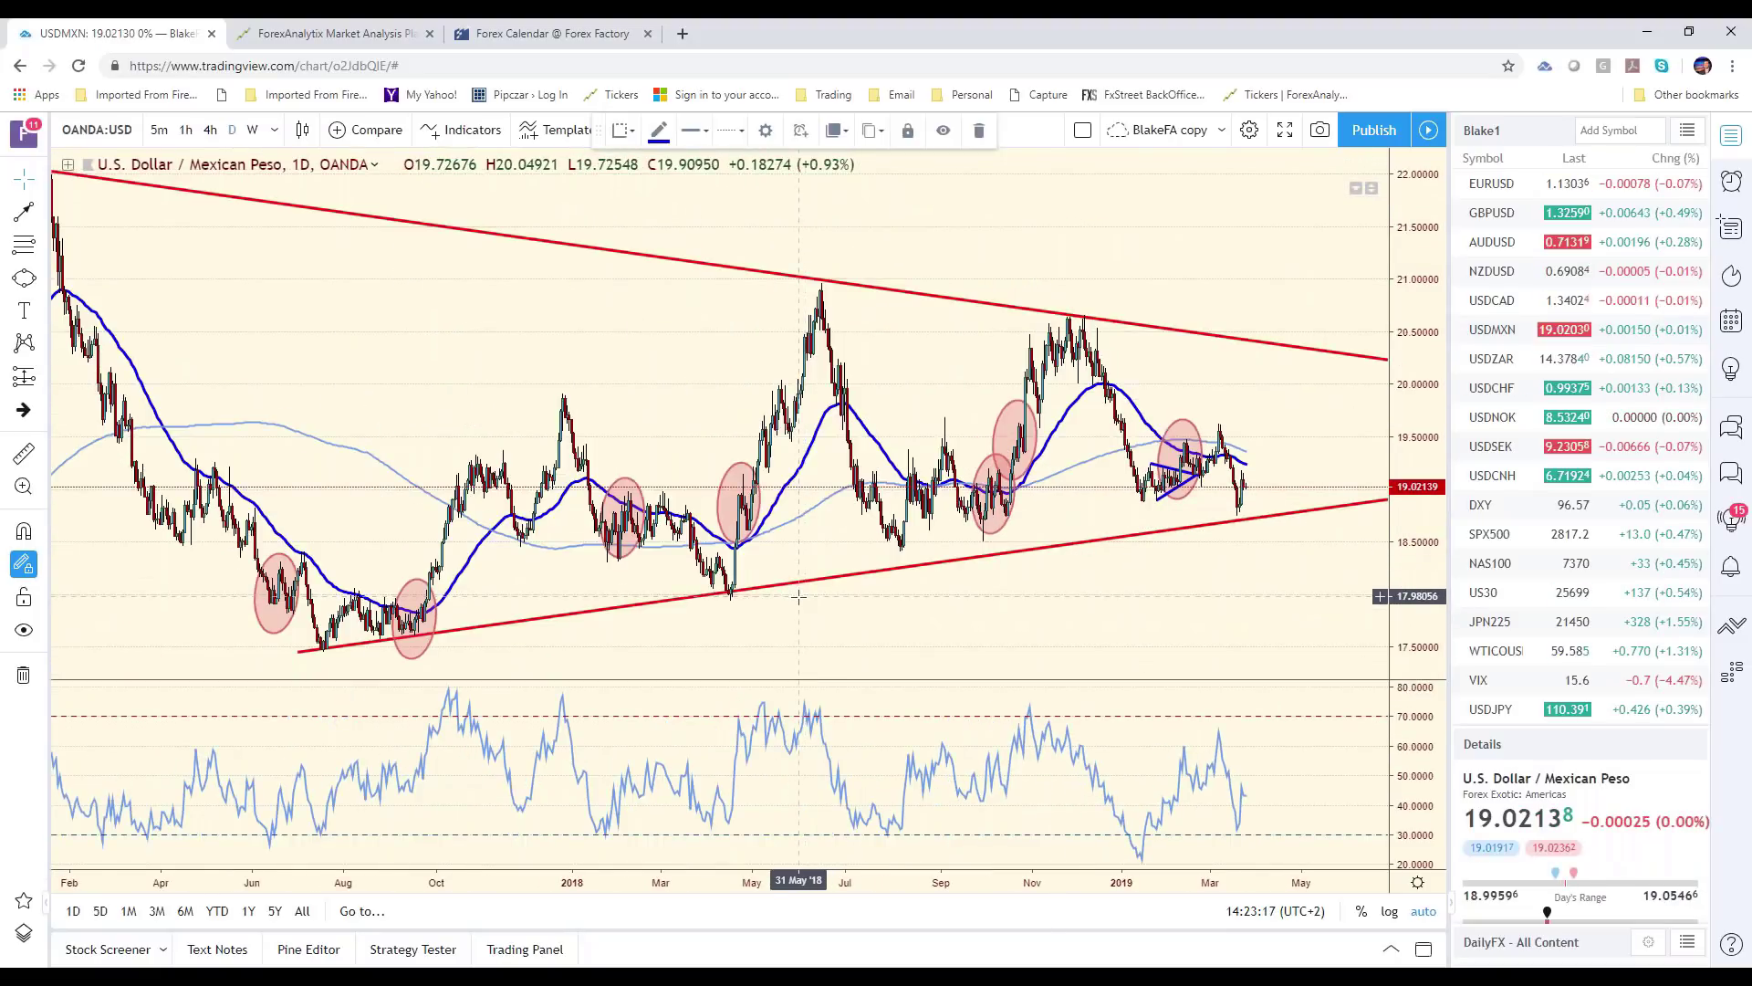
click(253, 131)
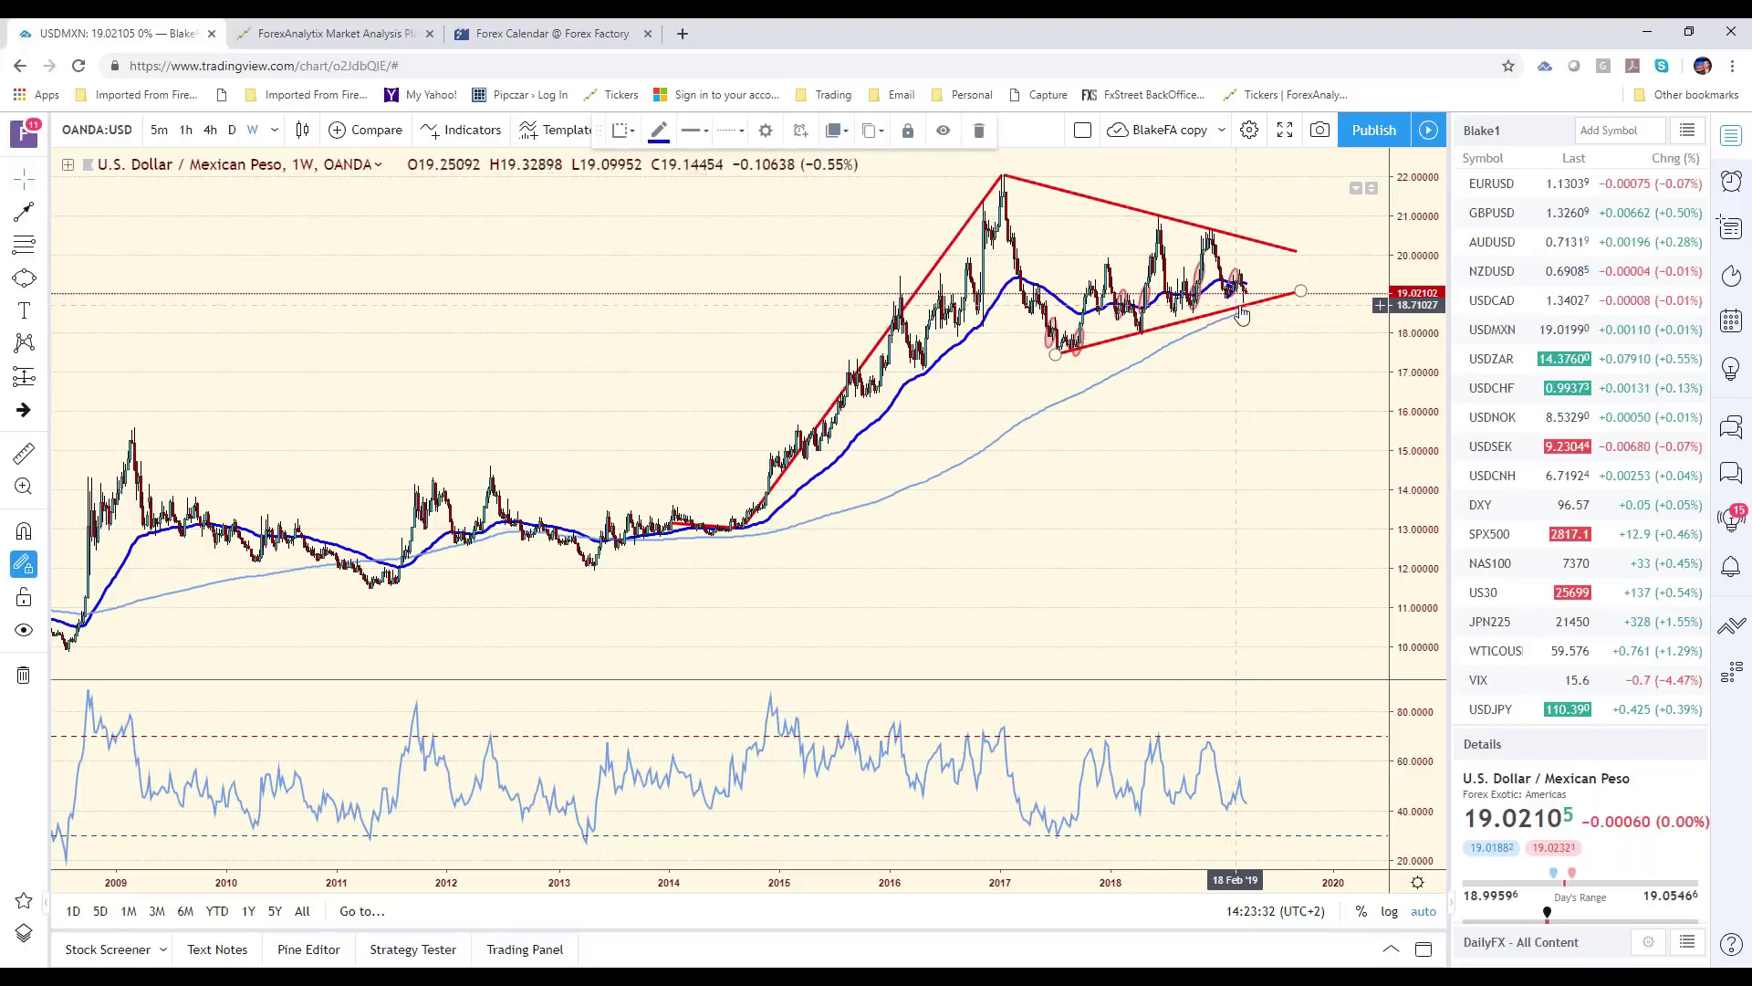
scroll(1155, 392, up, 3)
scroll(1155, 391, up, 5)
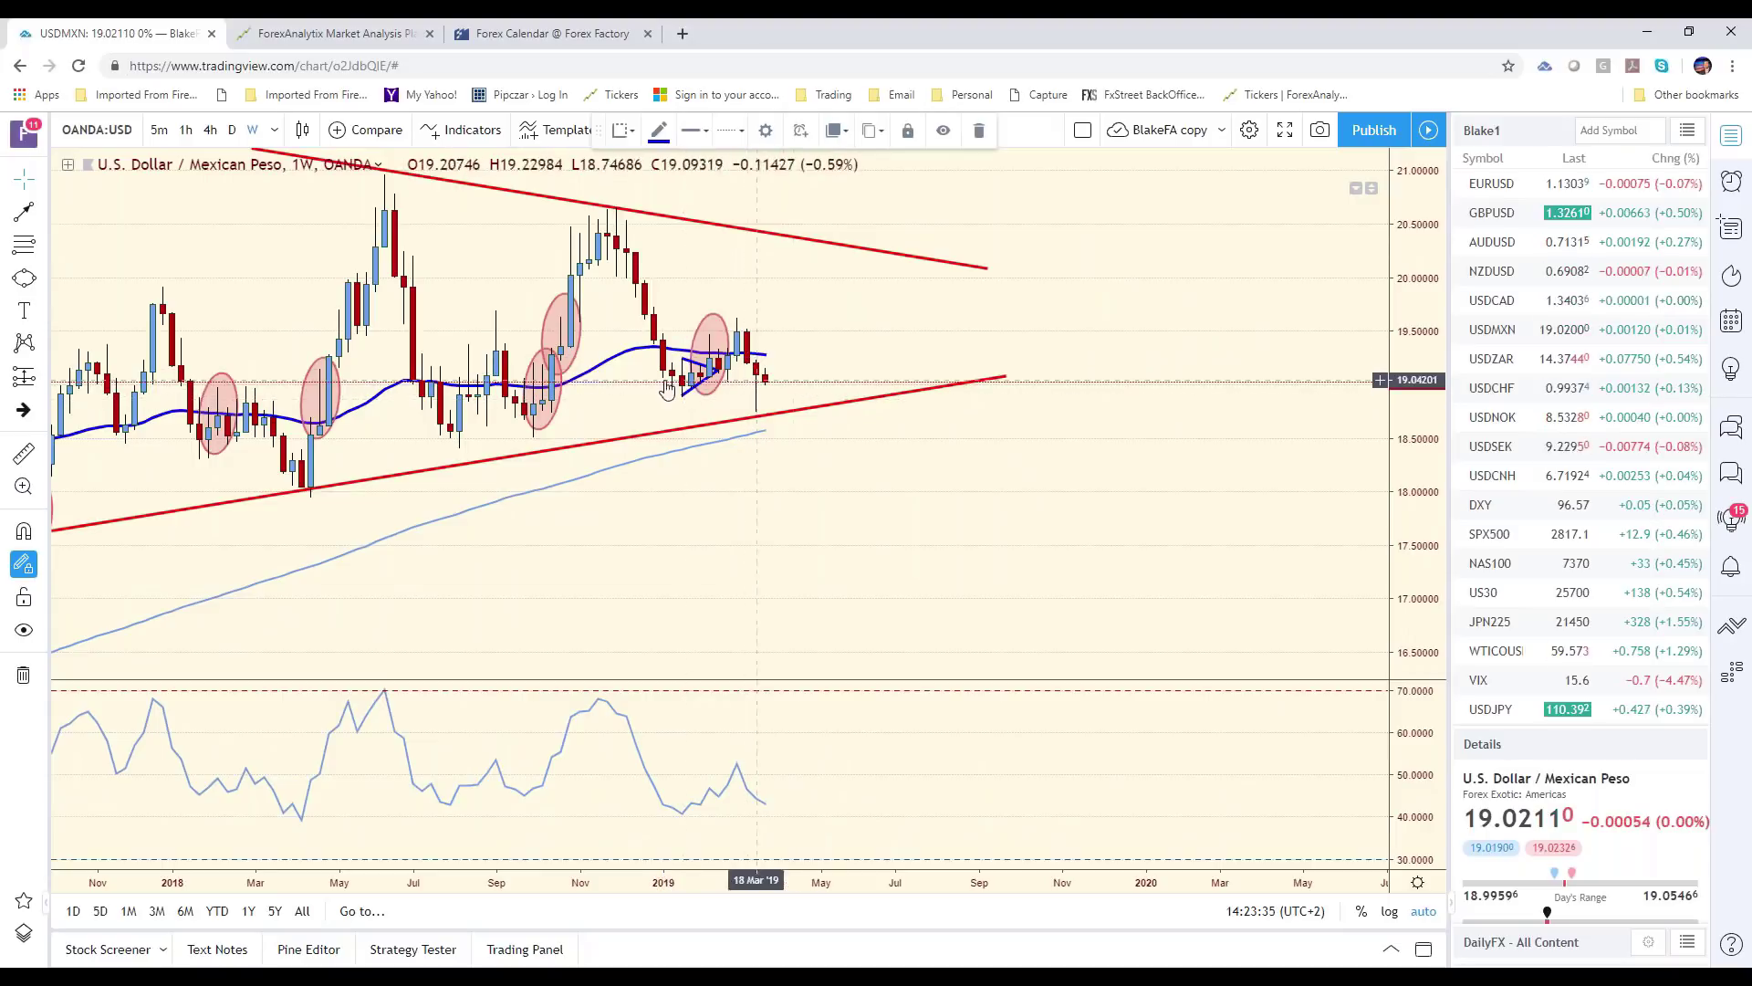
Place a horizontal ray at the current price and switch to the hourly timeframe
click(43, 213)
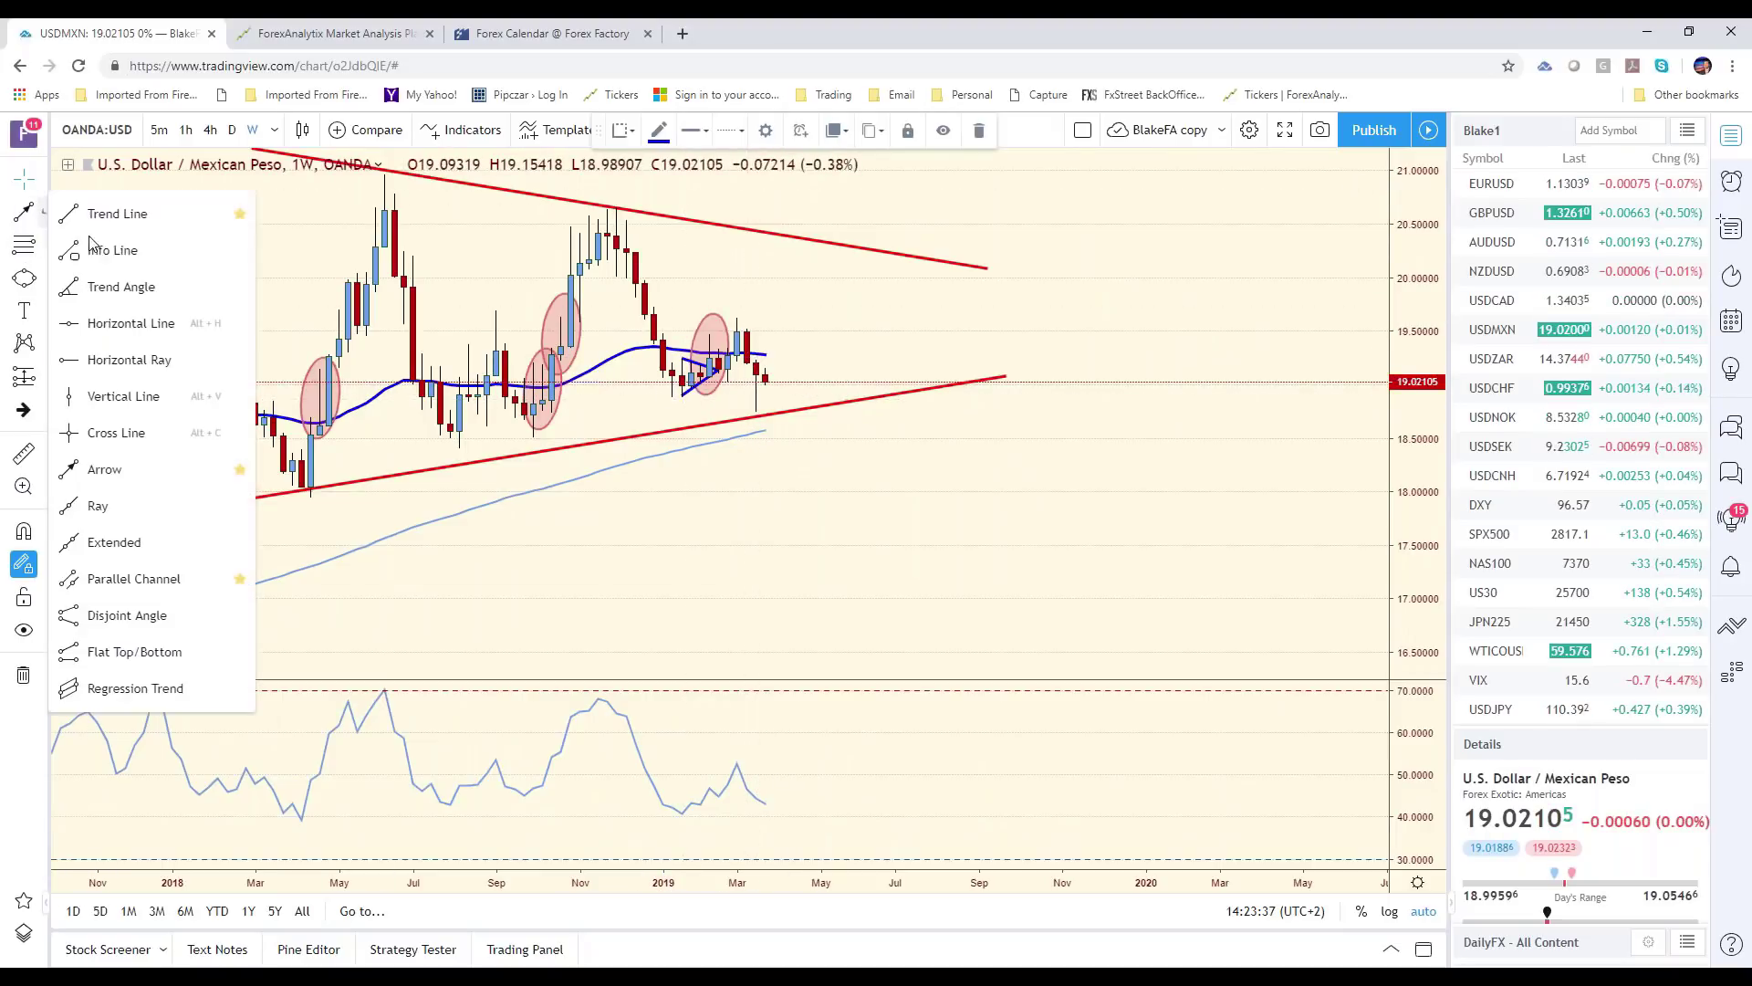
click(137, 361)
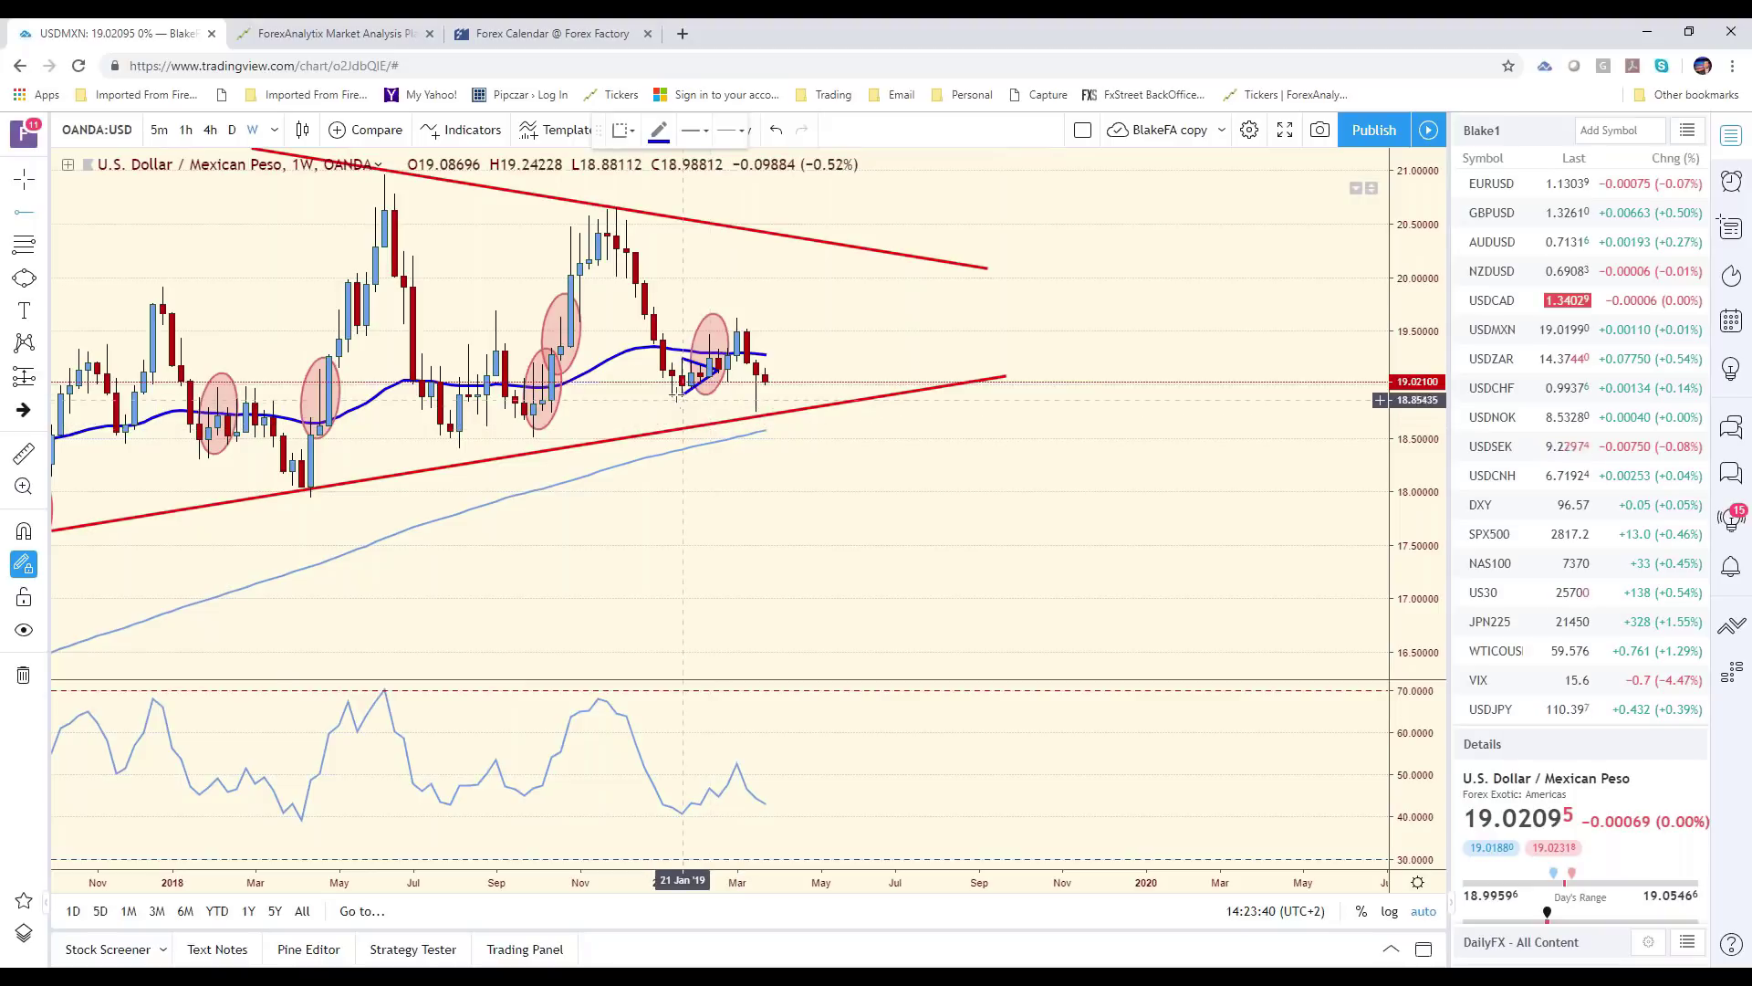
click(671, 394)
scroll(773, 483, down, 3)
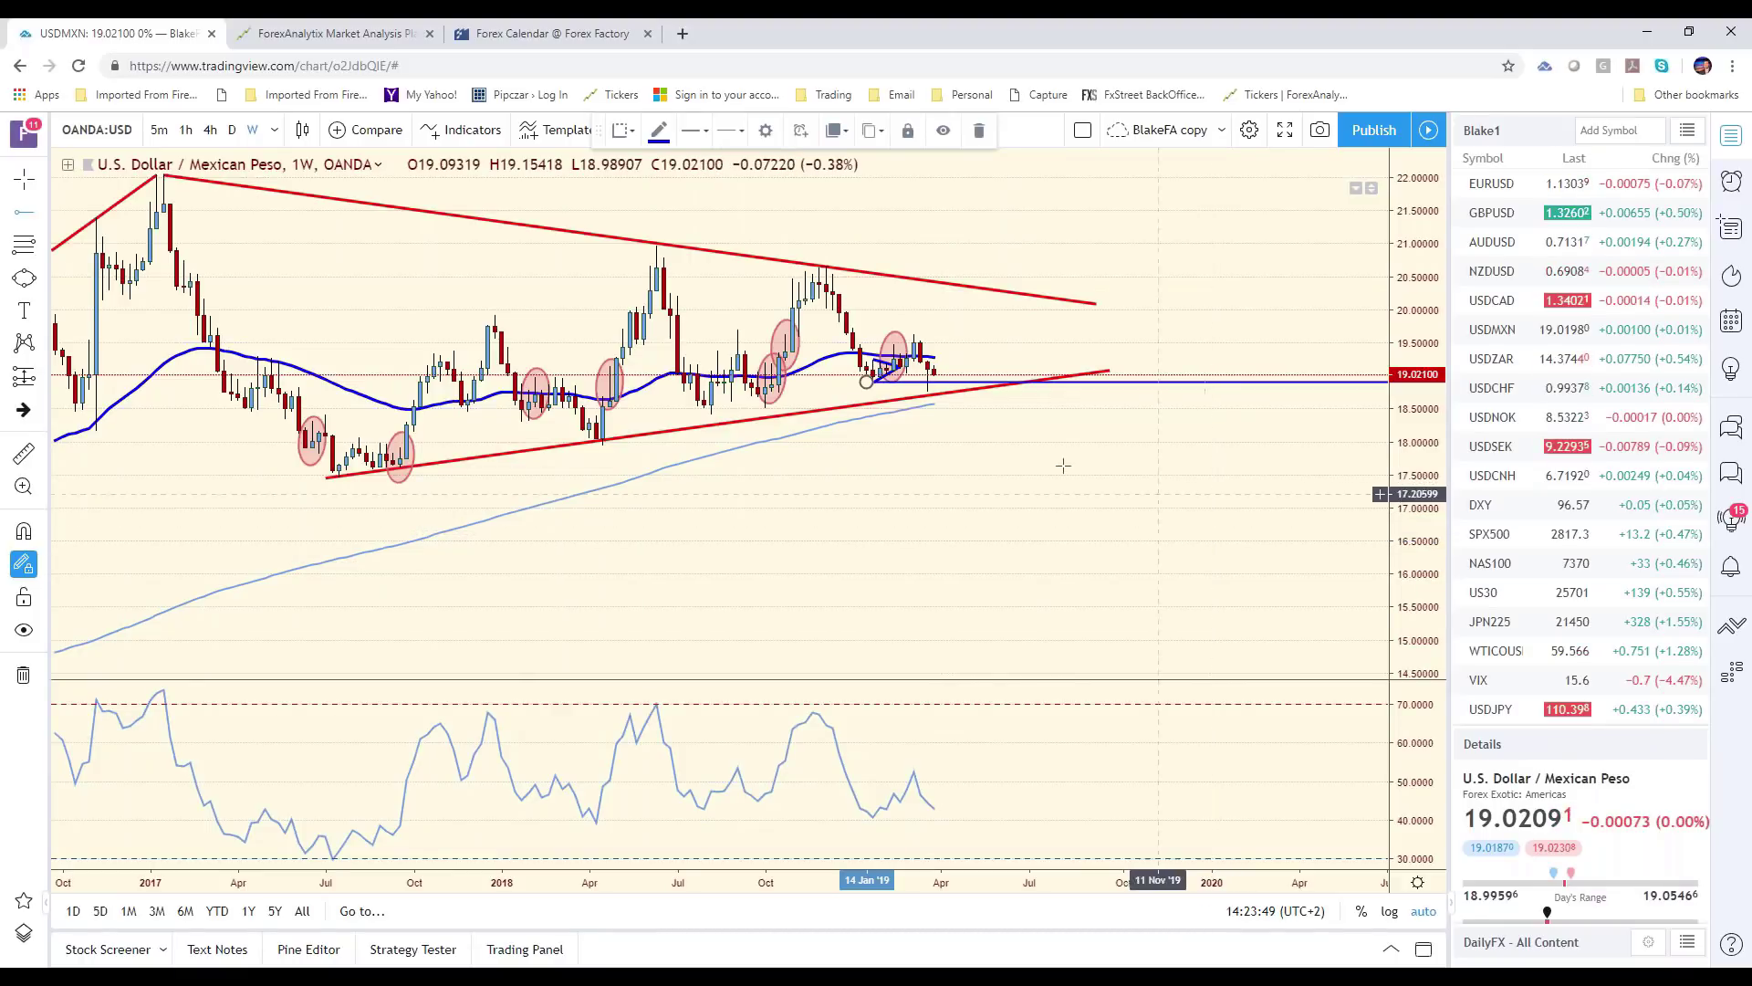
click(186, 129)
scroll(1040, 461, down, 2)
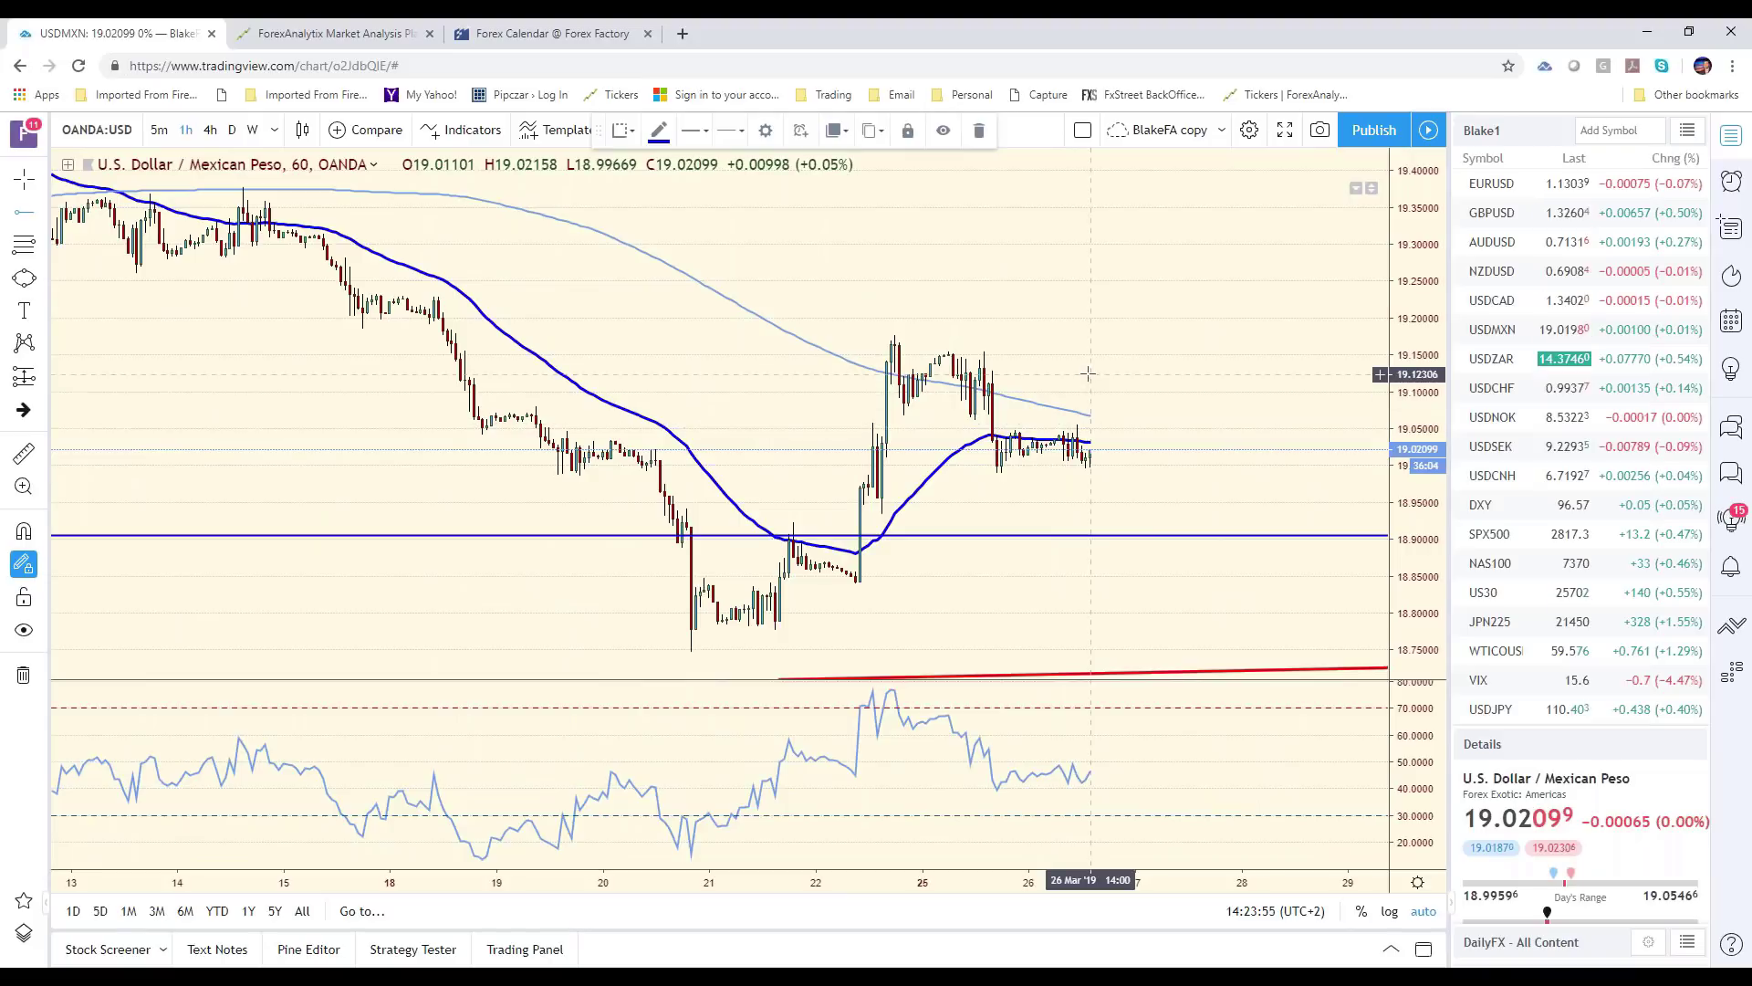
Draw a descending trend line across the recent lower highs
click(42, 220)
click(109, 212)
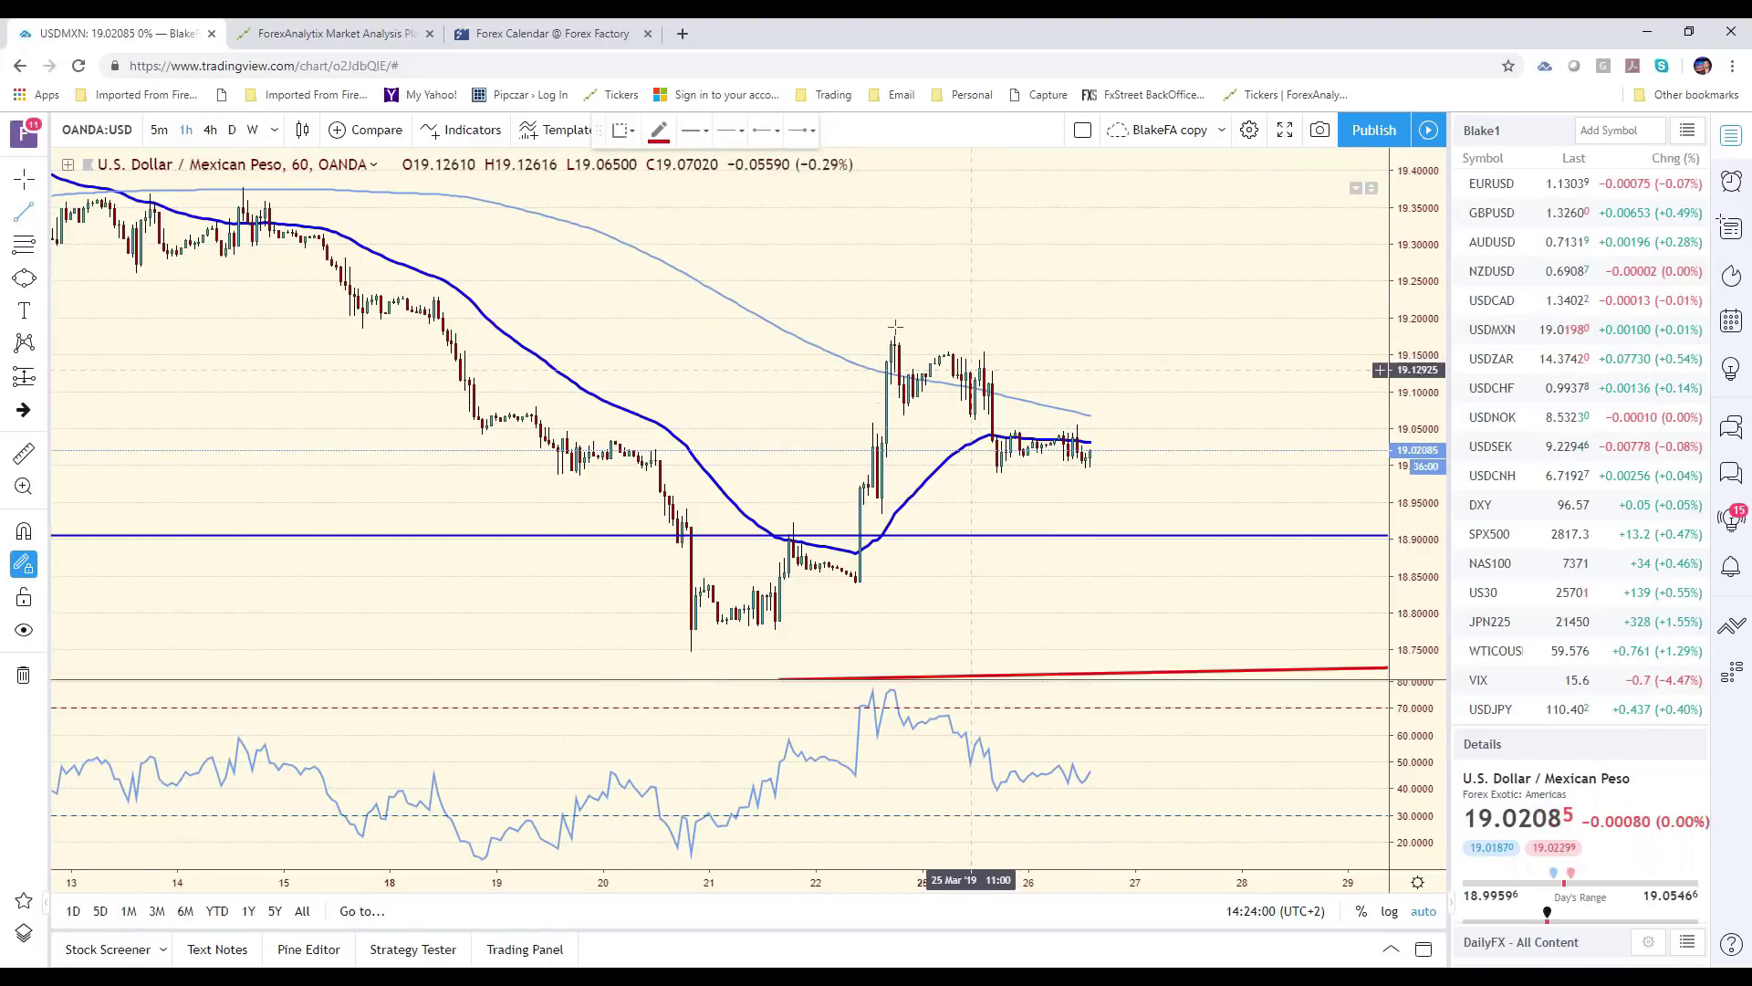
click(887, 328)
click(1108, 387)
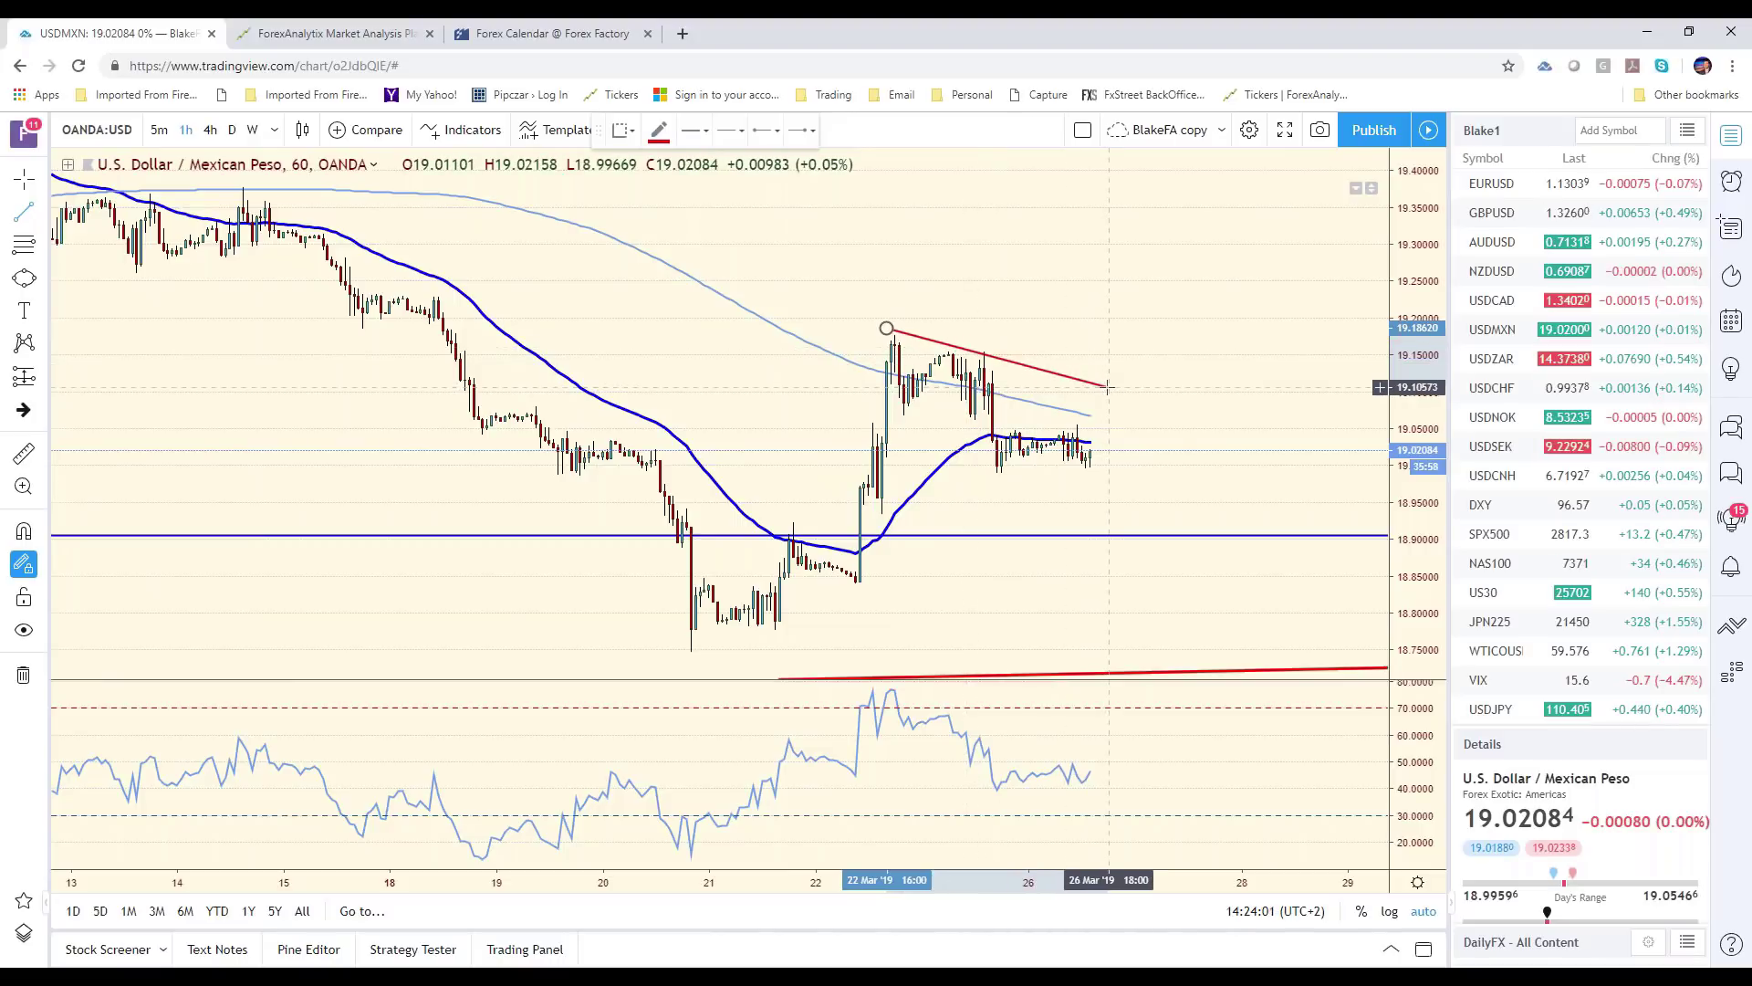
Add an upward arrow rising above the trend line
click(1086, 372)
click(1144, 281)
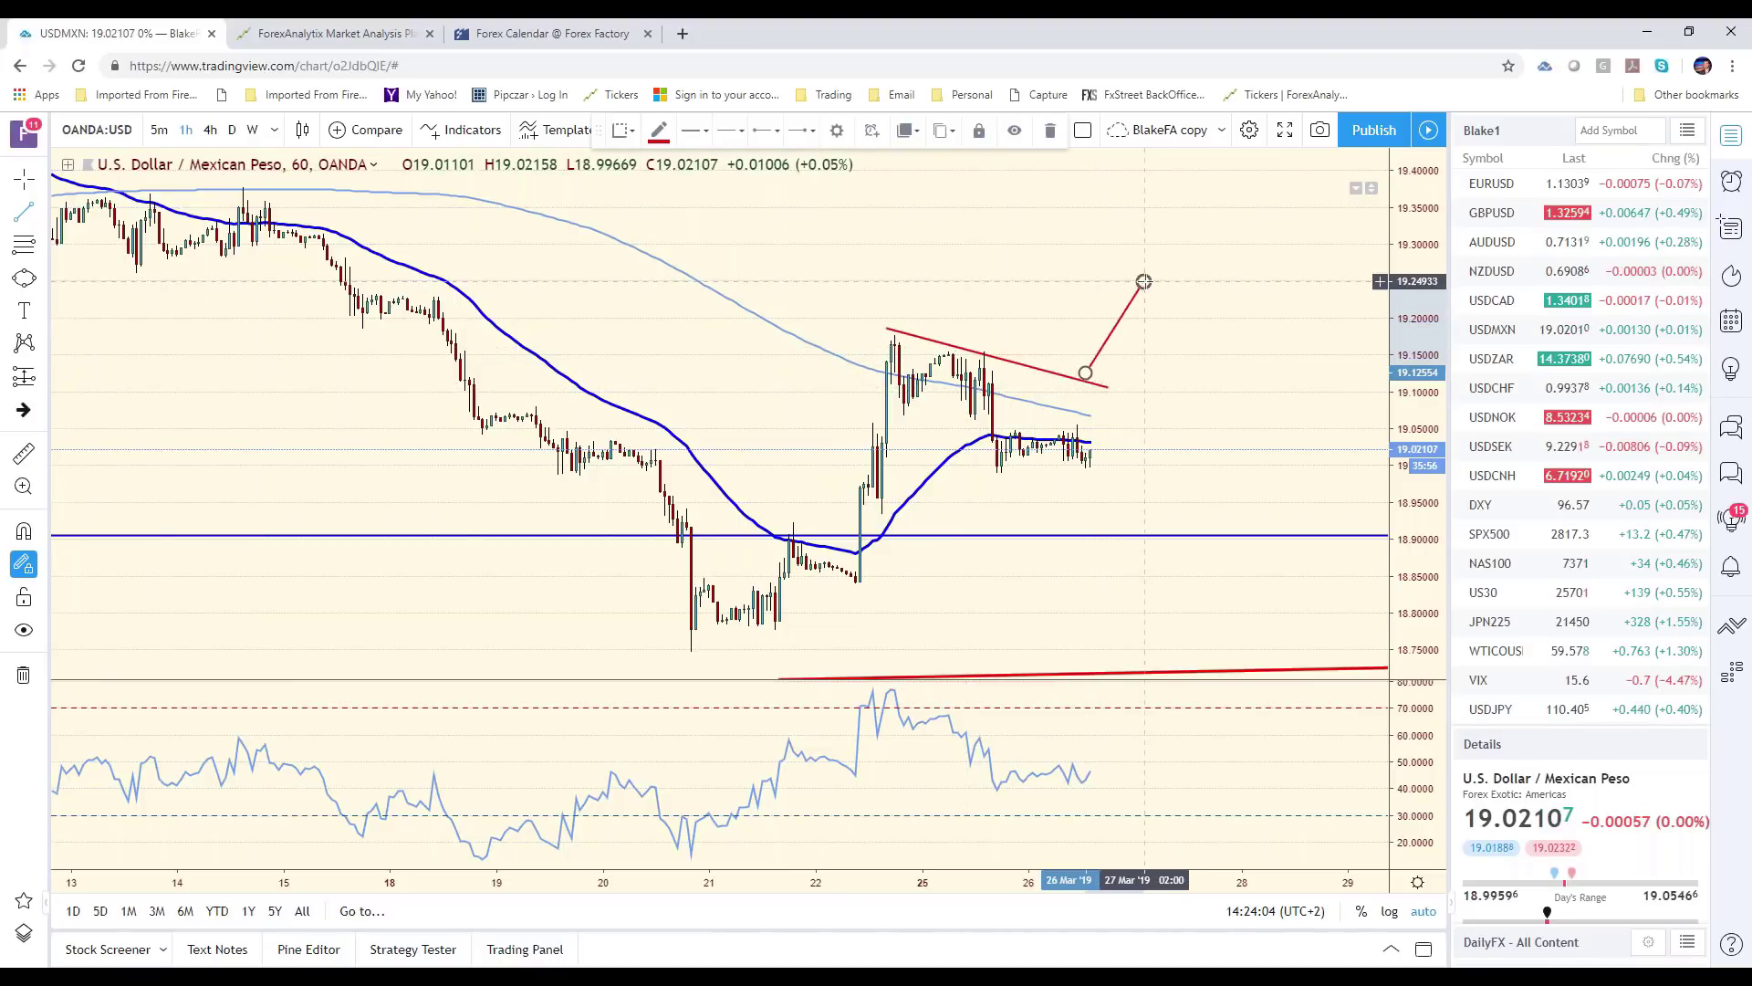
double_click(1112, 301)
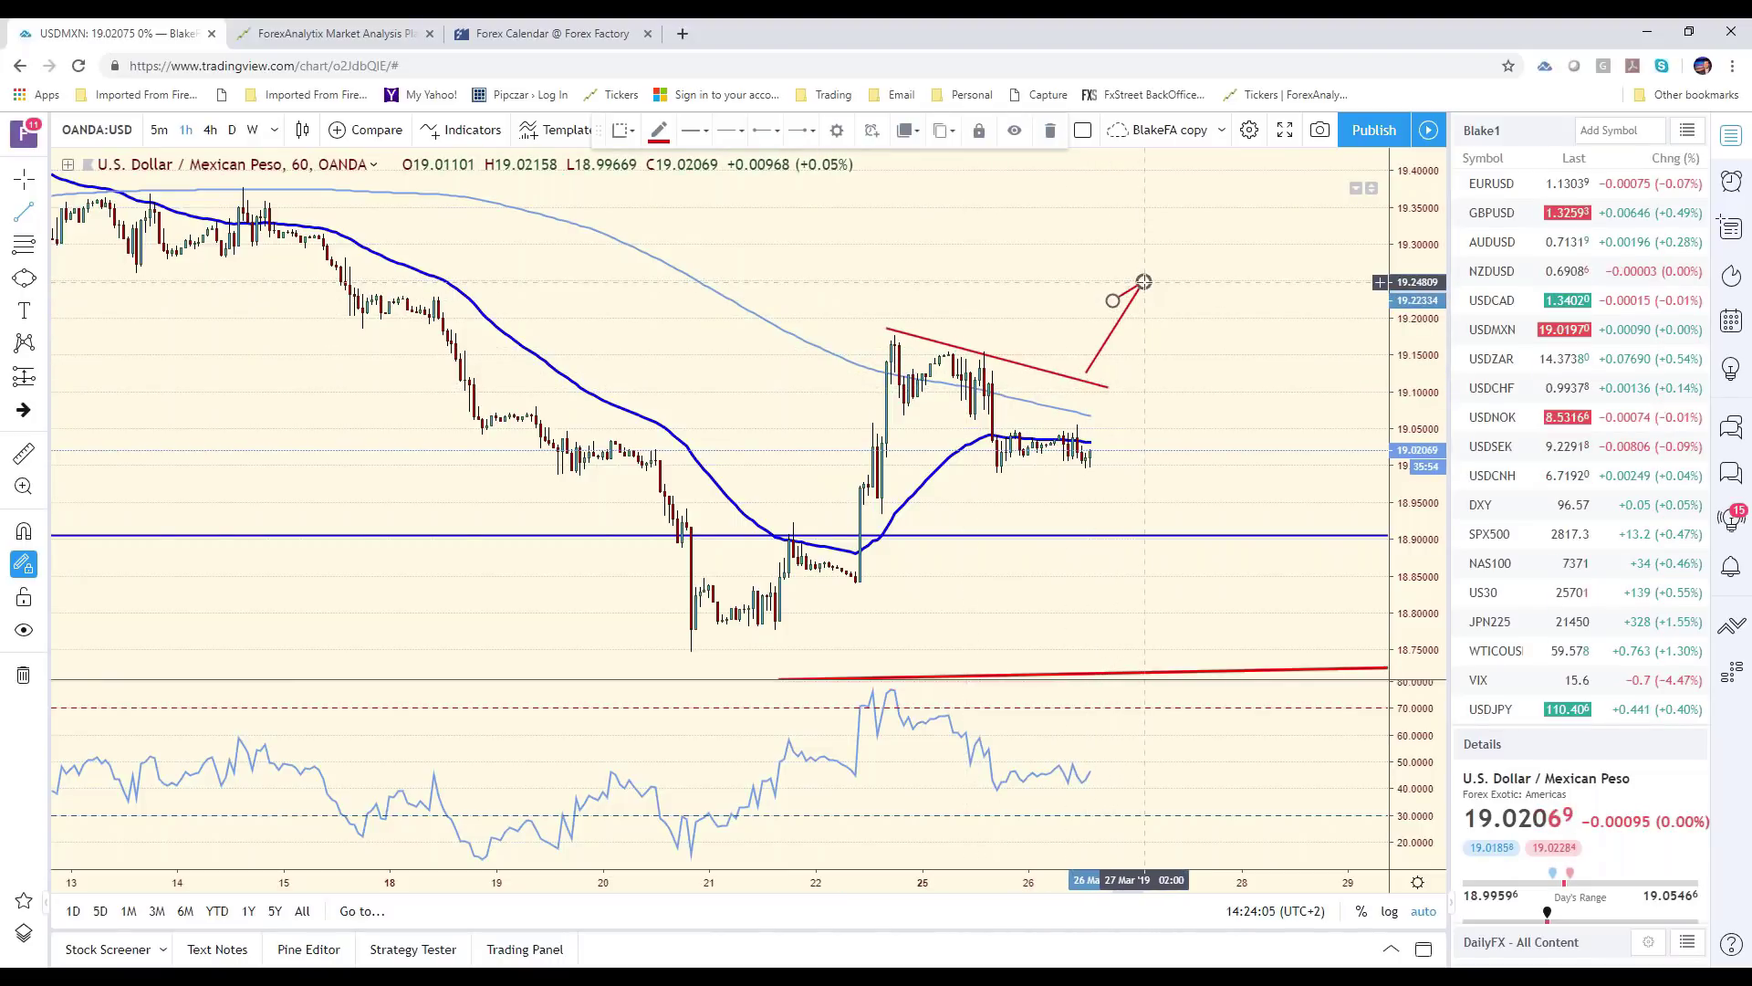
click(1172, 303)
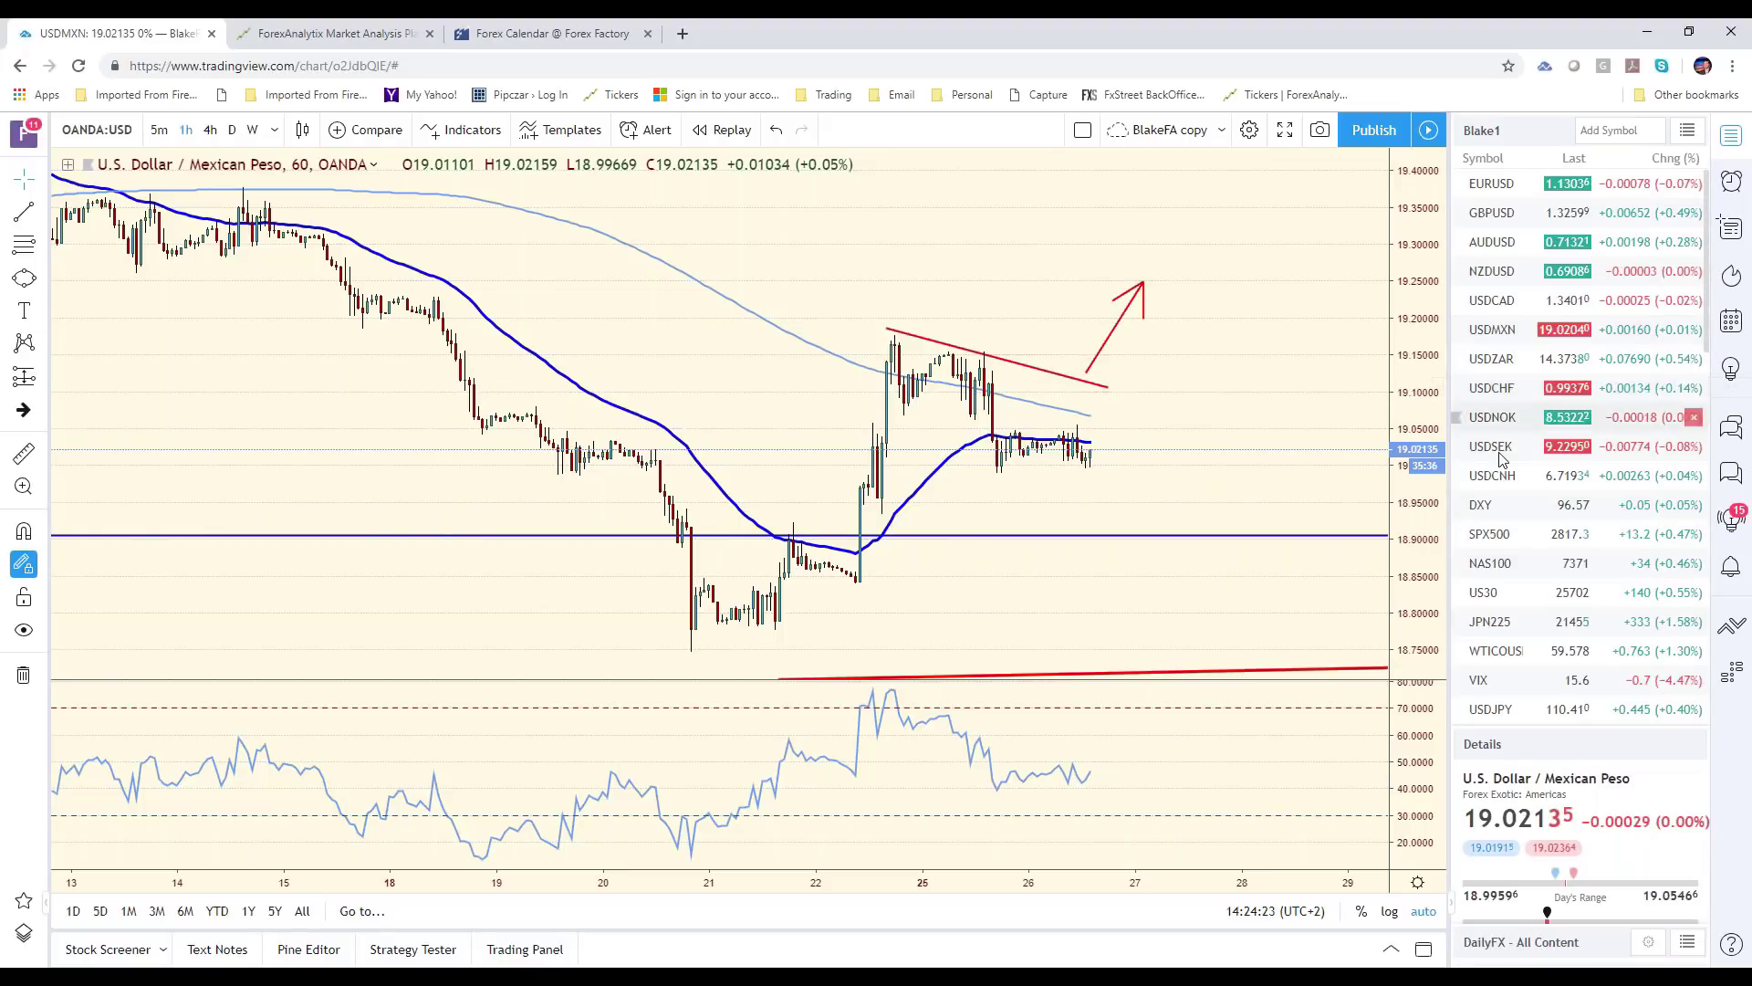
View USDNOK, USDSEK and USDJPY in turn, then go back to the ForexAnalytix dashboard
click(1519, 417)
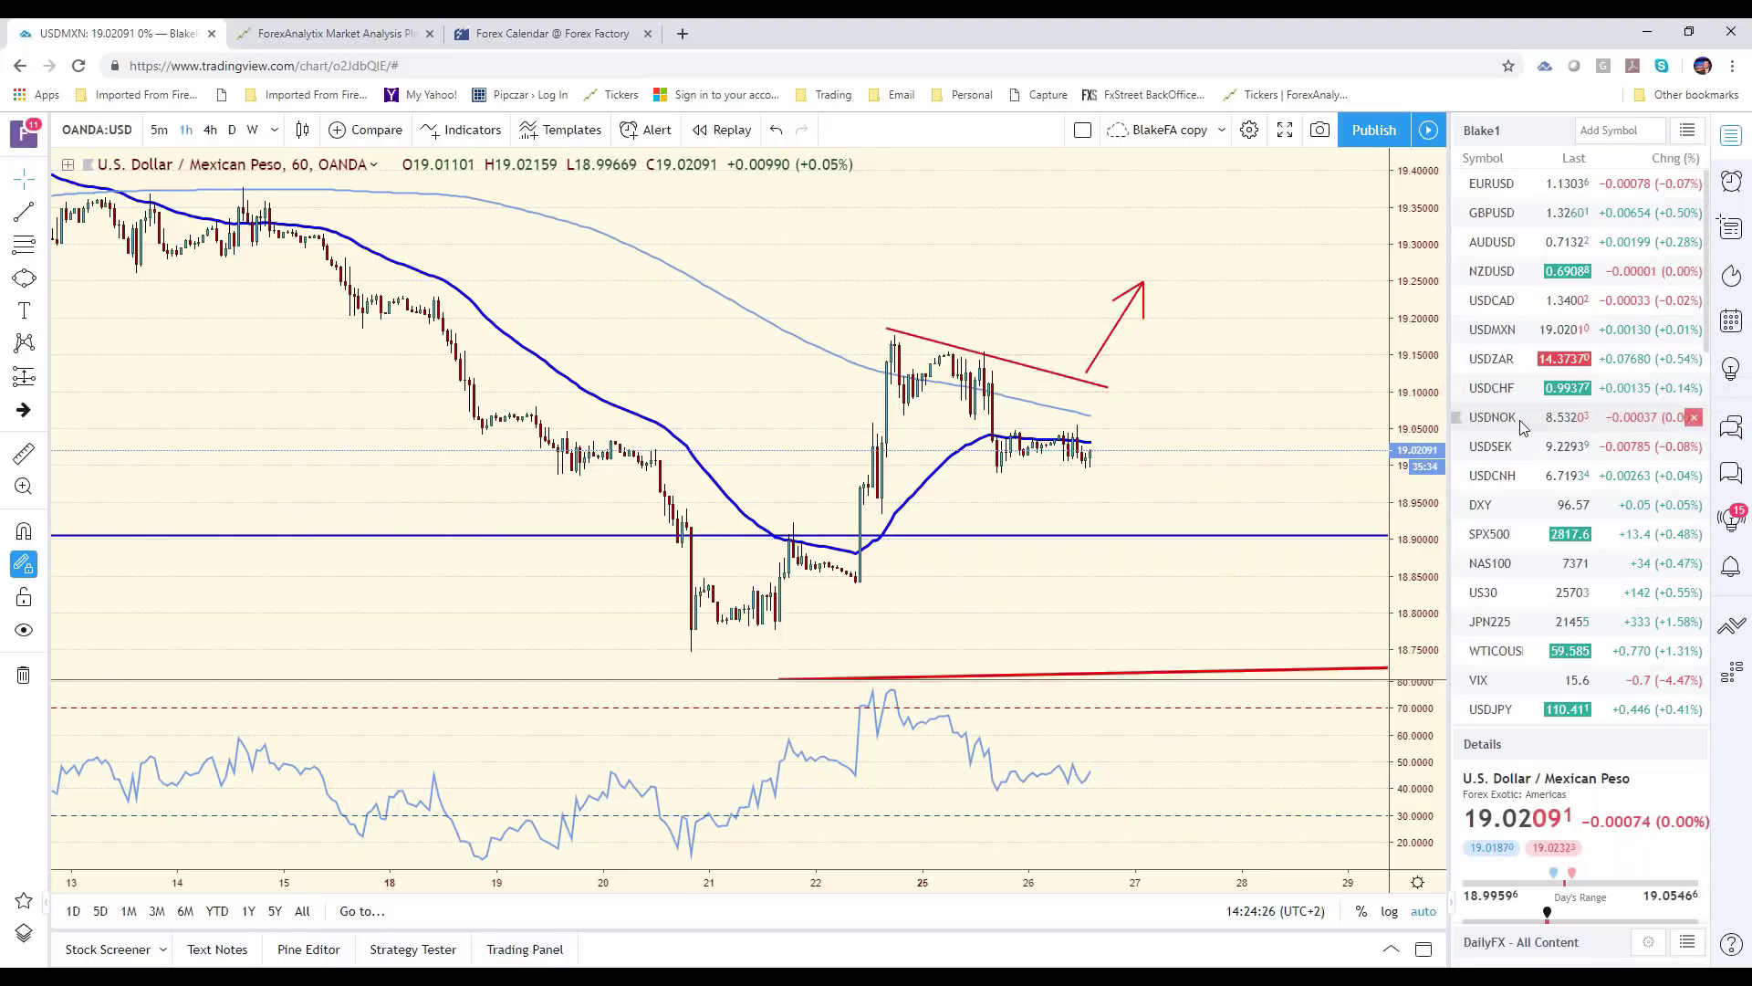
scroll(1262, 616, down, 3)
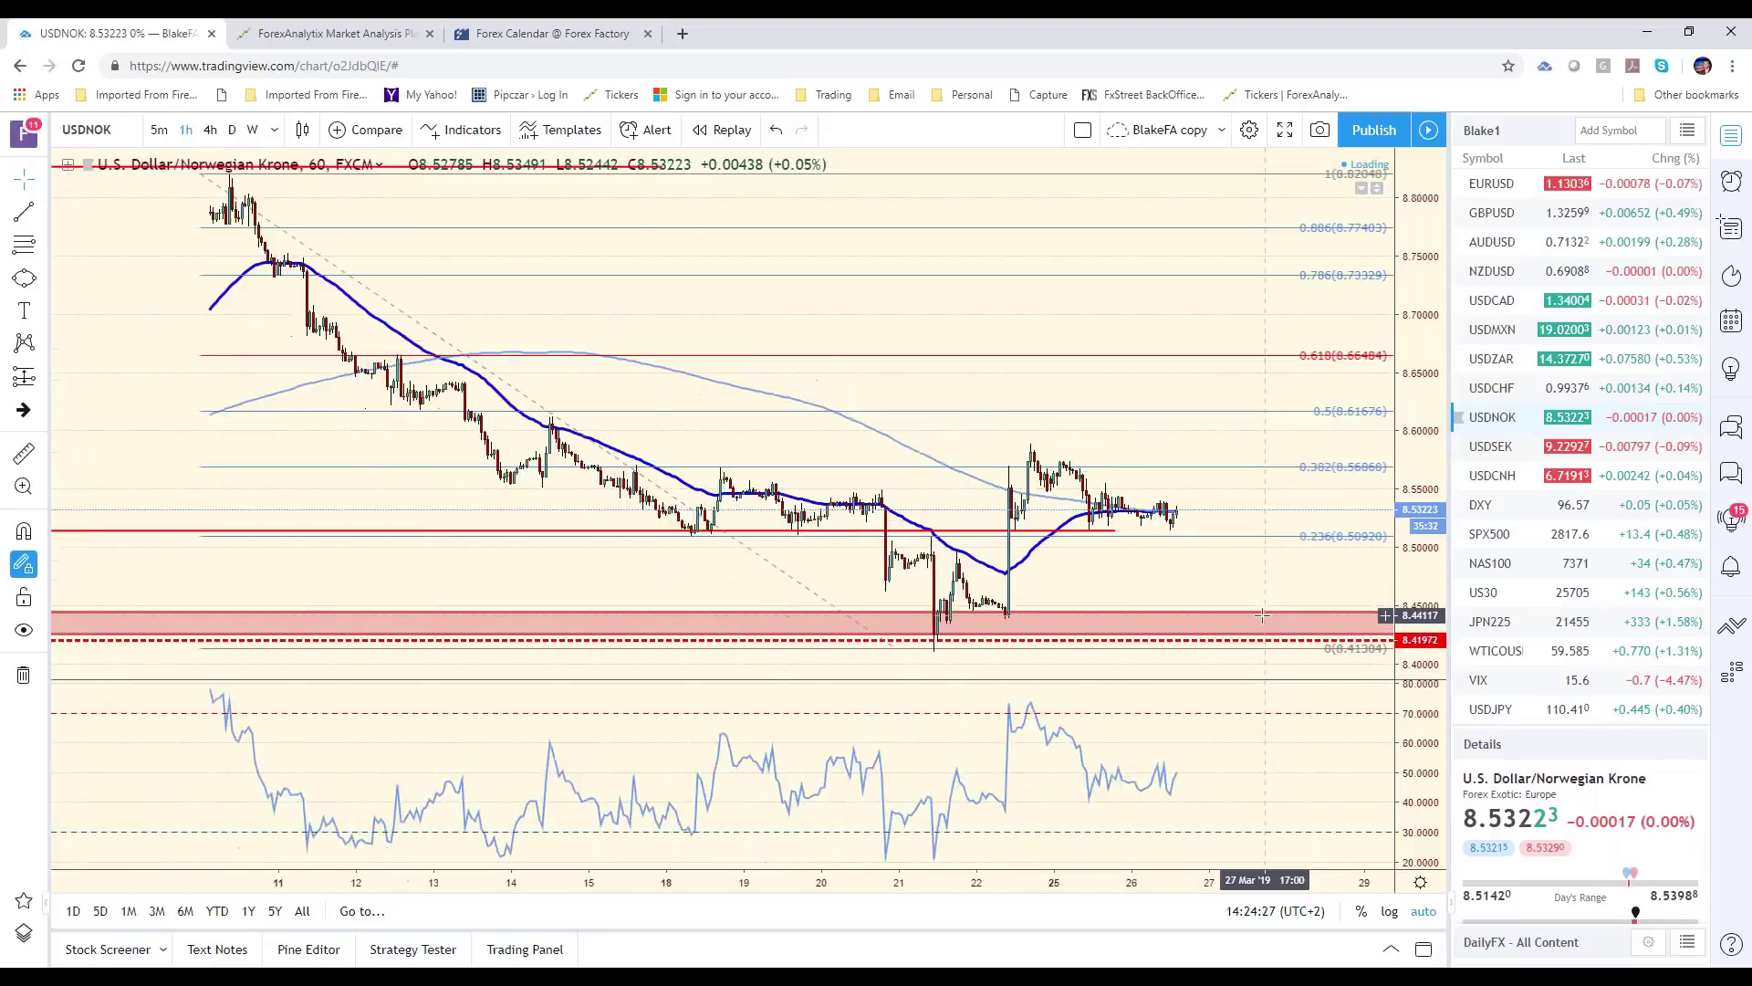
scroll(1263, 616, up, 2)
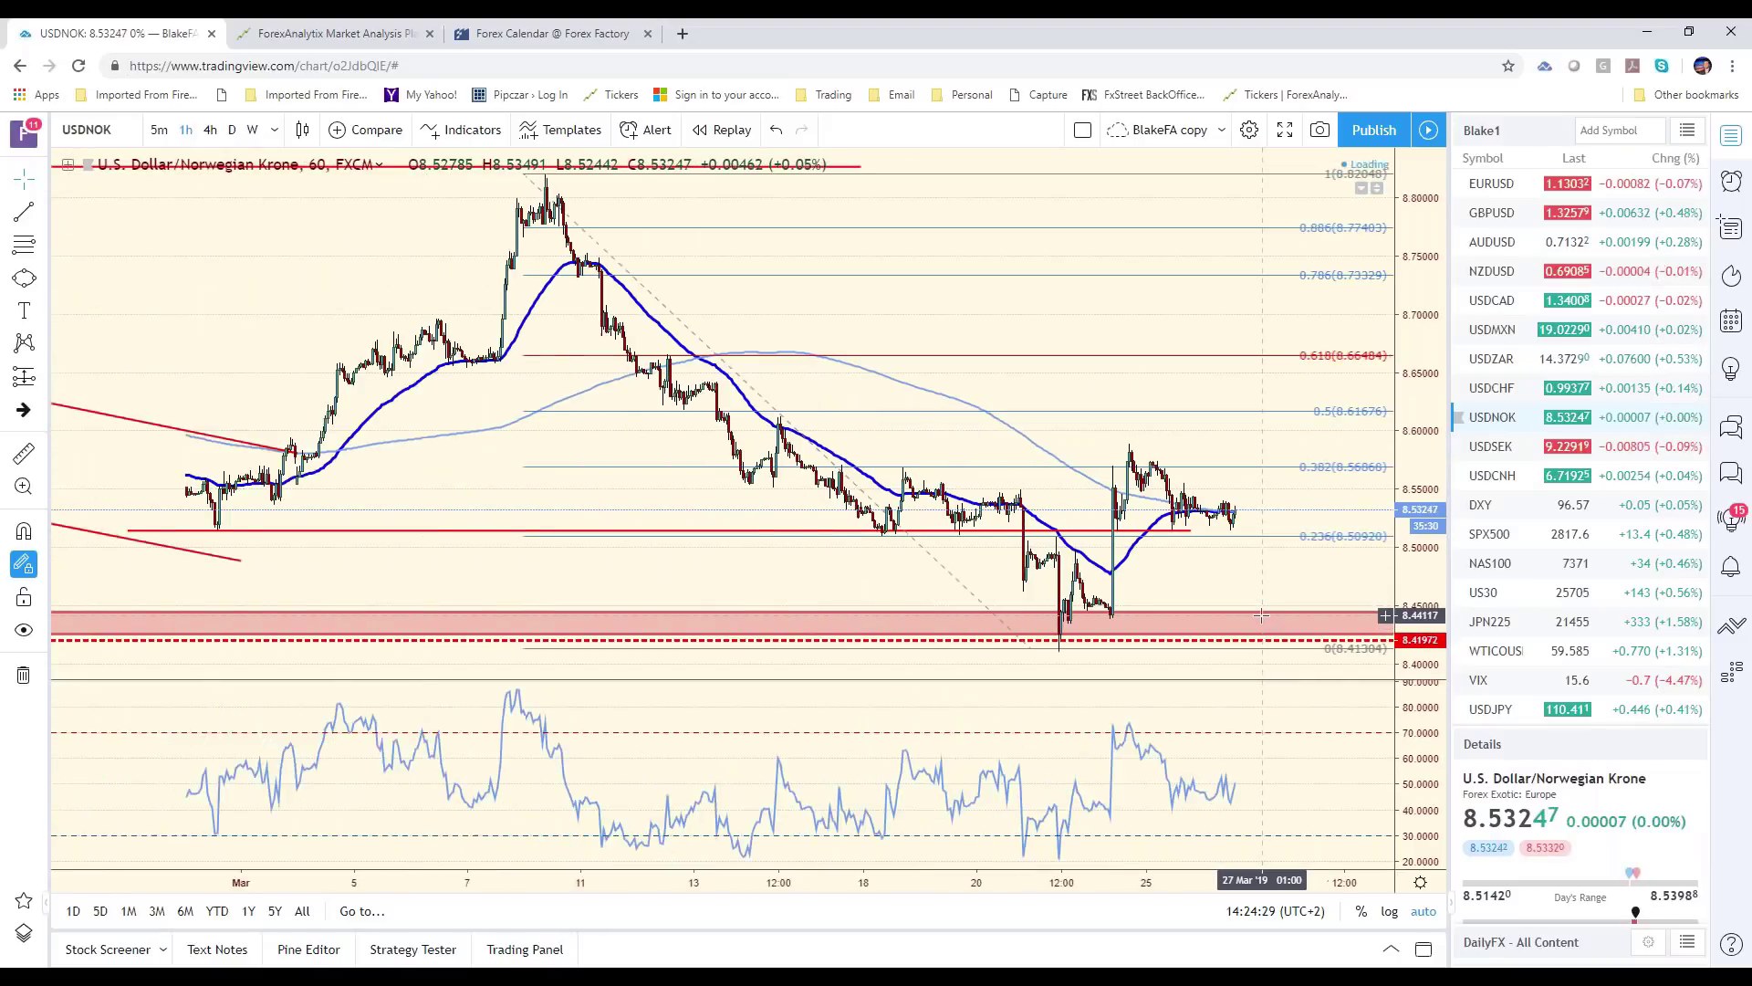
click(1533, 447)
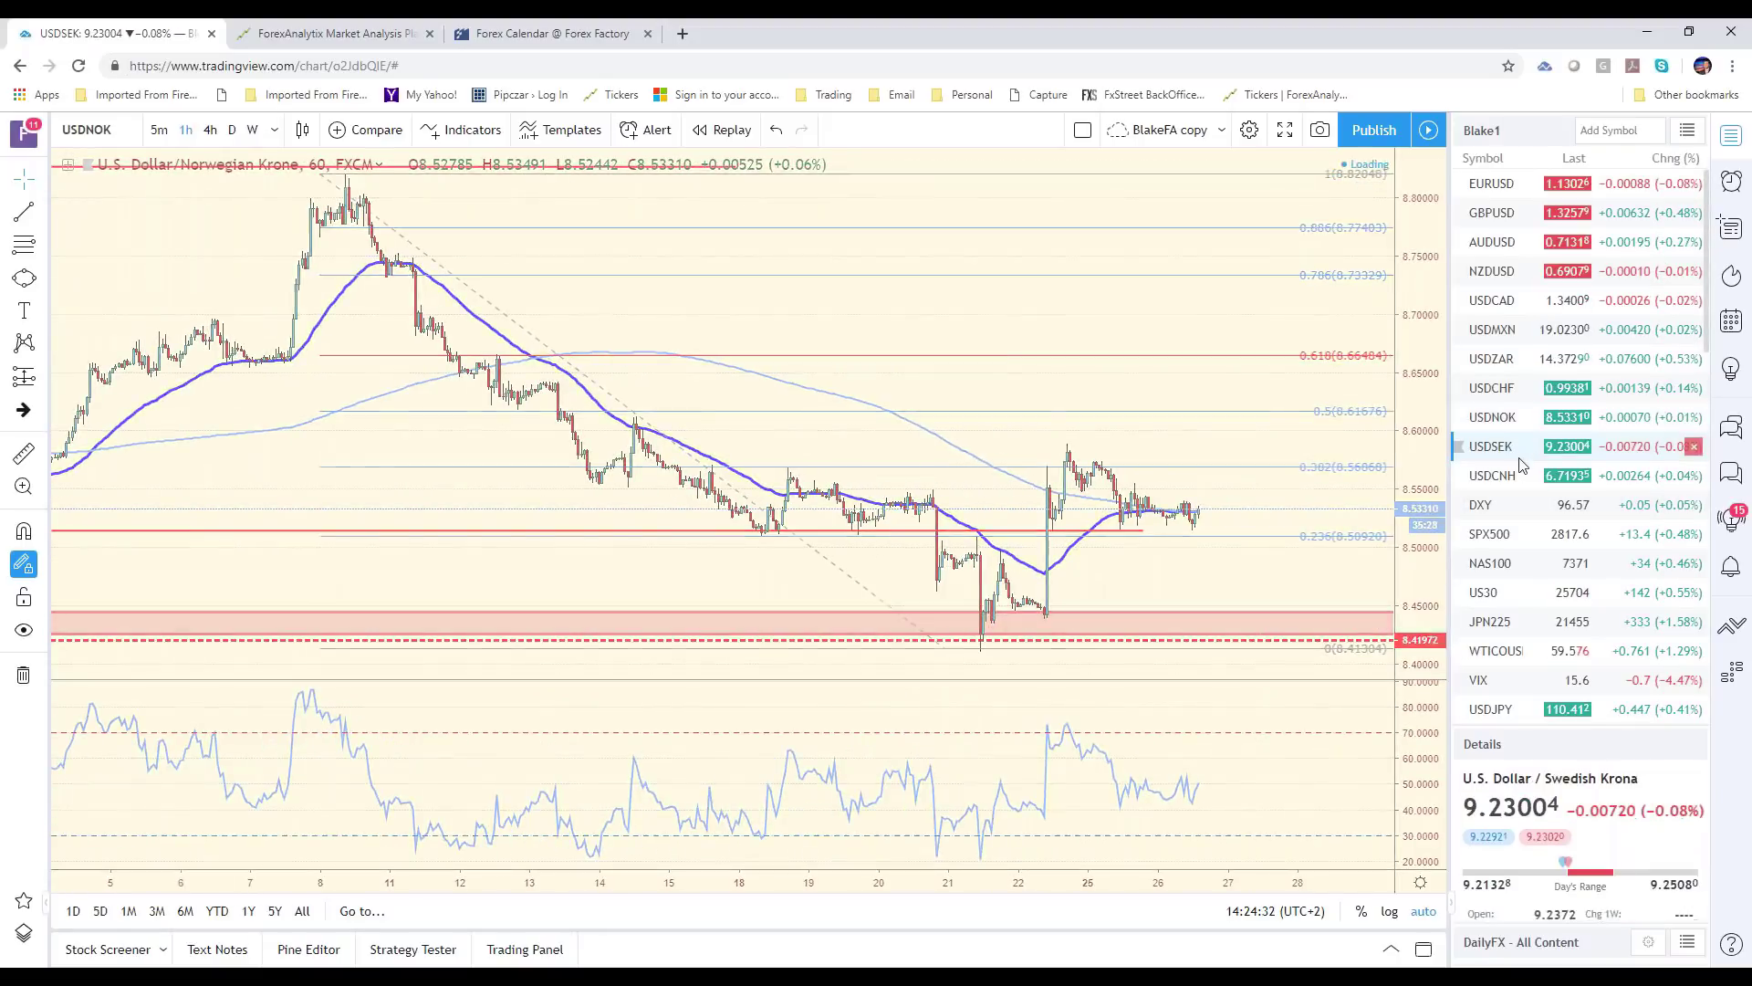
scroll(1552, 570, down, 2)
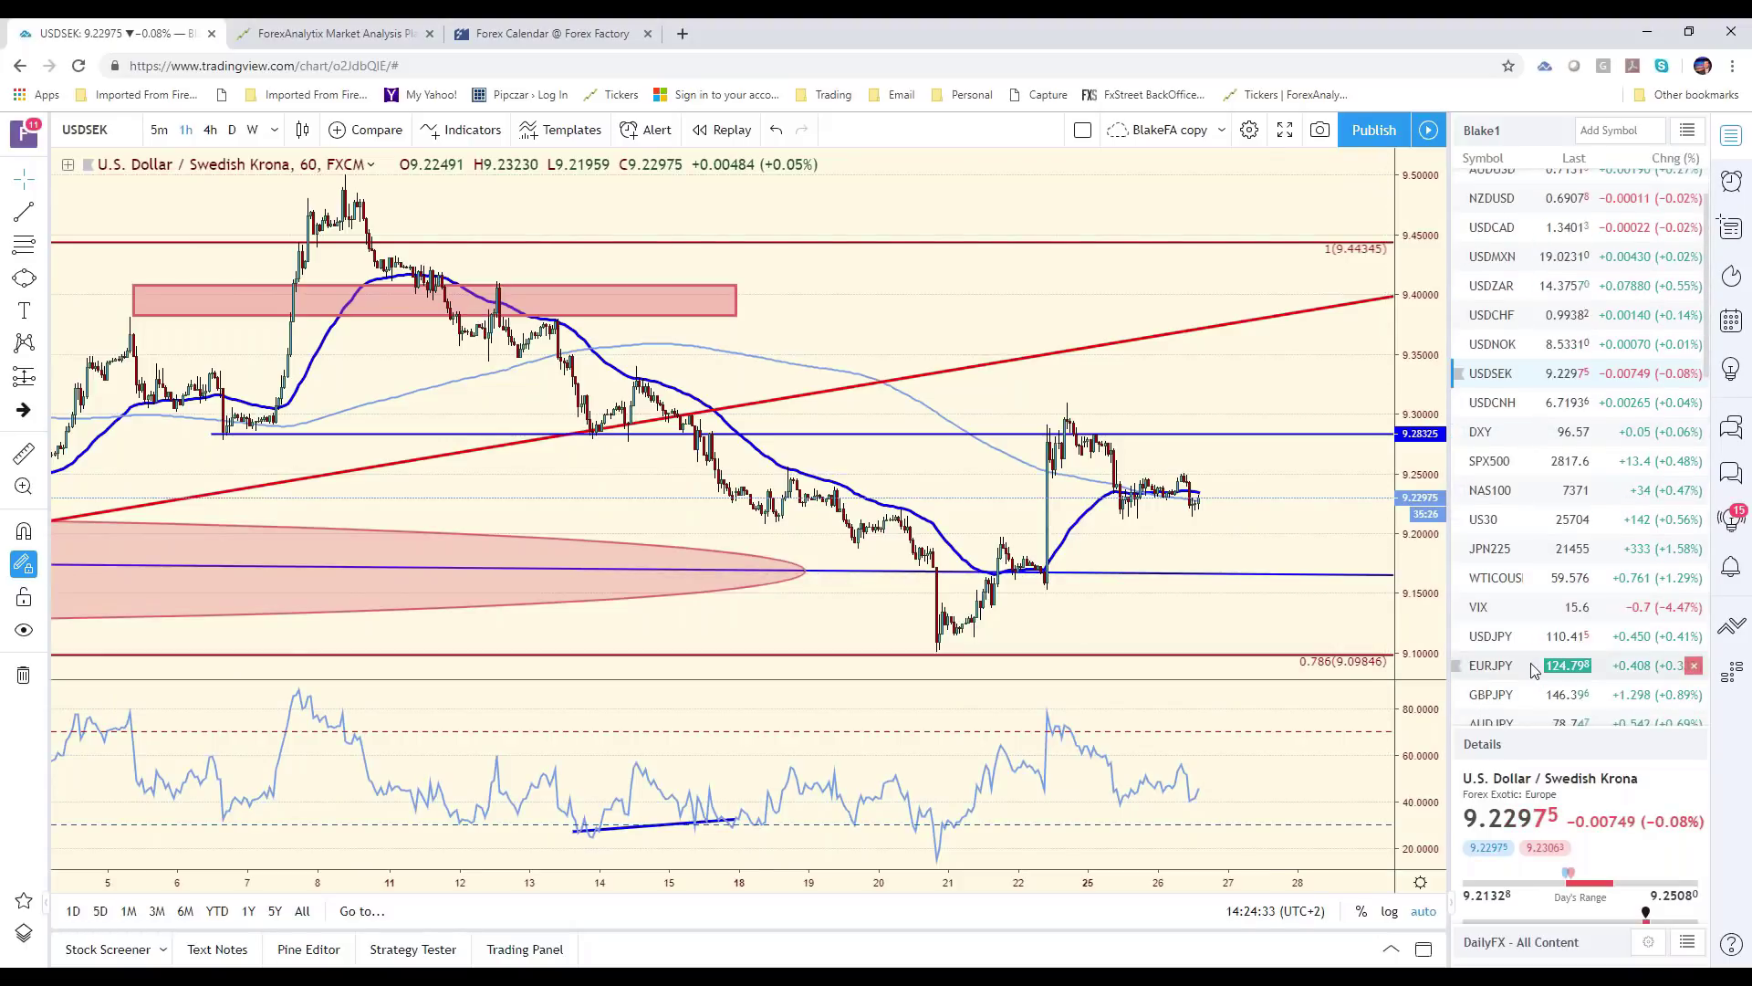
click(1536, 639)
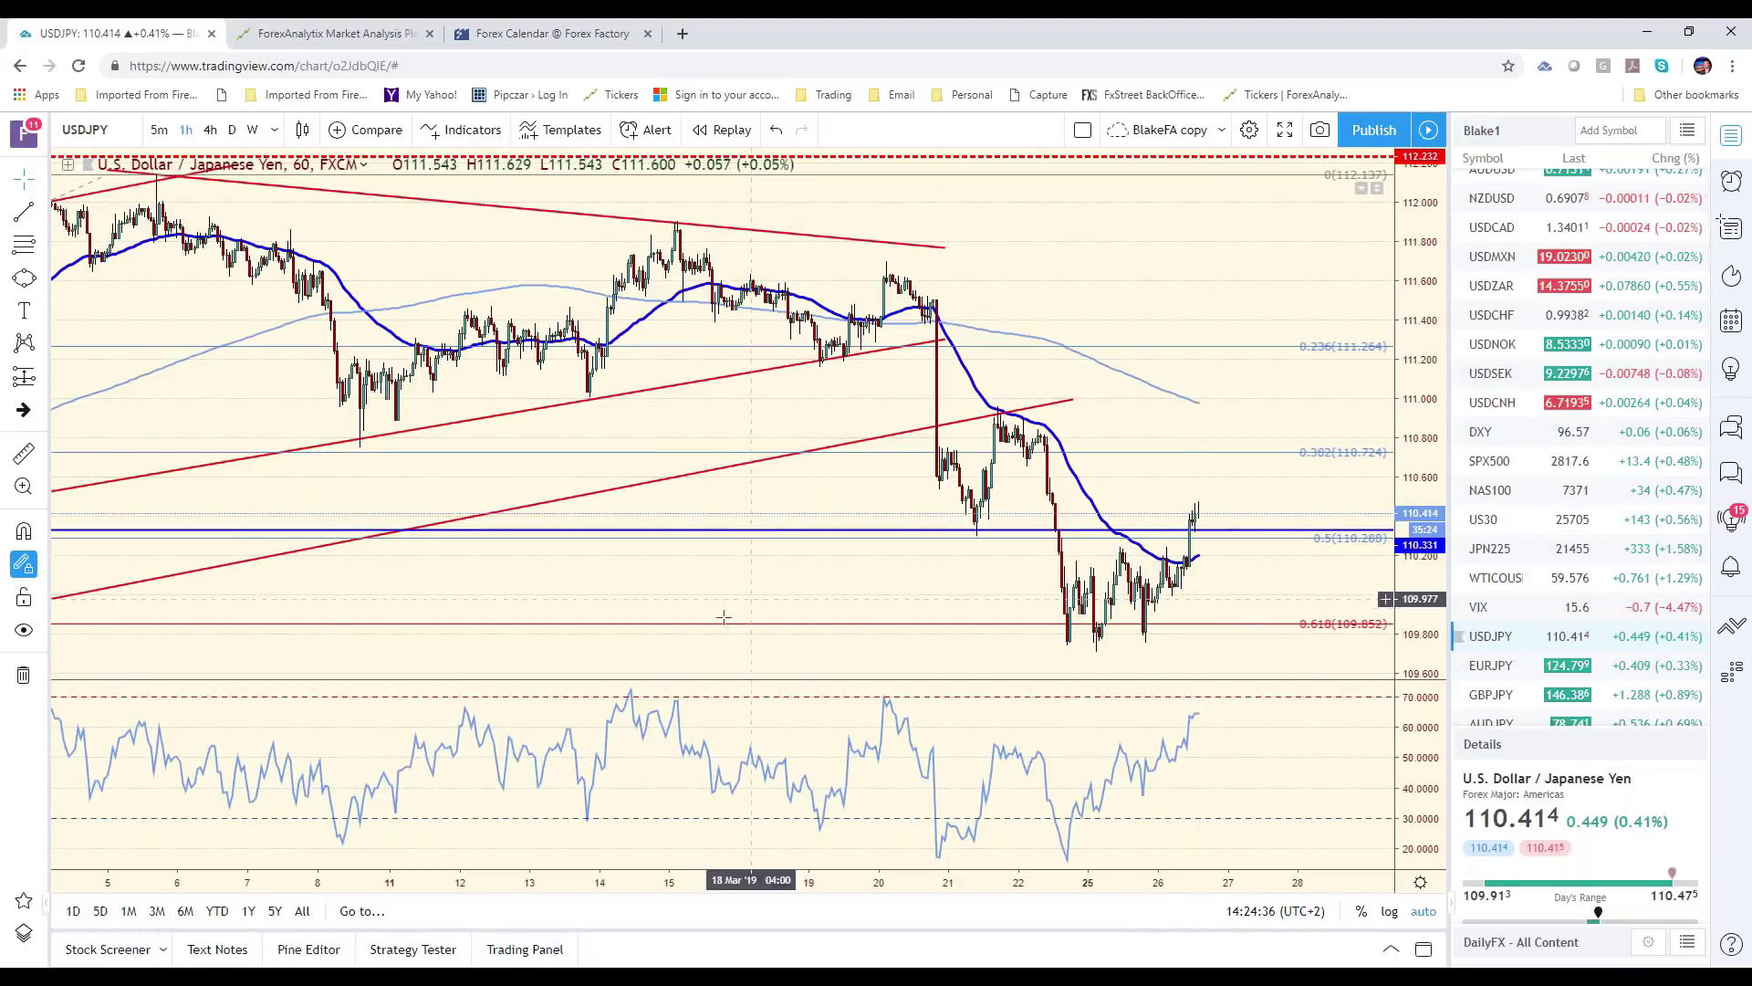
click(346, 34)
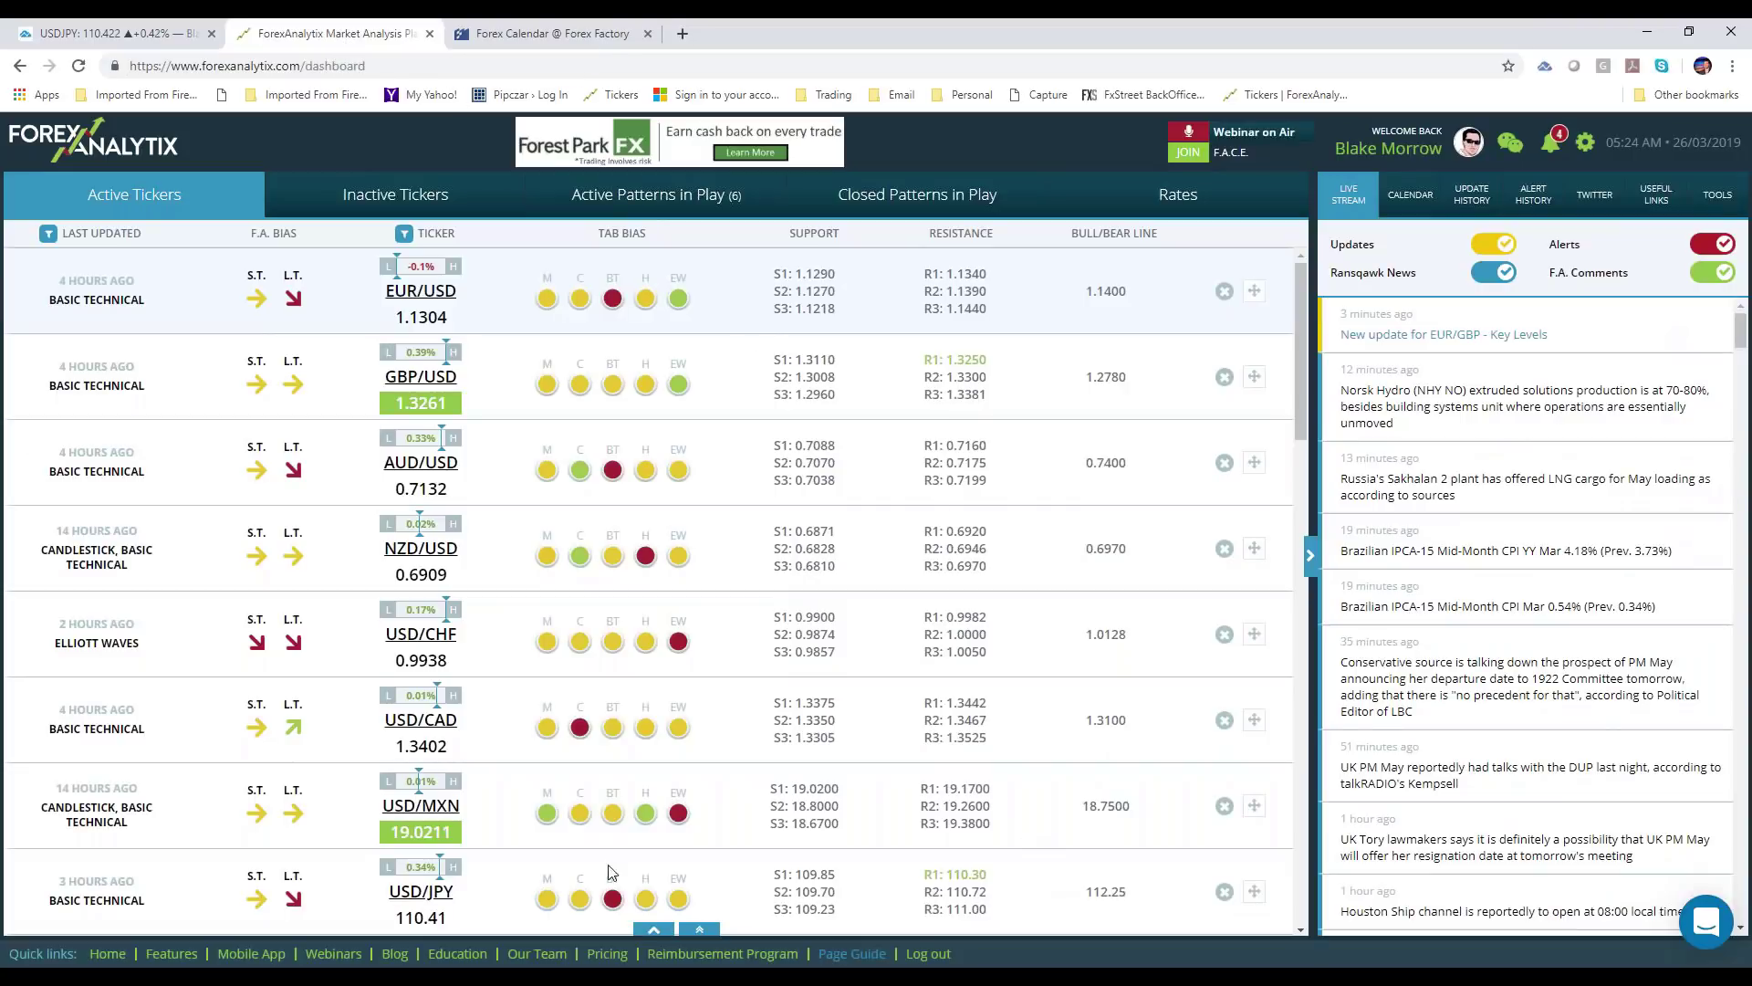
Reload the ForexAnalytix dashboard page
key(F5)
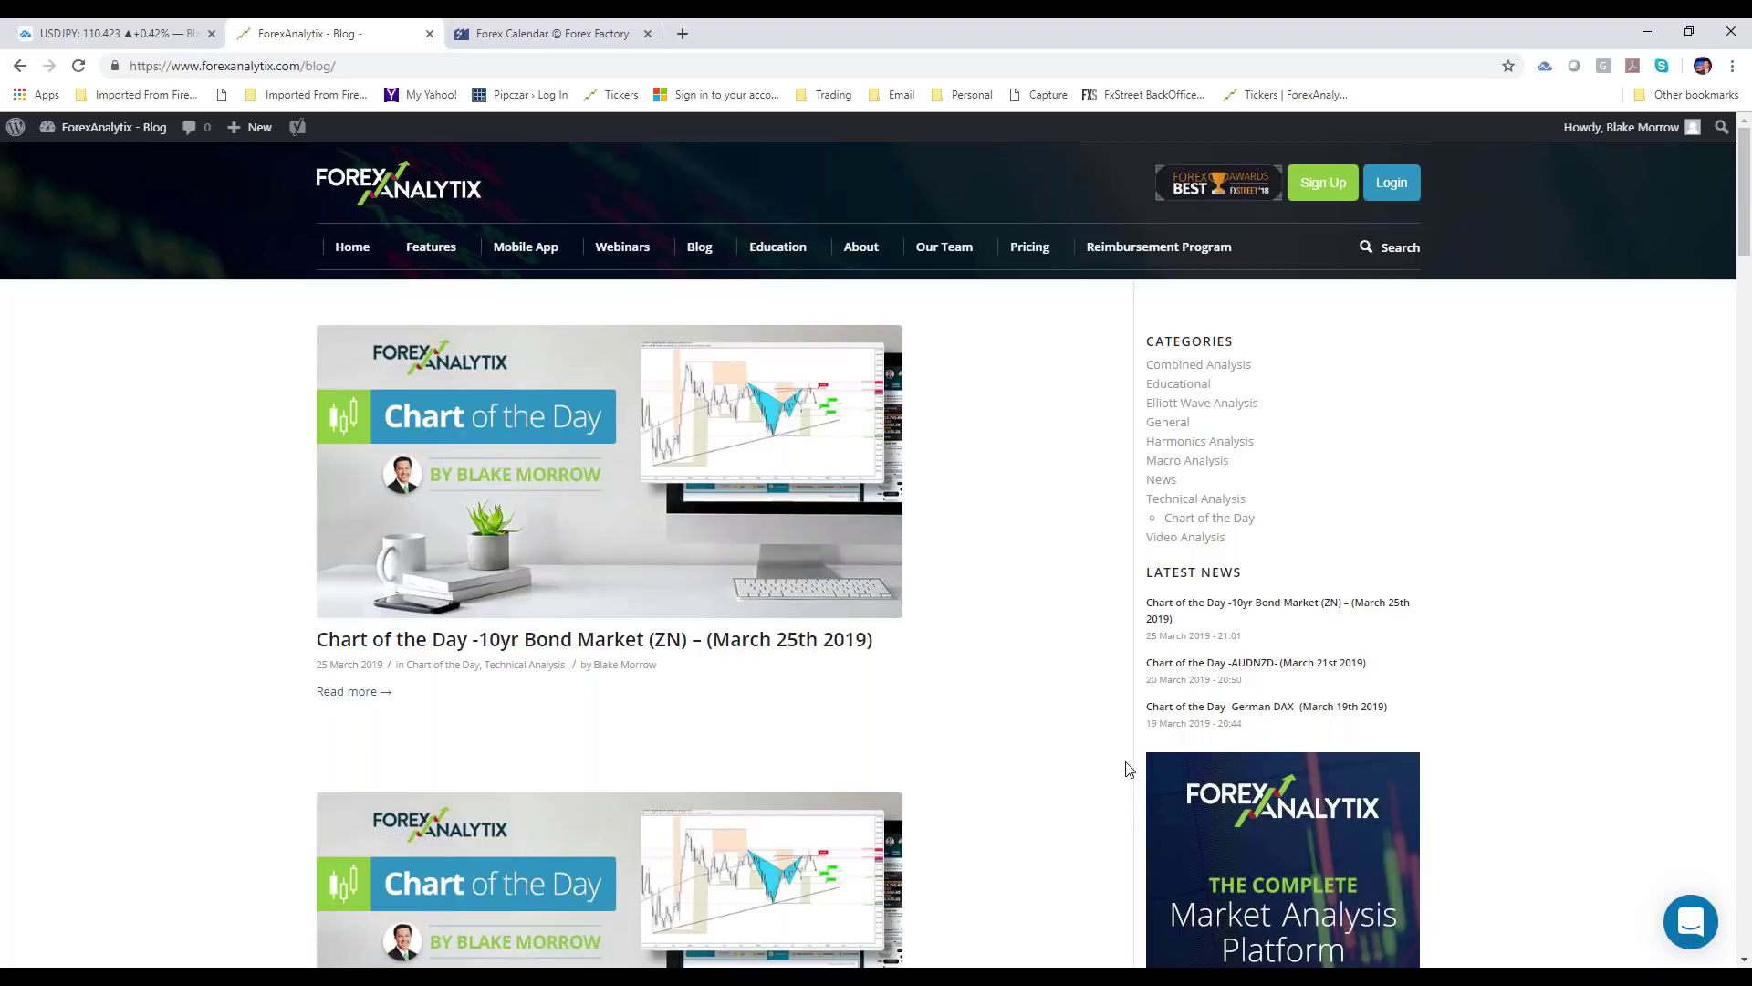
Read the 10yr Bond Market Chart of the Day post with its chart enlarged, then return to USDJPY
click(771, 597)
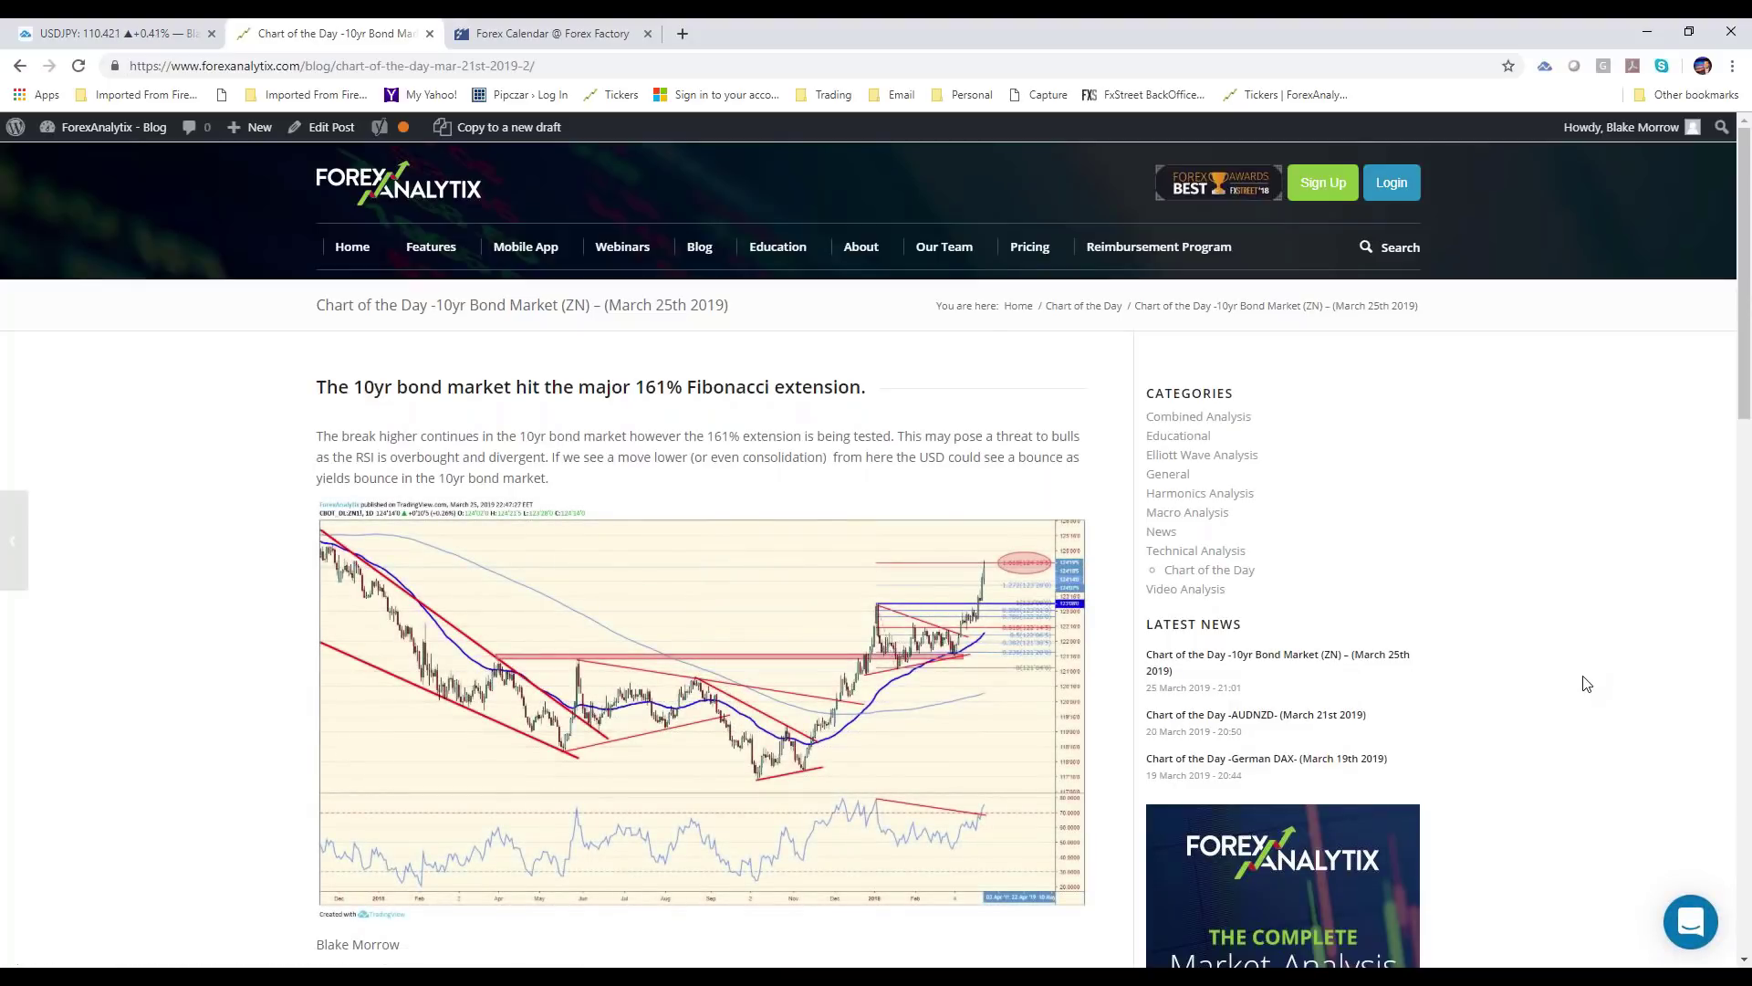
click(701, 710)
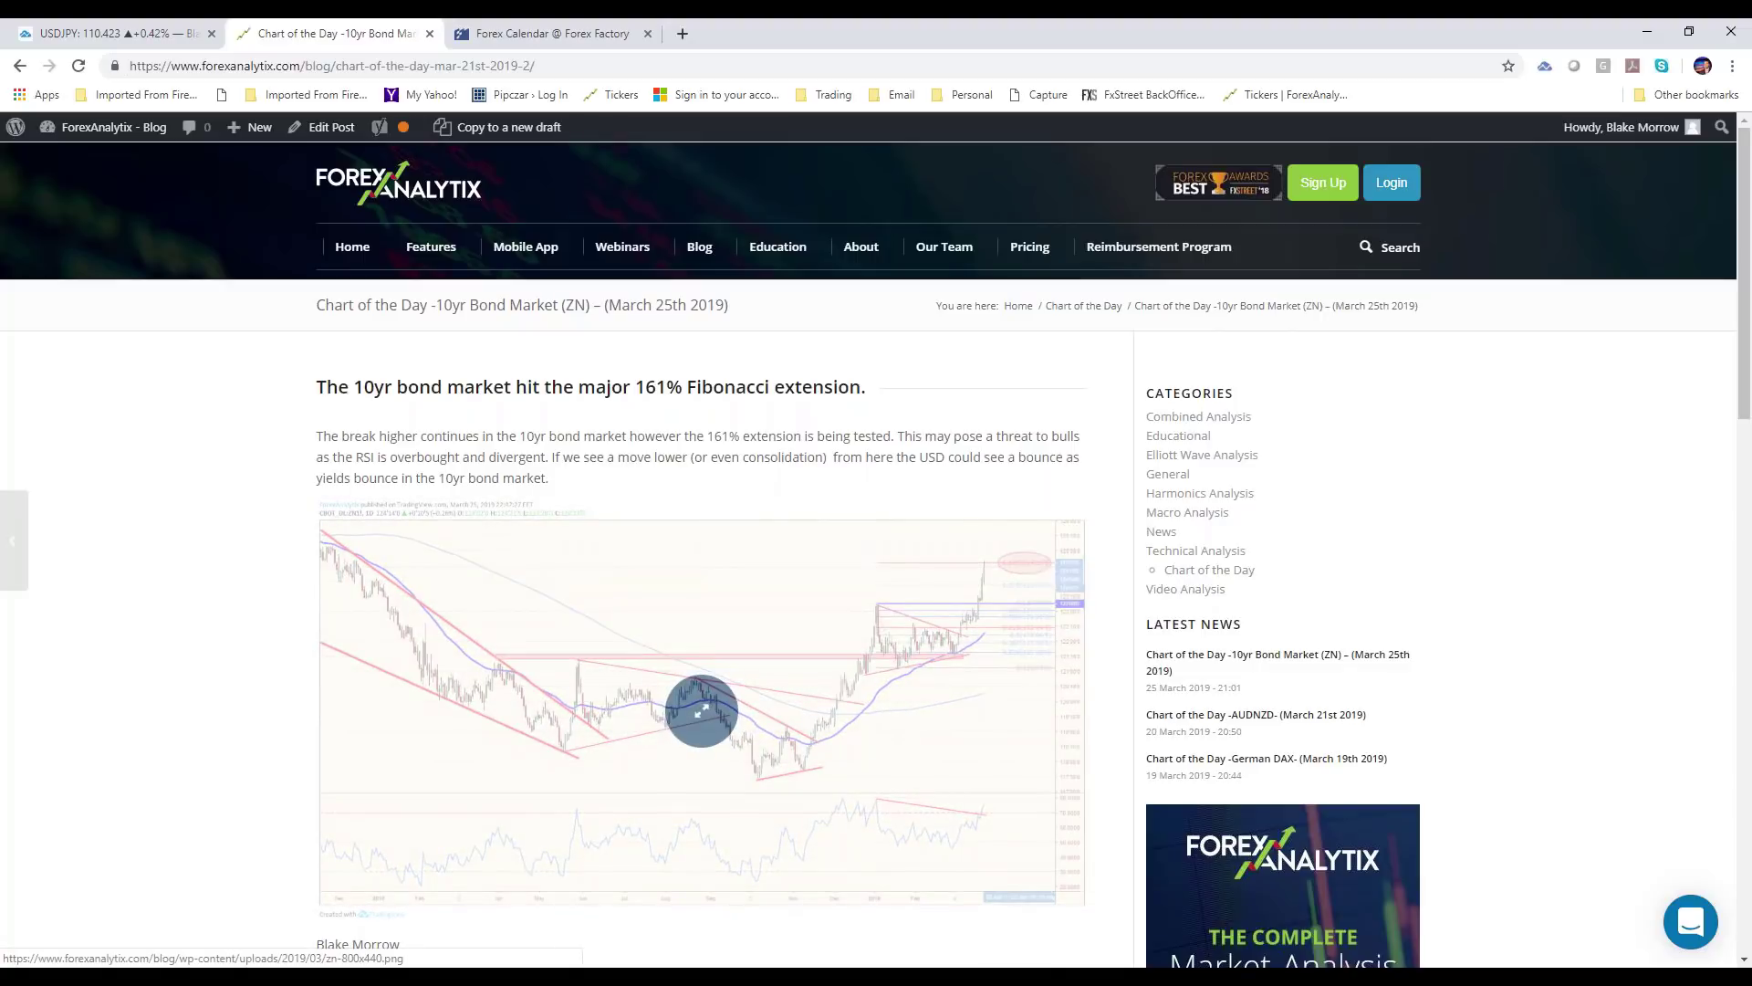
click(701, 710)
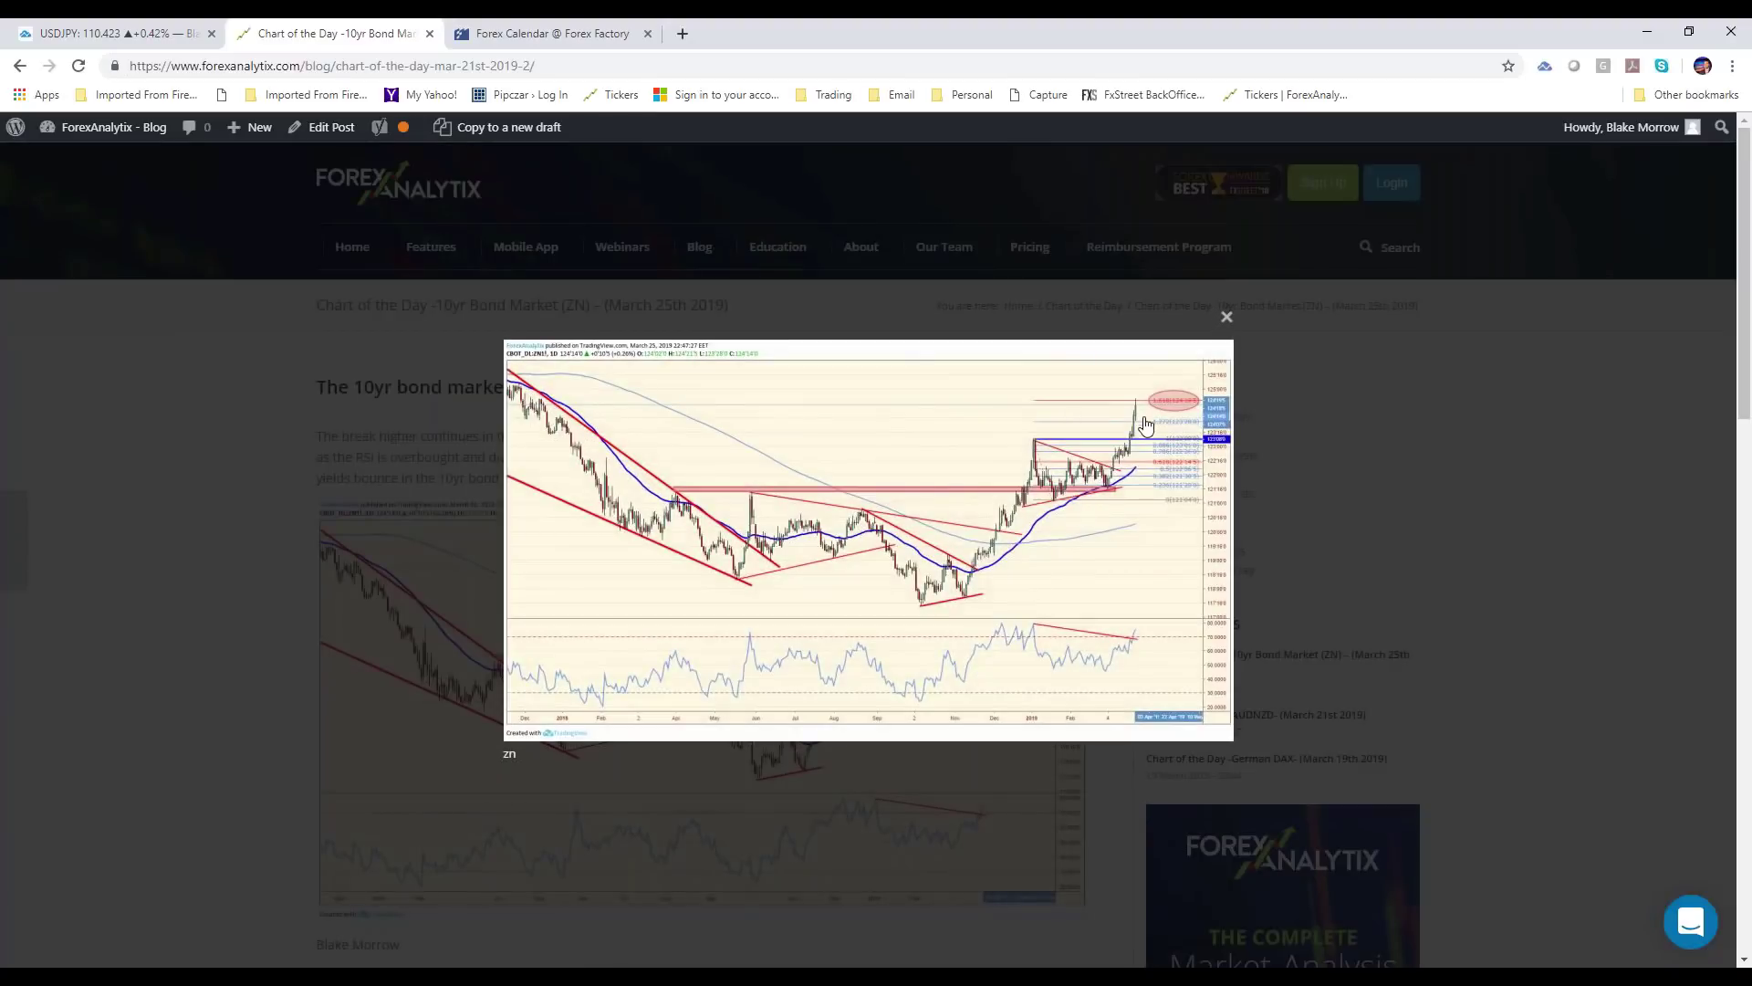
click(1228, 321)
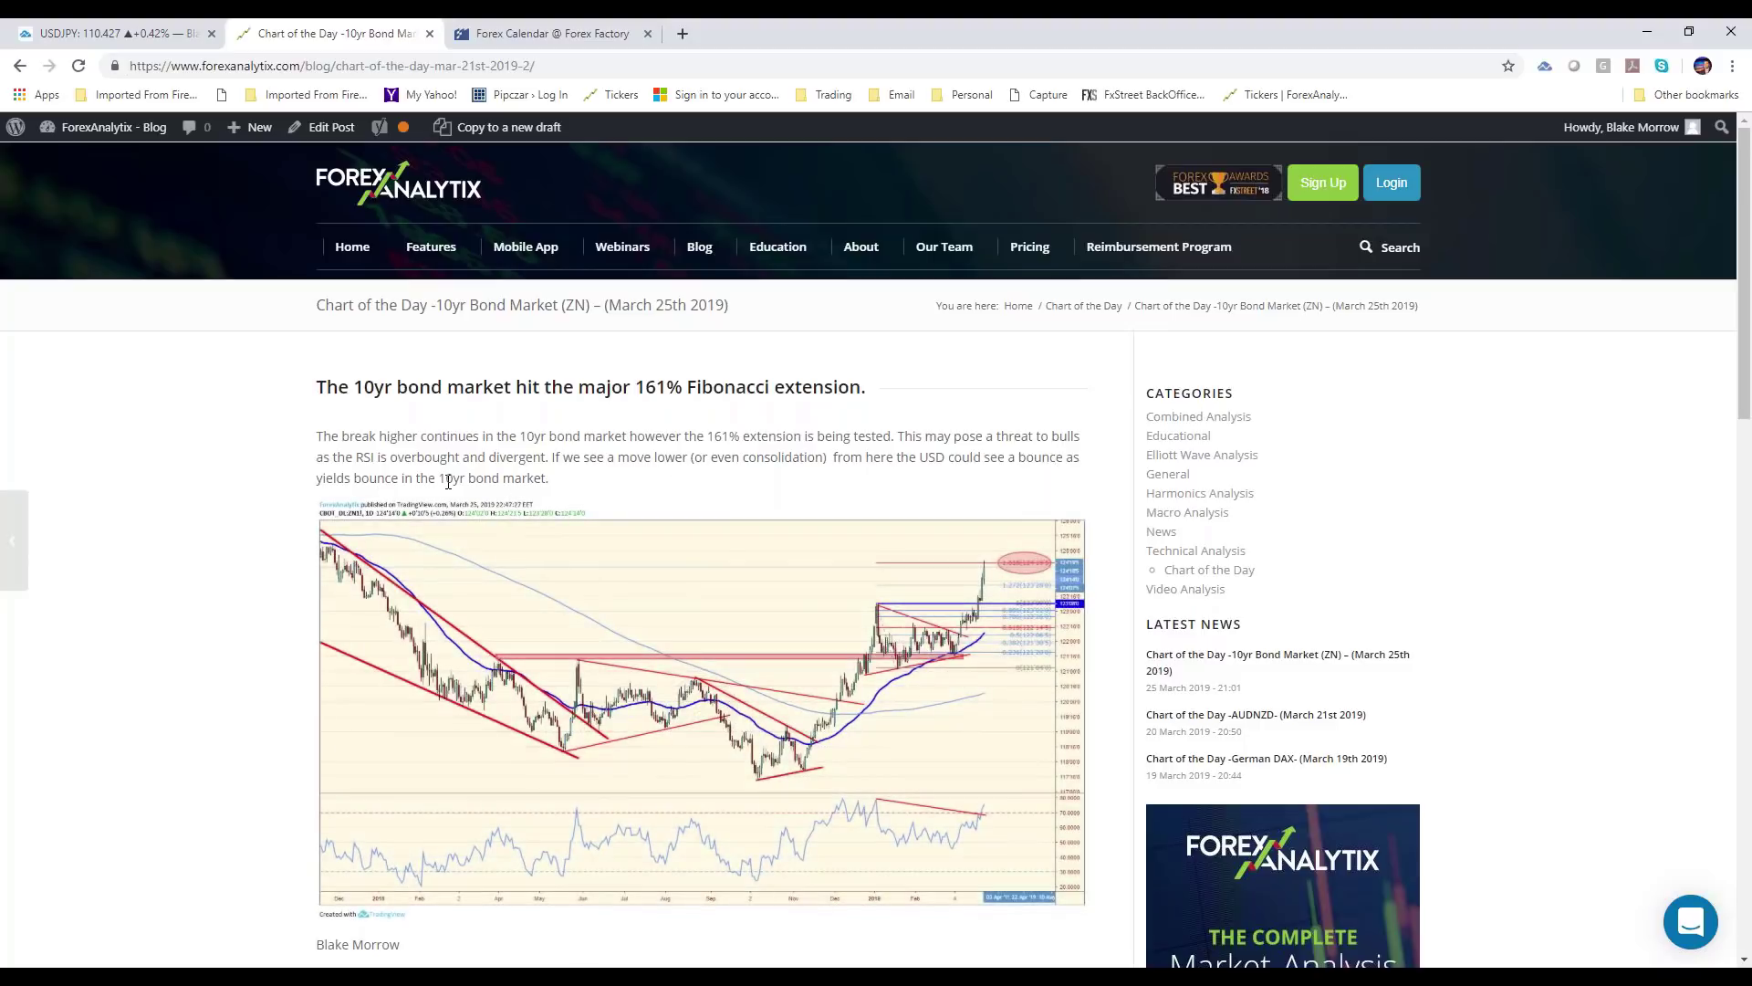
click(121, 37)
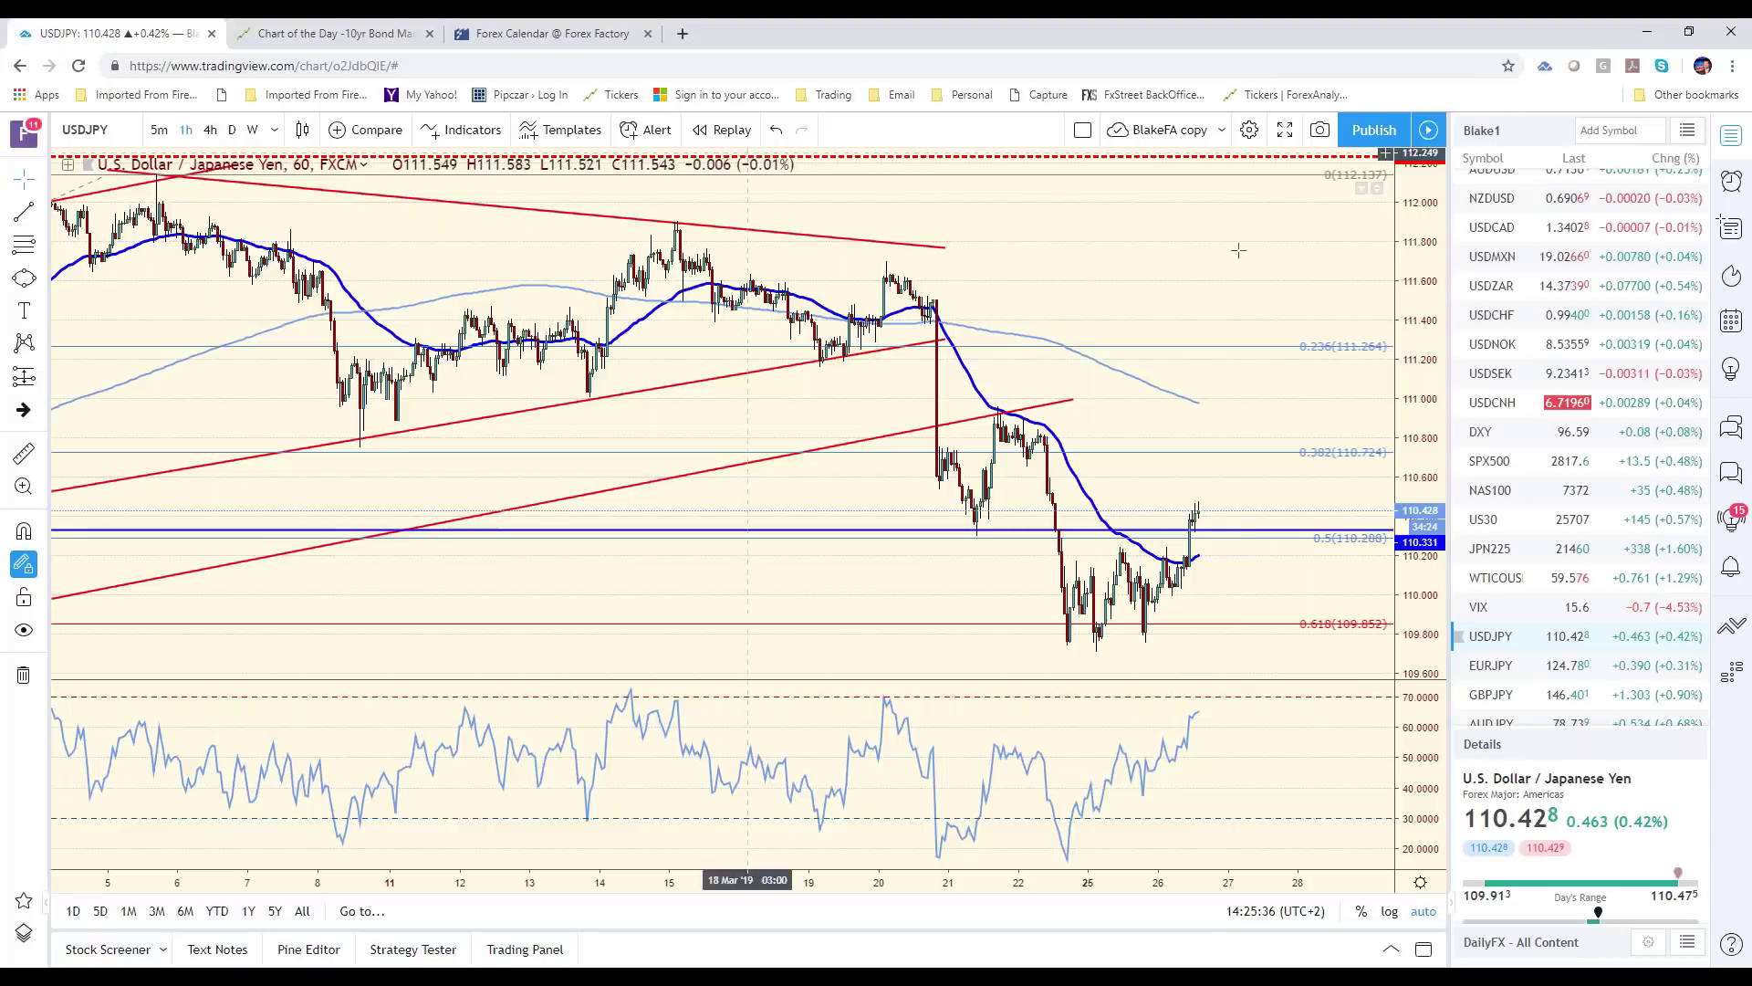
Show ZN1! 10 Year T-Note Futures on daily candles, zoomed to roughly the last year
scroll(1567, 609, down, 6)
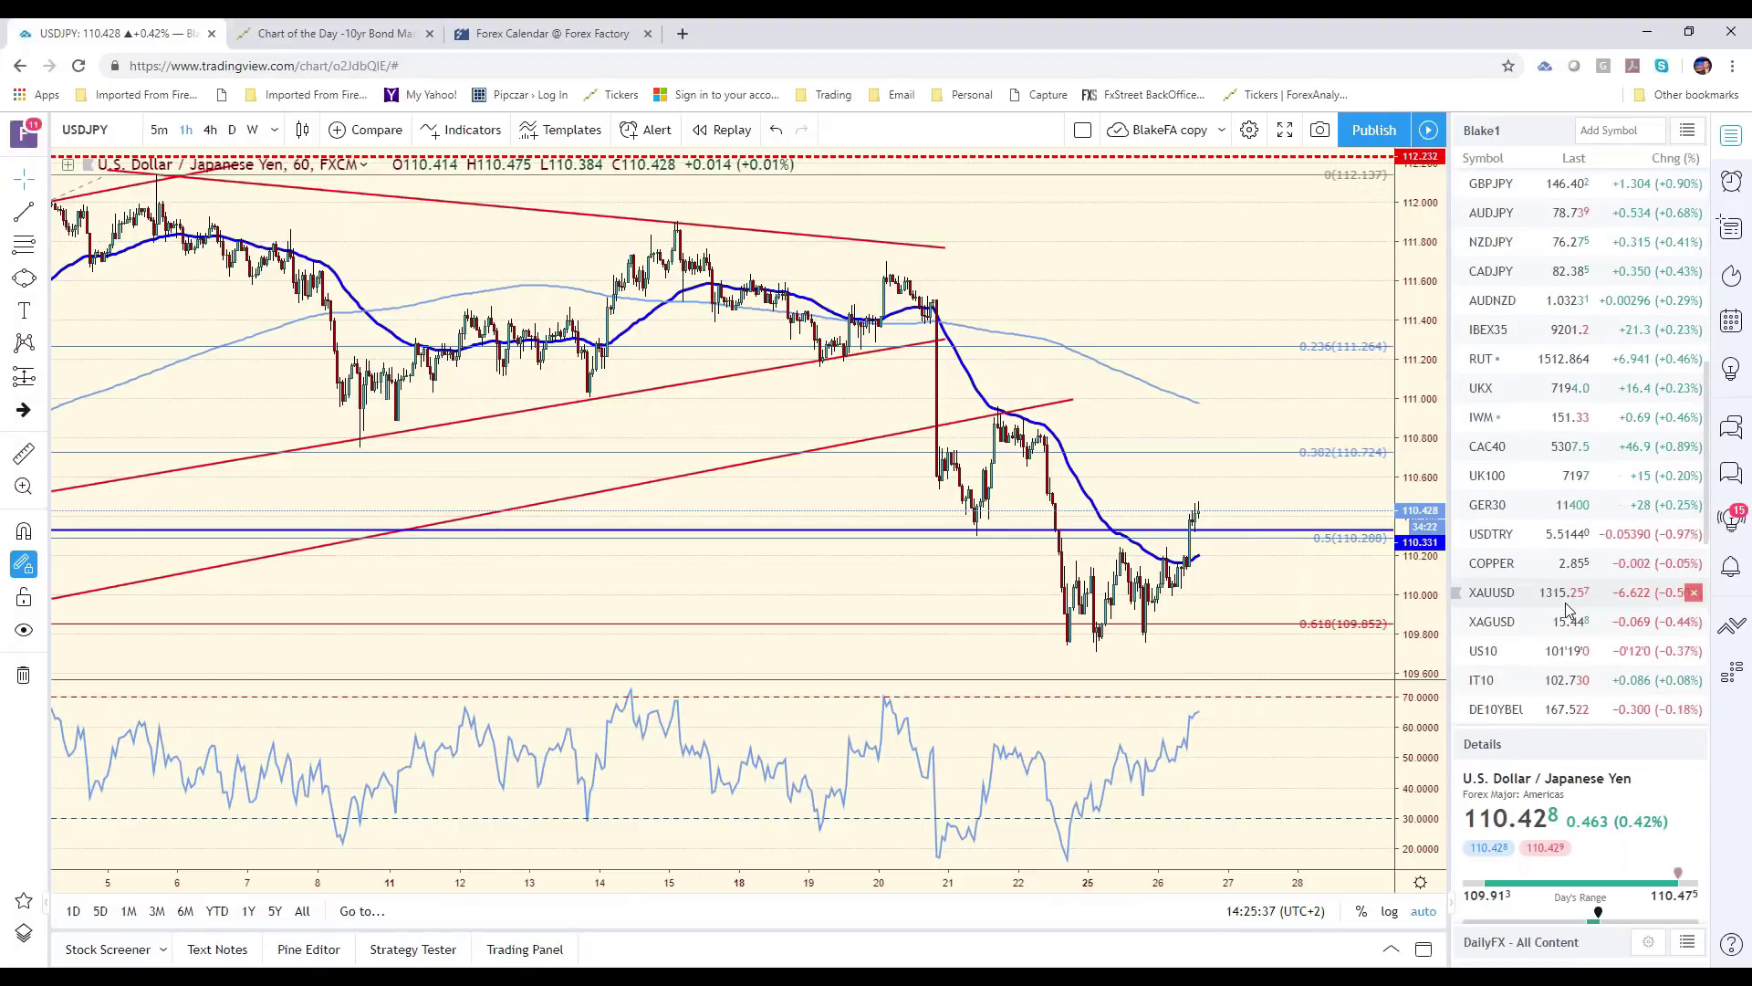
scroll(1567, 609, down, 4)
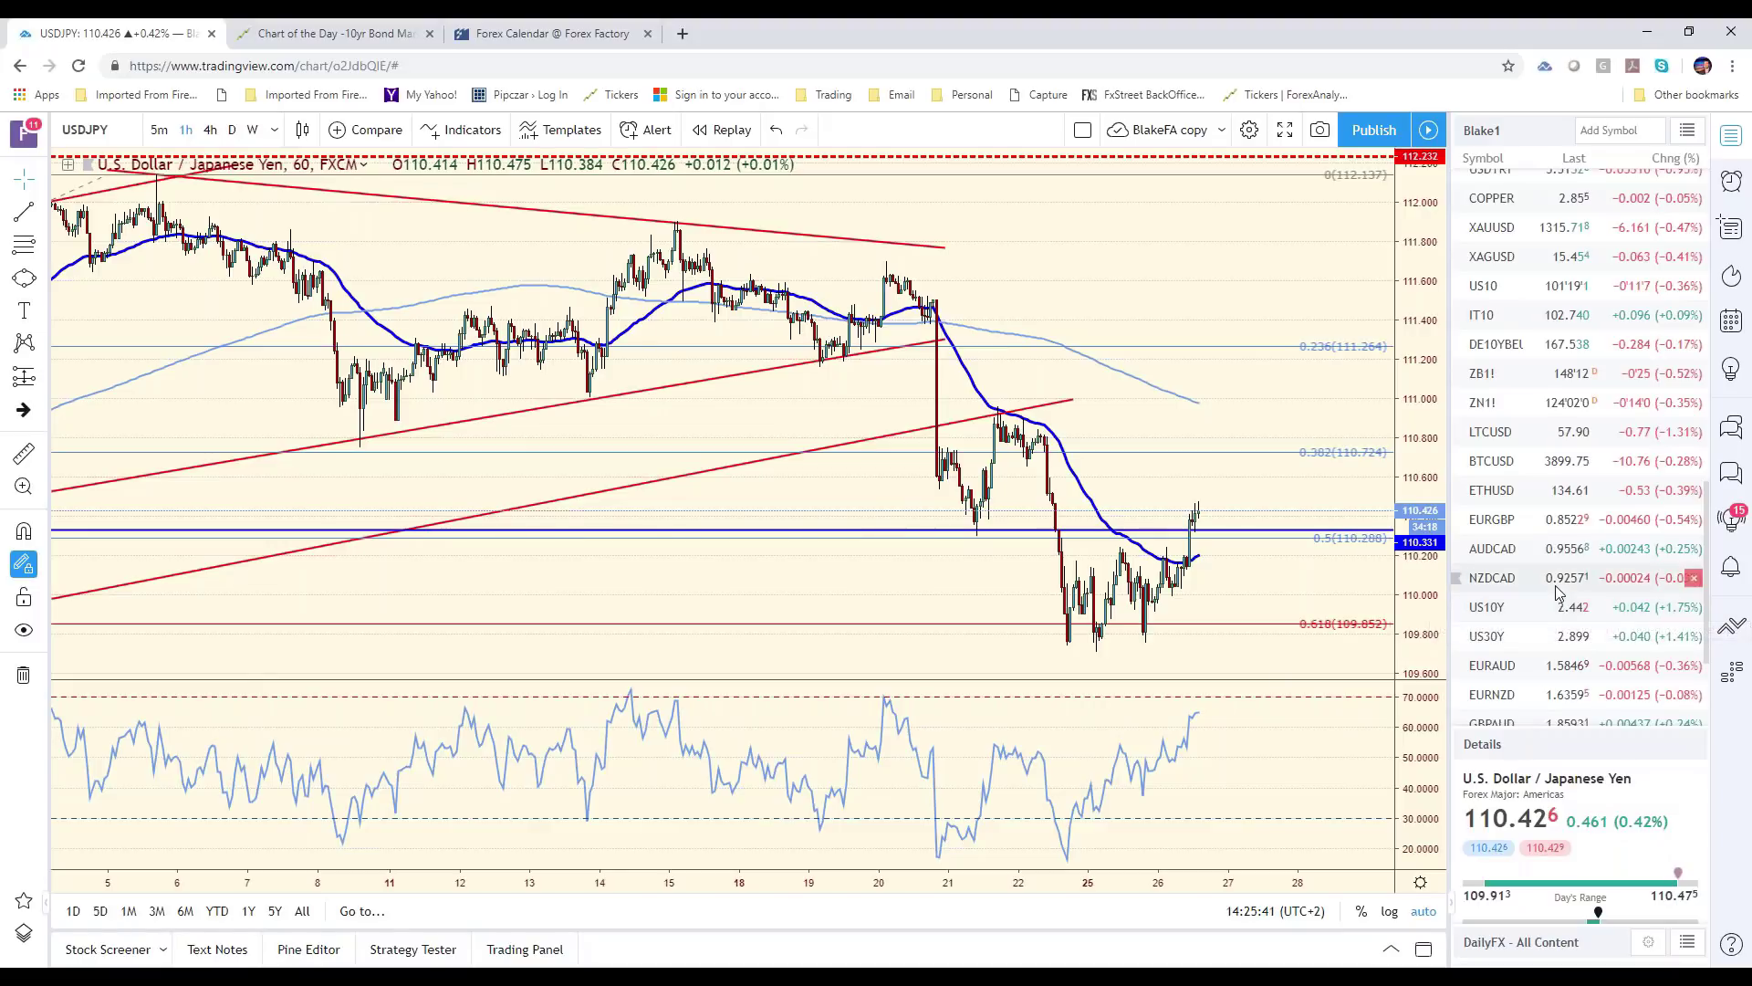
scroll(1566, 556, down, 4)
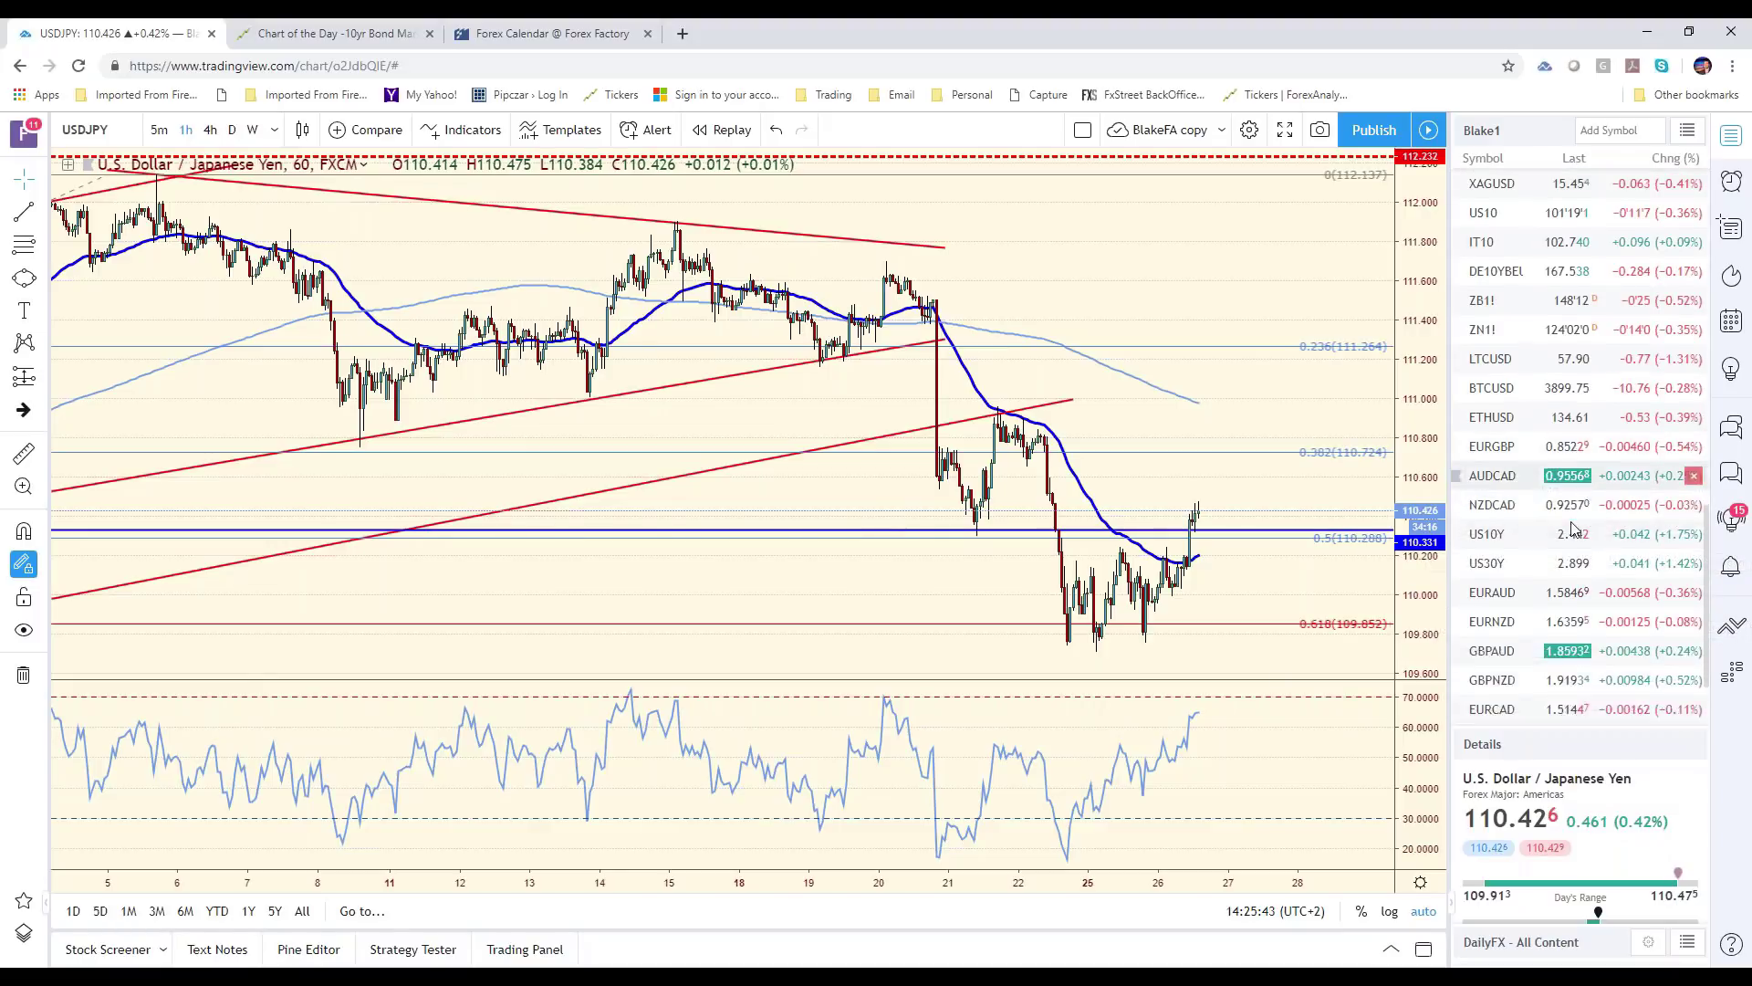
scroll(1562, 558, up, 1)
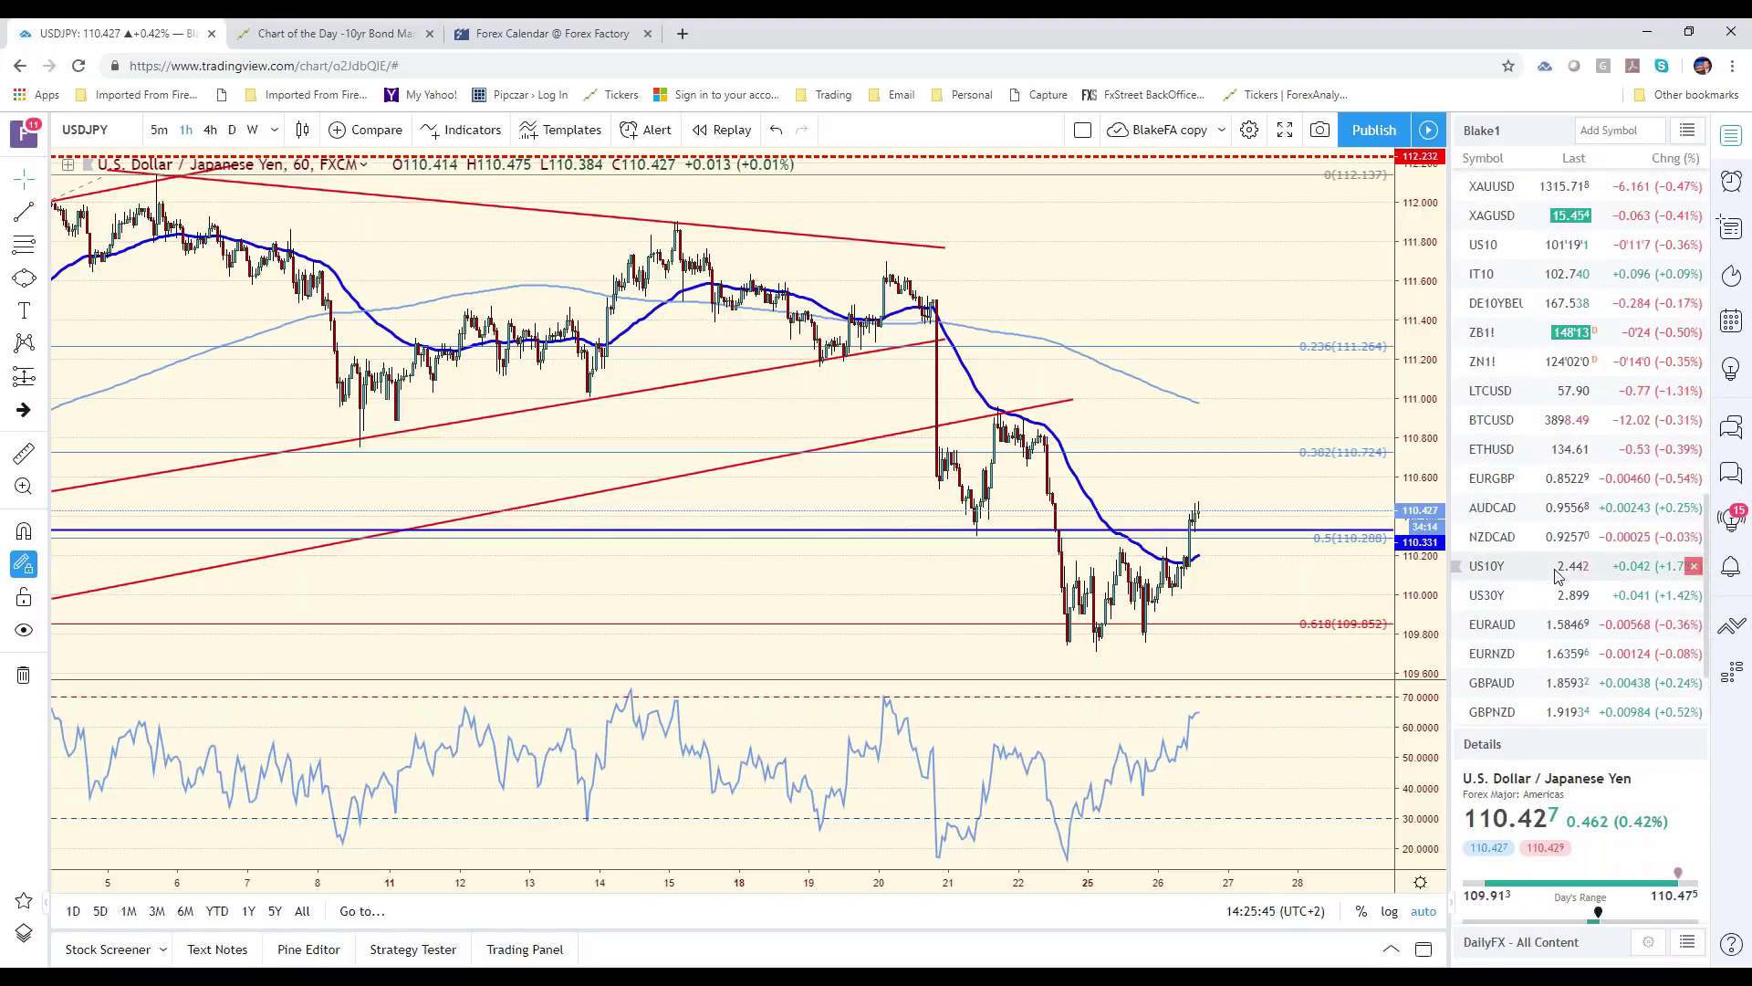
scroll(1557, 574, down, 1)
scroll(1547, 456, up, 3)
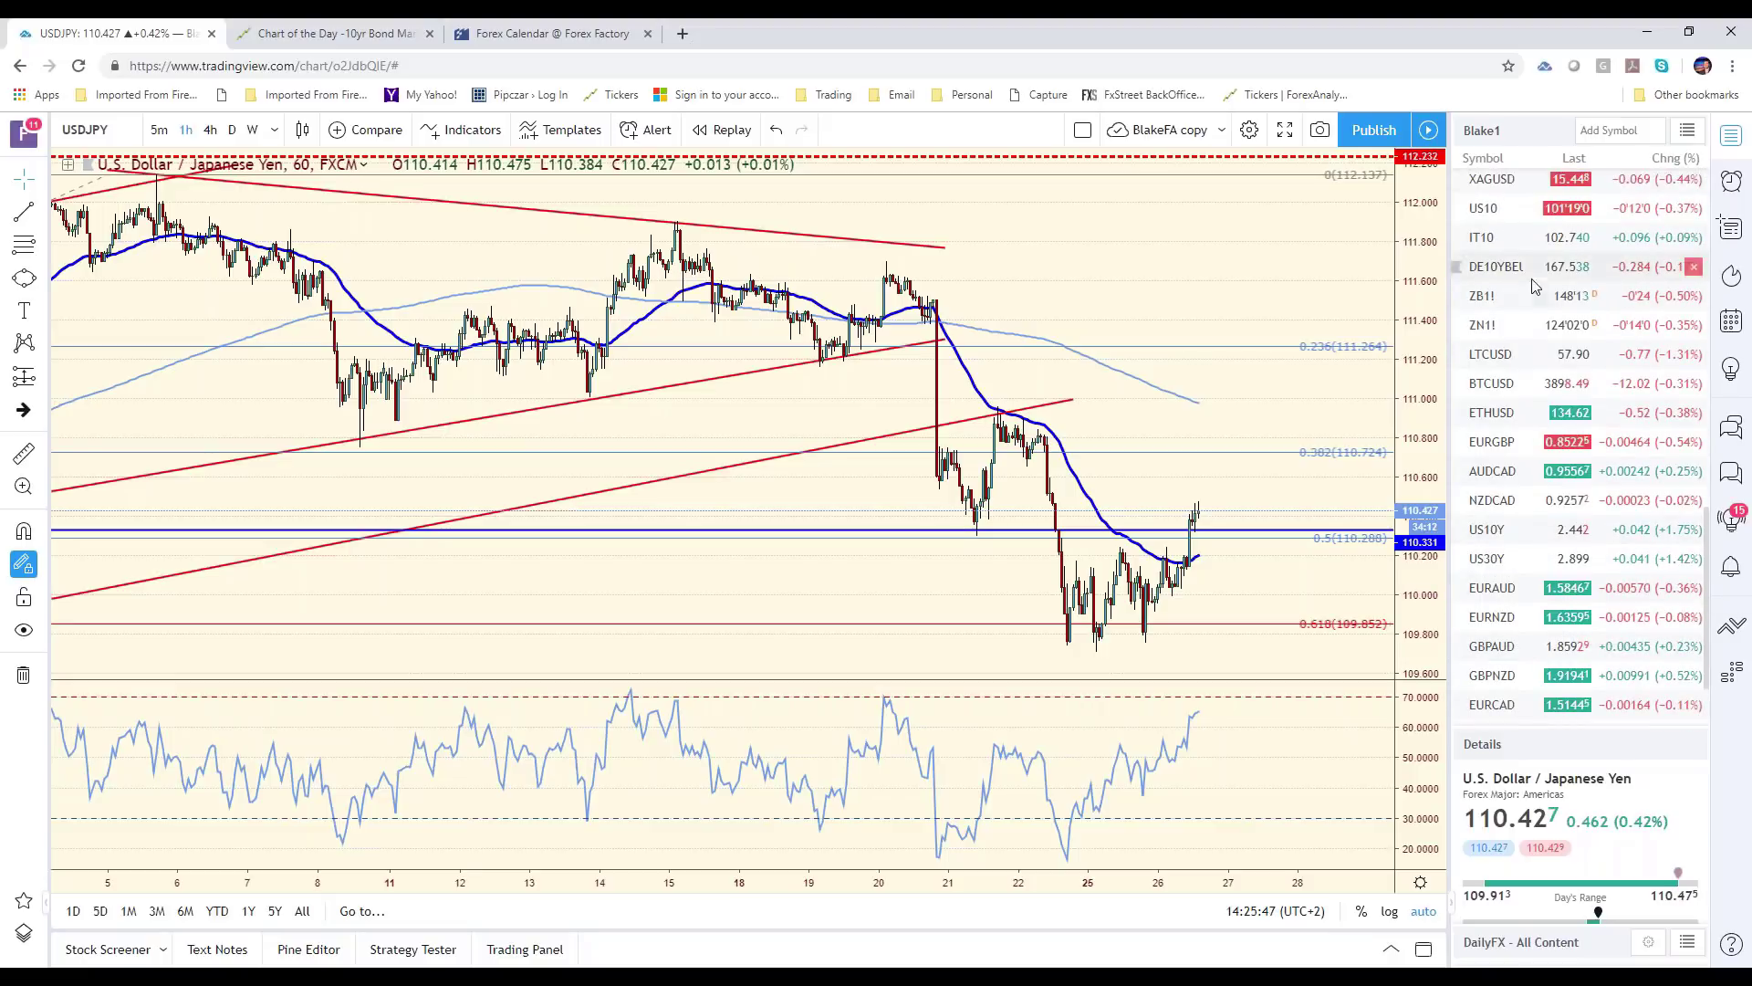
click(1536, 327)
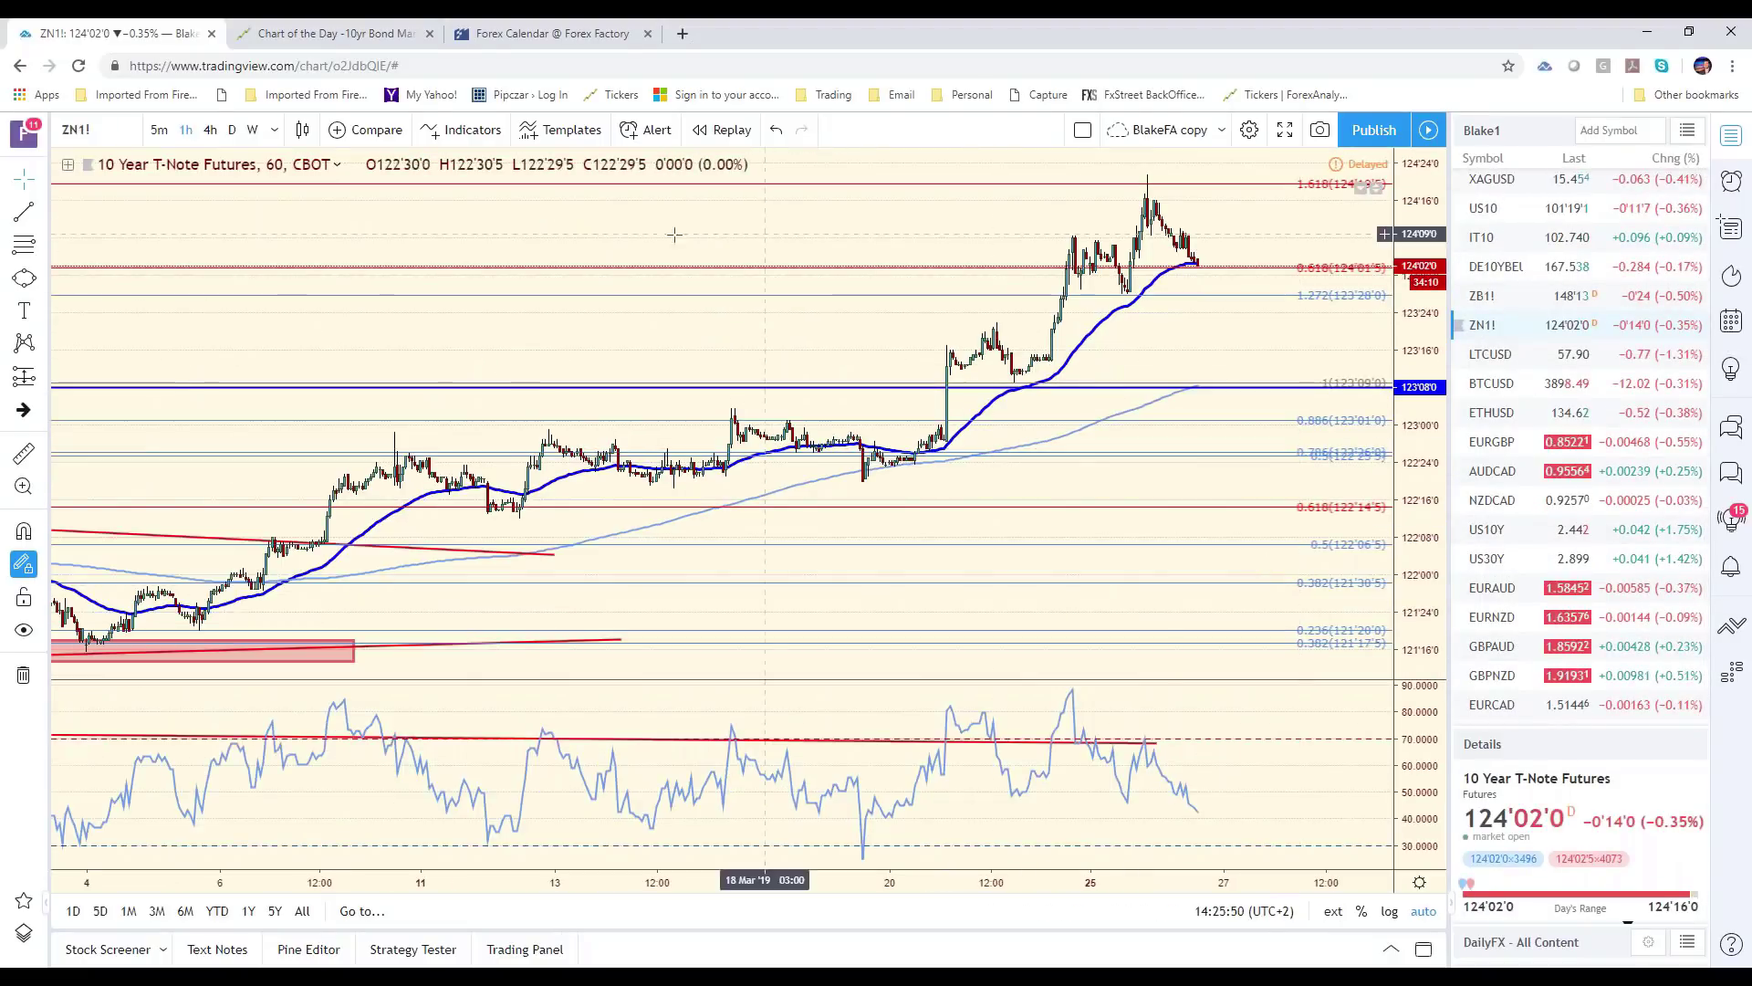
click(209, 129)
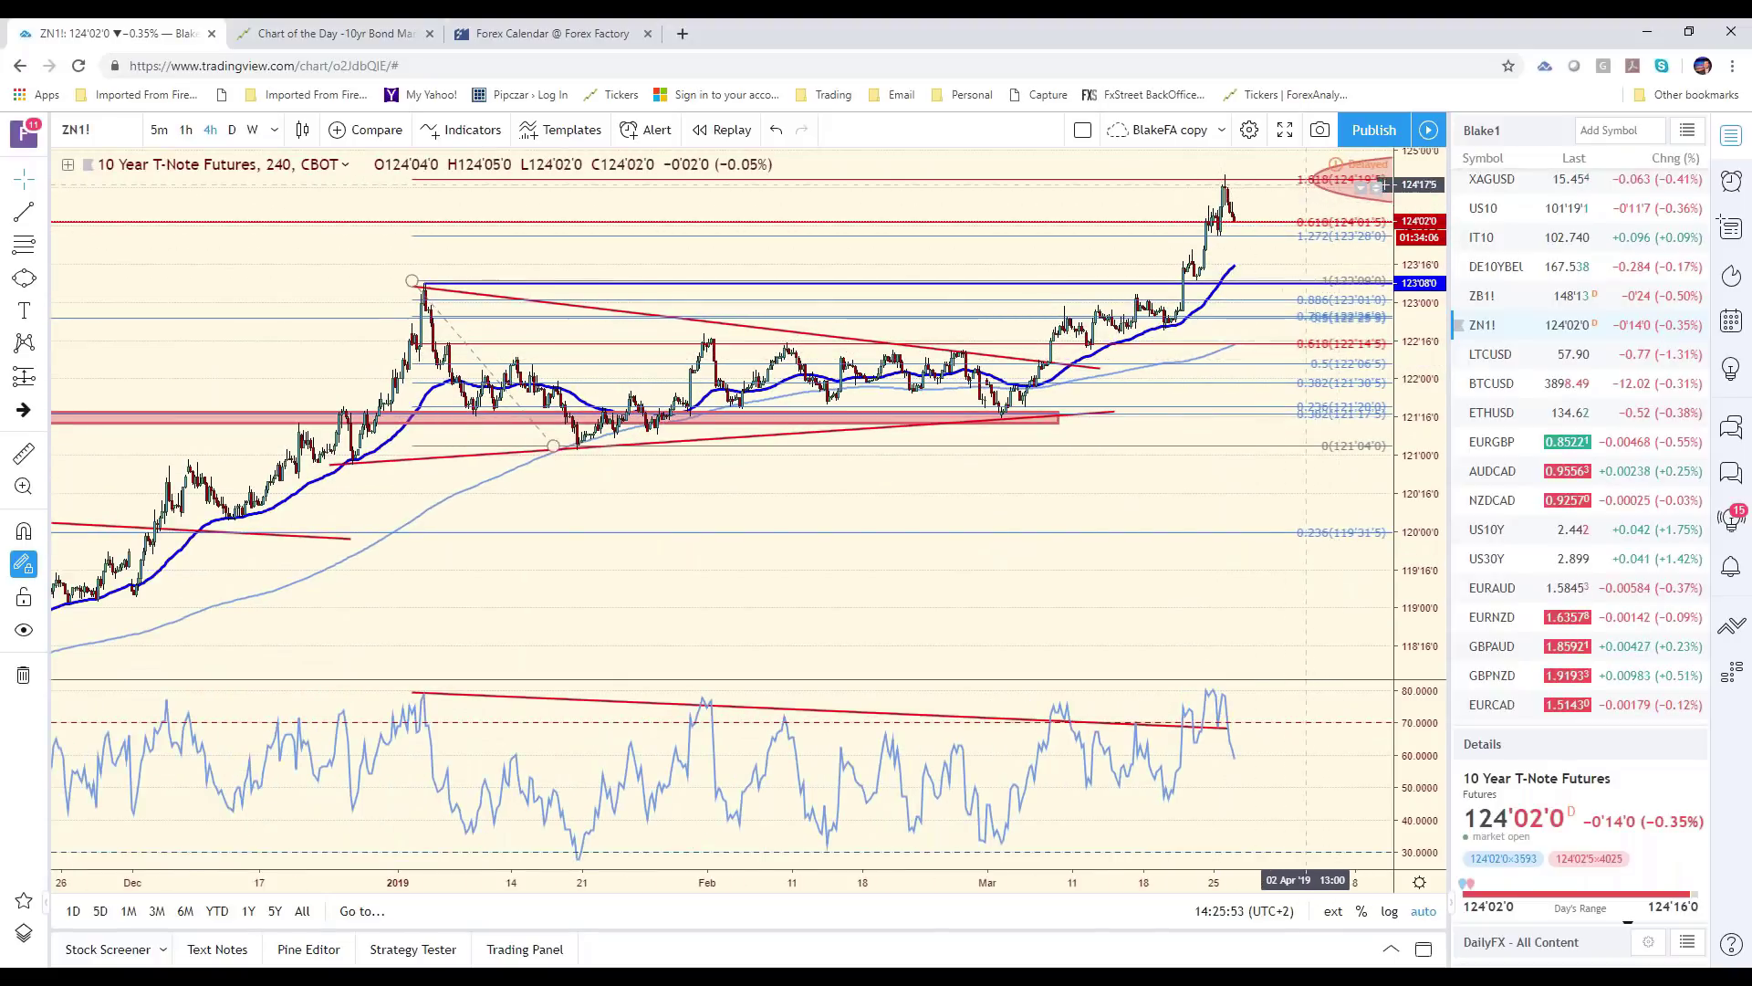
click(232, 129)
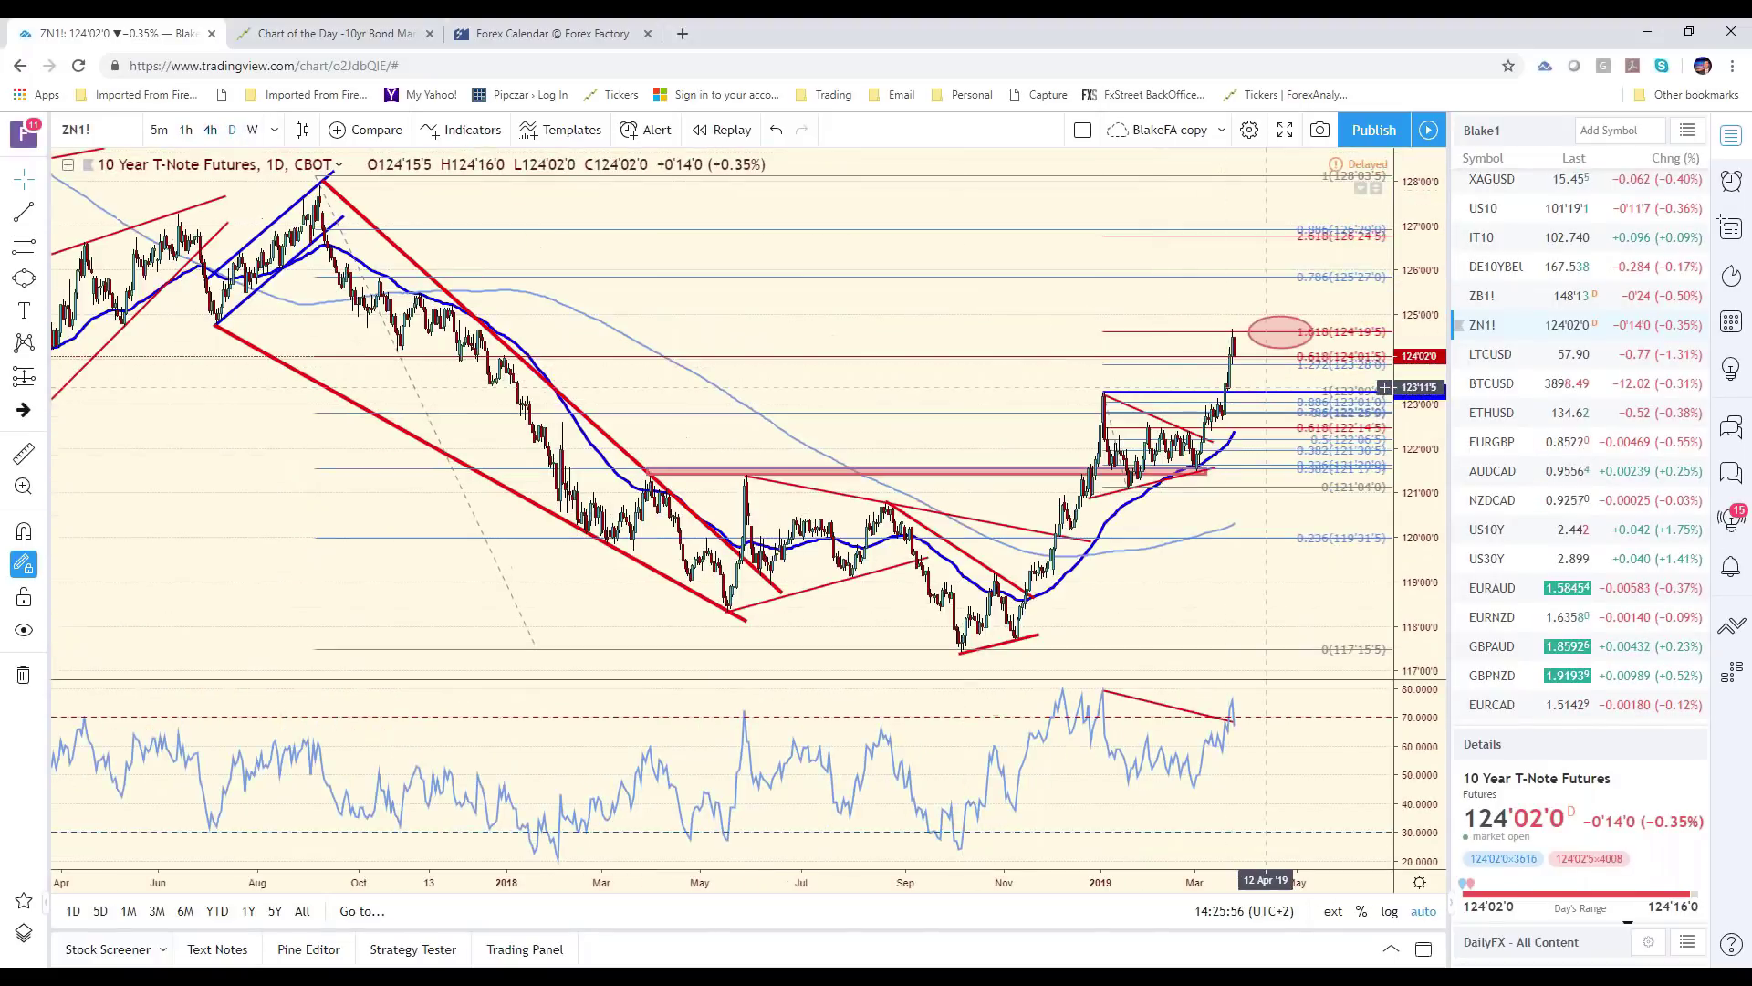
scroll(1308, 429, up, 3)
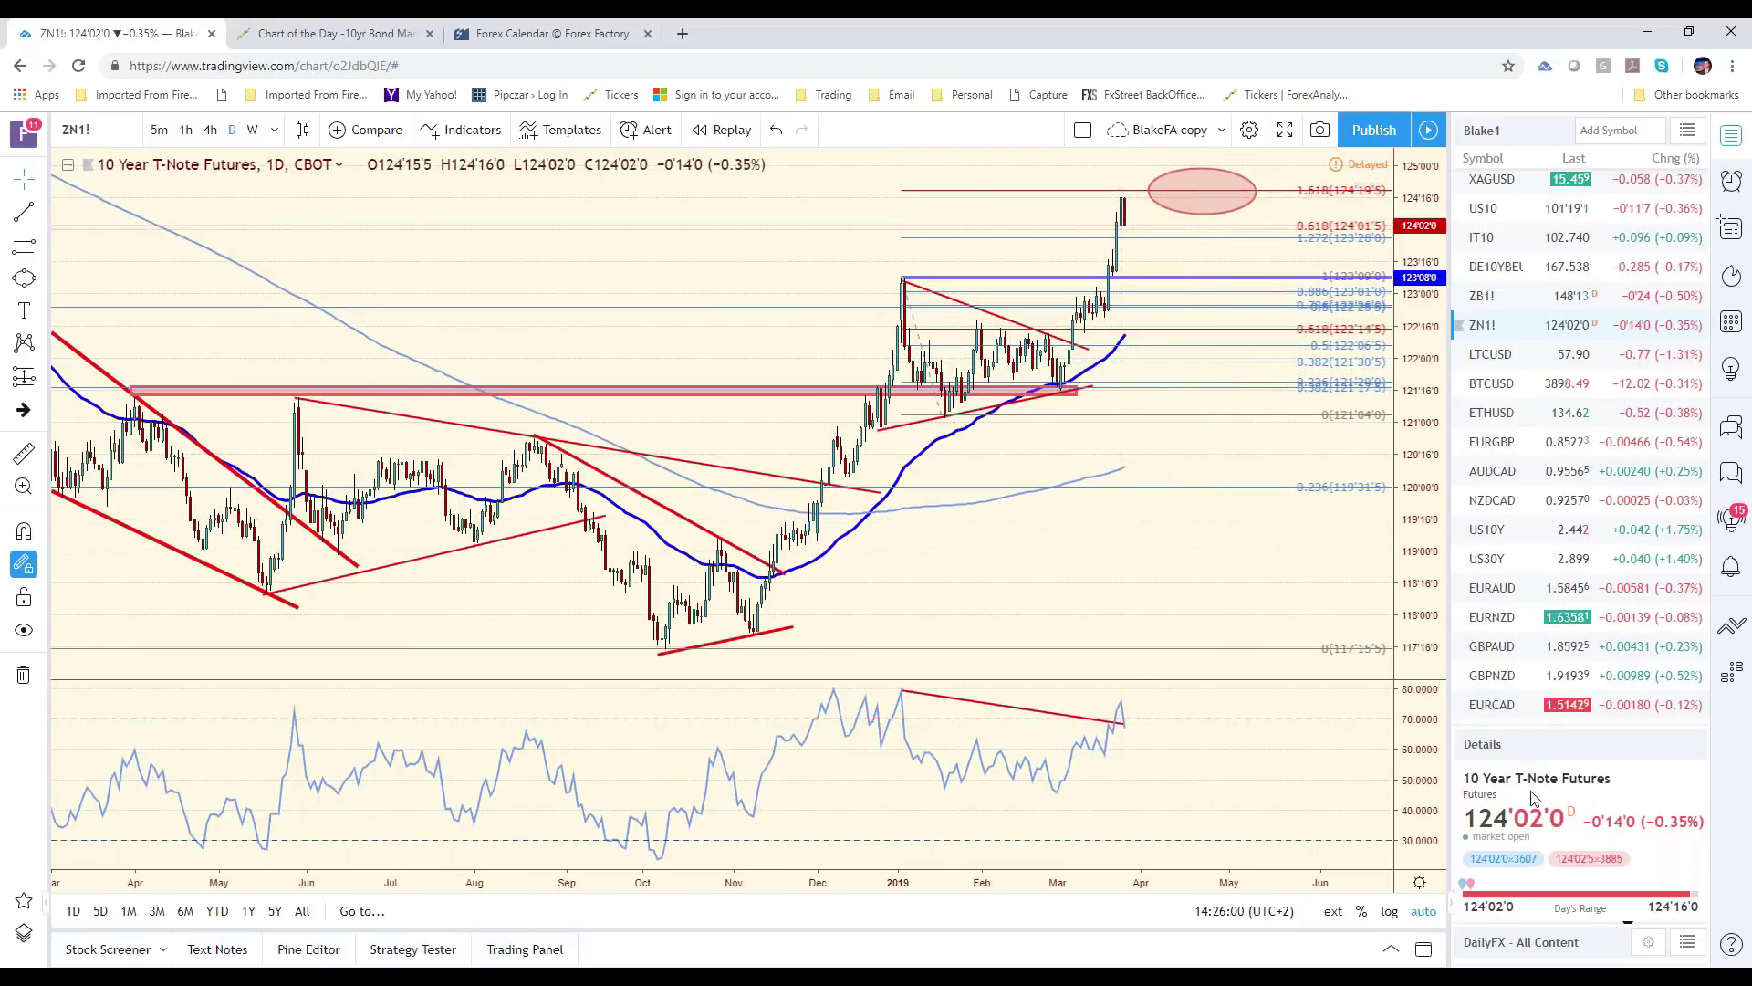
scroll(1560, 518, up, 4)
scroll(1560, 518, up, 5)
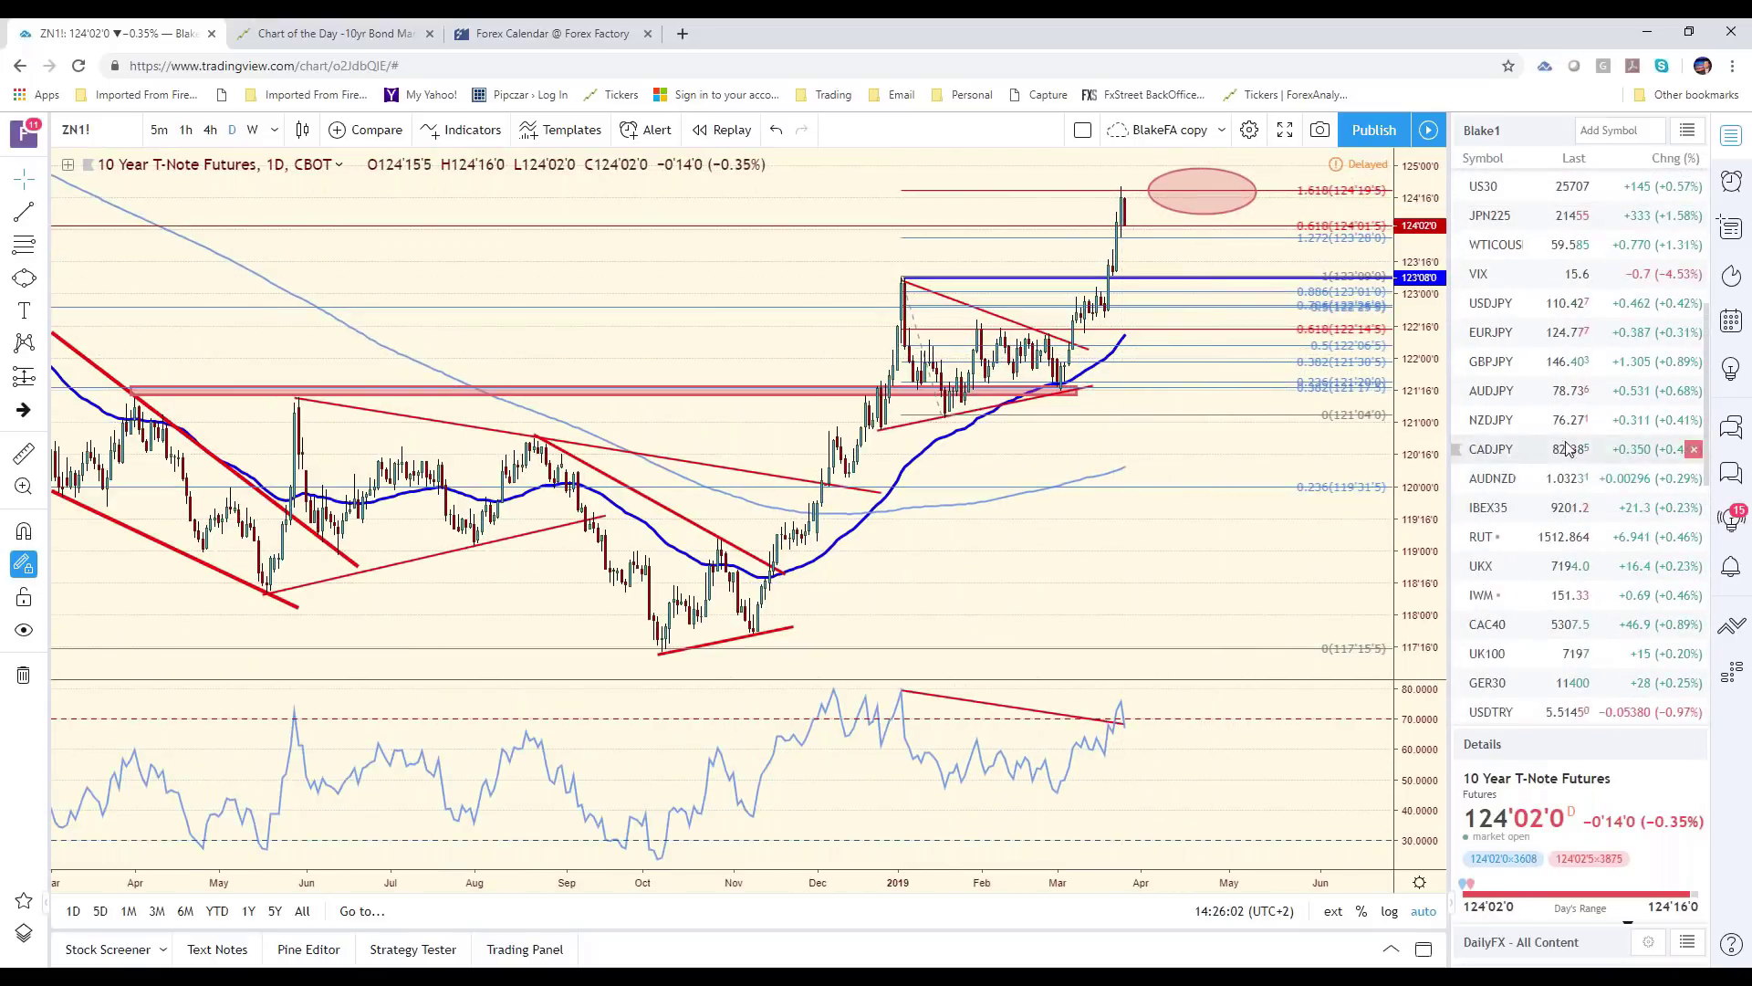
Show USDJPY on hourly candles from early March, after briefly checking 5-minute candles
click(1552, 487)
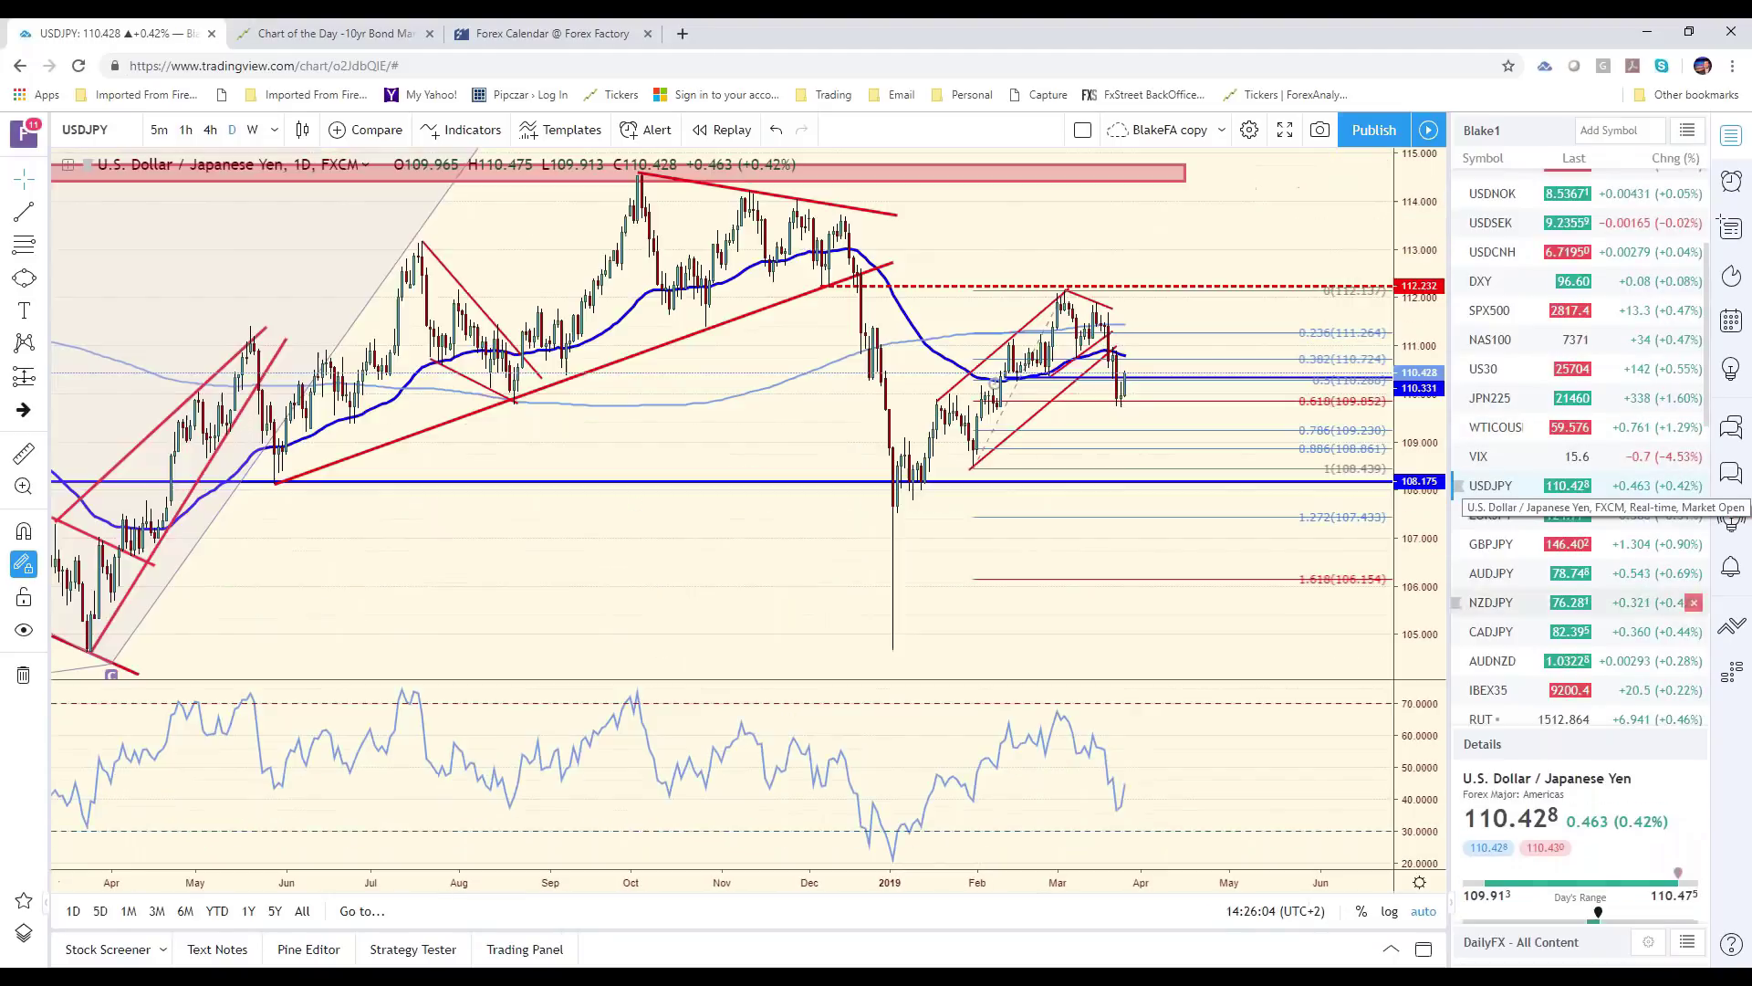
click(159, 130)
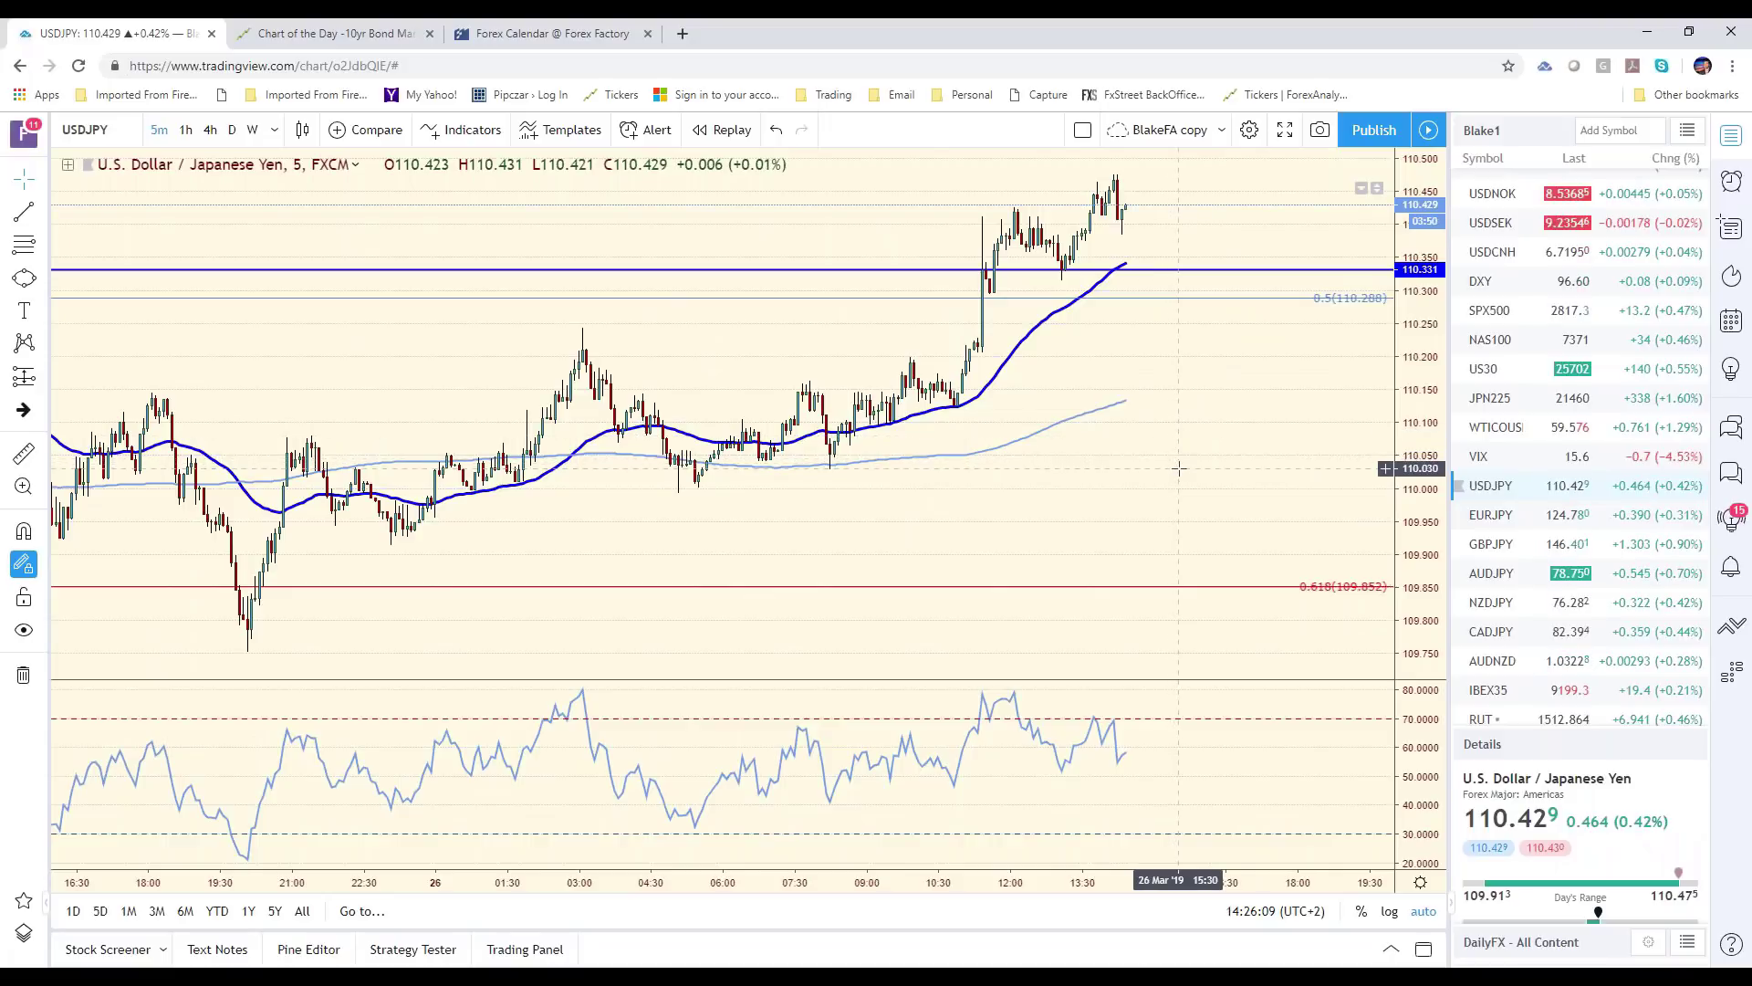
click(186, 129)
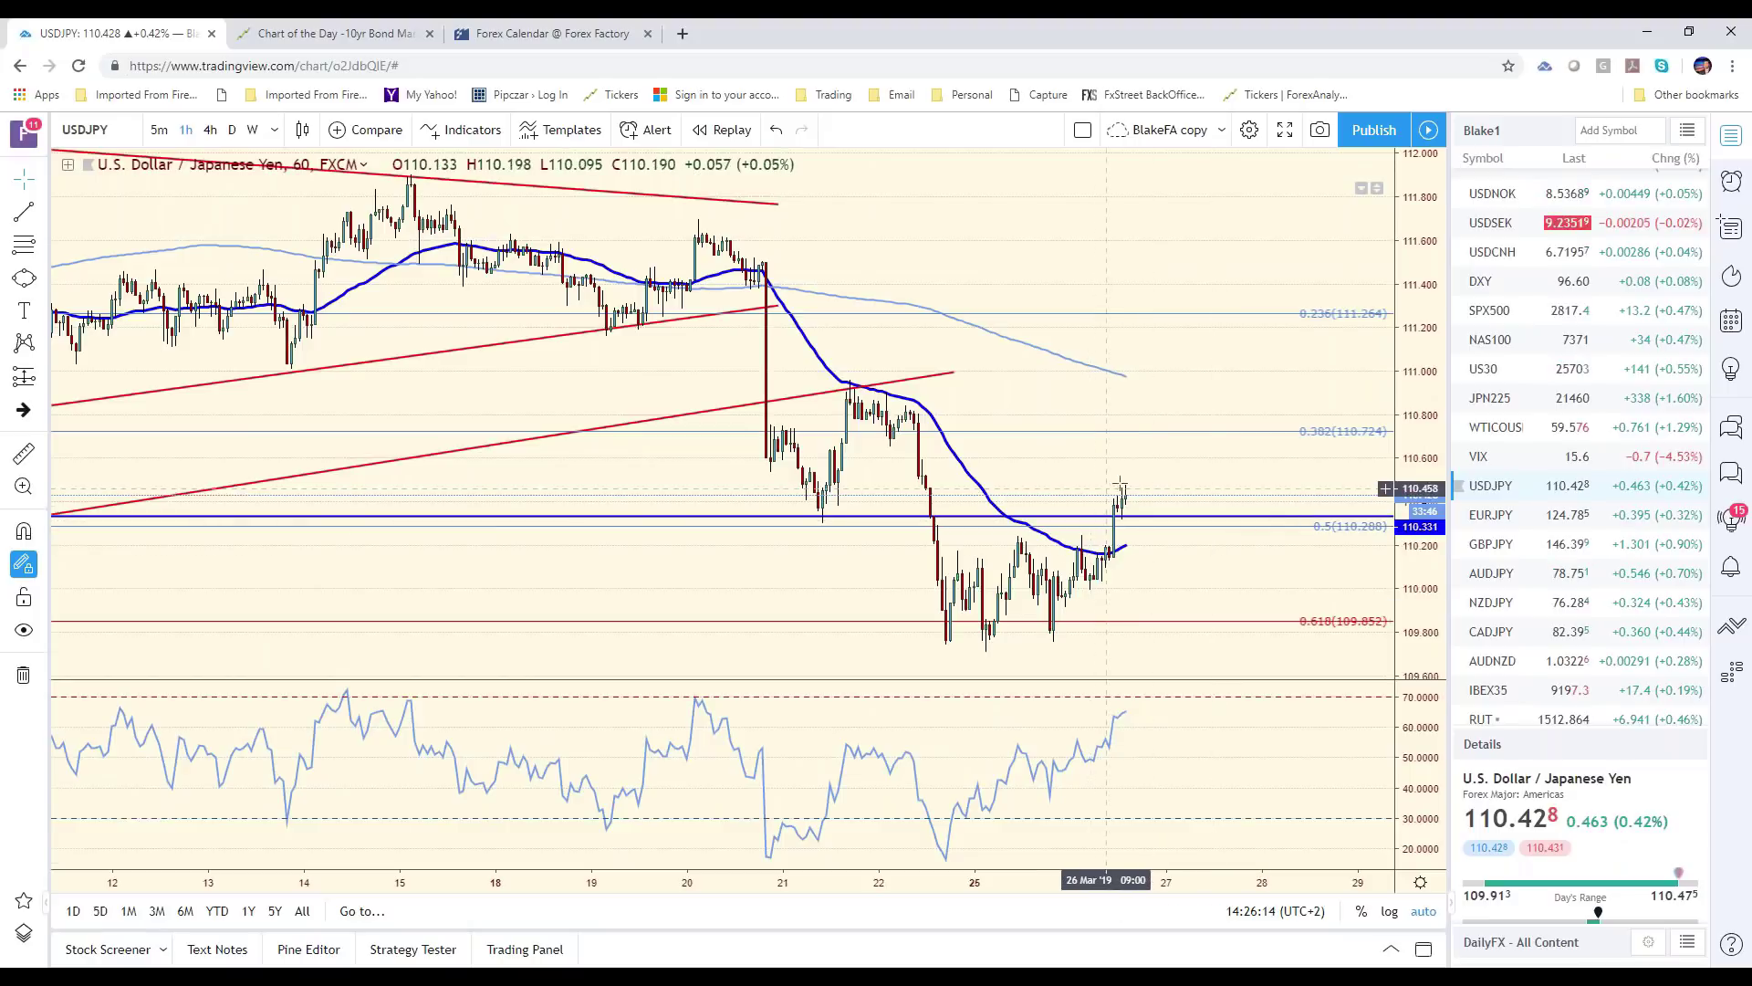
scroll(1093, 584, down, 5)
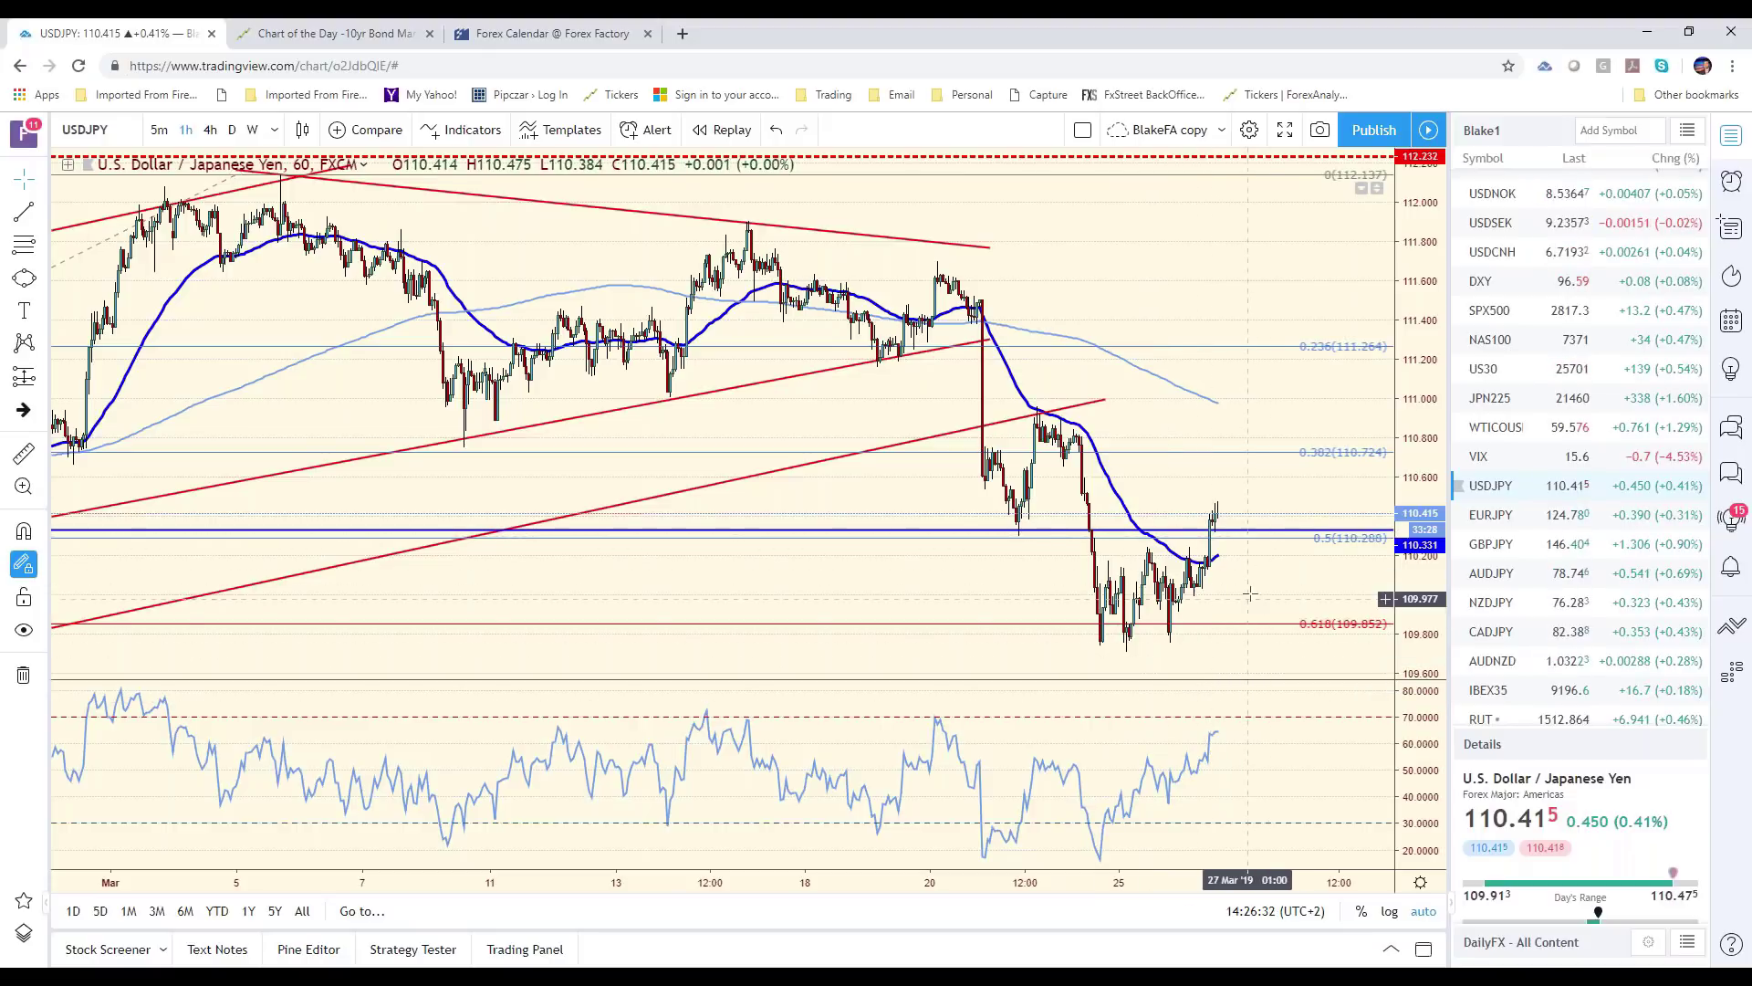
Review the GBPJPY, EURJPY, AUDJPY and NZDJPY charts from the watchlist
click(1675, 546)
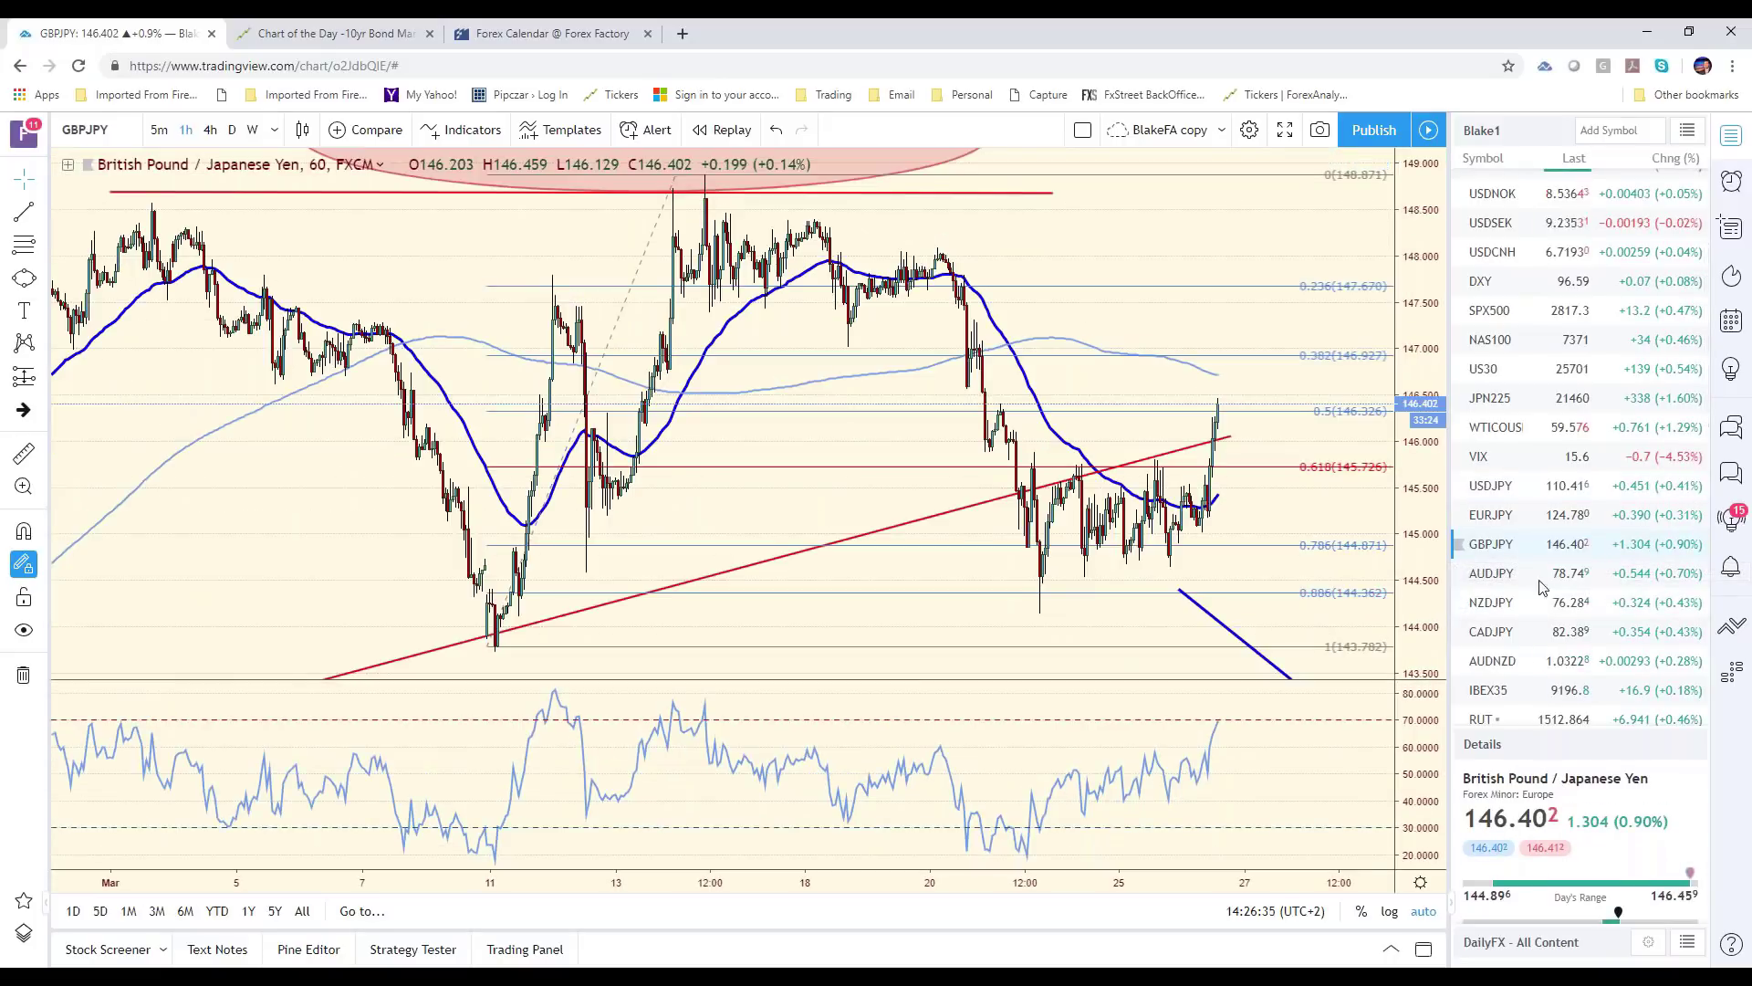
click(1605, 517)
click(1604, 573)
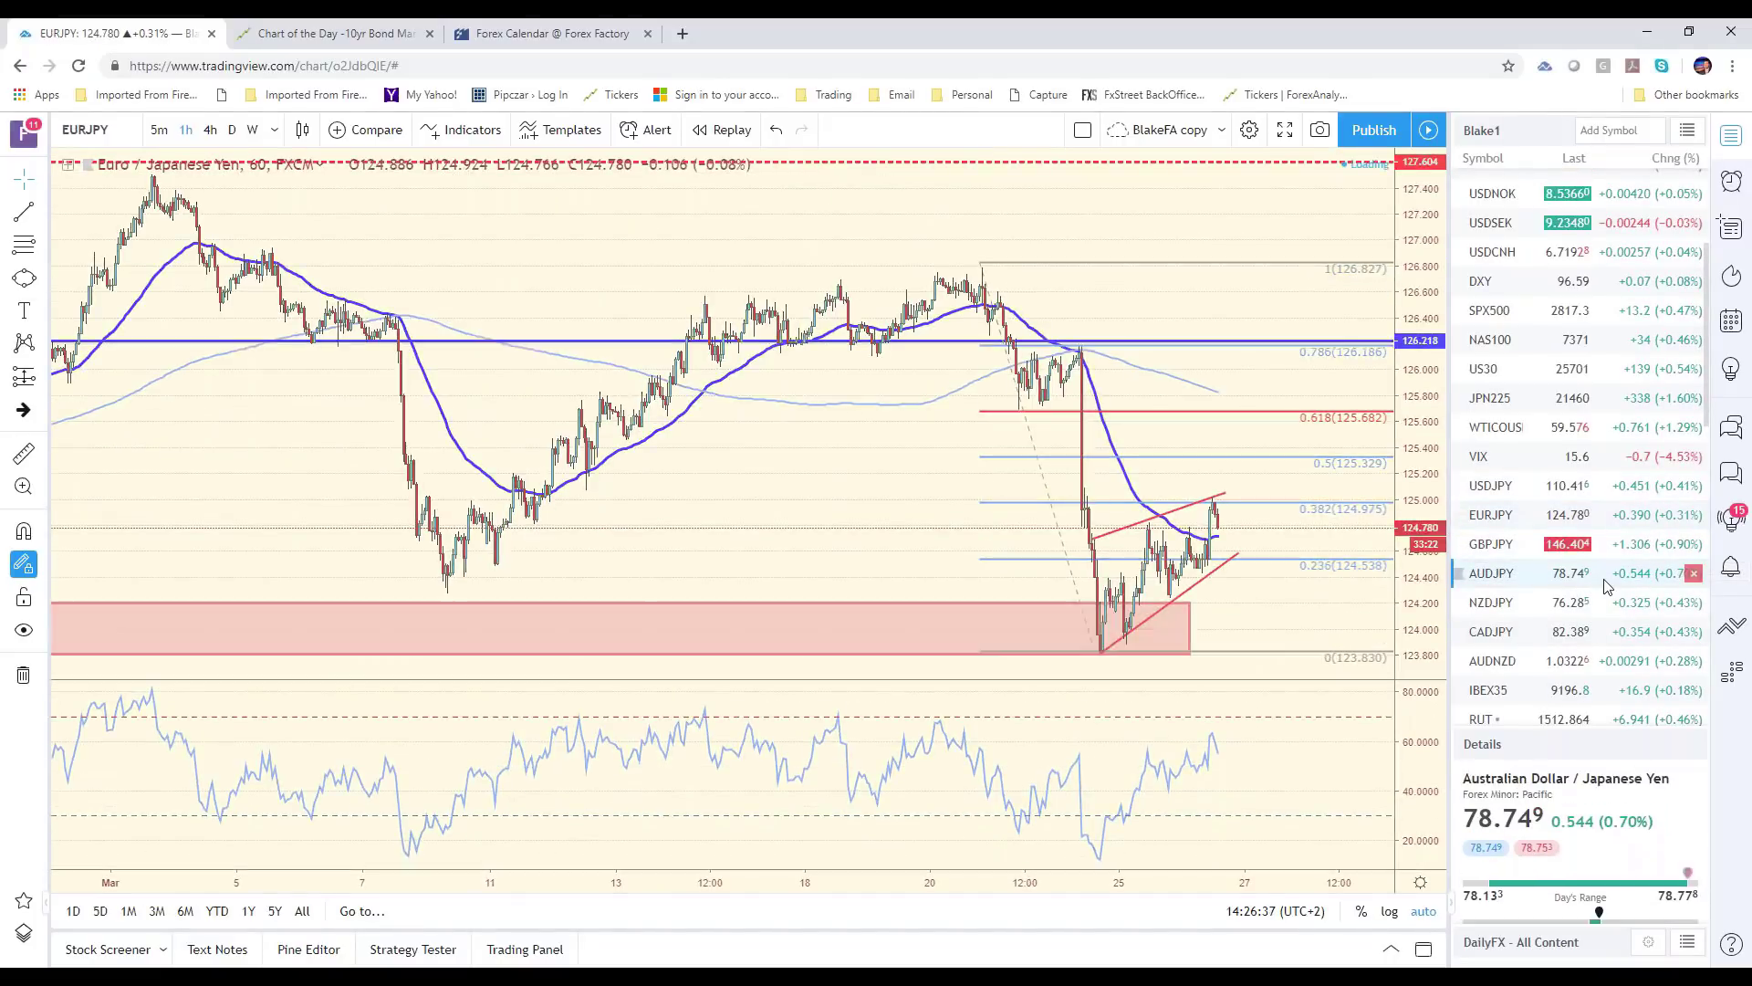
click(1592, 602)
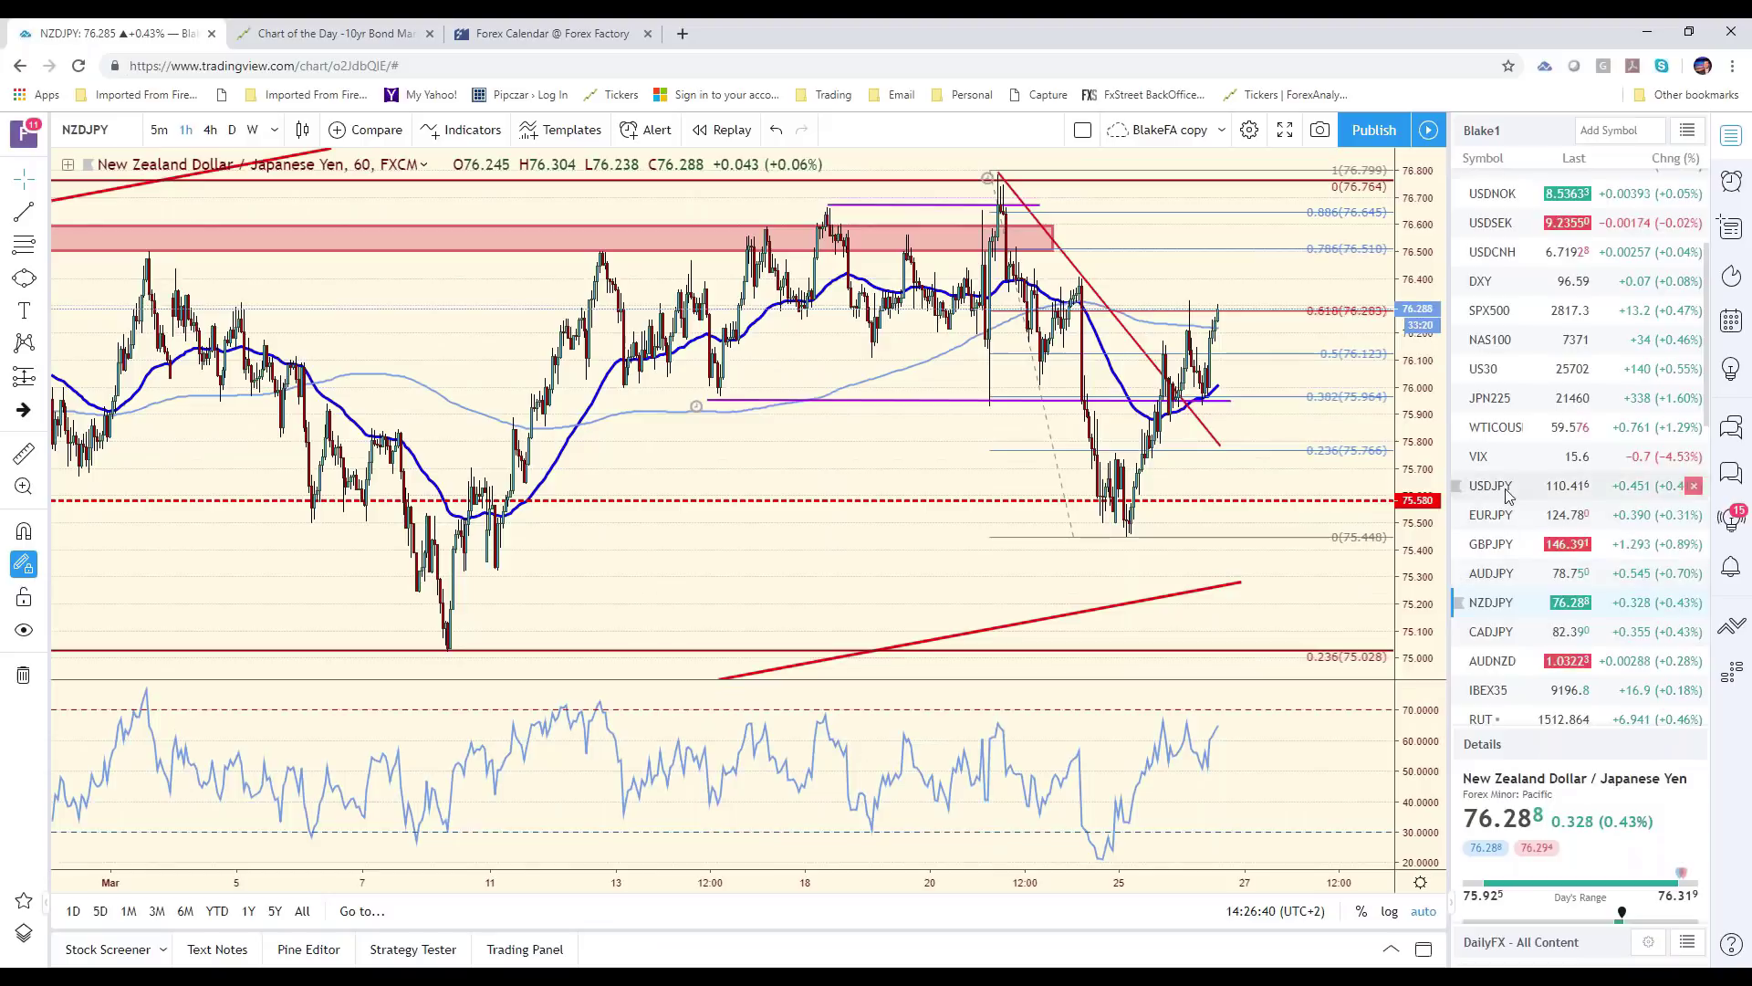
Leave the CADJPY hourly chart open and switch to the ForexAnalytix browser tab
click(1572, 636)
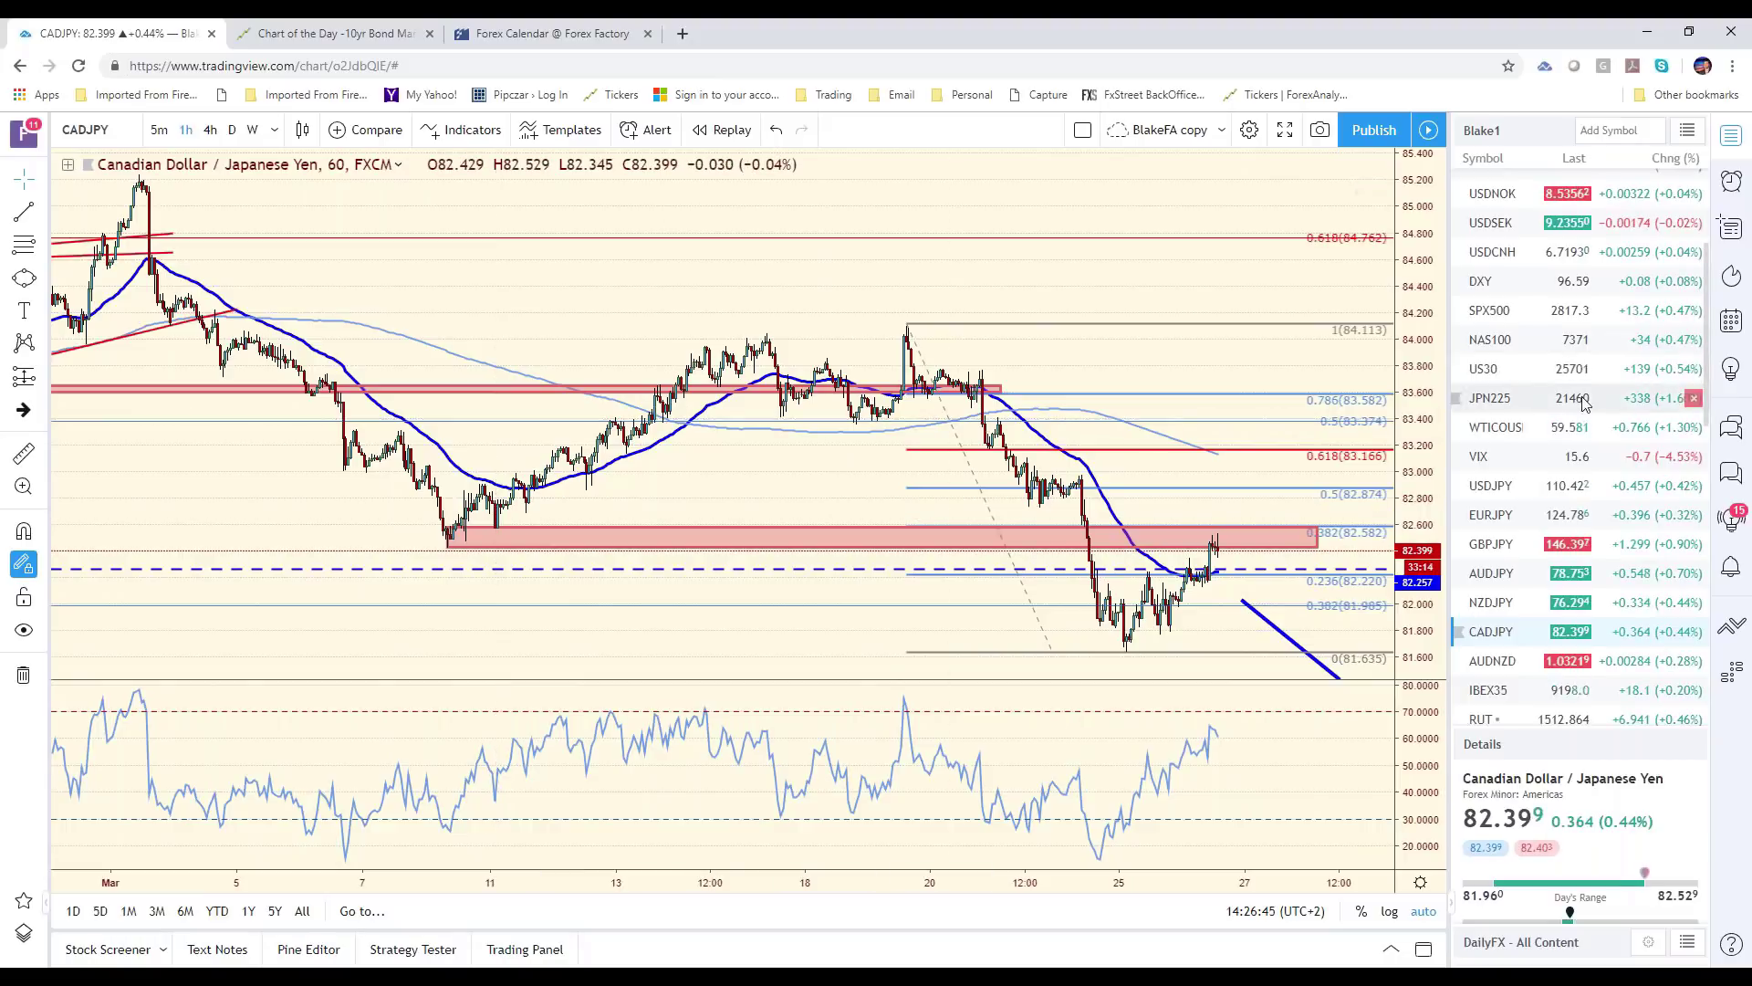
scroll(1581, 390, up, 3)
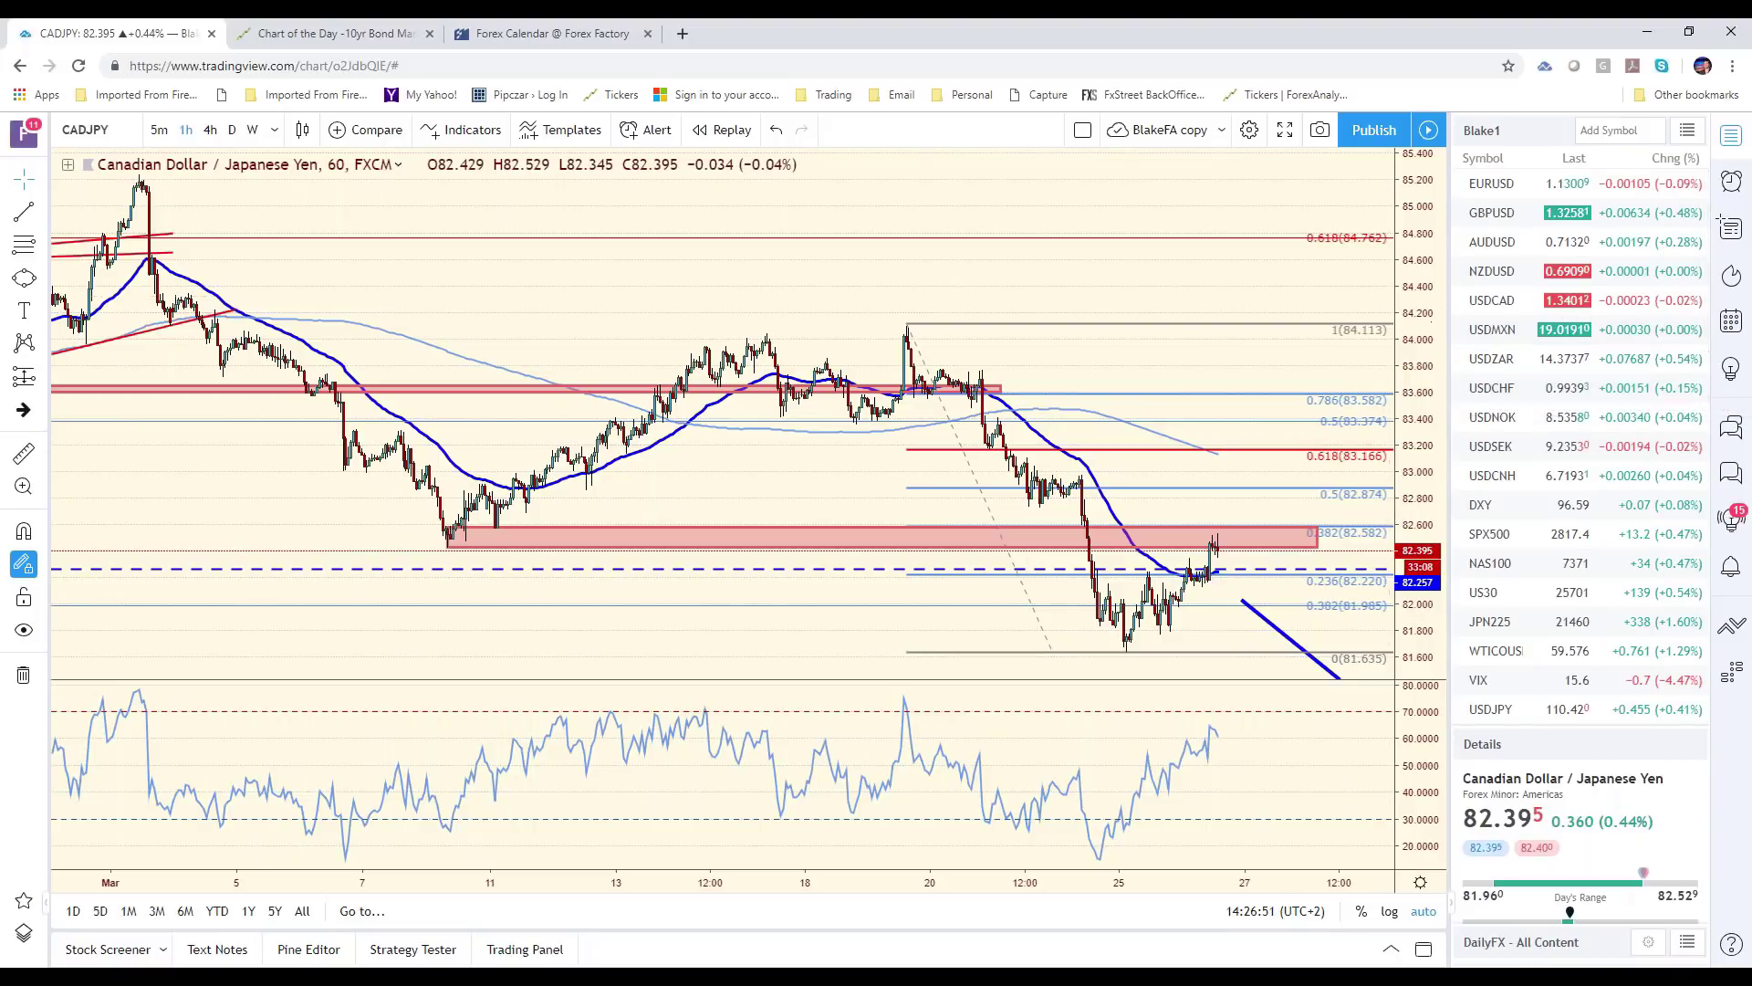
click(329, 34)
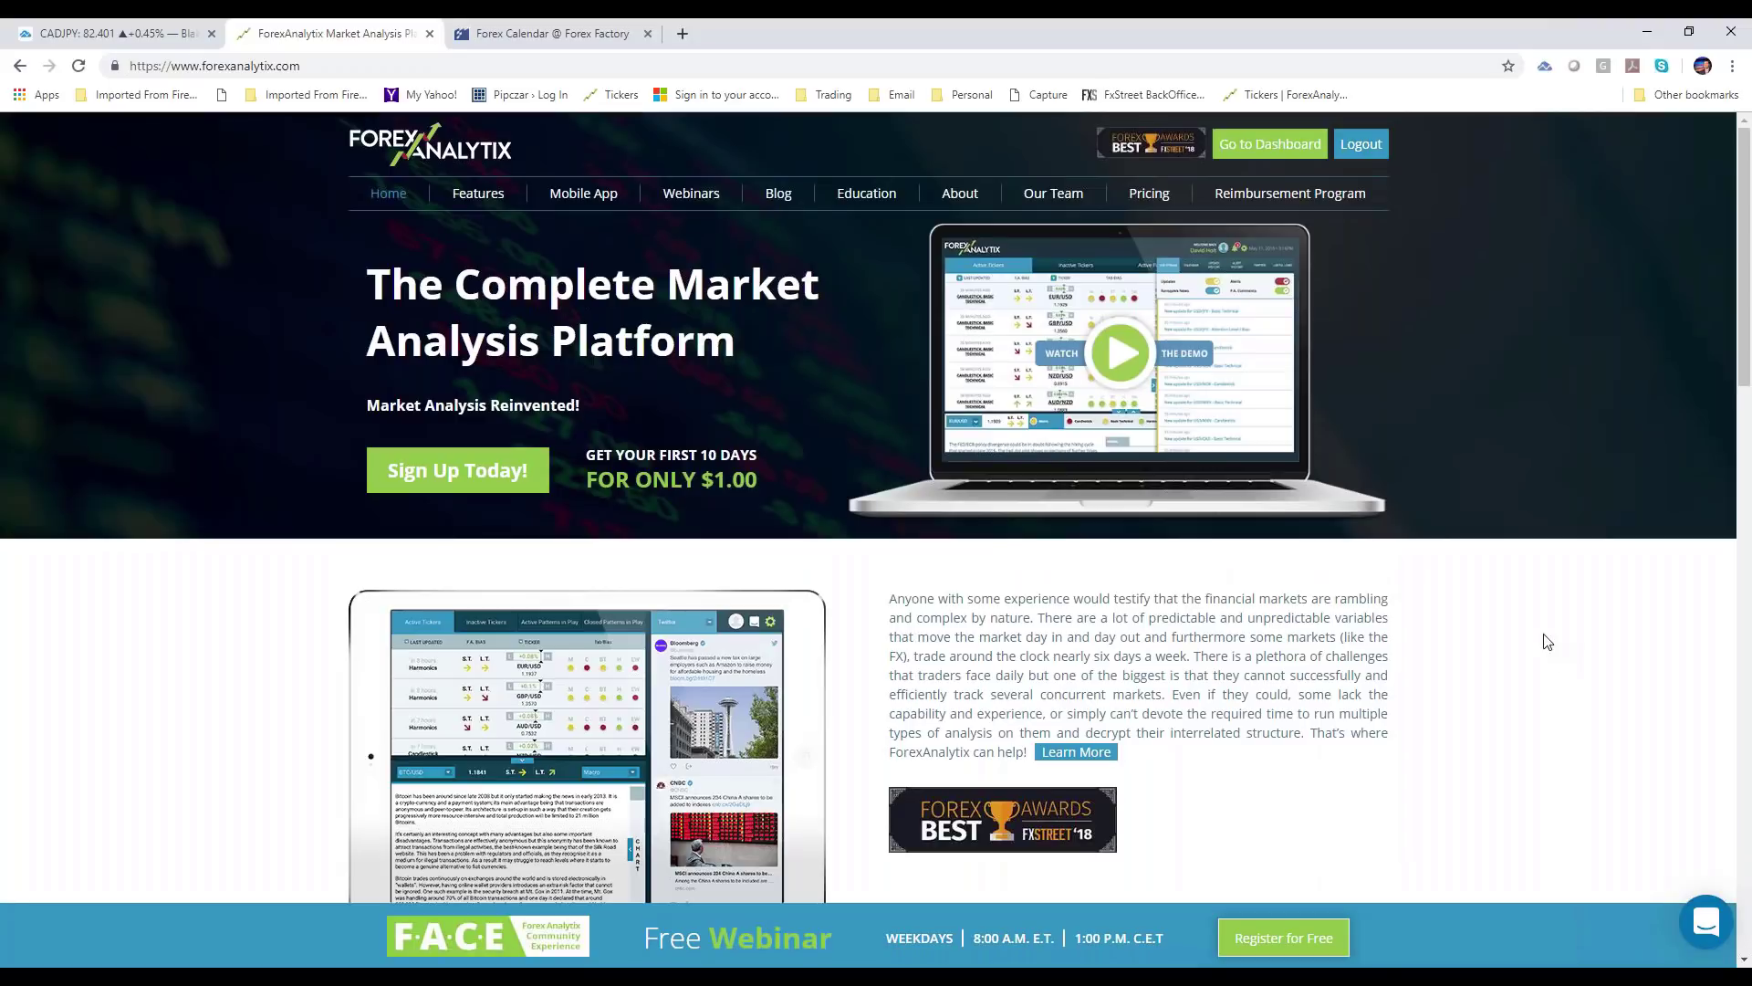
Load the ForexAnalytix member dashboard, then go back to the TradingView CADJPY chart
click(1264, 151)
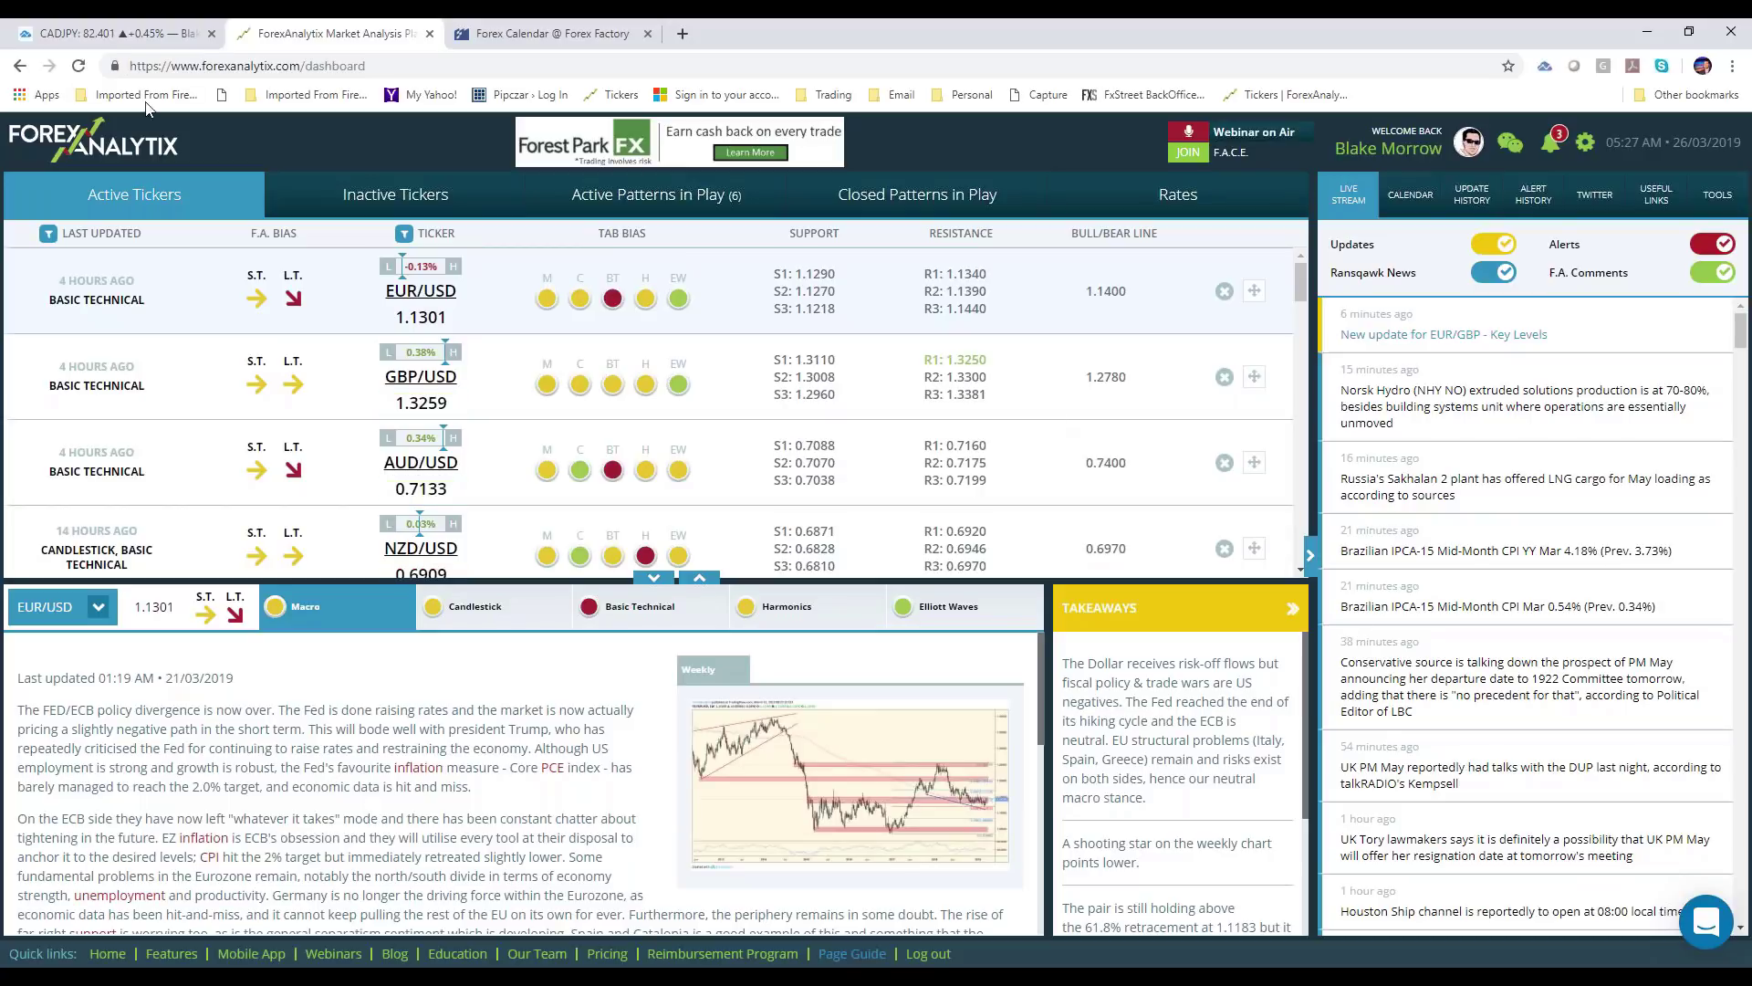
click(116, 34)
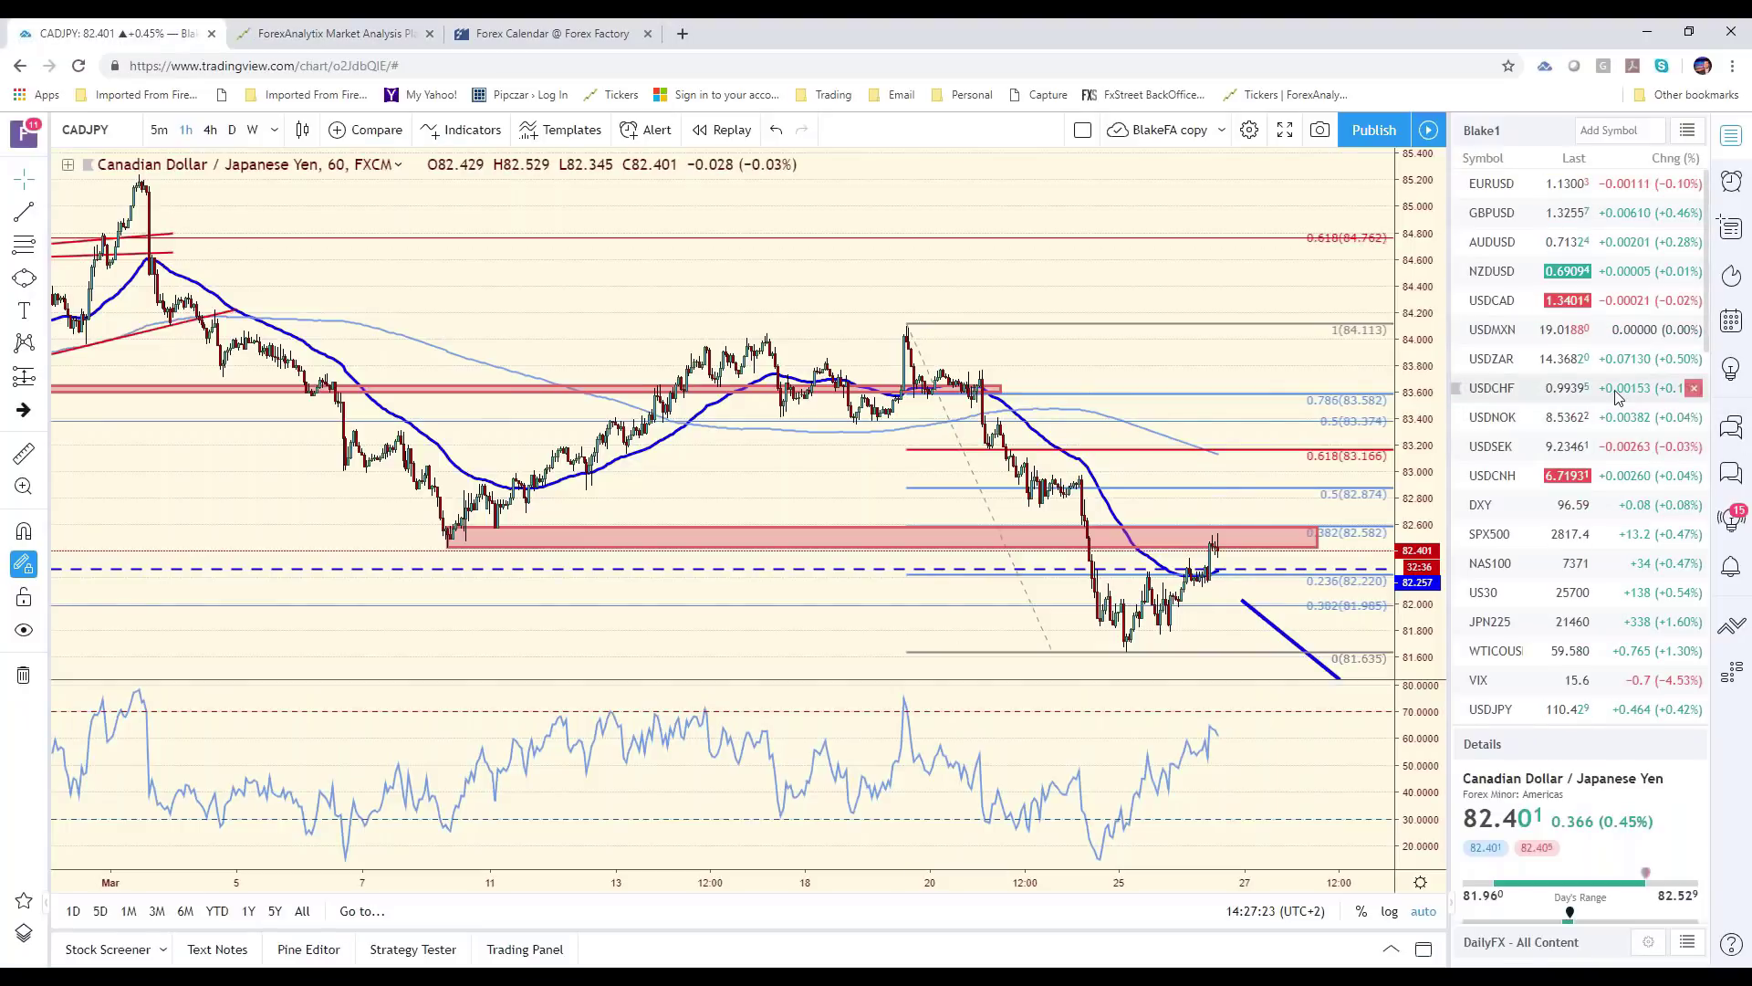
Switch the chart to EURUSD from the watchlist
click(1552, 184)
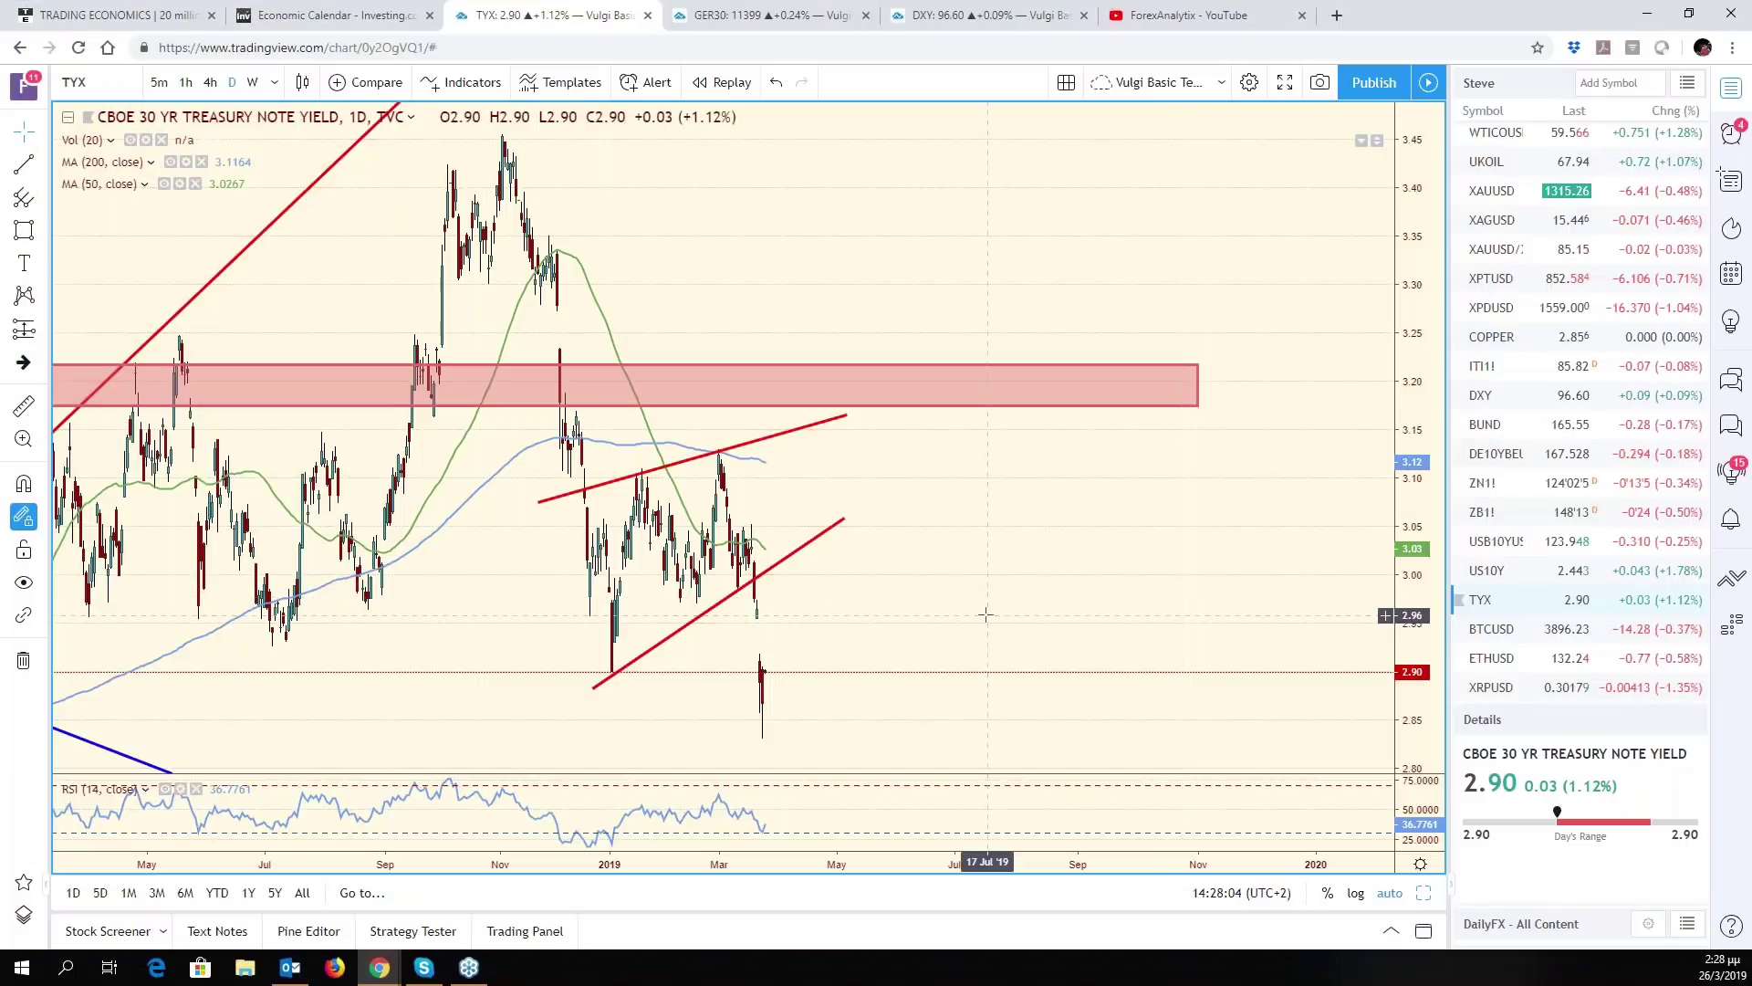
Zoom and pan the 30-year yield chart to the recent months, then restore the six-chart grid
scroll(984, 614, down, 5)
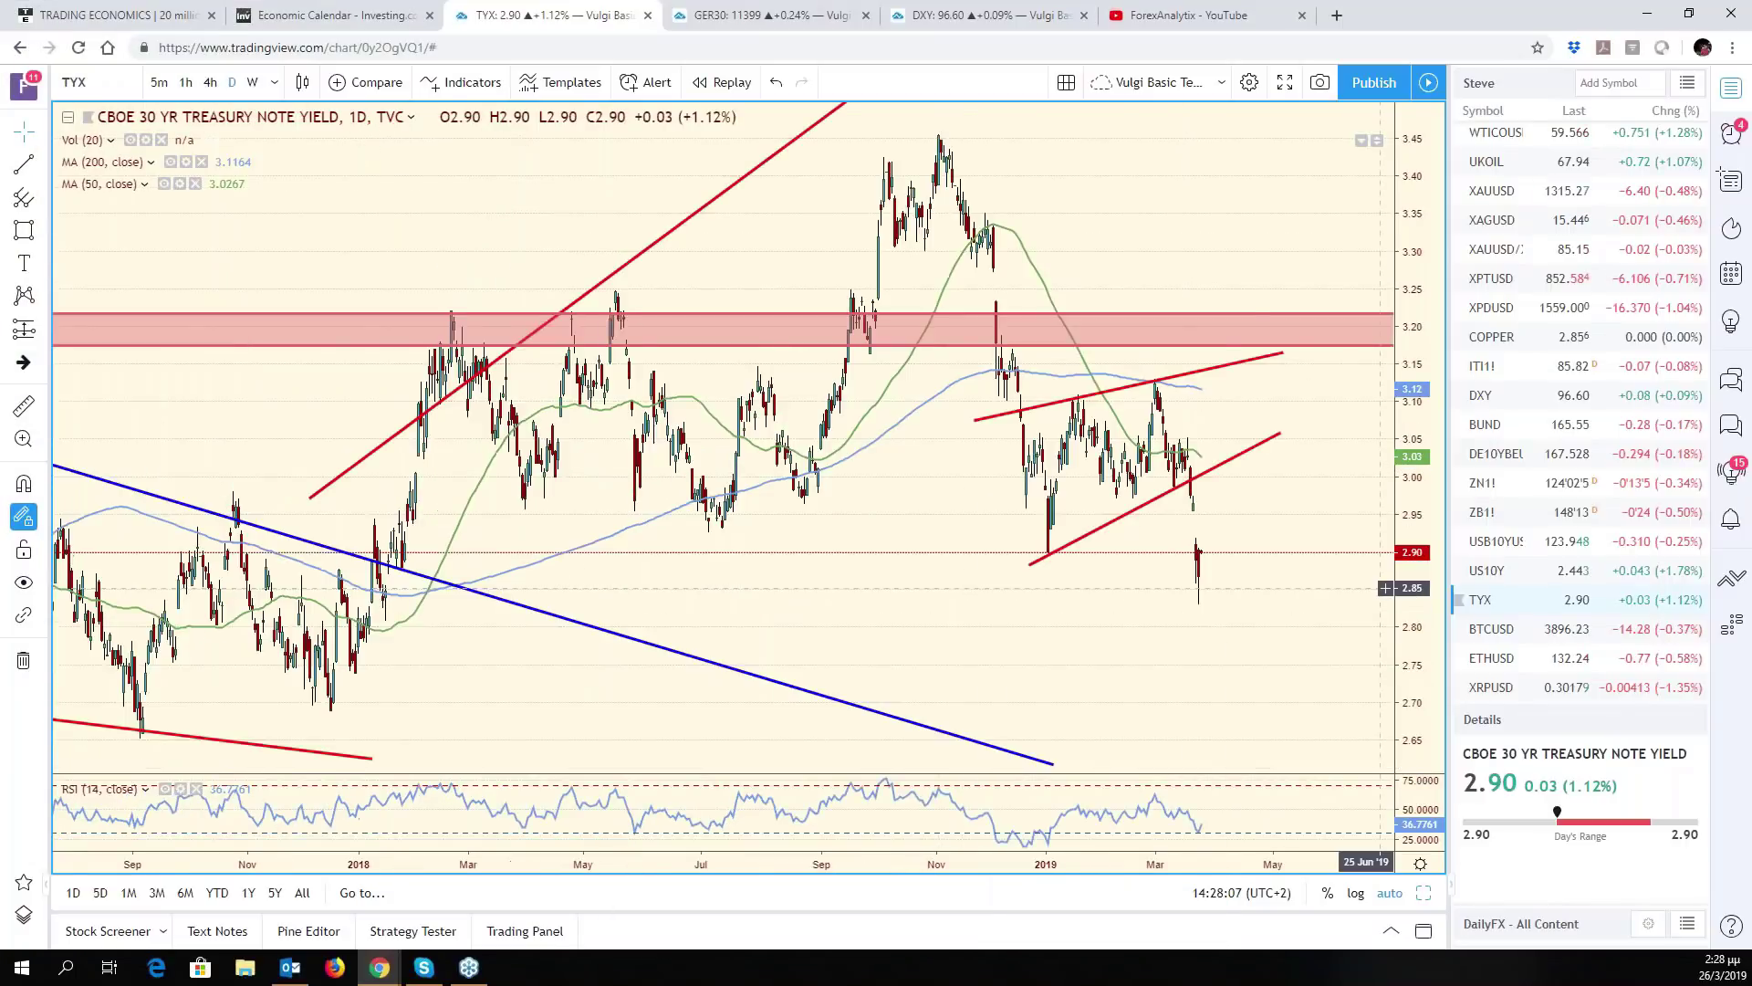
drag(1277, 623, 1219, 607)
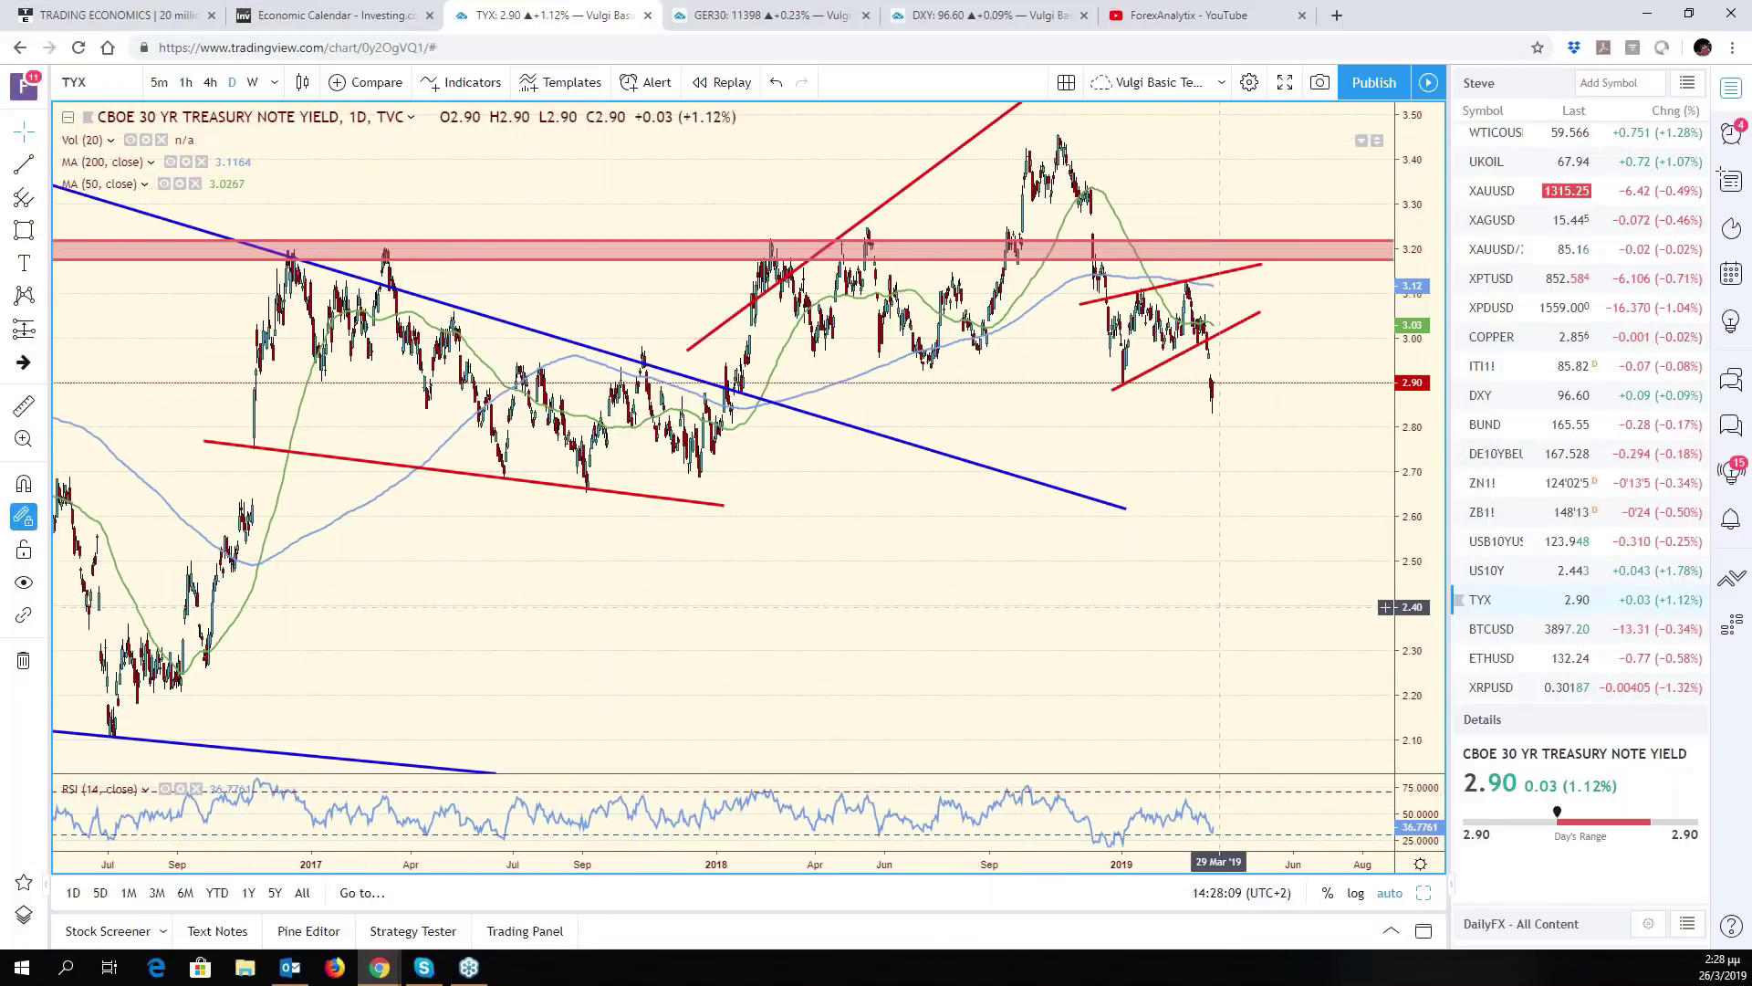
scroll(1219, 607, down, 4)
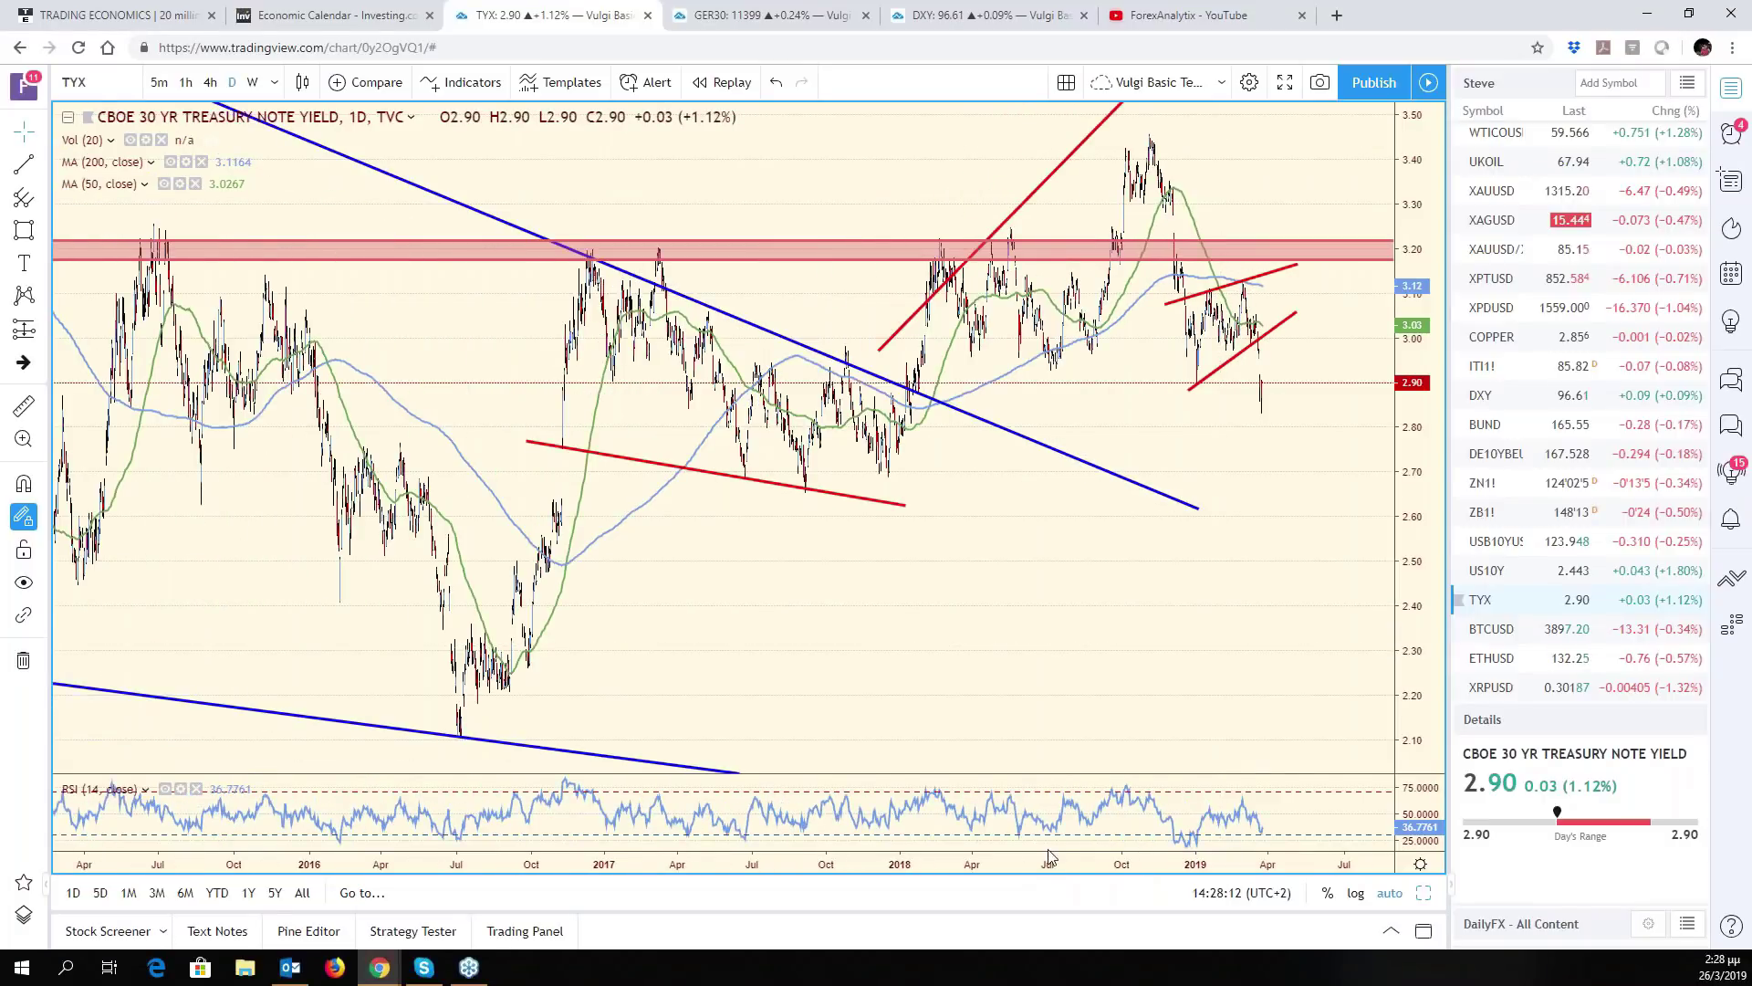
scroll(1163, 598, up, 3)
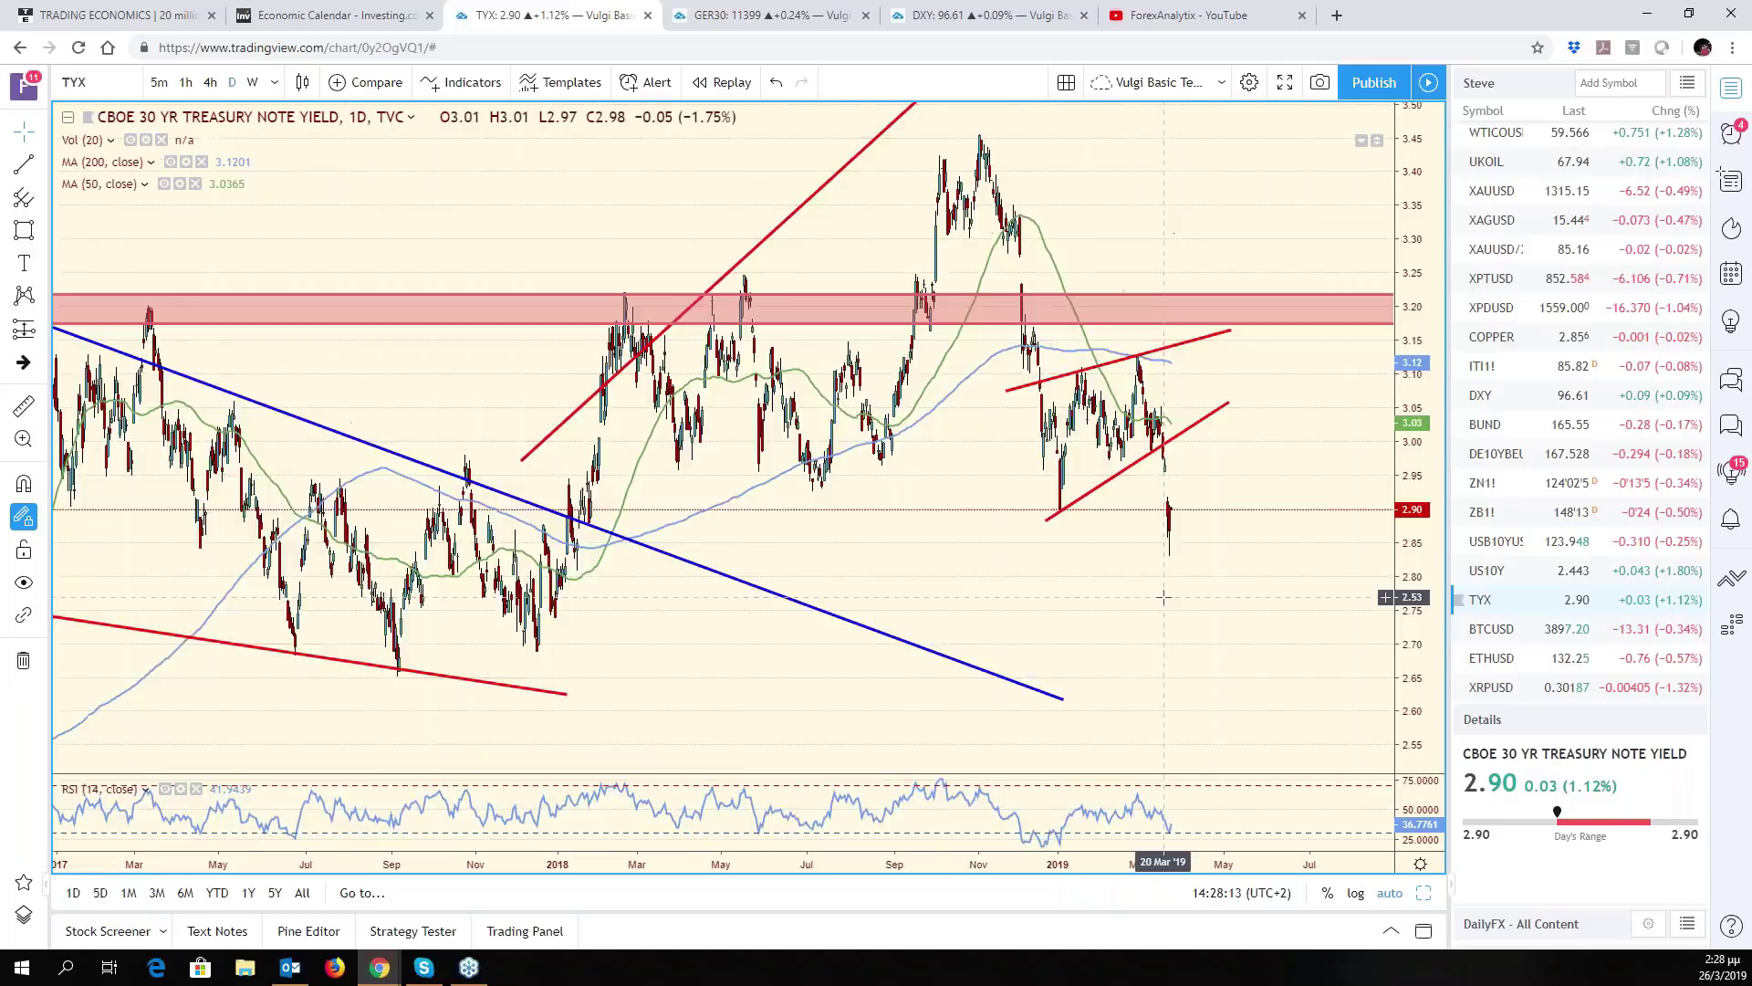
scroll(1164, 598, up, 5)
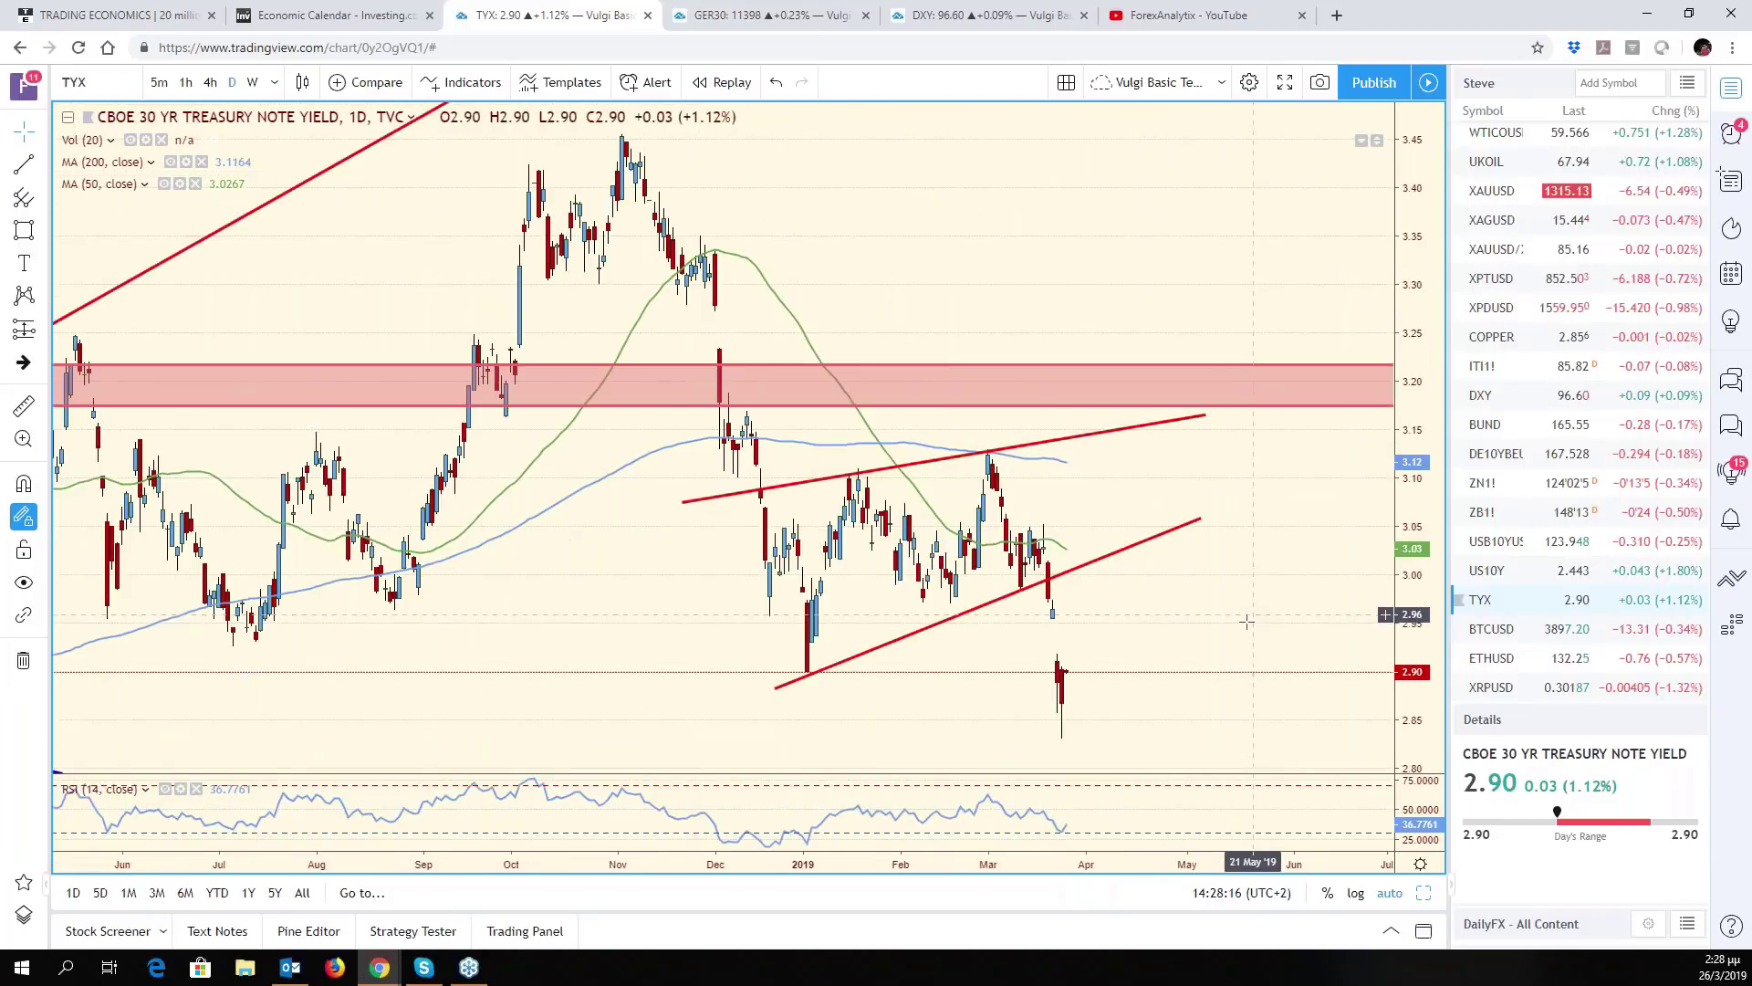
drag(1247, 621, 1464, 630)
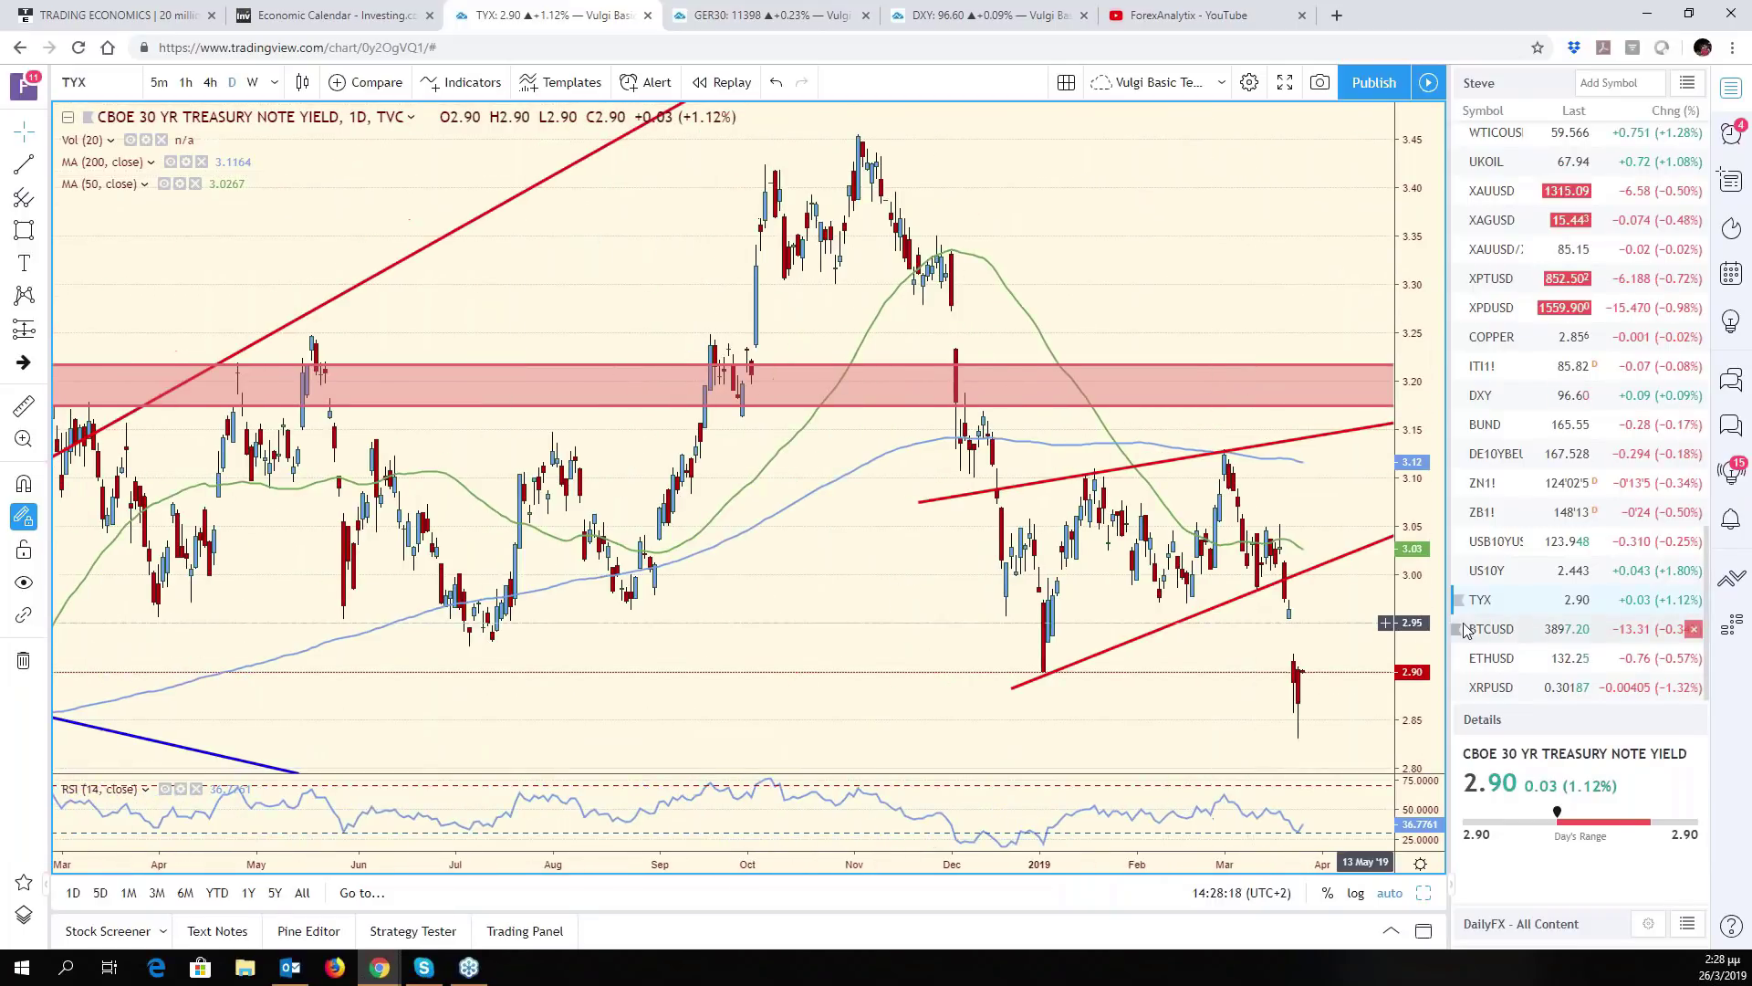
drag(1323, 653, 1341, 652)
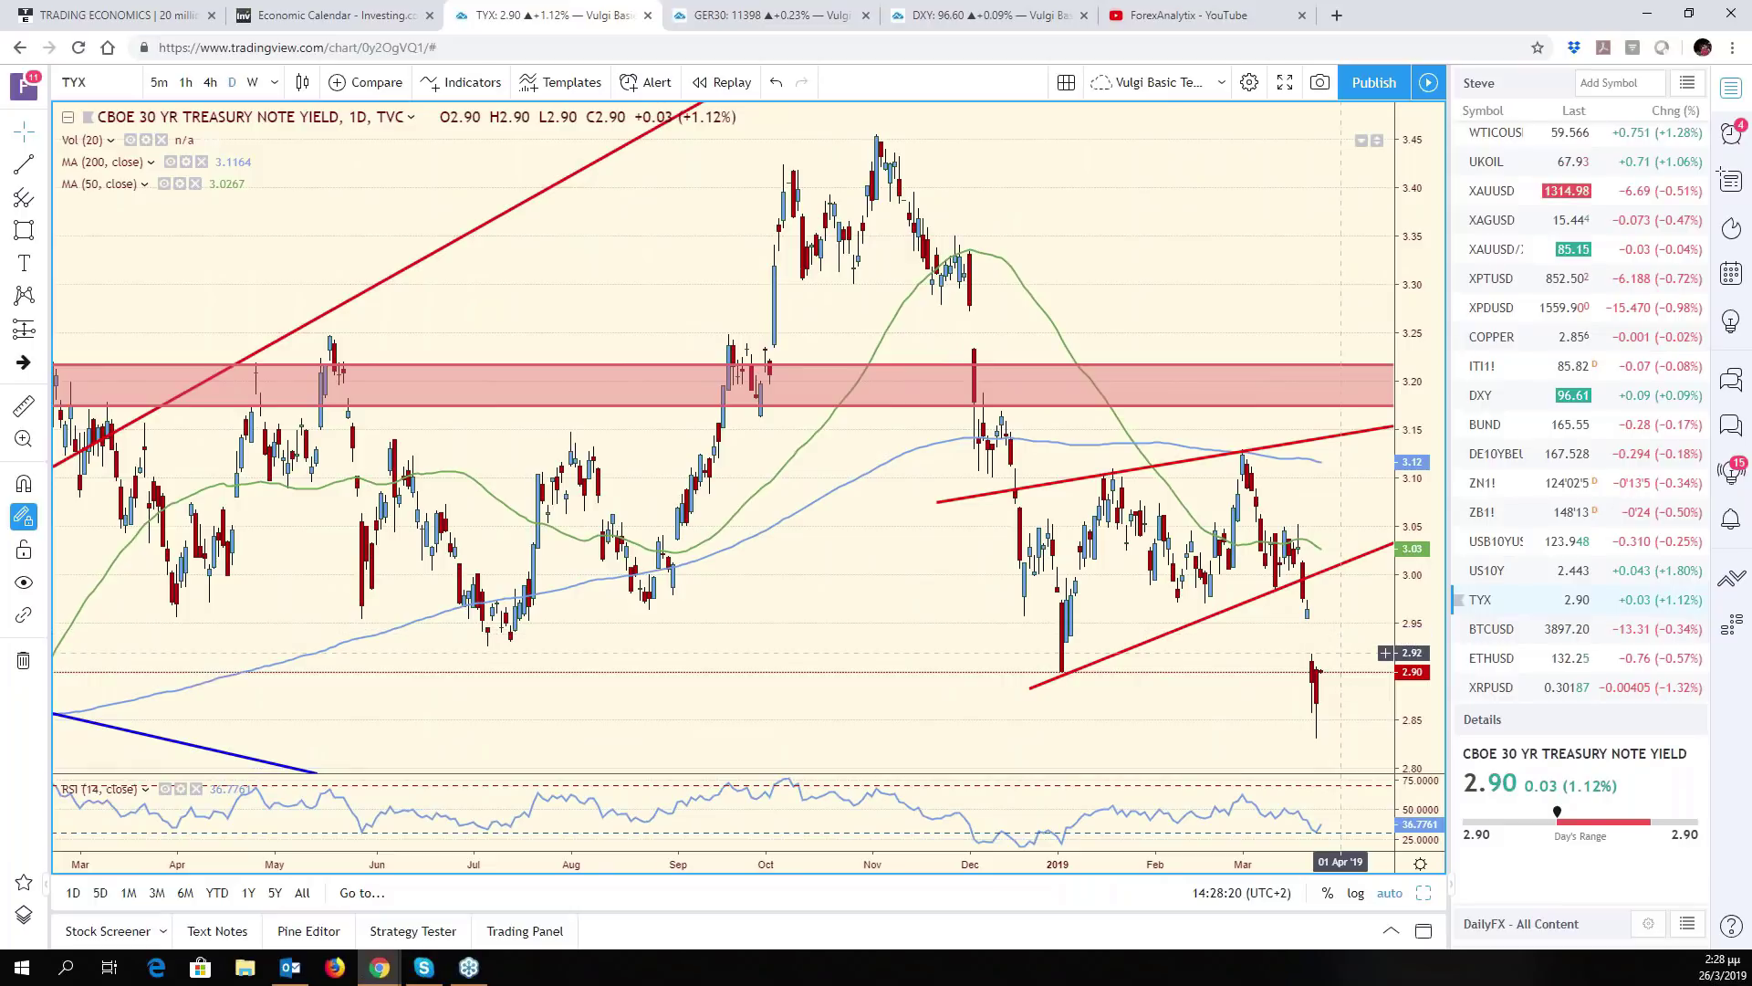
key(alt+Return)
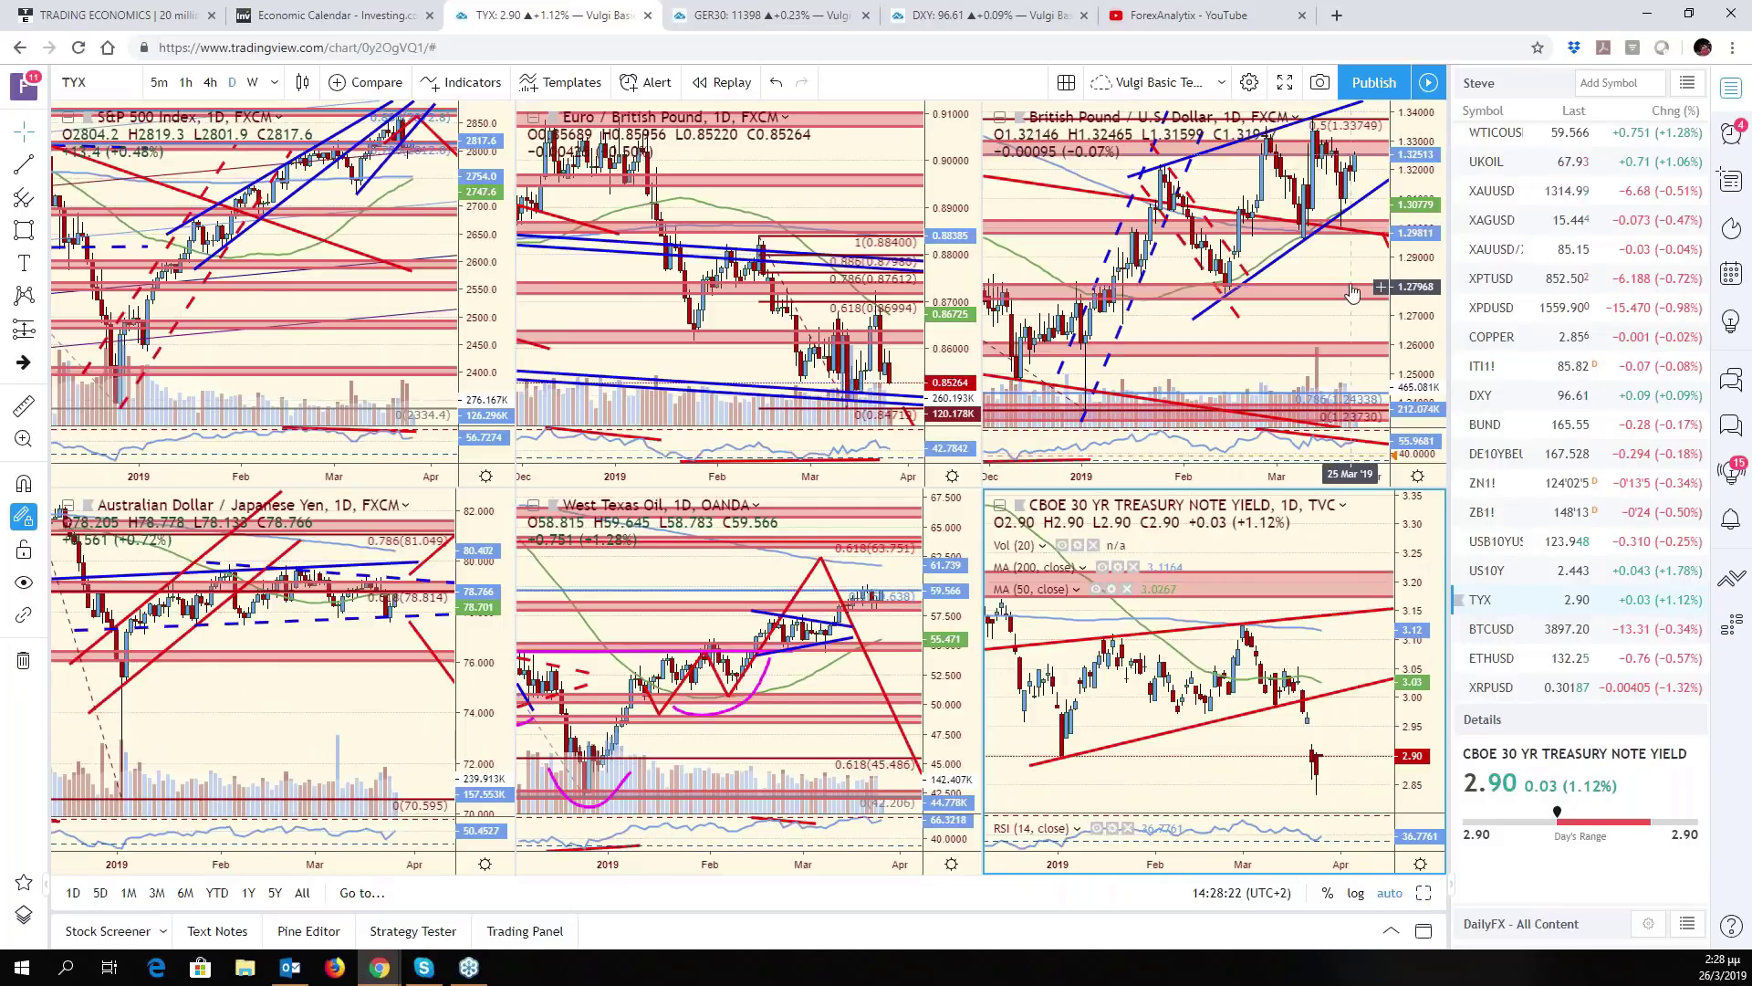
key(Tab)
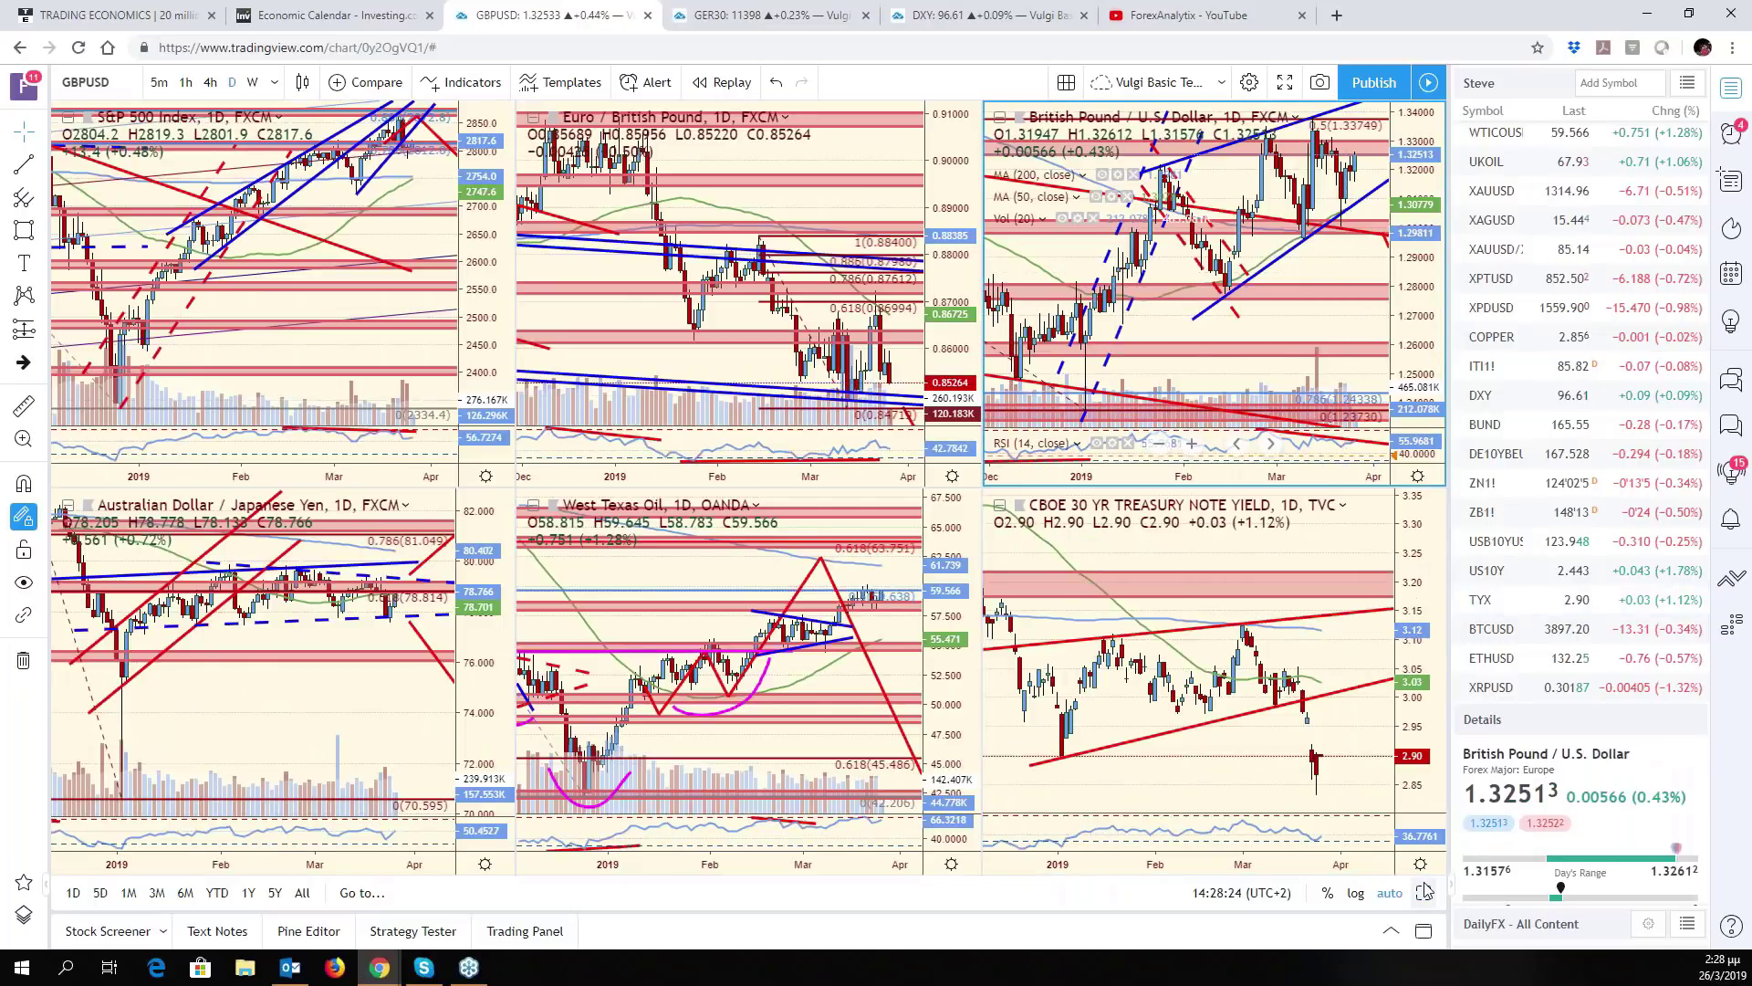
click(1425, 891)
drag(1387, 741, 1265, 741)
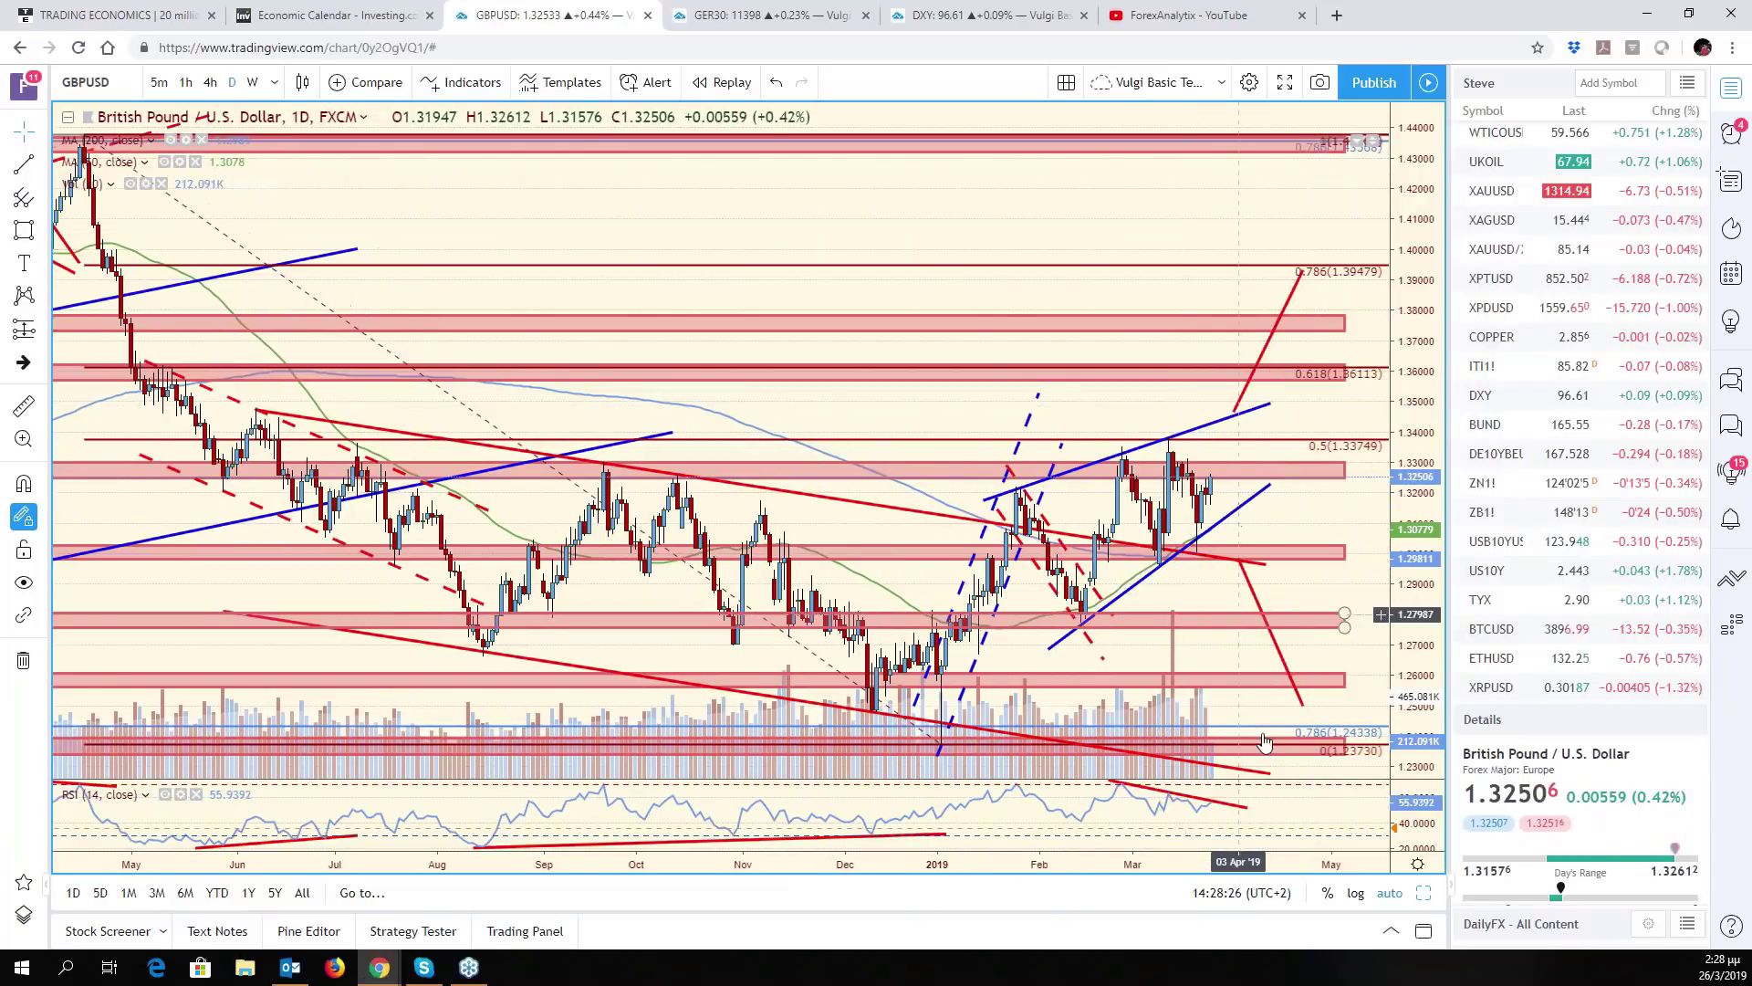
drag(1418, 566, 1419, 648)
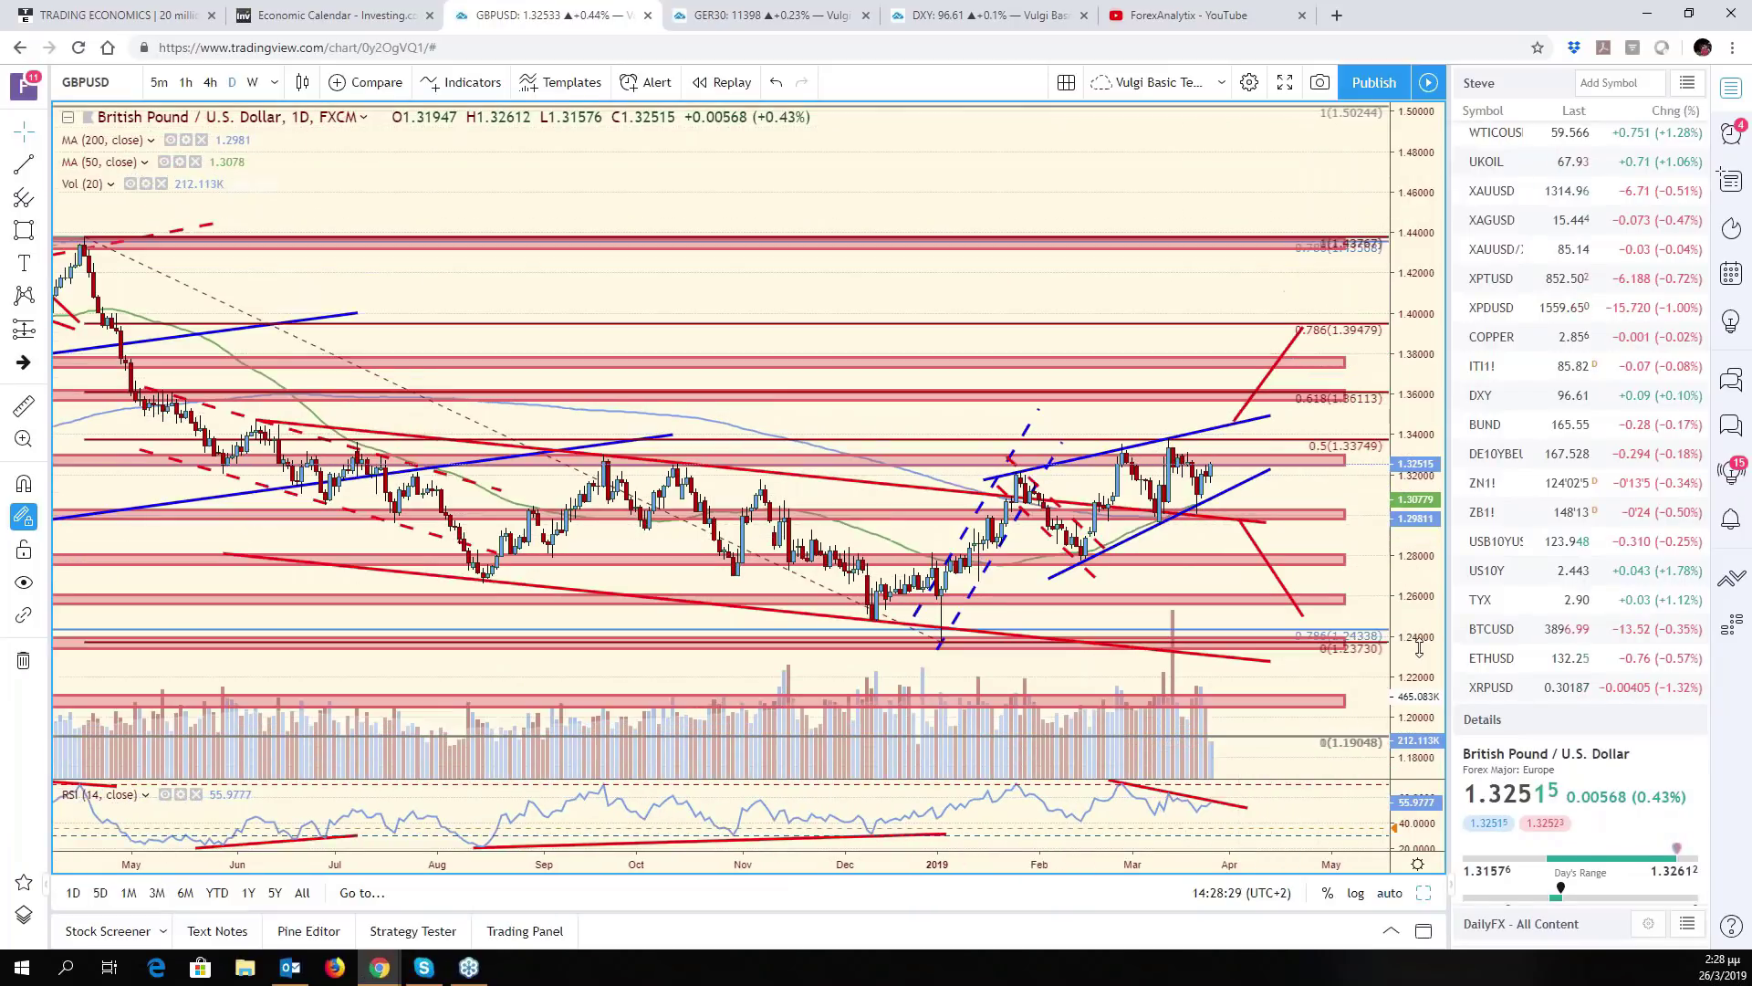
drag(1296, 548, 1297, 519)
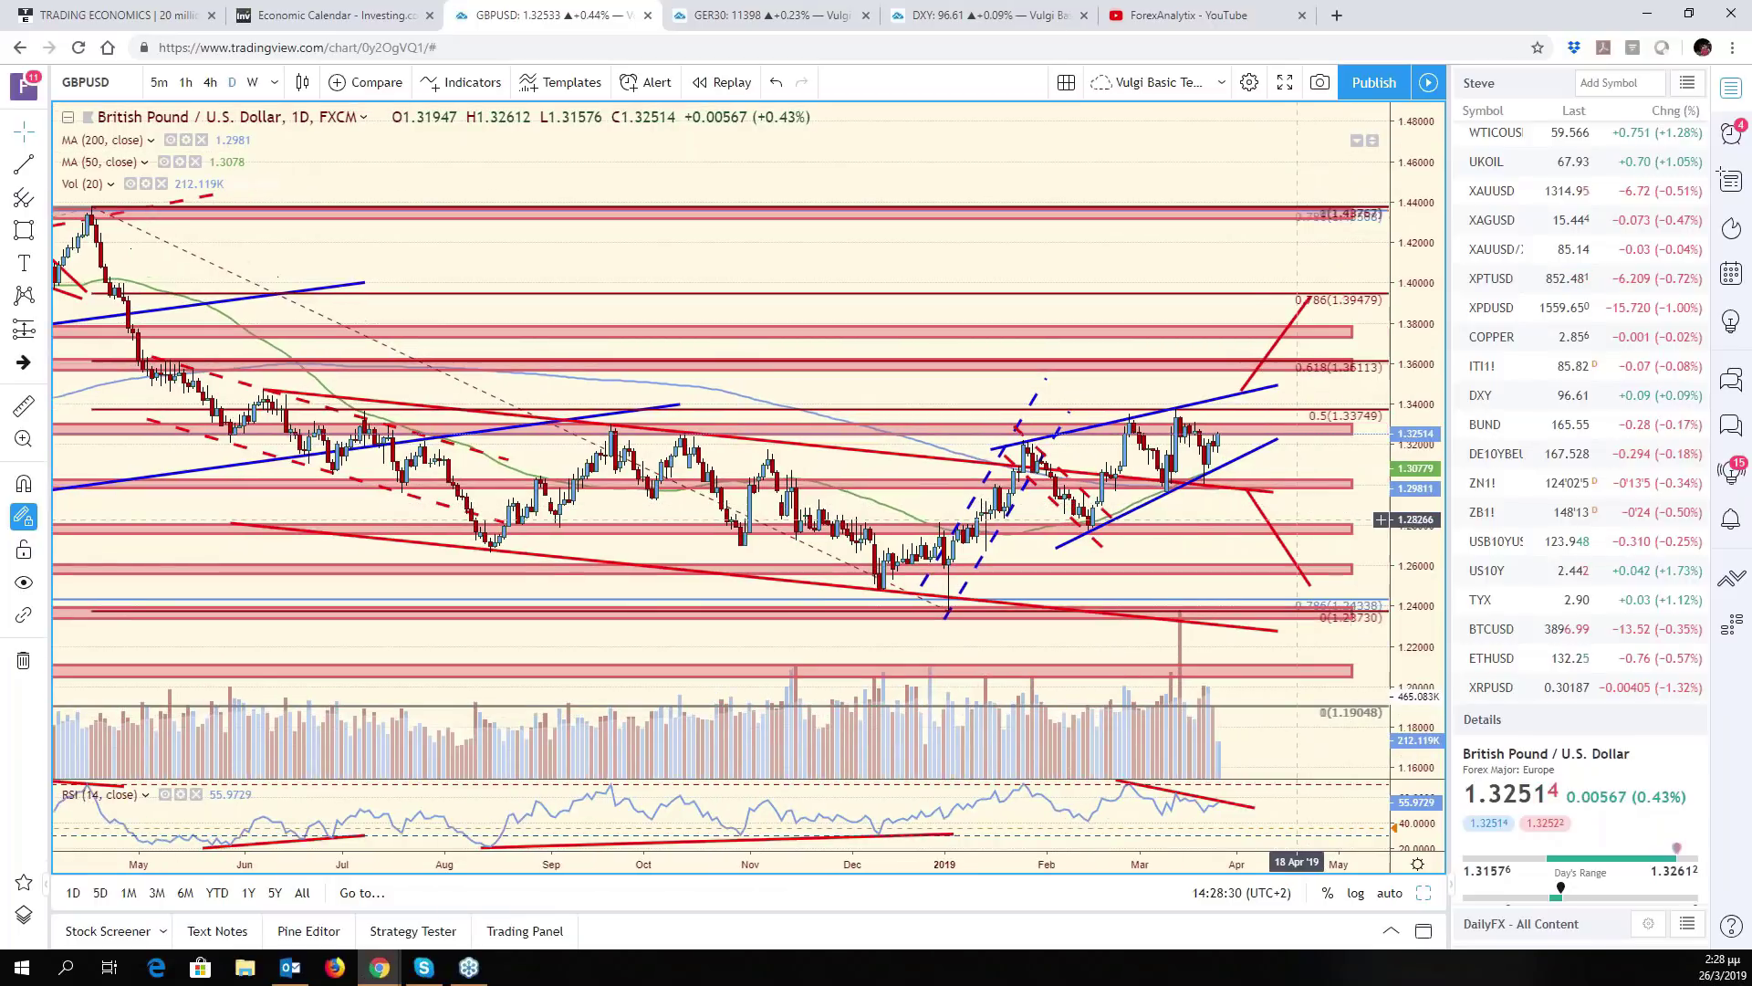
scroll(1297, 519, down, 3)
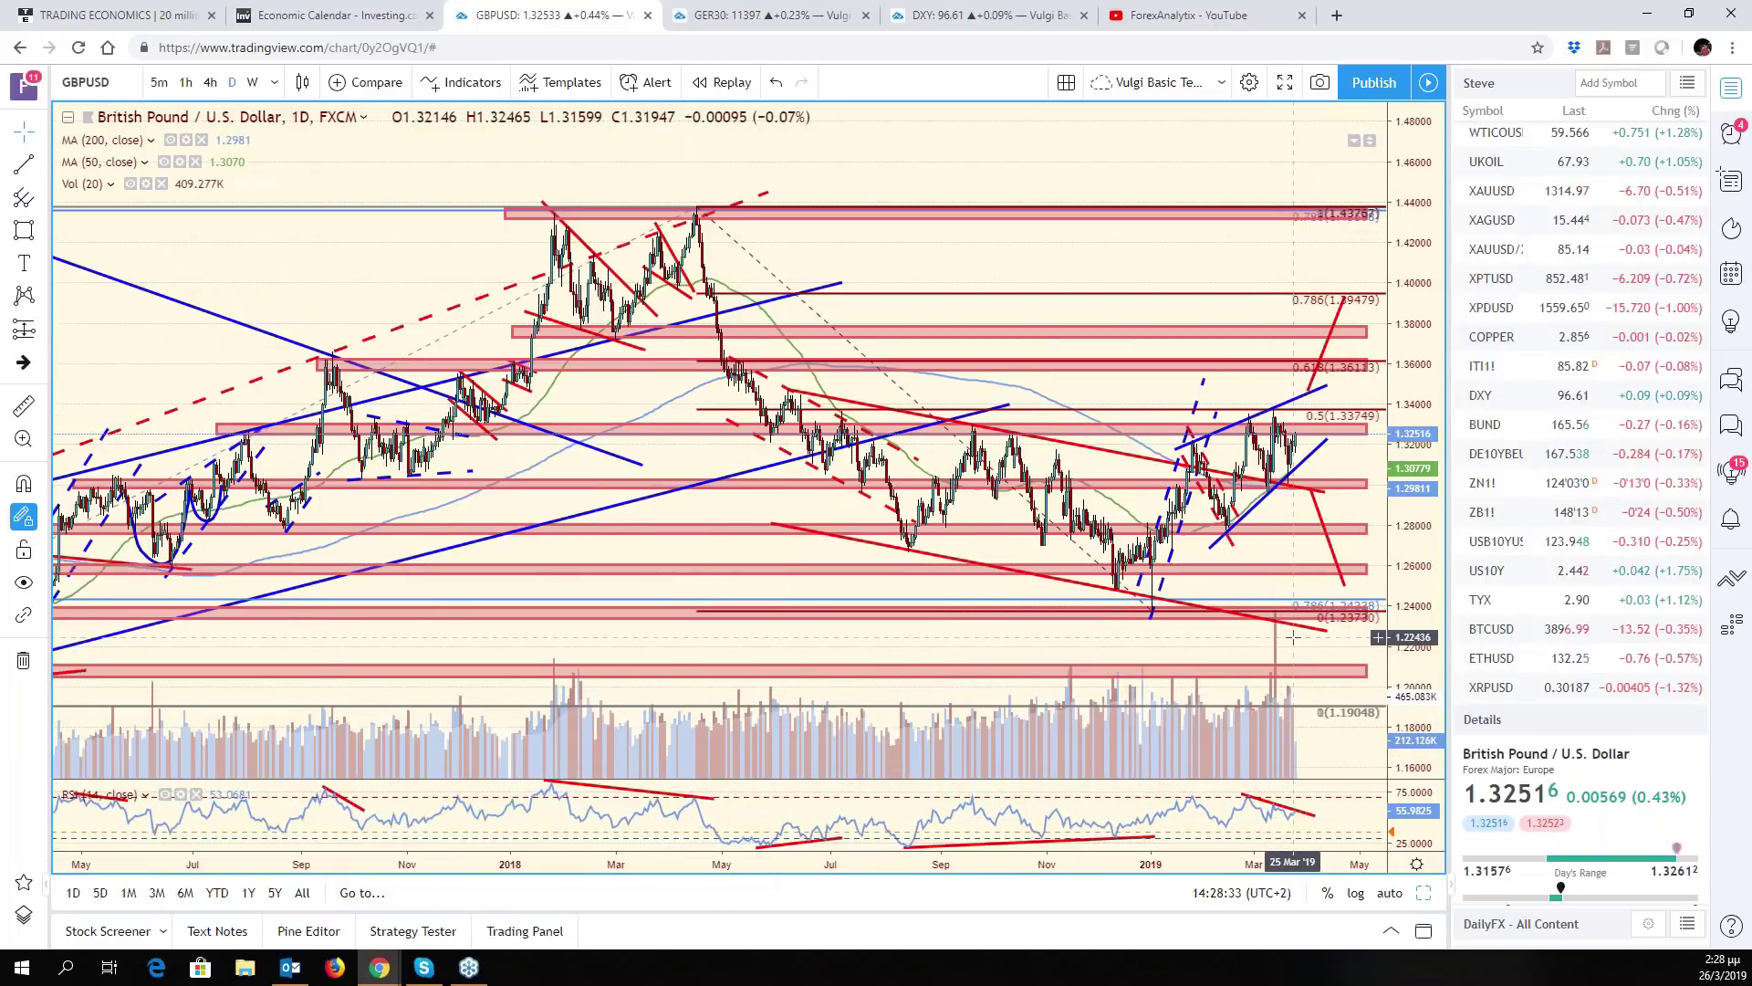
scroll(1292, 637, down, 3)
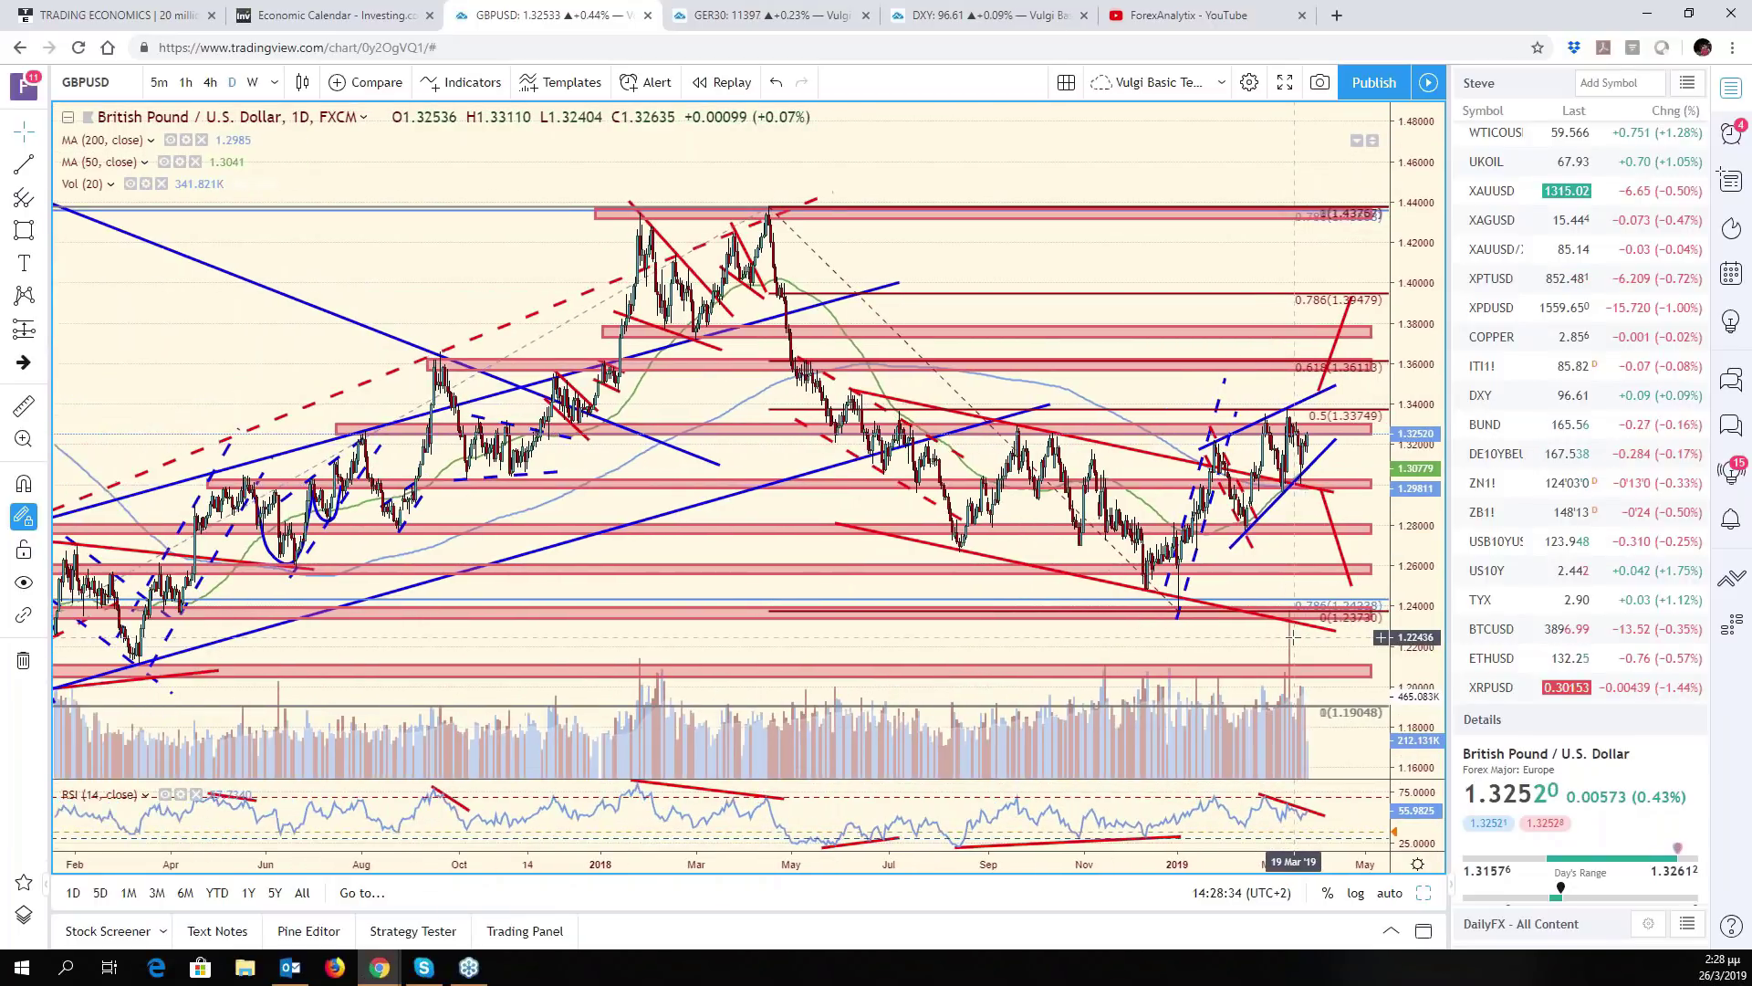
scroll(1292, 637, down, 3)
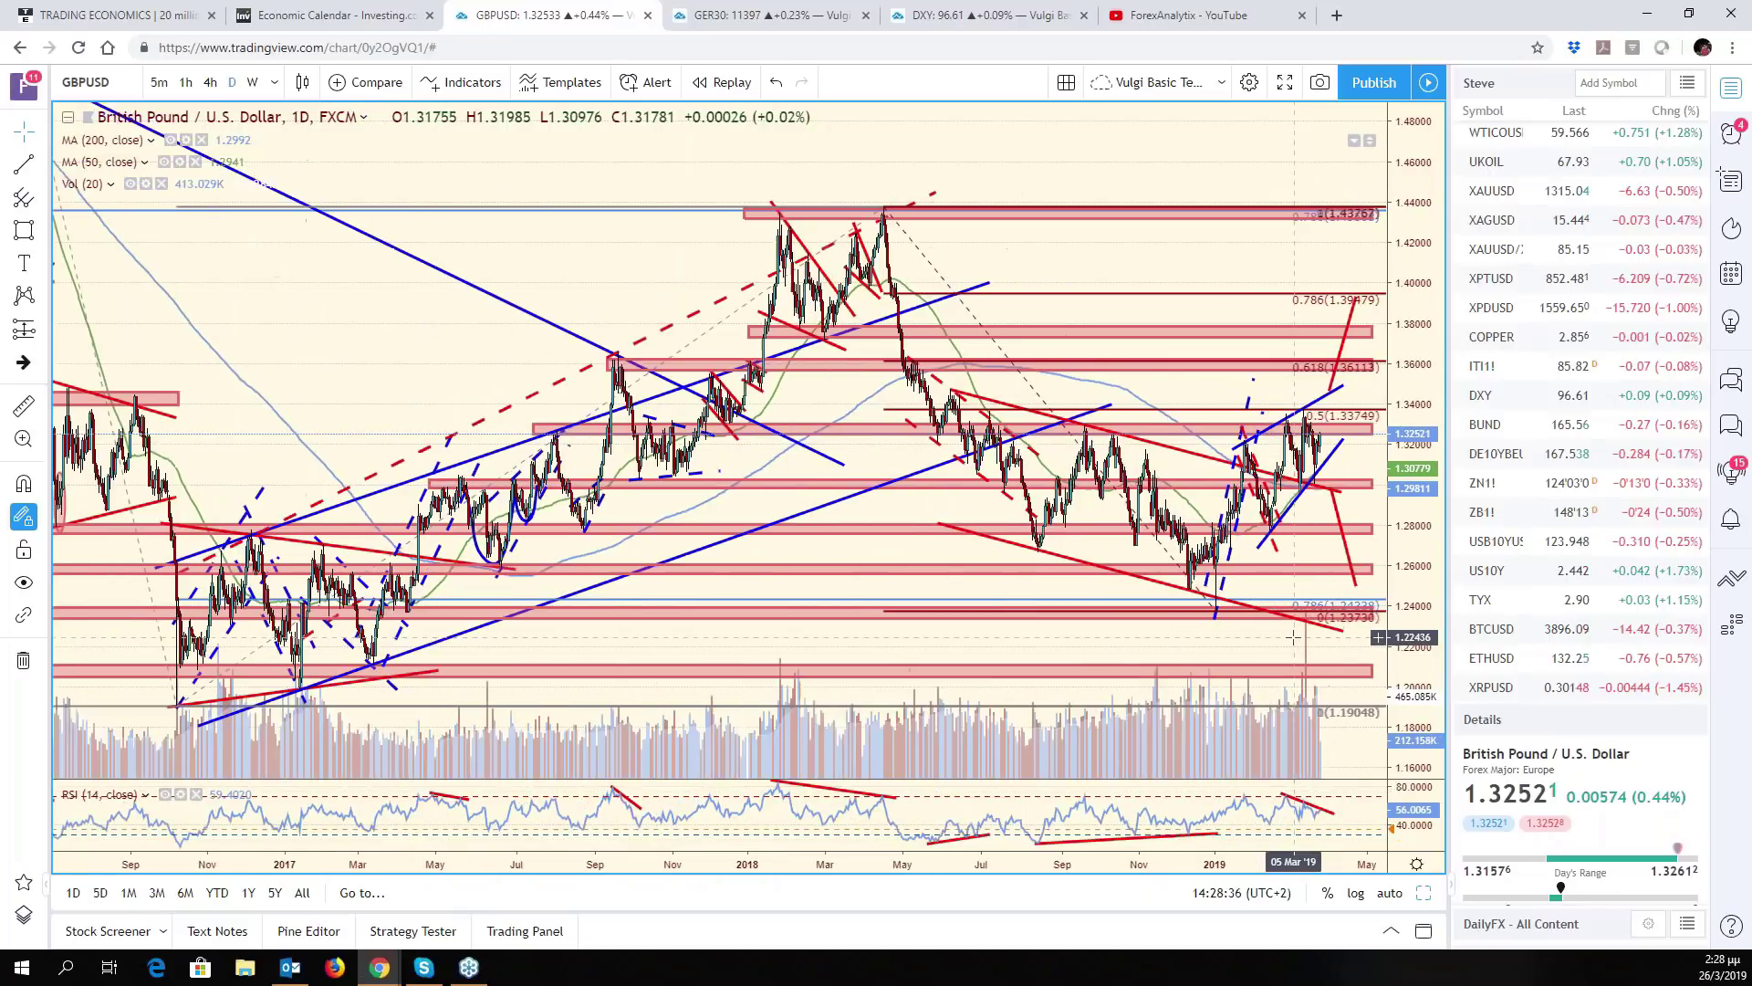
scroll(1292, 637, up, 5)
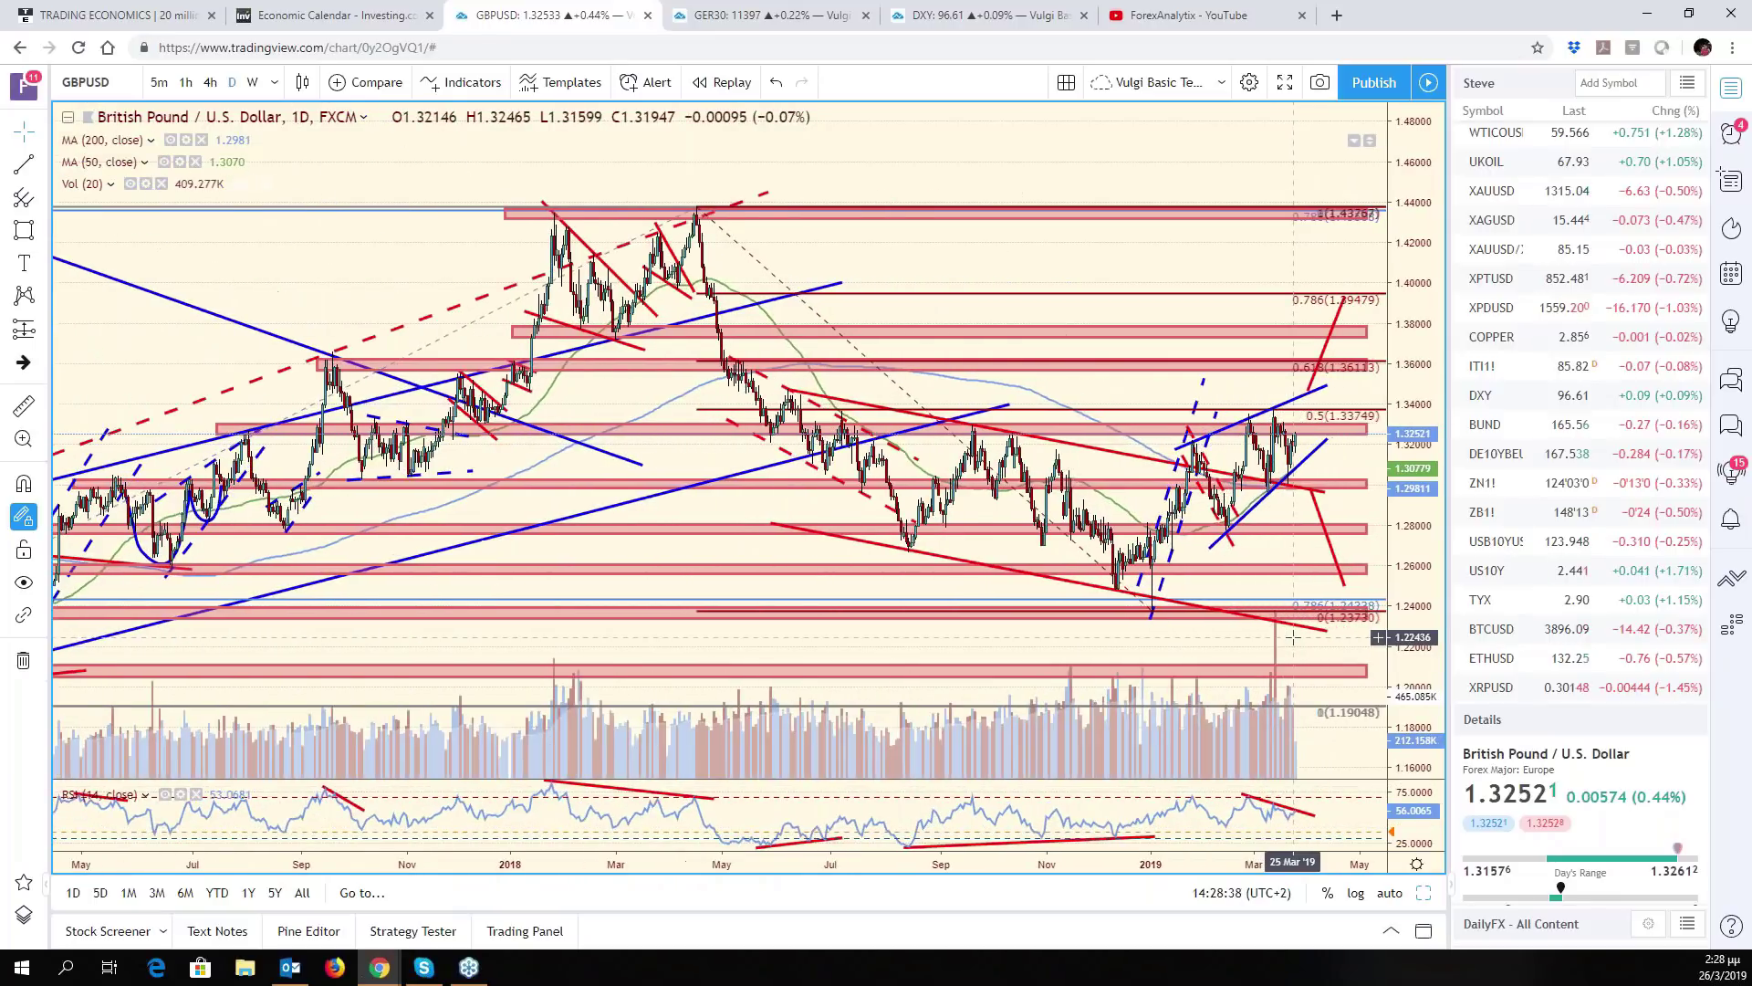
scroll(1292, 637, up, 5)
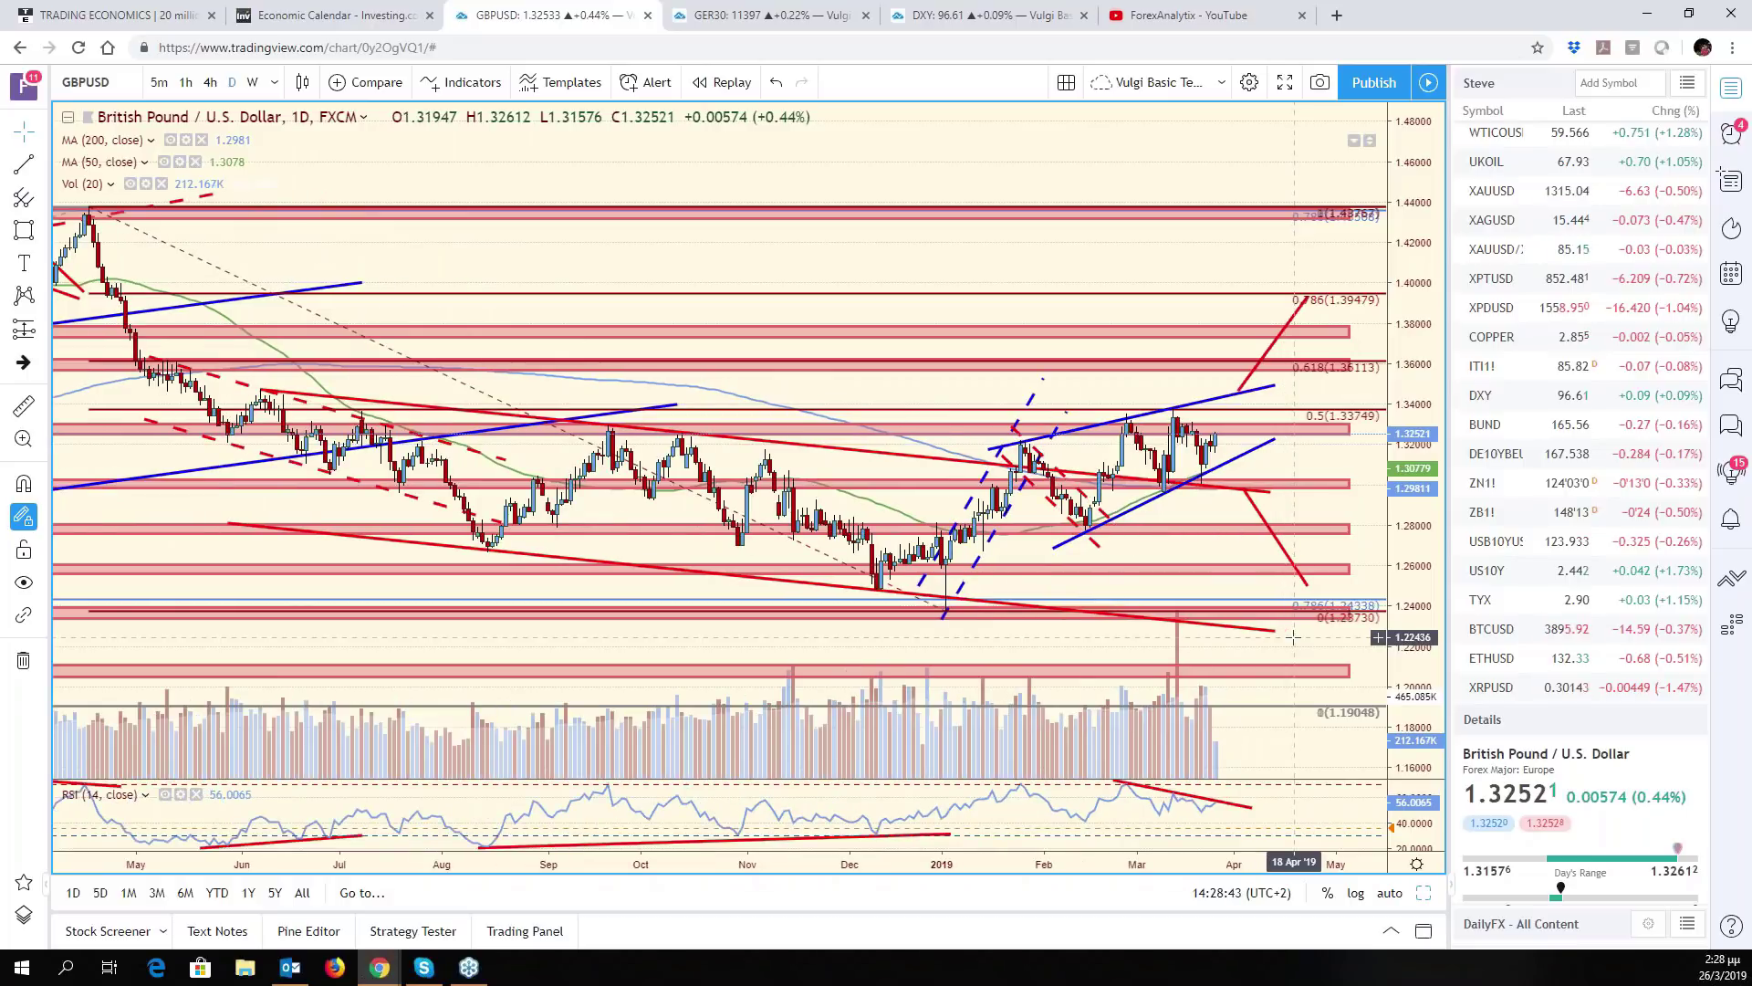
scroll(1293, 637, down, 5)
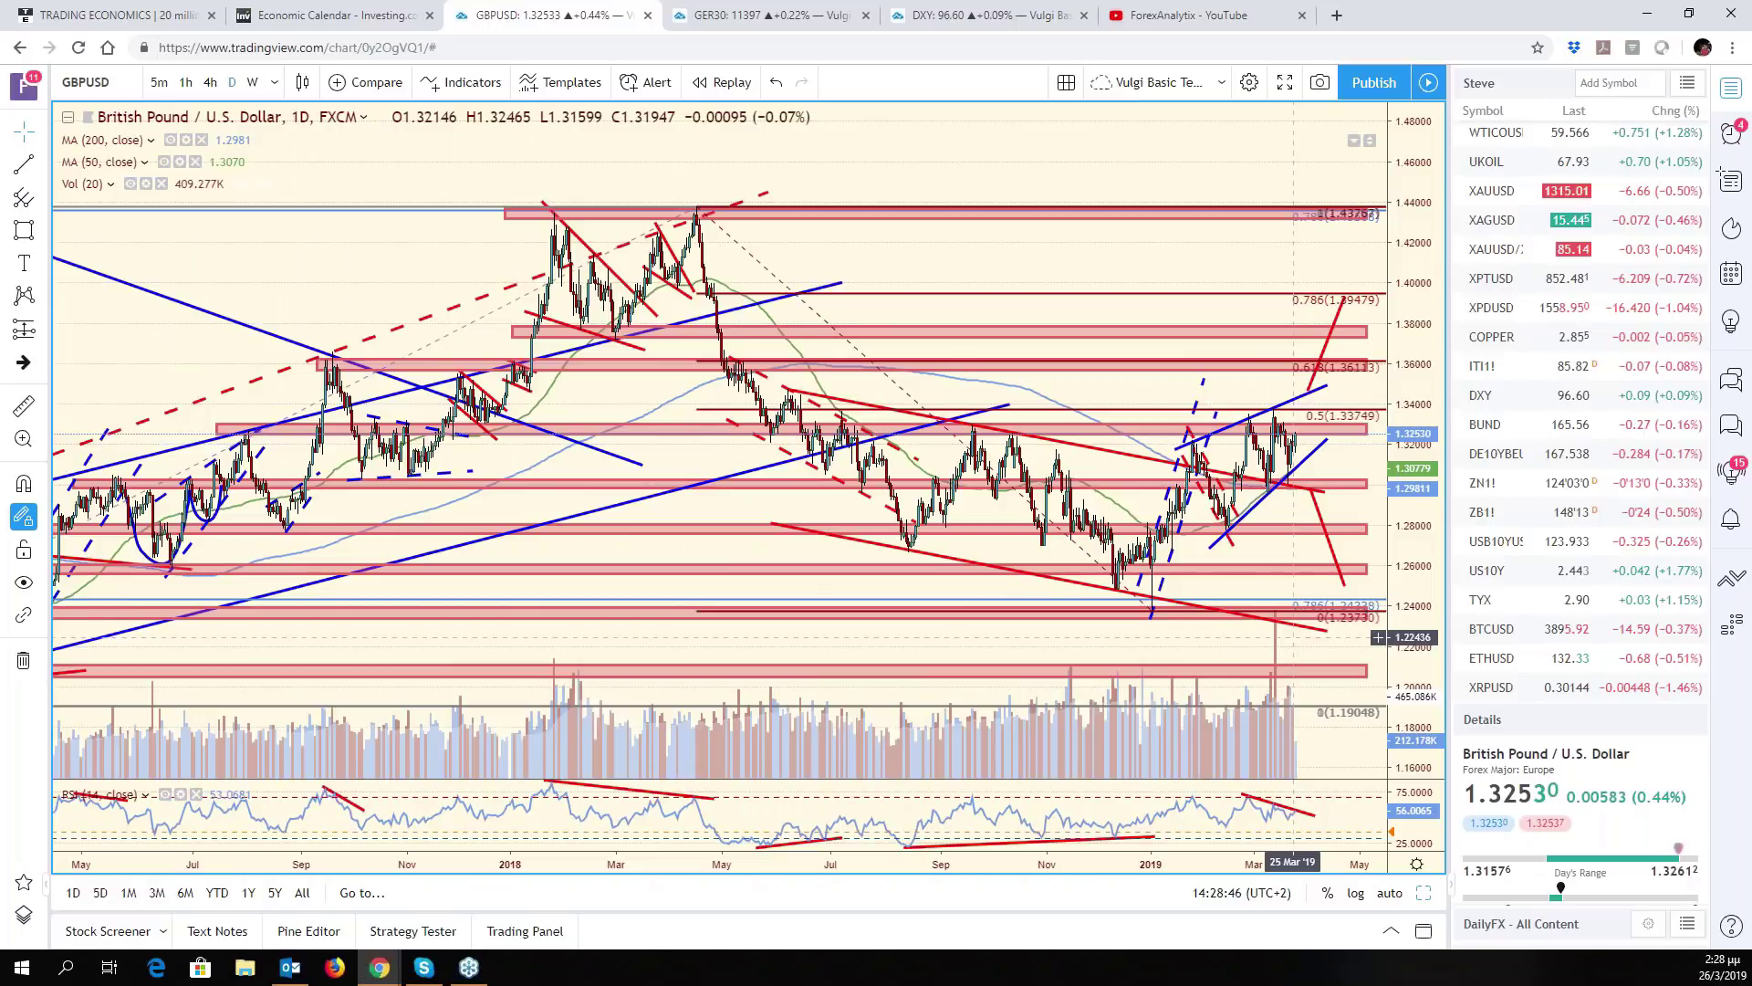
scroll(1230, 462, up, 5)
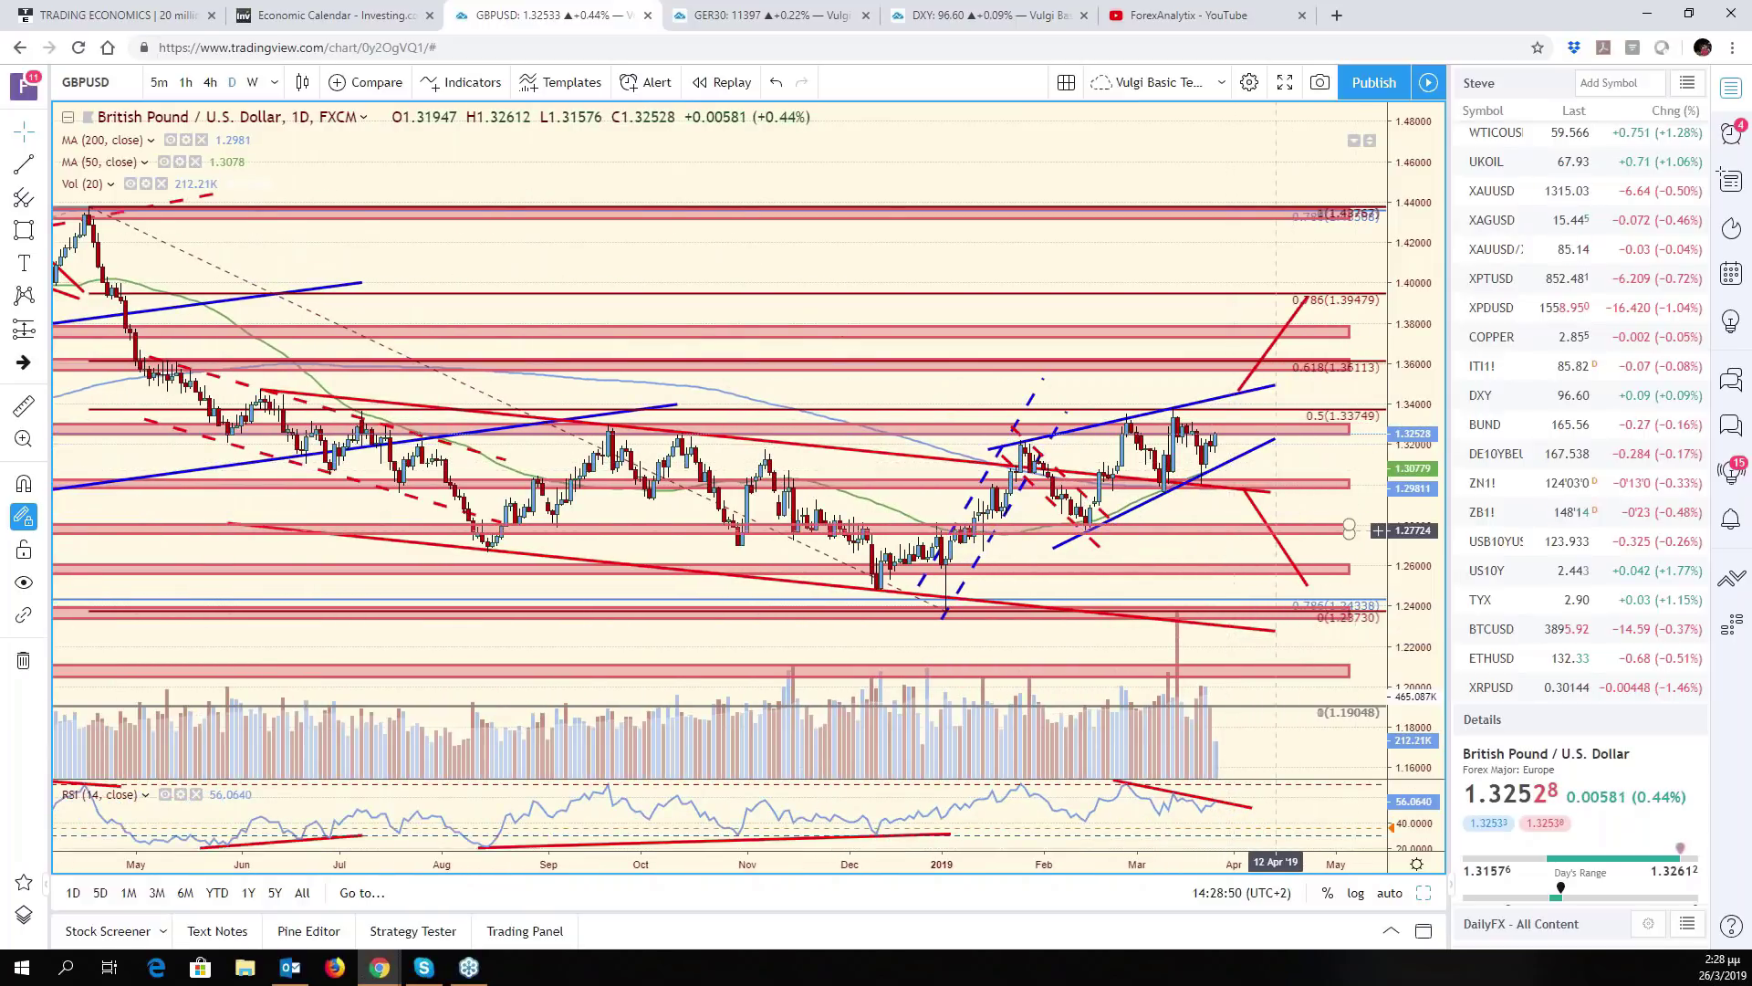
Raise the red projection and draw a new red trend-line segment joined to it
drag(1264, 517, 1306, 477)
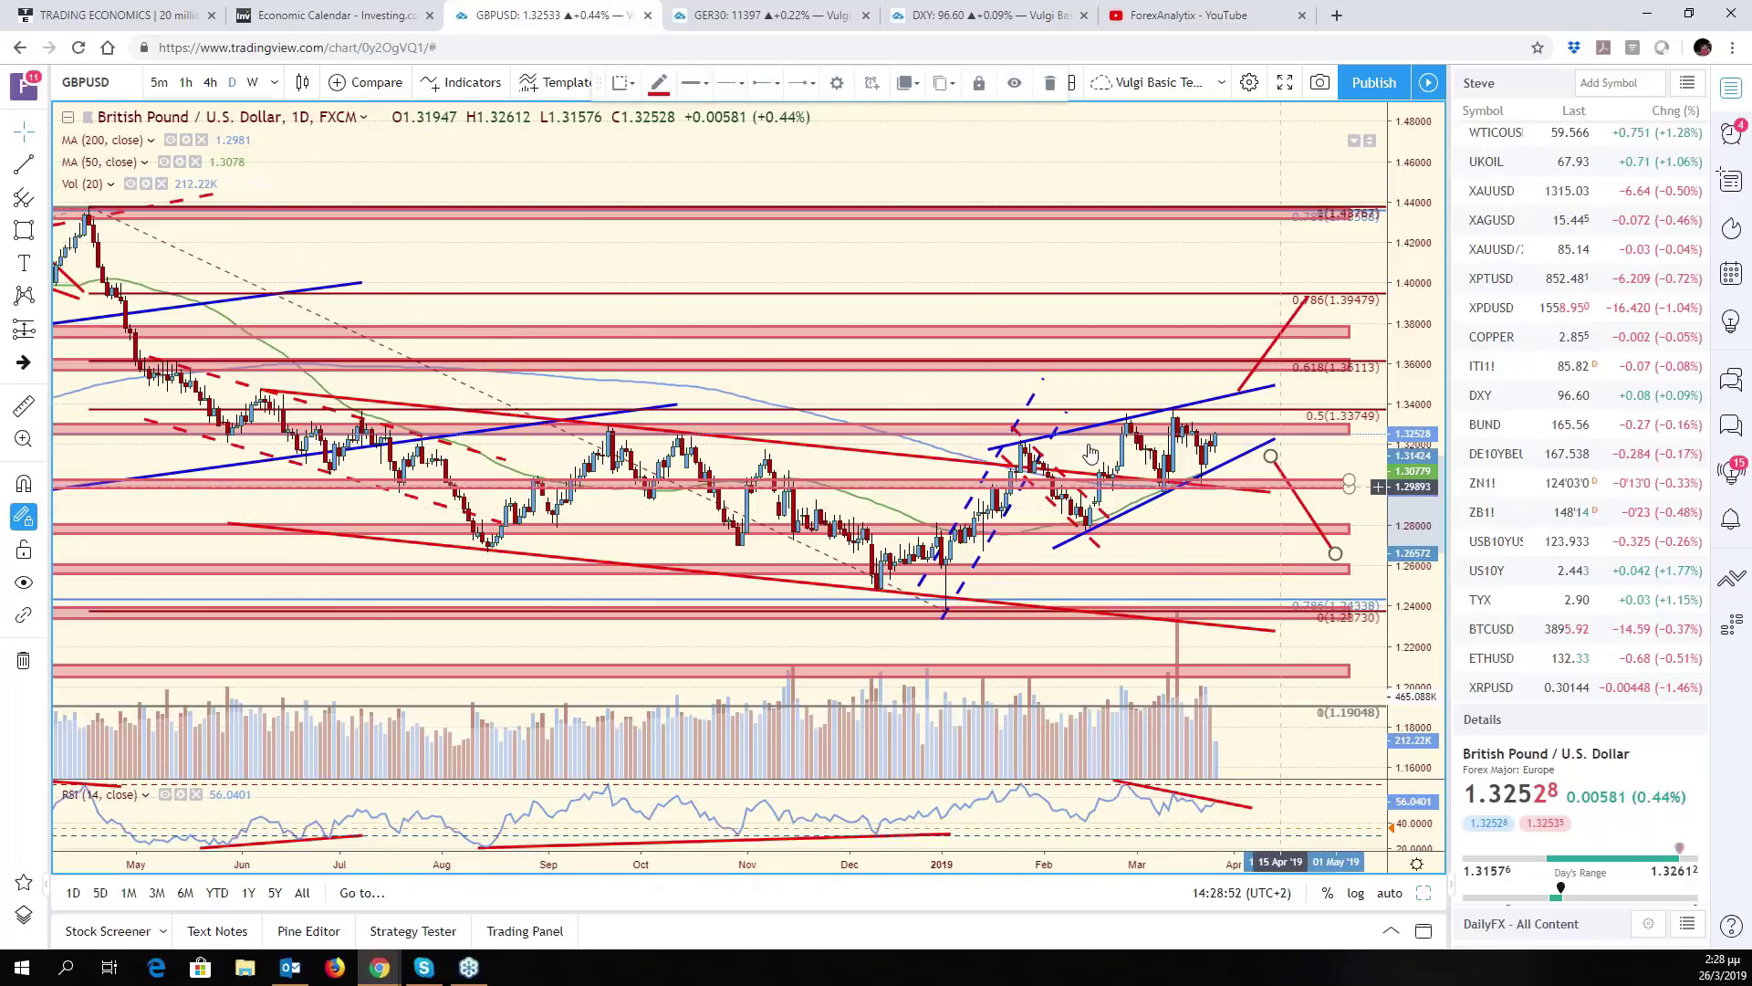
click(24, 163)
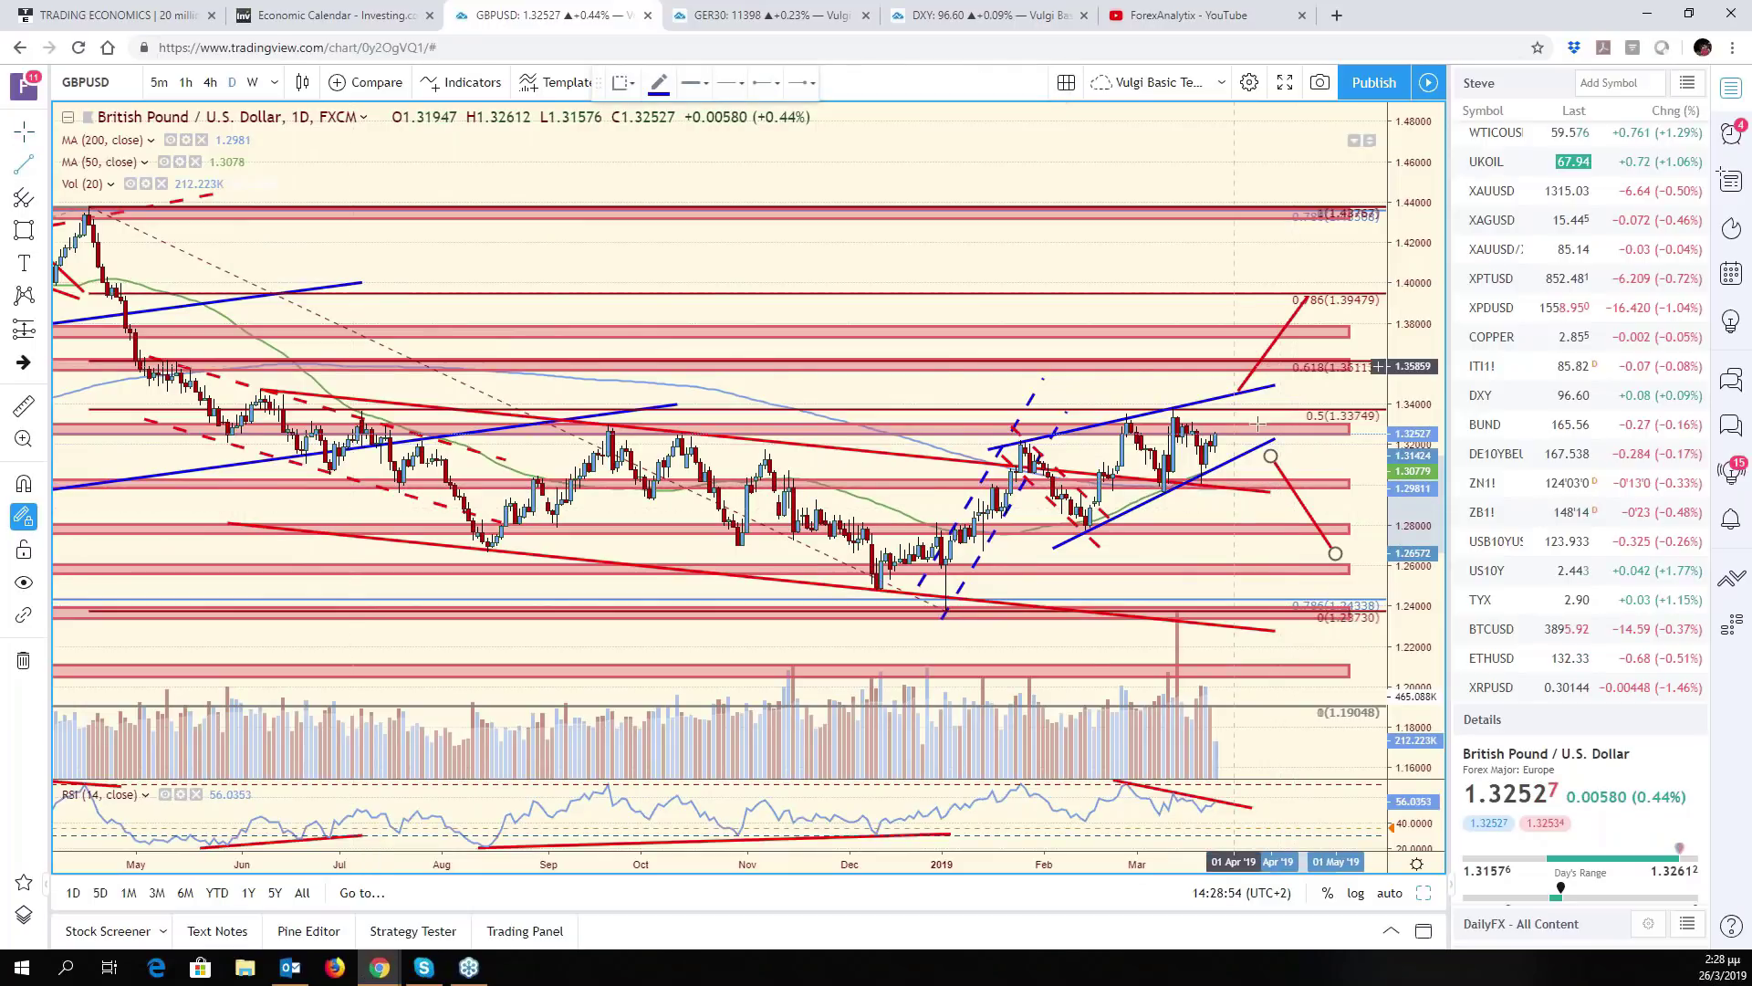
click(1230, 427)
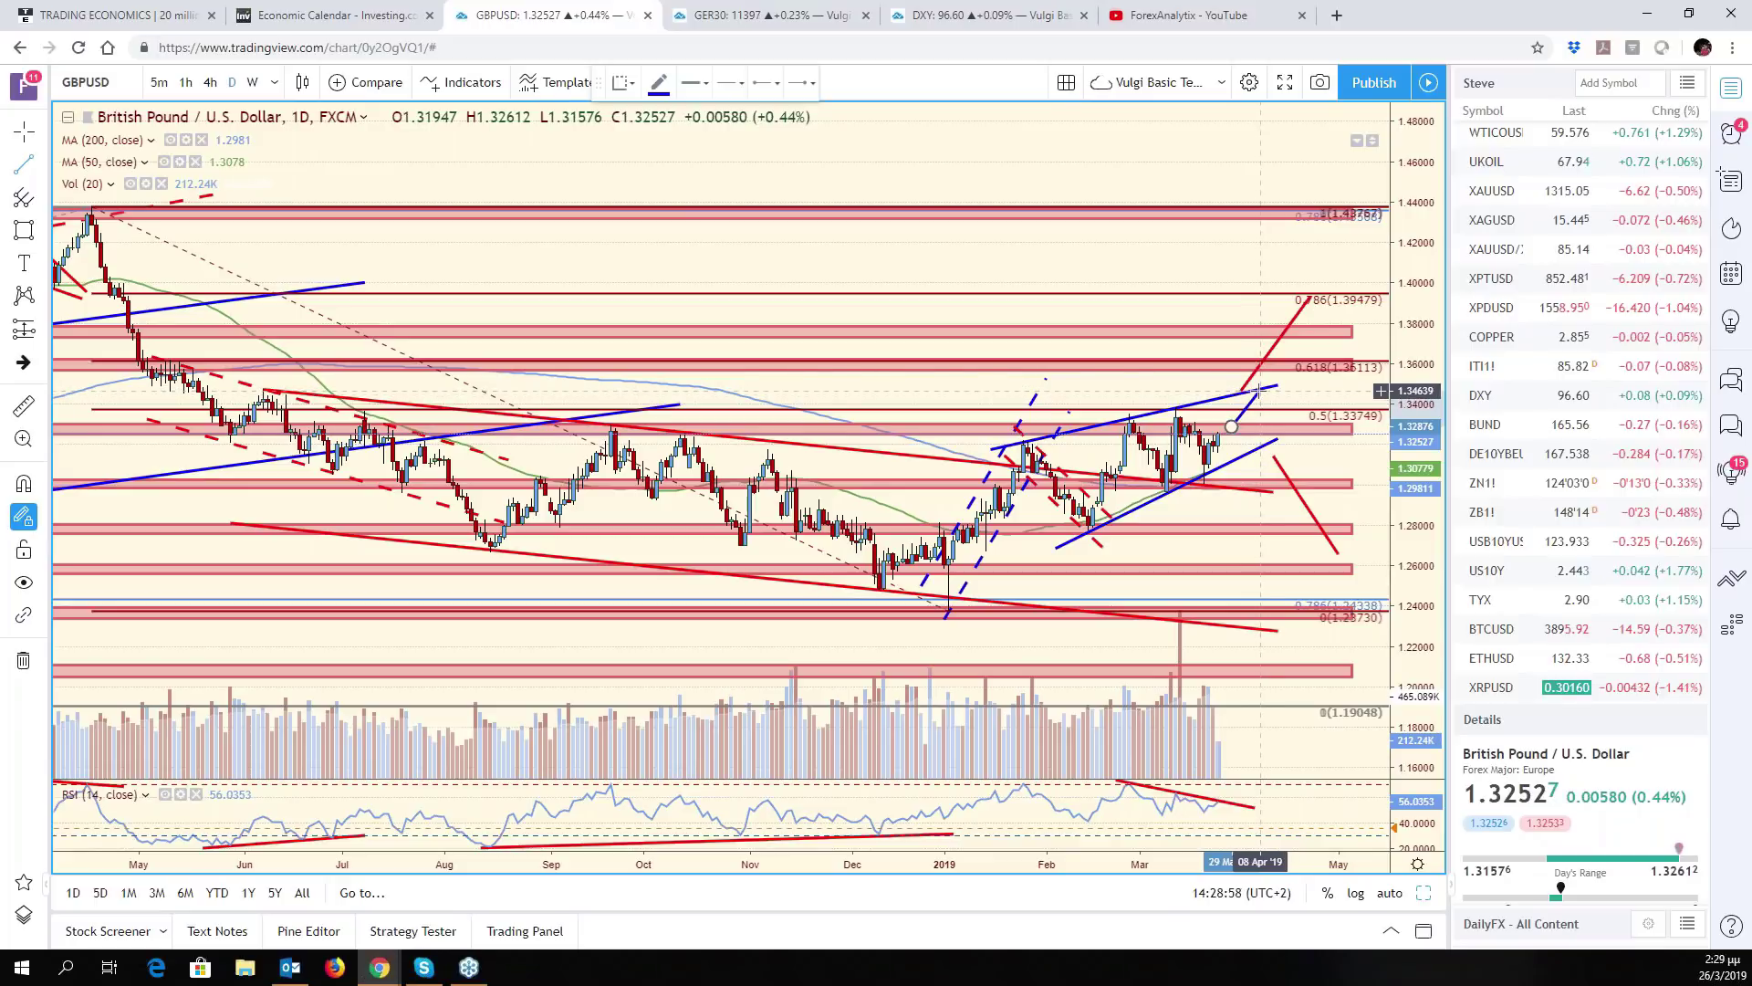
click(1259, 391)
click(658, 82)
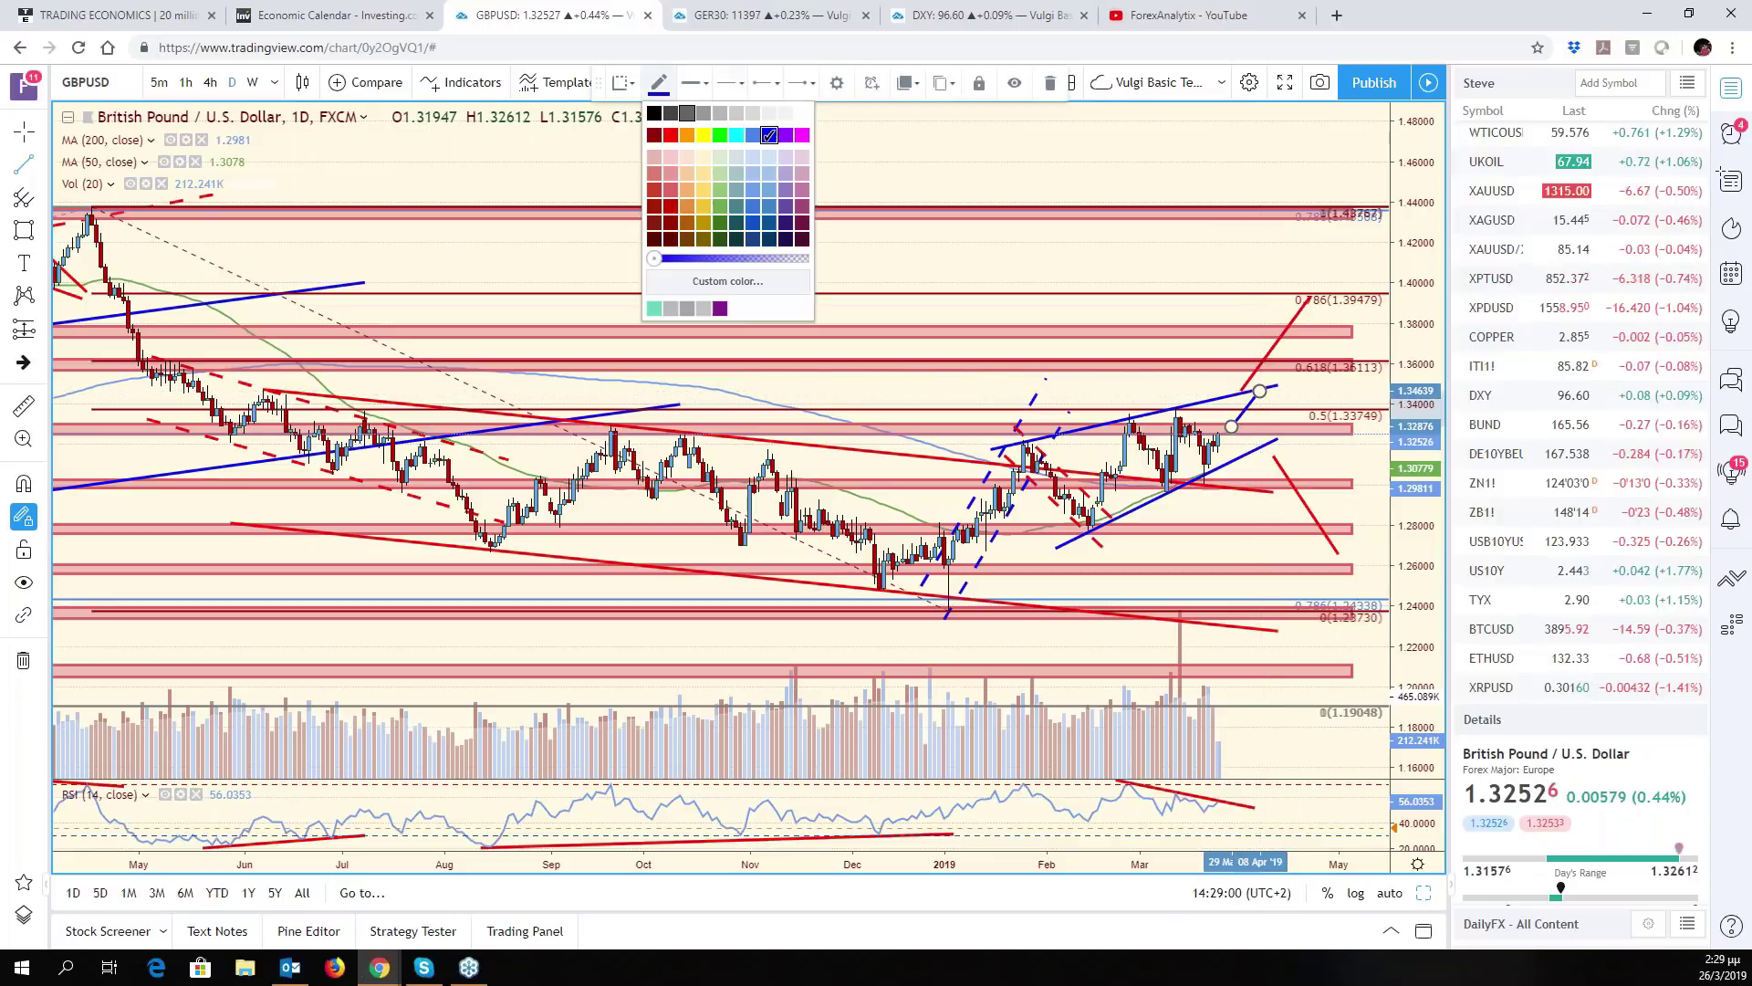
click(672, 135)
click(1259, 390)
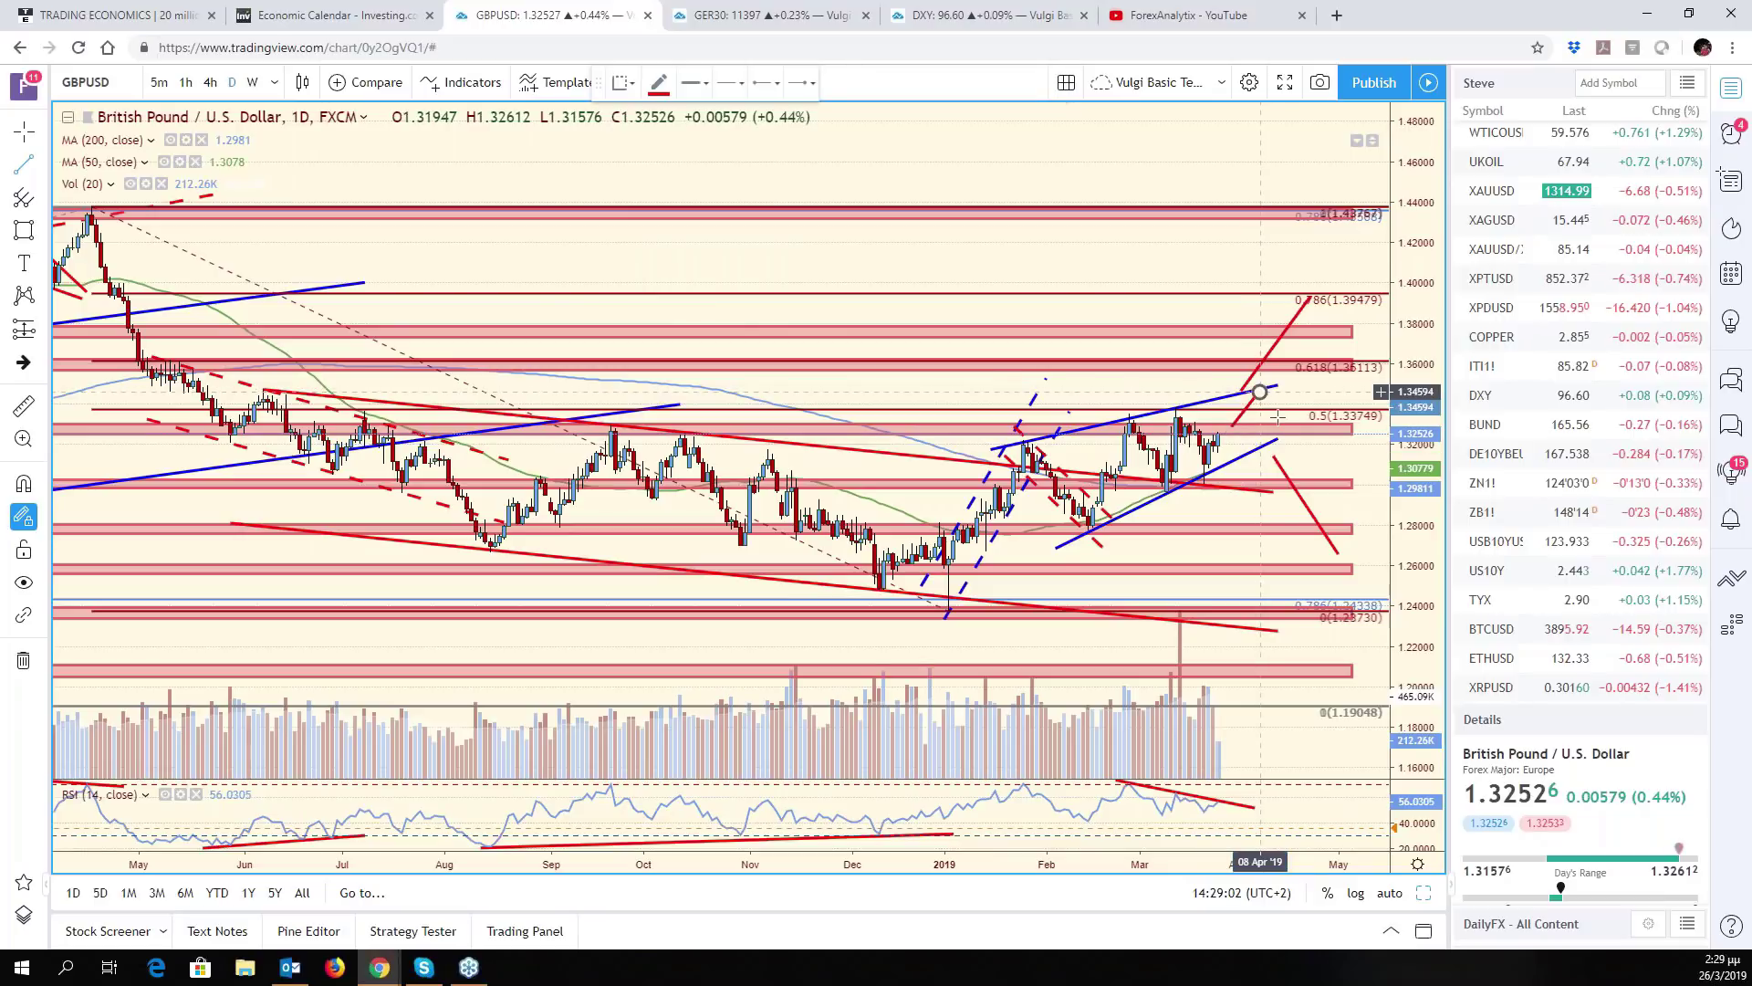
click(1287, 435)
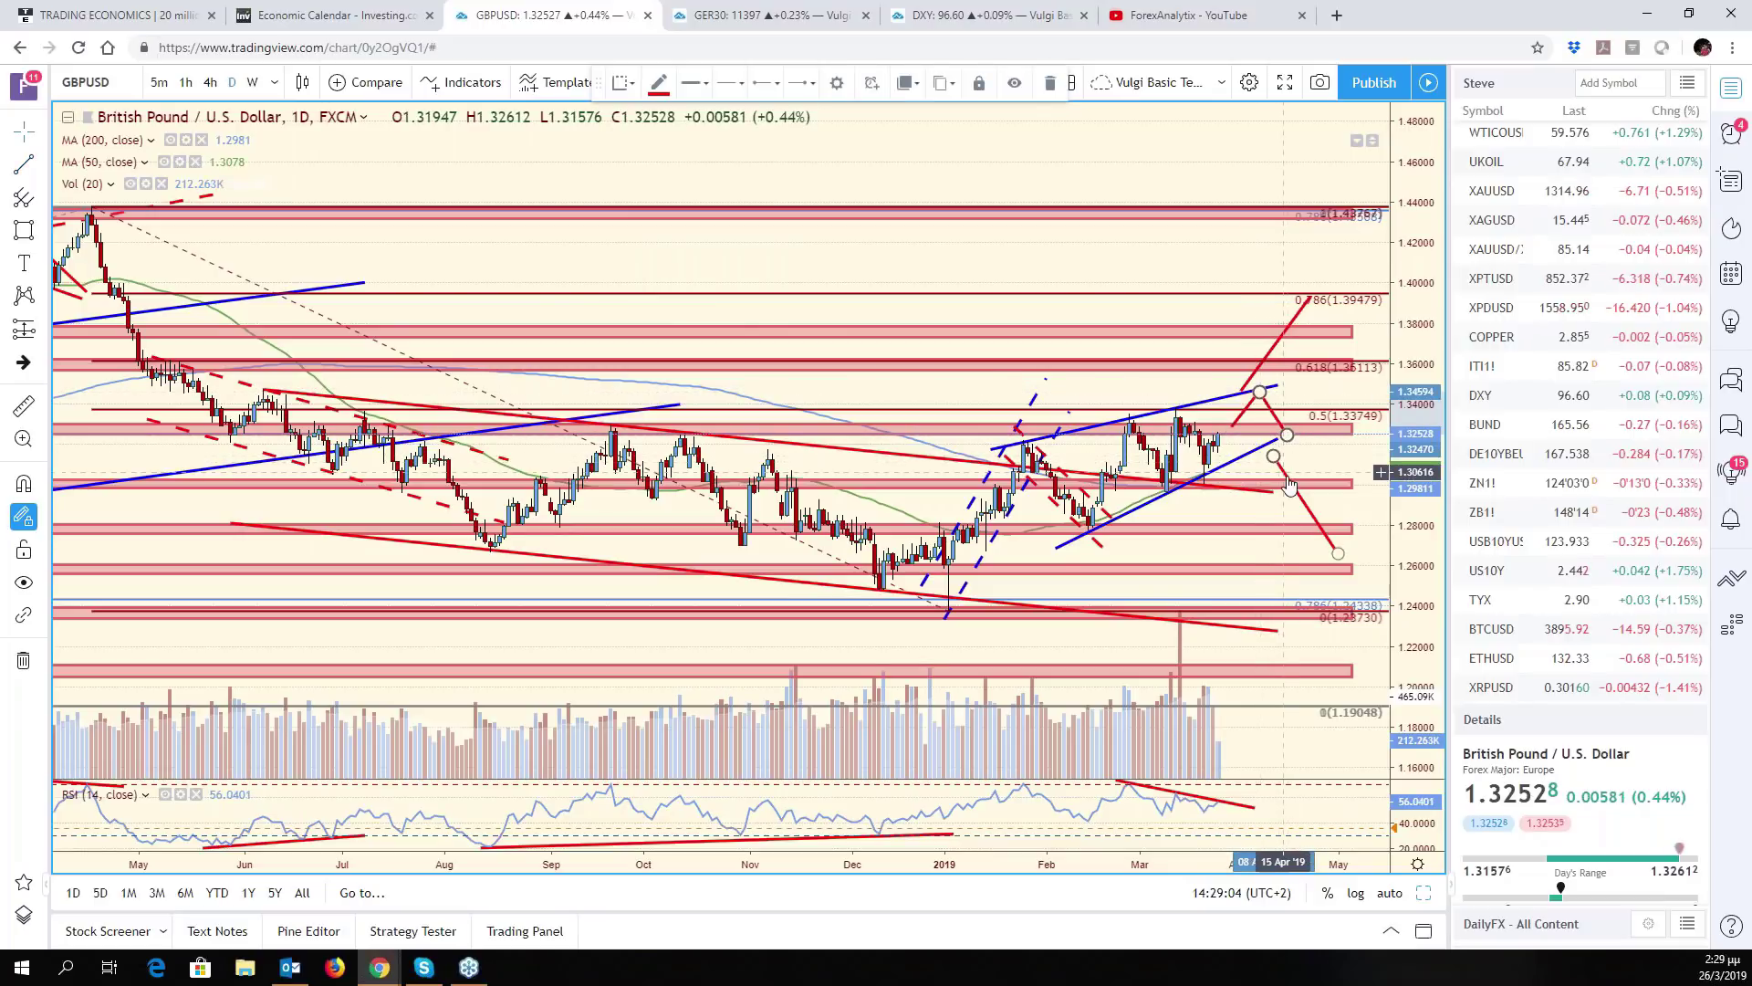
mouse_move(1279, 462)
mouse_down()
mouse_move(1306, 460)
mouse_move(1298, 382)
mouse_move(1319, 322)
mouse_up()
Shift the rising red projection line further up-right toward the channel top, then load GBPJPY
click(1275, 443)
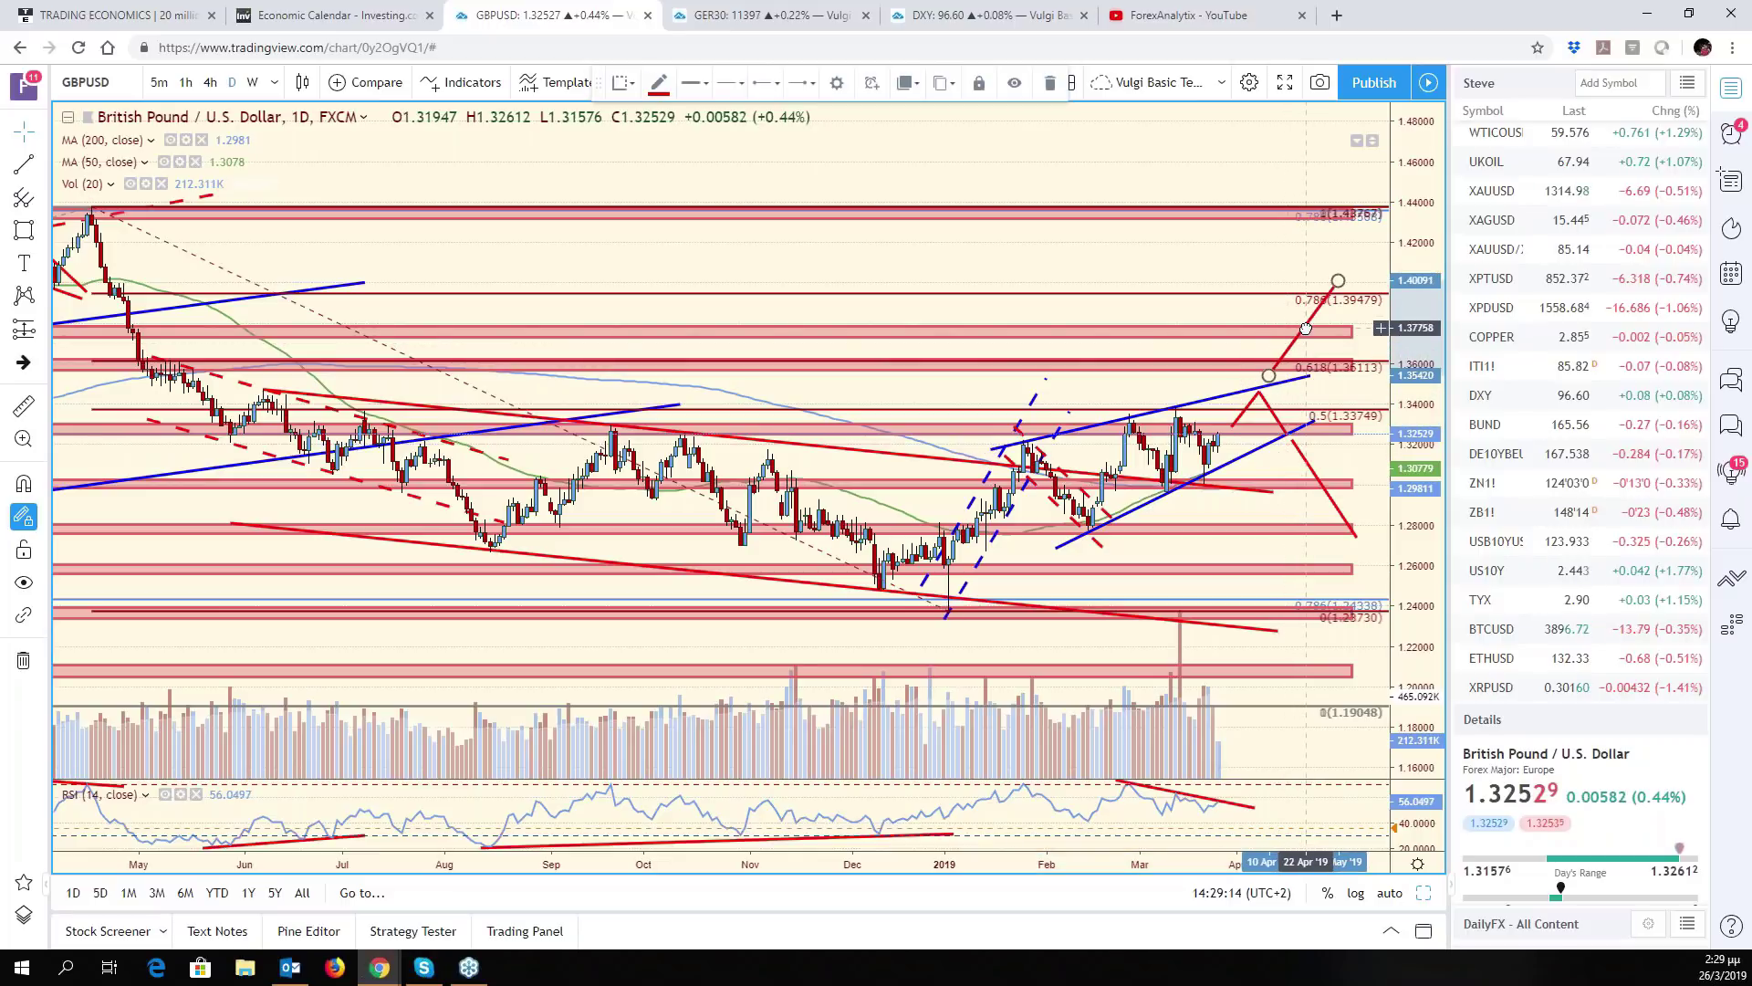
click(1285, 252)
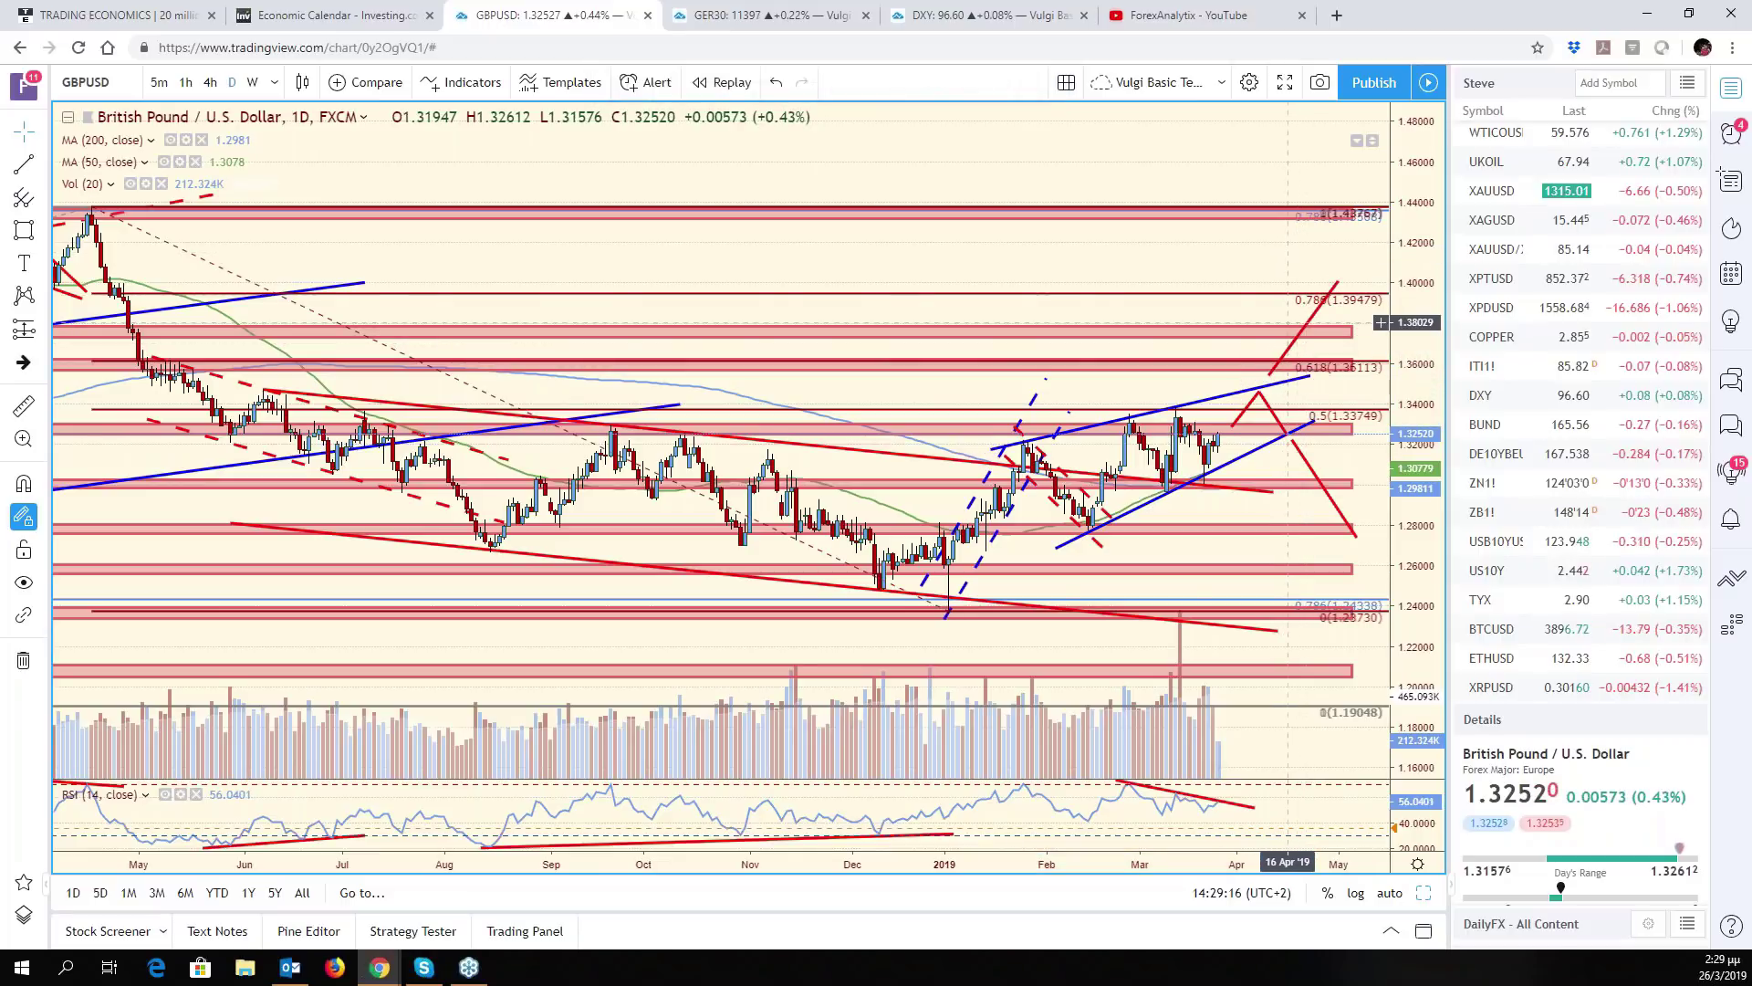
scroll(1286, 547, down, 4)
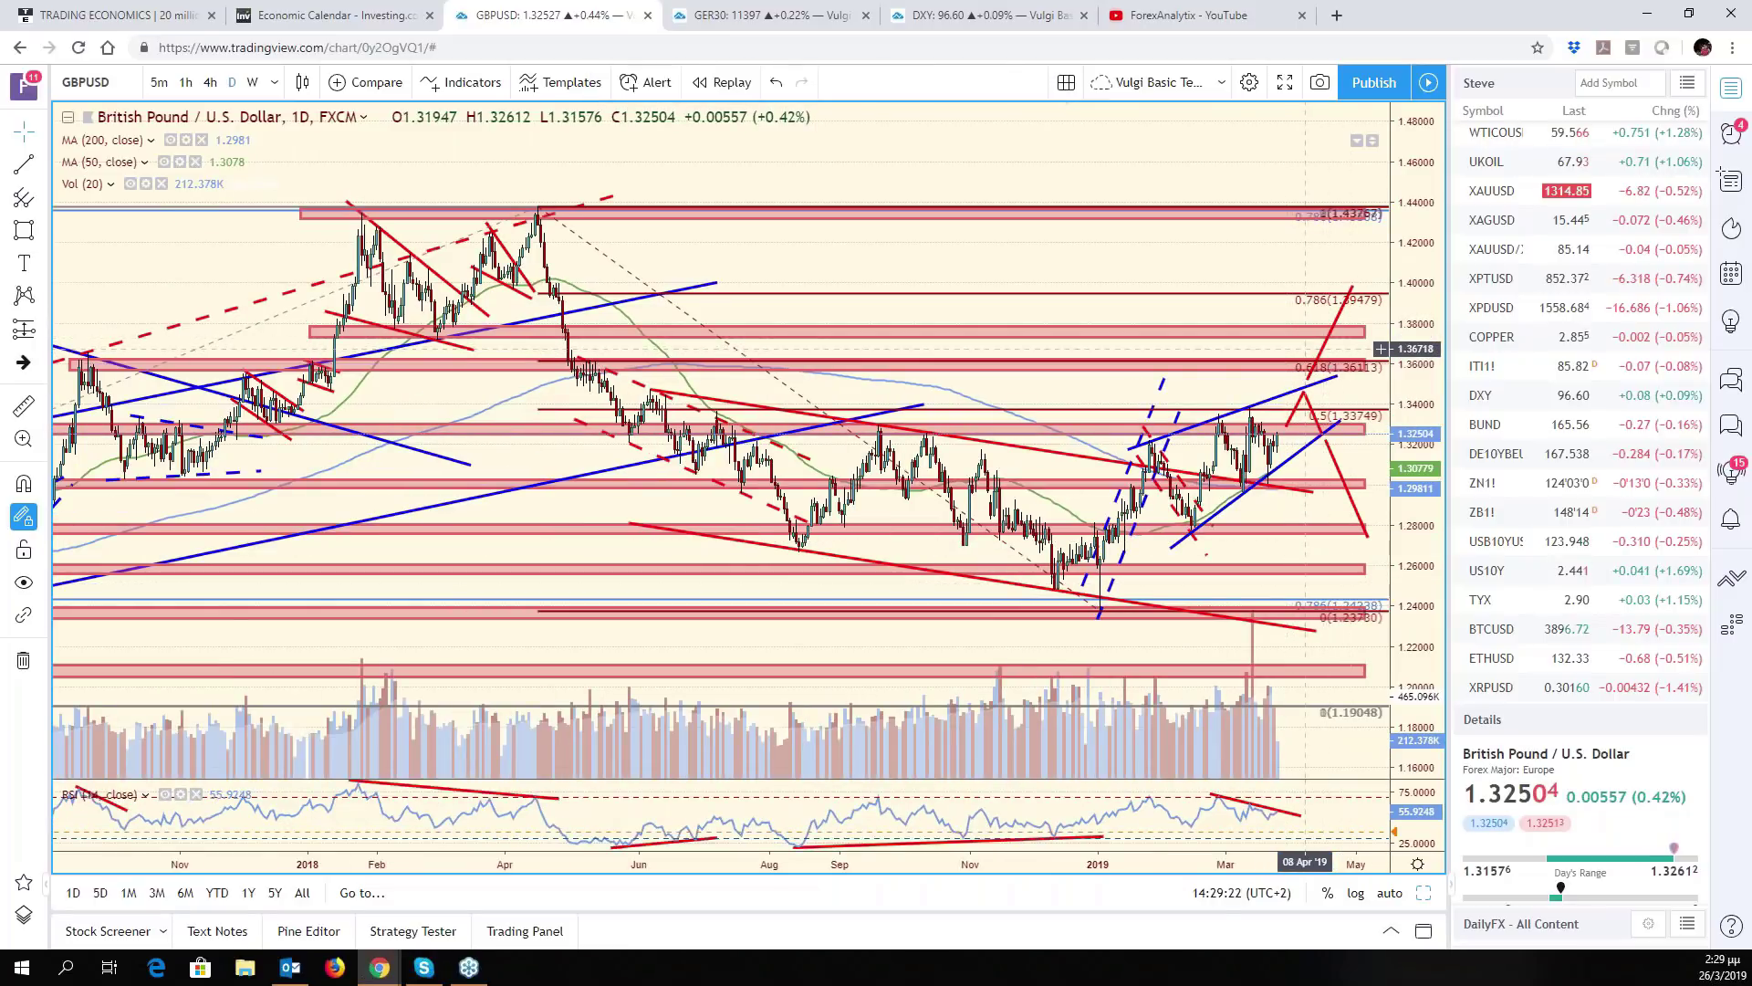
click(1326, 343)
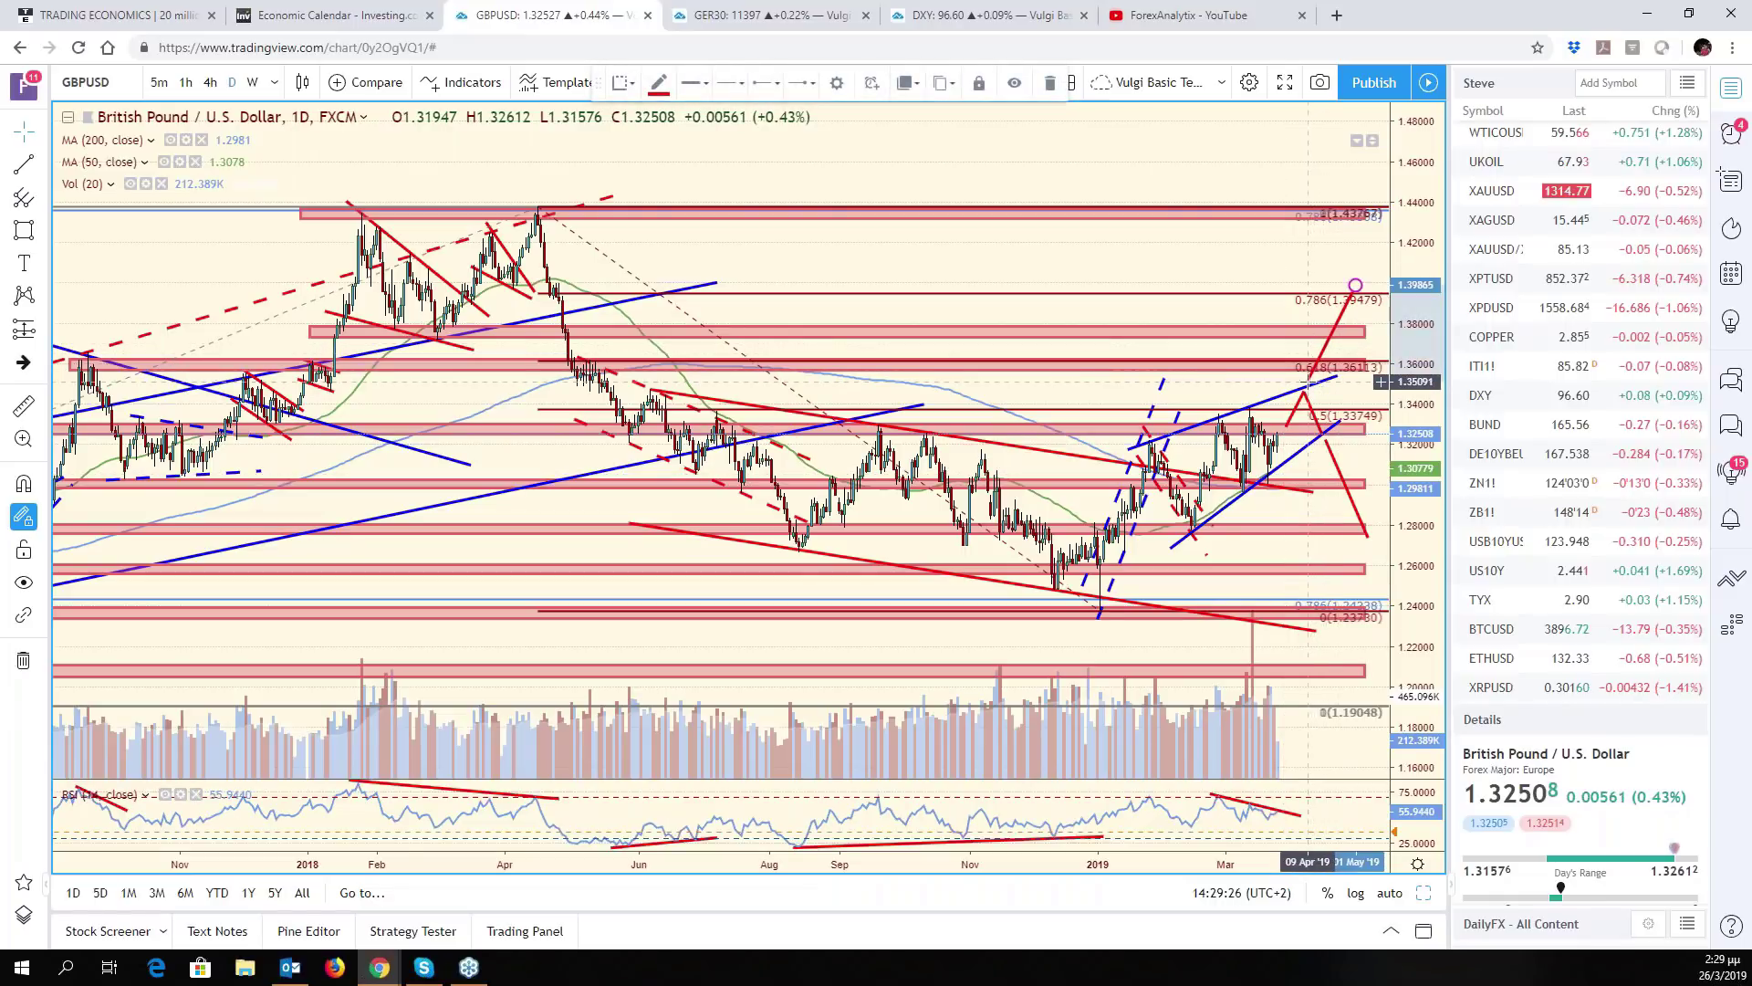
click(1303, 345)
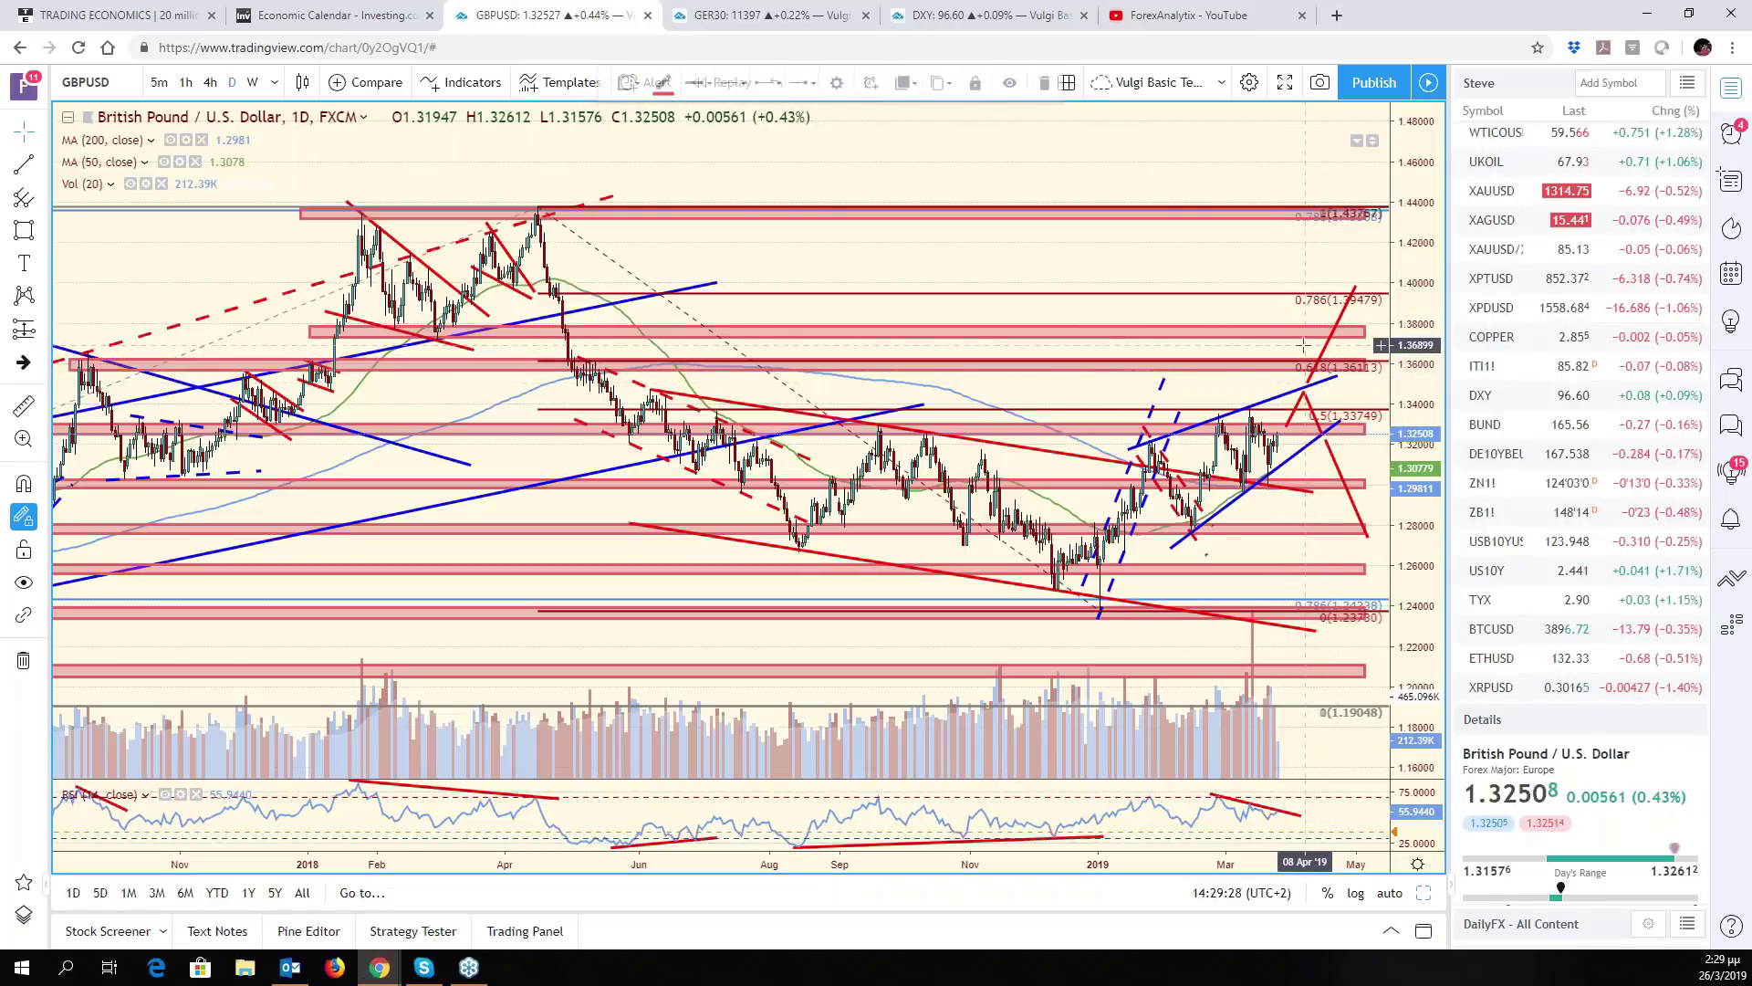
scroll(1276, 501, up, 3)
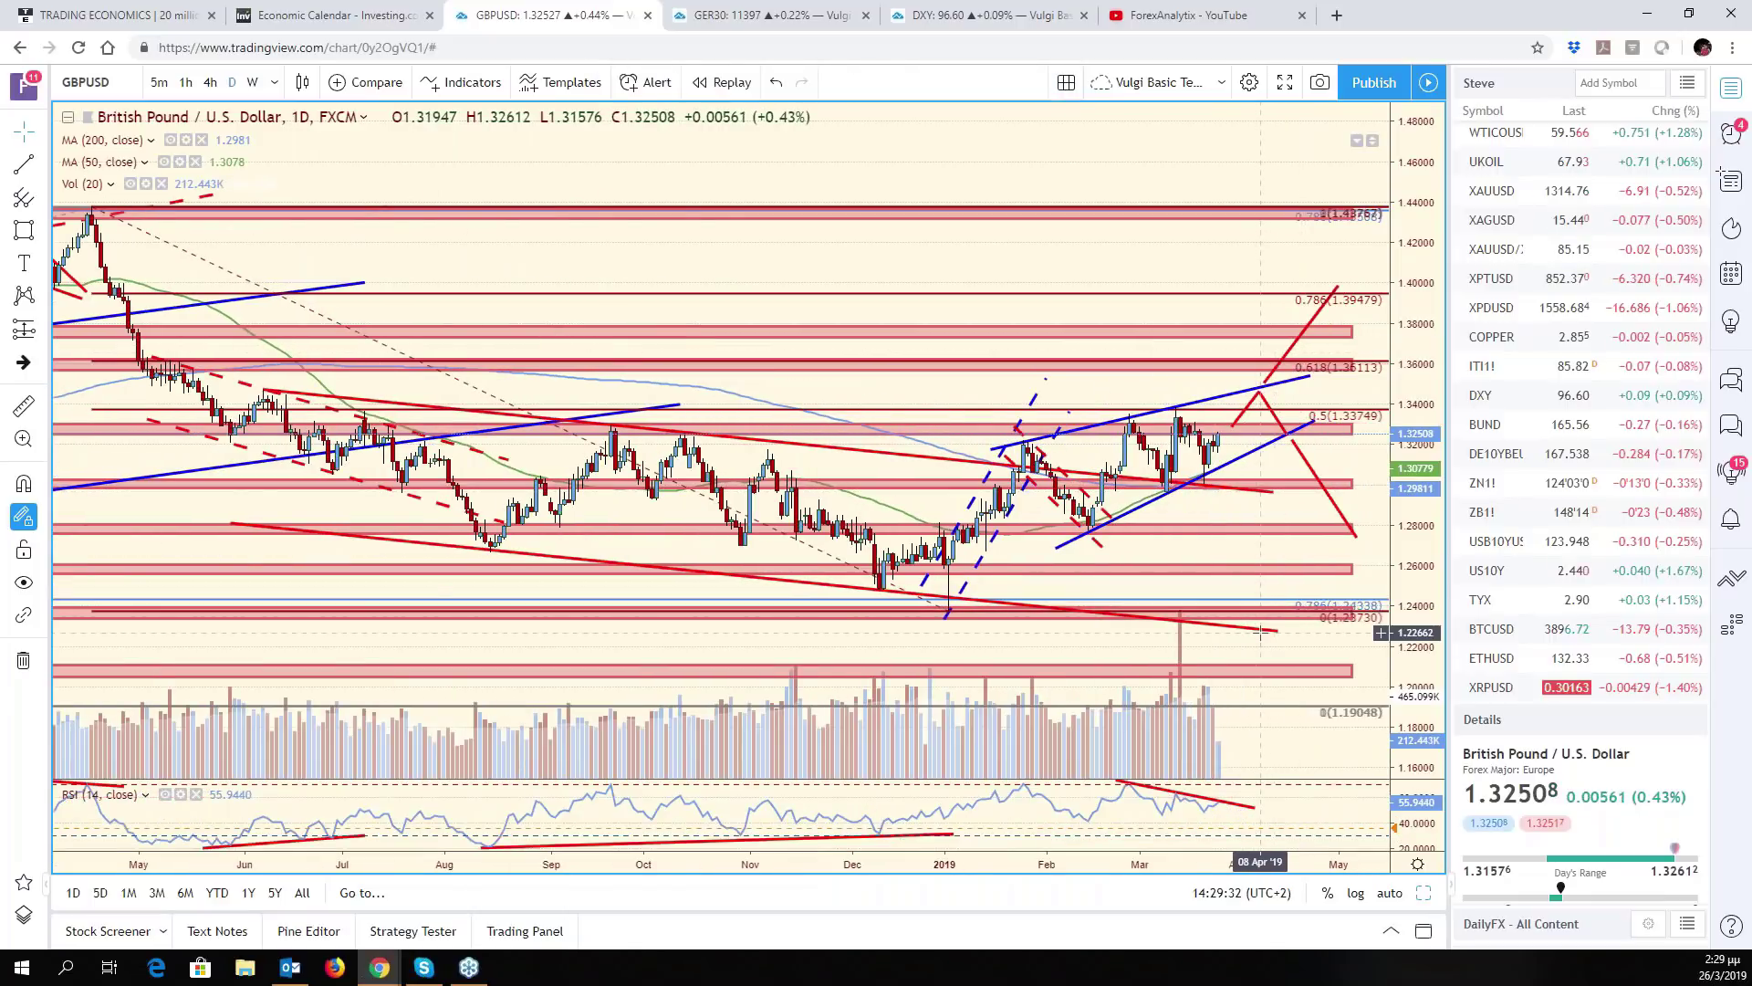
scroll(1524, 500, up, 10)
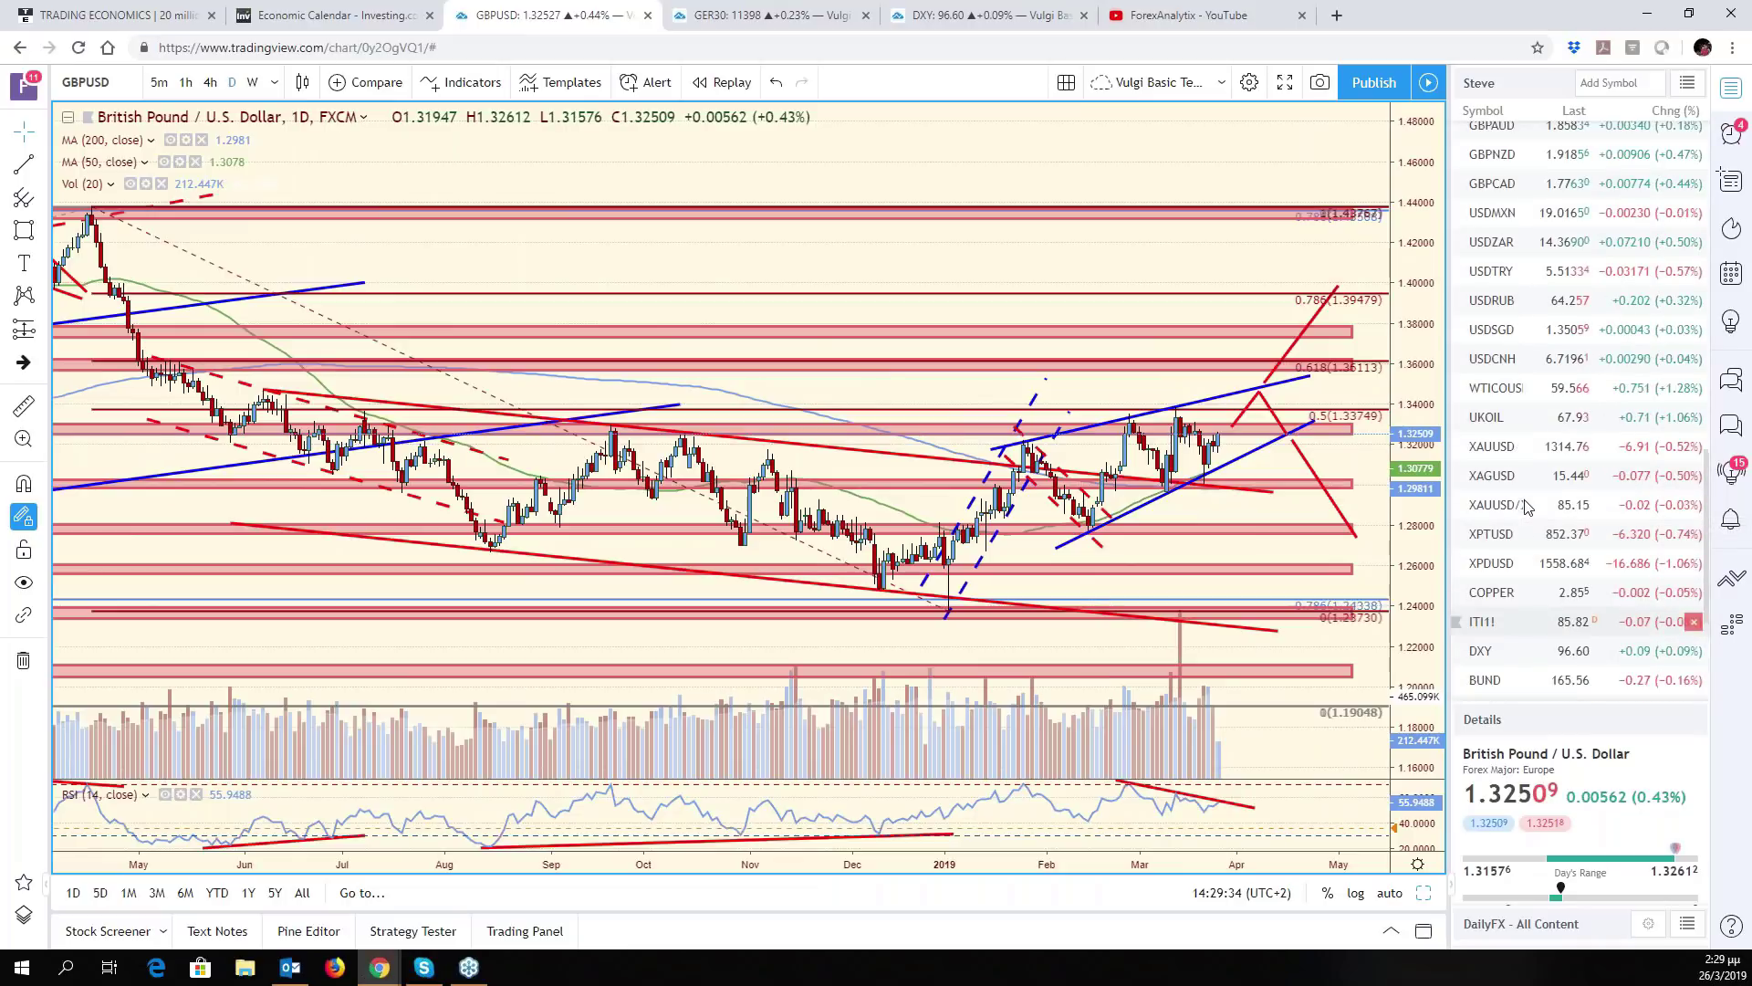
scroll(1526, 507, up, 6)
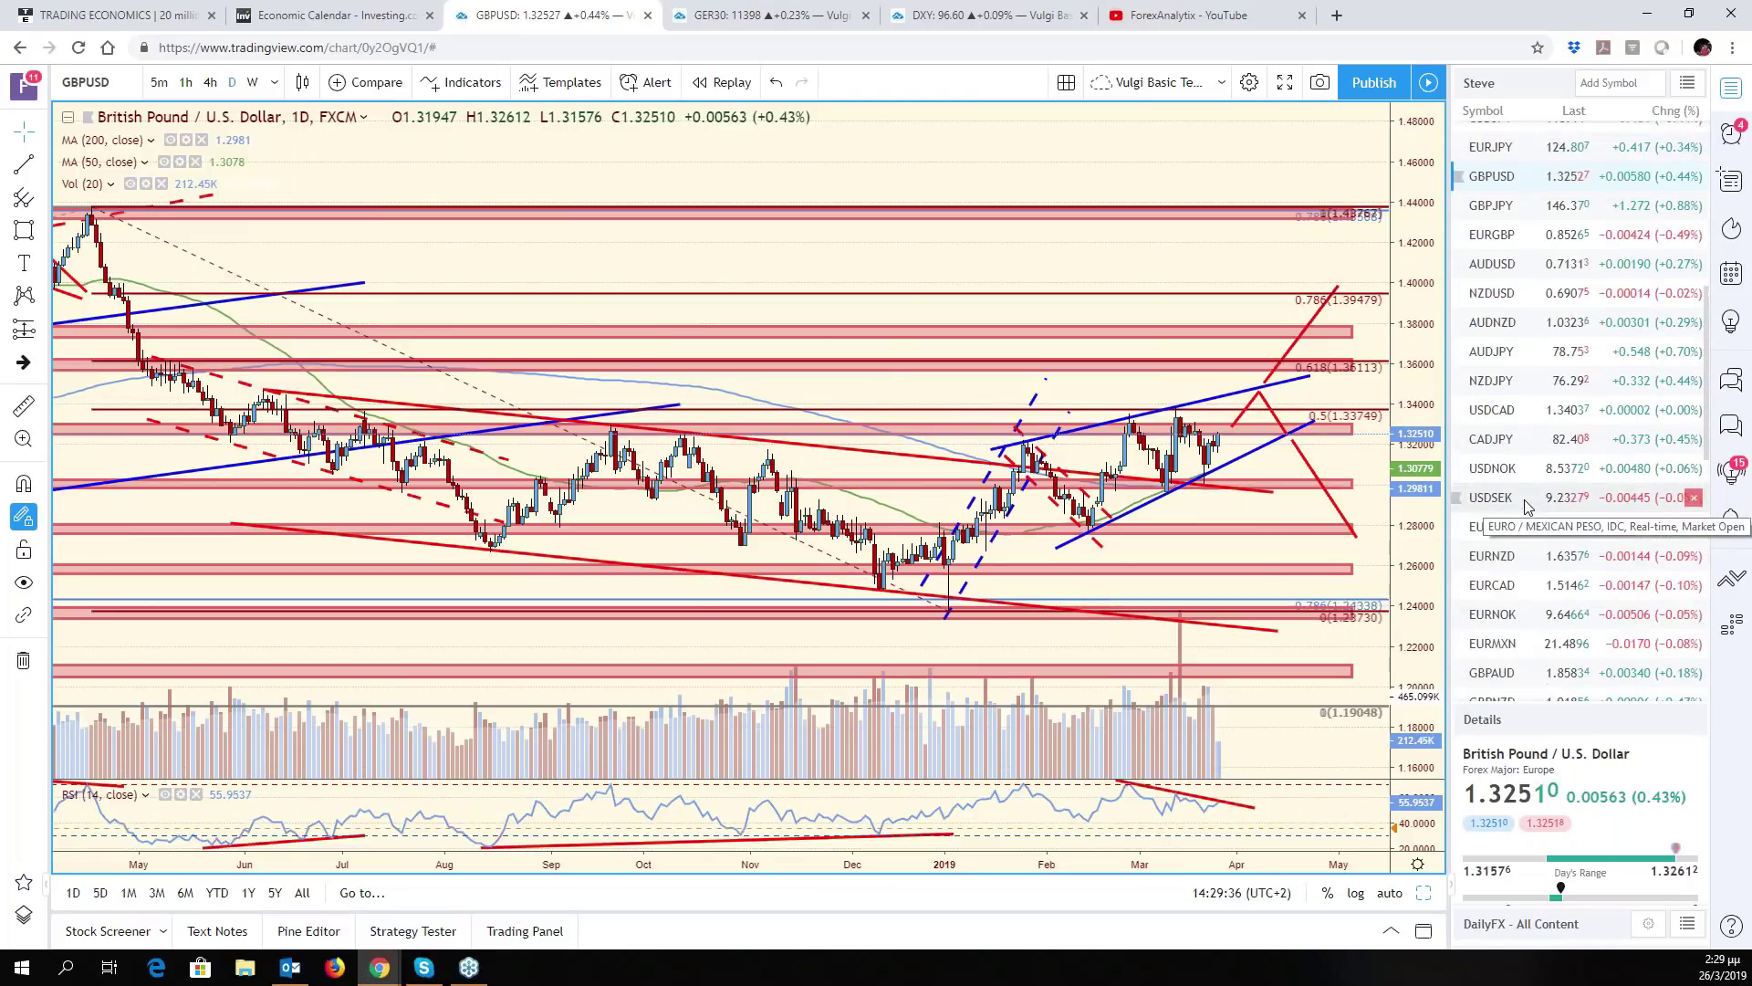
click(1502, 278)
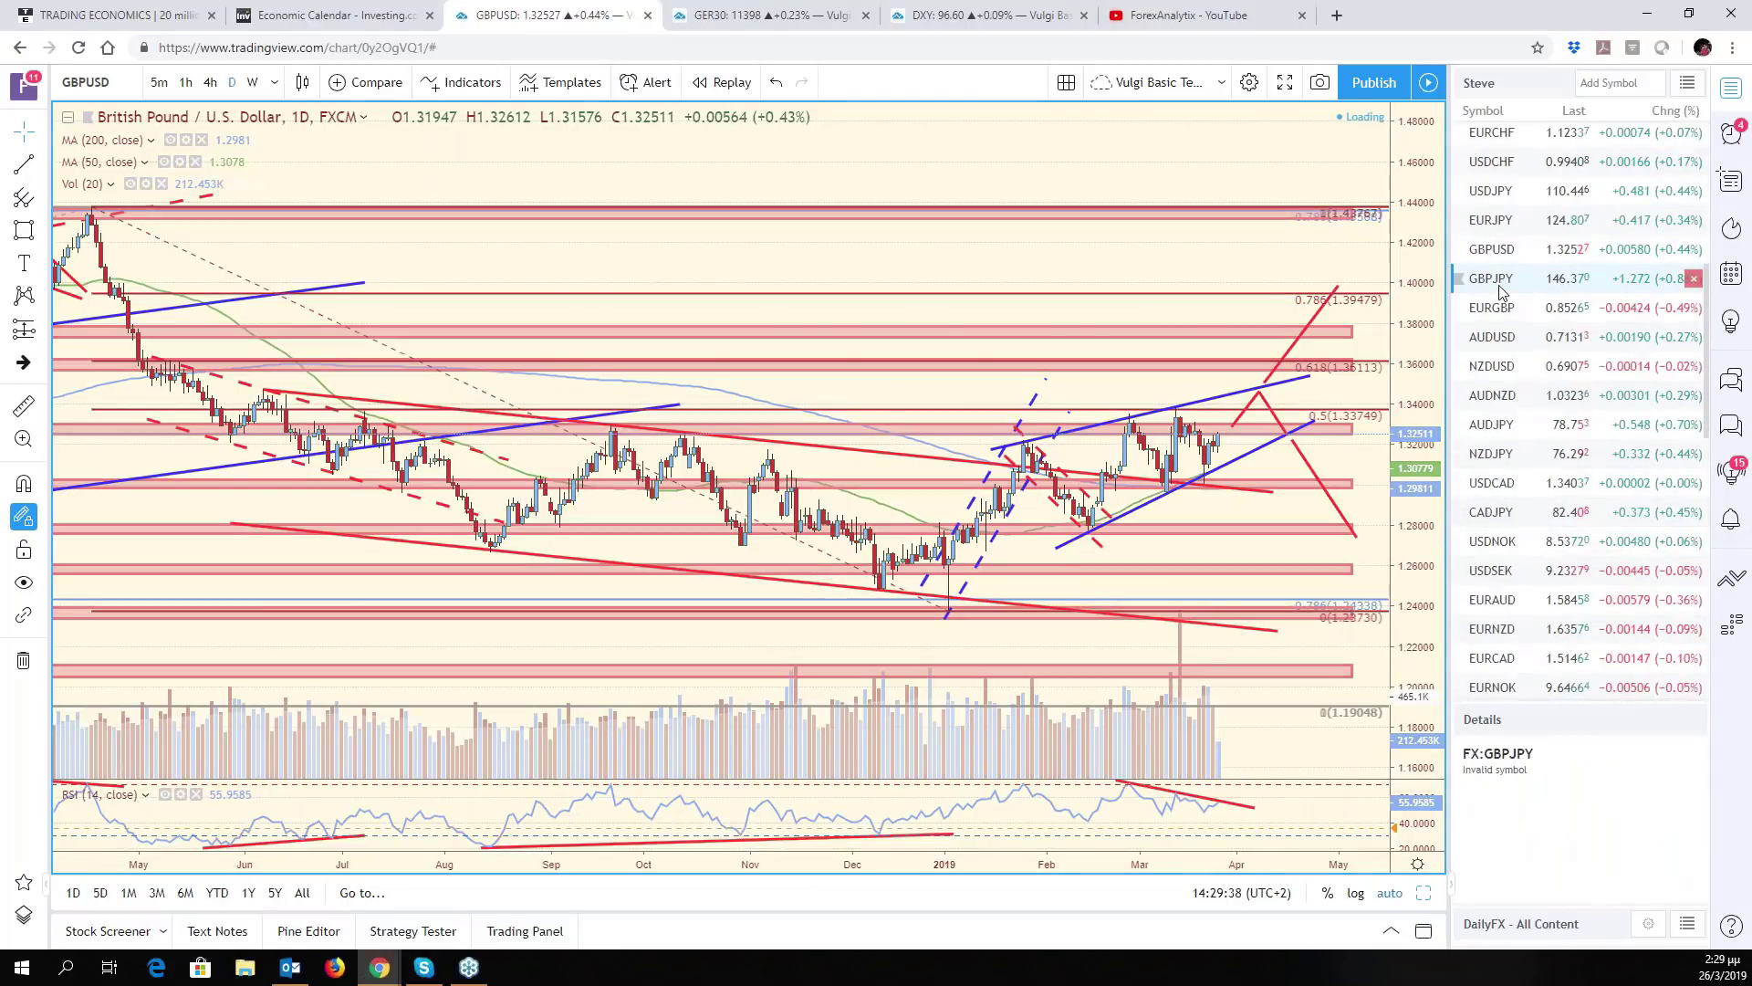
Rescale GBPJPY prices and draw a blue horizontal line at recent highs plus a blue trend line under the lows
scroll(1322, 470, down, 5)
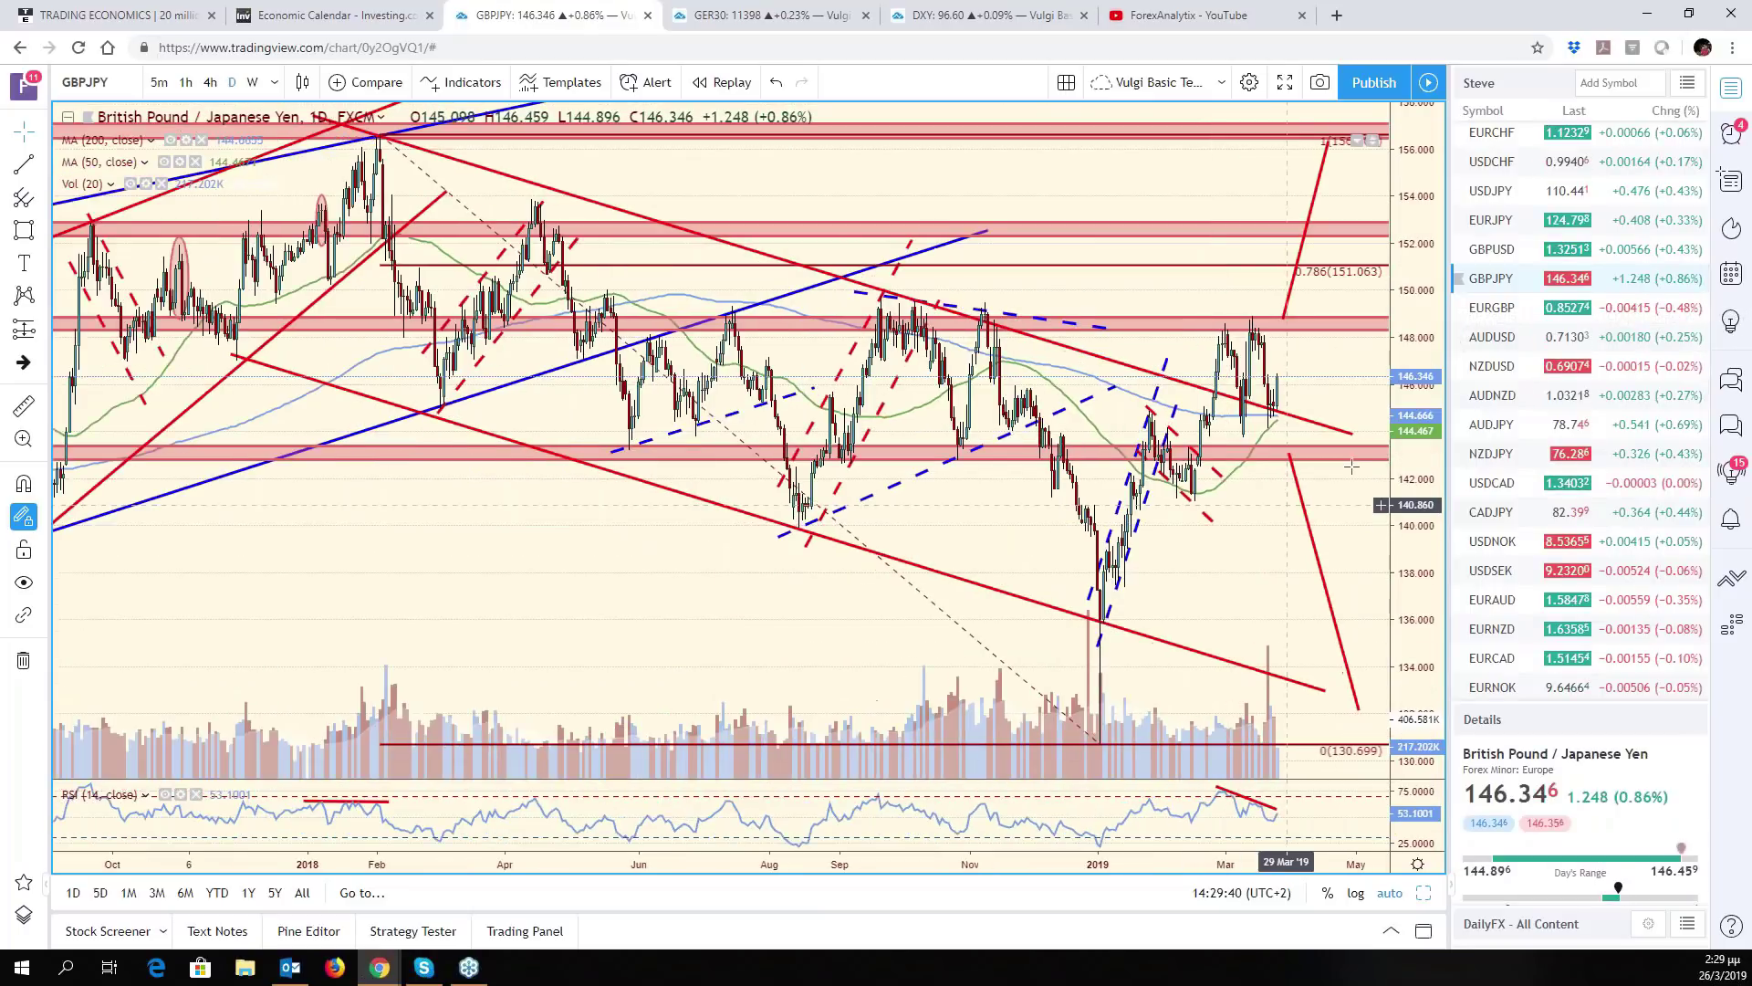
drag(1429, 354, 919, 446)
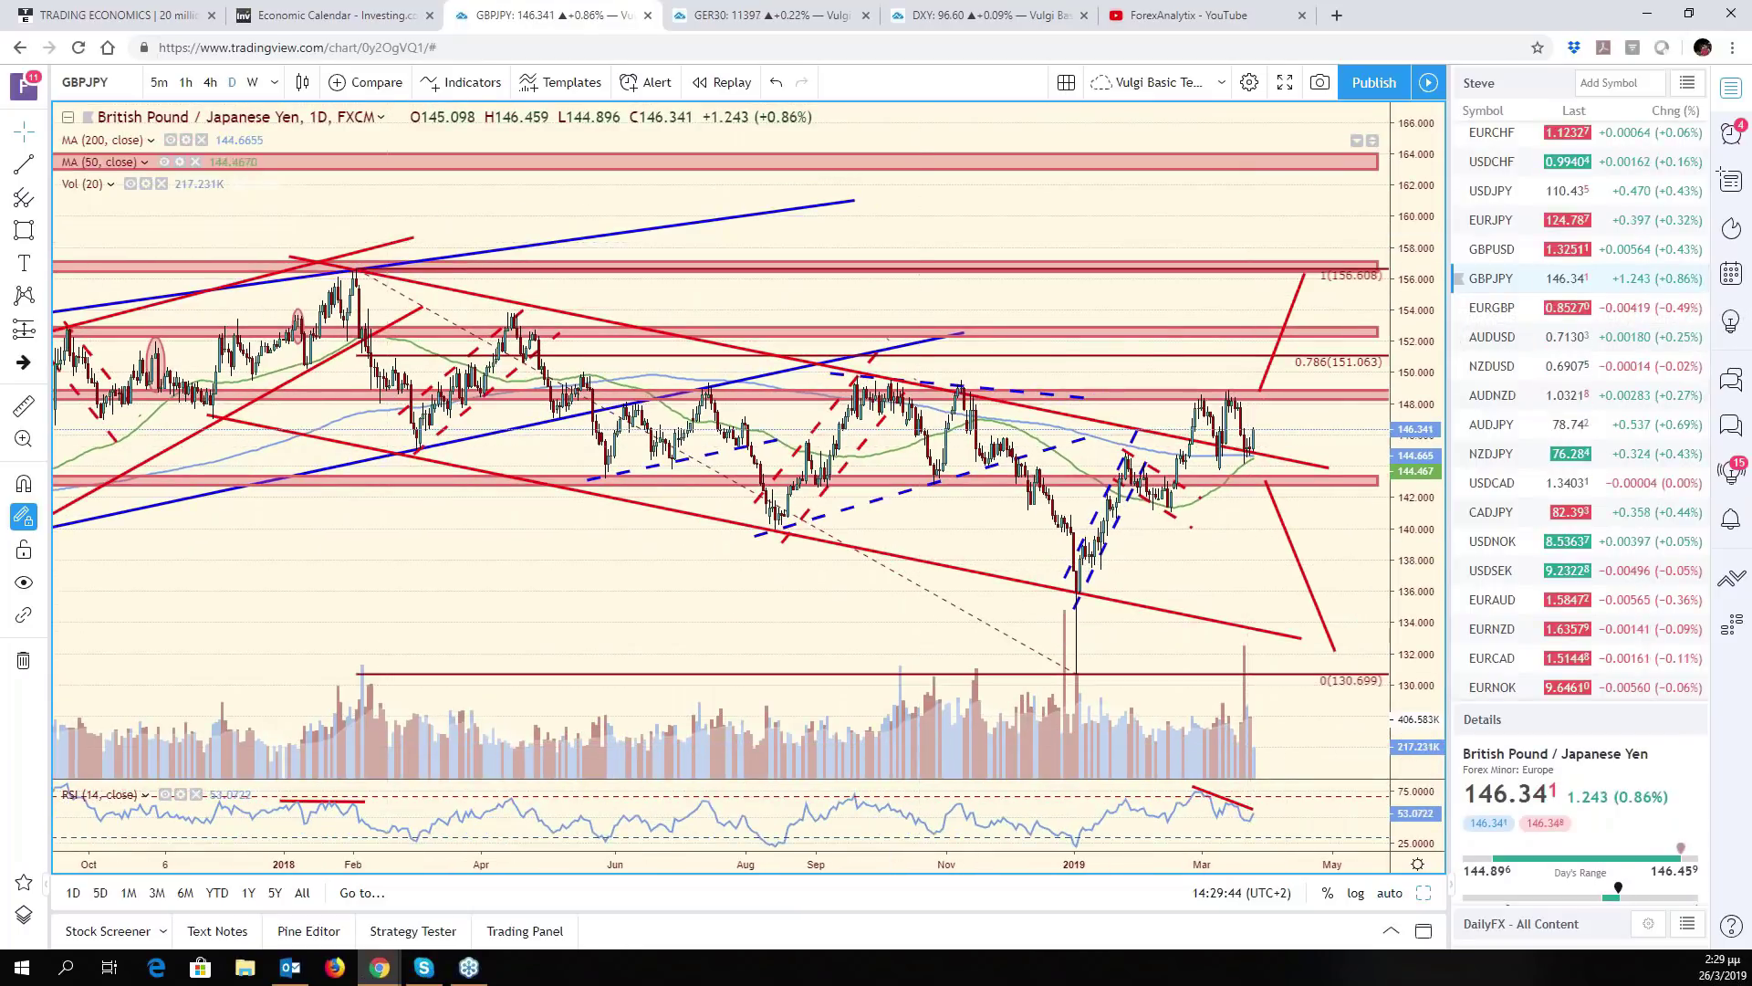
click(1178, 388)
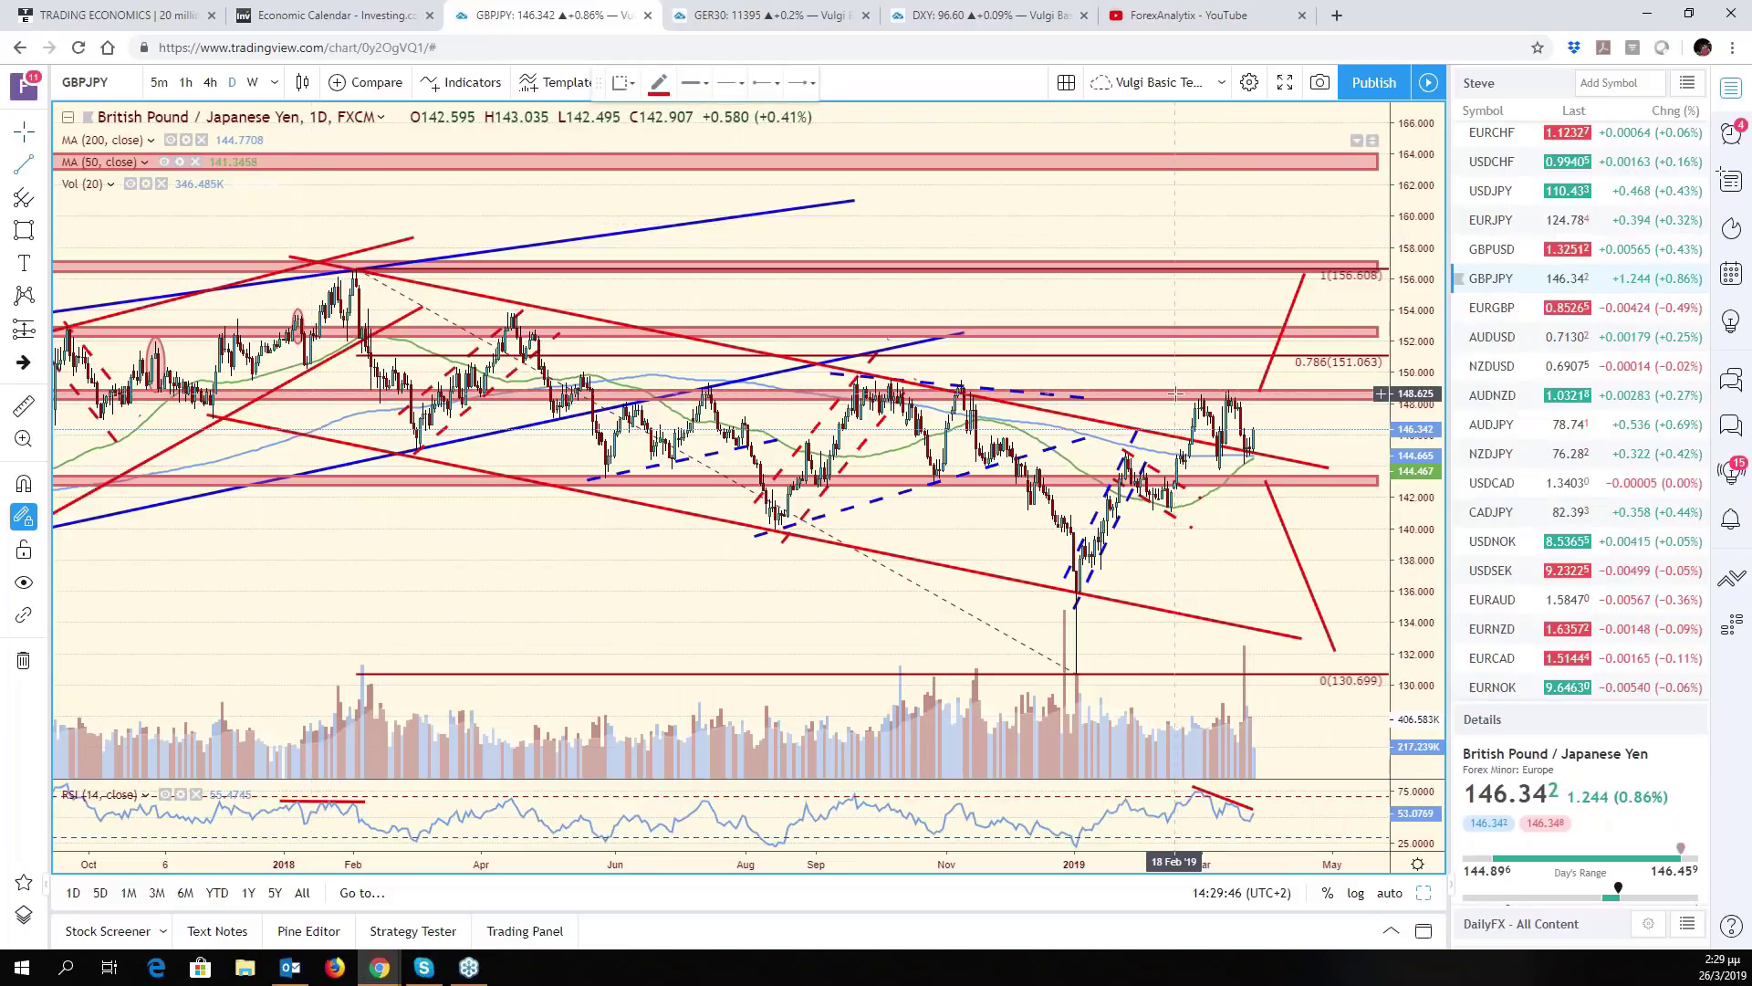
click(1173, 394)
click(1281, 394)
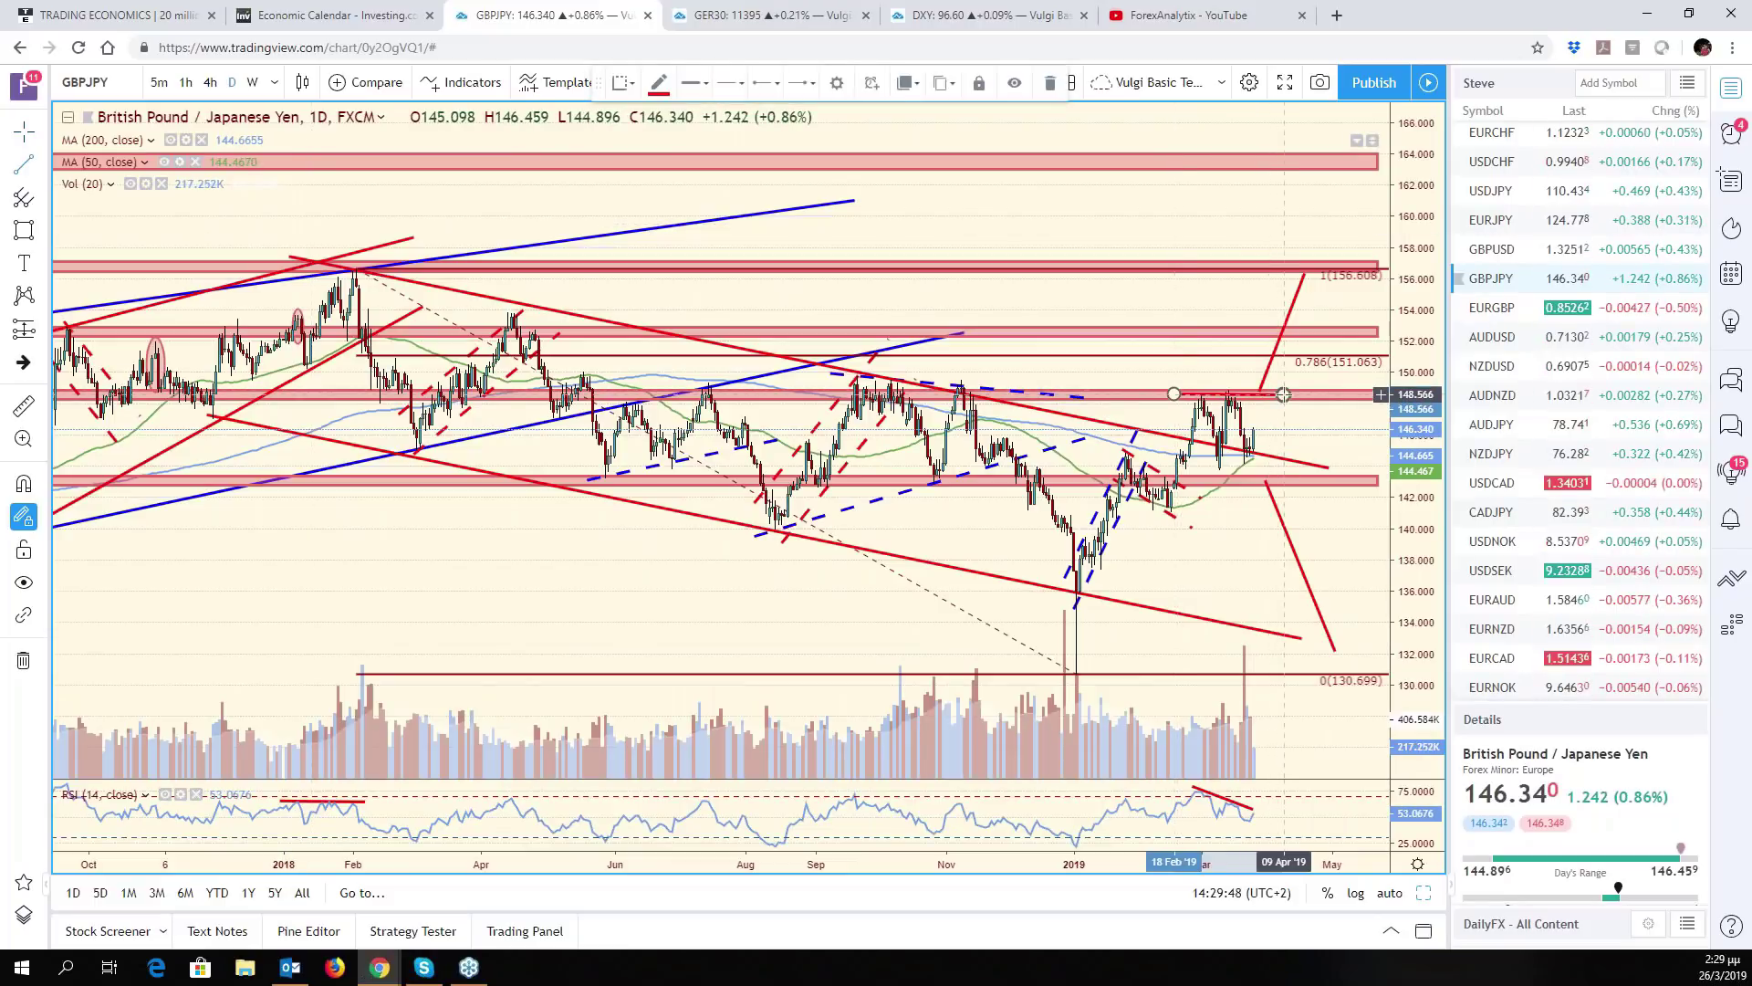
click(658, 82)
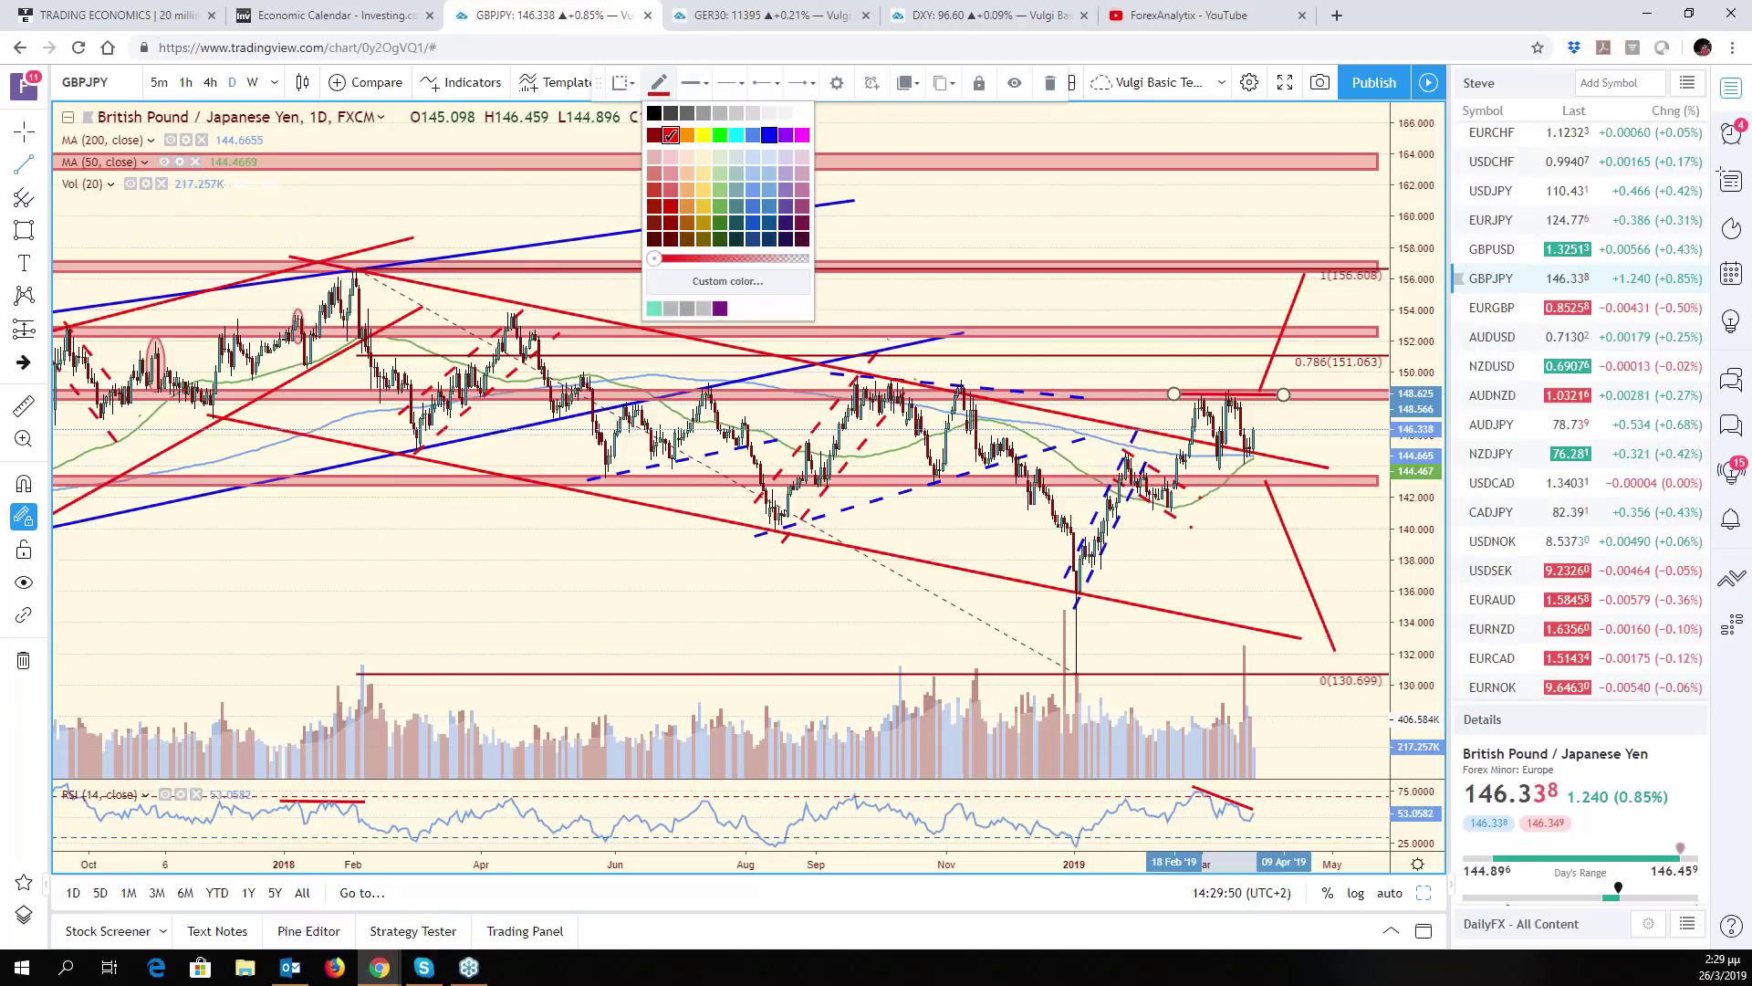
click(758, 146)
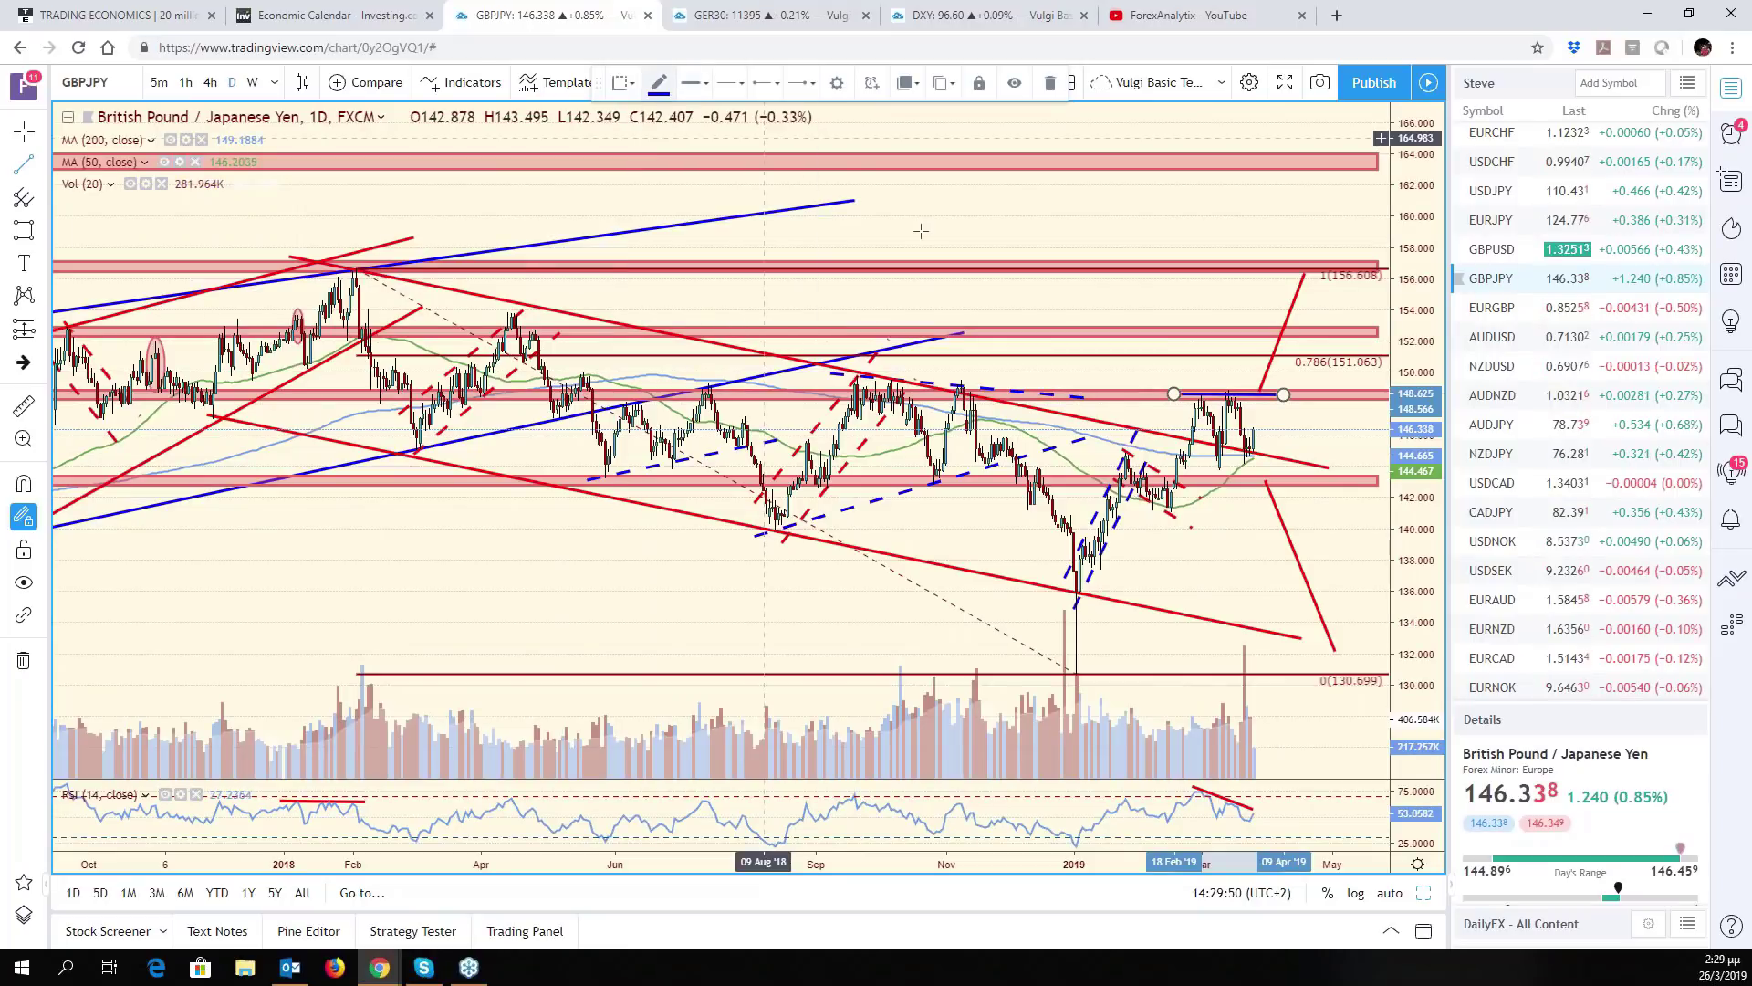
click(1204, 474)
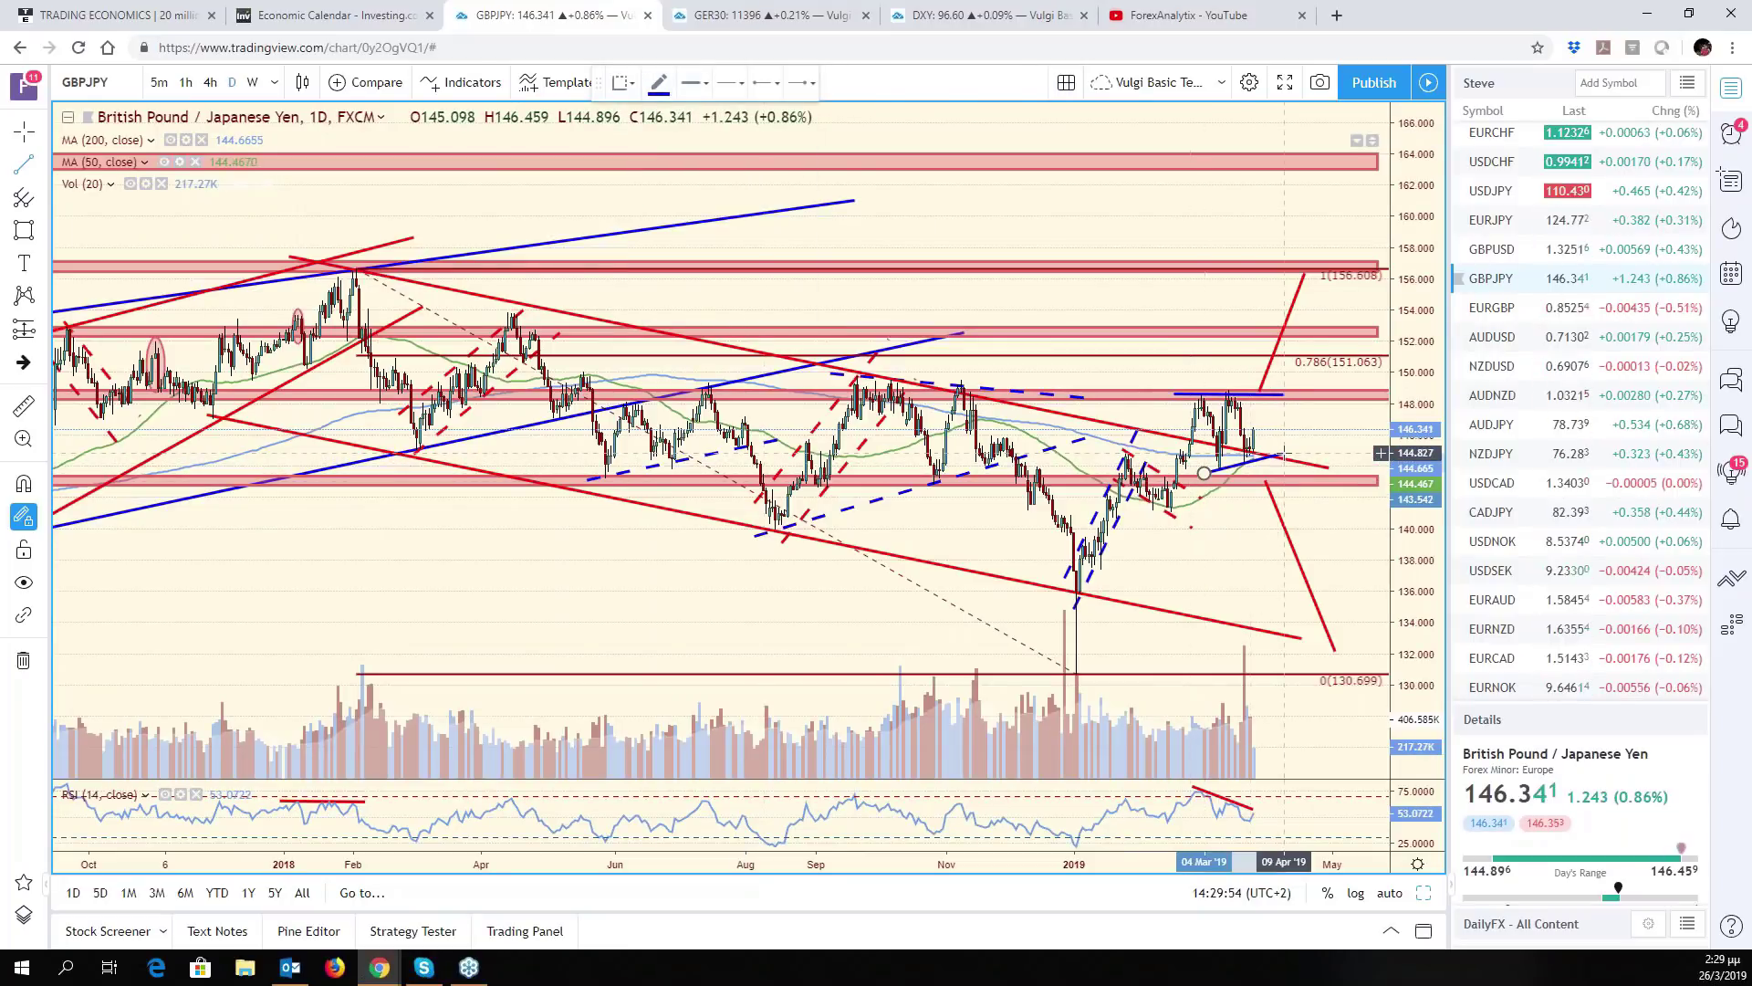
click(1283, 452)
Extend the RSI divergence trend line slightly further right
scroll(1284, 441, up, 1)
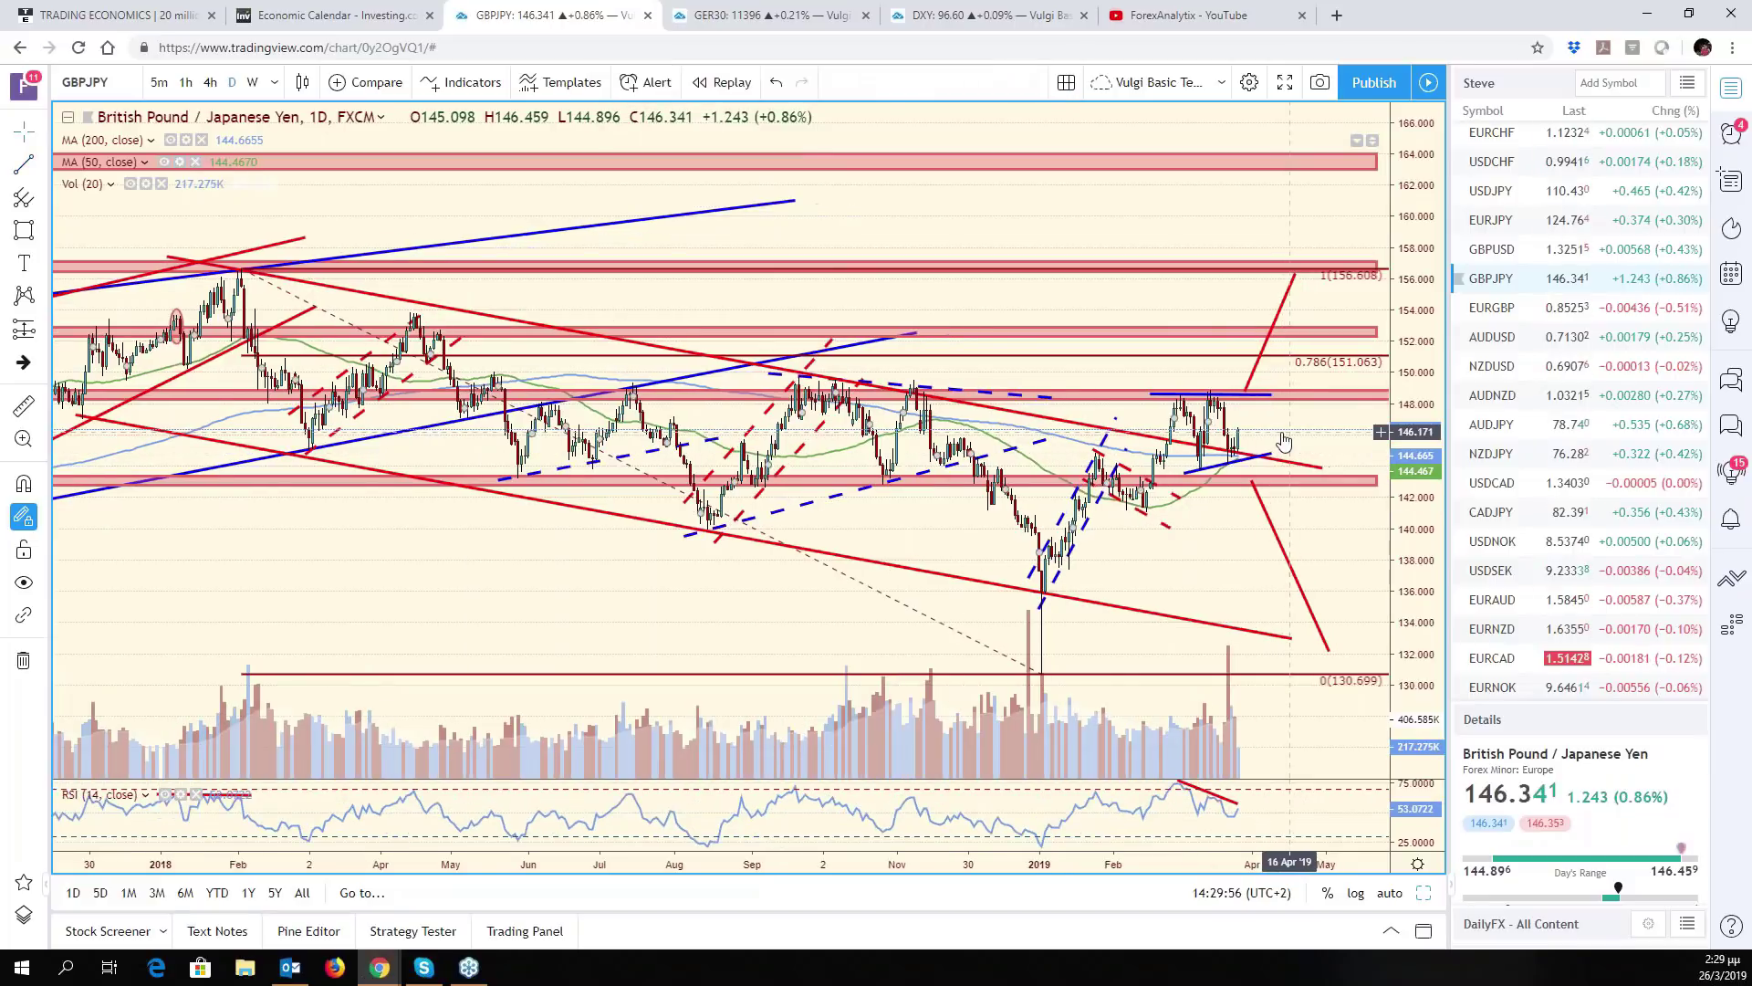
scroll(1282, 441, up, 2)
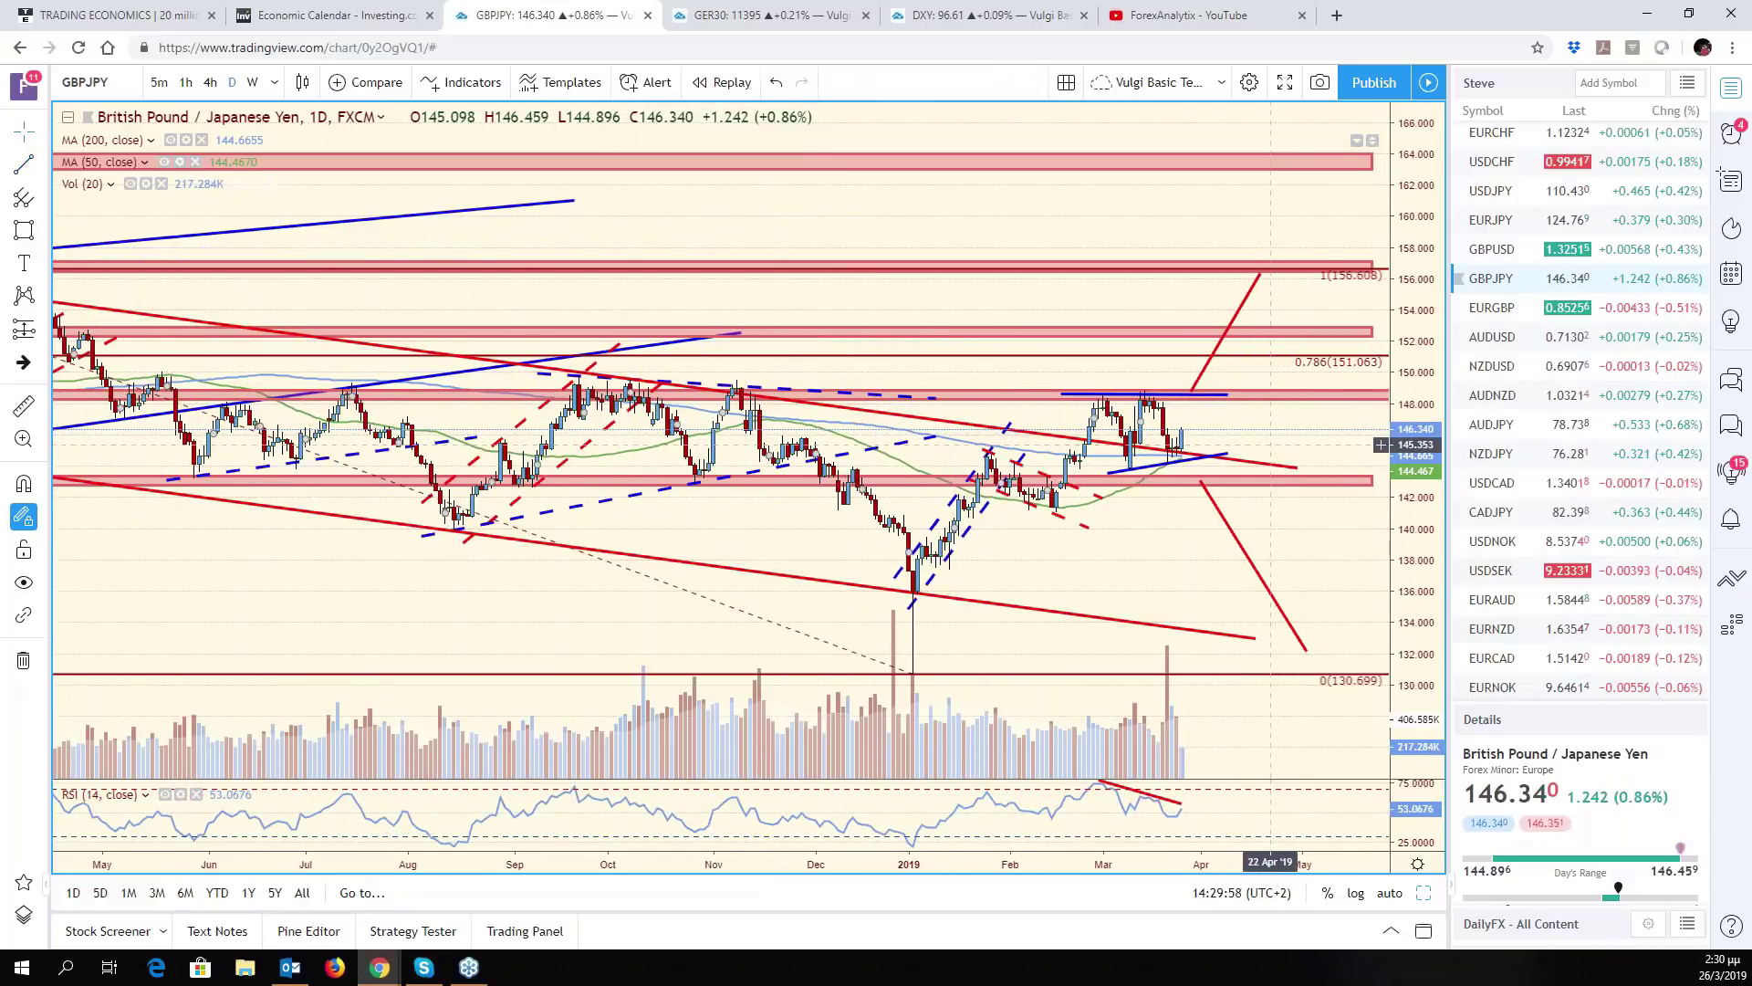
click(1181, 805)
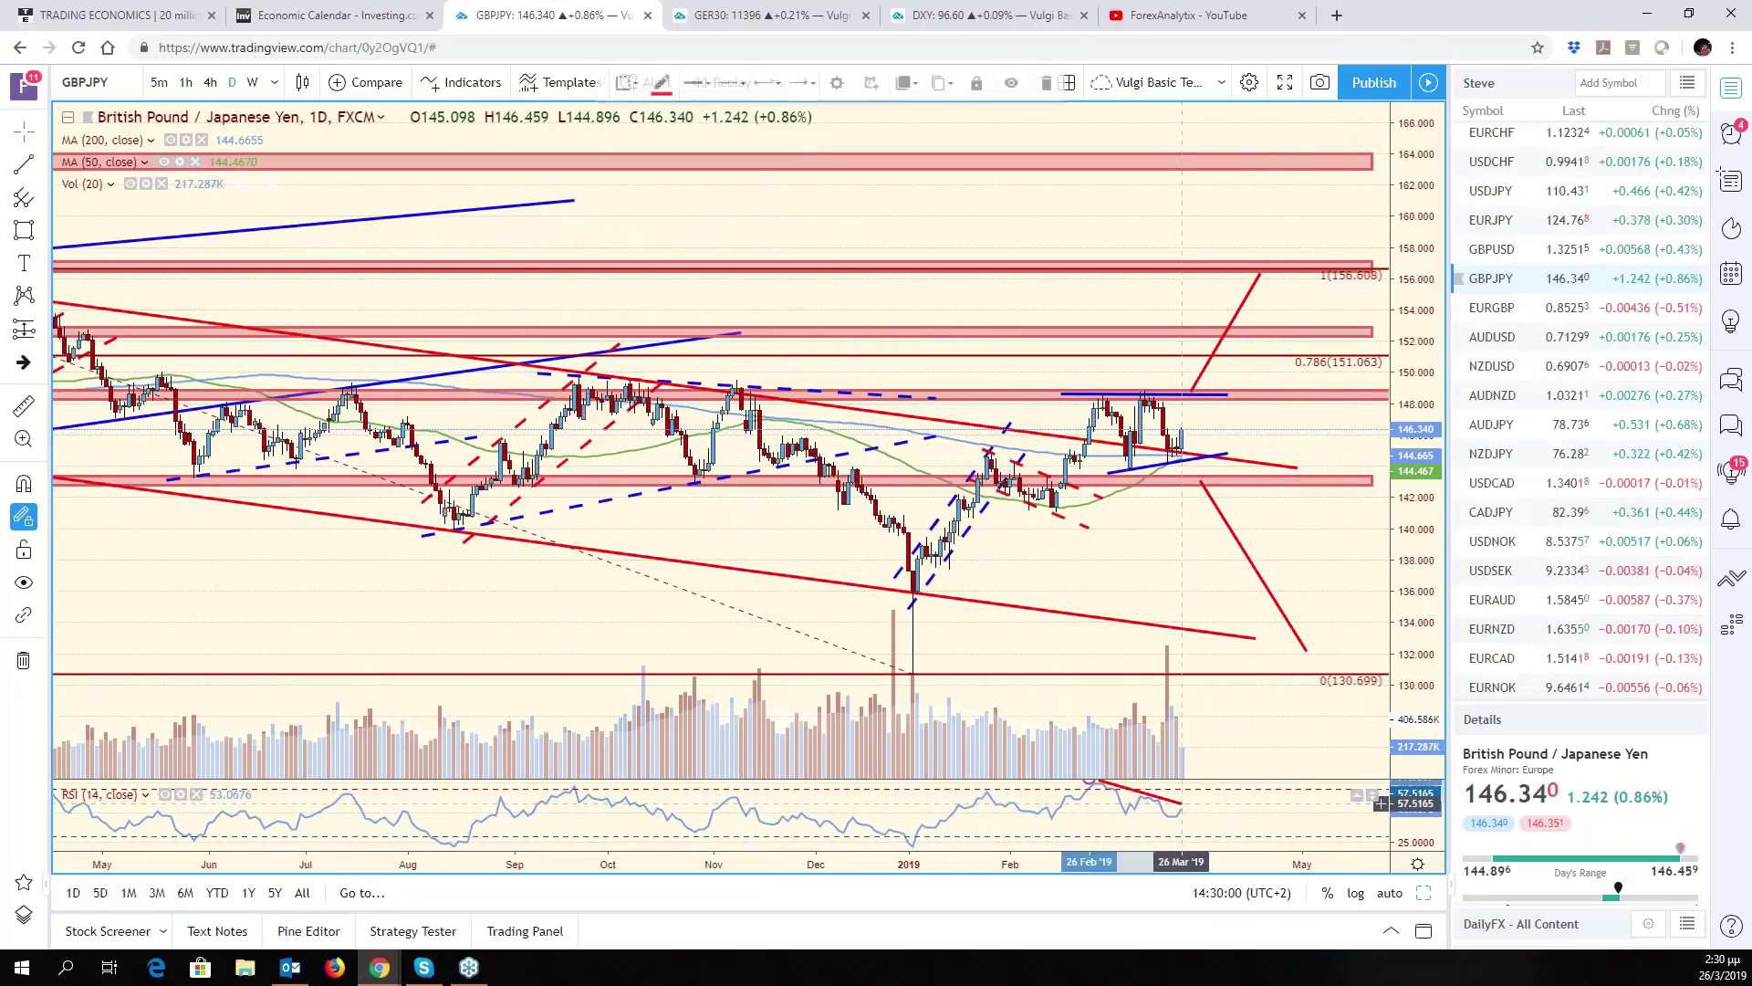
drag(1182, 804, 1195, 805)
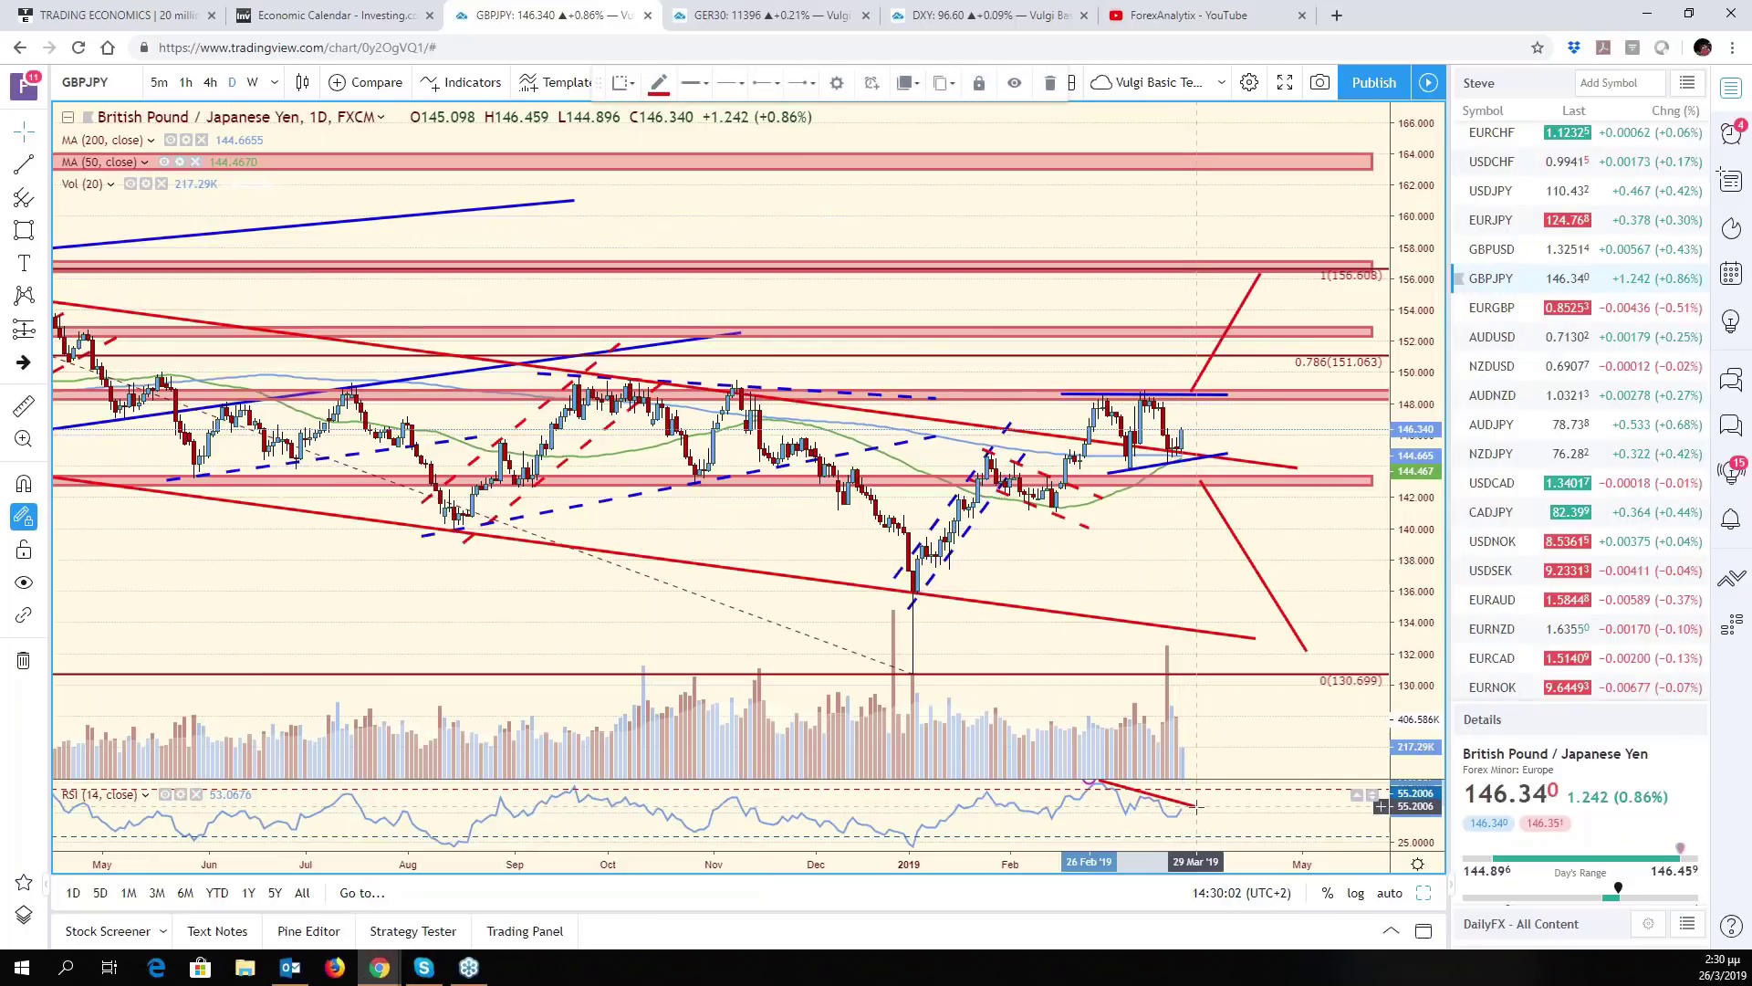
click(1225, 749)
Nudge the red downward and upward projection lines up and to the right
scroll(1224, 749, down, 3)
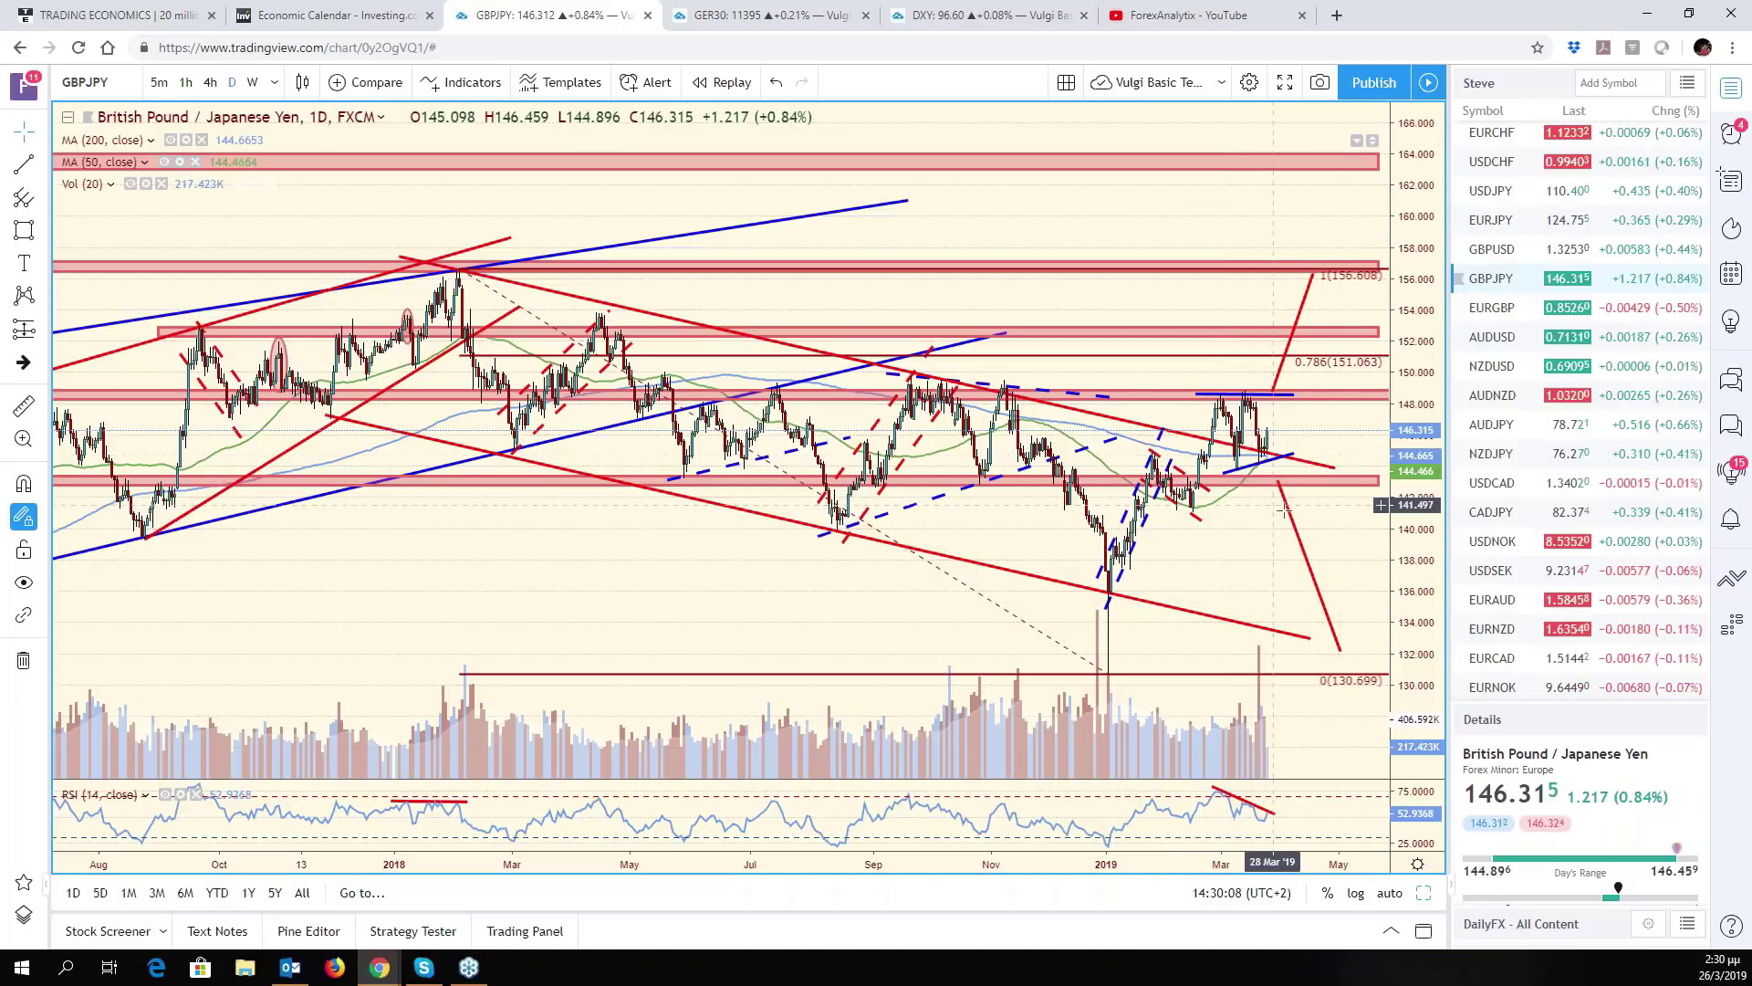
drag(1292, 524, 1298, 512)
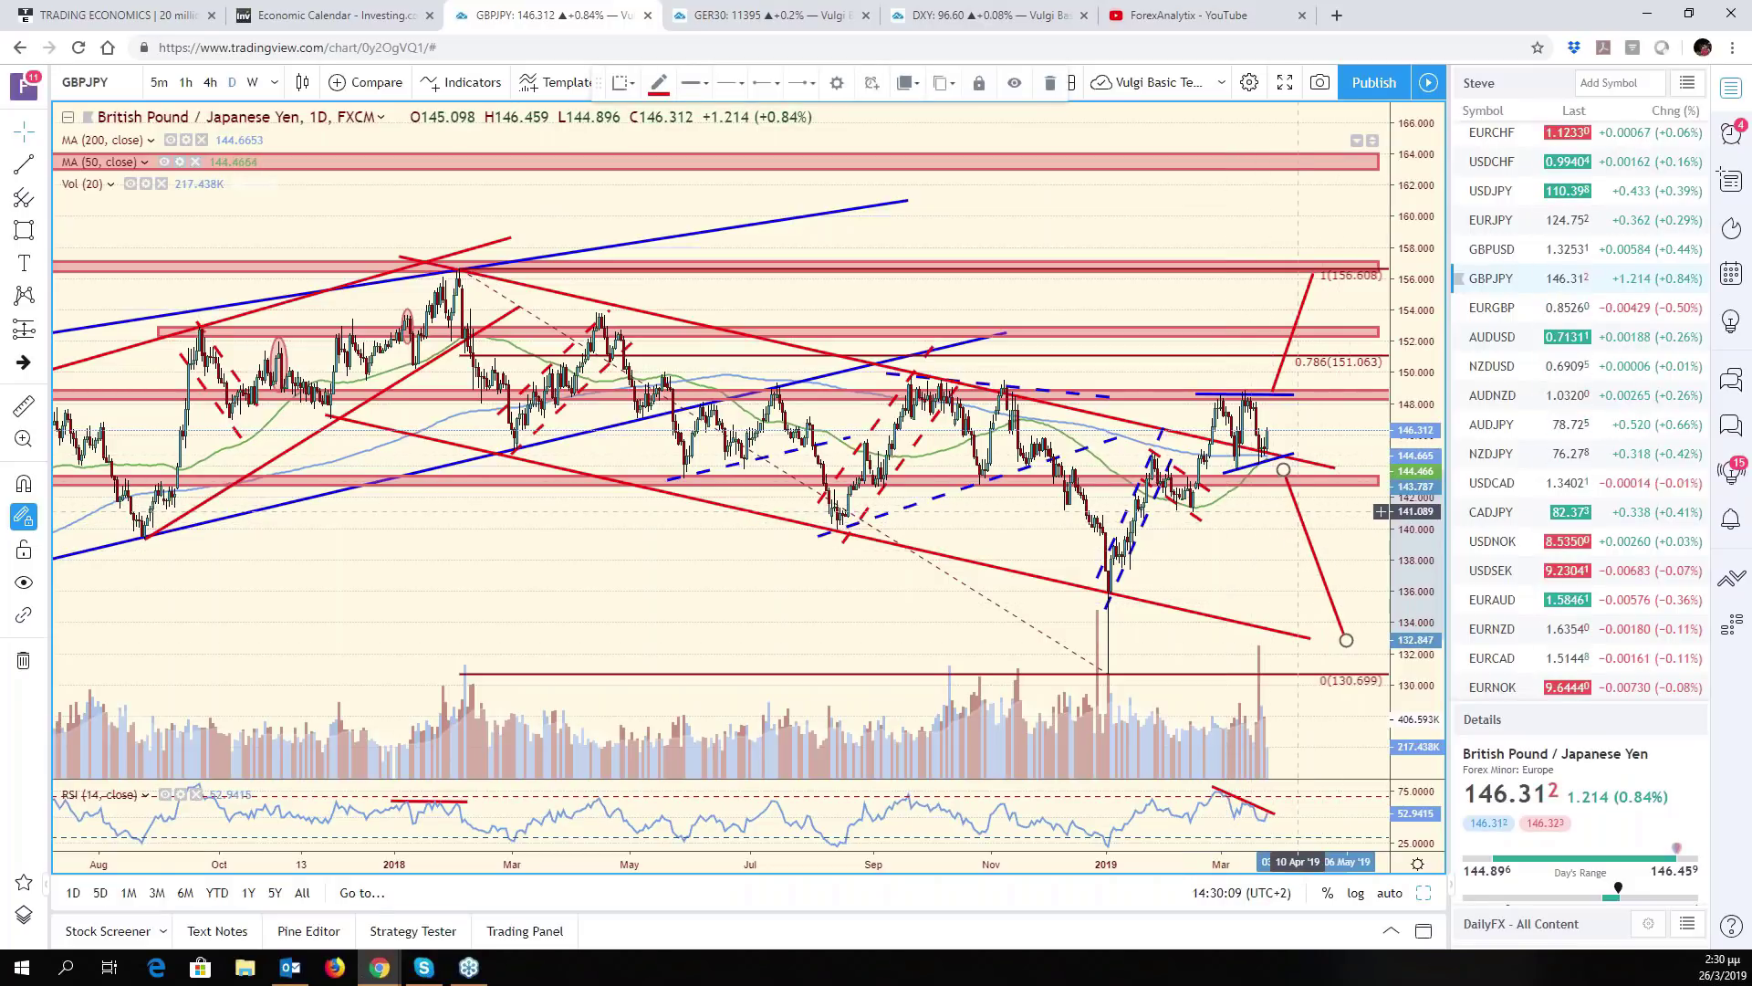
drag(1346, 639, 1349, 633)
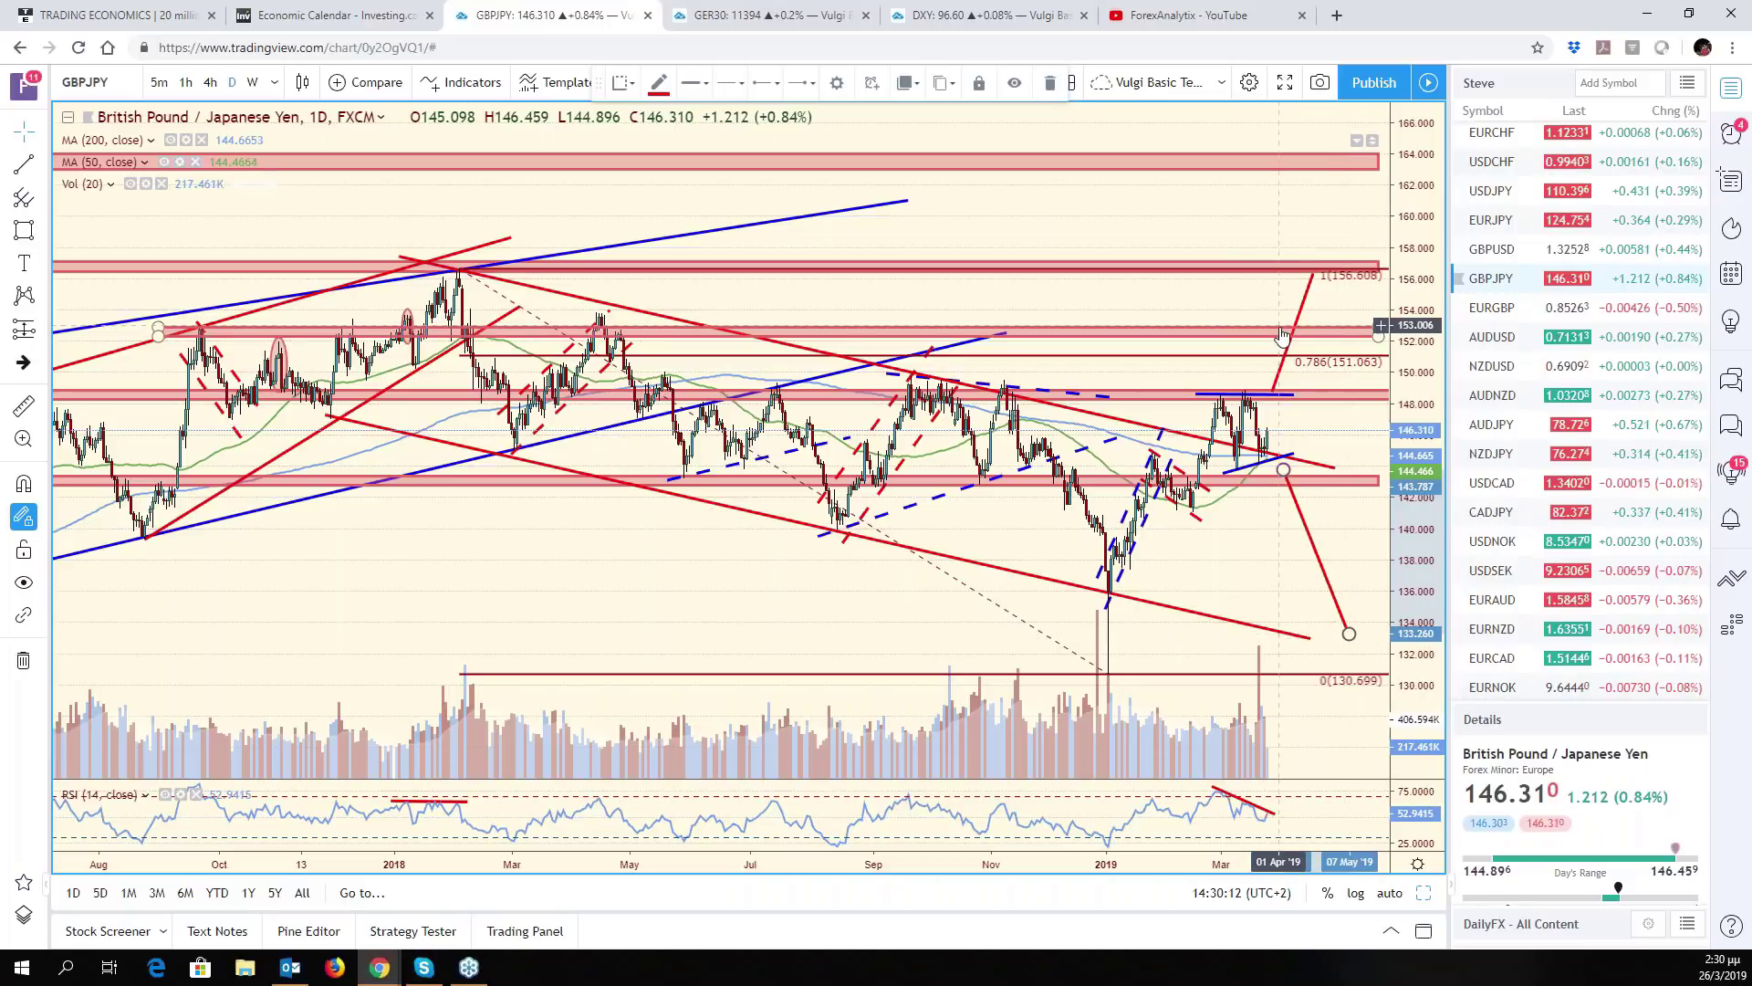
click(1304, 313)
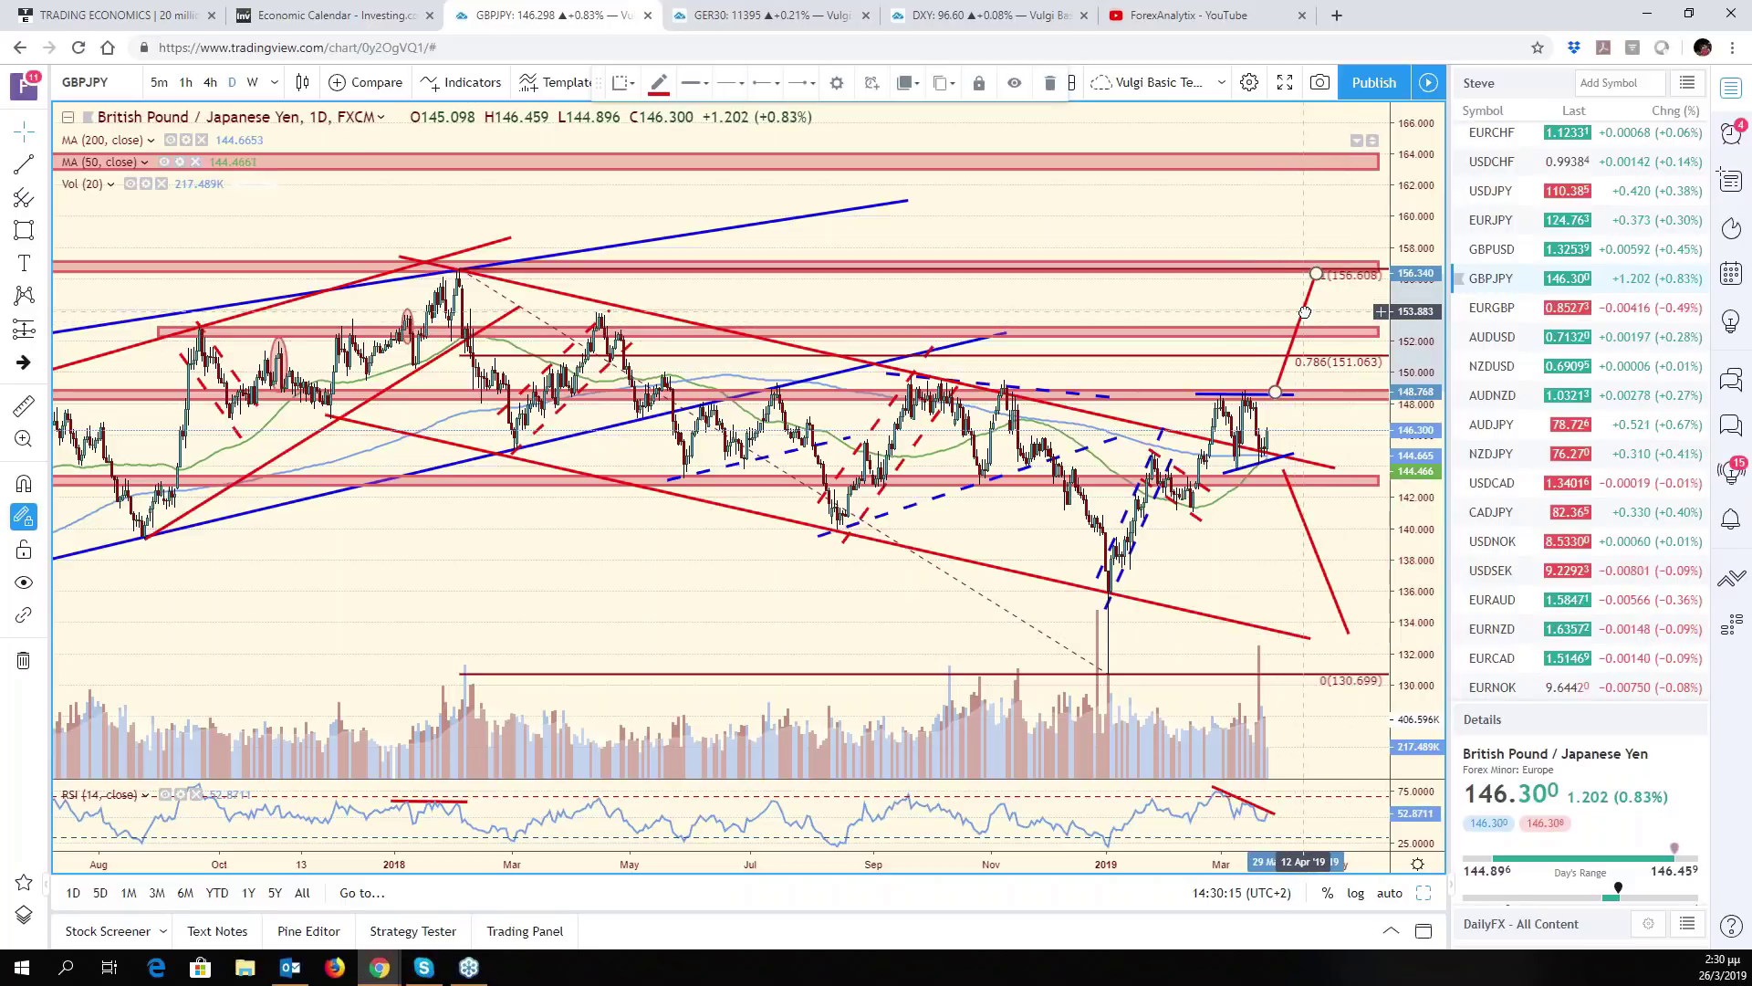
drag(1304, 313, 1330, 268)
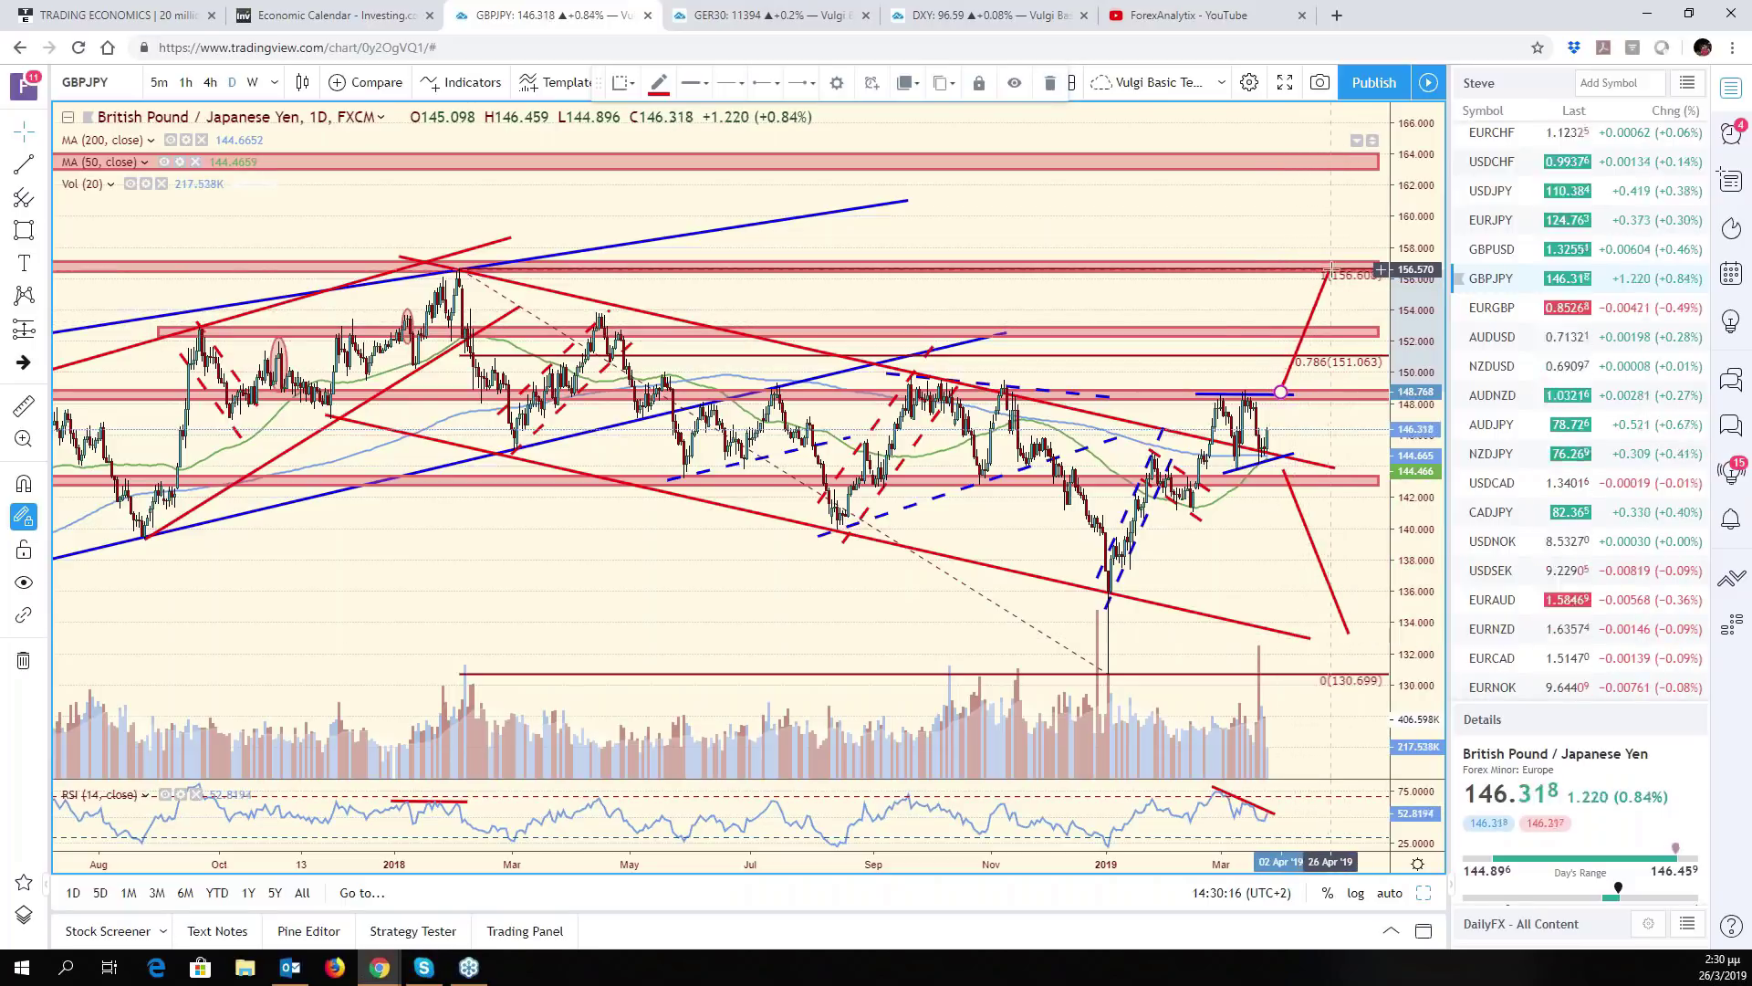
click(1318, 328)
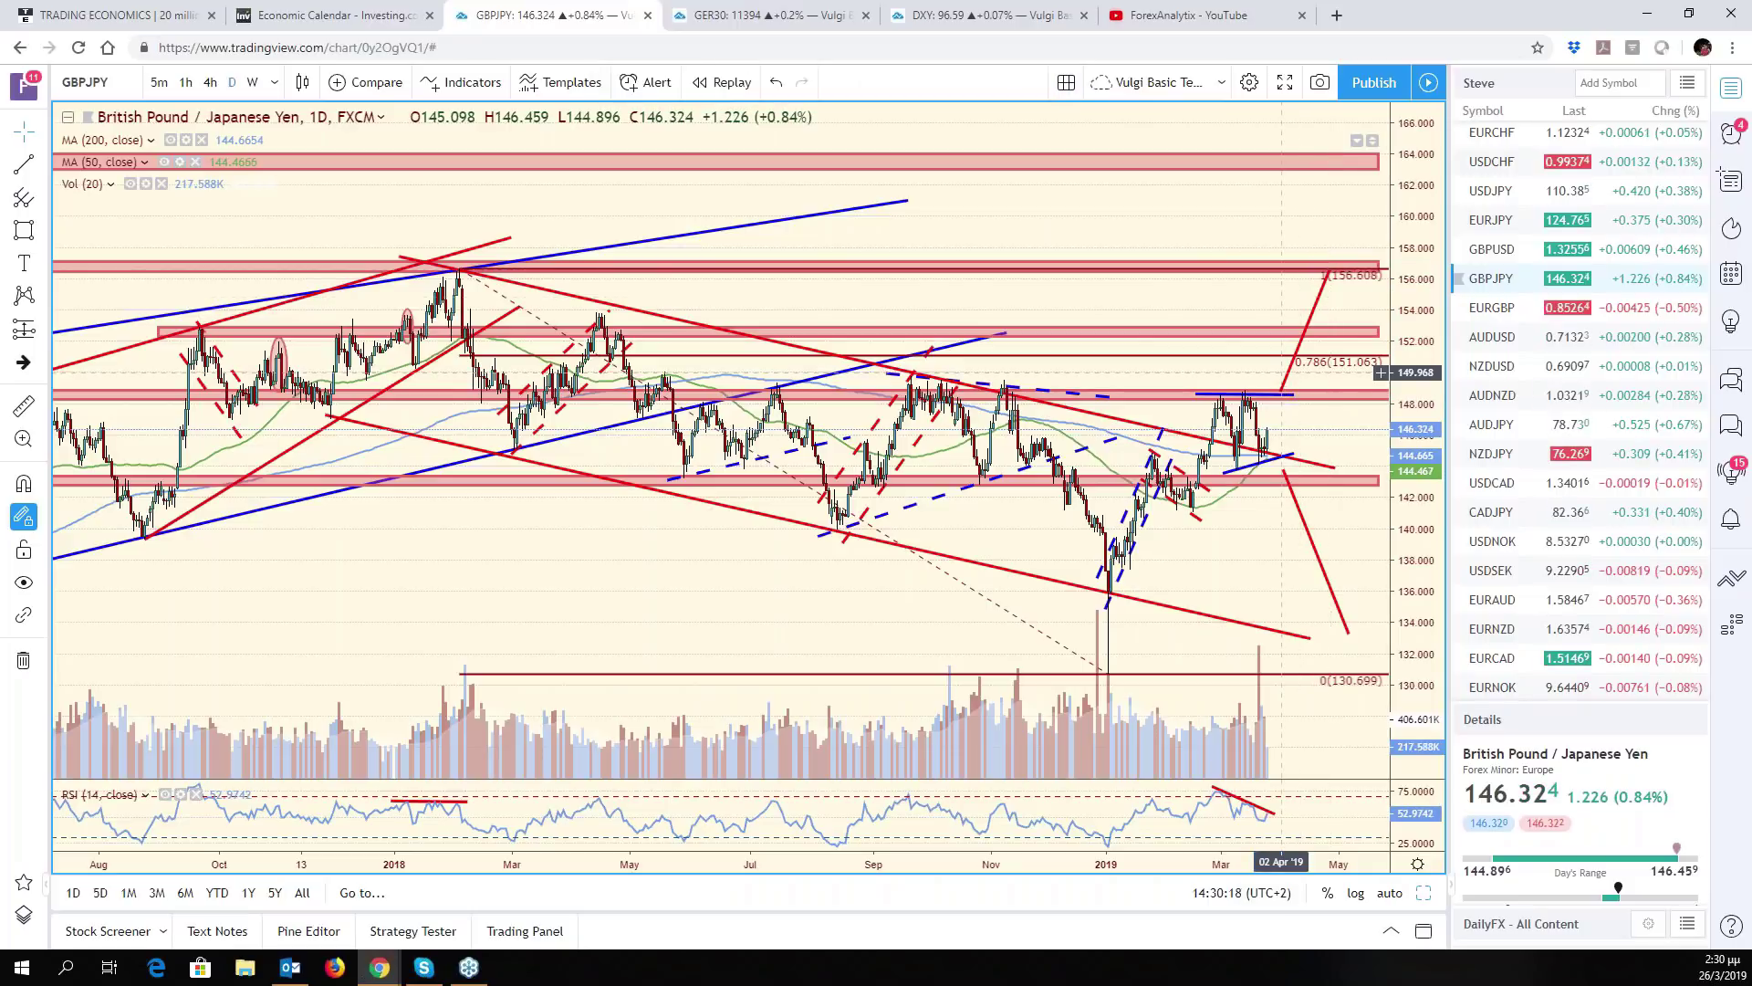
scroll(1273, 500, up, 3)
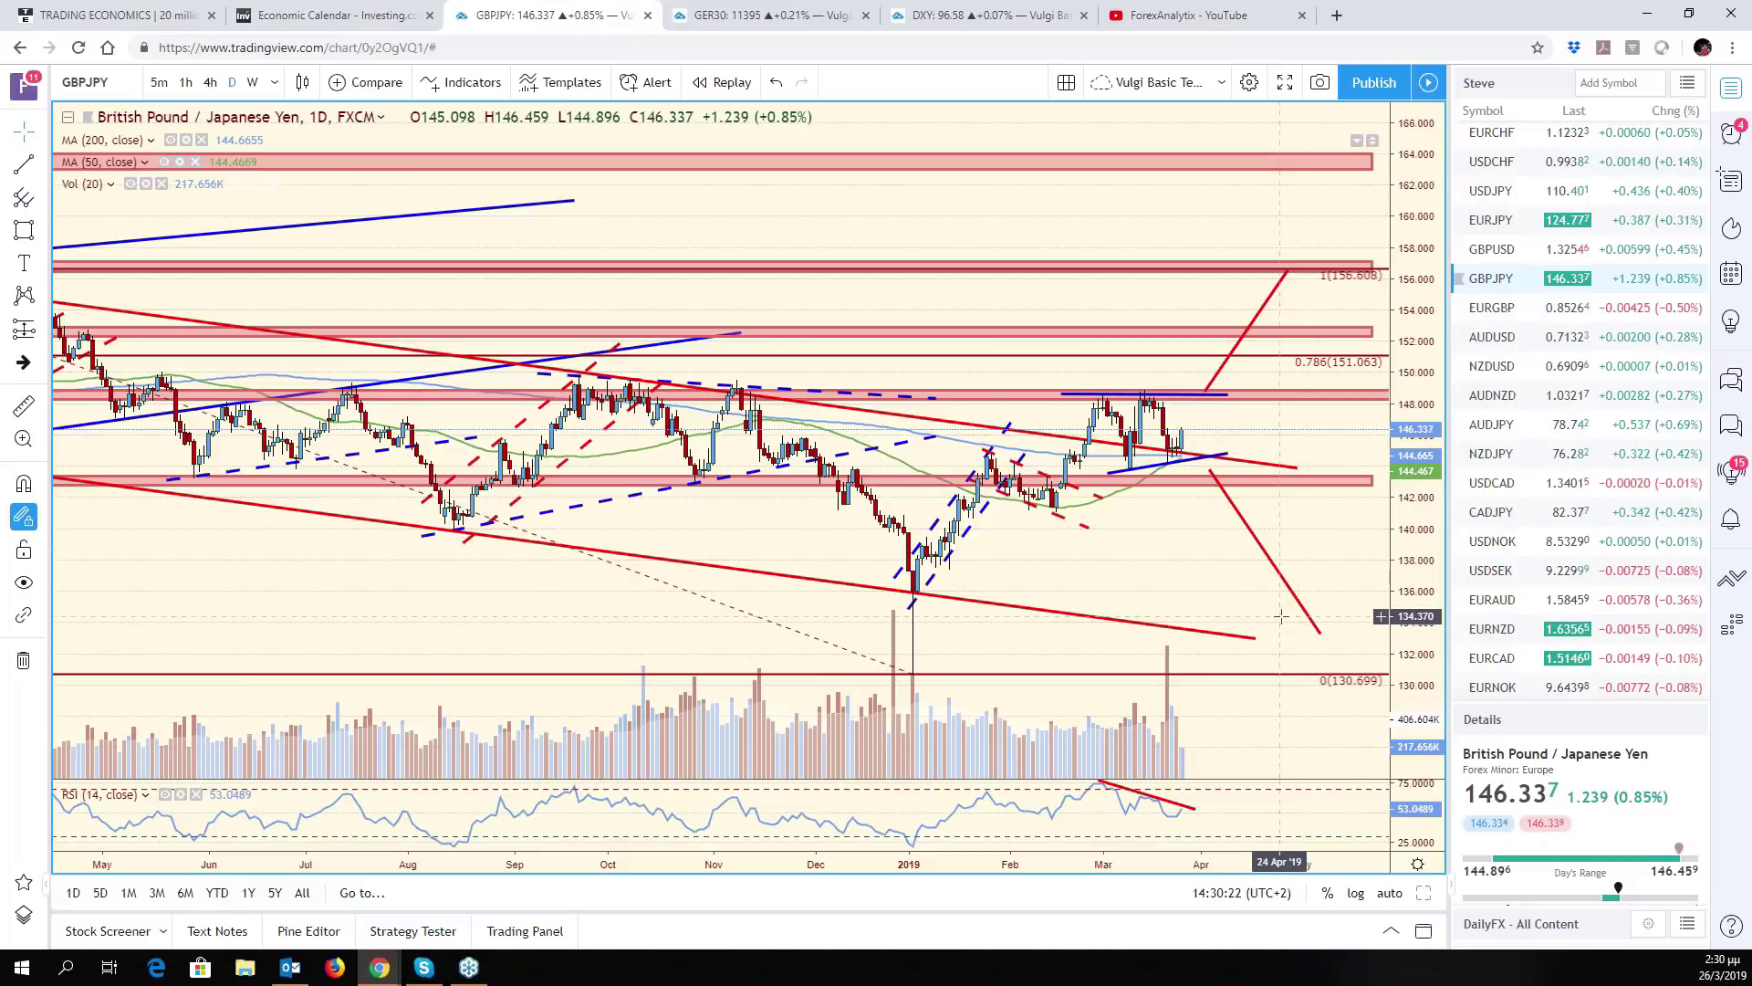
Fit the price scale, return to the six-chart grid and load USDJPY into the 30-year yield pane
click(1389, 893)
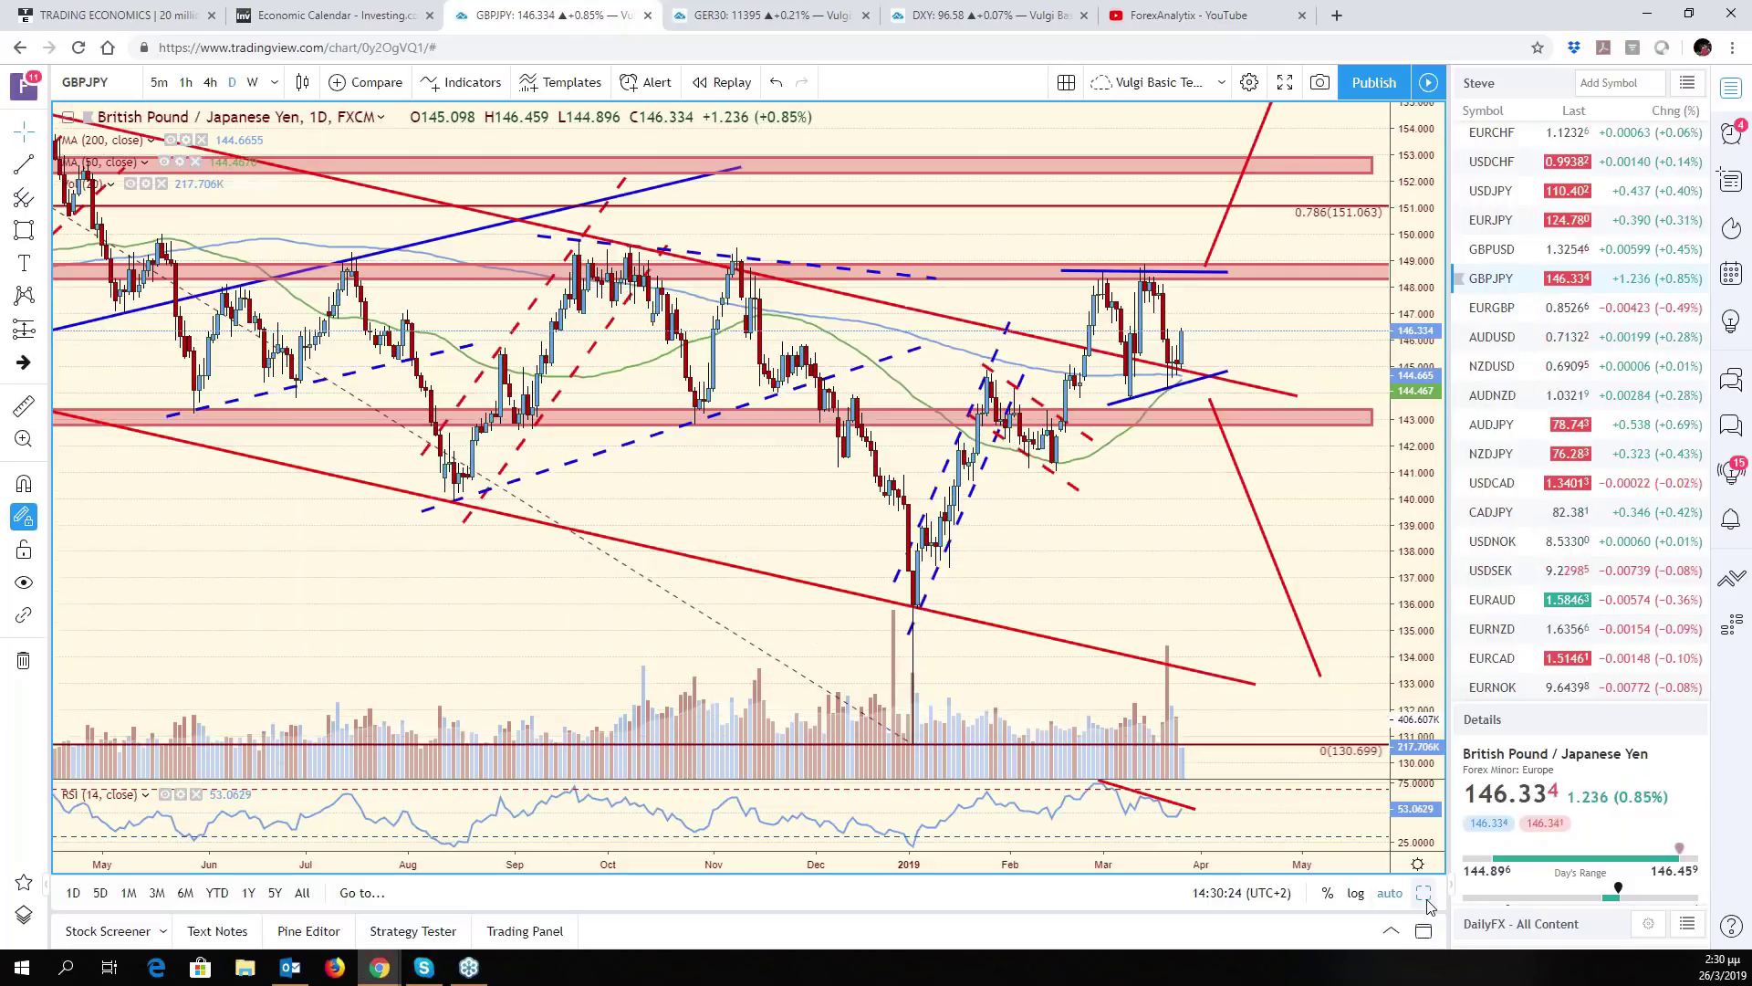
click(1425, 896)
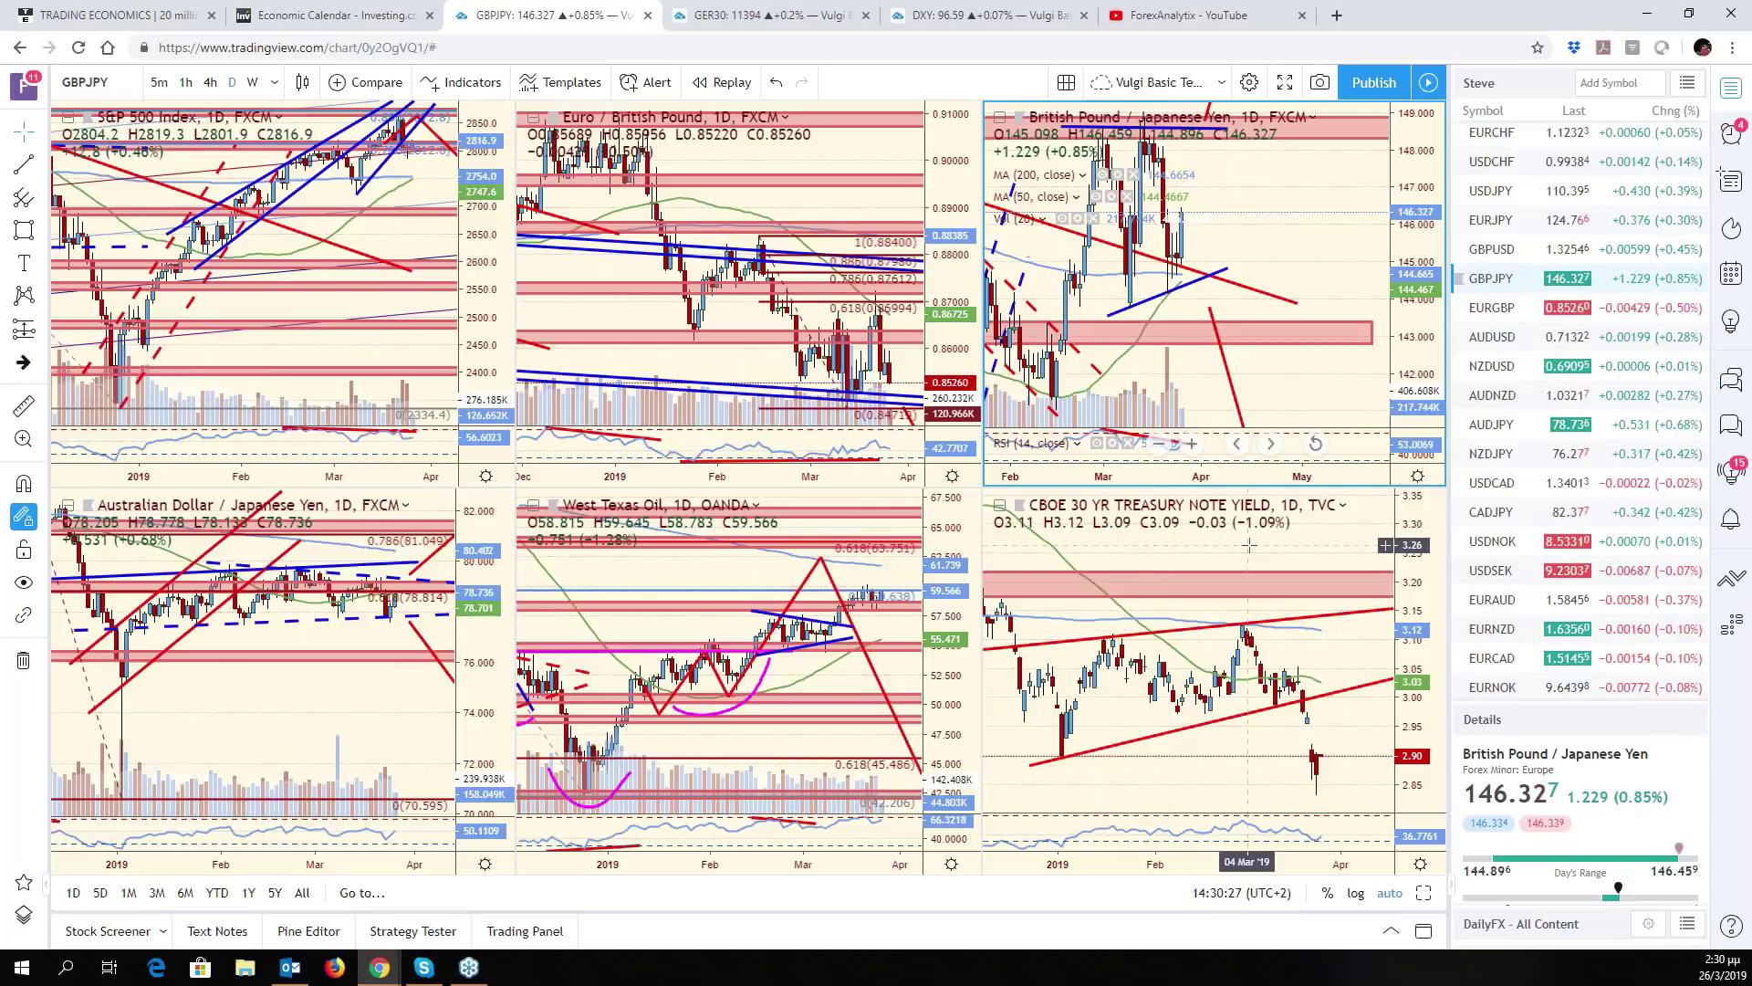
click(1248, 545)
click(115, 76)
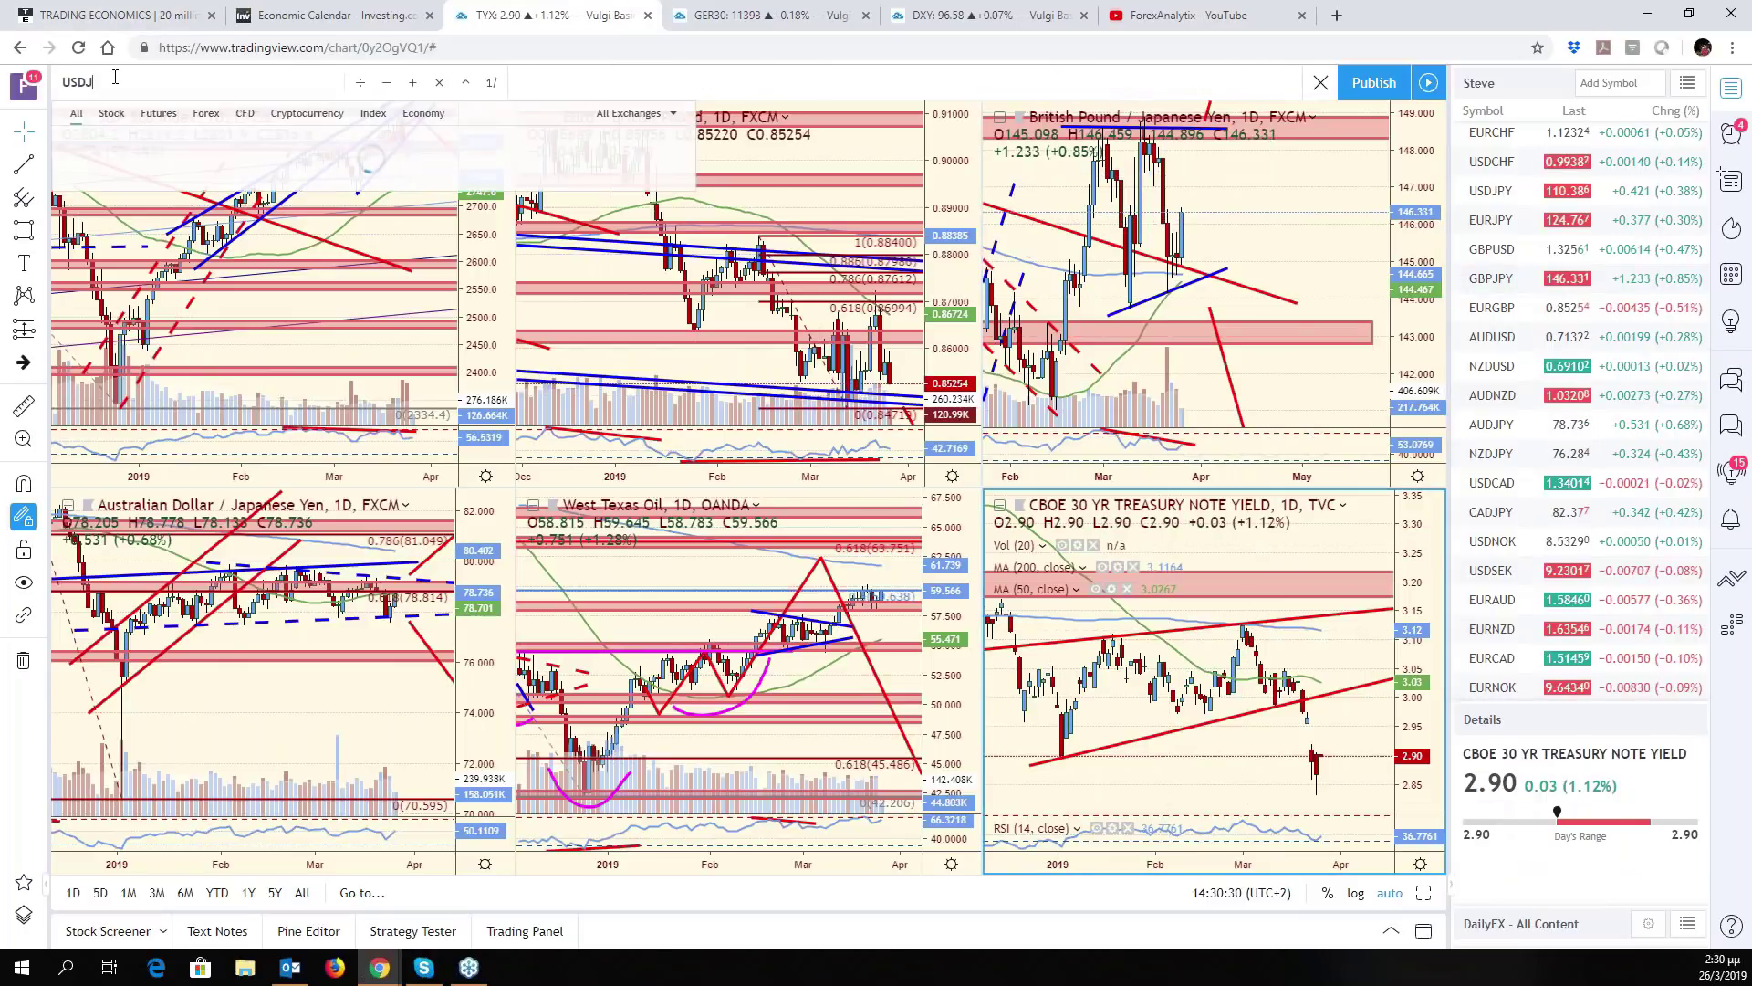
text(USDJPY)
key(Return)
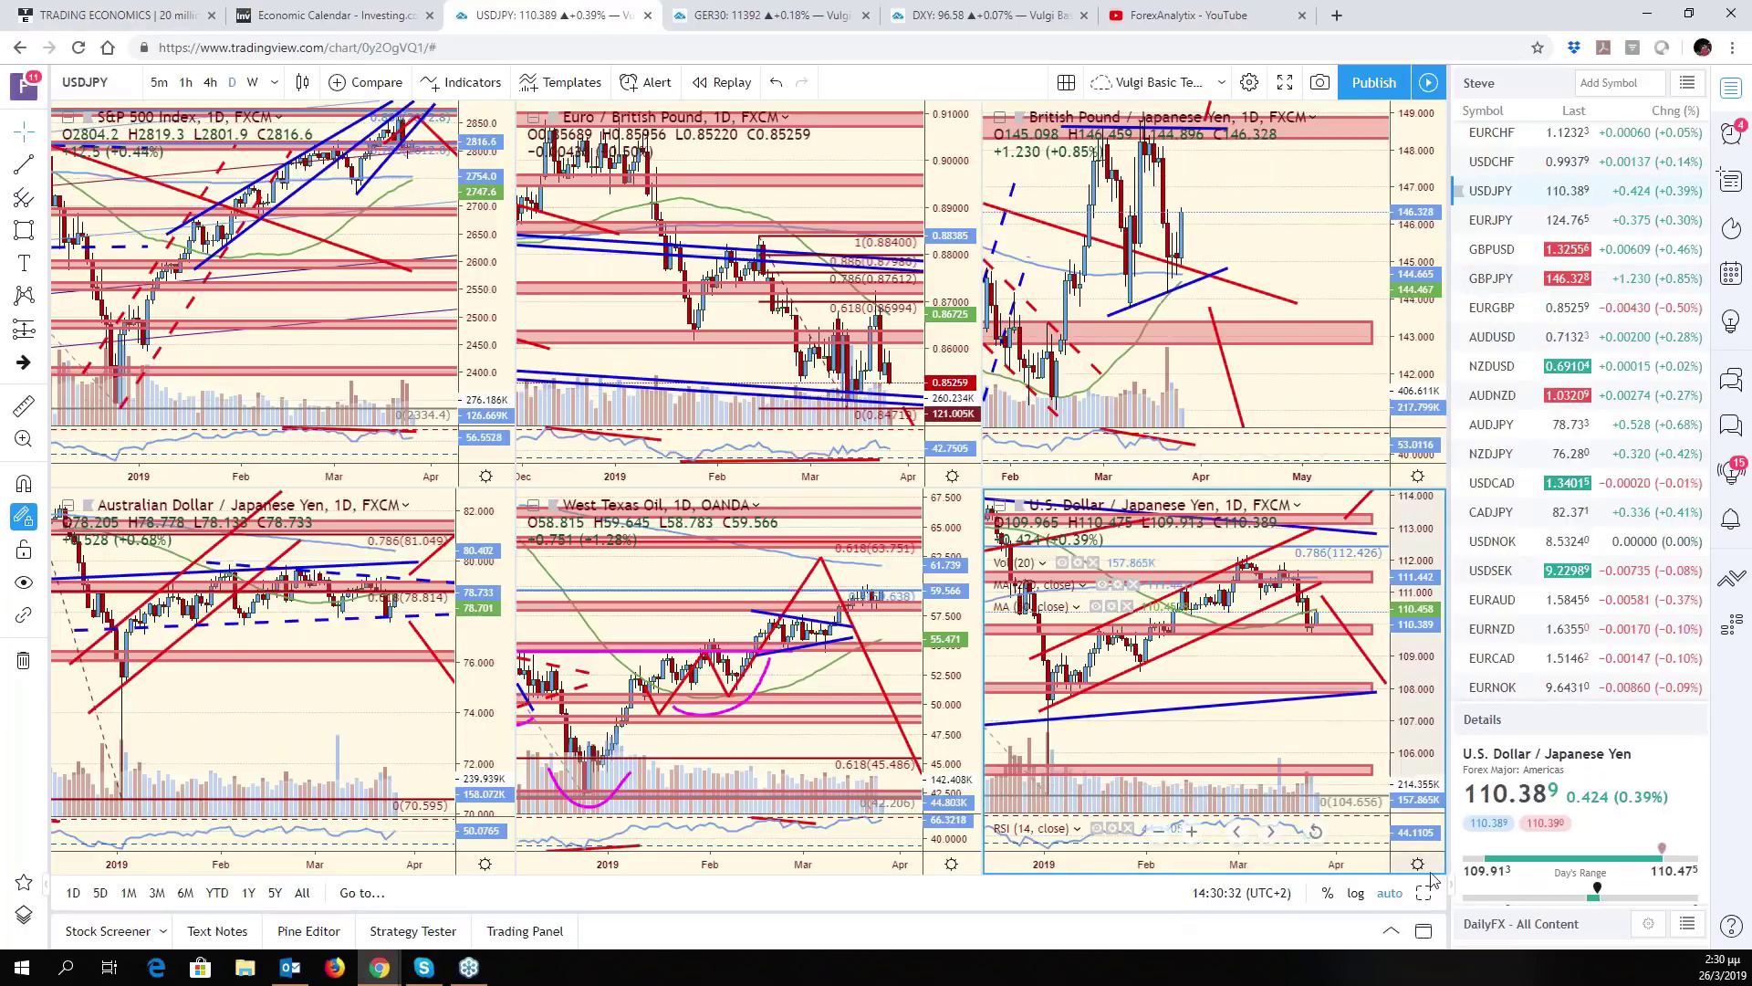
Enlarge the USDJPY chart, pan it and widen its price range, then restore the grid
key(alt+Return)
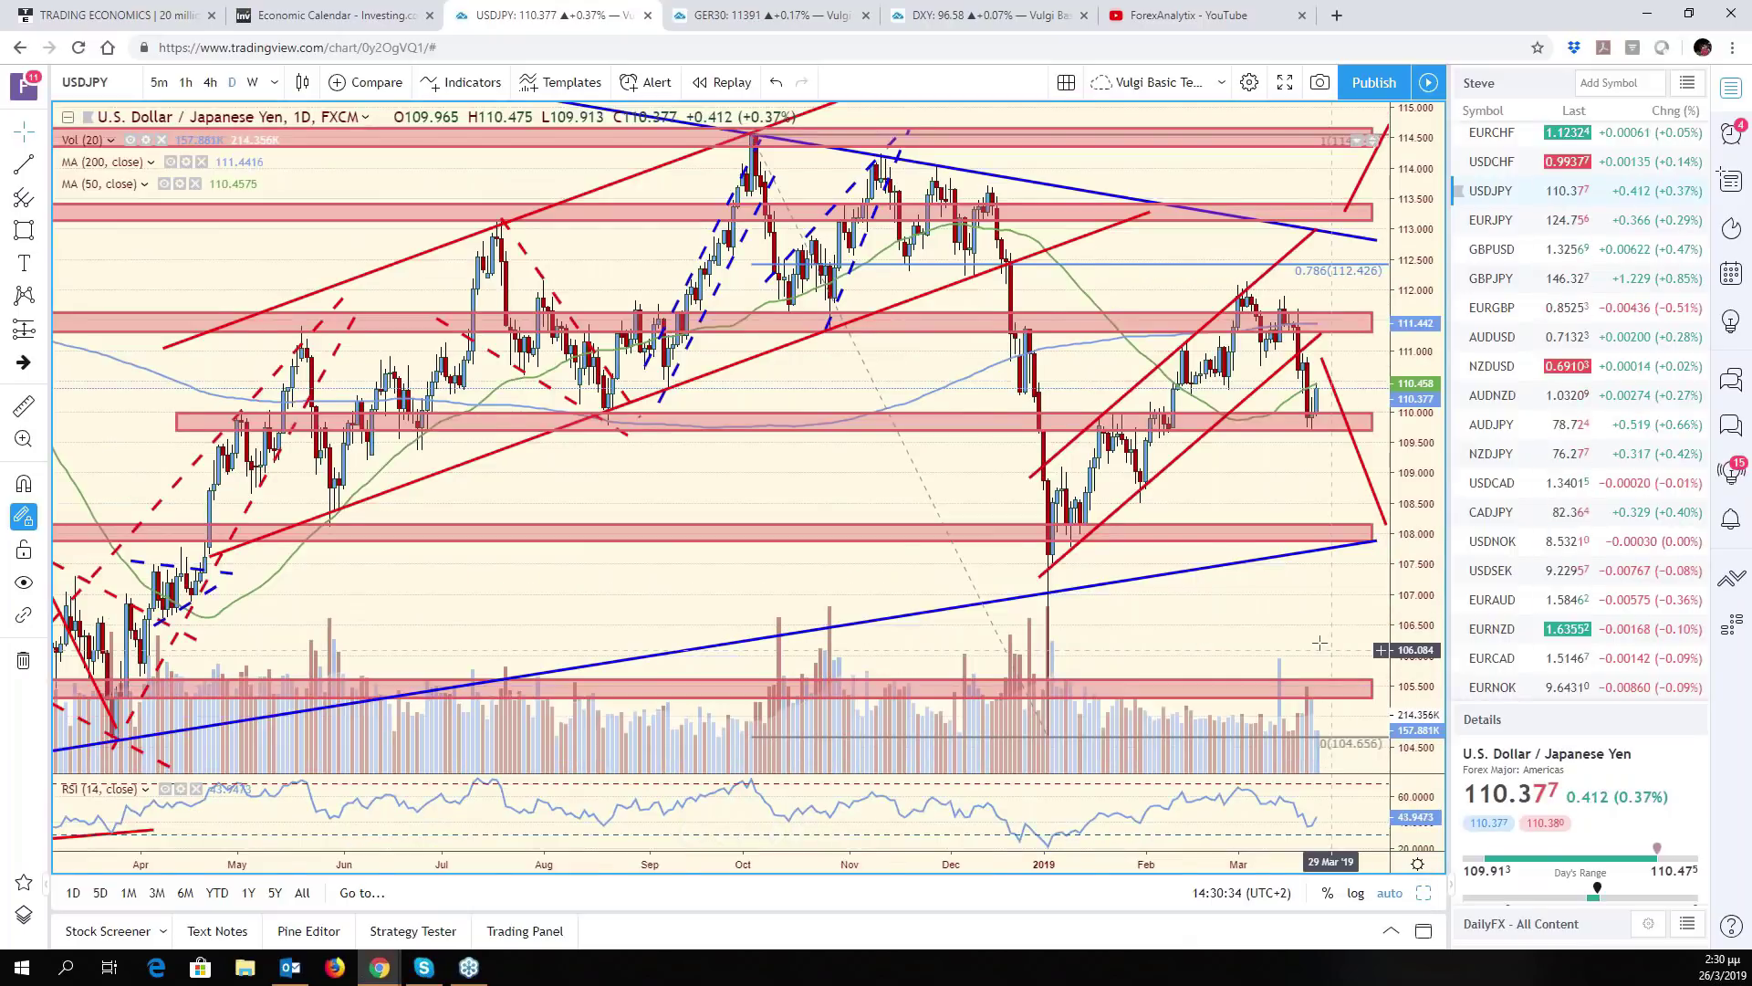
drag(1288, 629, 1228, 618)
drag(1415, 395, 1412, 493)
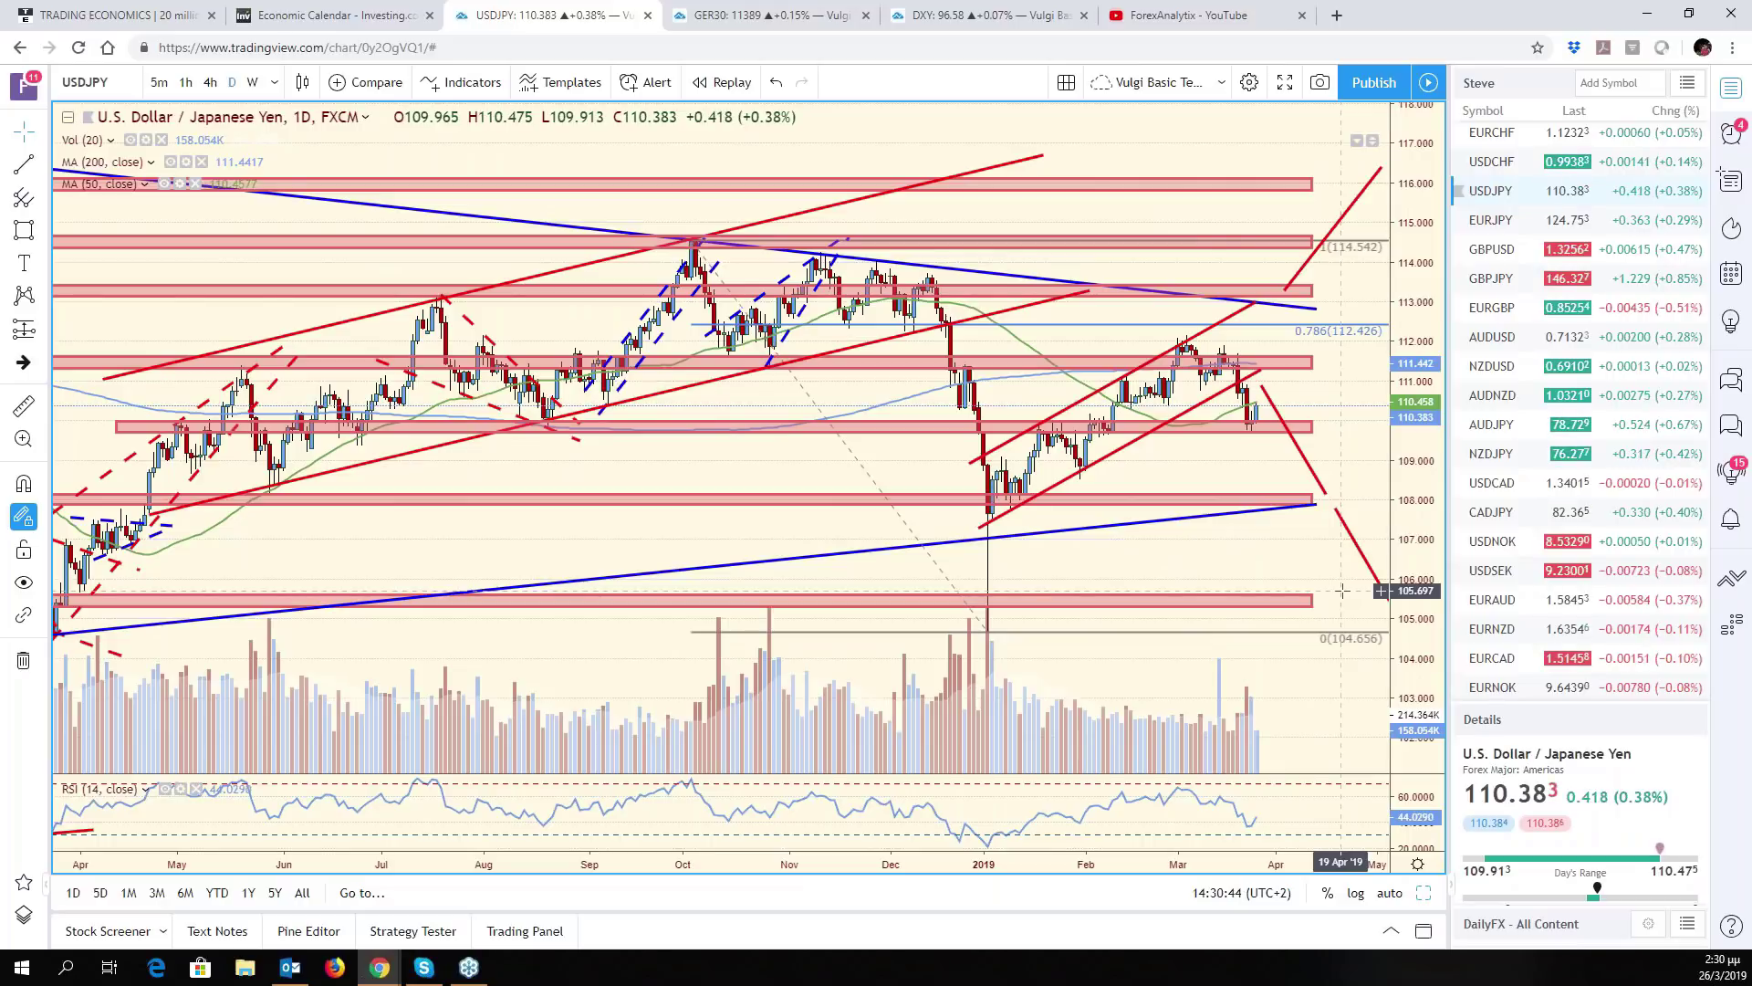
key(alt+Enter)
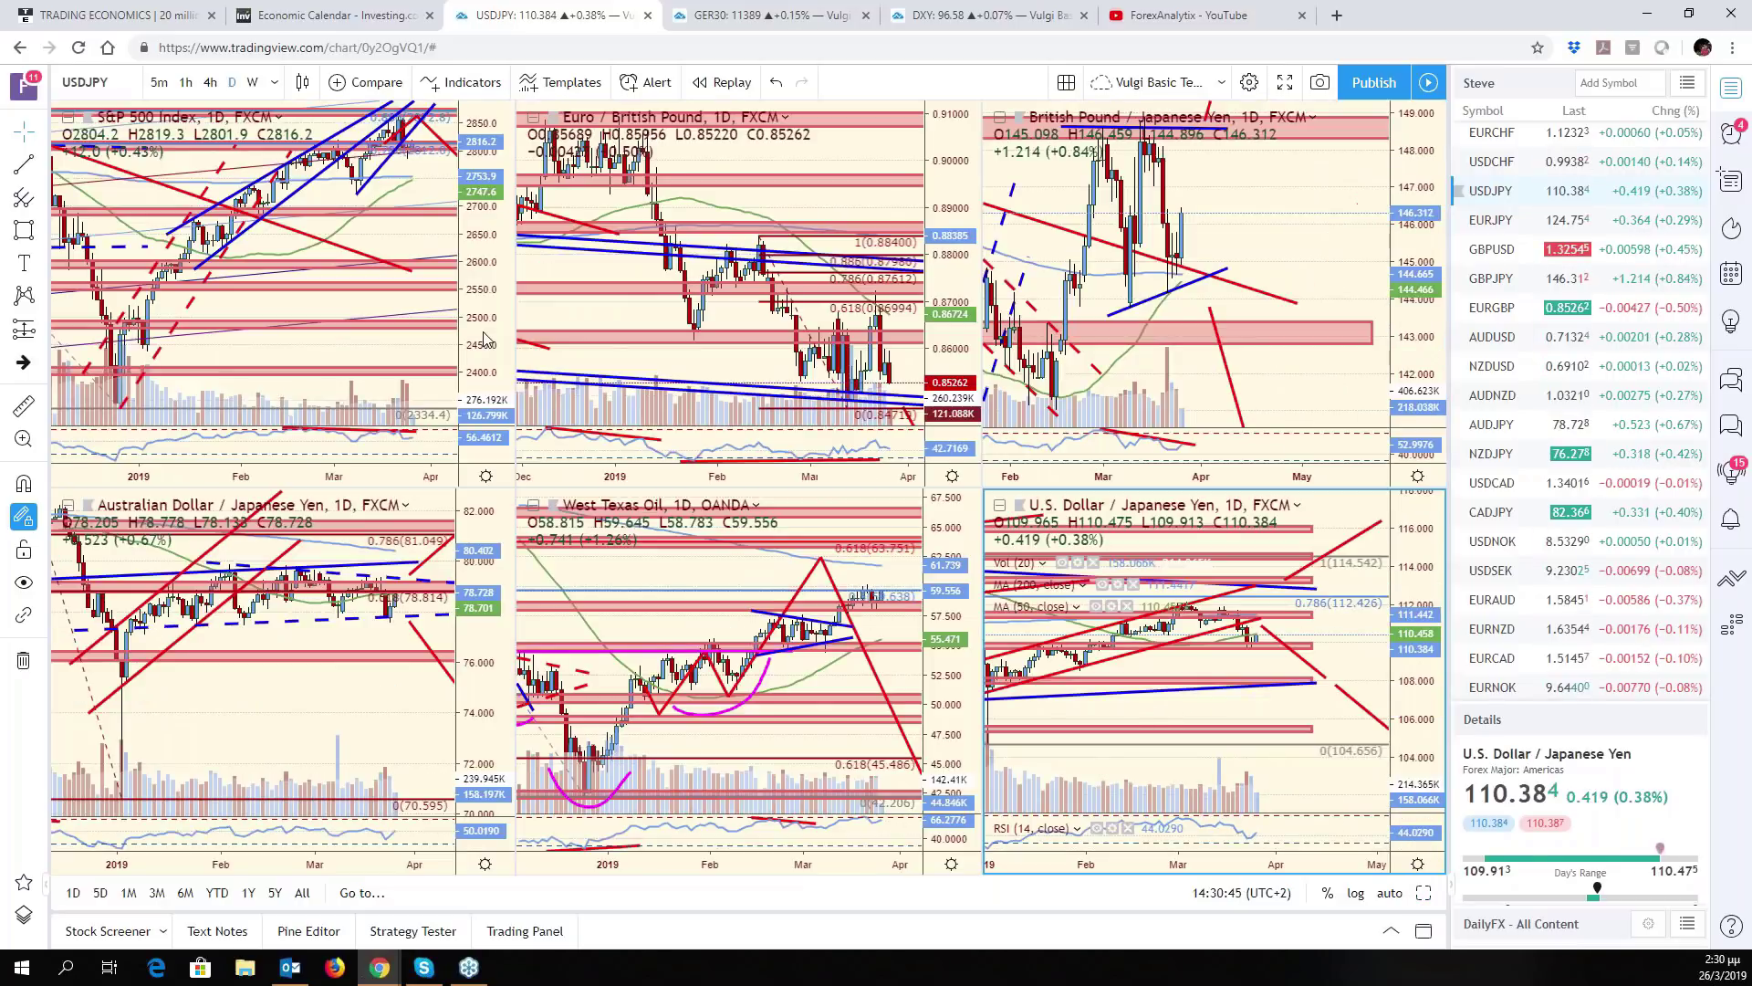
Load XHB into the top-left S&P 500 pane, maximize it and zoom out on its history
click(483, 339)
scroll(1676, 363, up, 3)
scroll(1676, 363, up, 3)
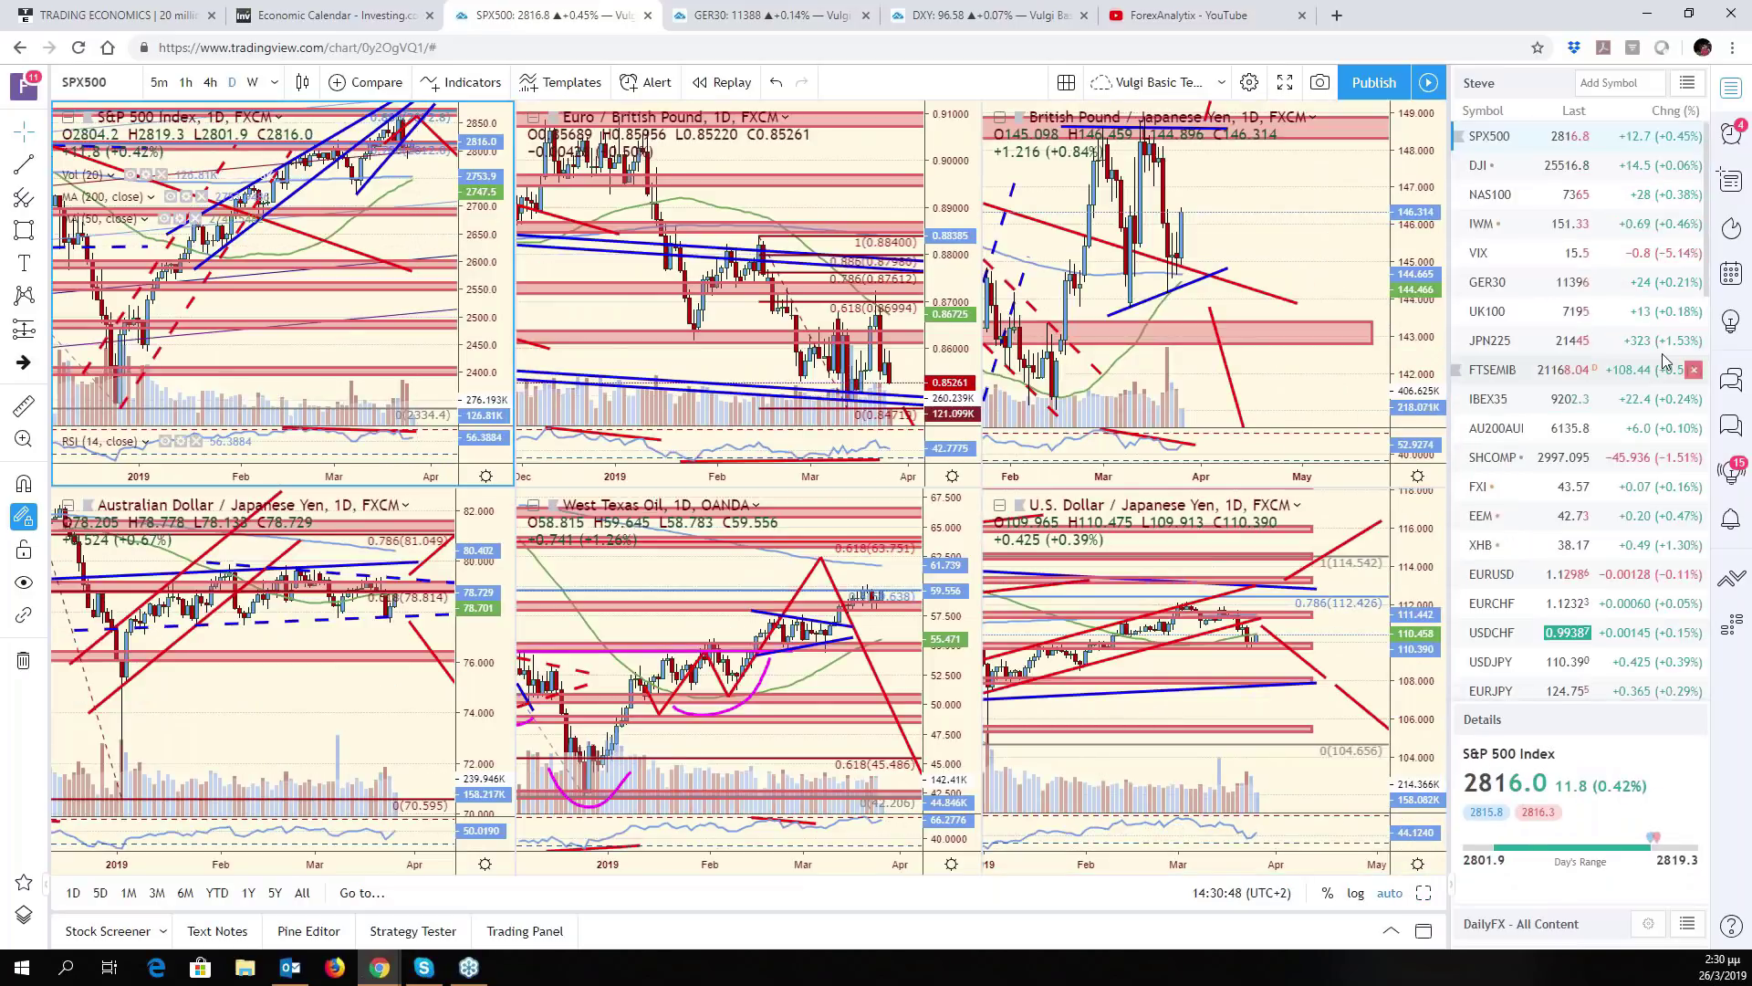
click(1520, 543)
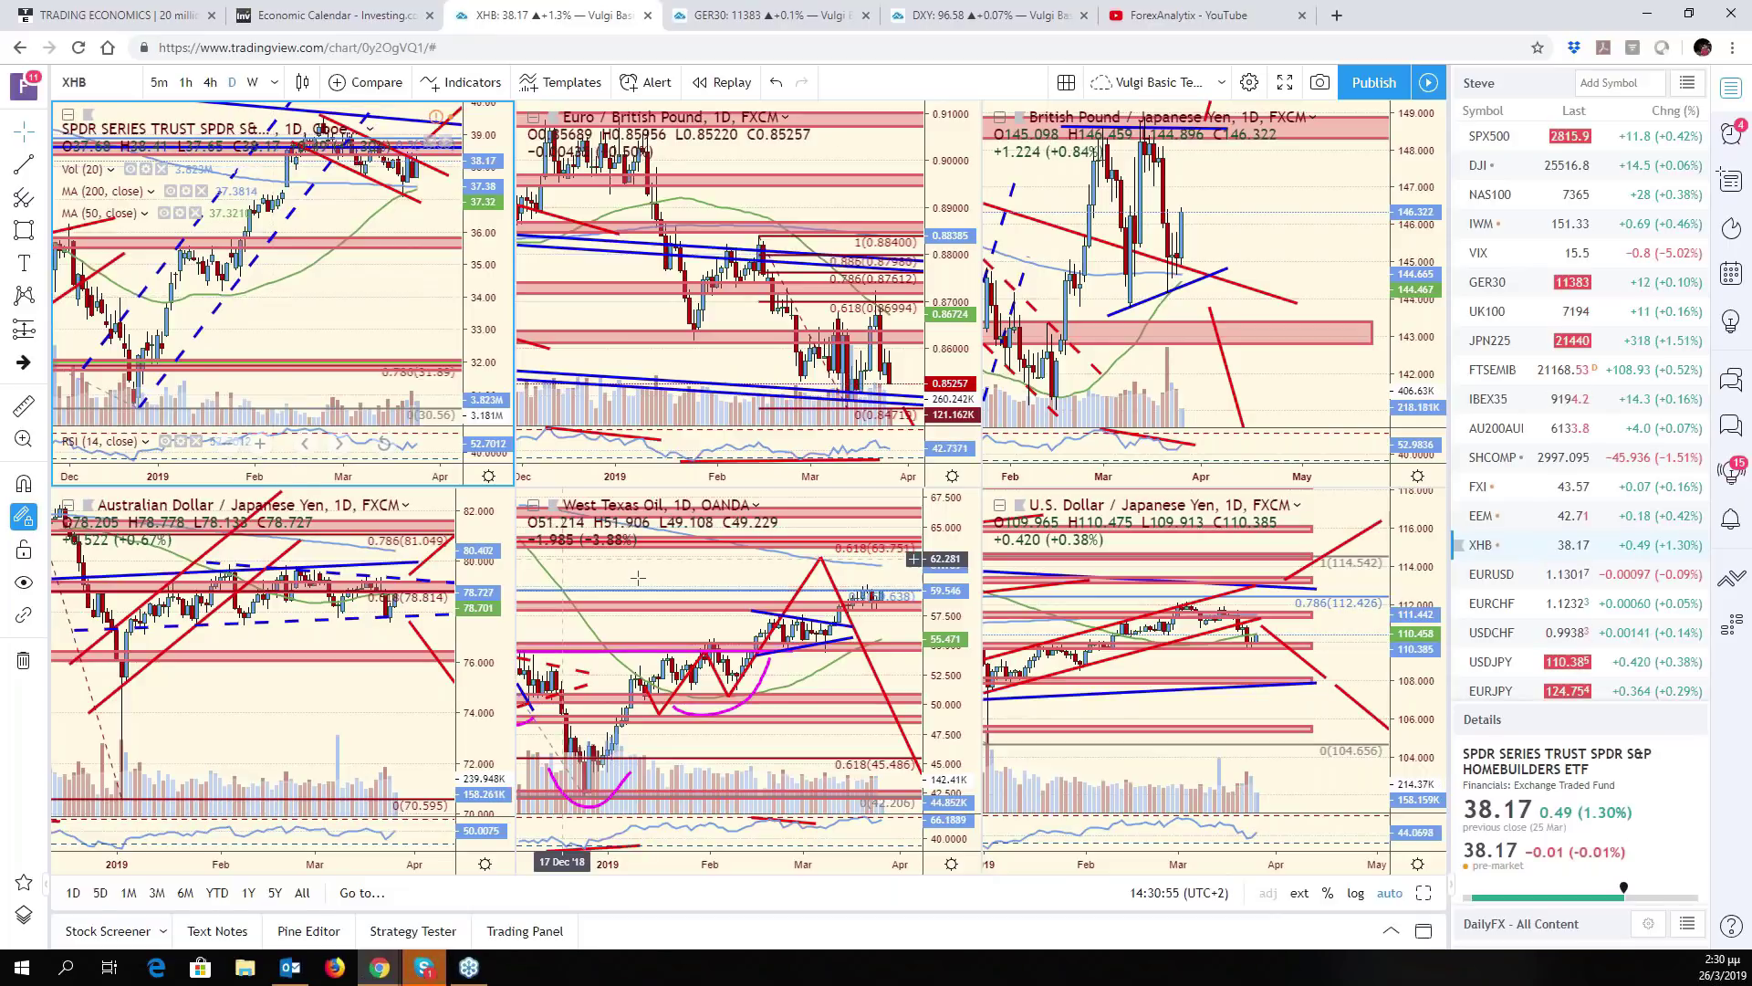
key(alt+Return)
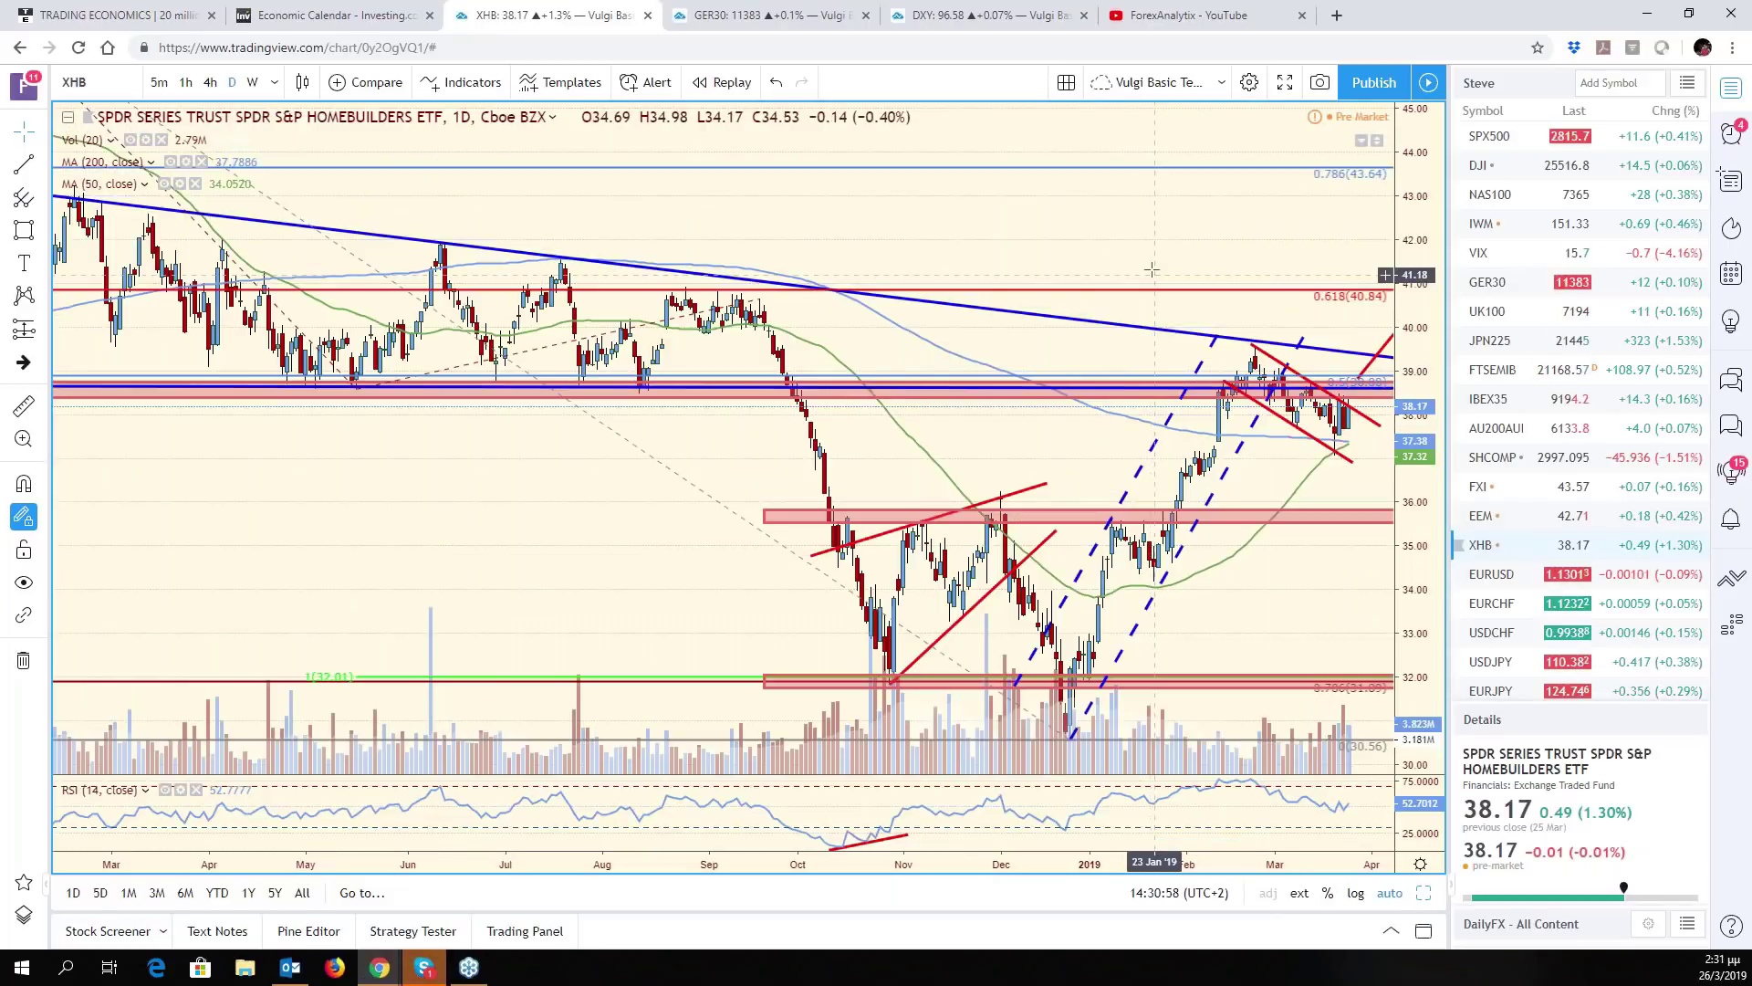
scroll(1234, 483, down, 3)
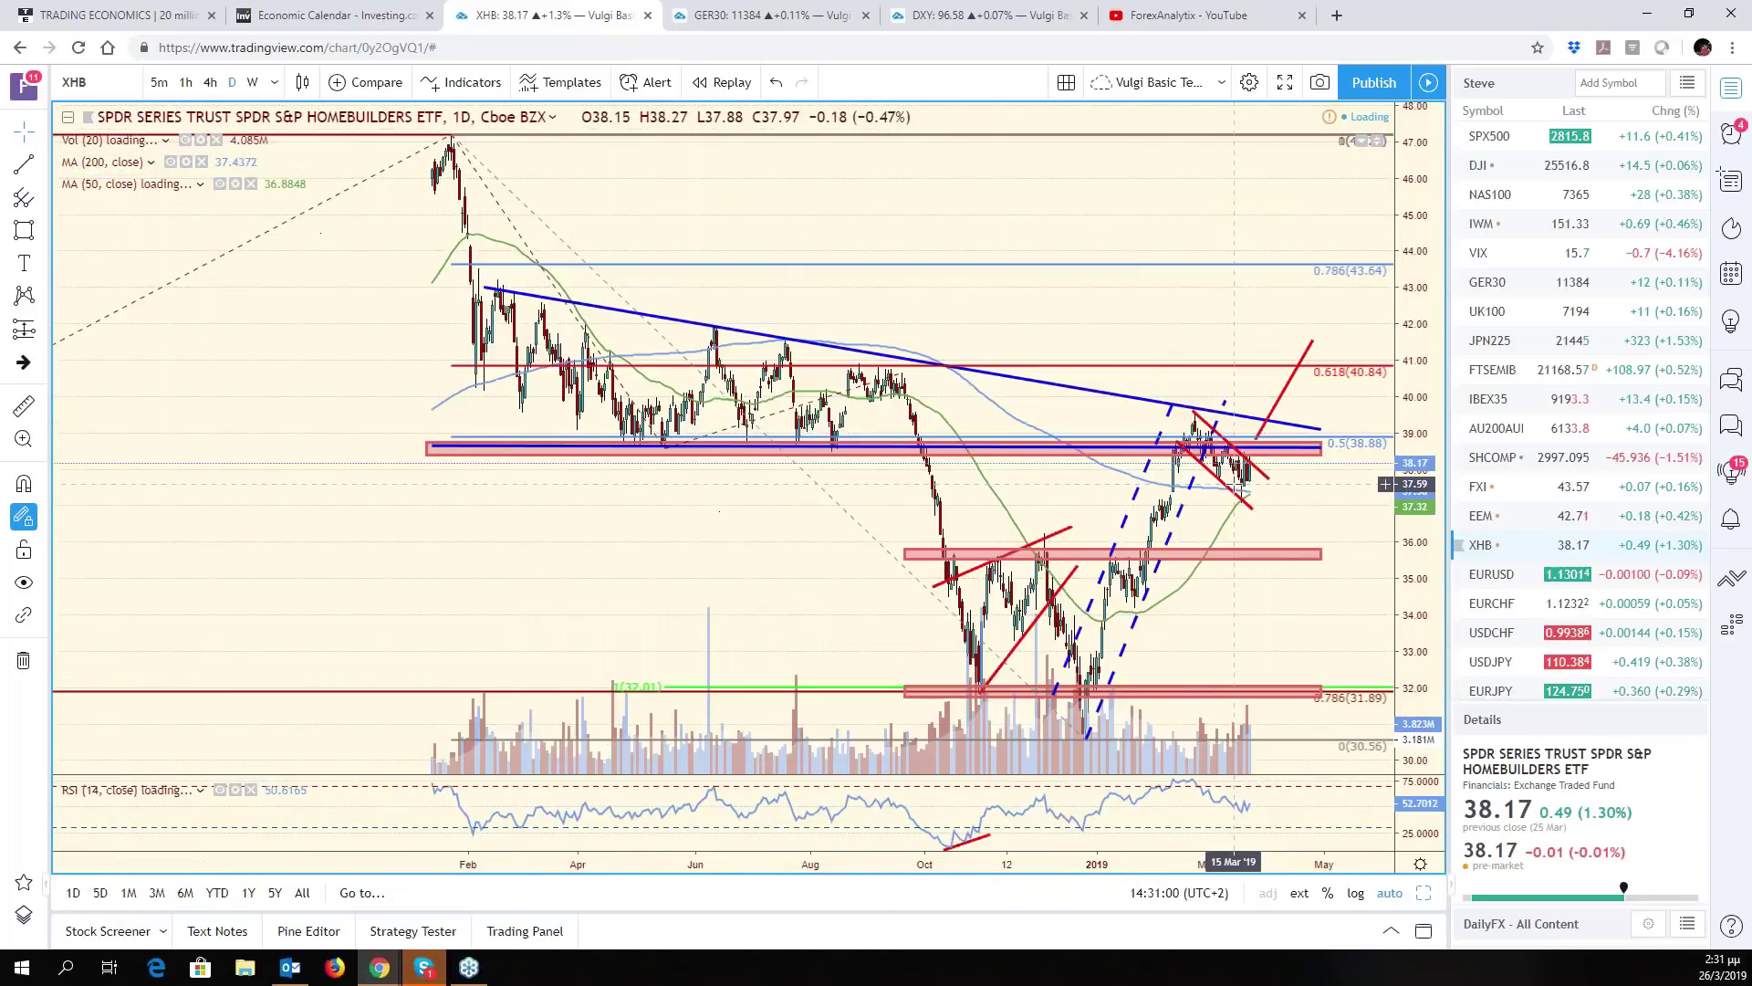
scroll(1234, 484, down, 2)
scroll(1257, 529, up, 2)
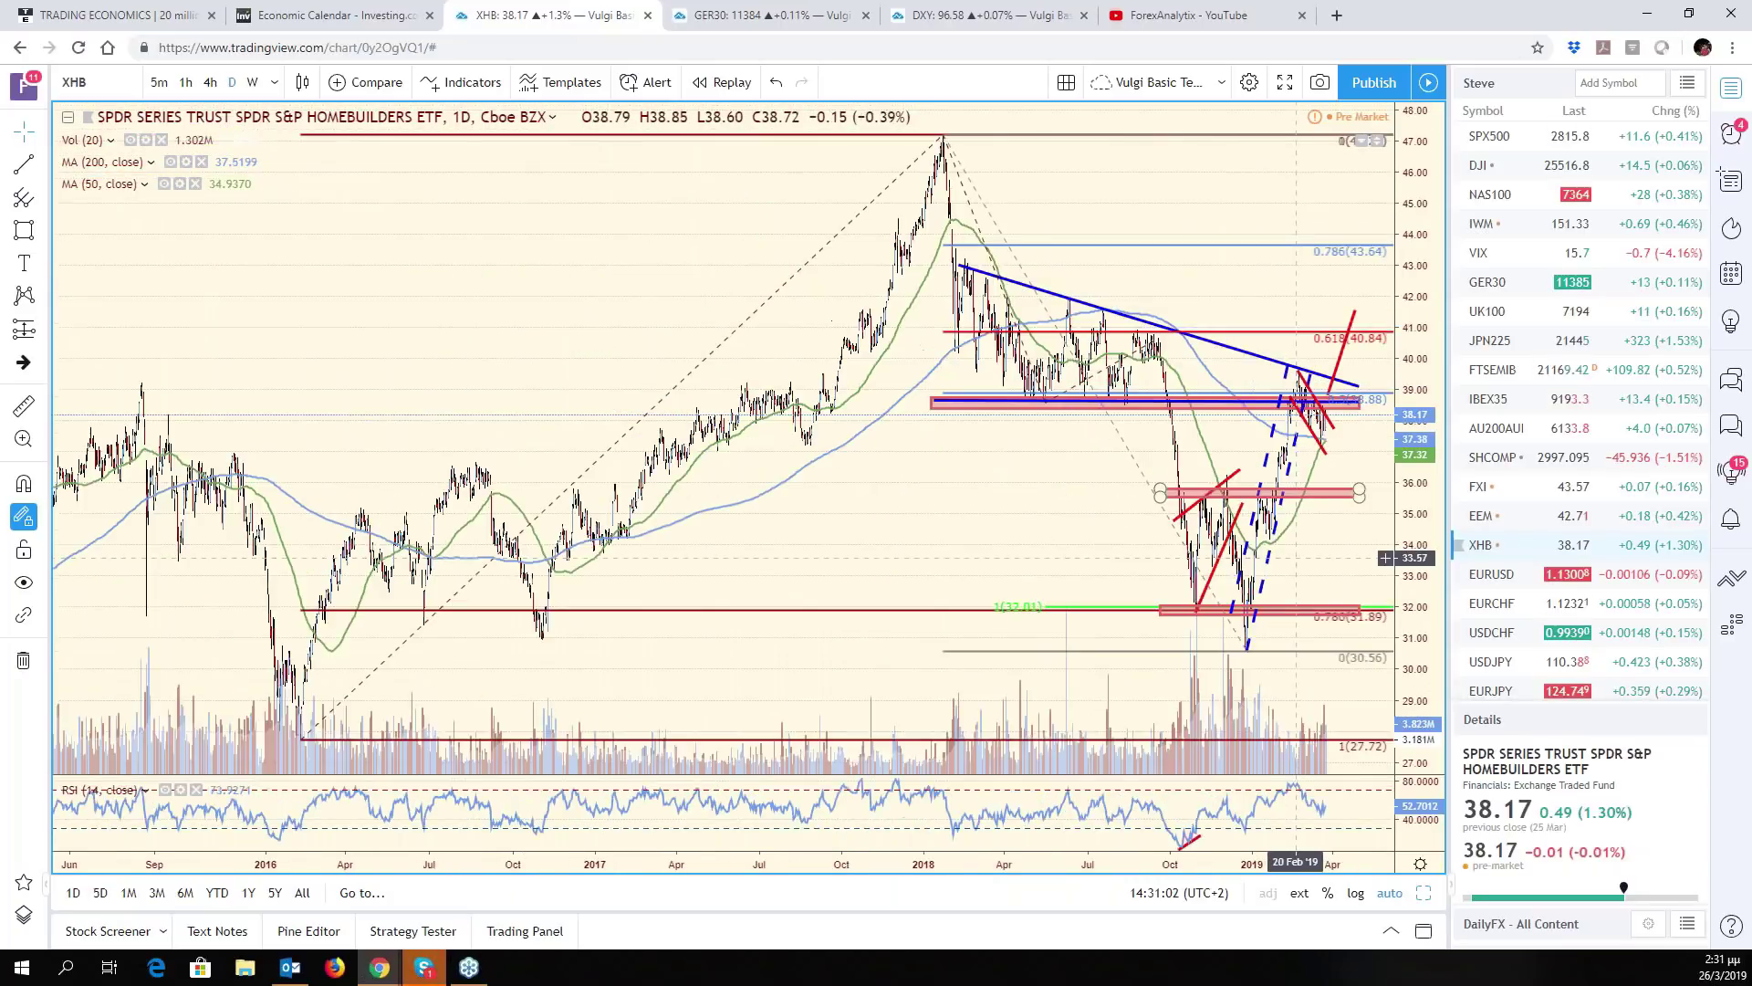
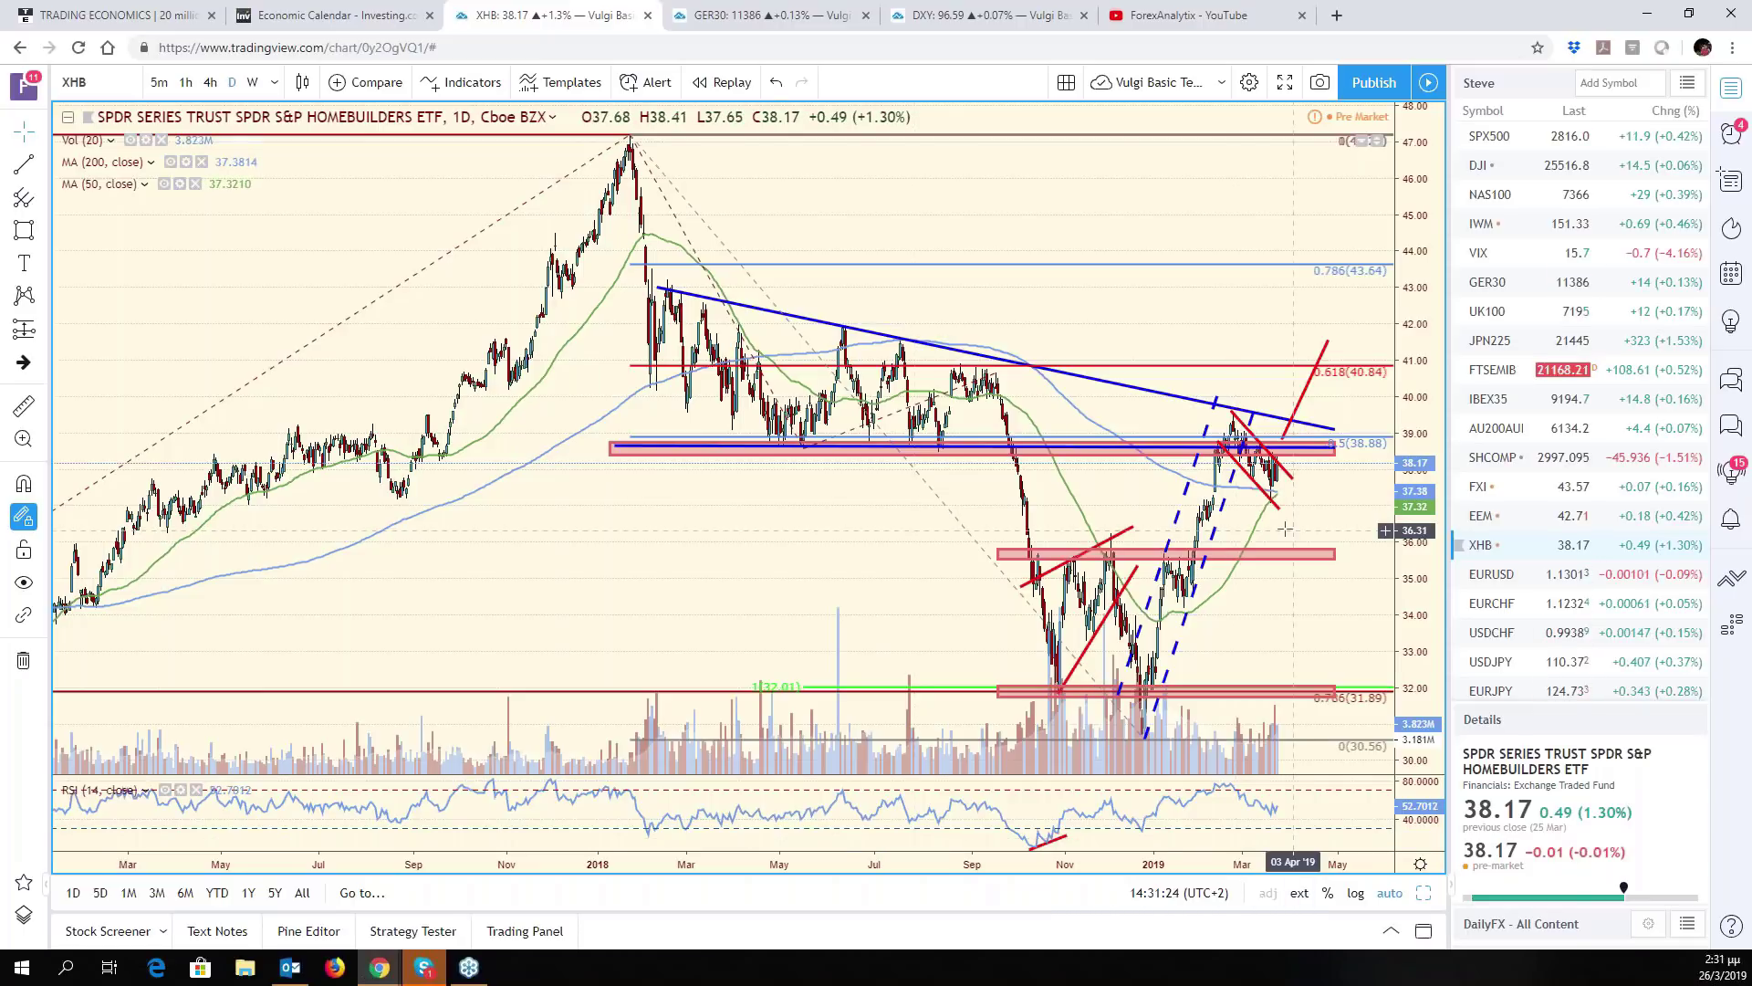
Nudge the red trend line near the latest XHB candles slightly down and right, then deselect it
scroll(1285, 534, down, 3)
scroll(1279, 592, up, 3)
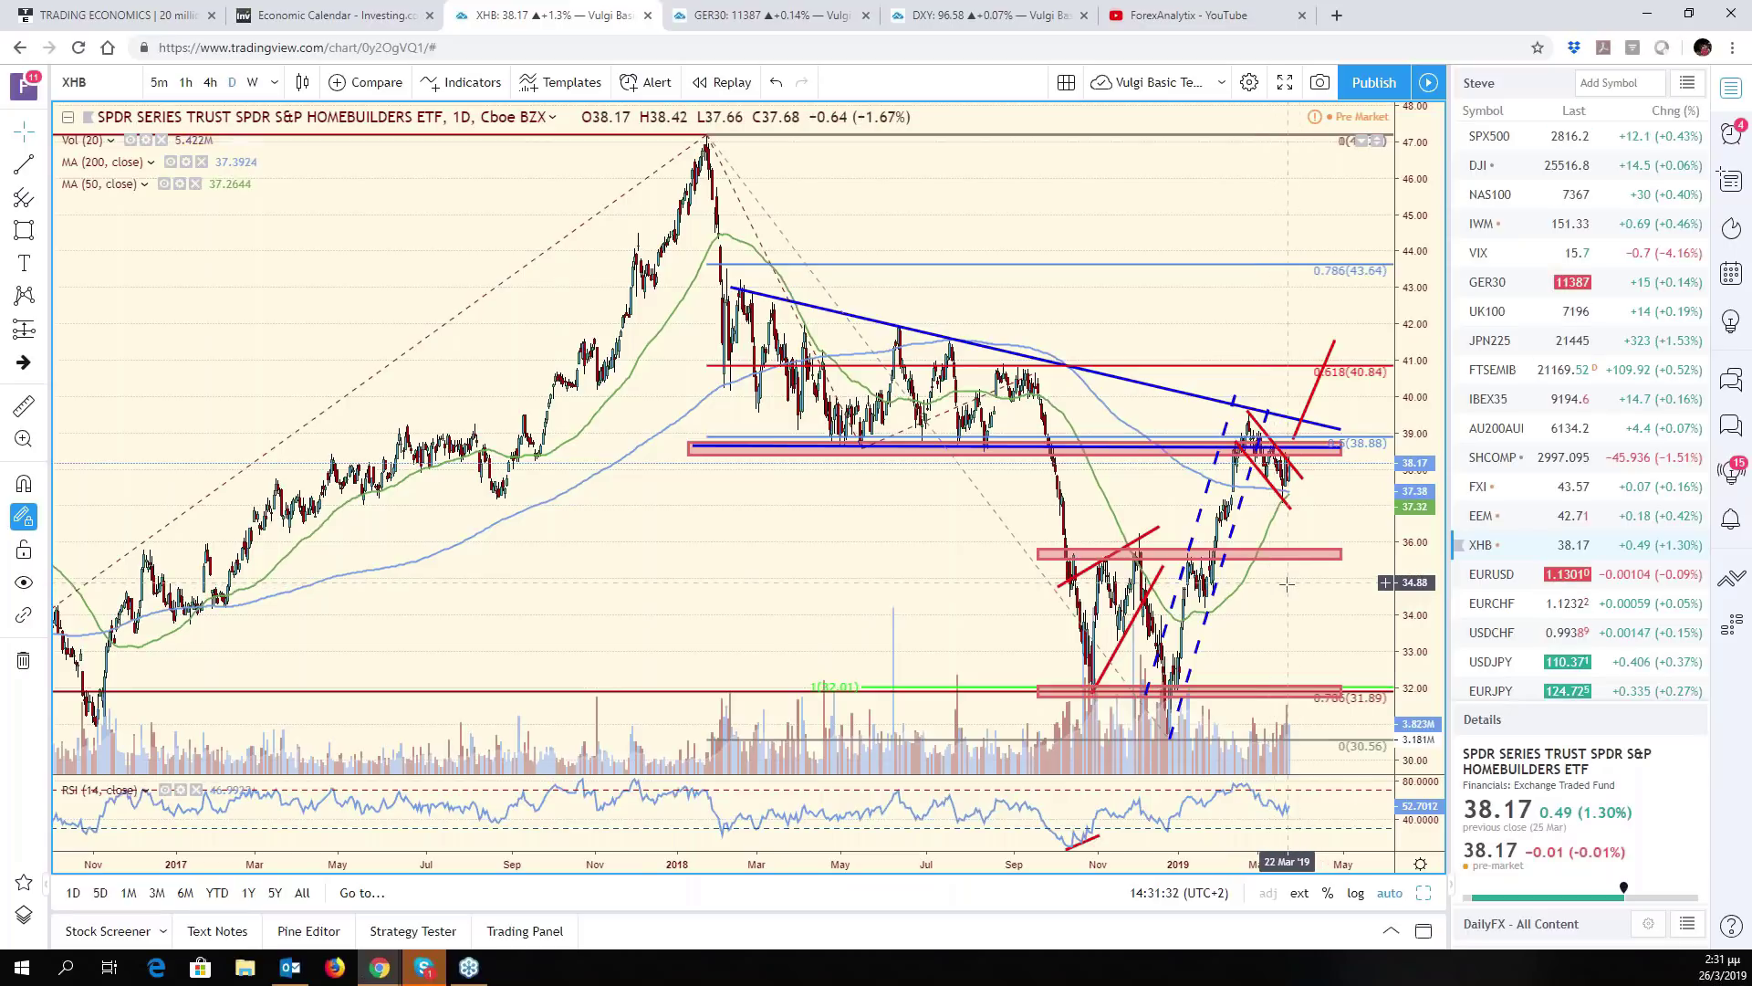
scroll(1278, 593, up, 3)
scroll(1287, 598, up, 1)
scroll(1290, 604, down, 3)
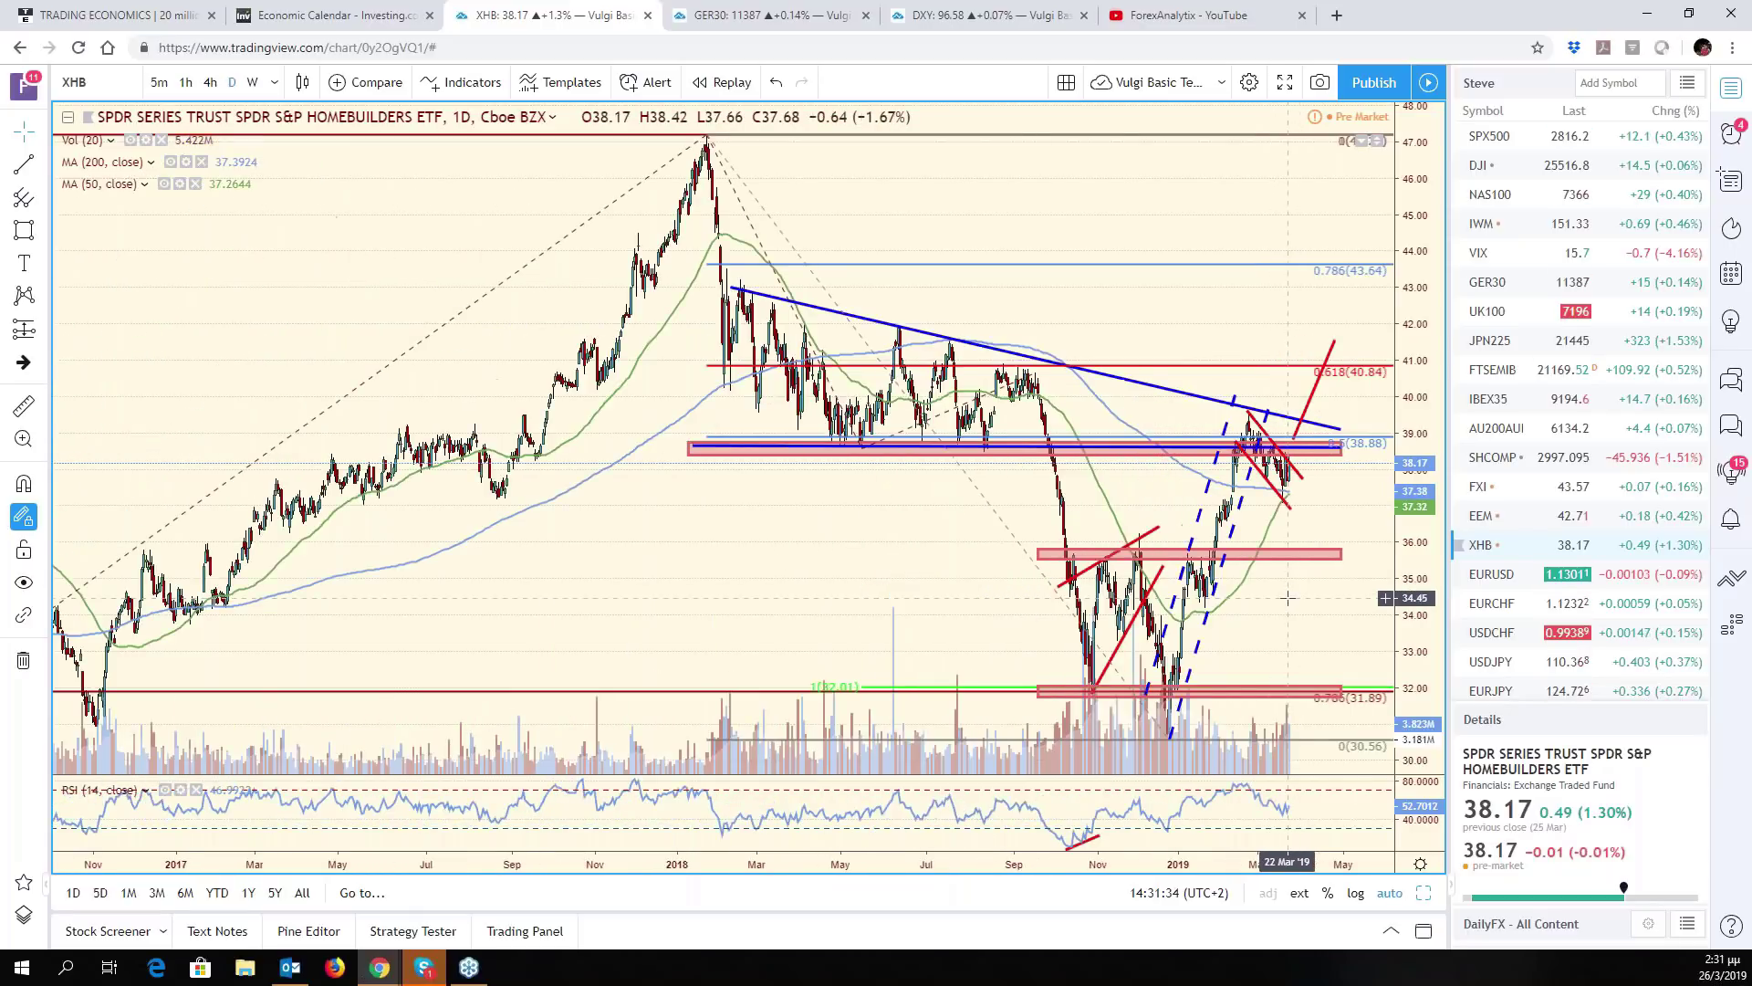
scroll(1292, 614, up, 1)
scroll(1291, 615, up, 1)
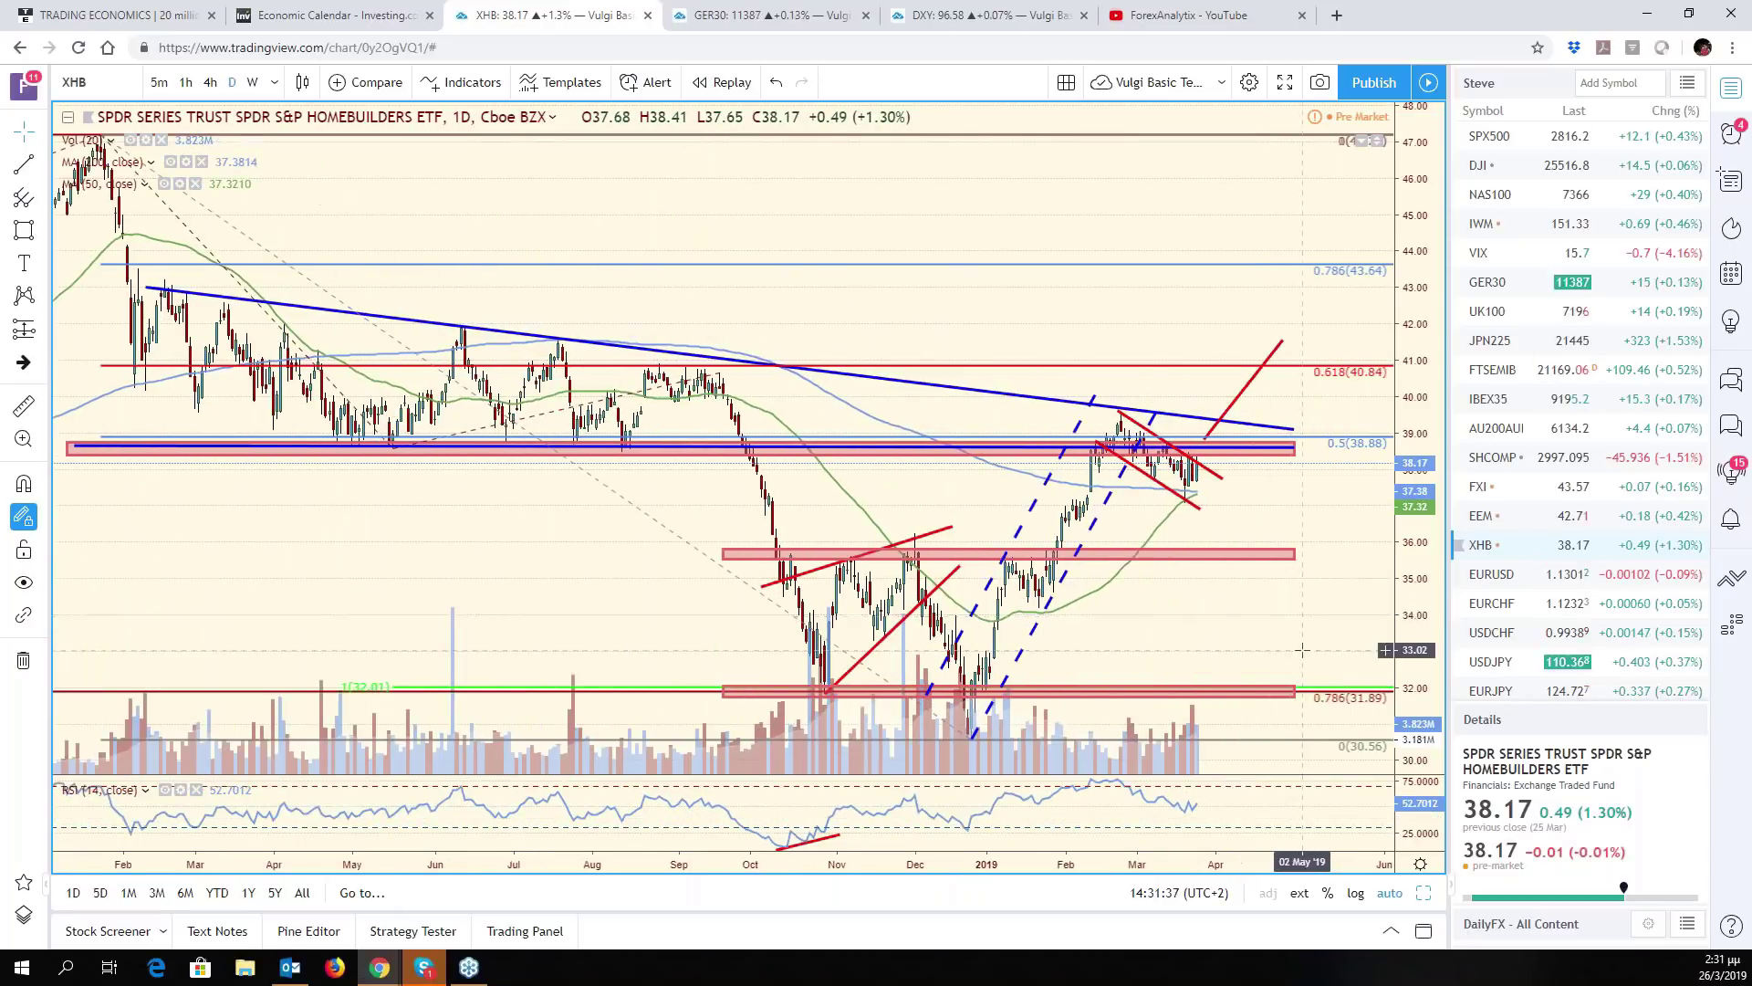
scroll(1282, 610, up, 1)
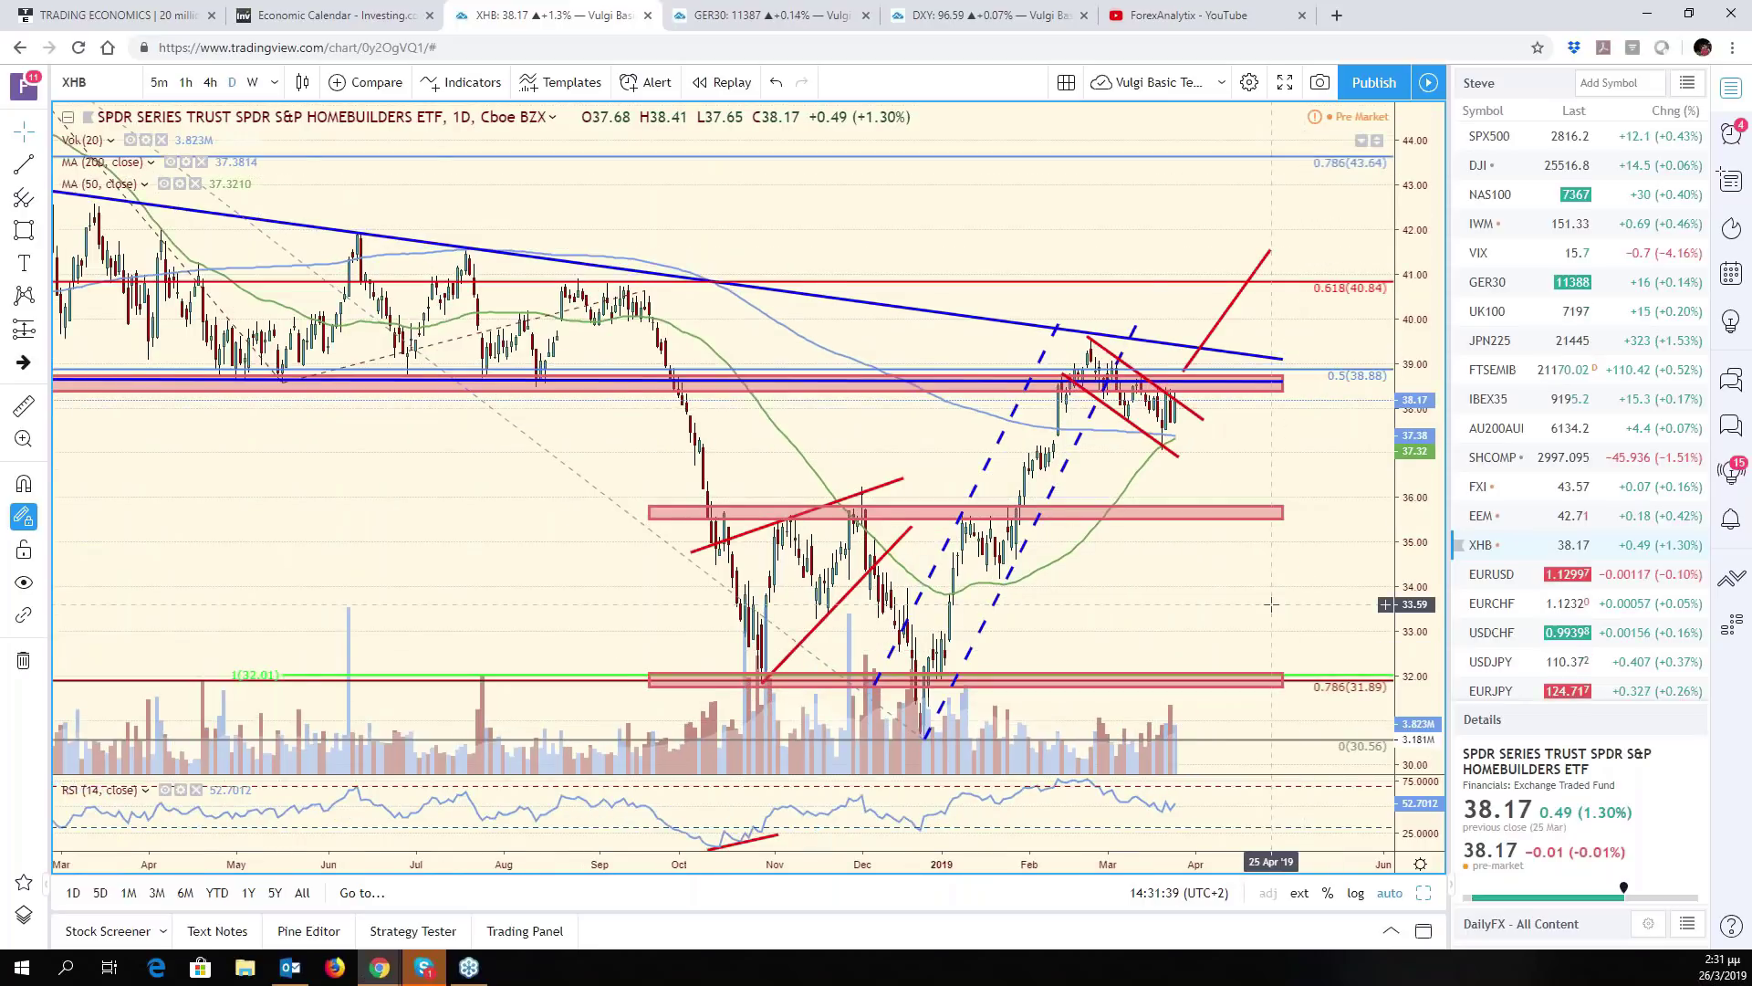
scroll(1271, 604, down, 1)
scroll(1271, 605, down, 1)
scroll(1271, 604, down, 1)
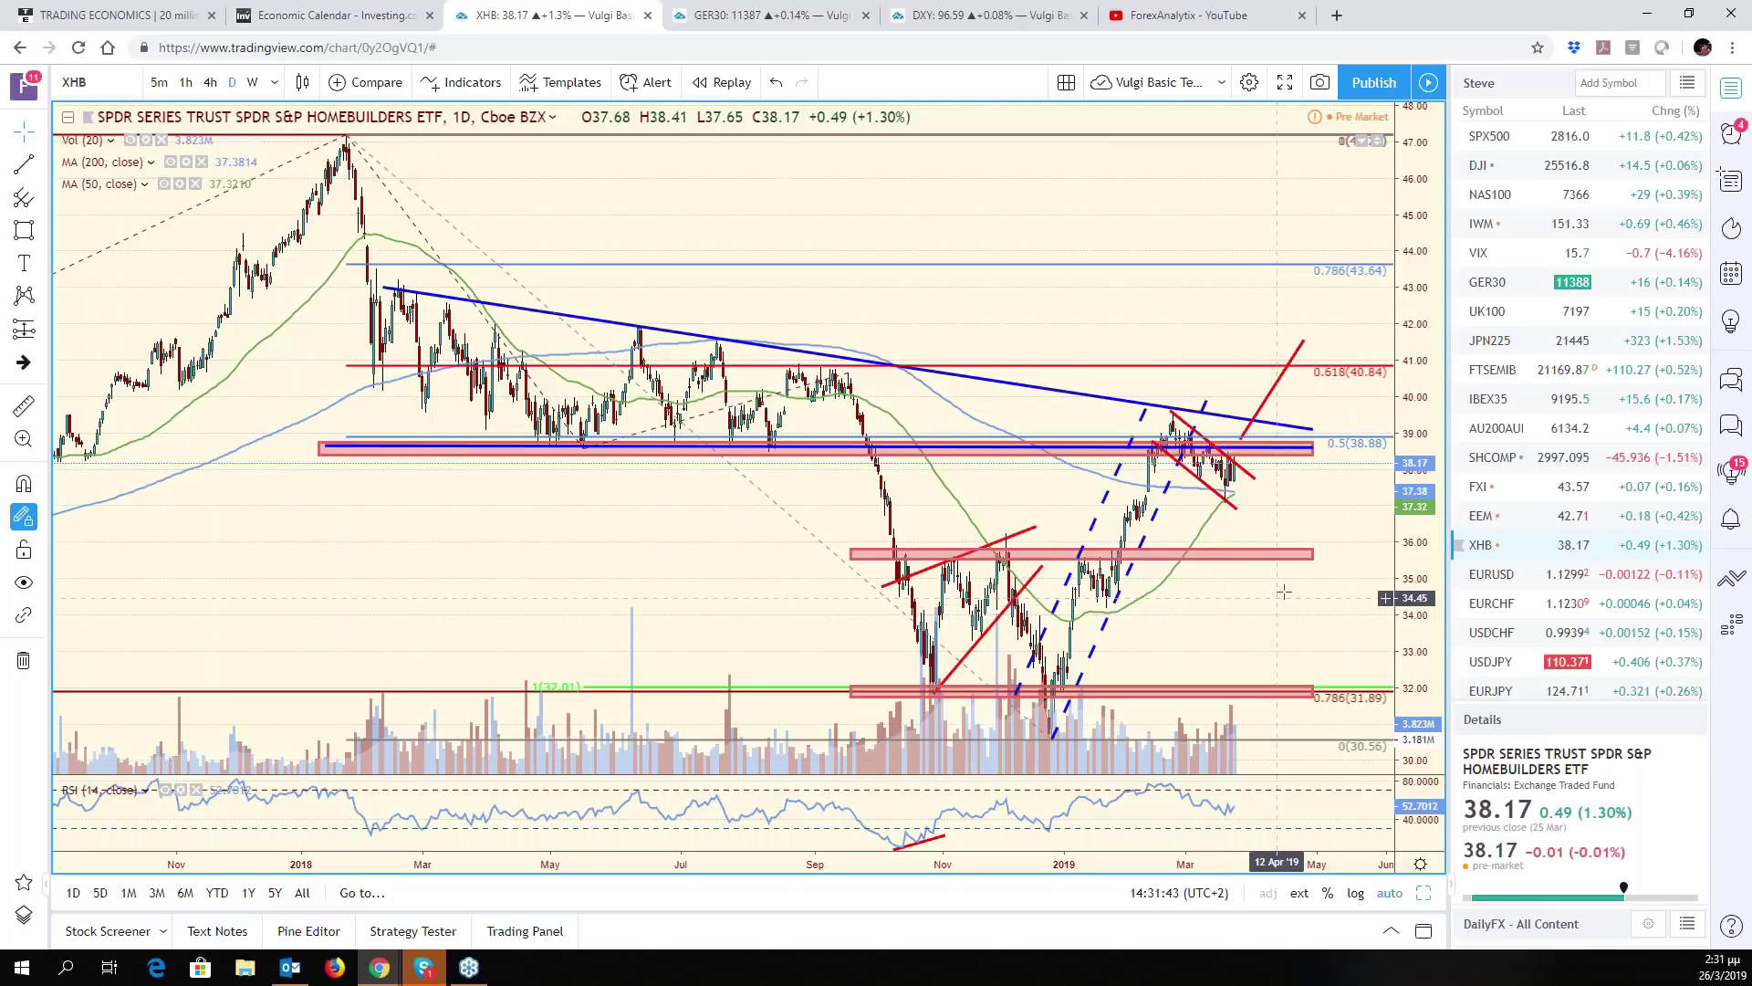
drag(1278, 394, 1285, 403)
click(1313, 493)
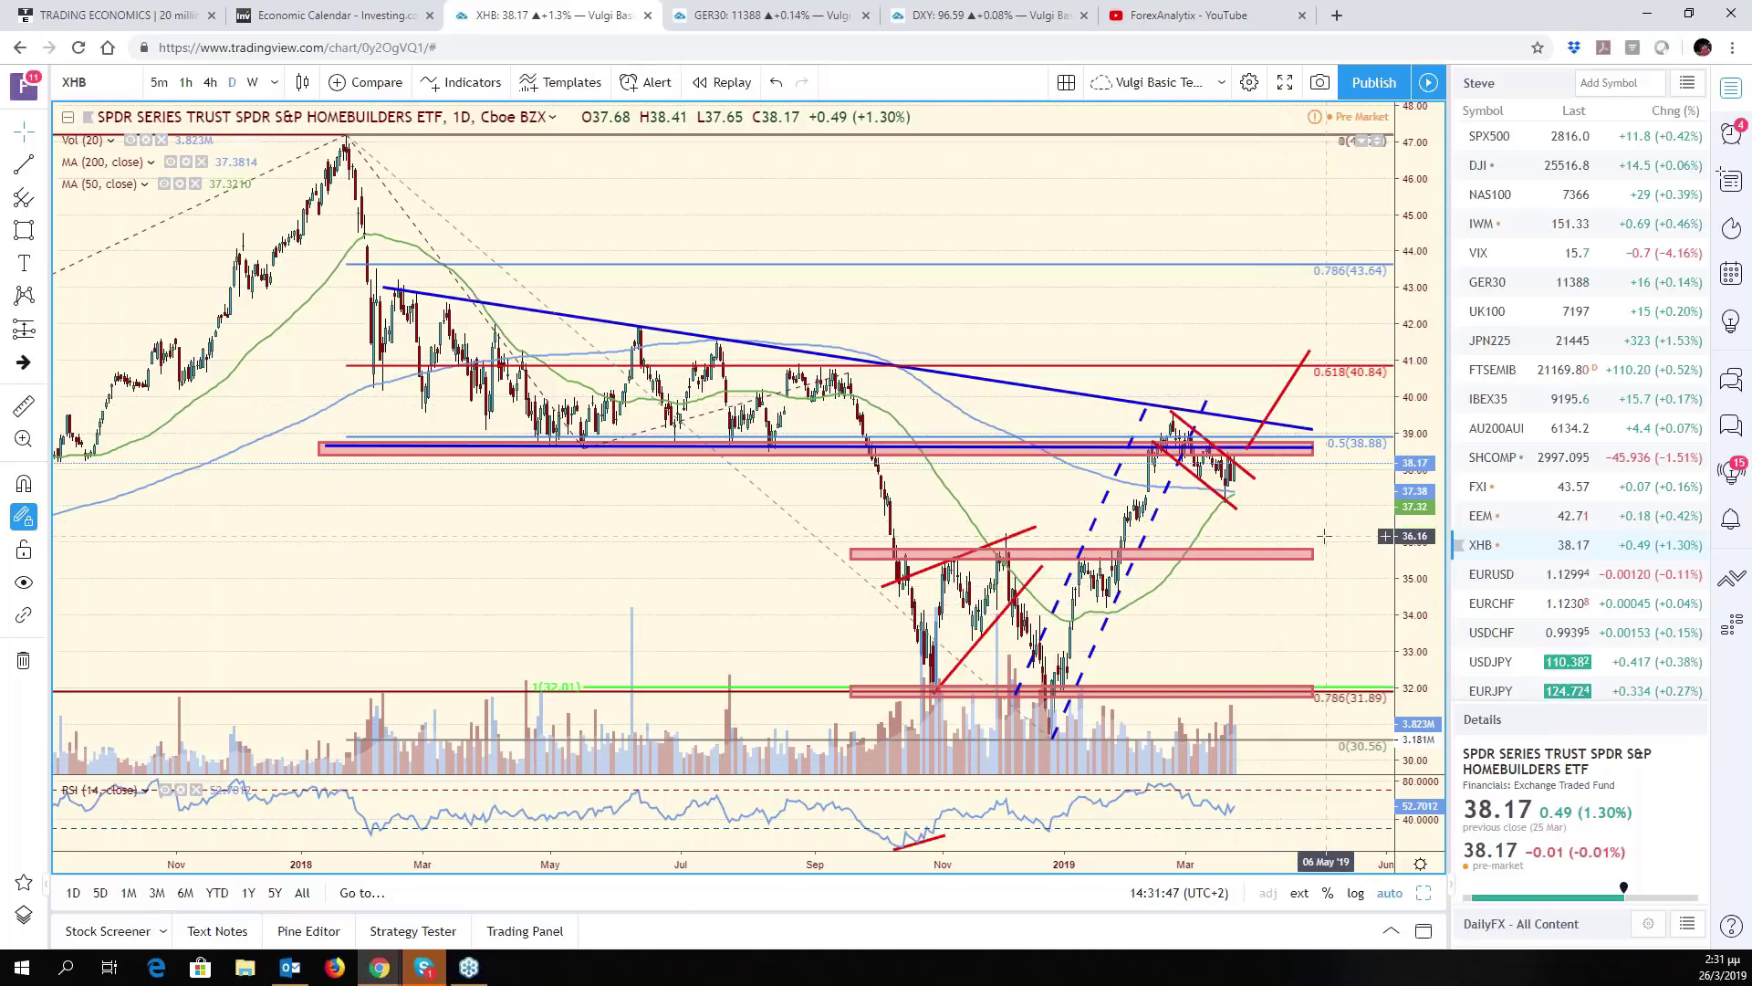
Zoom the XHB chart in and out to check the adjusted trend line
scroll(1325, 537, down, 1)
scroll(1325, 537, down, 2)
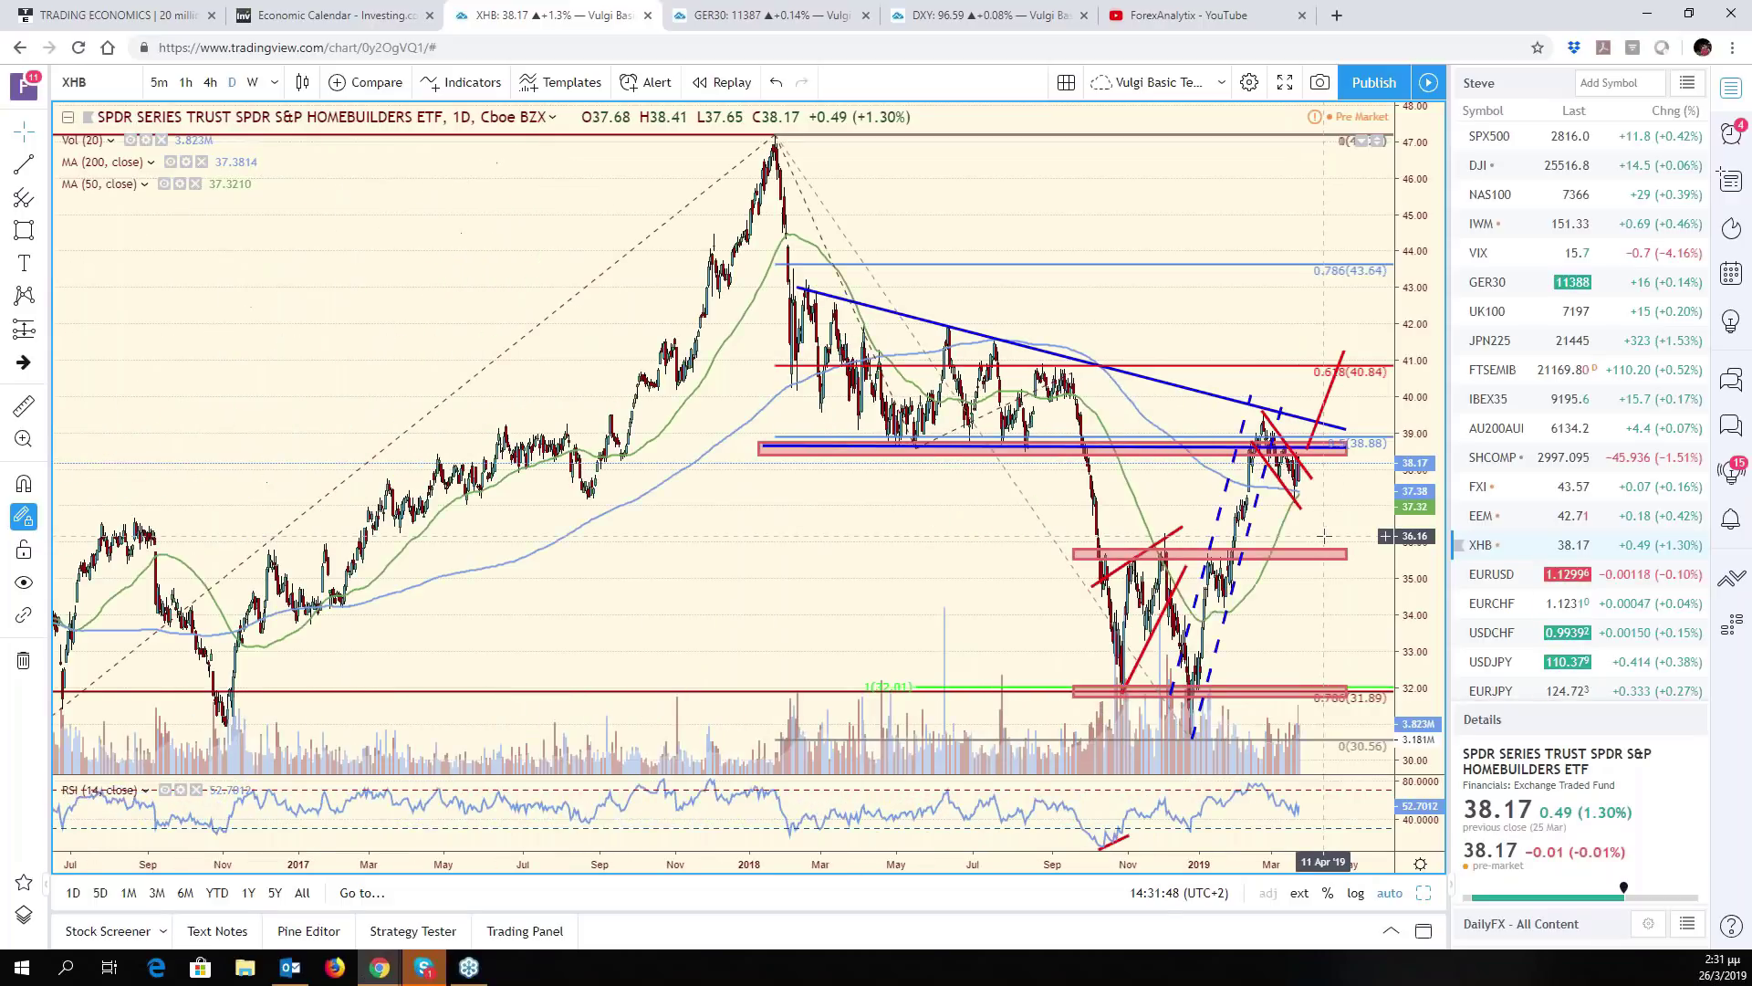
scroll(1325, 537, up, 4)
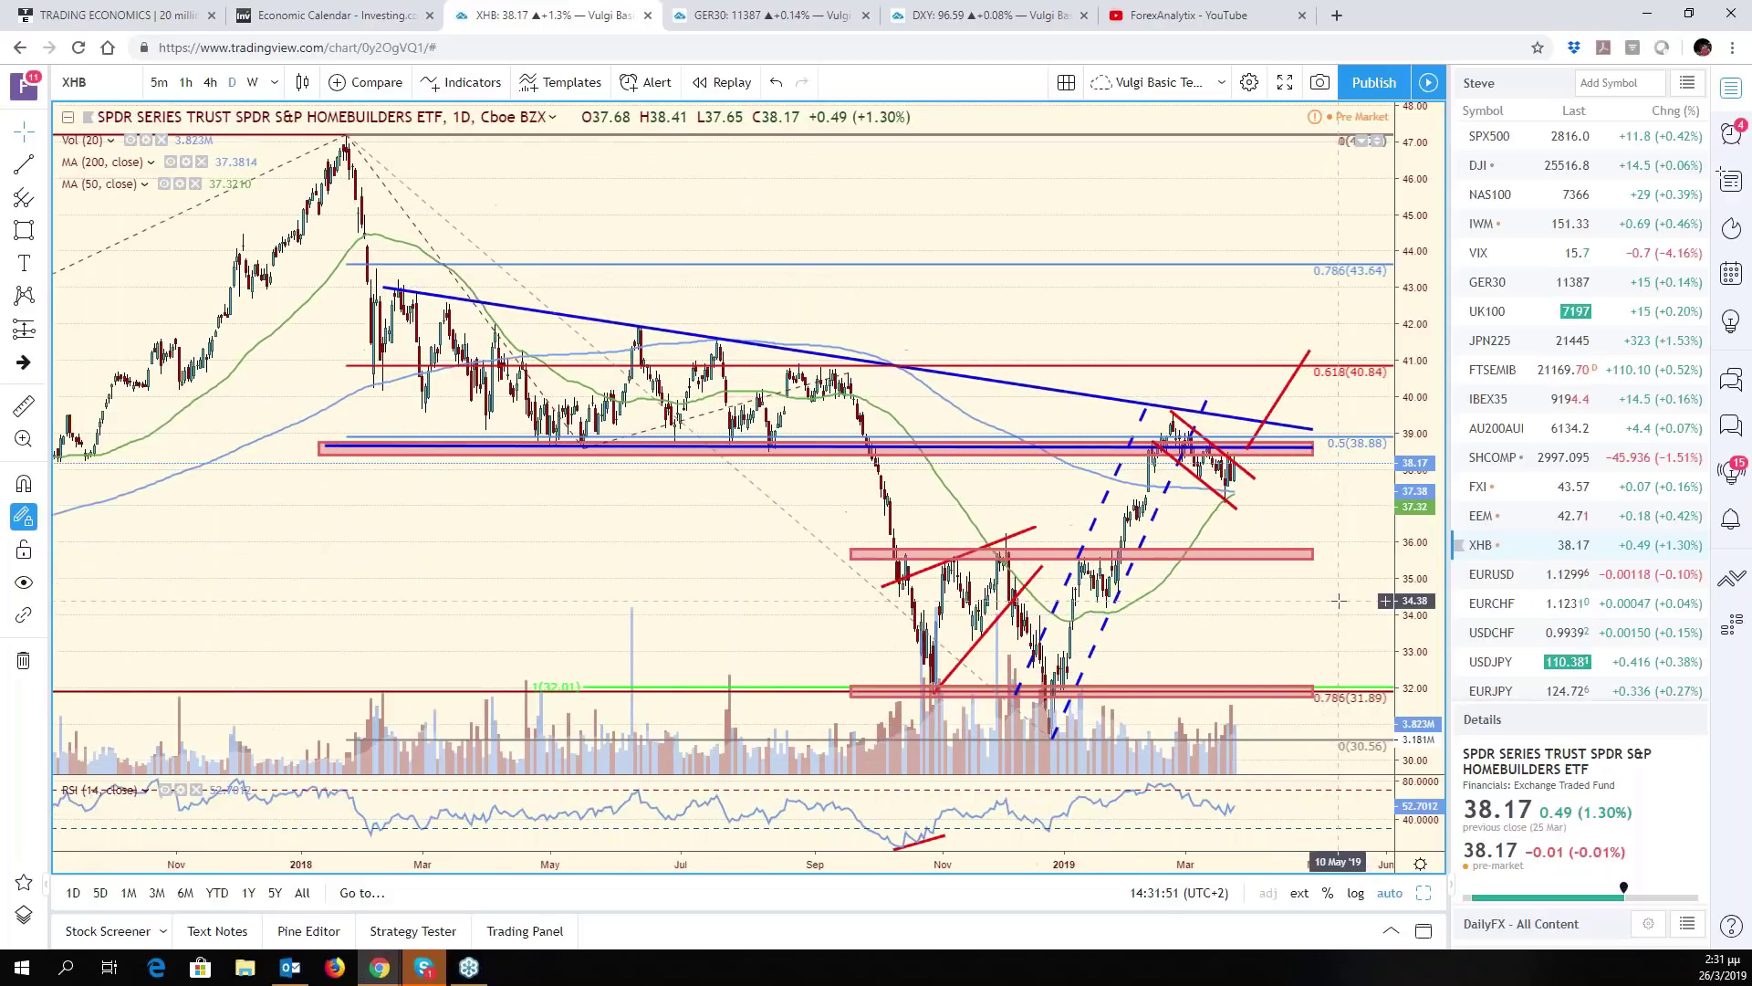
scroll(1338, 600, down, 1)
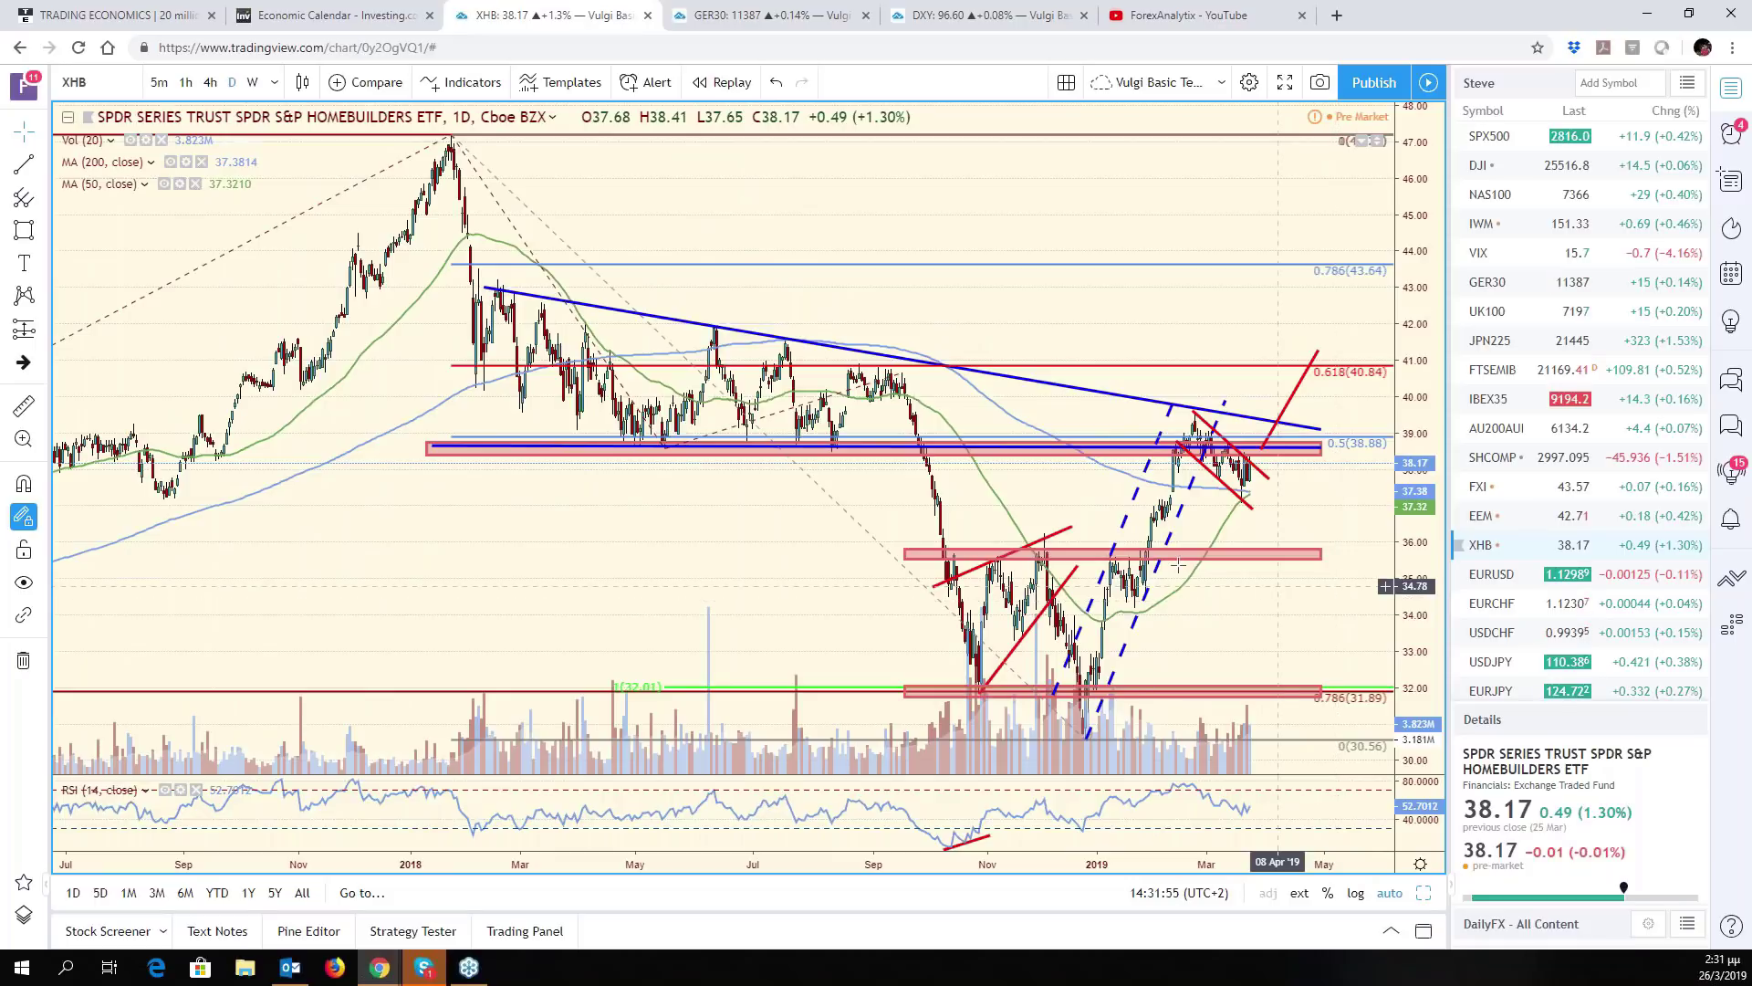
scroll(1186, 577, up, 2)
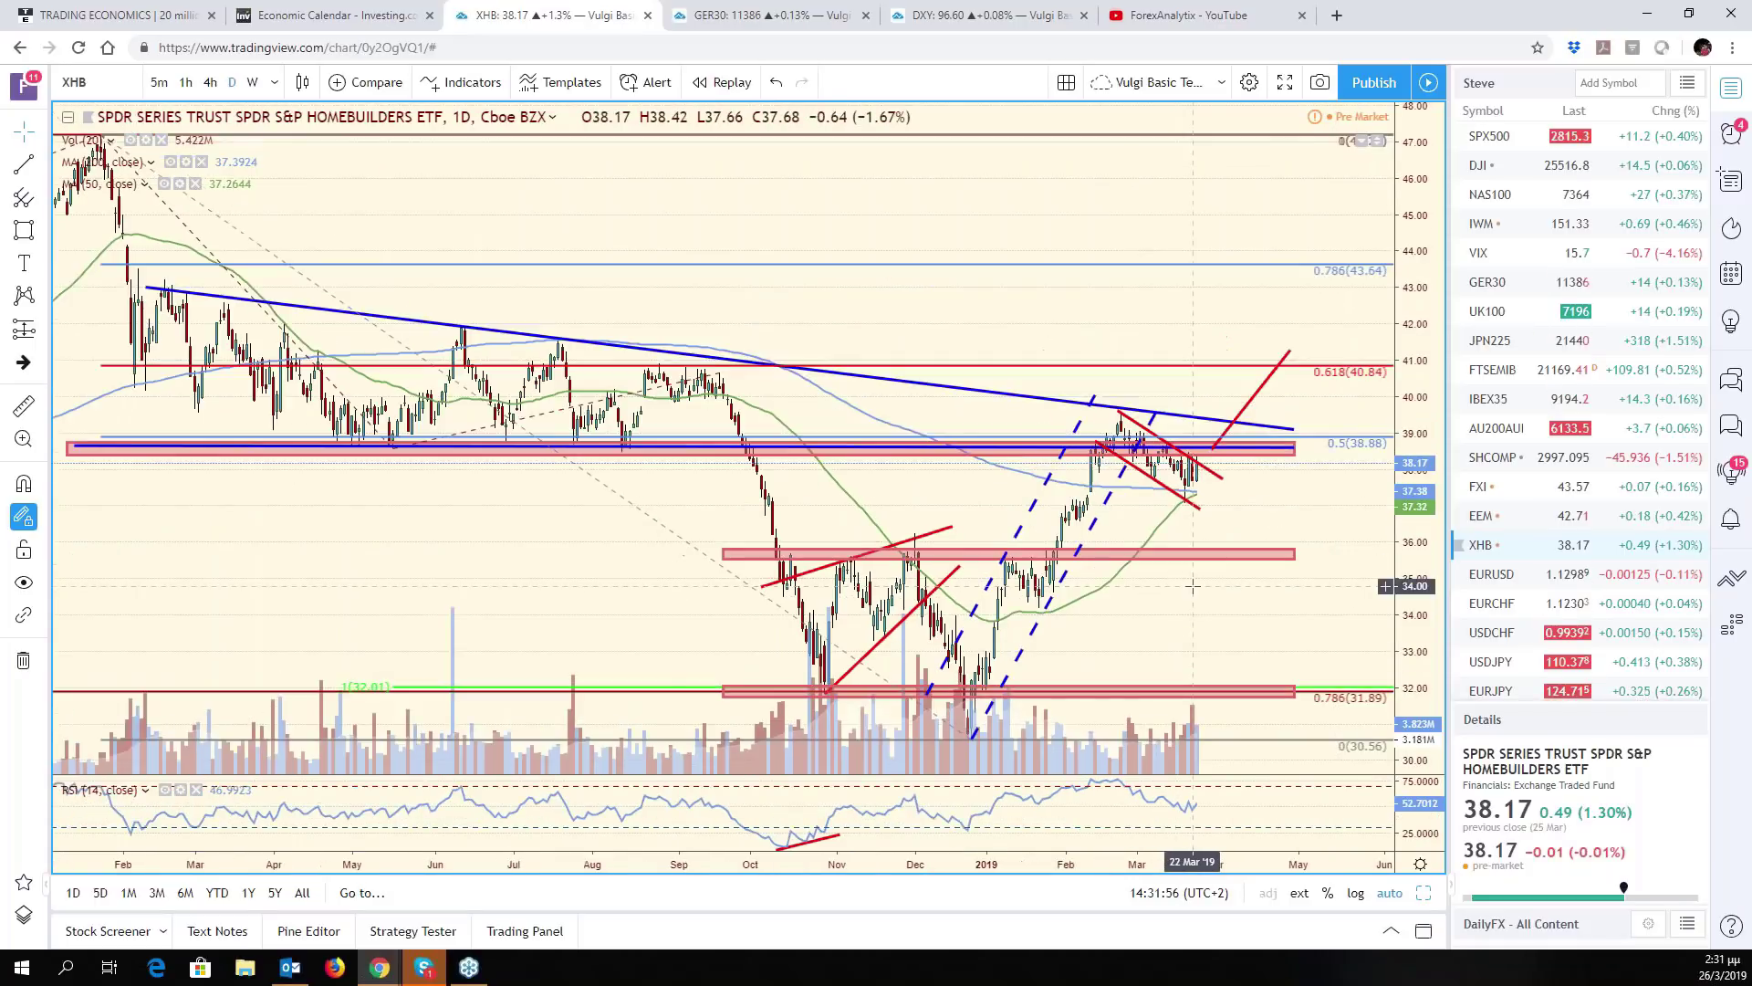
scroll(1244, 614, down, 2)
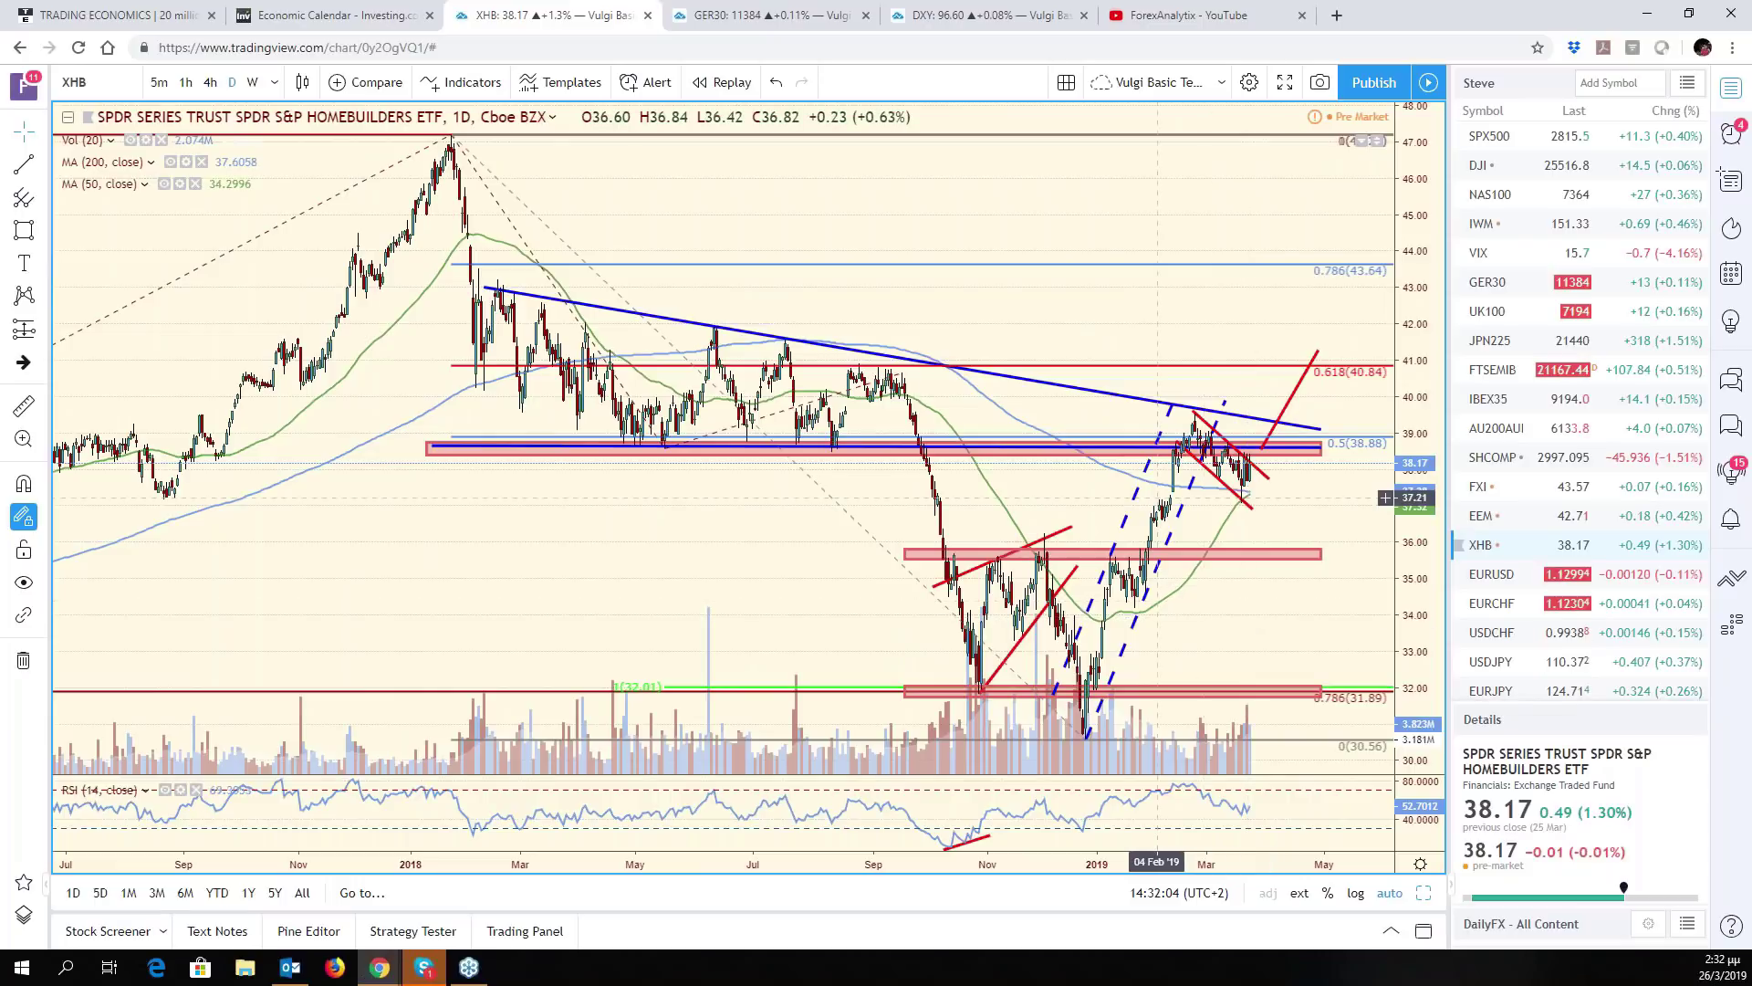
scroll(1158, 498, up, 2)
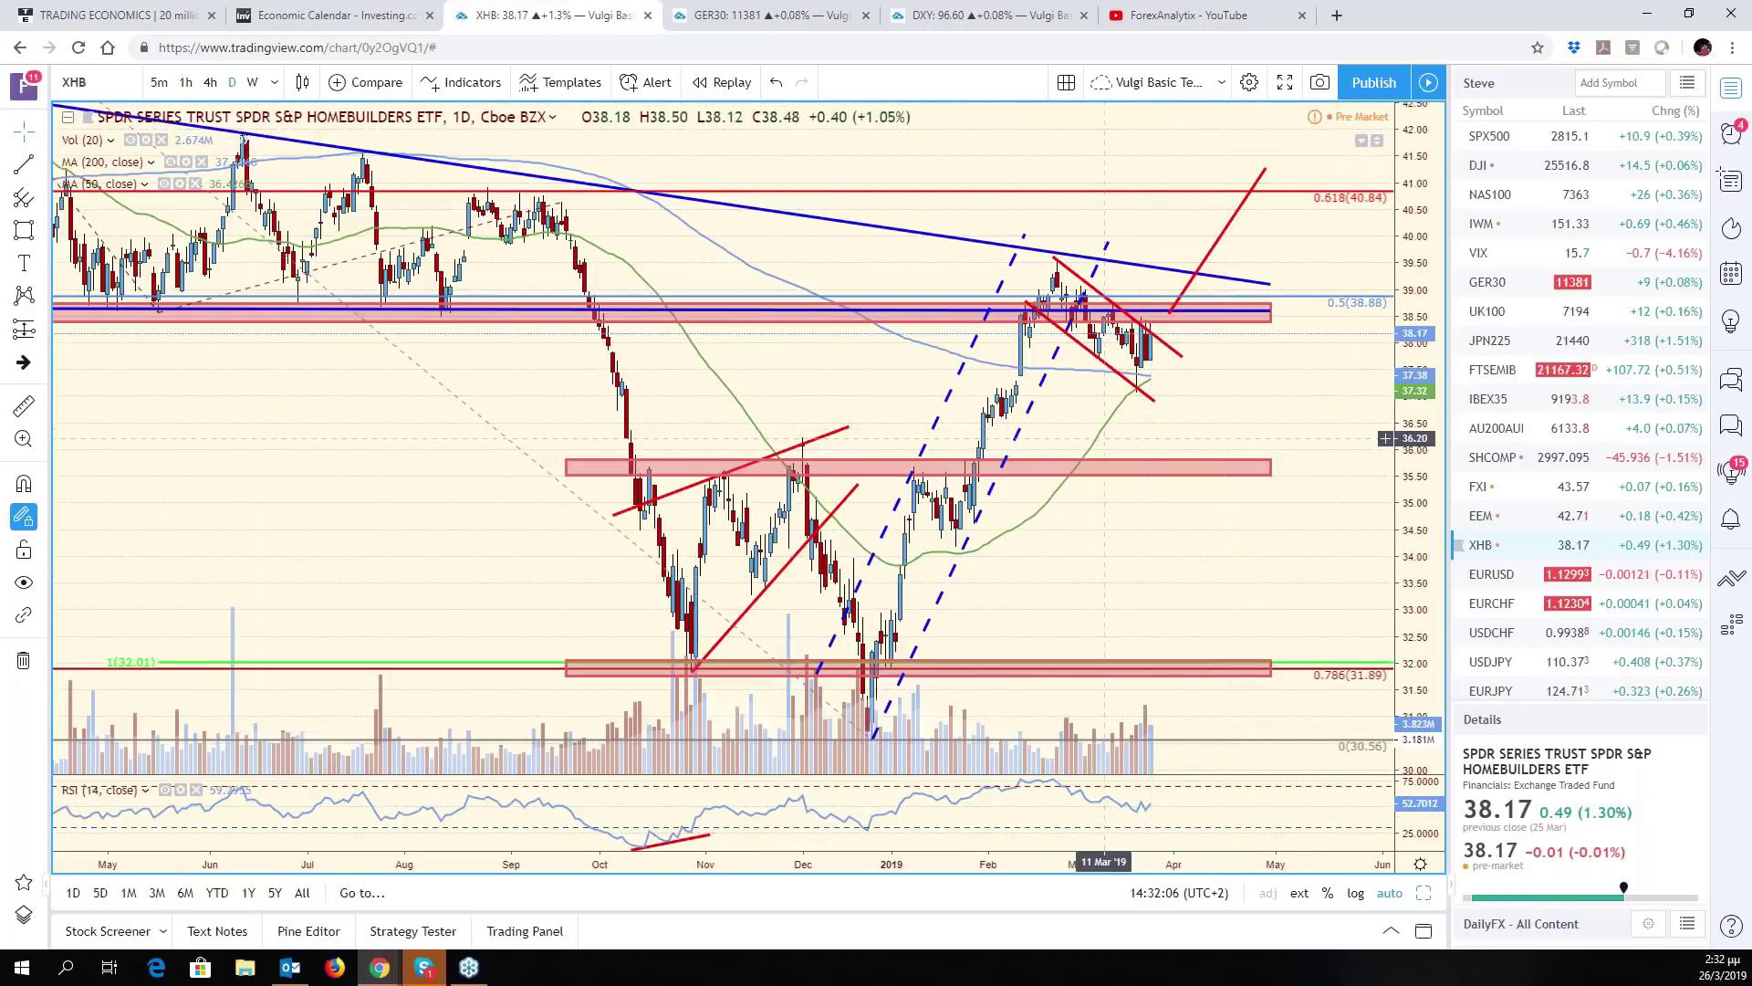
scroll(1106, 438, down, 3)
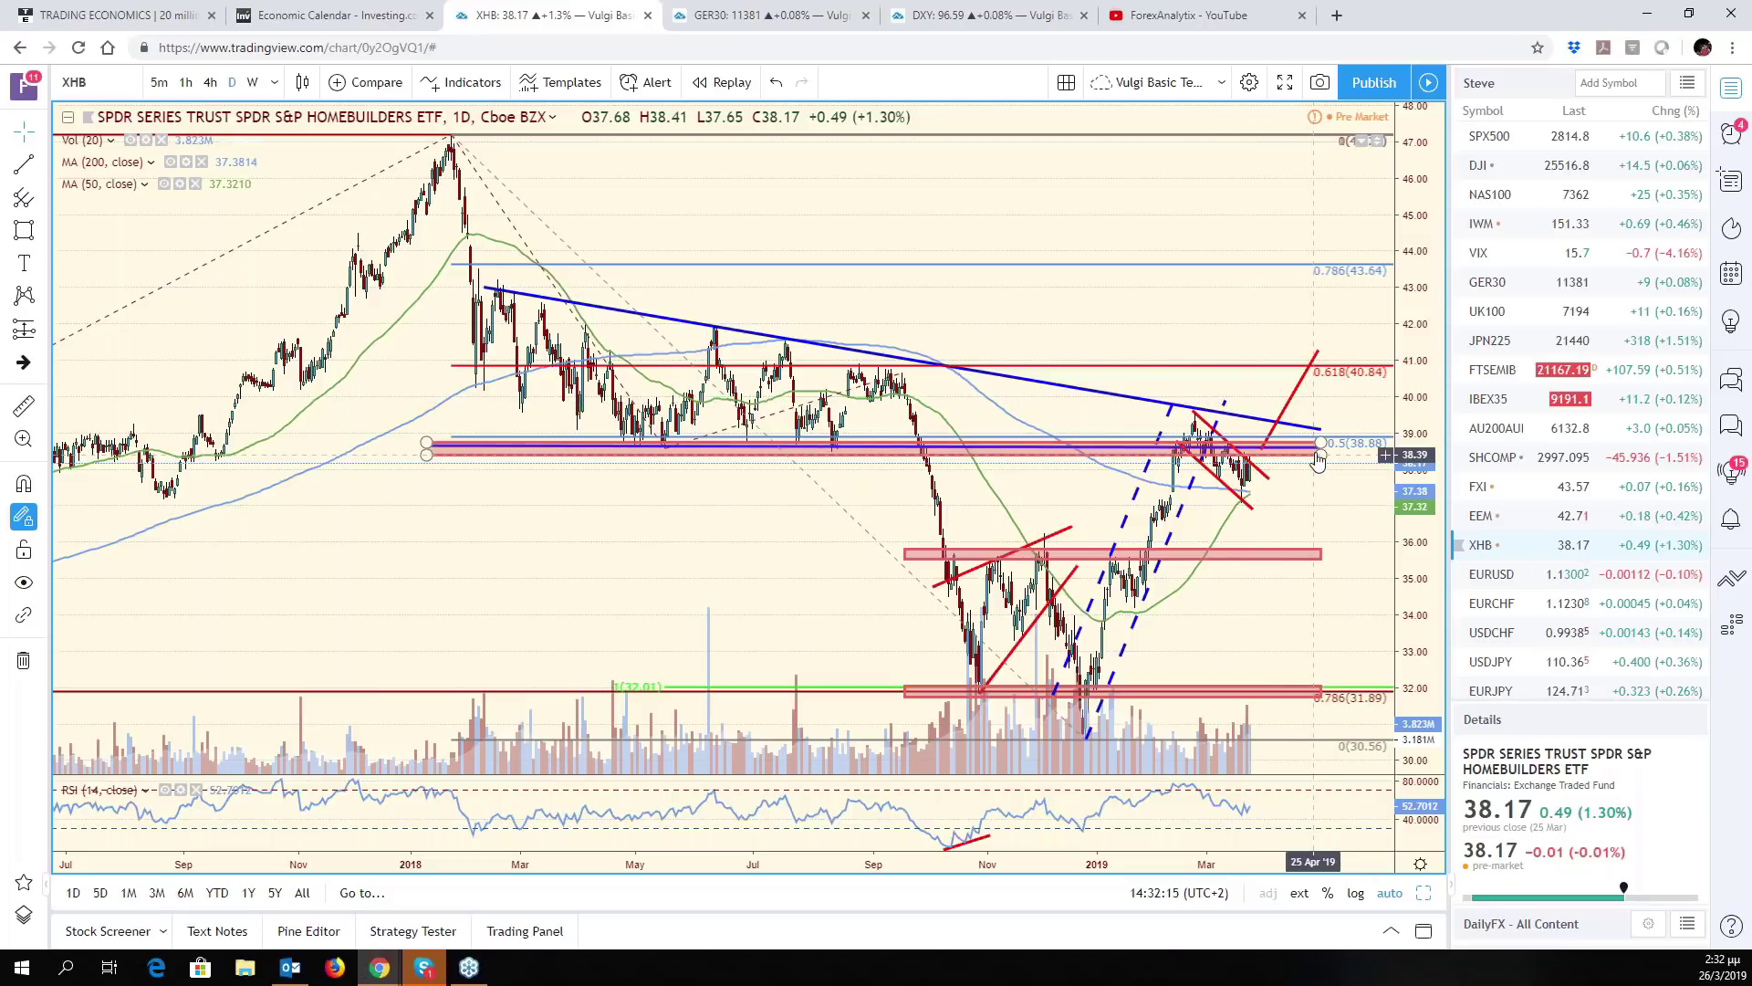
scroll(1287, 645, up, 5)
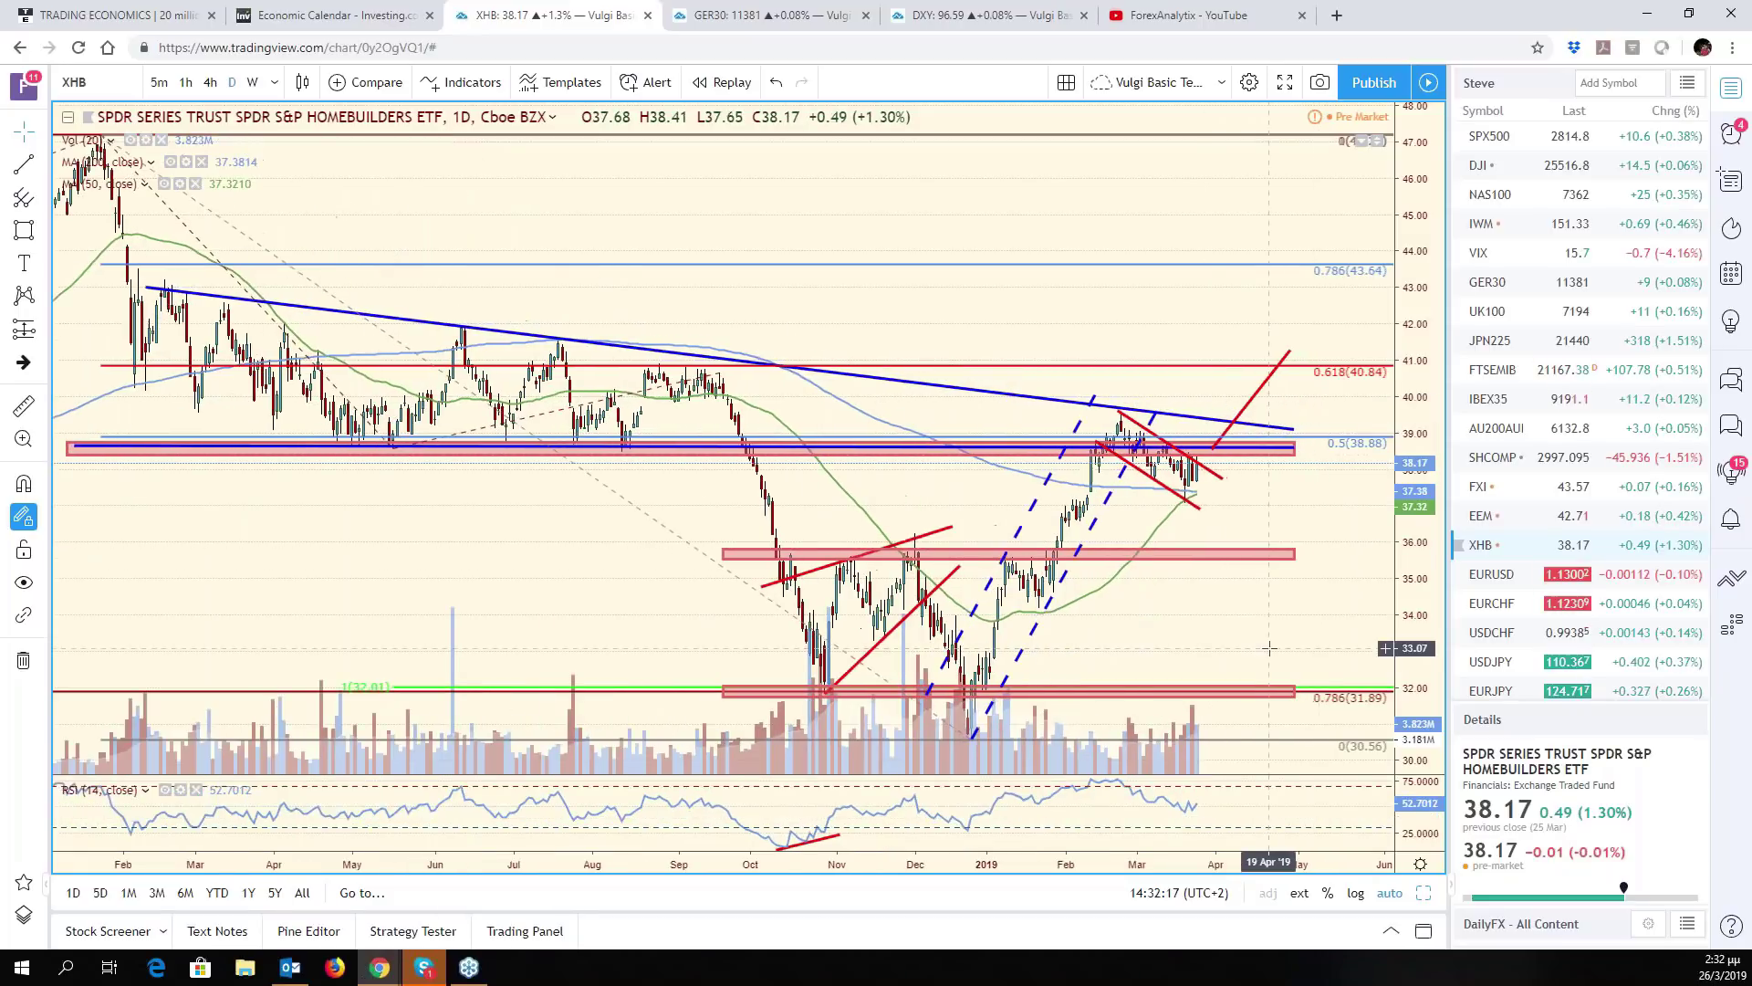
scroll(1269, 648, down, 4)
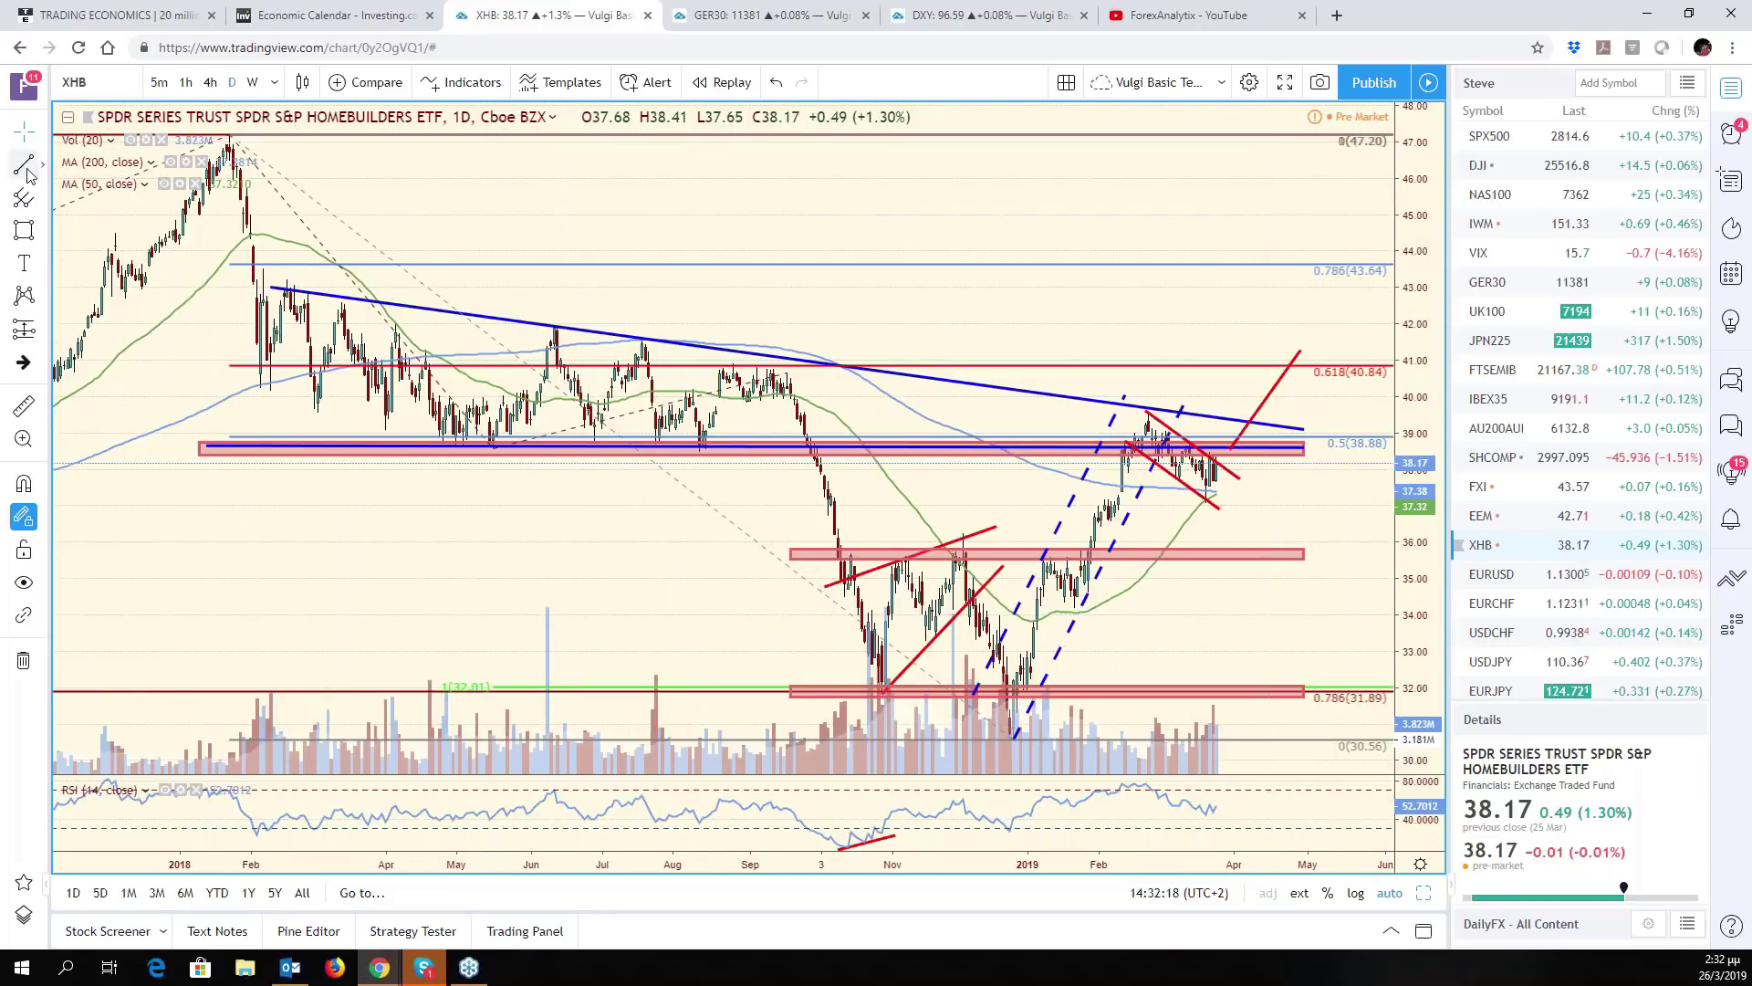
Draw a red trend line down from the 41 projection peak toward 32, then steepen it
click(1300, 350)
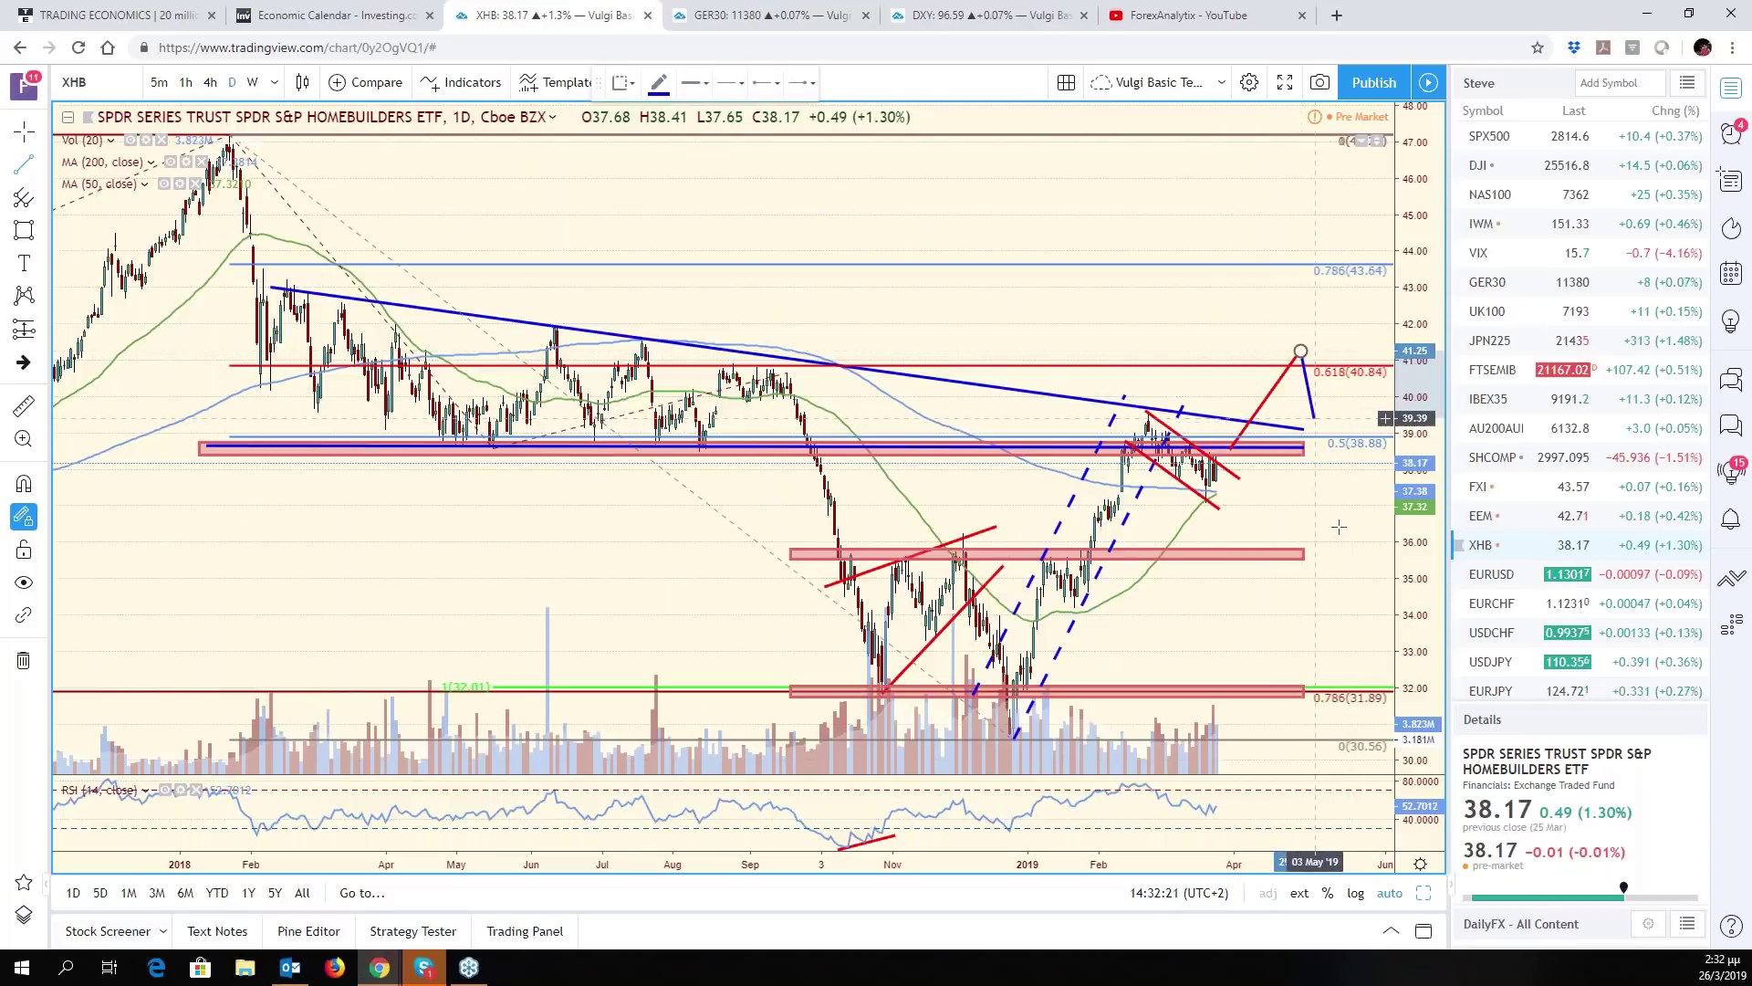
click(1358, 678)
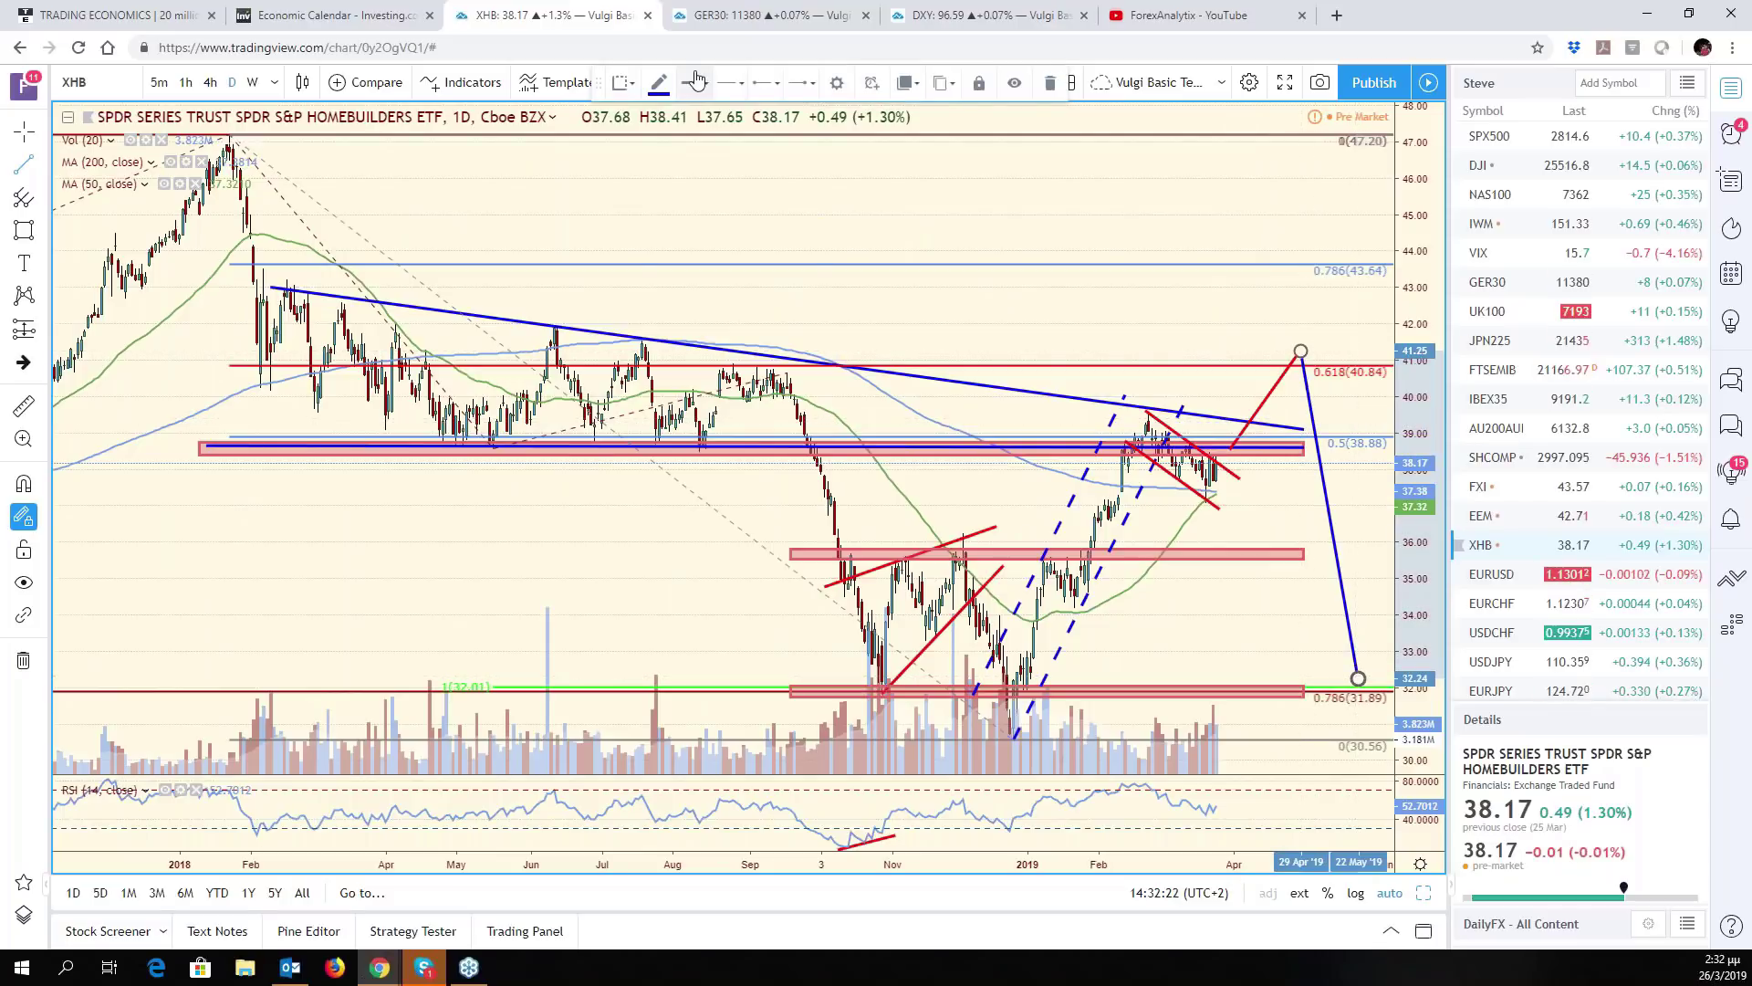
click(659, 83)
click(671, 136)
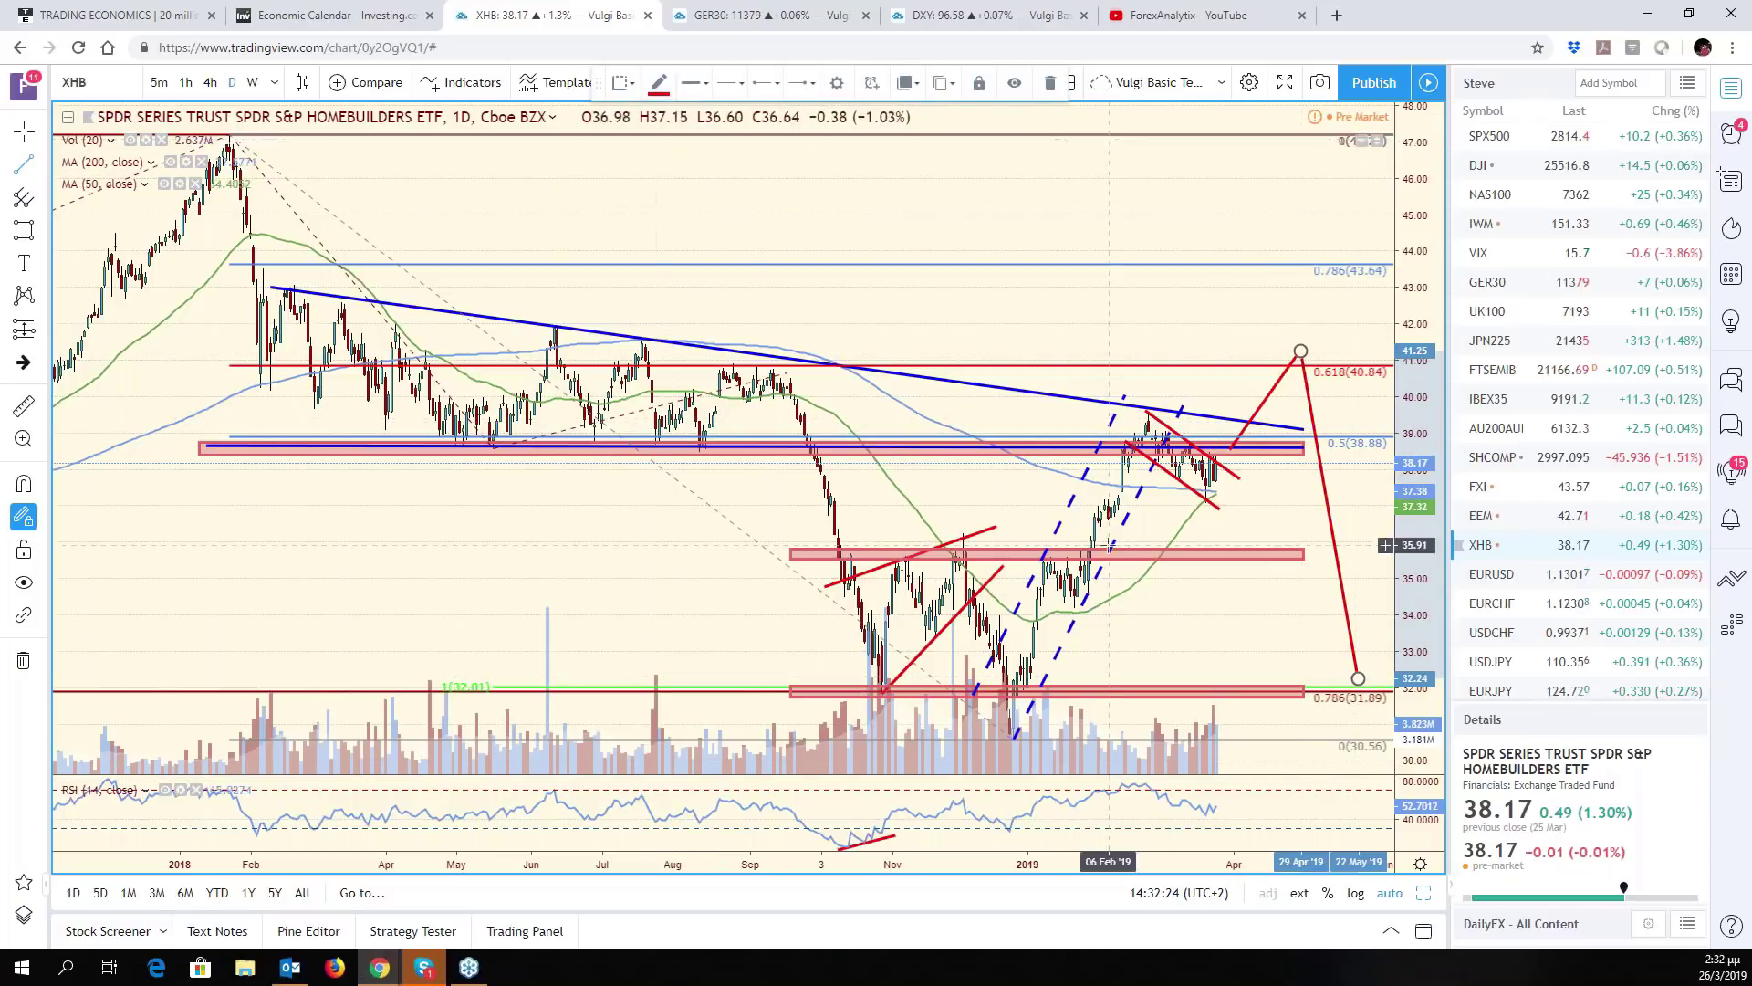
drag(1358, 680, 1410, 575)
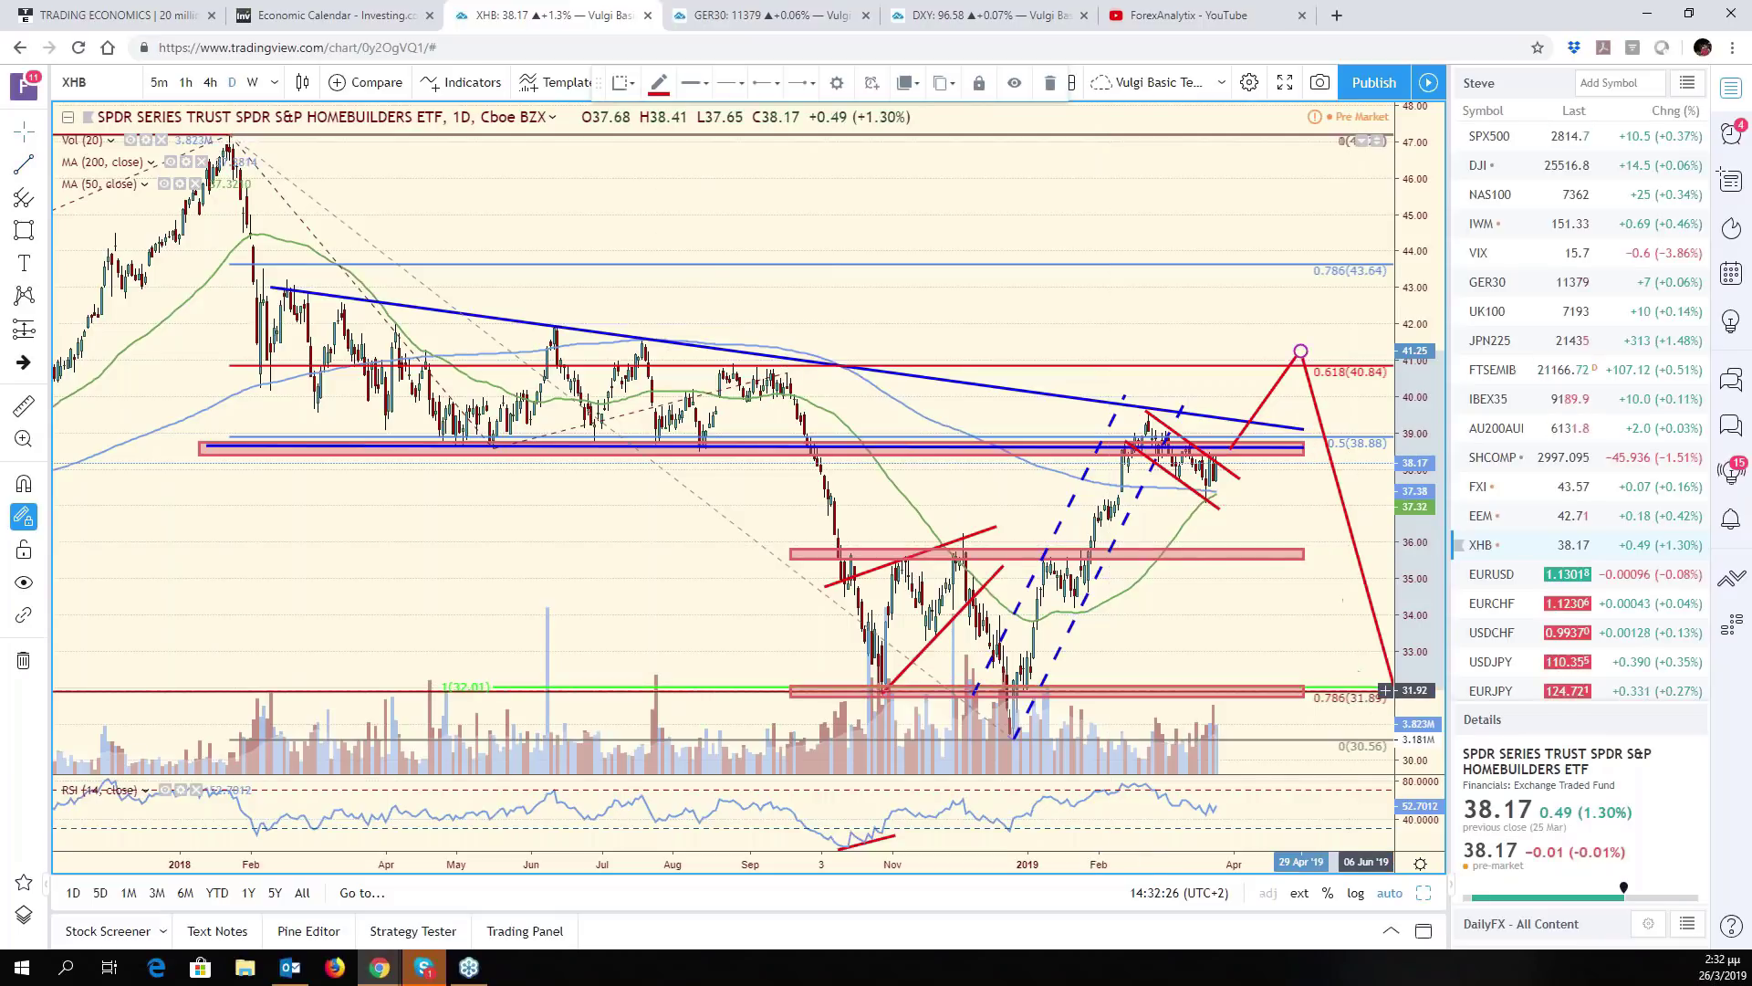
click(1330, 626)
scroll(1329, 626, up, 3)
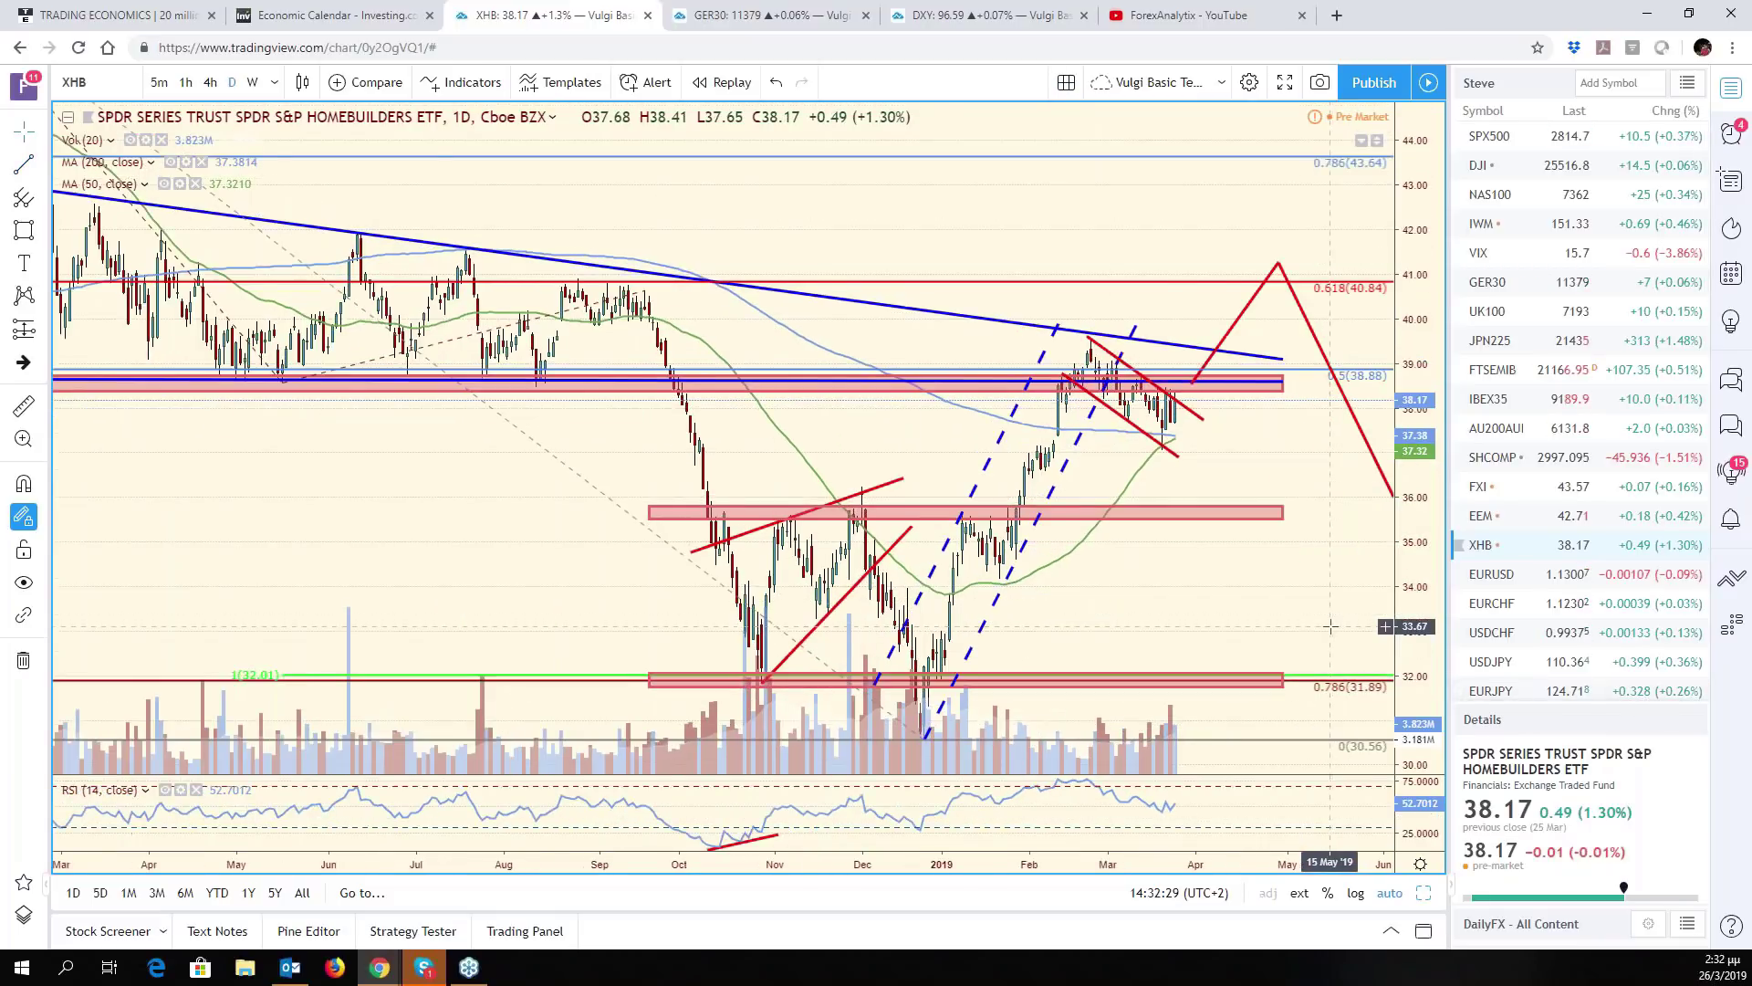
drag(1330, 626, 1520, 543)
Review the EEM, FXI and S&P 500 charts, then switch to the six-chart layout
click(1528, 520)
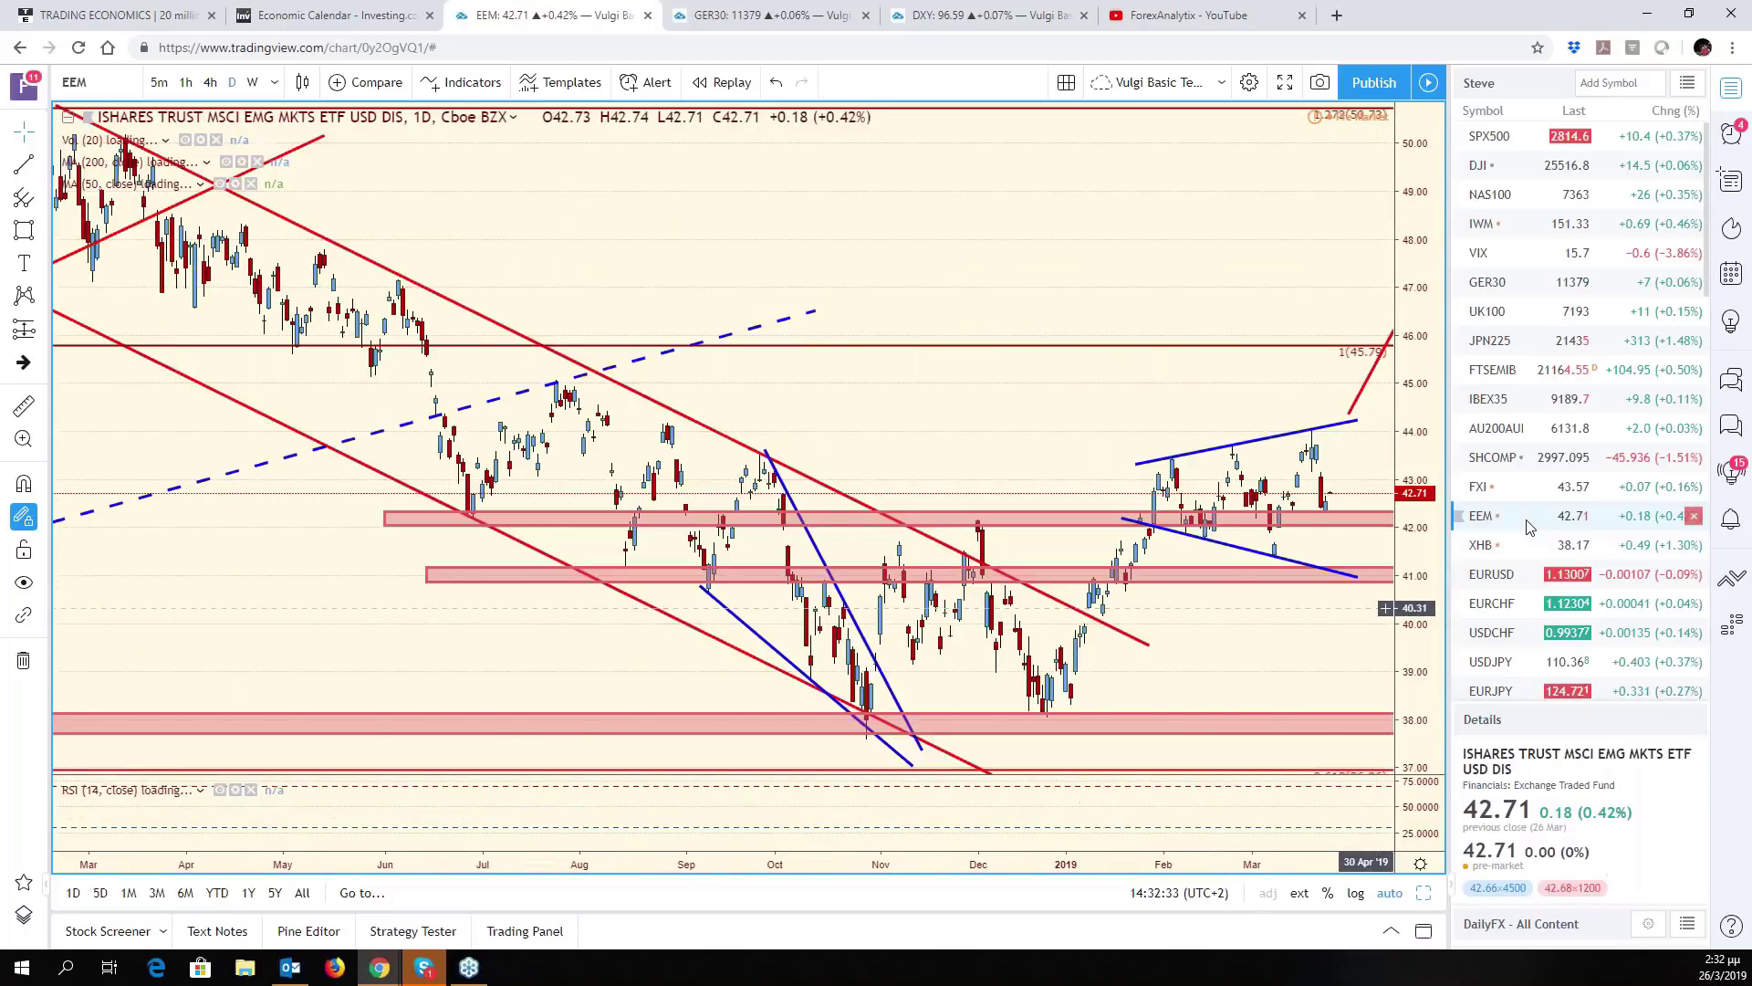
click(1484, 489)
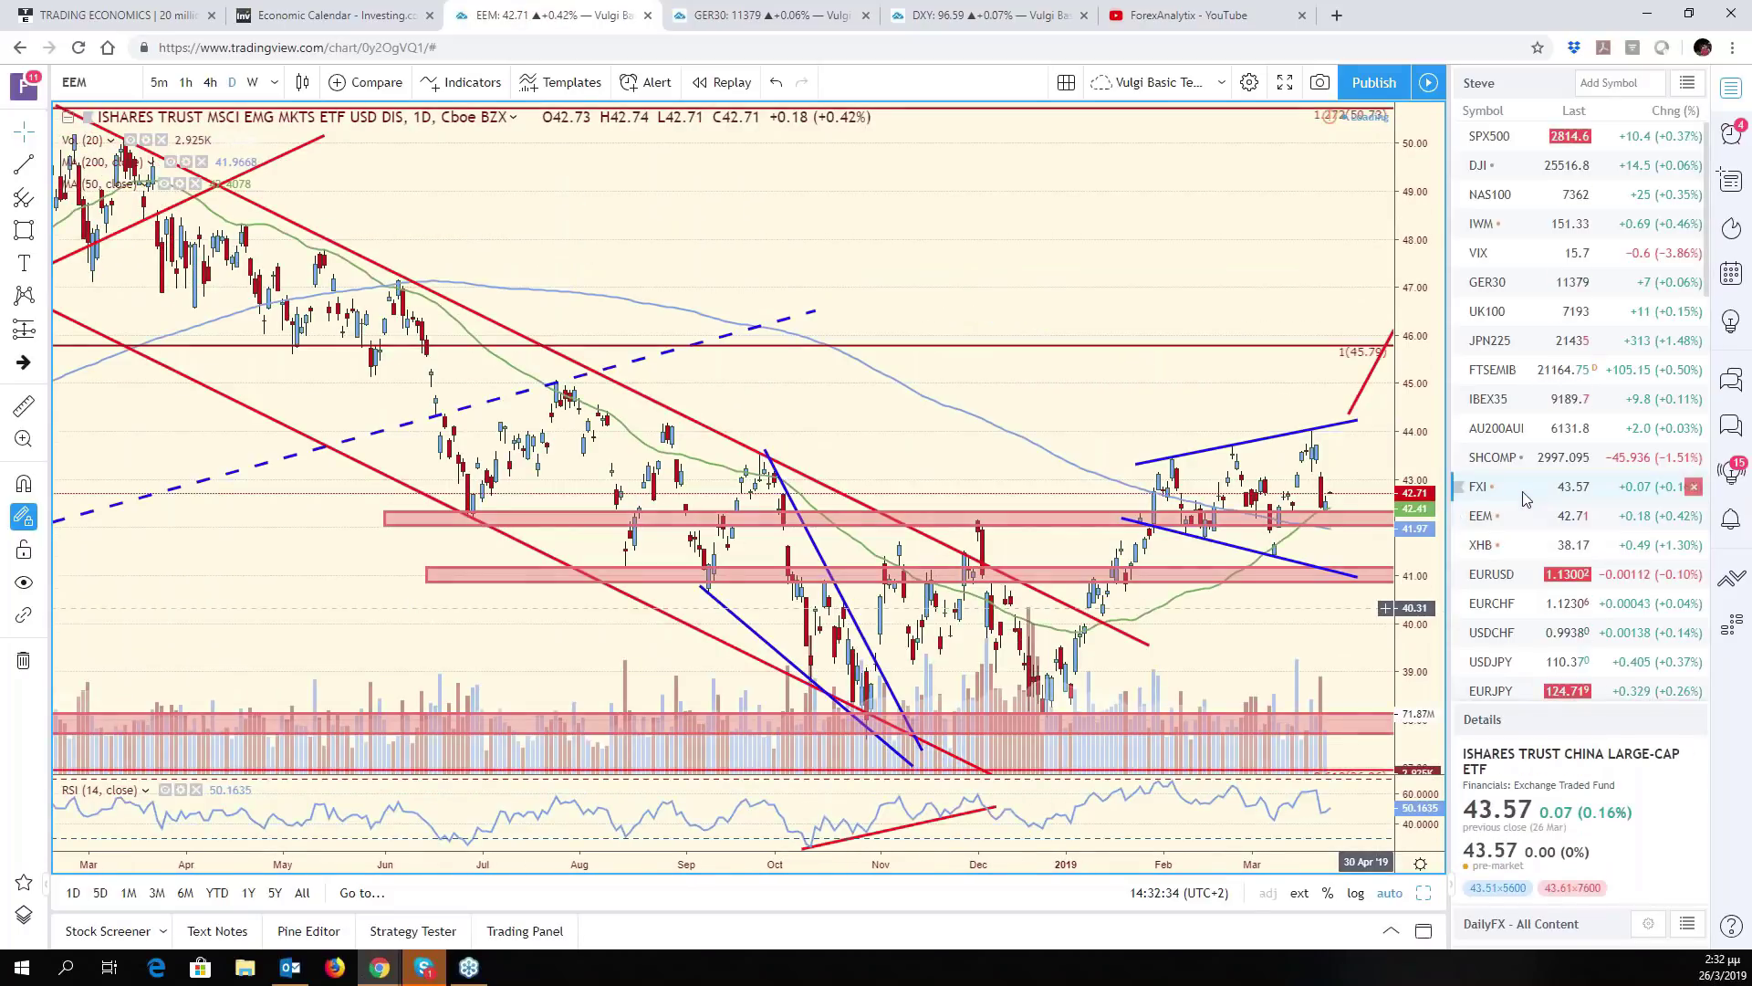
click(1530, 141)
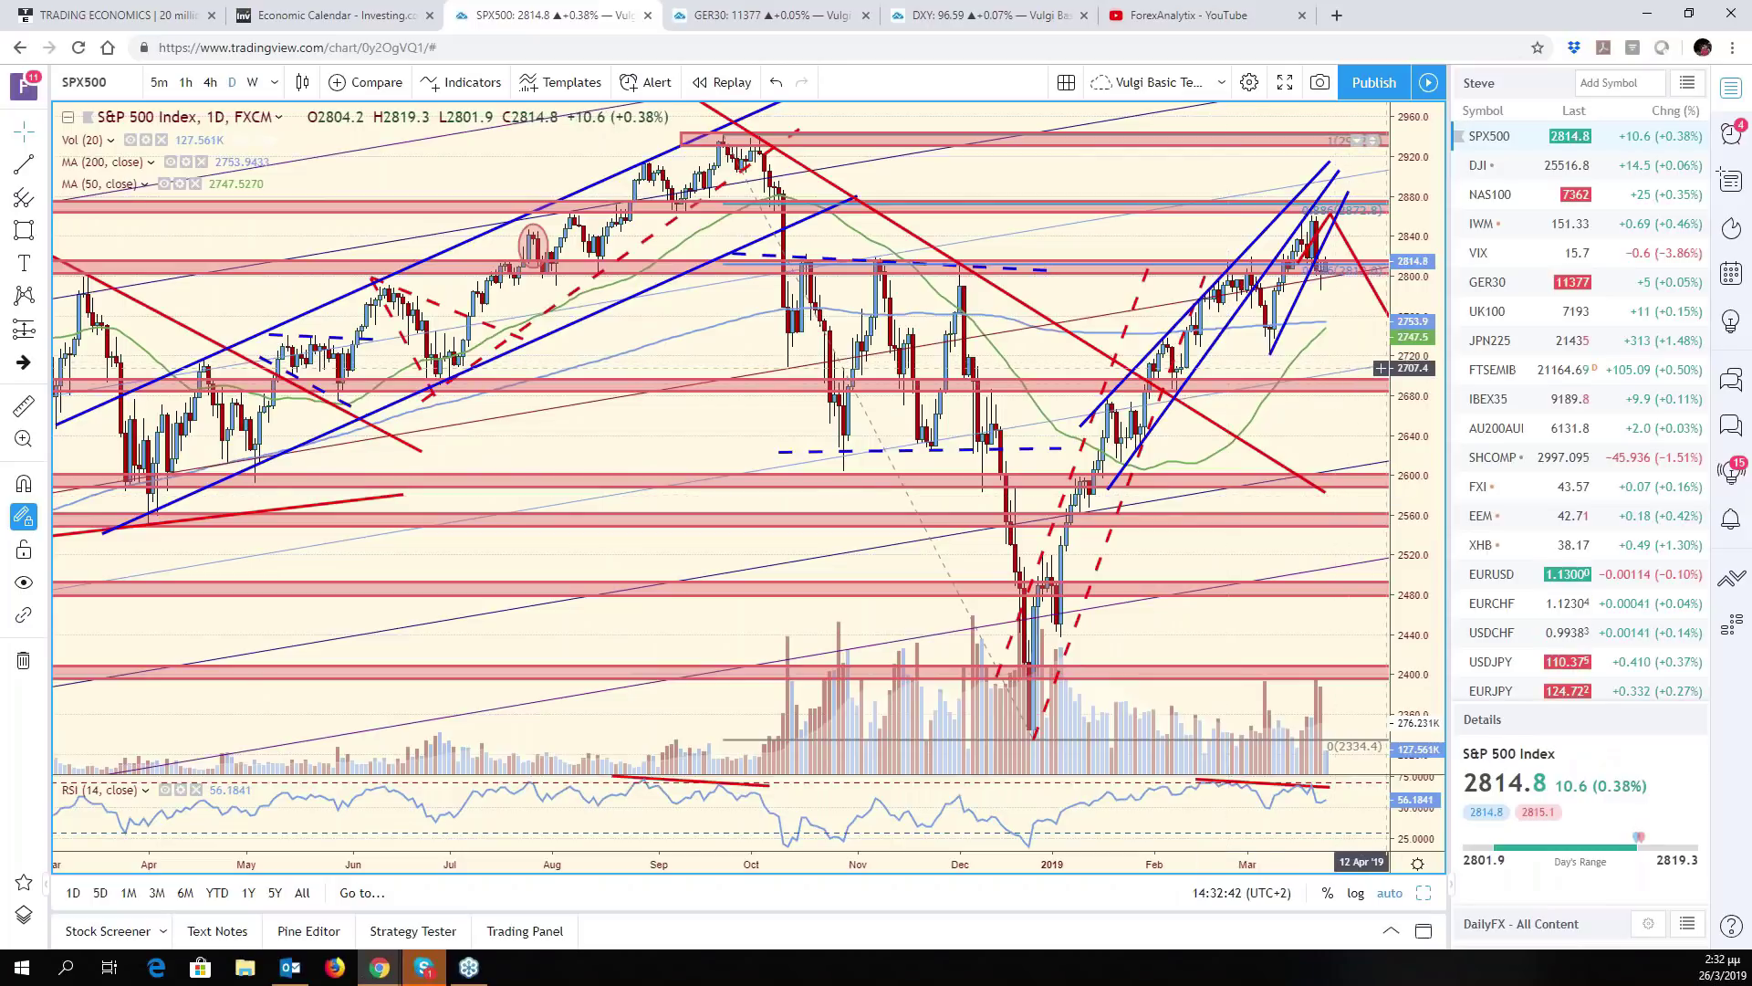
click(1427, 896)
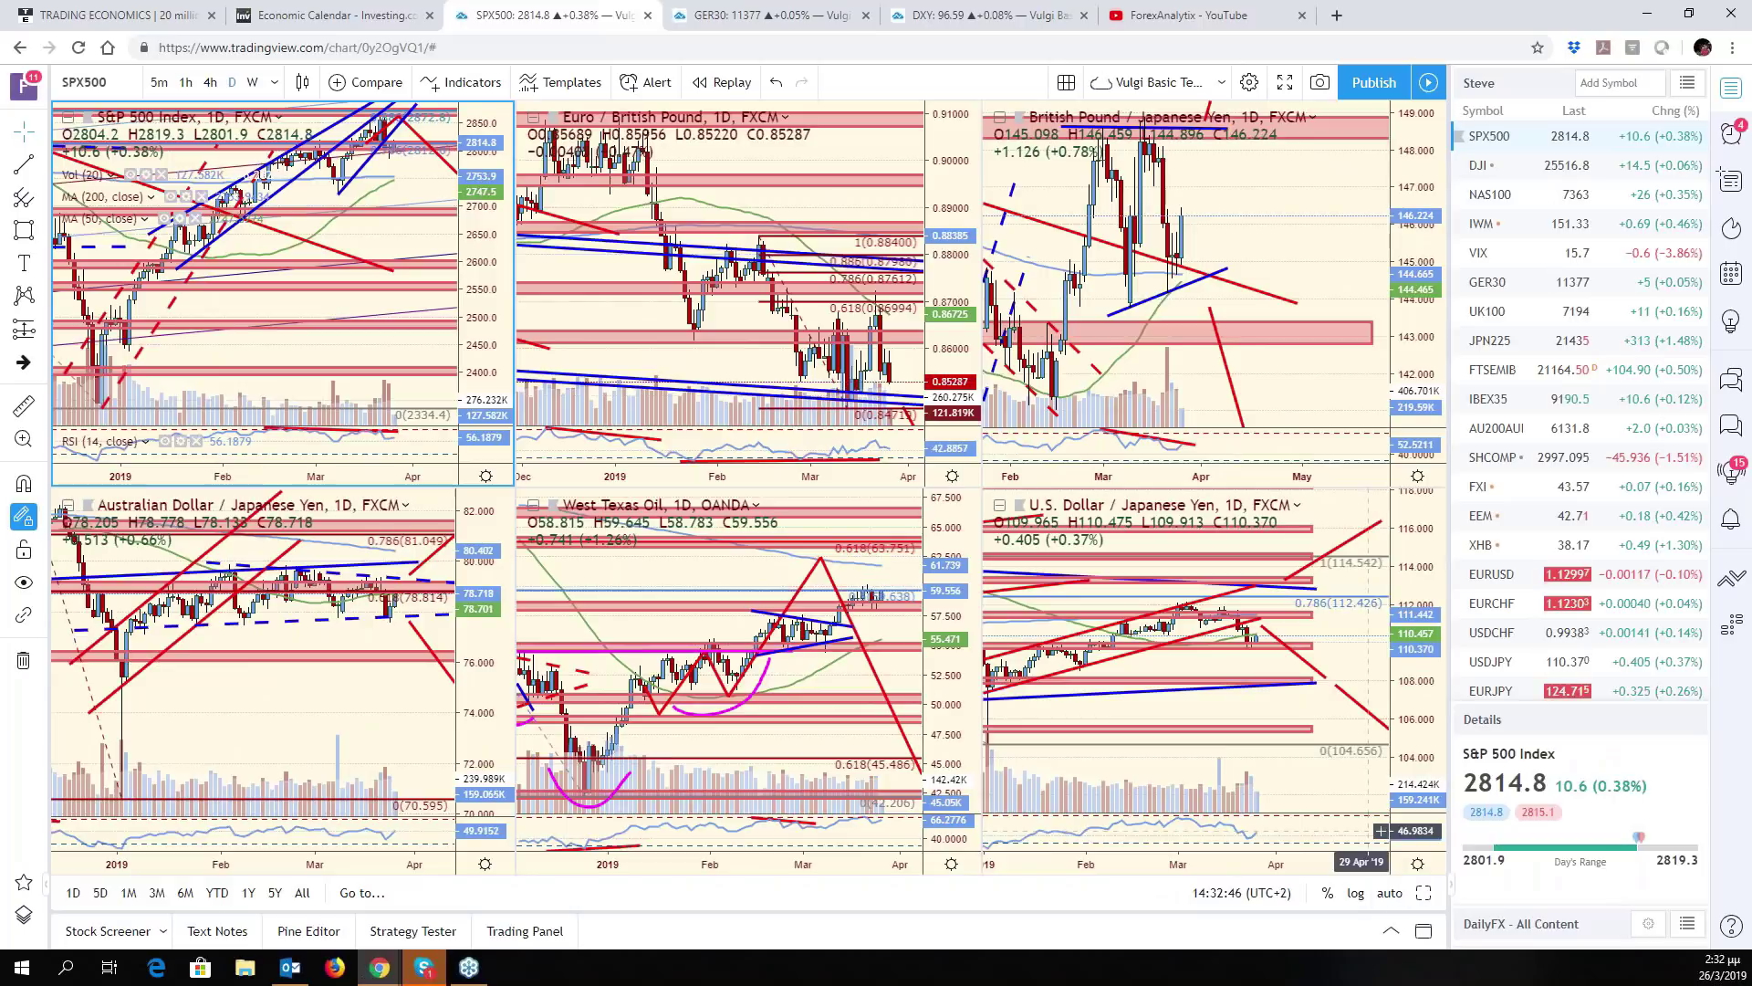
Pan and refit the USD/JPY pane's price scale, then activate the GBP/JPY pane
click(1378, 722)
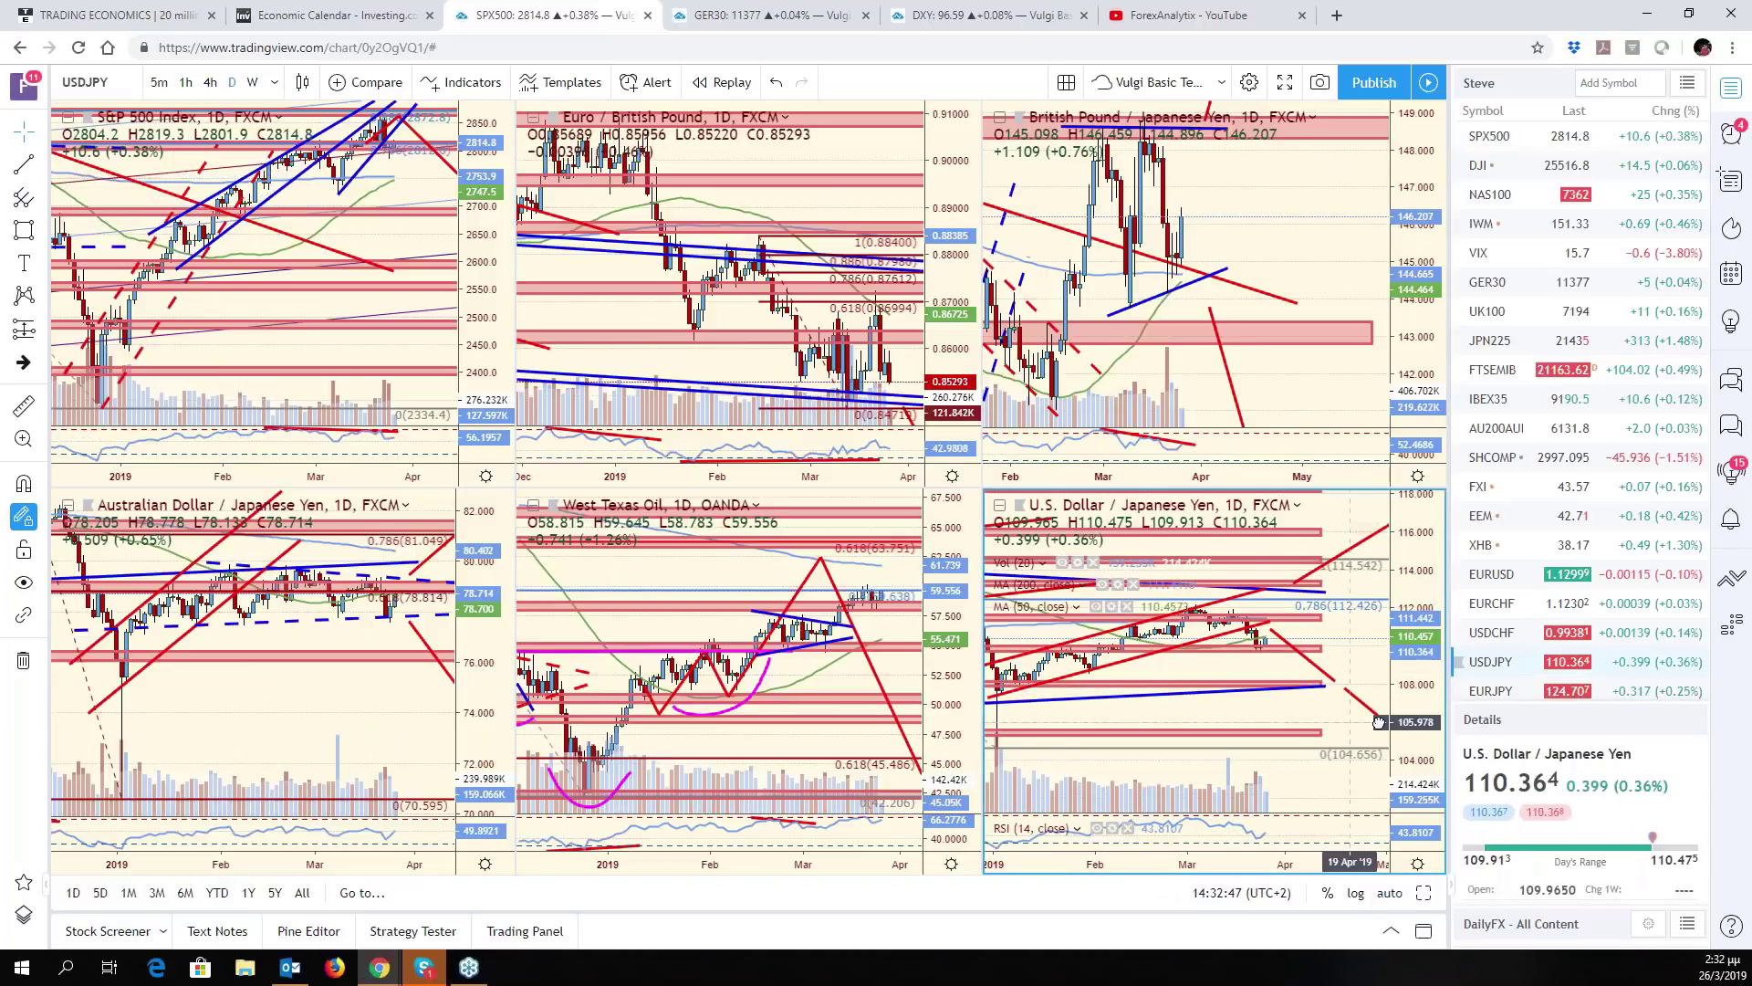
drag(1378, 722, 1416, 728)
double_click(1416, 727)
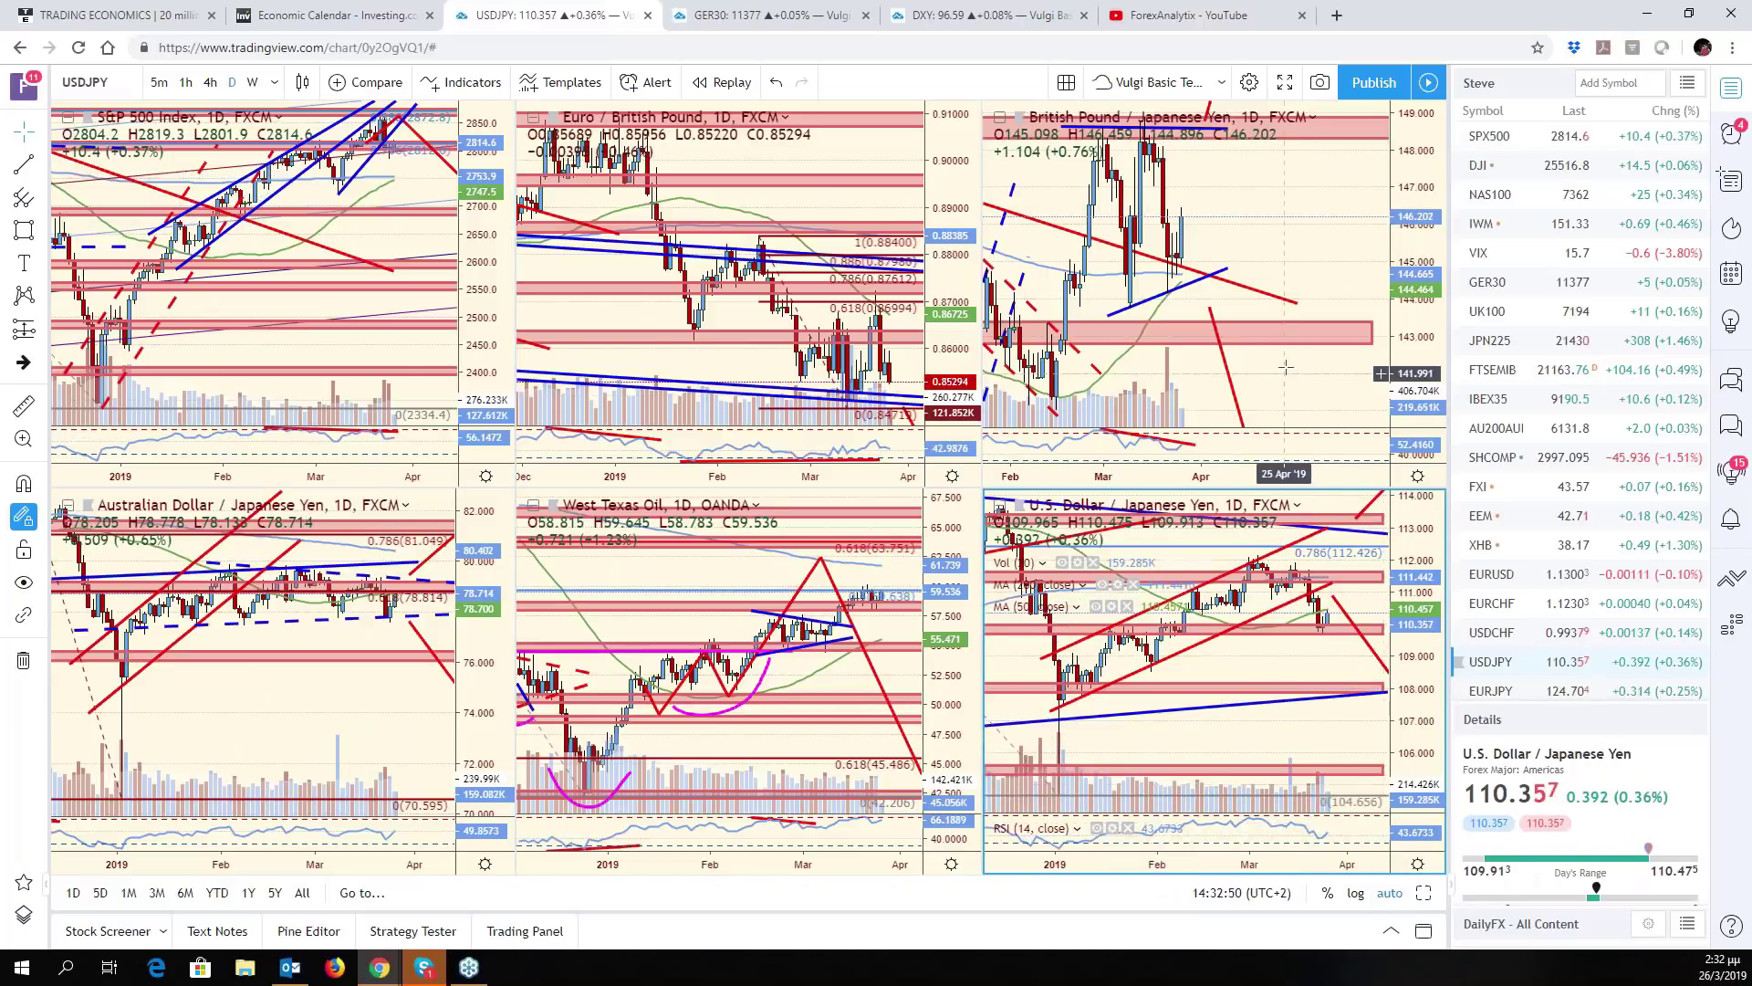
click(1314, 251)
scroll(1350, 254, down, 5)
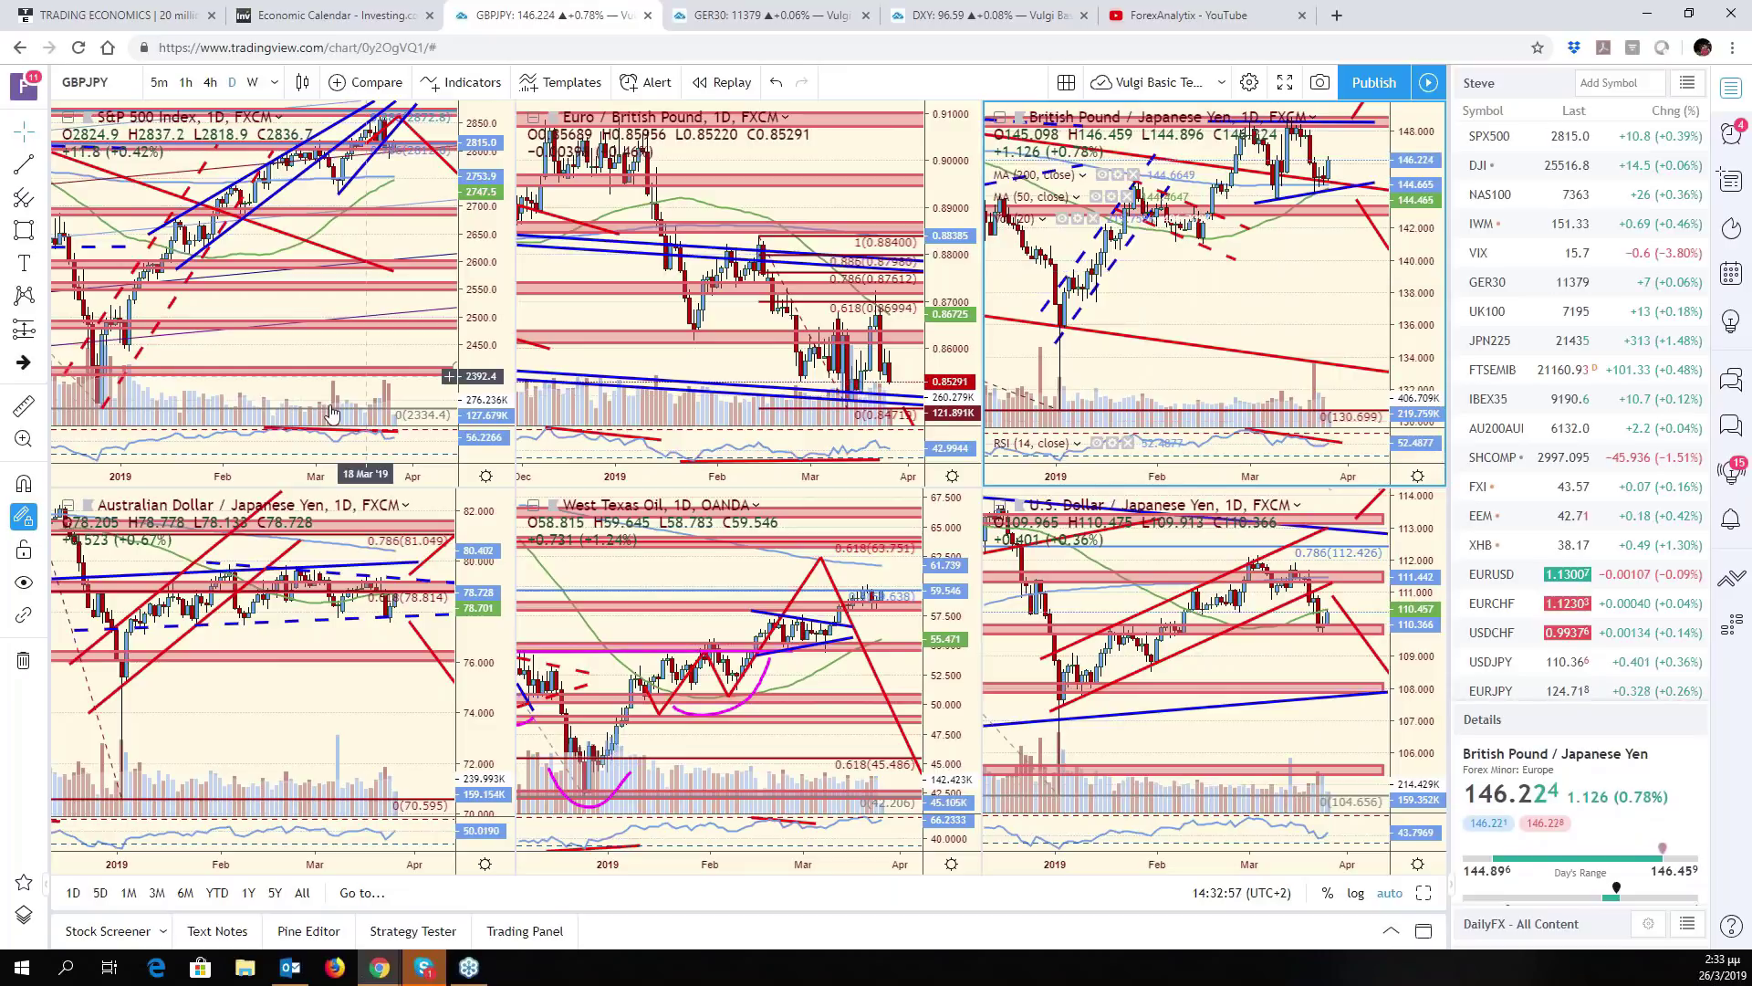
Load NZDUSD into the AUD/JPY pane and maximize it
click(332, 692)
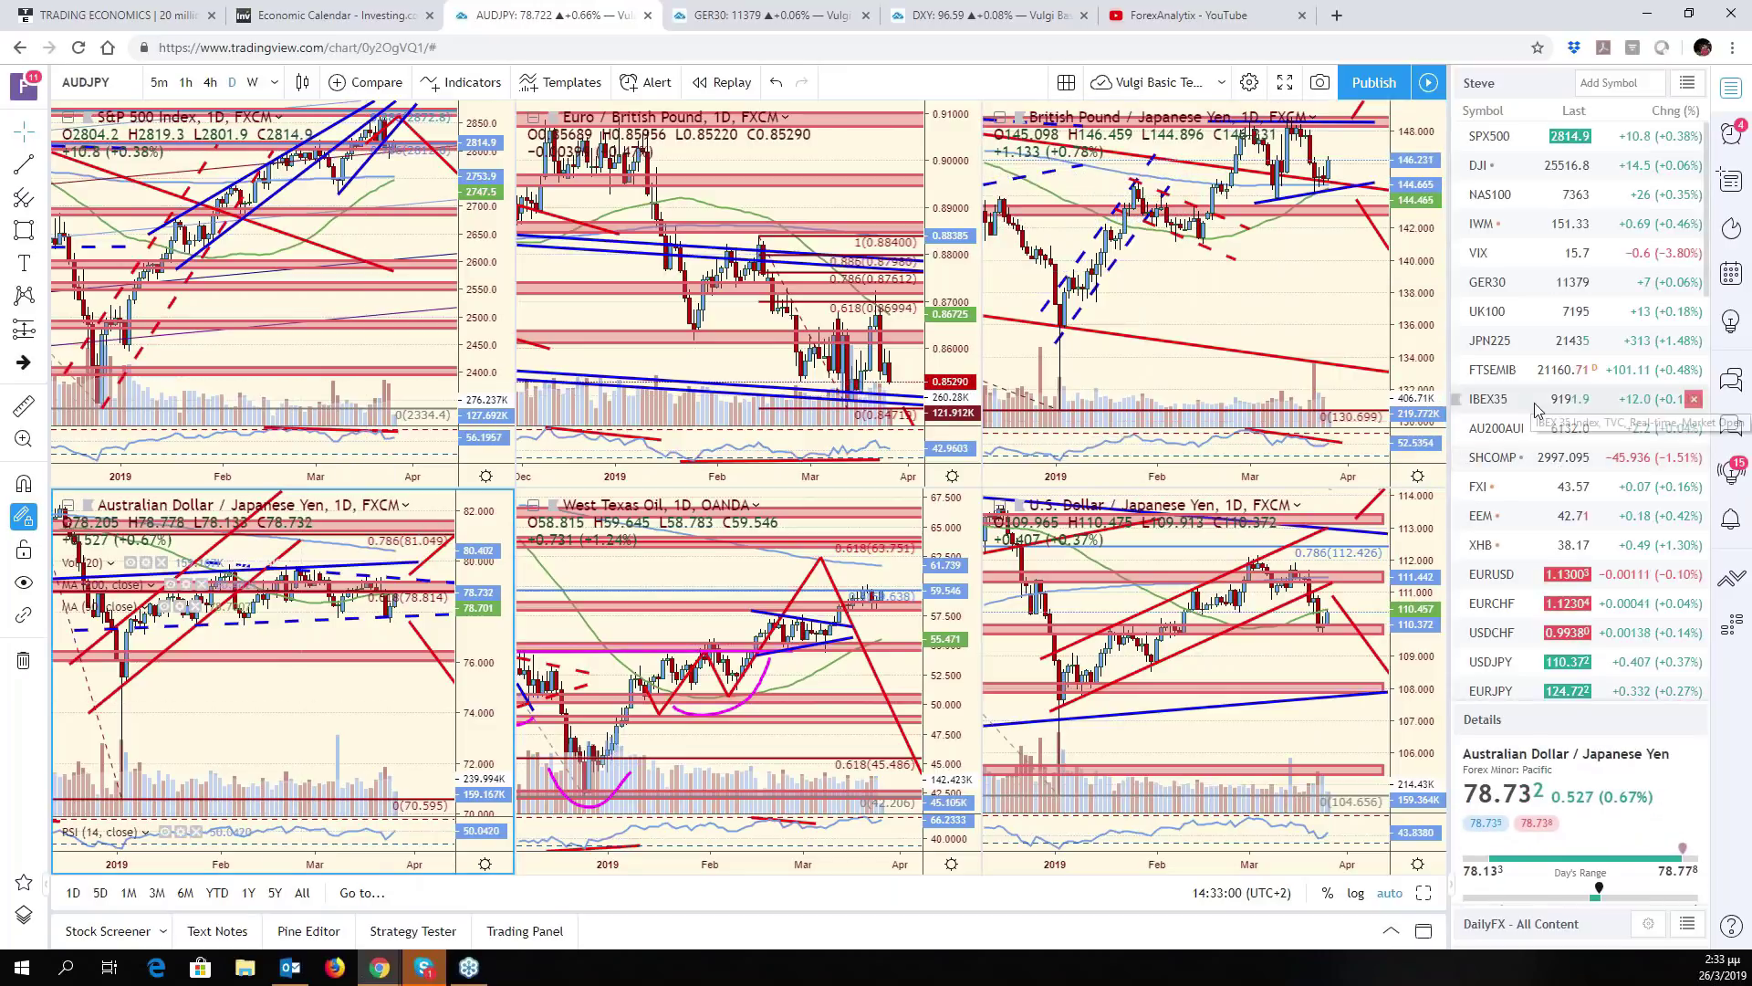
scroll(1542, 621, down, 3)
key(Up)
key(Up)
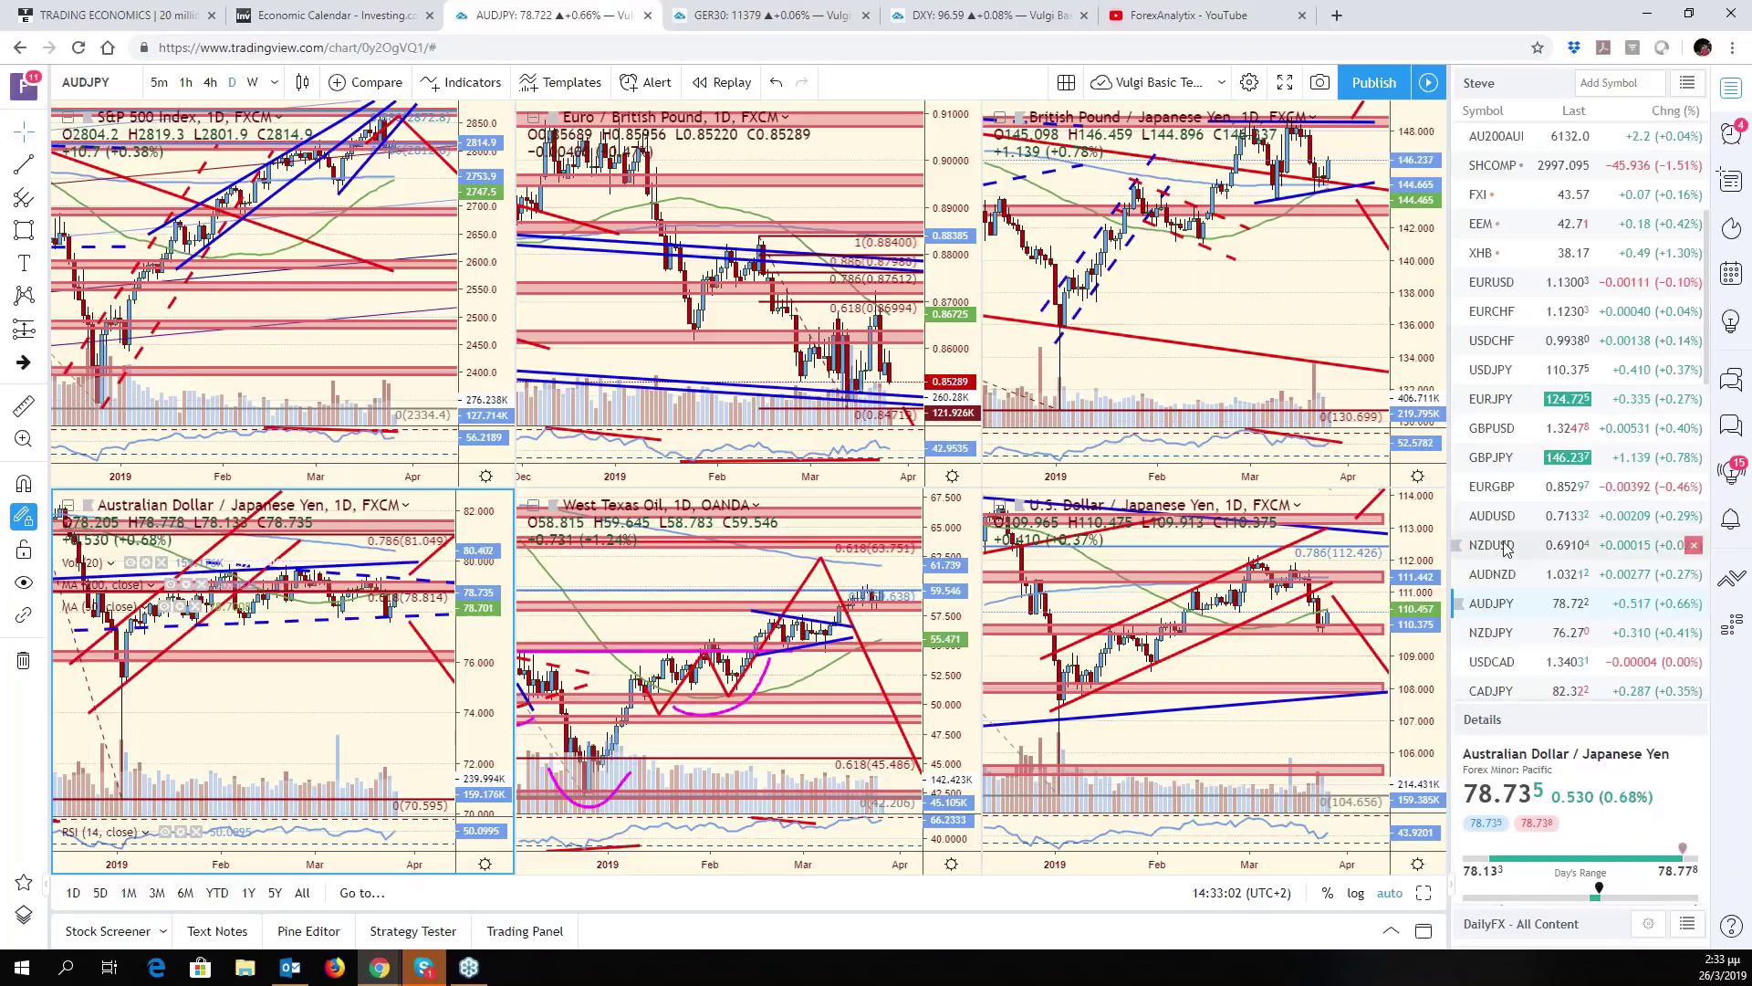
key(alt+Enter)
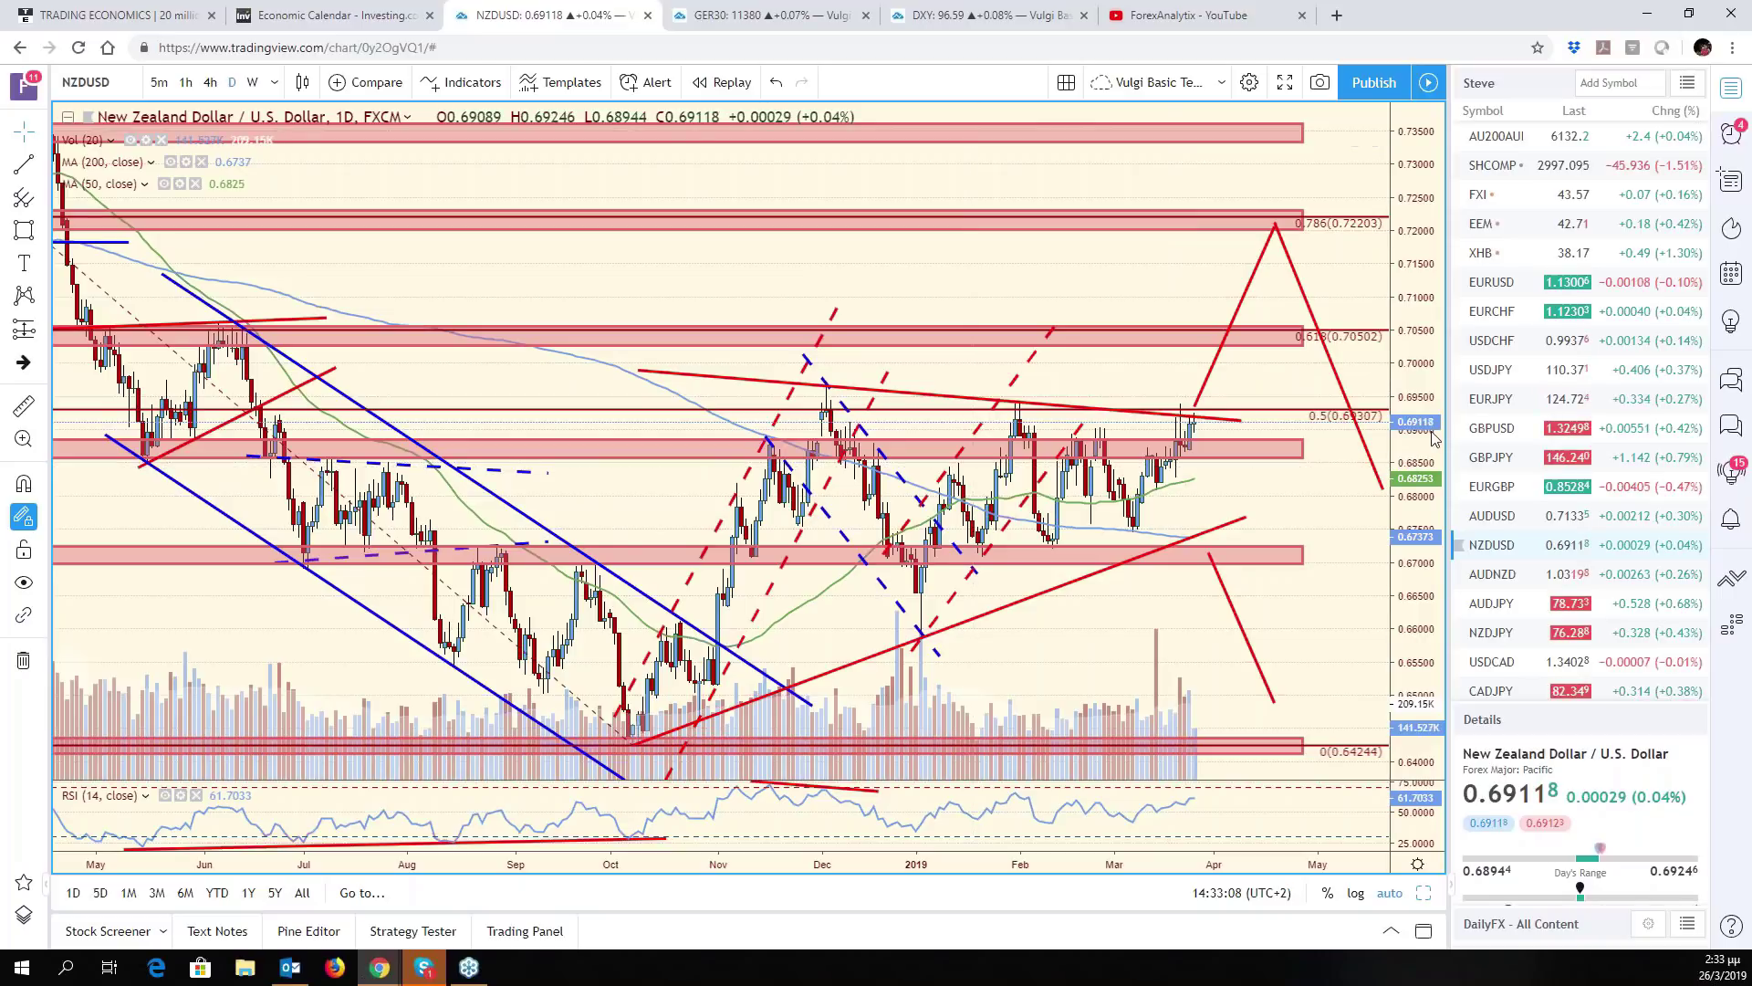
drag(1410, 468, 1410, 520)
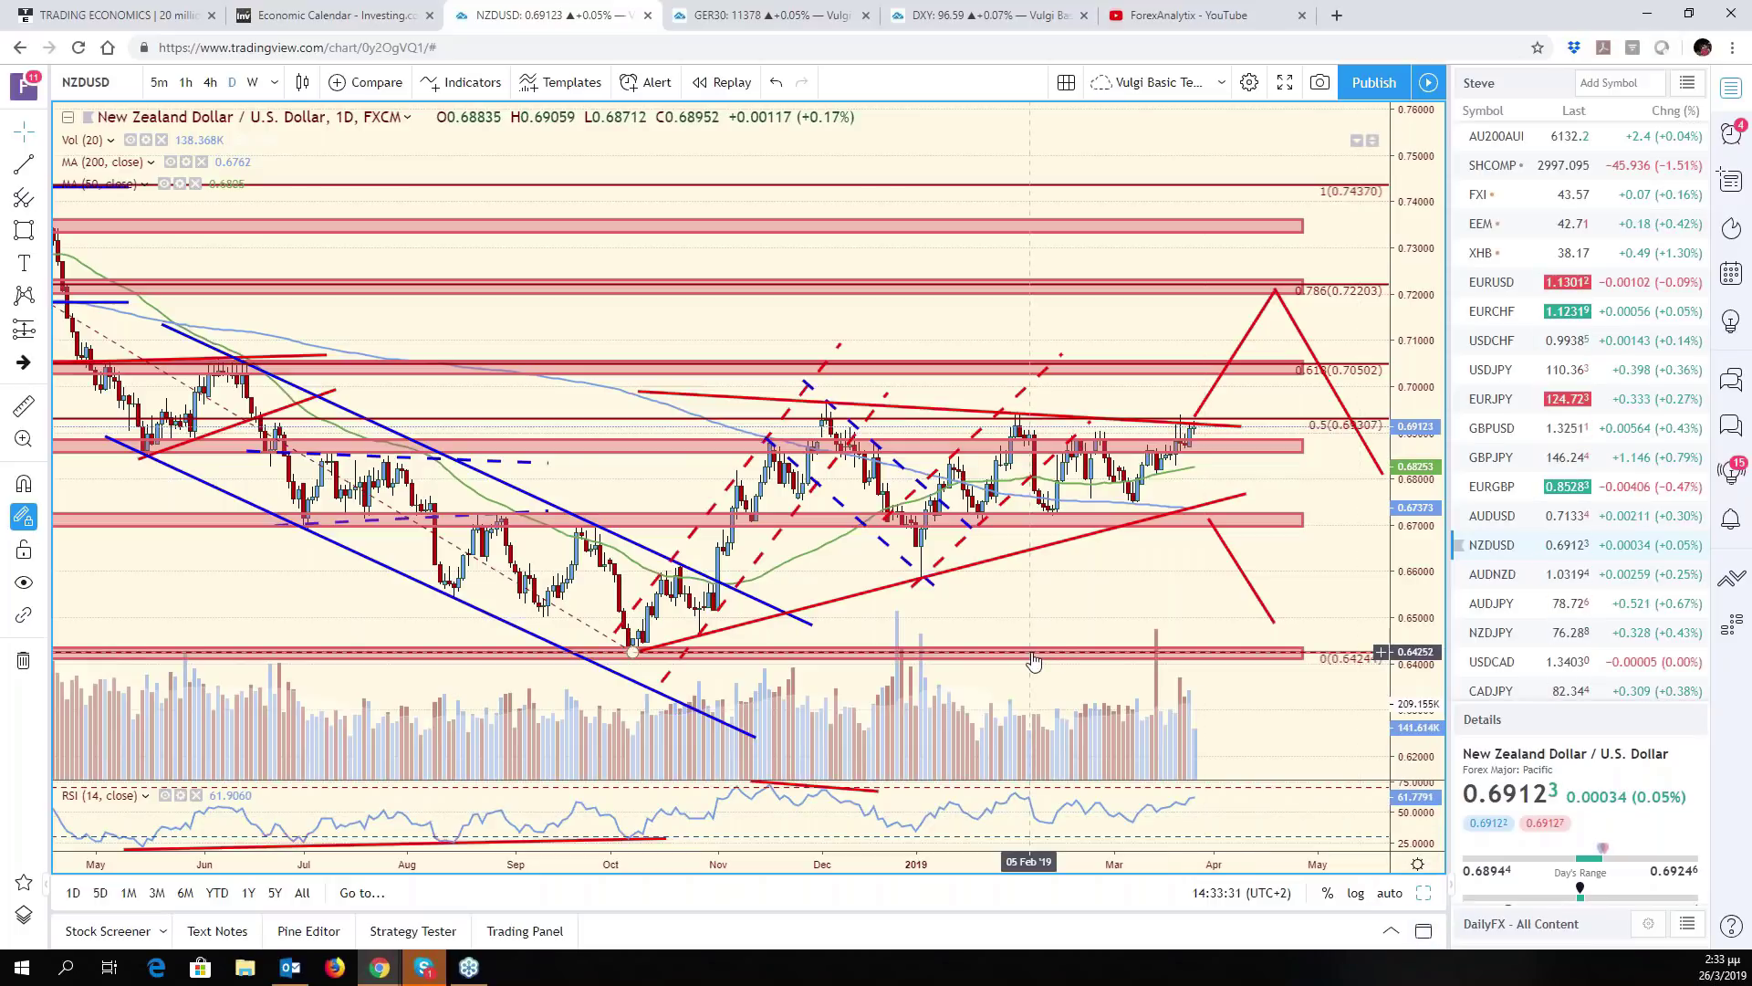
scroll(1033, 661, down, 5)
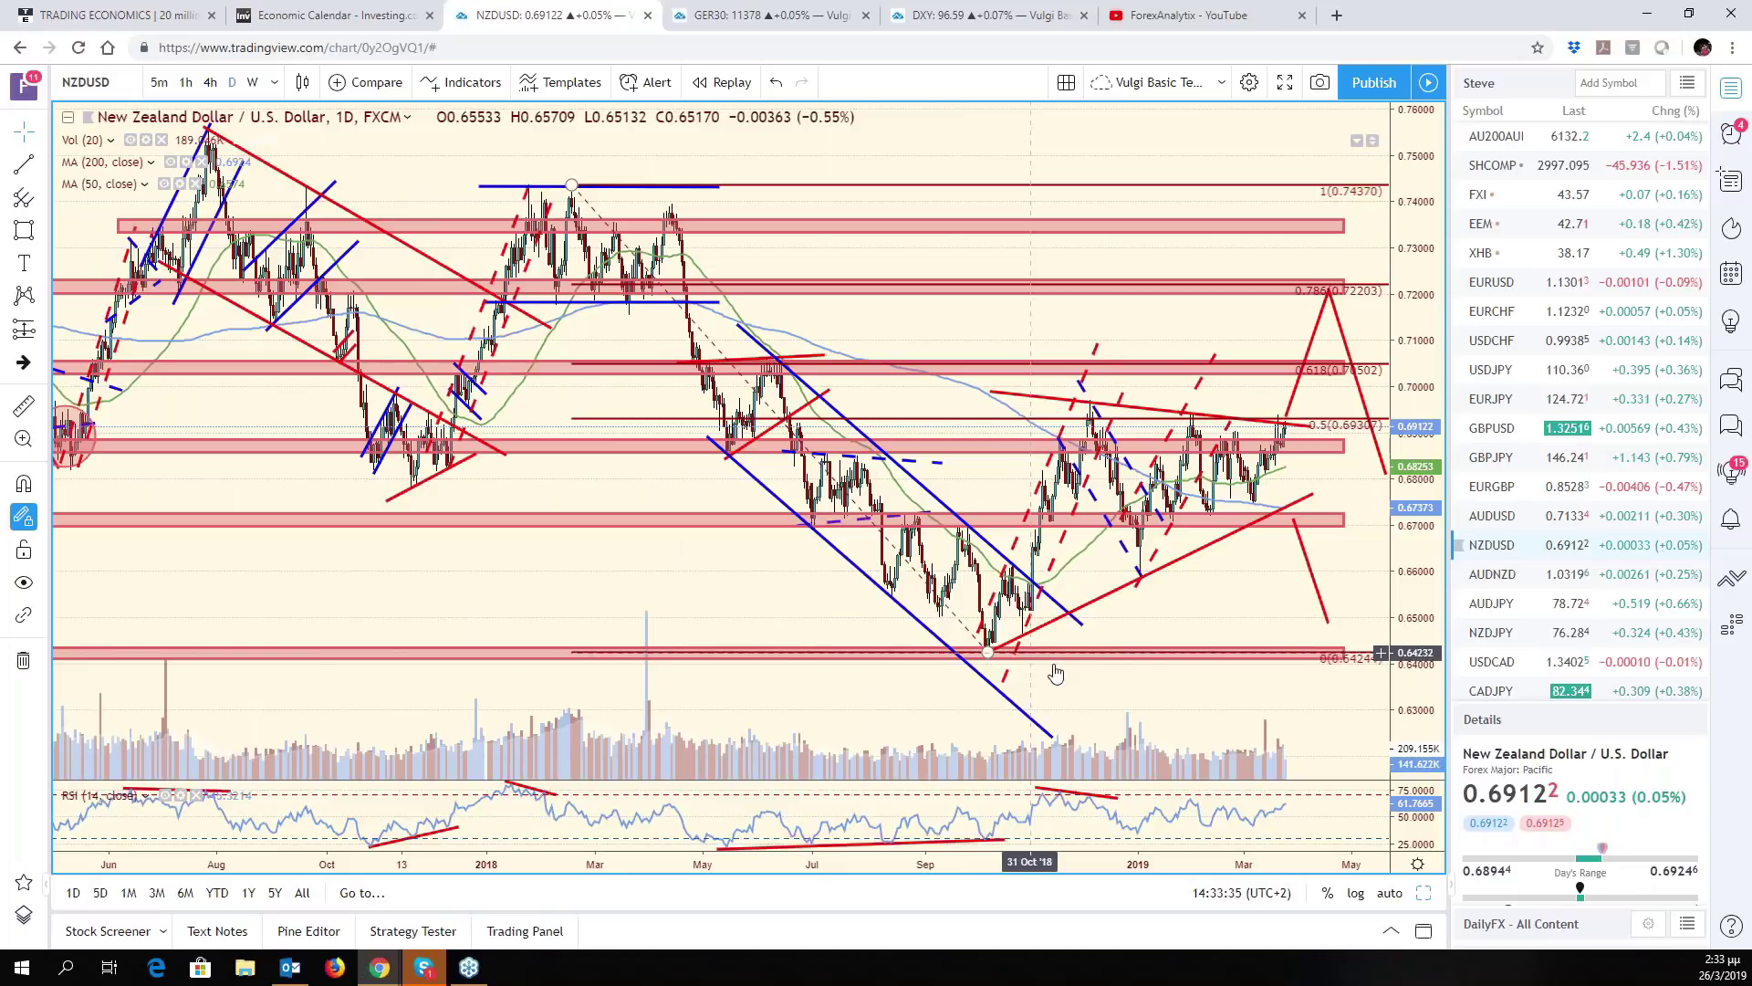
scroll(1163, 684, up, 5)
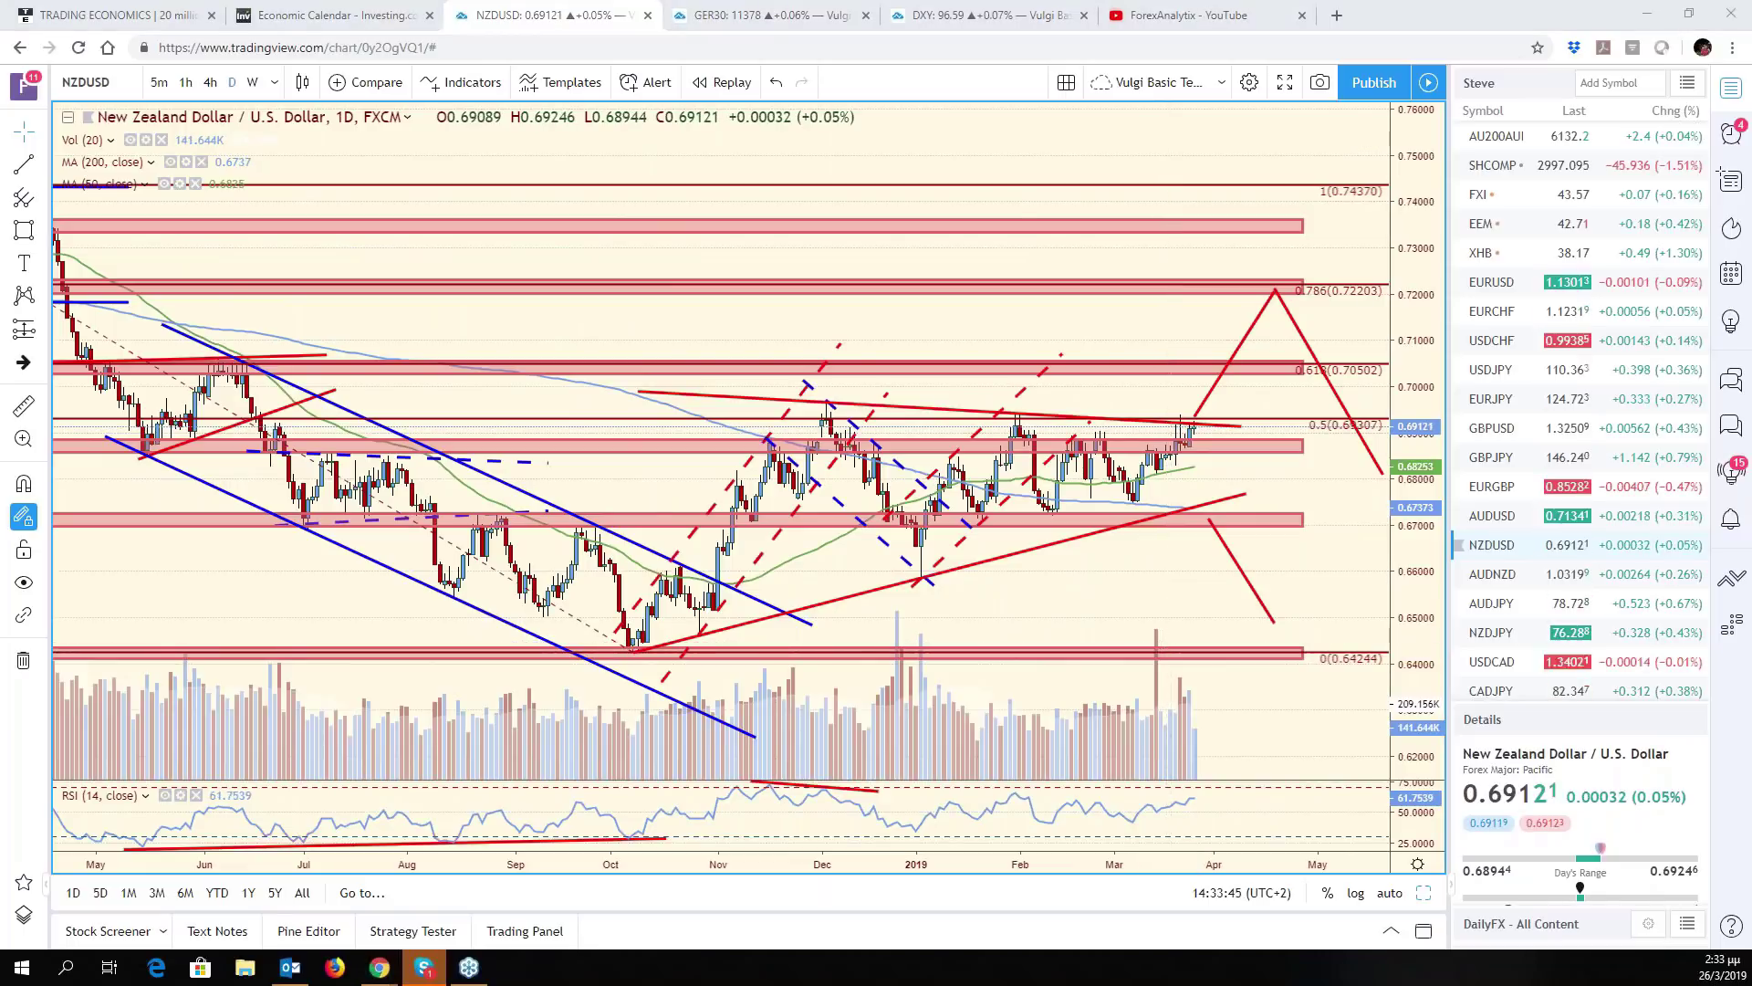
mouse_move(659, 639)
mouse_down()
mouse_move(839, 415)
mouse_move(852, 444)
mouse_move(981, 451)
mouse_move(1063, 507)
mouse_move(1209, 428)
mouse_move(1311, 292)
mouse_up()
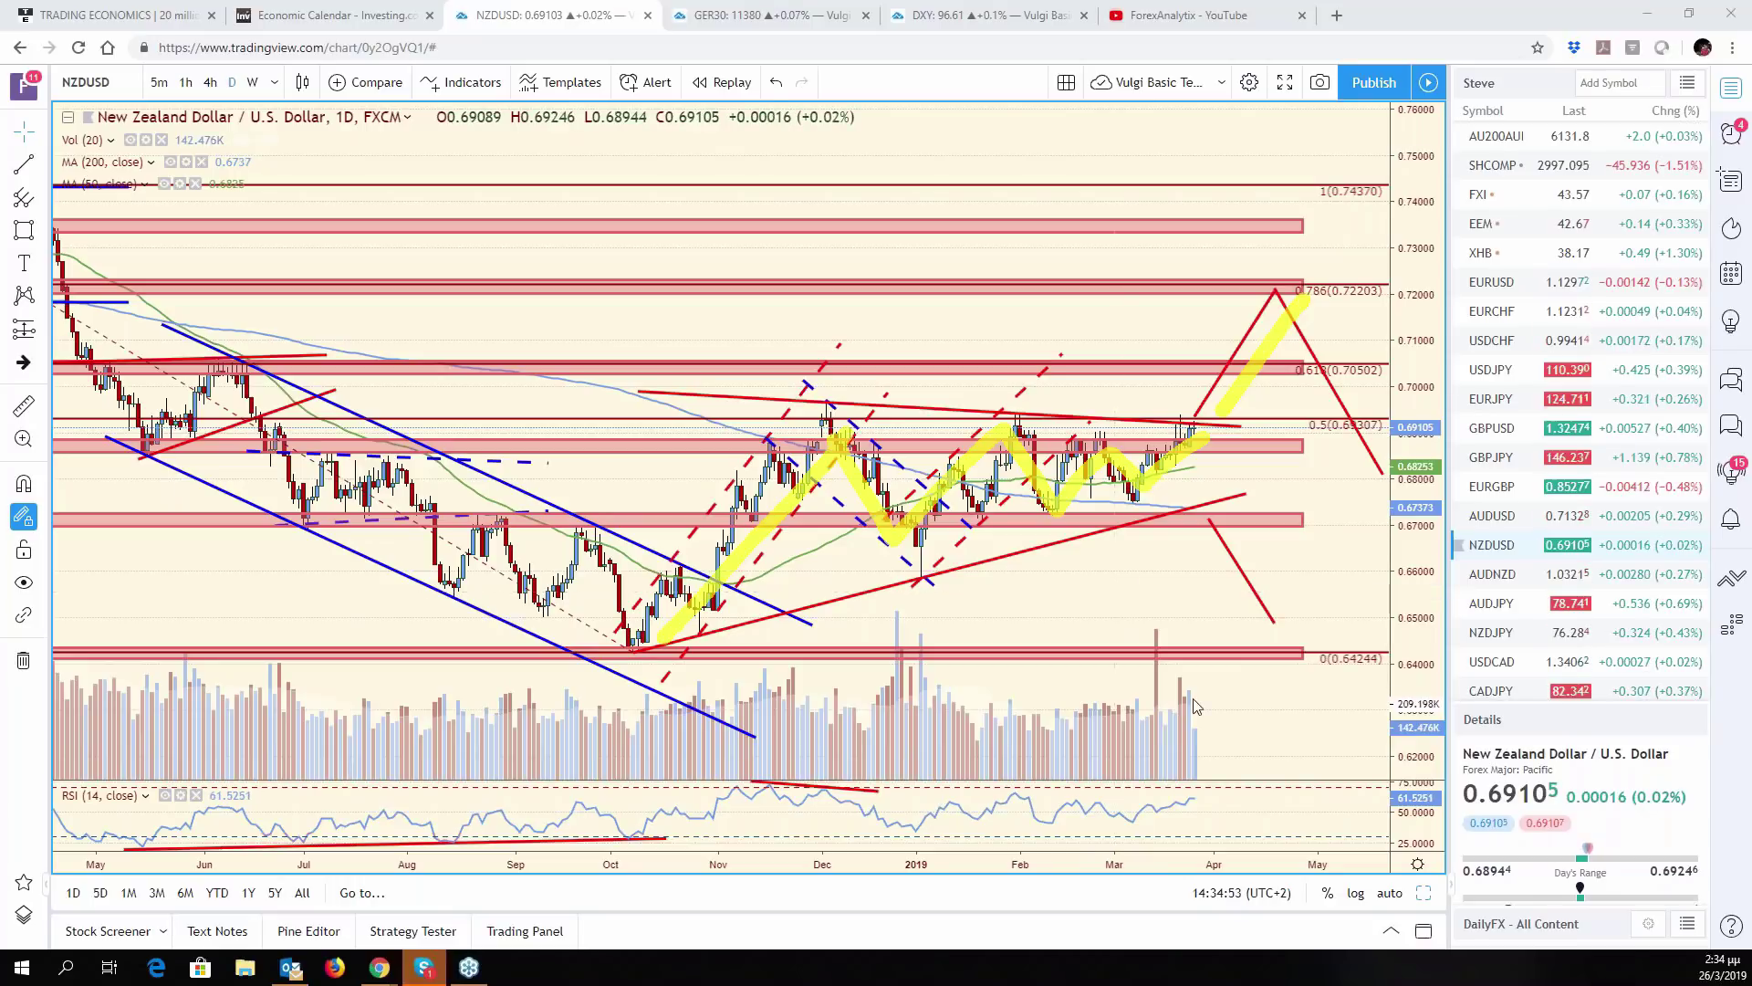
key(e)
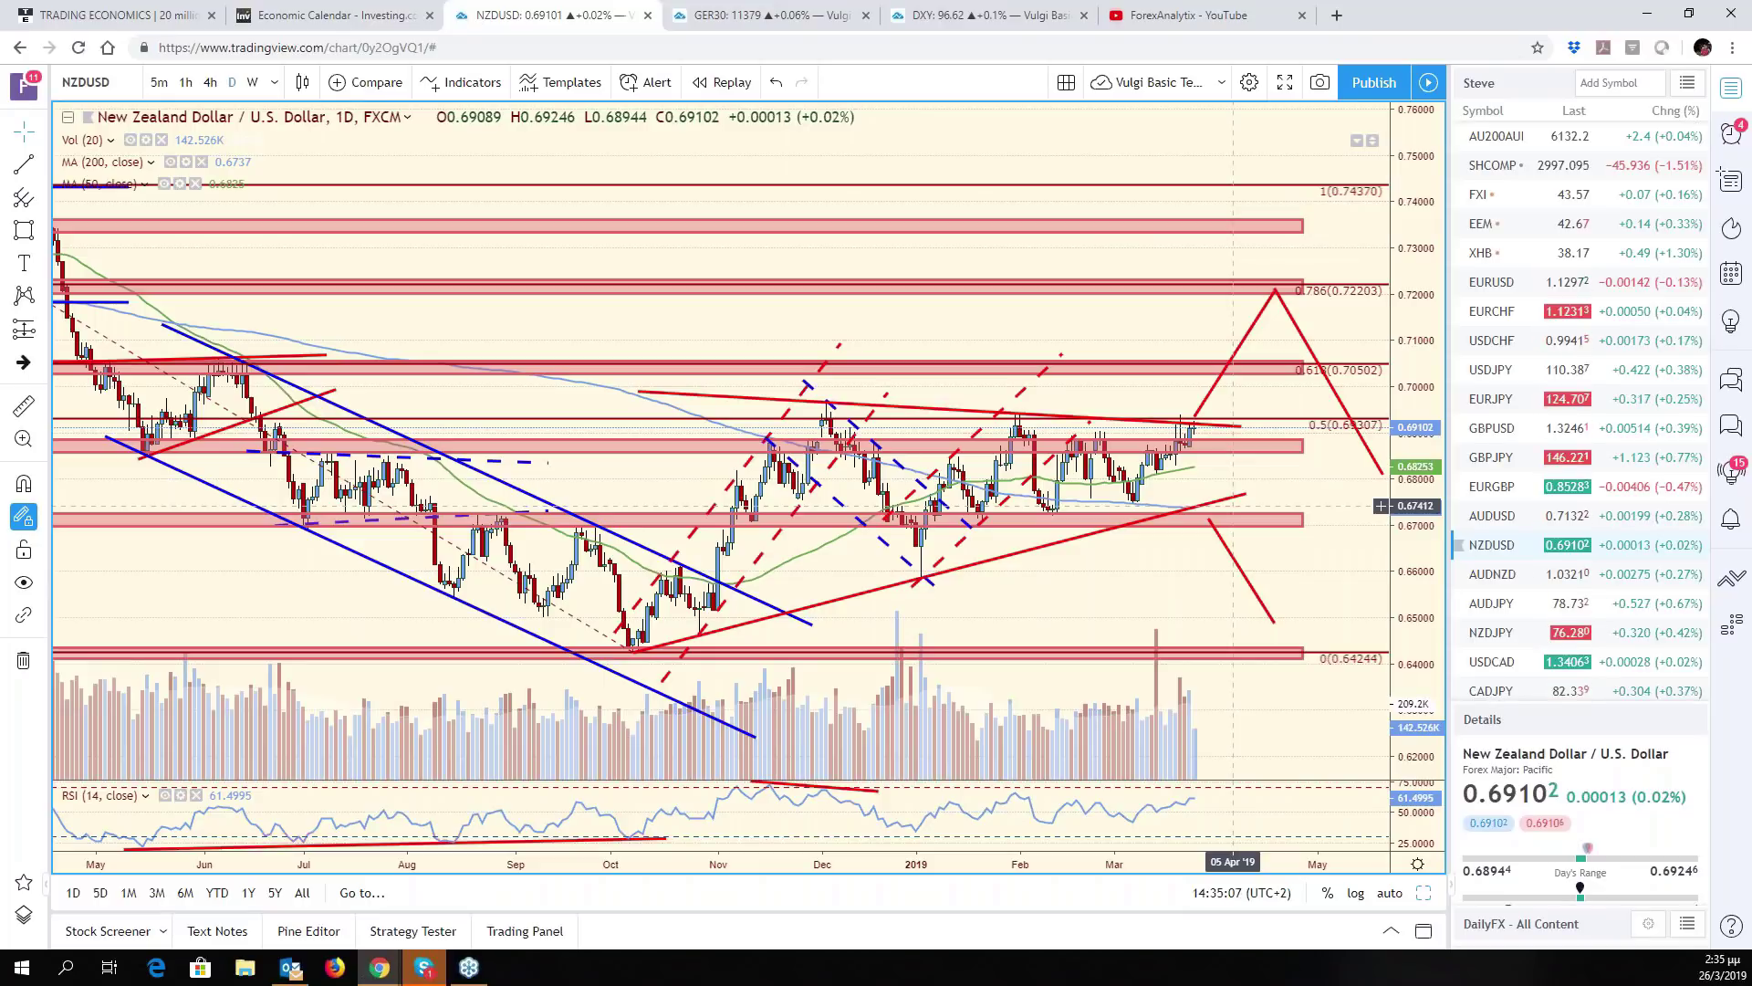
Load the AUDNZD chart
click(108, 83)
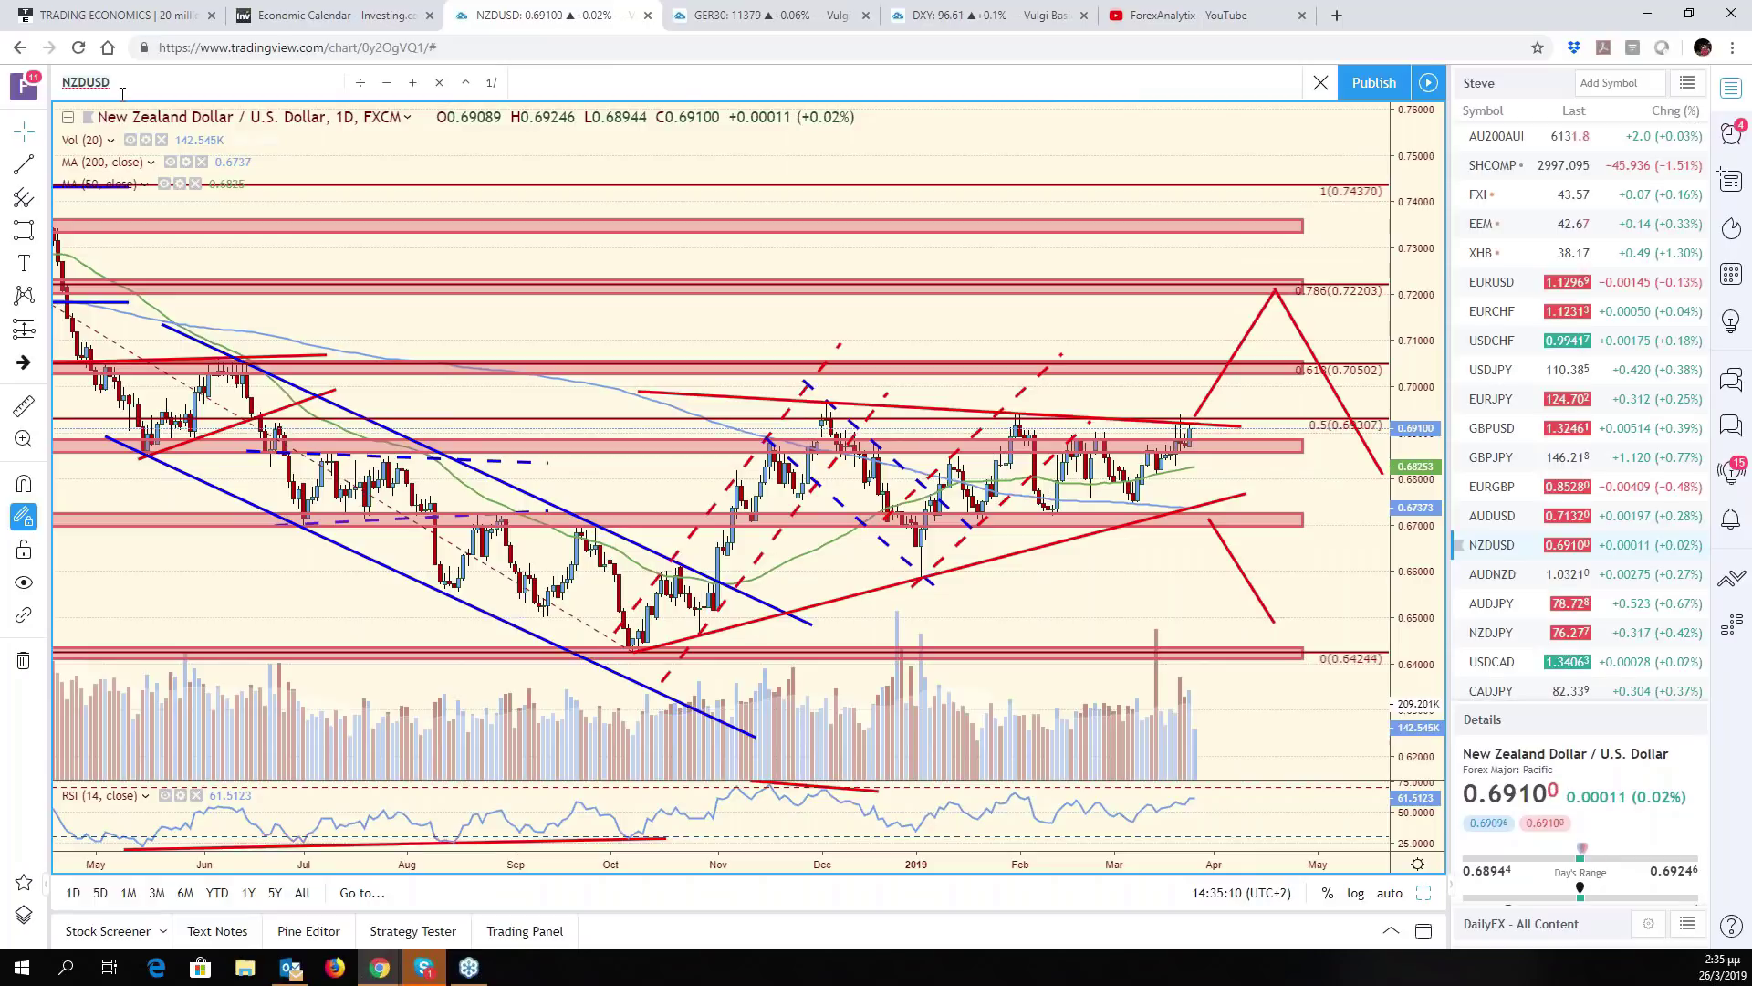
text(AUDNZ)
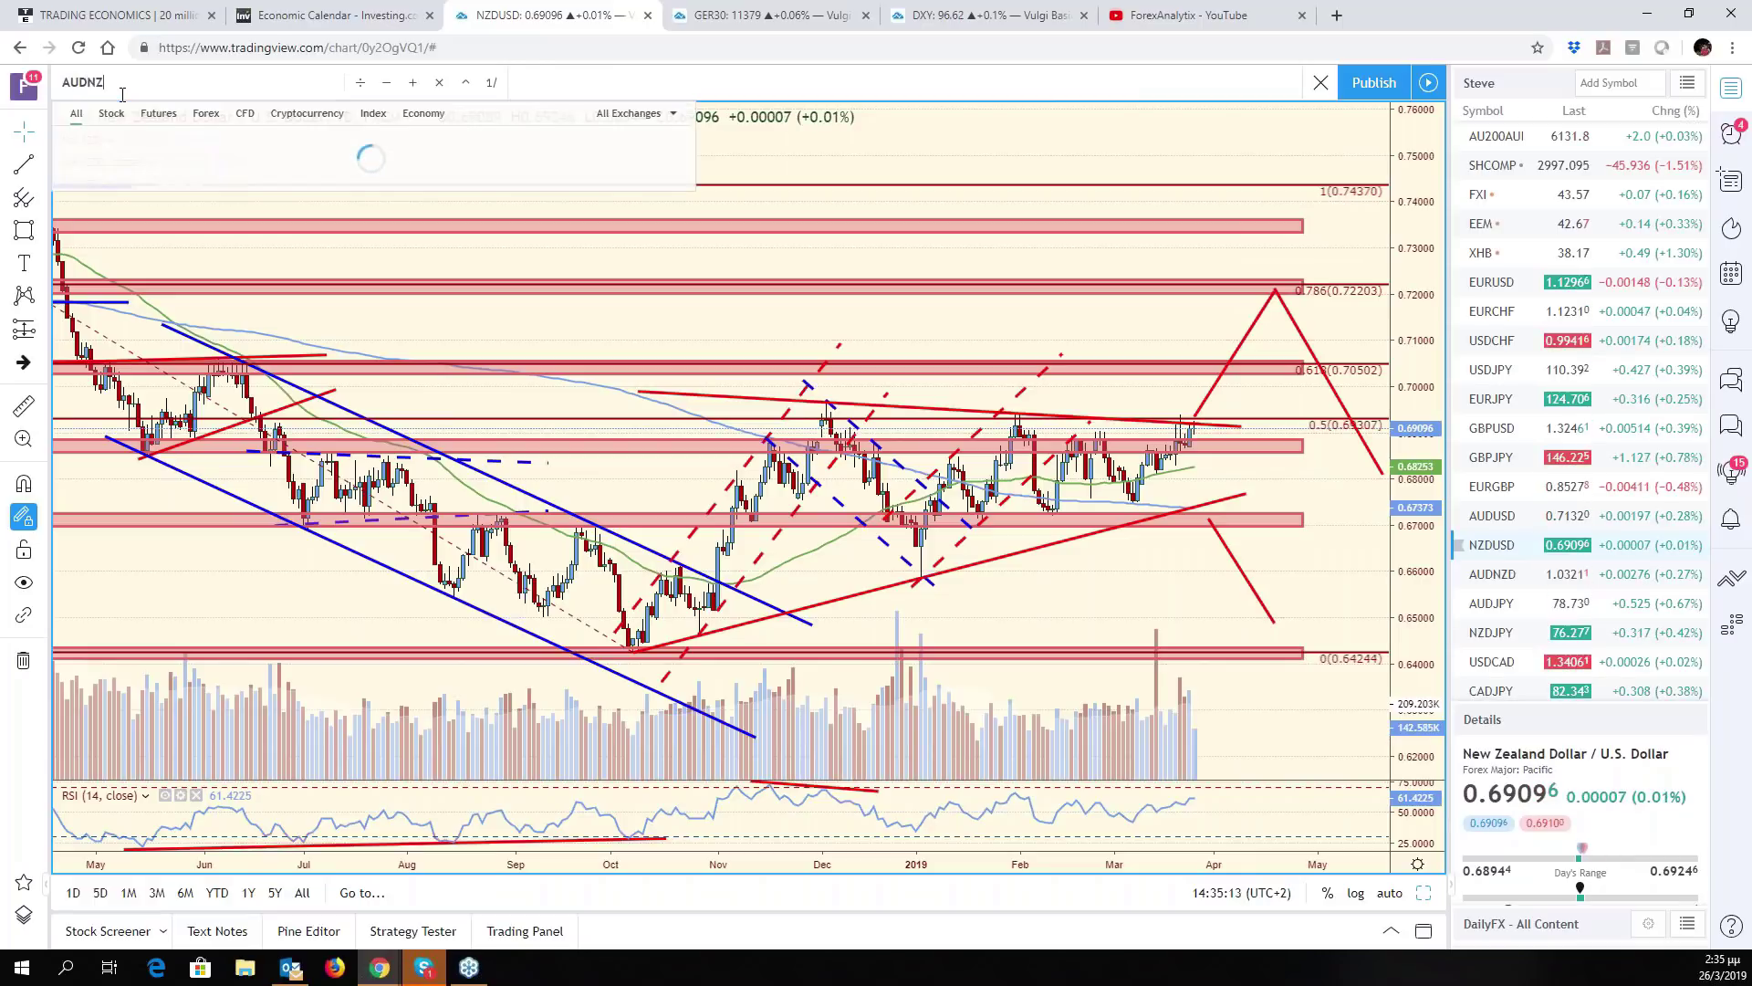
text(D)
key(Return)
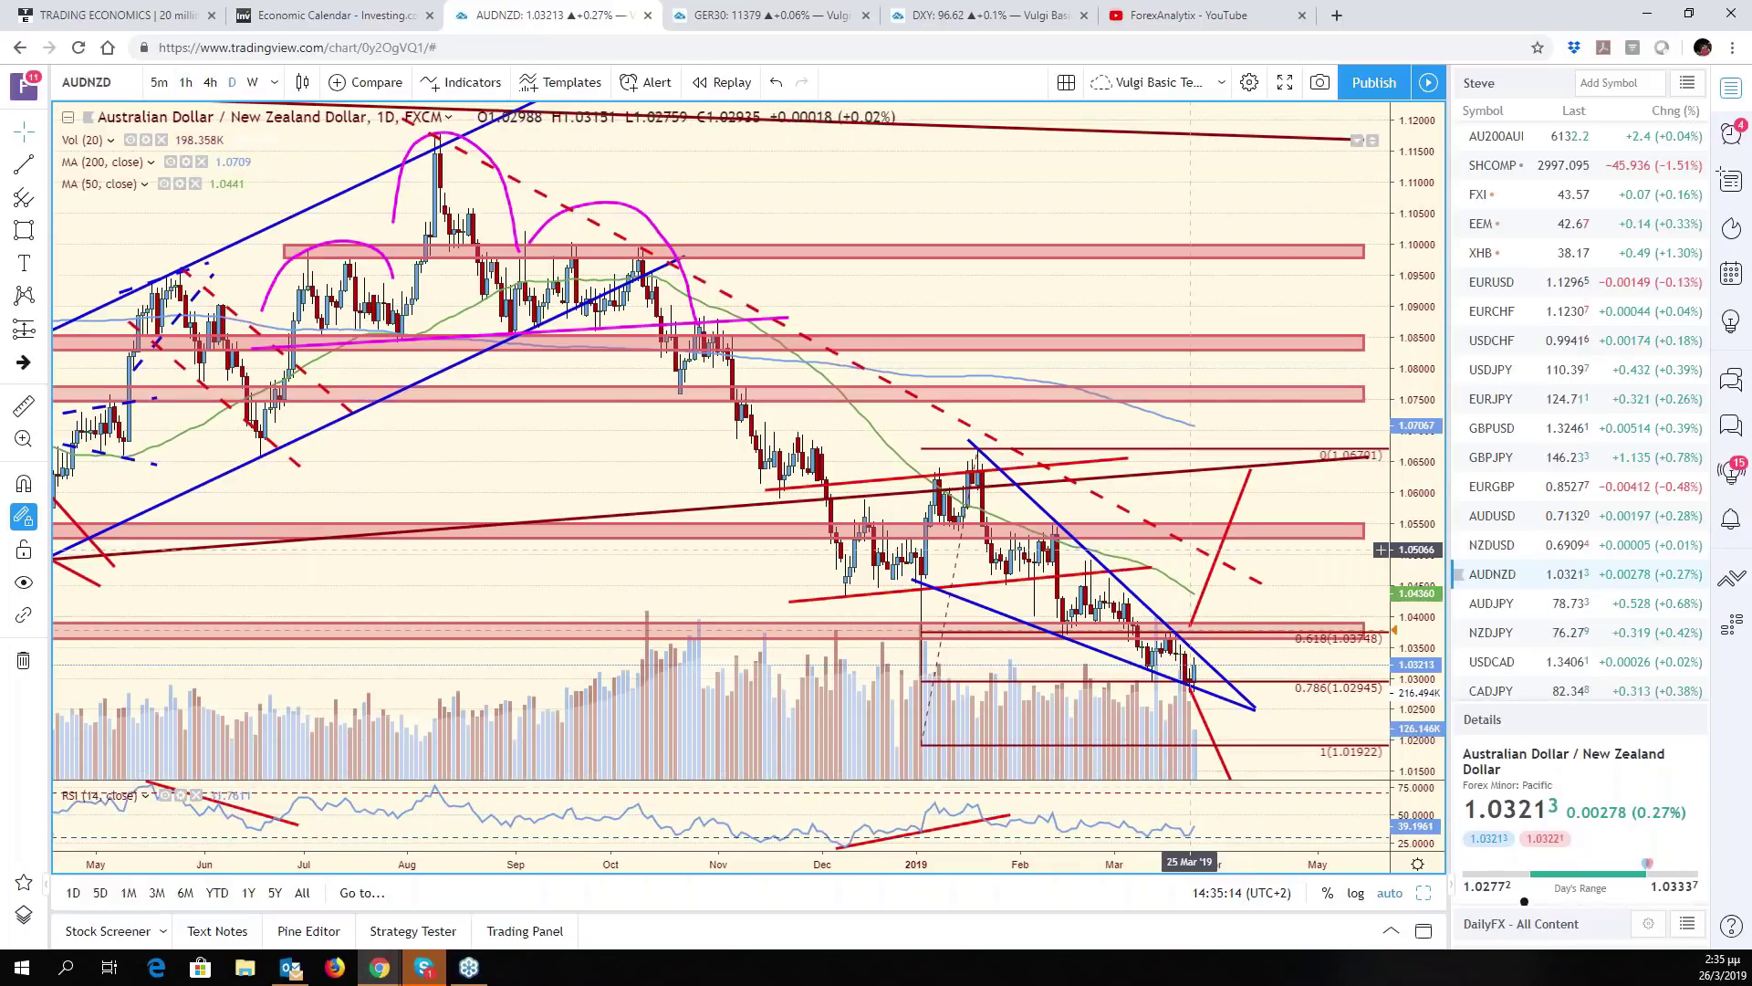
Raise the pink band's lower edge from near 1.005 to about 1.0058
drag(1410, 573, 1410, 698)
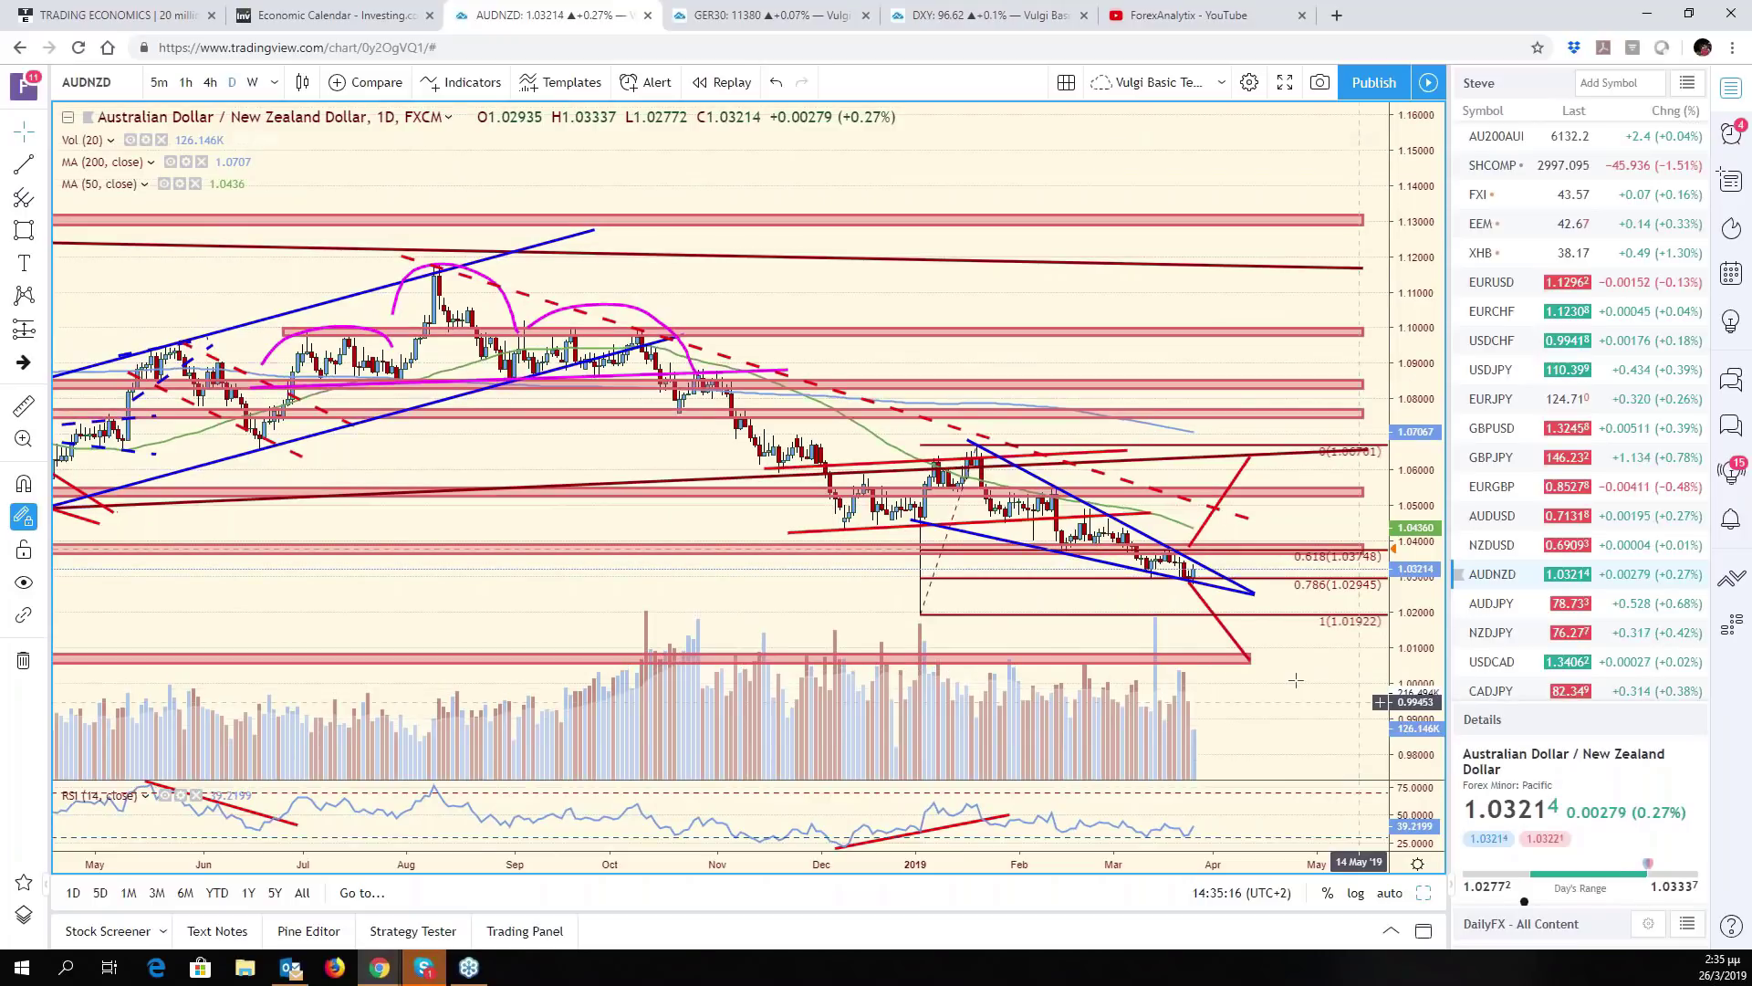
click(1250, 656)
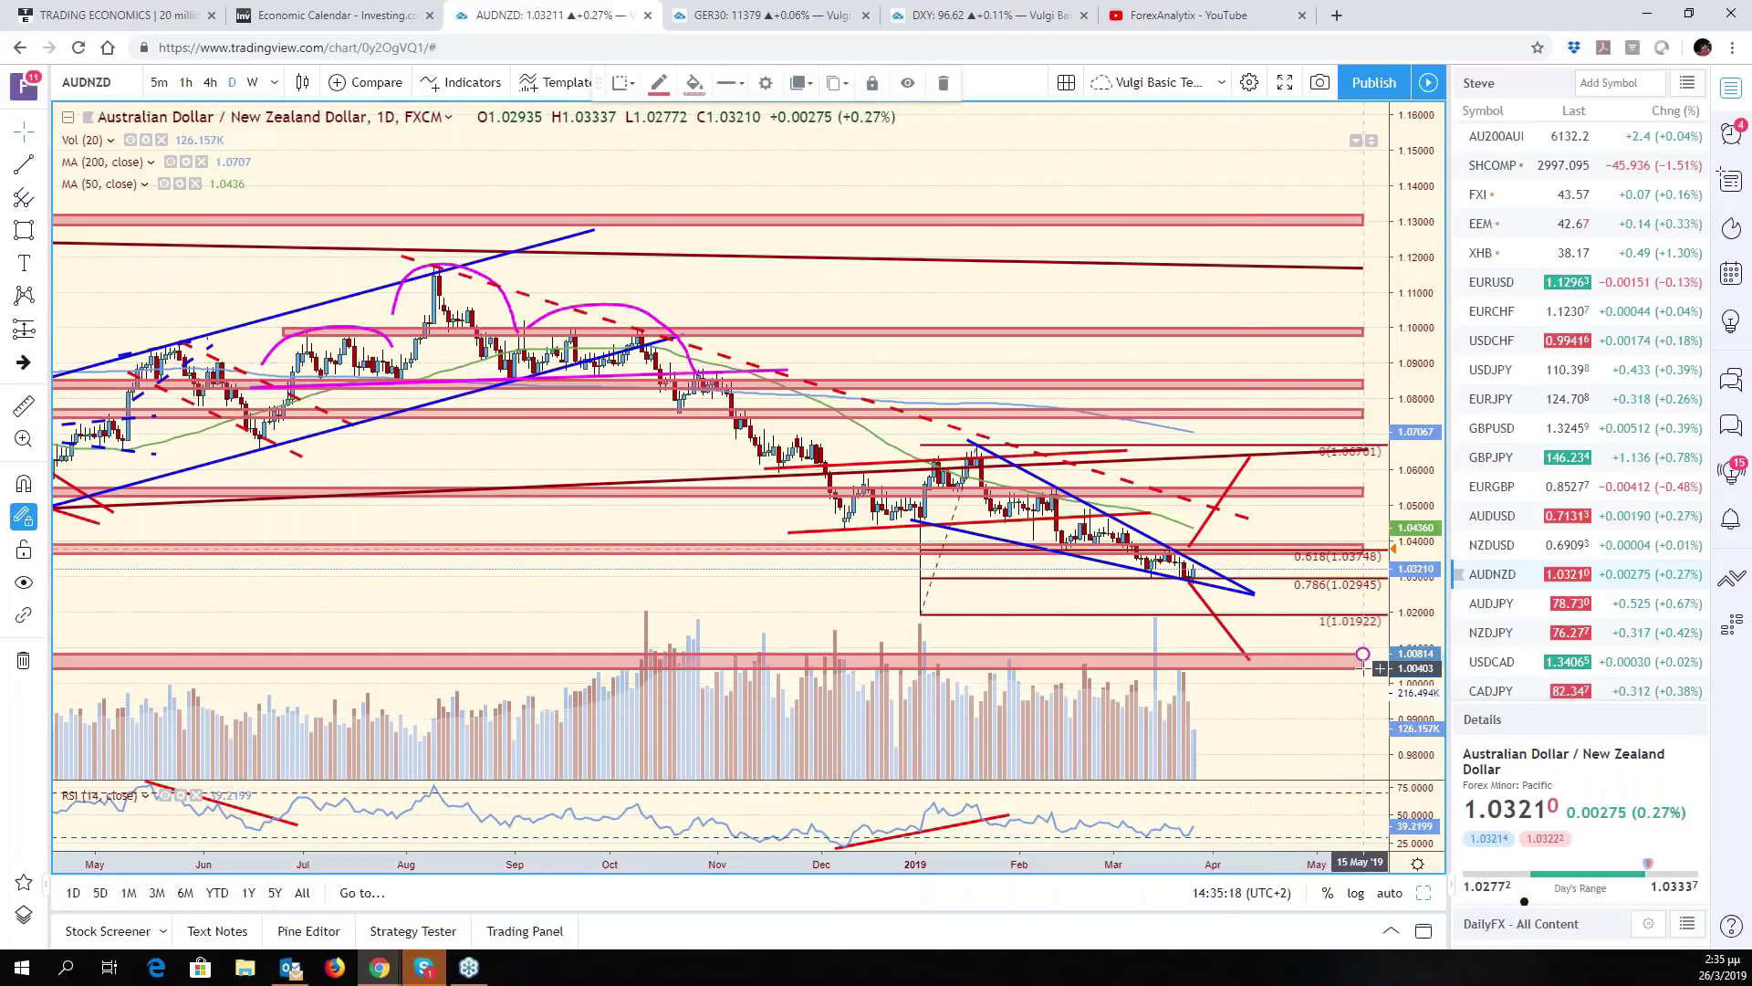
drag(1362, 667, 1362, 663)
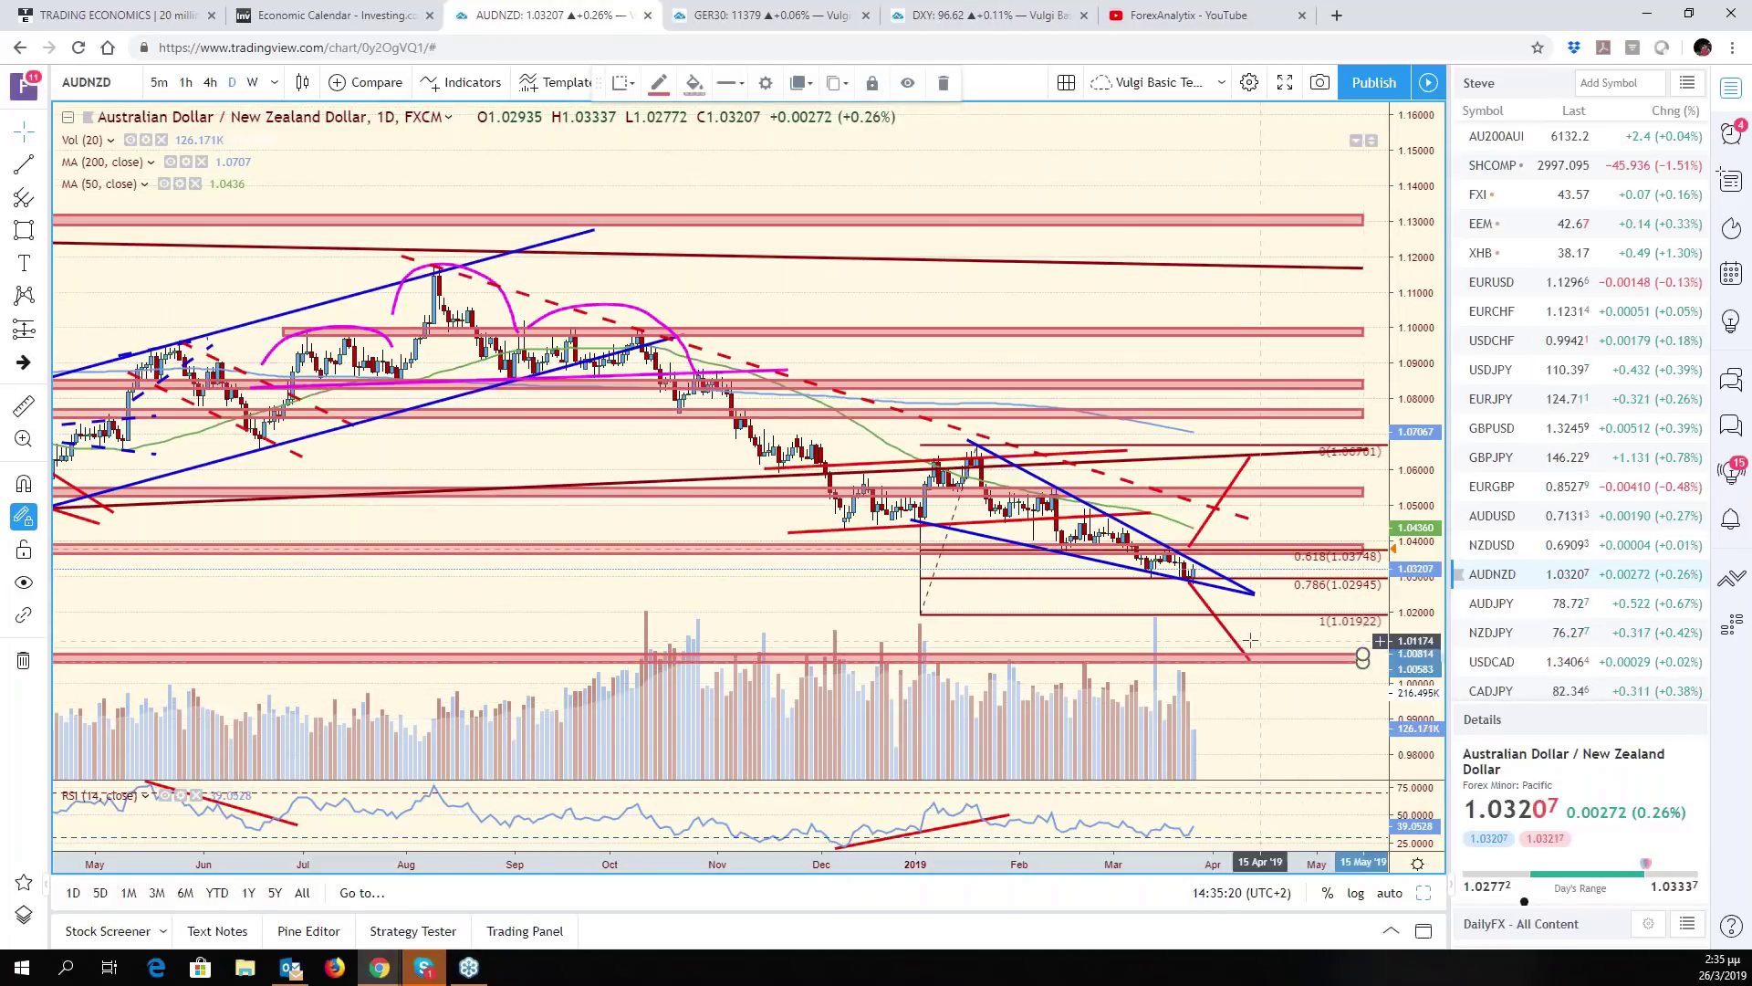
scroll(1250, 641, down, 10)
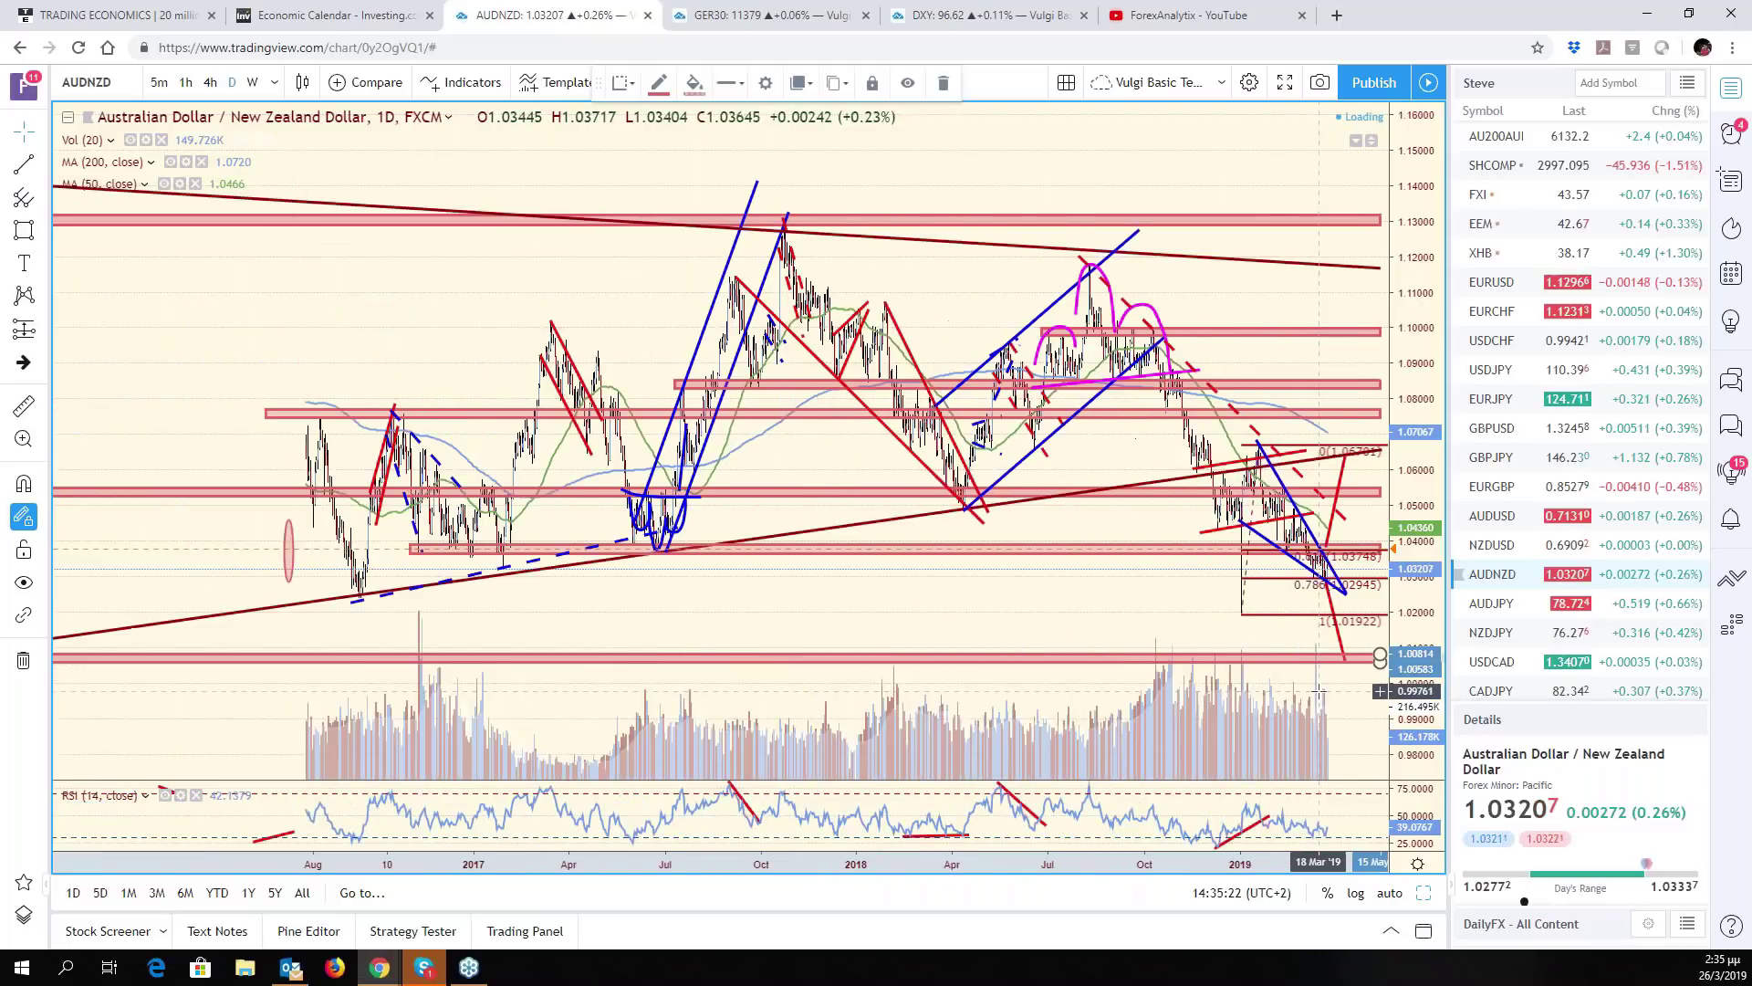
scroll(1369, 685, down, 5)
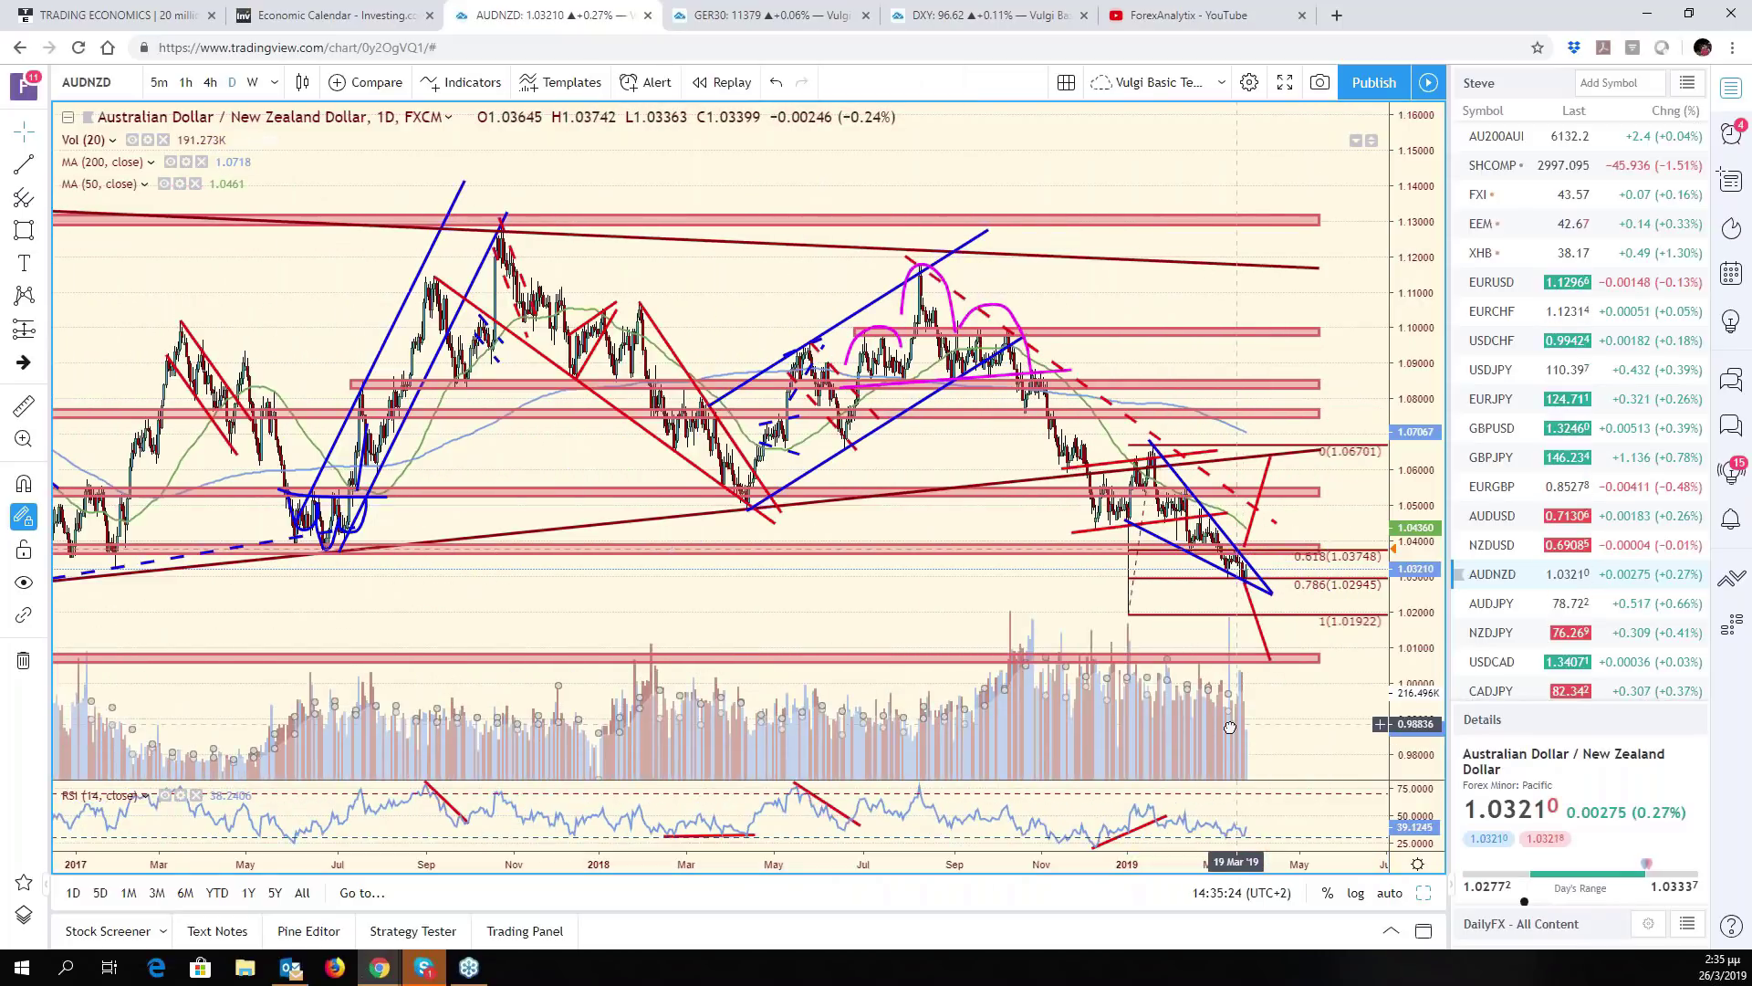
click(1314, 683)
Review AUDNZD's long history with auto-scaled prices, then restore the six-chart layout
scroll(1314, 682, down, 2)
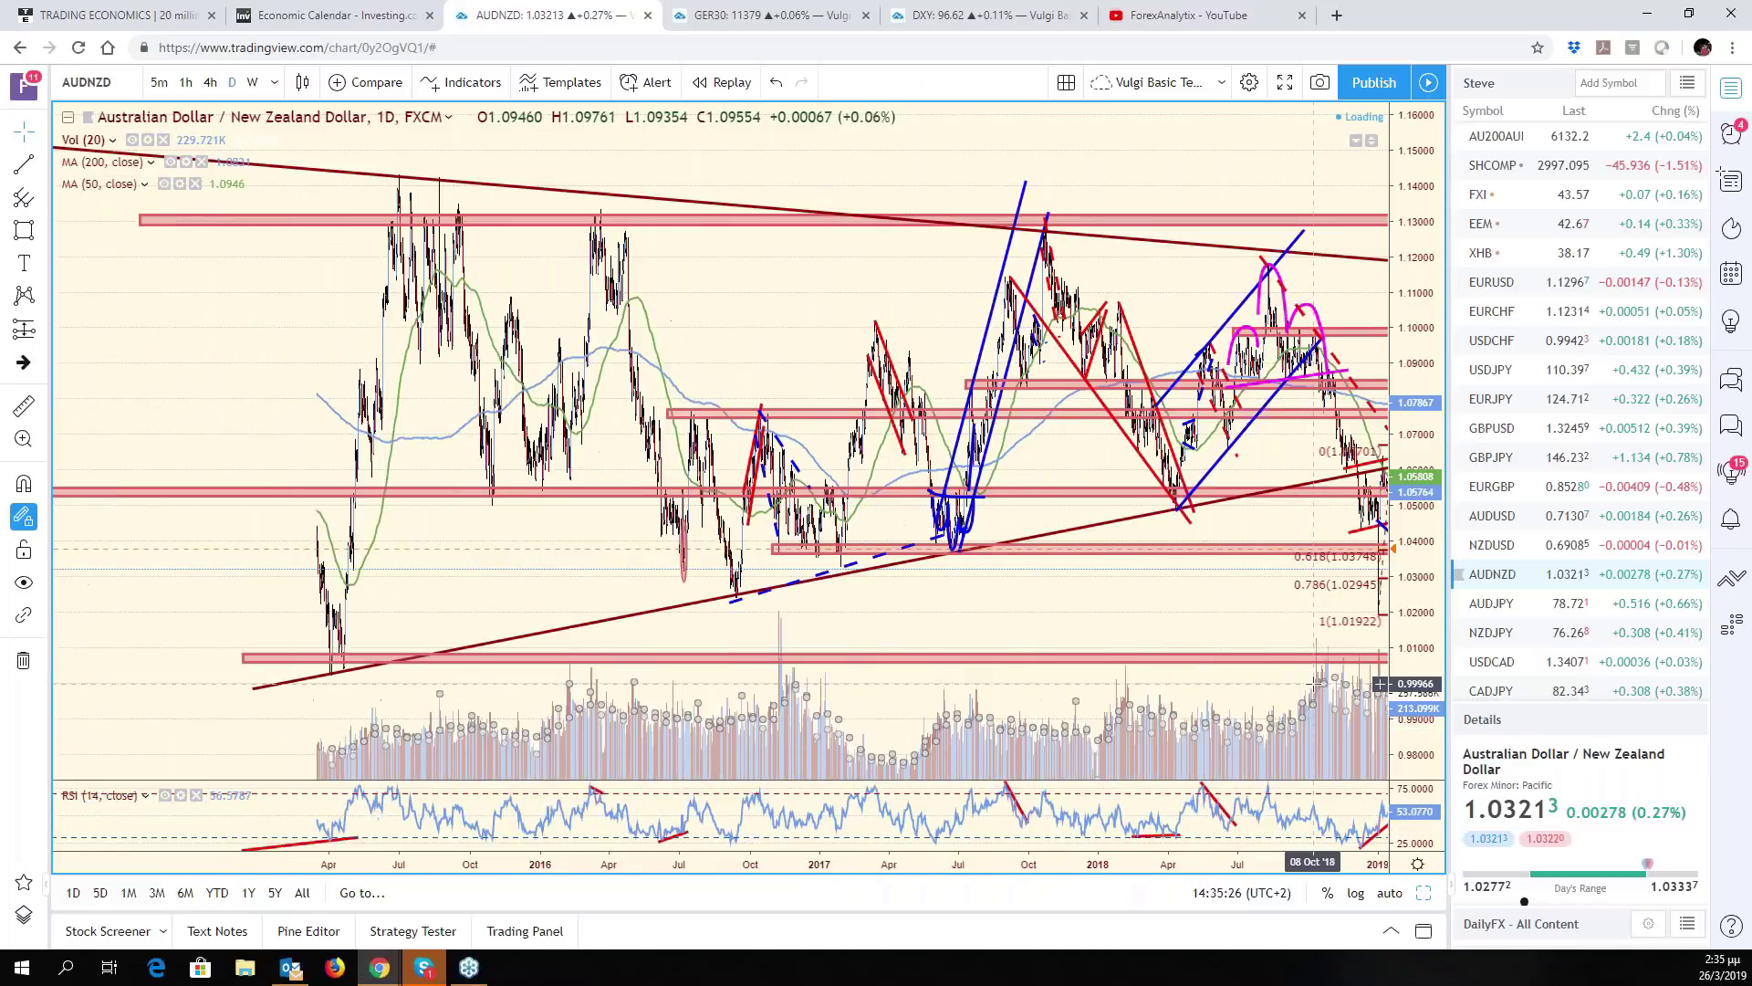
scroll(1314, 683, down, 3)
drag(1403, 548, 1404, 613)
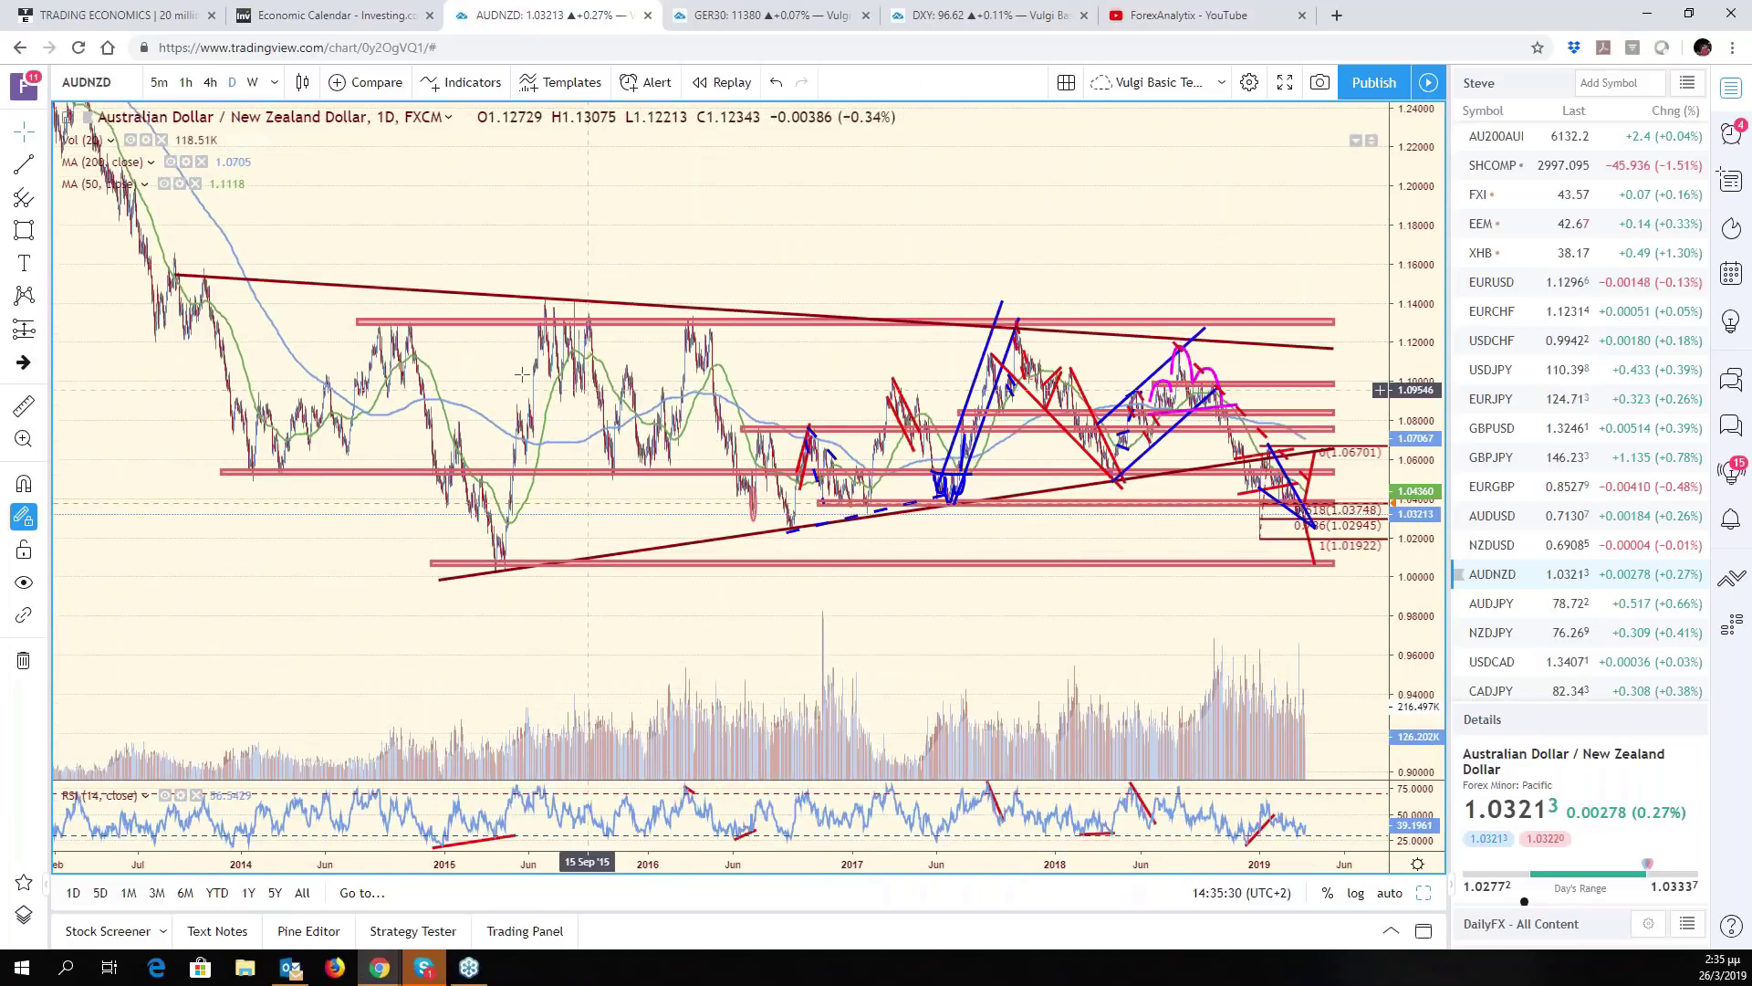
scroll(1317, 633, up, 3)
scroll(1316, 633, up, 3)
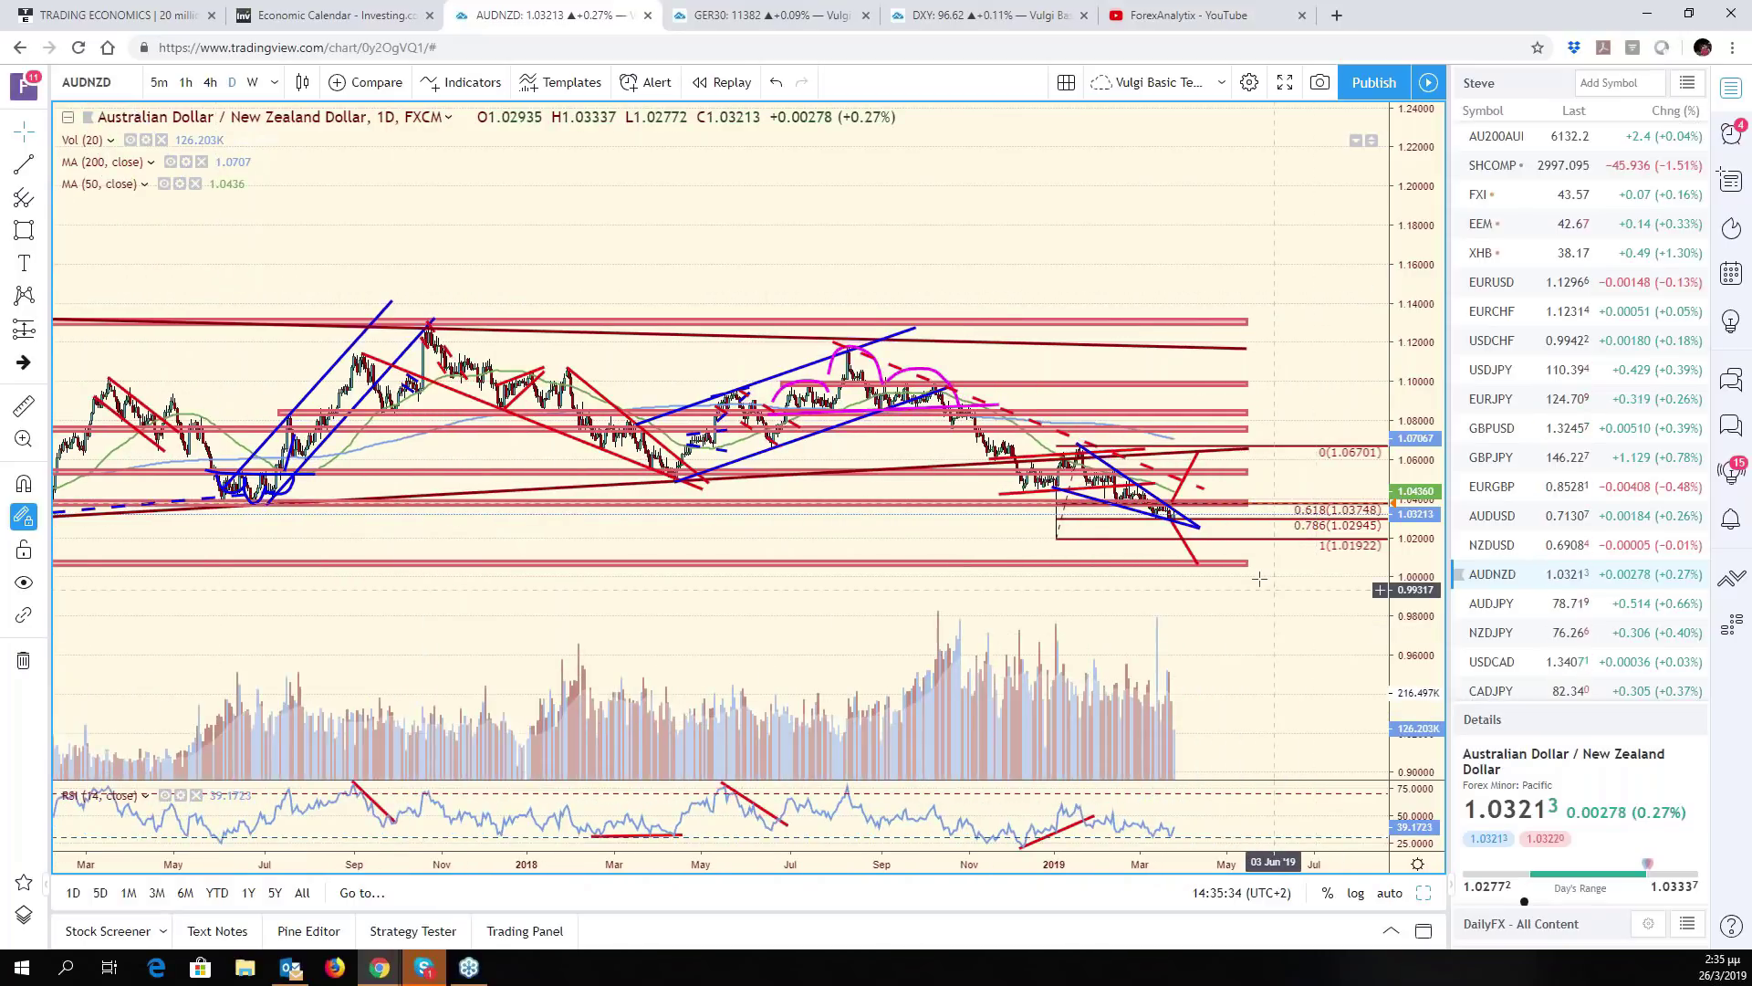
click(1394, 895)
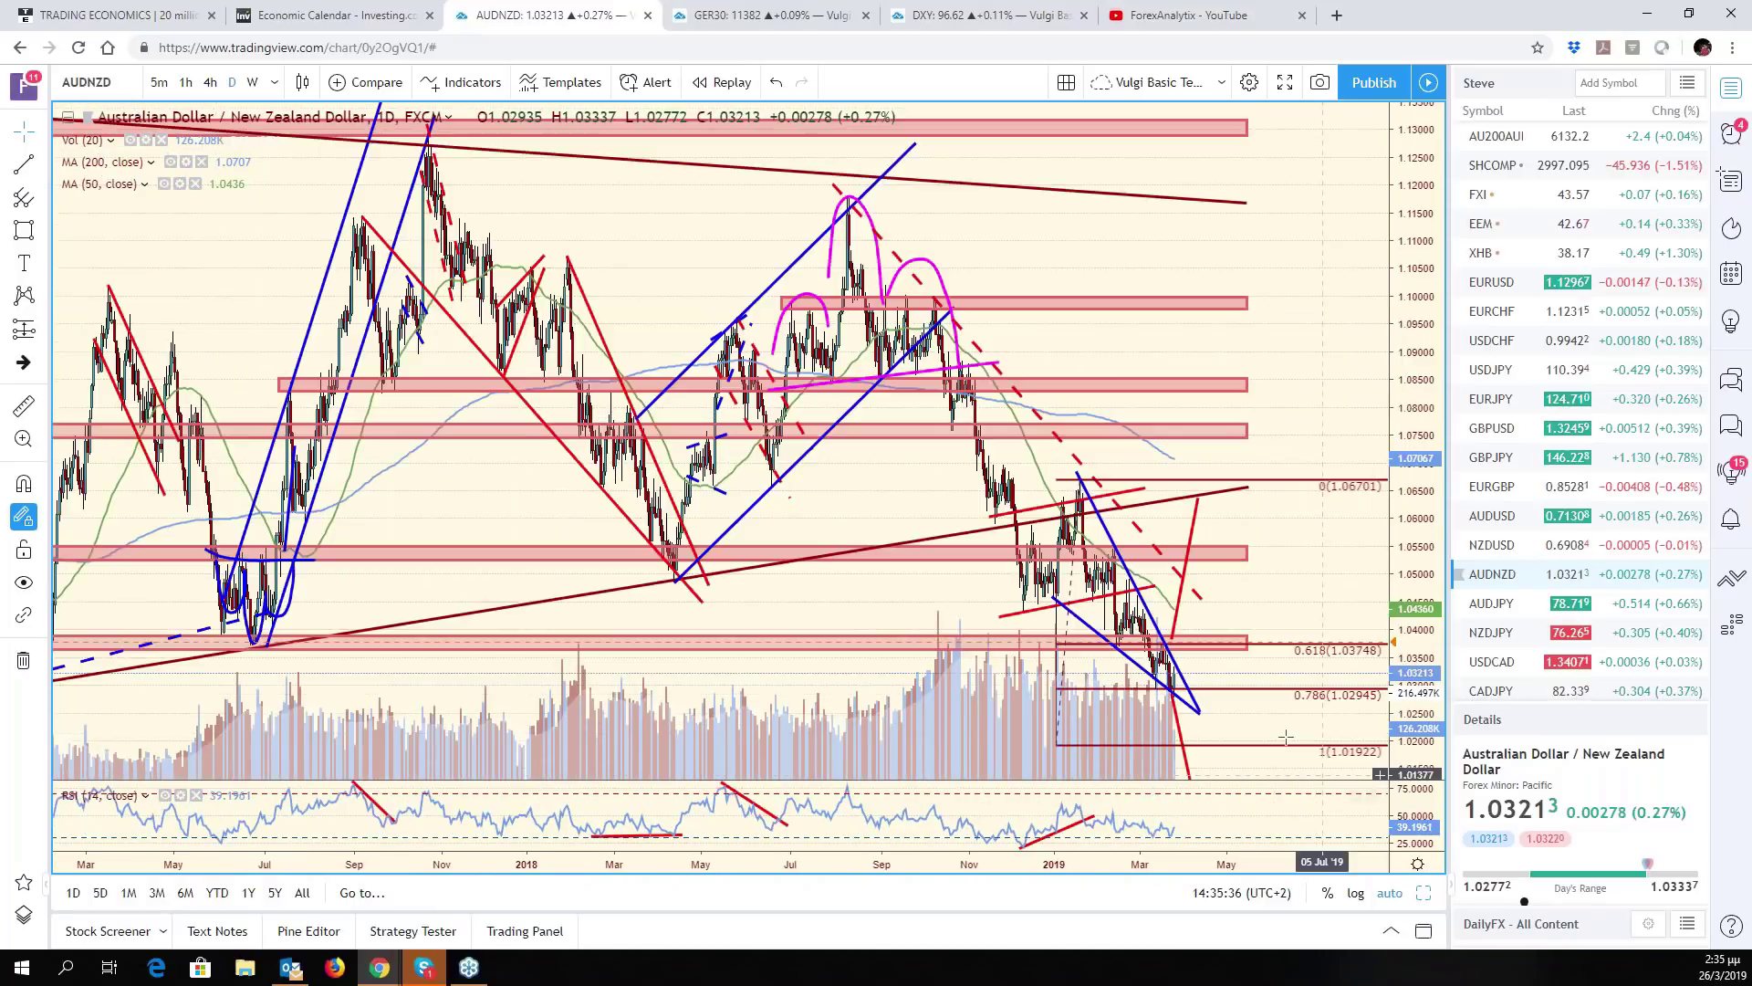
scroll(897, 632, up, 5)
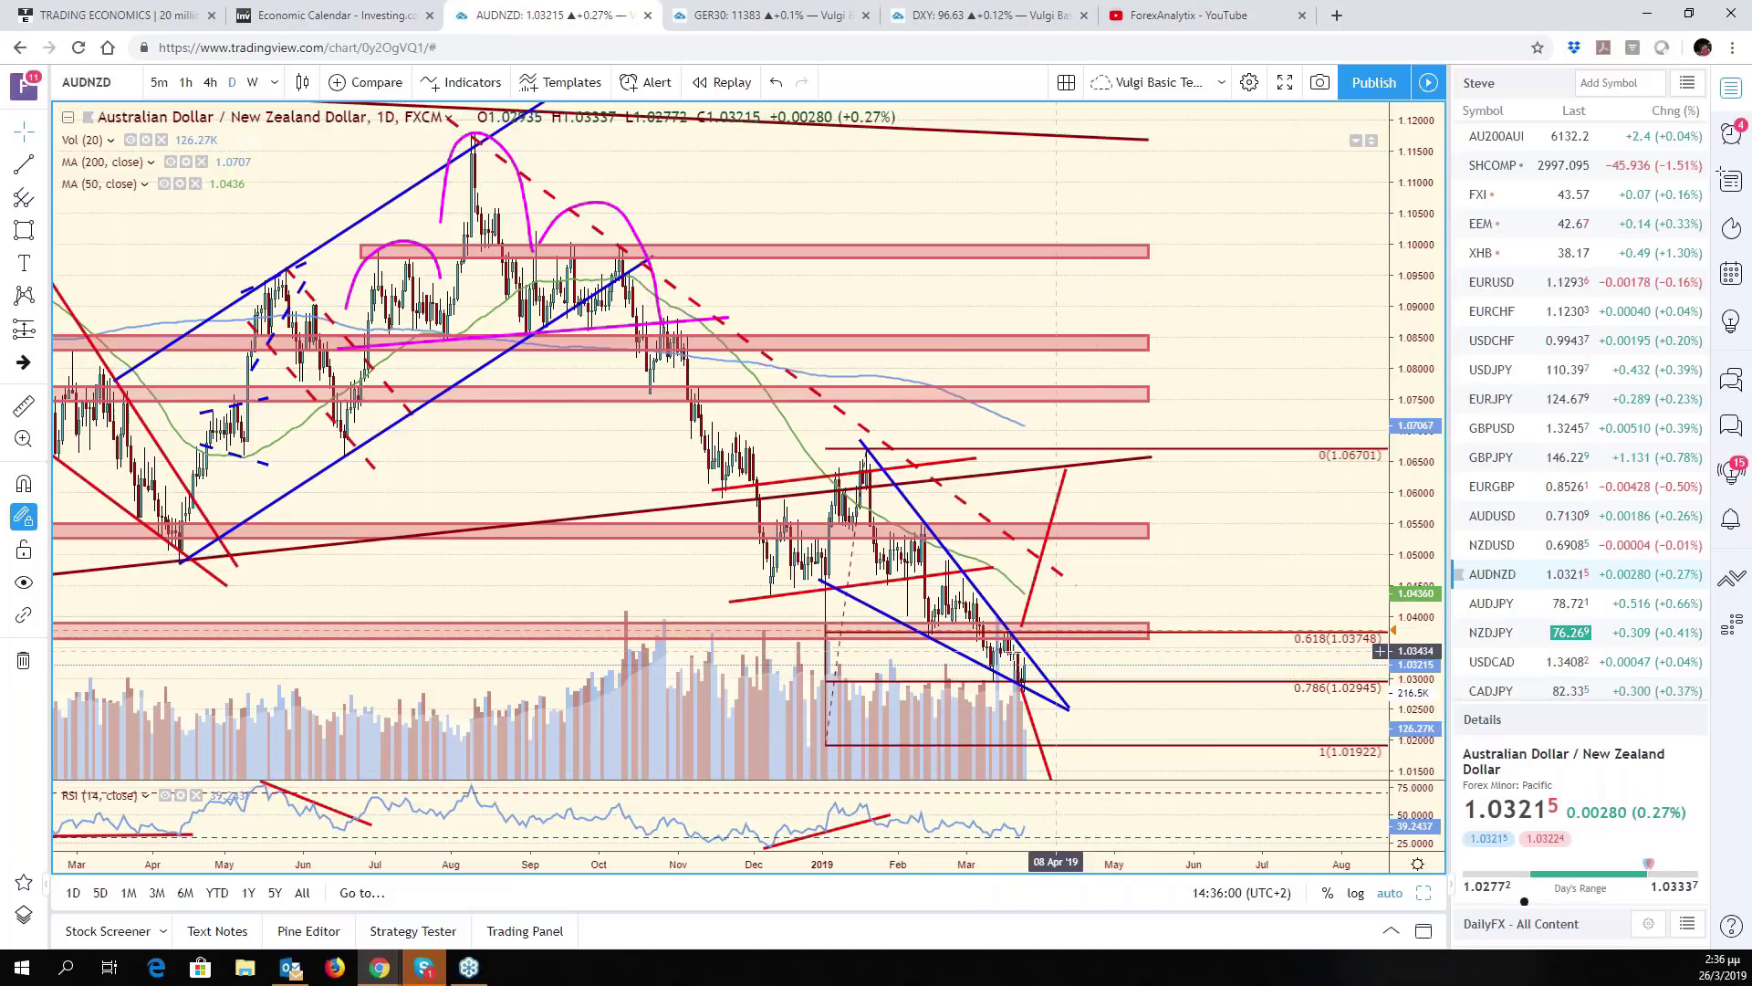
scroll(1057, 651, down, 5)
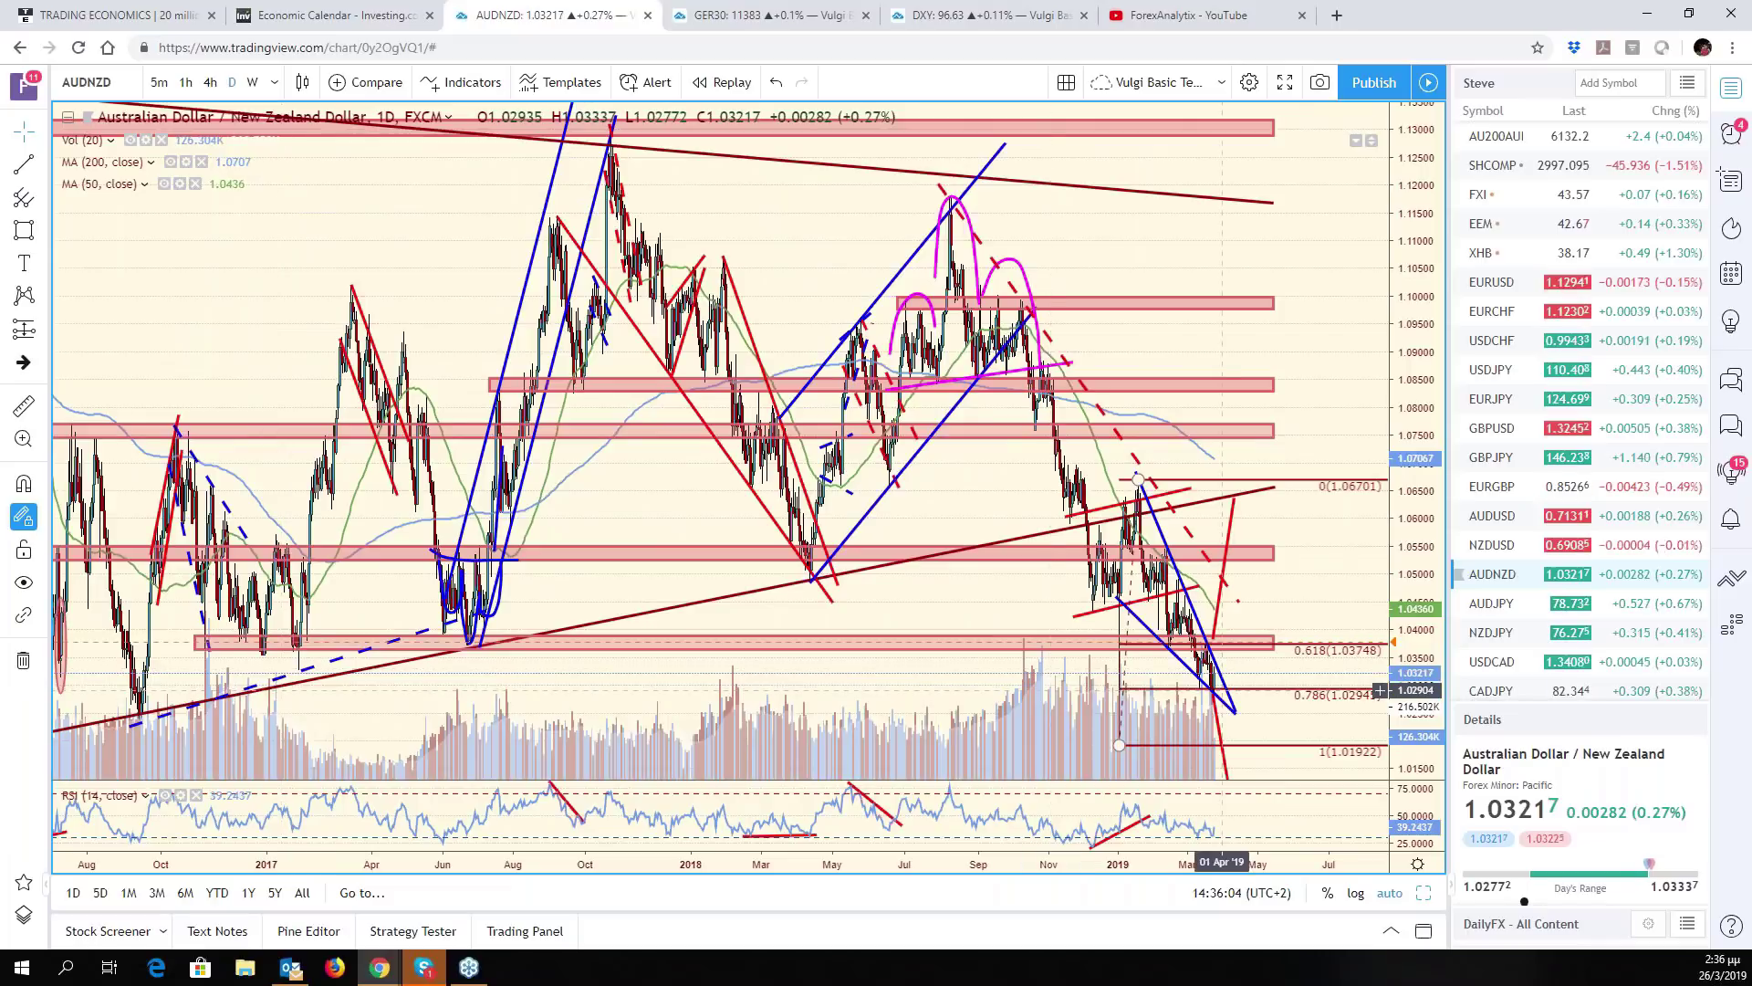
scroll(1221, 690, up, 5)
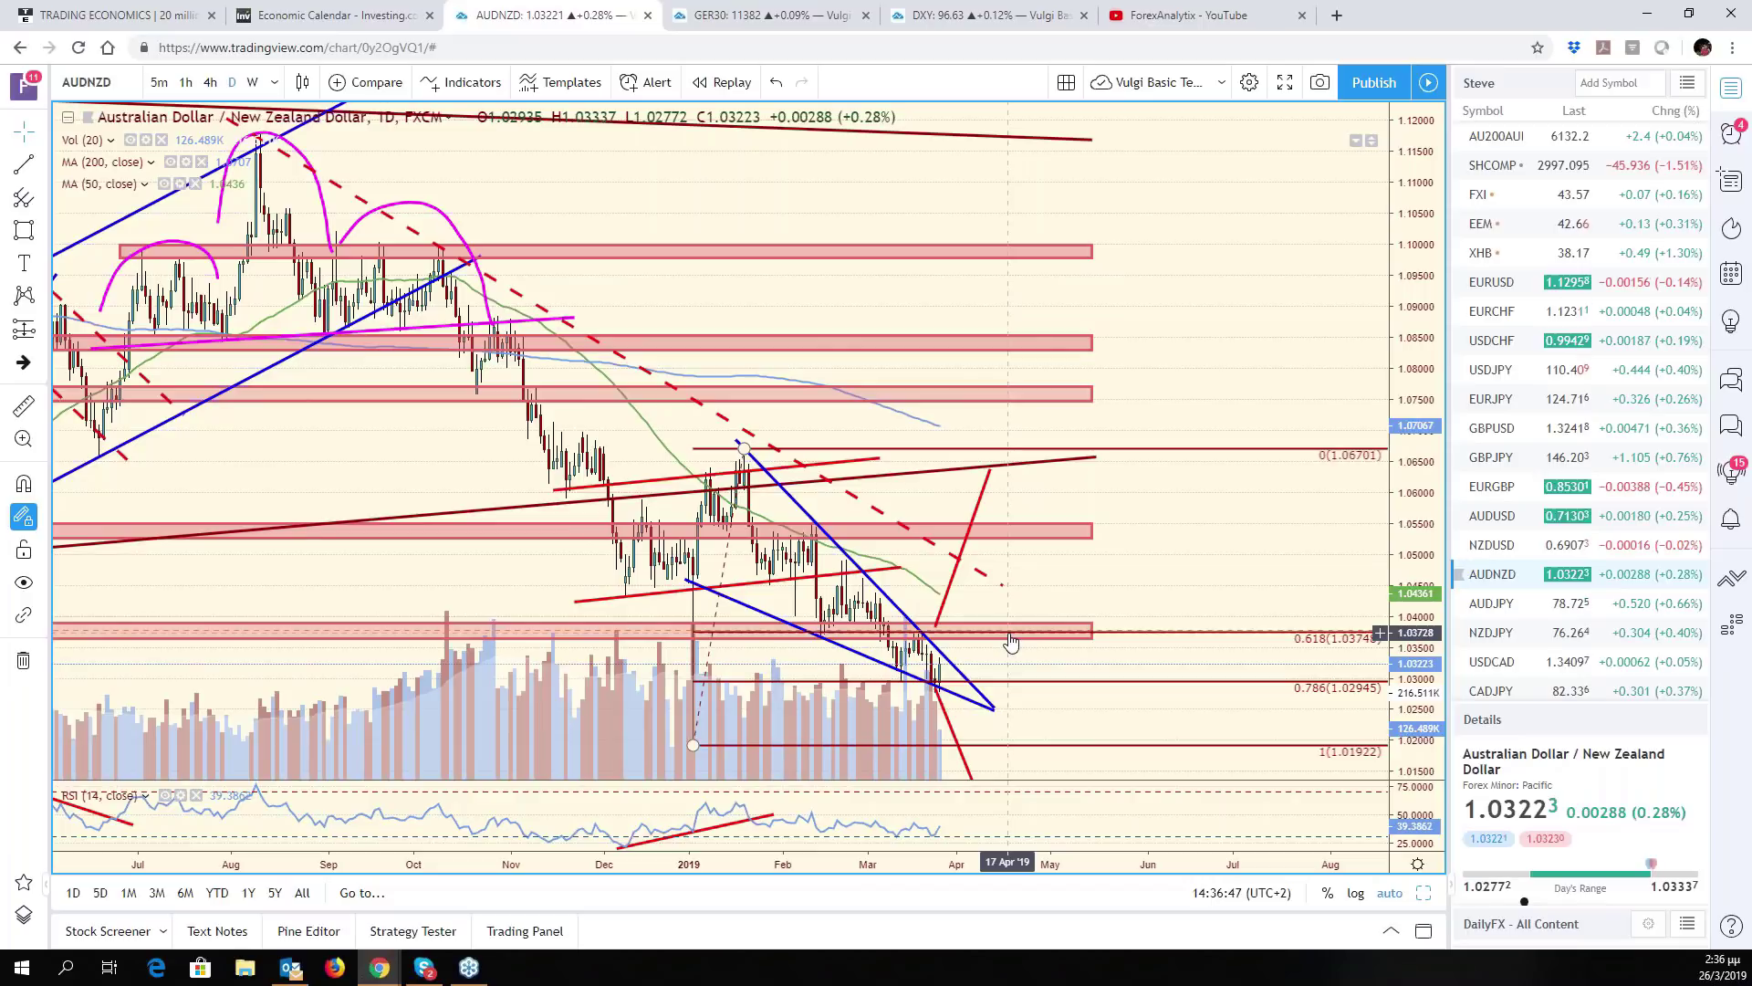
scroll(1010, 642, up, 2)
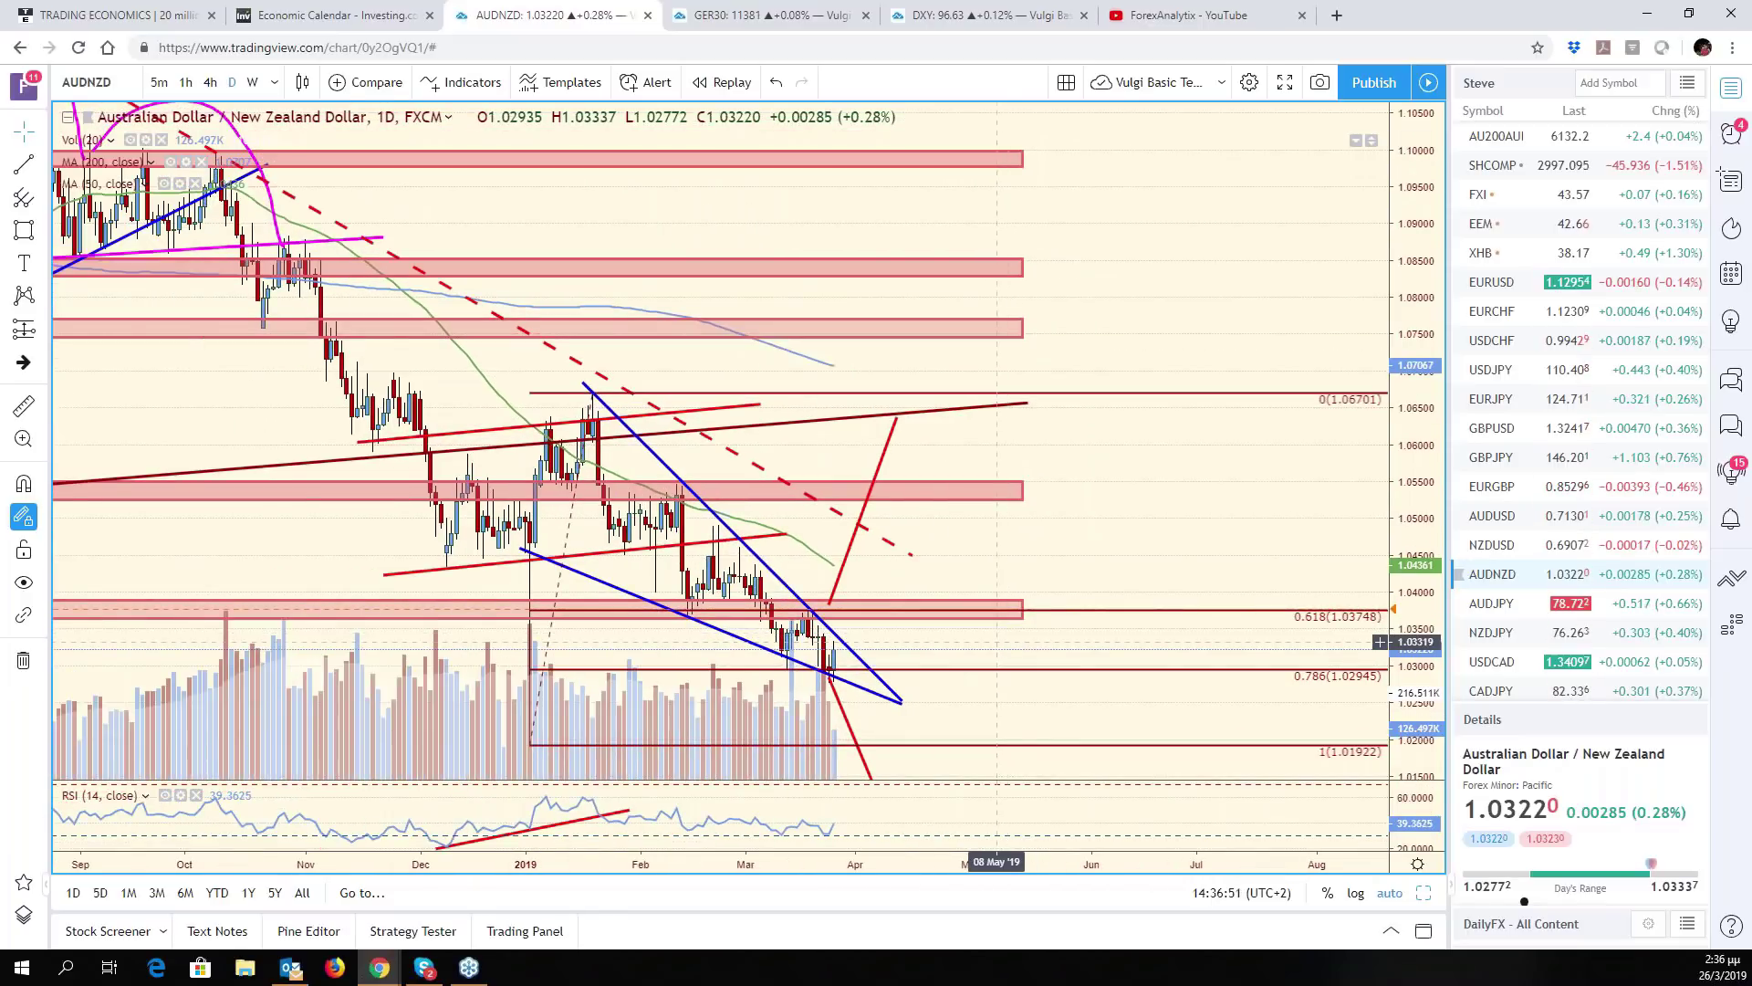
drag(996, 641, 1511, 694)
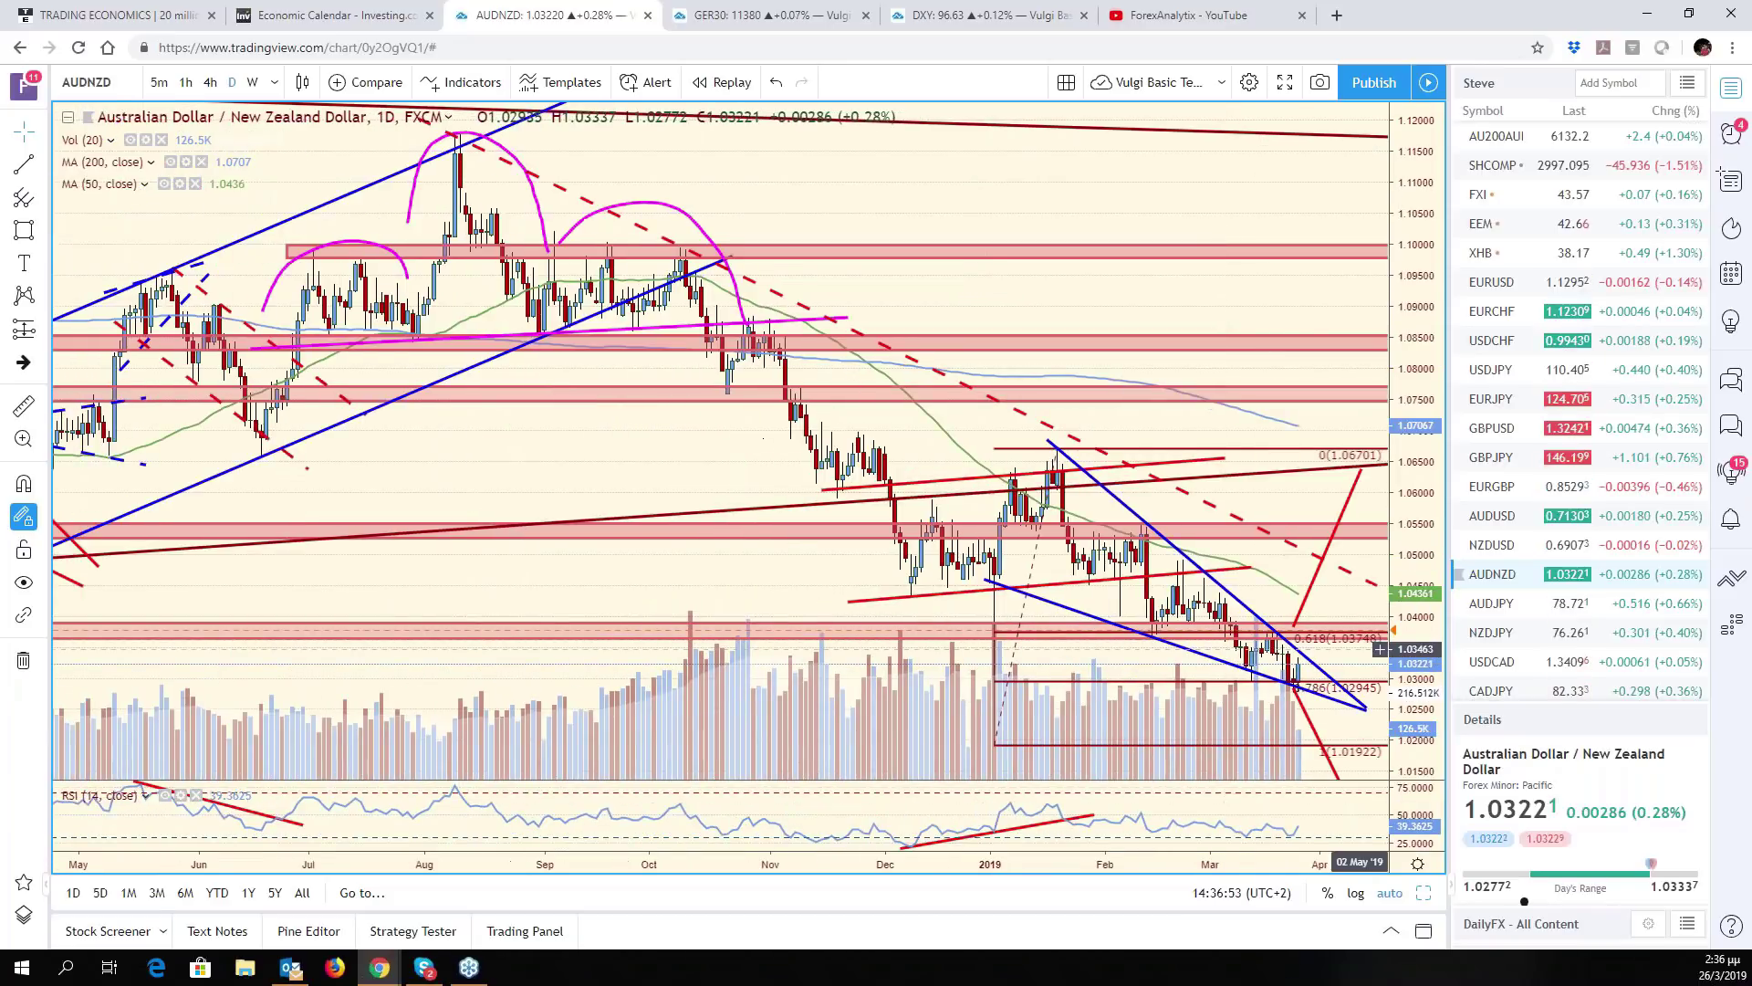
click(1425, 894)
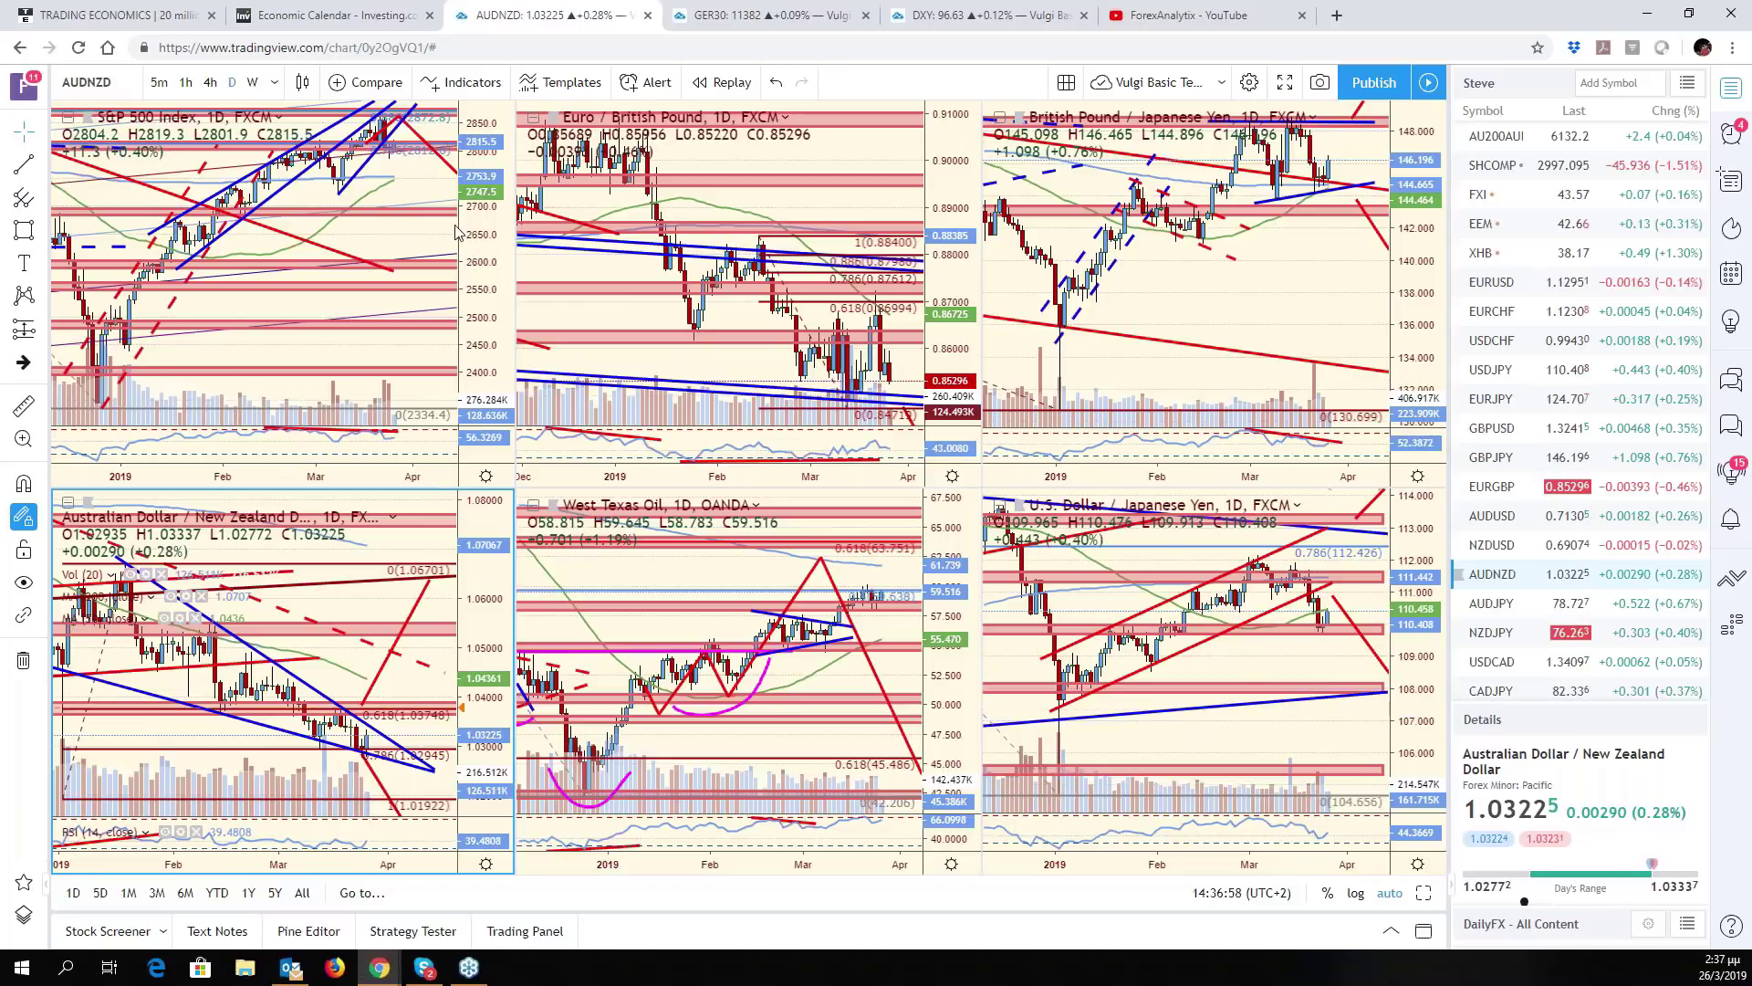
Load NZDJPY from the watchlist into the AUDNZD pane and maximize it
click(412, 192)
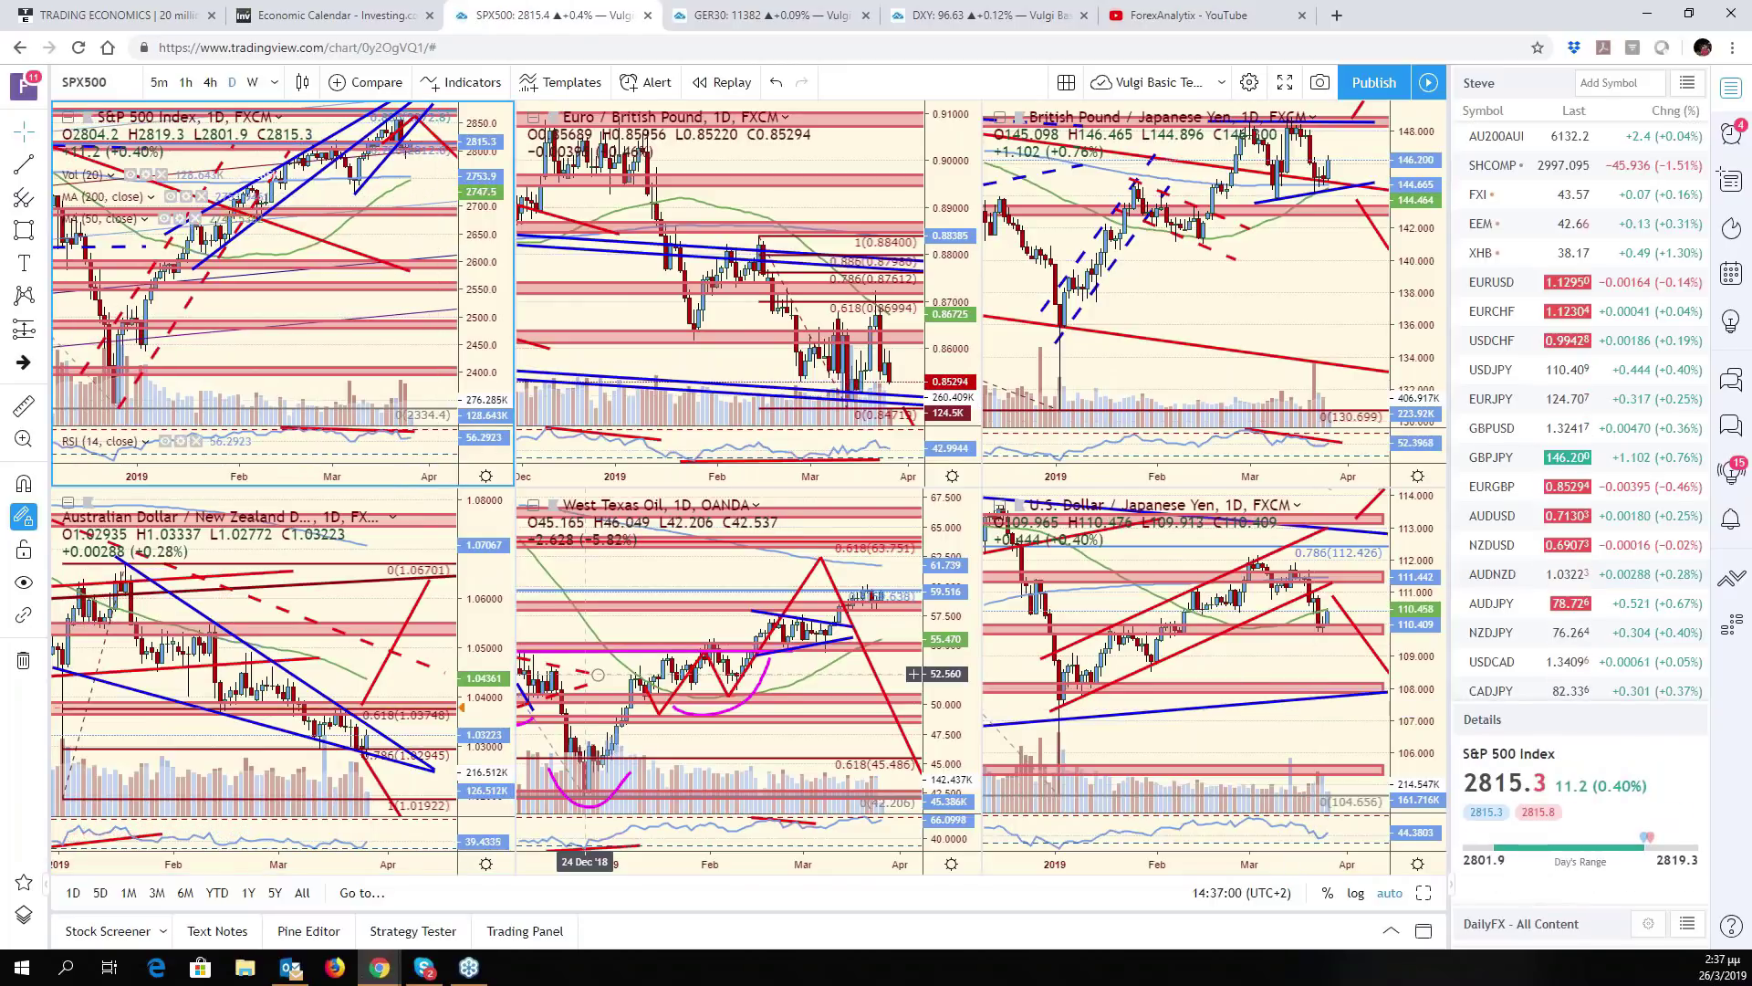
click(428, 695)
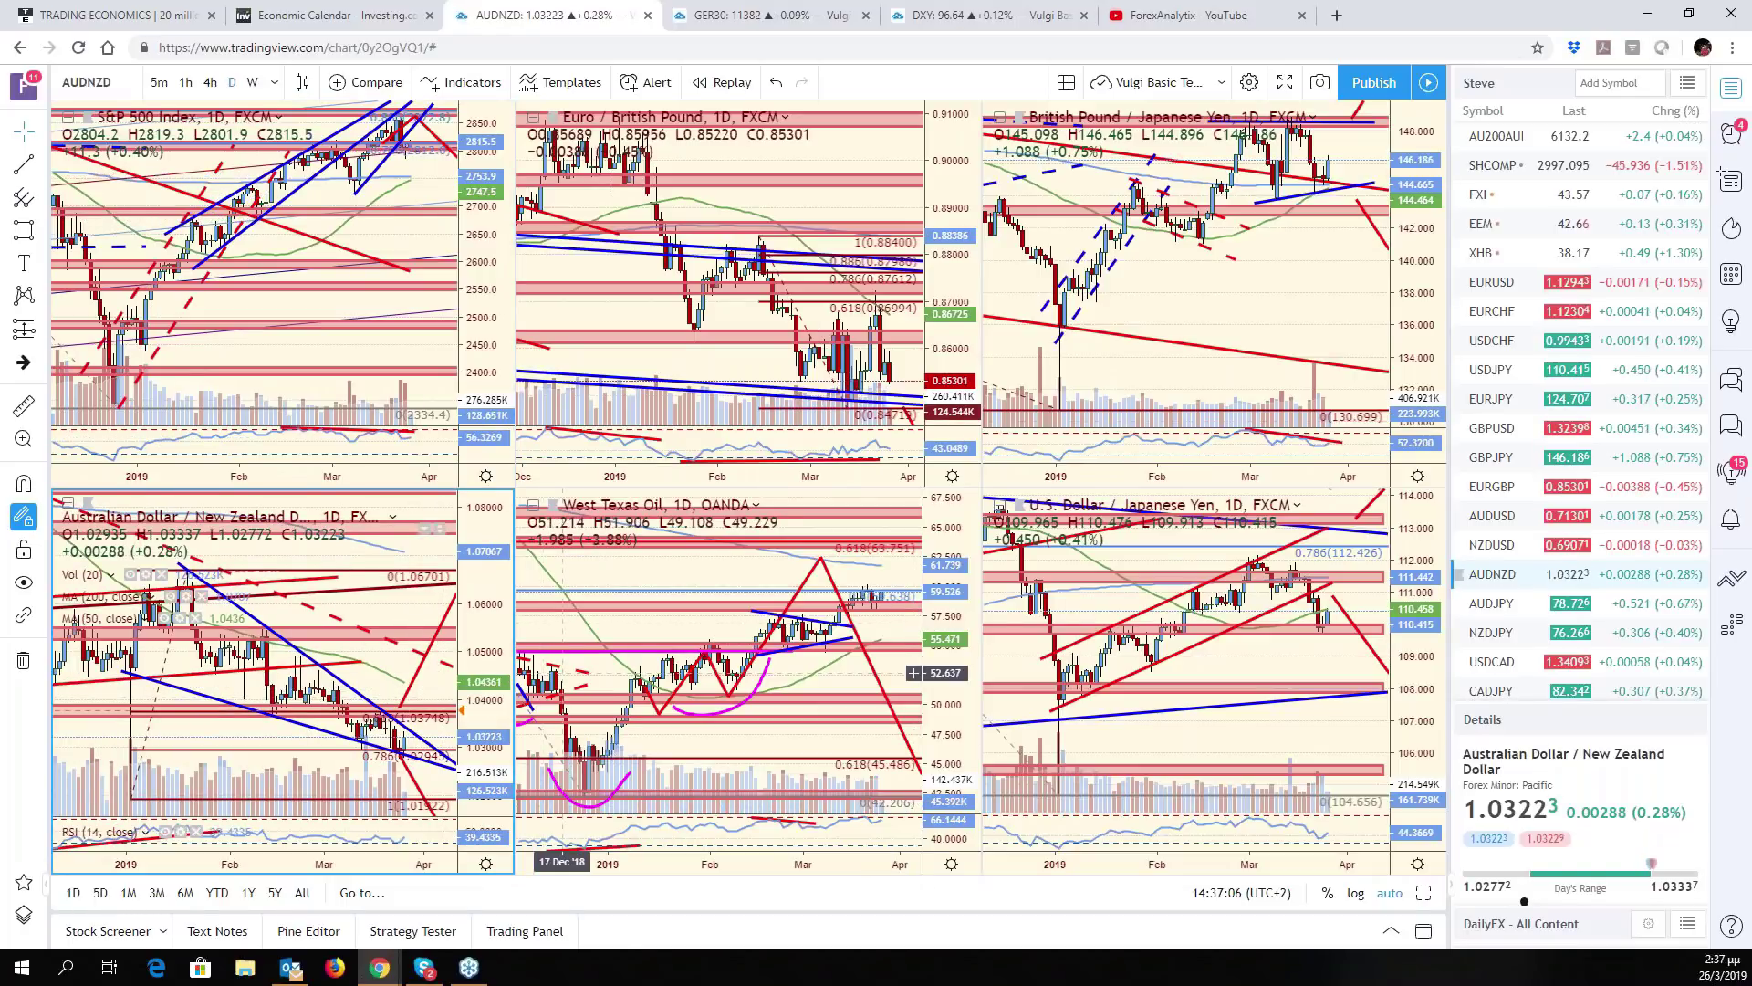
click(1520, 636)
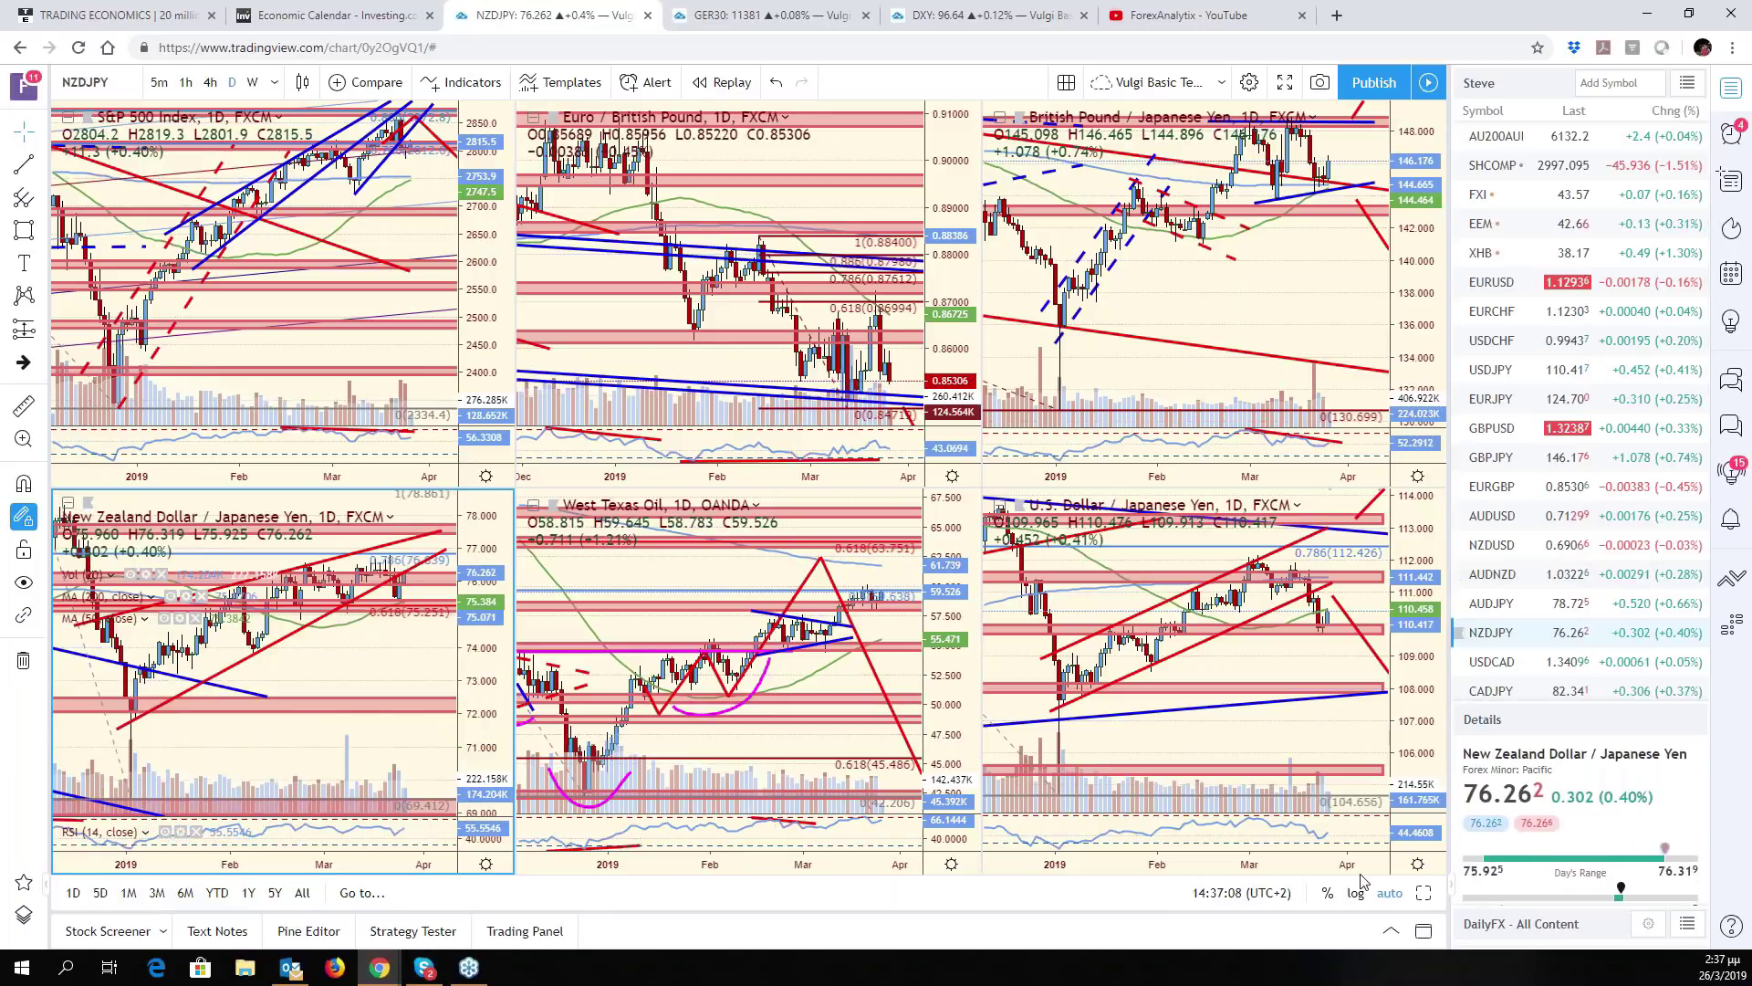
key(alt+Return)
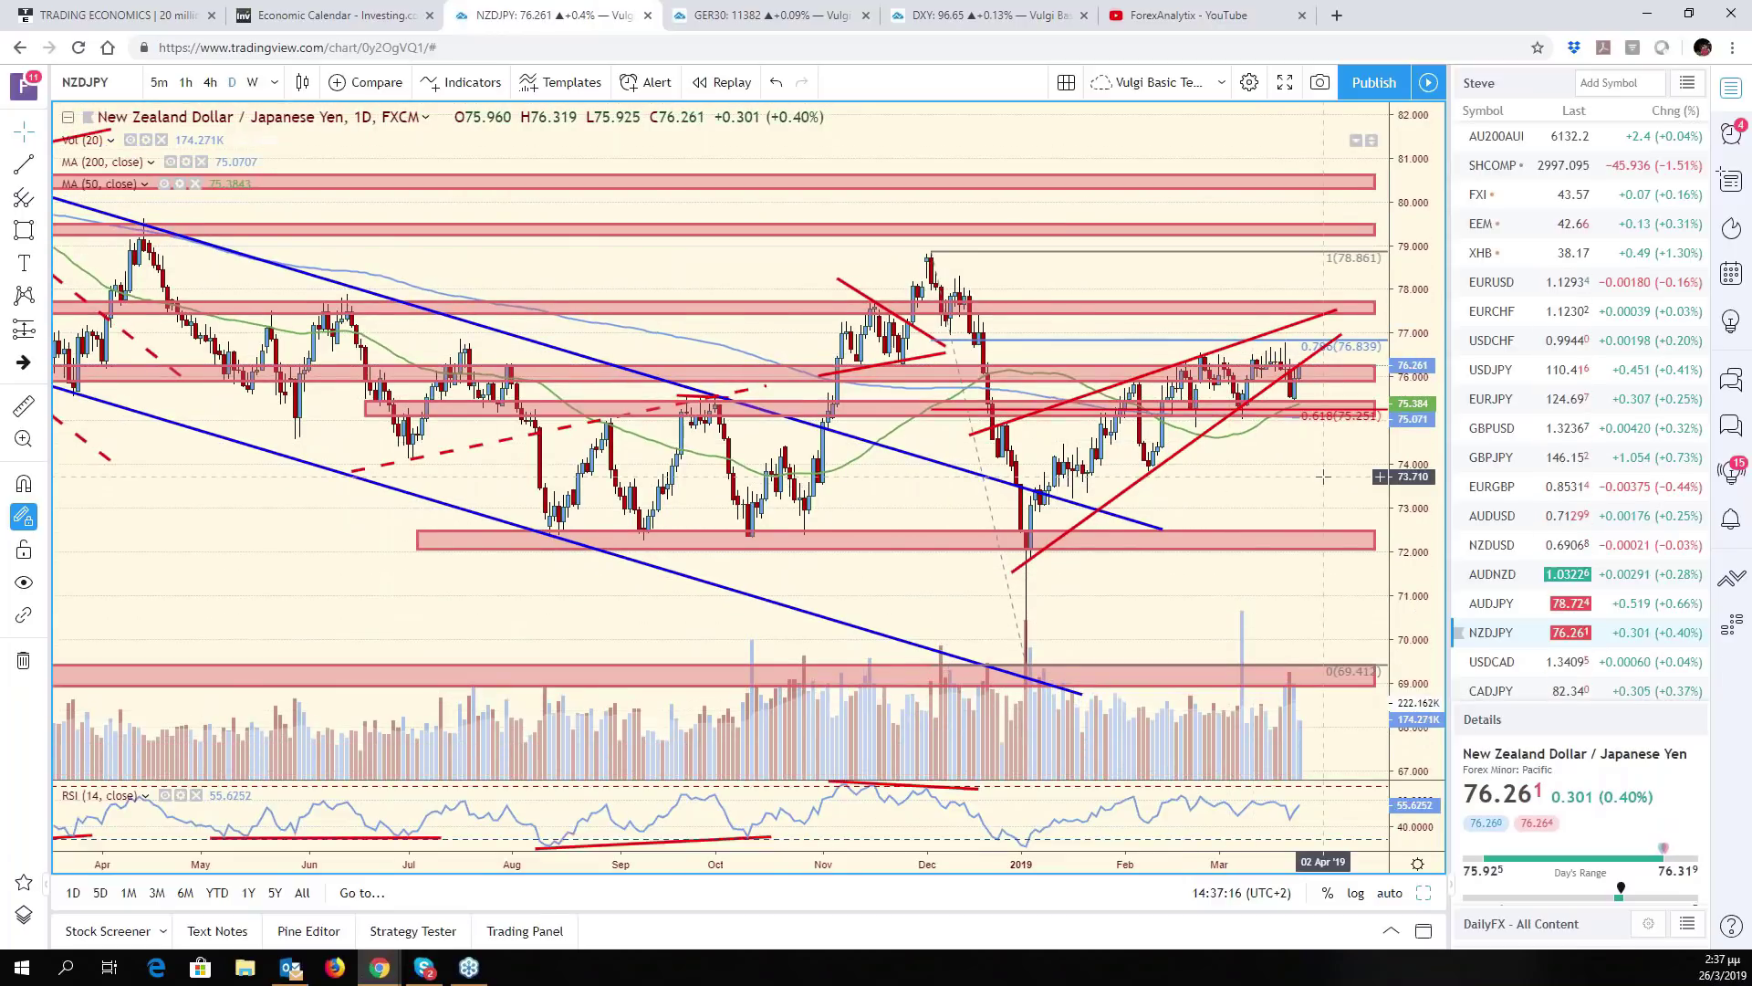
Reposition the NZDJPY chart slightly and activate the Trend Line tool with Alt+T
drag(1323, 475, 1307, 493)
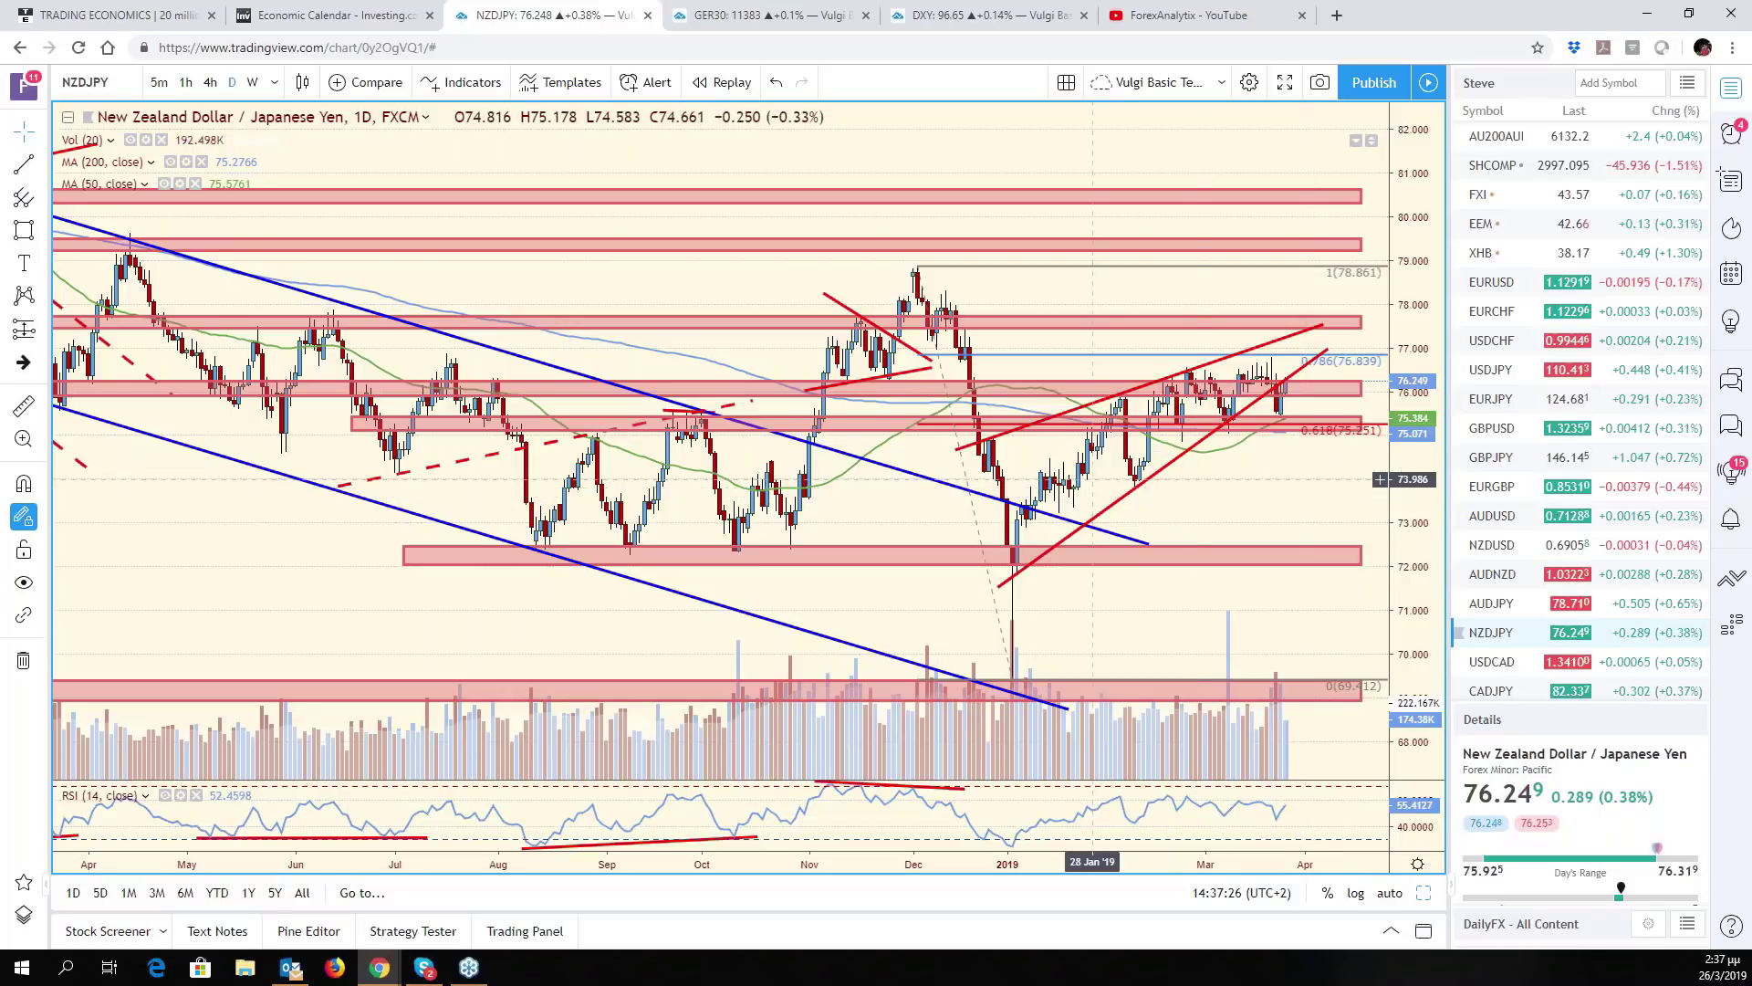
drag(1257, 525, 1208, 566)
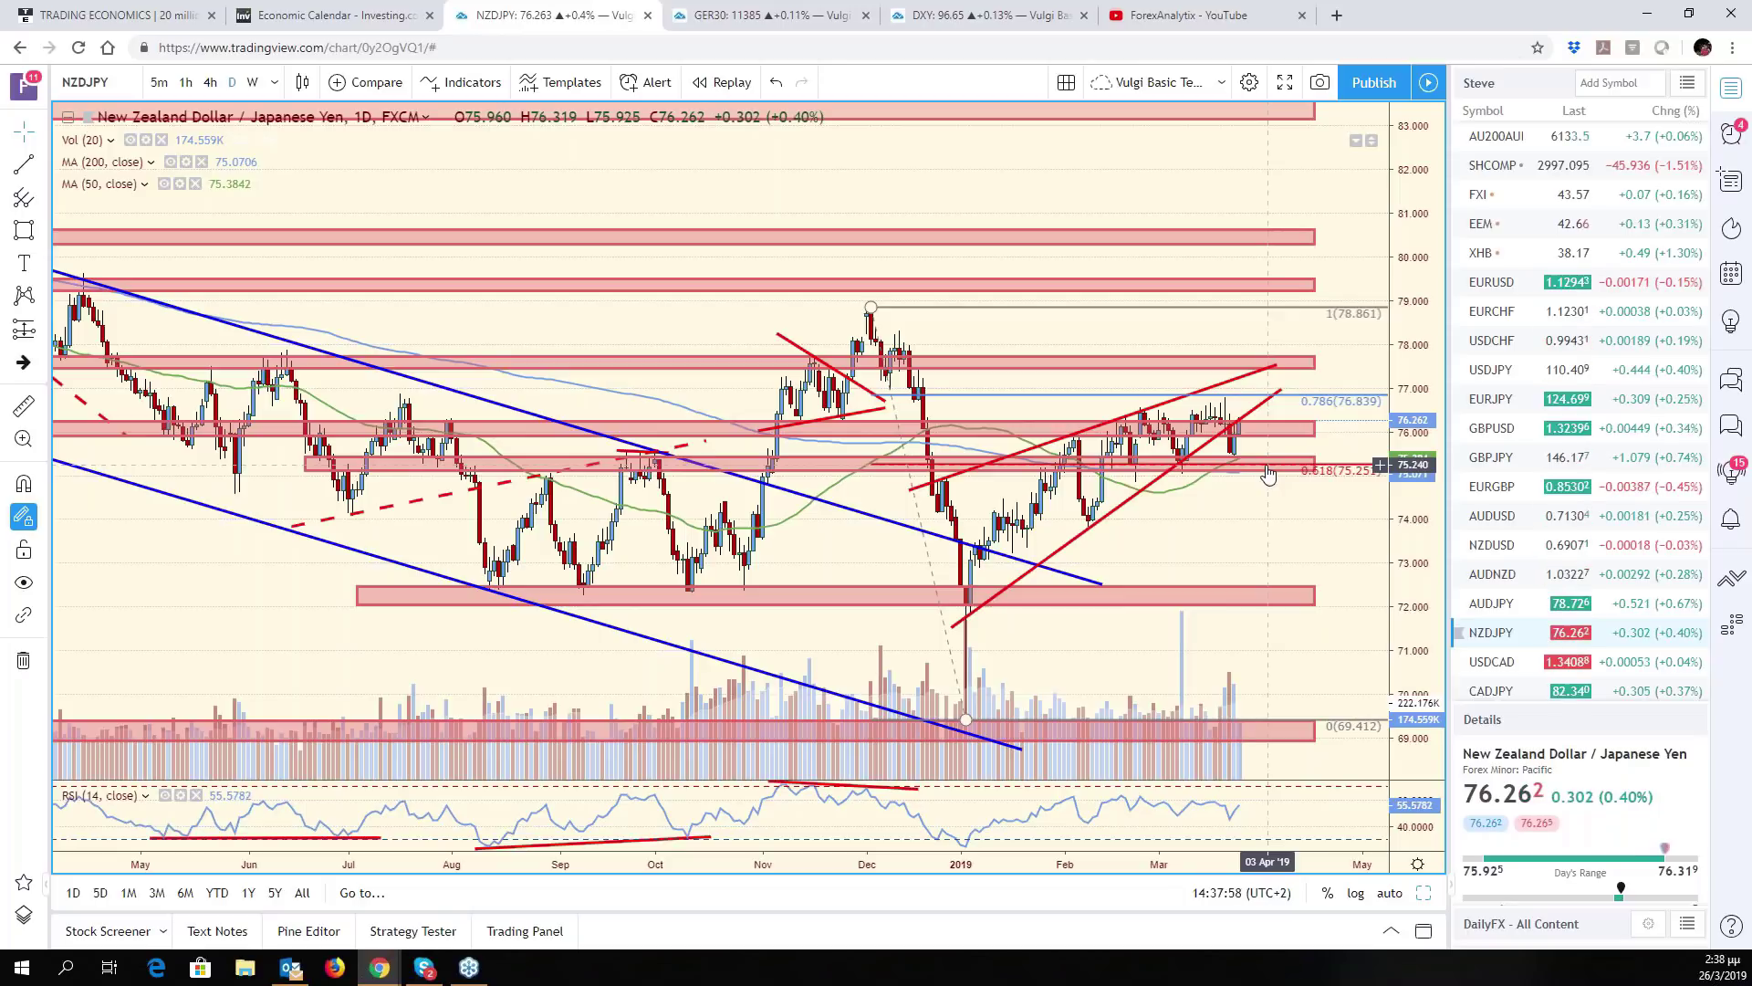
key(alt+t)
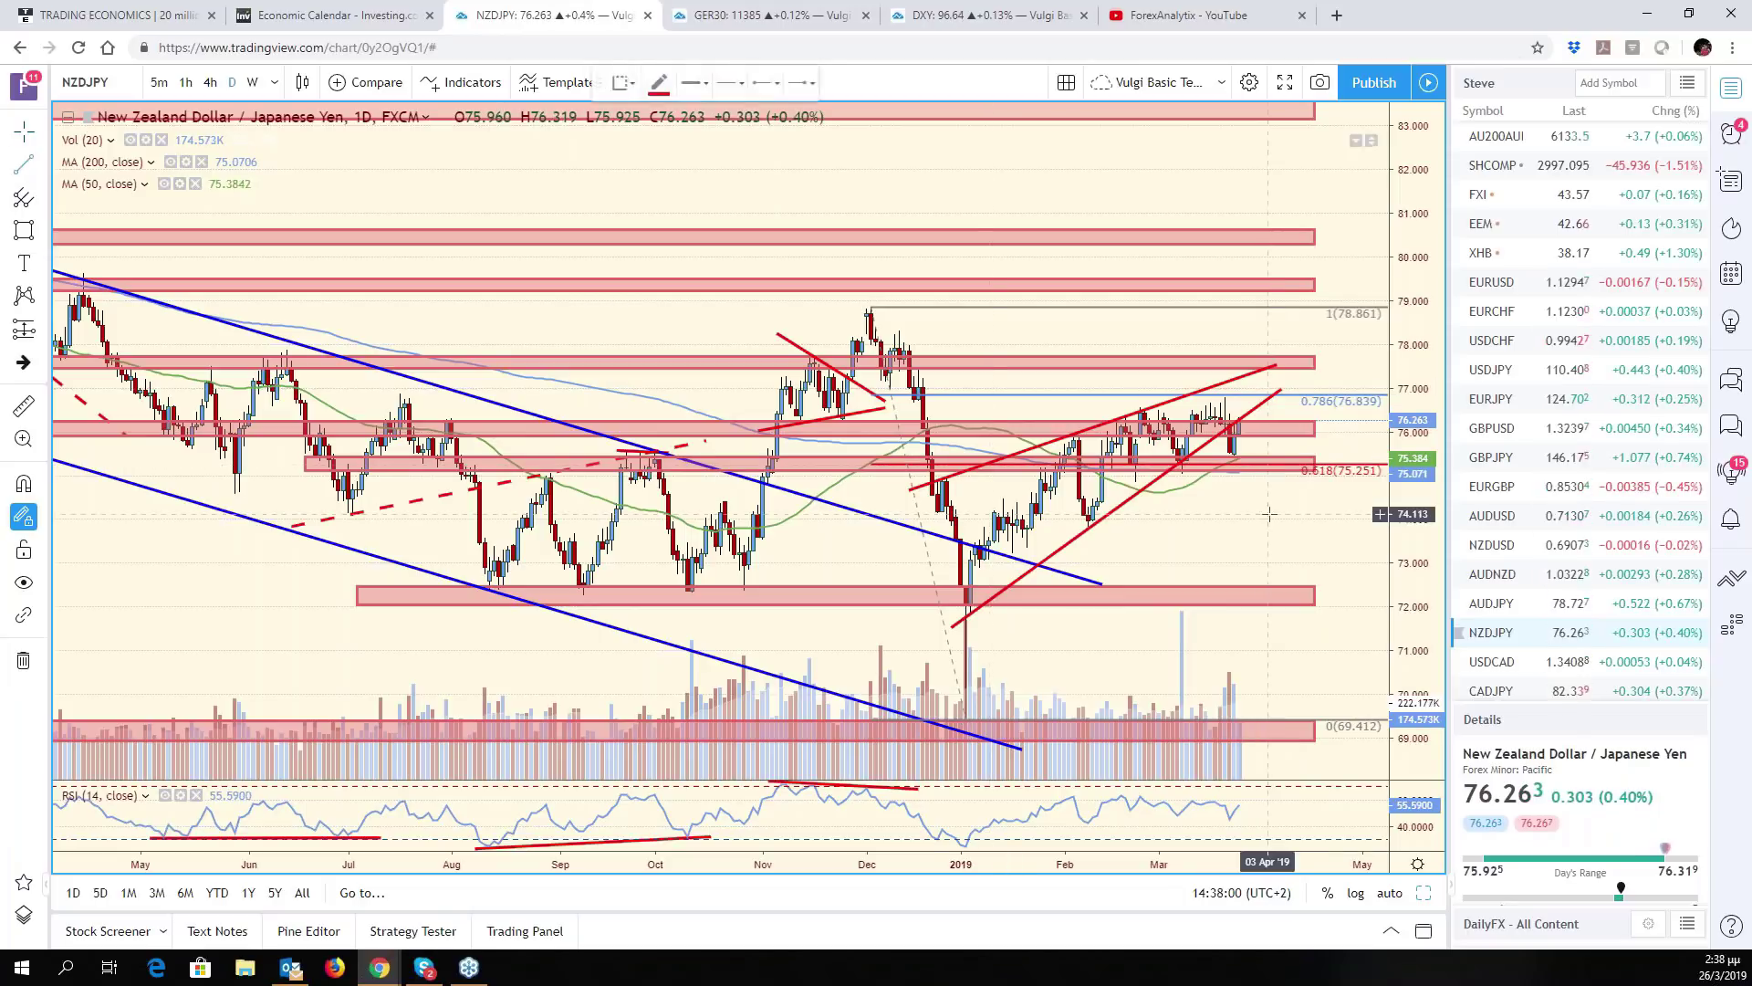
Draw a falling trend line from the recent price down to the 72 support band
click(1253, 469)
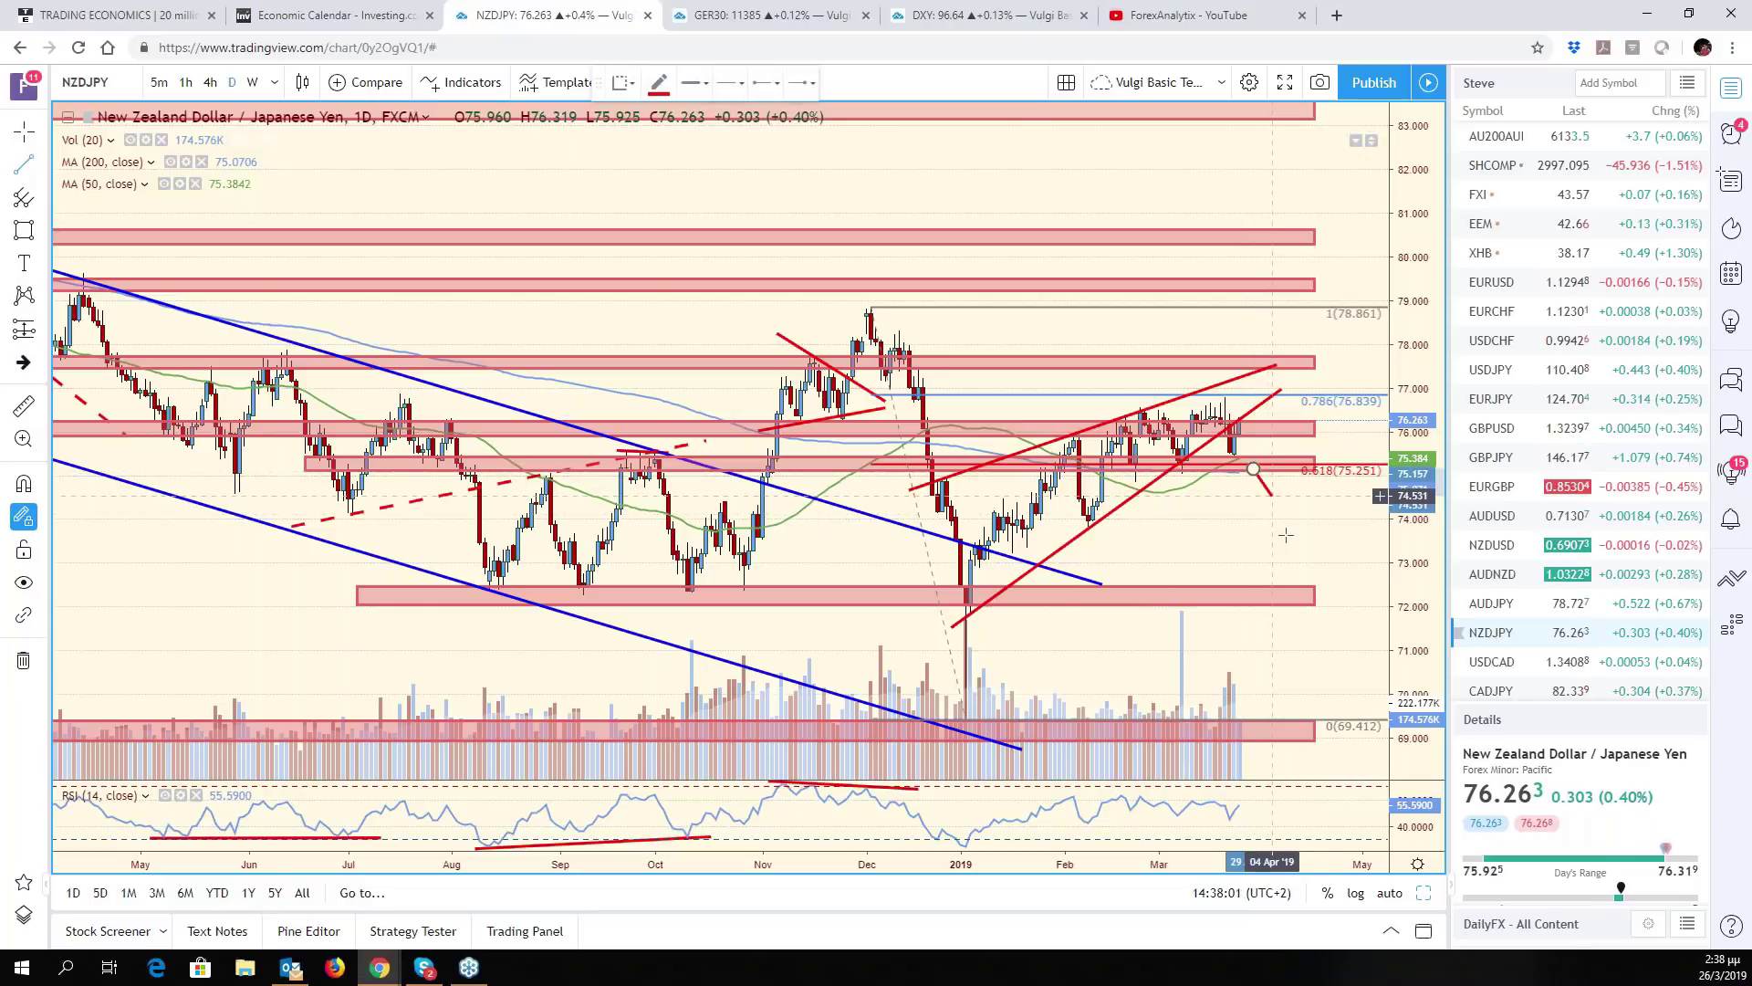
click(1309, 586)
click(1325, 547)
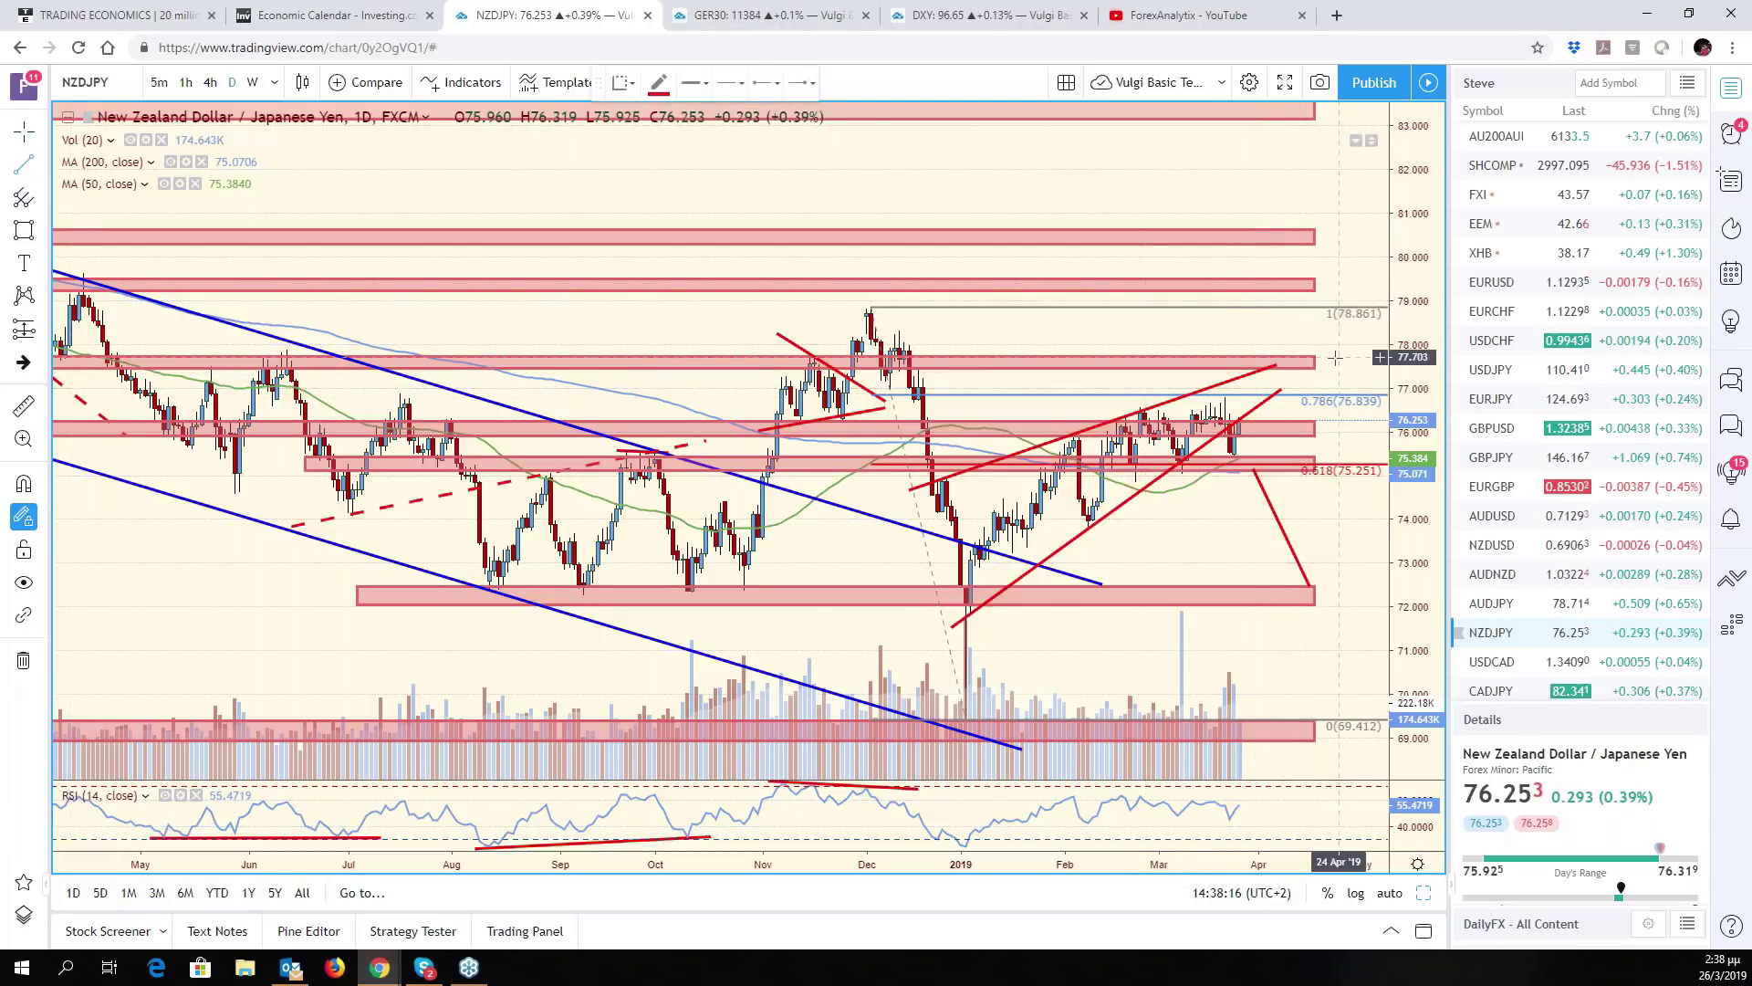
Draw a rising line from 76.8 to 79.3 and move the falling projection to start at 75.25
click(1281, 386)
click(1342, 289)
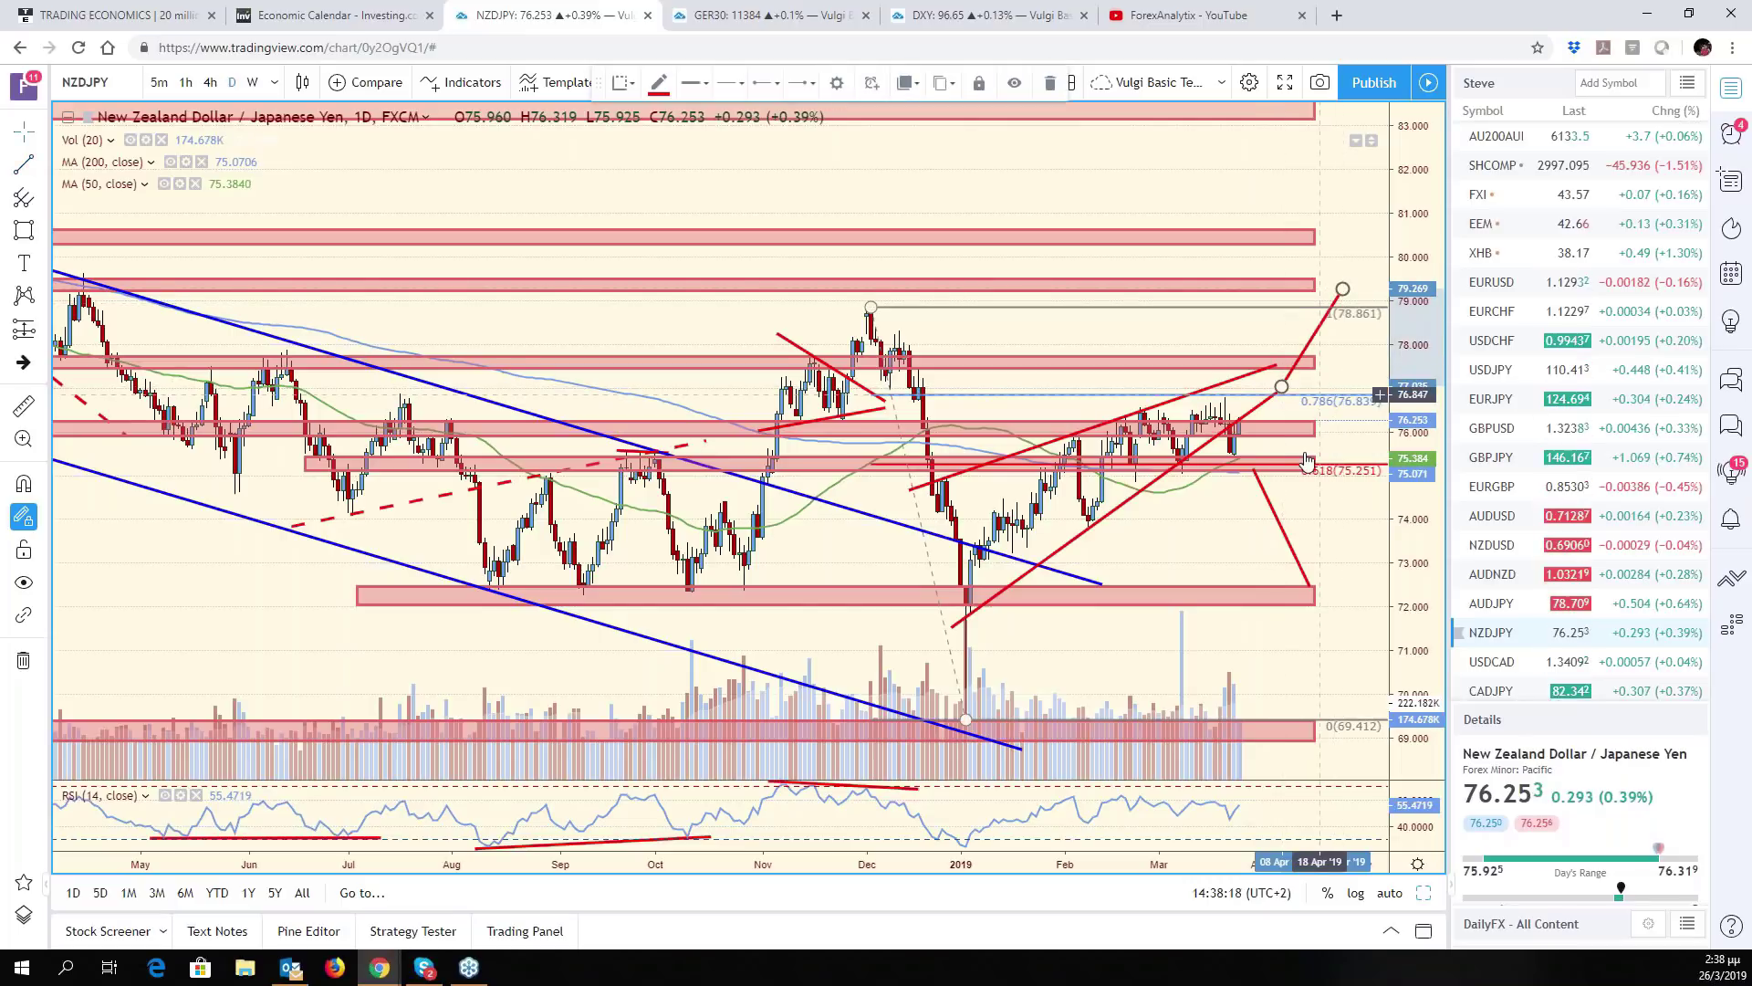
drag(1272, 507, 1296, 507)
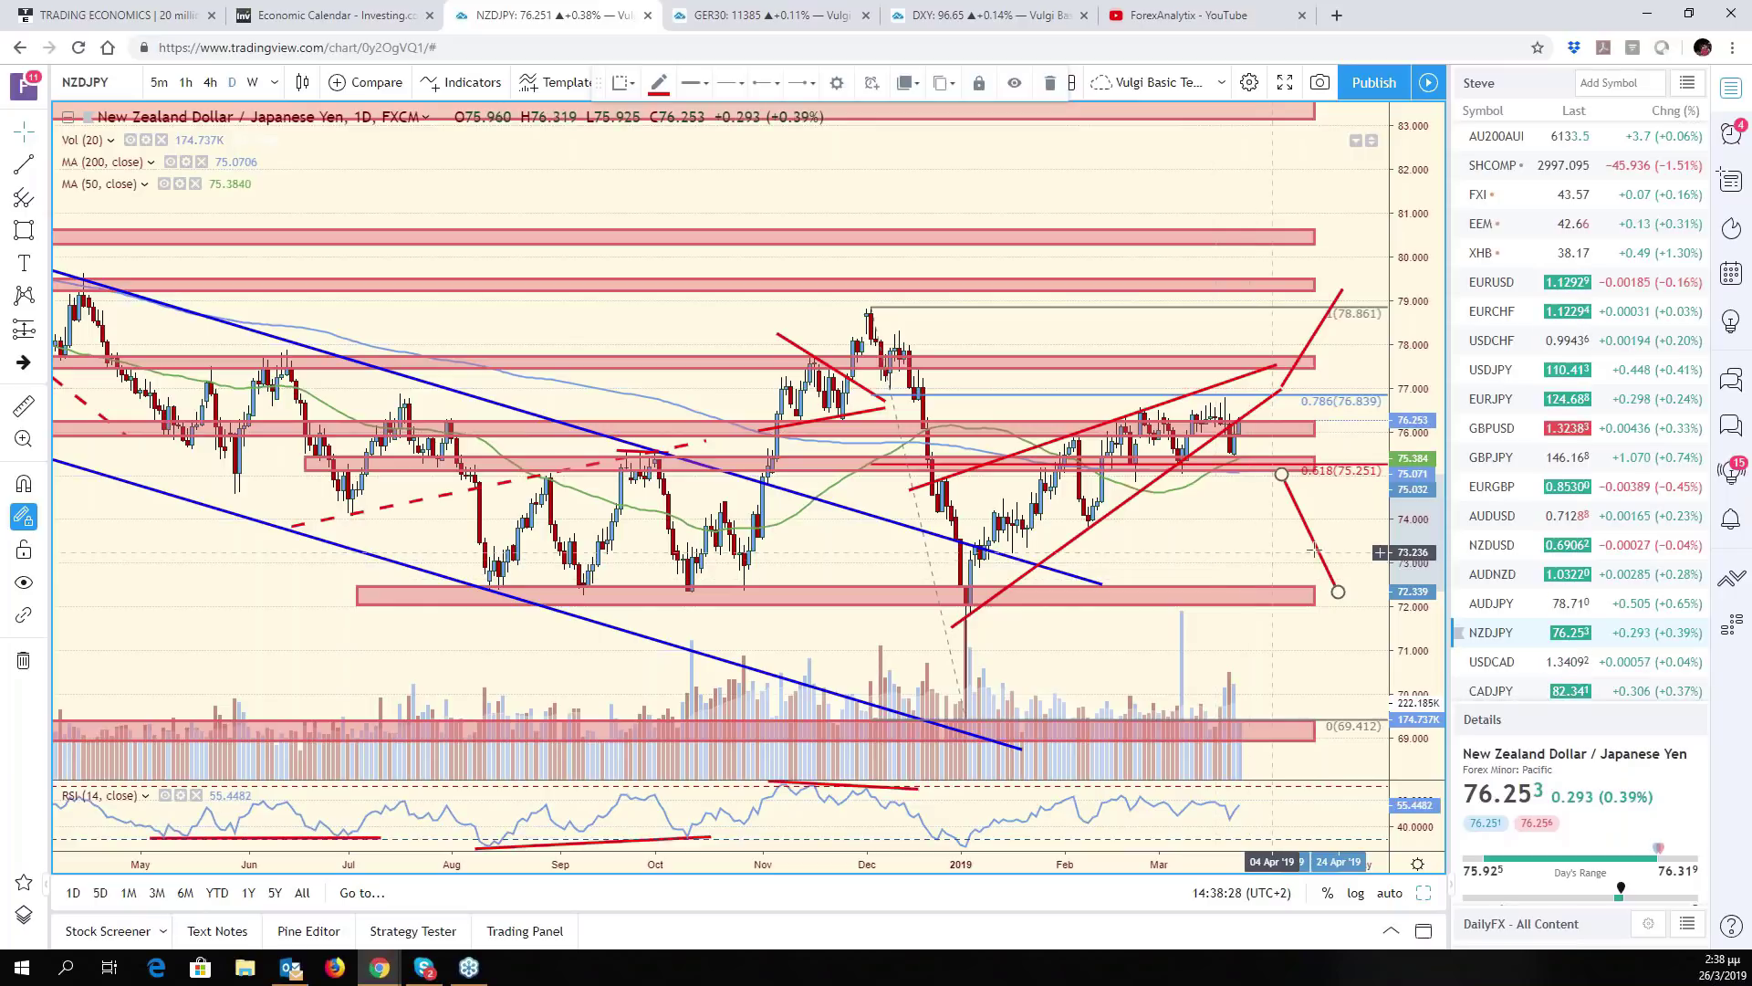
scroll(1572, 631, down, 1)
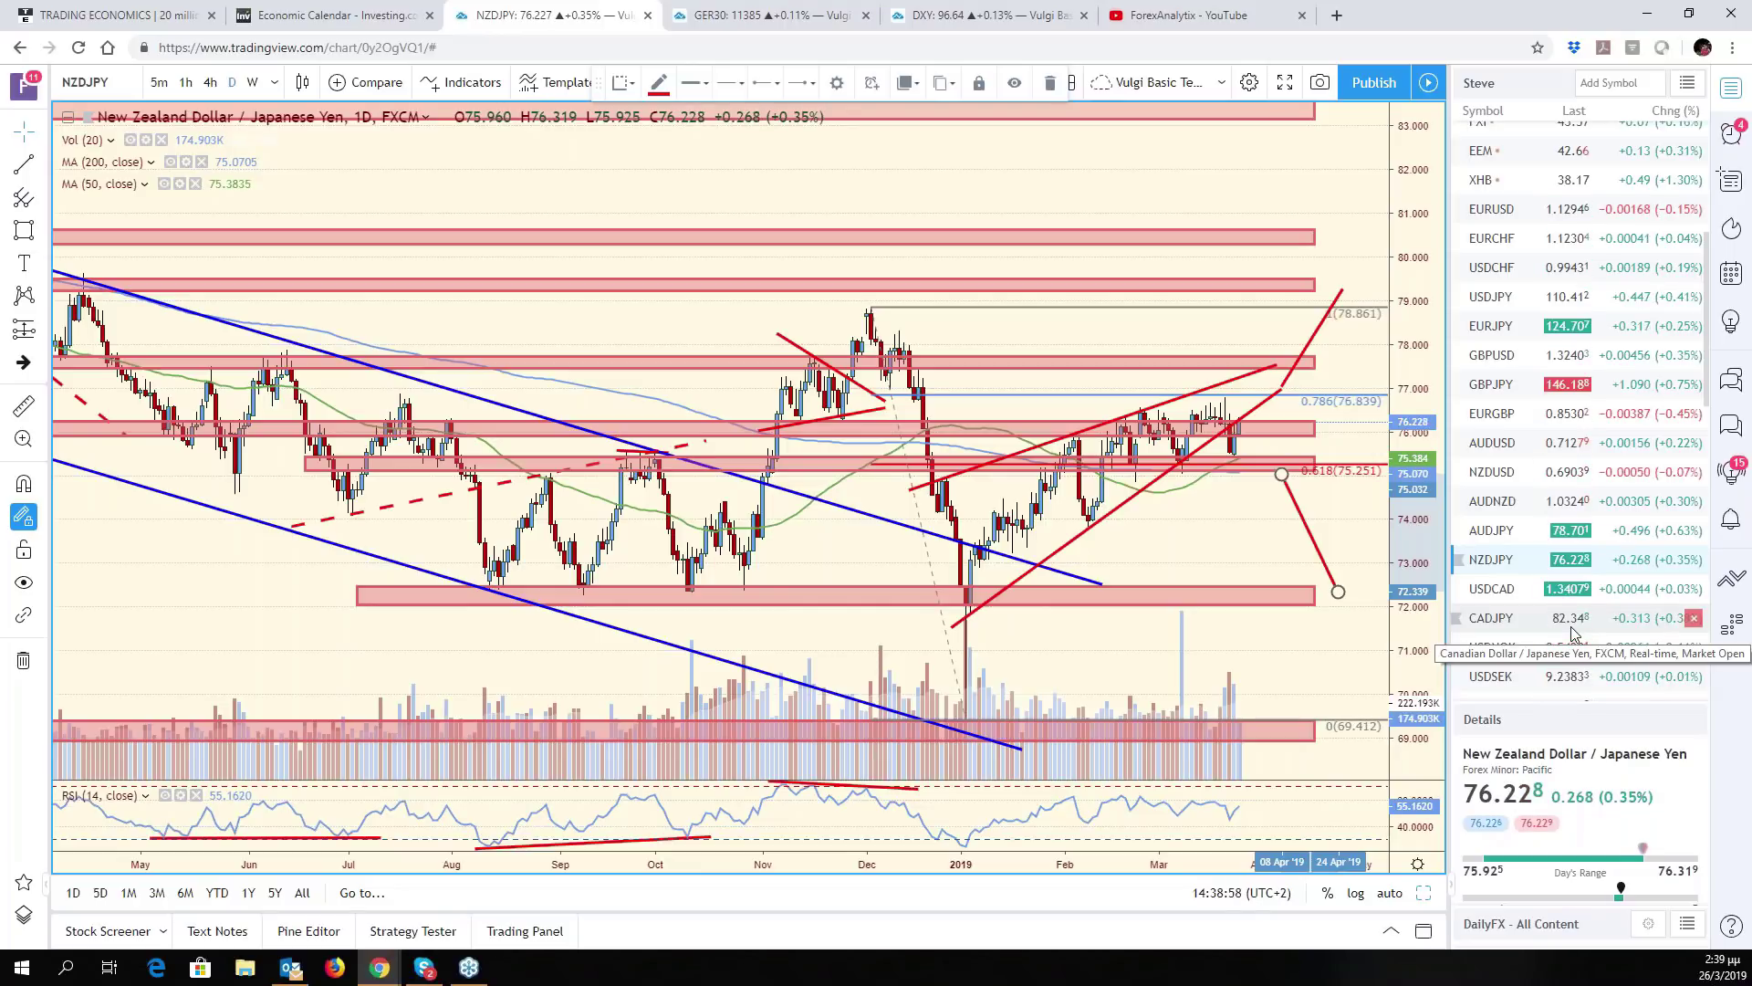
Pan the NZDJPY chart so early April shows, then restore the six-chart layout
scroll(1556, 611, down, 2)
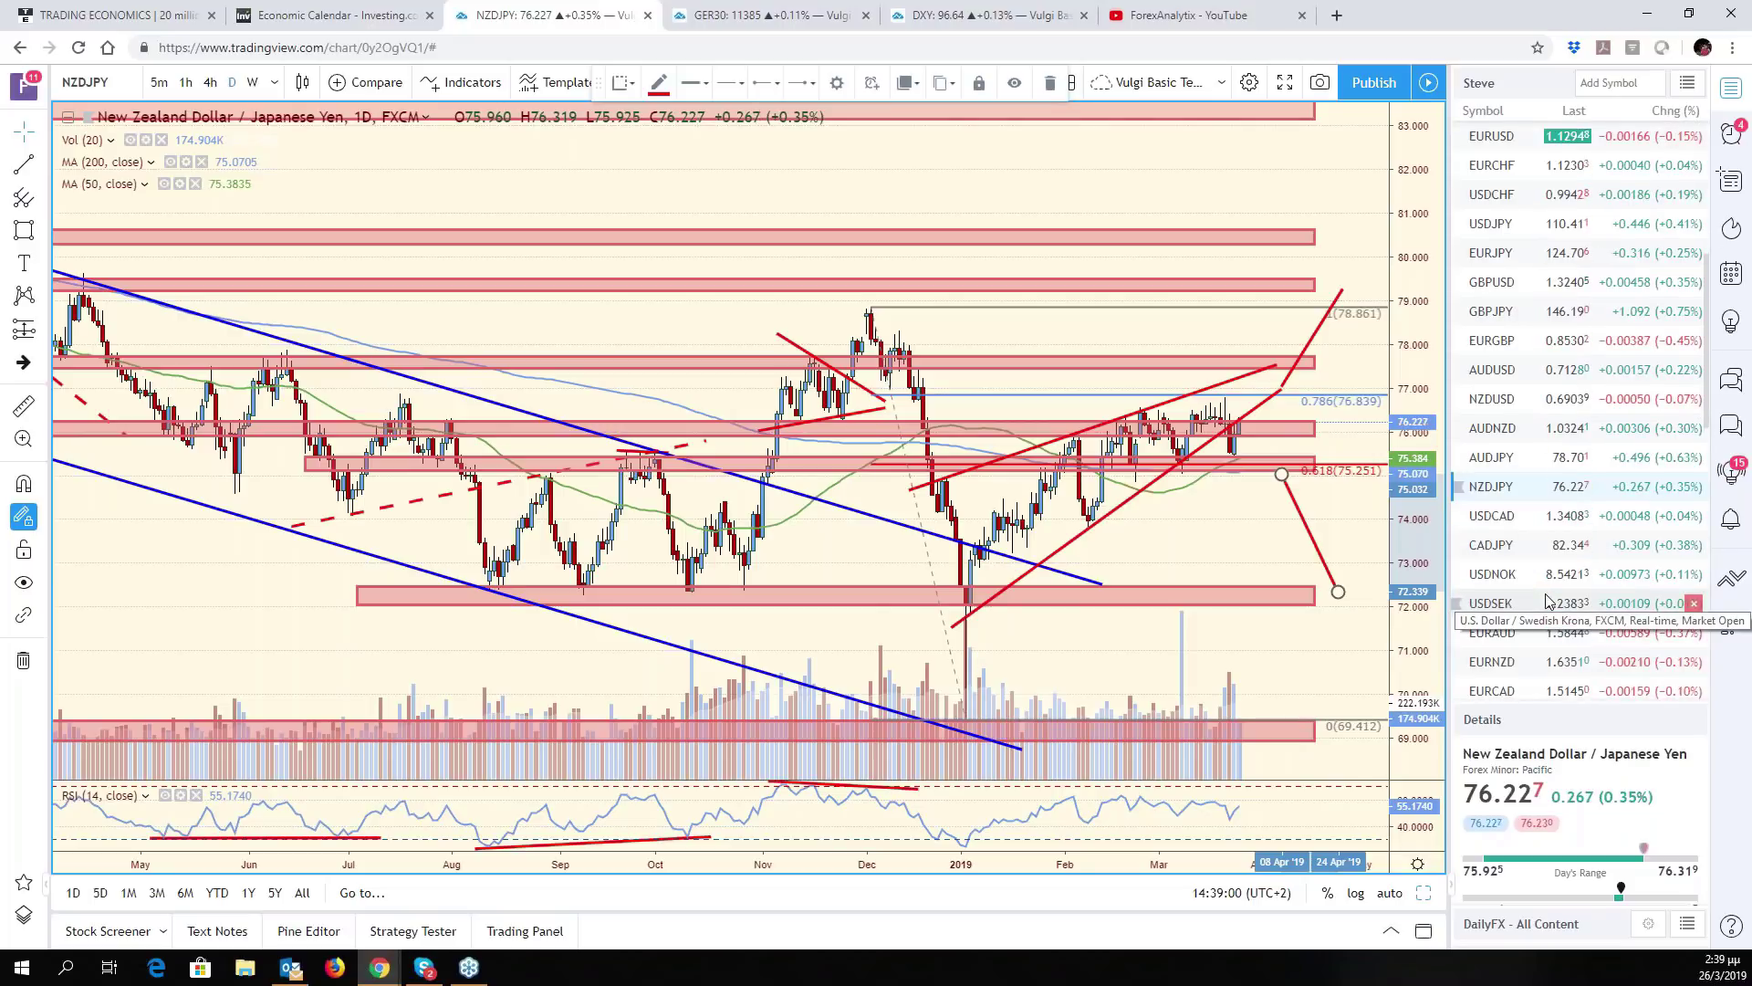
scroll(1552, 598, down, 5)
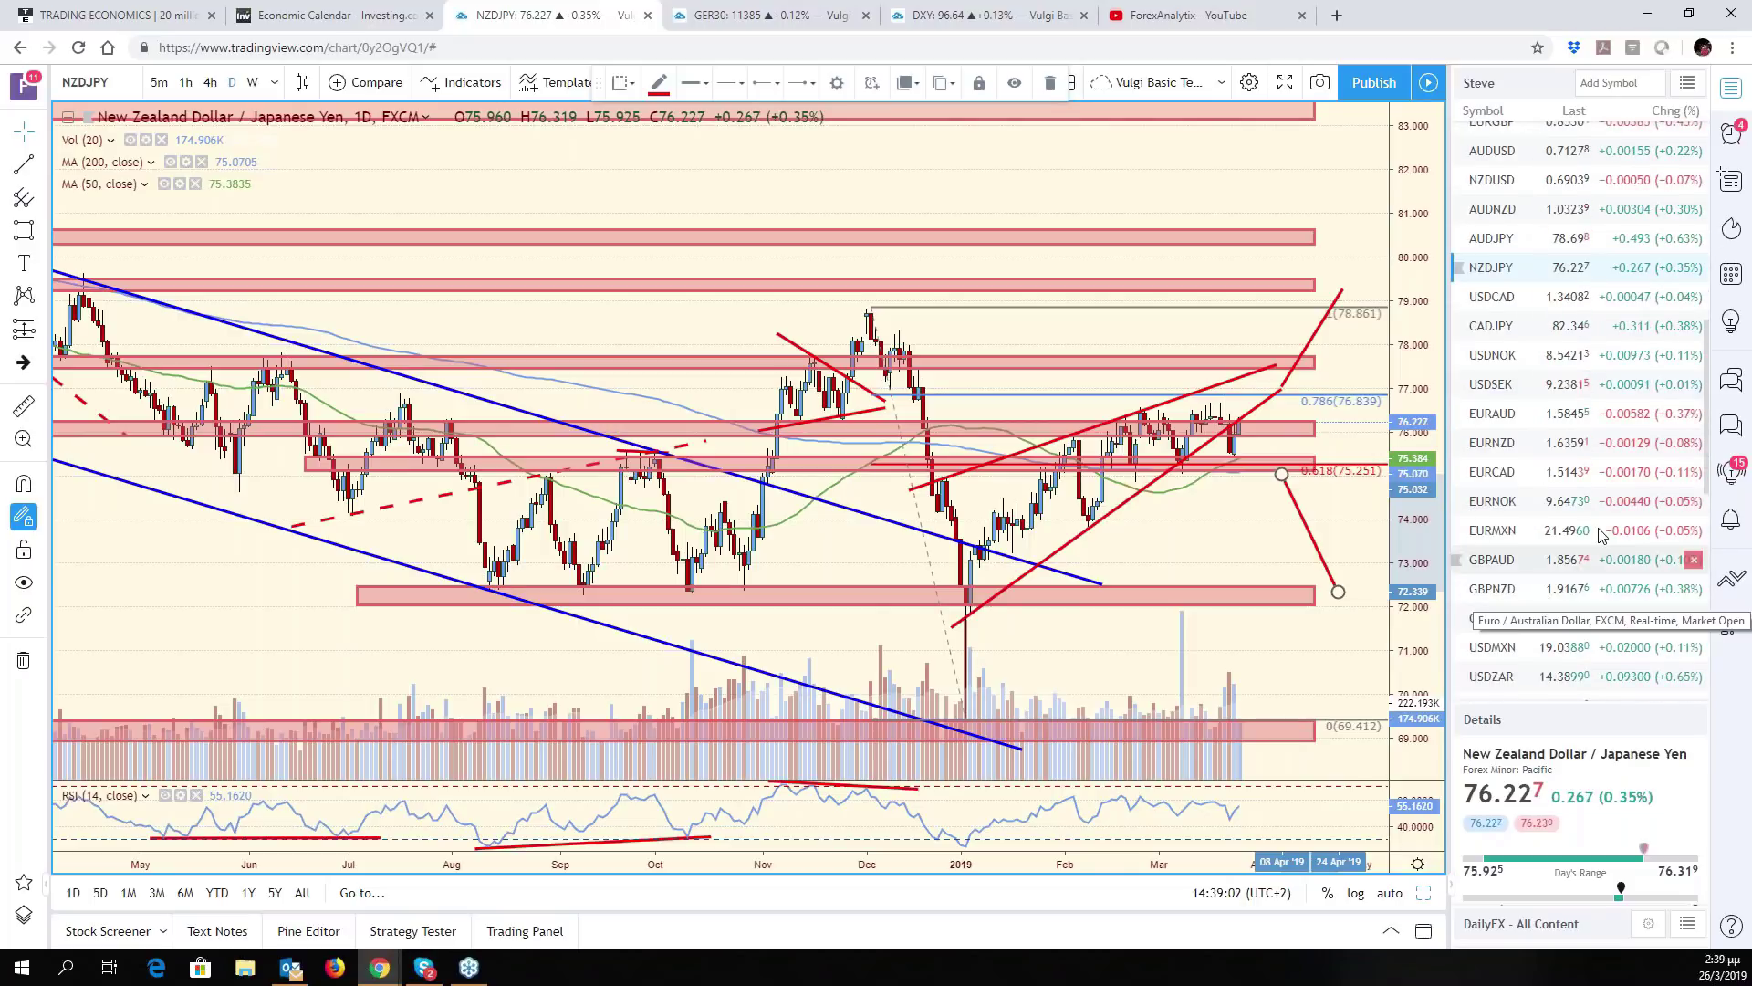
scroll(1602, 536, up, 1)
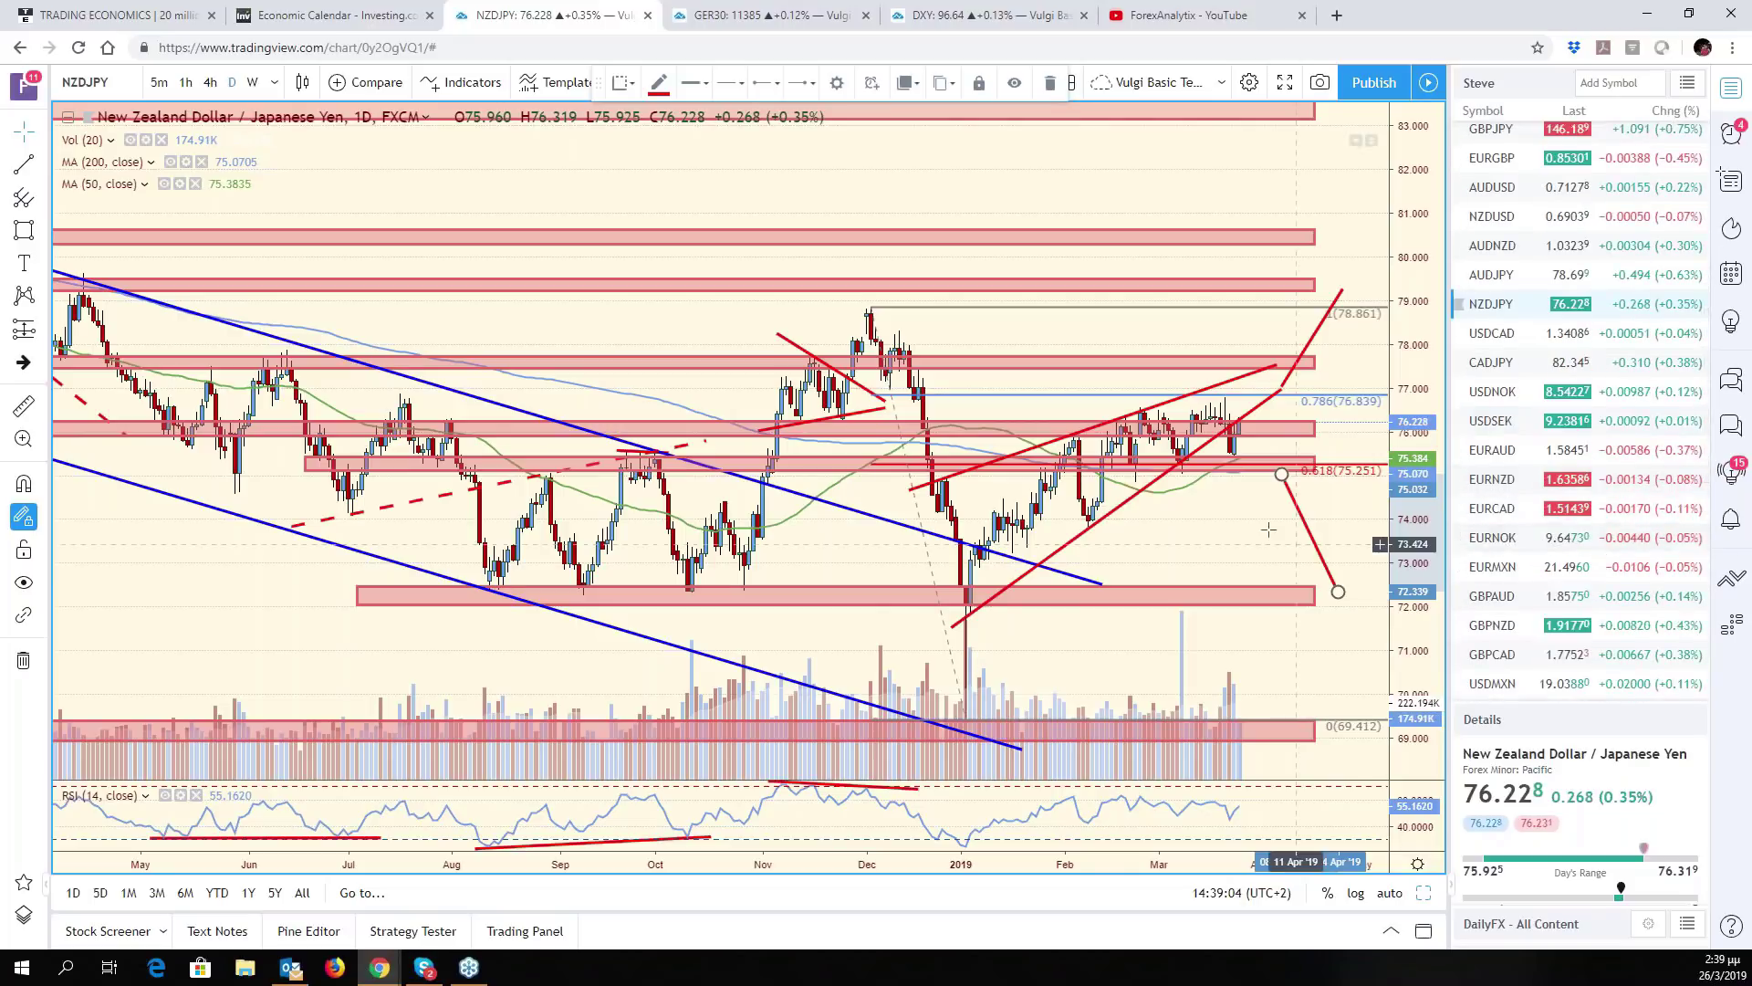
drag(1269, 529, 1340, 524)
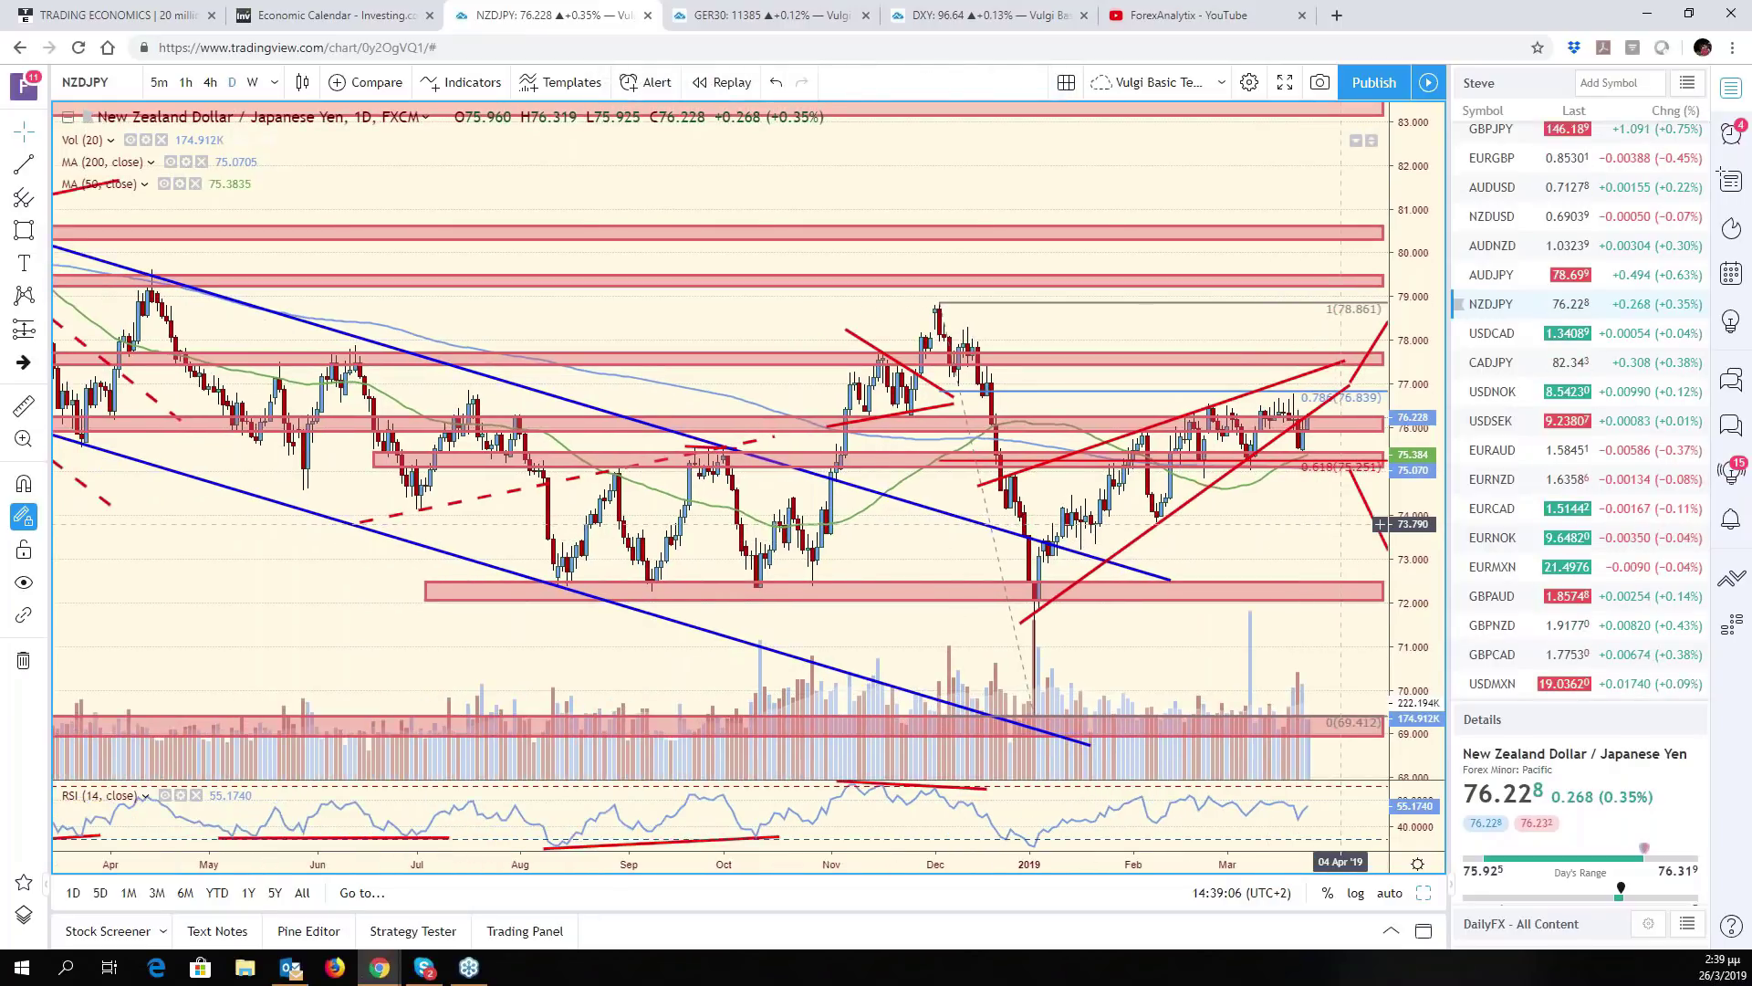
click(1412, 835)
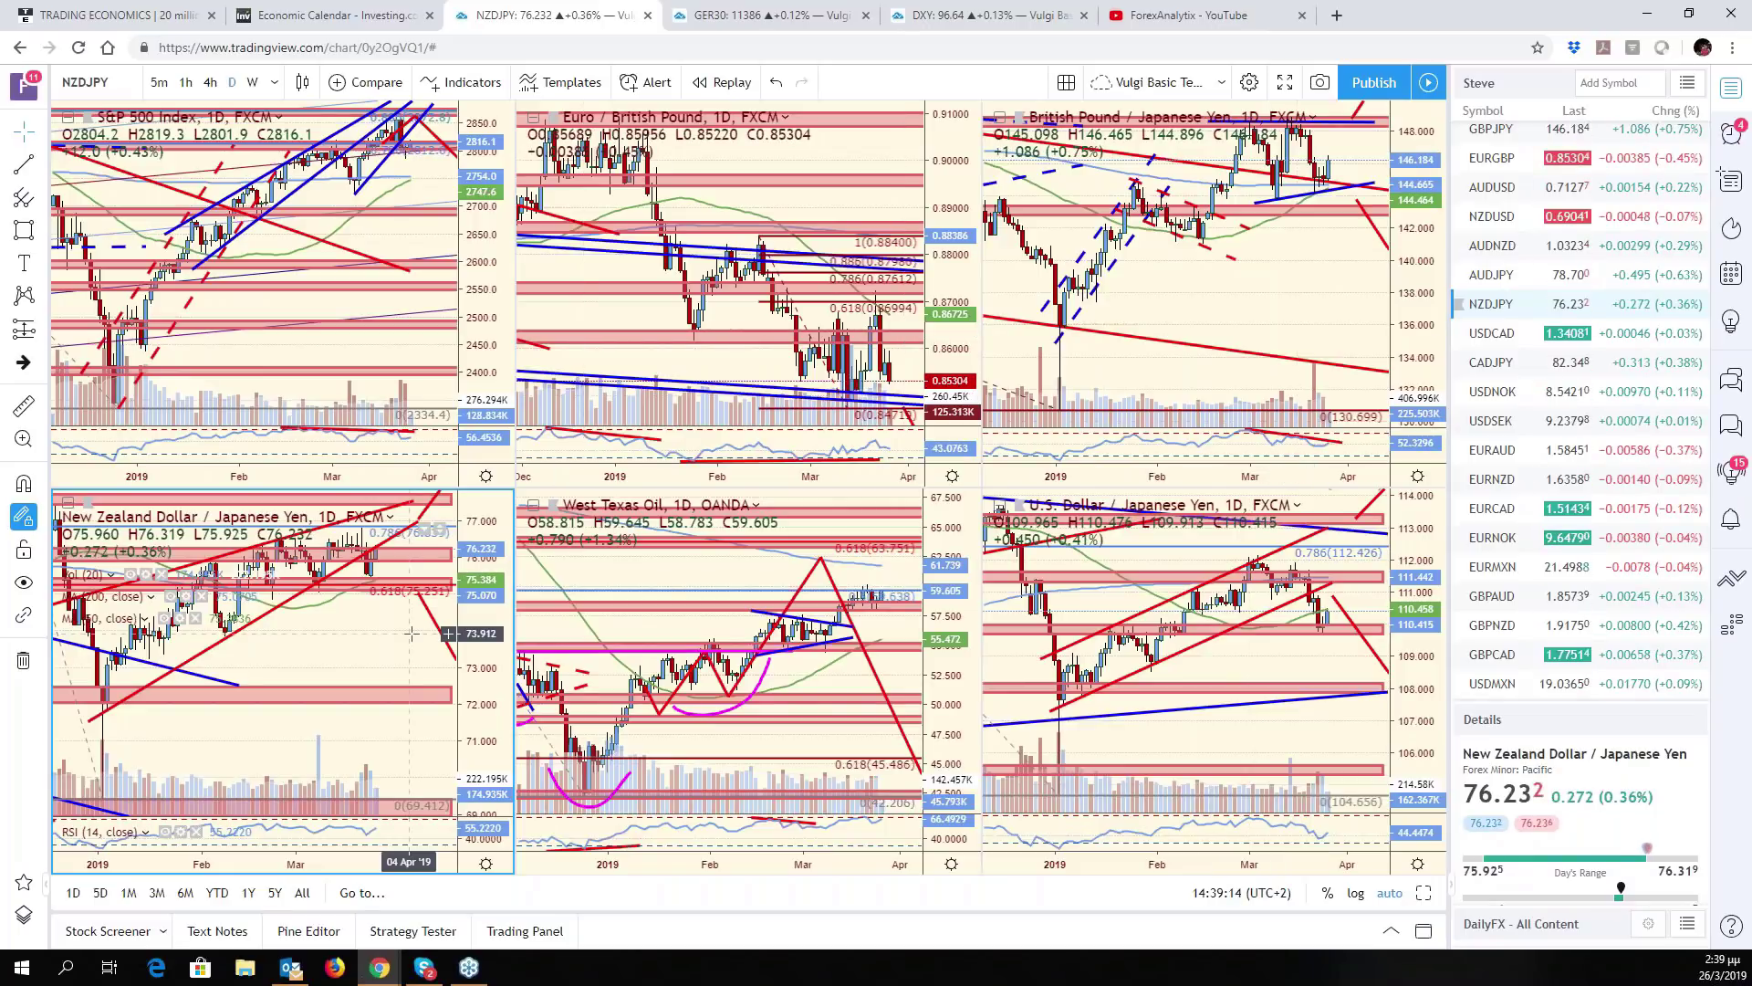
Change the top-middle EURGBP pane's symbol to EURAUD
drag(416, 646, 449, 645)
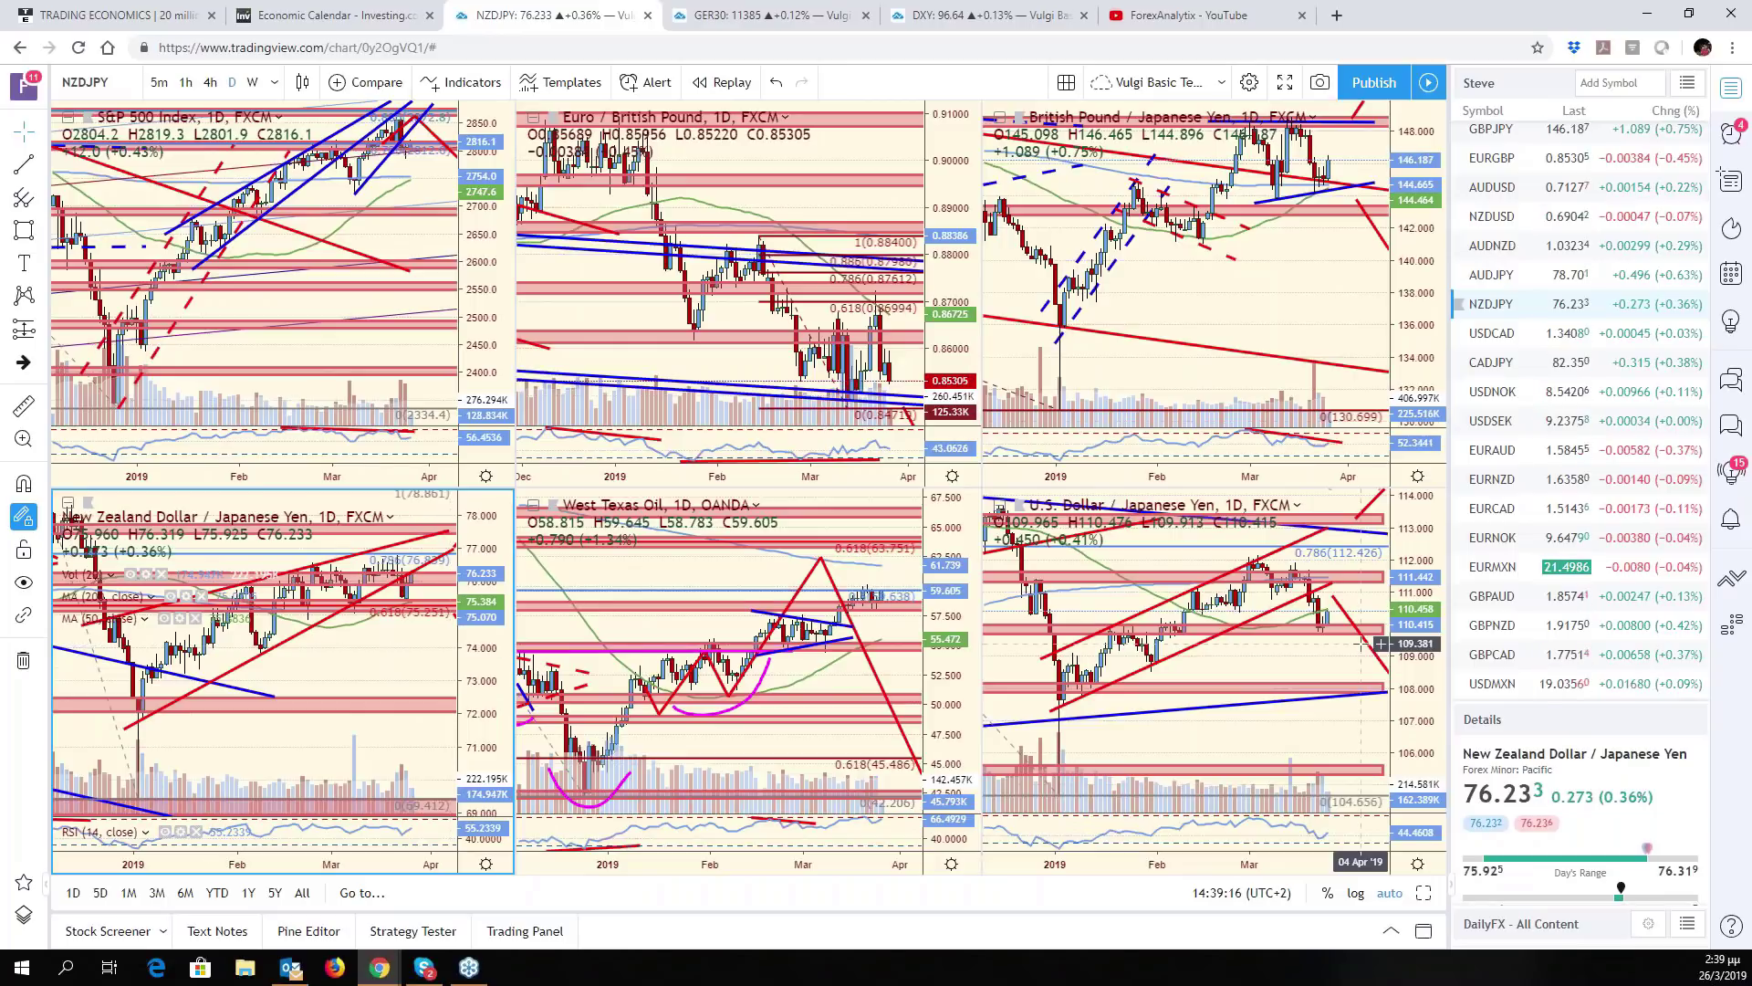
click(849, 198)
click(115, 83)
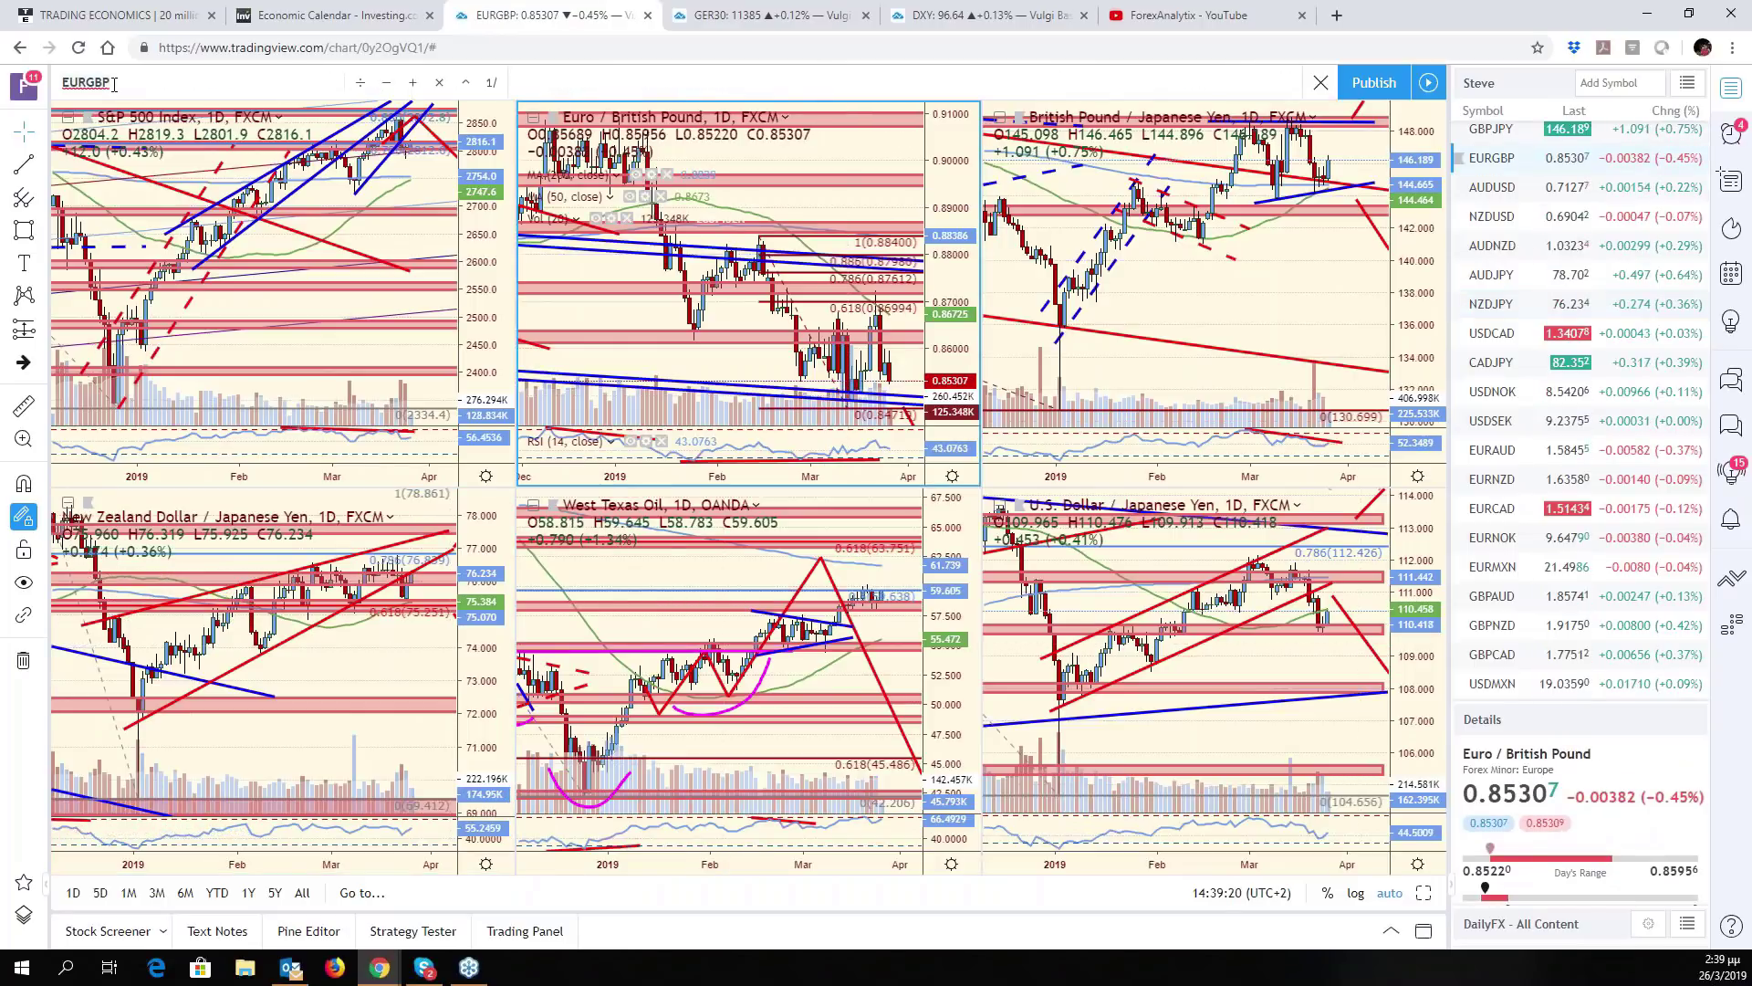
key(BackSpace)
key(BackSpace)
key(BackSpace)
text(AUD)
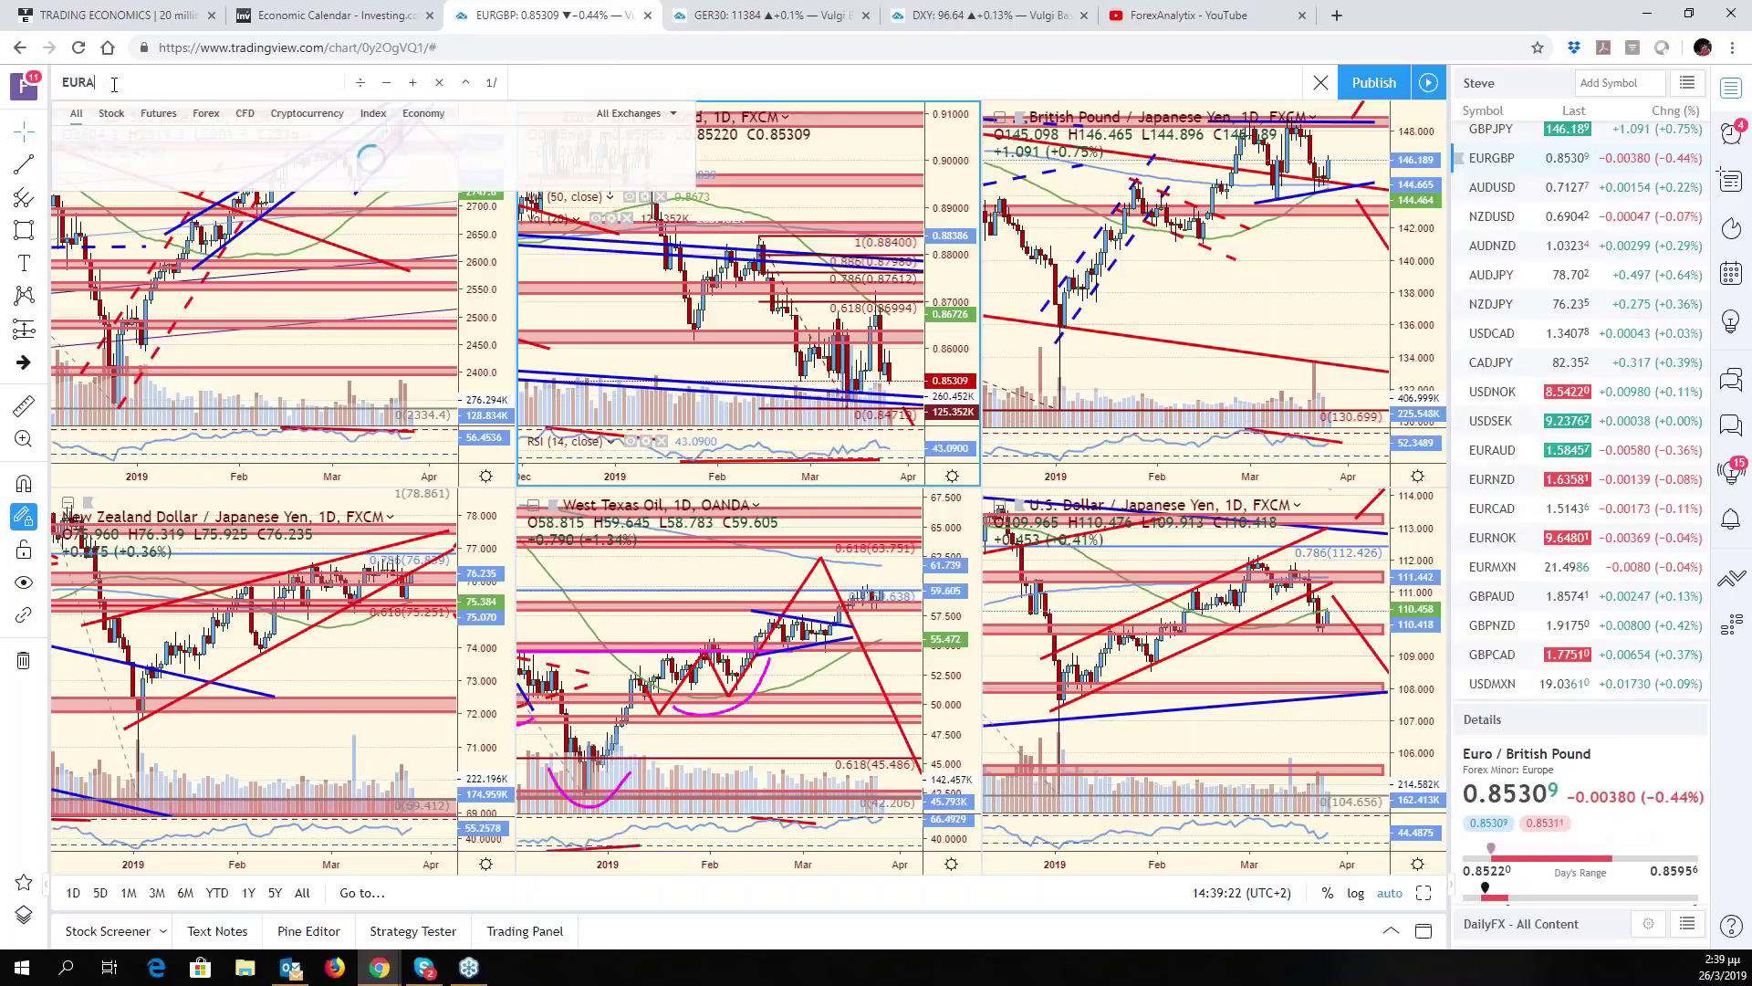
key(Return)
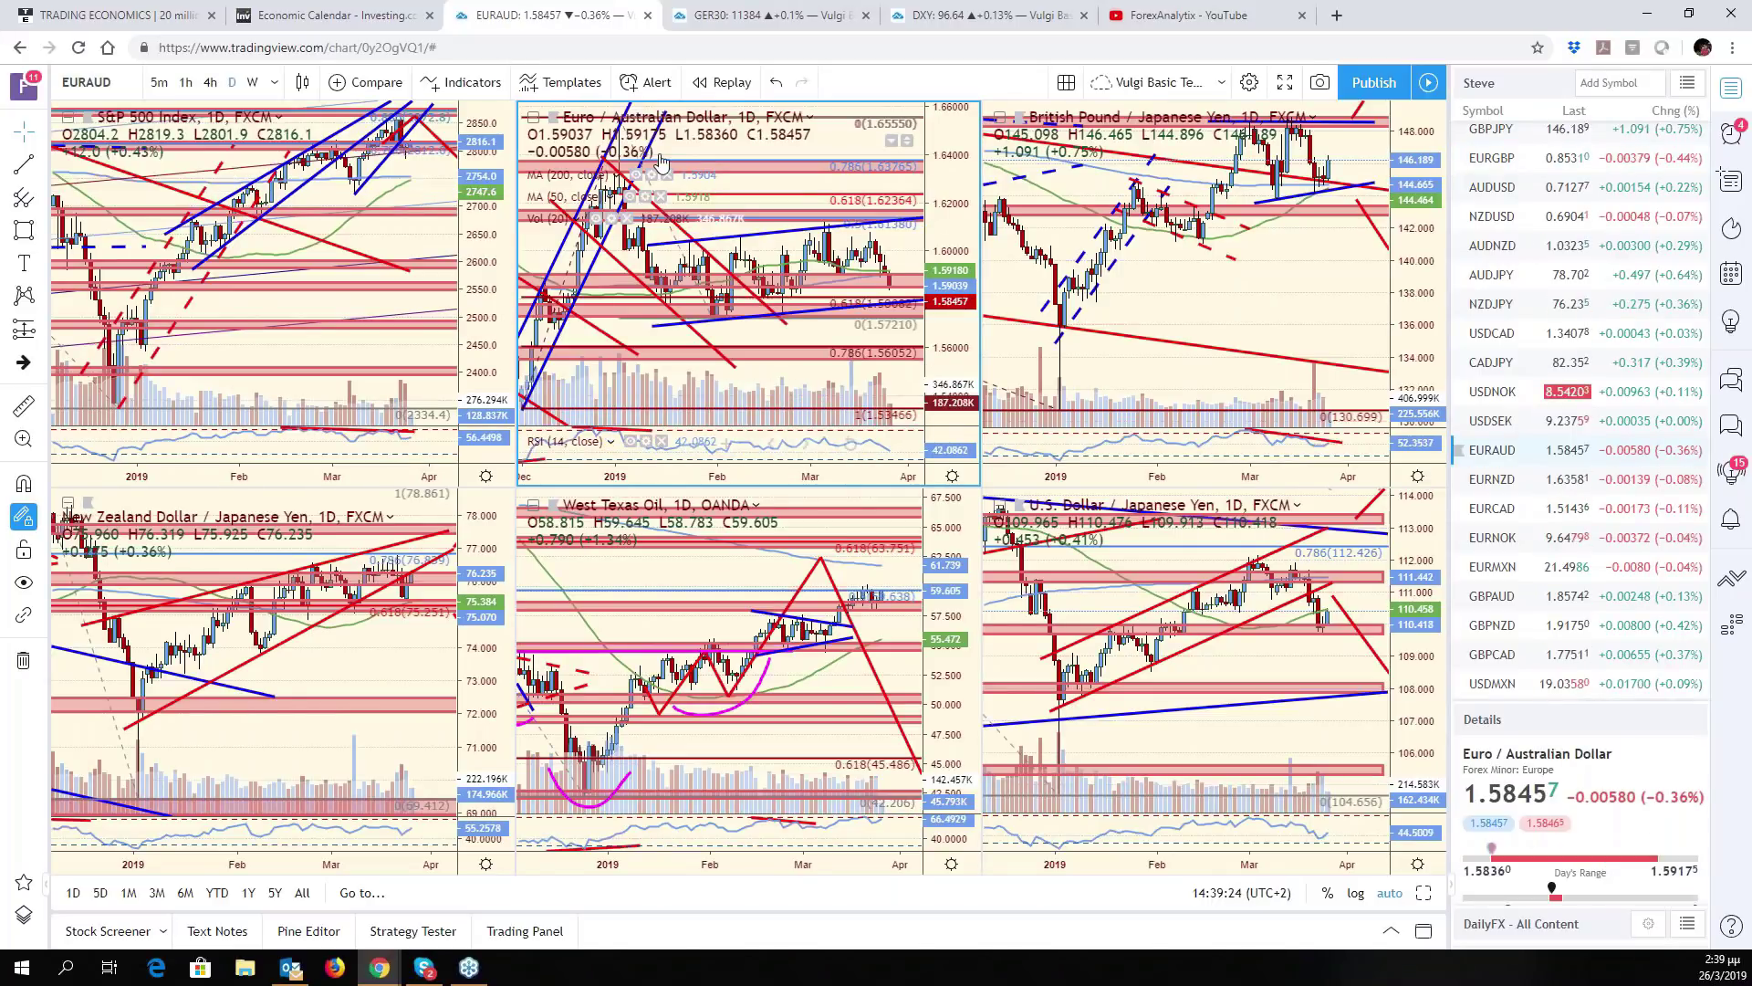
In the DXY layout, replace EURCAD with EURAUD and maximize that chart
click(917, 18)
click(638, 429)
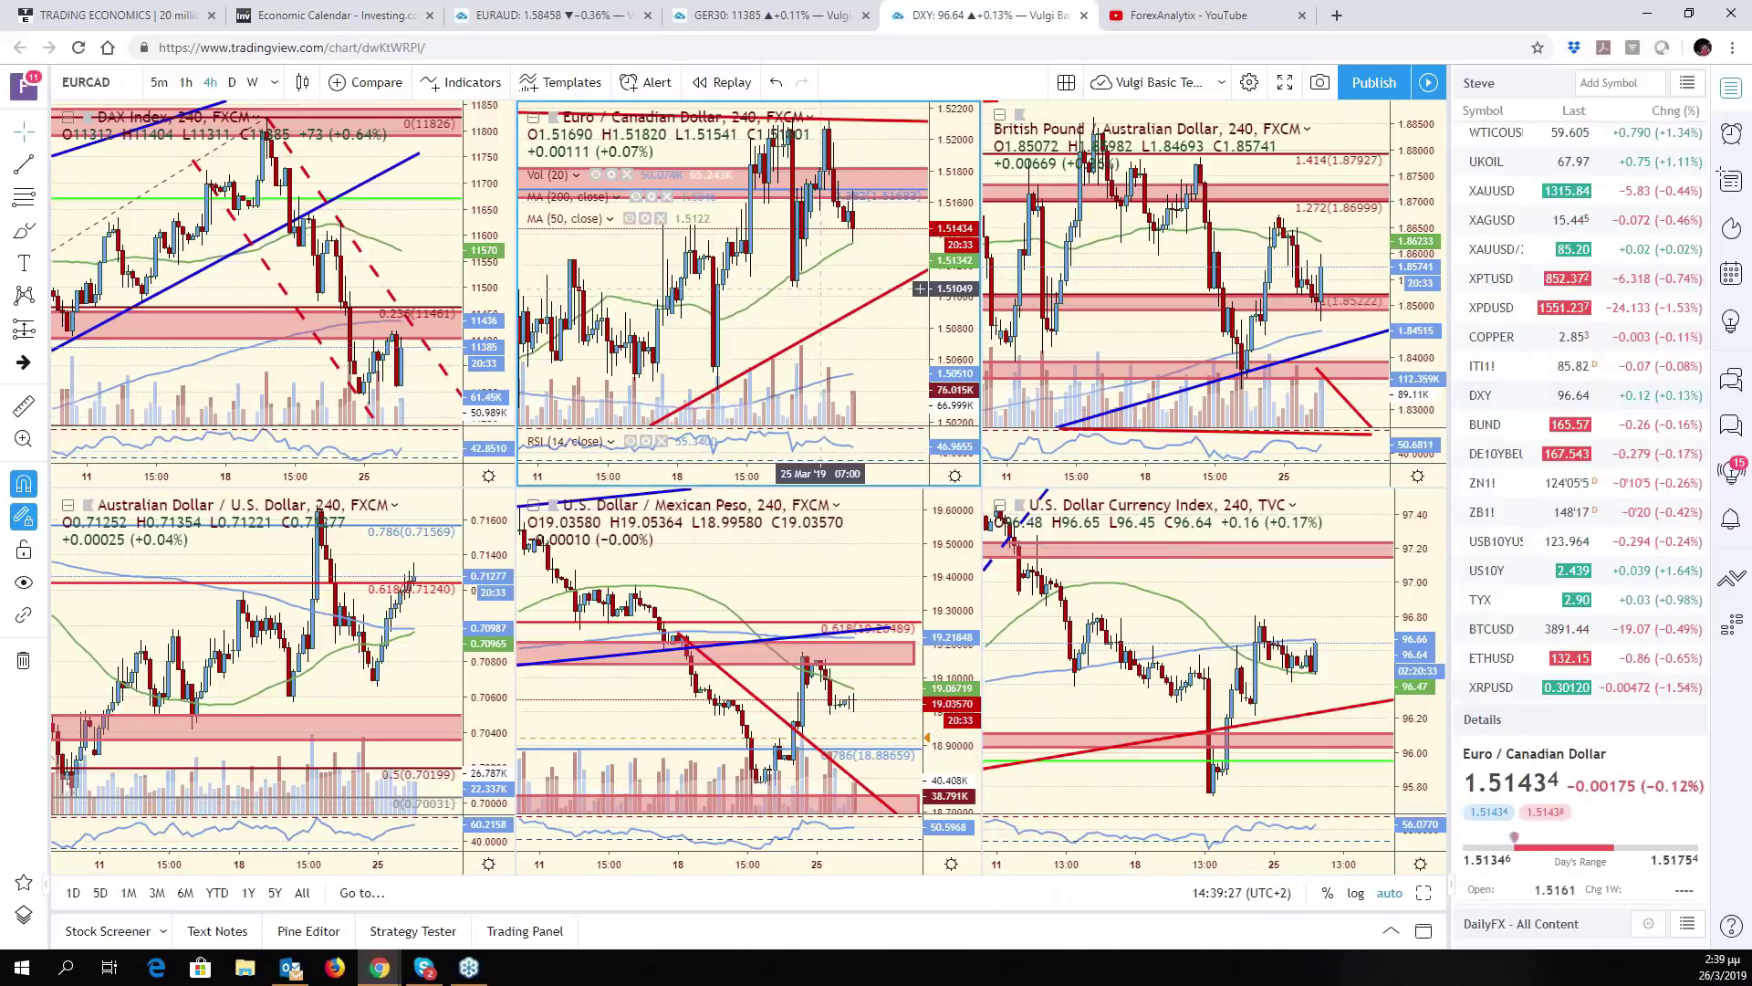
click(133, 81)
text(EURAUD)
key(Return)
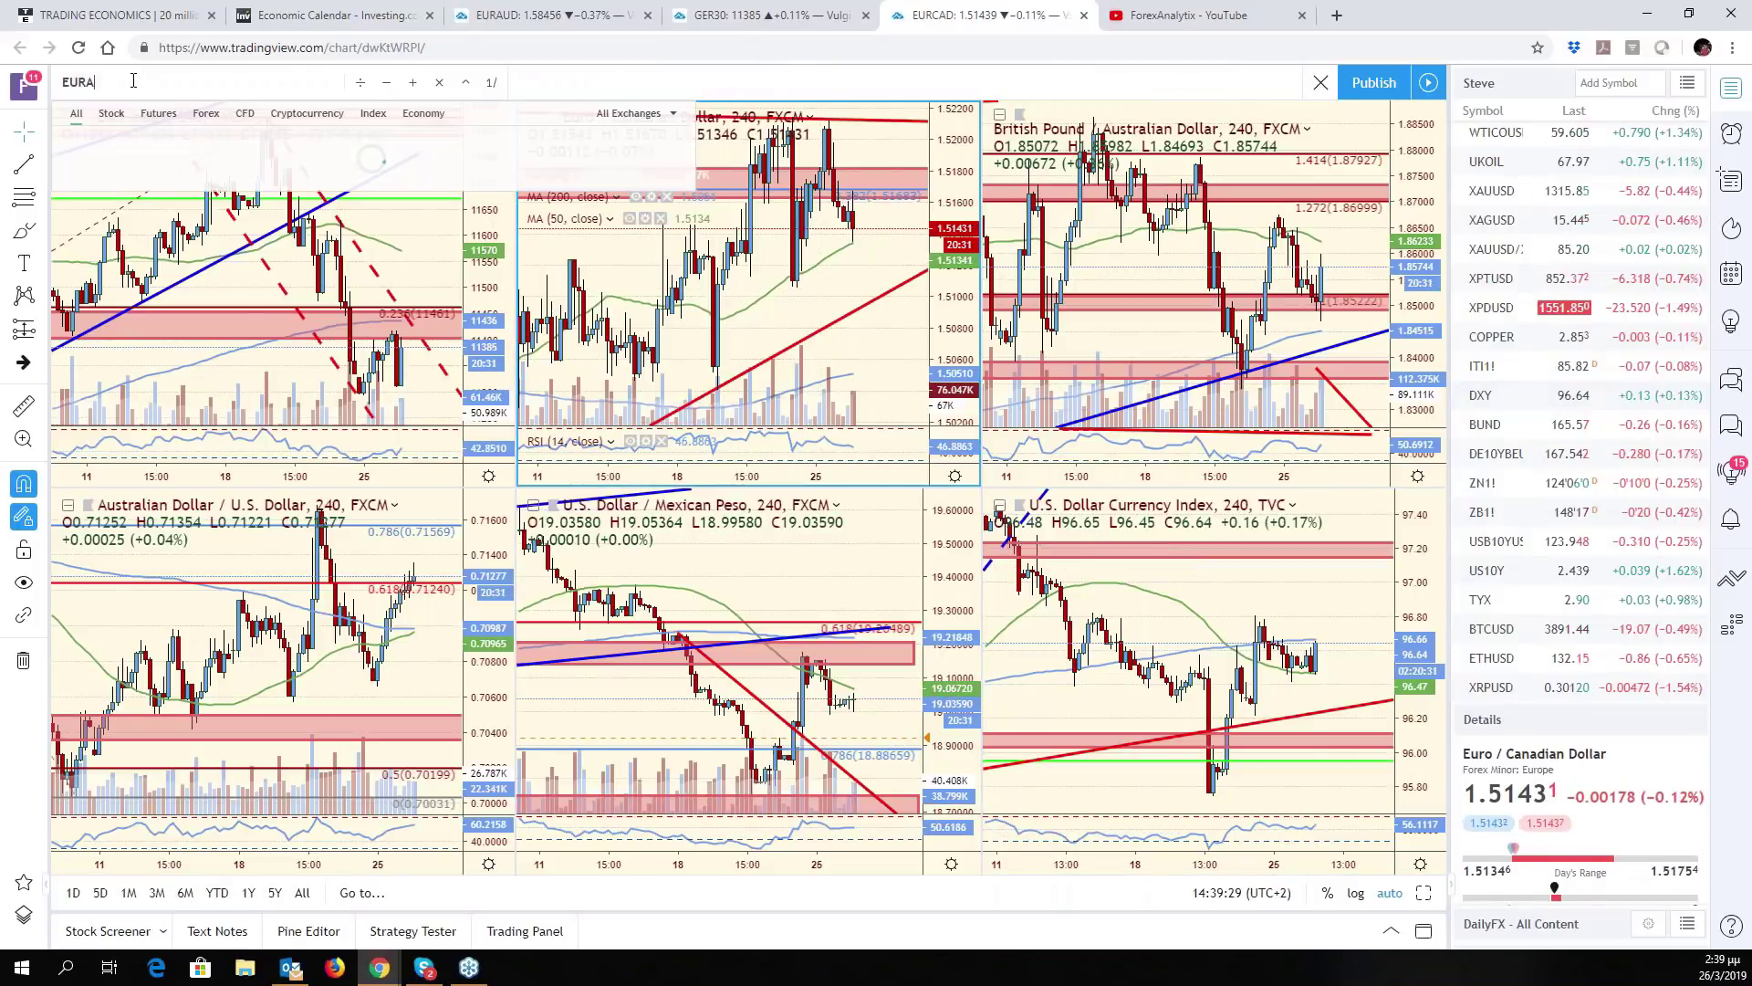
click(1424, 891)
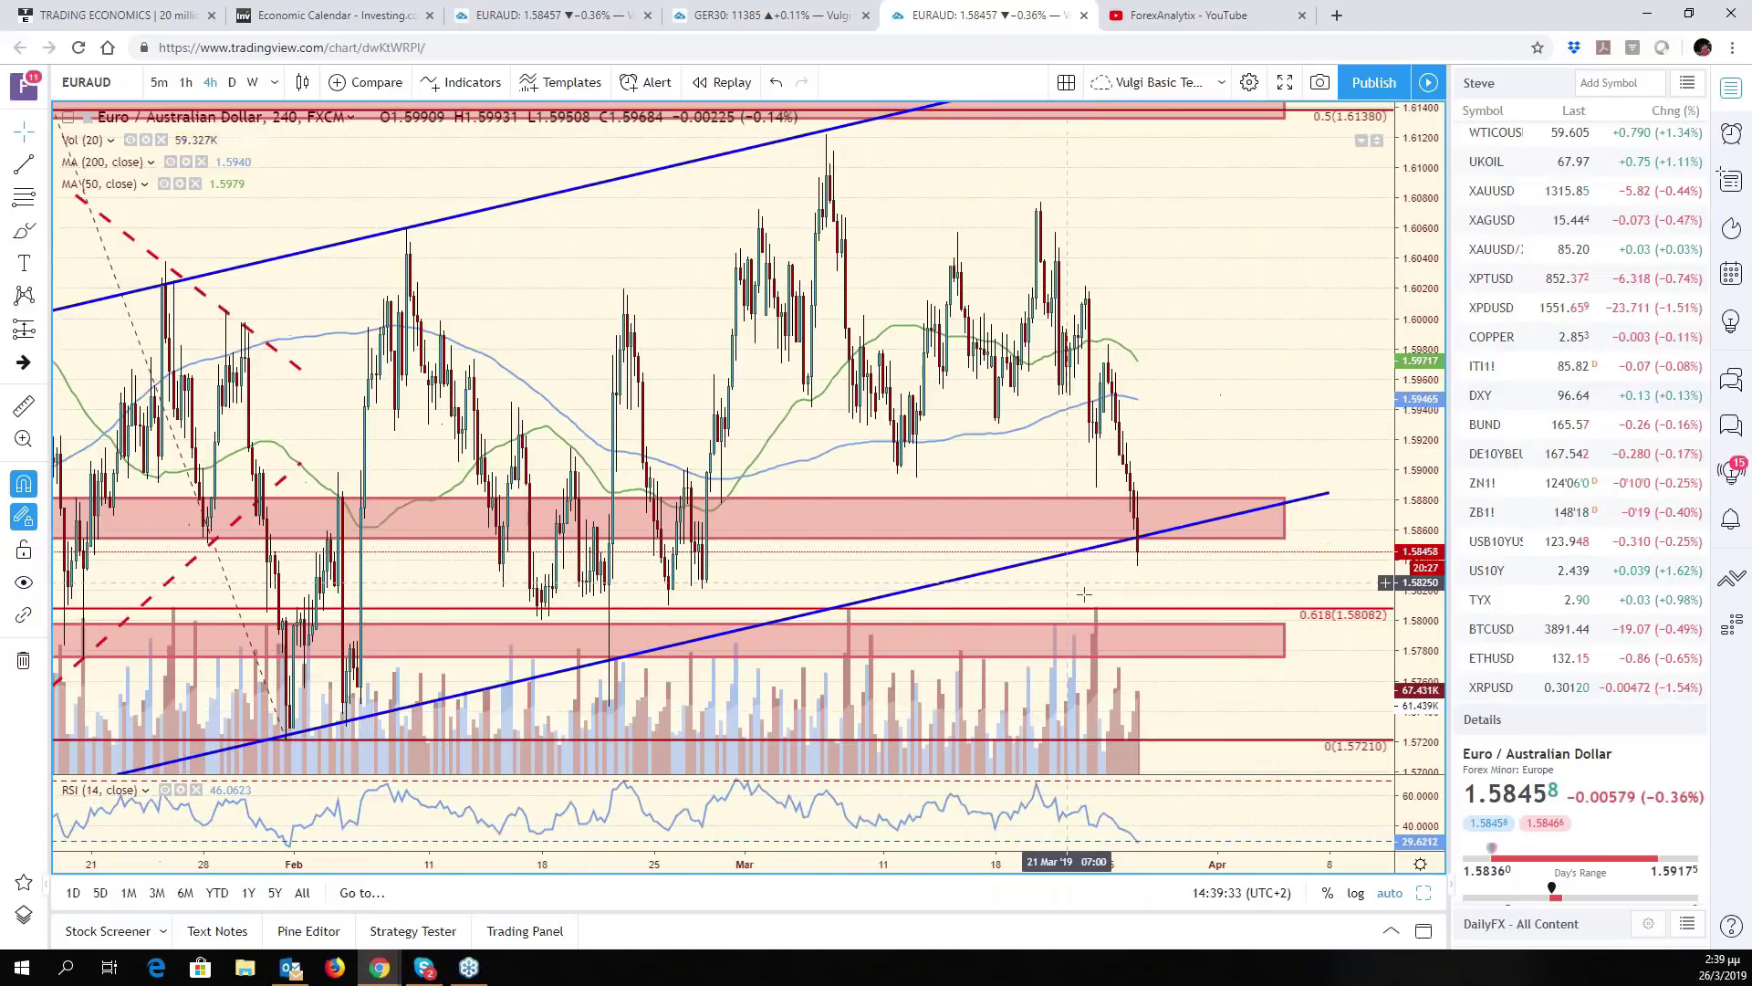
Sketch and undo two yellow strokes on EURAUD, then begin replacing AUD with NZD in the symbol
scroll(1084, 594, down, 3)
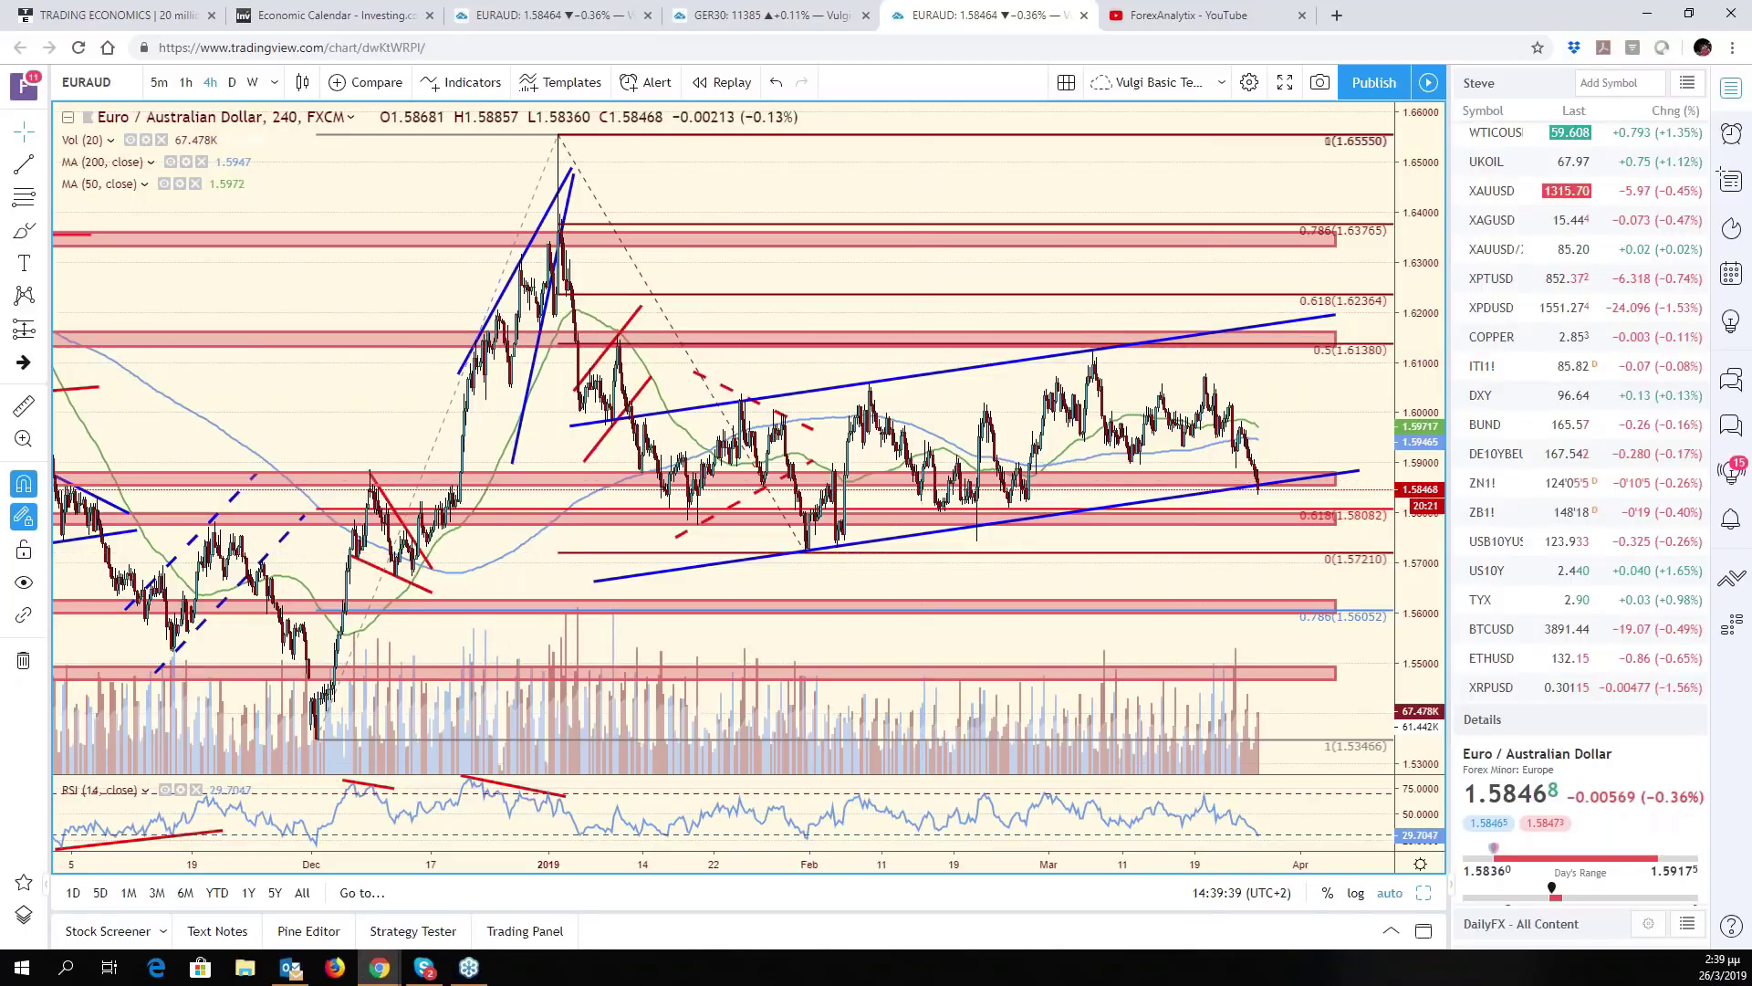
mouse_move(656, 418)
mouse_down()
mouse_move(935, 424)
mouse_move(1041, 476)
mouse_move(1075, 406)
mouse_move(1275, 437)
mouse_up()
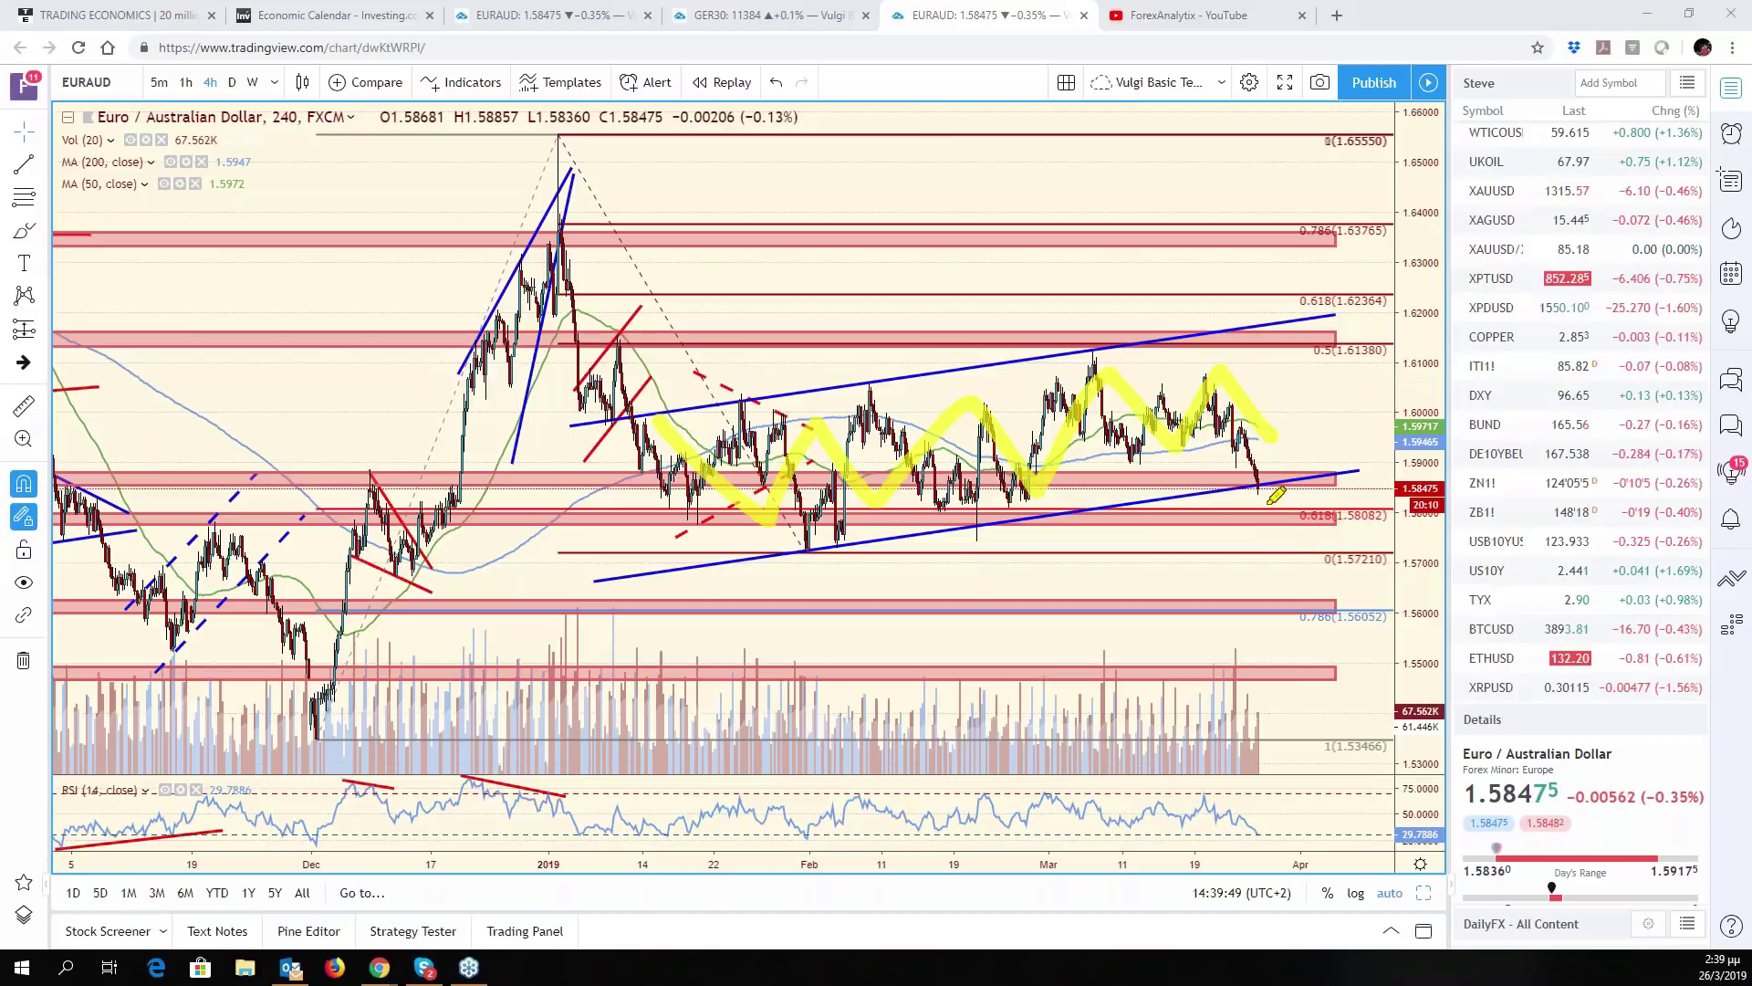
drag(1267, 500, 1335, 659)
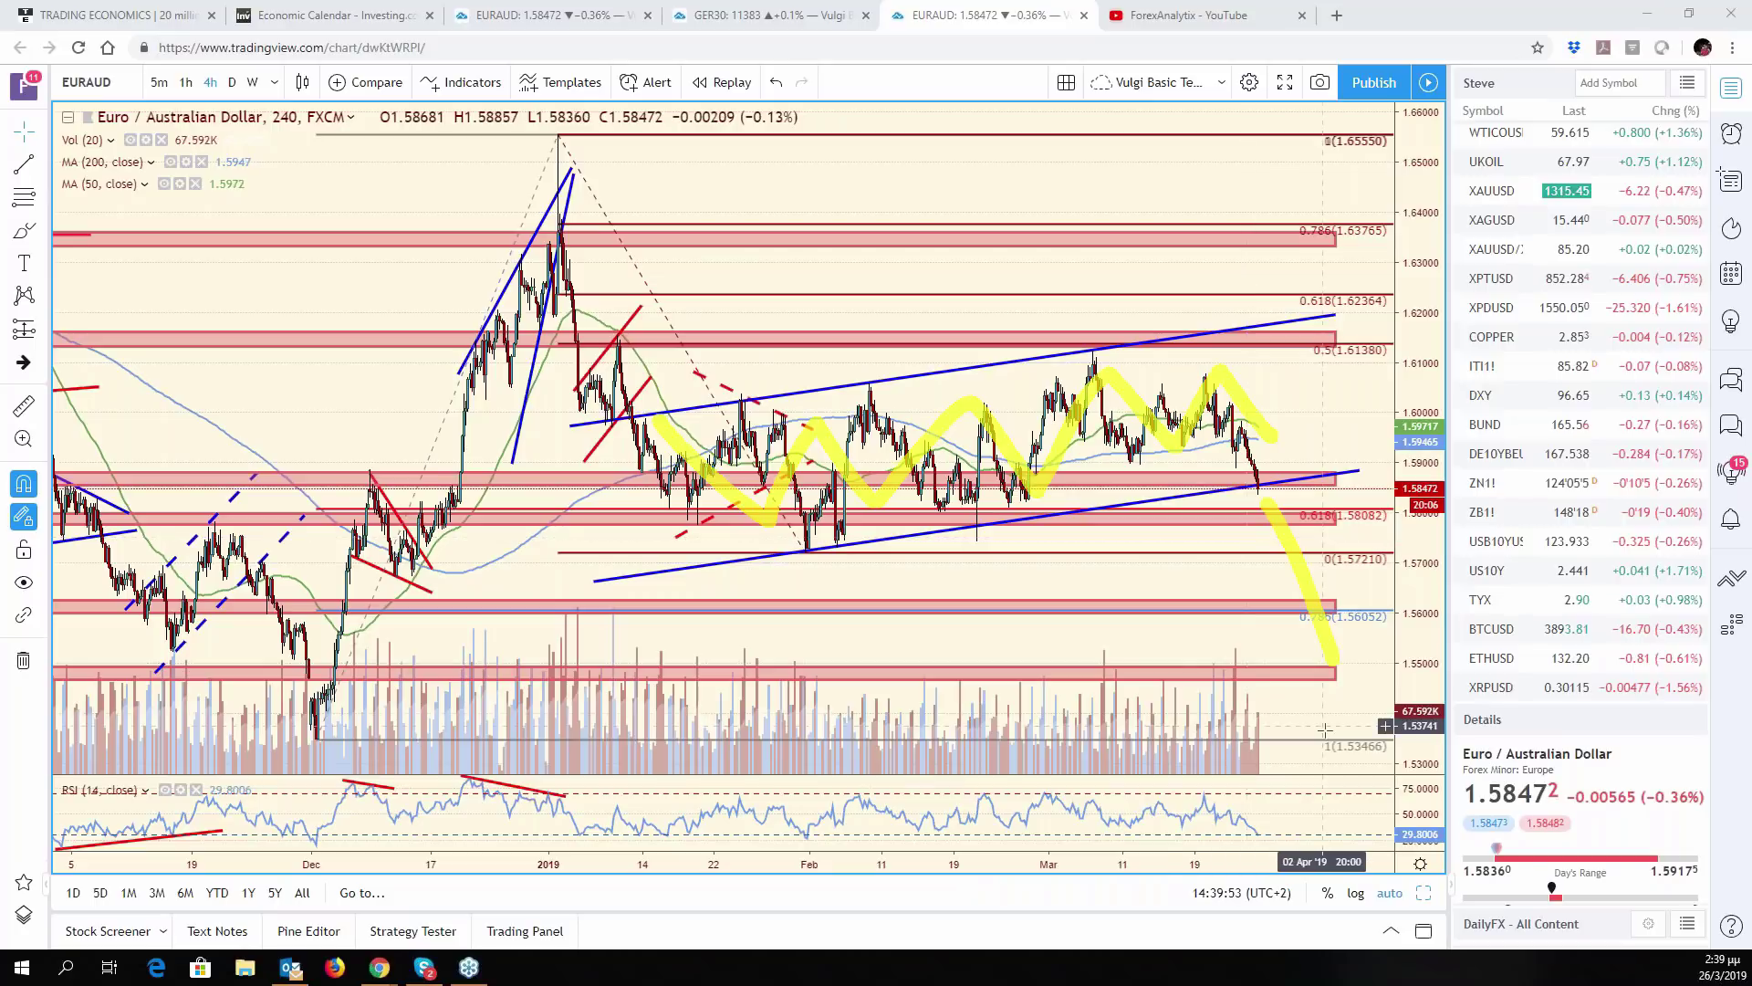
key(ctrl+z)
key(ctrl+z)
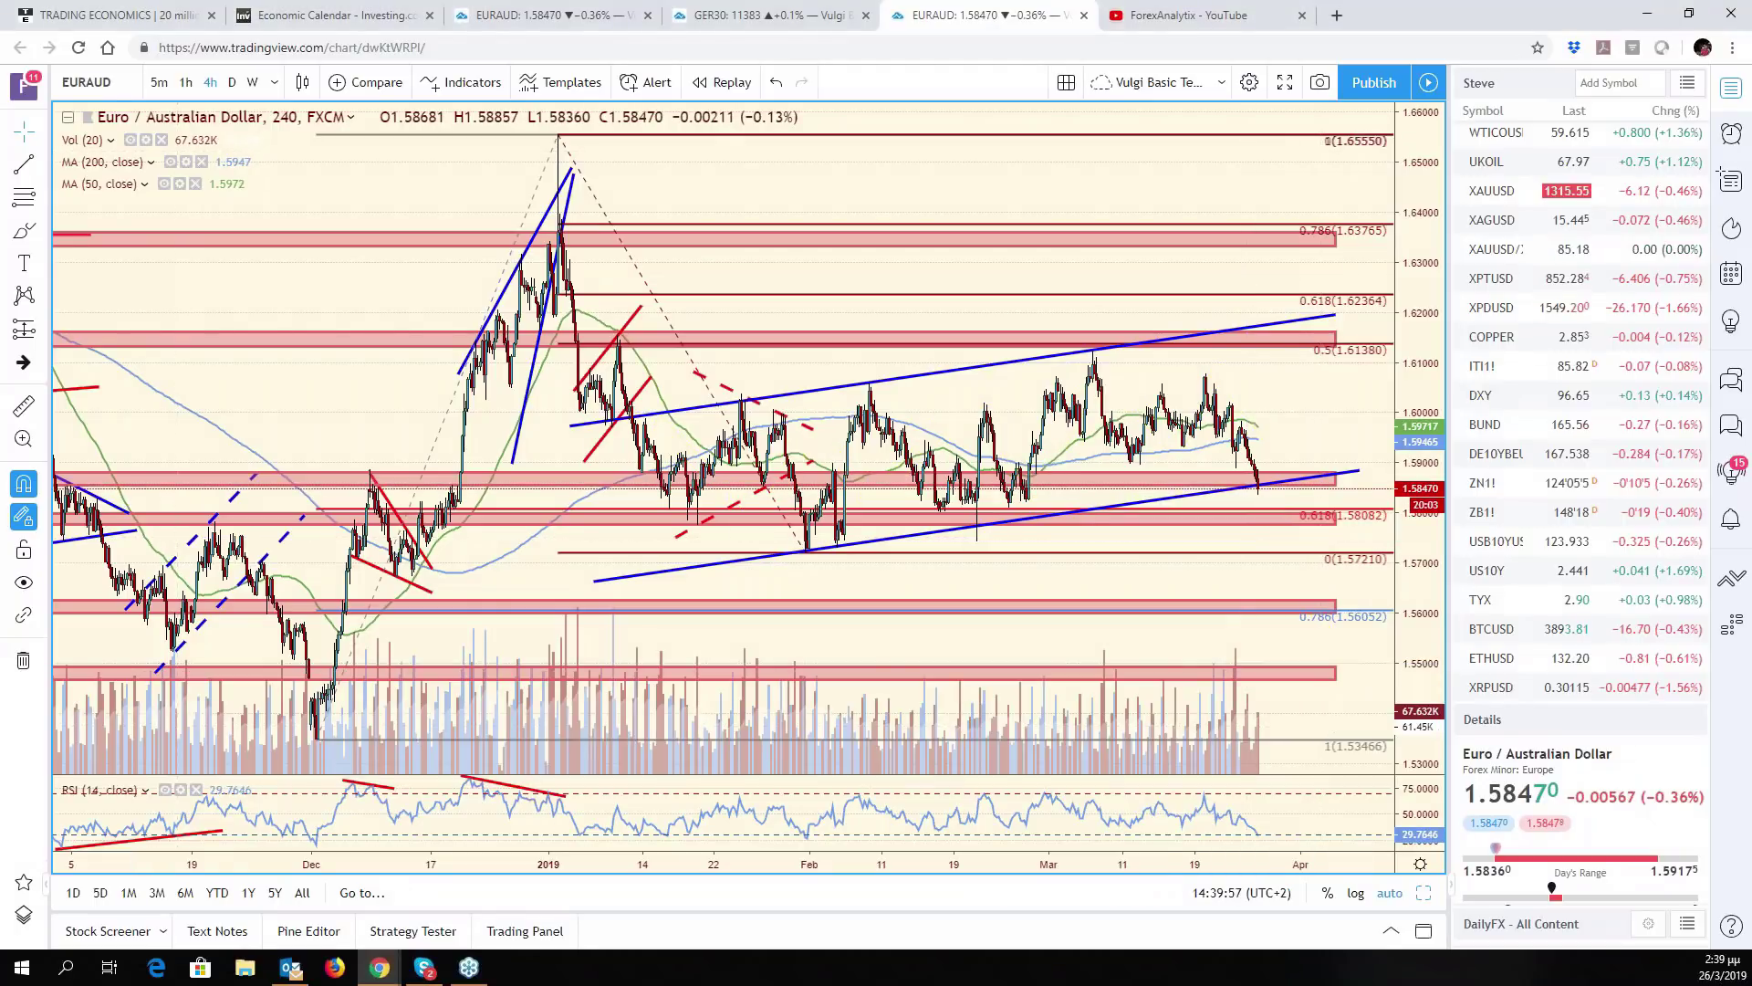
click(119, 92)
key(BackSpace)
key(BackSpace)
key(BackSpace)
Switch the chart to EURNZD and zoom around its price action
text(NZD)
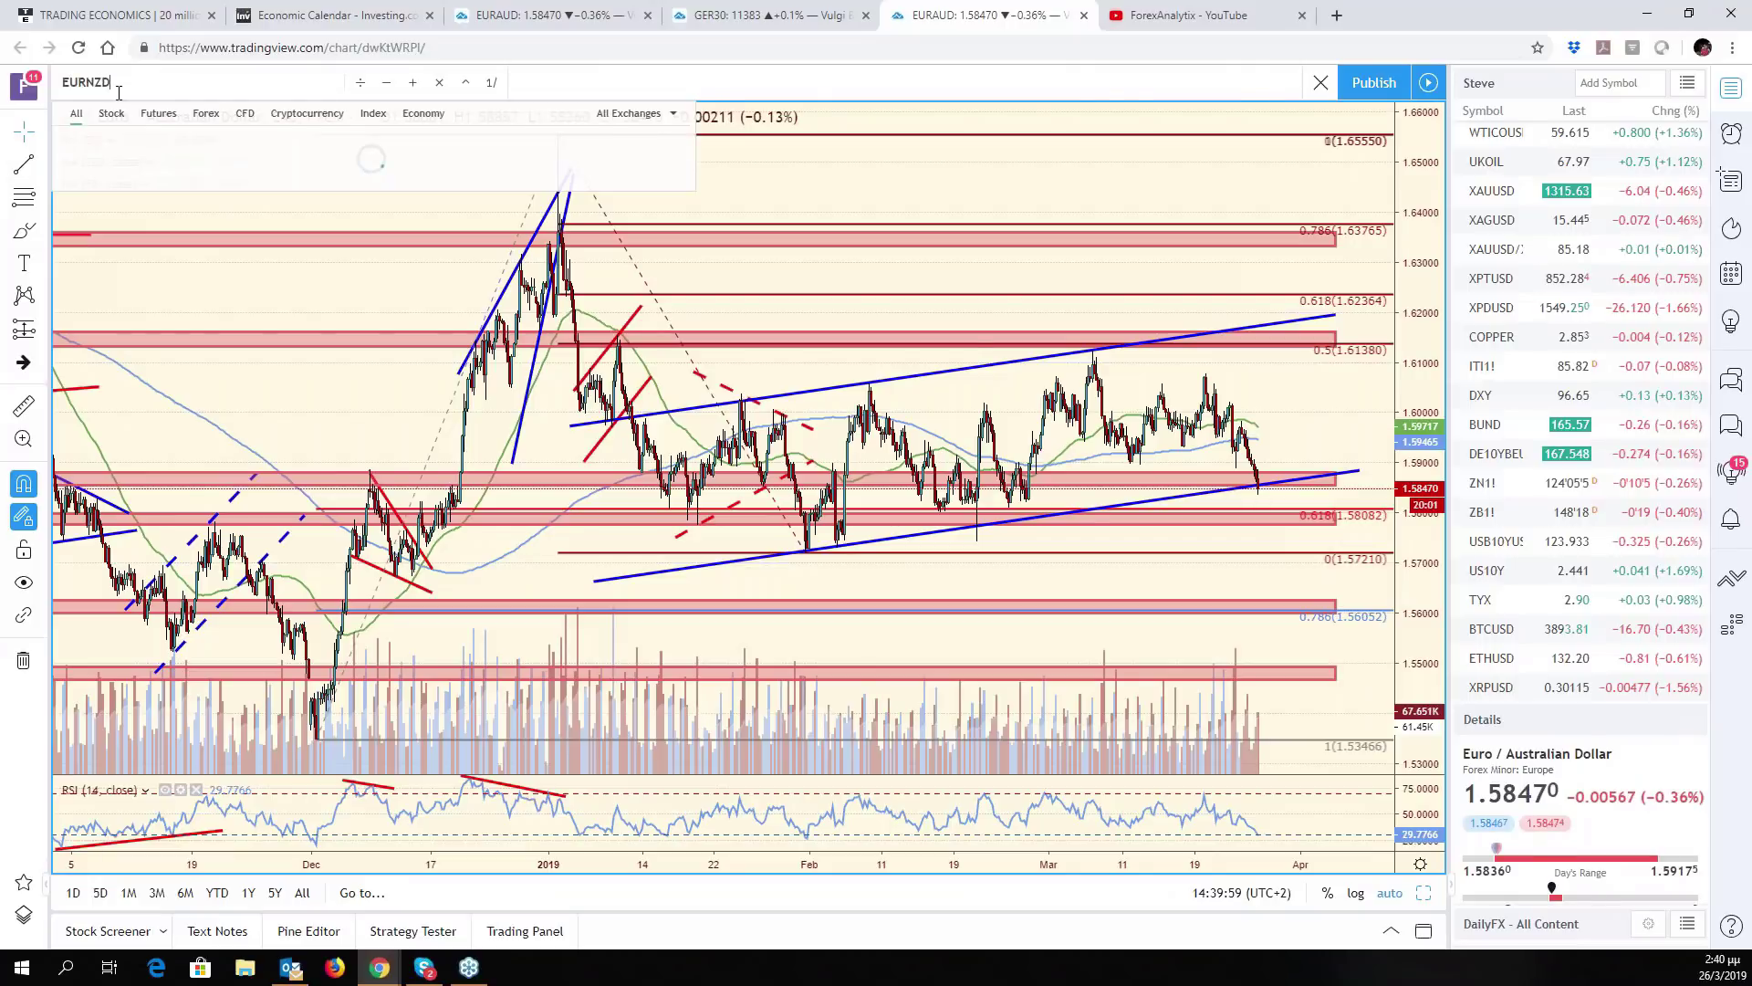
key(Return)
scroll(1182, 581, down, 3)
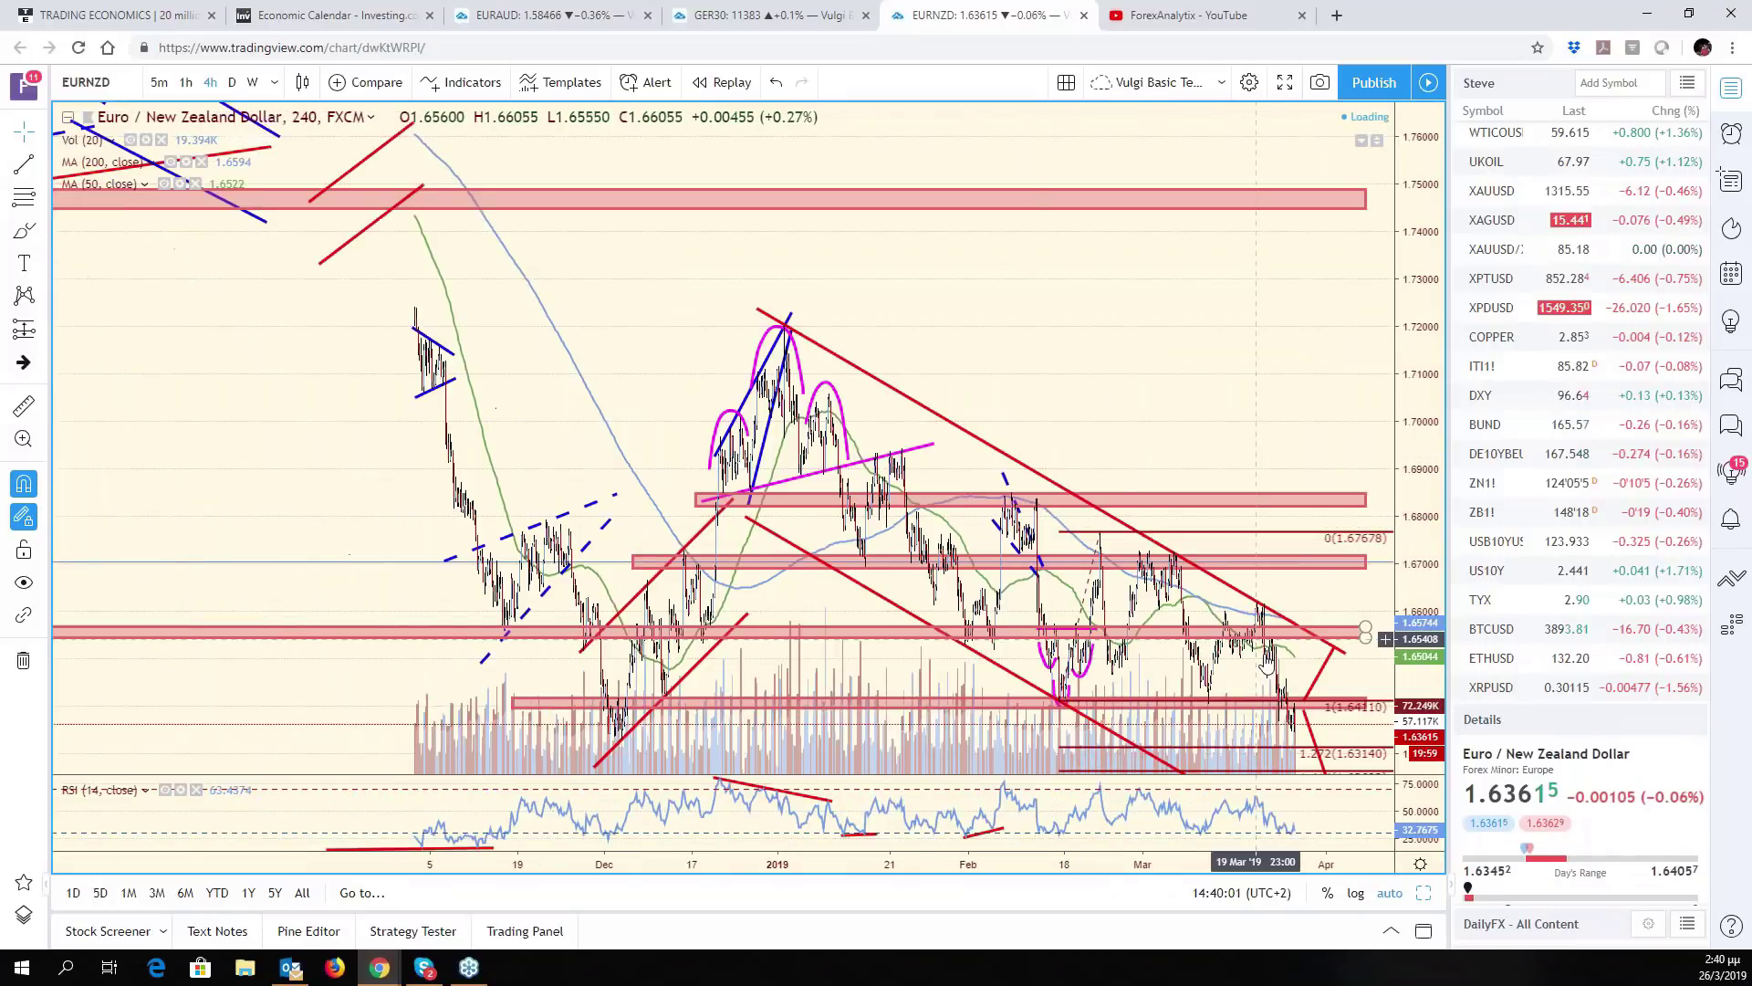
scroll(1419, 614, down, 2)
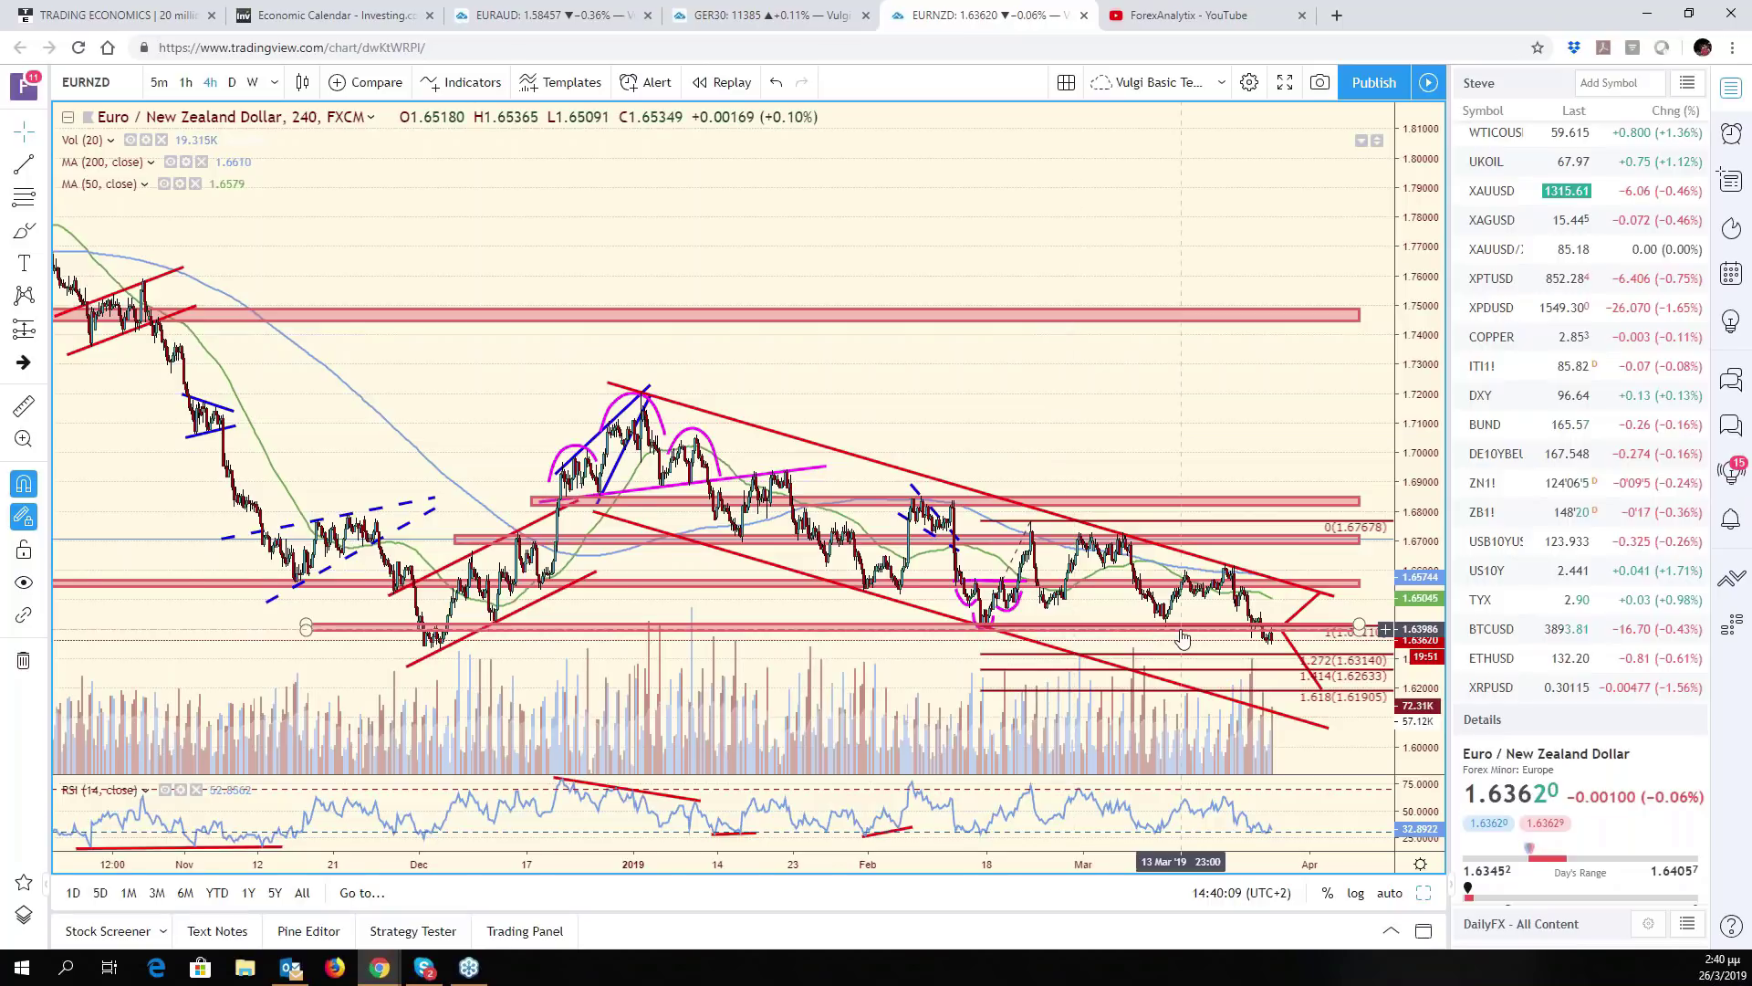
scroll(1181, 639, up, 2)
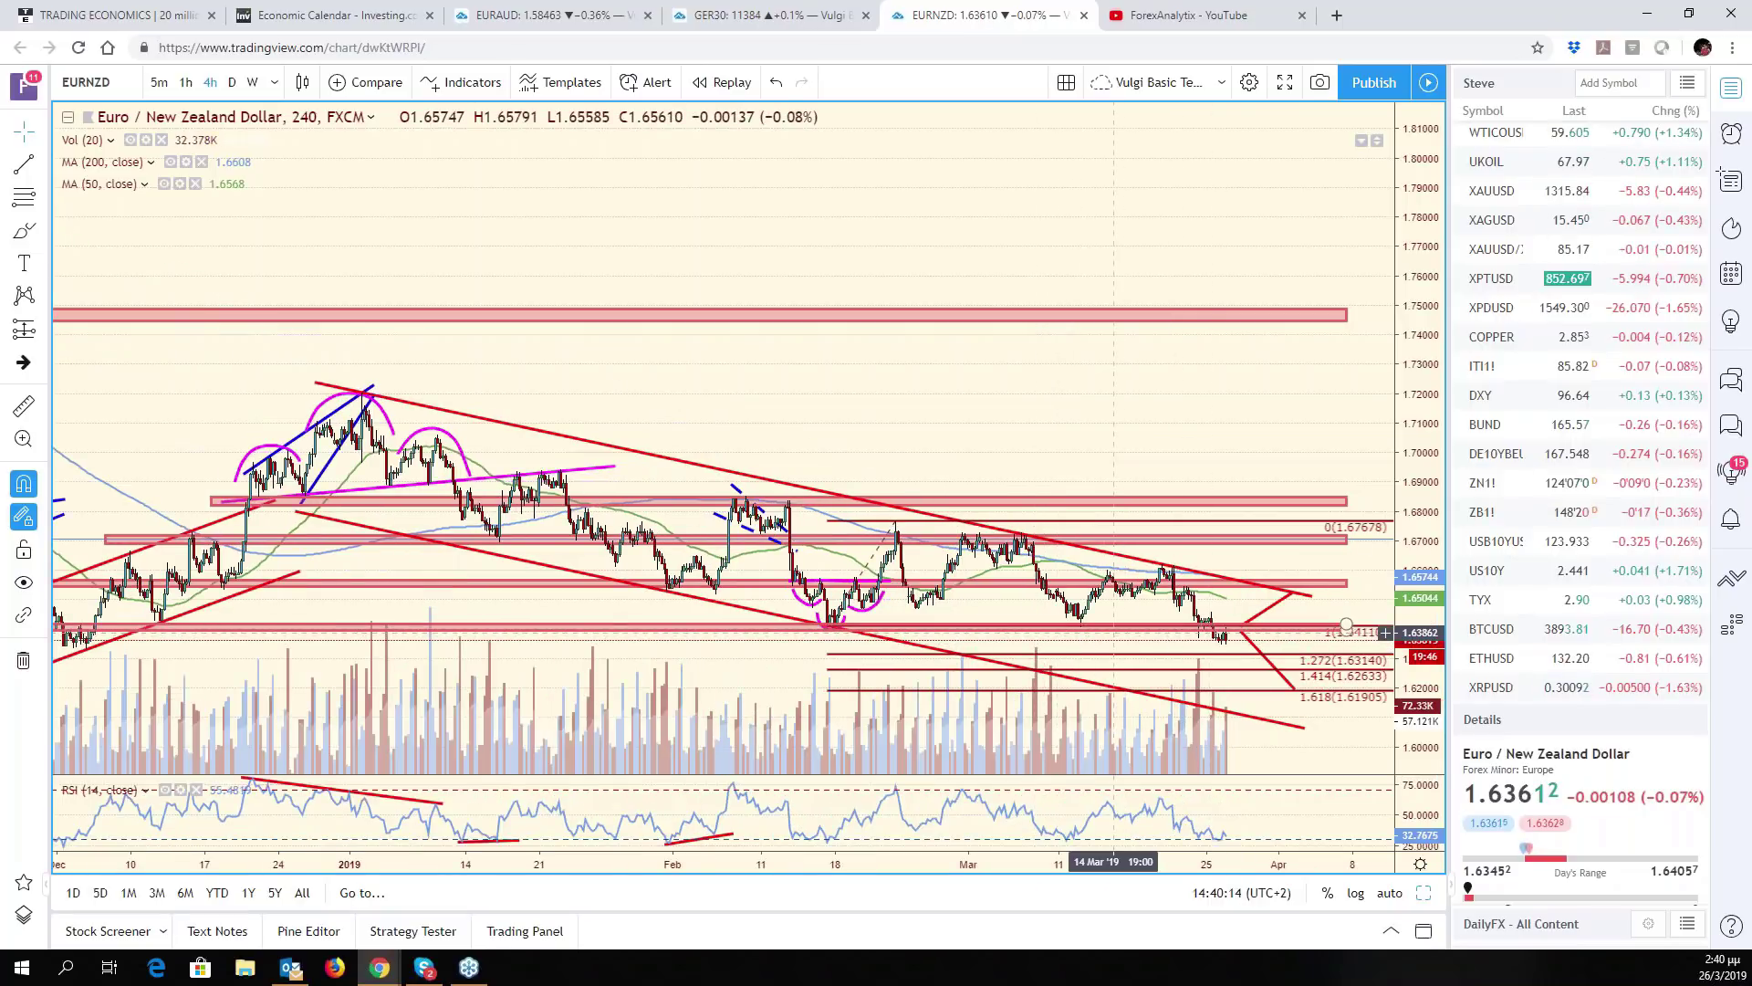
scroll(1114, 642, down, 3)
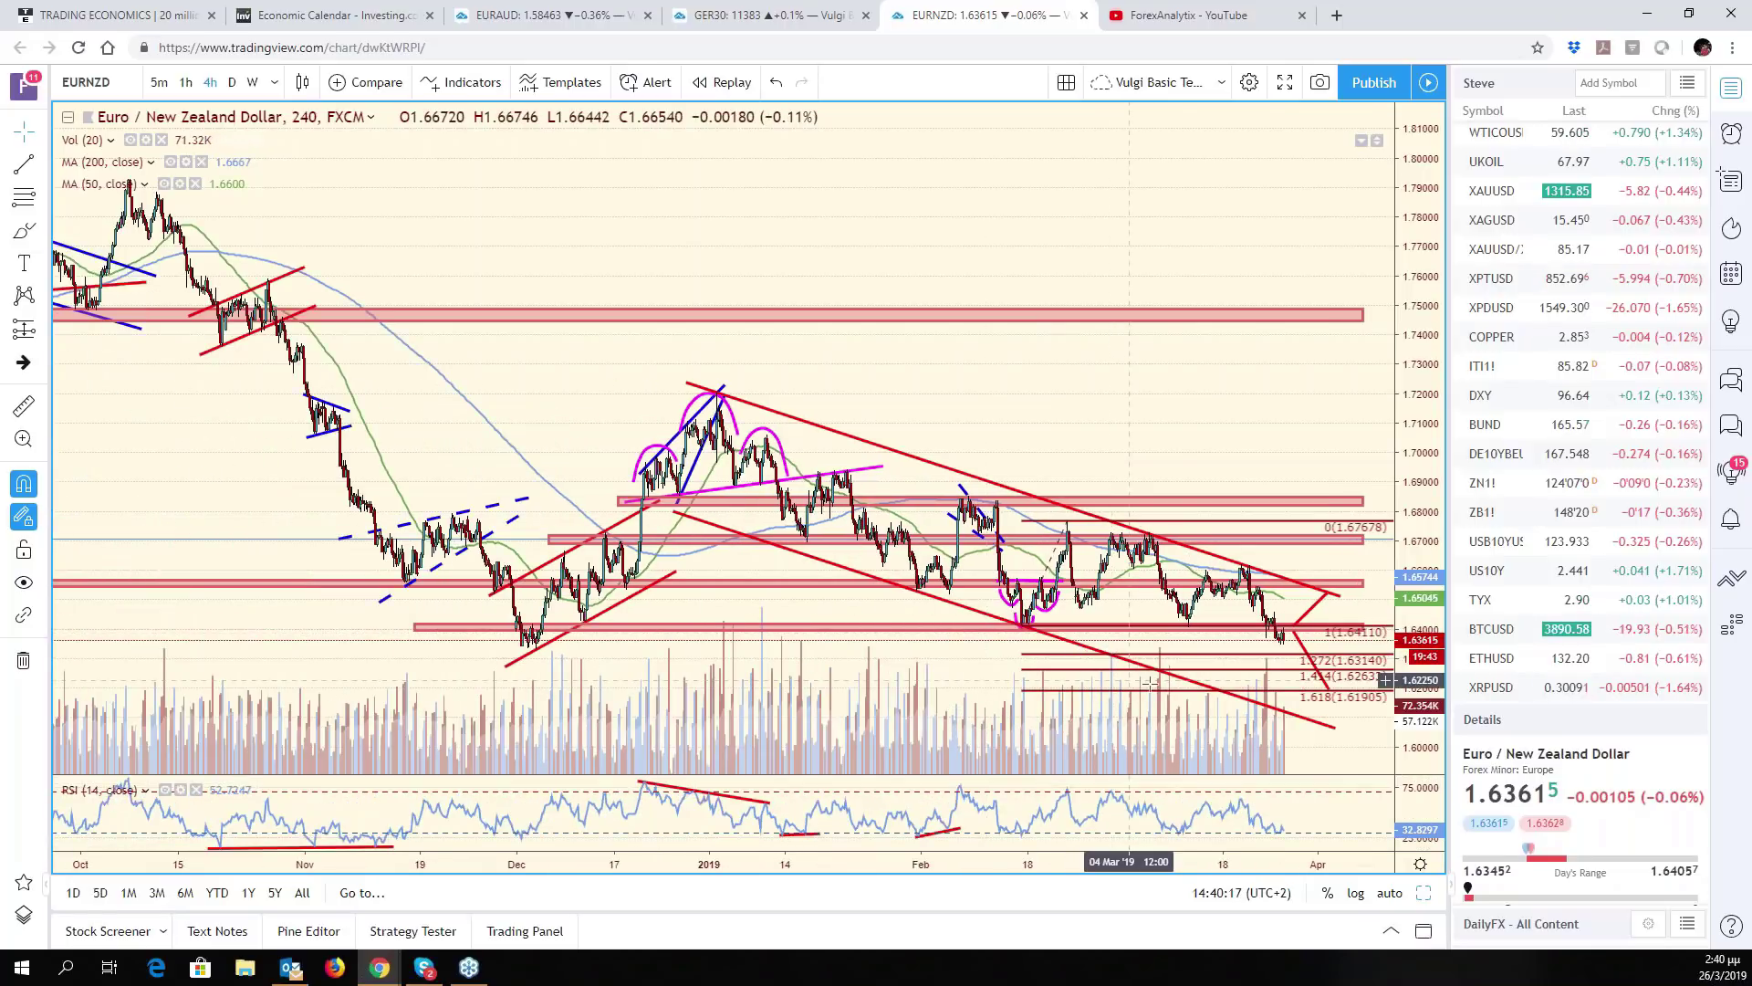
Check the lower red trend line, refit the price scale, then activate GBPAUD in the six-chart layout
click(1203, 692)
scroll(1203, 691, up, 3)
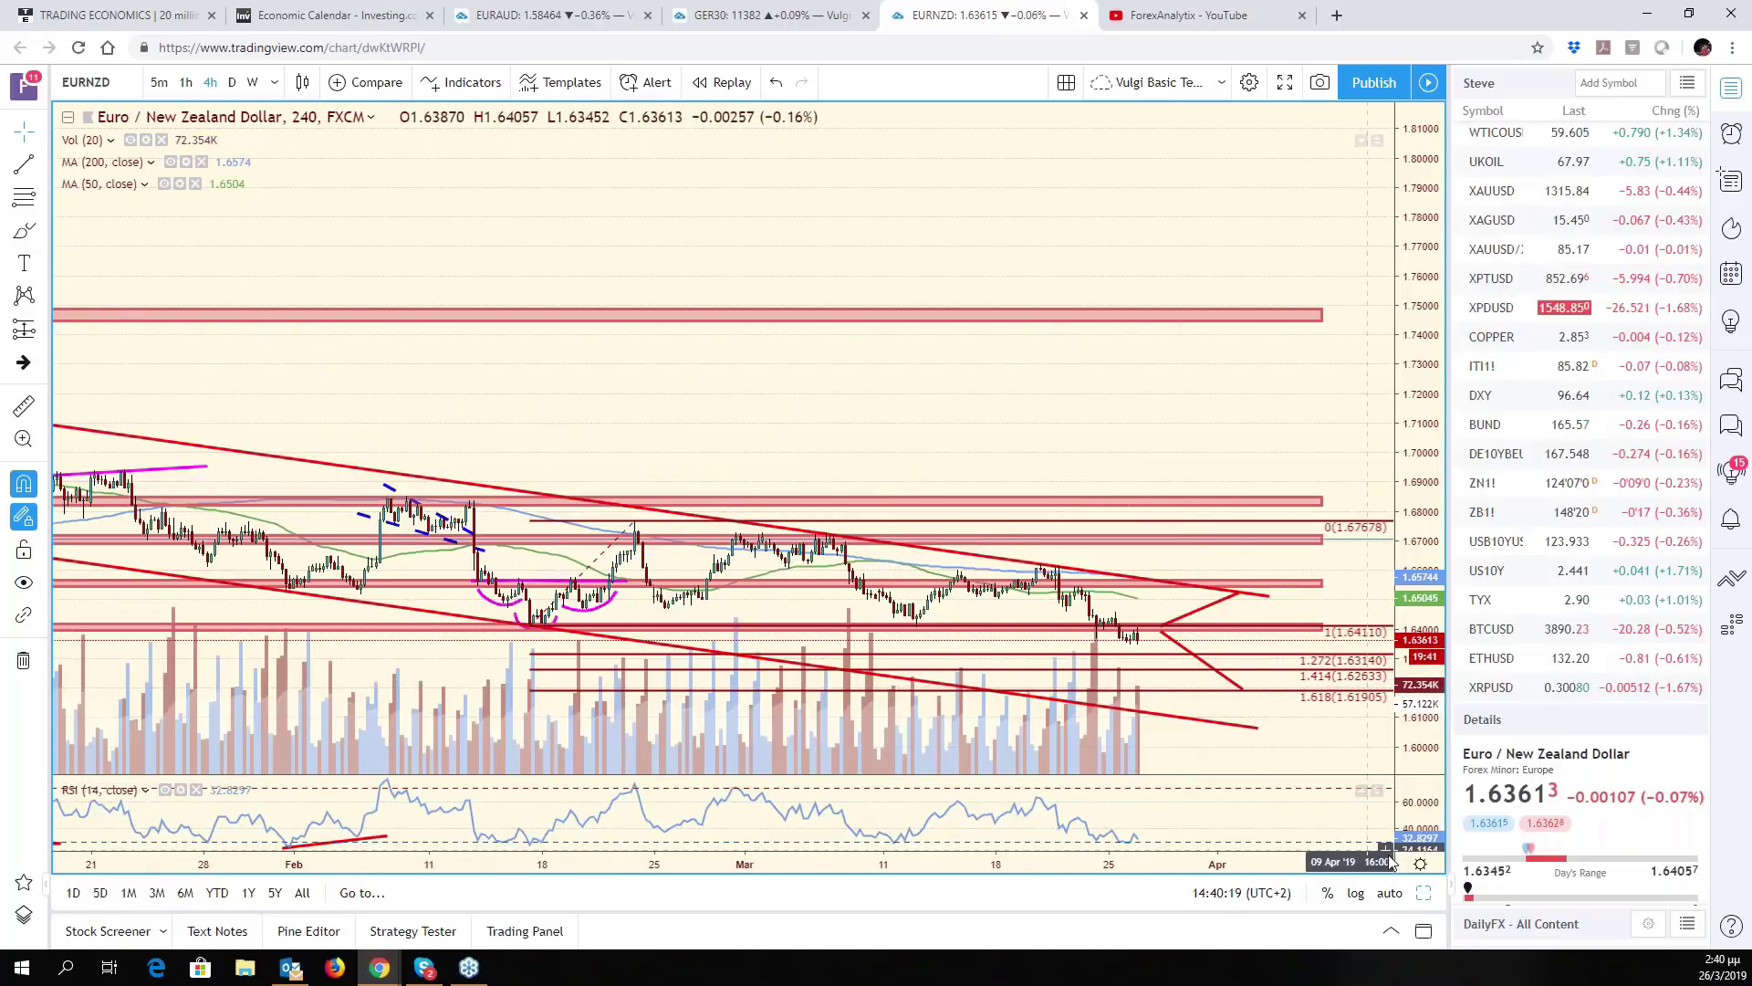
click(1390, 893)
scroll(1296, 758, down, 4)
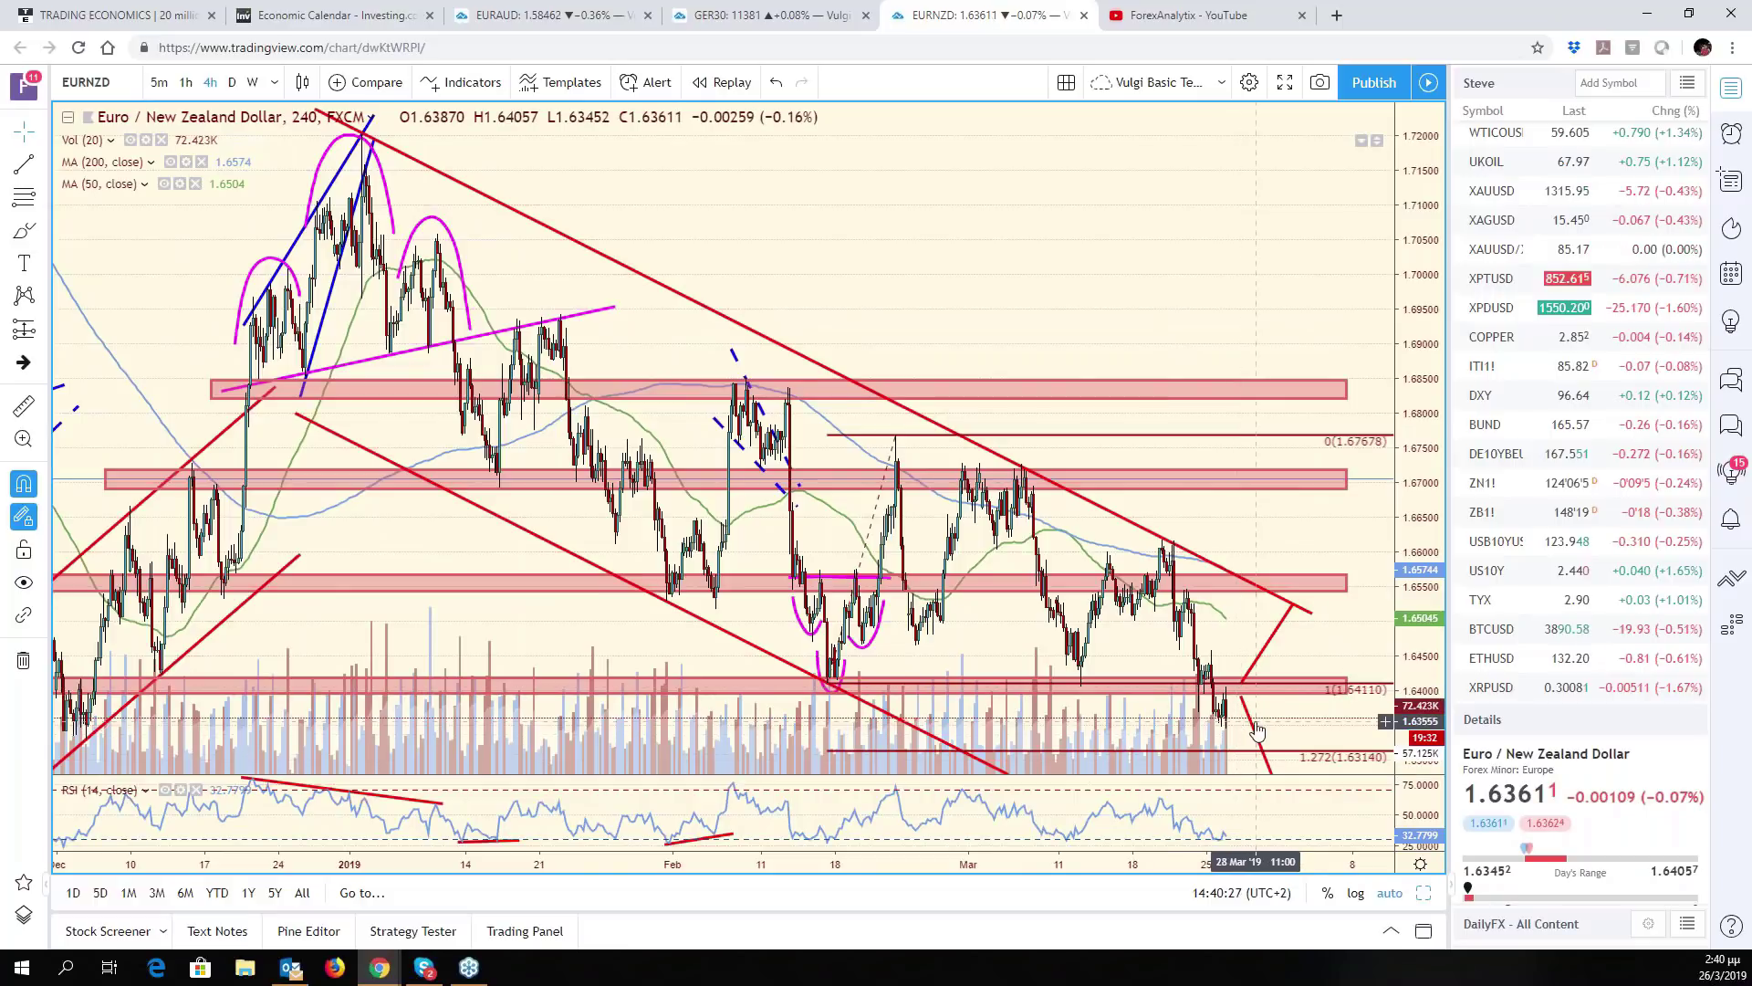
scroll(1255, 723, down, 1)
scroll(1278, 730, down, 1)
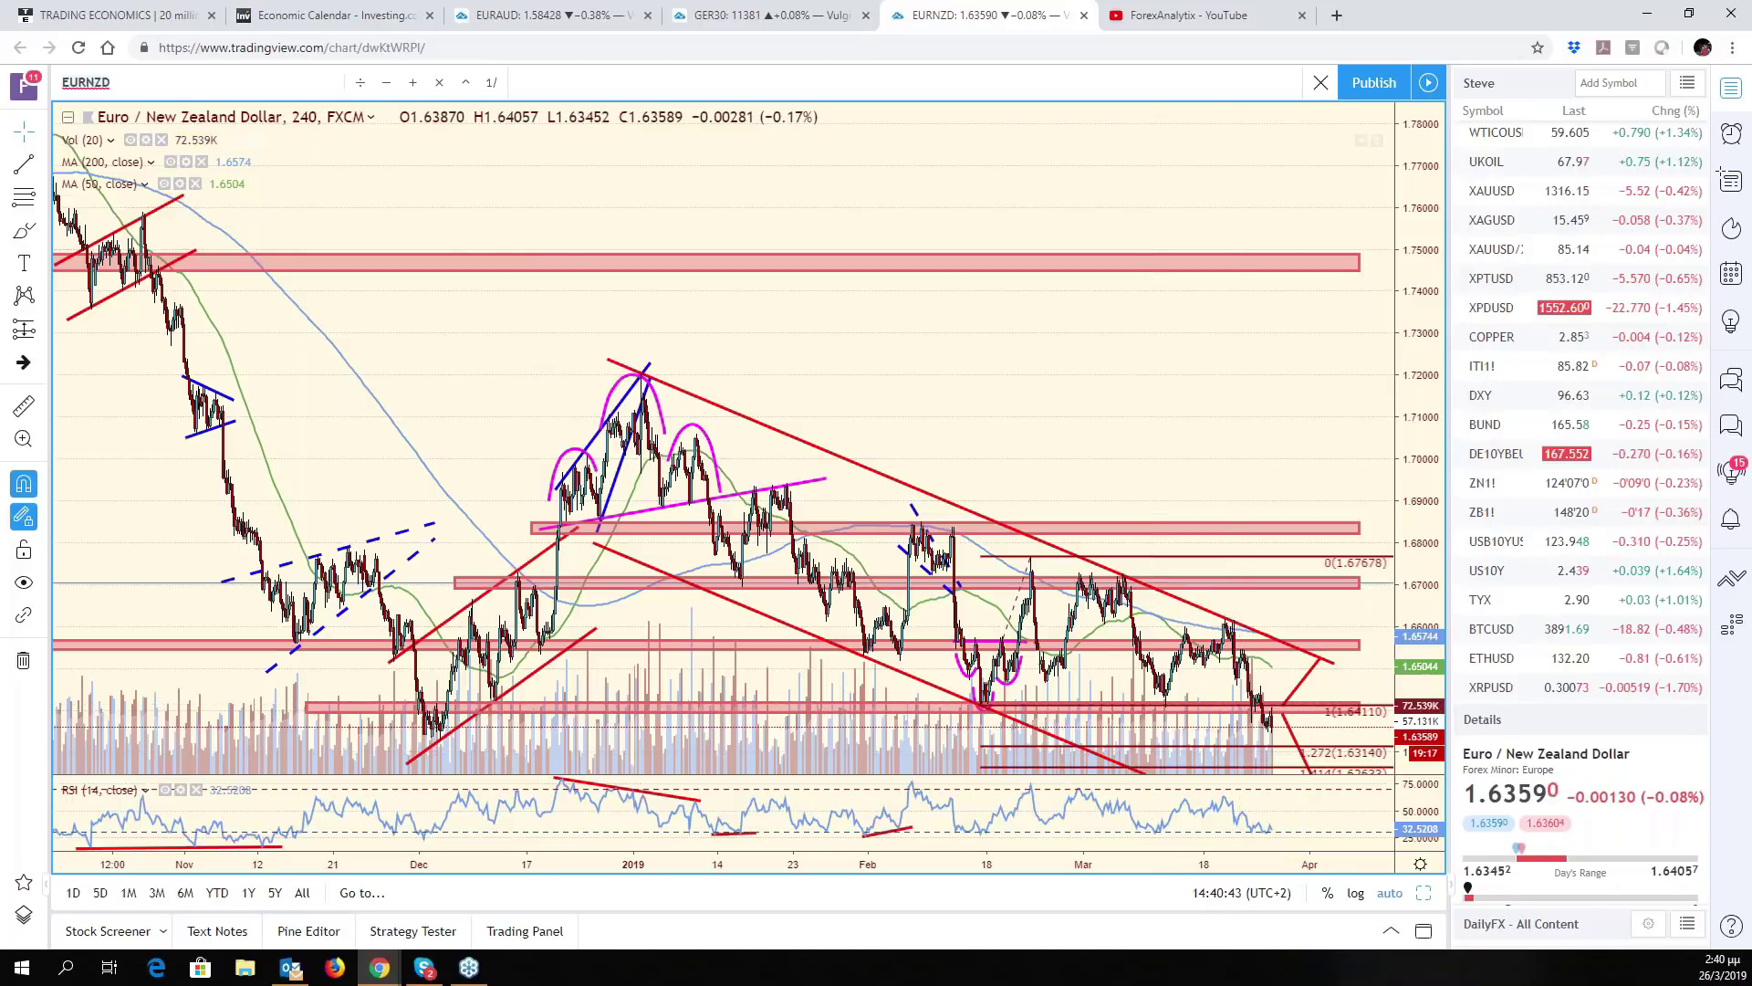
key(alt+Return)
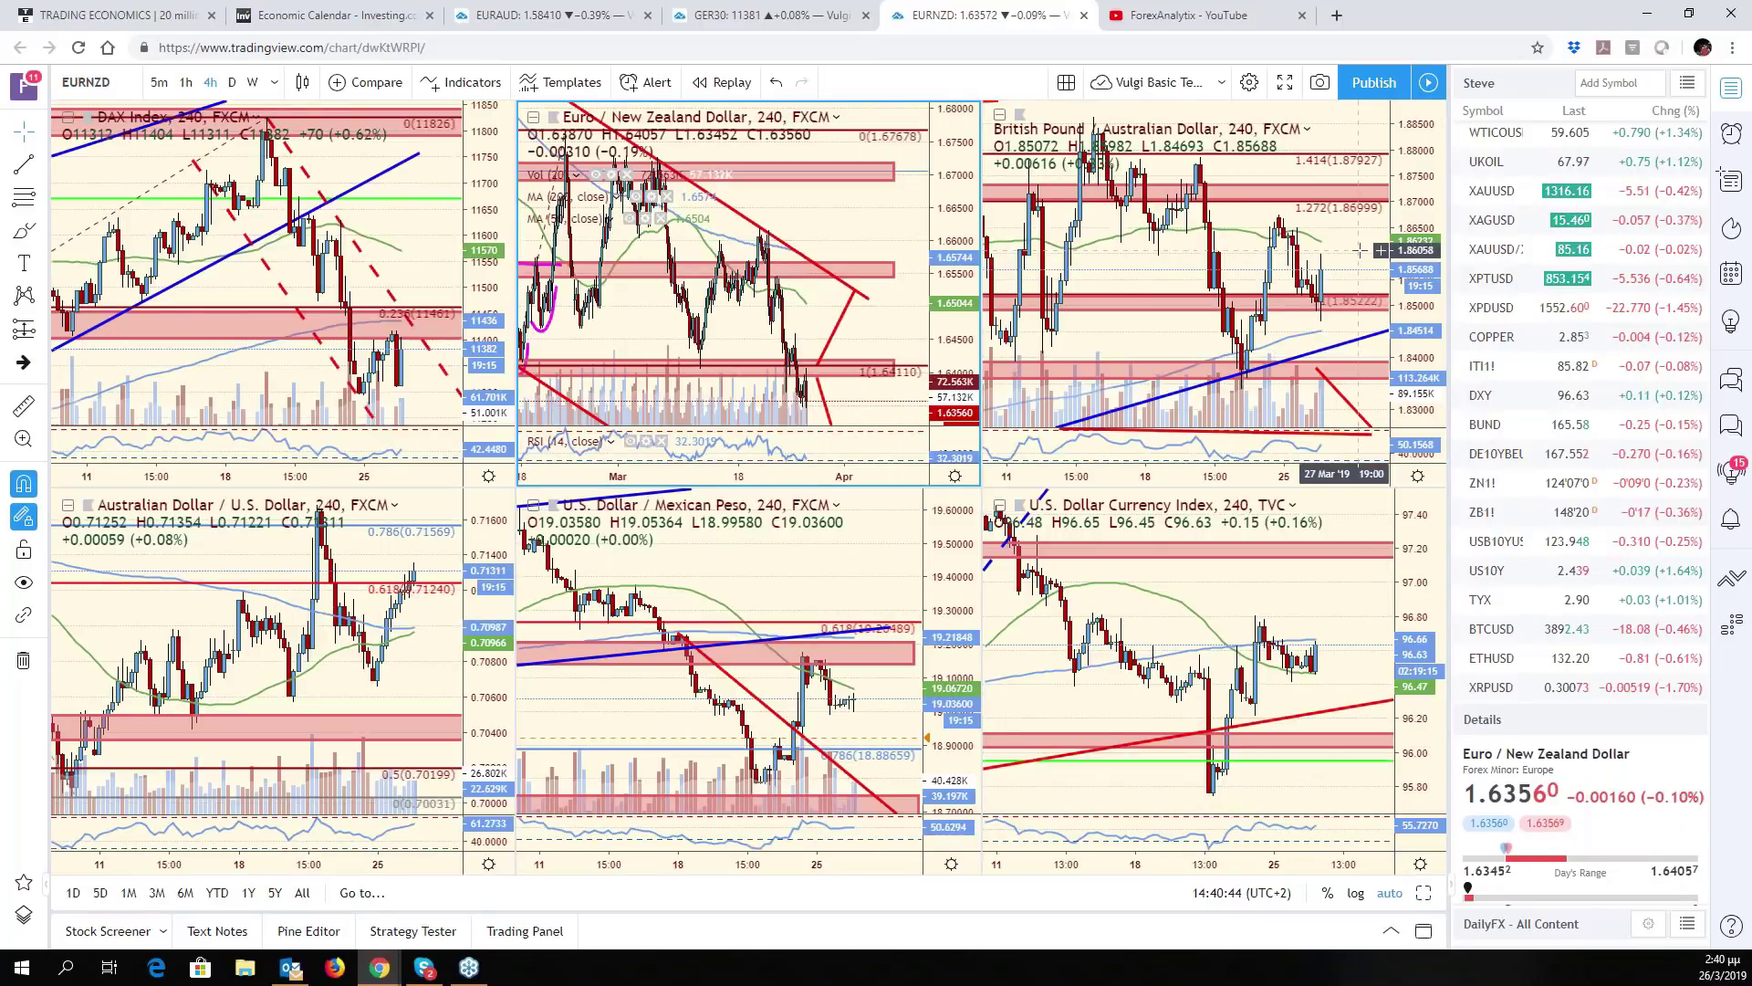
click(1363, 321)
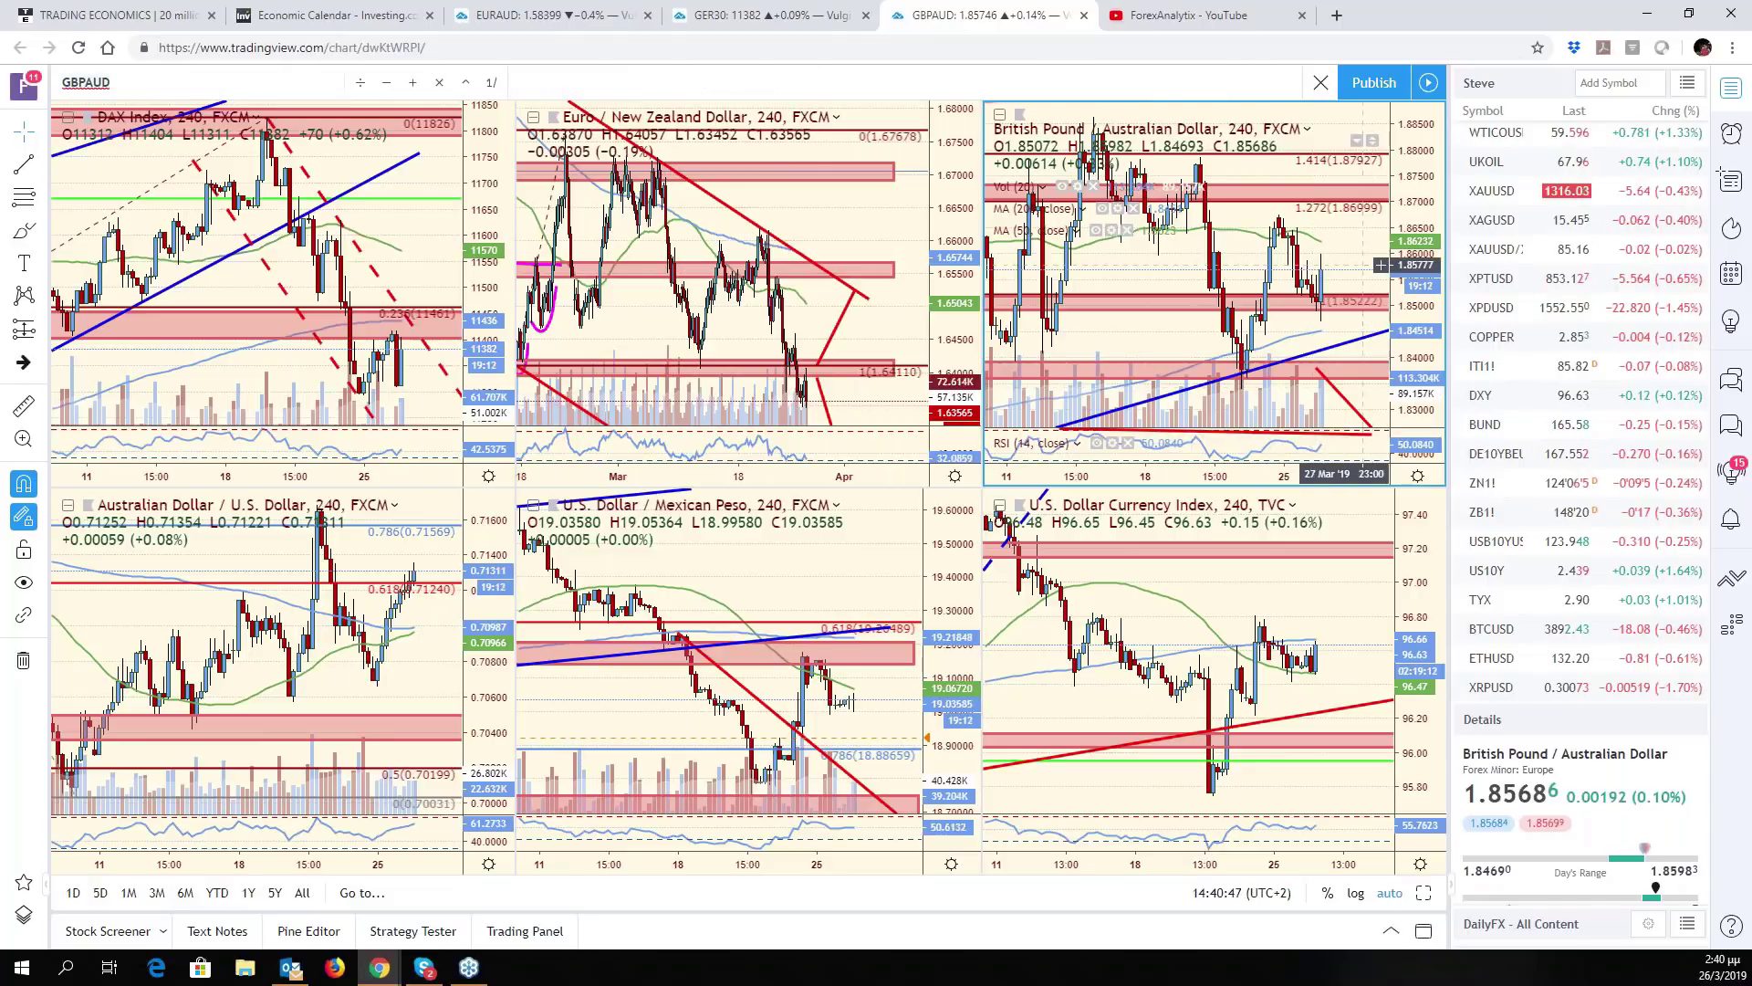
Maximize the GBPAUD chart and rescale it to fit the price range
key(alt+Return)
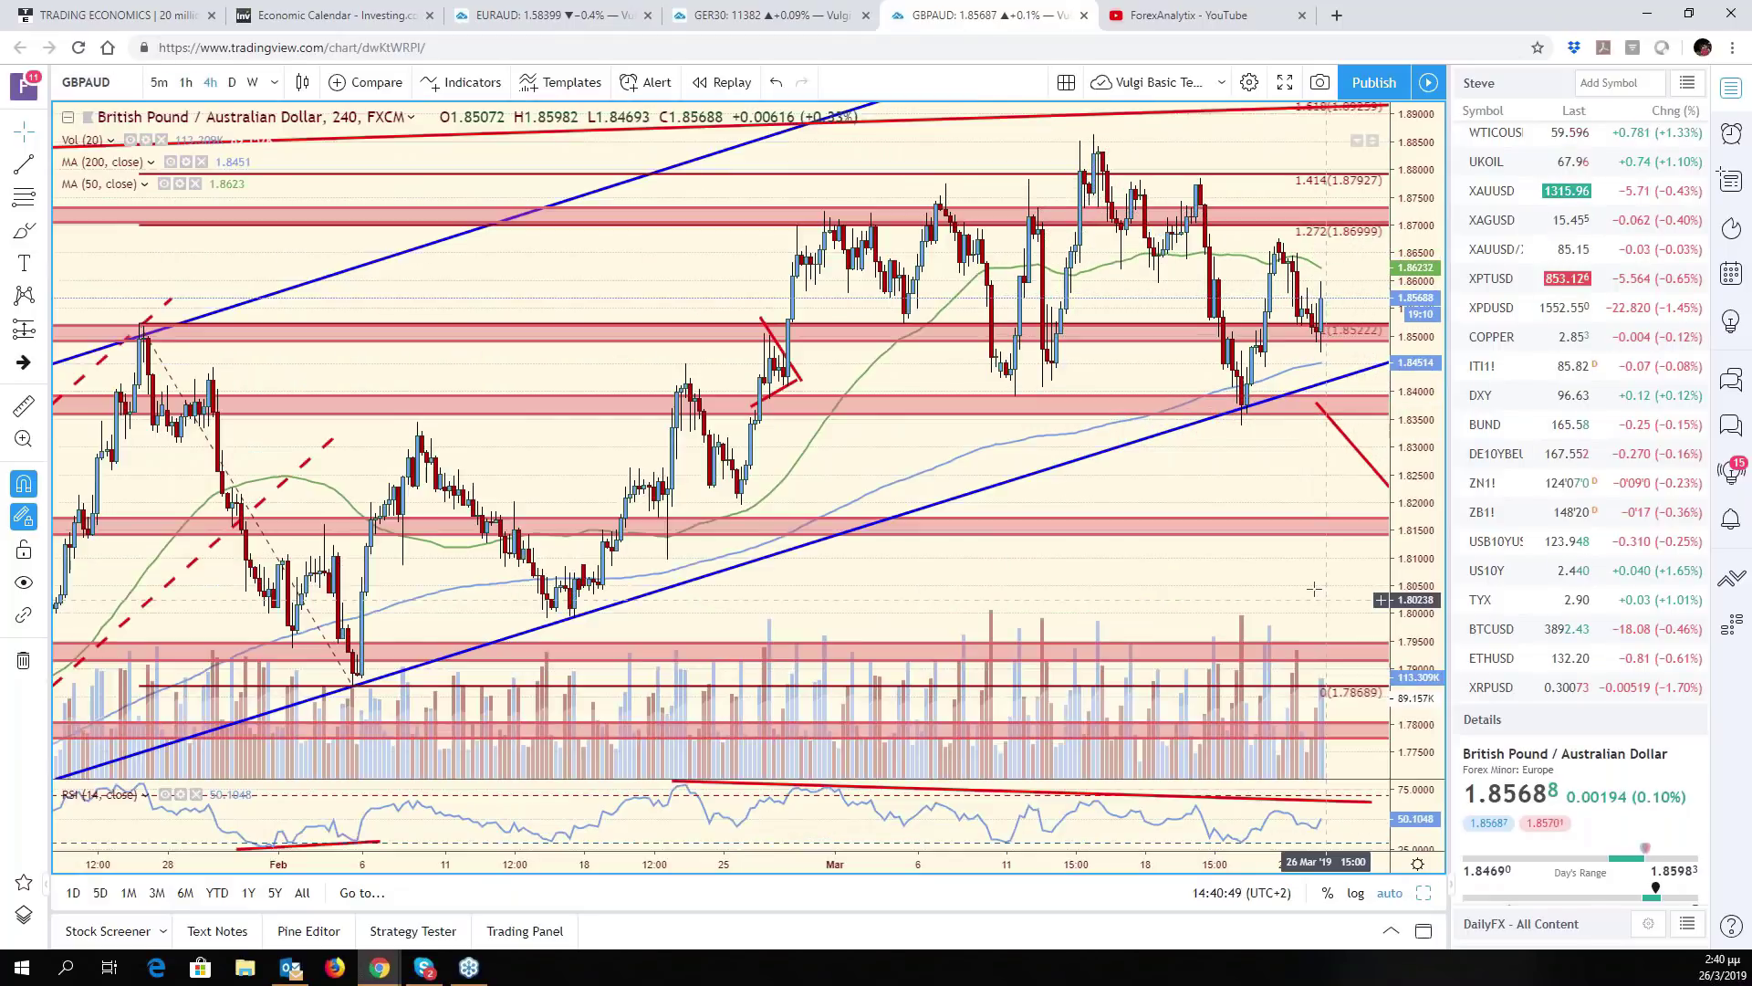
scroll(1381, 465, down, 5)
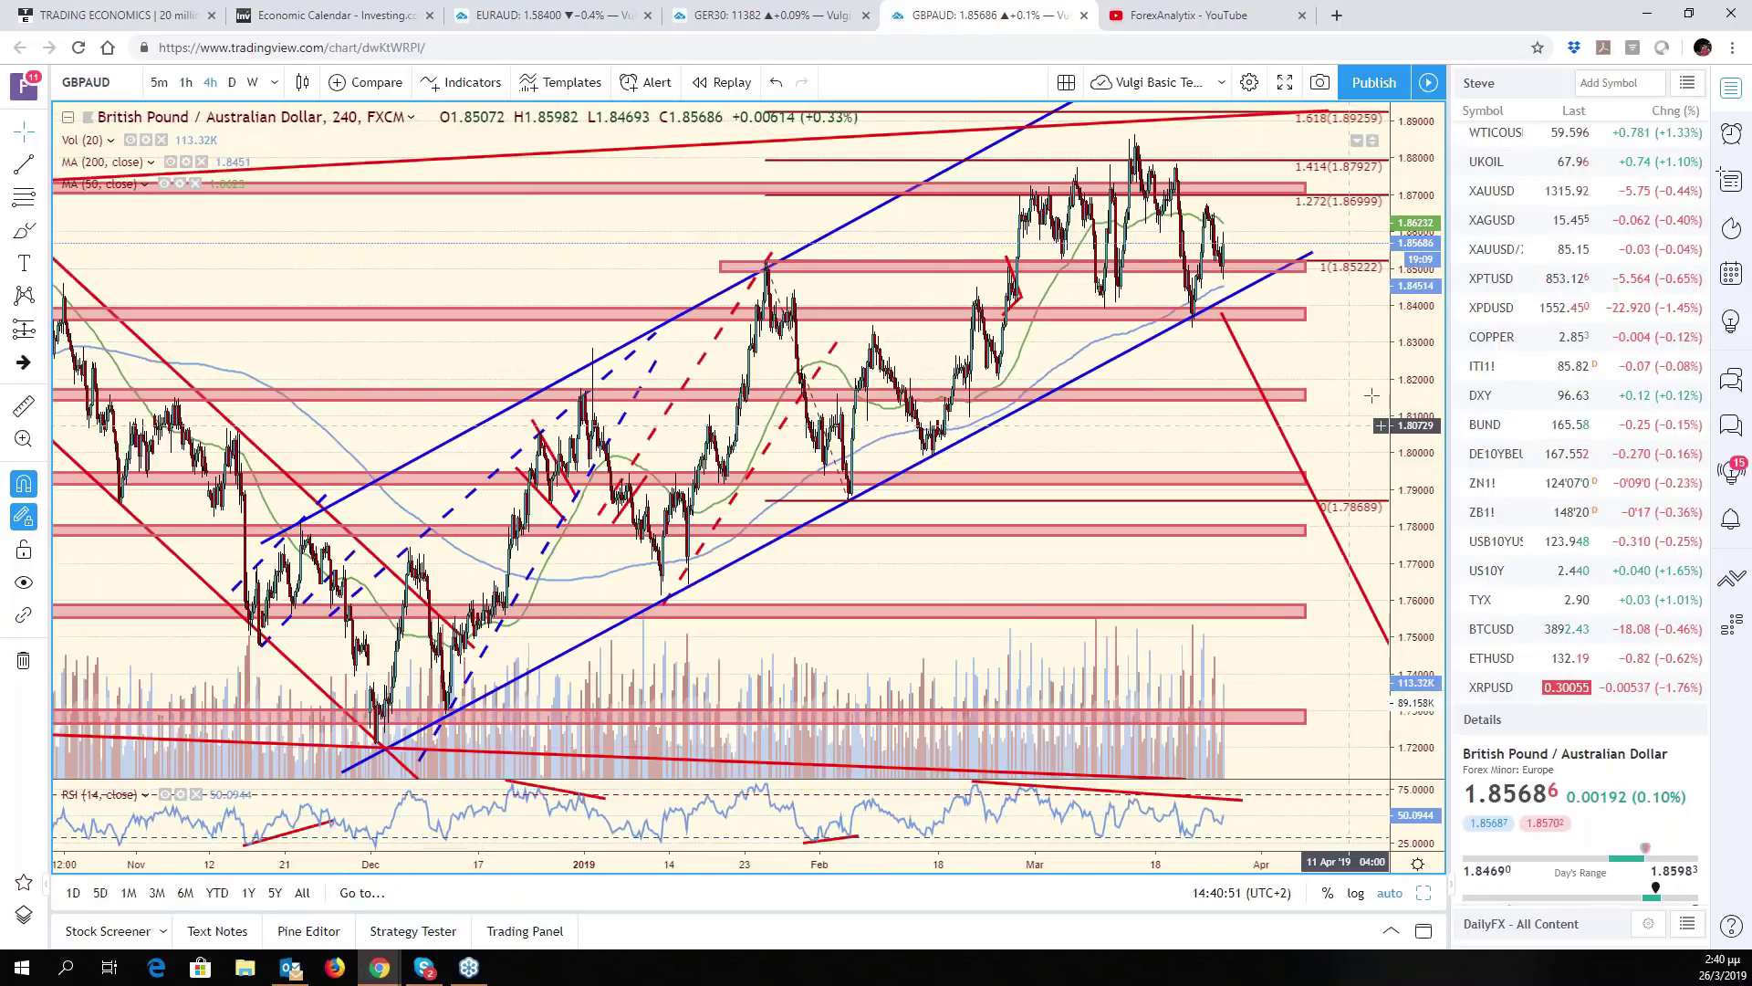
drag(1421, 190, 1421, 274)
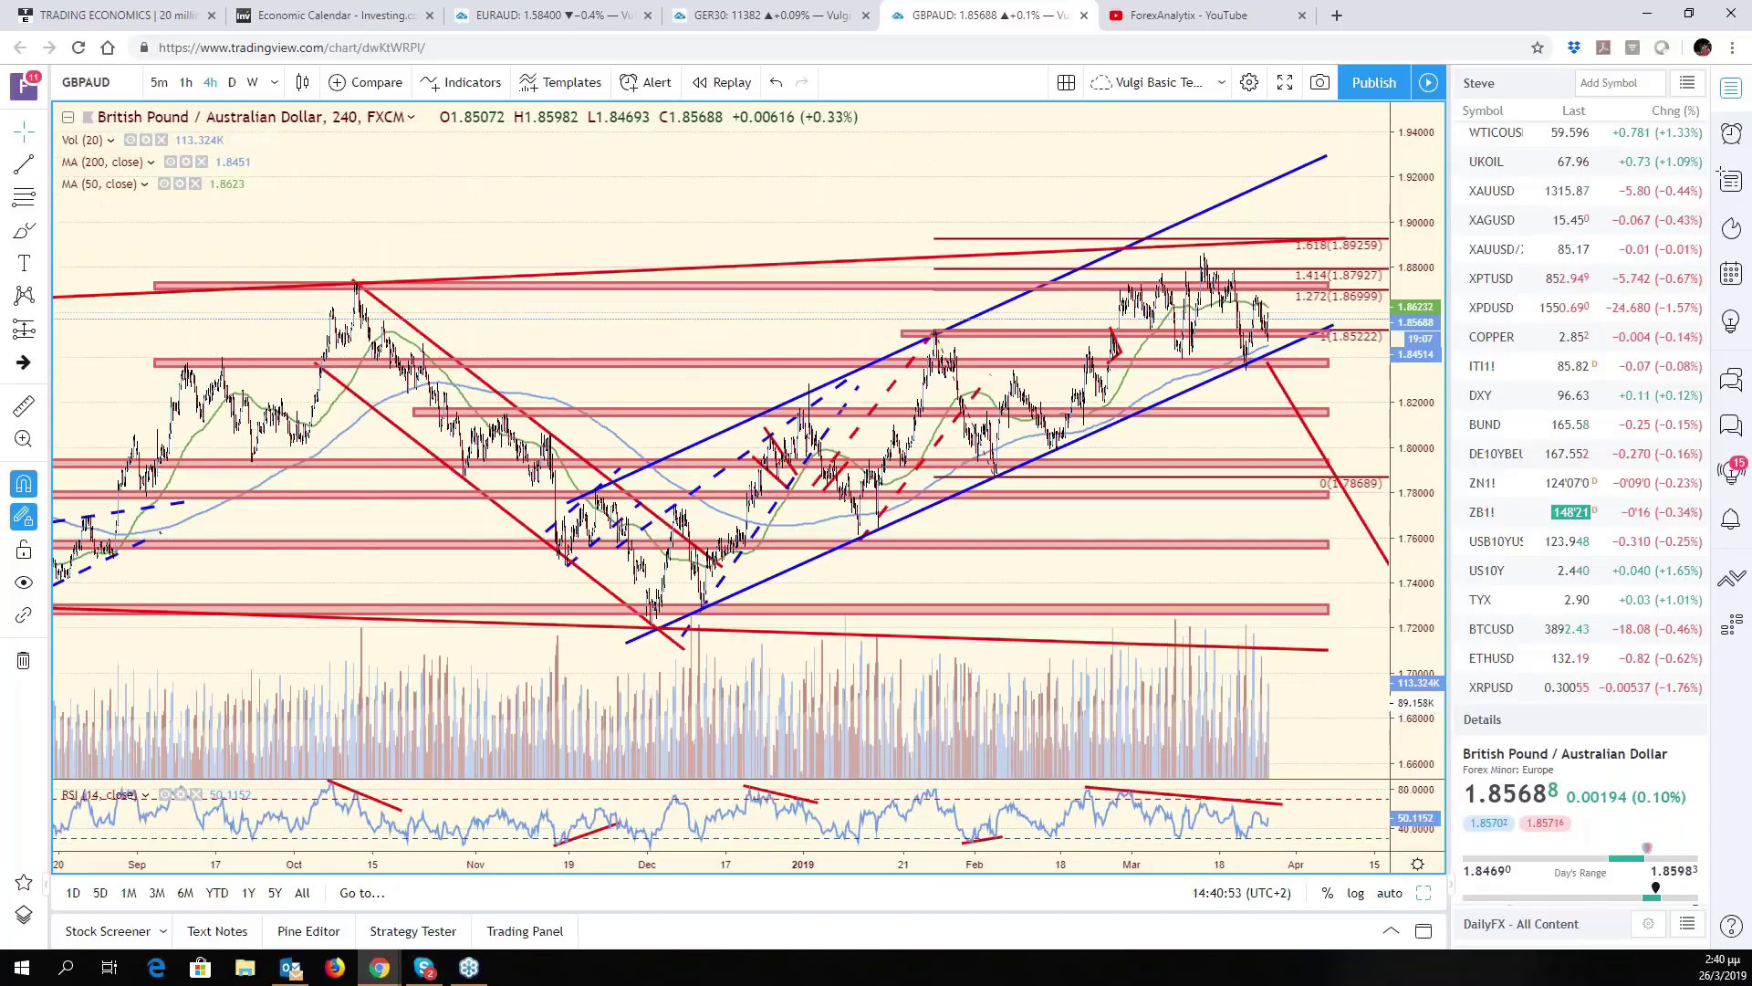
scroll(1157, 338, up, 3)
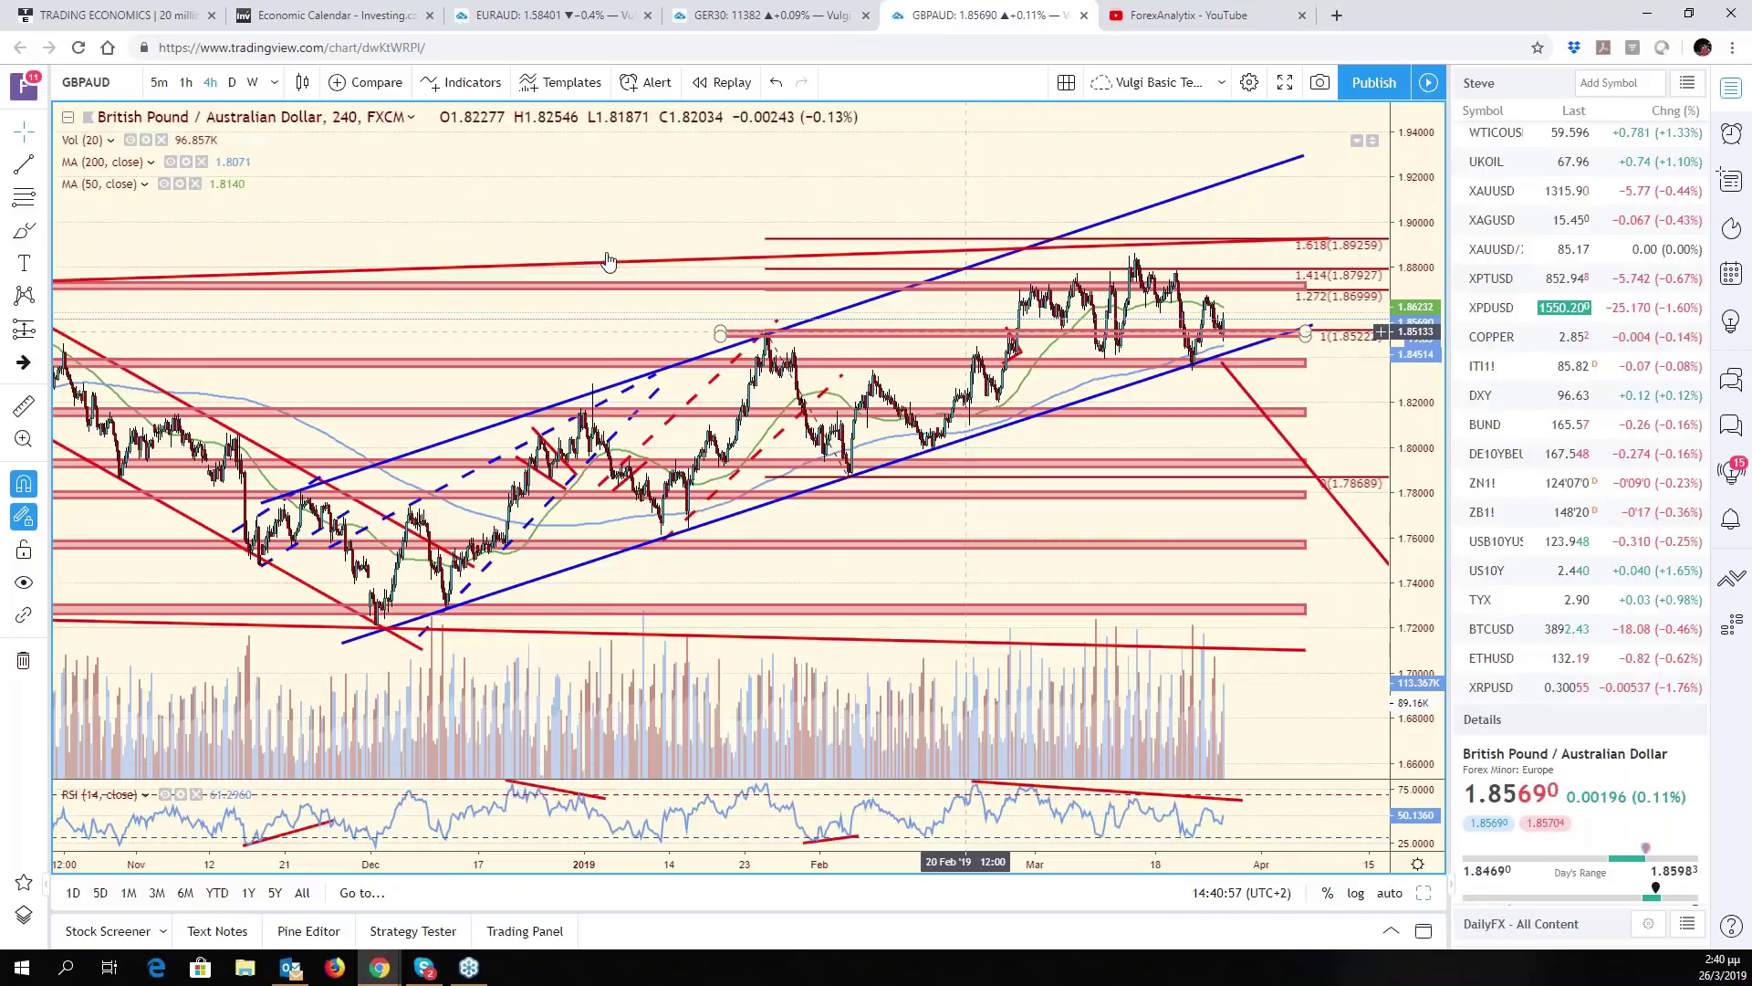
Draw a magenta trend line from late February up to the peak near 1.8906
click(1079, 286)
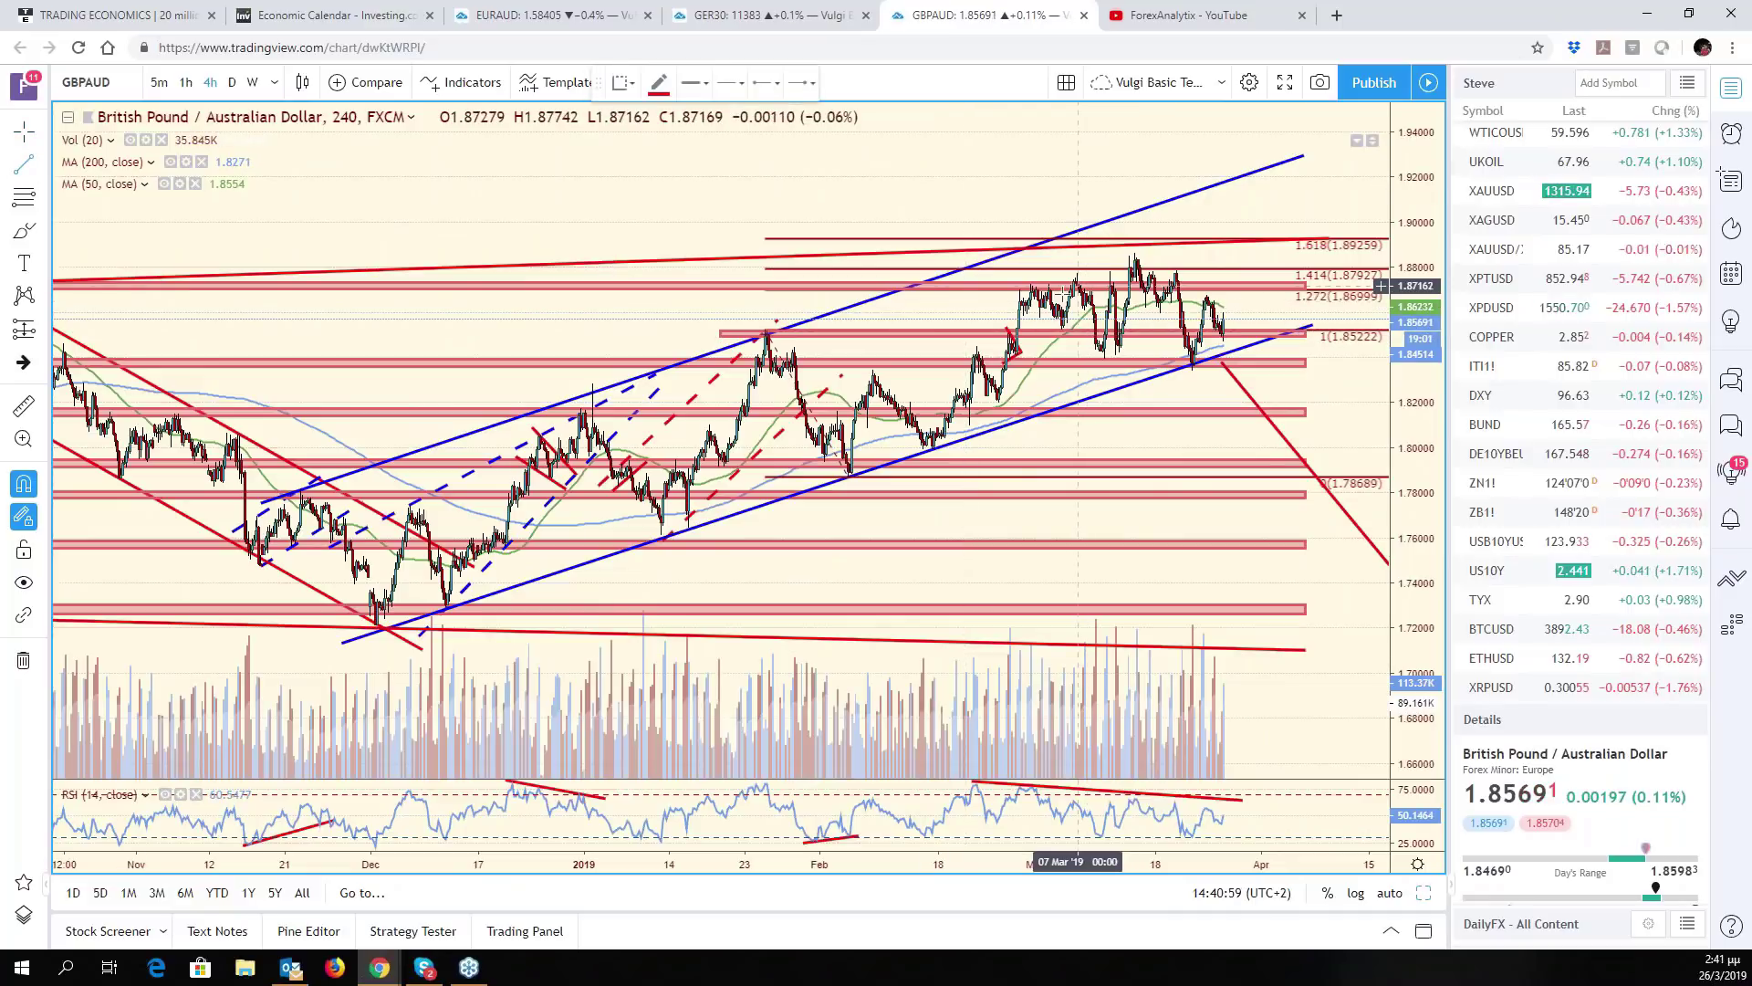
click(1006, 293)
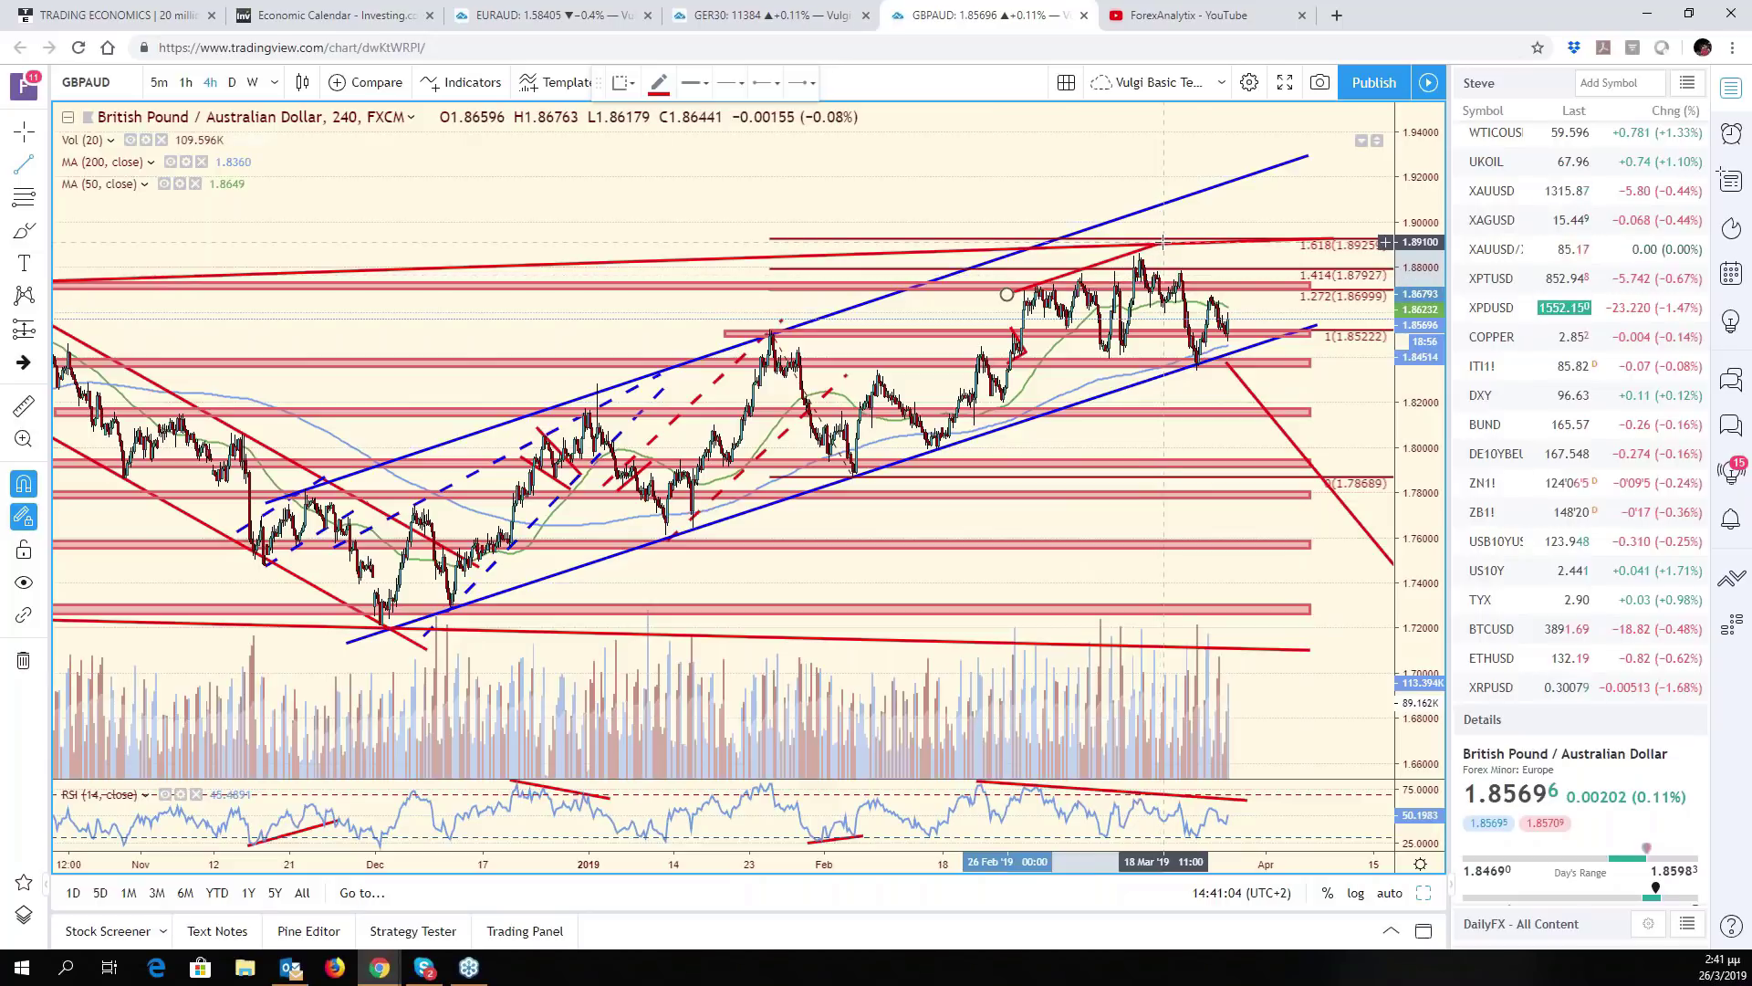
click(1163, 242)
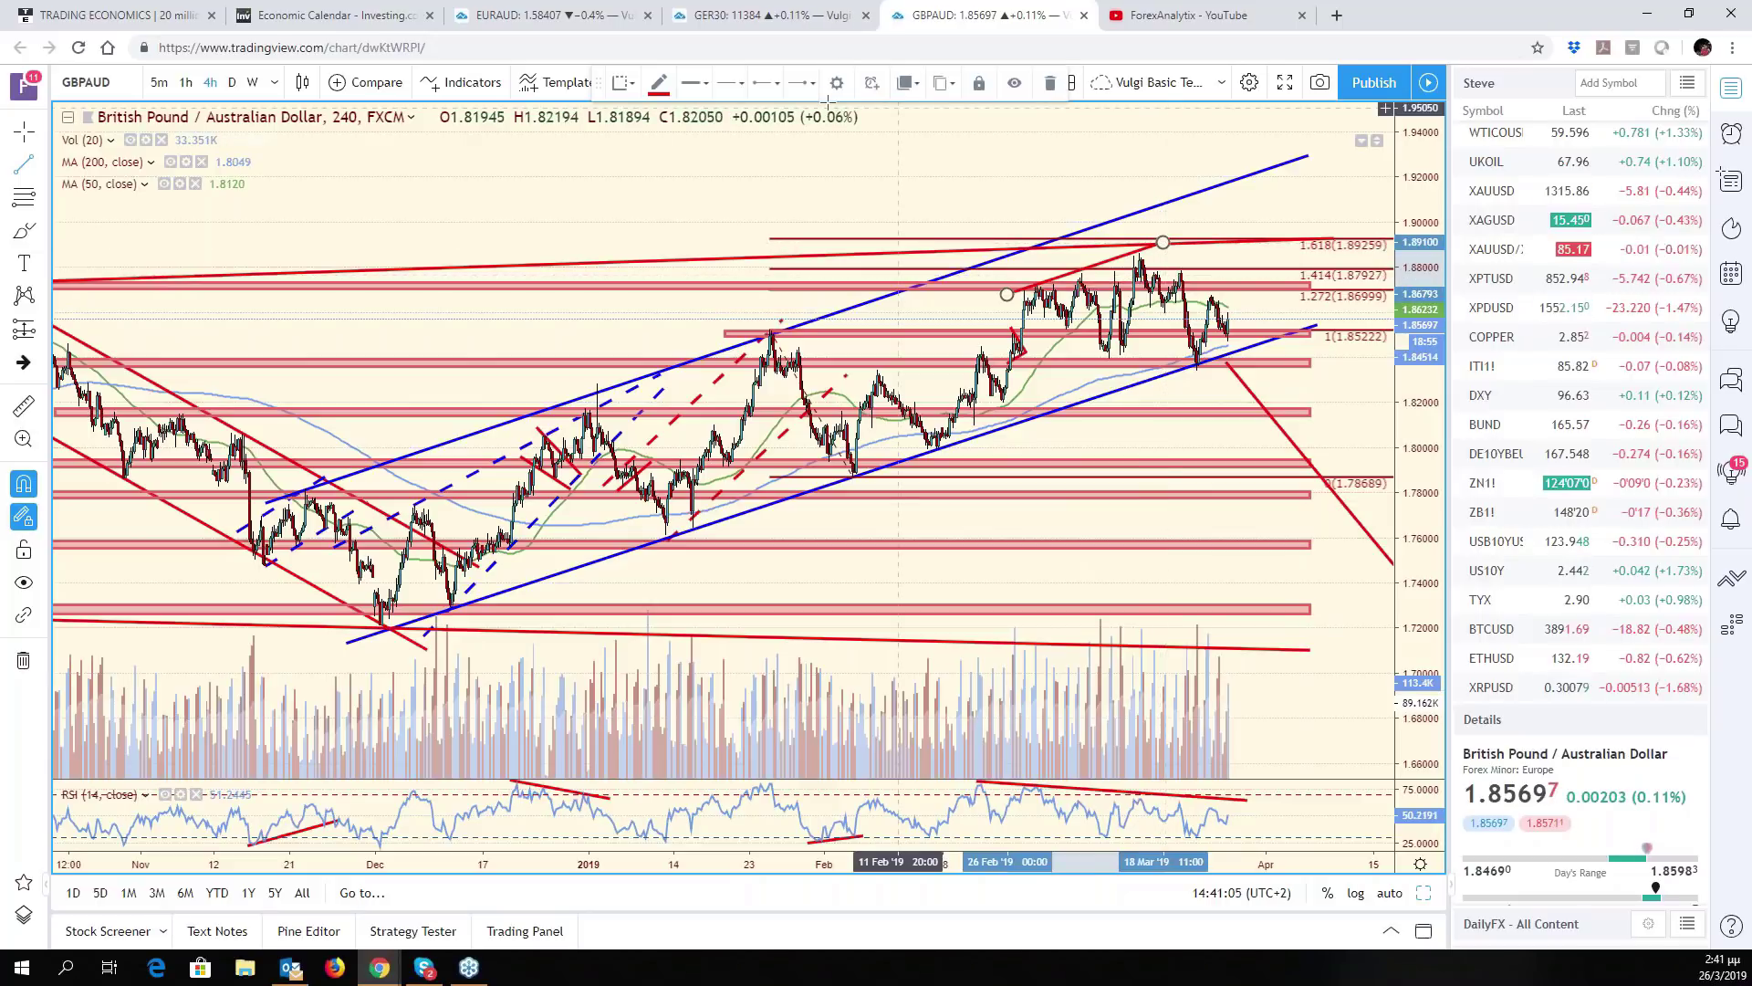
click(658, 83)
click(803, 135)
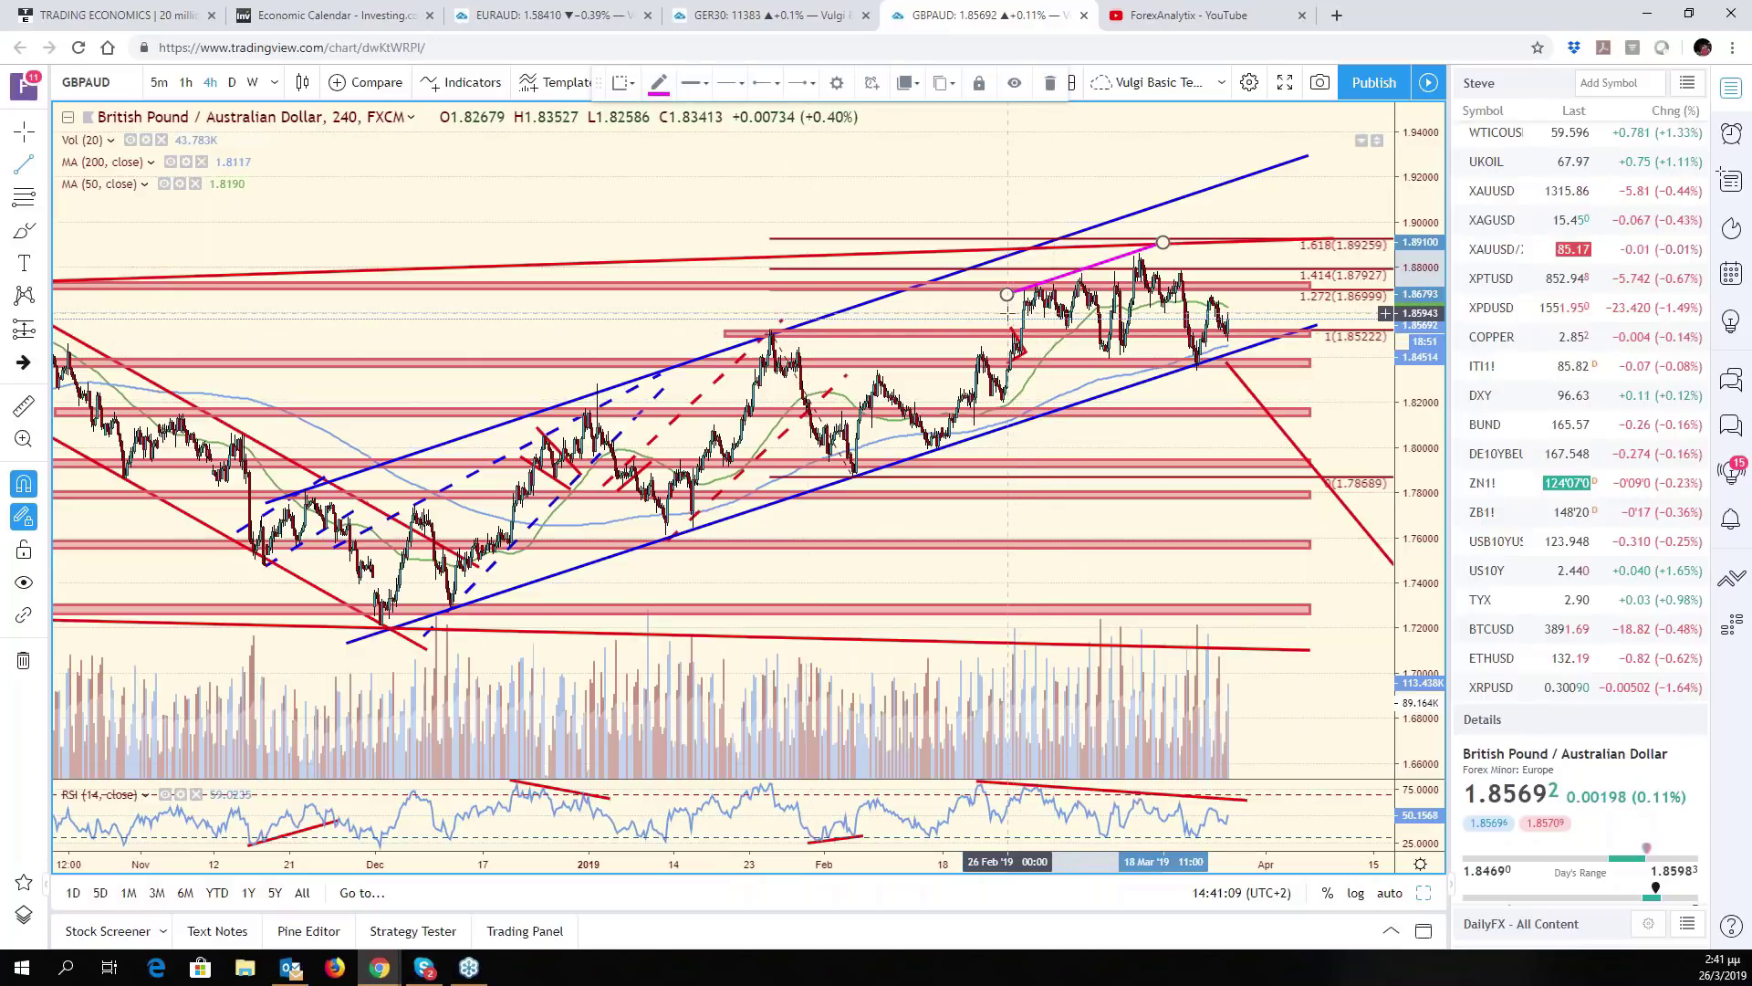
Add three more magenta lines via the mid-March low and late-March decline to close the diamond
click(1004, 313)
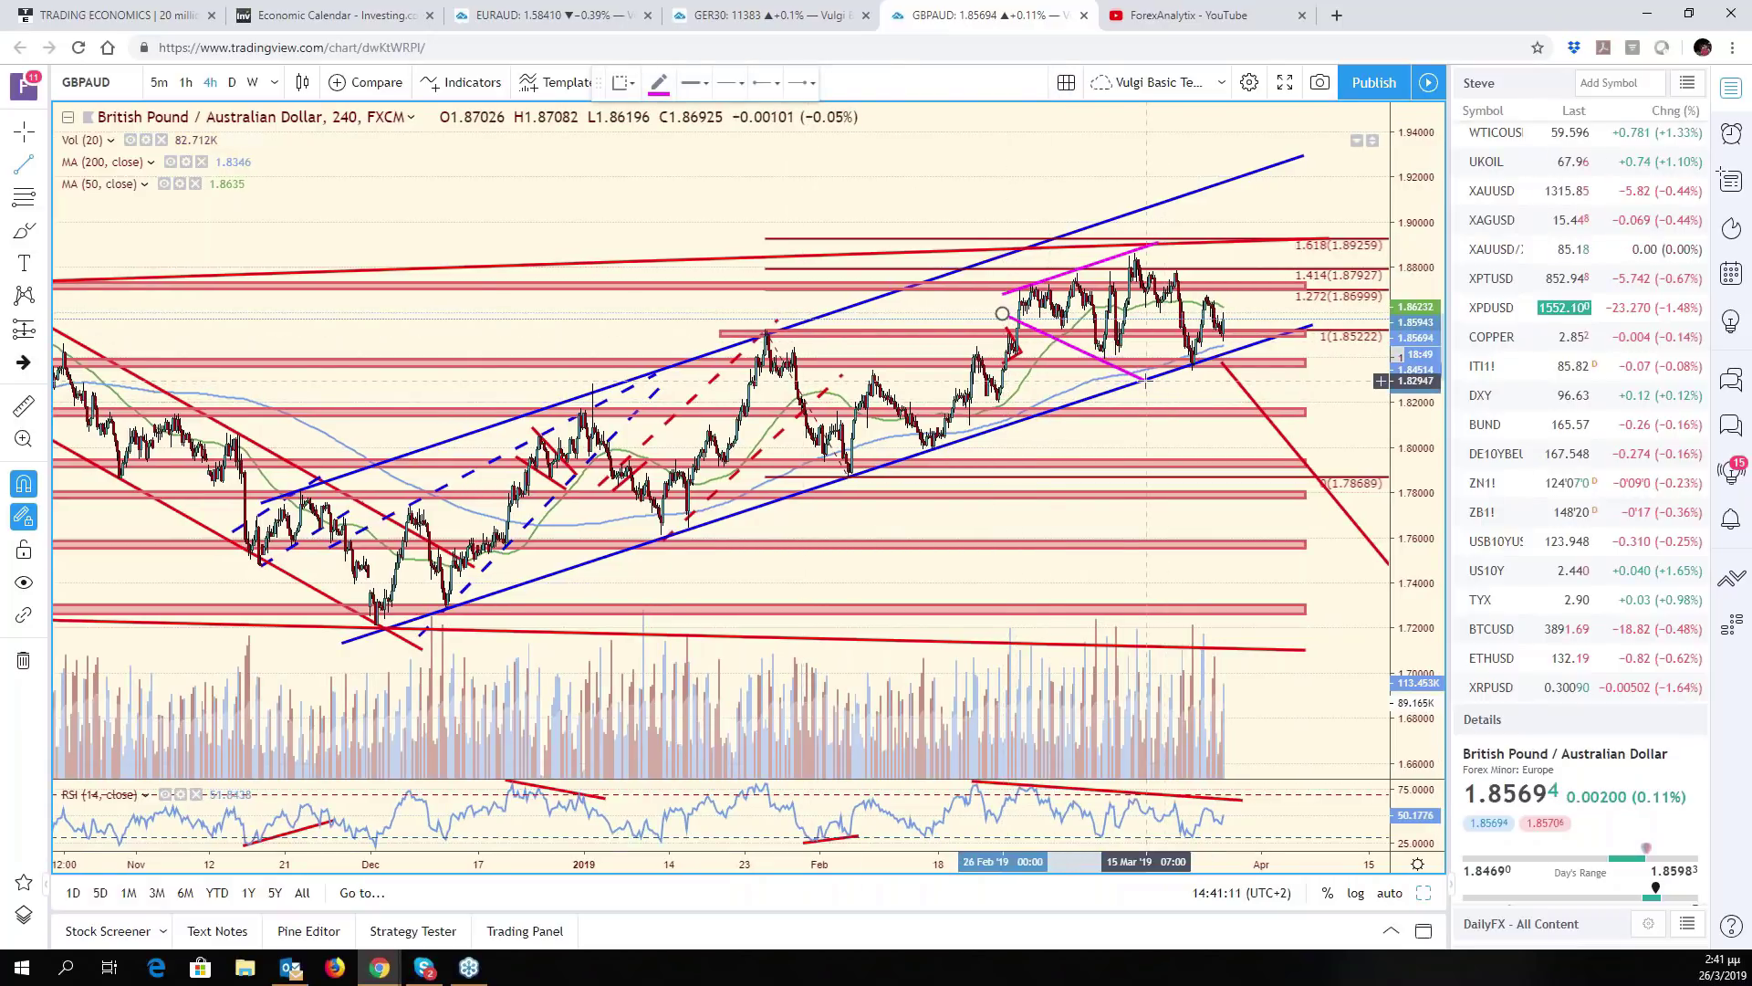
click(1144, 380)
click(1129, 246)
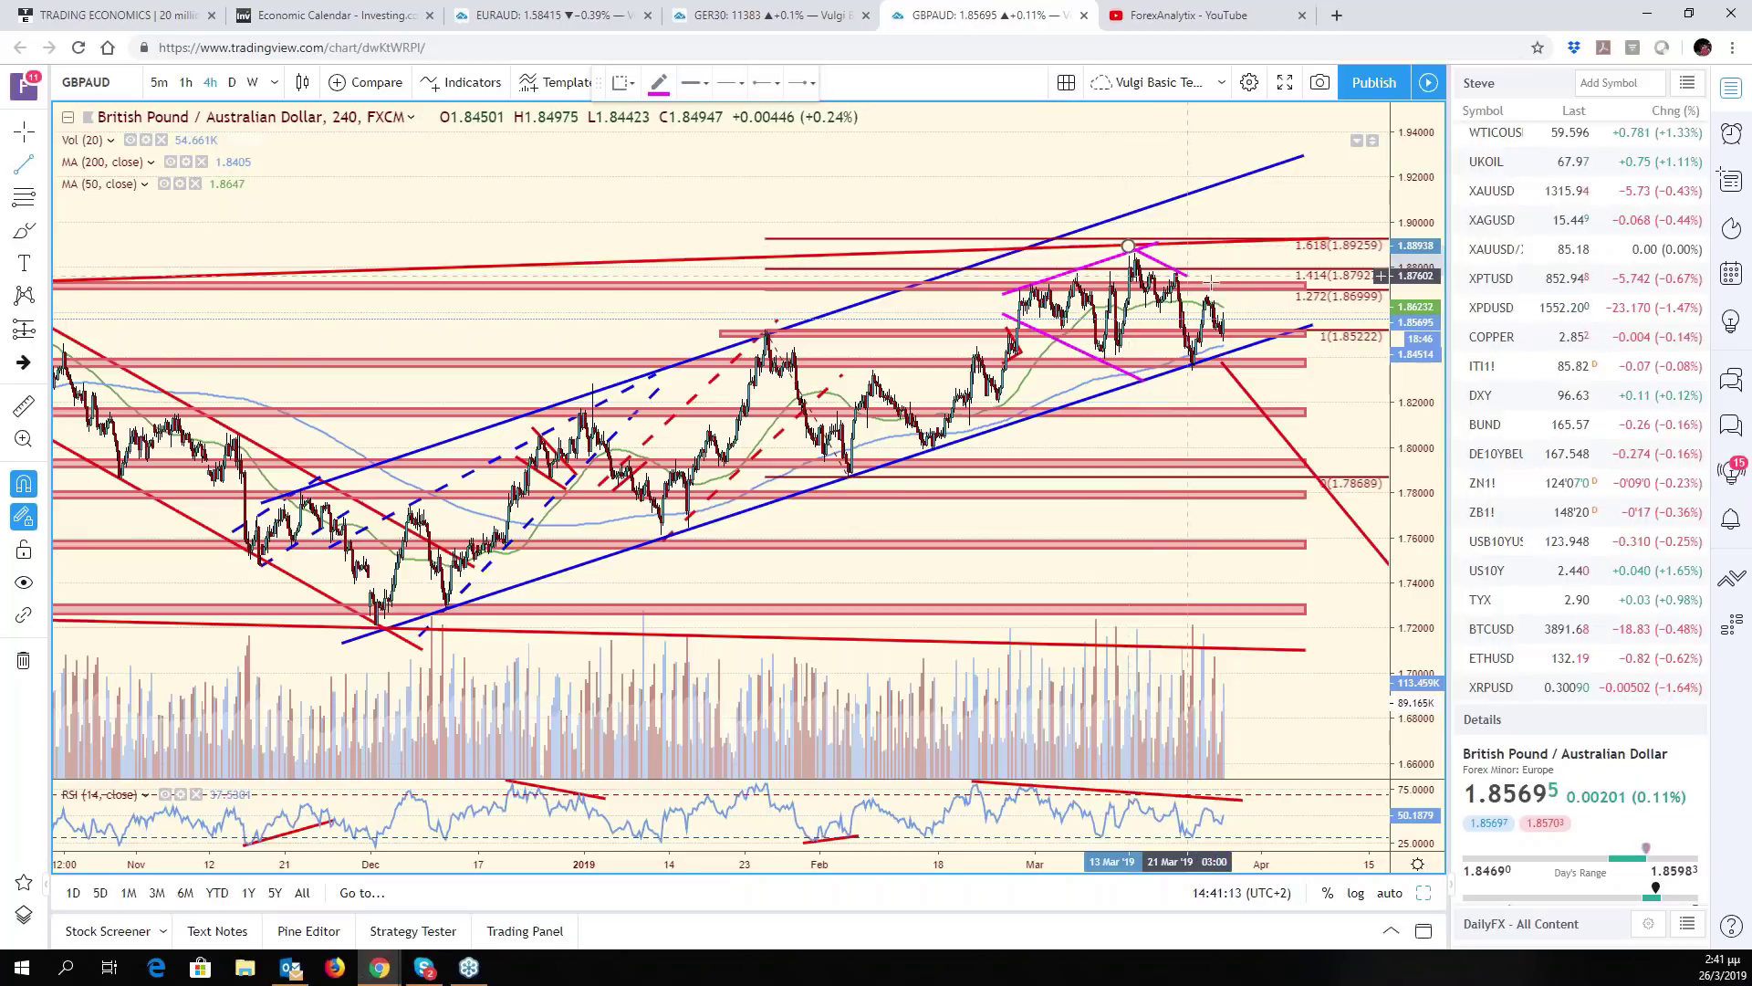
click(1266, 319)
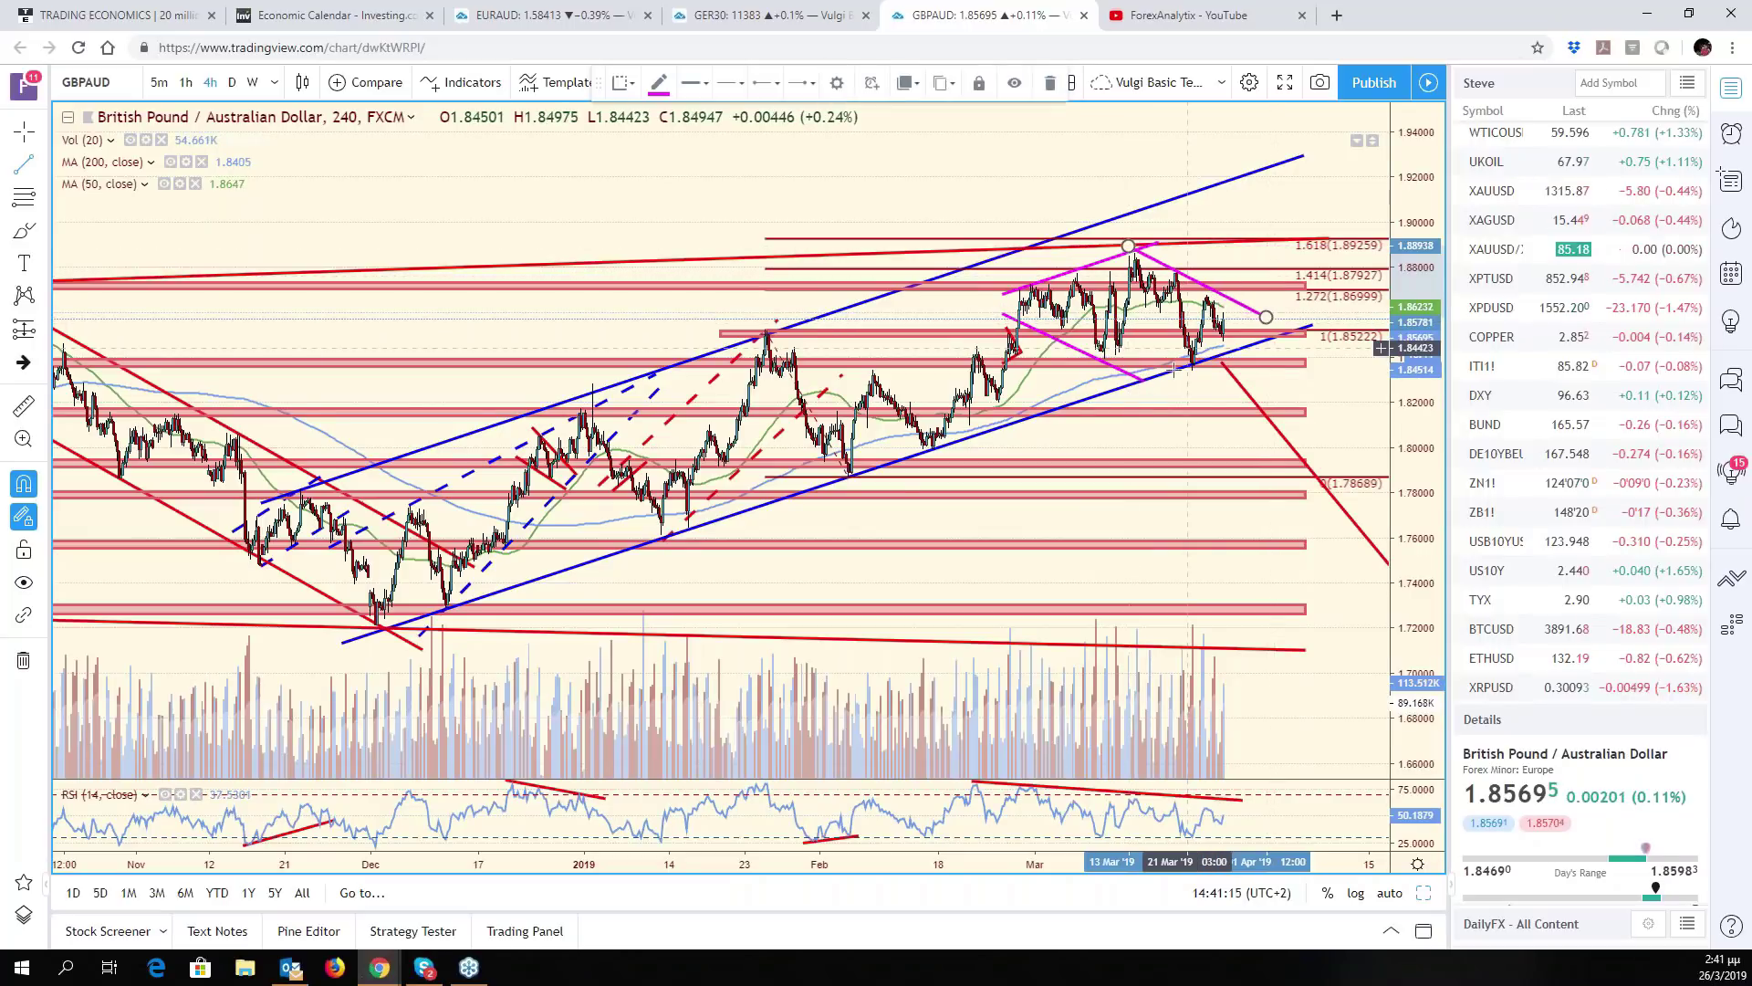
click(1271, 344)
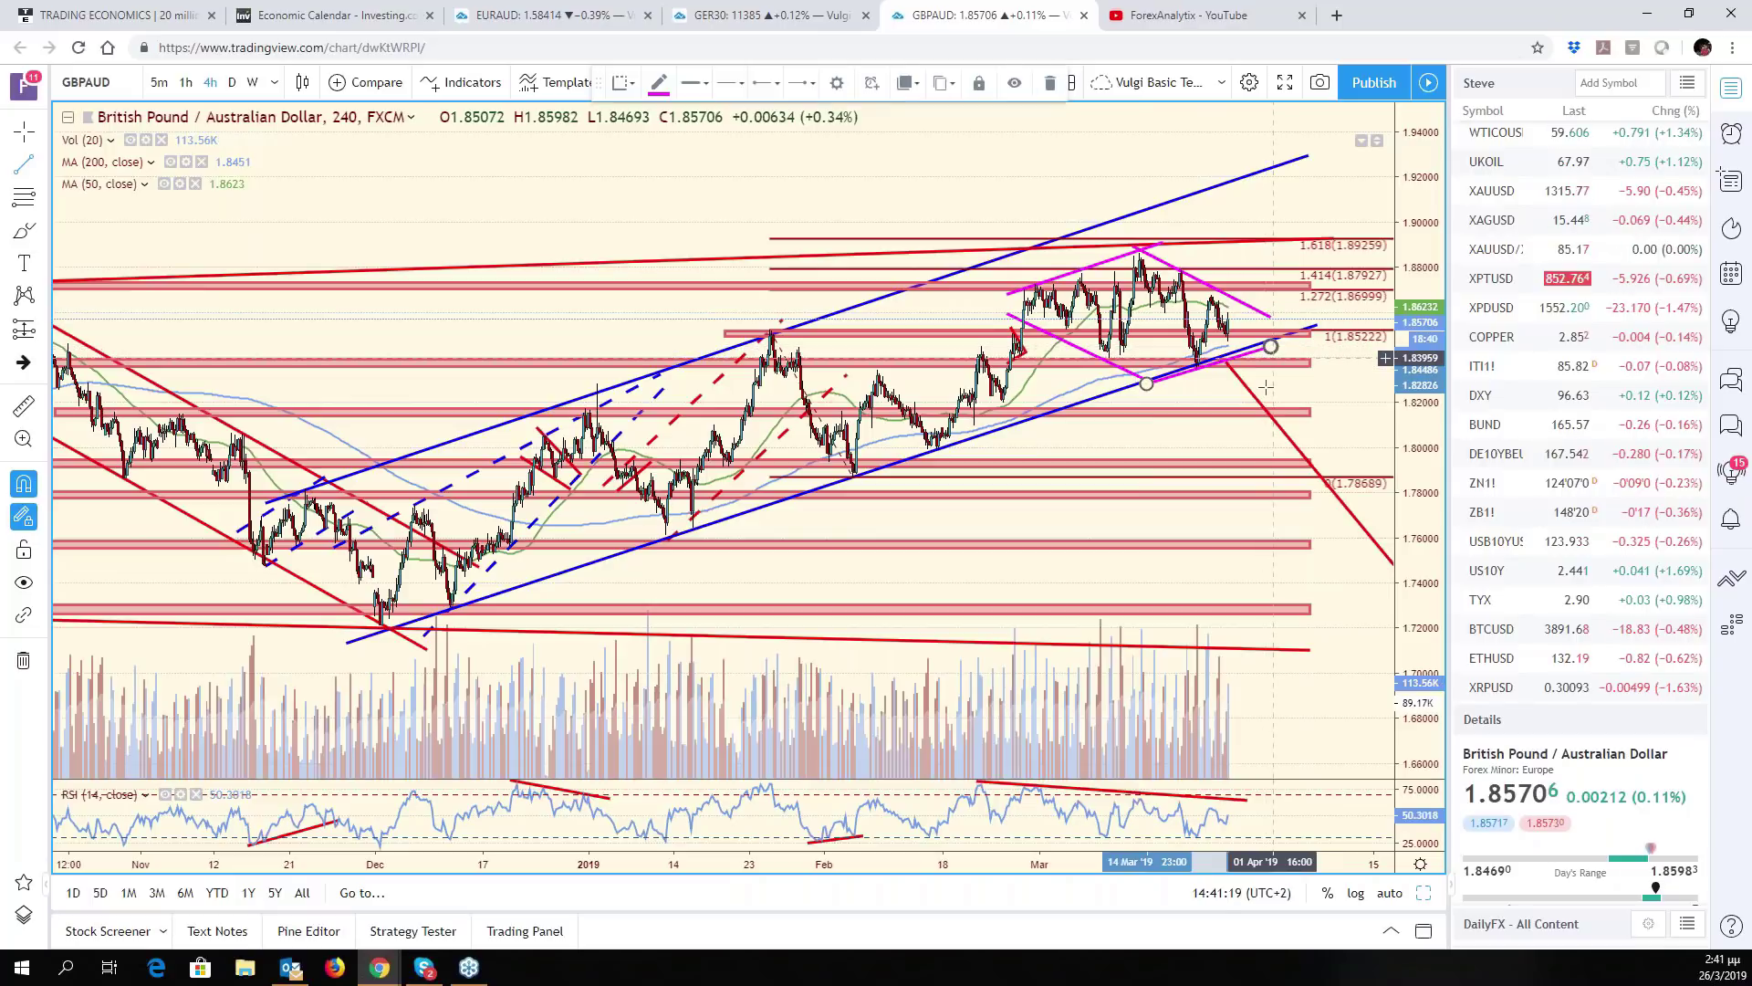
click(1280, 370)
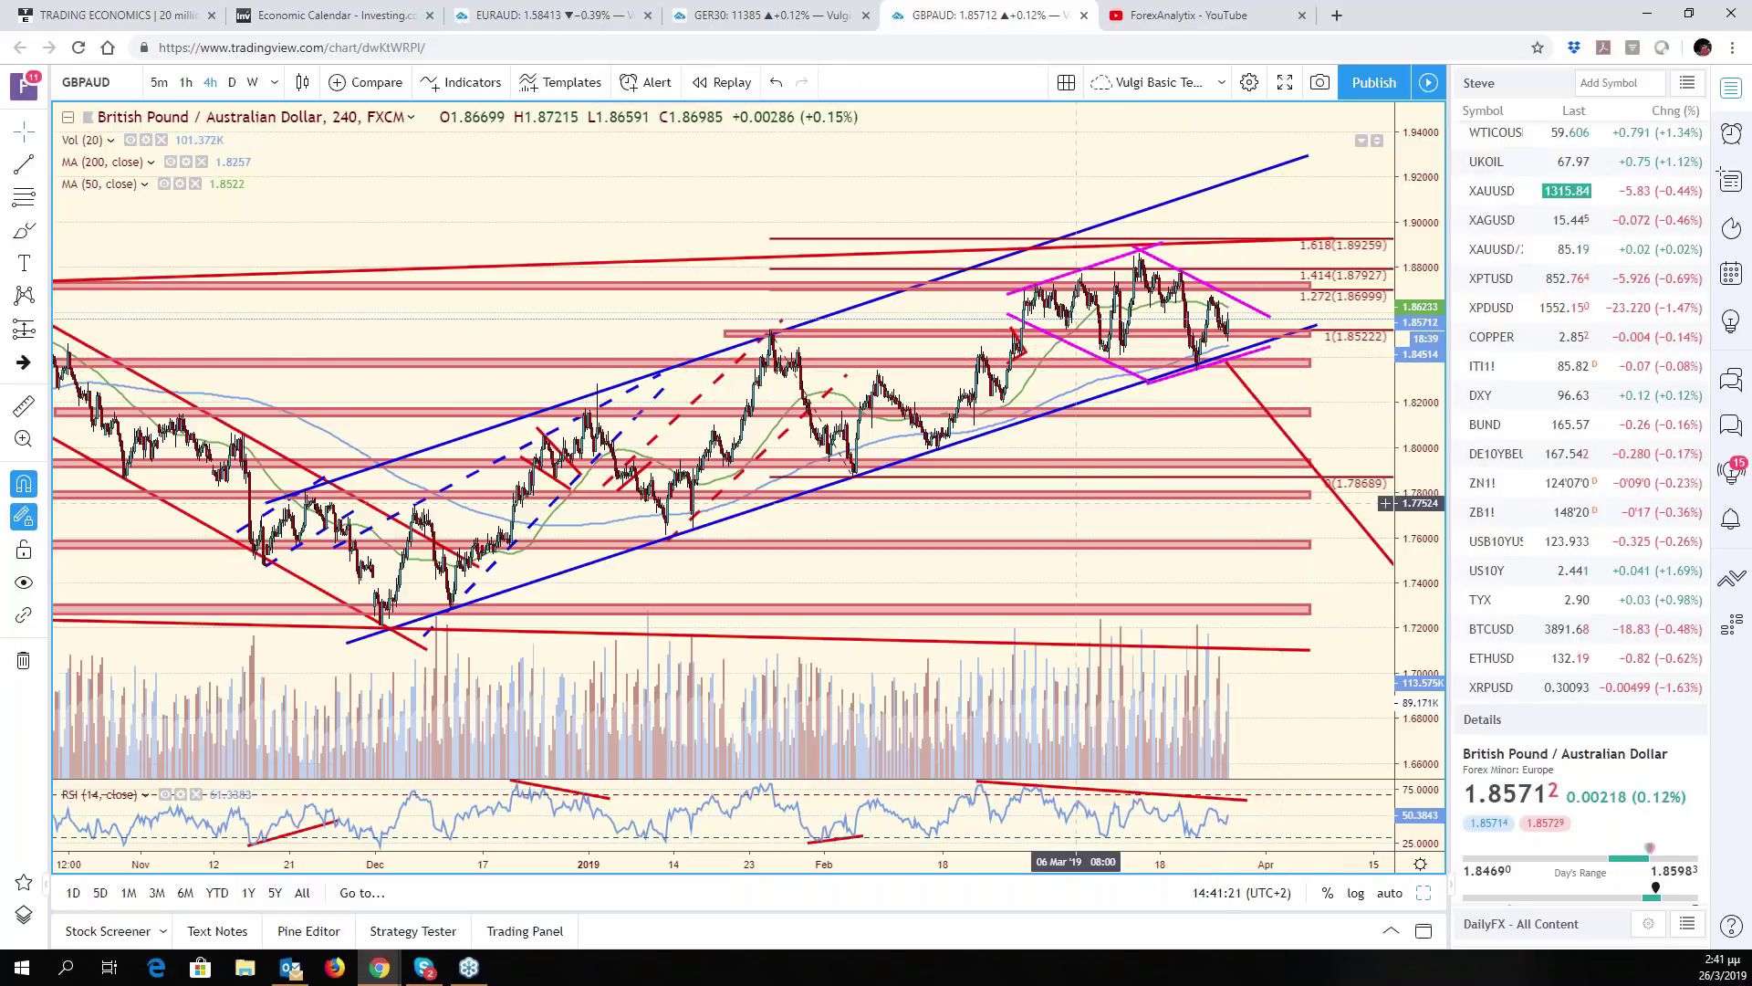
scroll(1241, 466, down, 2)
scroll(1241, 467, up, 2)
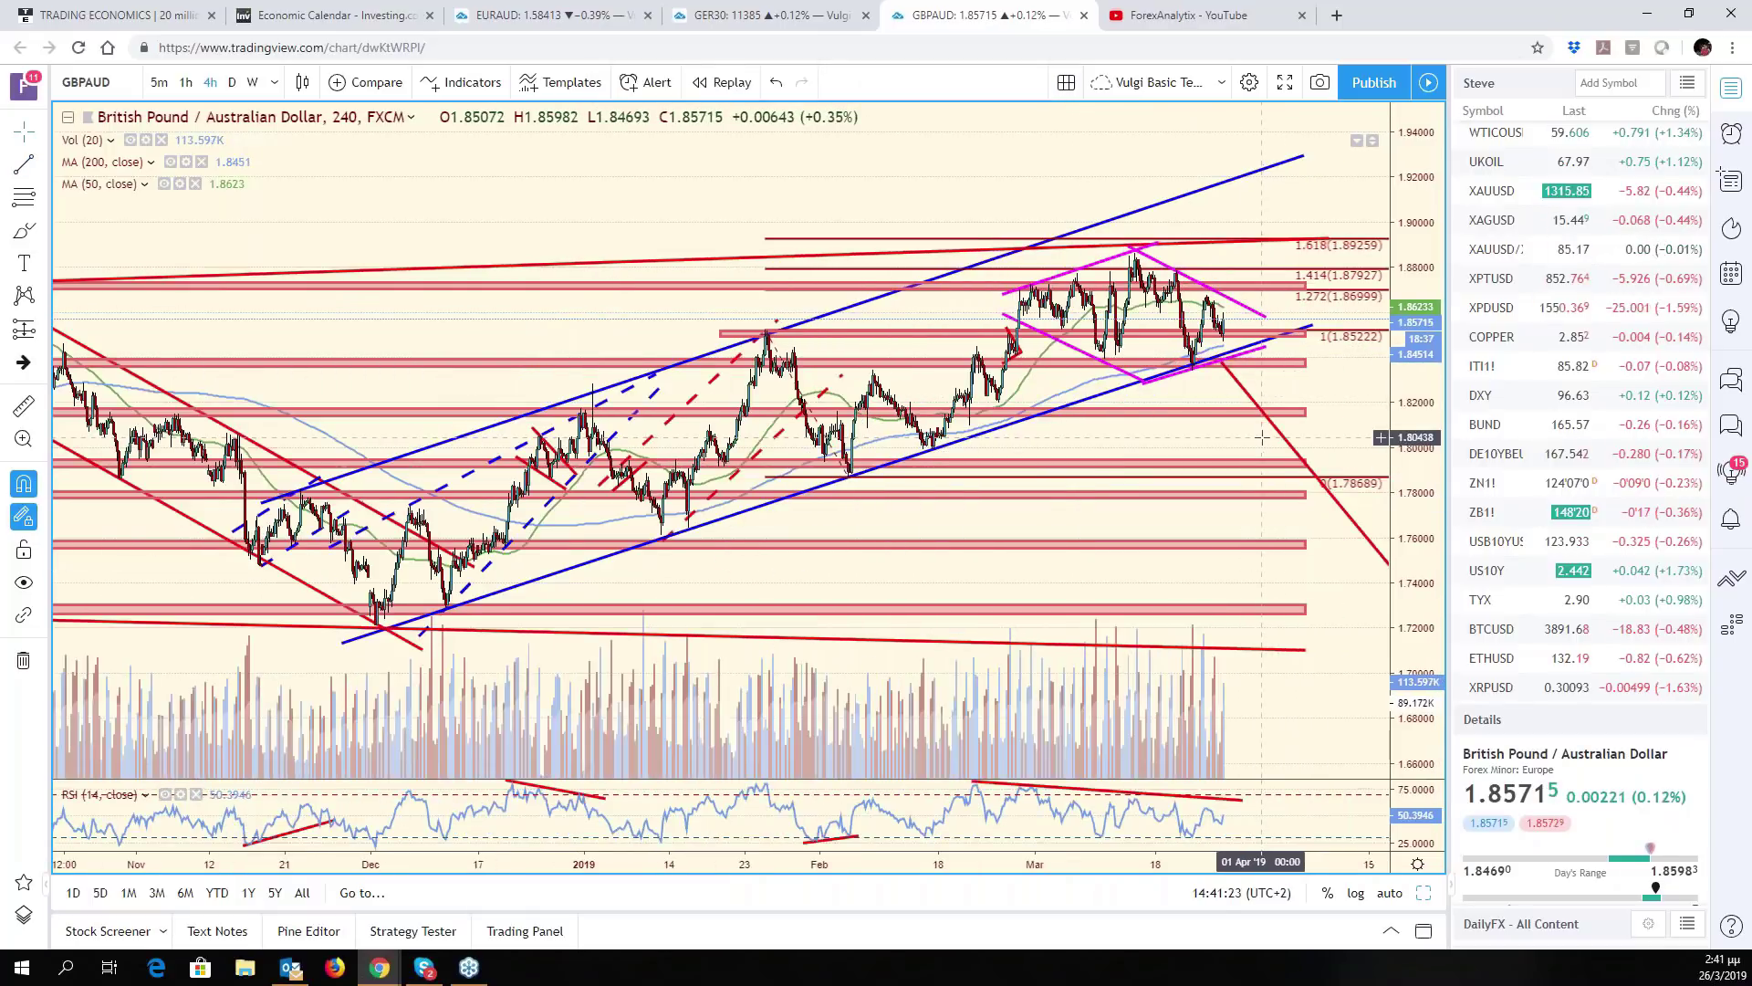
Pan and zoom the GBPAUD chart to recenter the magenta diamond and Fibonacci annotations
drag(1237, 430, 1162, 457)
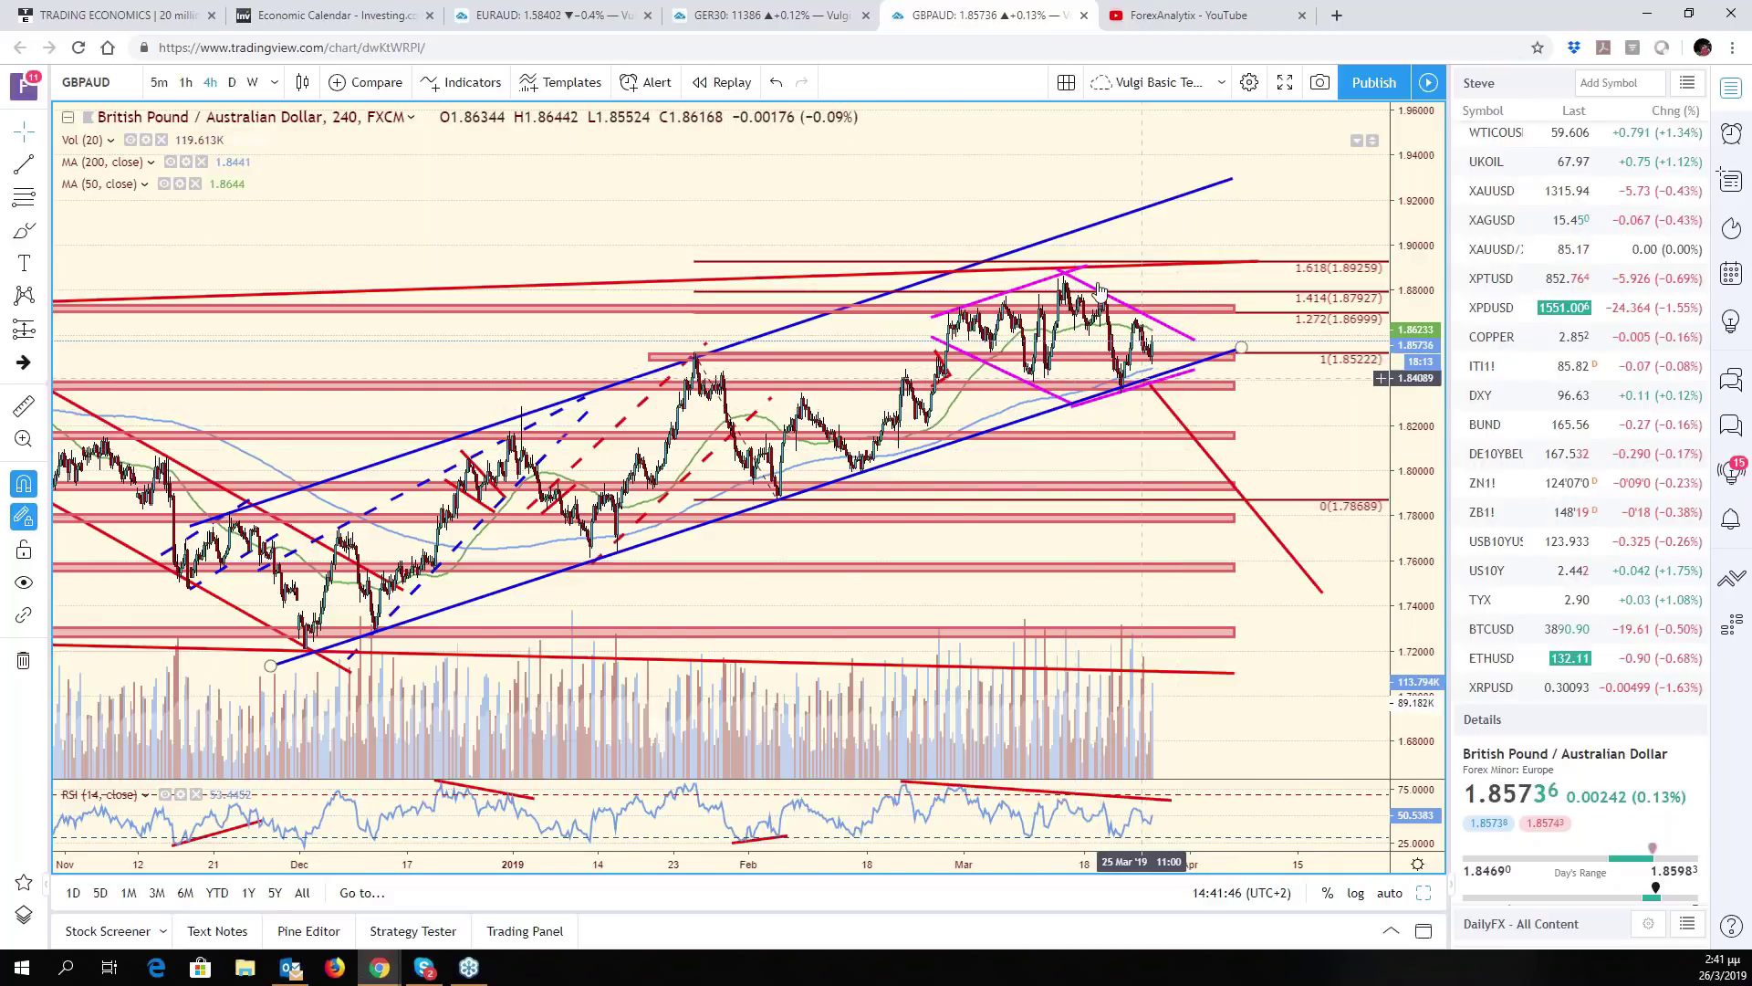
scroll(1100, 291, down, 4)
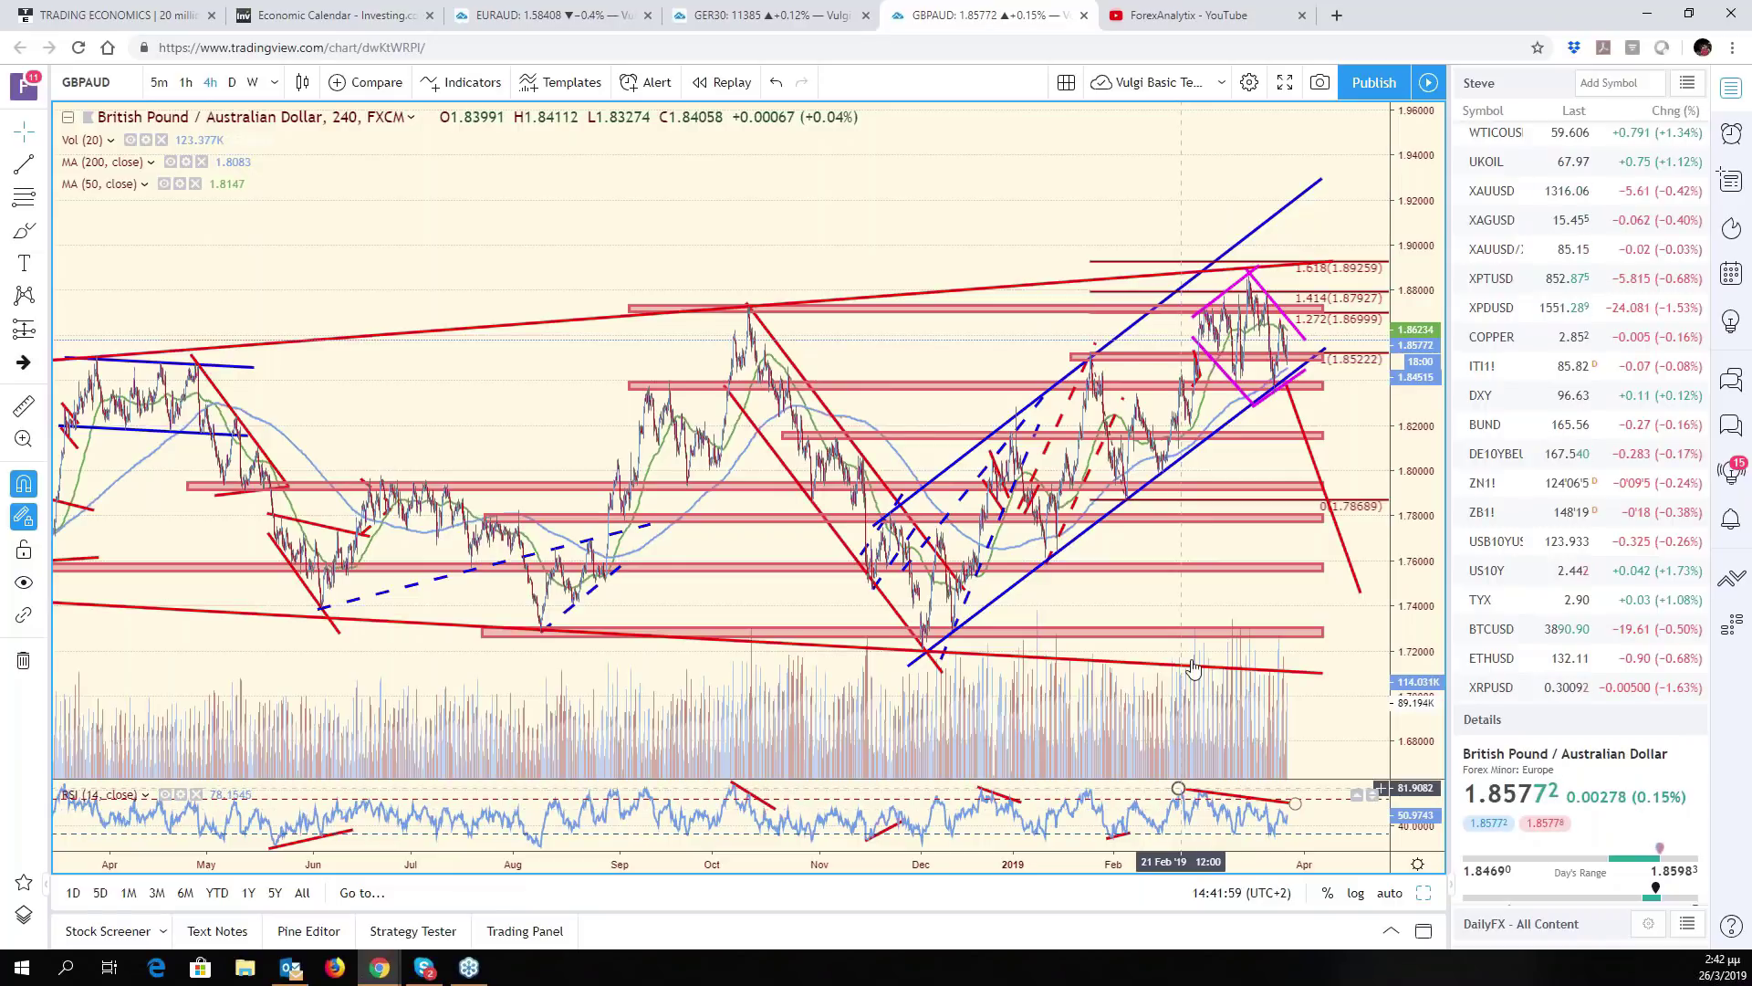
scroll(1245, 498, up, 2)
scroll(1246, 497, up, 1)
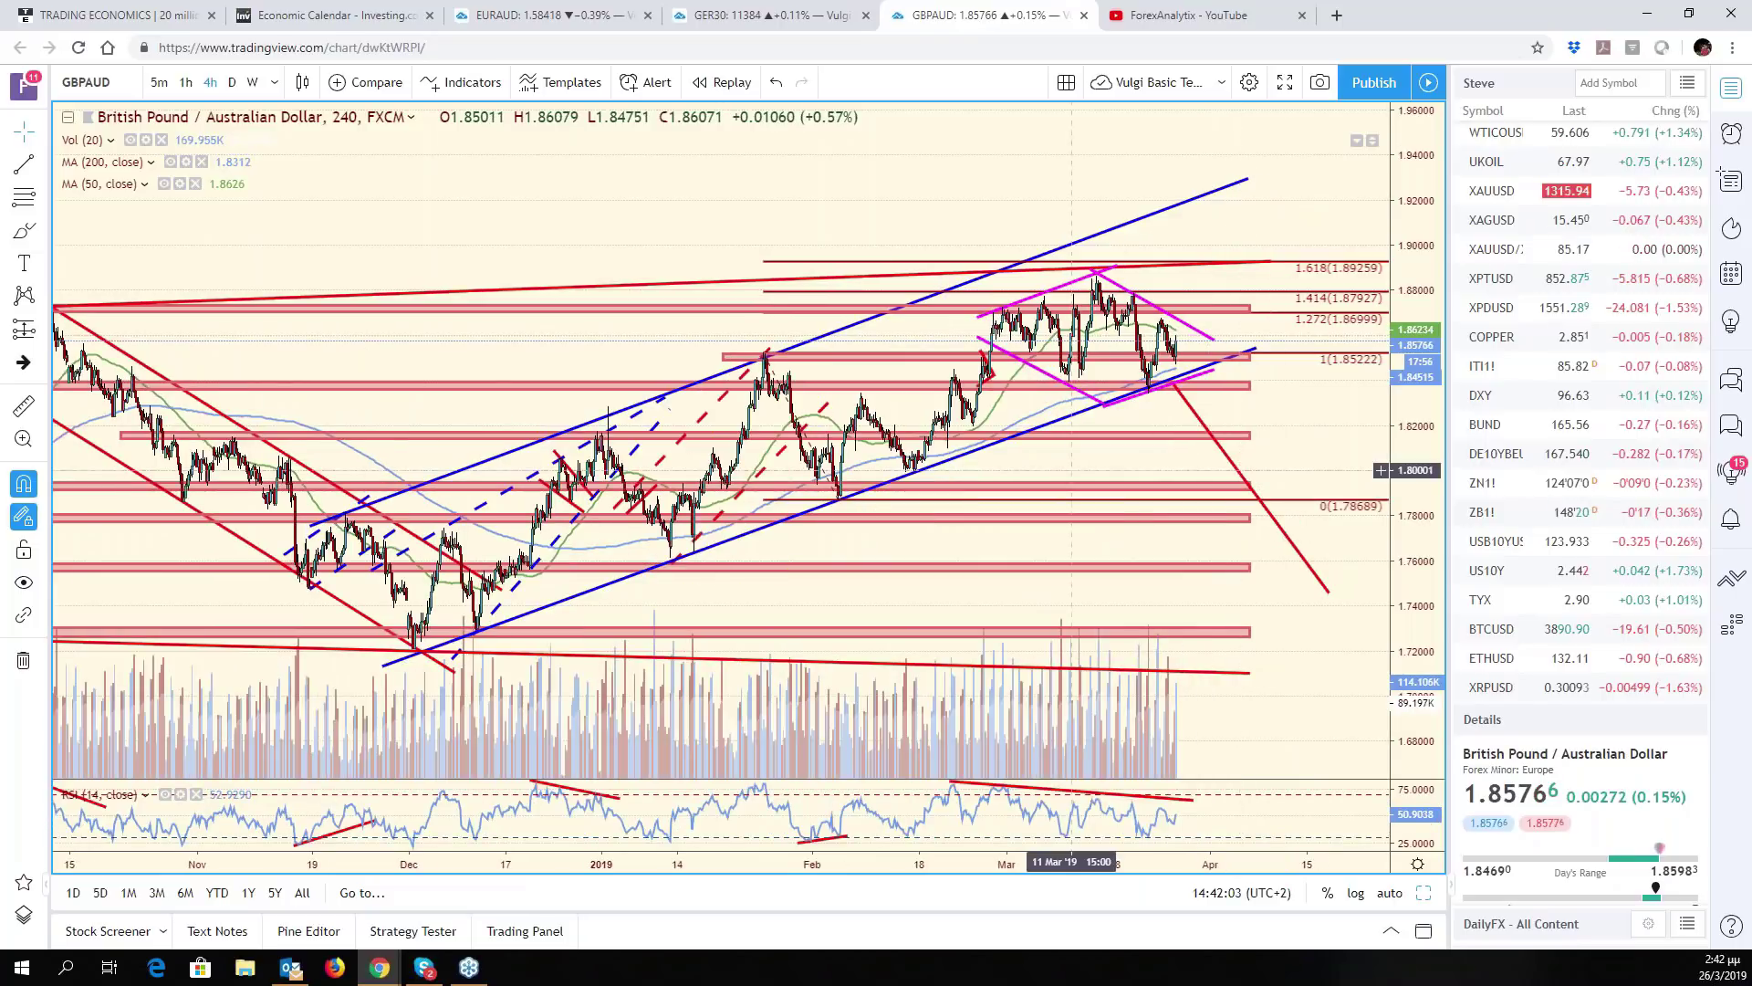
Load GBPNZD into the chart from the symbol box
click(107, 82)
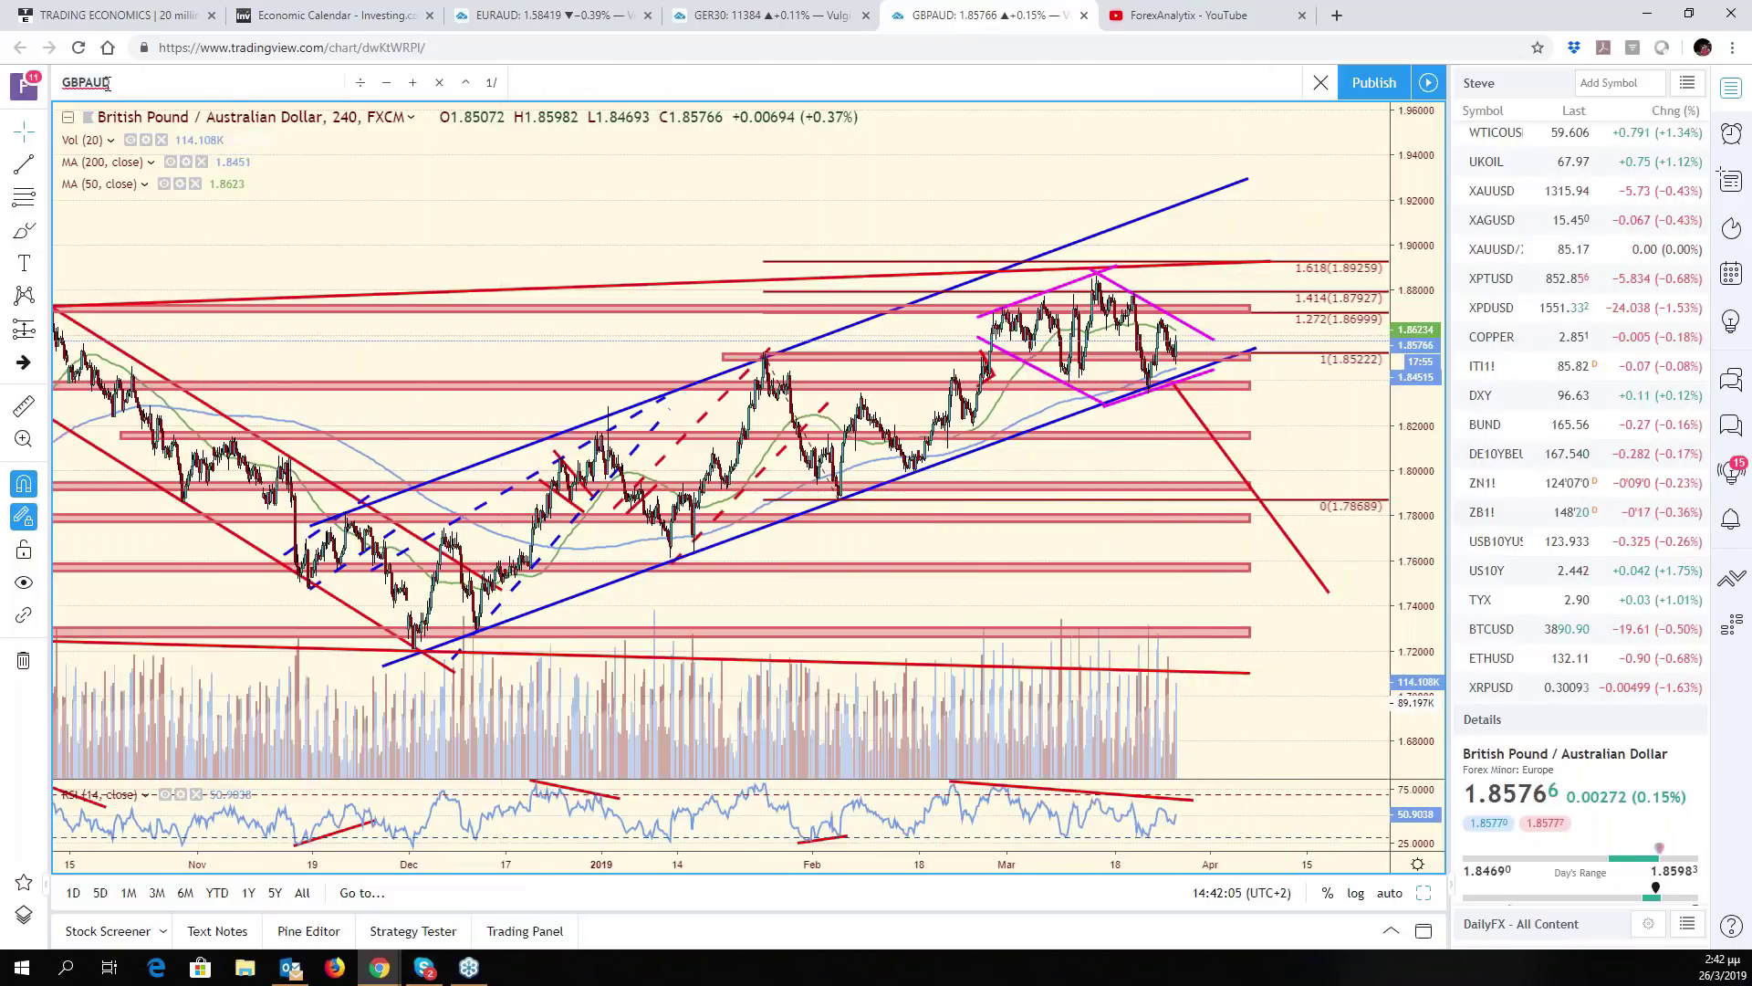
text(GBPNZD)
key(Return)
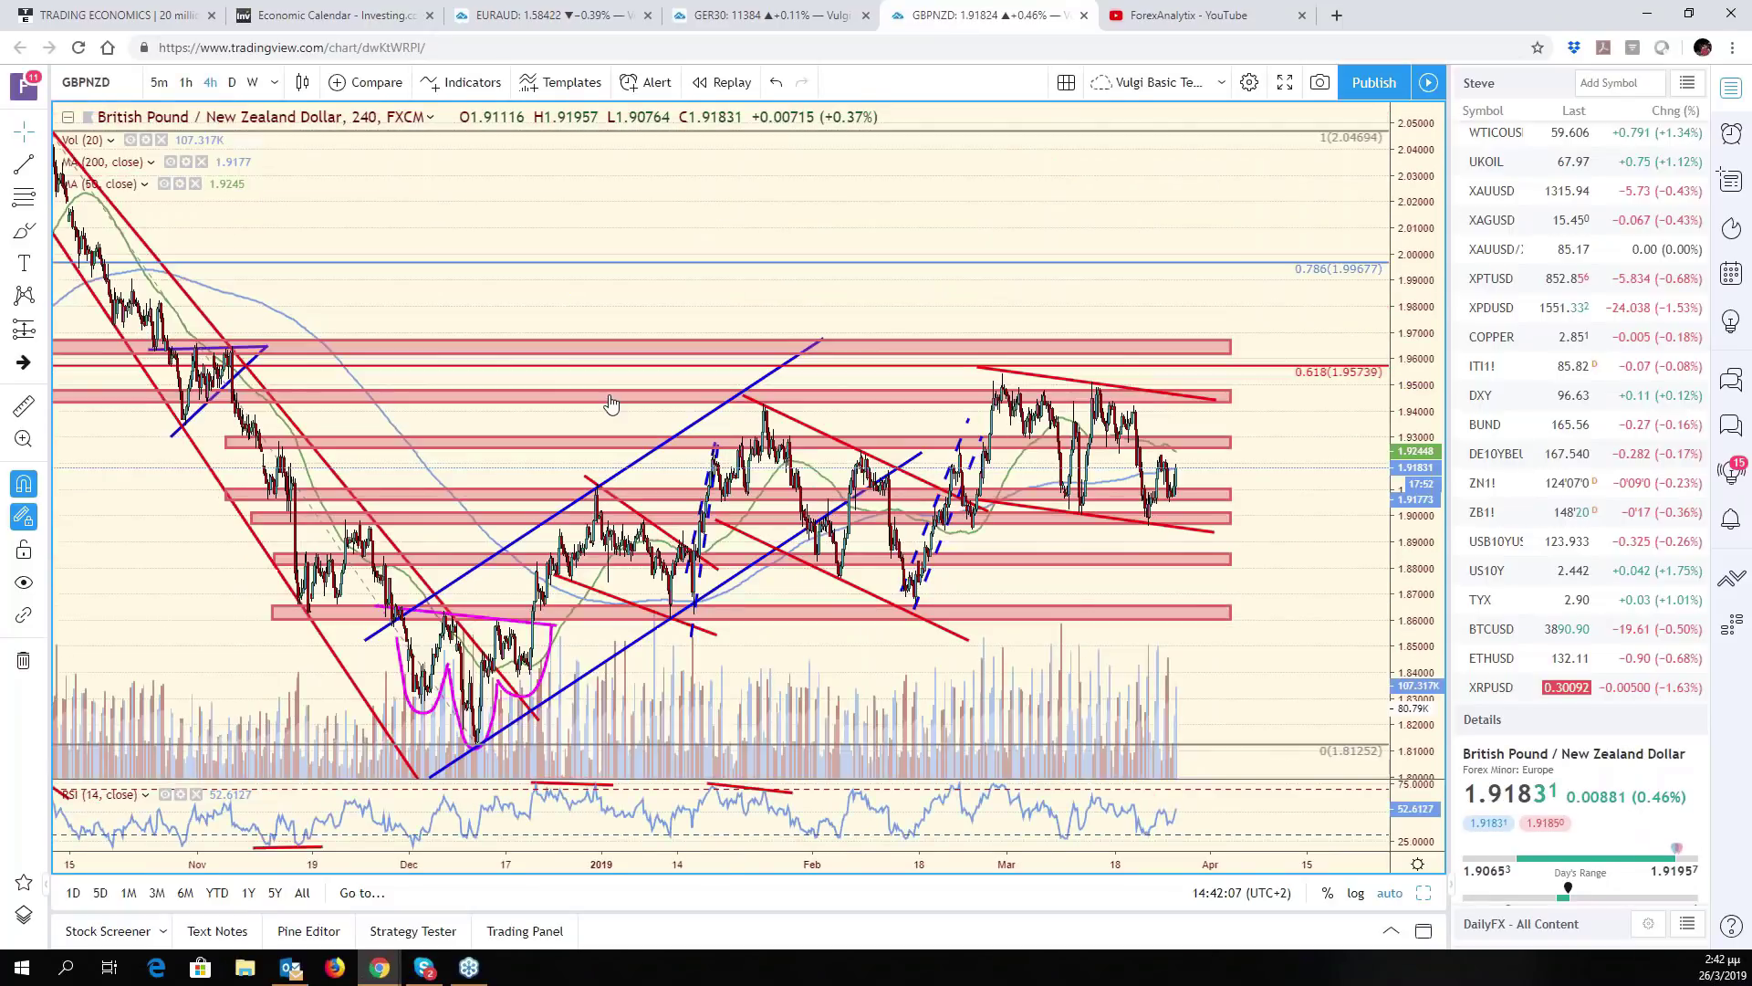
scroll(1147, 591, down, 3)
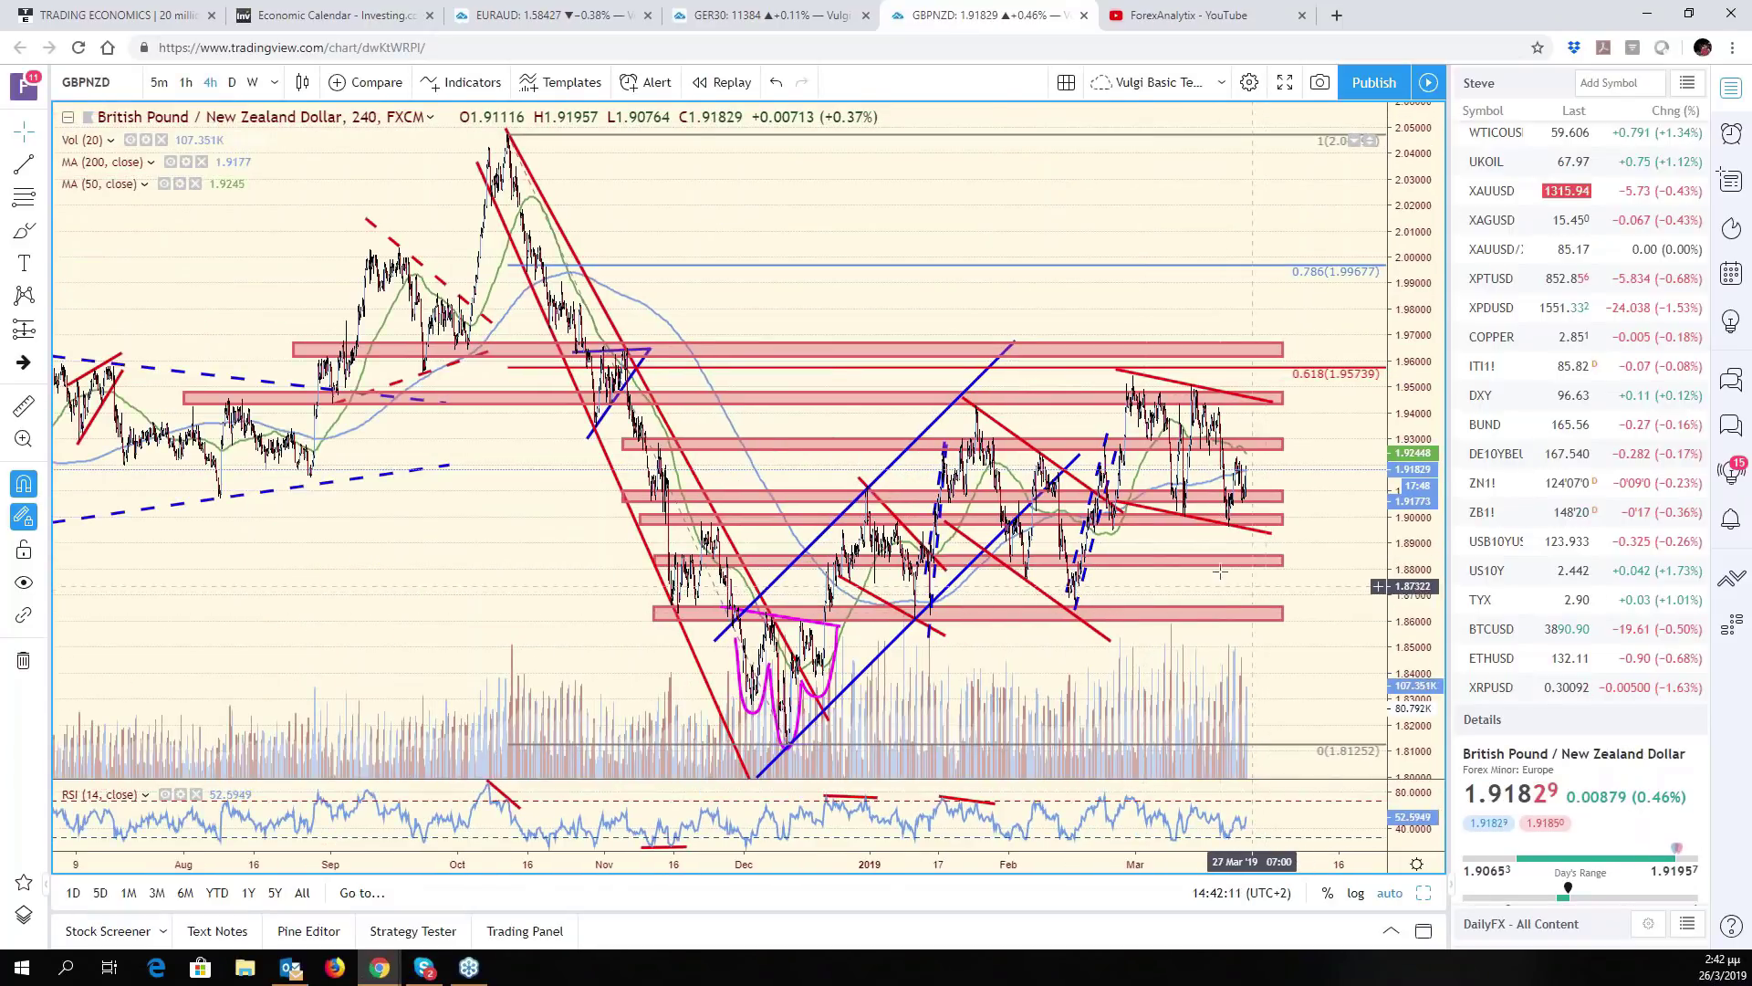
scroll(1220, 572, up, 2)
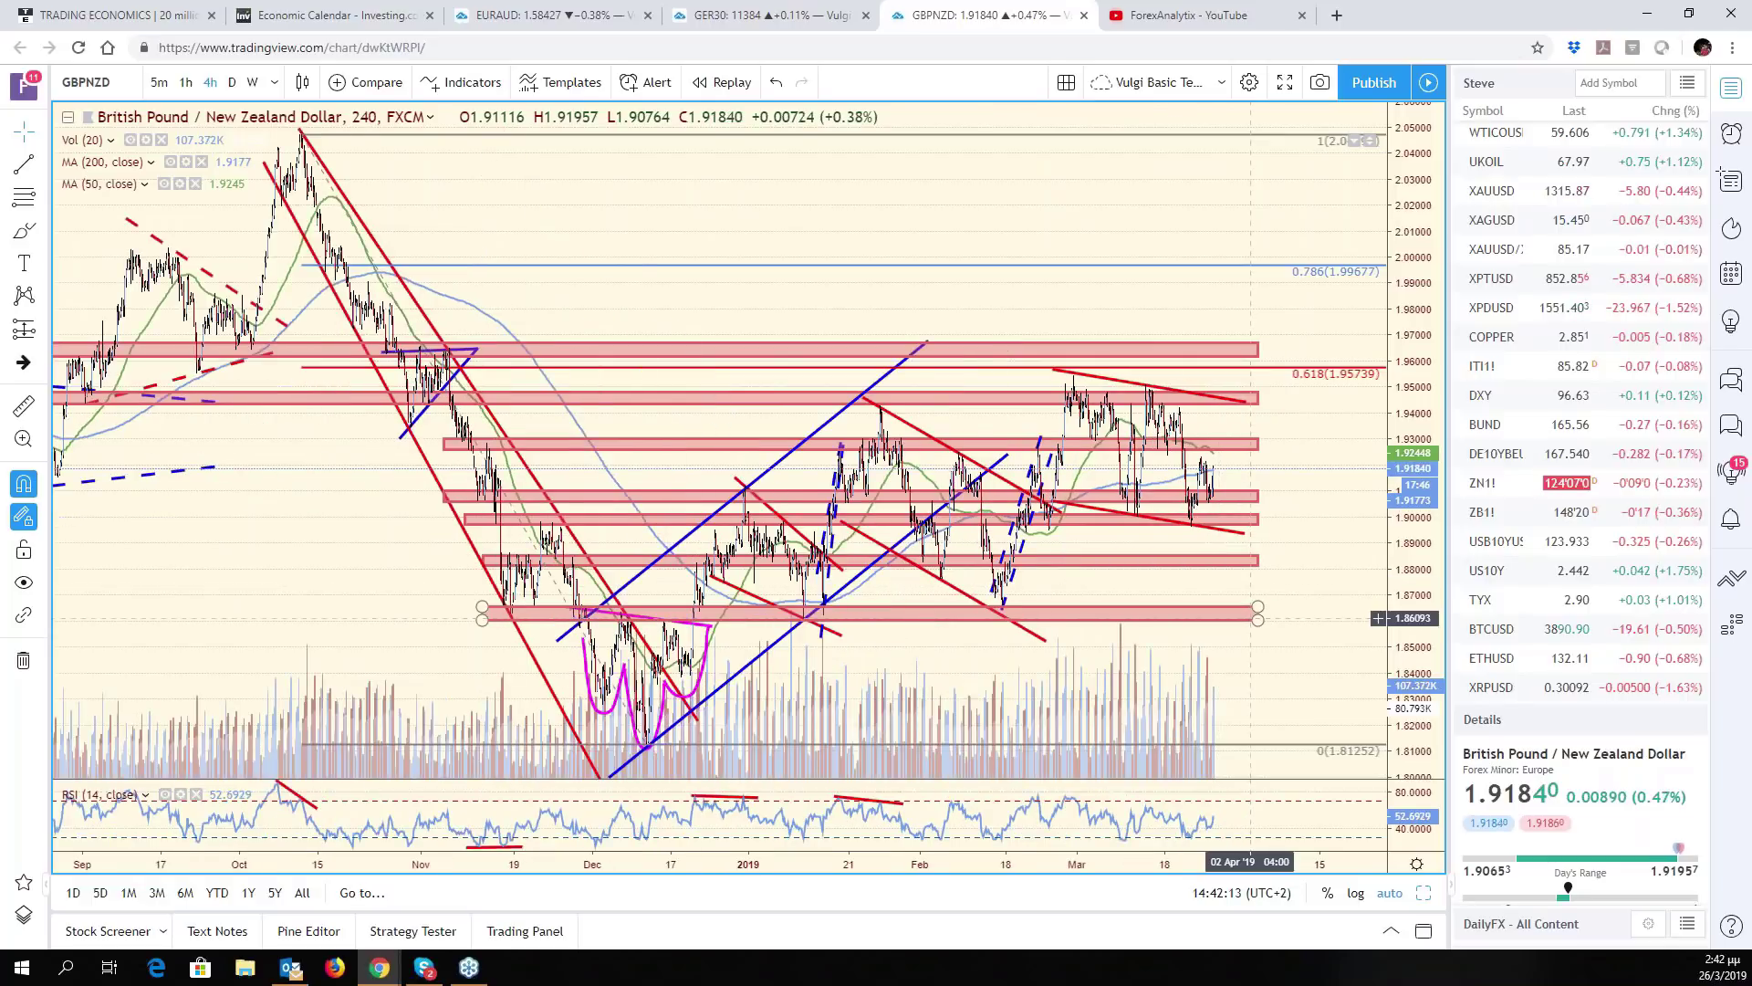
scroll(1242, 617, up, 2)
Zoom around the GBPNZD chart to review price near 1.9180 between its pink zones
scroll(1251, 618, down, 3)
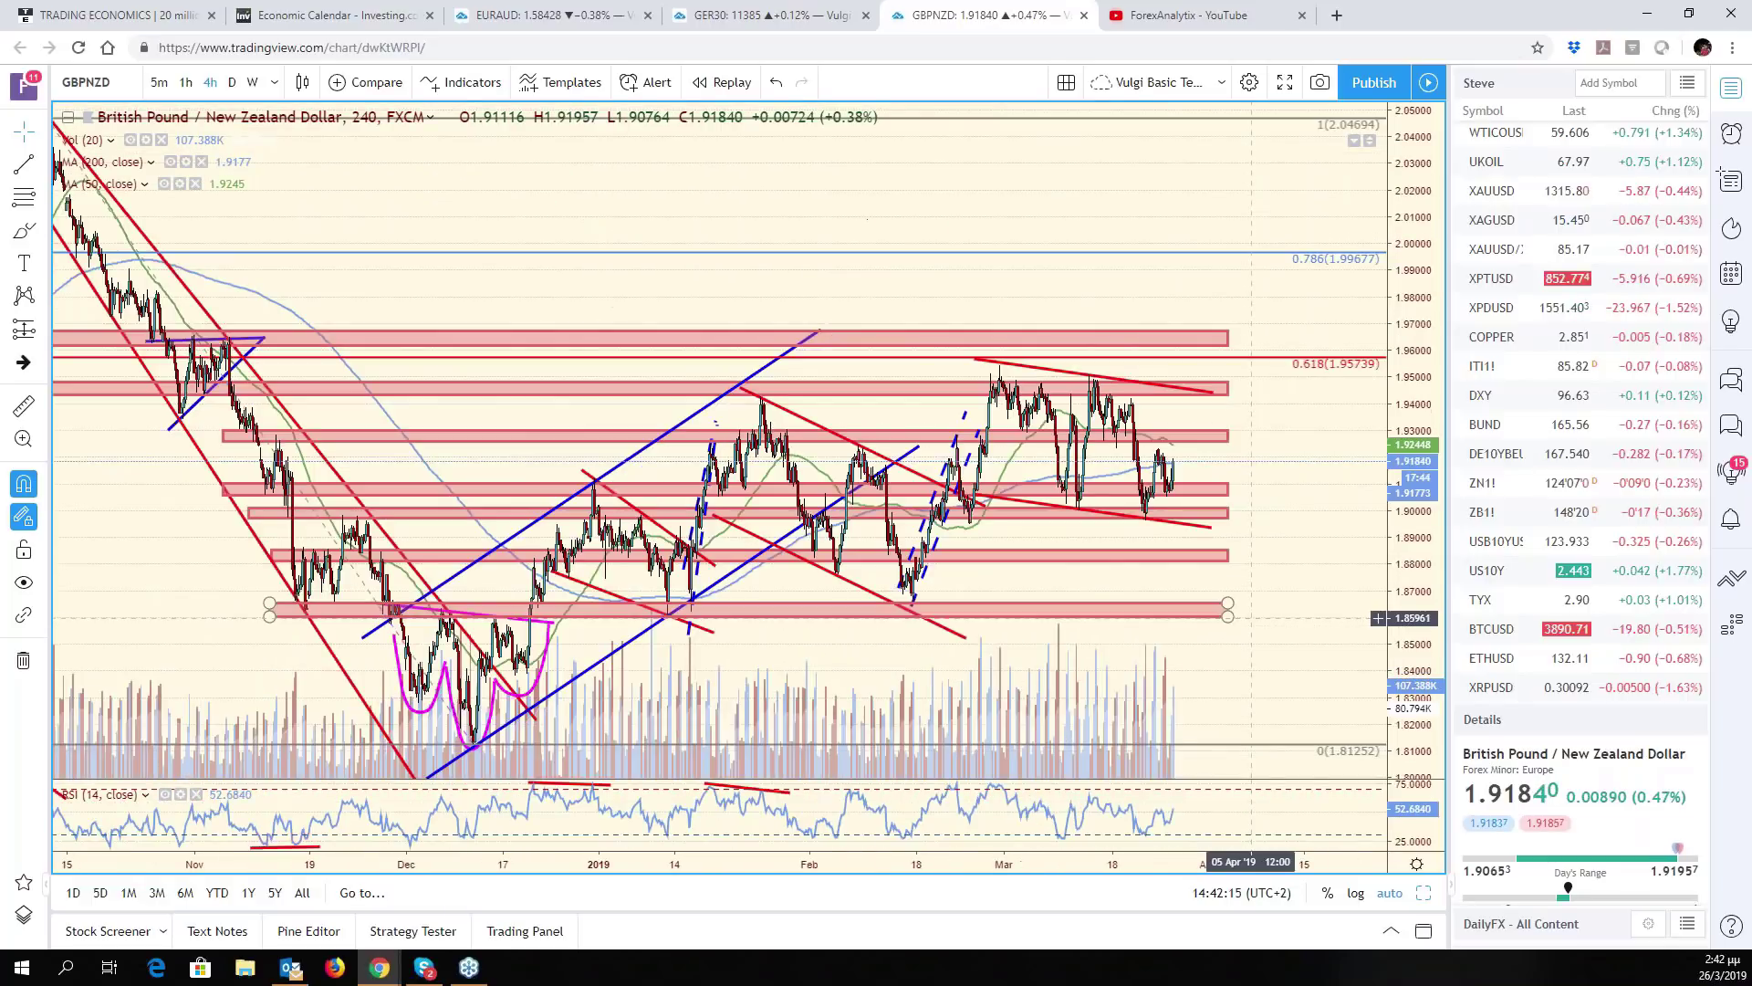
scroll(1252, 618, down, 2)
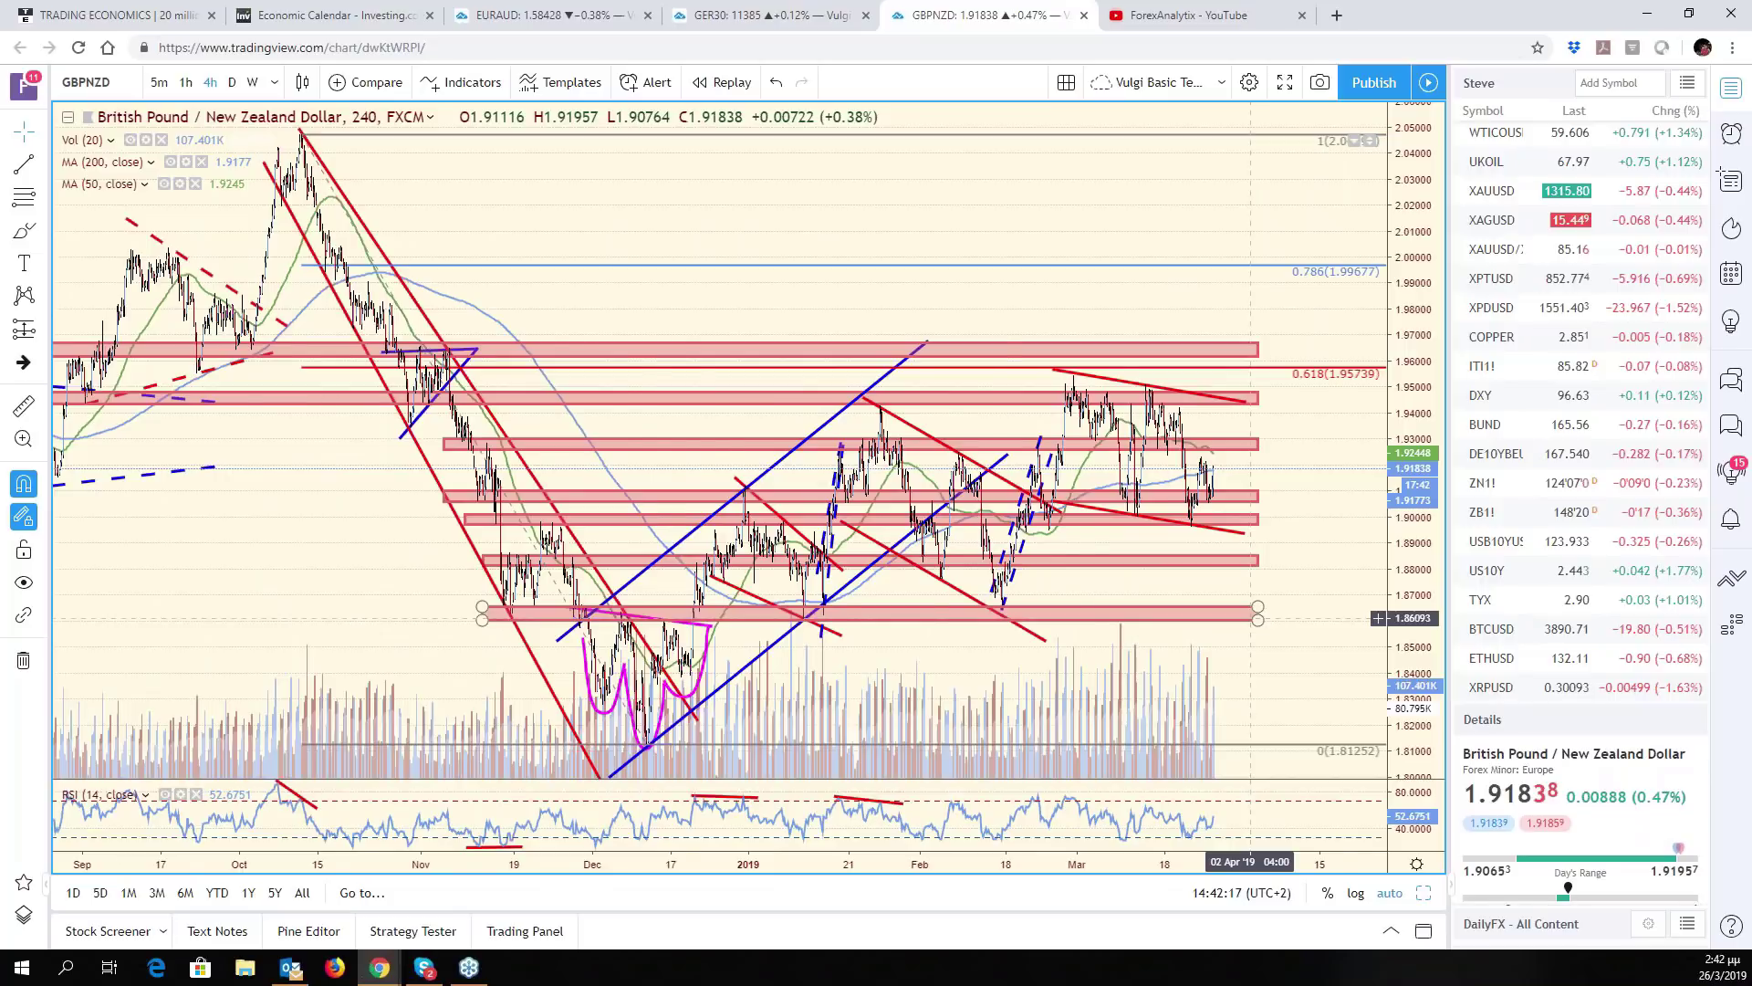
scroll(1251, 617, up, 3)
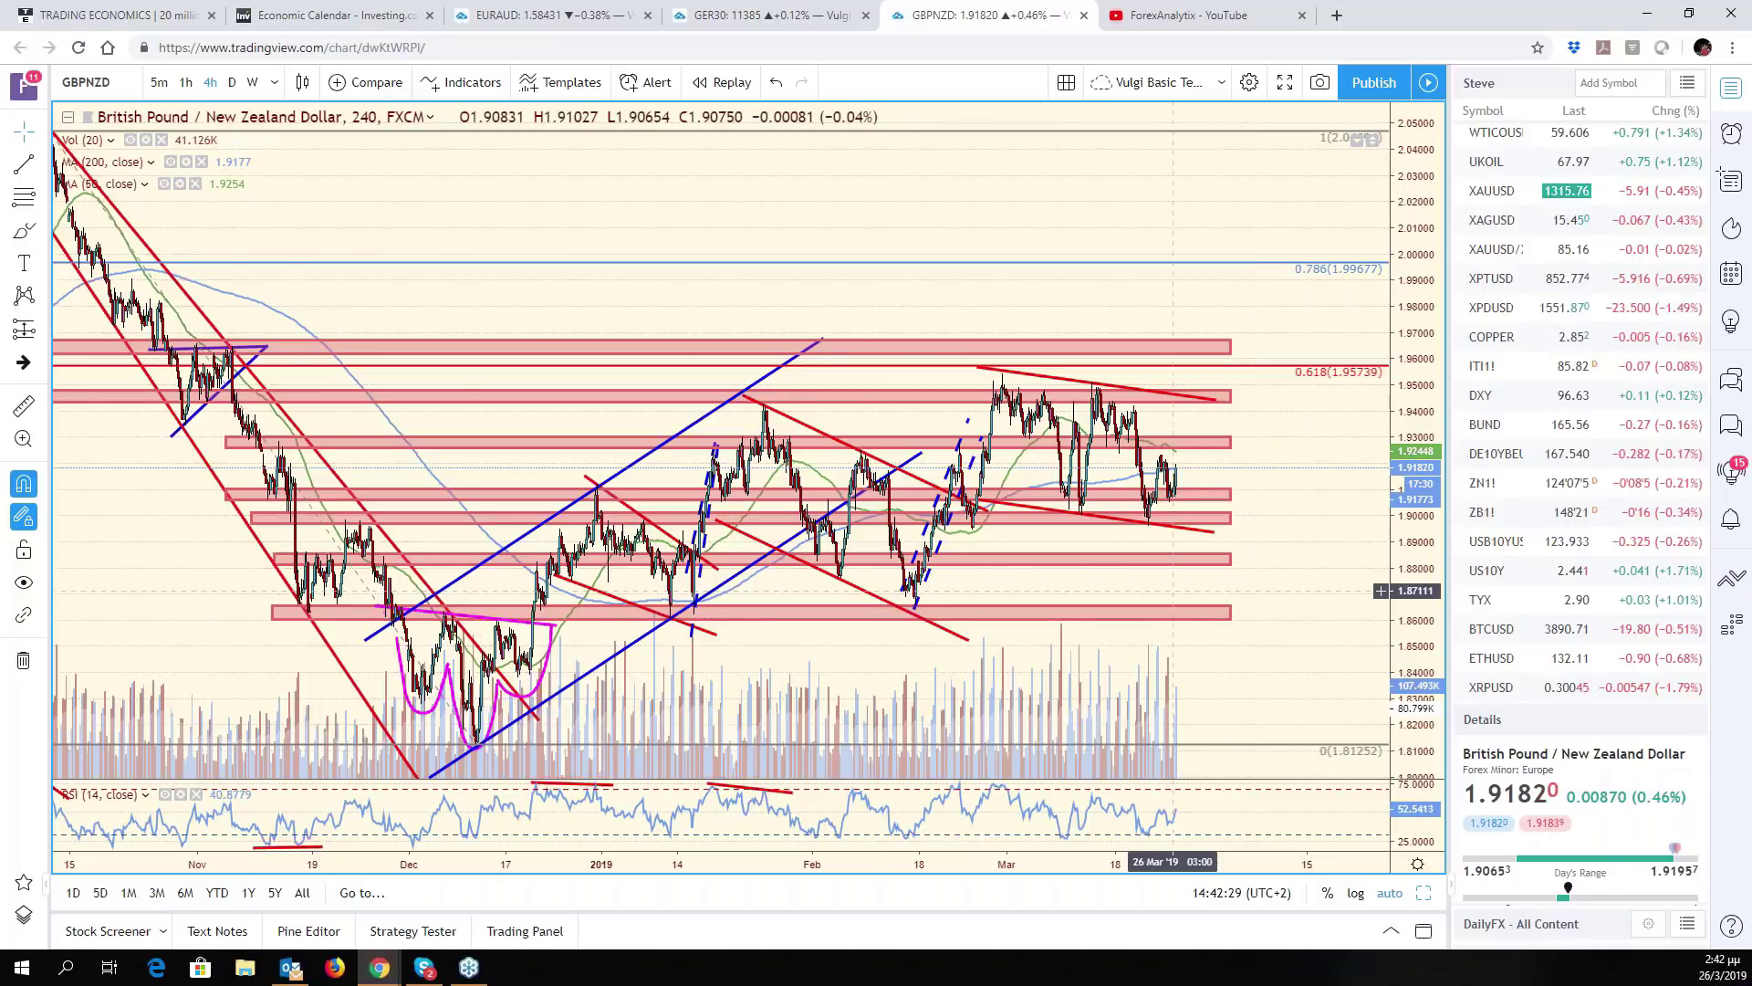
scroll(1172, 590, down, 3)
scroll(1172, 591, down, 3)
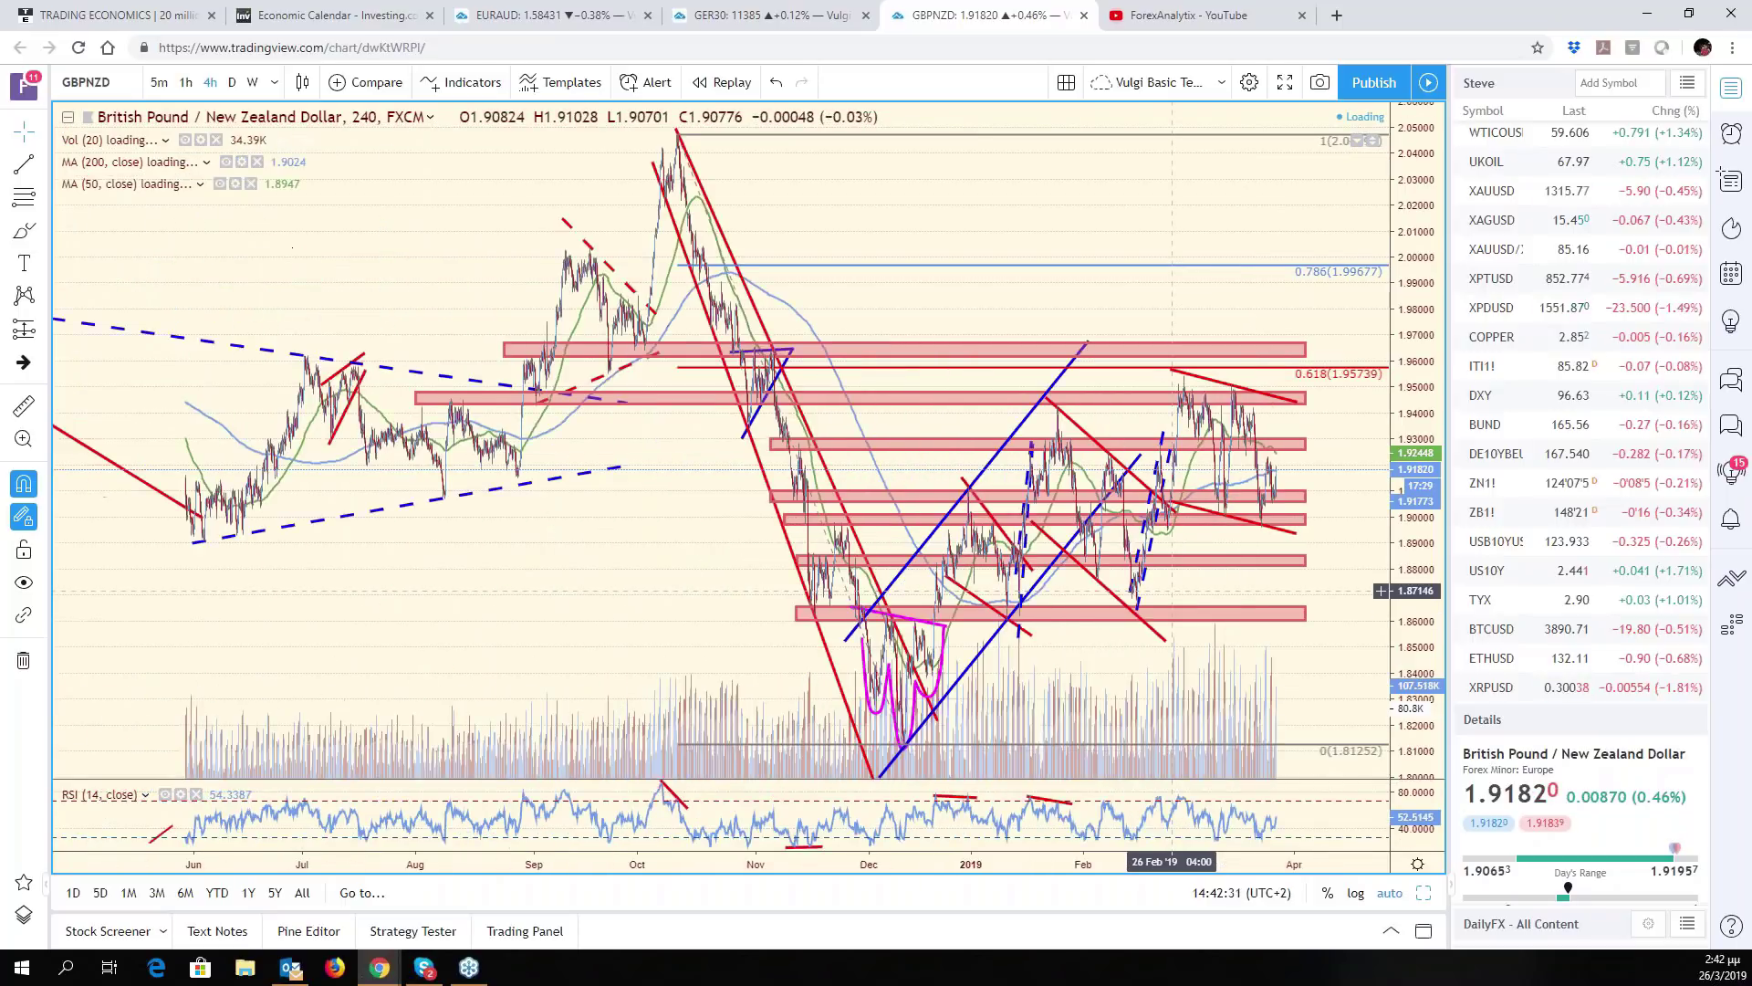
scroll(1172, 590, up, 5)
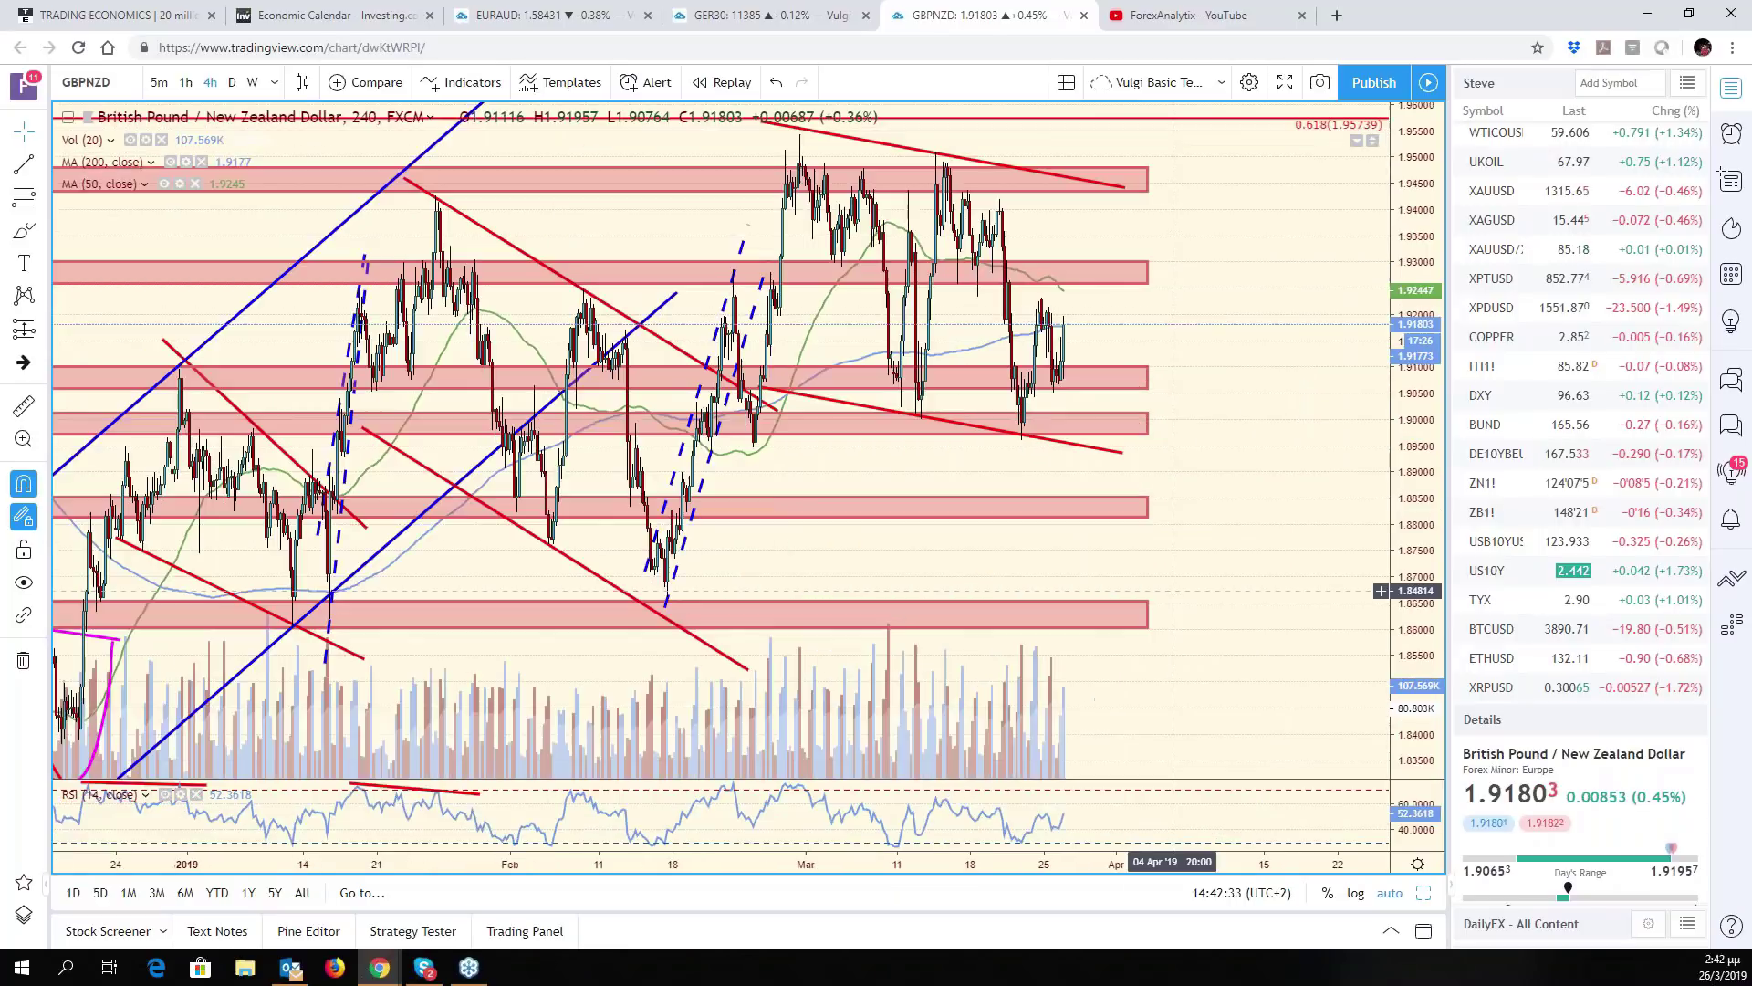
scroll(1305, 593, down, 3)
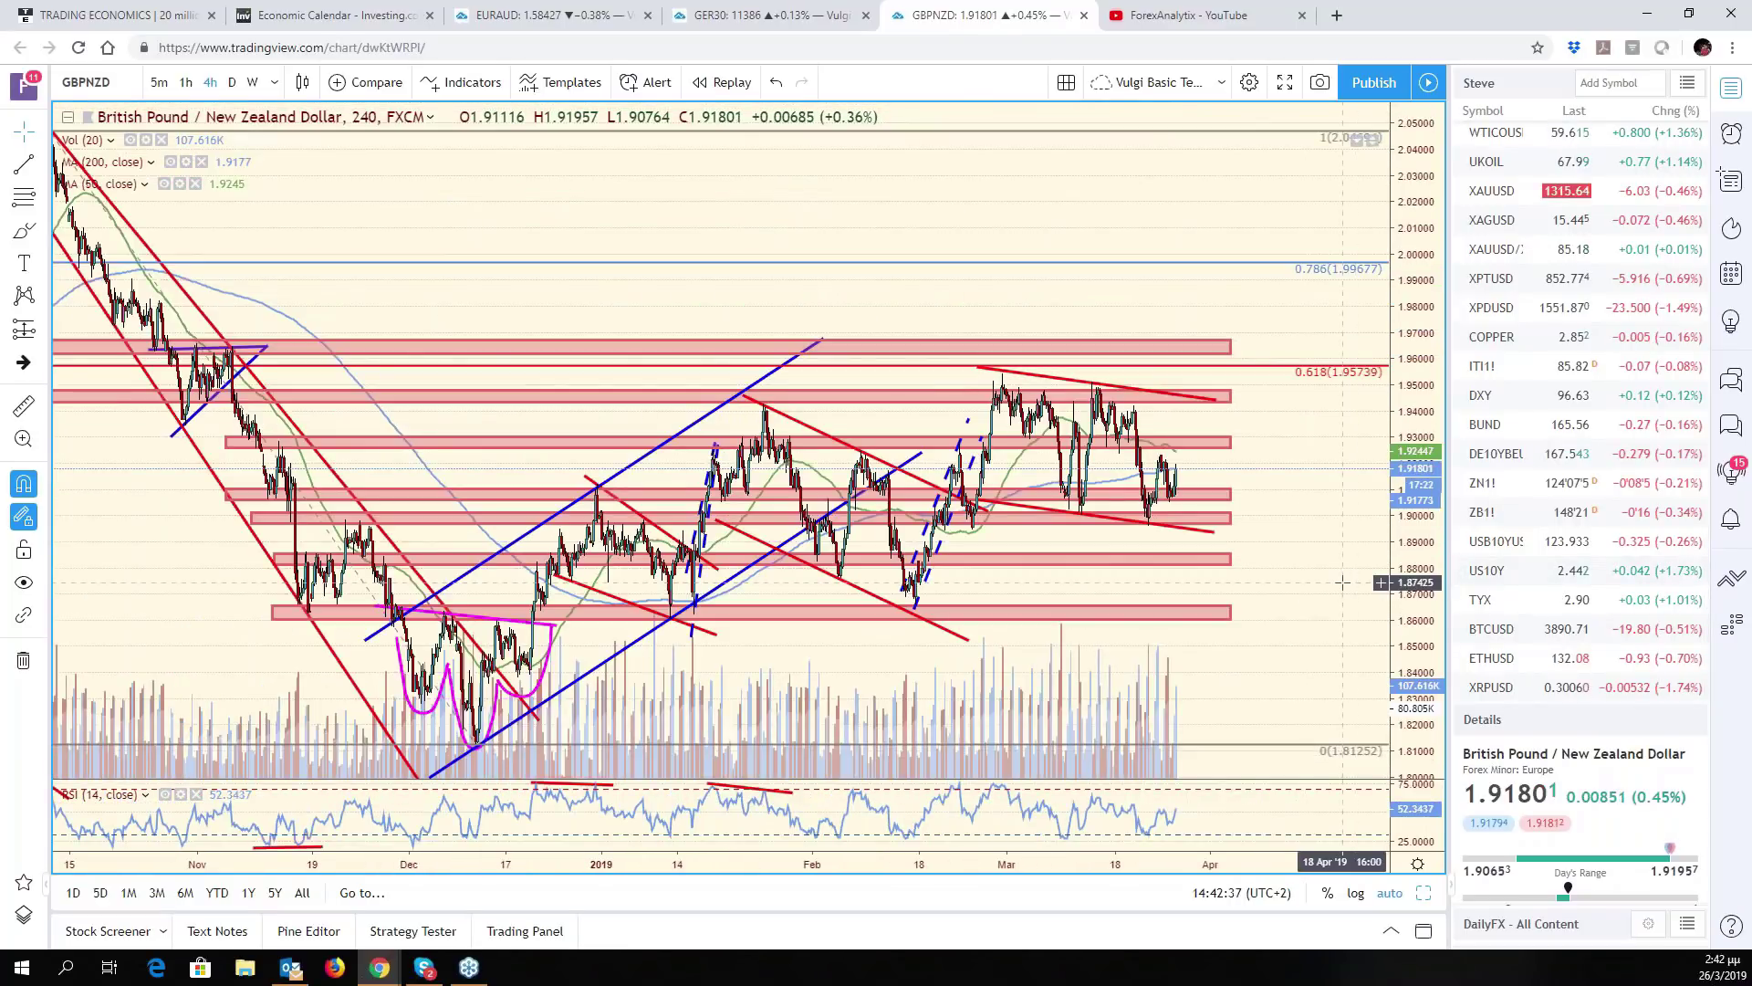
scroll(1556, 411, up, 2)
scroll(1552, 438, up, 2)
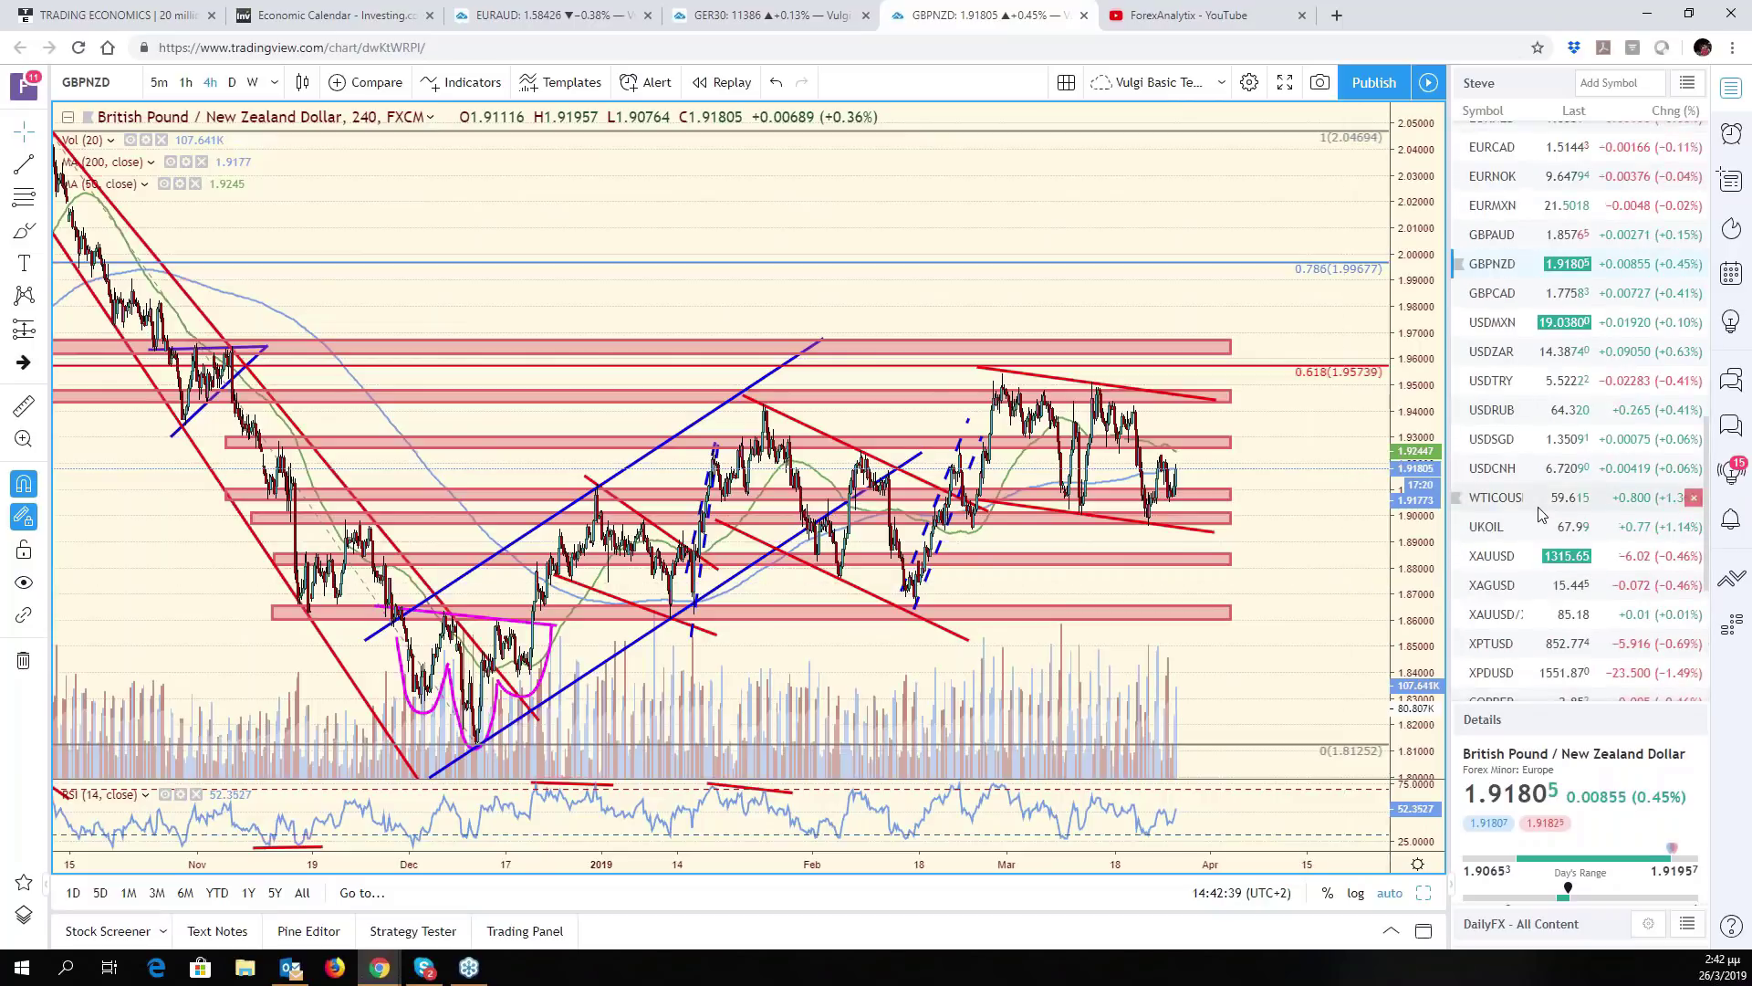
Return to the six-chart grid, put GBPAUD in the top-right pane, and pan back in time
click(1506, 294)
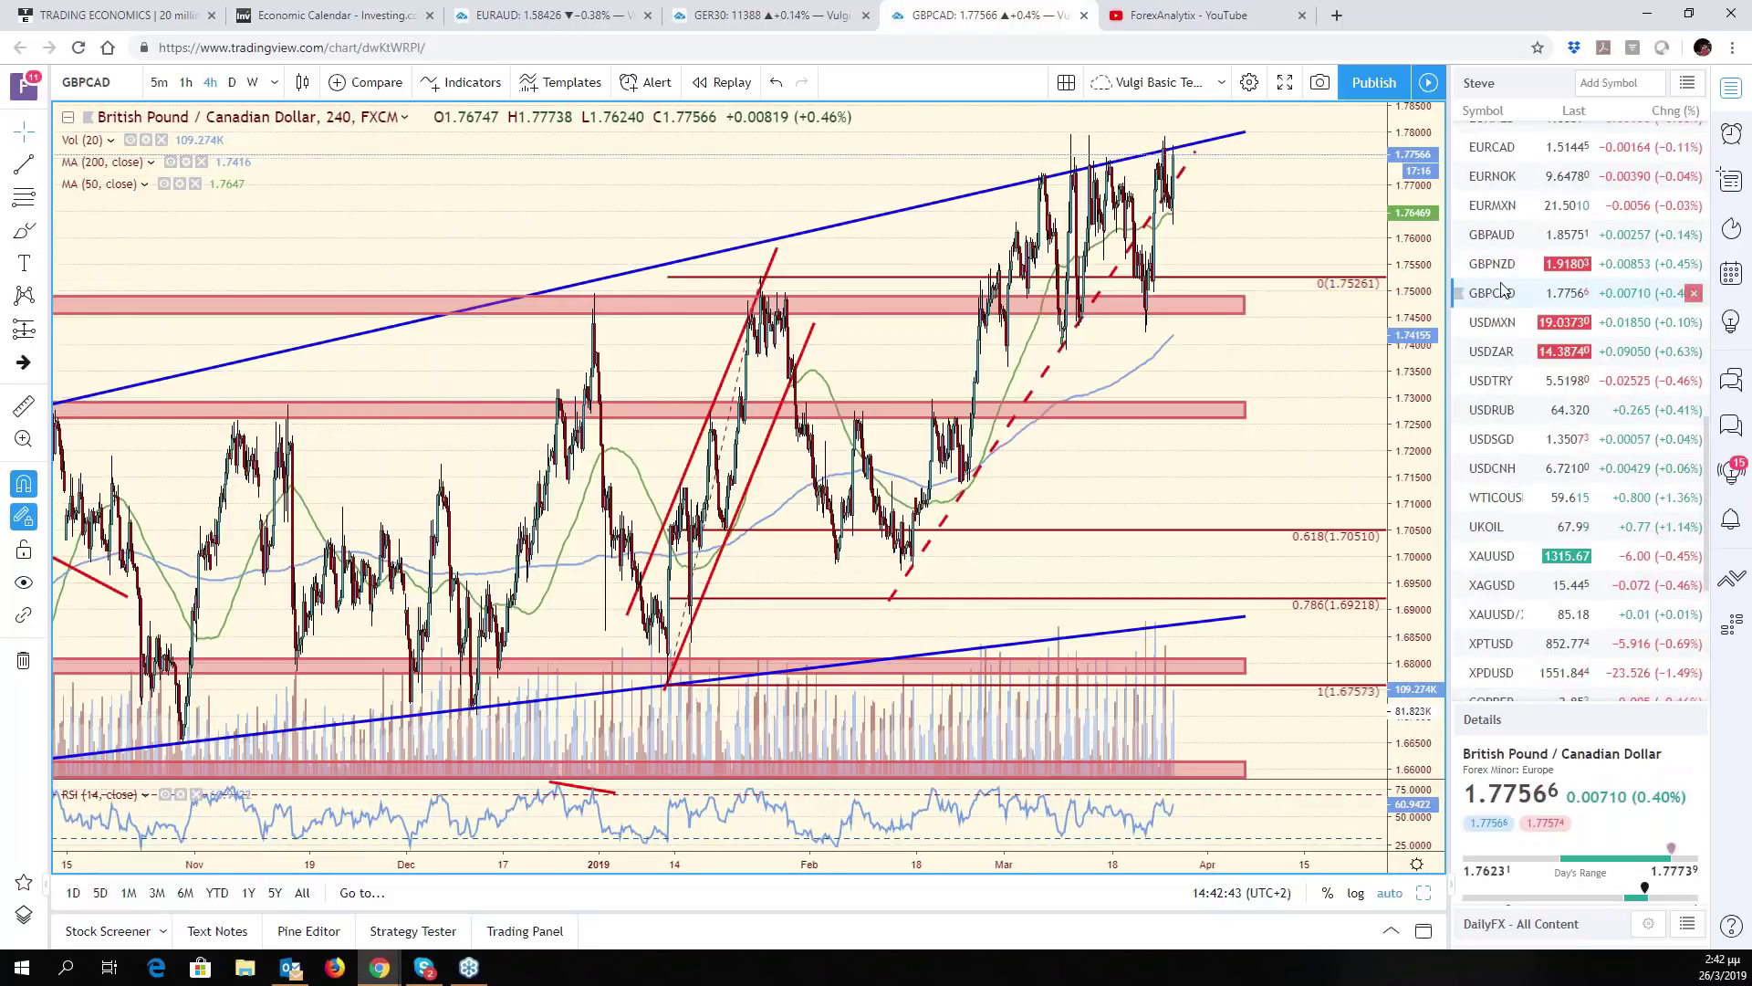
click(1426, 888)
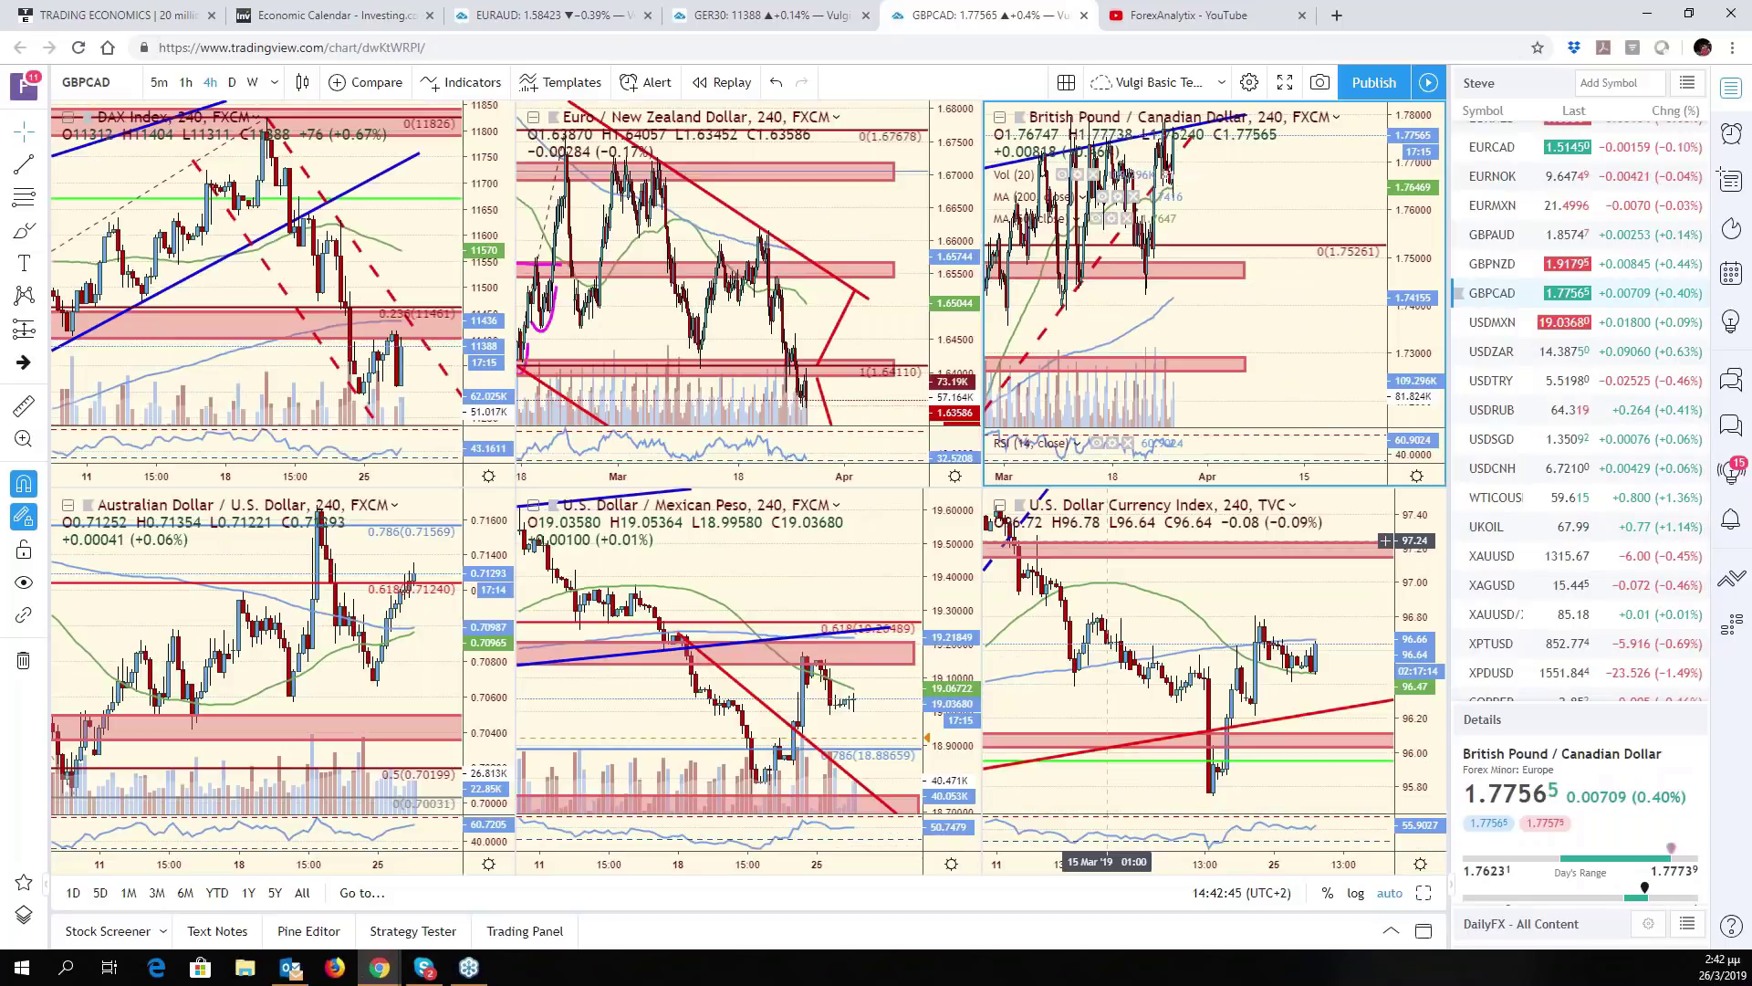
click(863, 399)
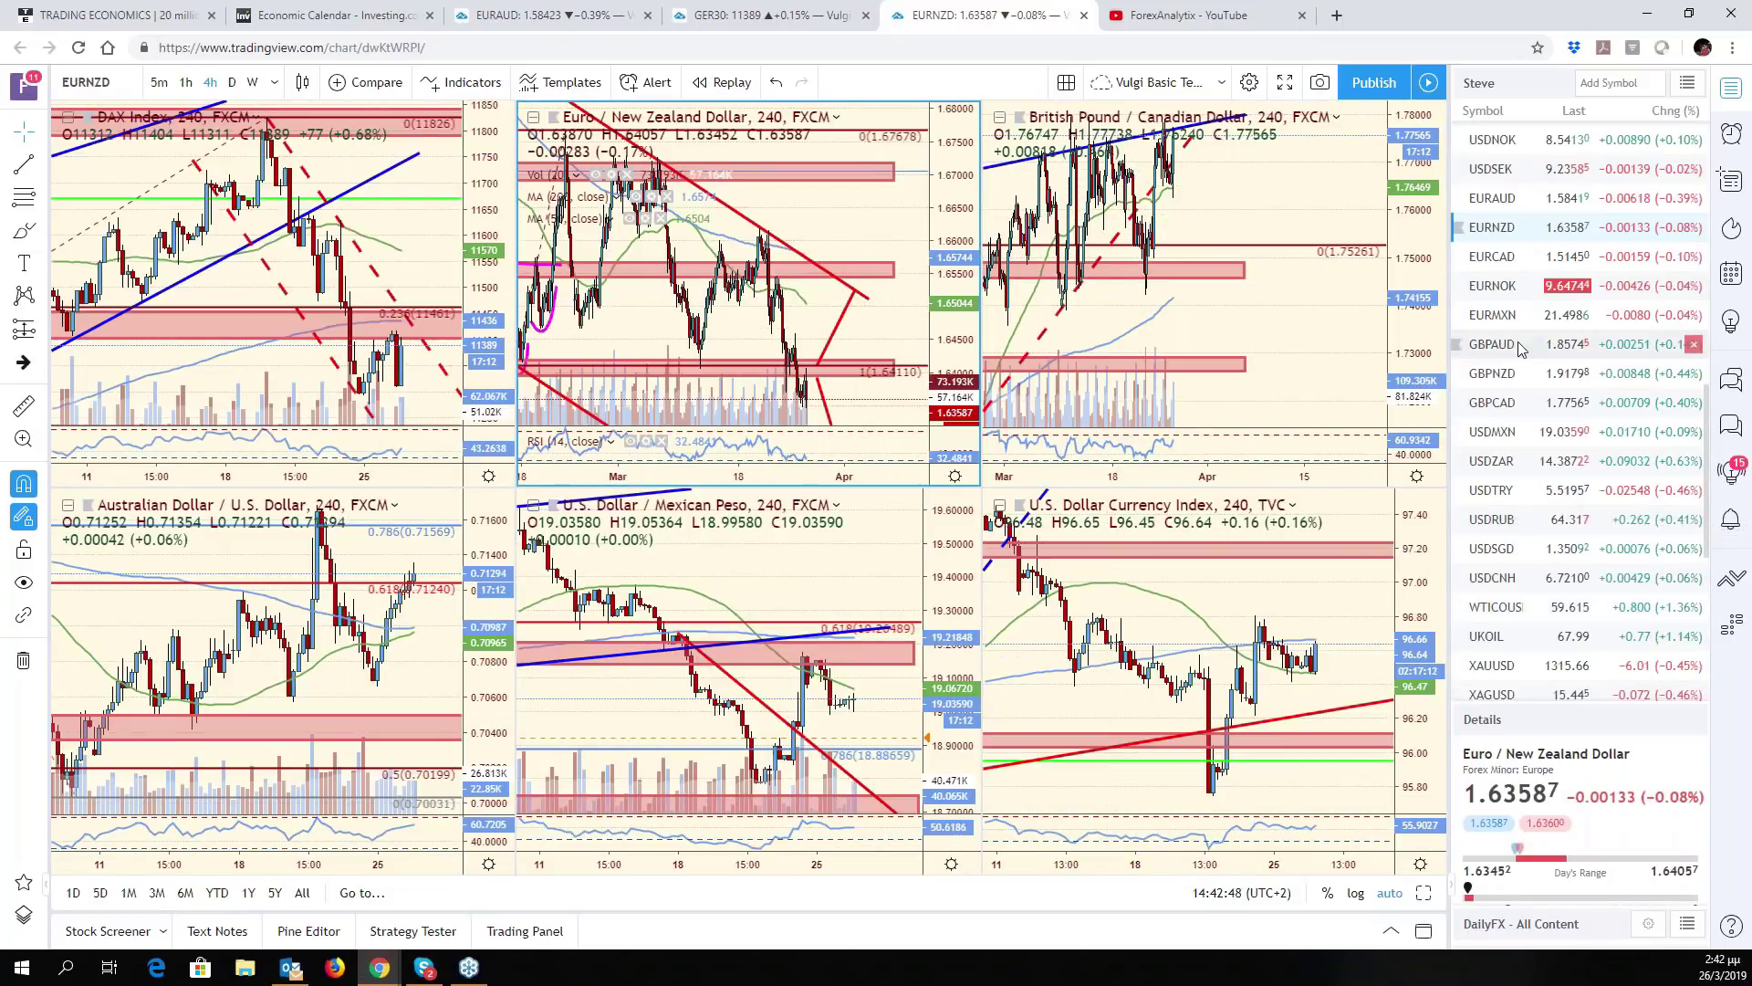
scroll(1519, 350, up, 1)
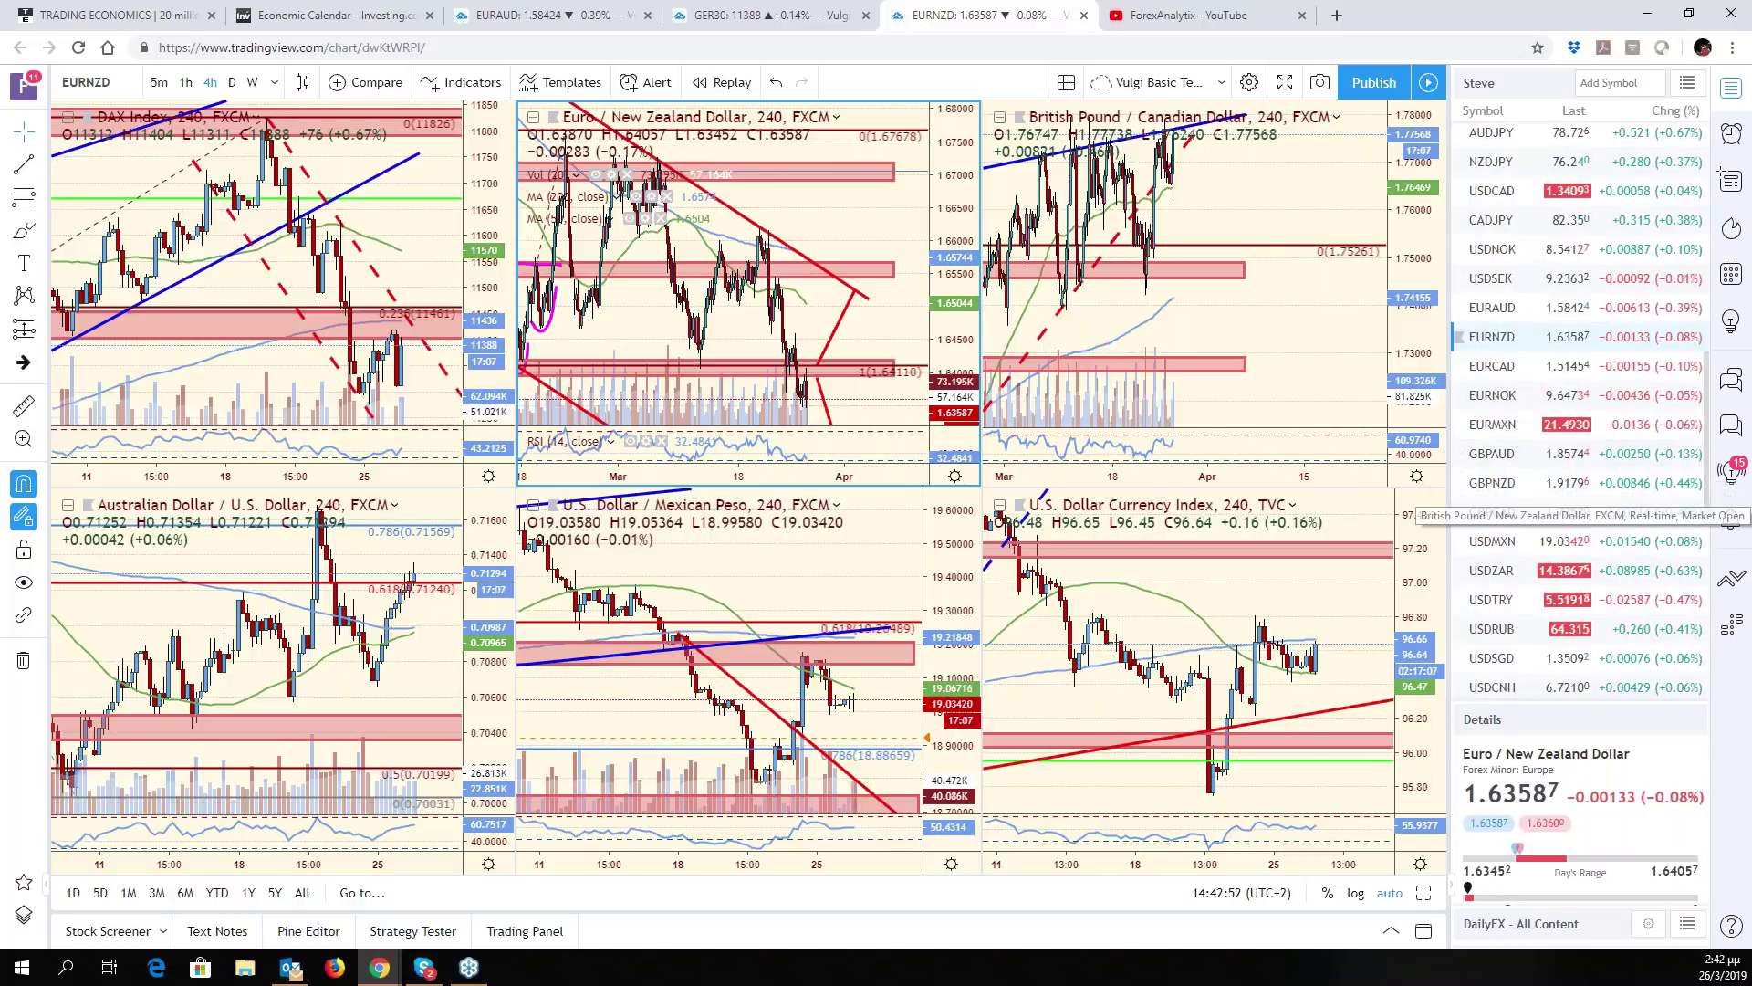
click(1217, 334)
key(Up)
key(Up)
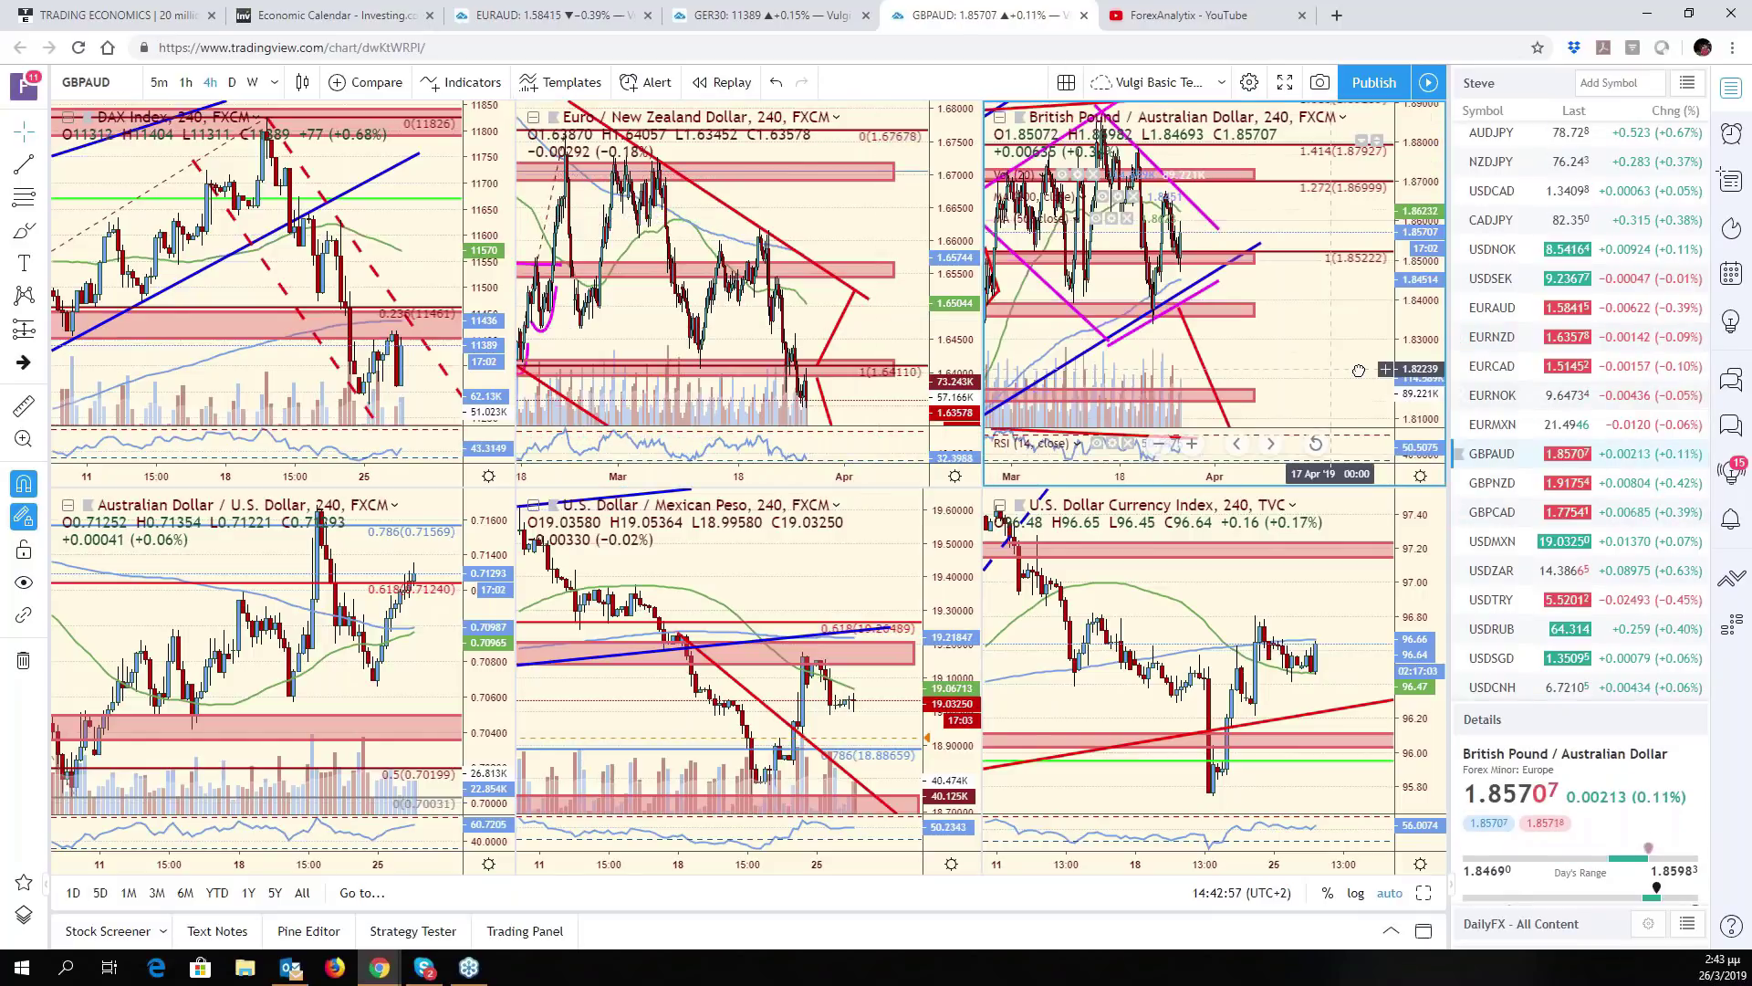
drag(1358, 371, 1471, 368)
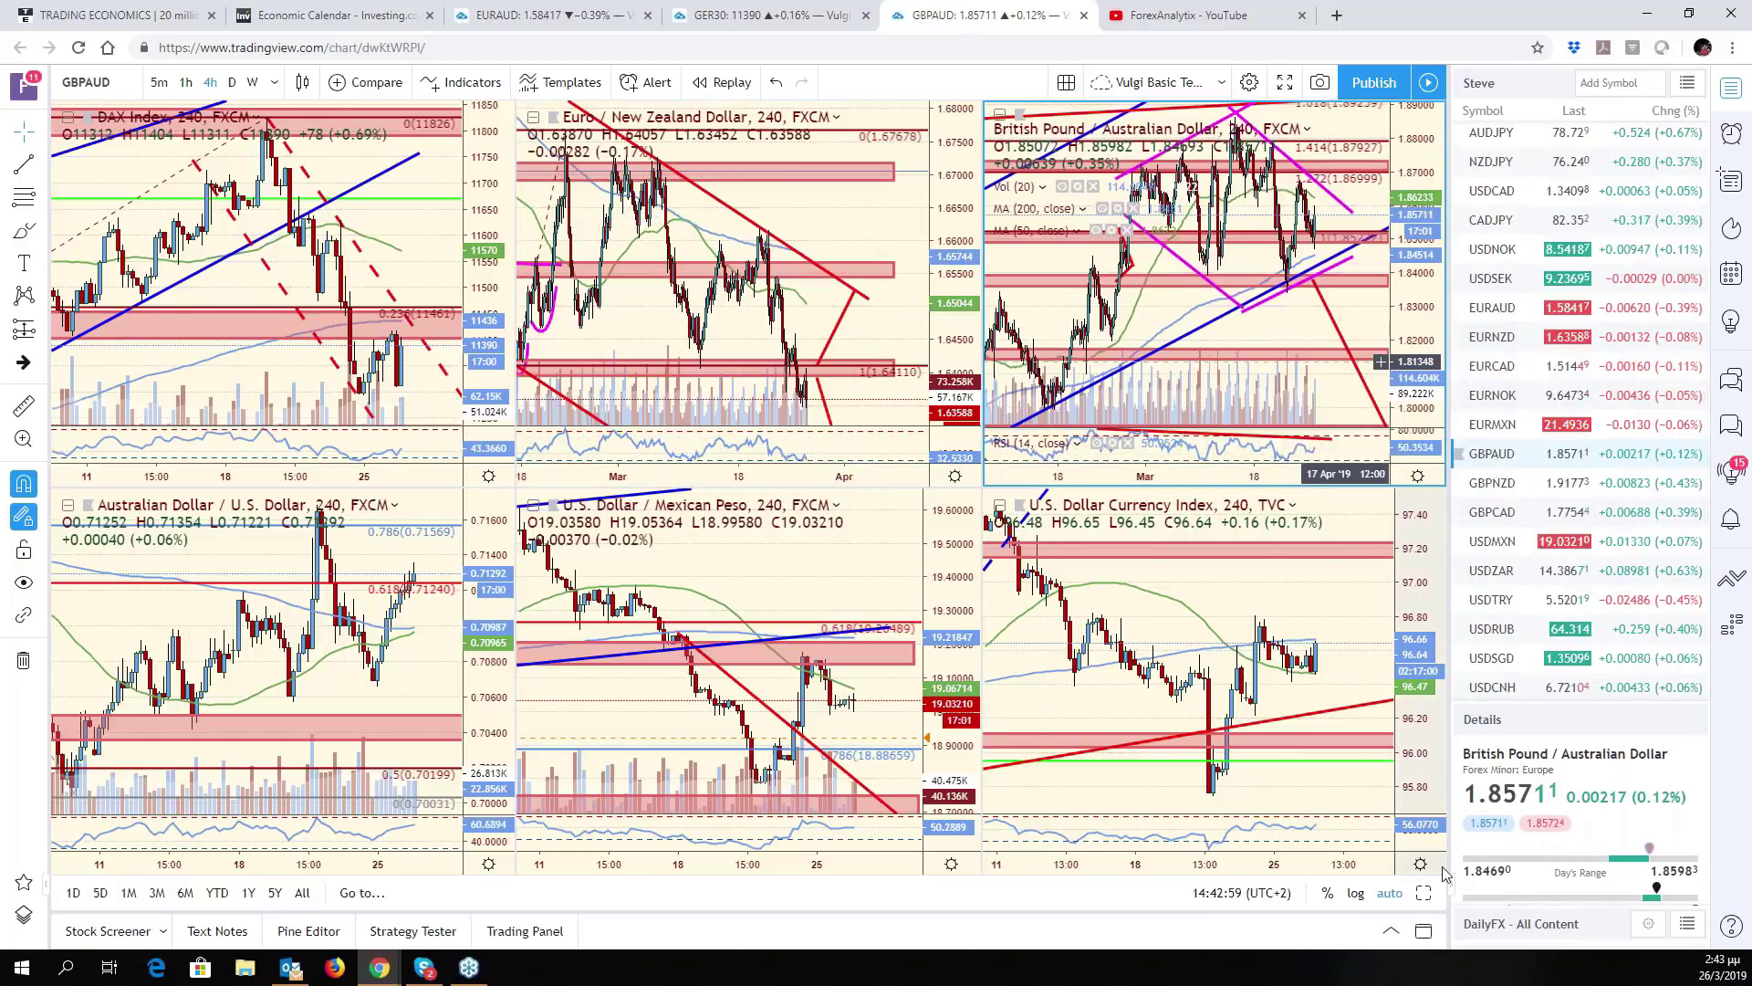
key(alt+Return)
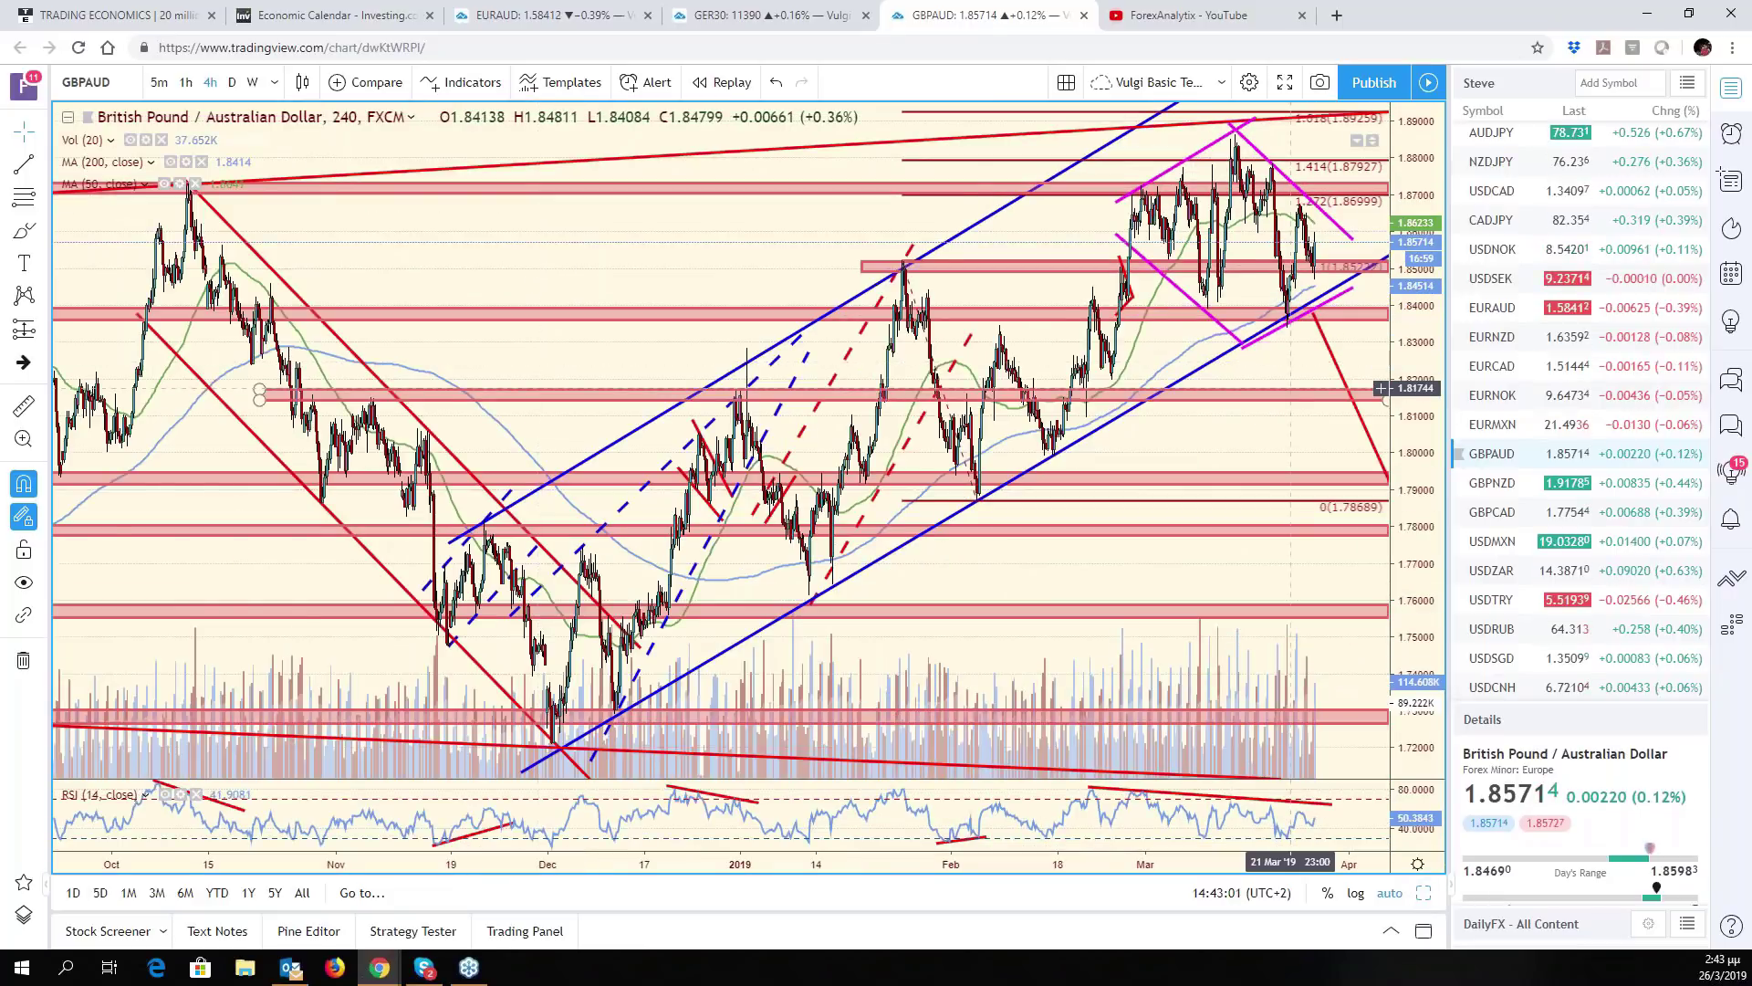
scroll(1277, 370, down, 2)
scroll(1270, 370, up, 2)
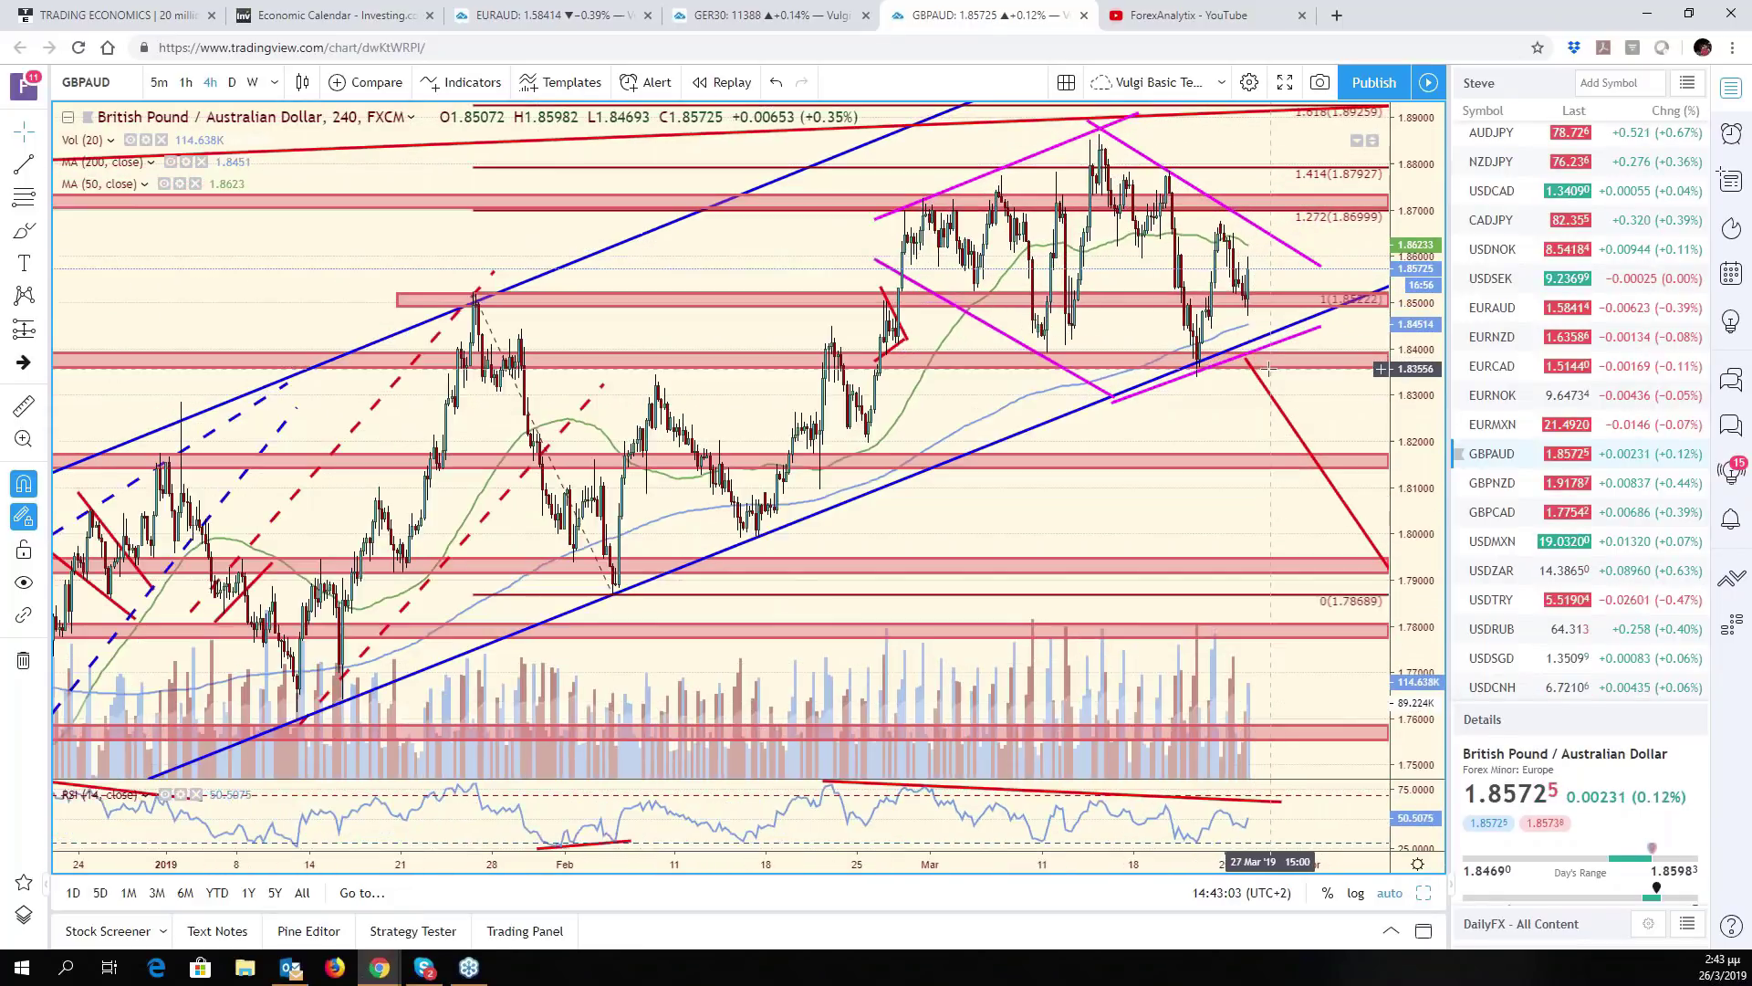
scroll(1269, 368, up, 2)
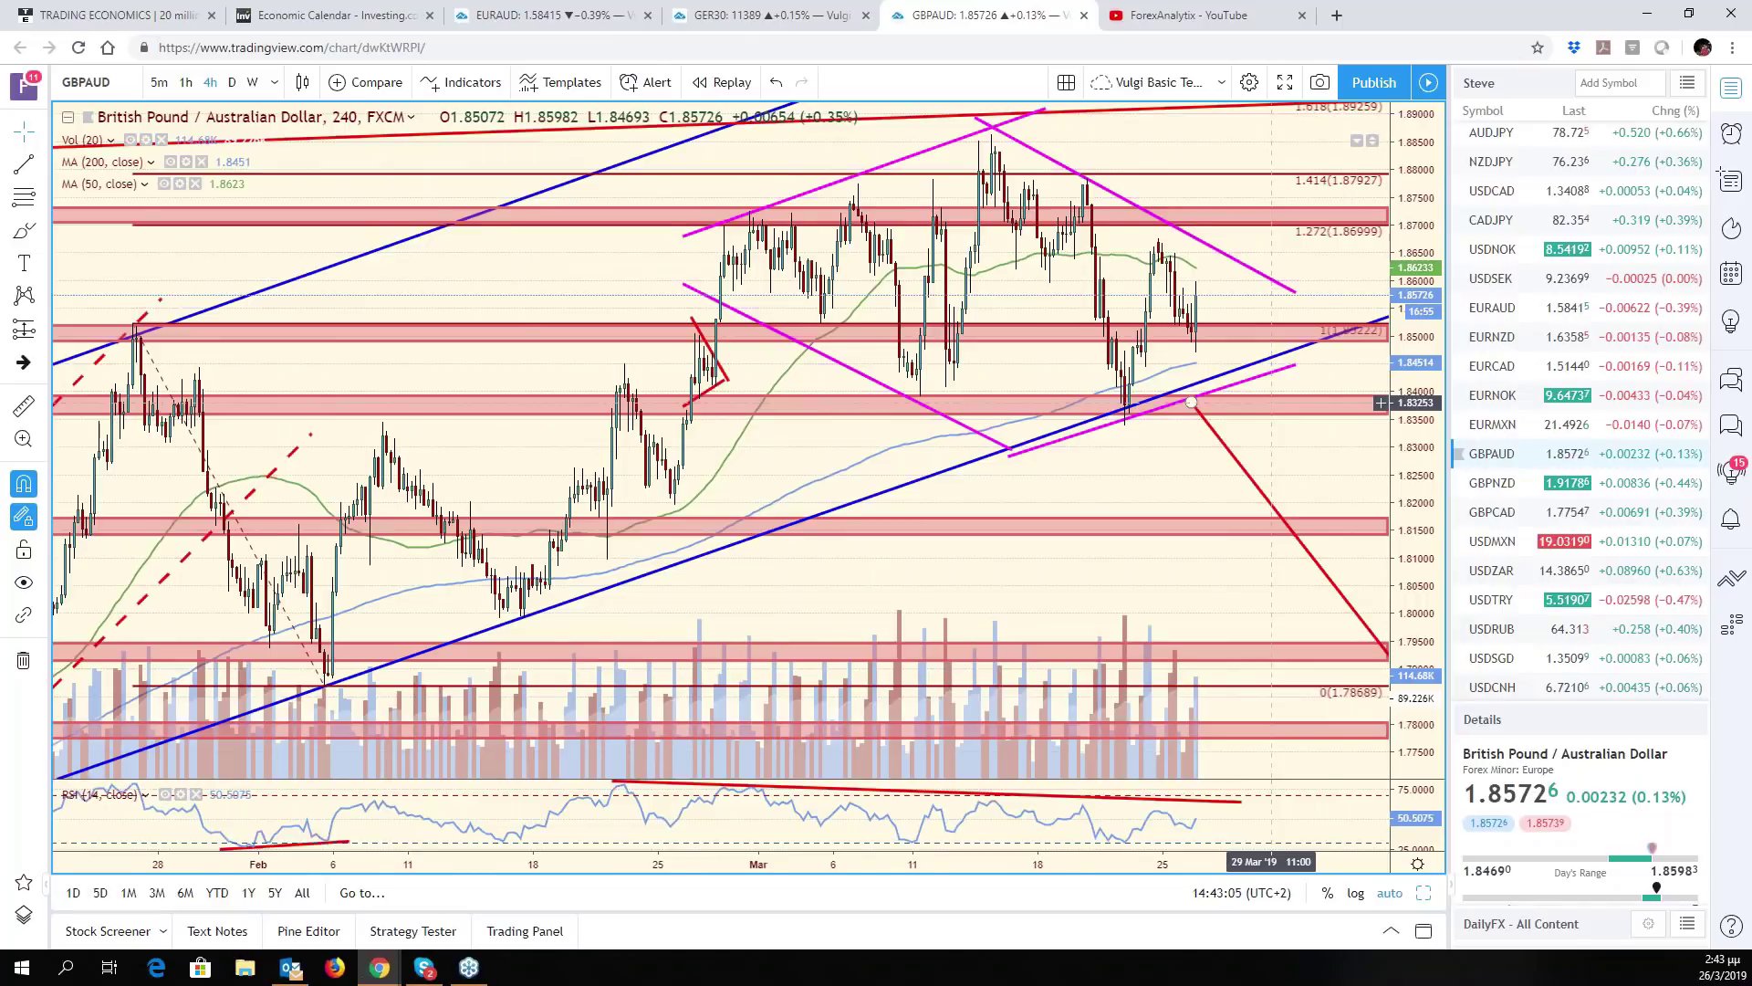
scroll(1273, 402, down, 2)
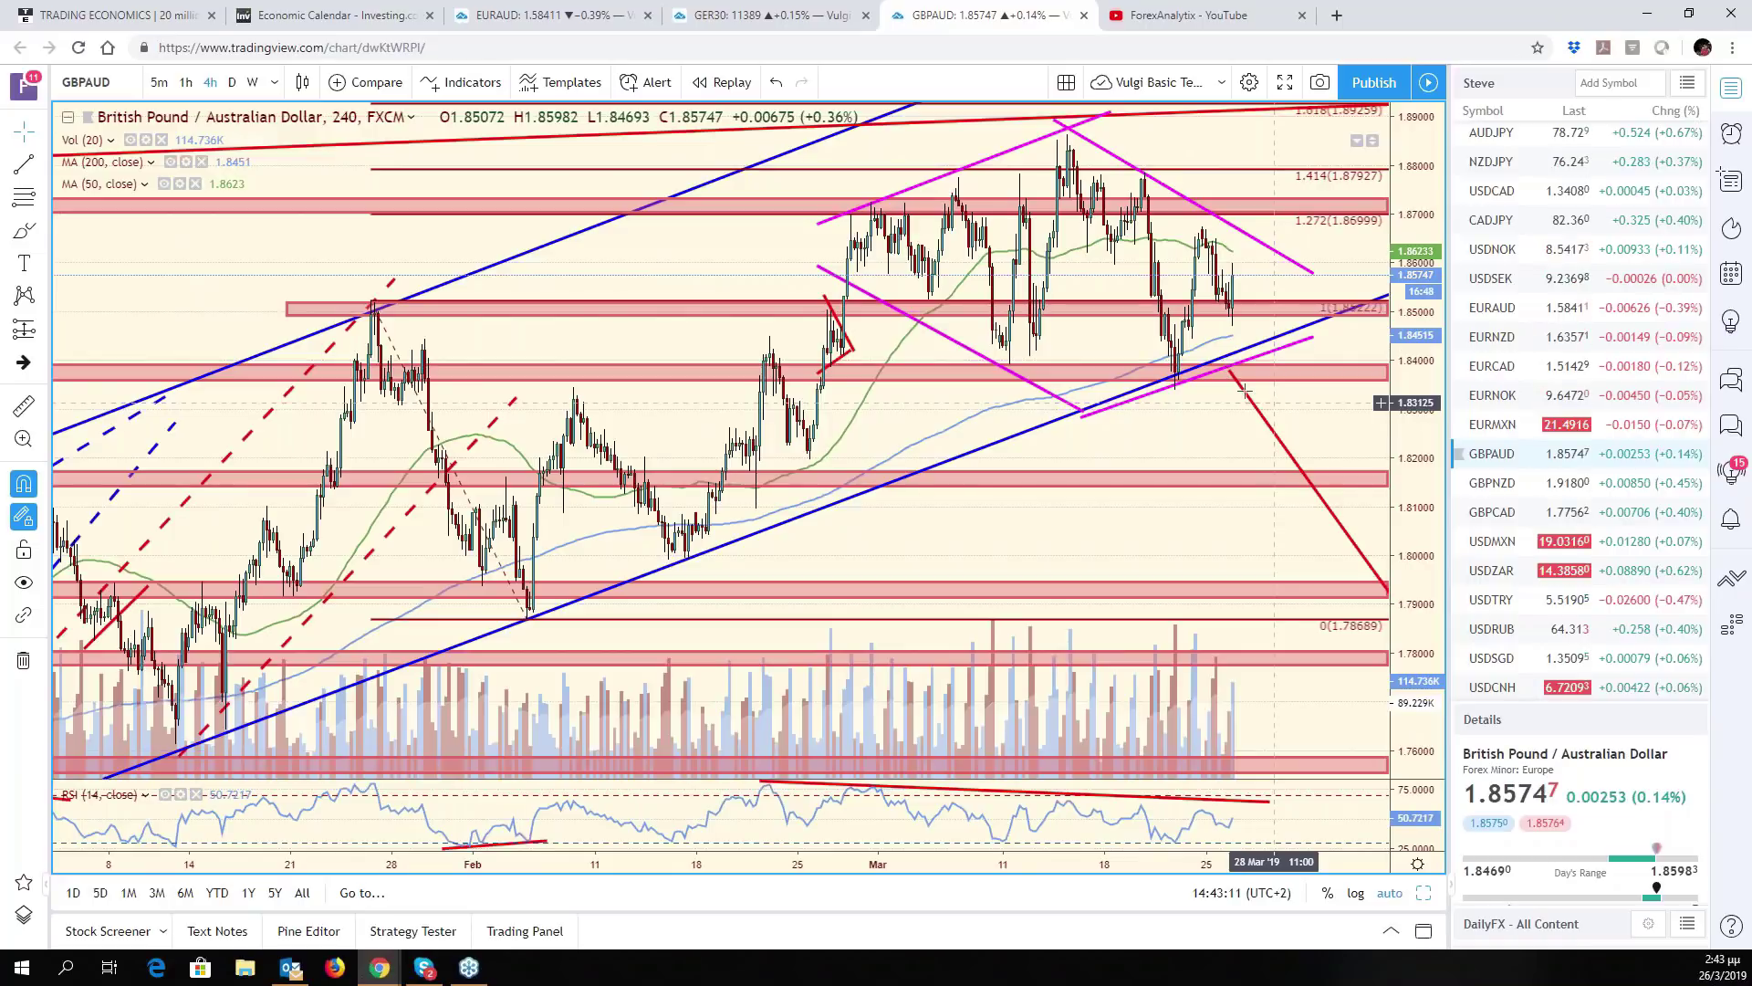
scroll(1257, 398, down, 3)
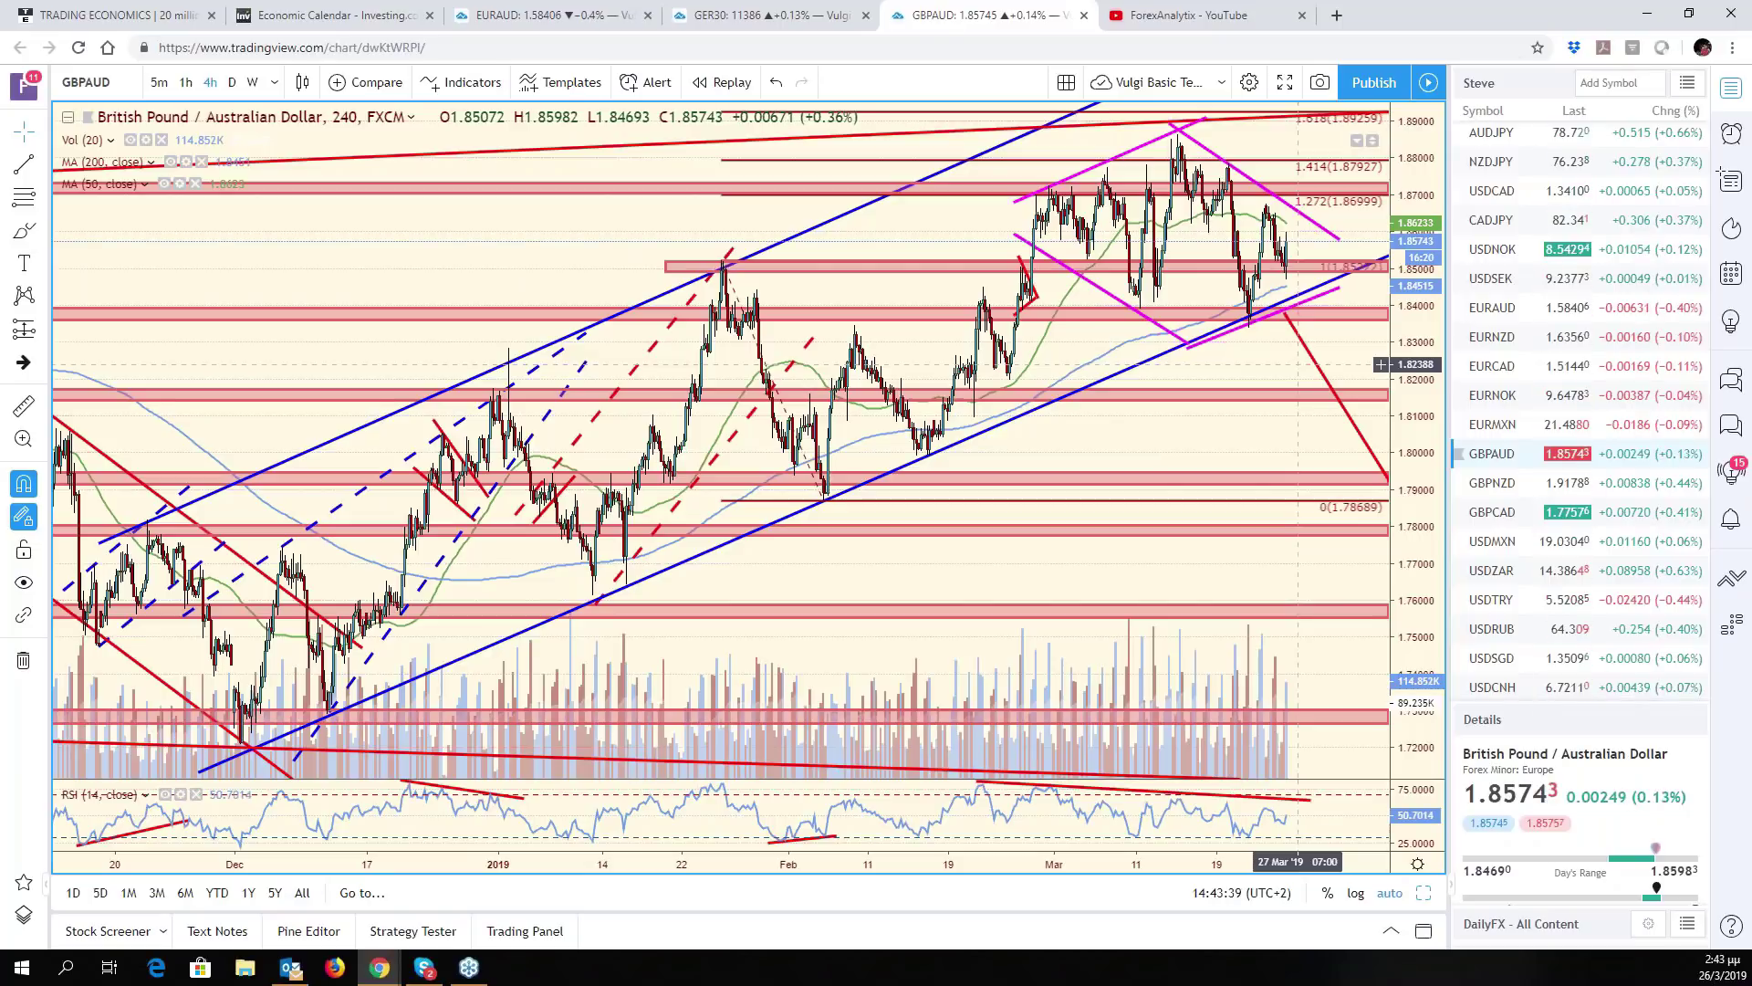
mouse_move(1322, 365)
mouse_down()
mouse_move(1195, 364)
mouse_move(1232, 355)
mouse_up()
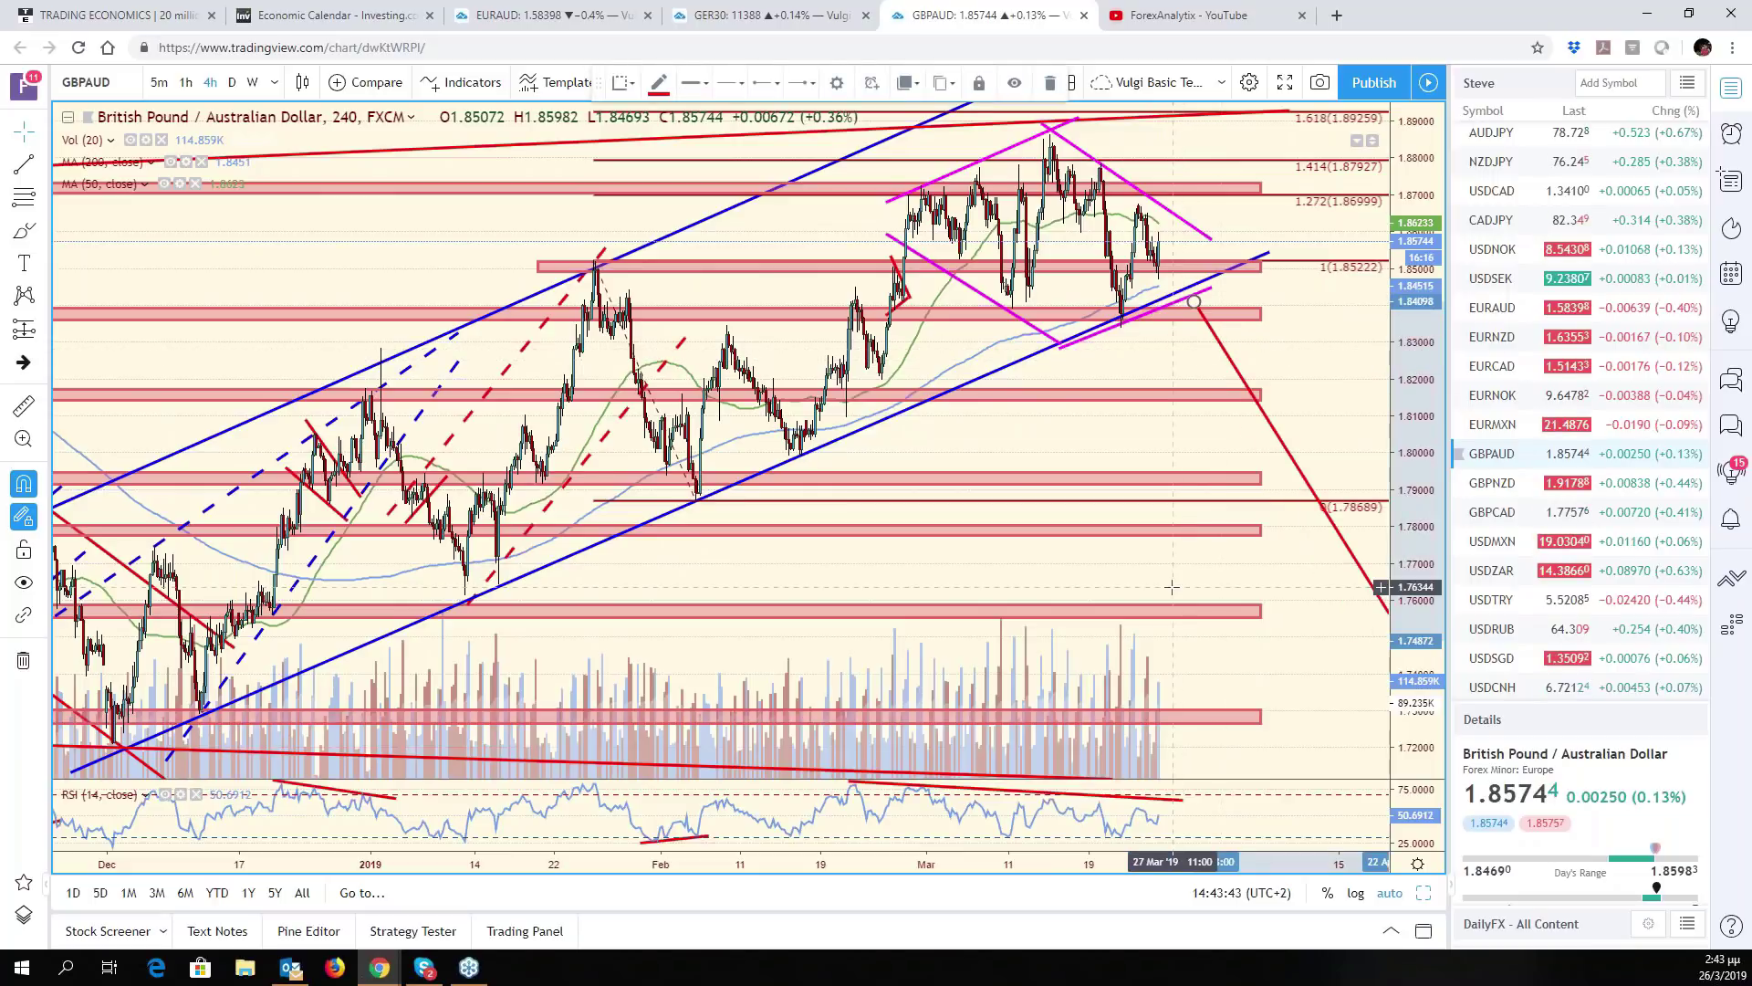
click(1324, 600)
scroll(1322, 600, up, 5)
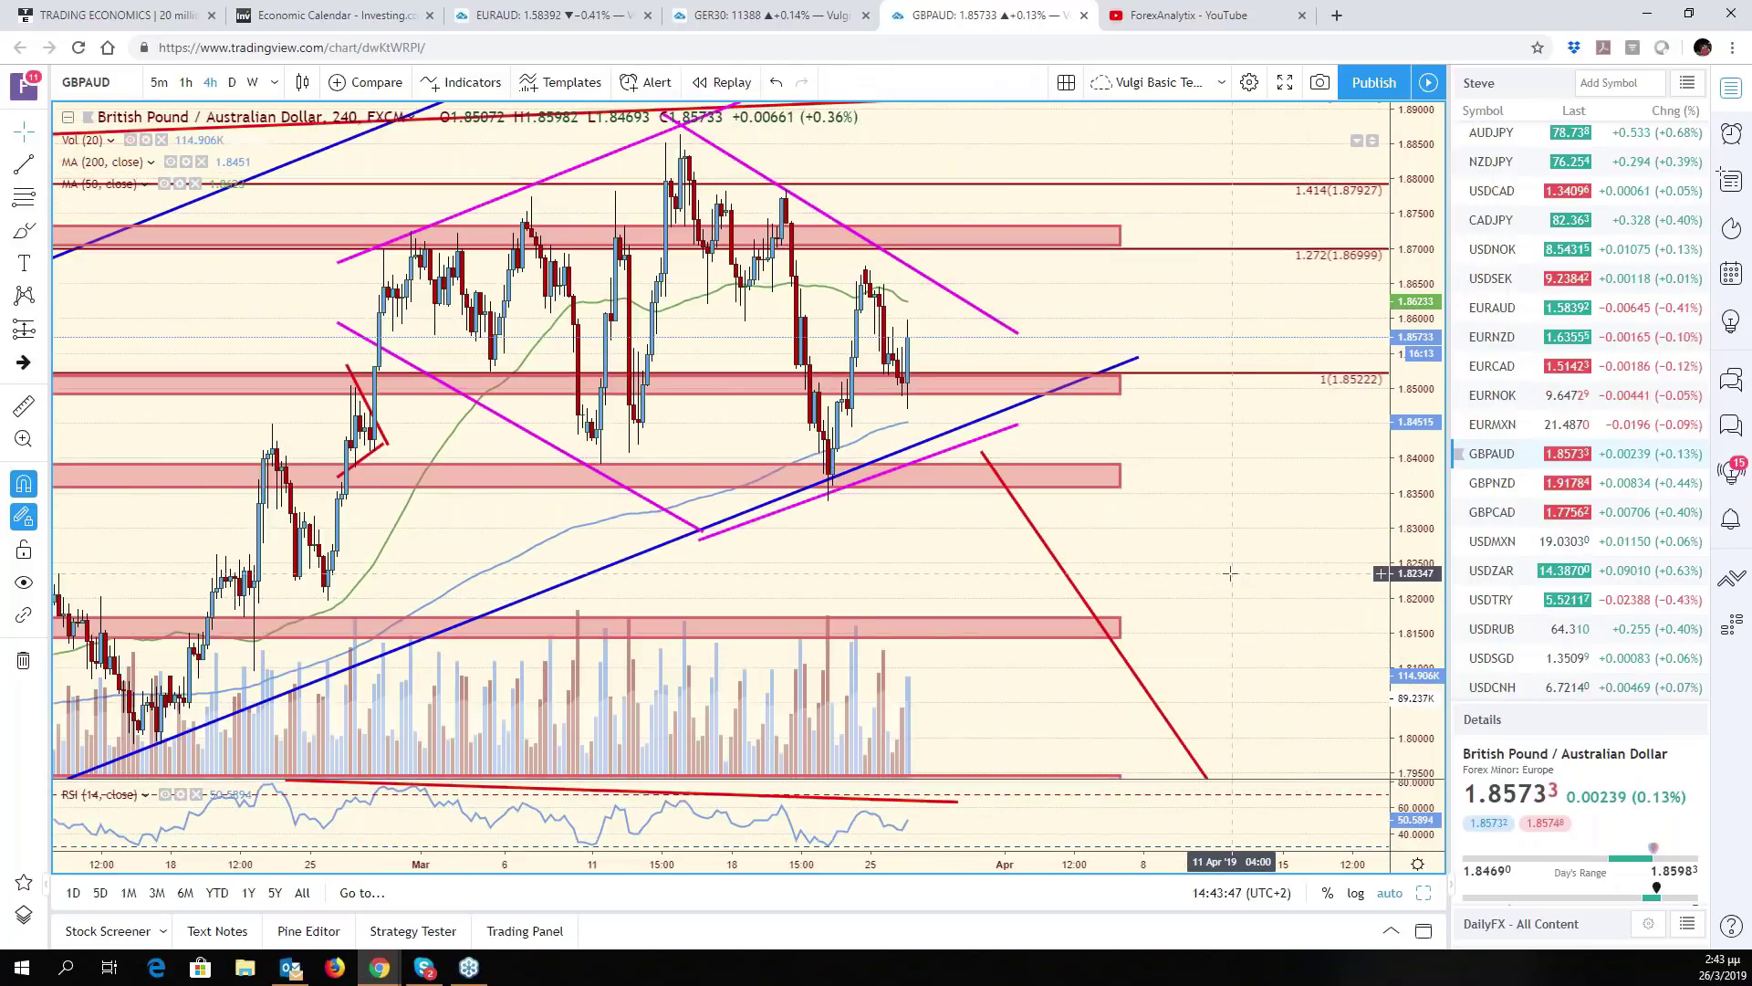
click(1424, 893)
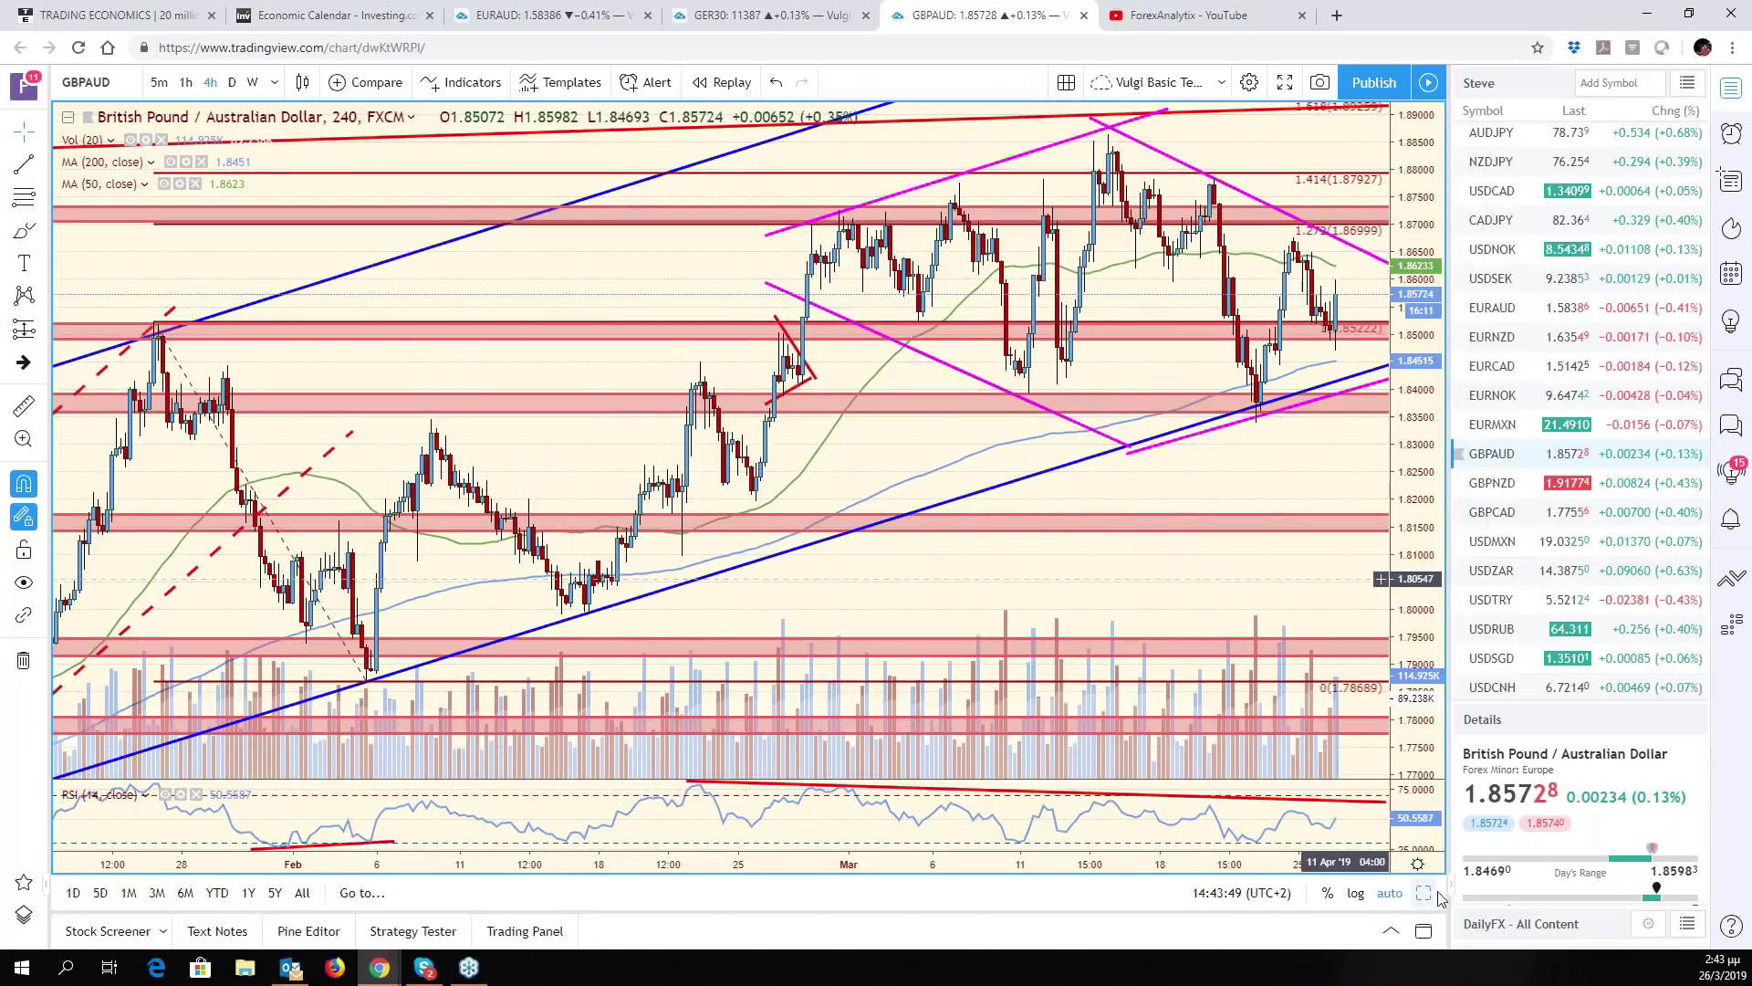
click(1424, 892)
Activate the U.S. Dollar Index pane and maximize it to fill the chart area
click(1303, 620)
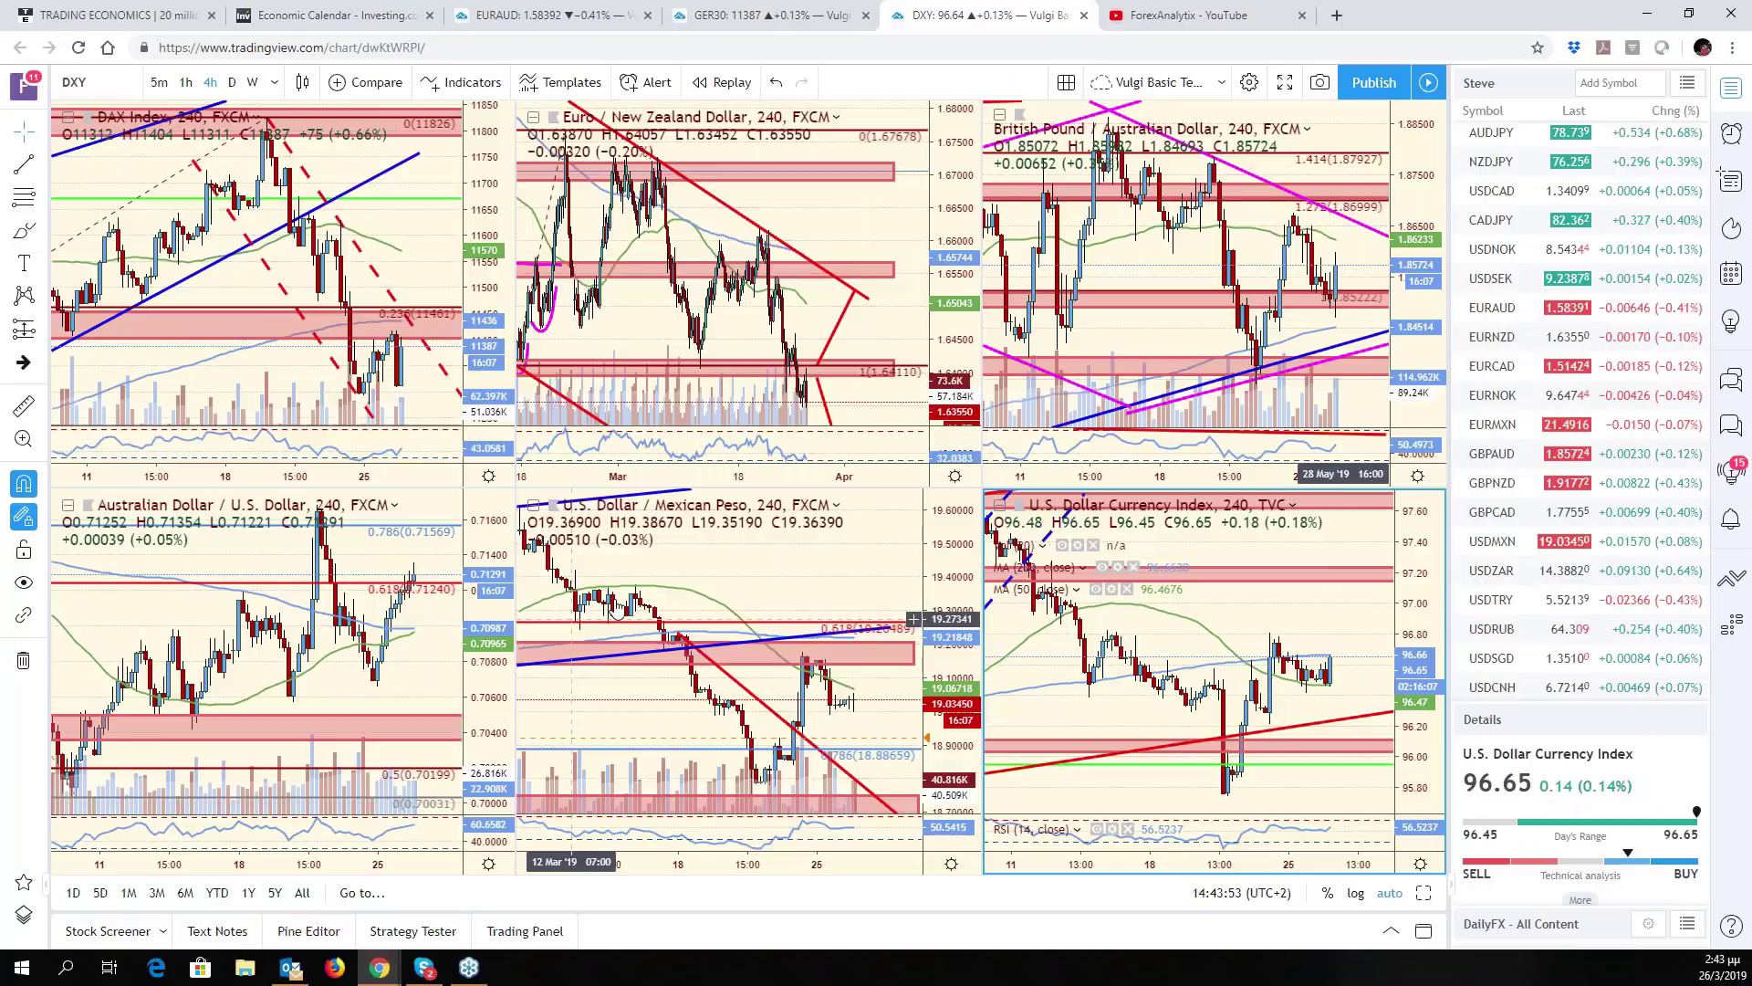
scroll(792, 377, up, 3)
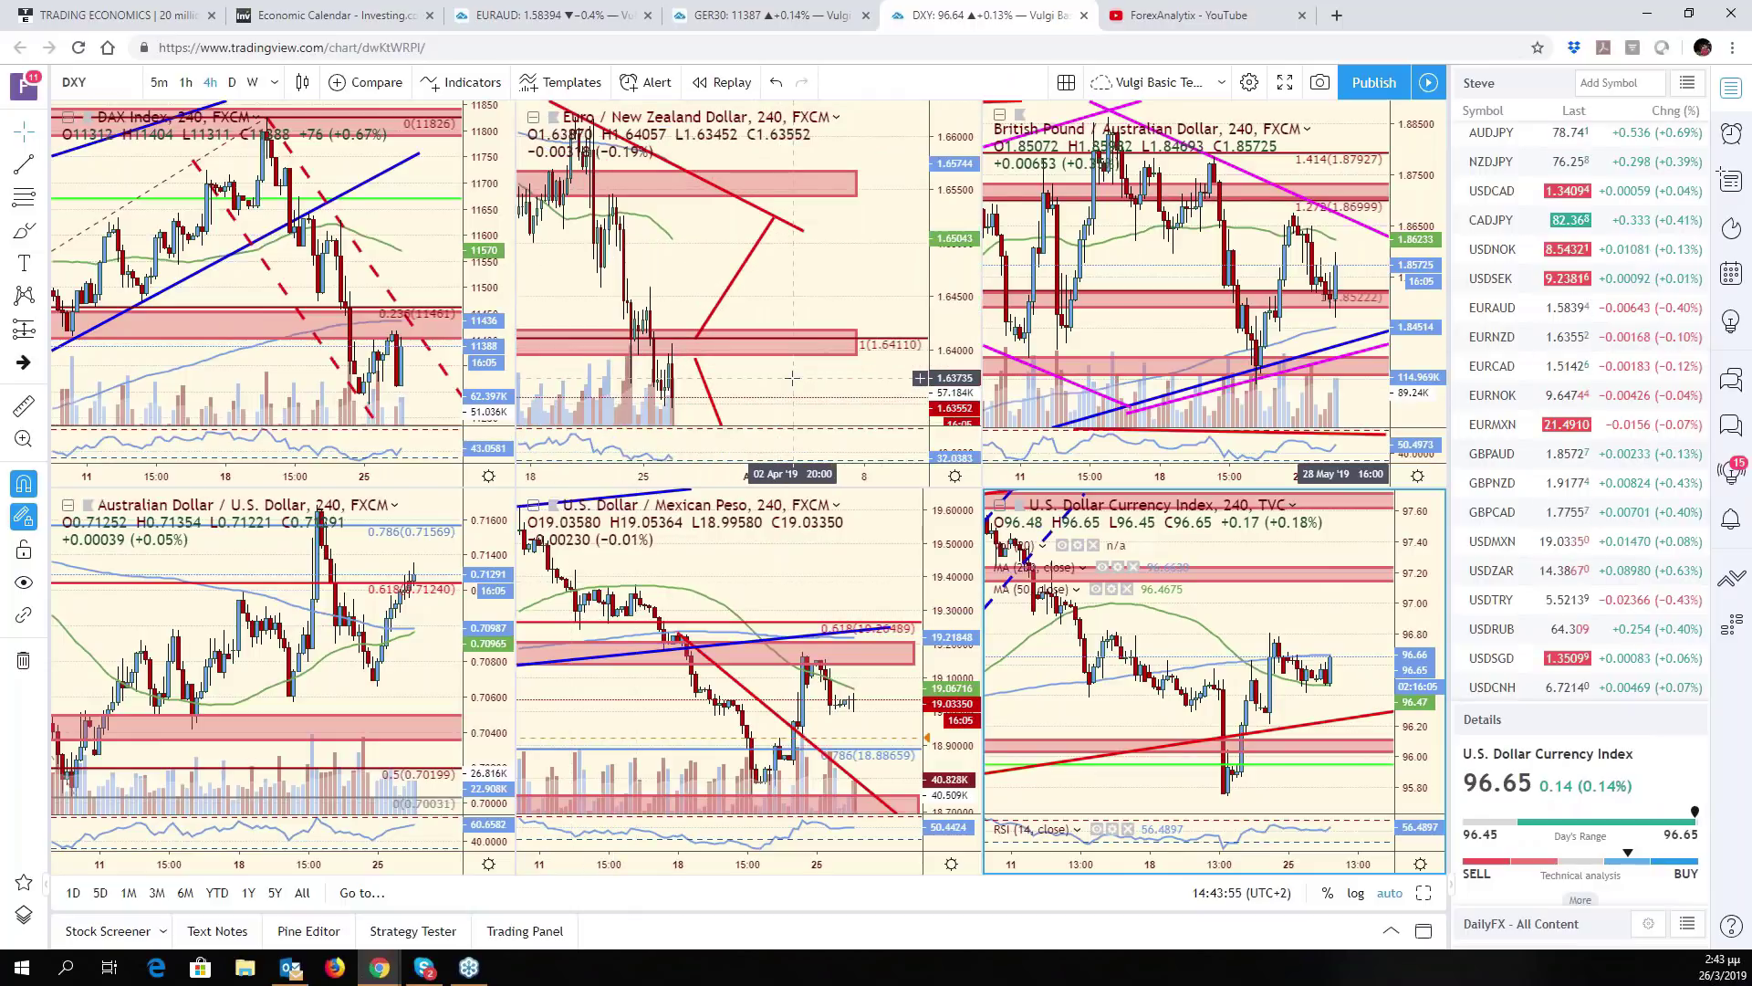
scroll(792, 377, up, 3)
click(919, 395)
scroll(882, 391, down, 5)
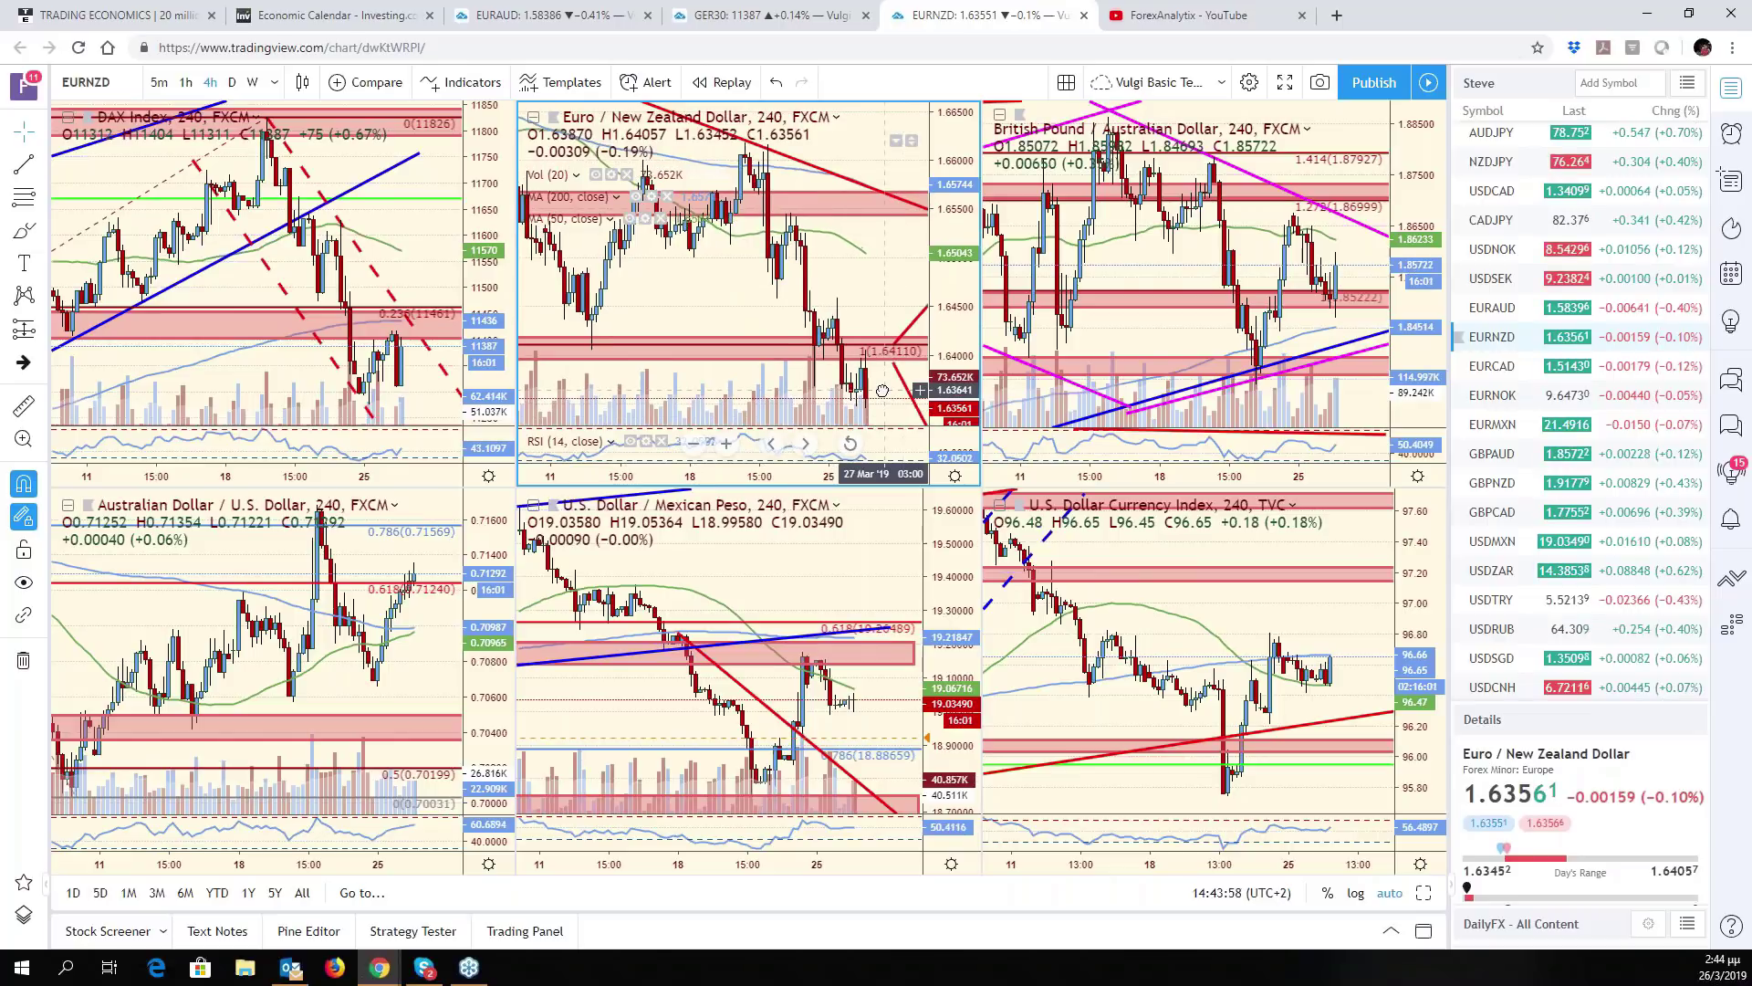
click(1322, 697)
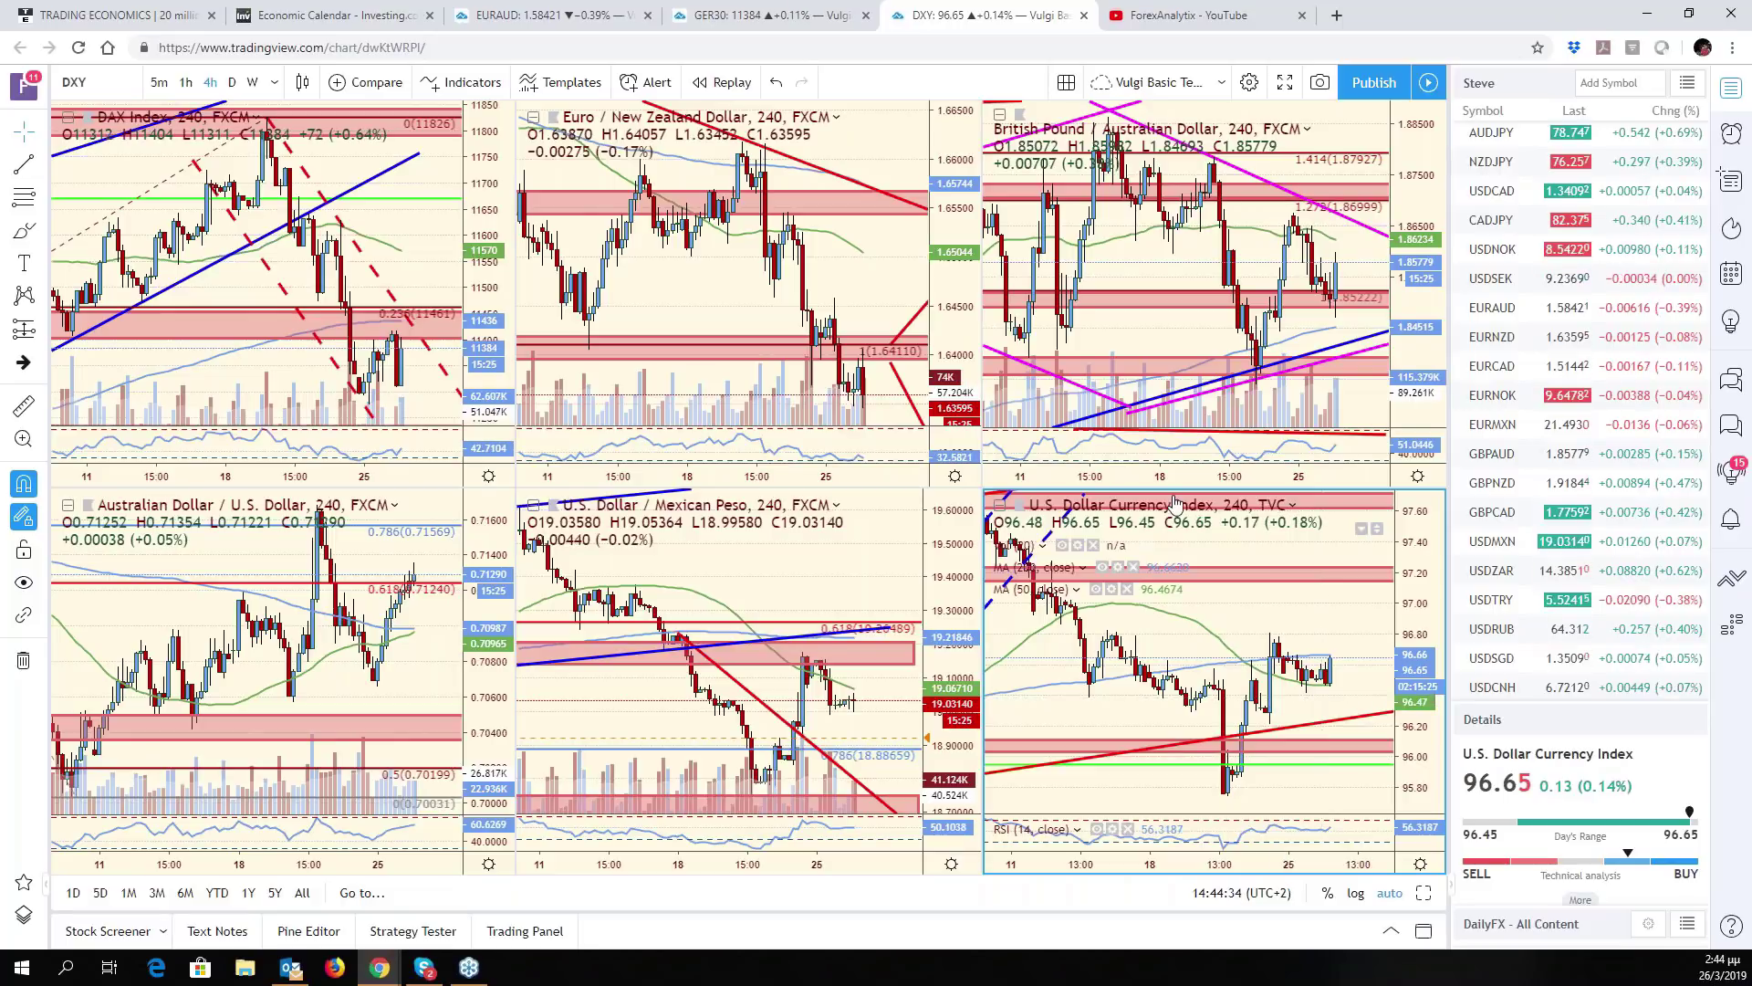
drag(1325, 697, 1342, 696)
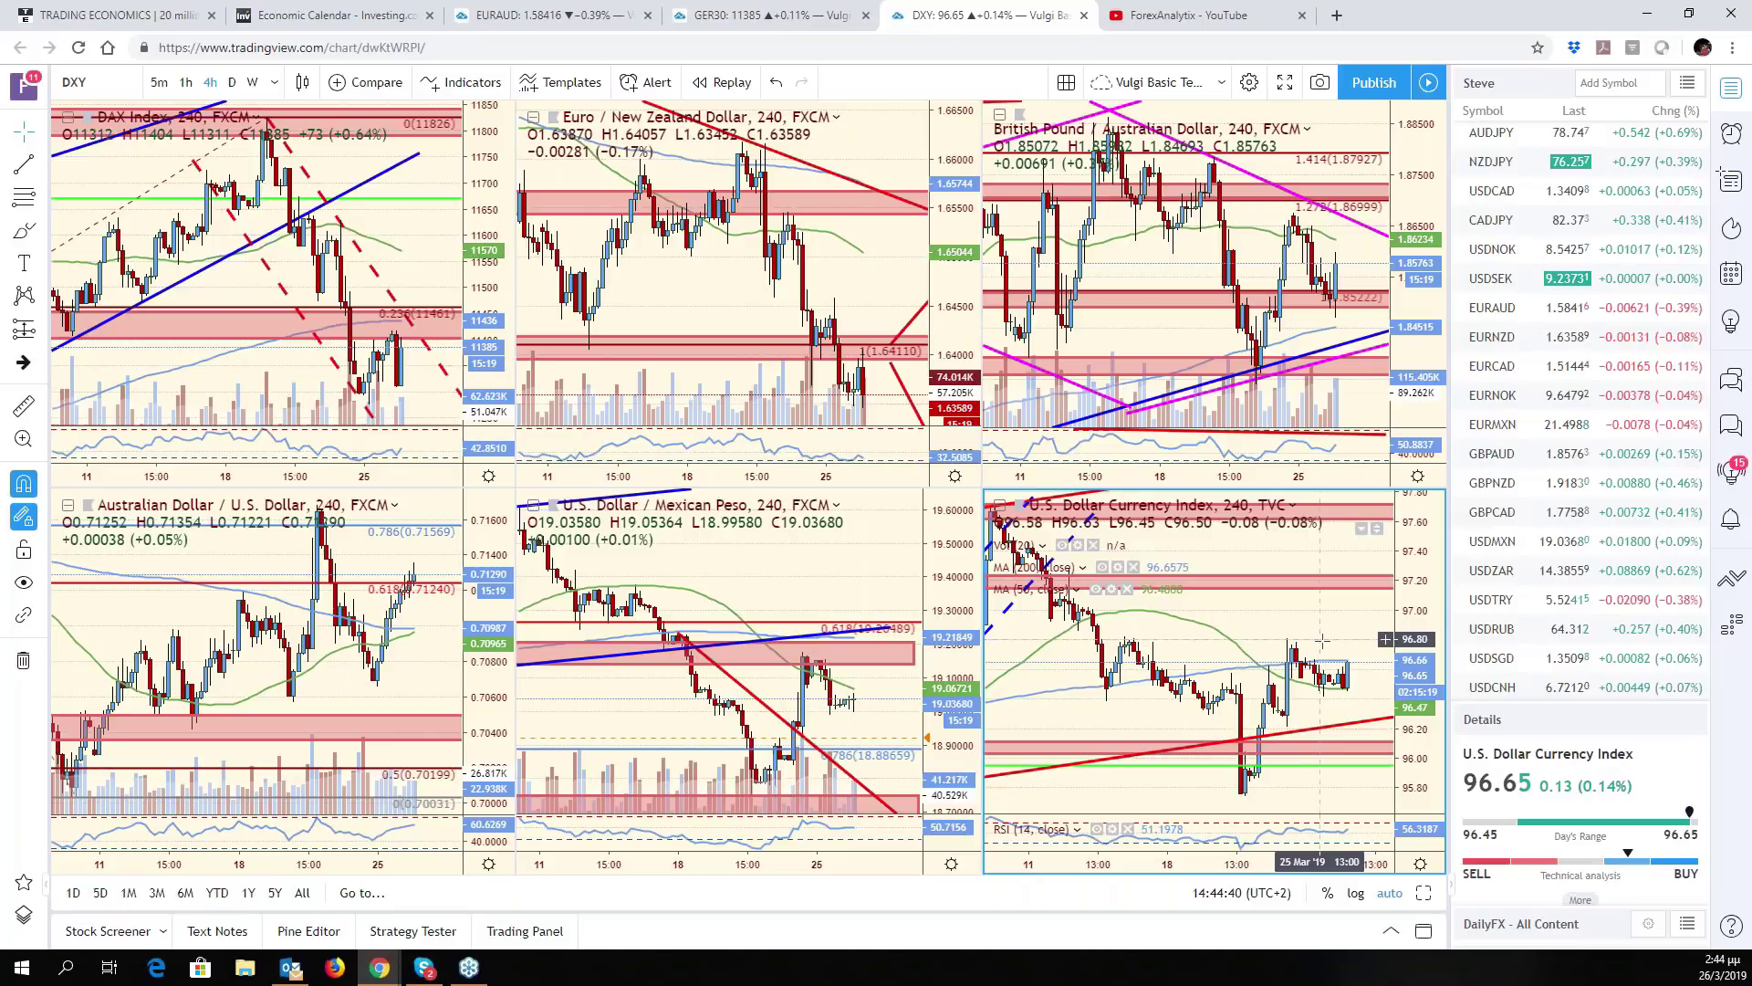
click(1424, 895)
scroll(1232, 698, down, 6)
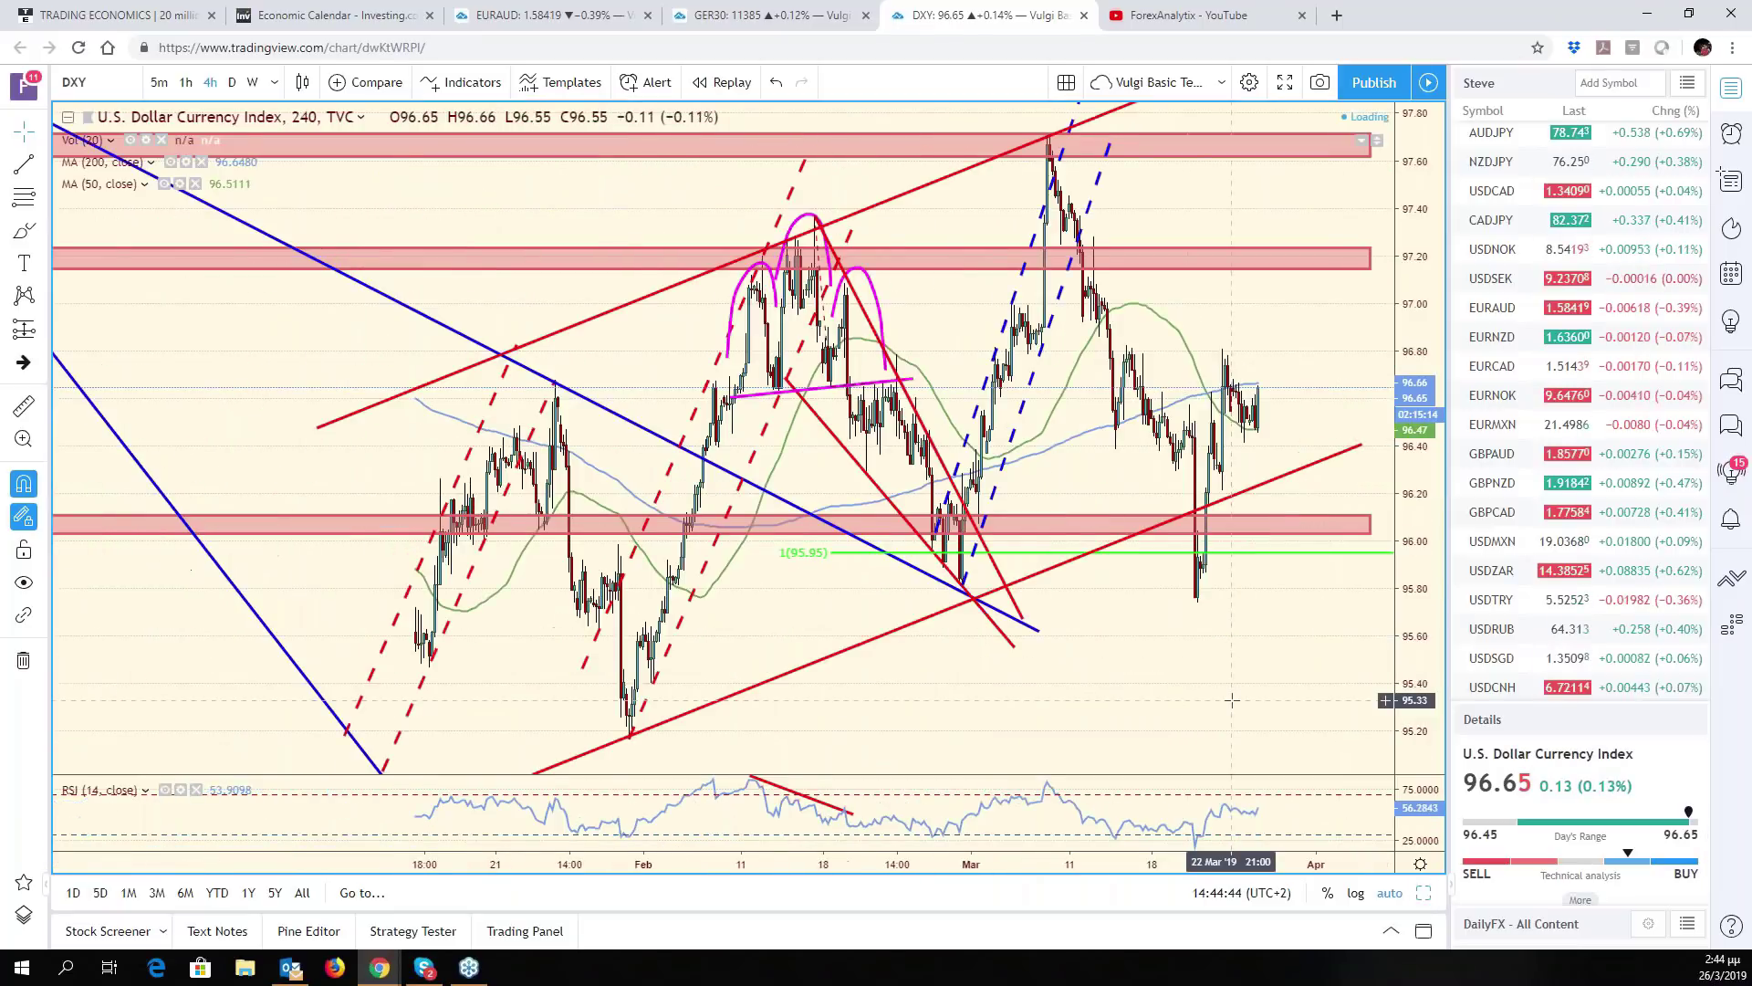
scroll(1248, 630, down, 2)
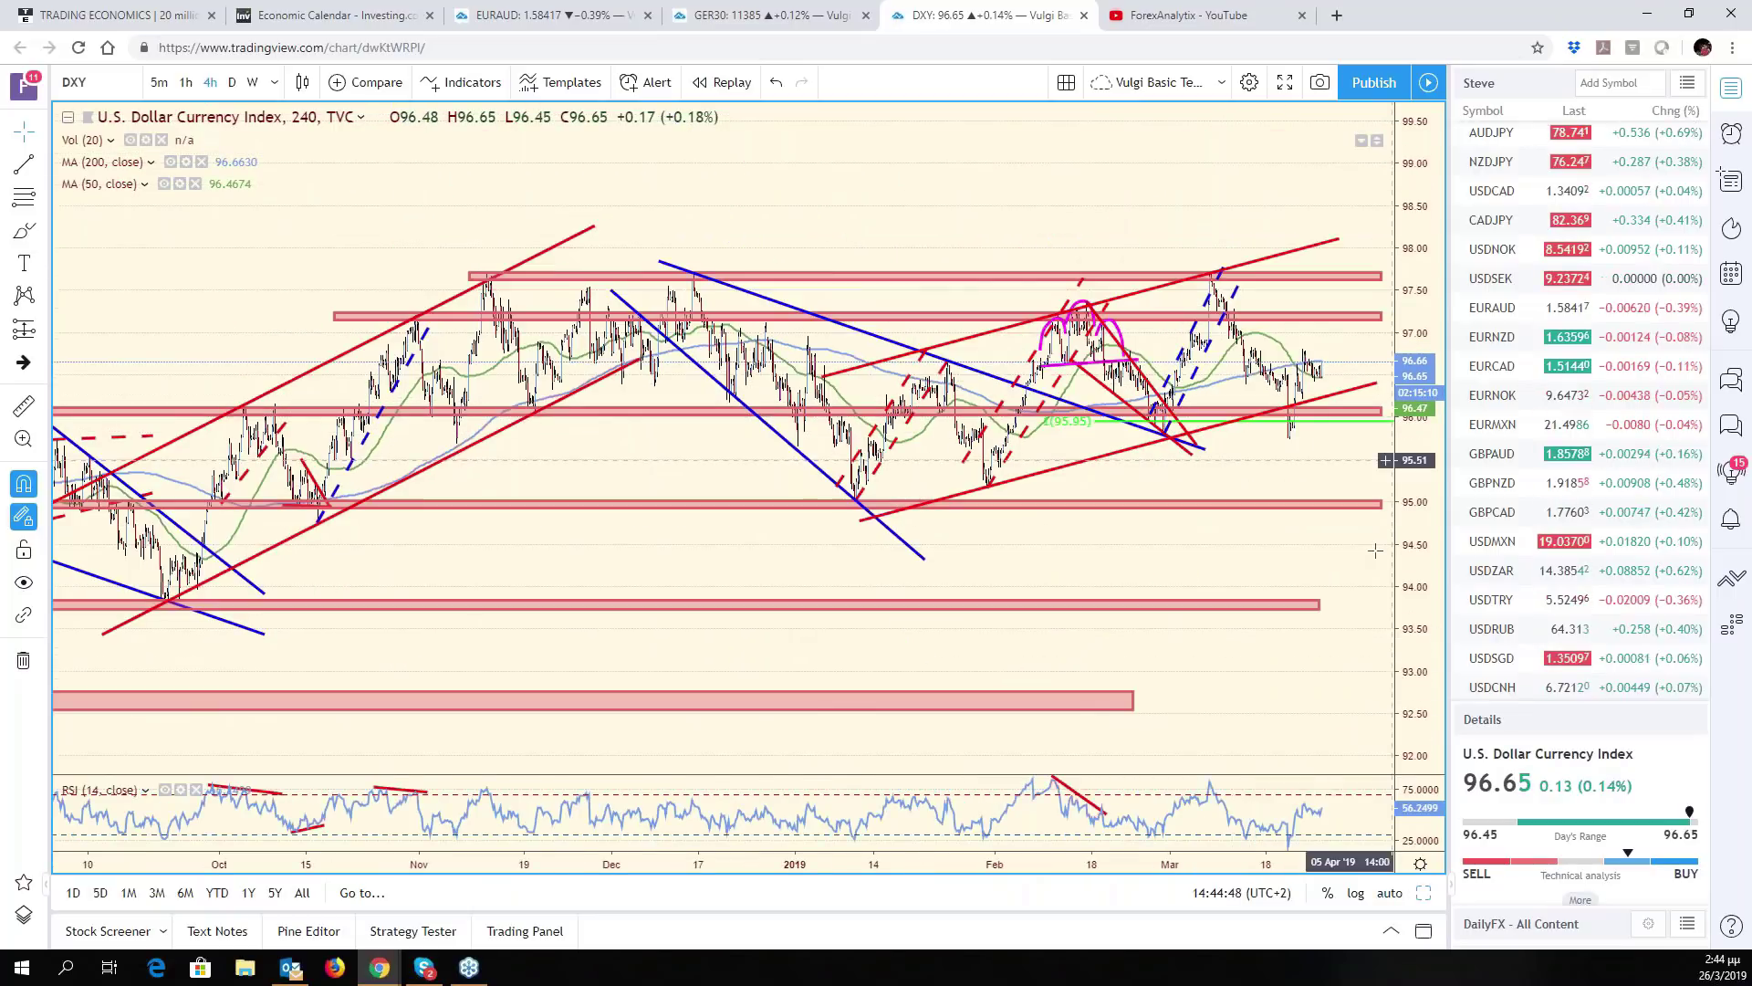
scroll(1056, 482, down, 2)
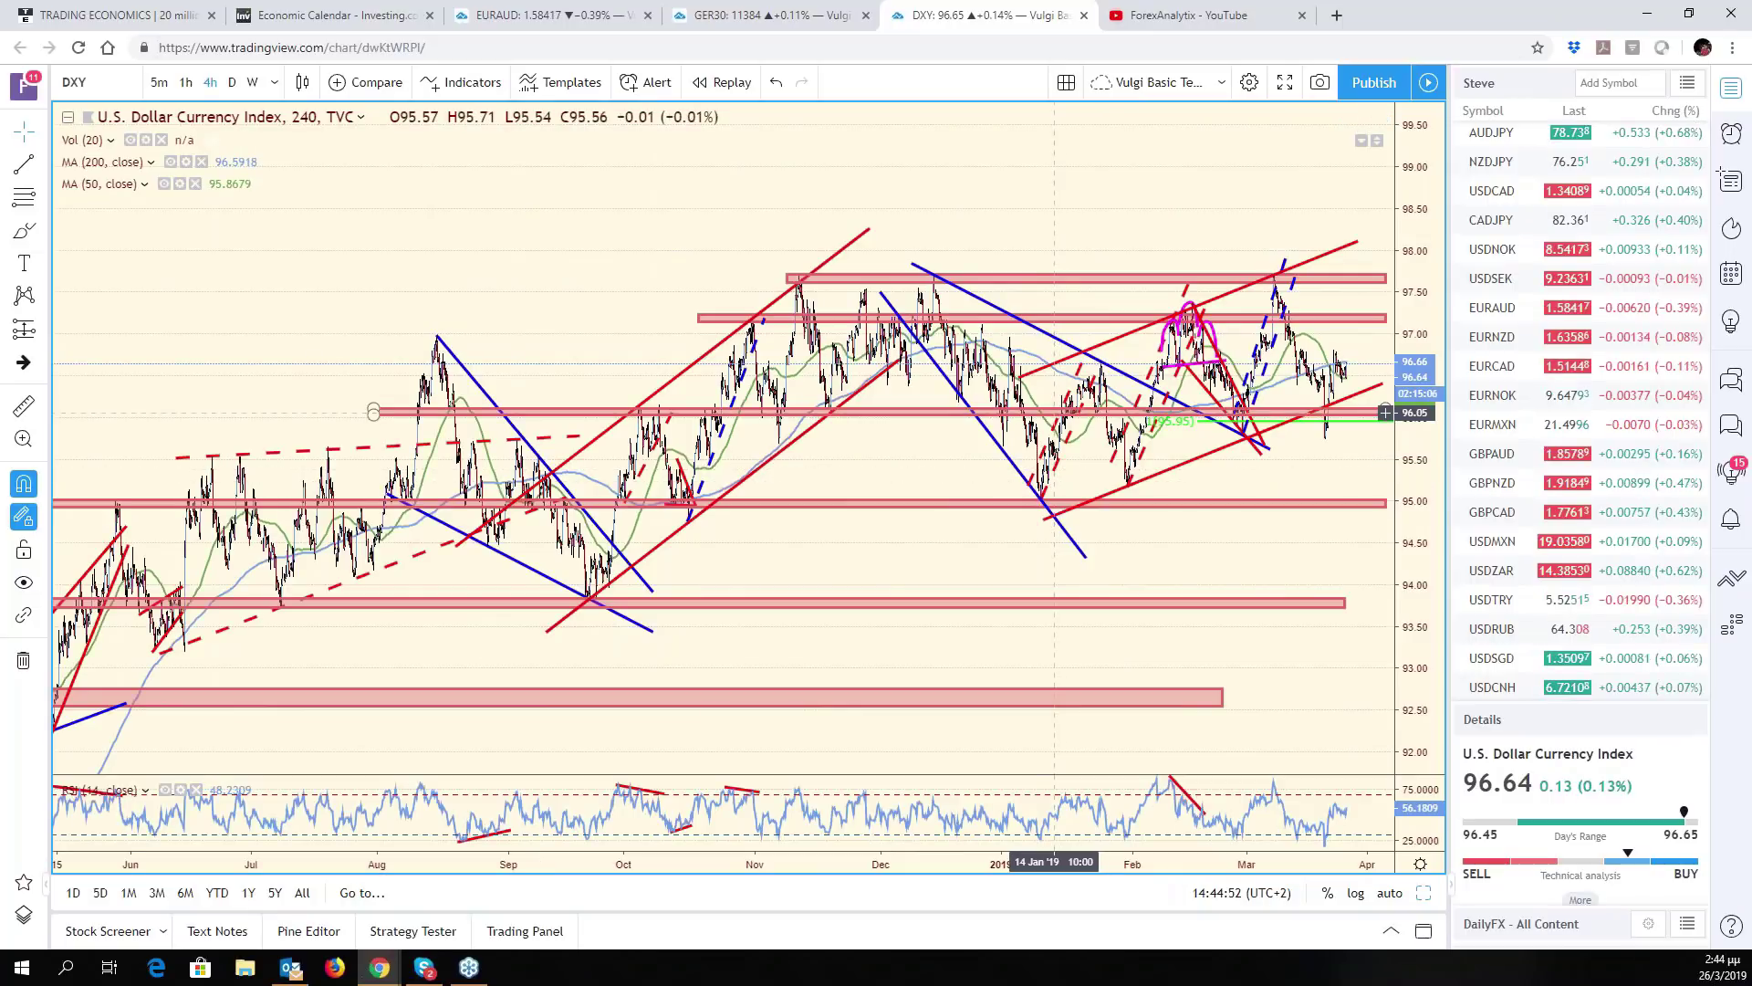
scroll(1186, 498, up, 2)
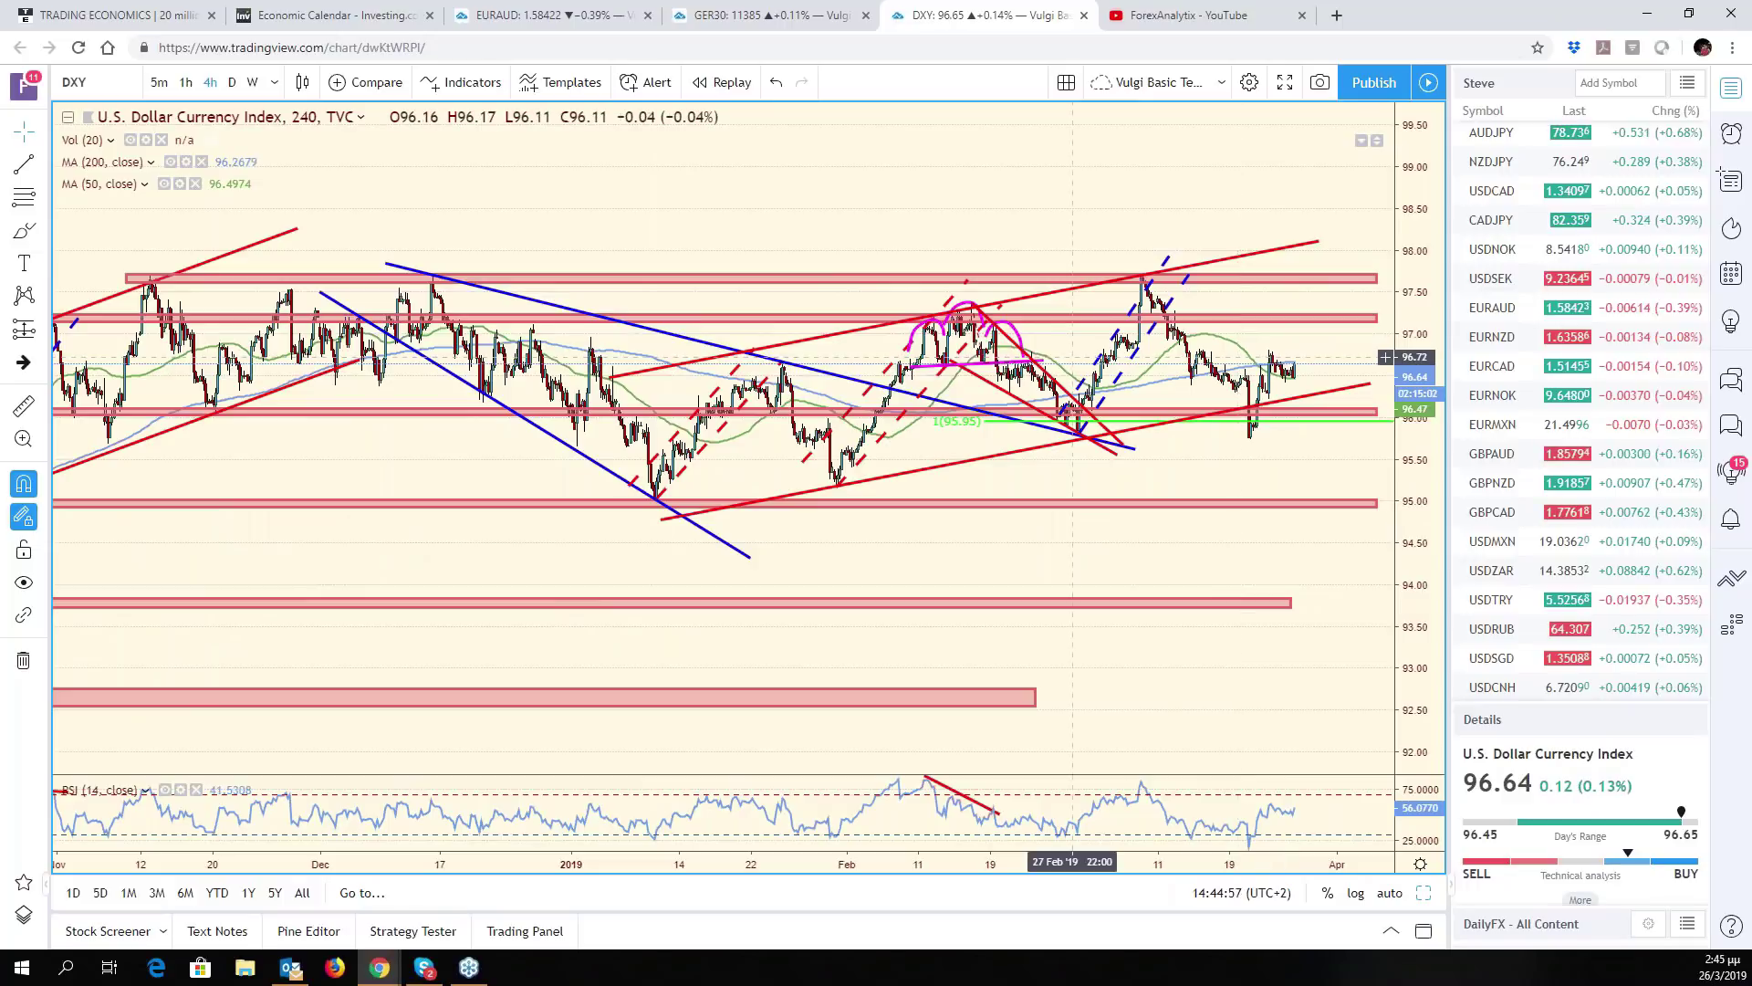
scroll(1268, 493, up, 3)
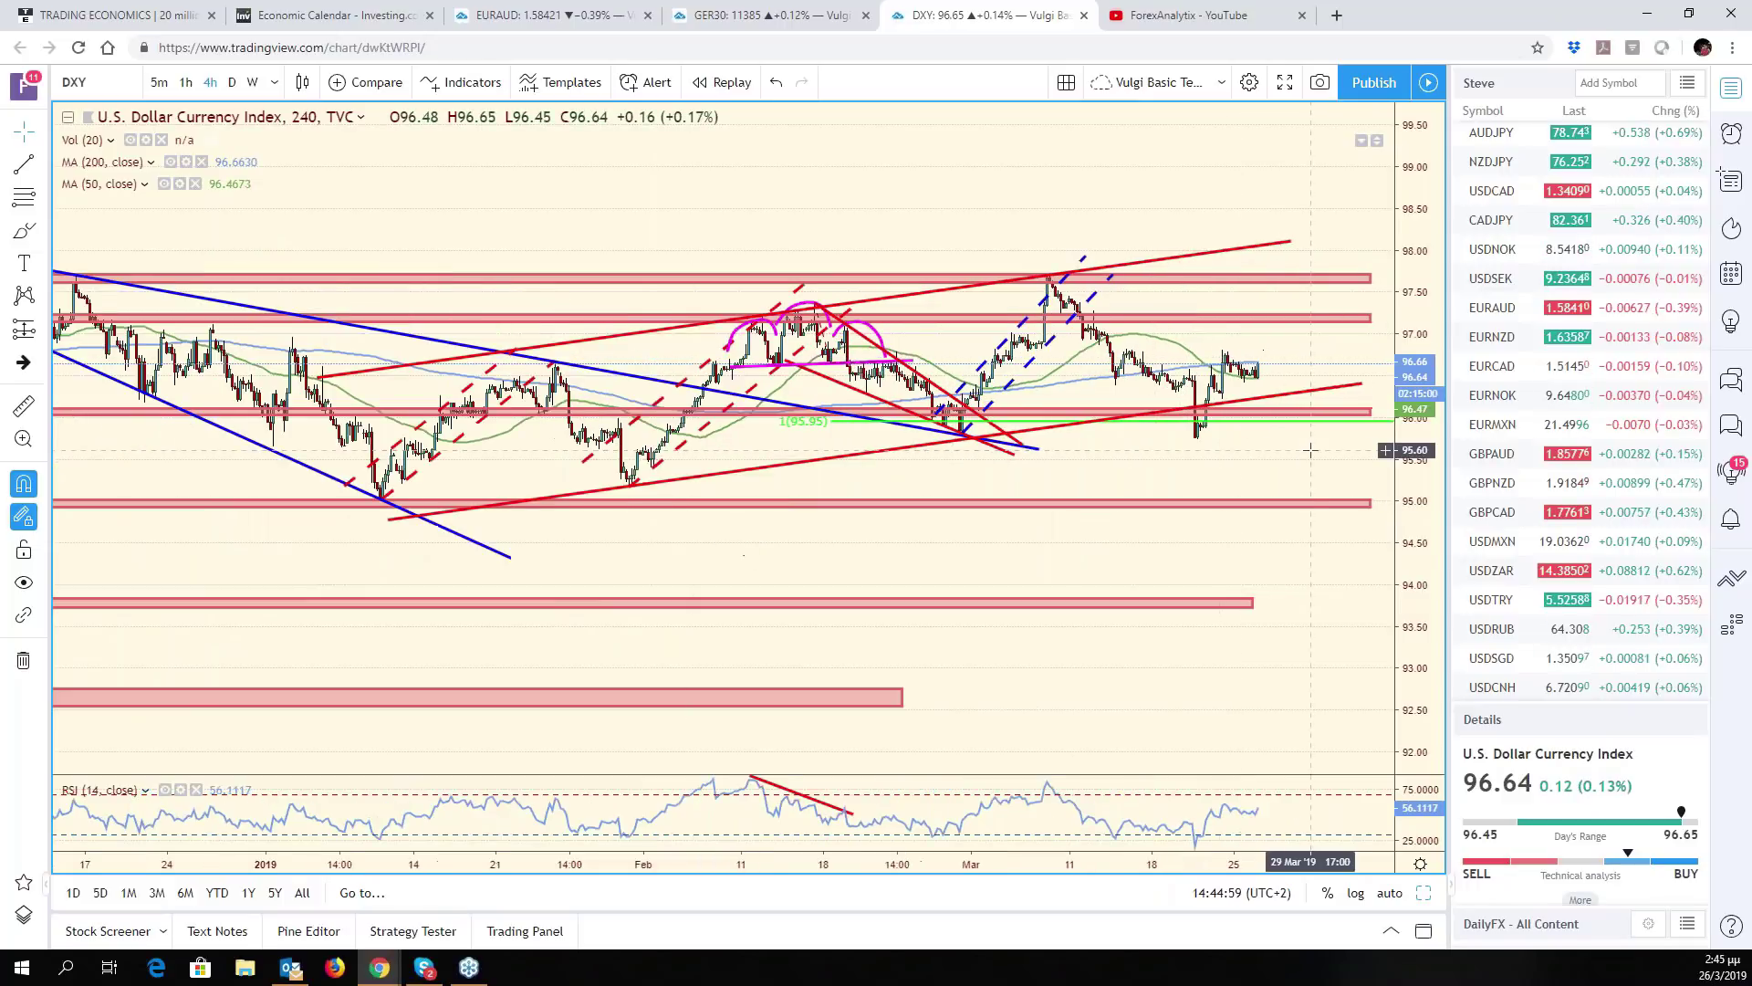
drag(1241, 475, 1223, 598)
scroll(1217, 599, up, 2)
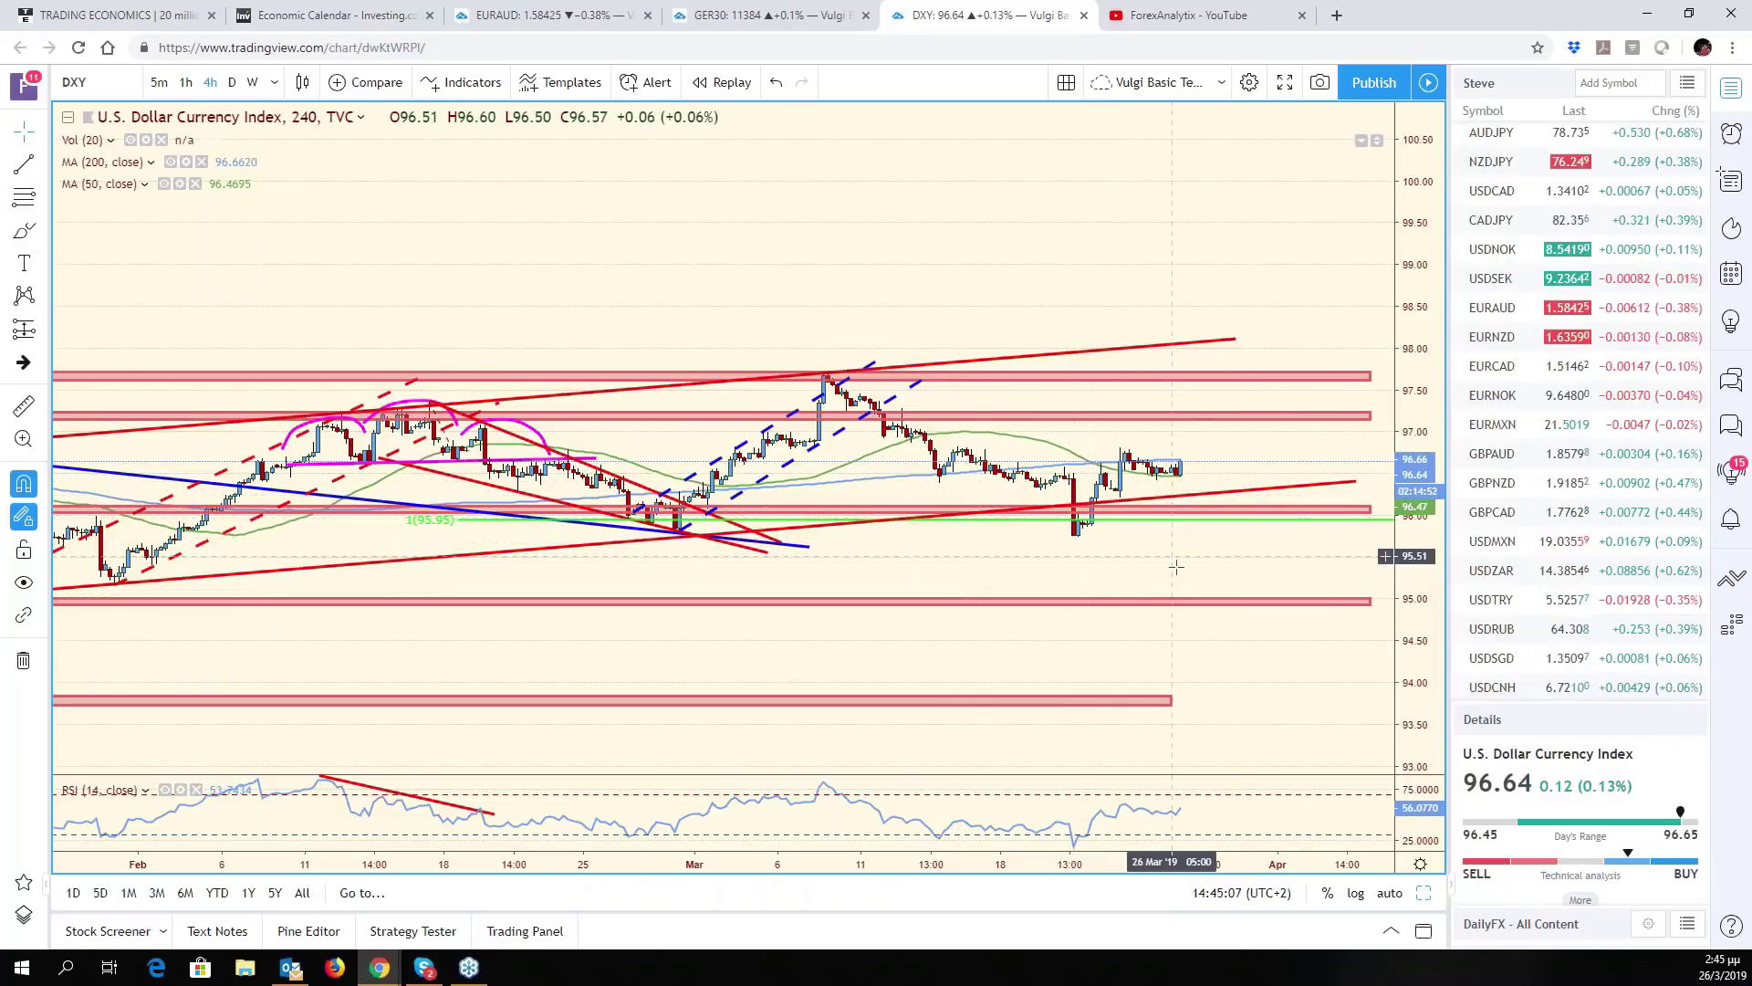
scroll(1177, 573, down, 2)
scroll(1177, 573, down, 3)
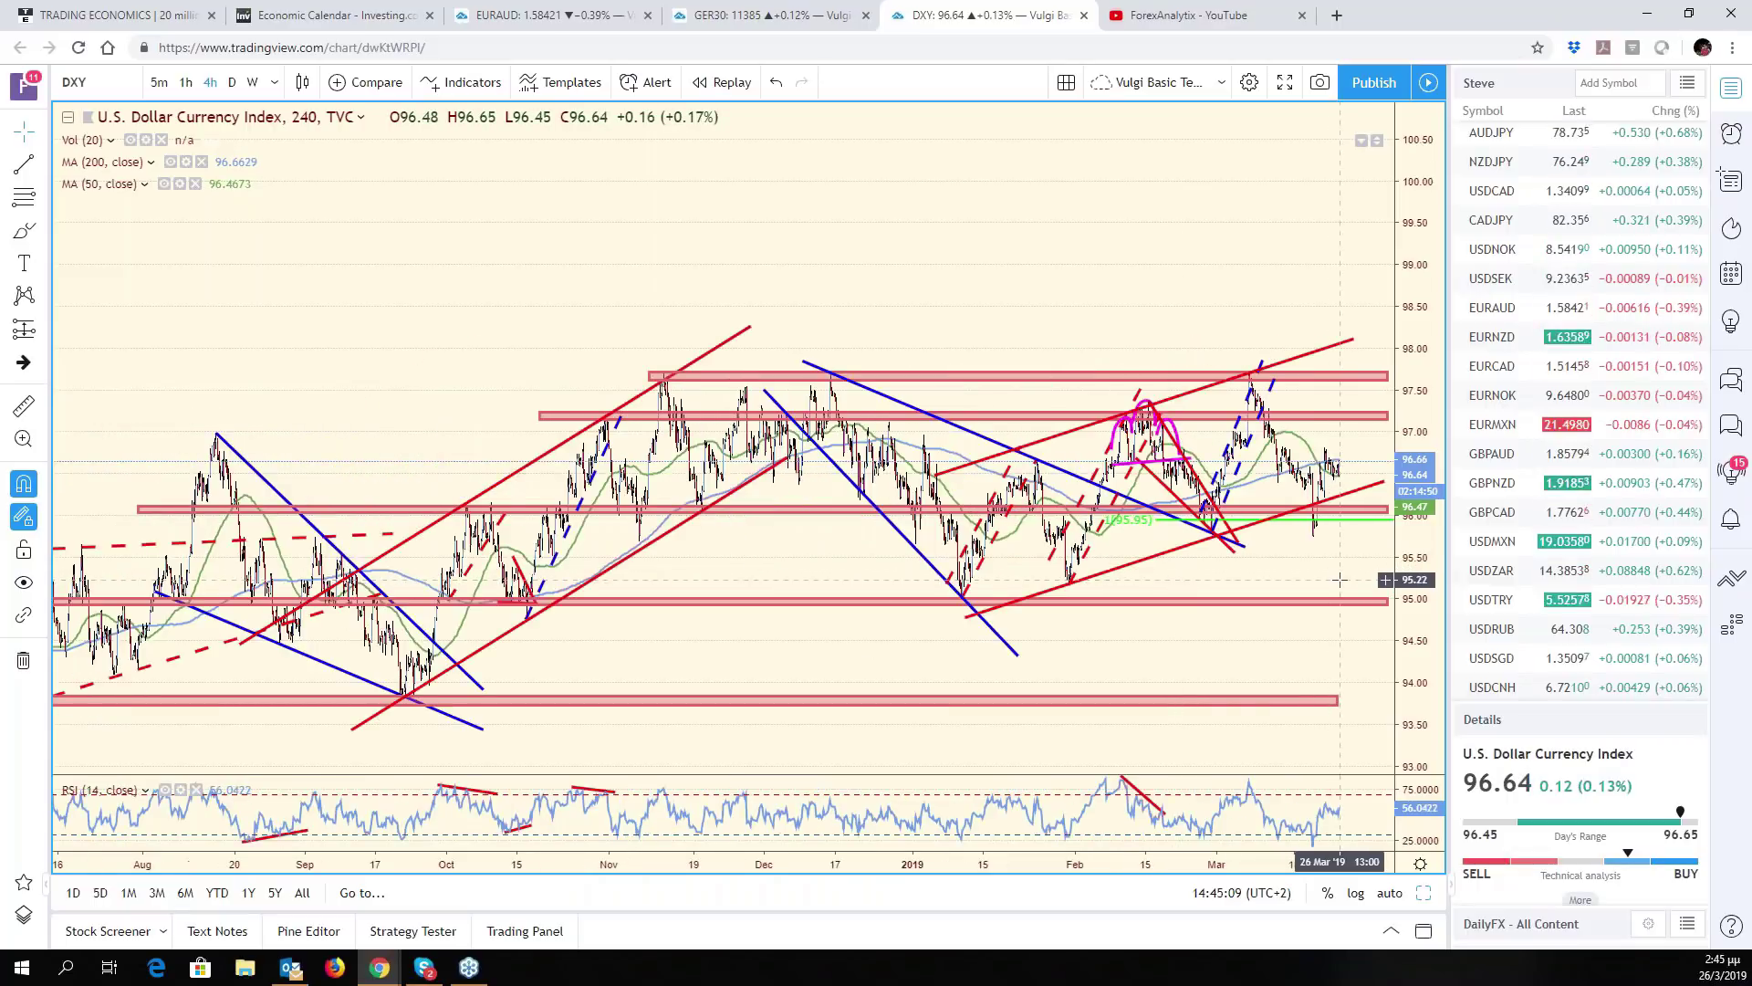
mouse_move(1338, 580)
mouse_down()
mouse_move(1312, 581)
mouse_move(1305, 657)
mouse_move(1333, 704)
mouse_move(1357, 699)
mouse_up()
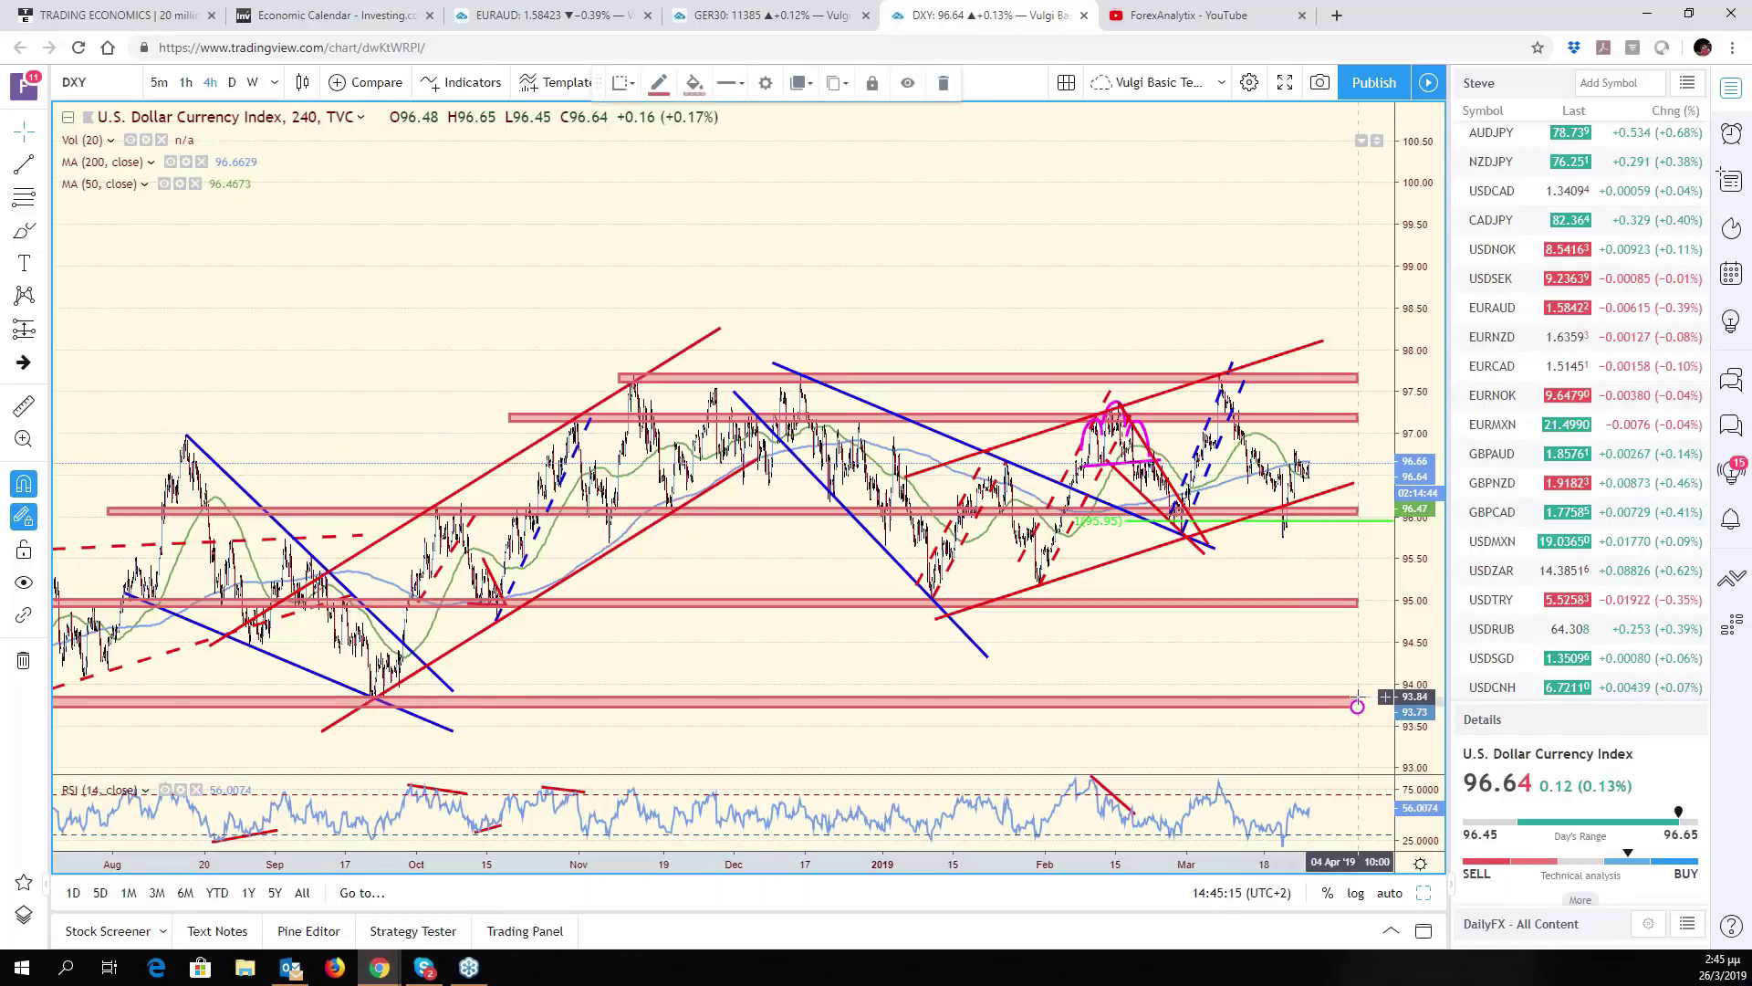
click(1306, 673)
scroll(1306, 673, up, 5)
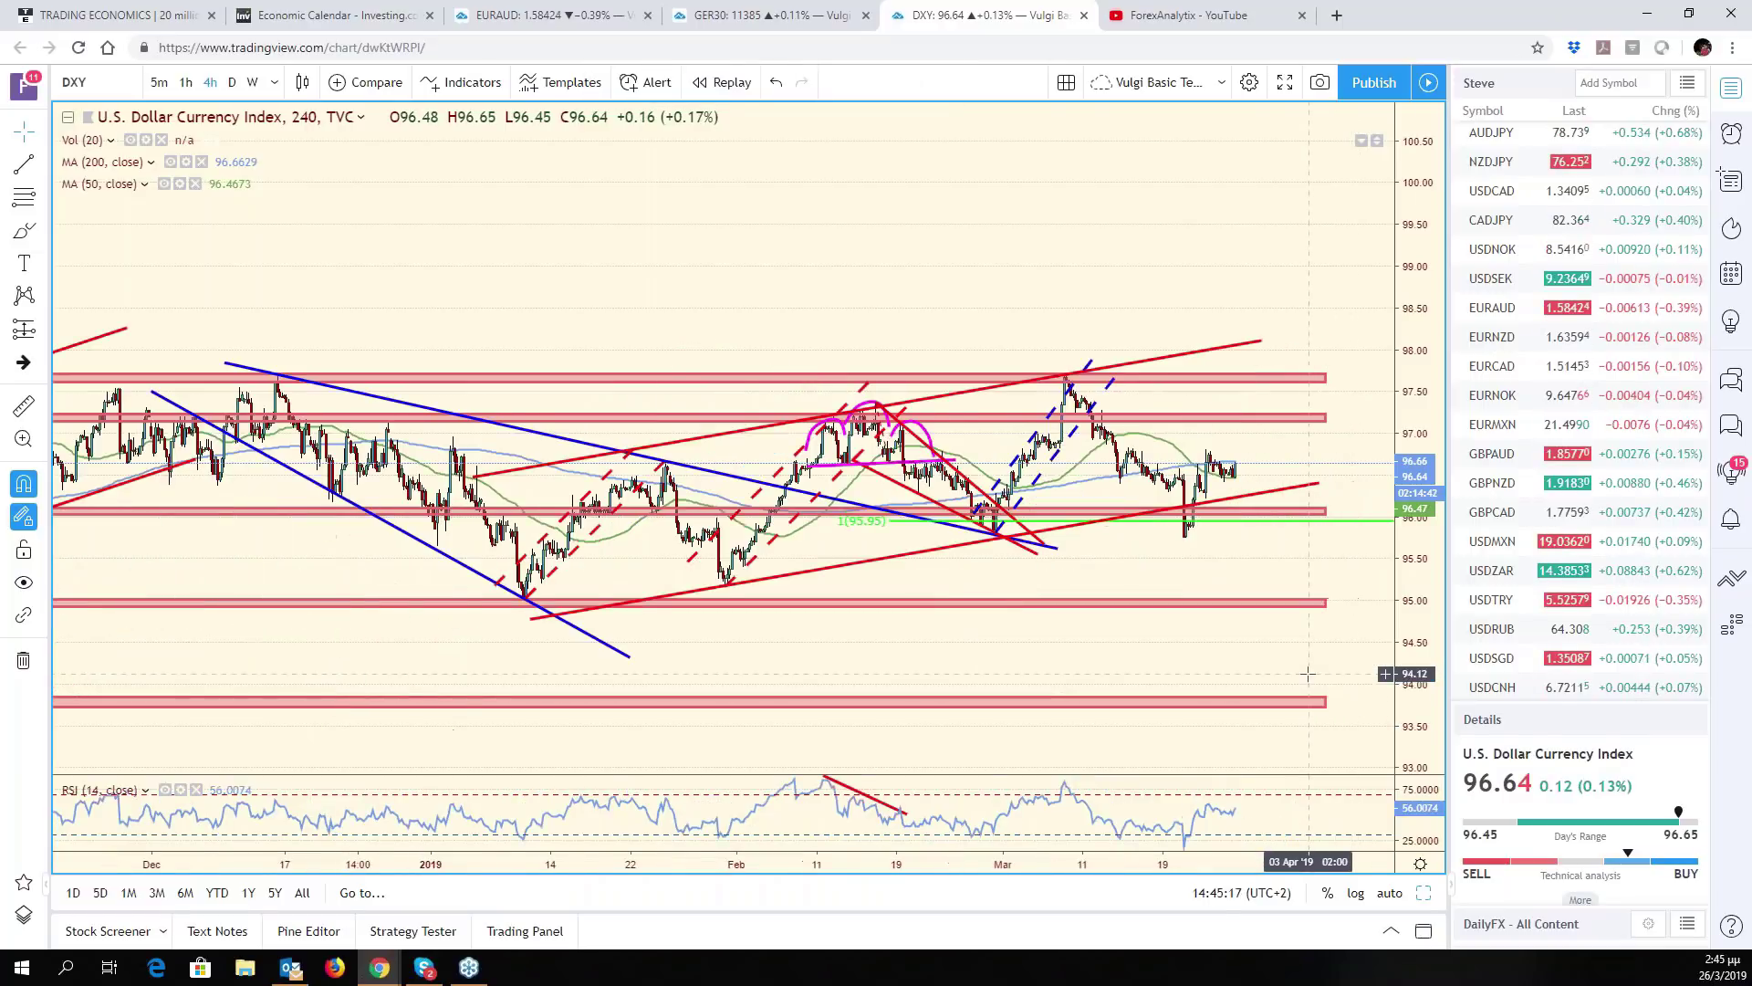
scroll(1212, 566, up, 4)
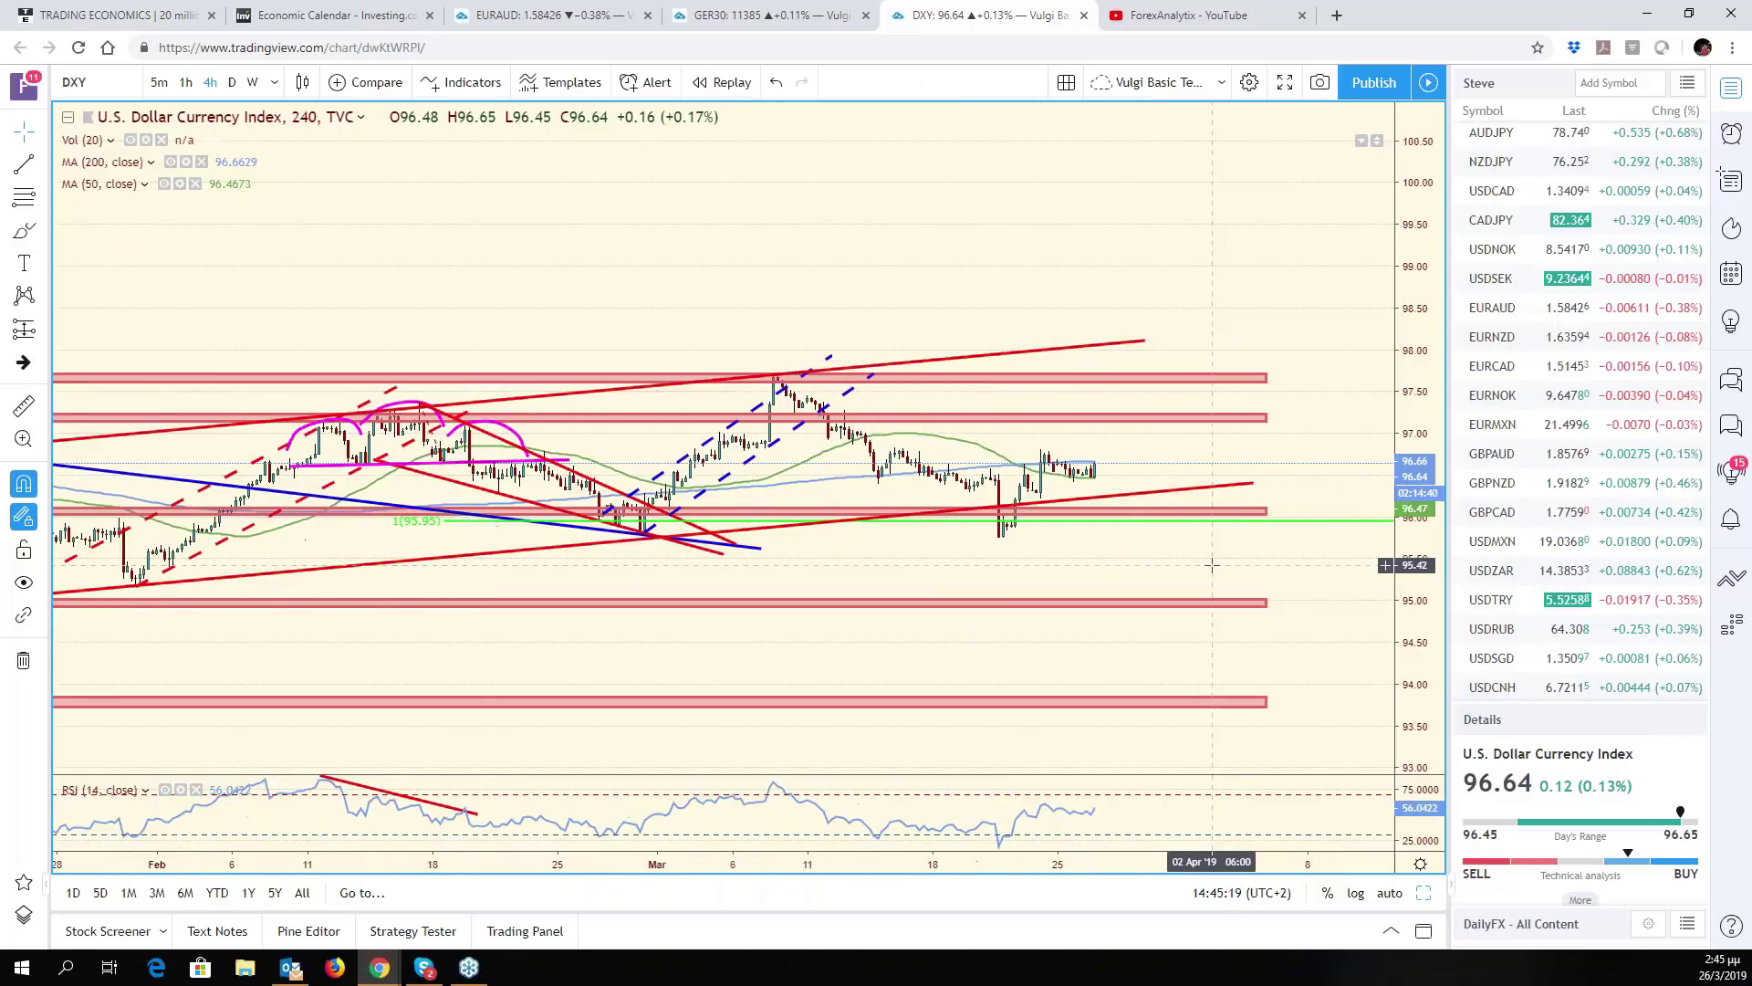
click(1390, 893)
drag(1192, 626, 1341, 657)
scroll(1332, 657, down, 4)
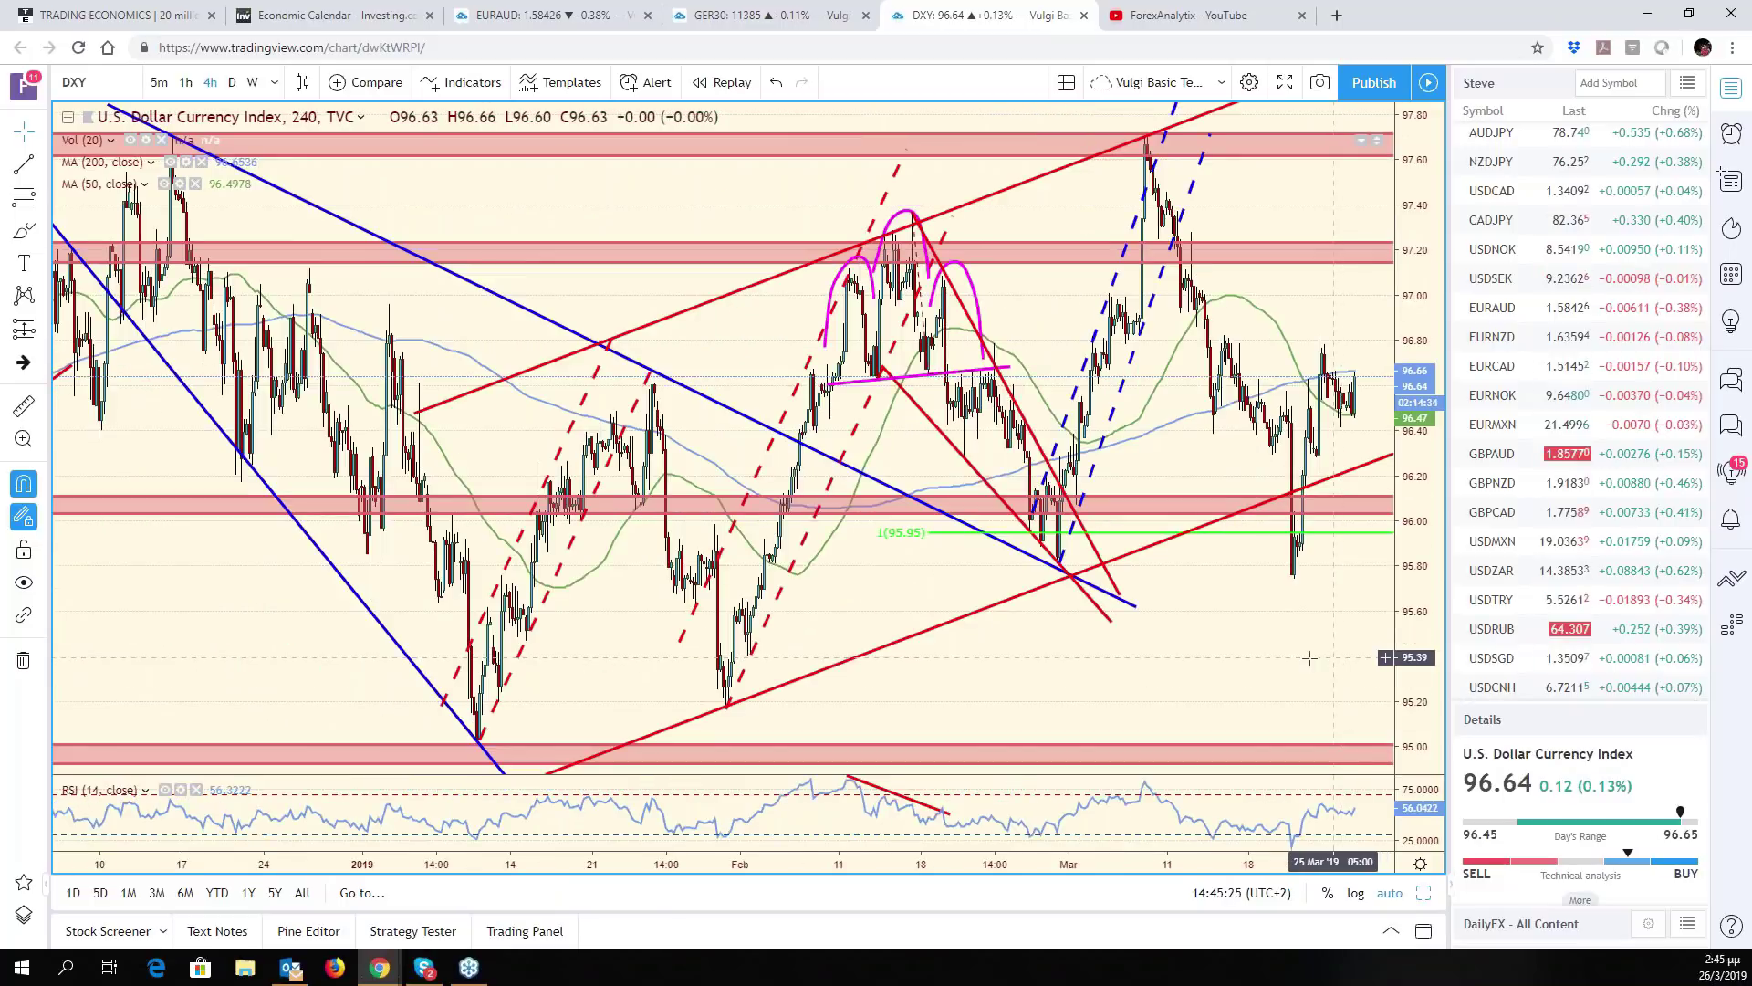
scroll(1296, 658, down, 2)
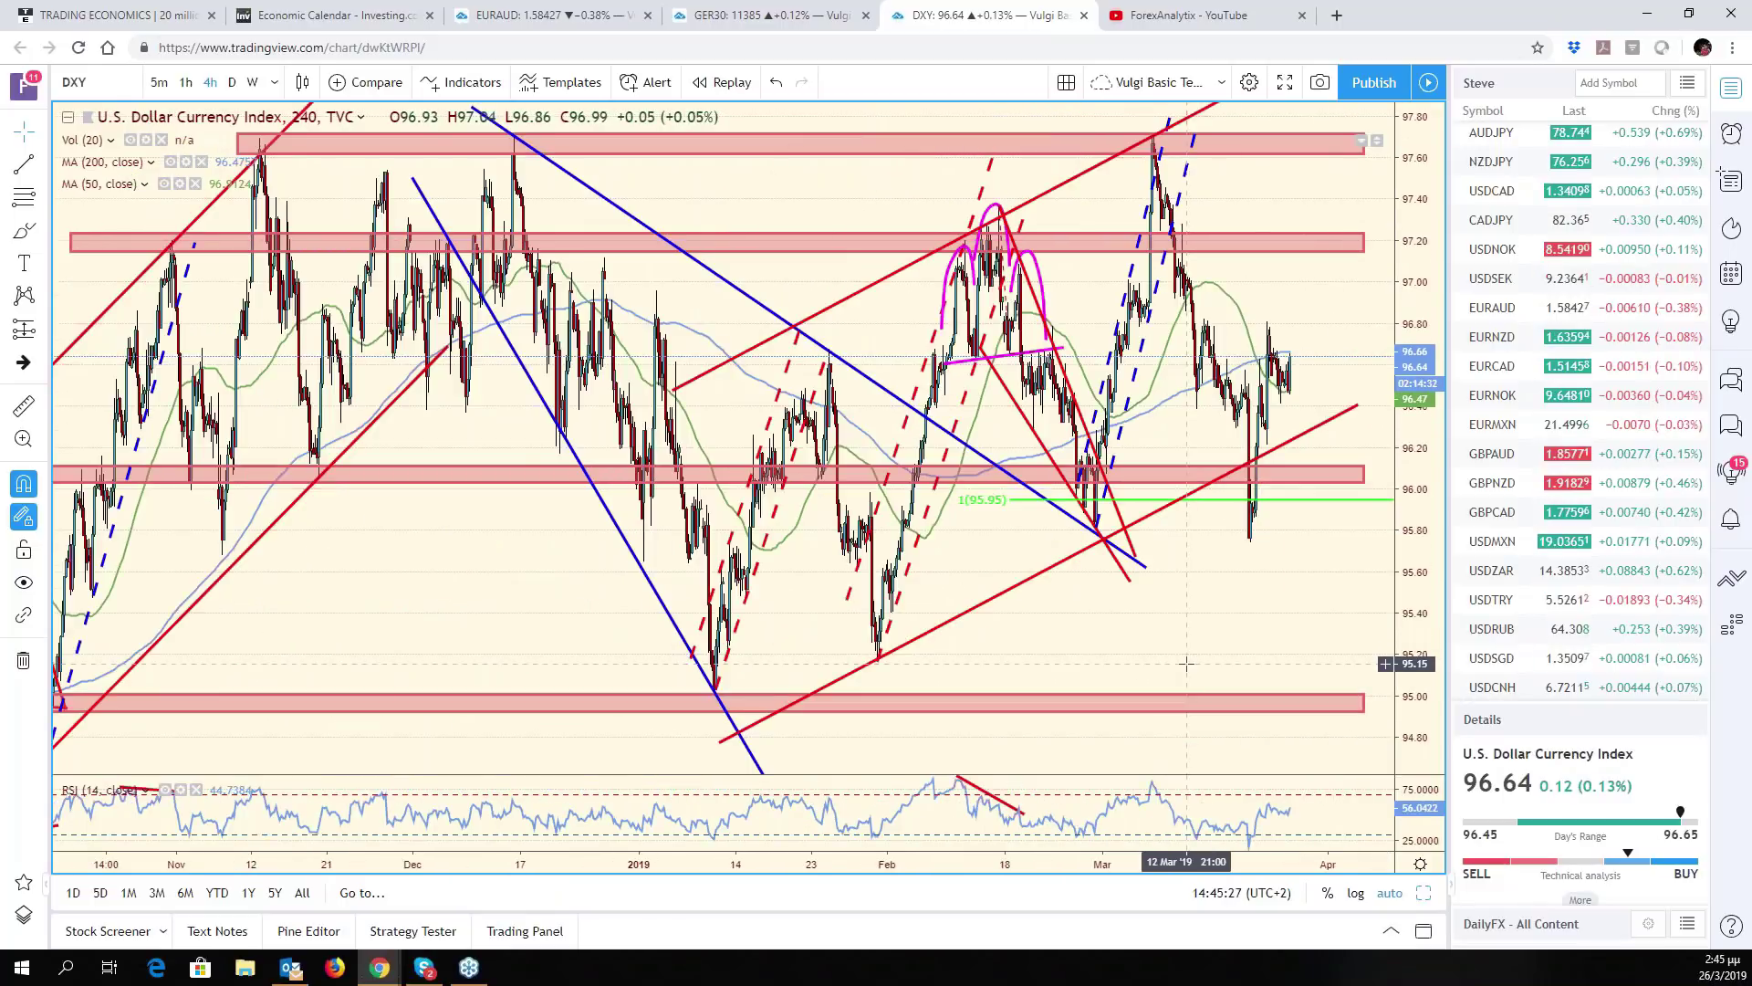
scroll(1187, 663, down, 2)
scroll(1186, 663, up, 3)
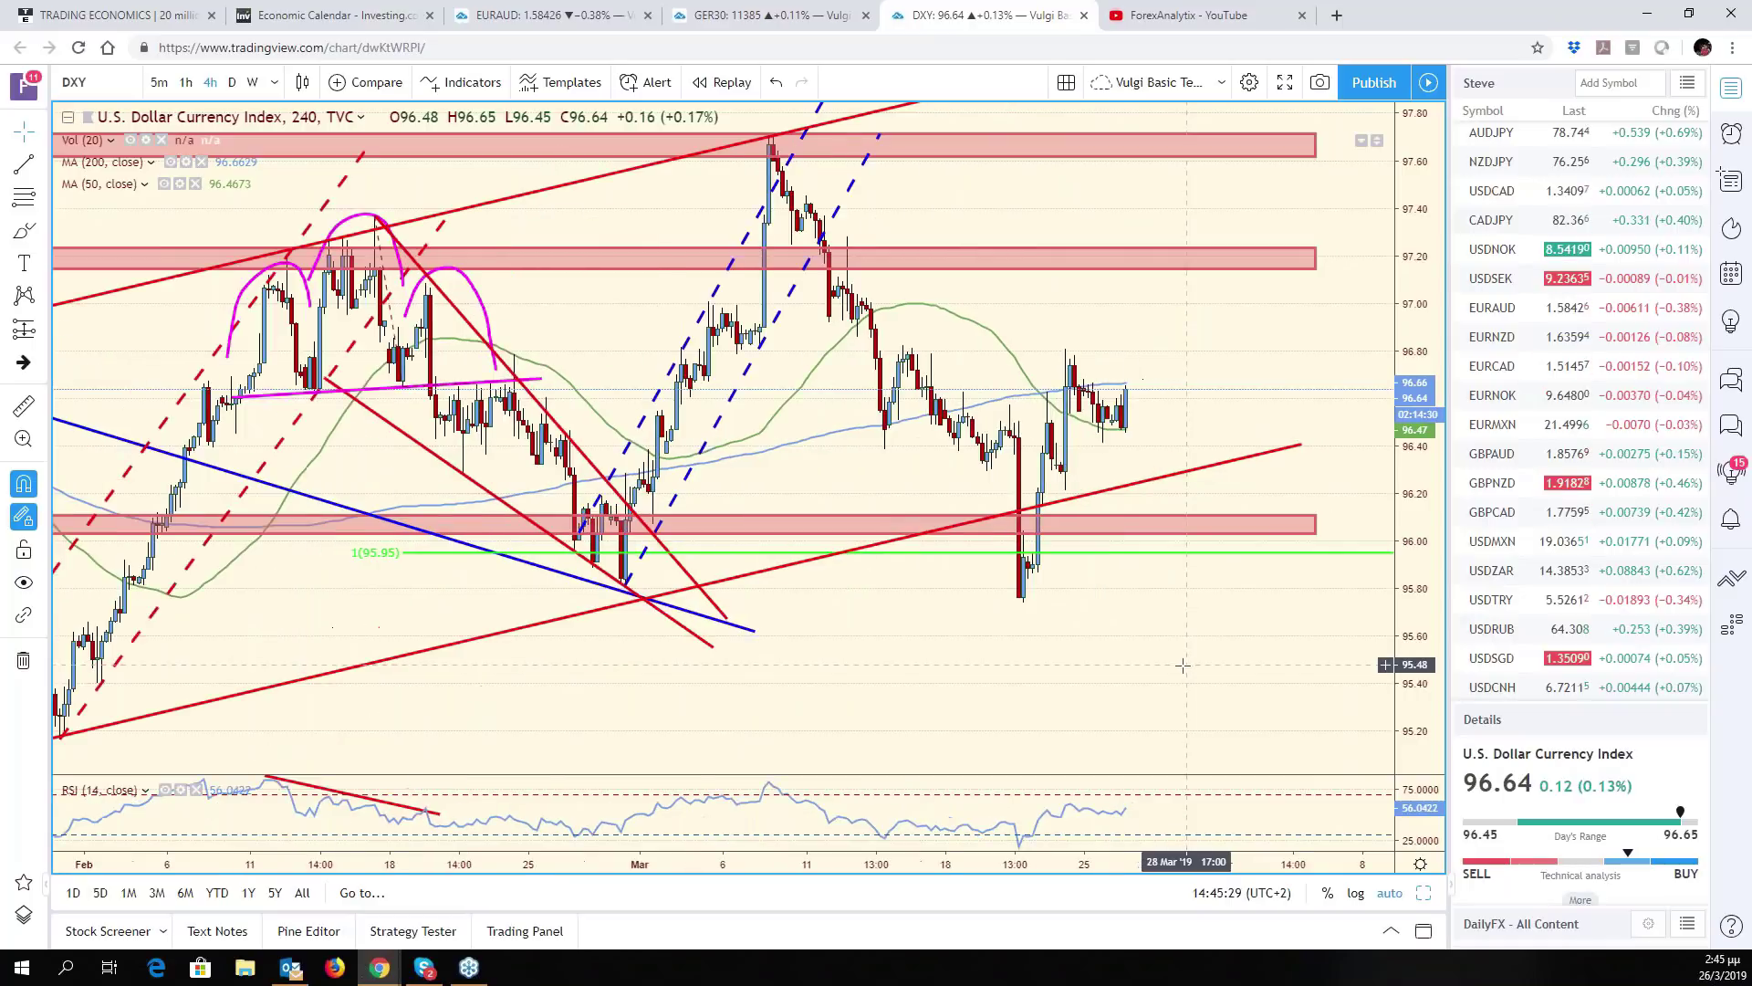
drag(1182, 666, 1400, 683)
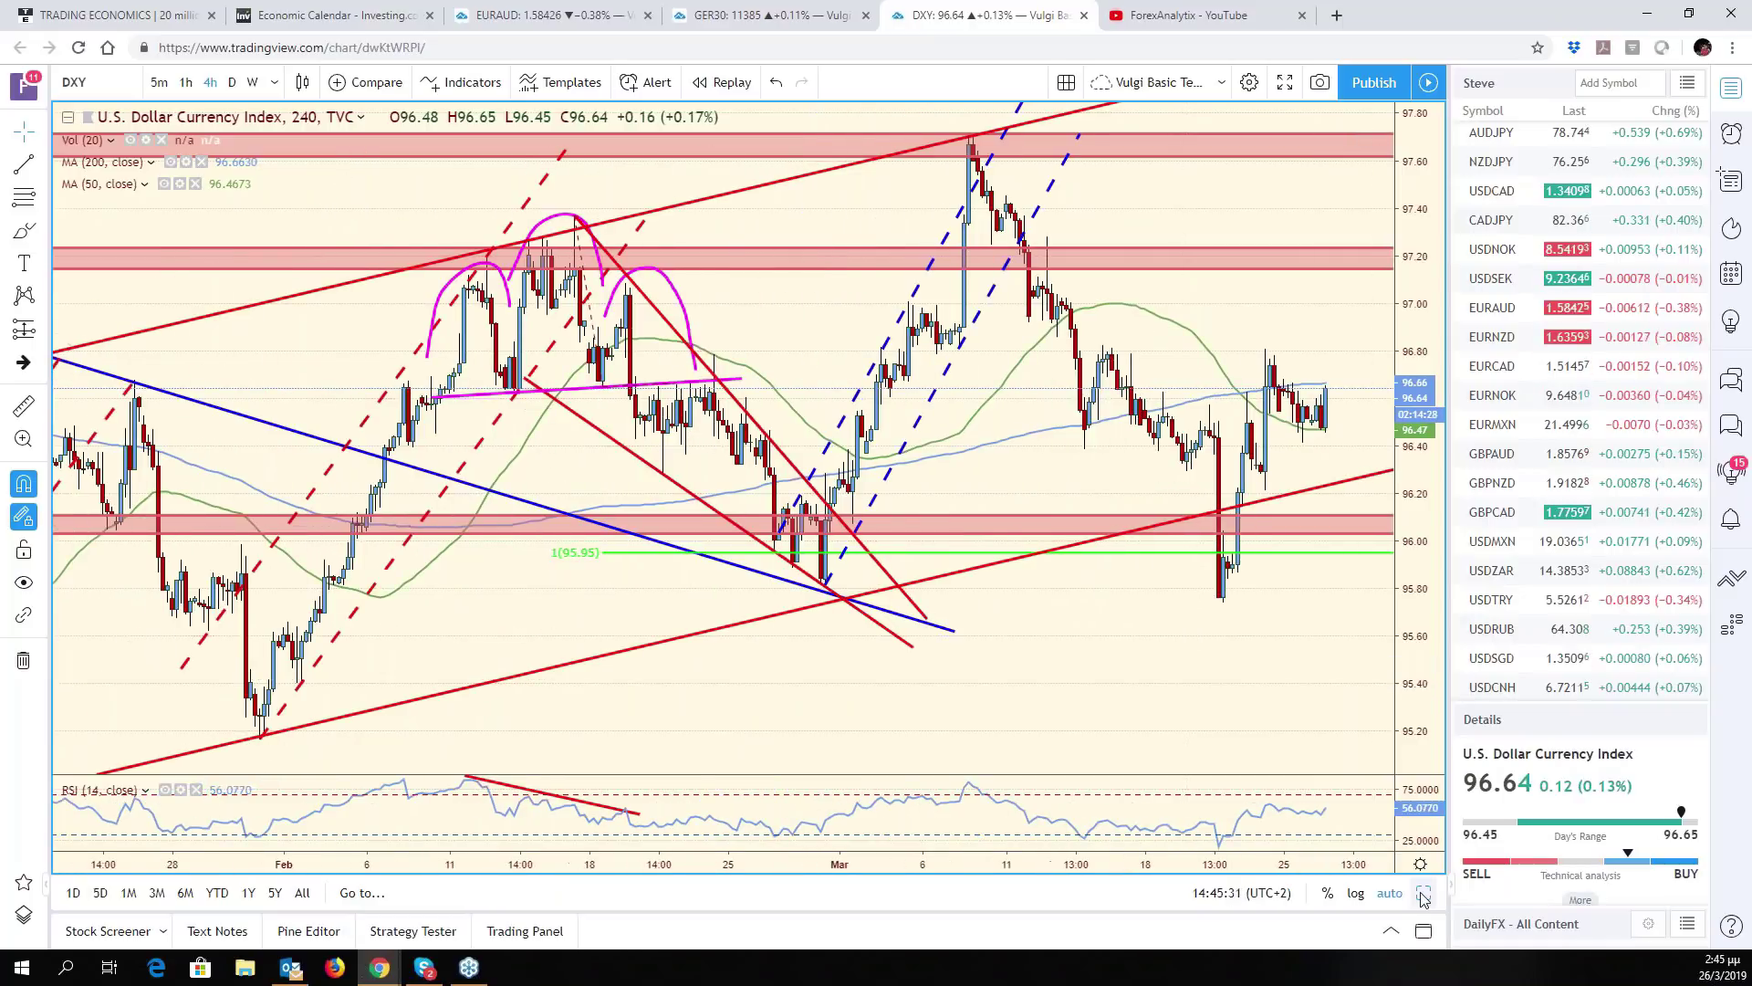
Draw a red DXY trend line ending near 97.16, then switch to the EURAUD layout
click(1423, 895)
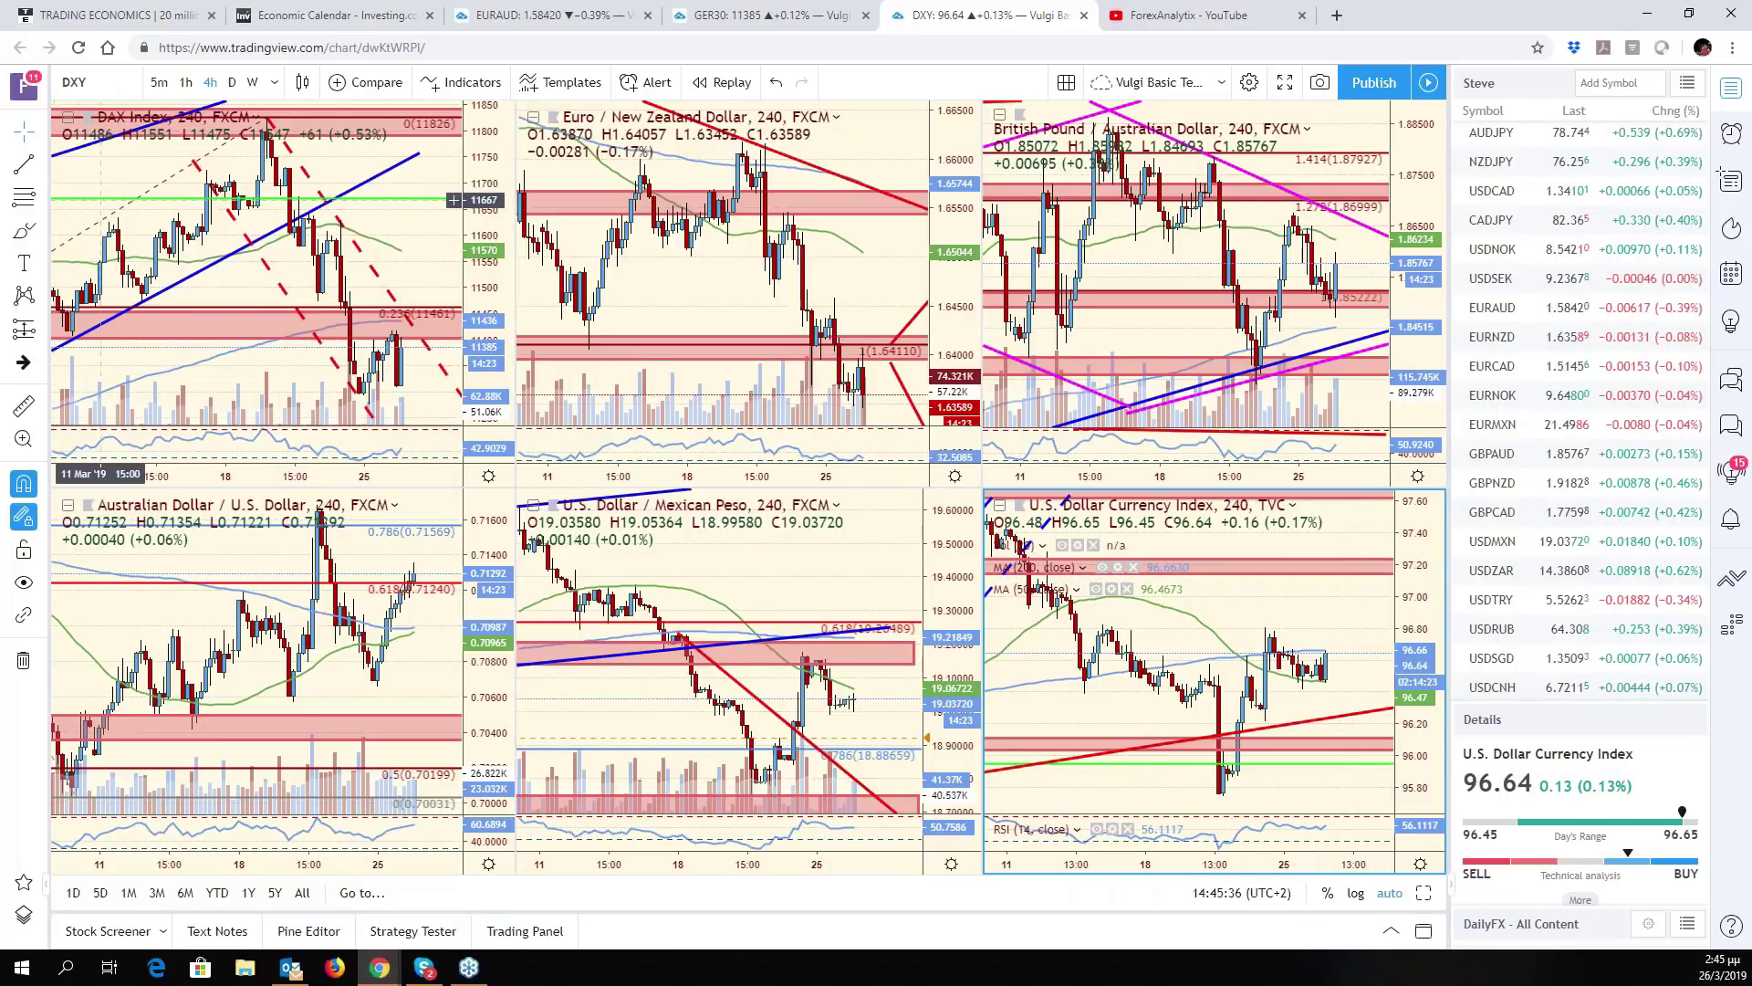
key(alt+t)
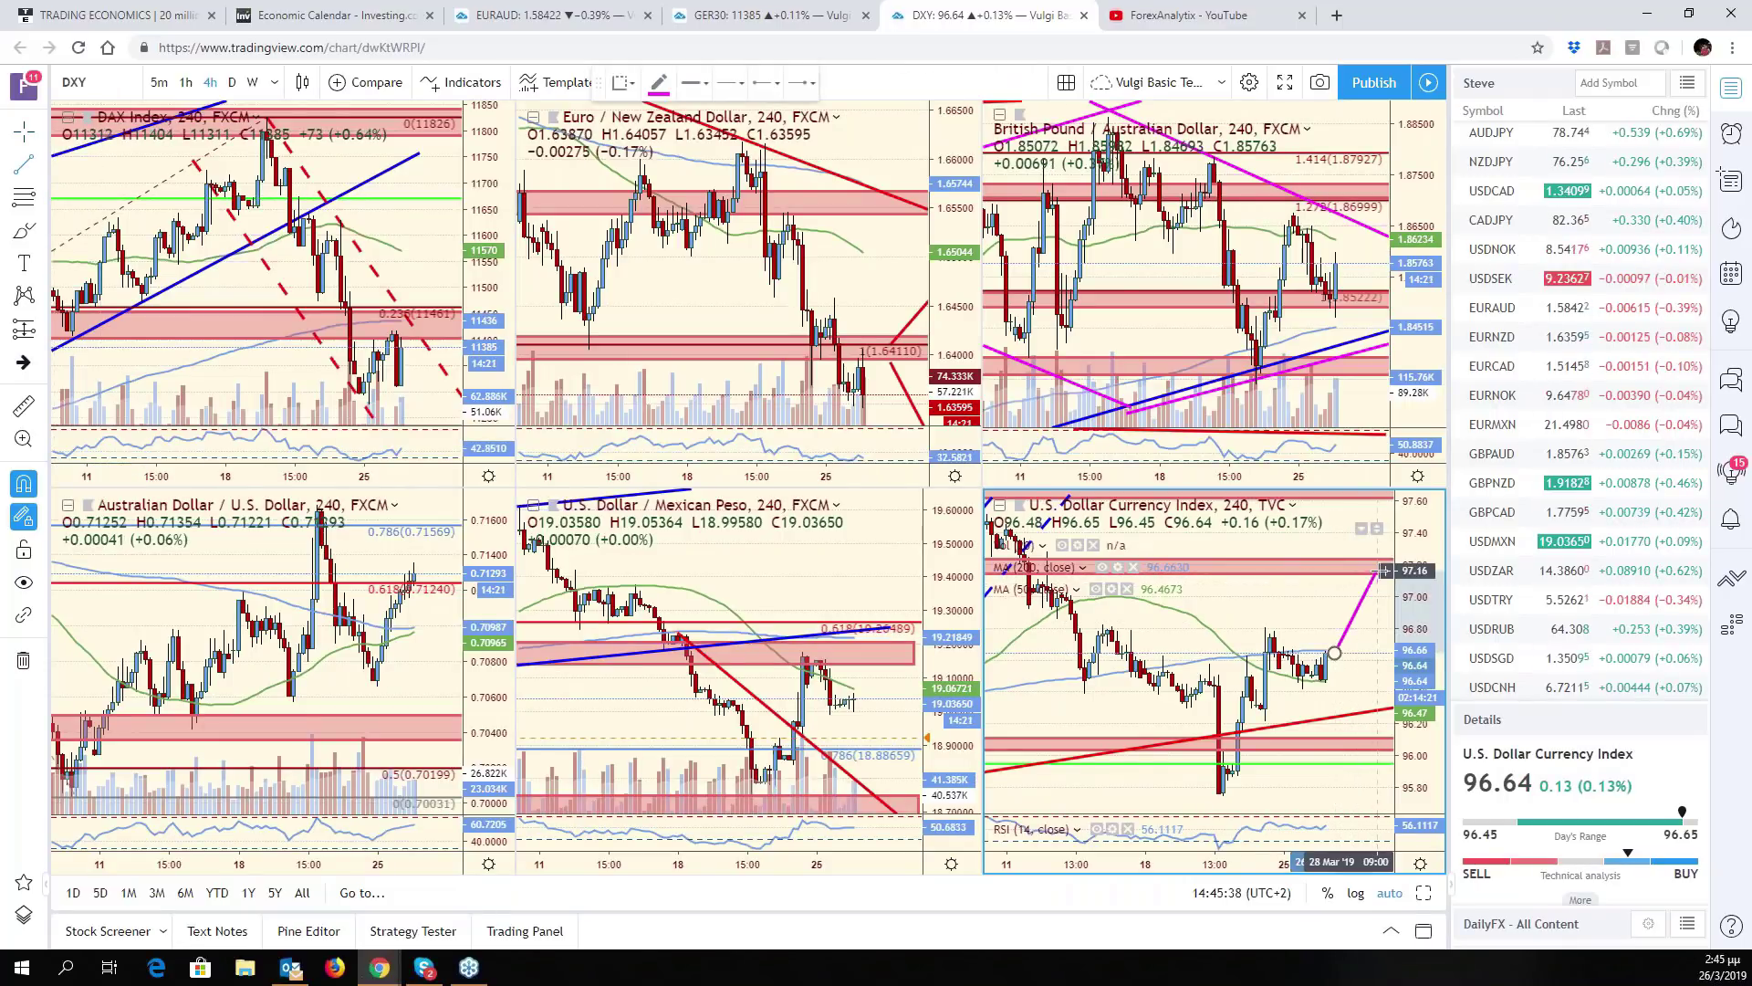
click(1384, 570)
click(658, 82)
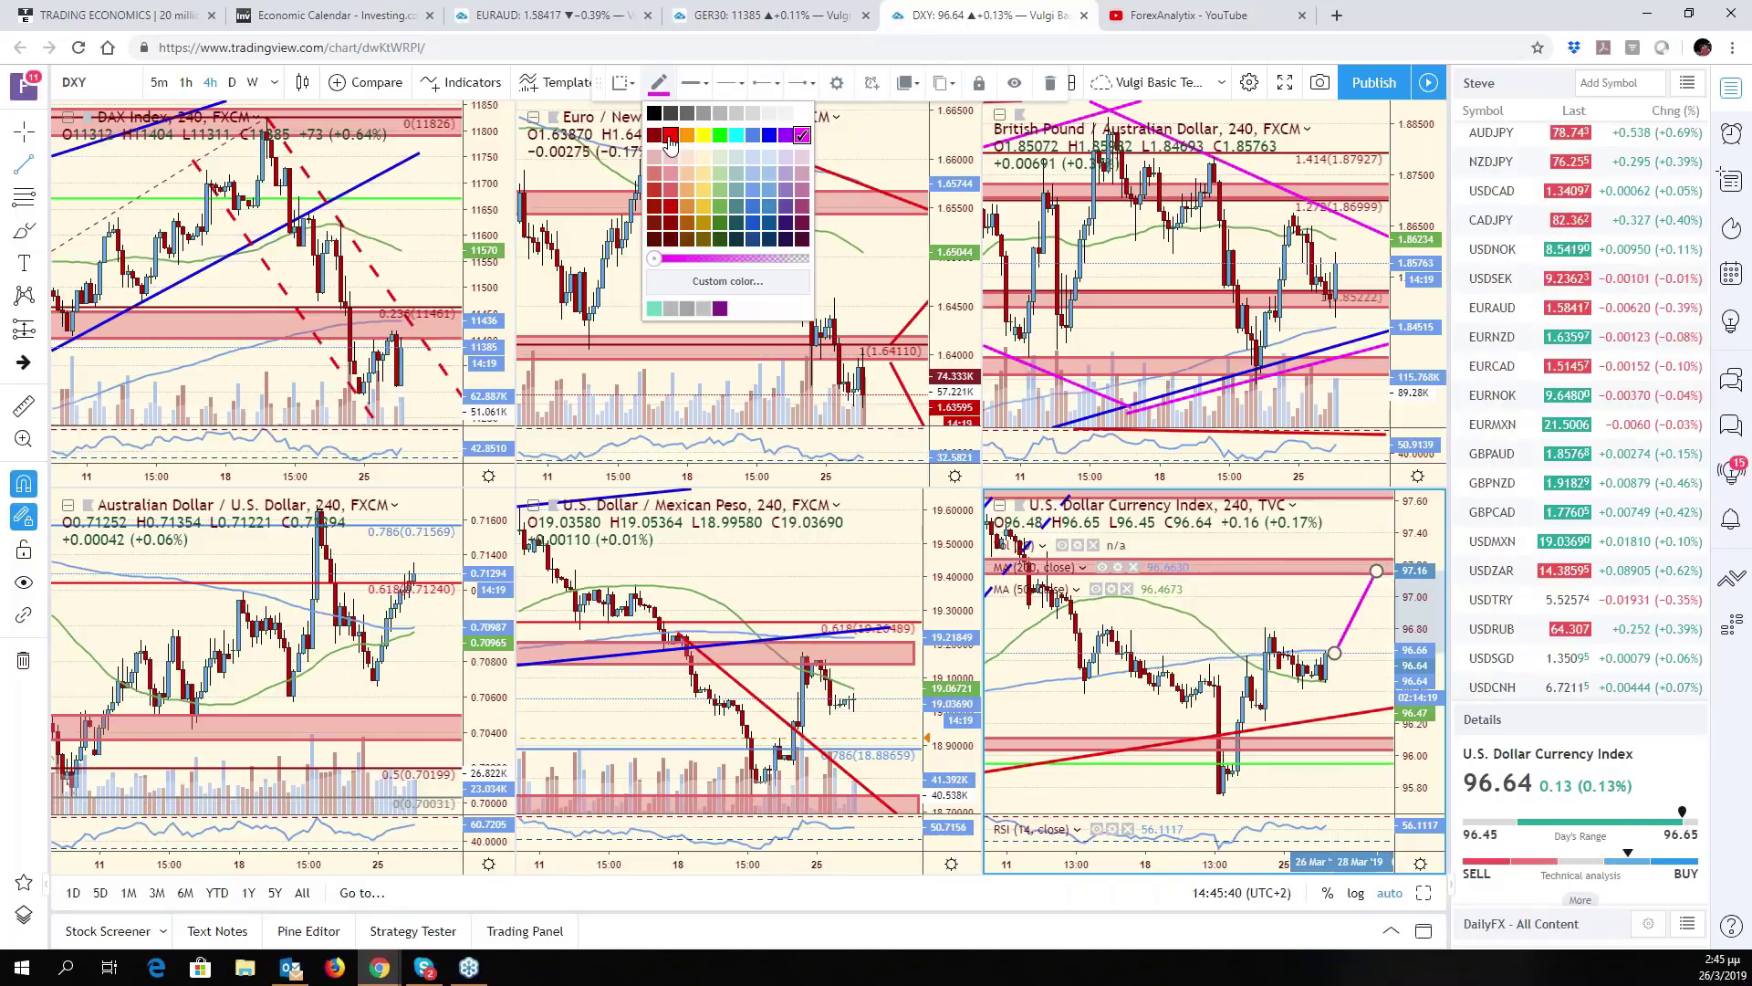
click(650, 125)
key(Escape)
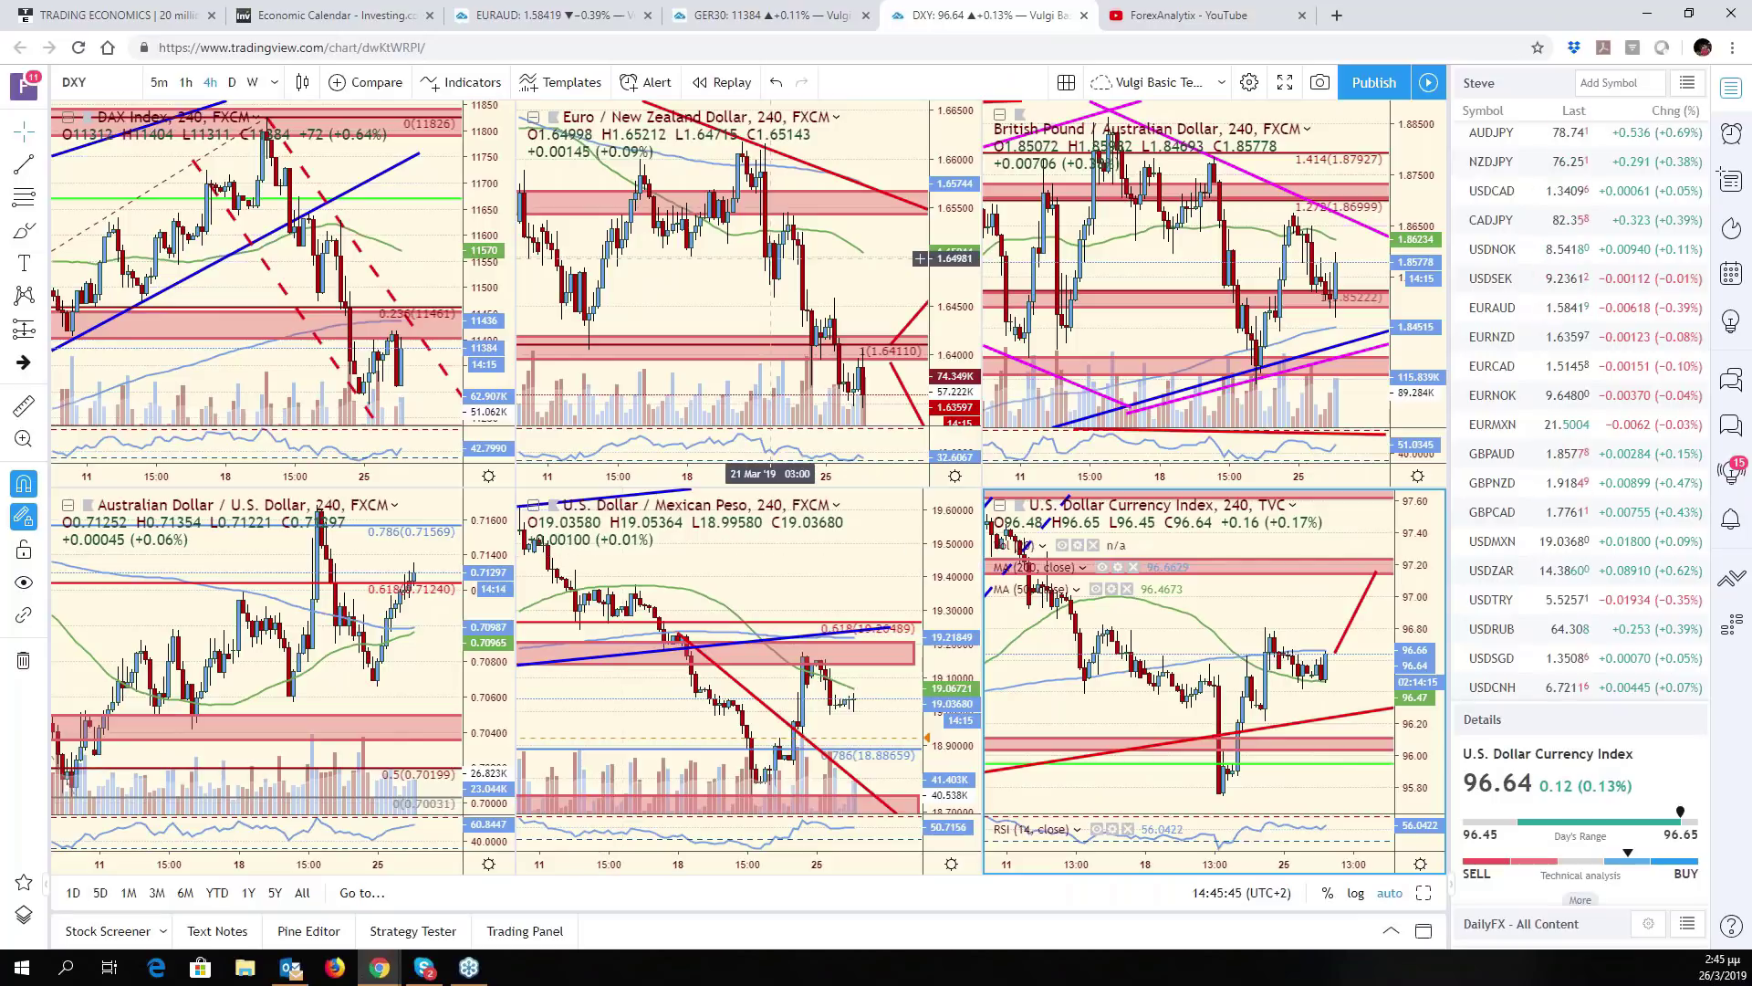
click(543, 22)
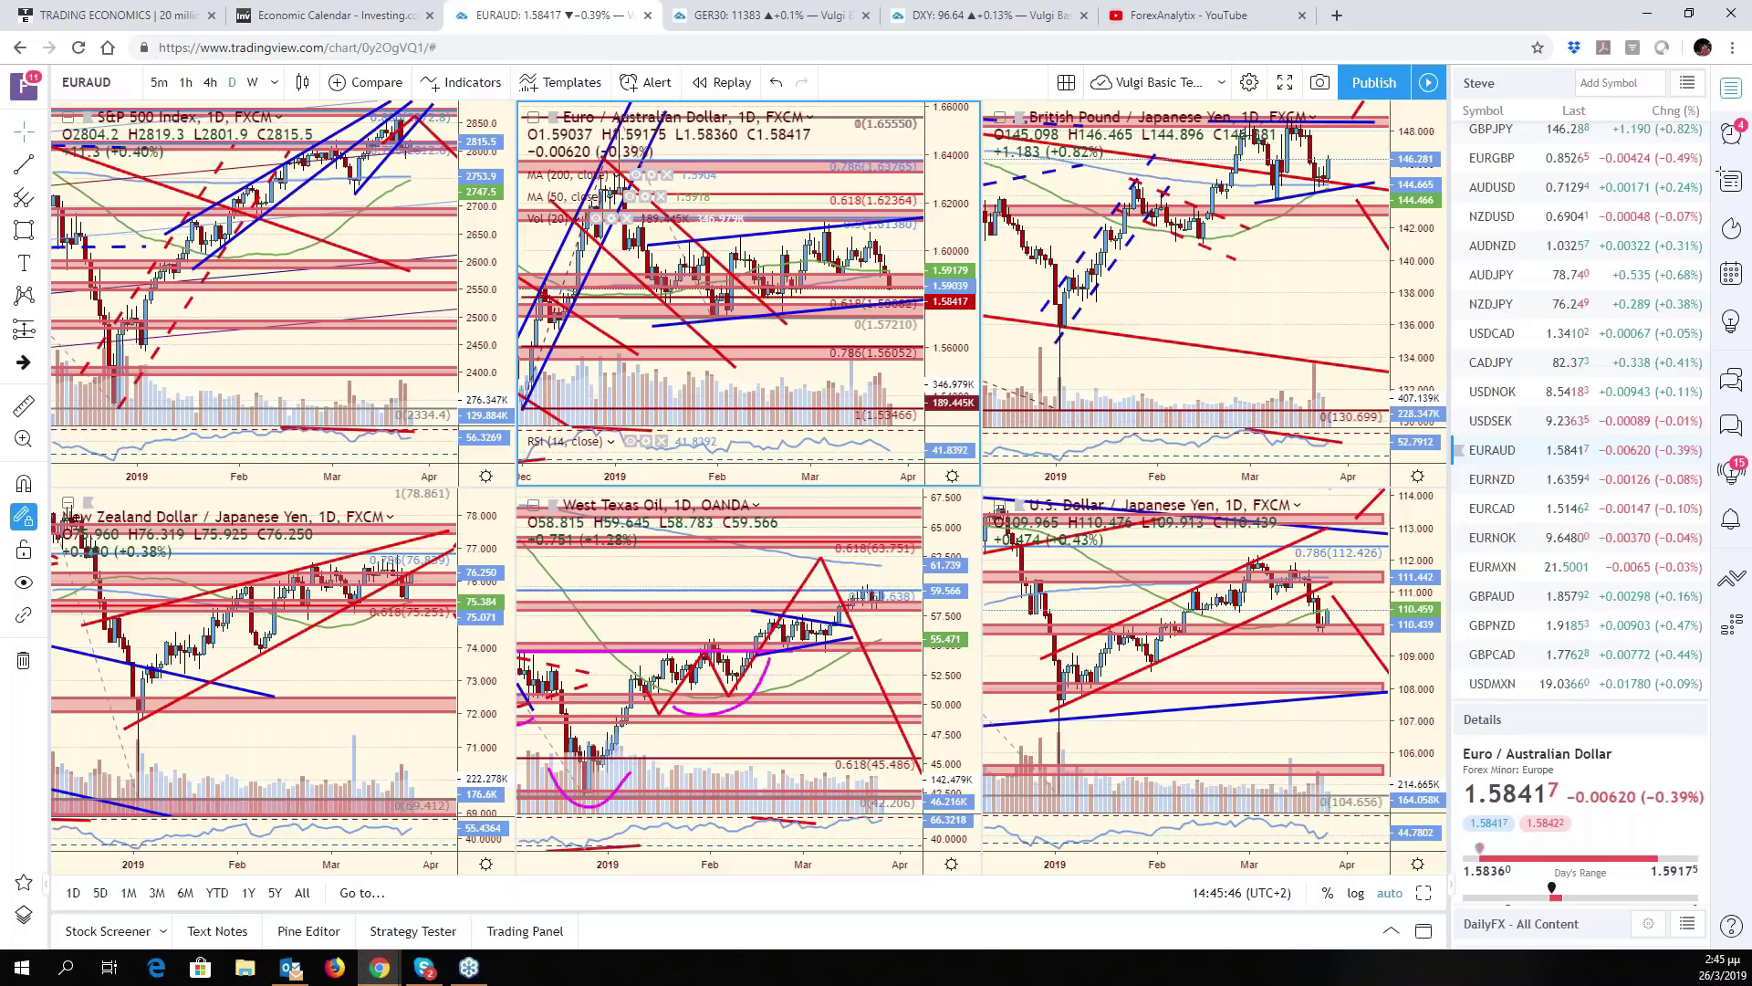
Maximize the West Texas Oil chart, pan and zoom through it, then return to the DXY layout
click(888, 671)
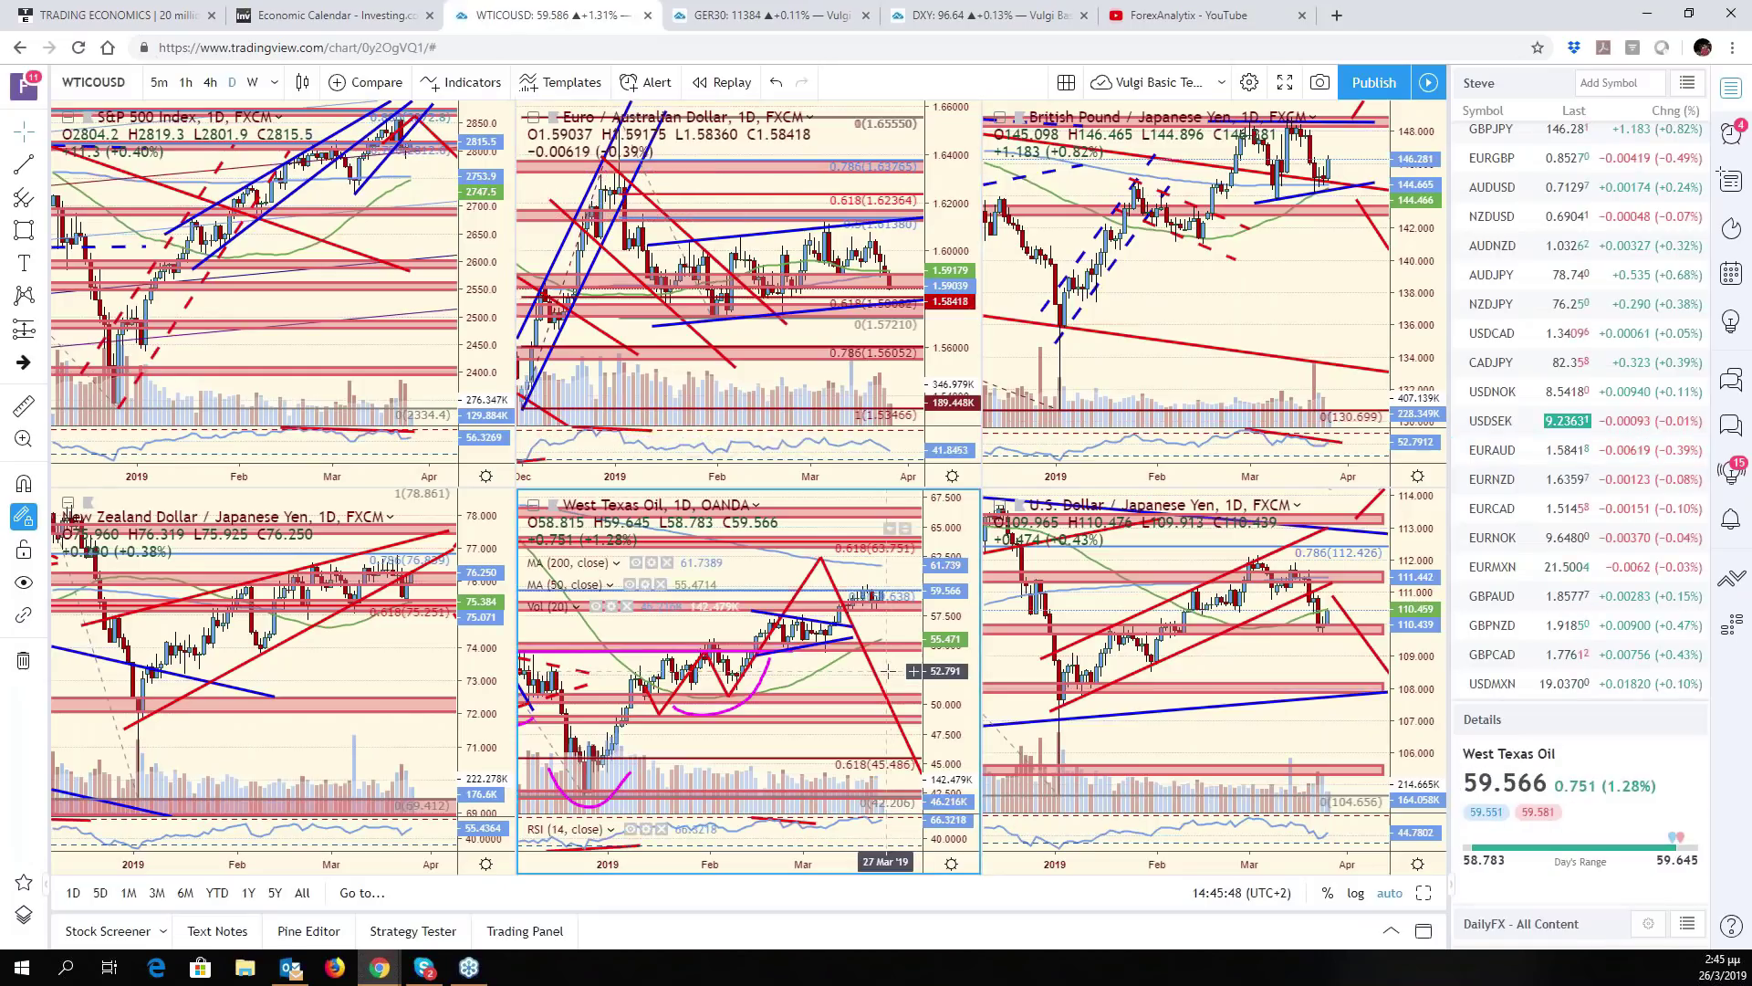
click(1426, 893)
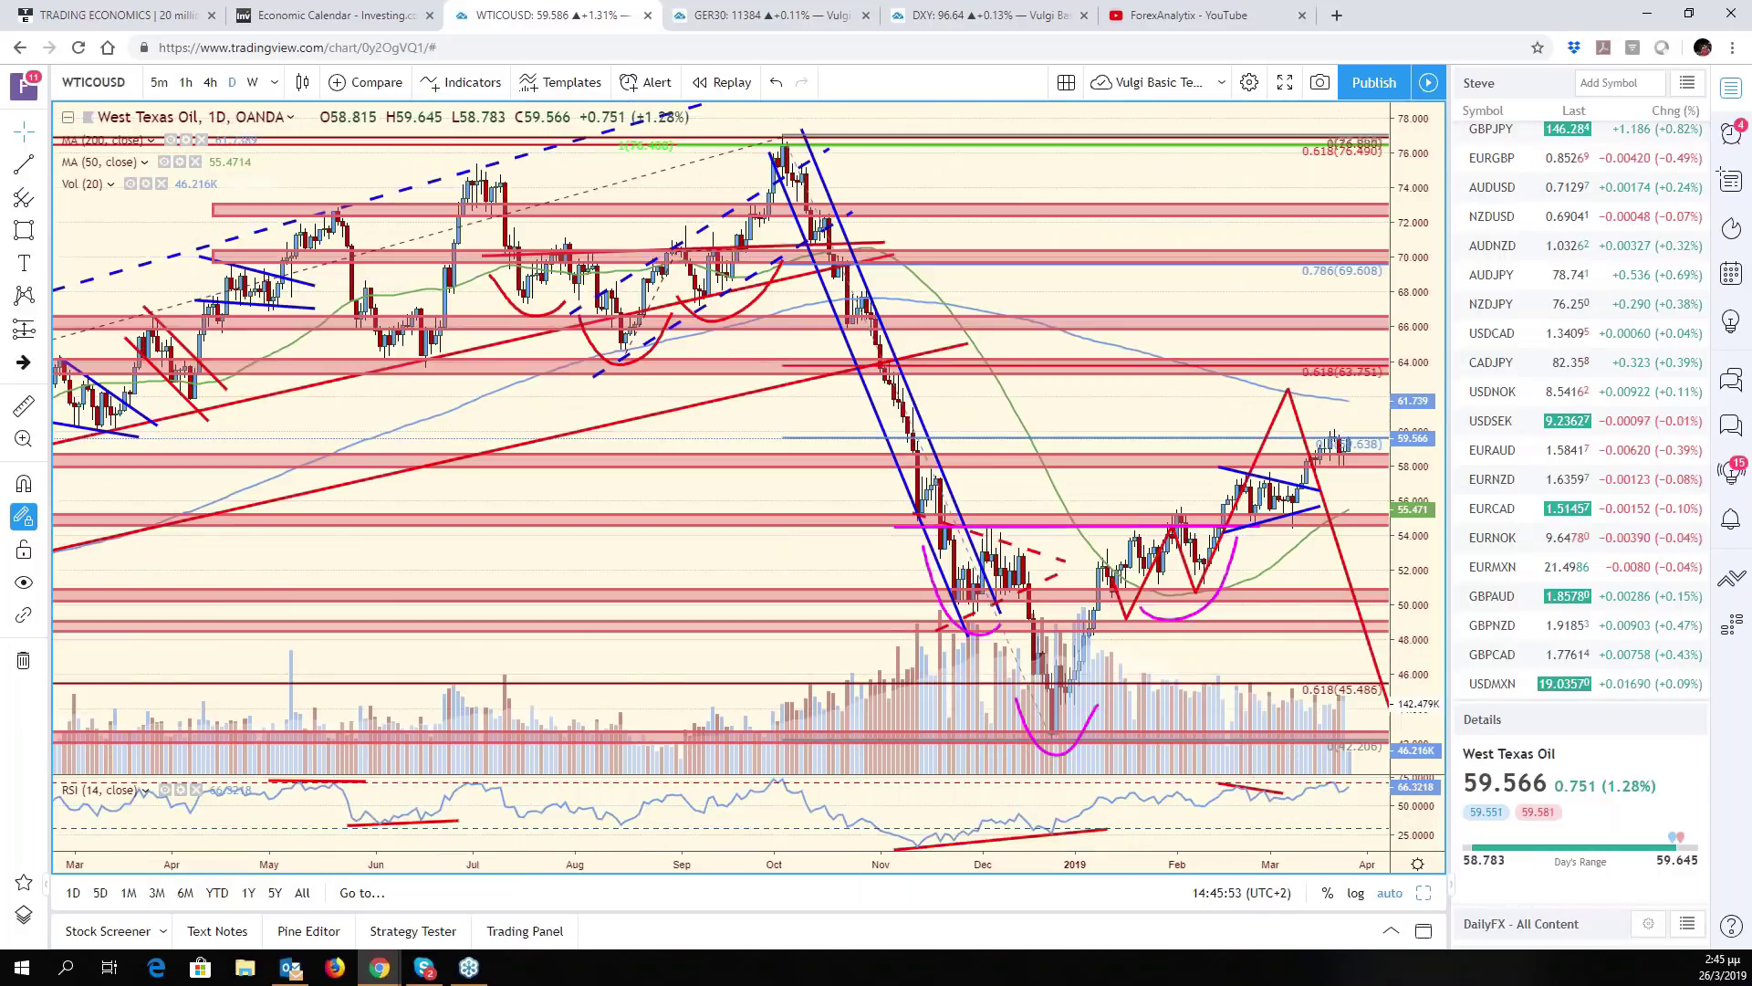
drag(1320, 549, 1203, 548)
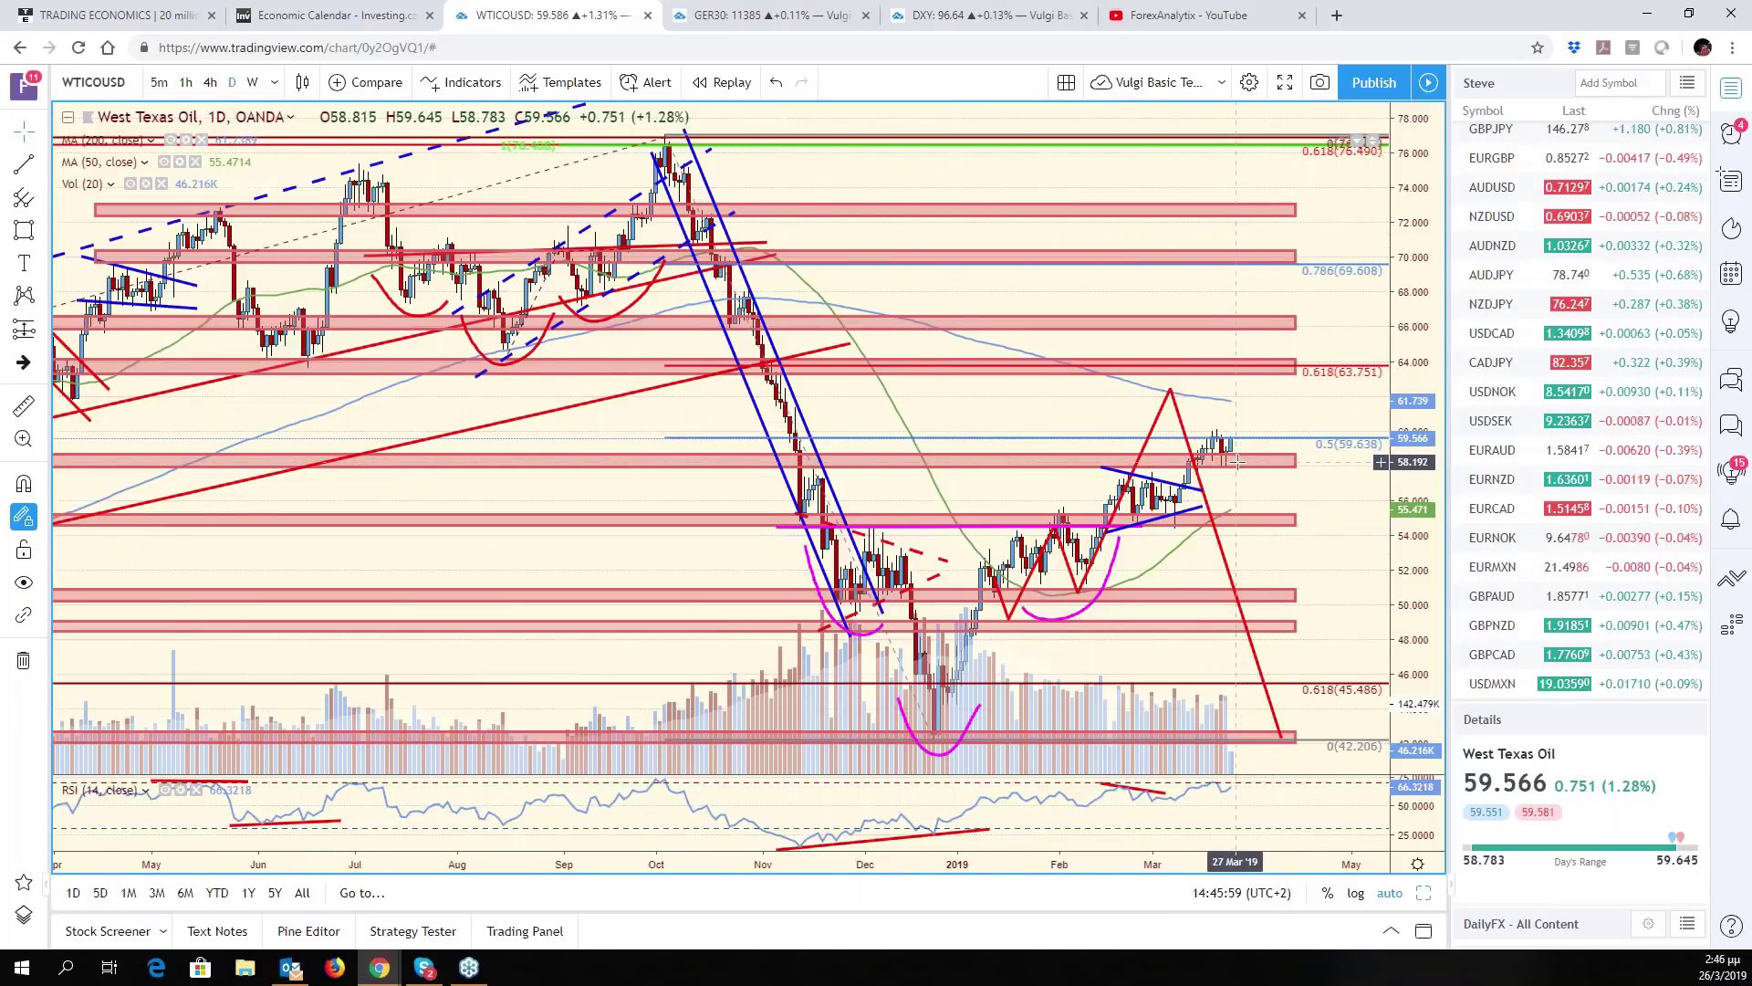
scroll(1237, 461, down, 5)
scroll(1237, 461, down, 3)
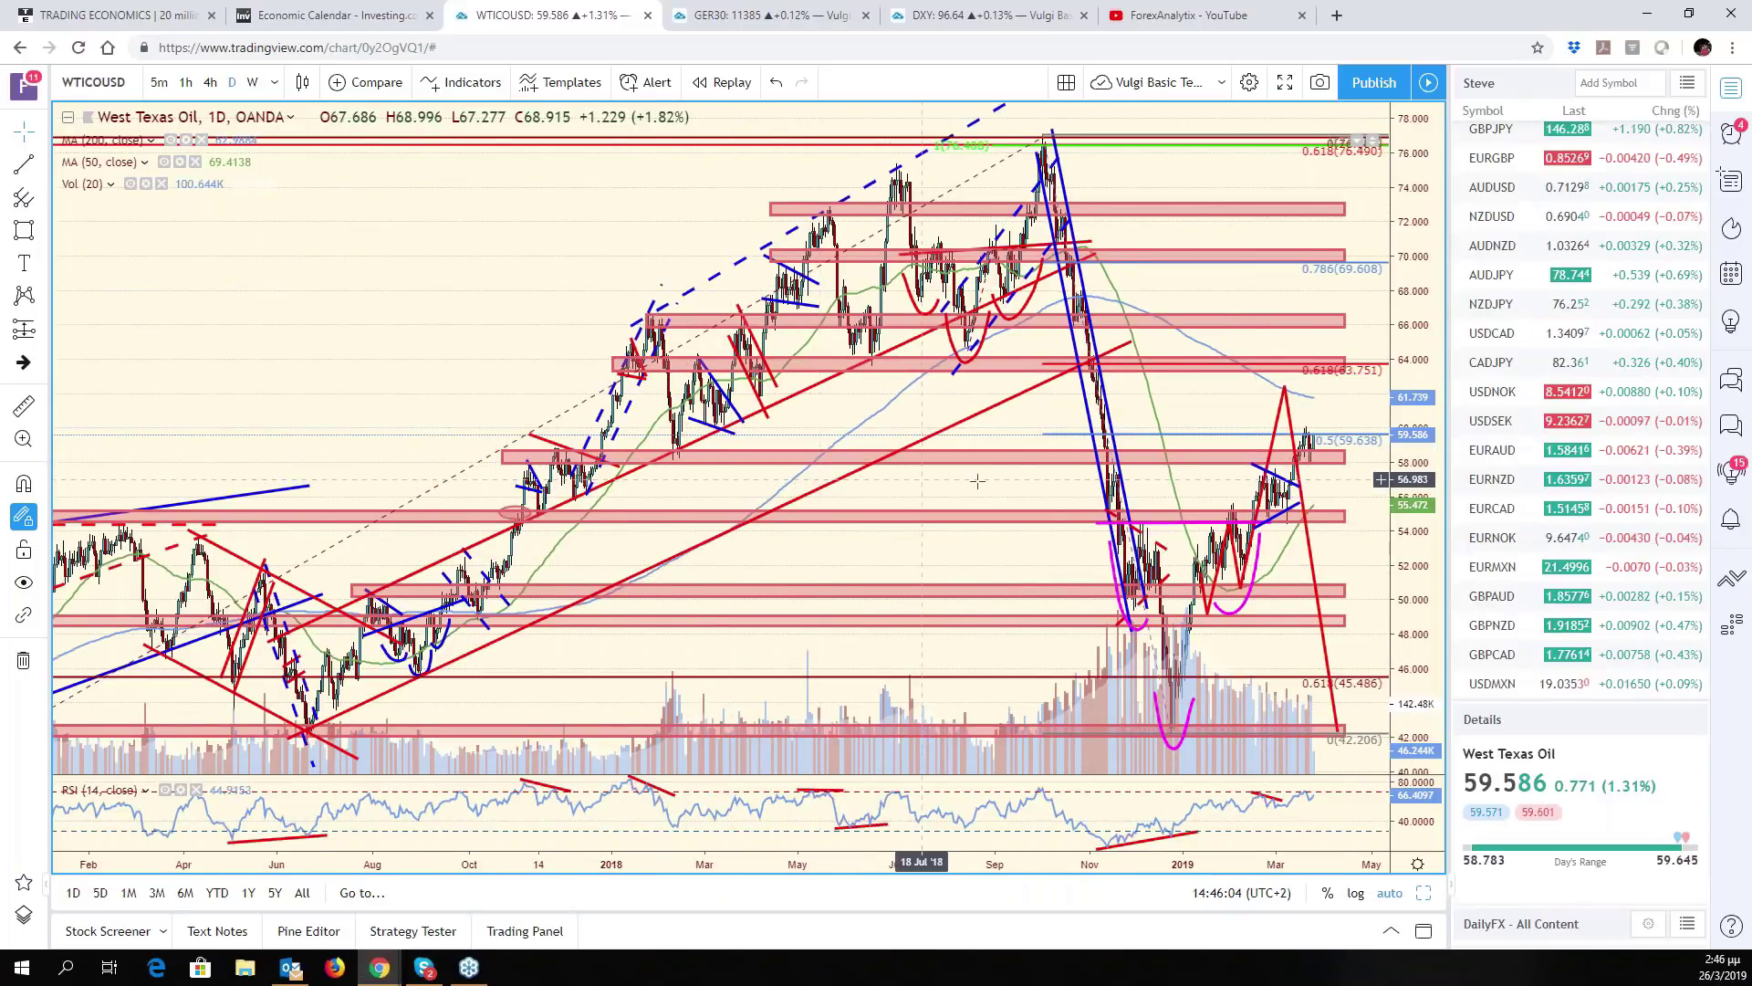
scroll(1269, 494, up, 6)
scroll(1268, 494, up, 2)
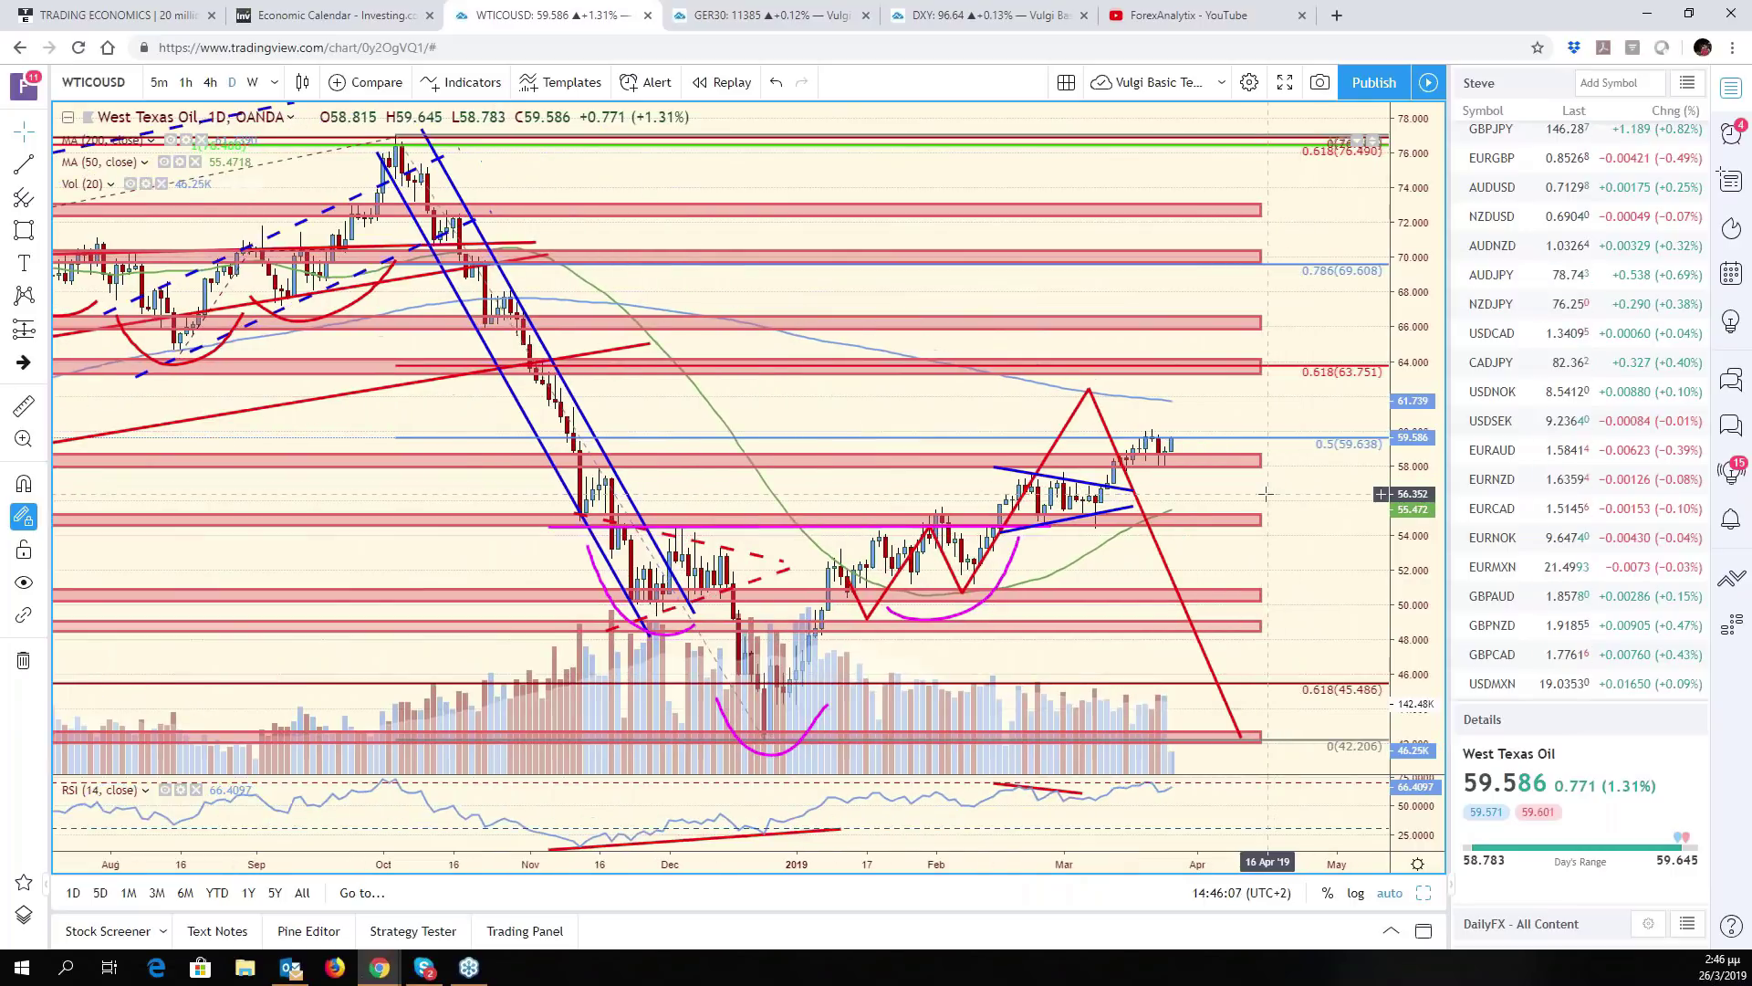
scroll(1161, 483, down, 4)
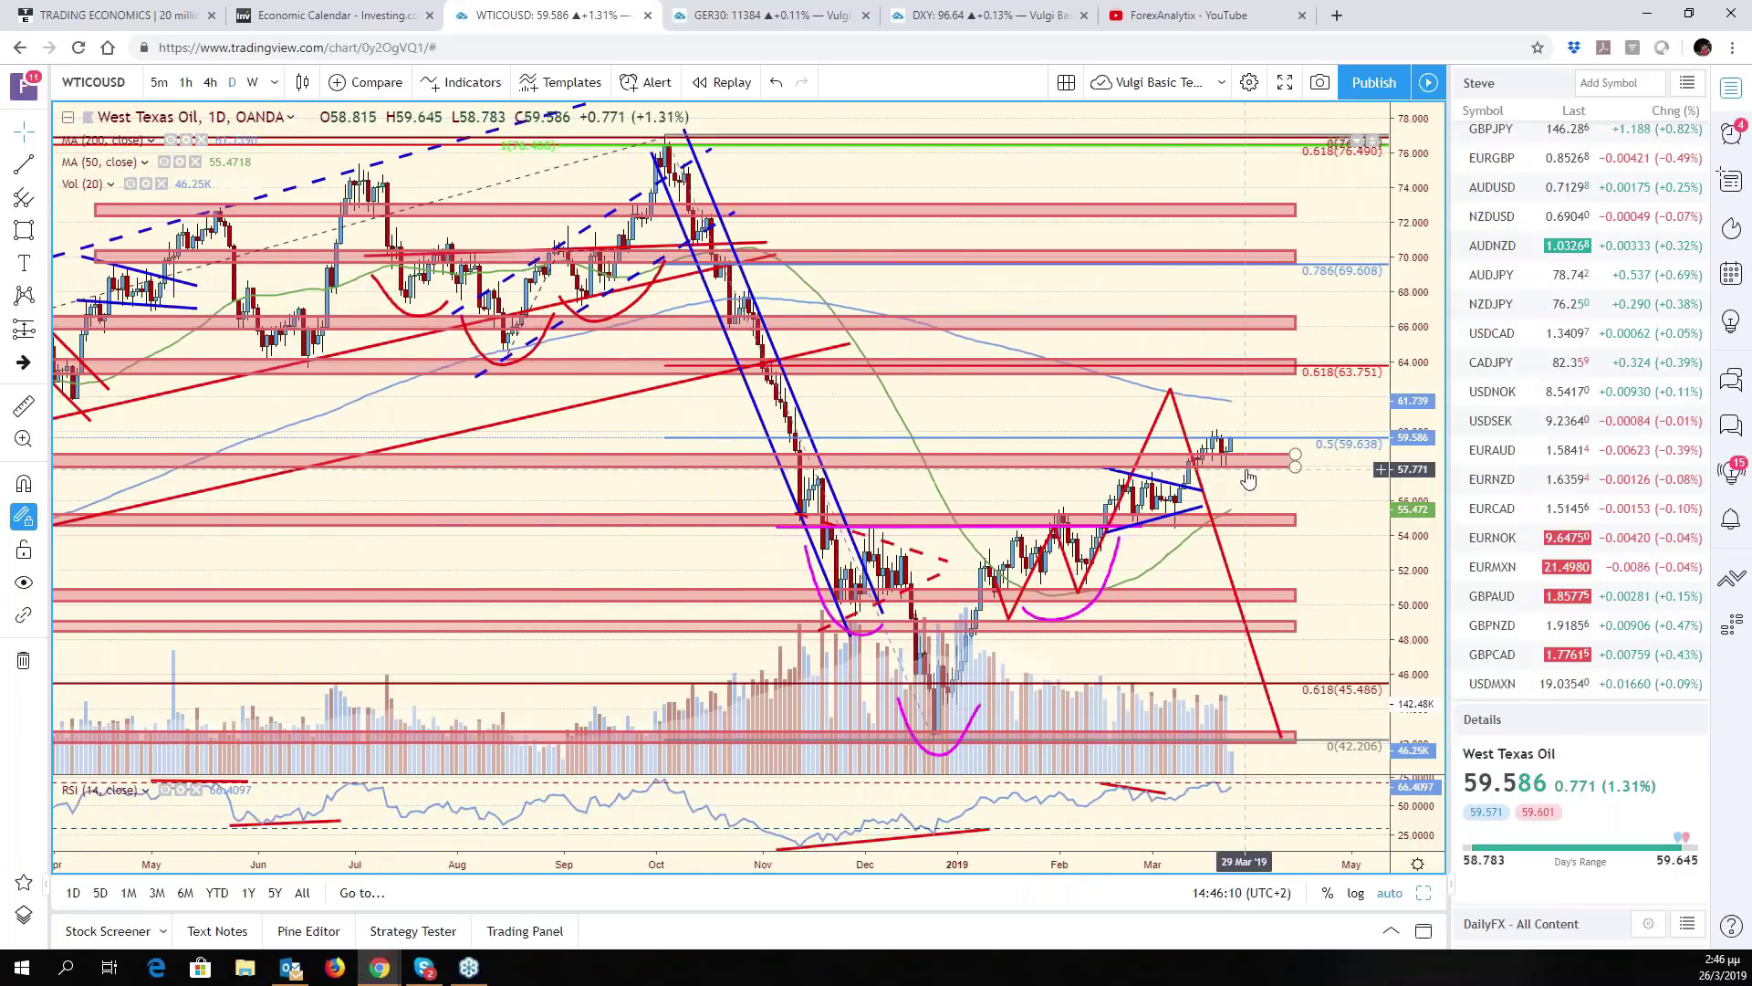
drag(1247, 479, 1316, 519)
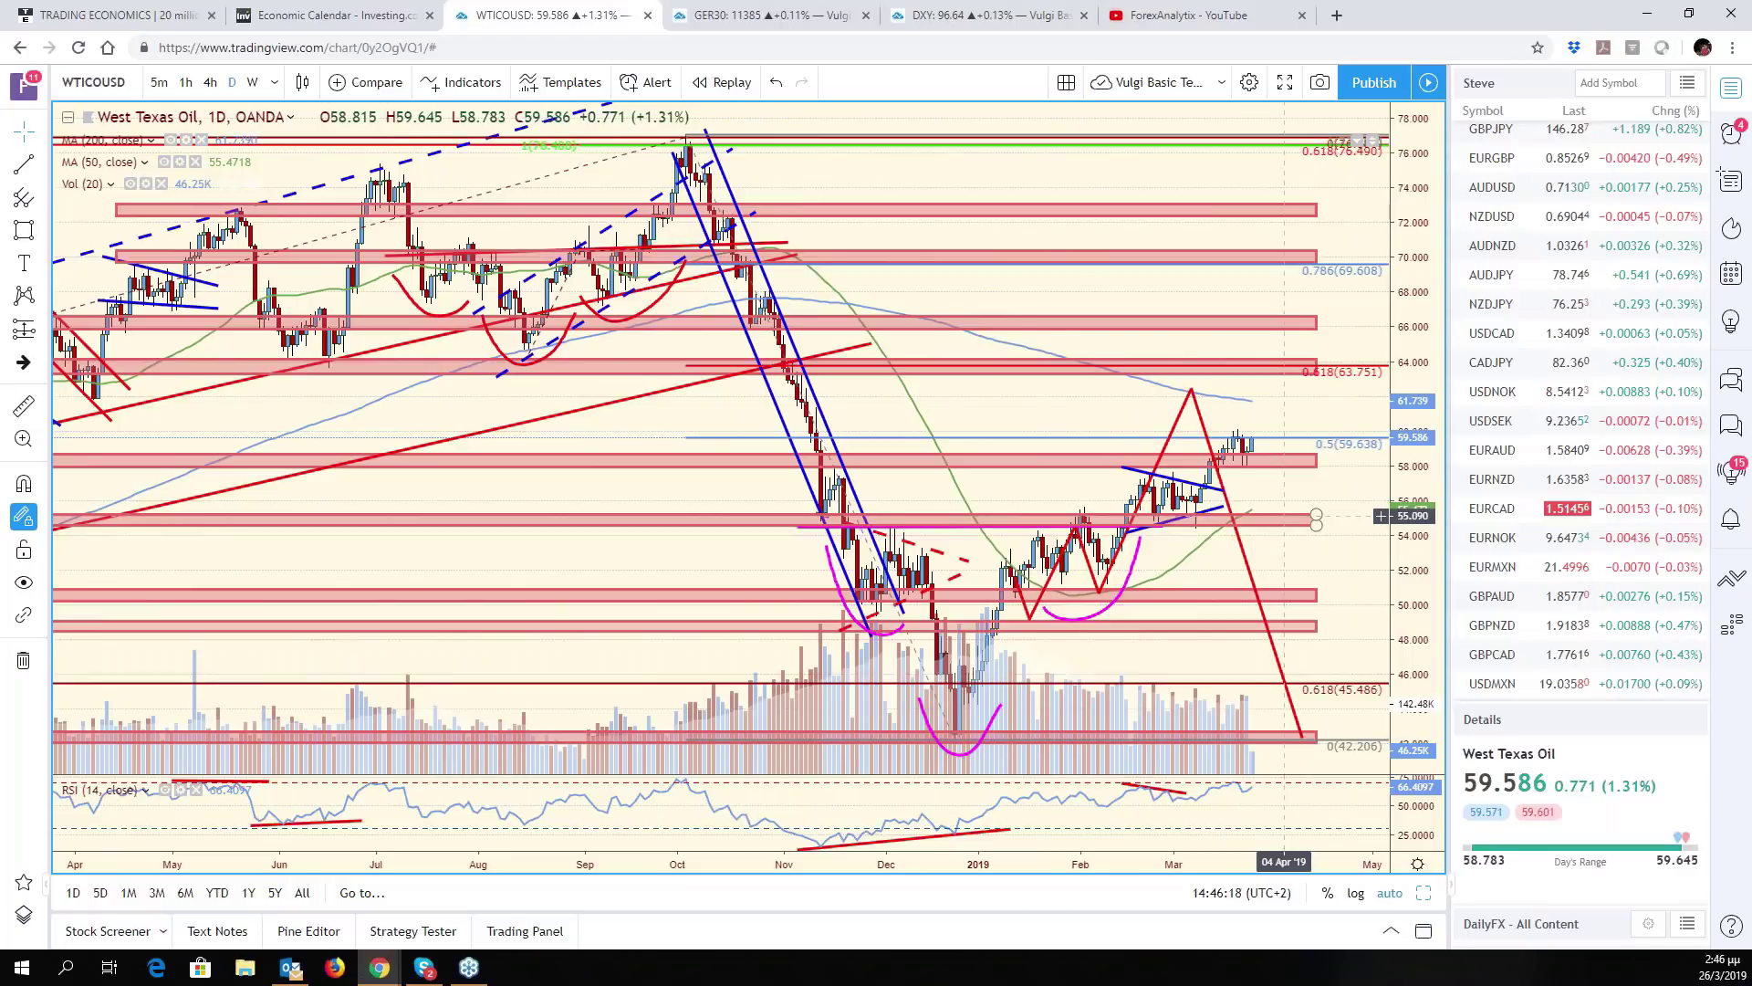
scroll(1285, 515, down, 1)
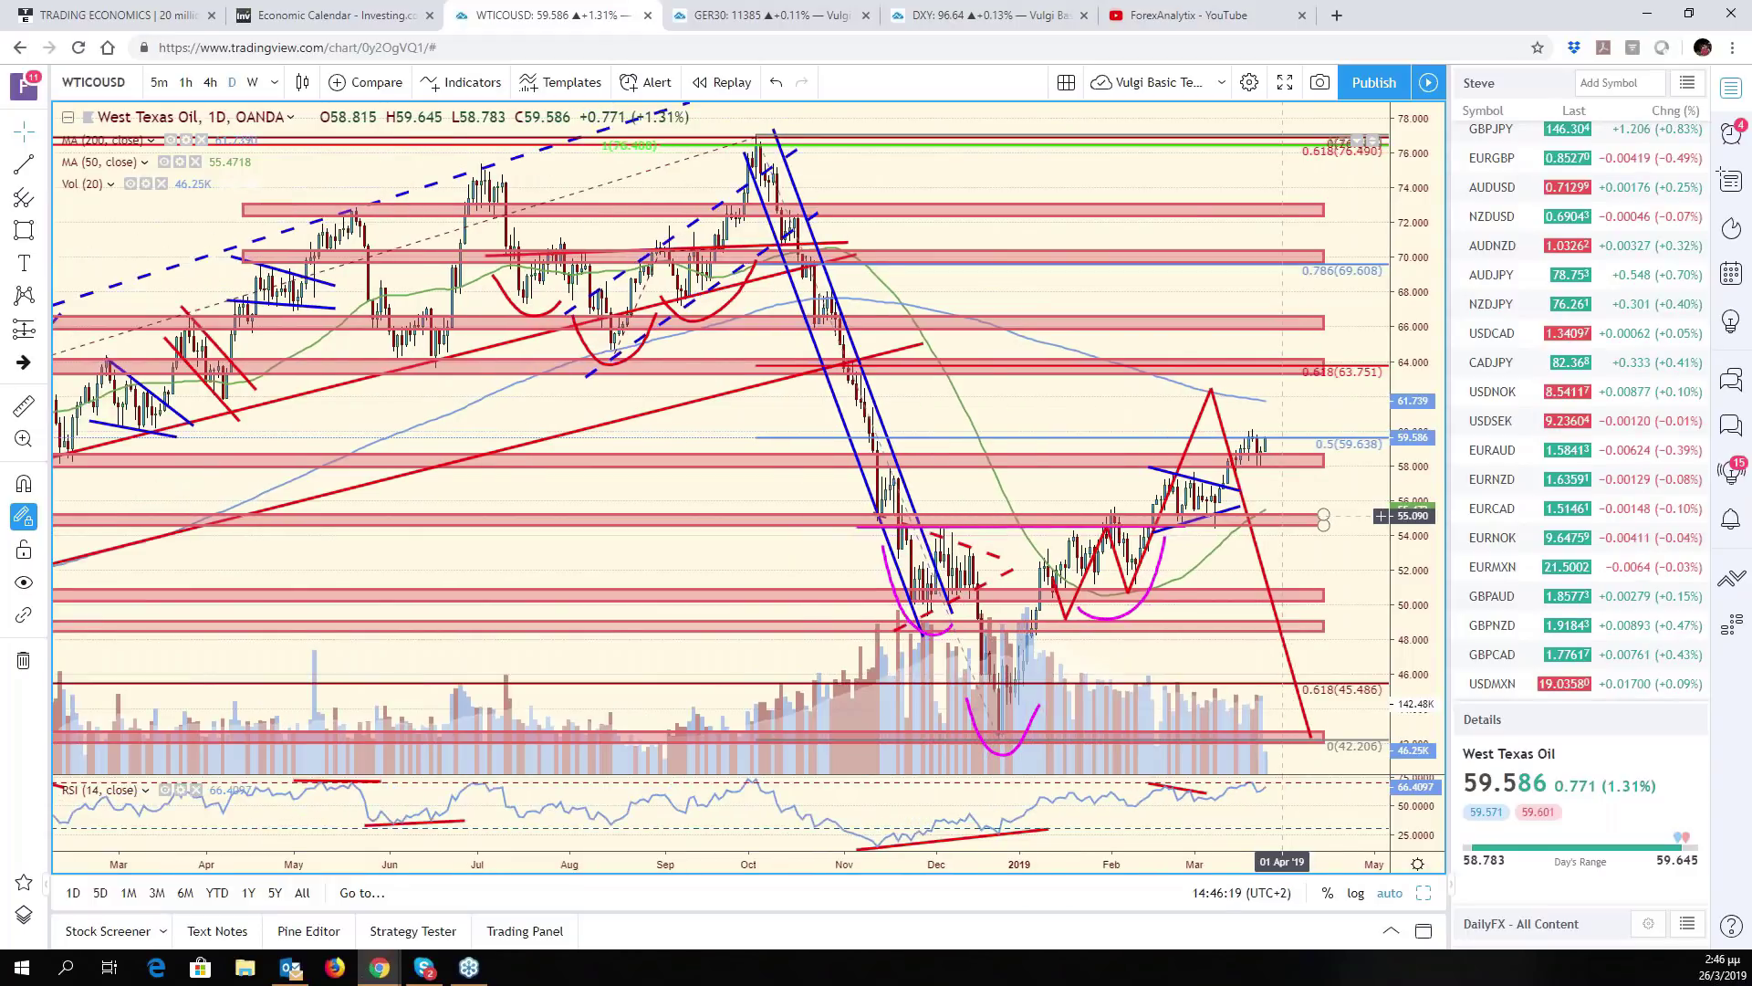
scroll(1282, 516, up, 1)
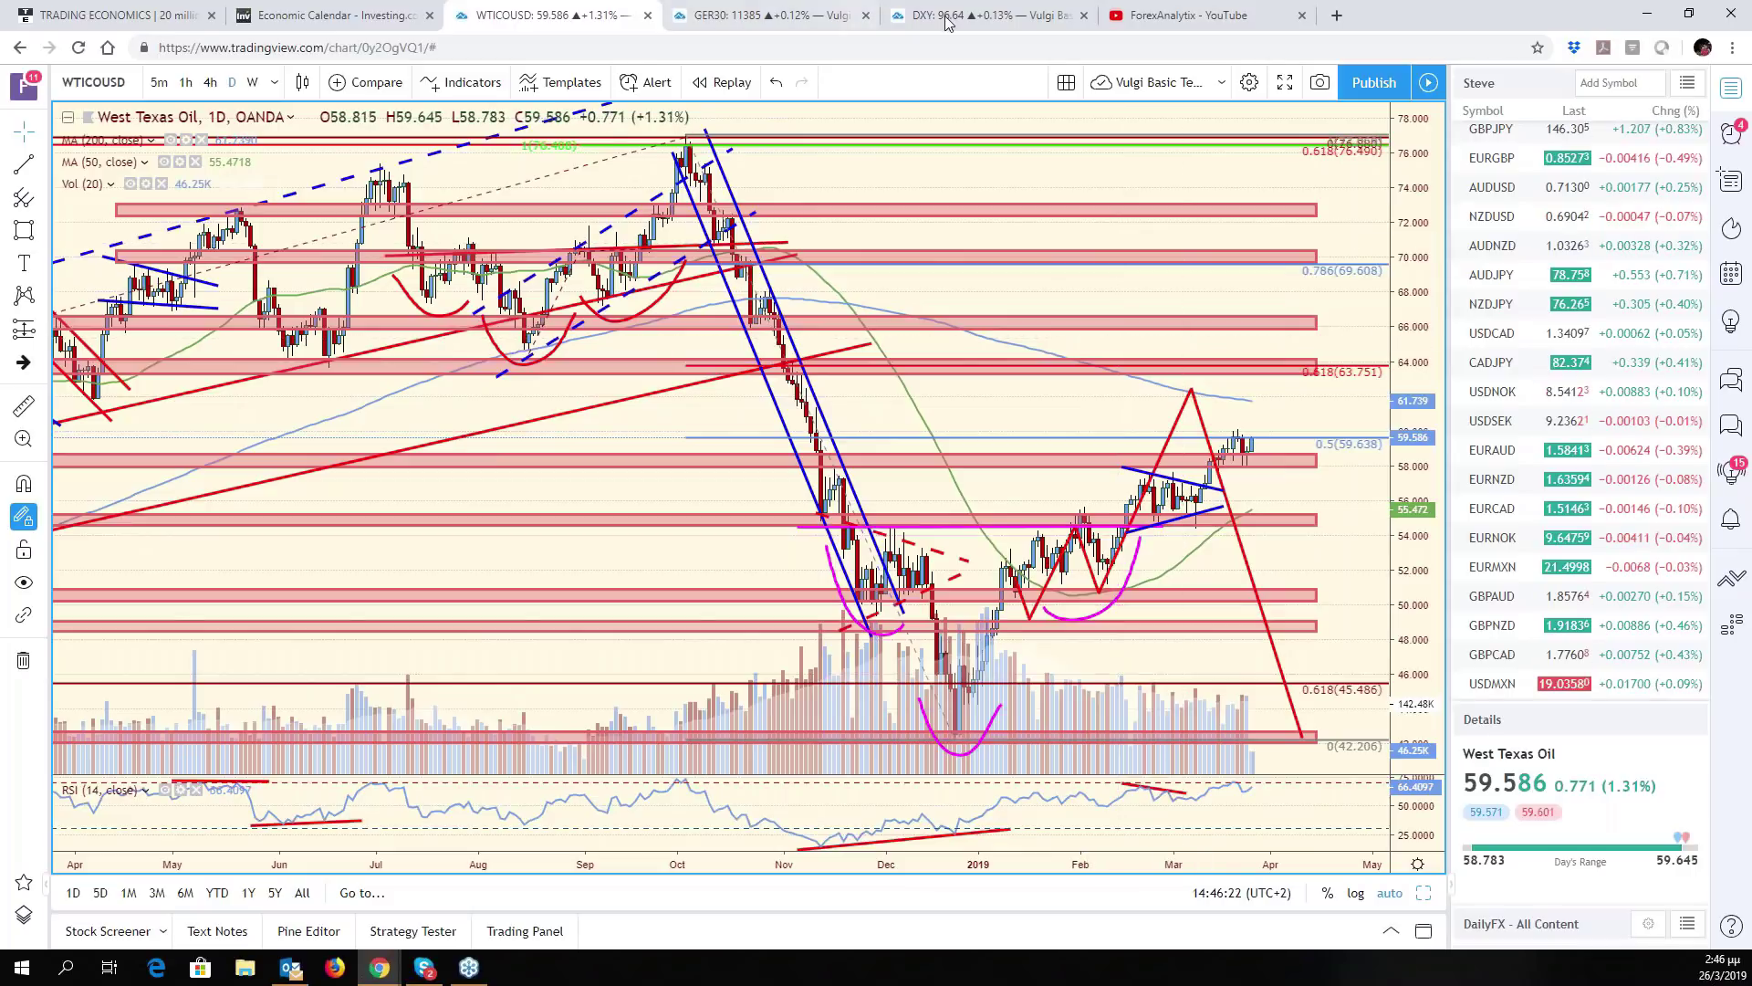
key(ctrl+Tab)
key(ctrl+Tab)
Load West Texas Oil into the USD/MXN pane and maximize it
click(859, 575)
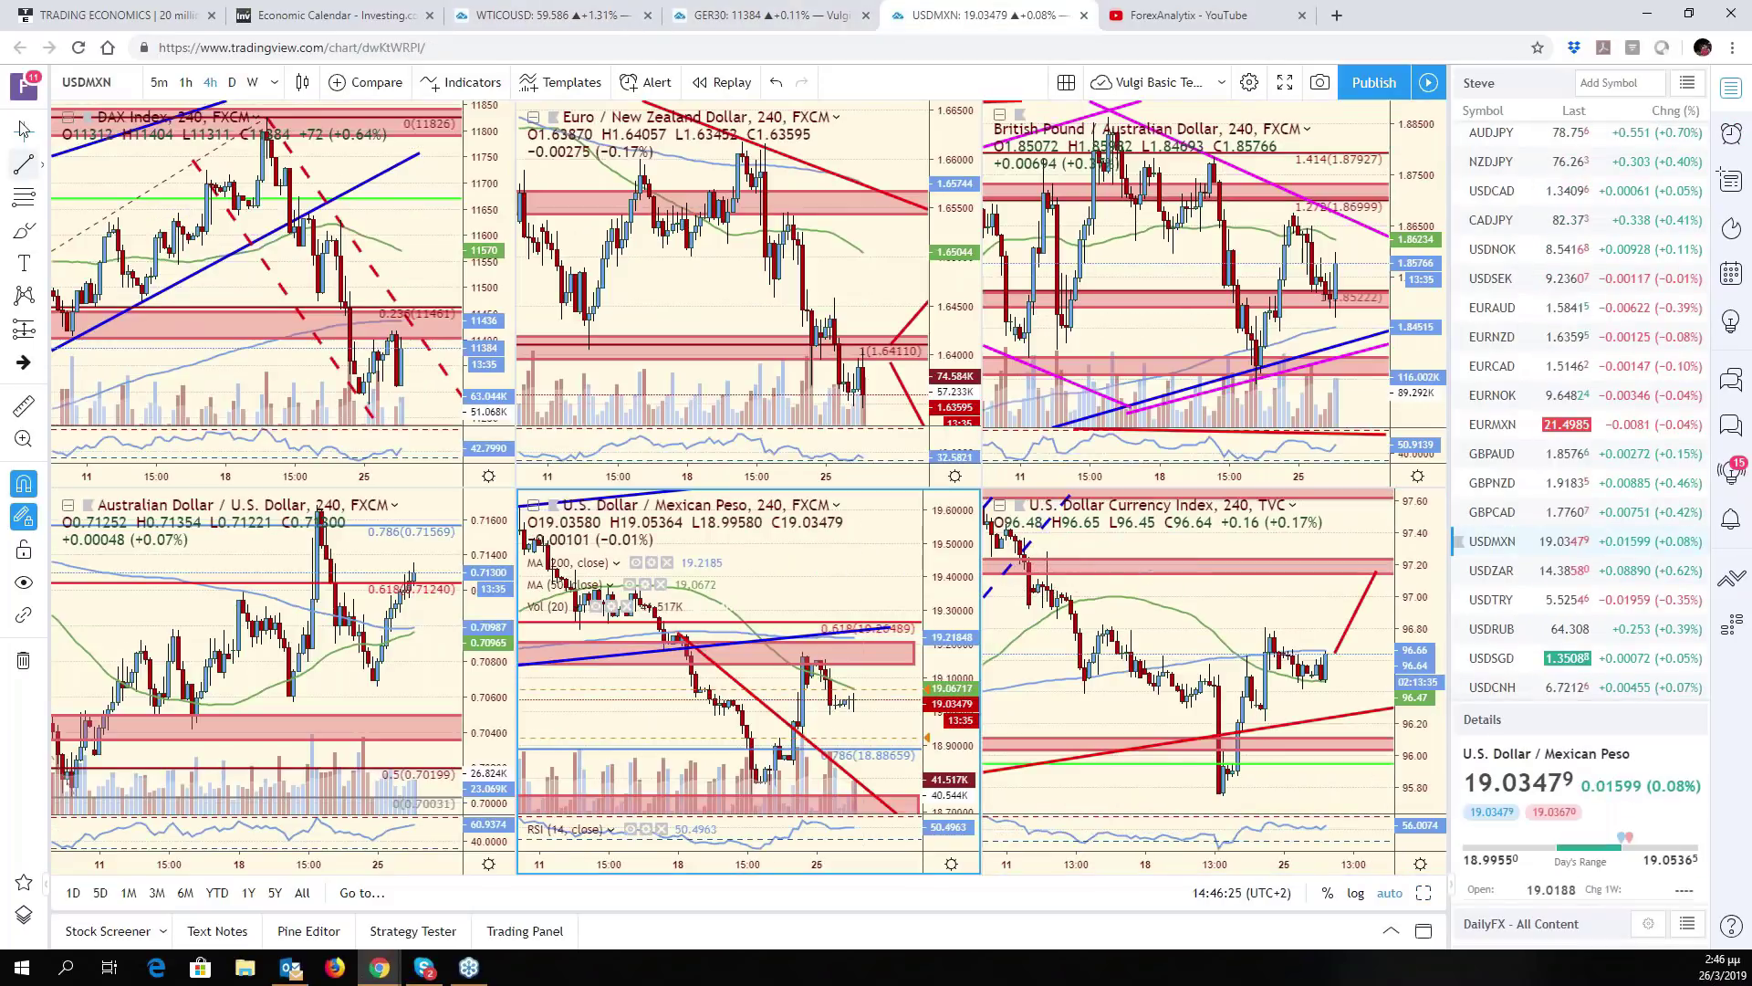
scroll(1530, 544, down, 2)
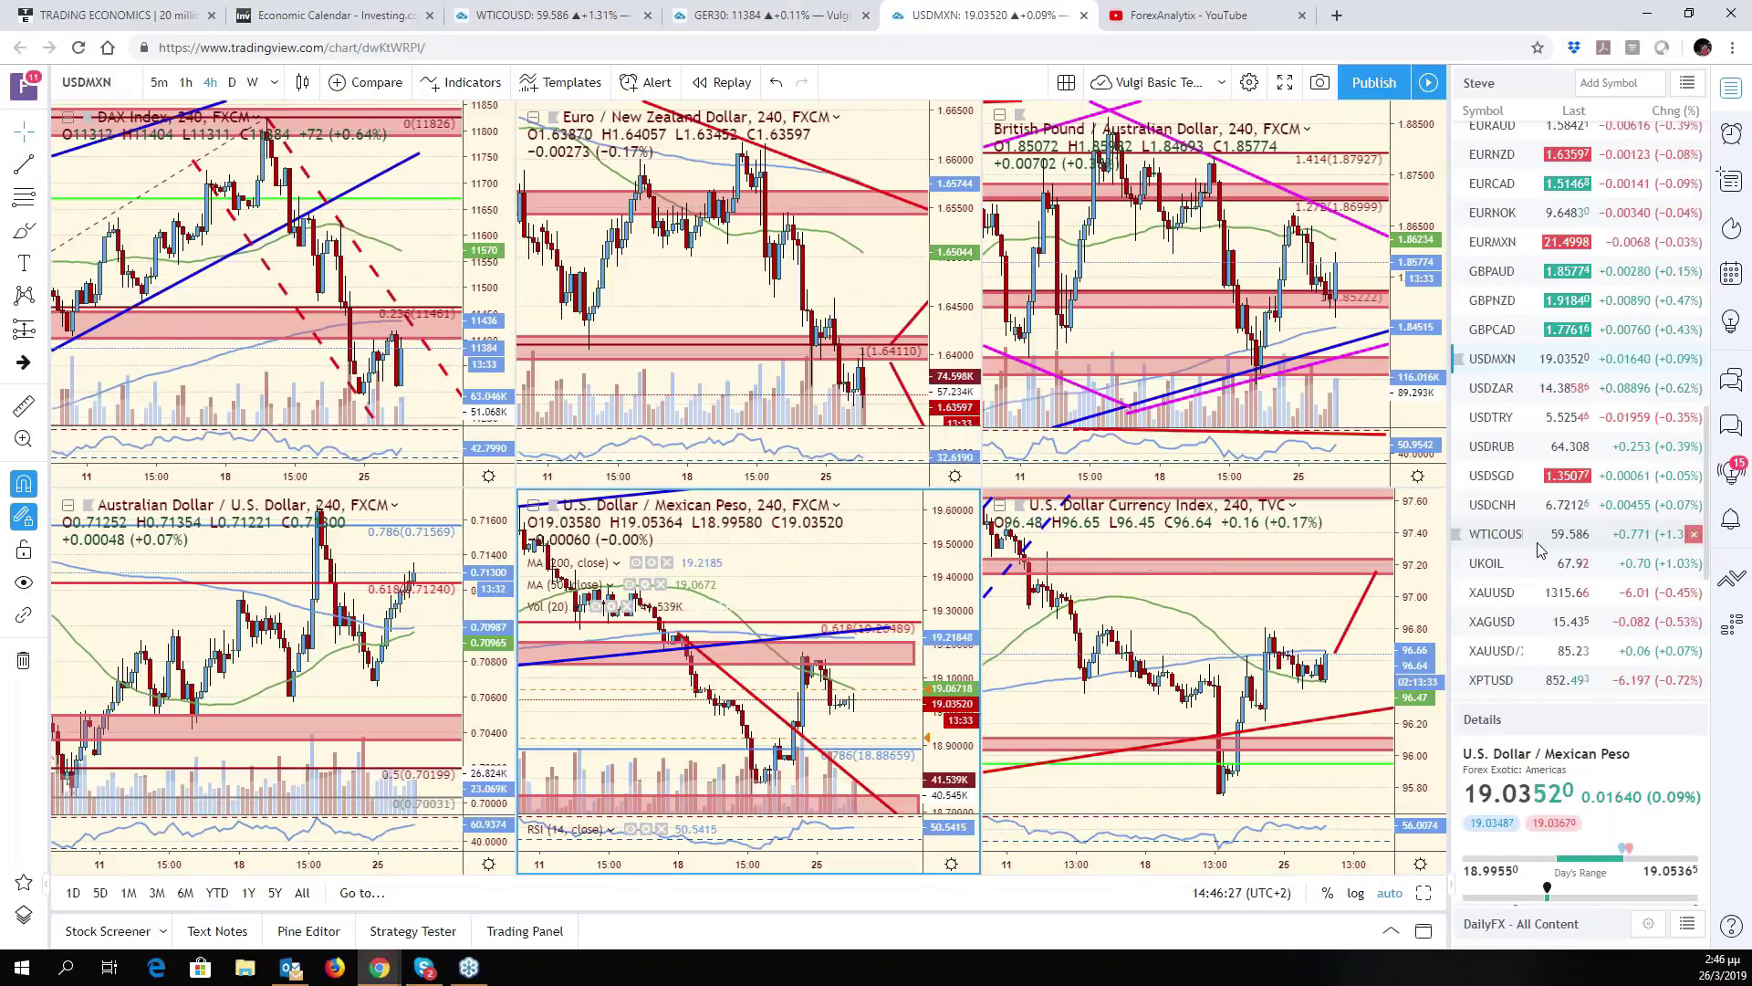
click(1530, 544)
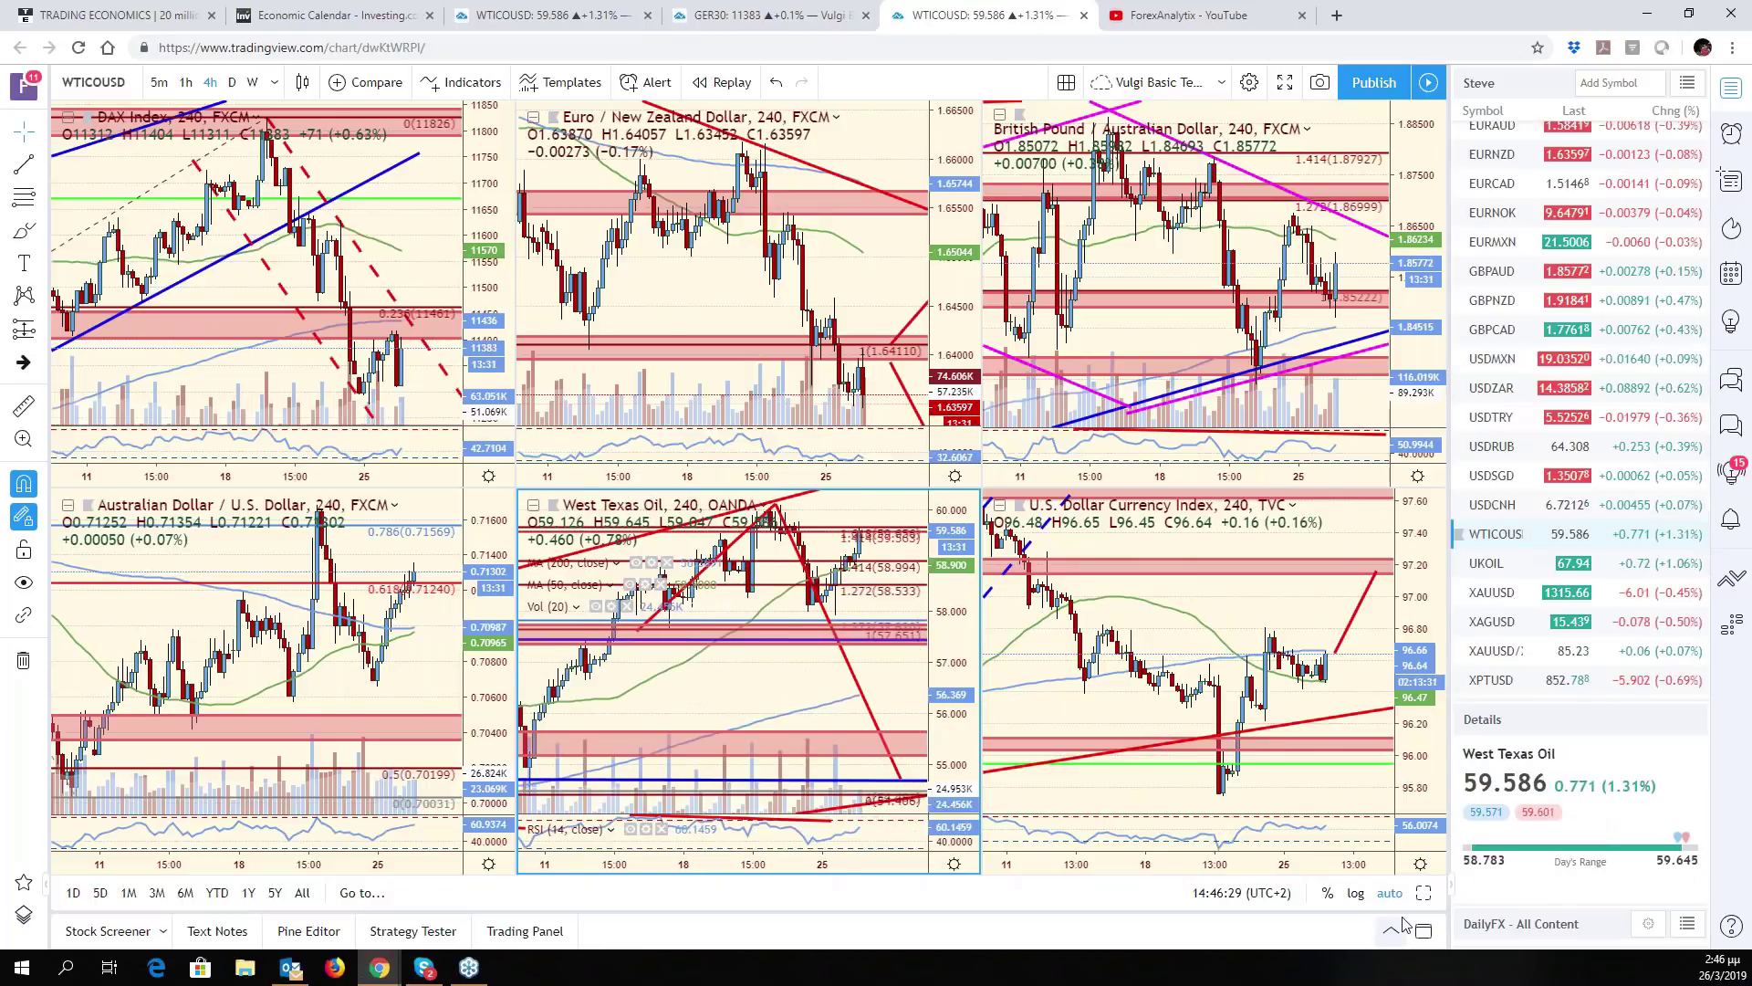
key(alt+Return)
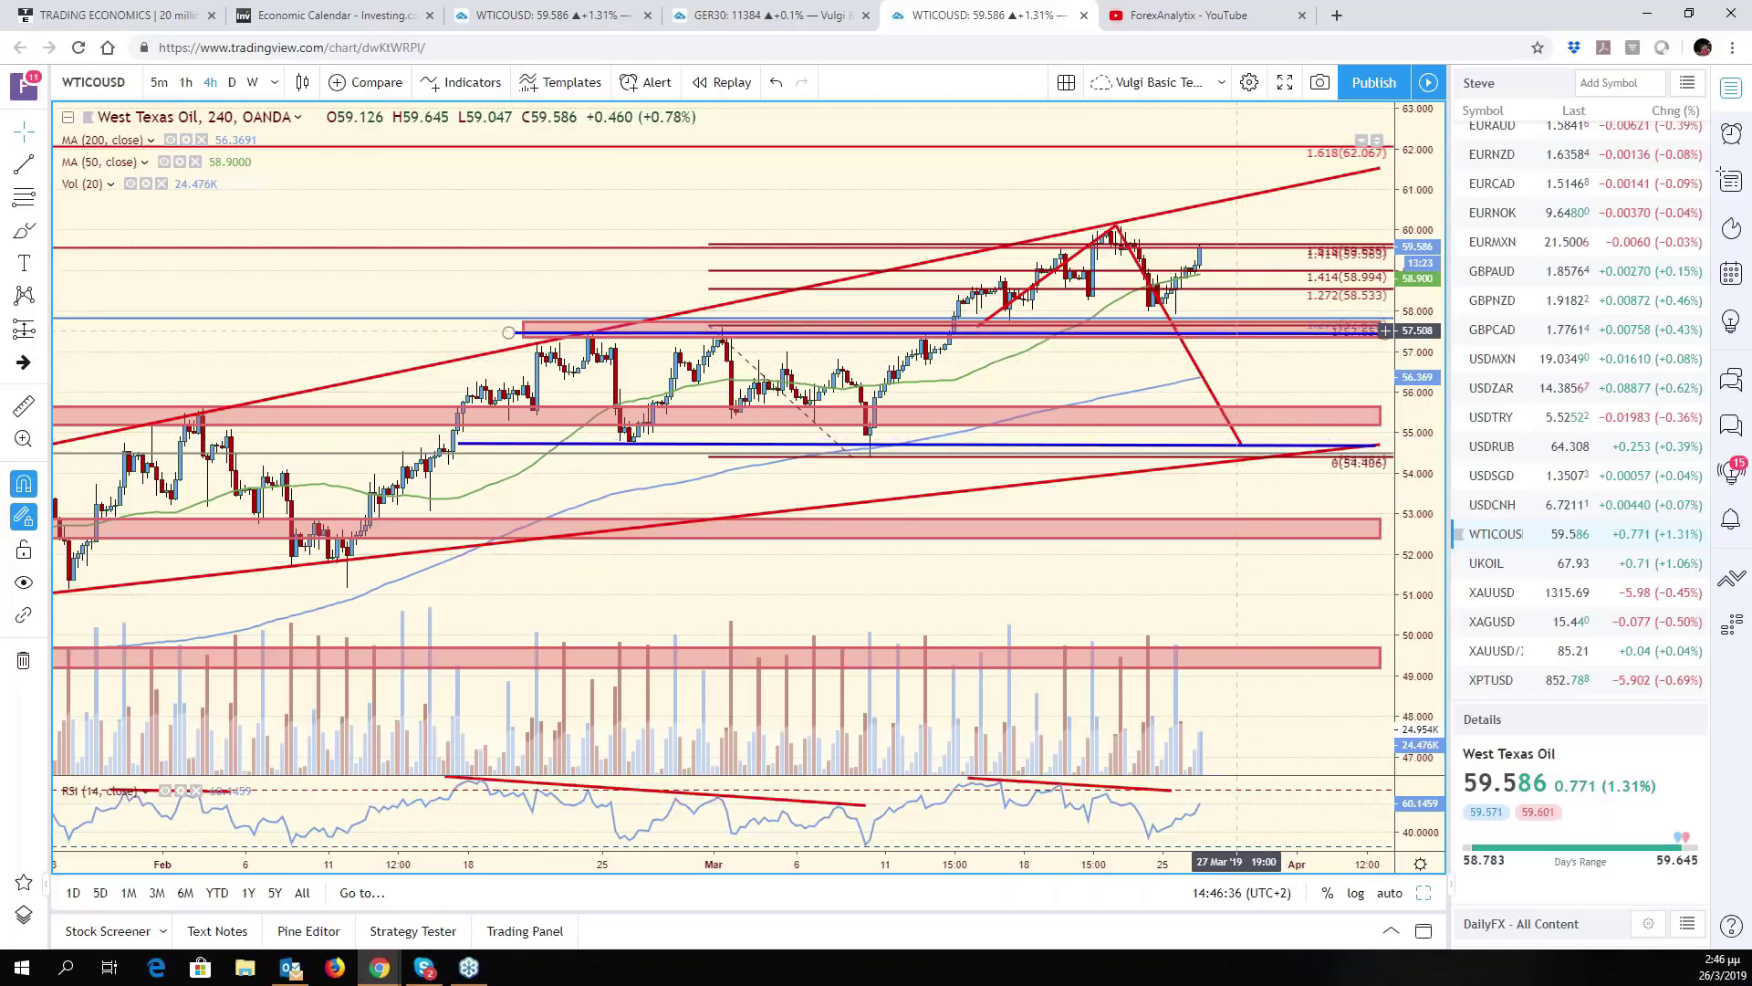
Zoom and pan the 4-hour oil chart, then select the zone rectangle near 57.5
scroll(1290, 366, down, 2)
scroll(1291, 366, up, 5)
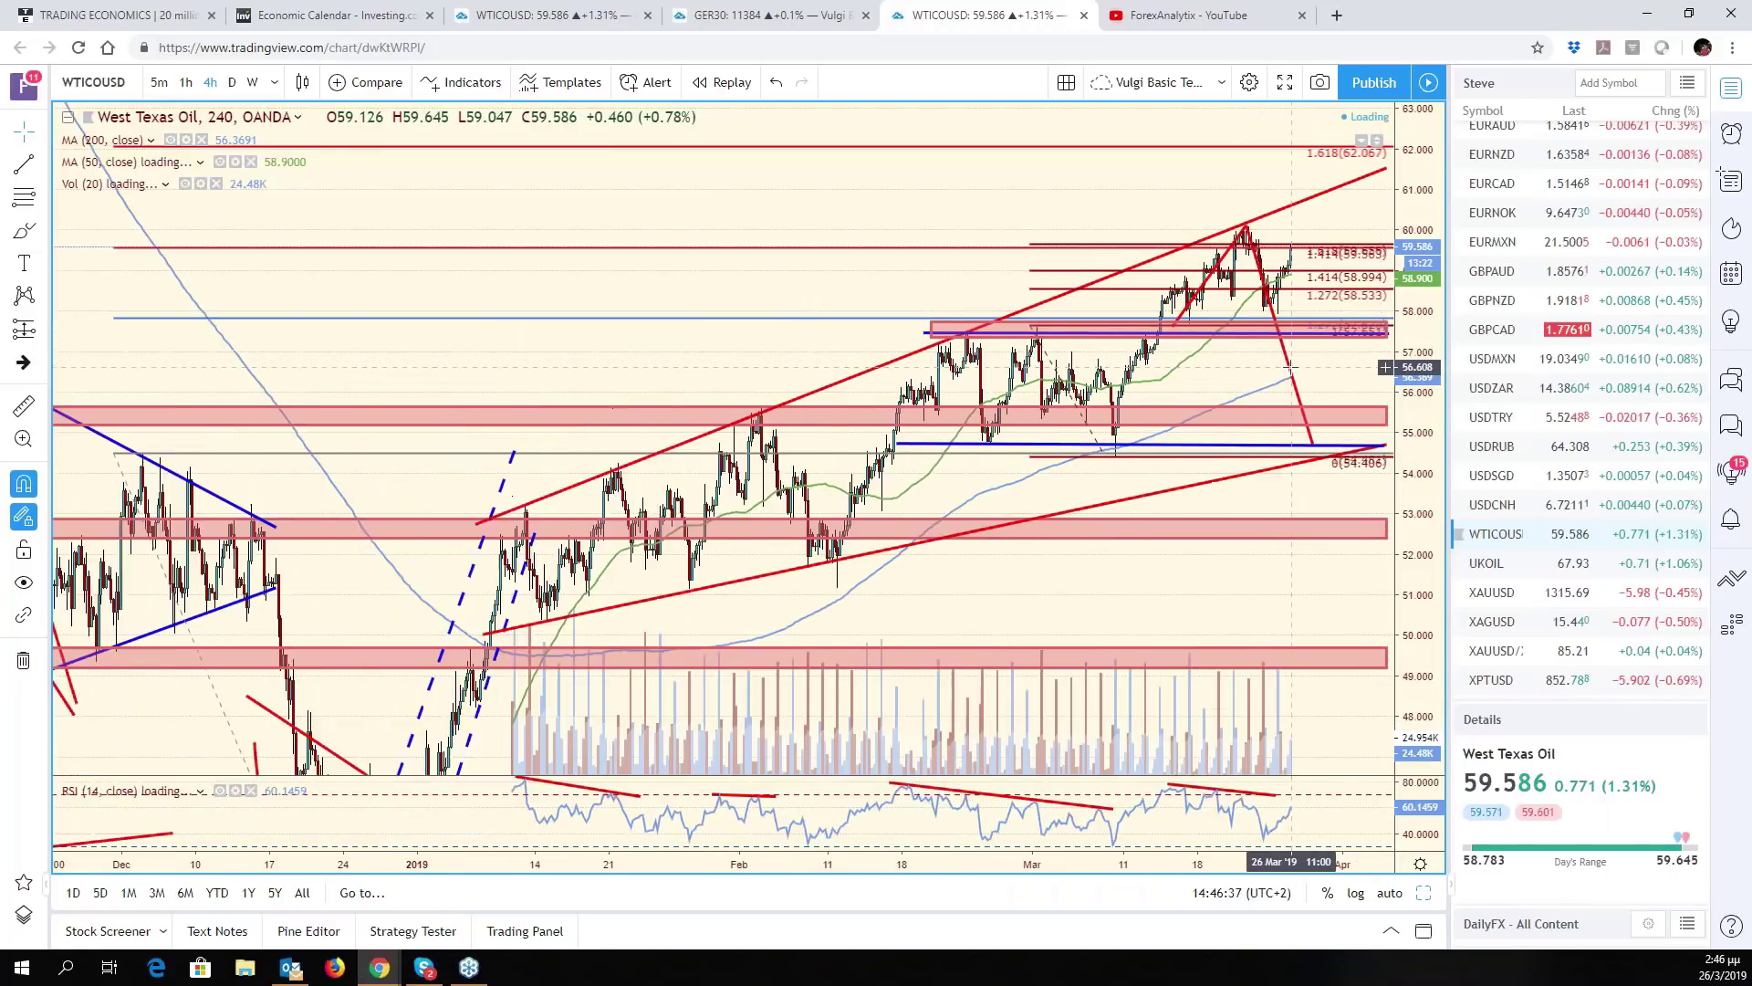
scroll(1291, 366, down, 2)
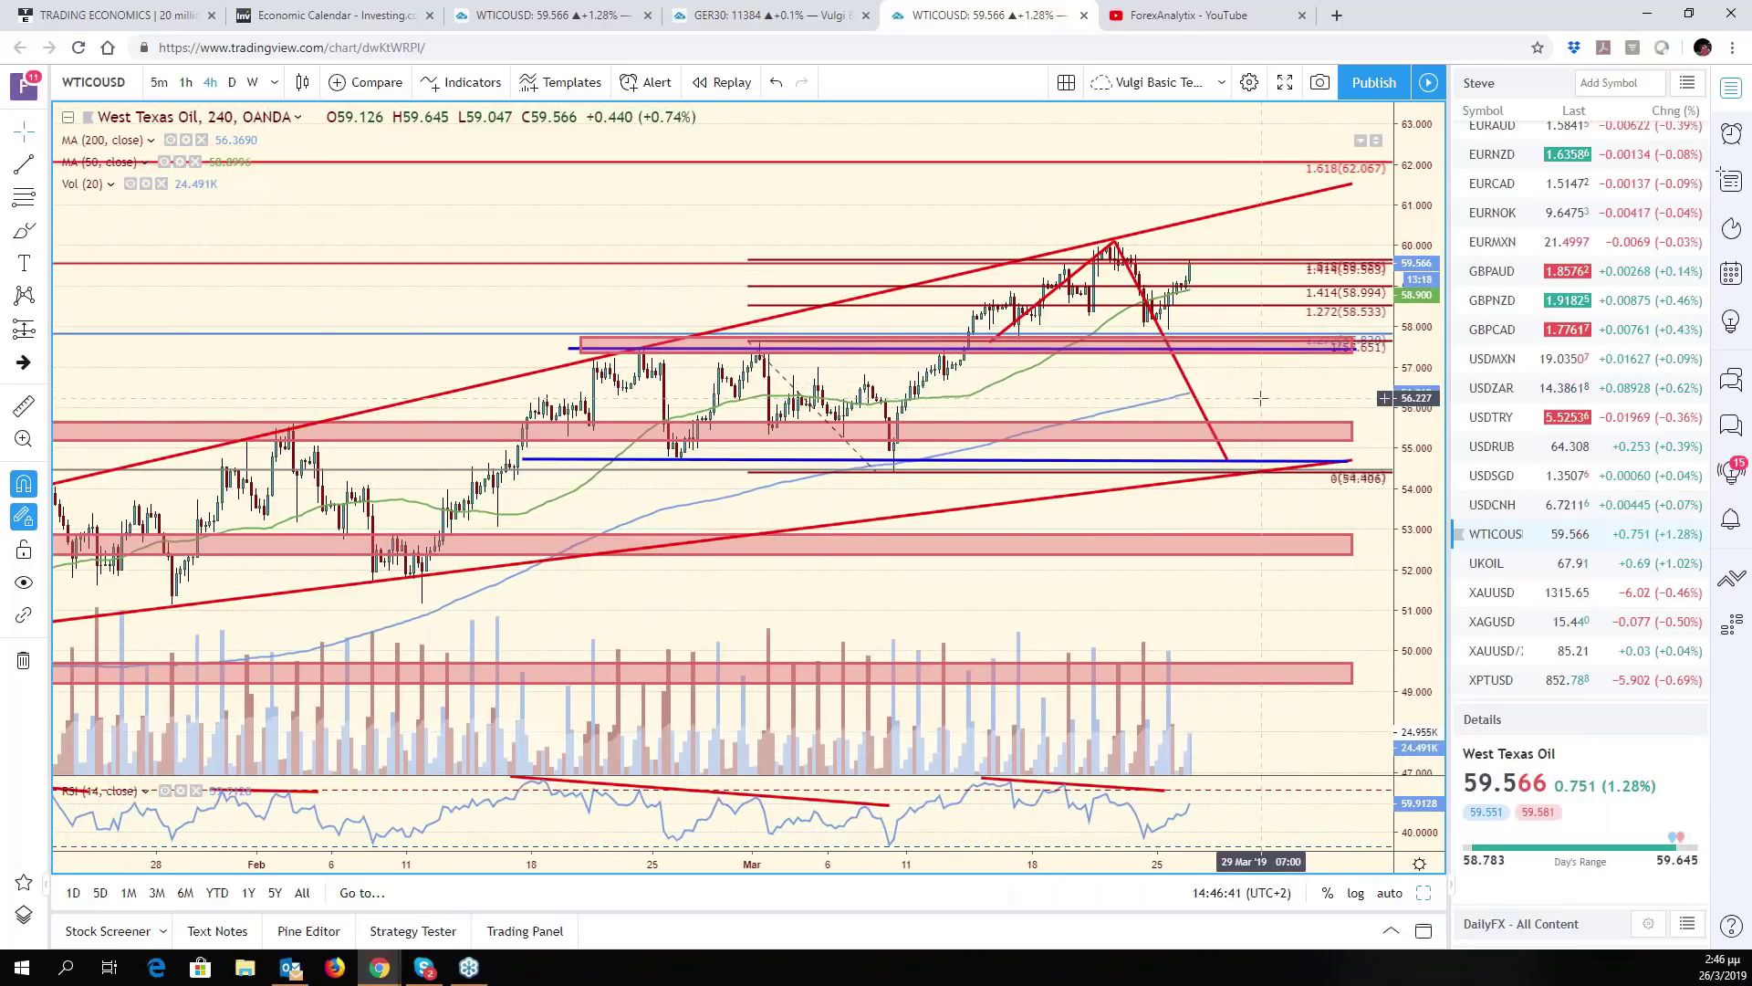
scroll(1257, 398, up, 2)
scroll(1071, 358, down, 2)
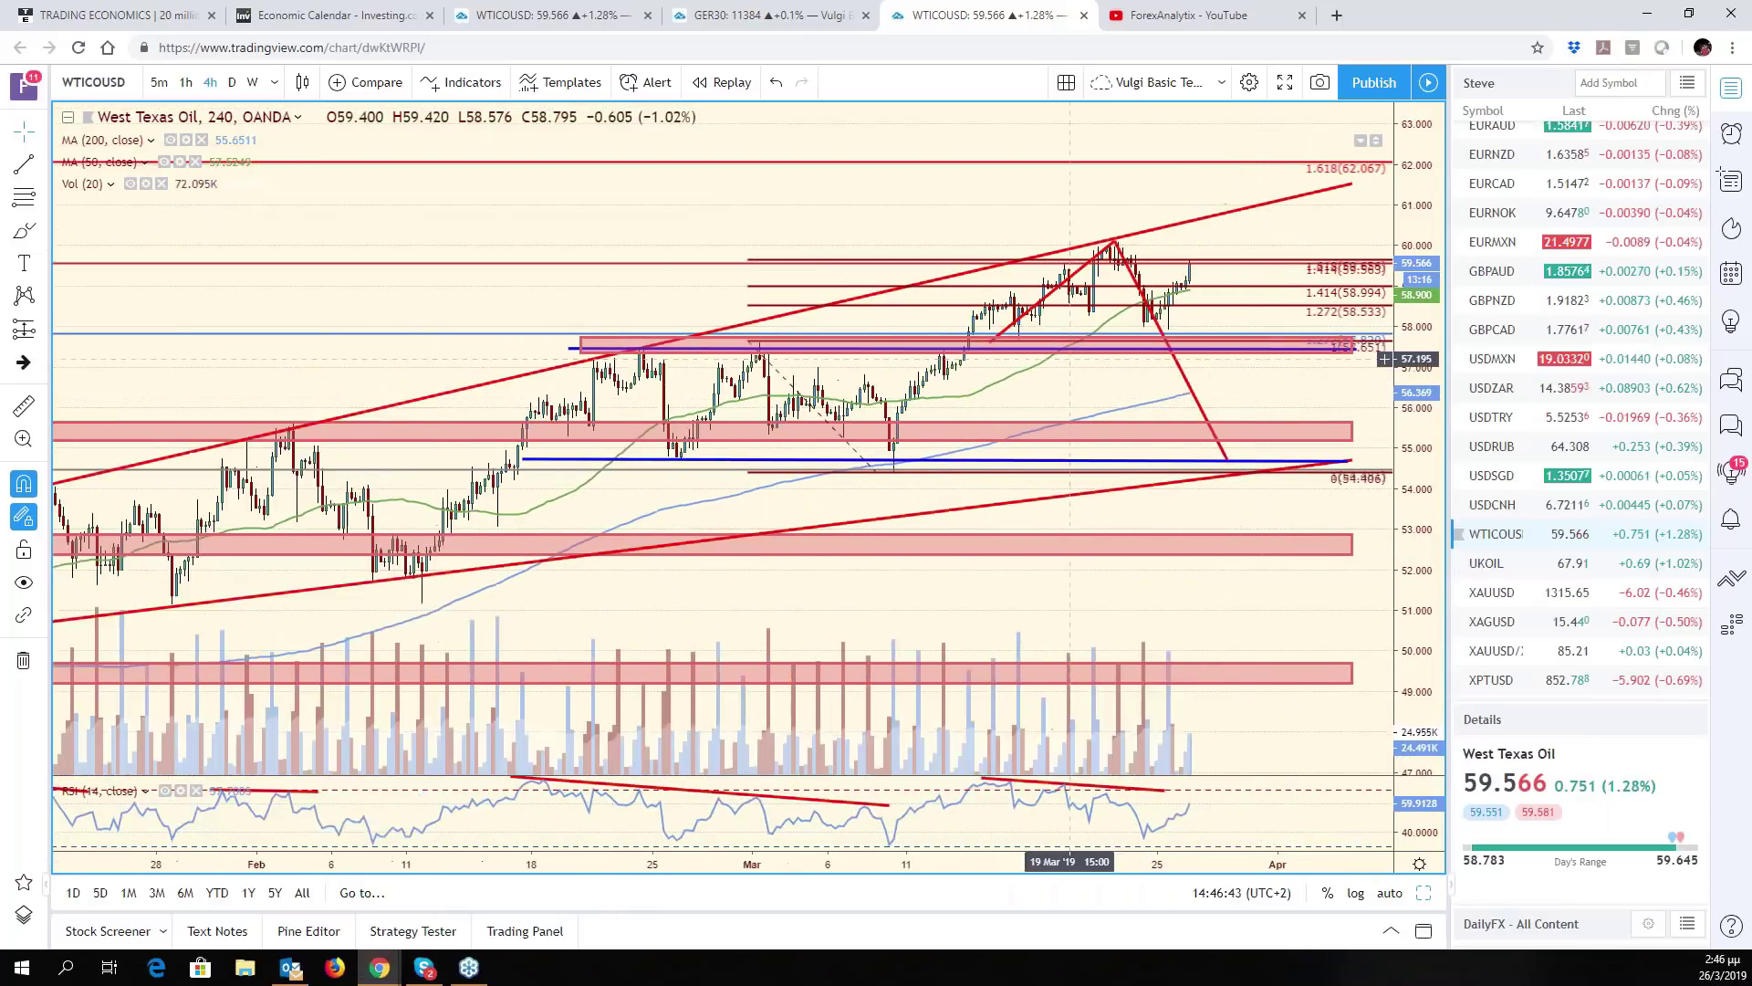
scroll(1071, 358, down, 3)
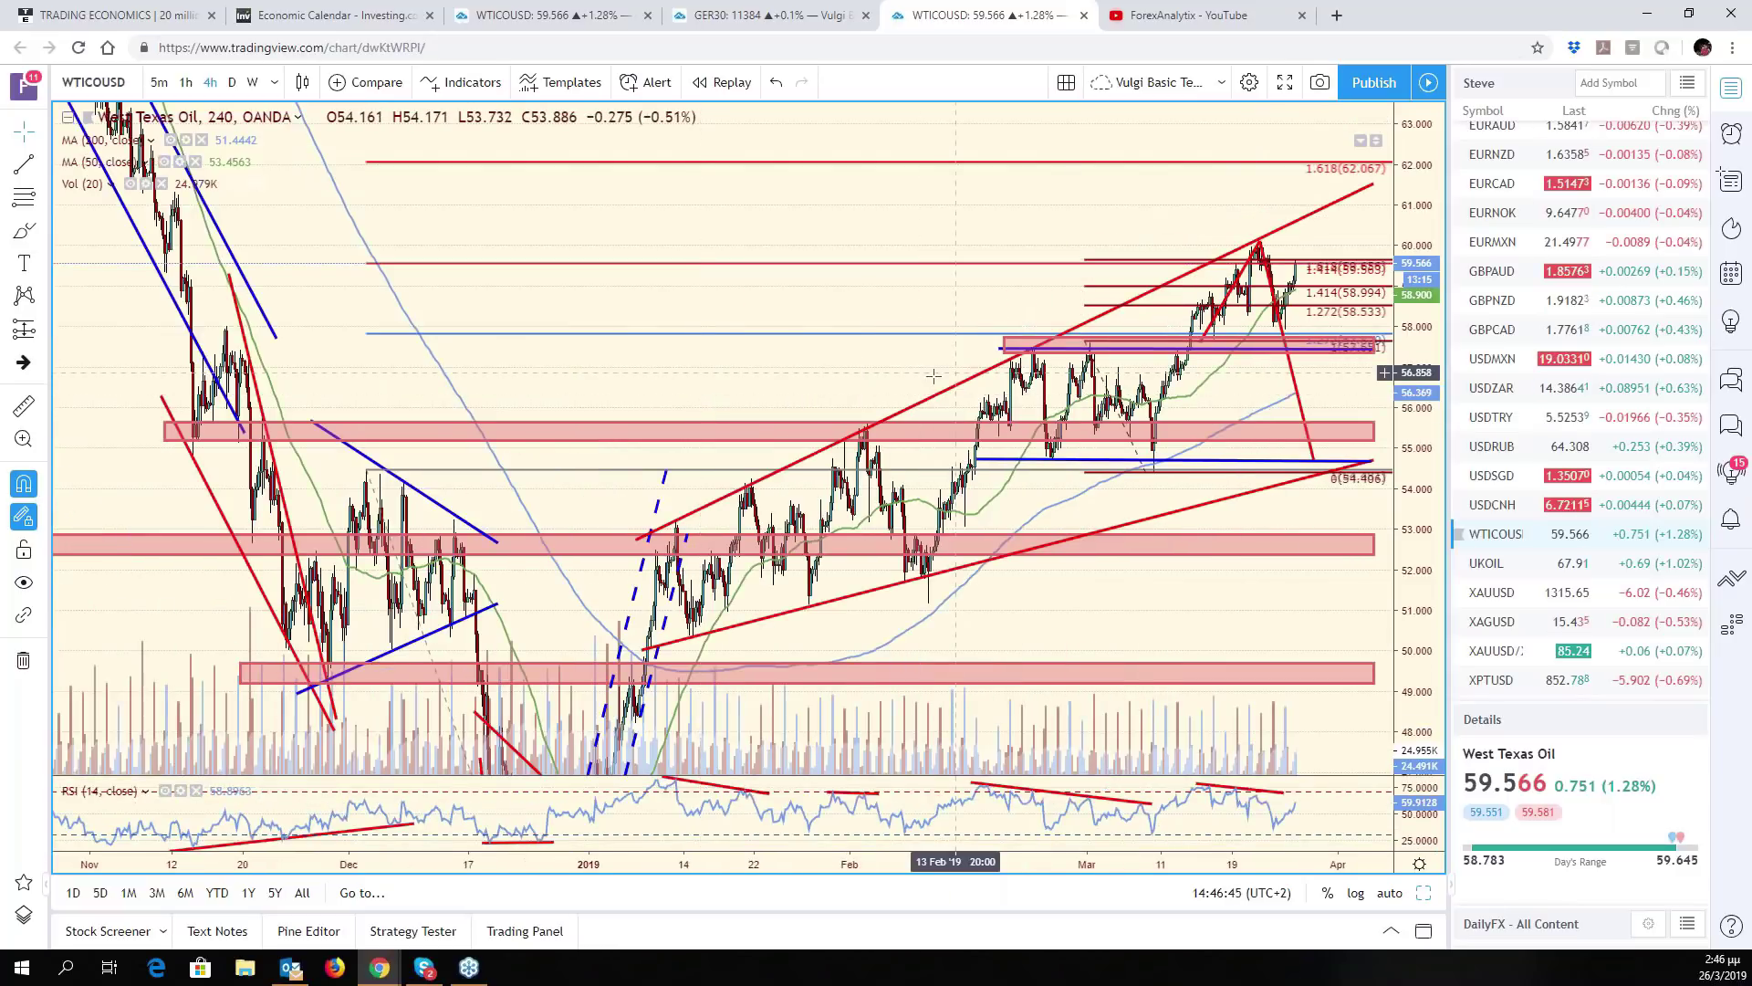
drag(795, 399, 762, 403)
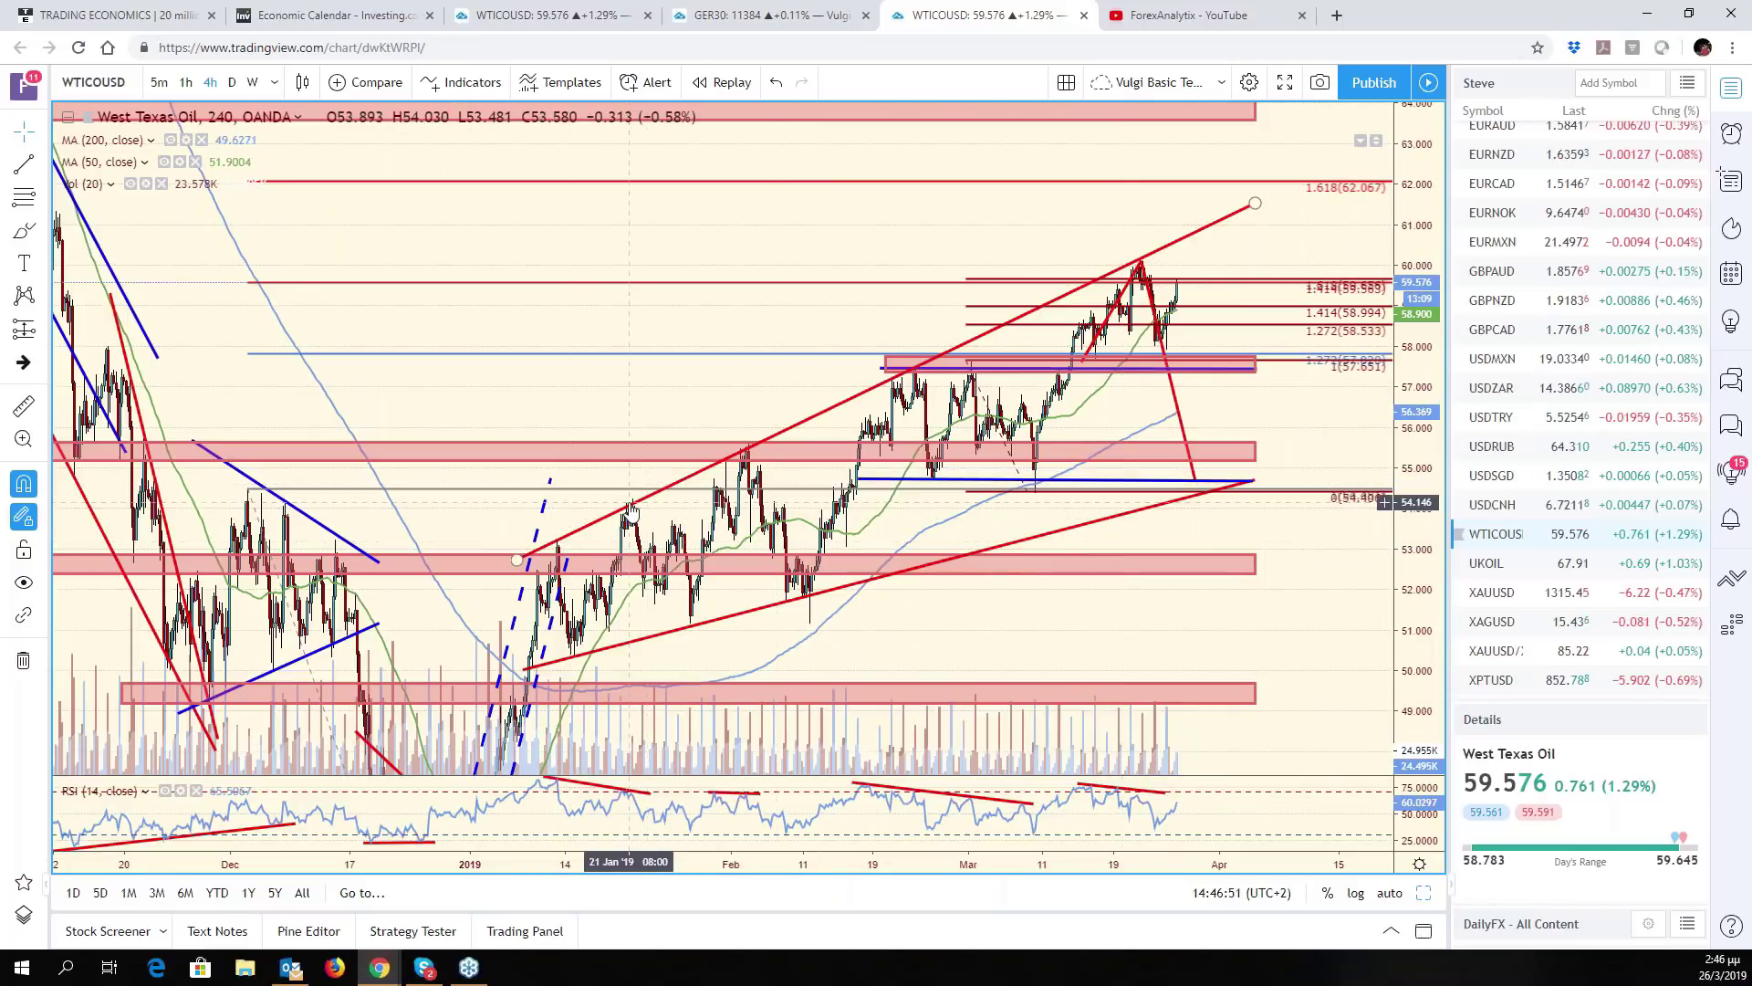
click(885, 371)
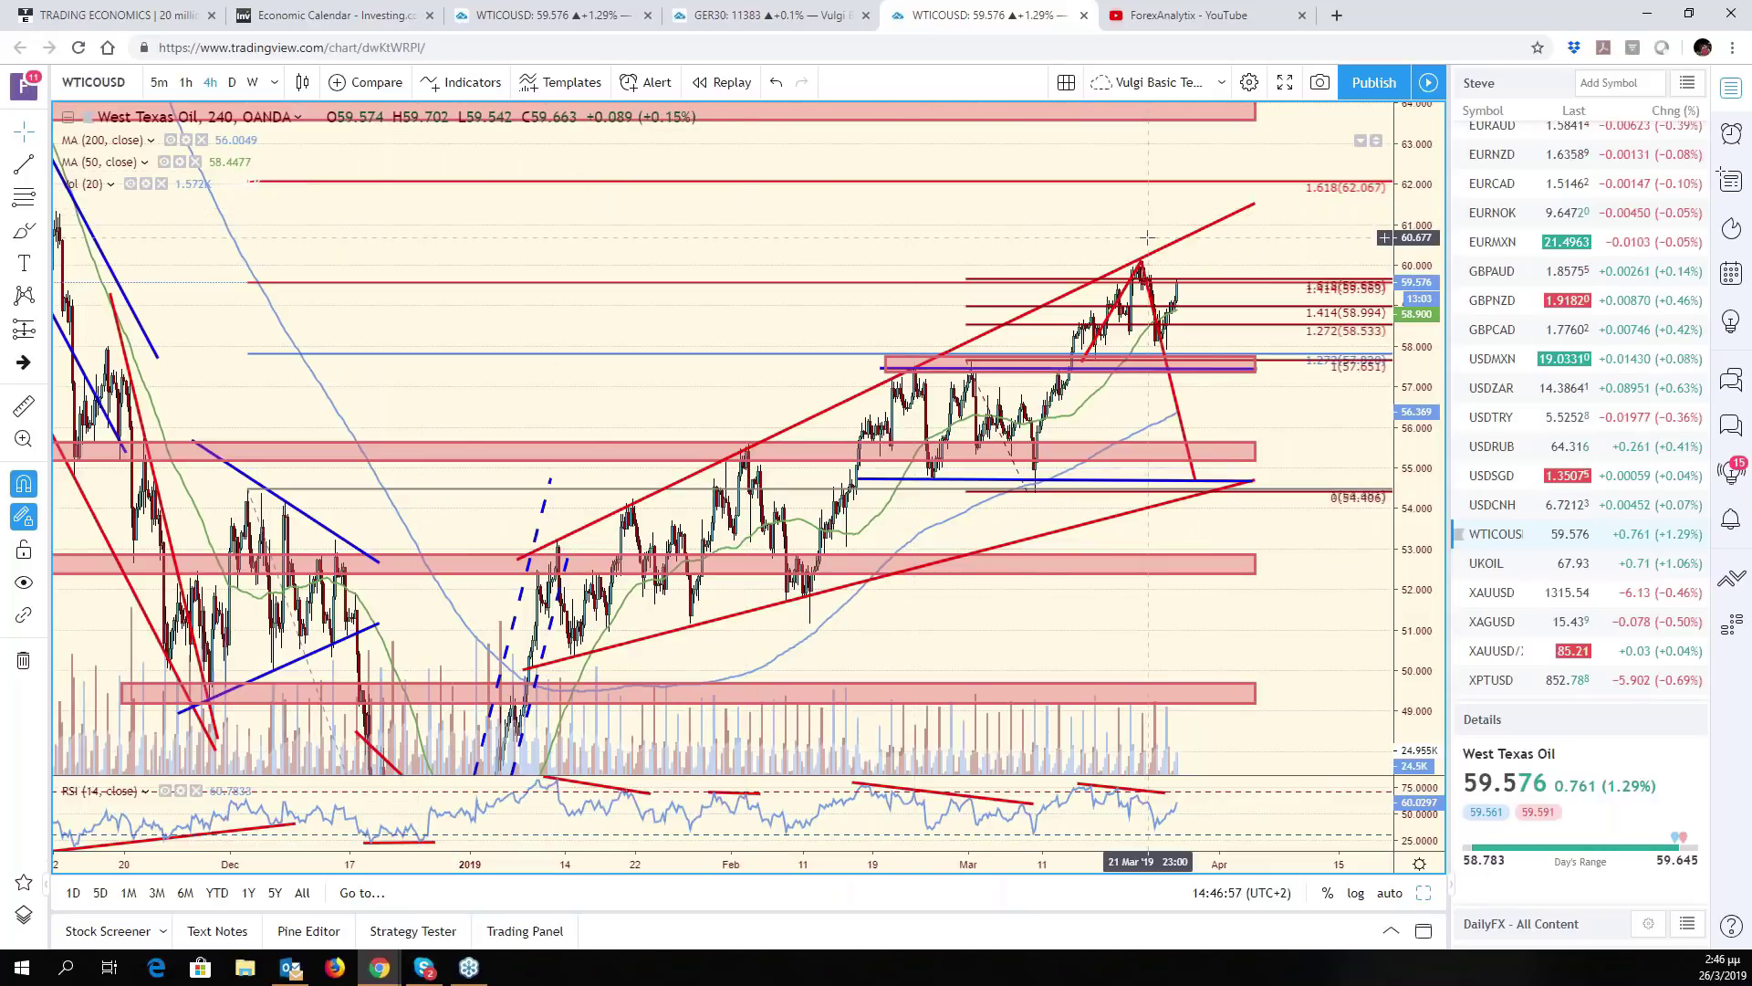
Draw a Fibonacci retracement from the peak near 60 to the late-March low with 1.272/1.414/1.618 extensions
click(995, 431)
scroll(1212, 315, up, 3)
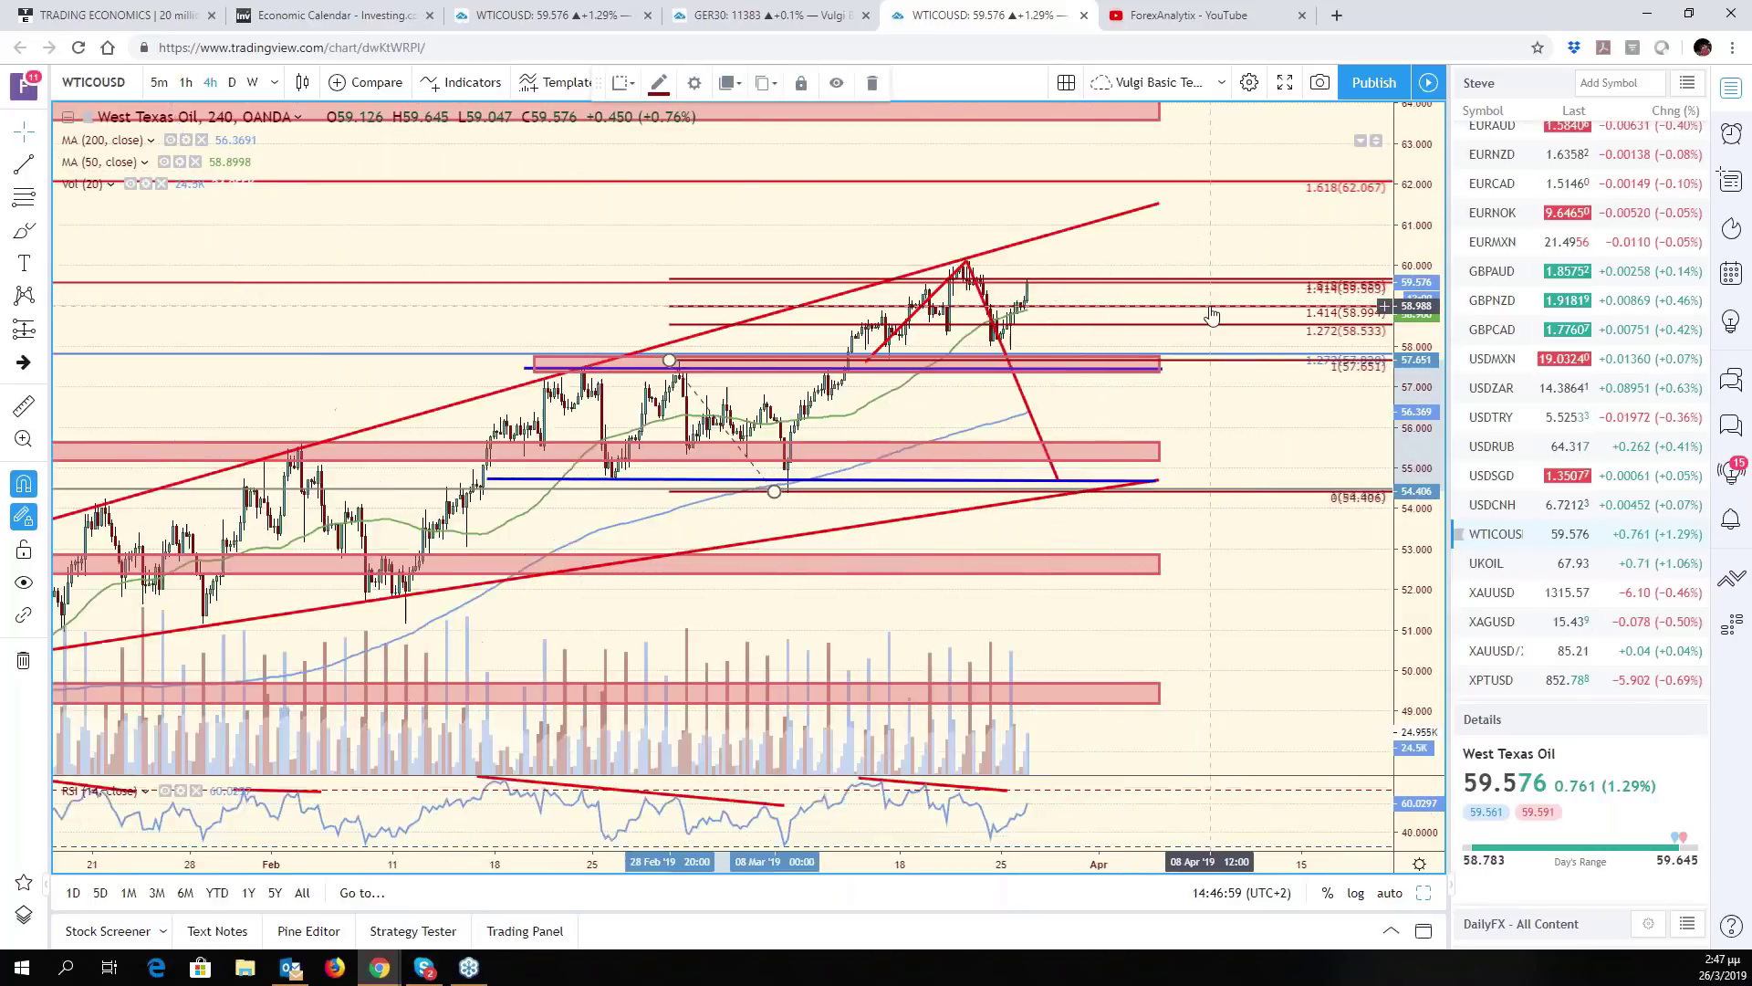
key(Escape)
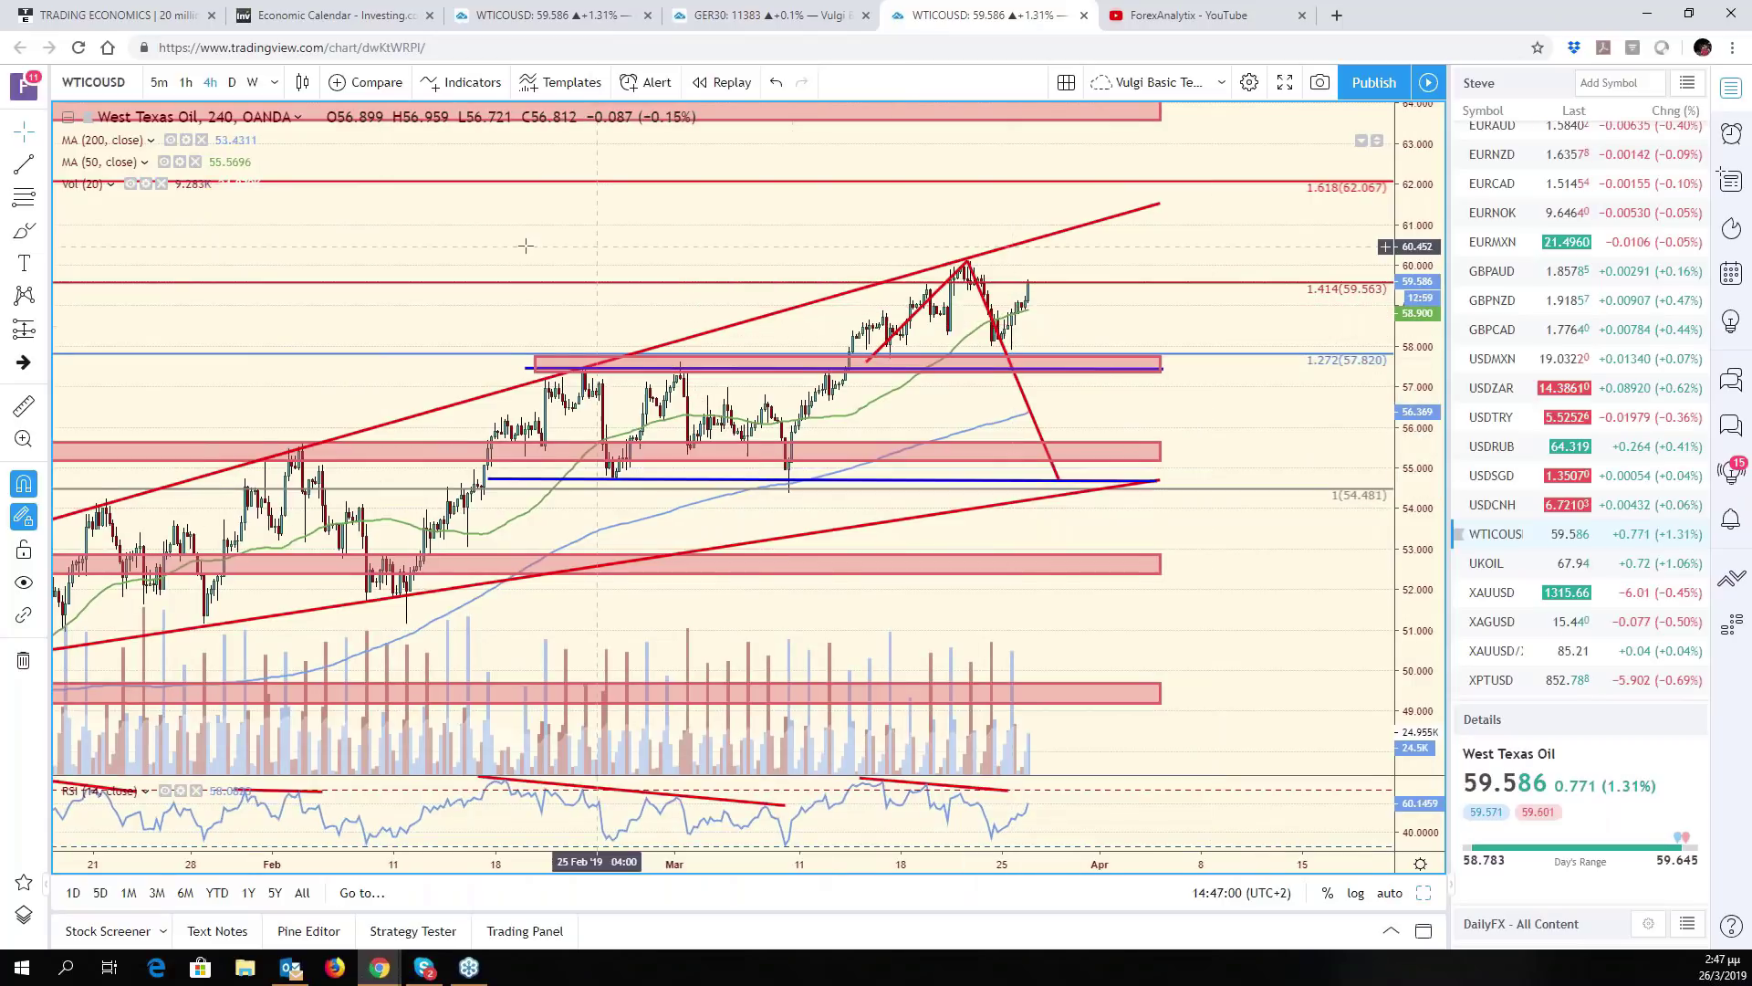
click(23, 198)
click(970, 262)
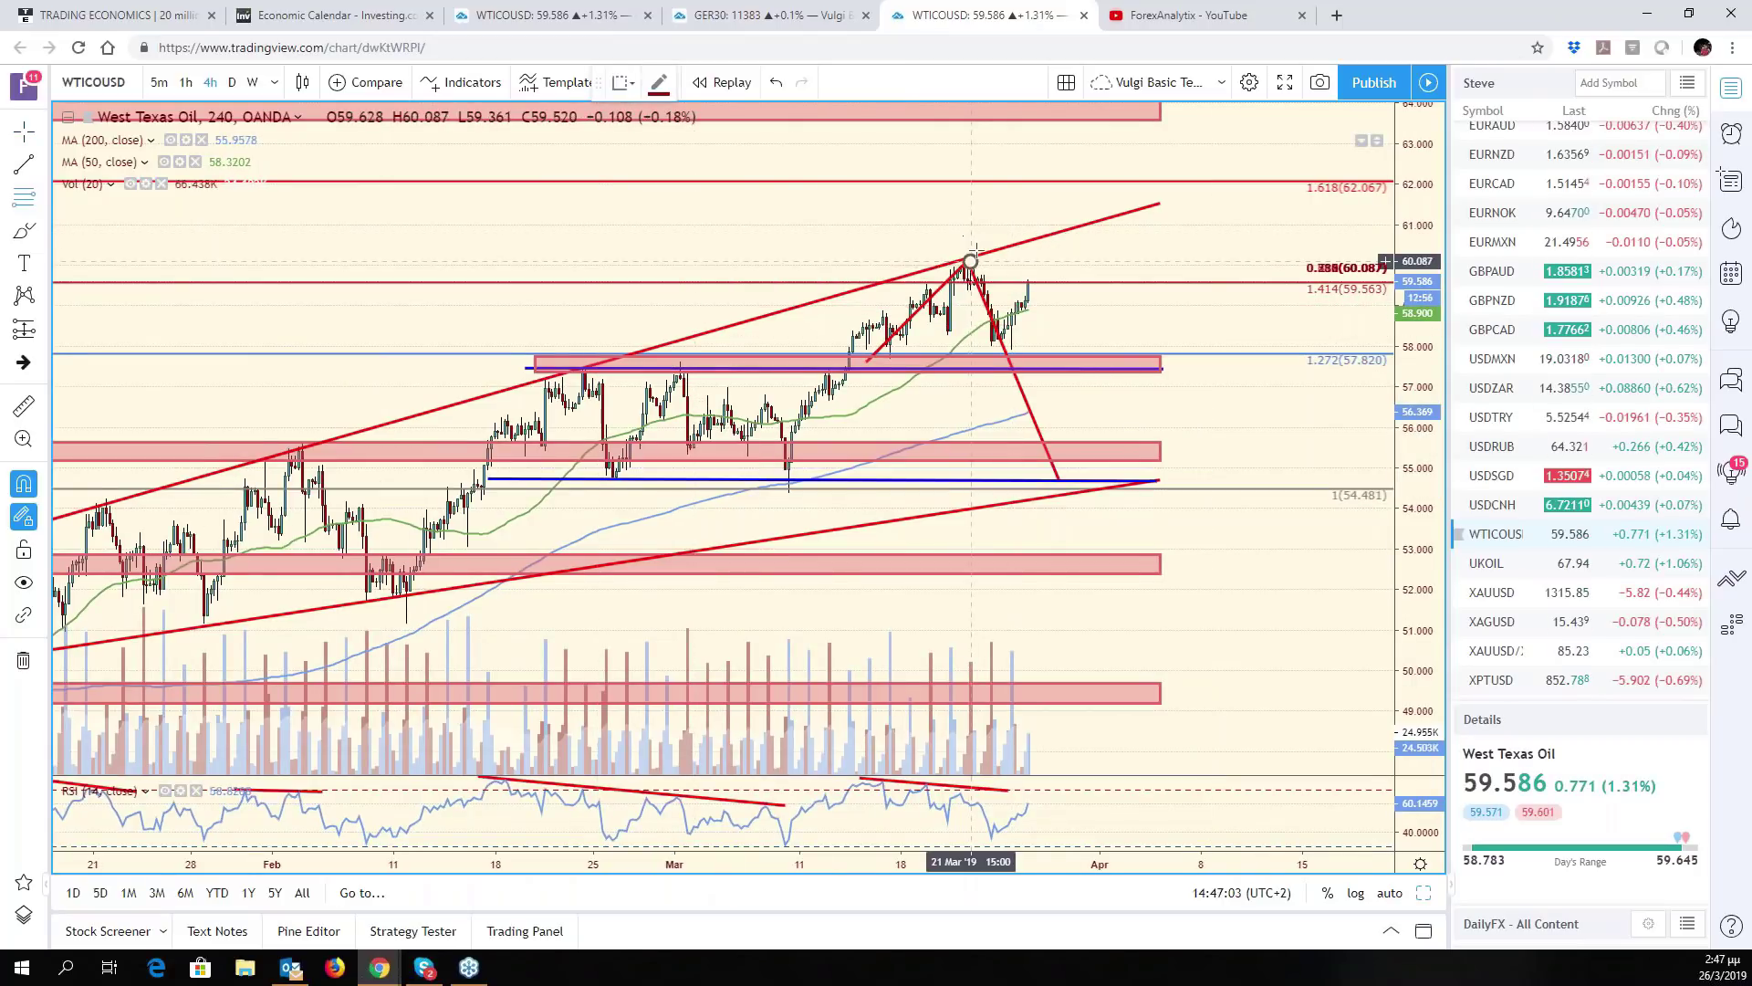
click(1011, 349)
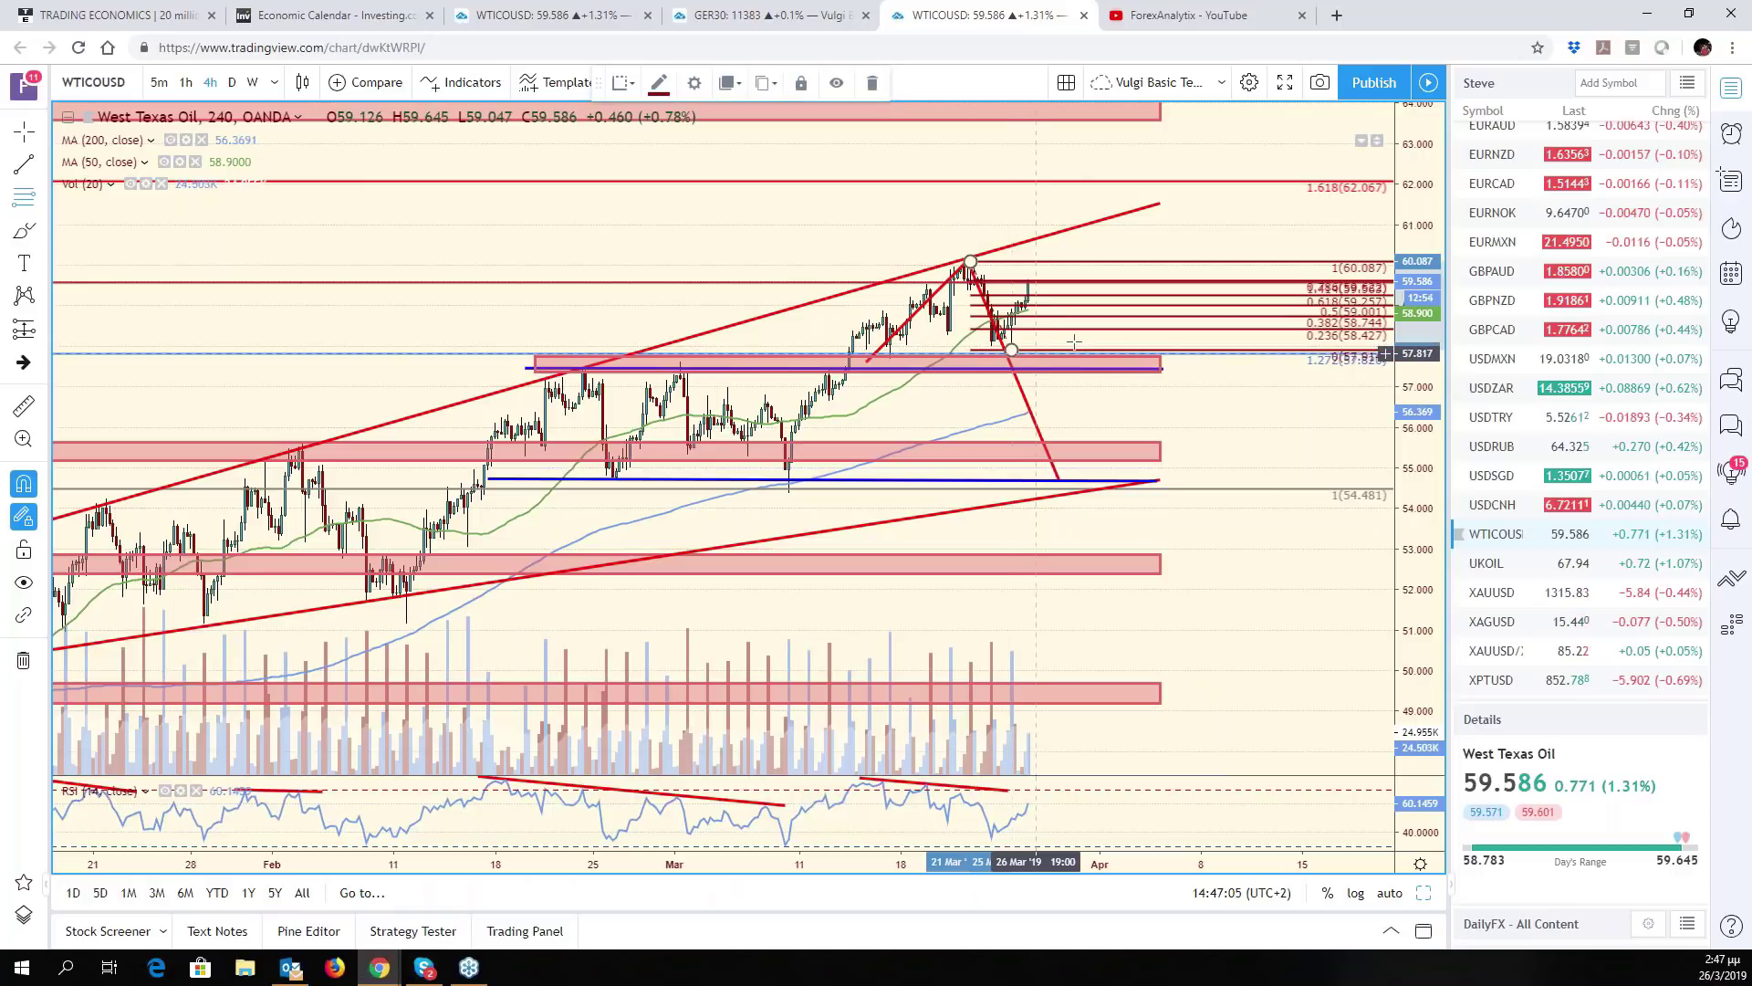
right_click(1103, 336)
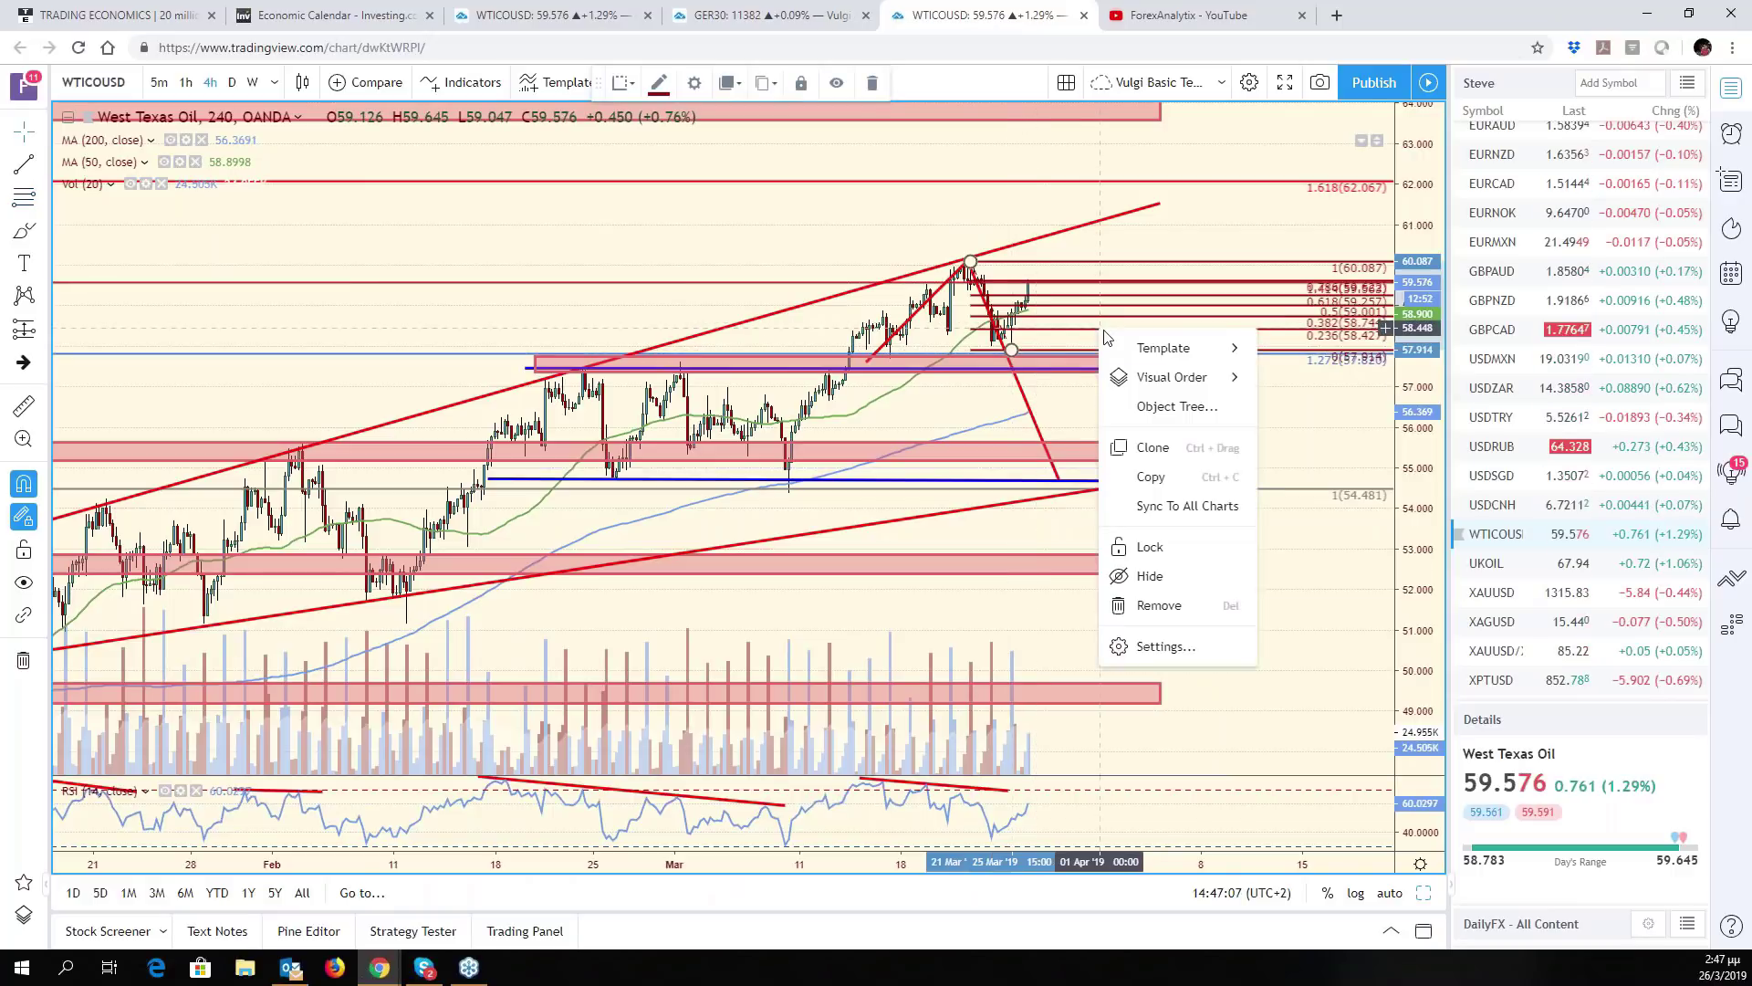
mouse_move(1177, 347)
click(1324, 347)
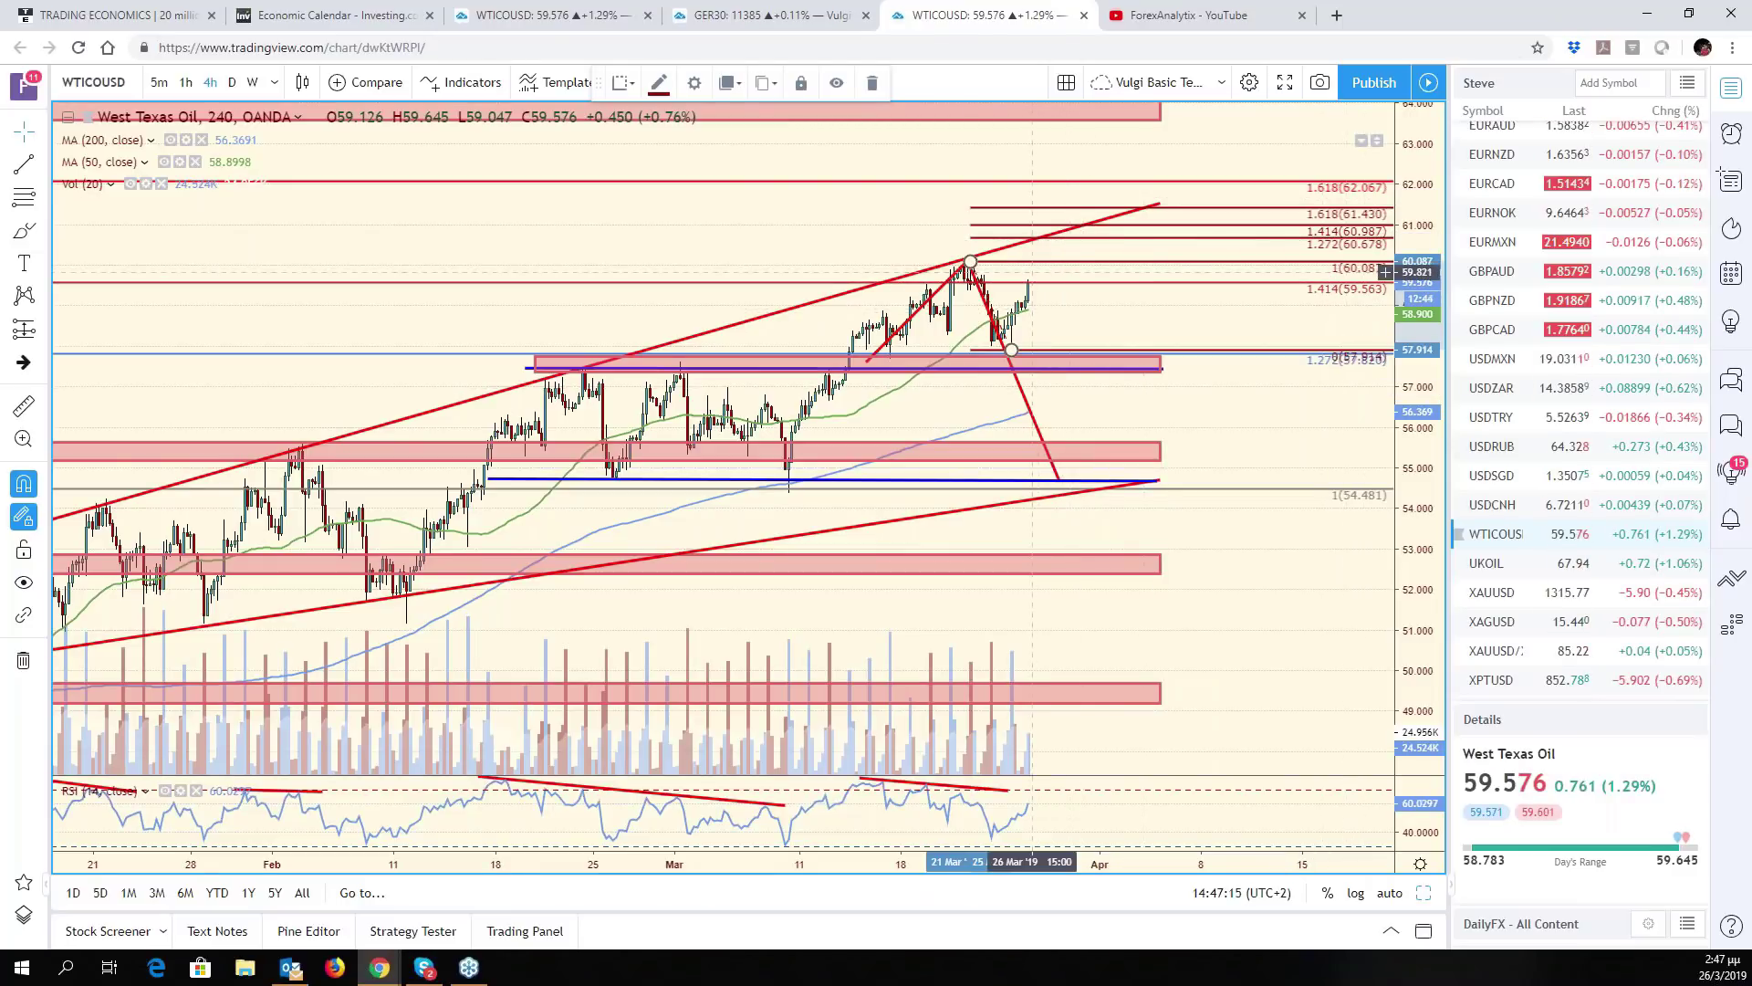
Select the pink zone near 57.5 and pan back to late-January oil prices
scroll(619, 418, down, 3)
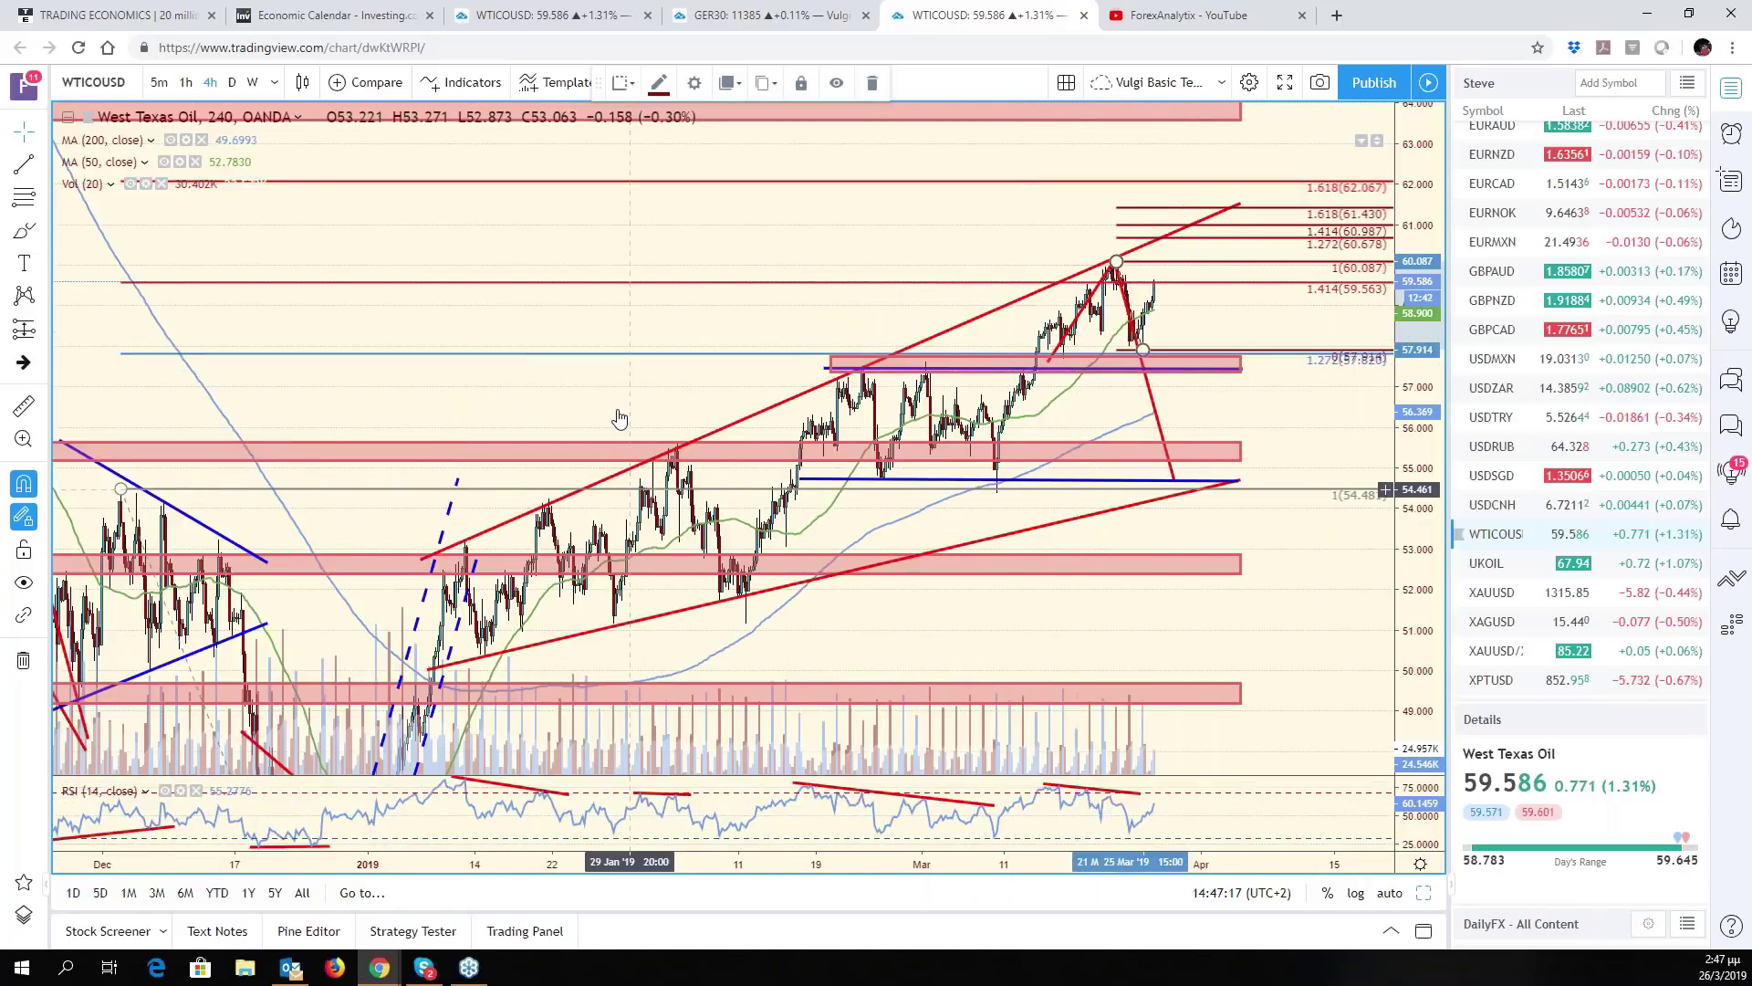
scroll(1232, 365, up, 3)
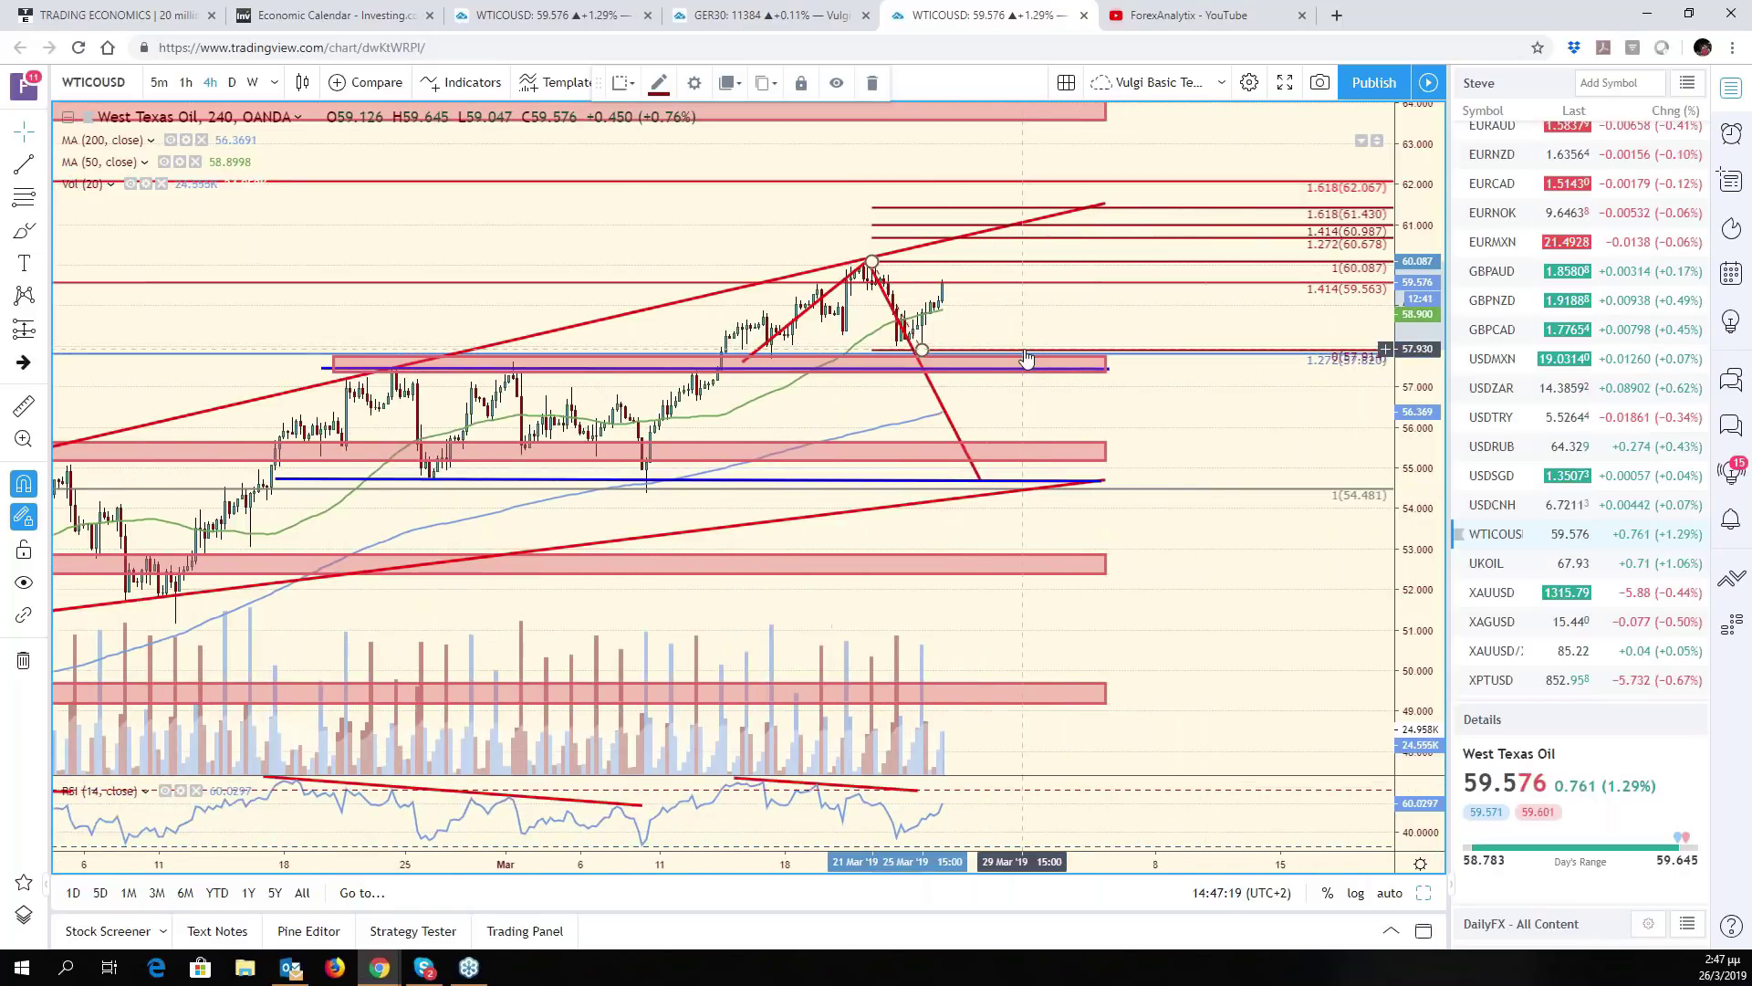
scroll(1026, 359, up, 1)
click(1074, 368)
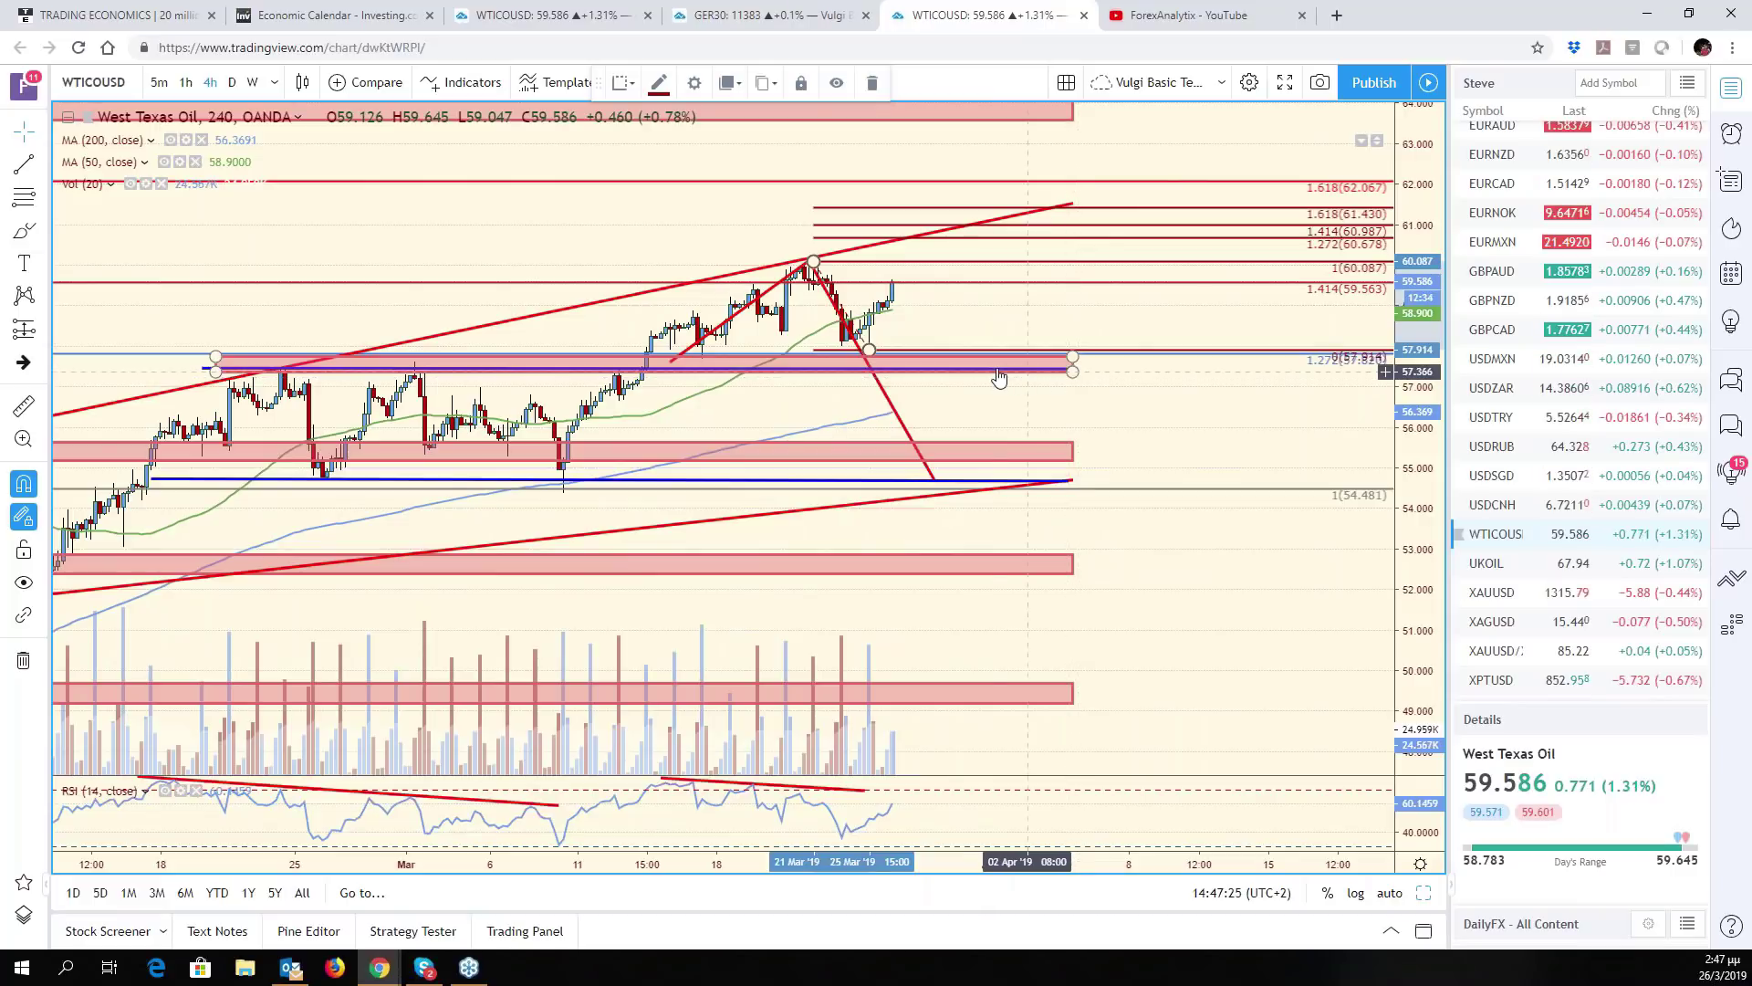
scroll(994, 365, up, 1)
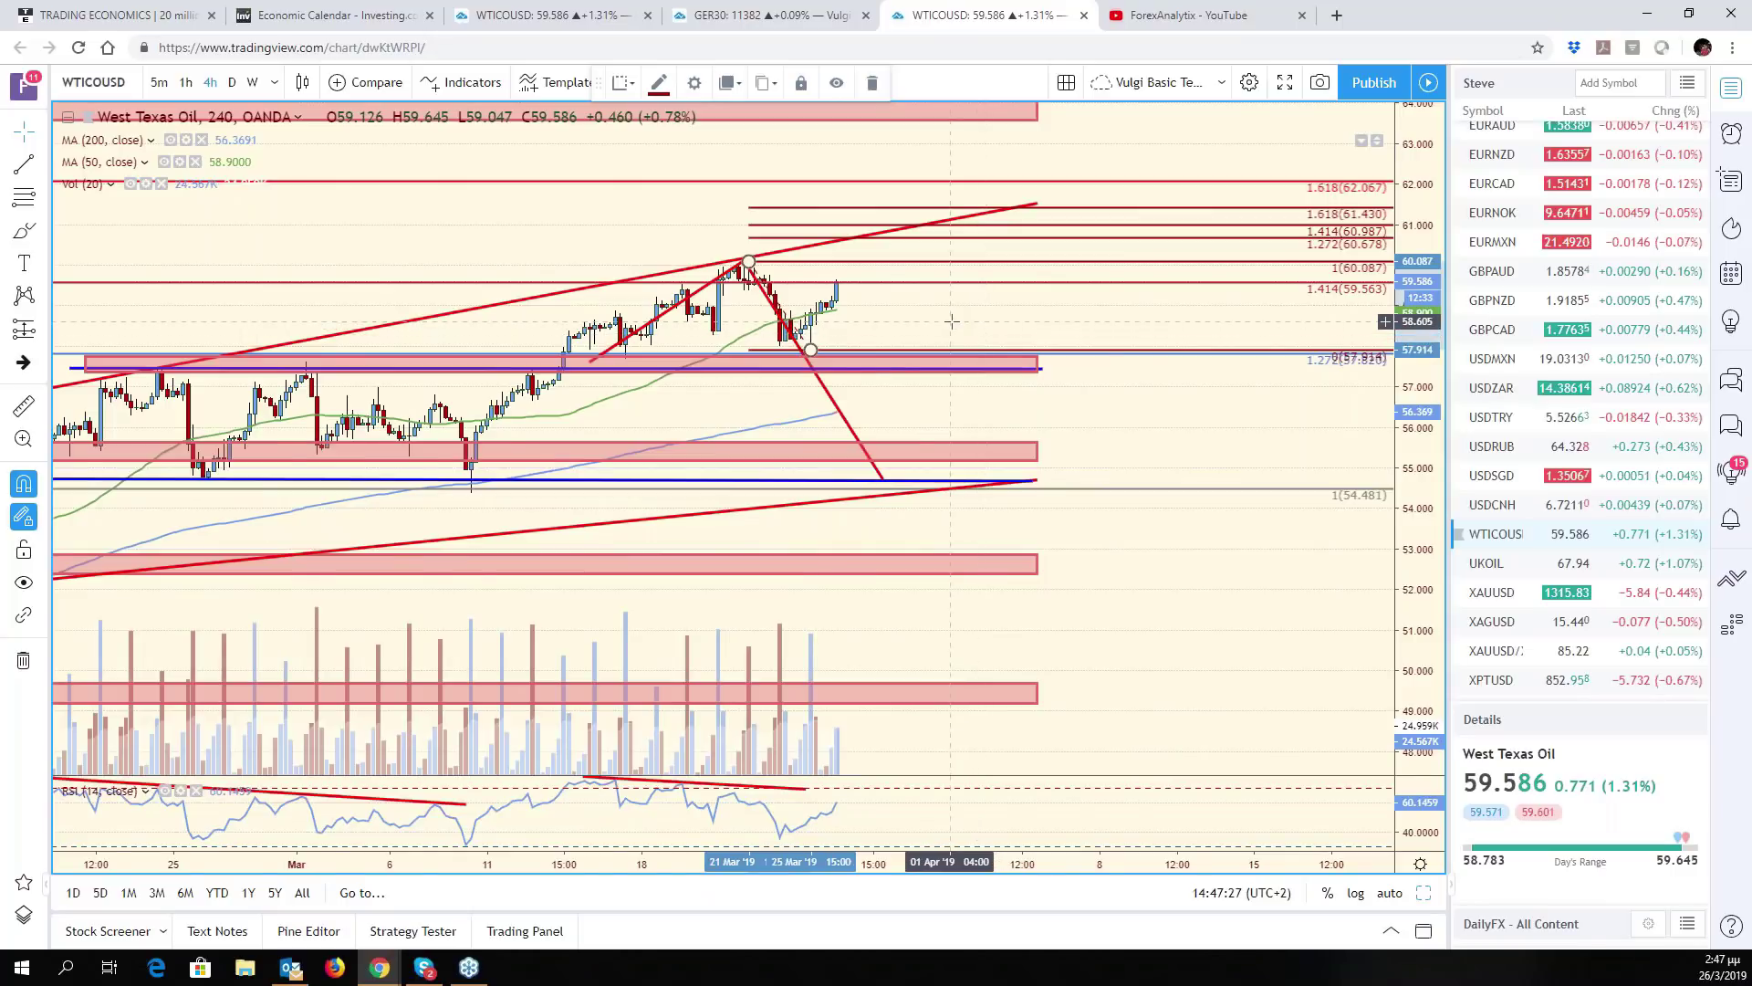
drag(952, 321, 1349, 379)
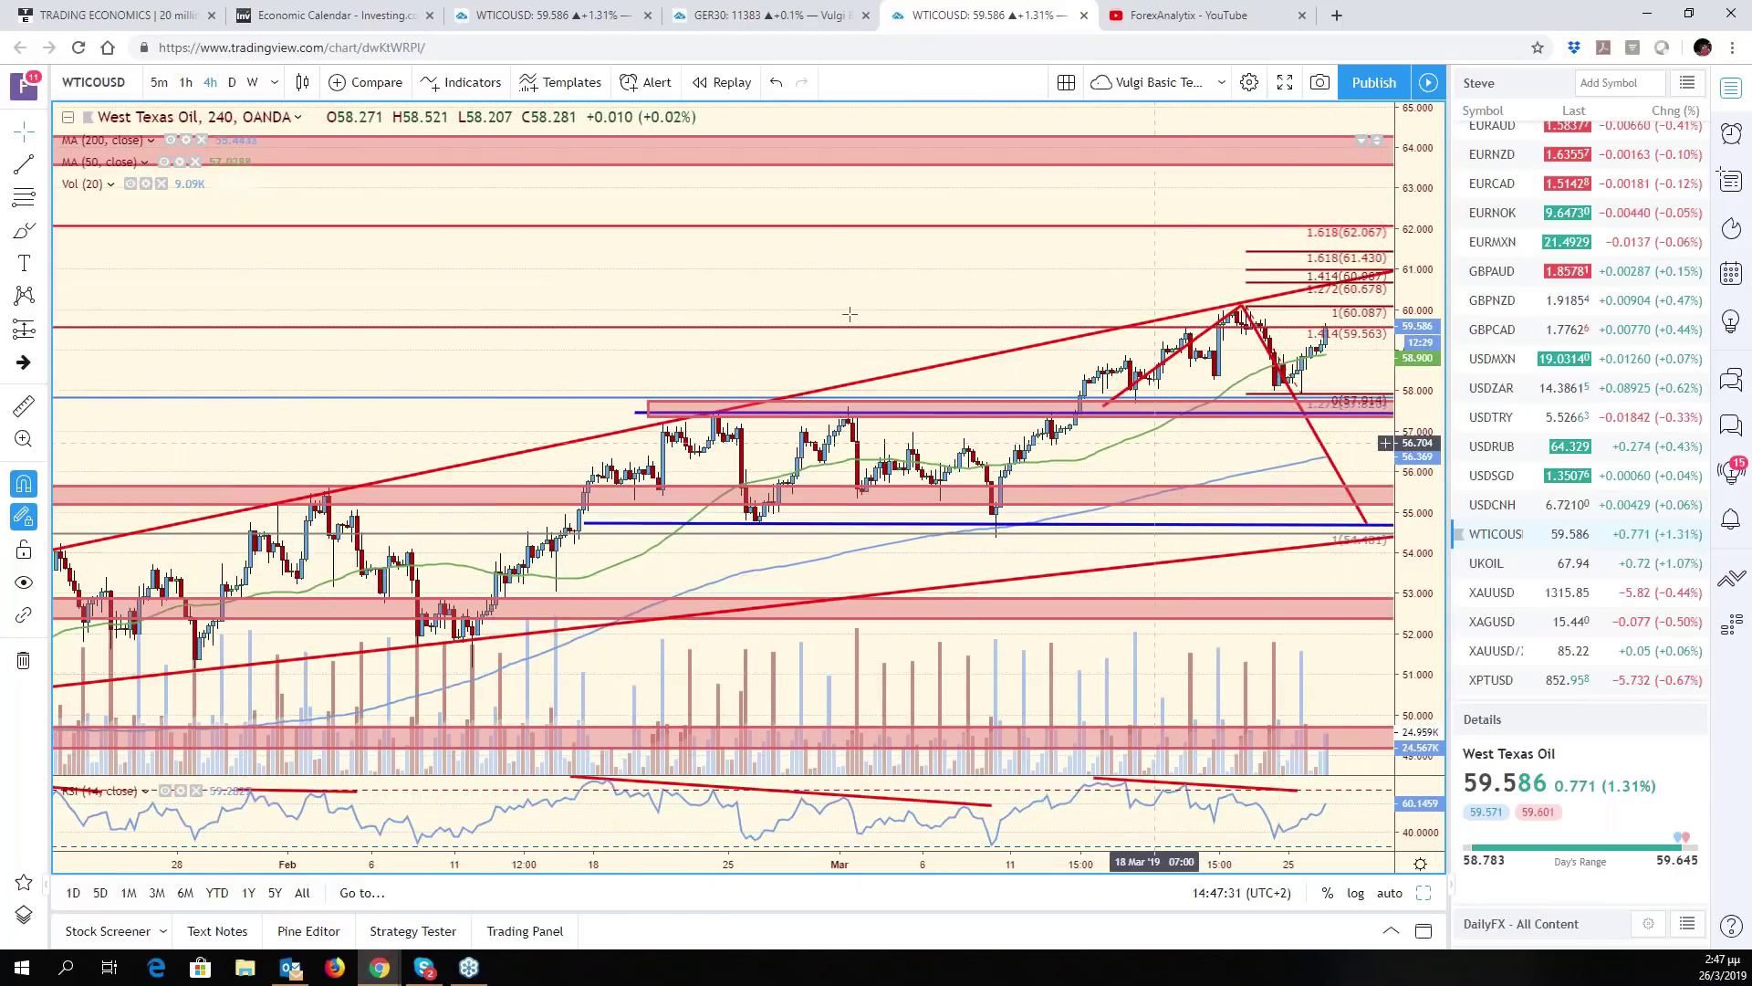
Change the 4-hour chart's symbol to USDNOK
click(126, 83)
text(USDNOK)
key(Return)
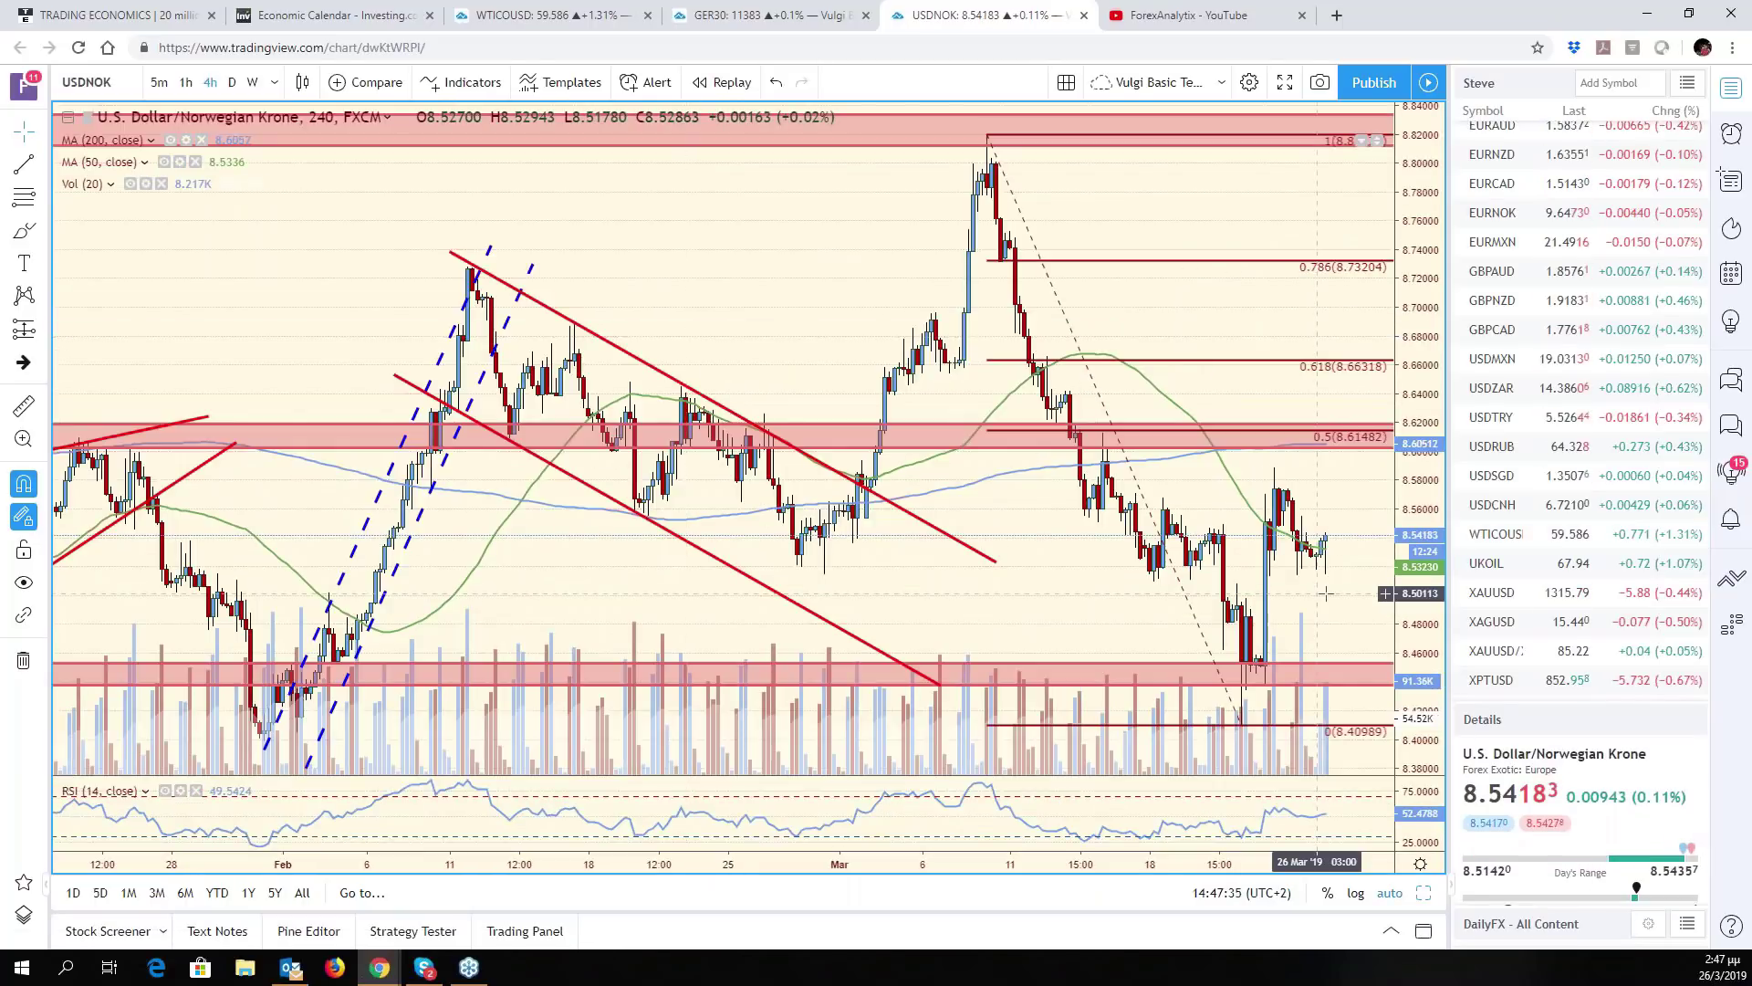
Zoom out on USDNOK and bring up the daily West Texas Oil chart tab
scroll(1362, 498, down, 3)
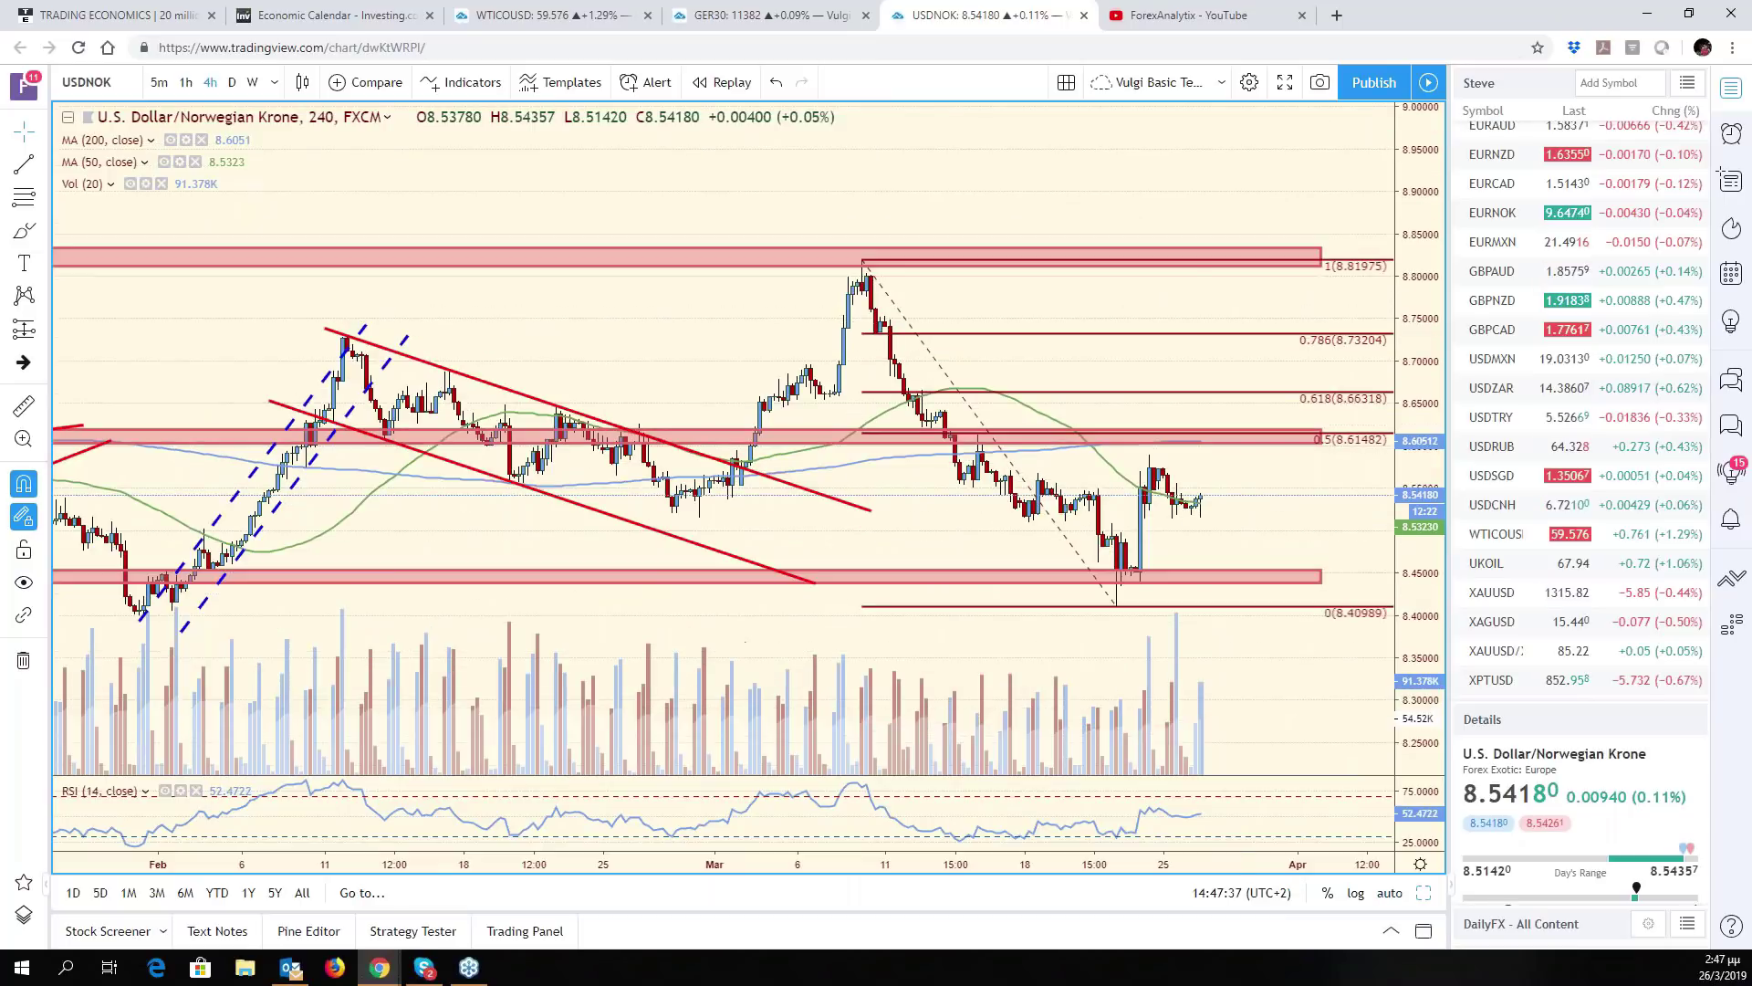
scroll(1217, 605, down, 5)
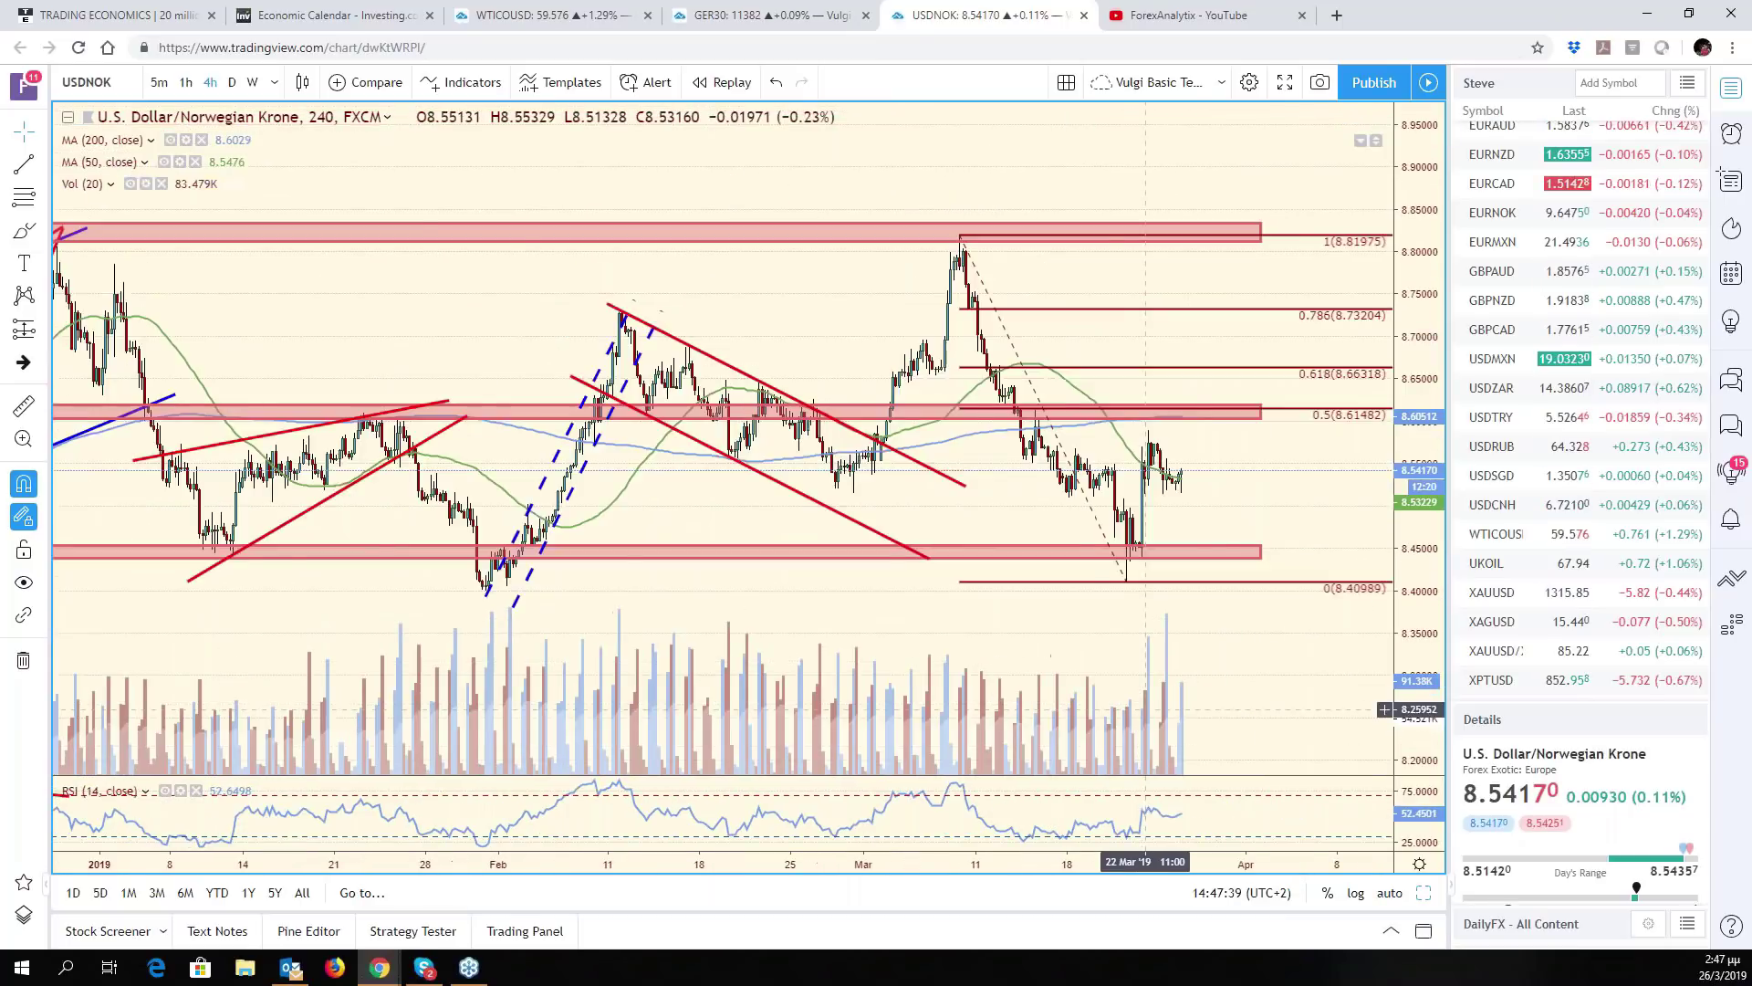
scroll(1198, 684, down, 3)
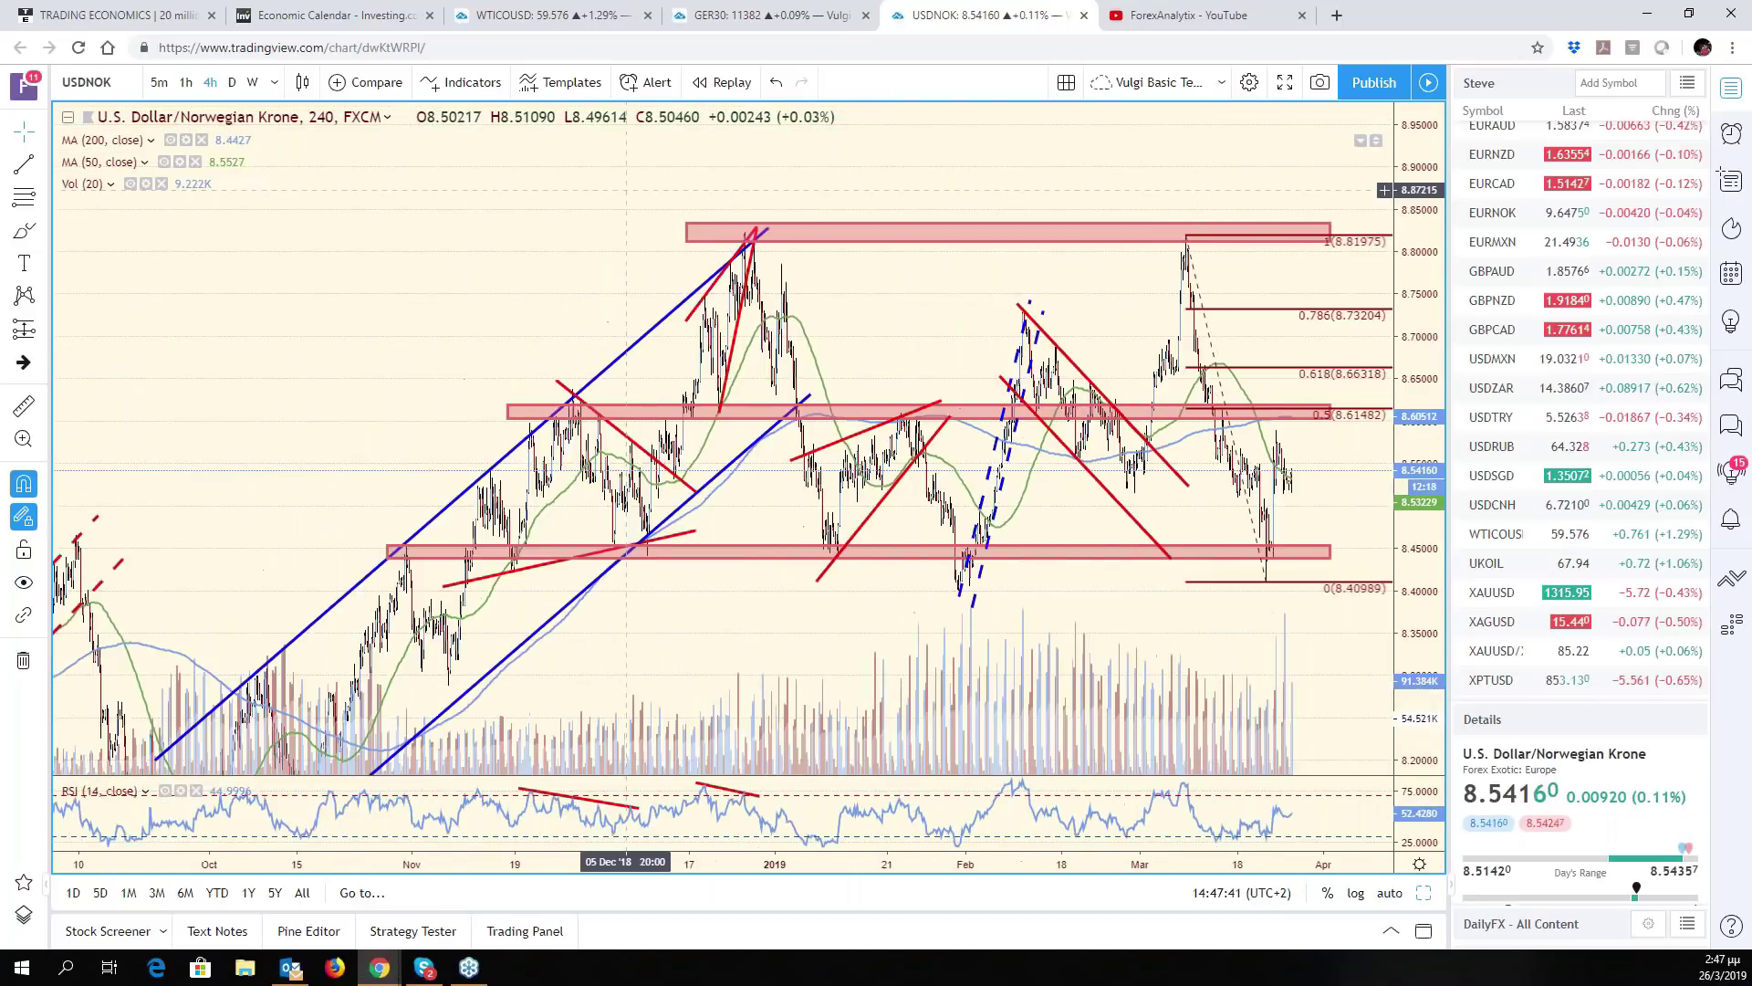
click(547, 16)
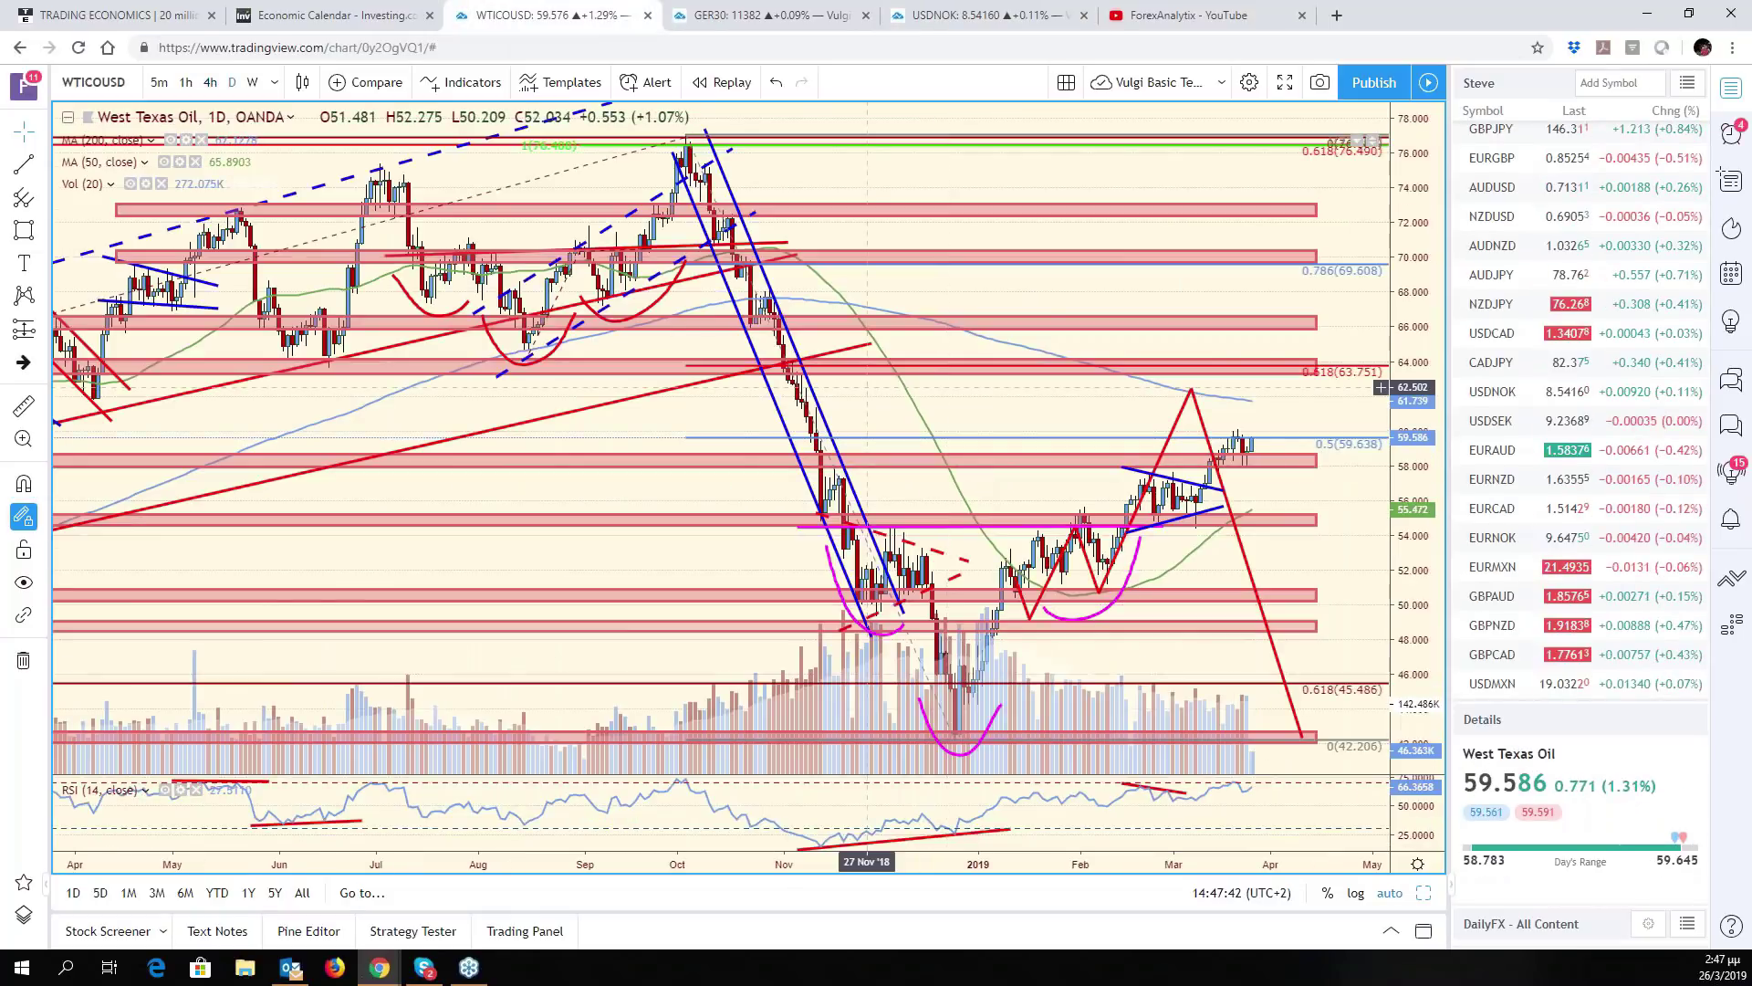
Load USDNOK on the daily chart and zoom around to review price near 8.543
click(134, 82)
text(USDNOK)
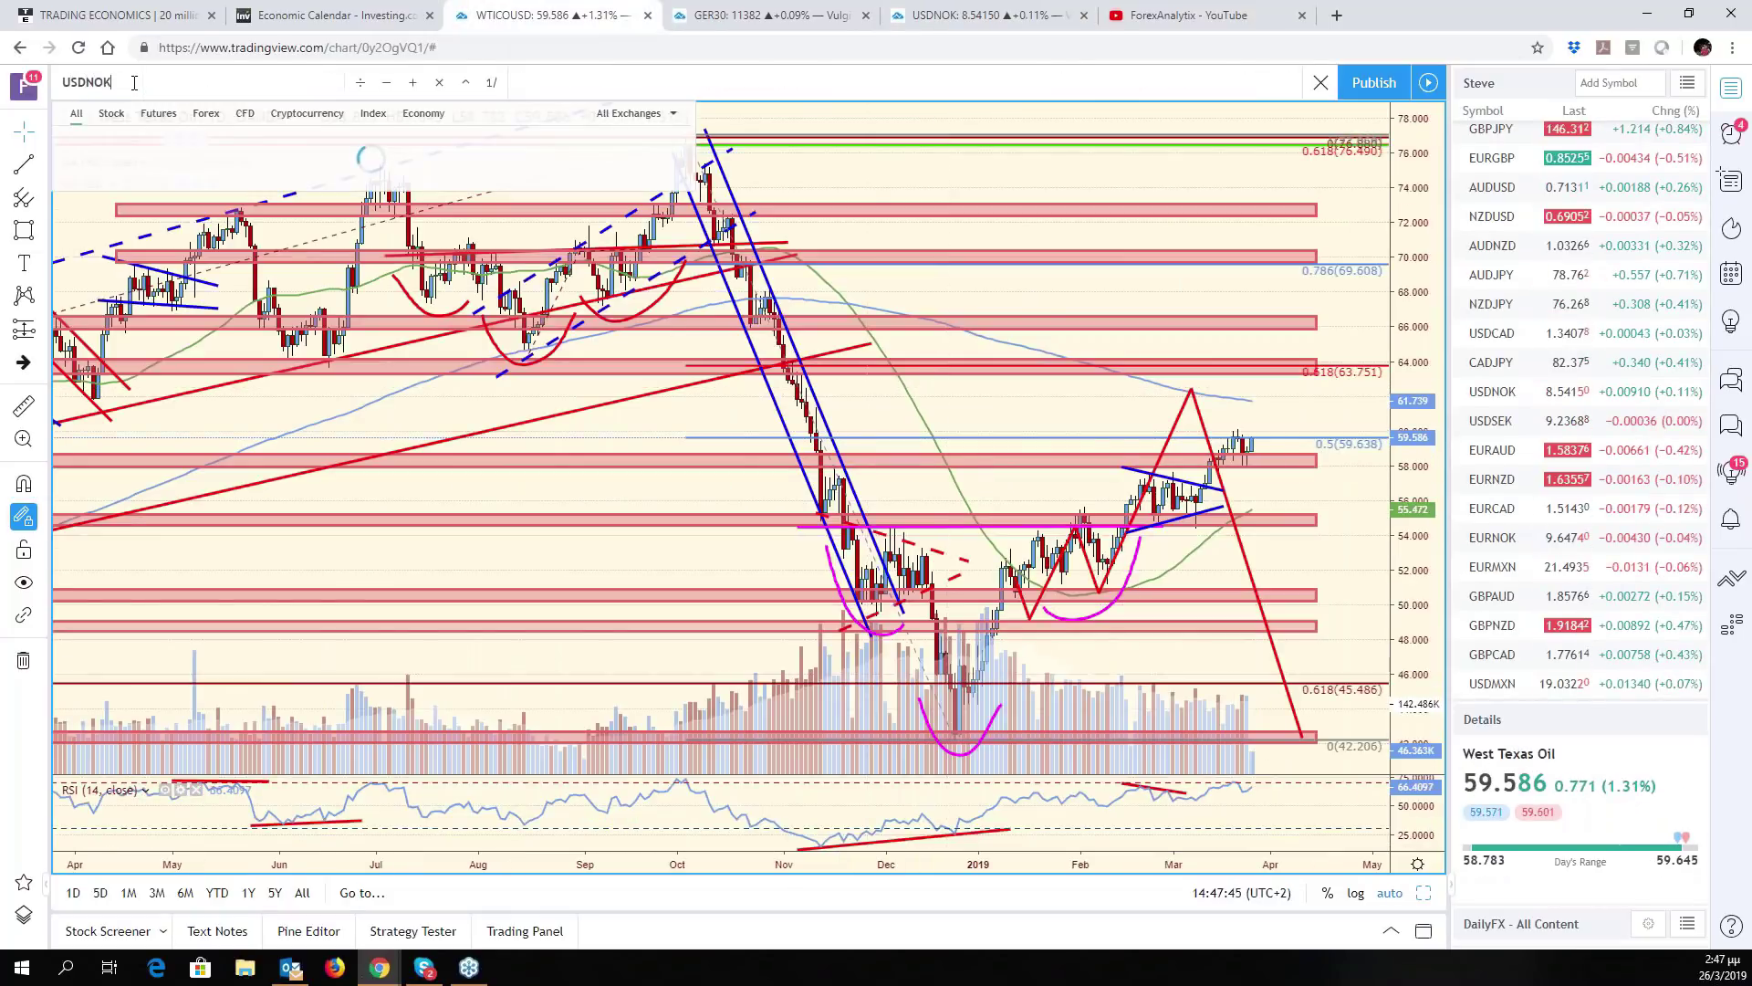
key(Return)
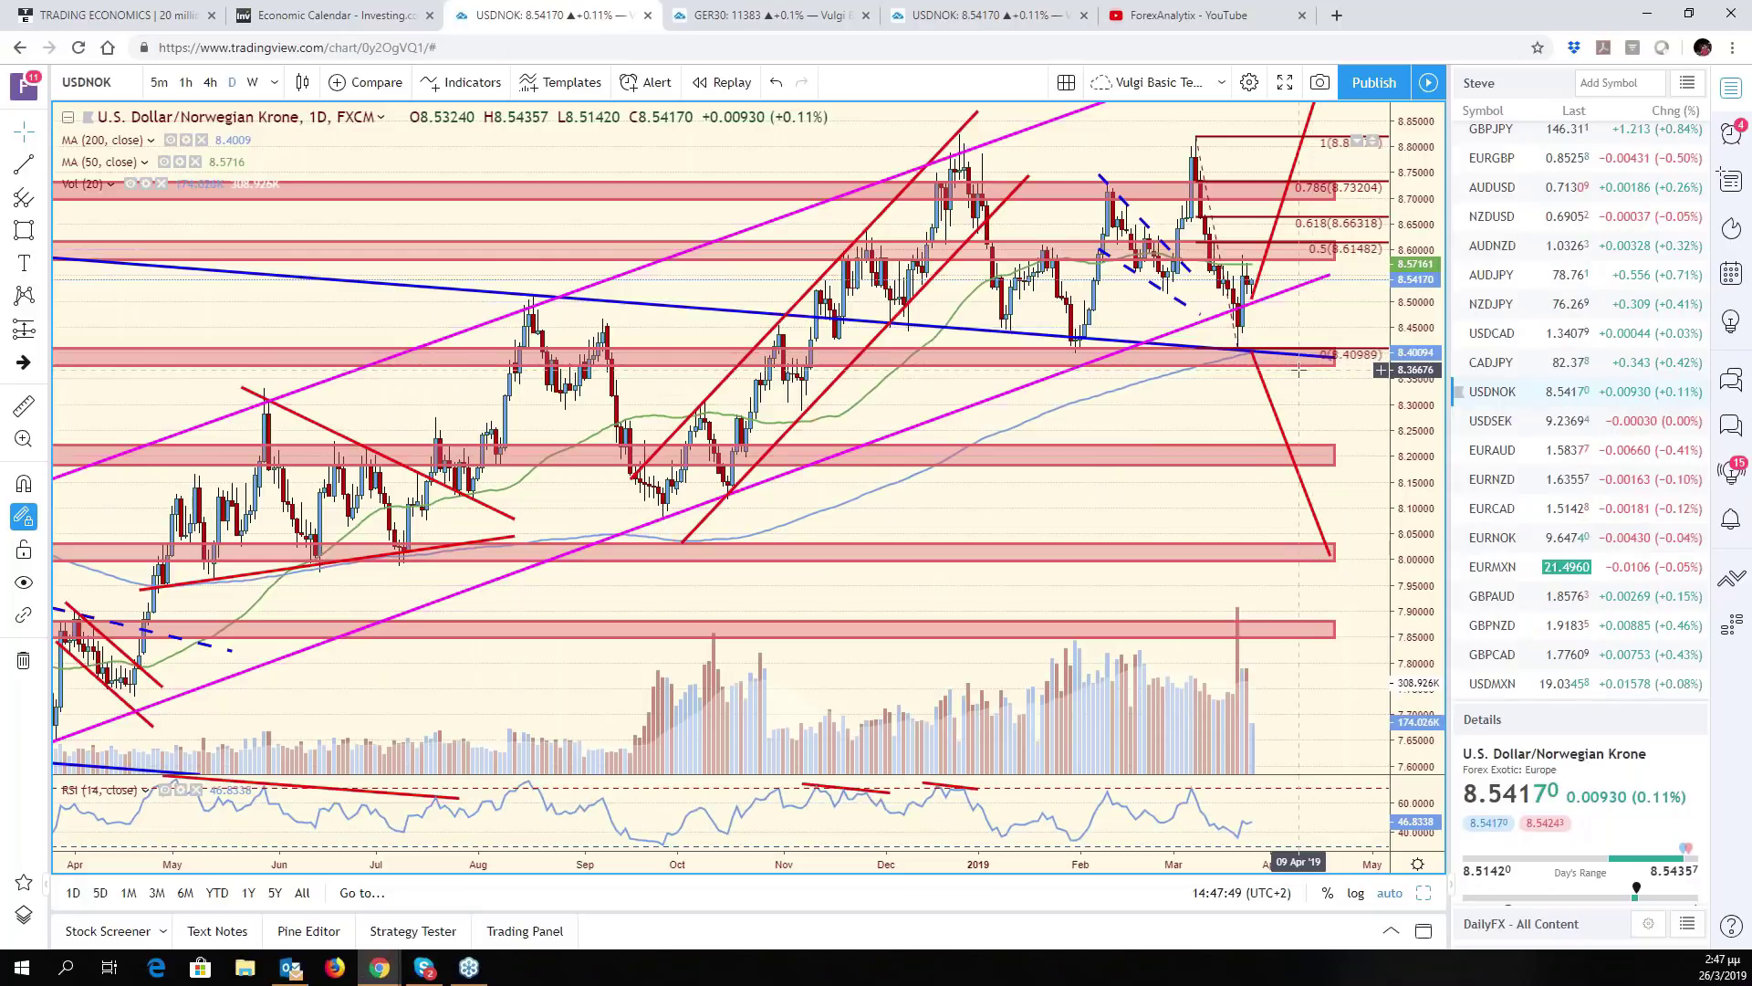
scroll(1299, 370, down, 5)
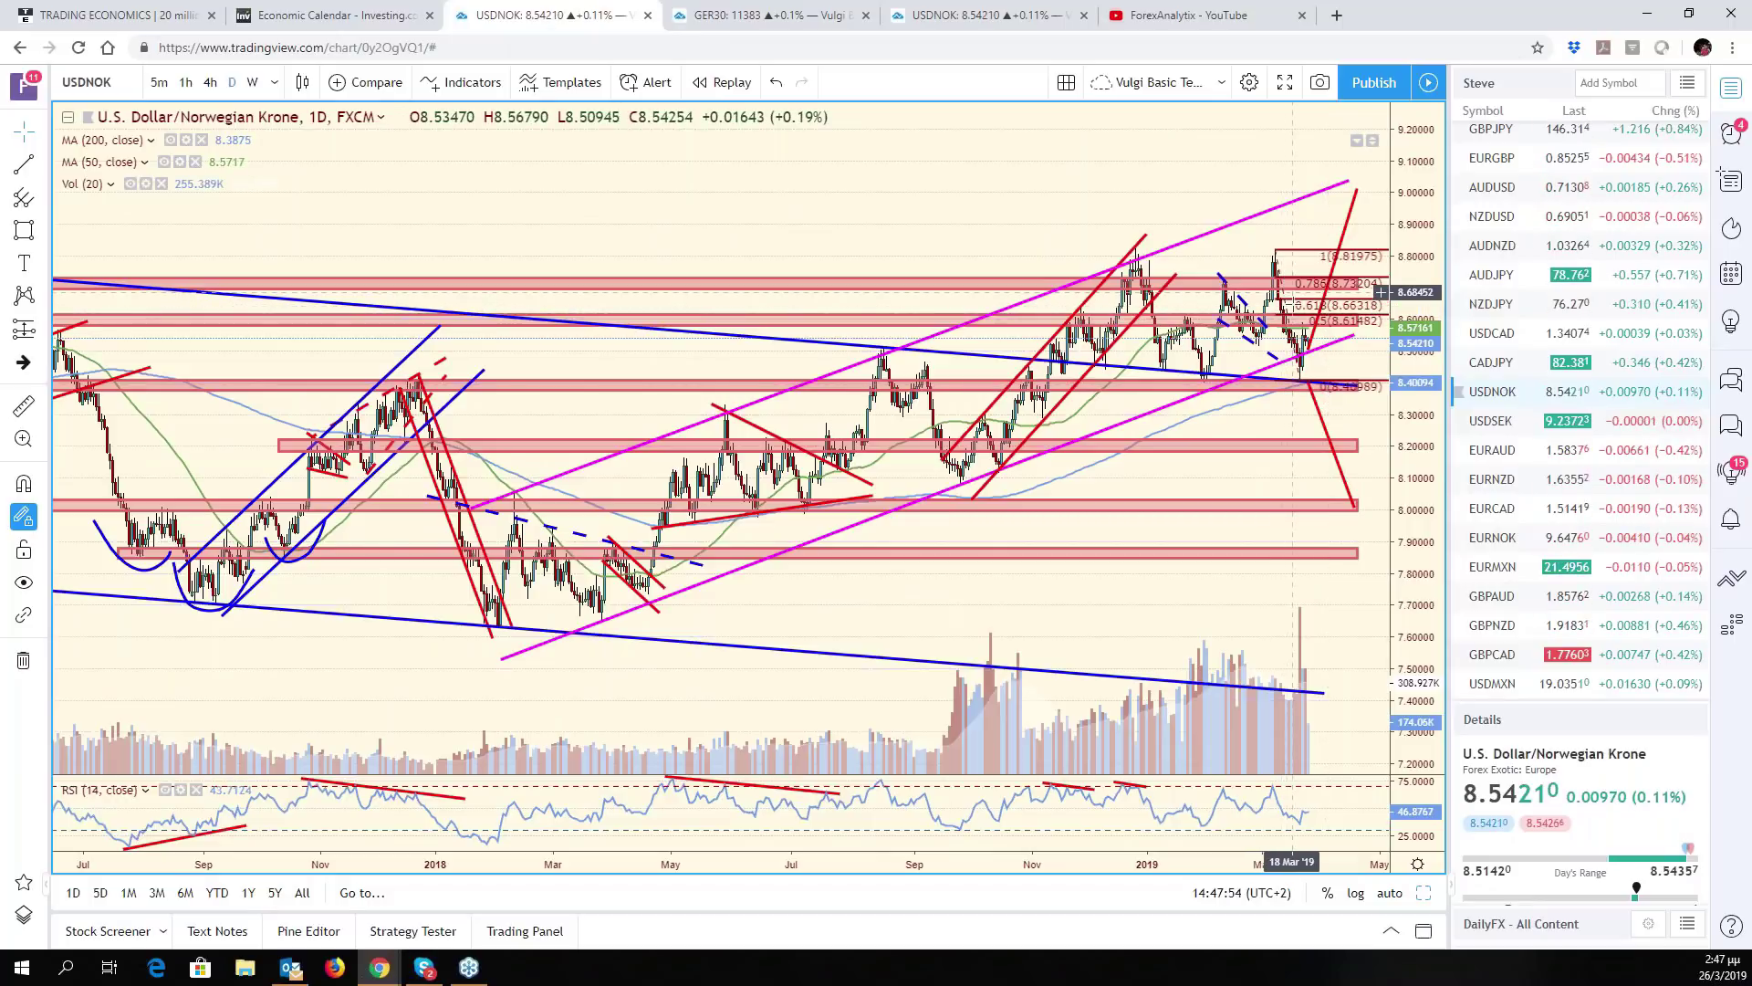
scroll(1260, 347, up, 4)
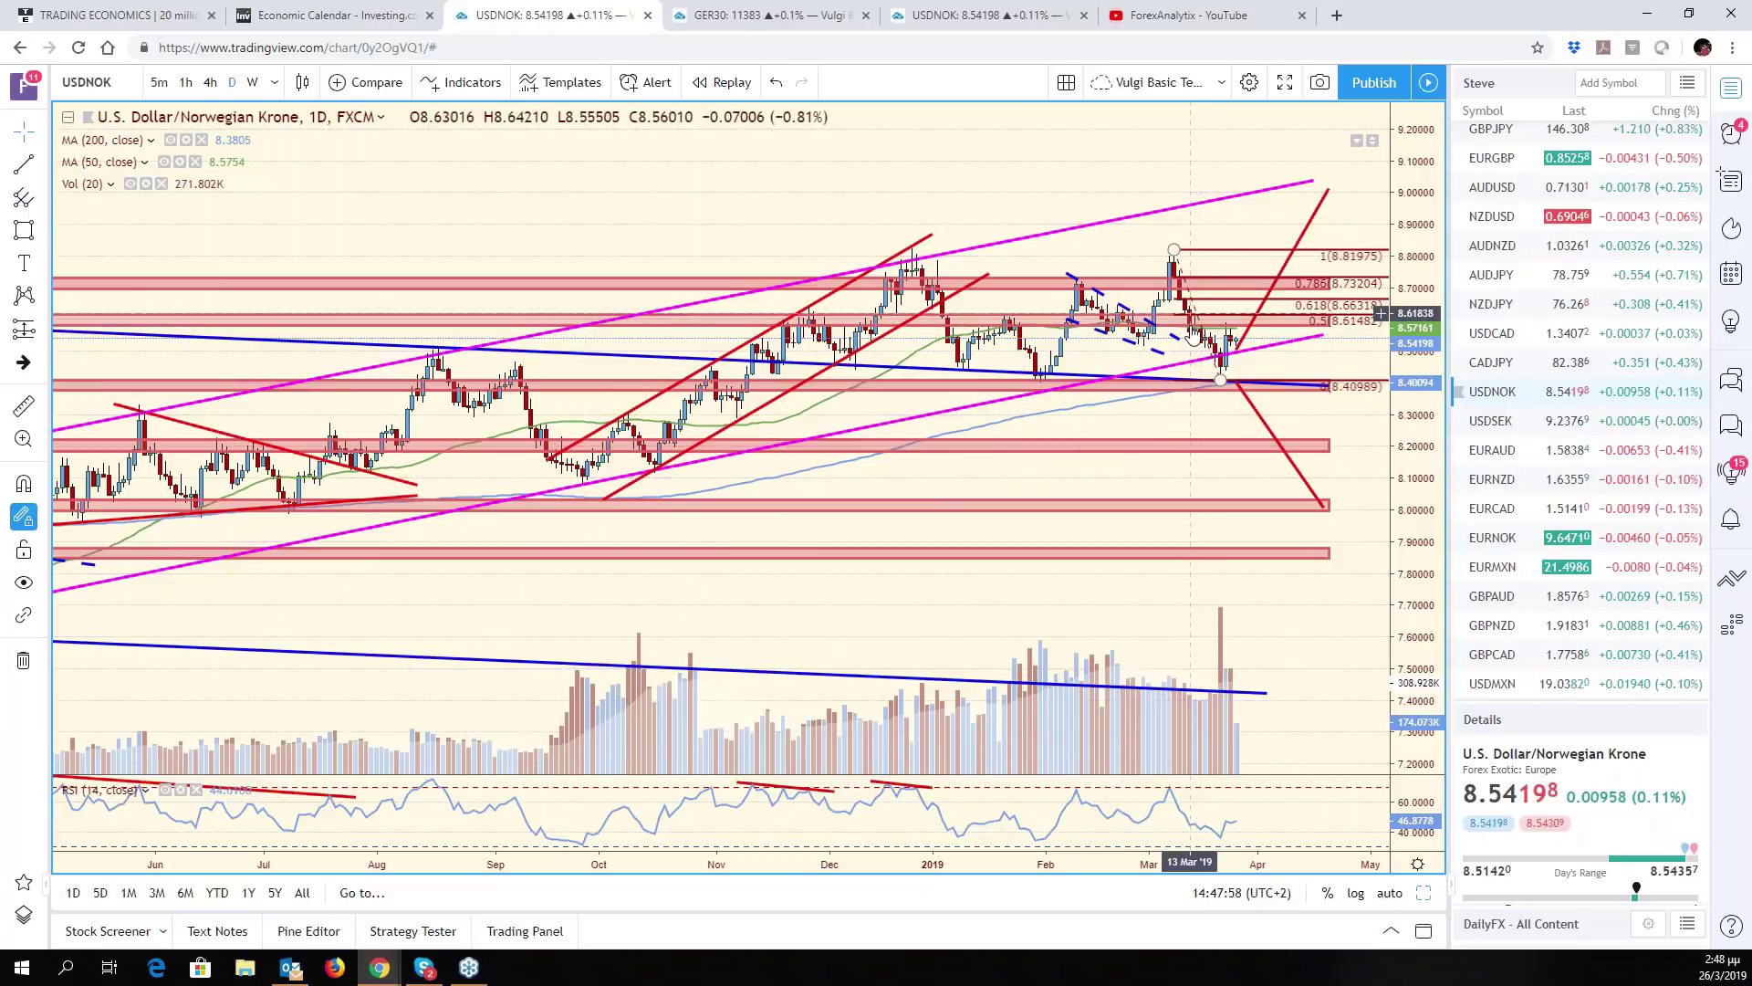
scroll(1296, 398, down, 3)
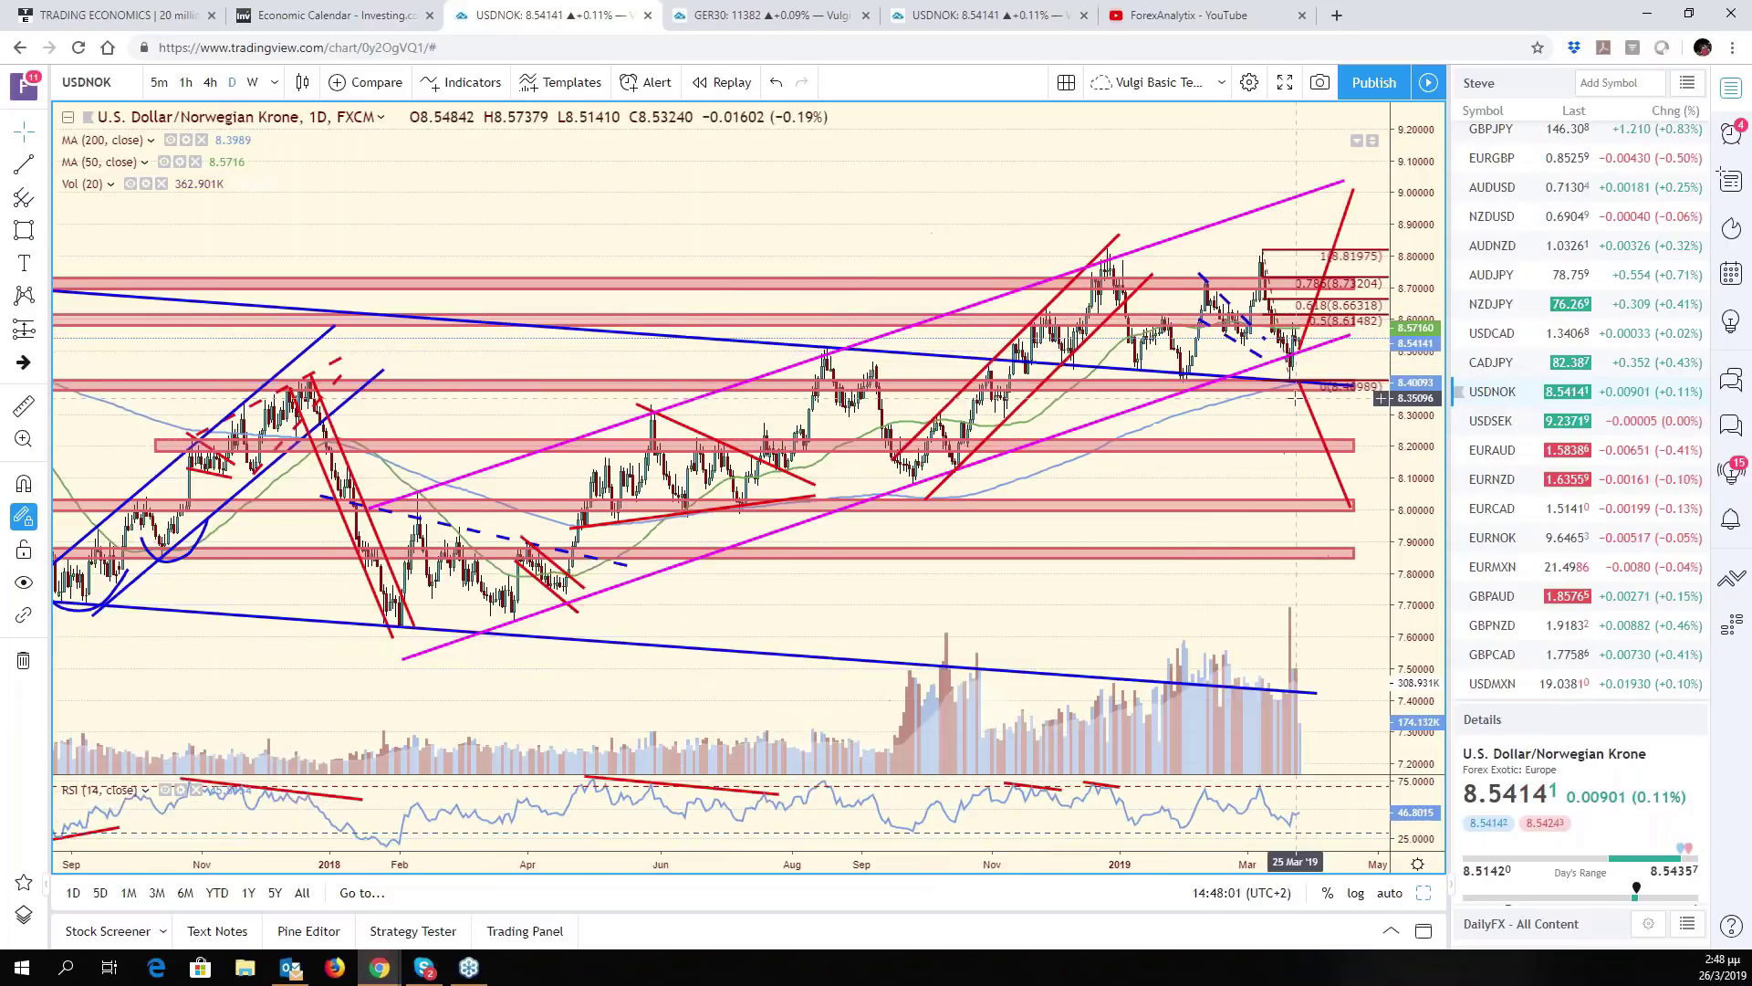
scroll(1296, 398, down, 5)
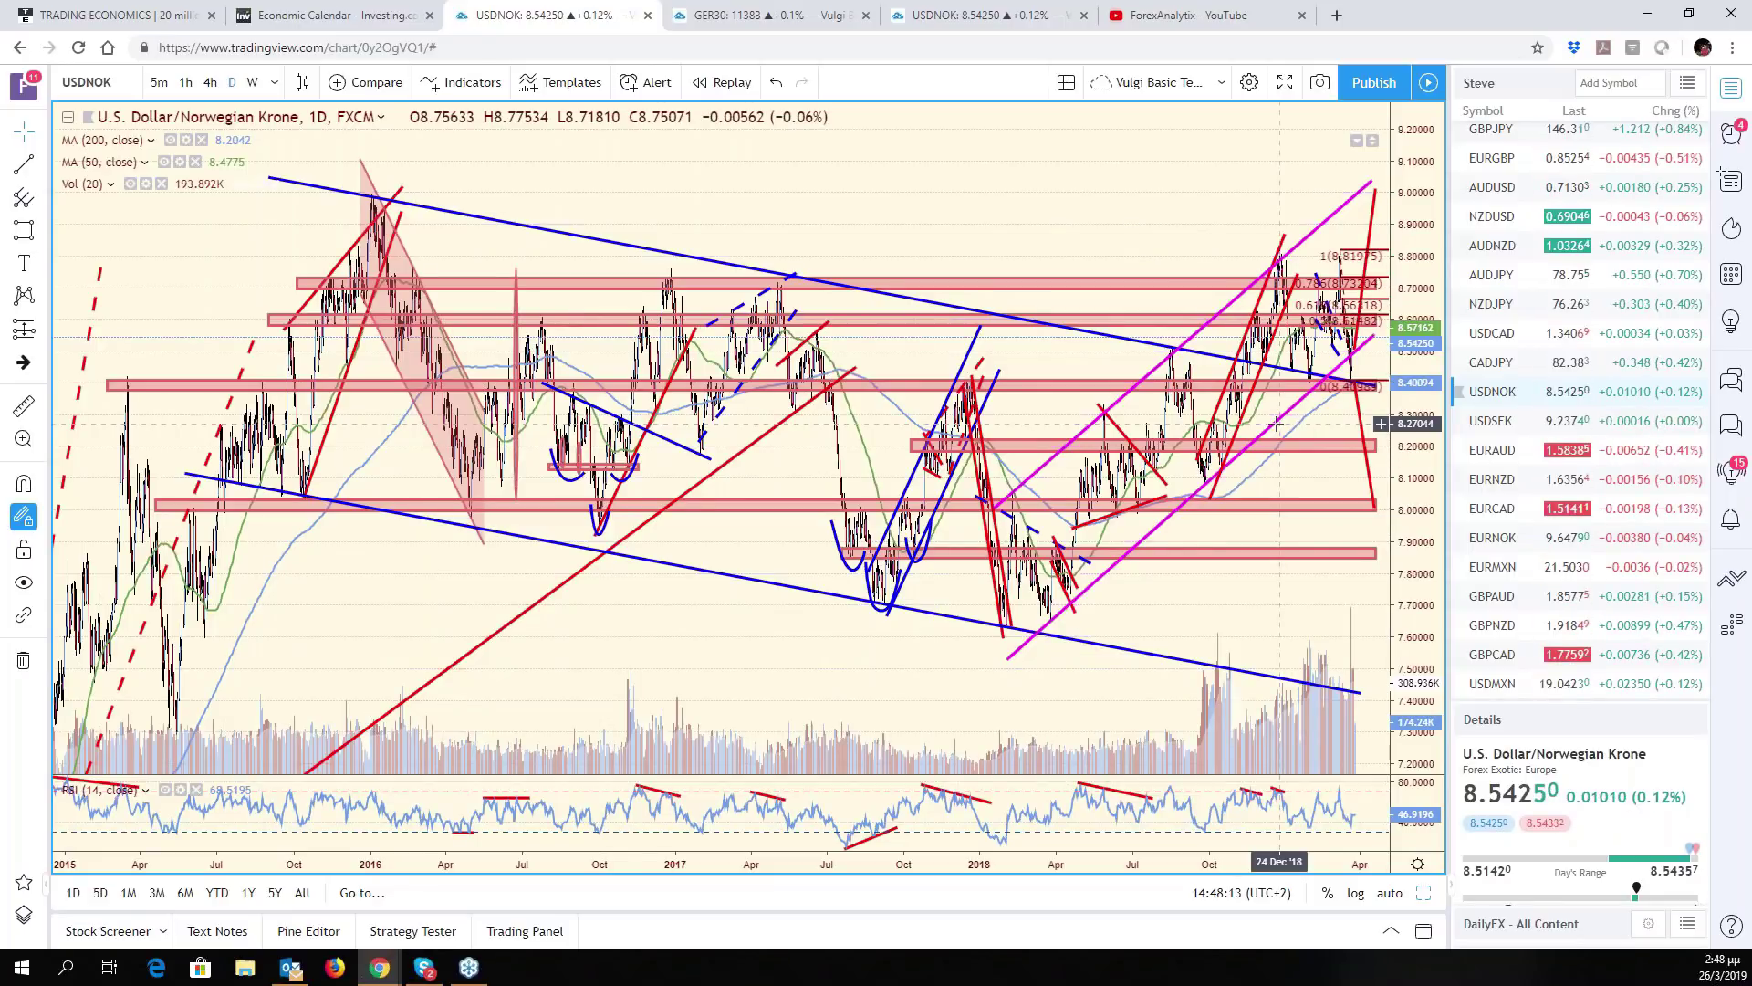
scroll(1212, 439, up, 5)
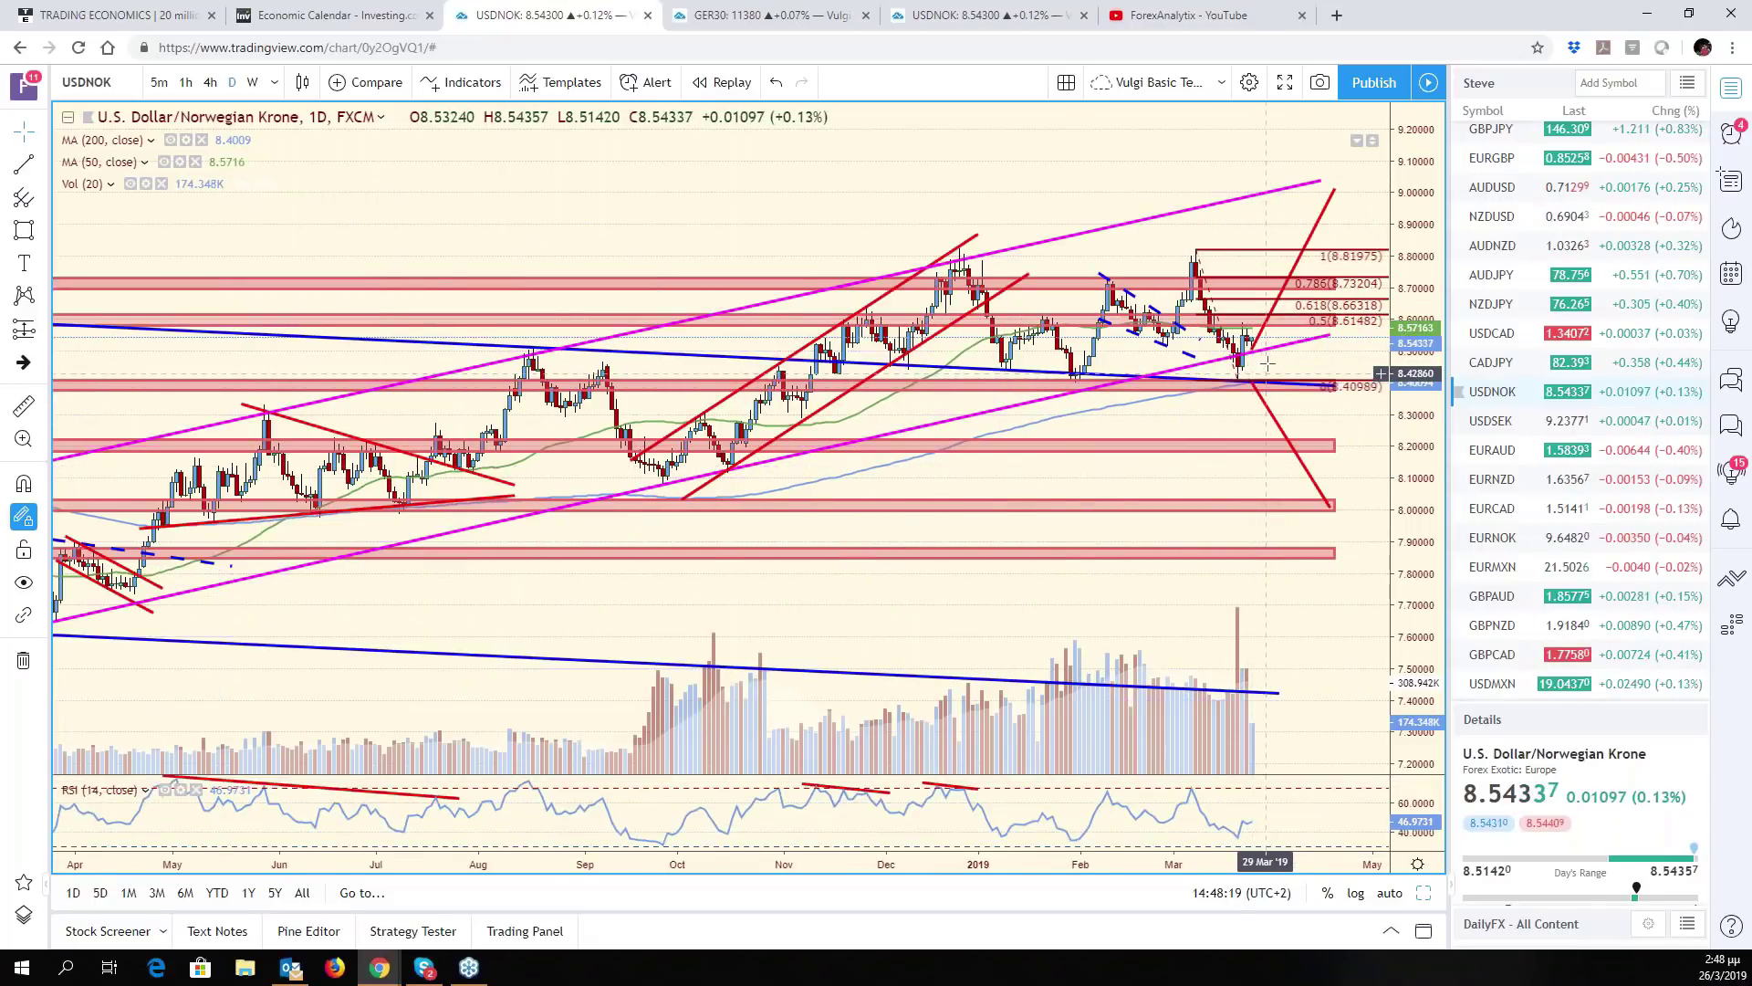
key(ctrl+5)
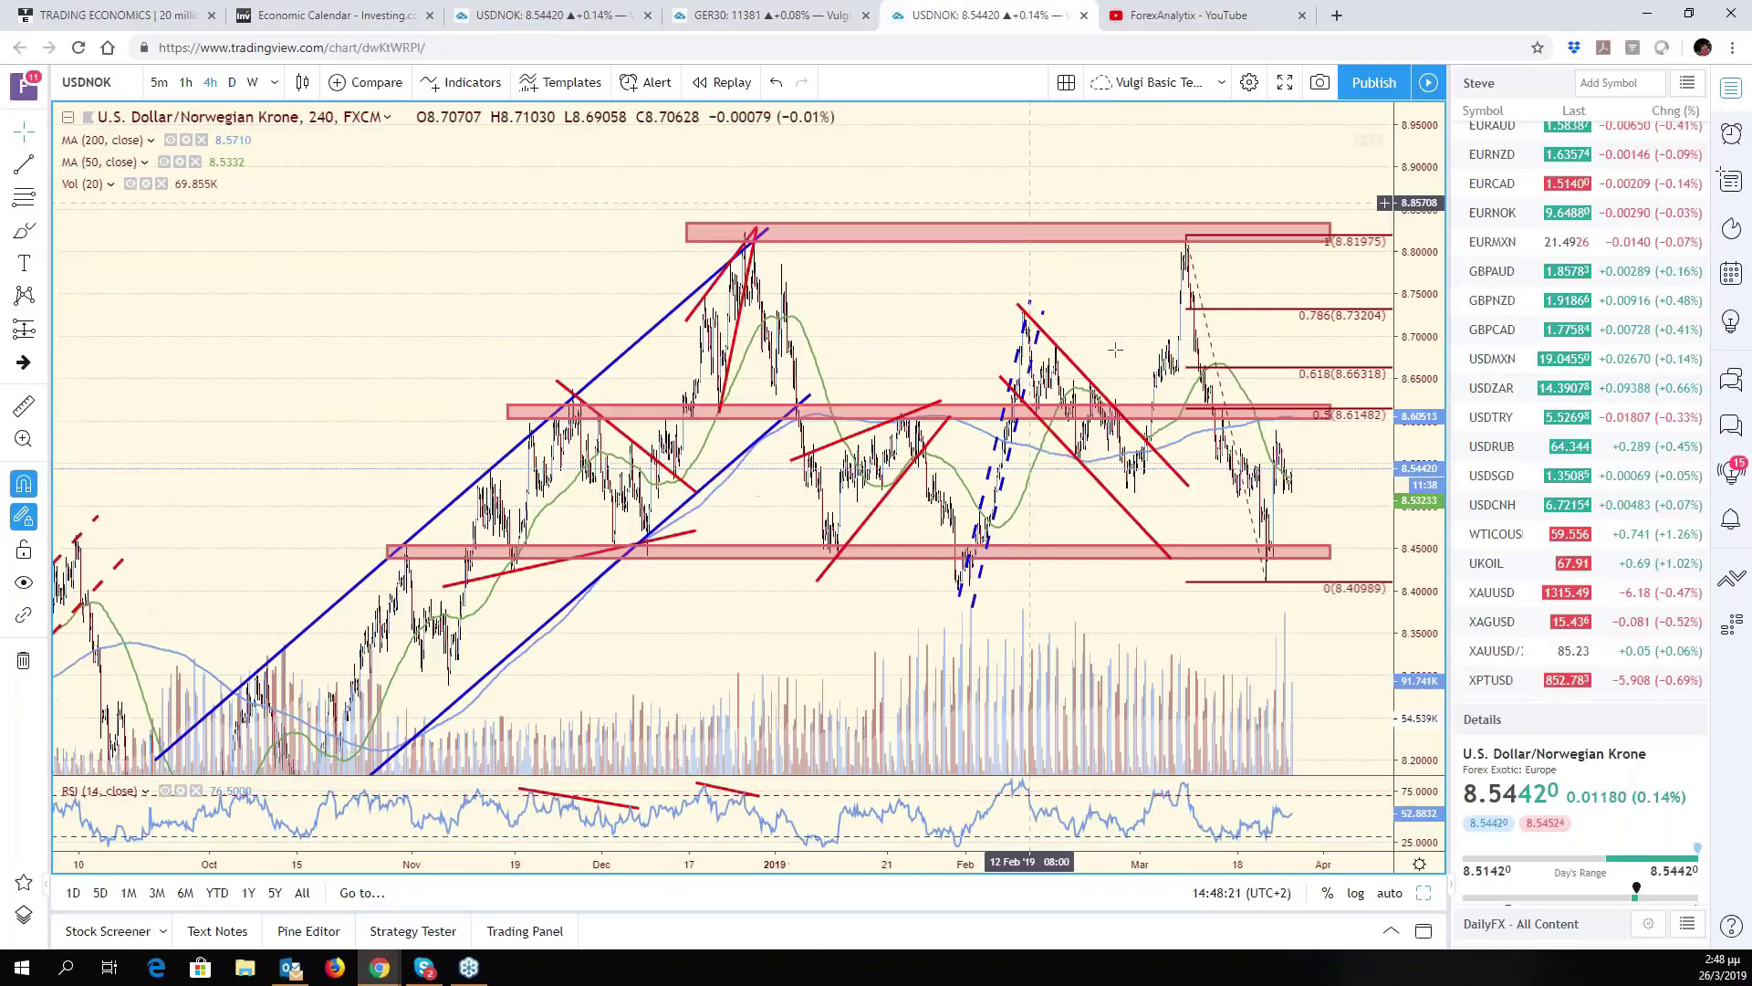
scroll(1115, 349, up, 3)
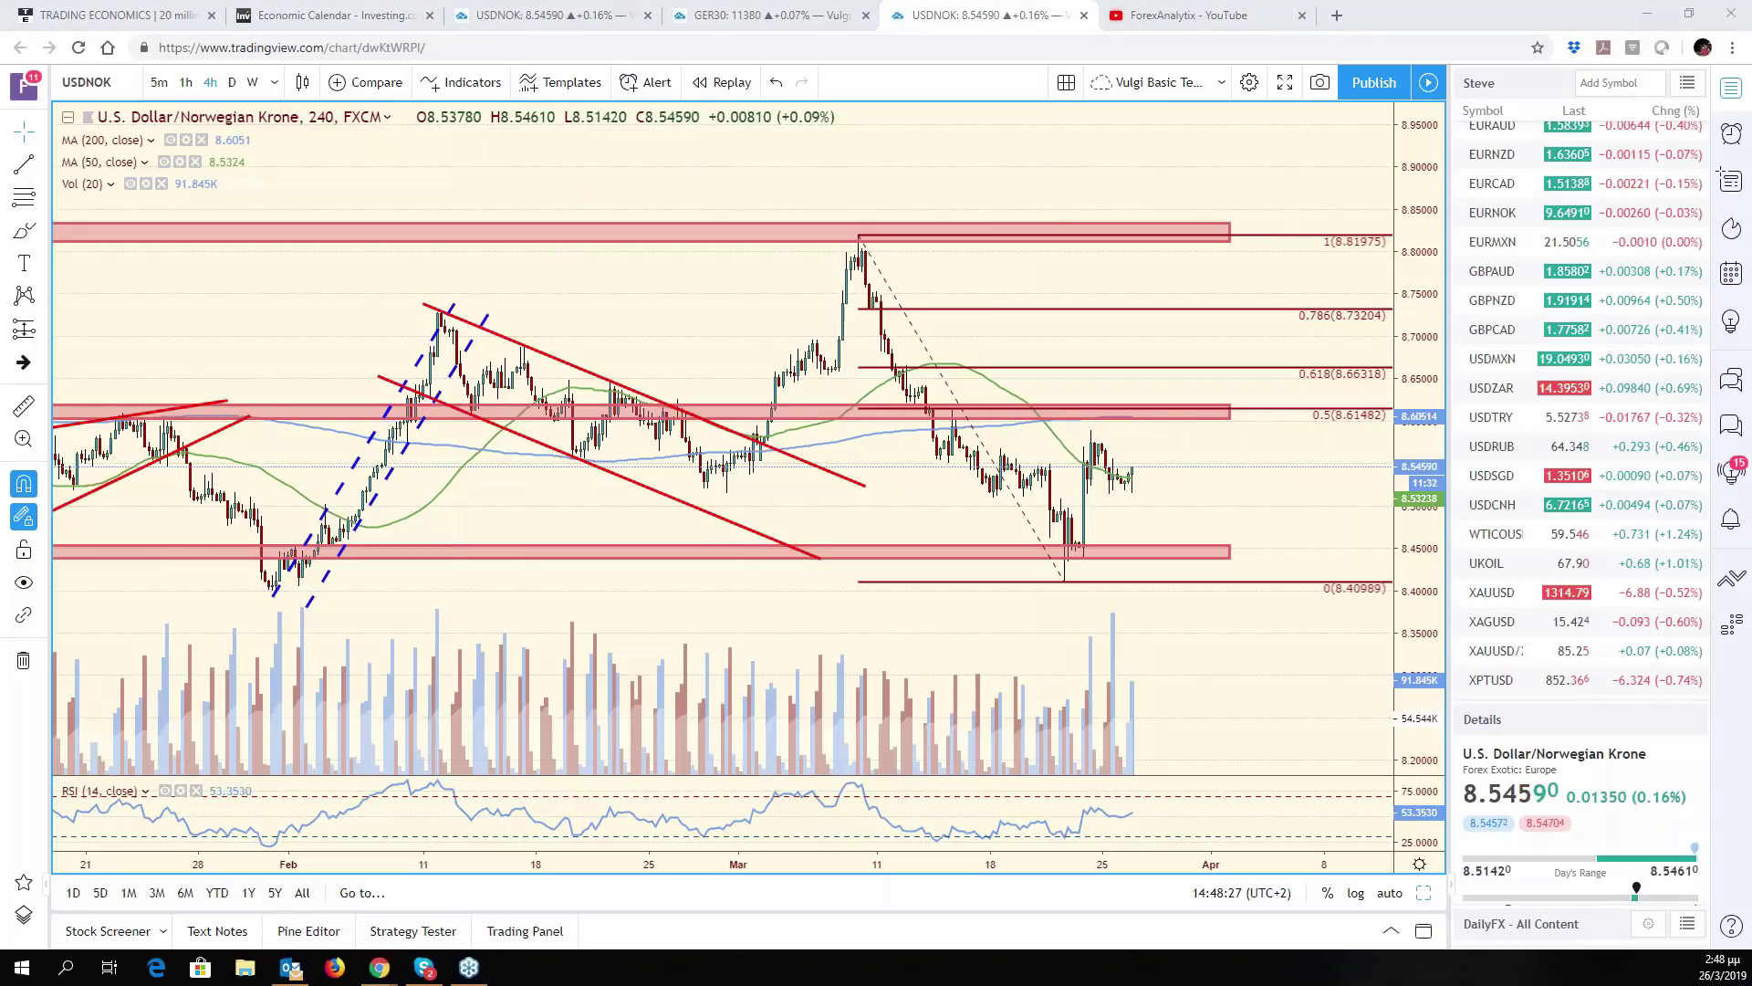
mouse_move(951, 468)
mouse_down()
mouse_move(1027, 513)
mouse_move(1058, 575)
mouse_move(1180, 472)
mouse_up()
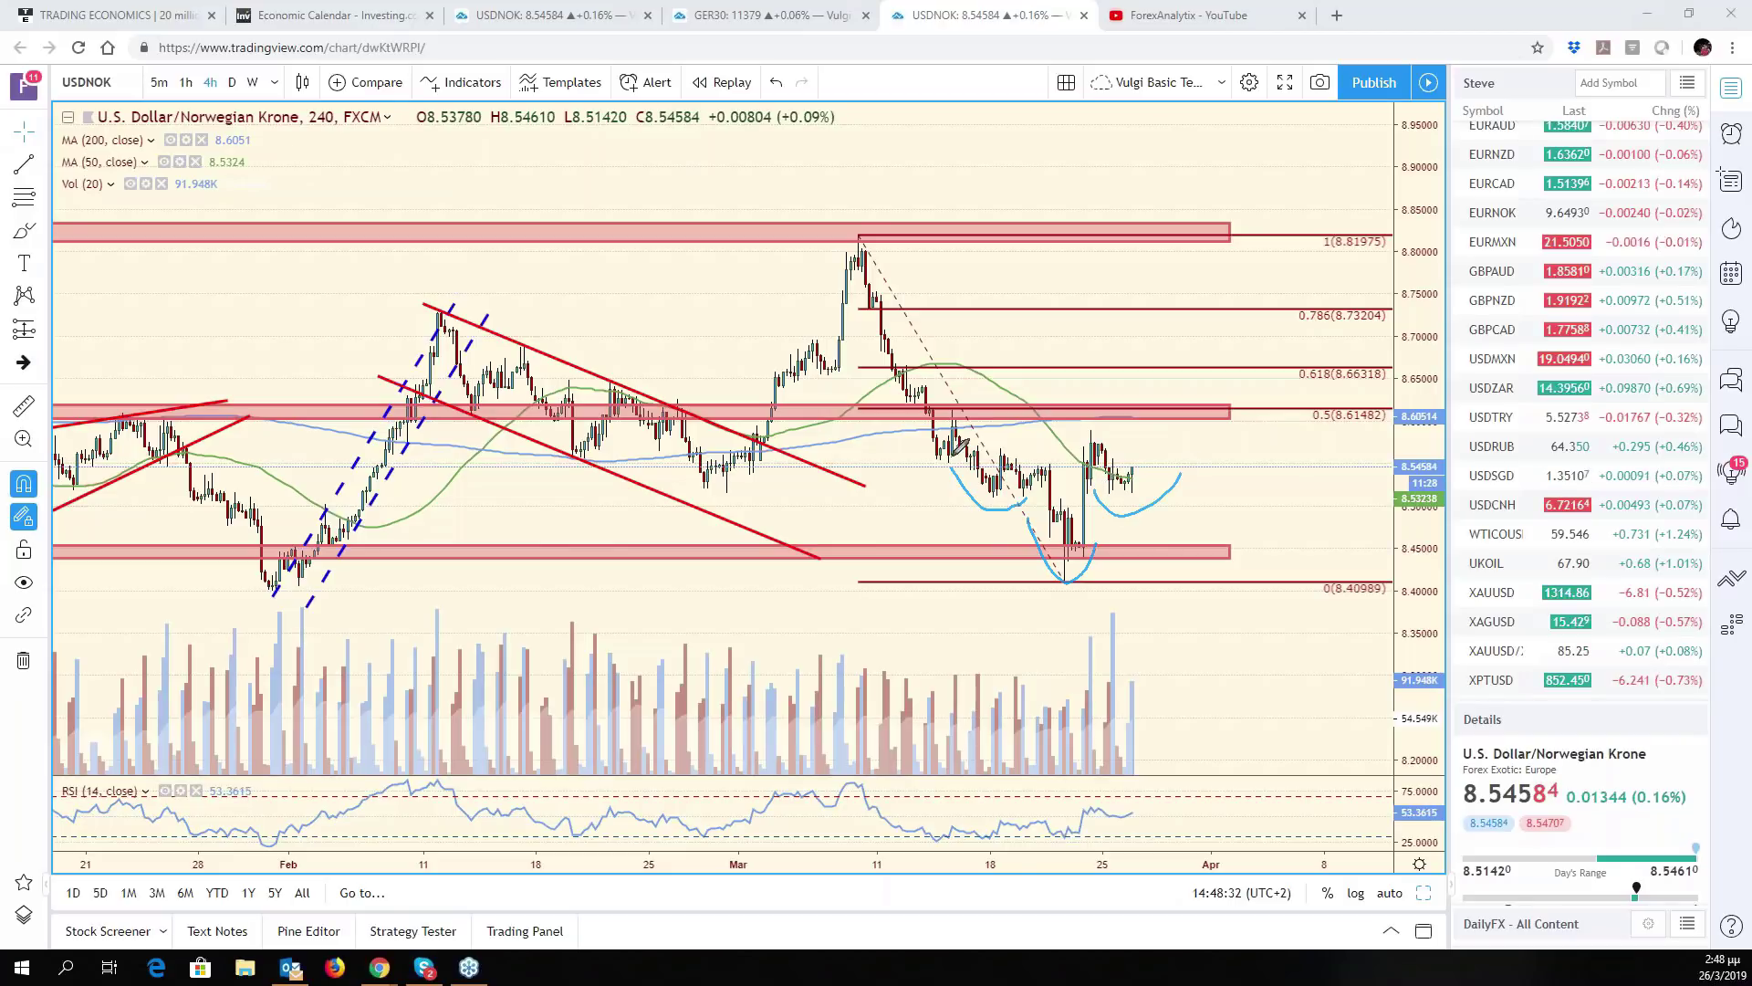
mouse_move(935, 461)
mouse_down()
mouse_move(1191, 427)
mouse_move(1249, 249)
mouse_up()
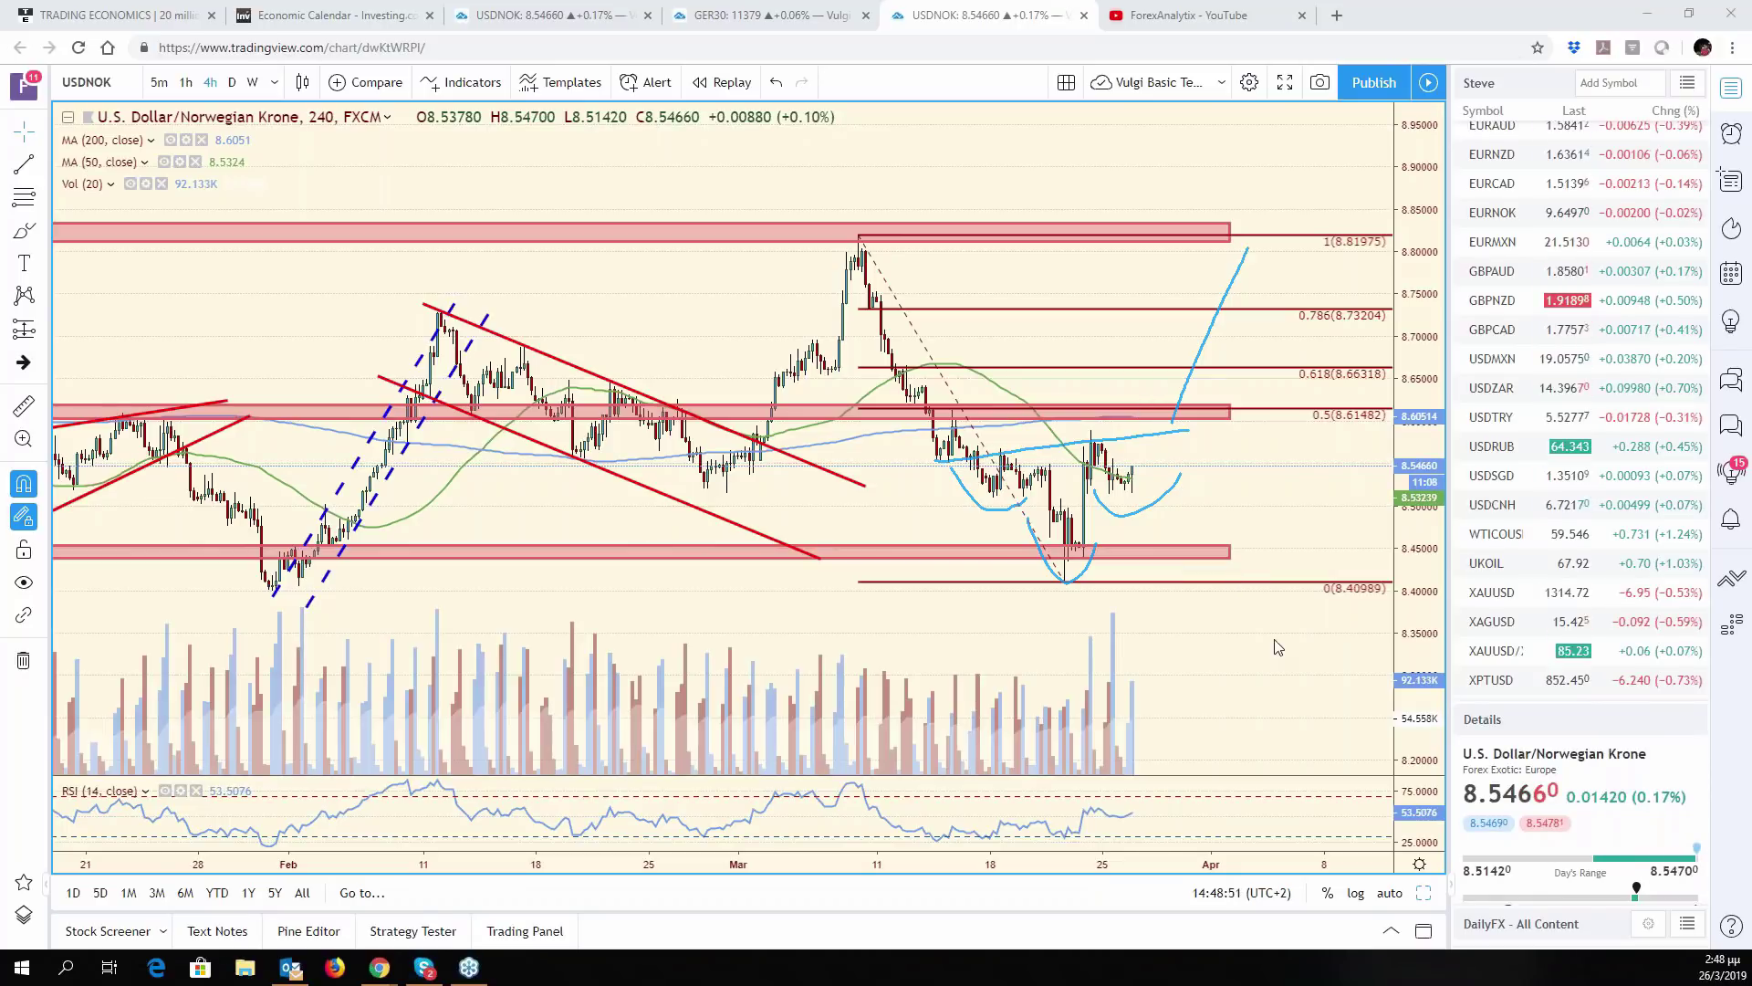
key(Escape)
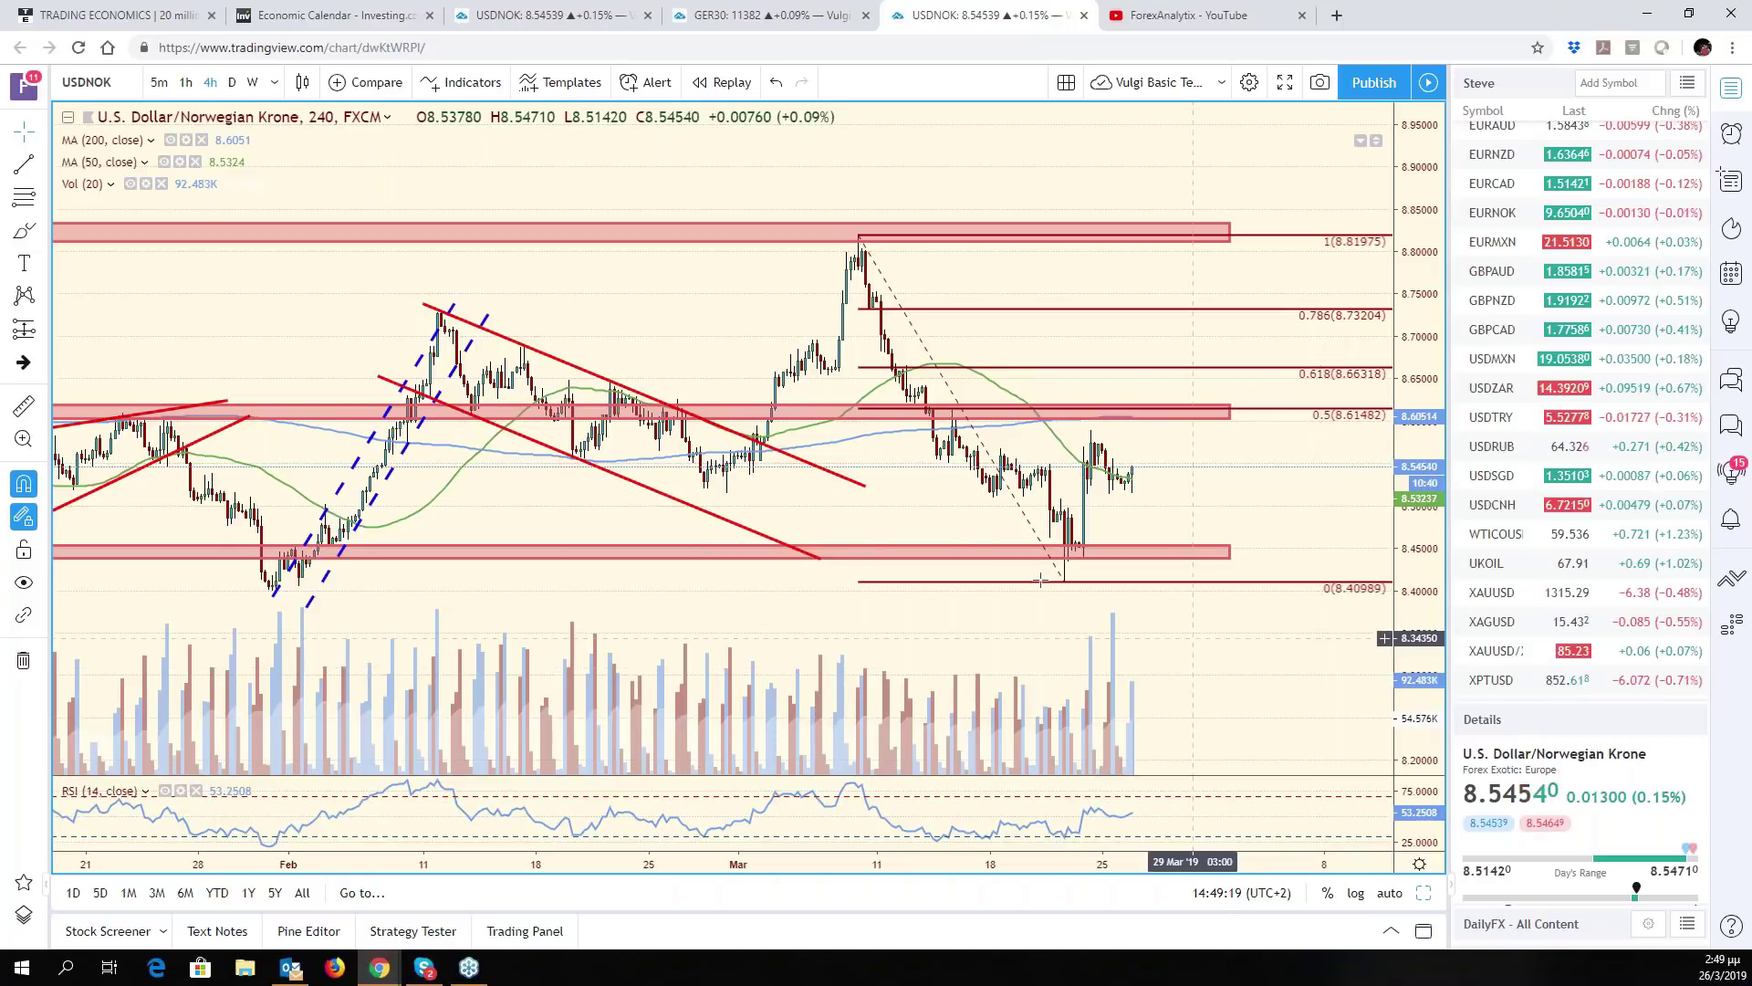
Find WTICOUSD in the watchlist and load the 4-hour West Texas Oil chart
scroll(1078, 595, up, 2)
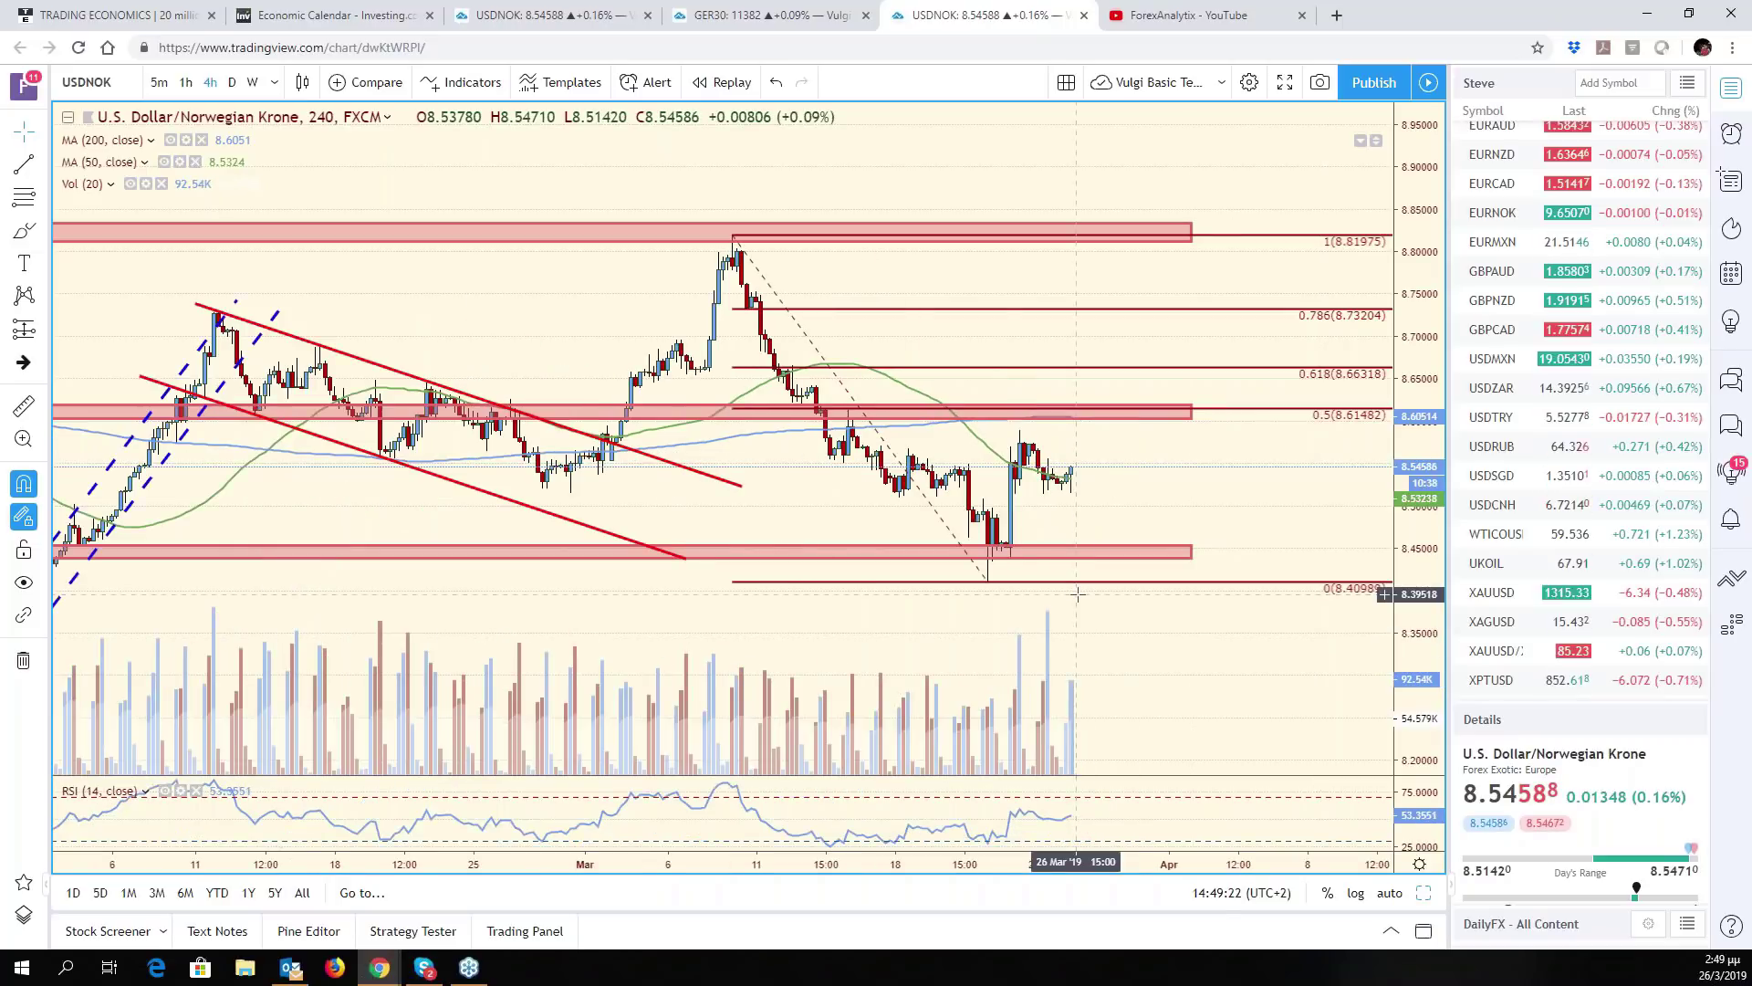
scroll(1078, 594, down, 1)
scroll(1078, 594, down, 1)
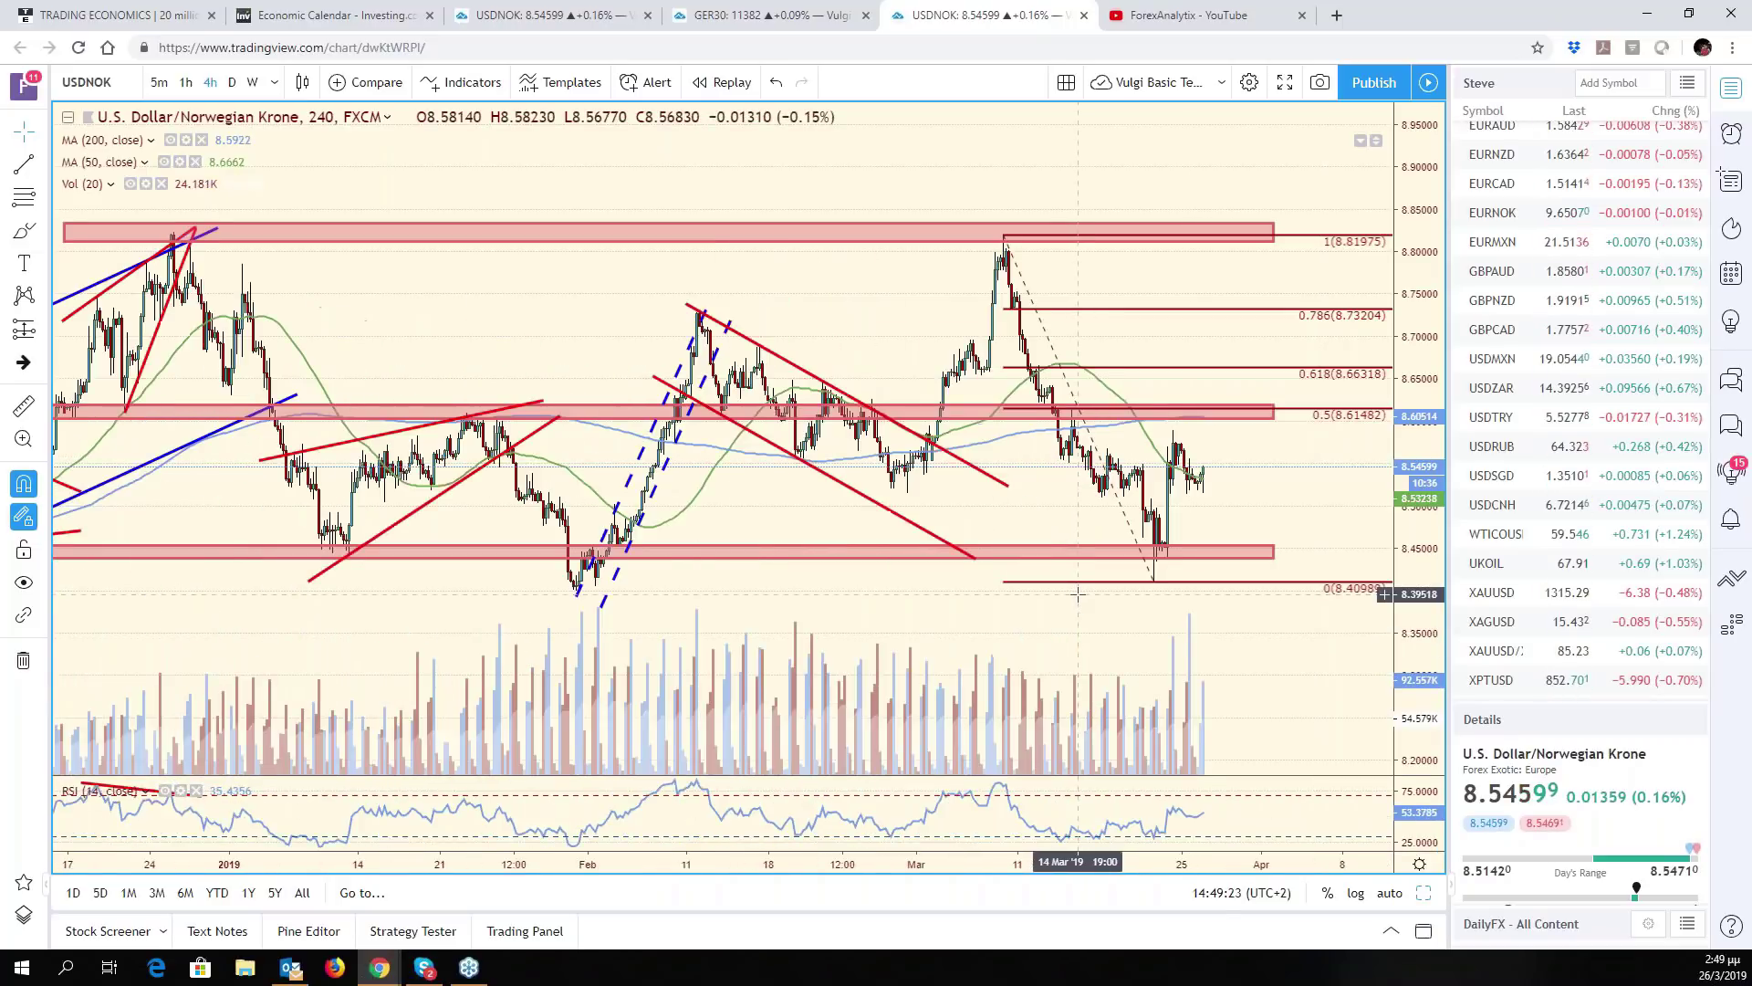
scroll(709, 370, down, 1)
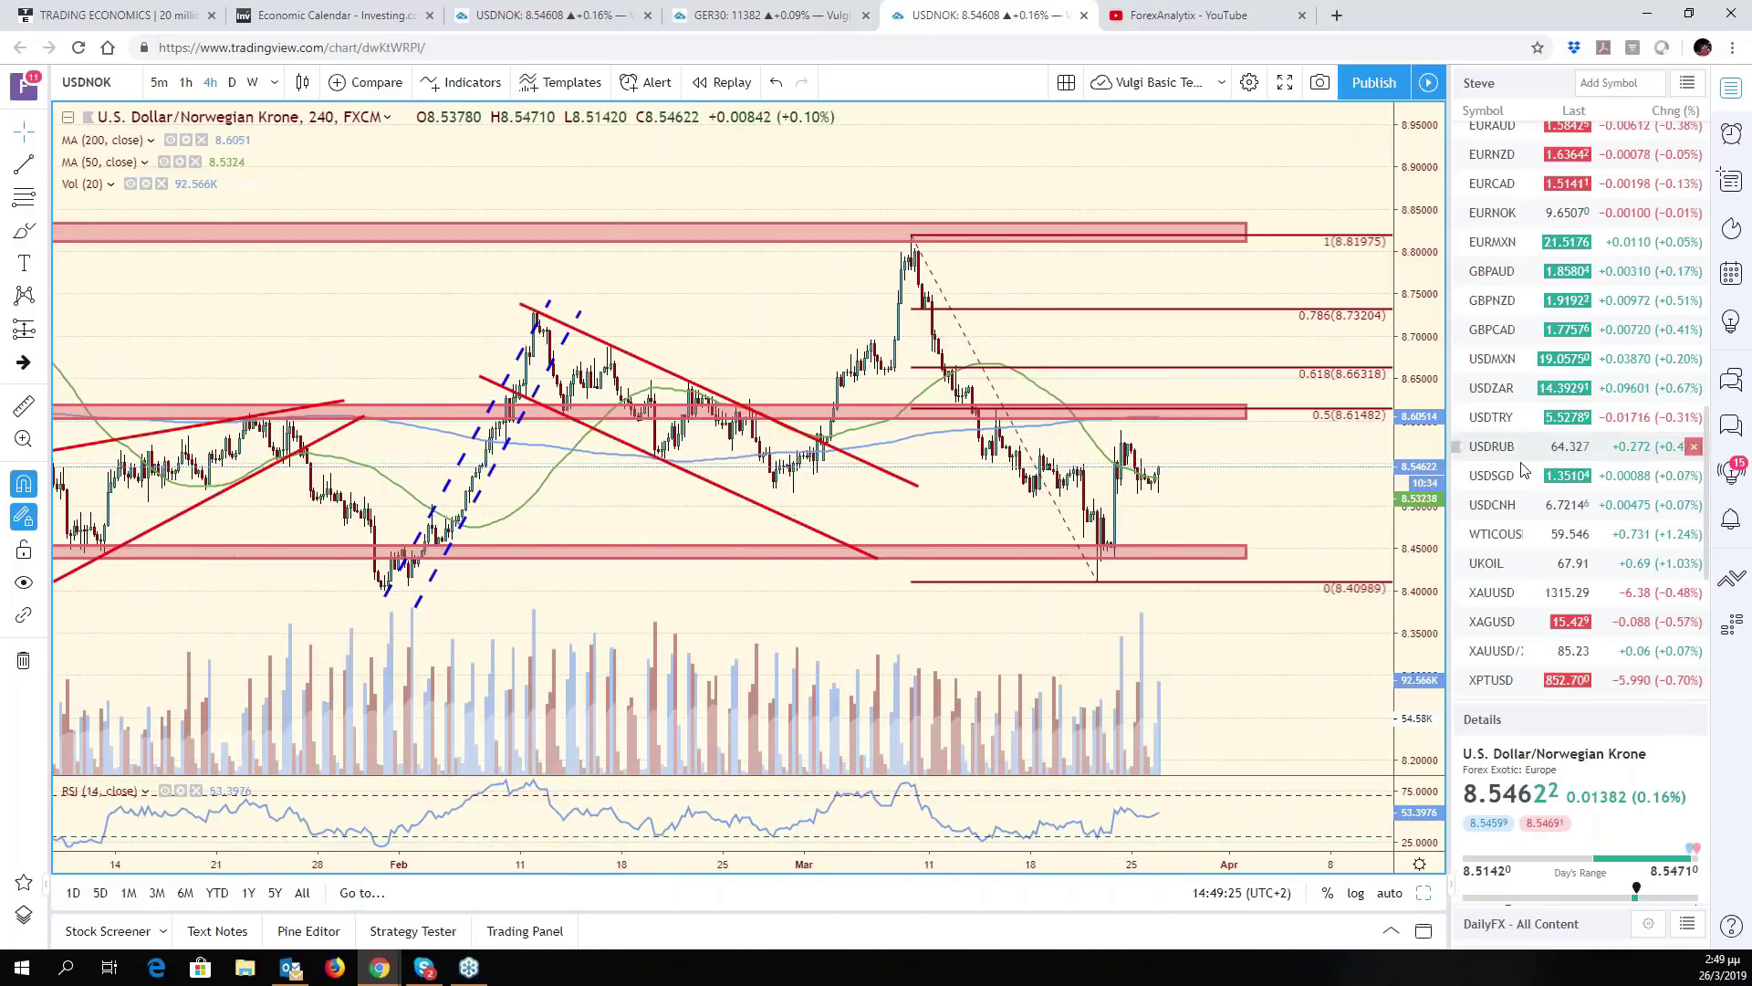
mouse_move(1523, 545)
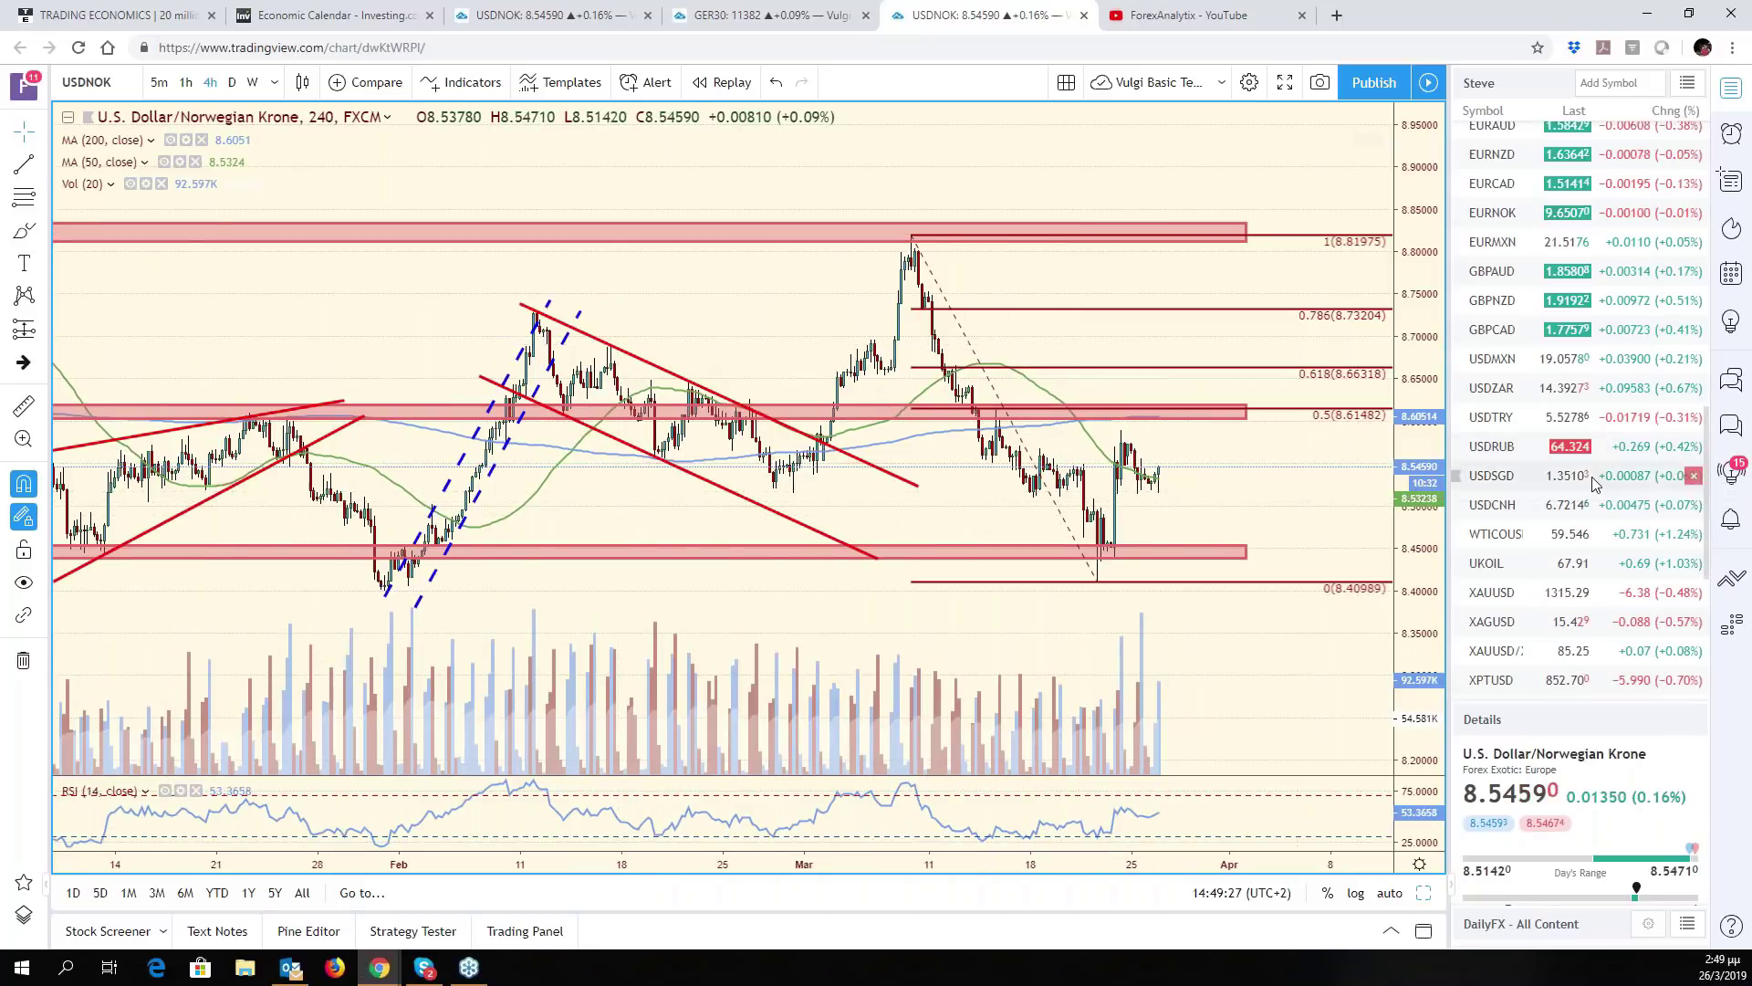
scroll(1542, 411, up, 2)
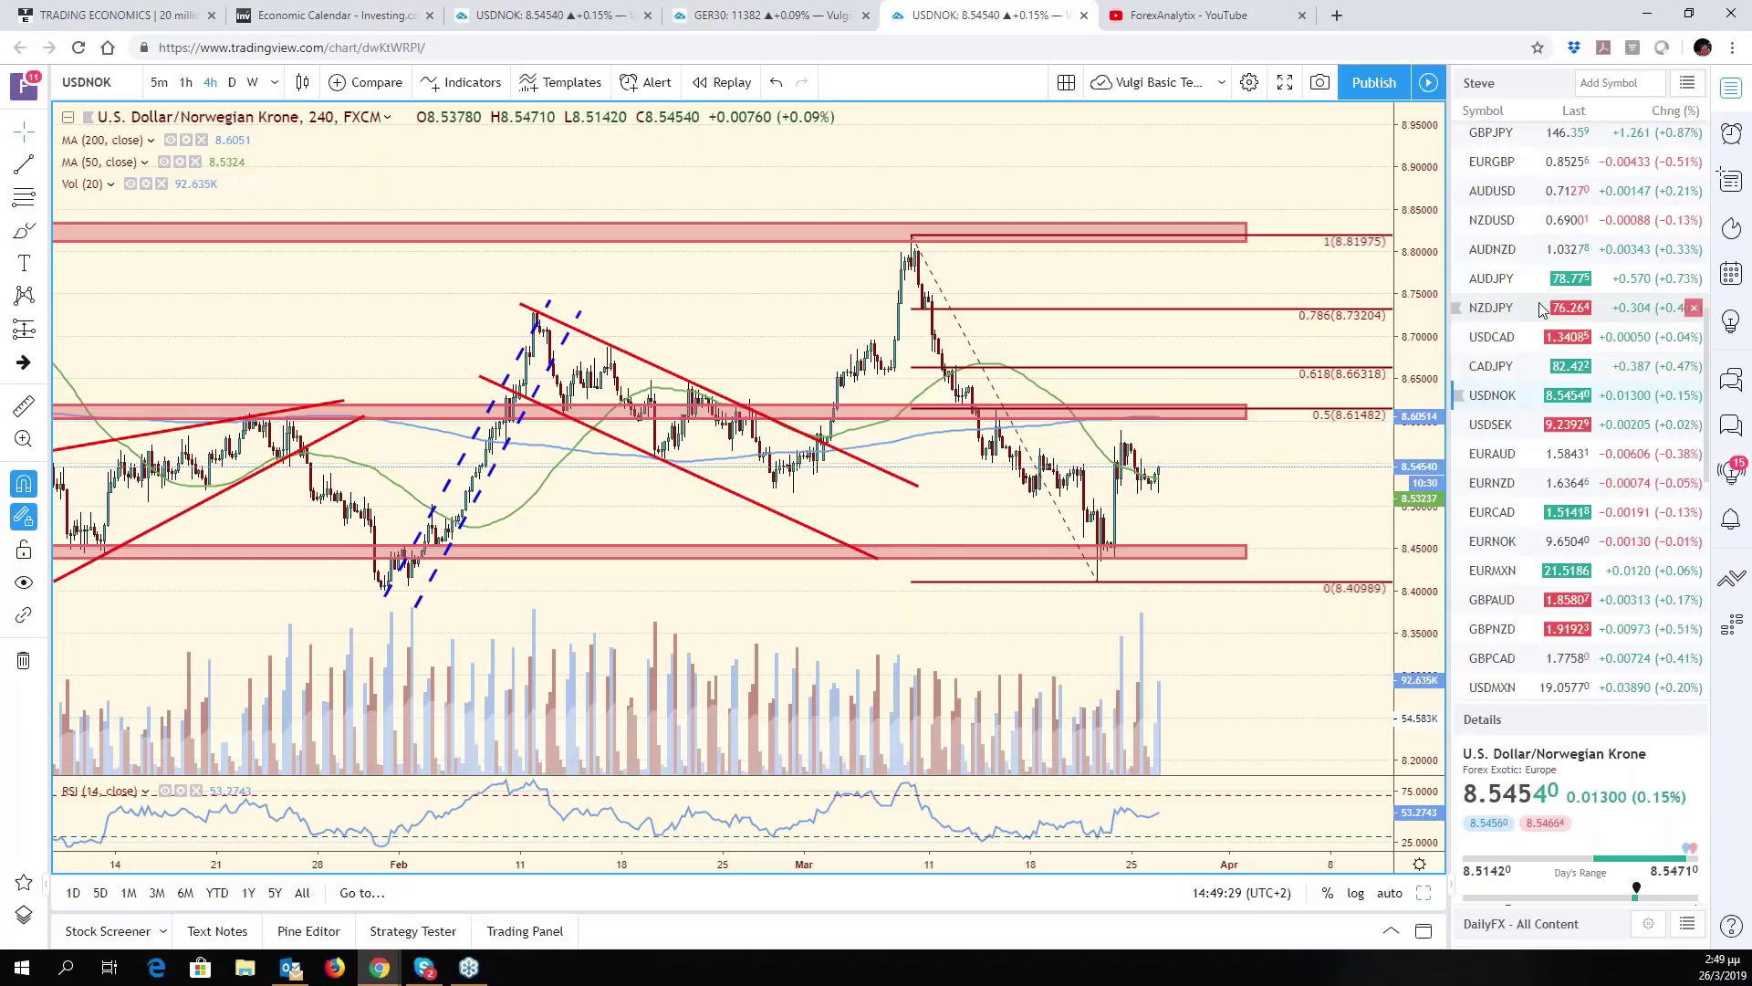
scroll(1542, 370, up, 3)
scroll(1562, 566, down, 3)
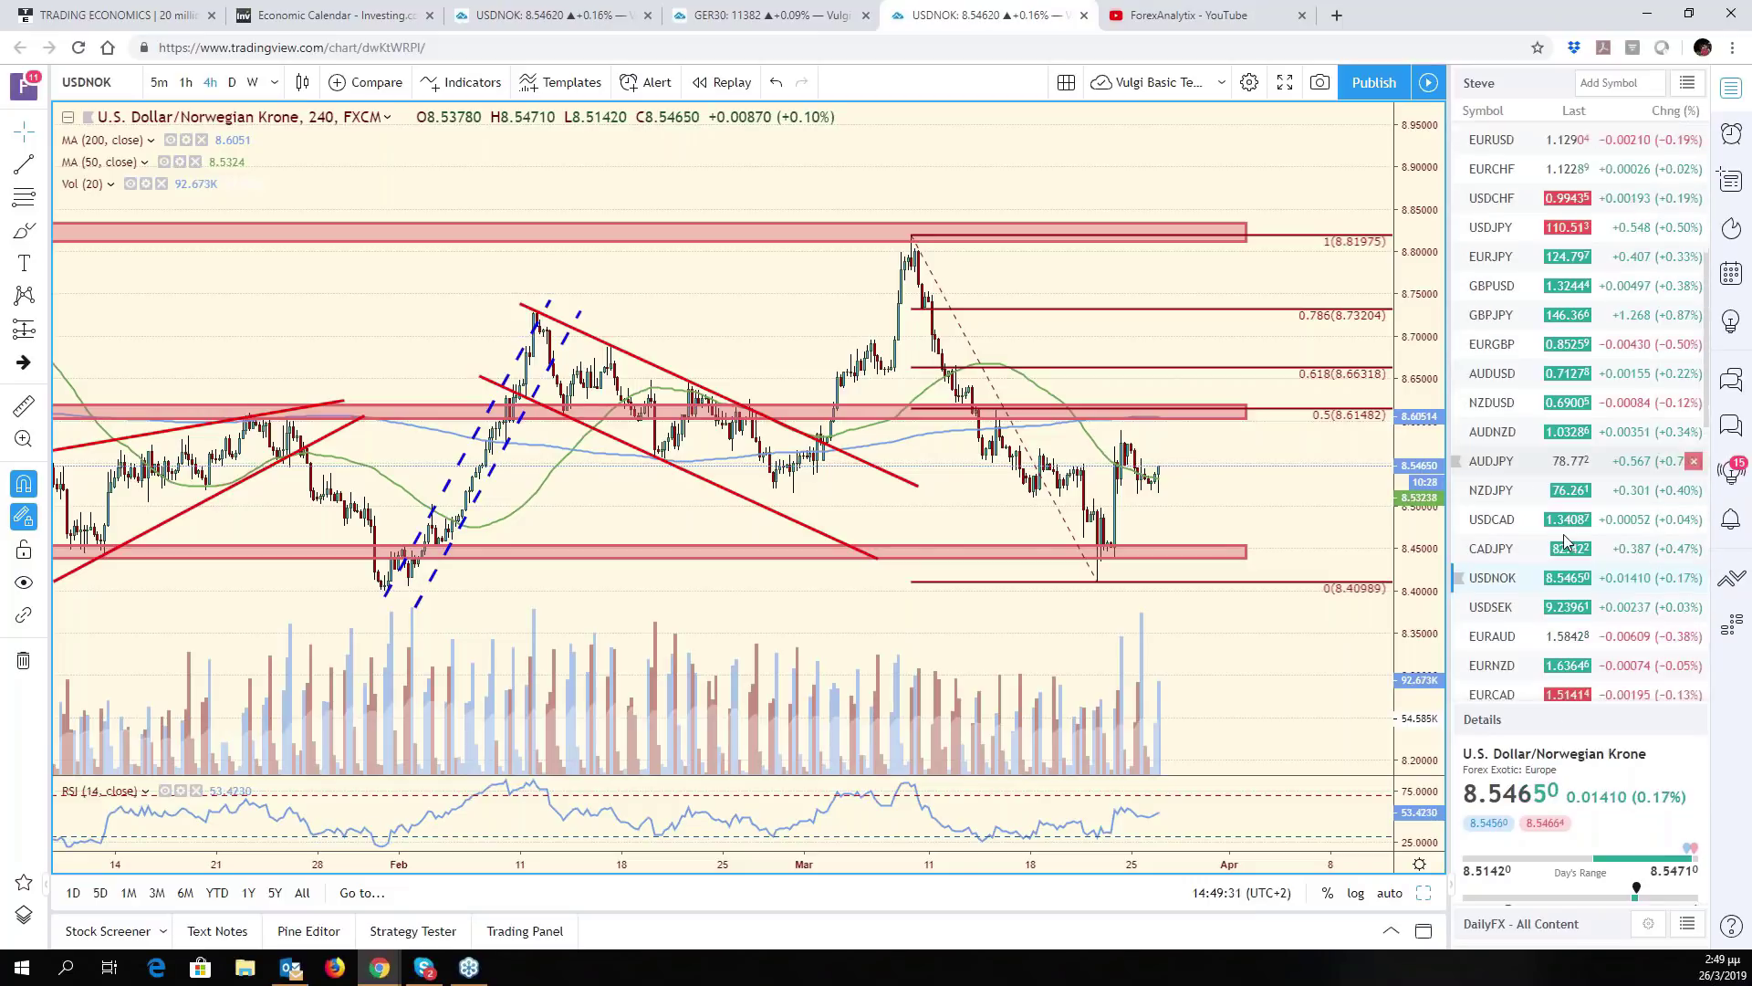
scroll(1556, 607, down, 1)
click(1556, 607)
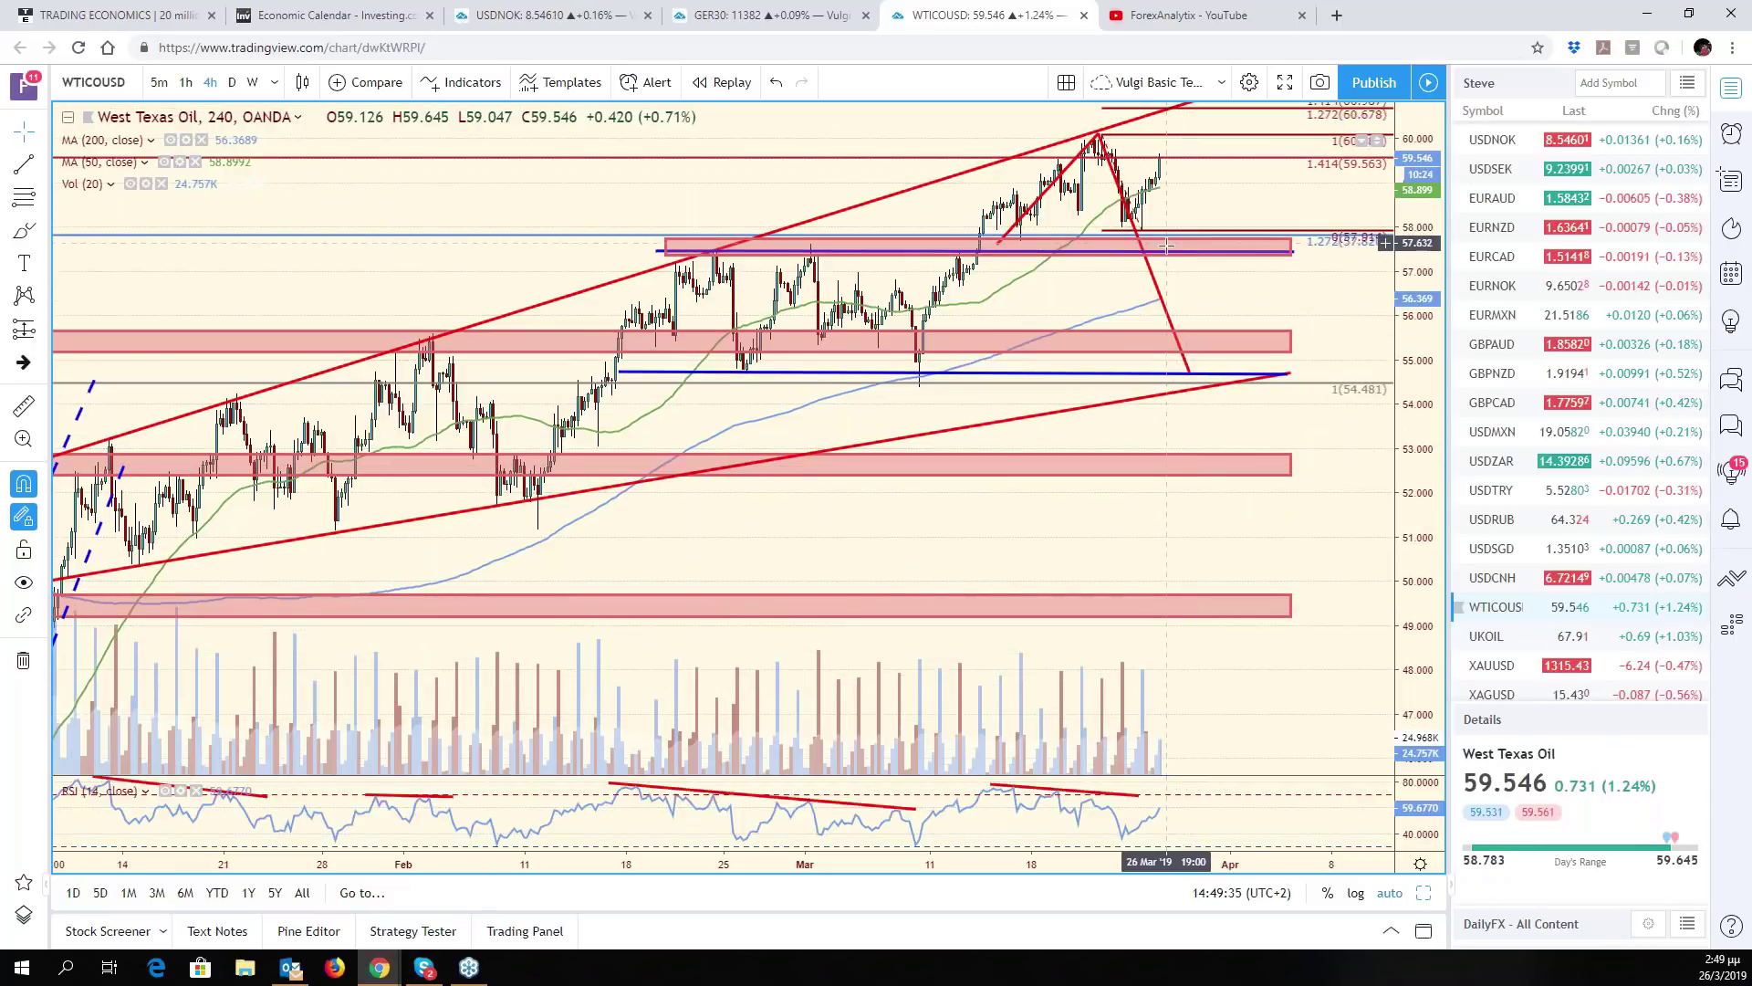
Extend the blue 57.45 horizontal line's left end further back in time
click(1169, 252)
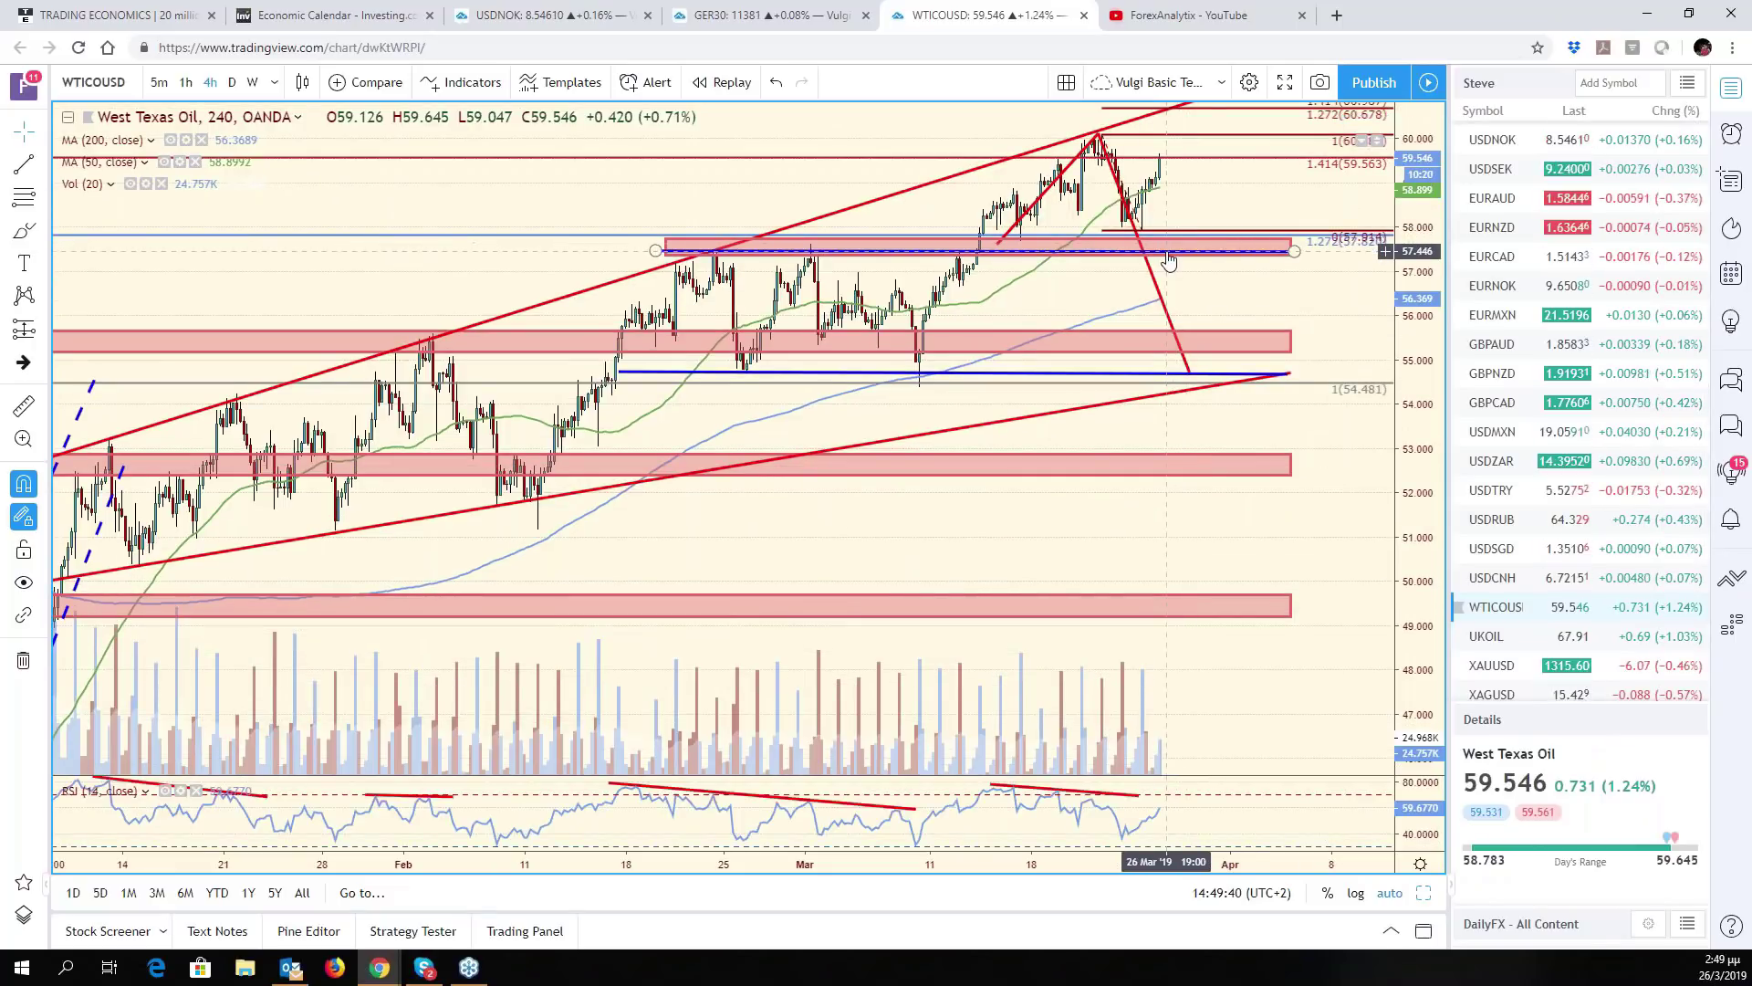
click(1064, 299)
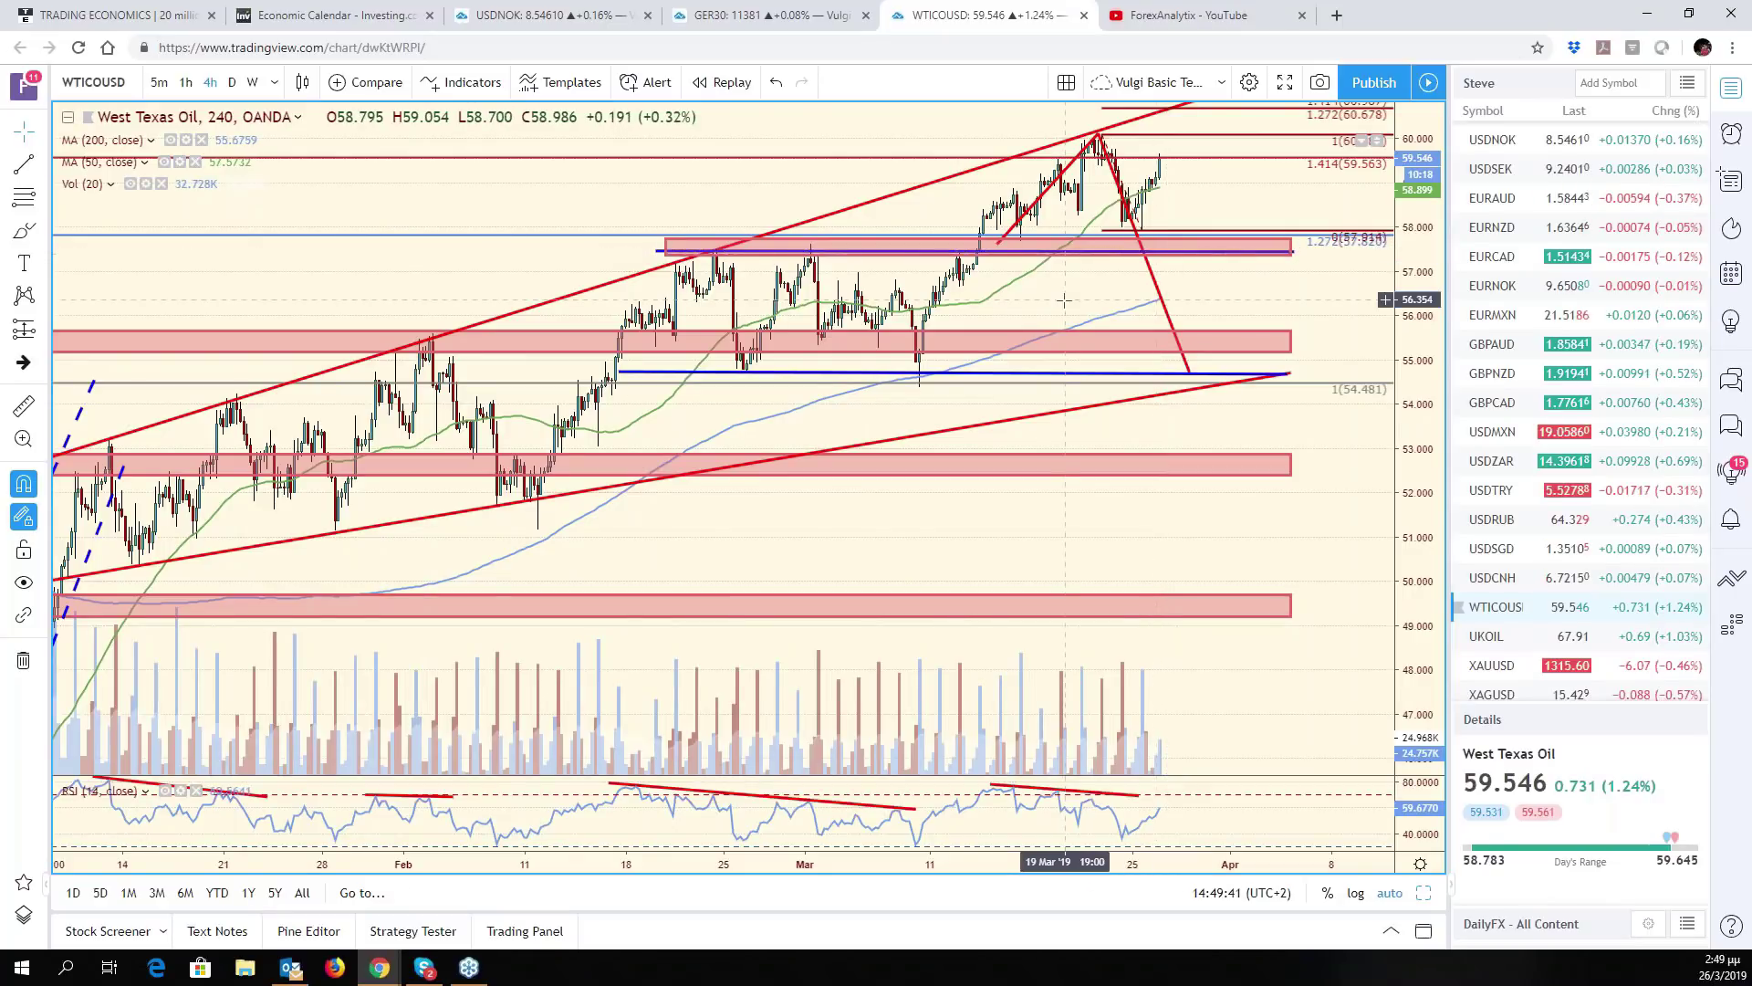
scroll(1064, 299, down, 5)
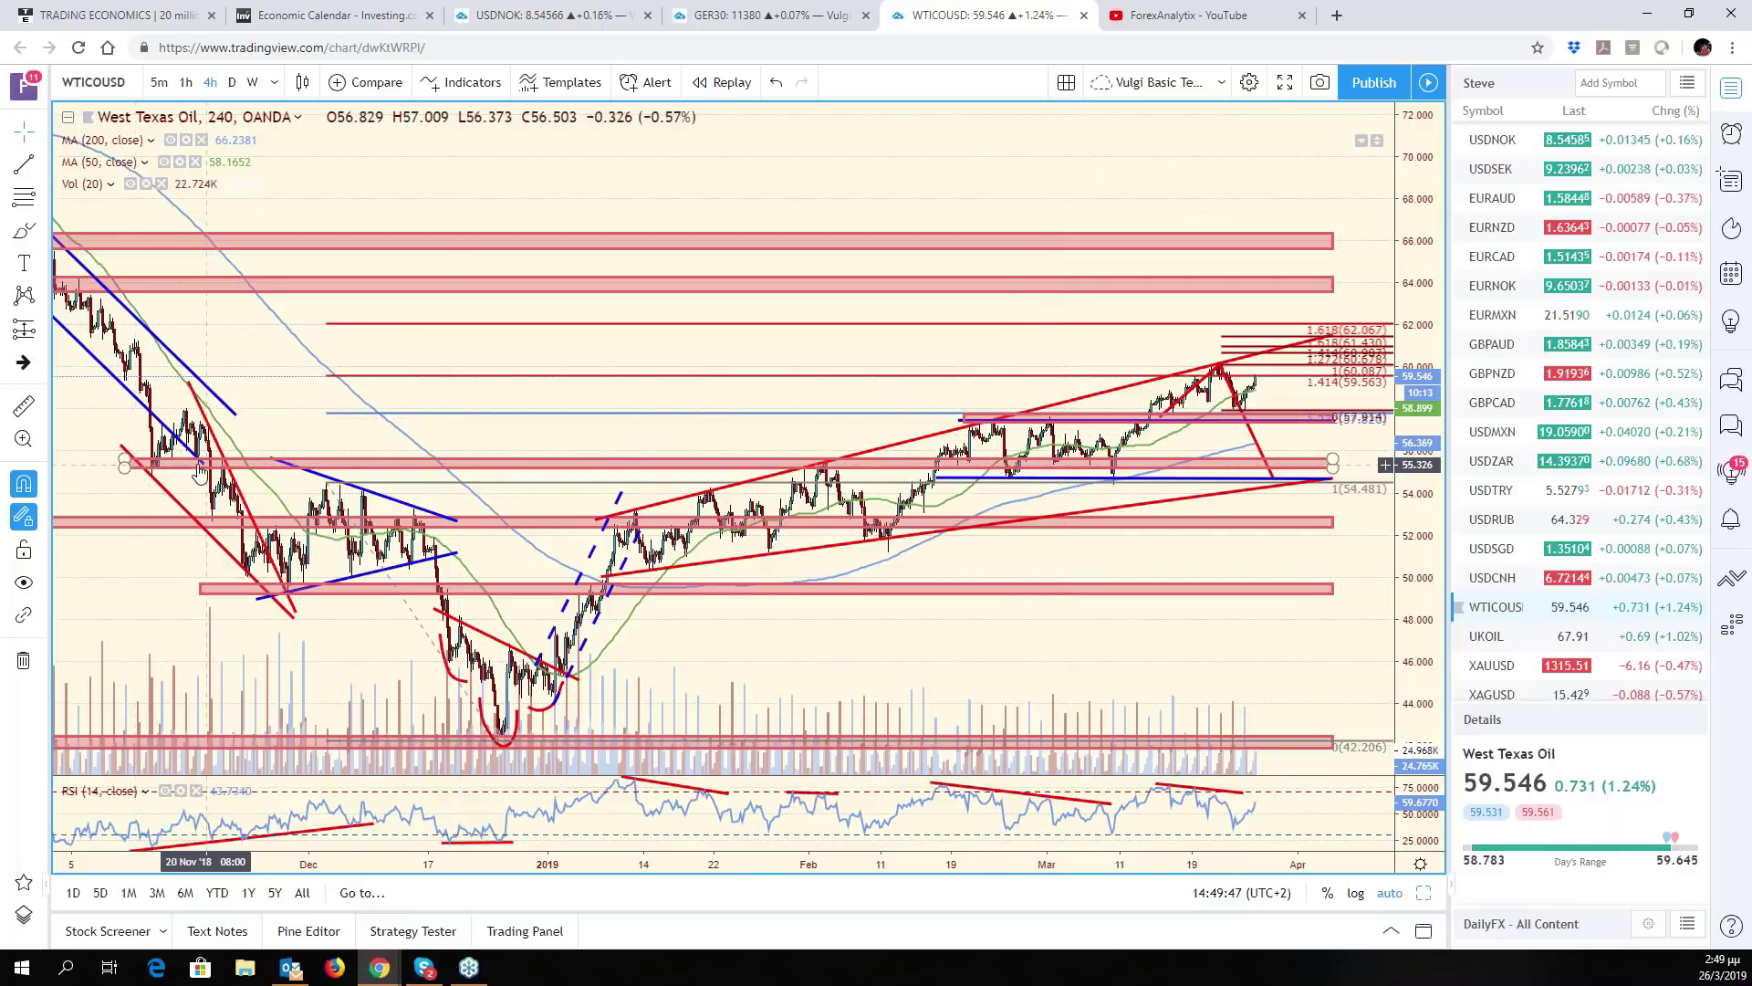
scroll(315, 447, down, 4)
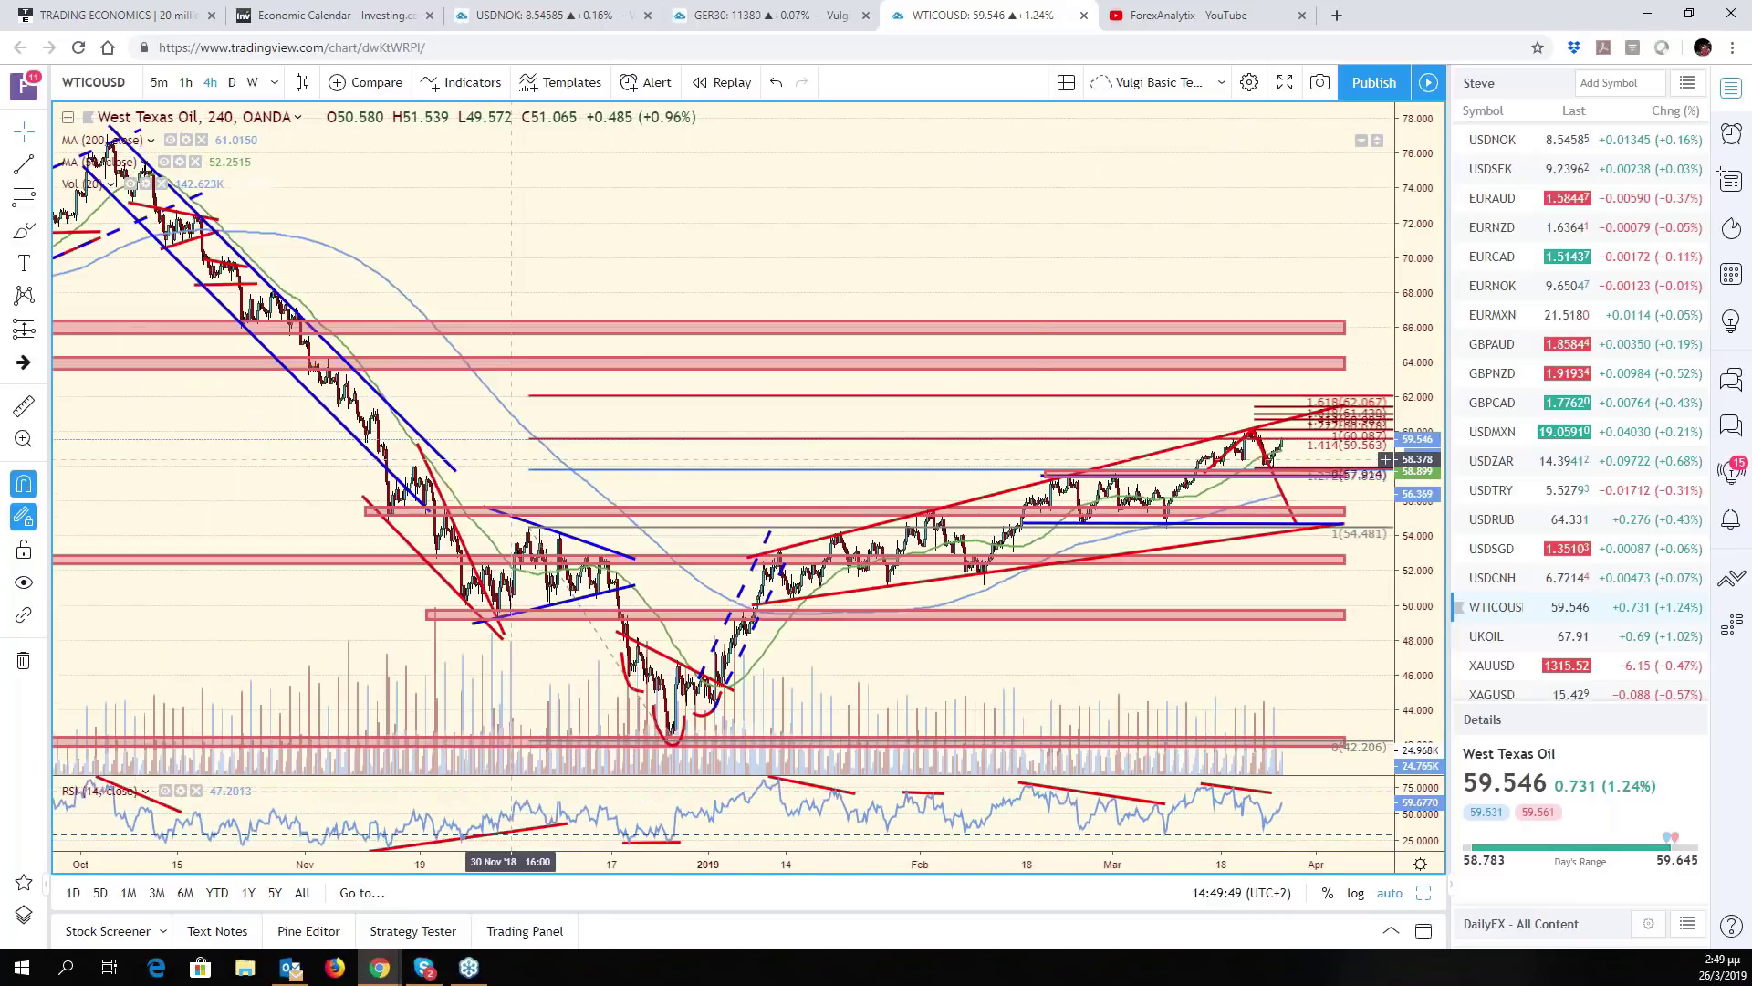
drag(1047, 473, 288, 475)
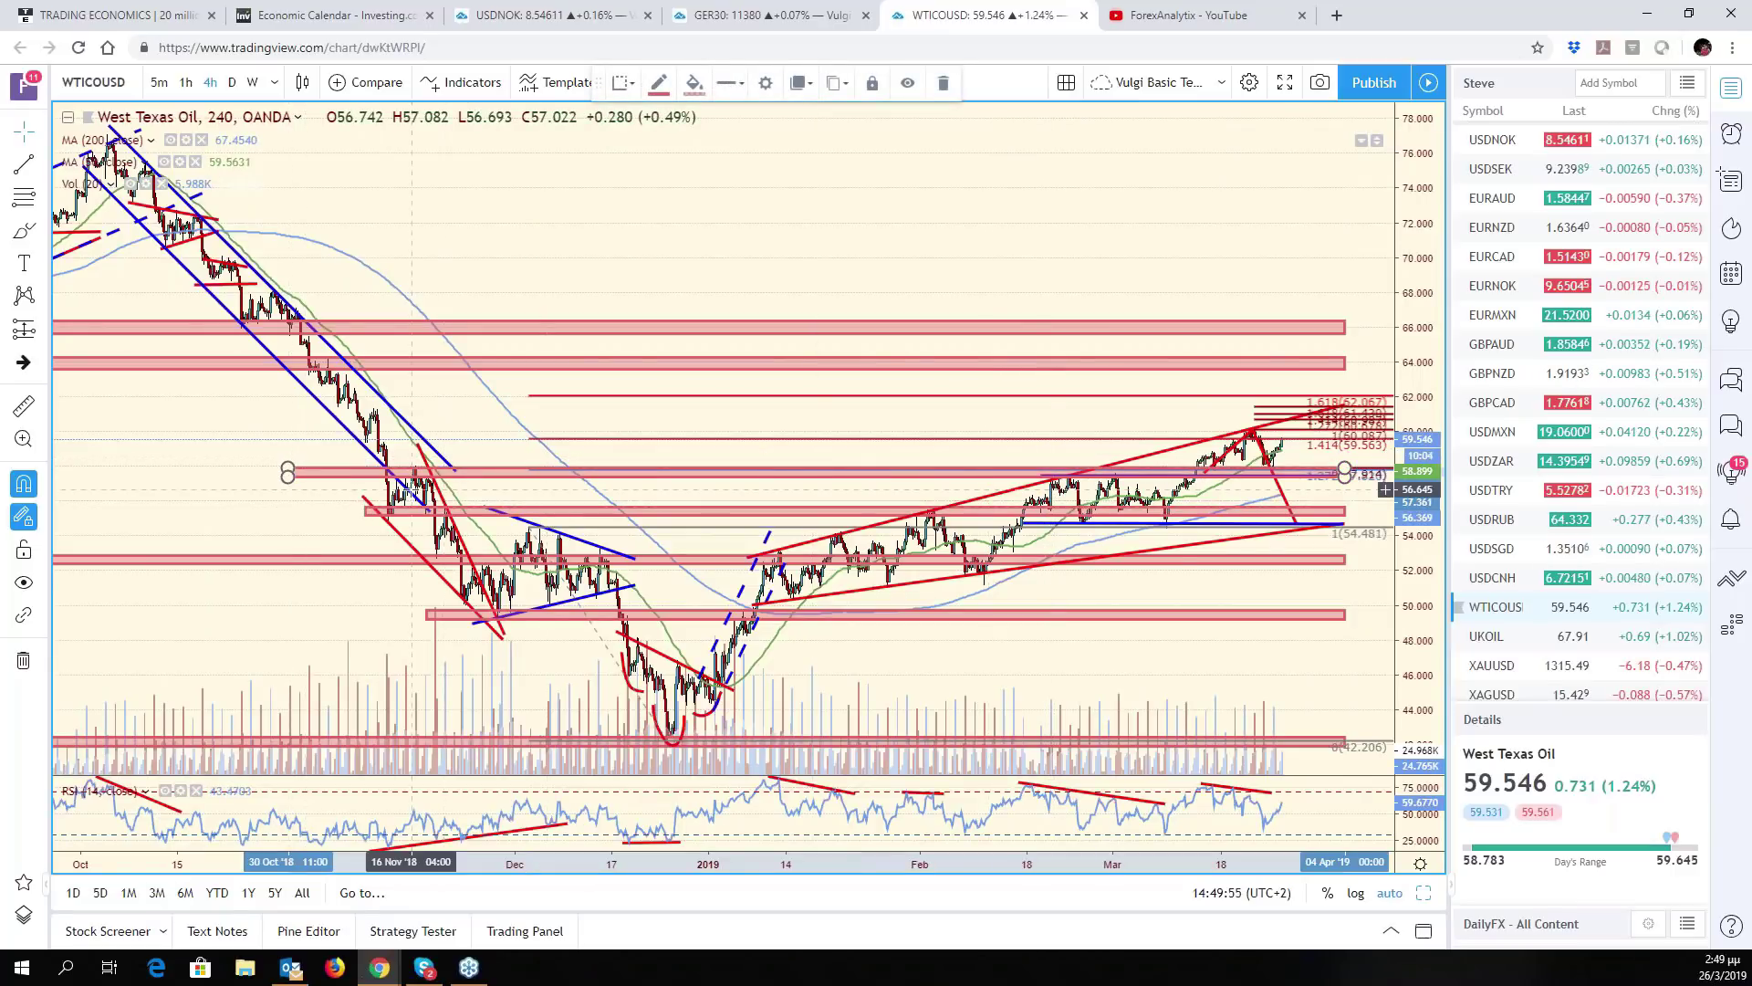
Delete the red projected drop line heading toward about 54.7
scroll(634, 497, up, 2)
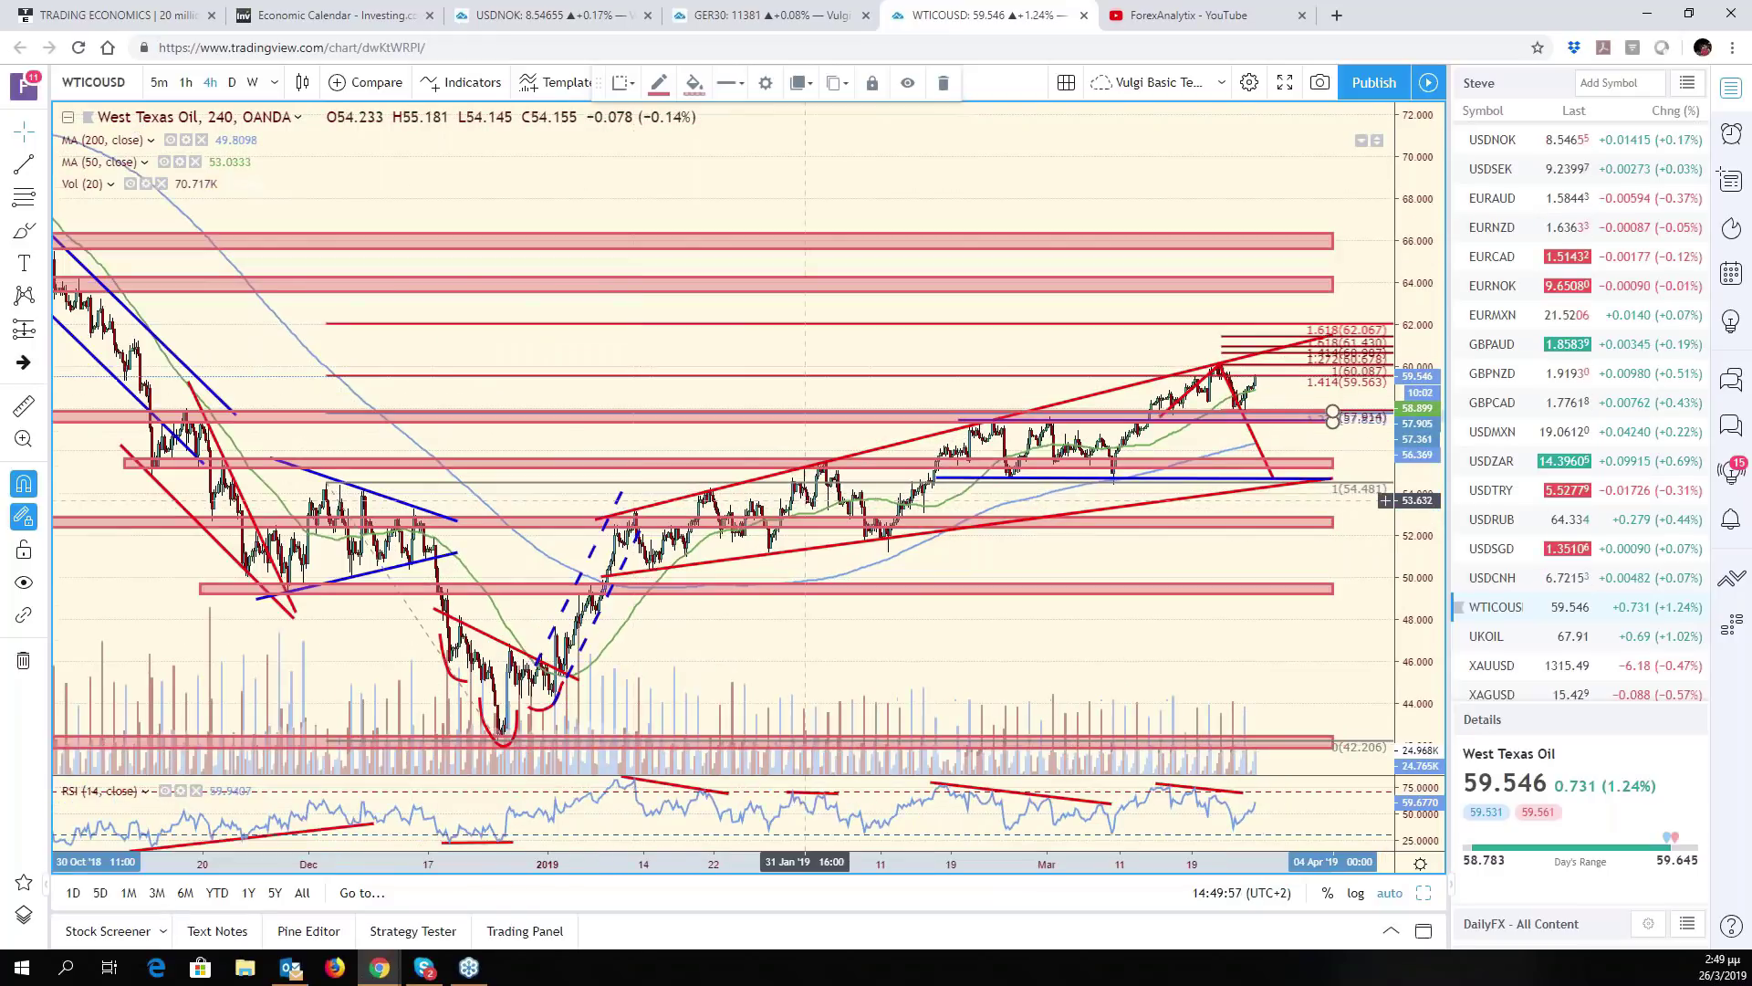
scroll(626, 457, down, 2)
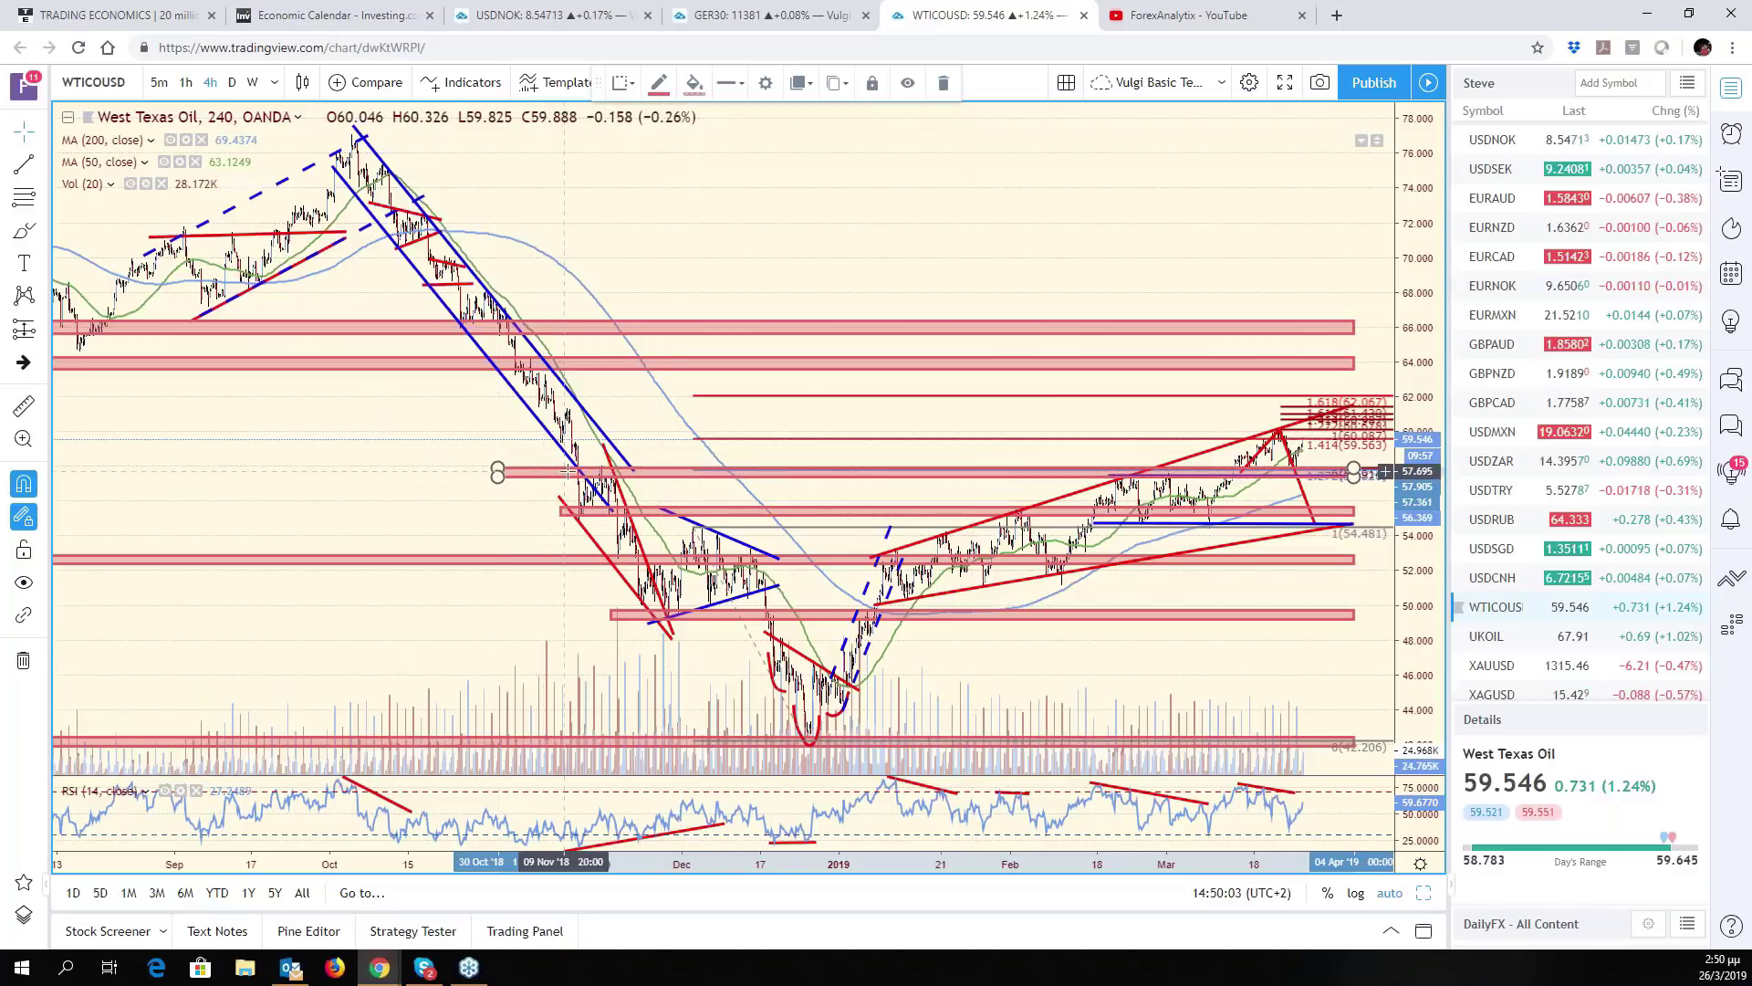
scroll(620, 472, up, 2)
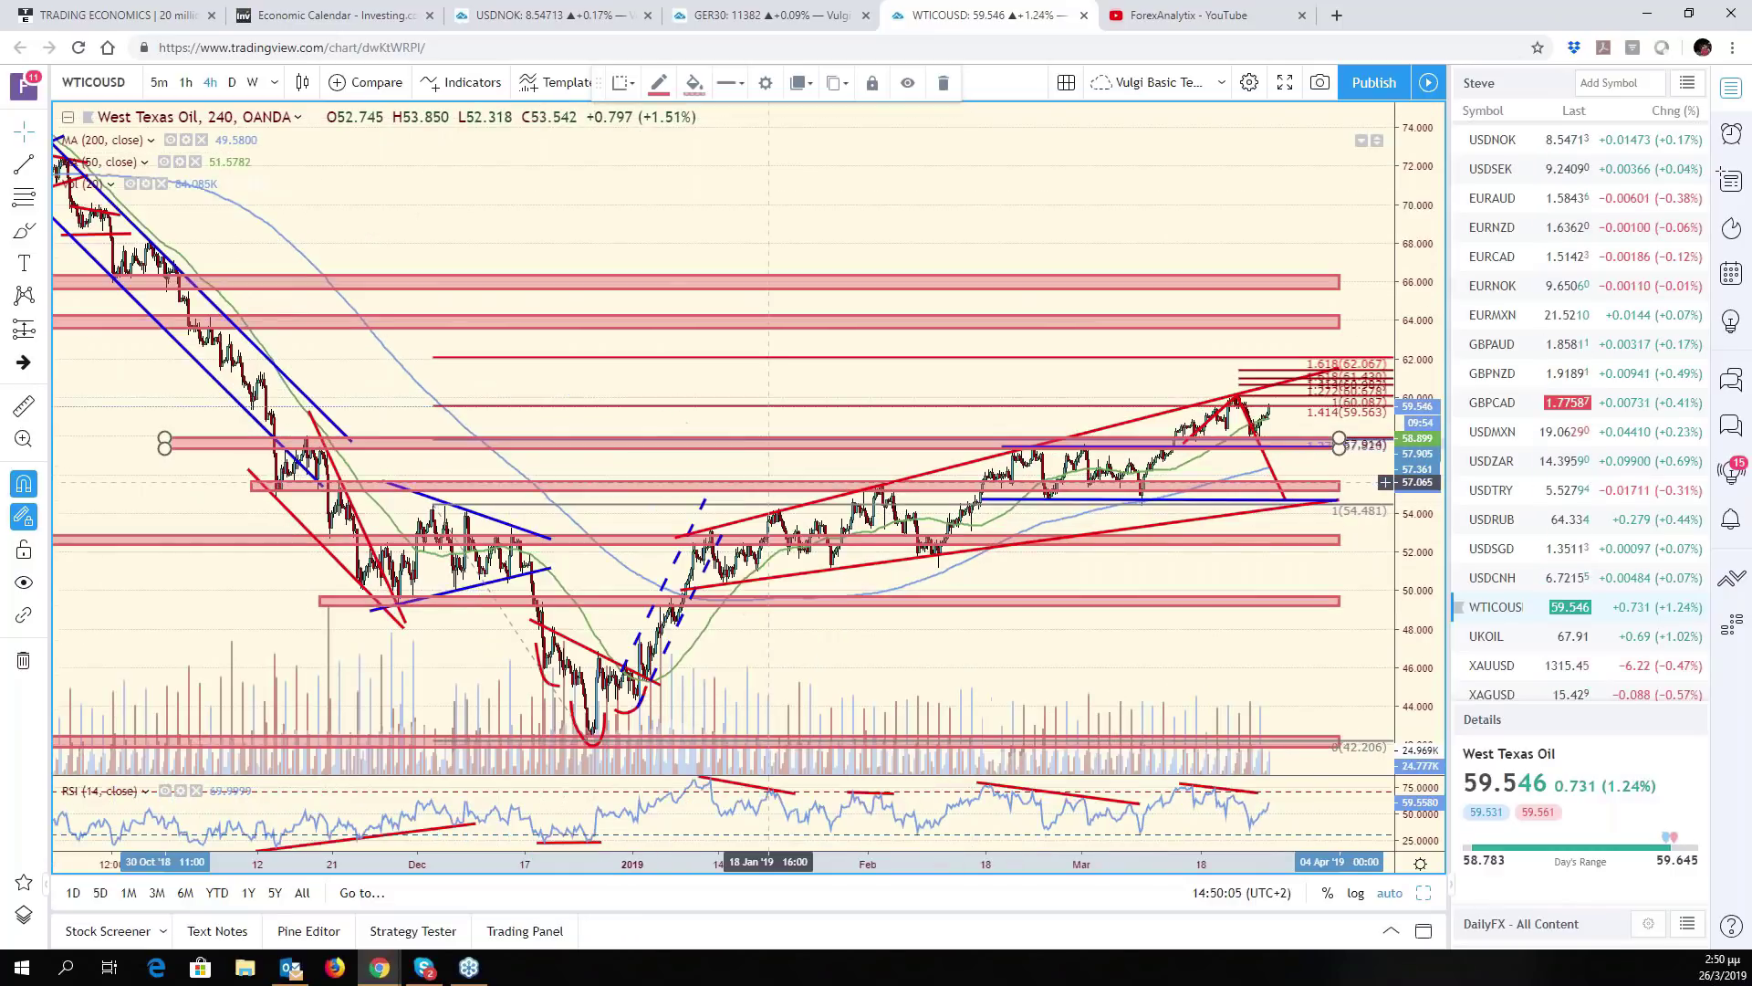
scroll(1148, 447, up, 3)
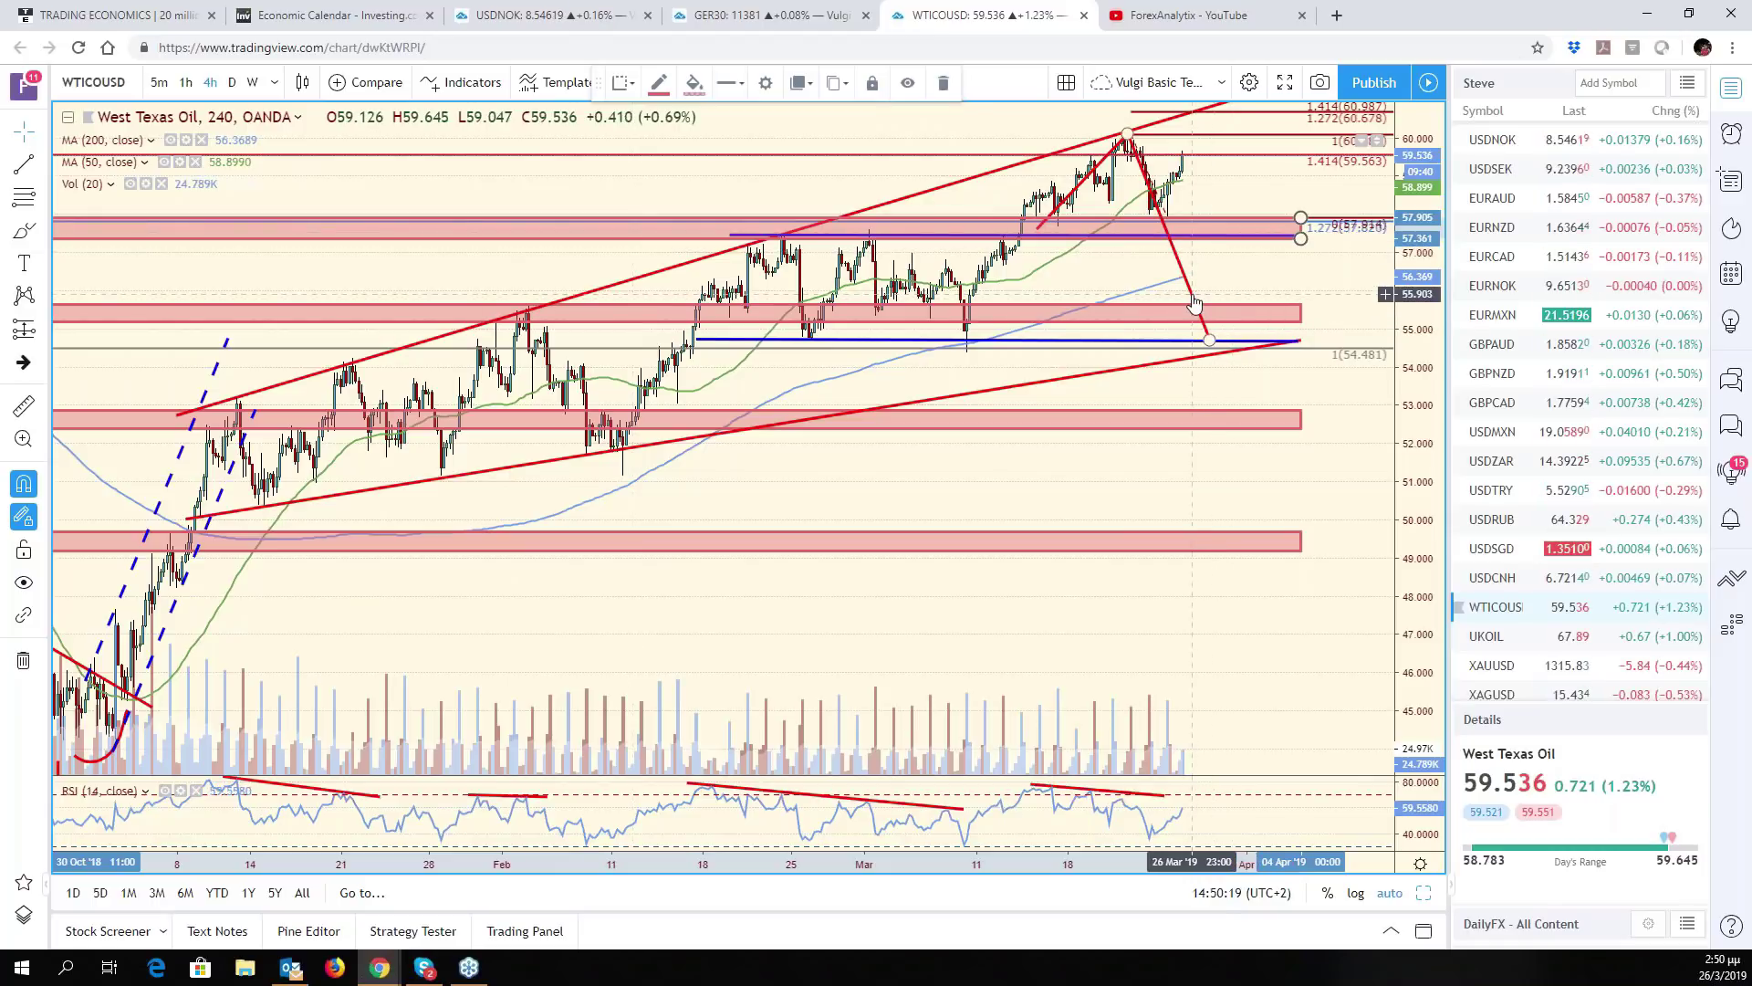
key(Delete)
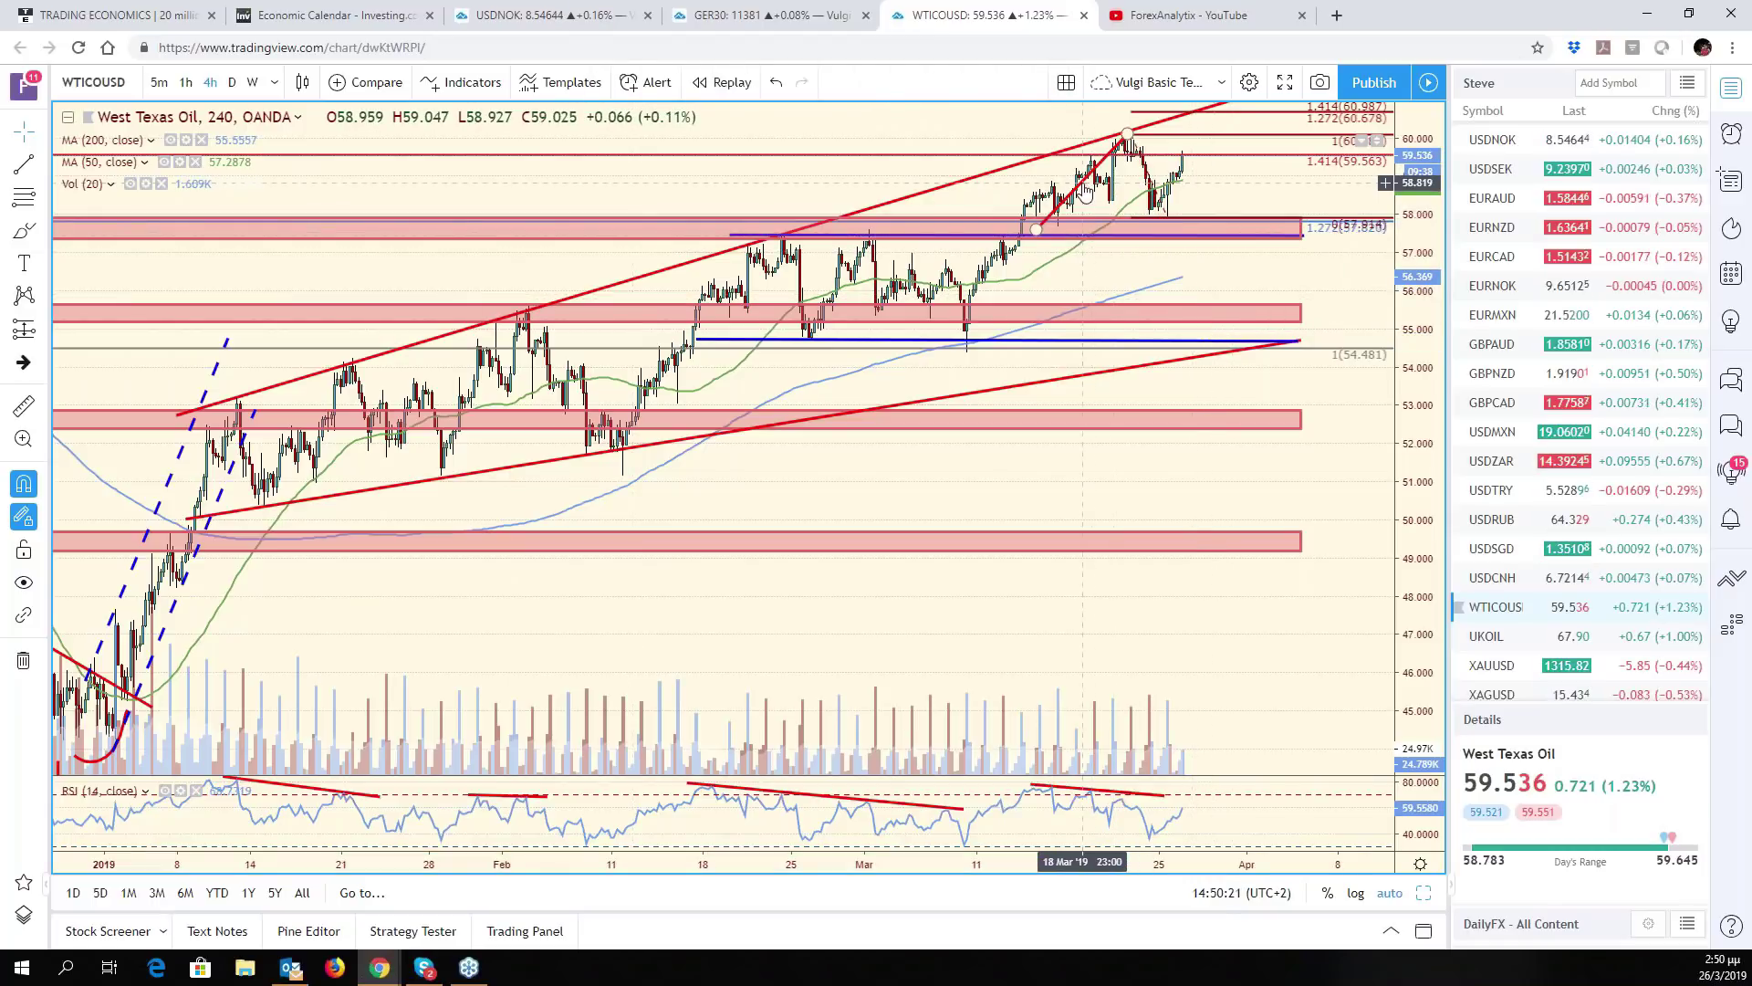
Delete the old rising leg and draw a new projection up to 60.7, down through 57.4 to 54.7
key(Delete)
click(28, 170)
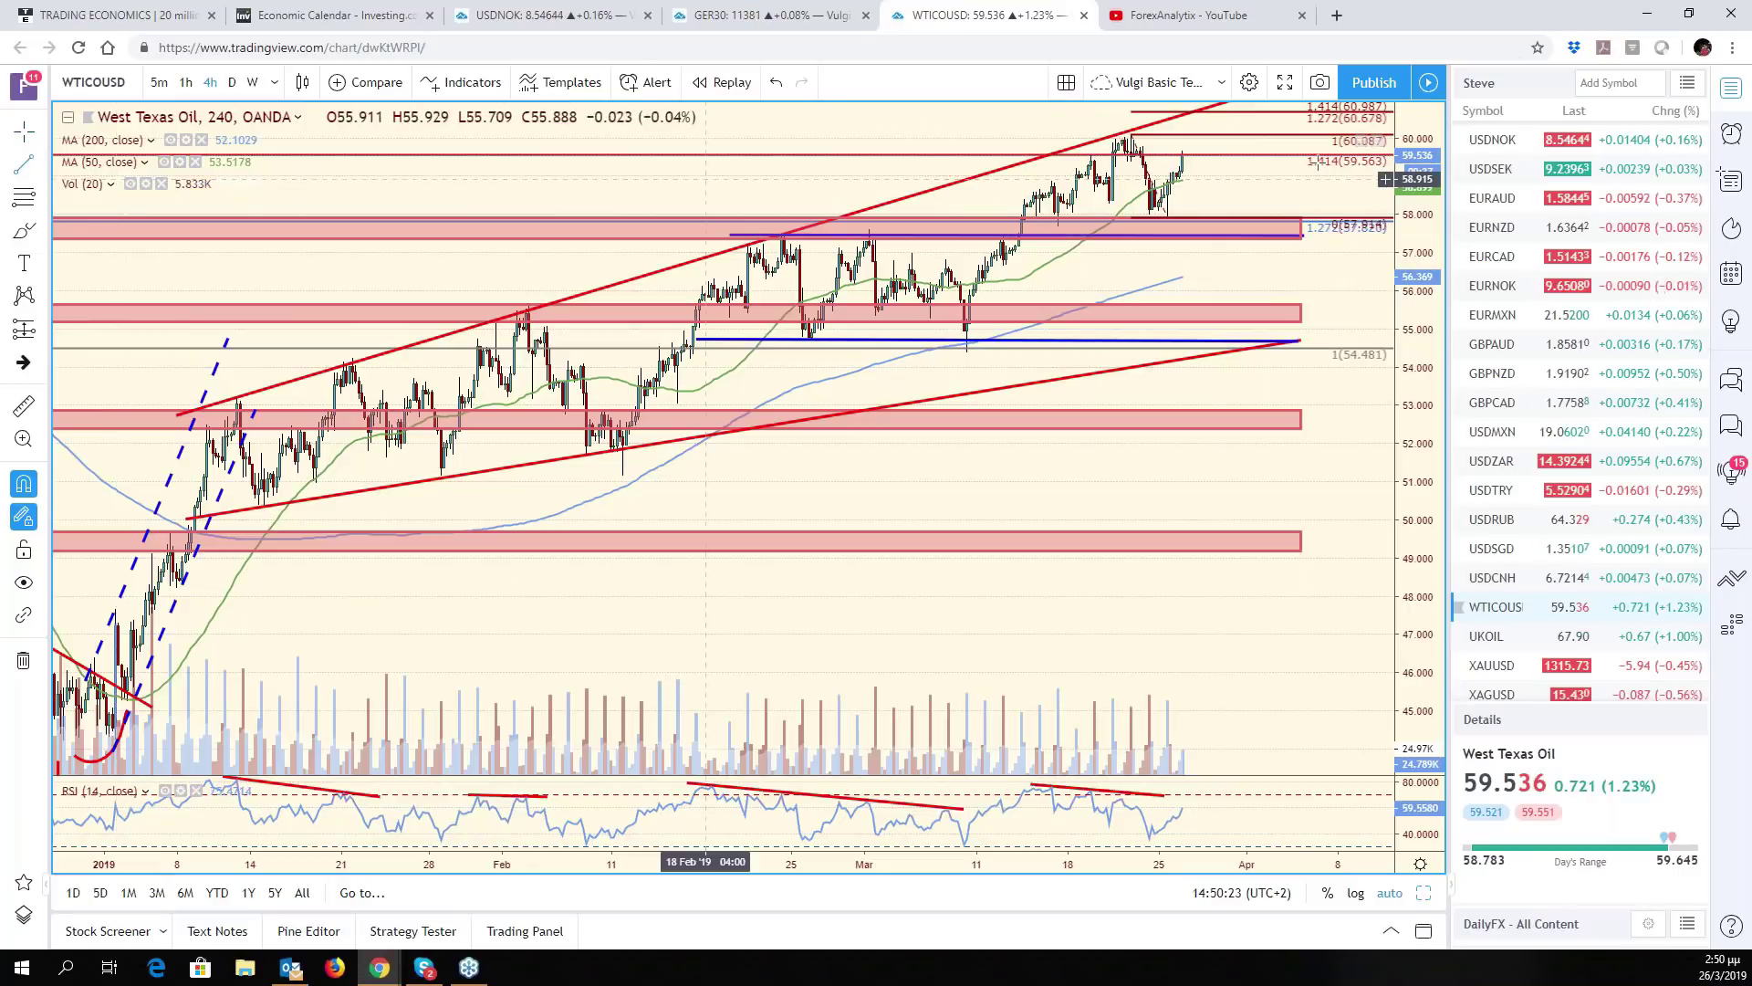
click(1193, 148)
click(1228, 109)
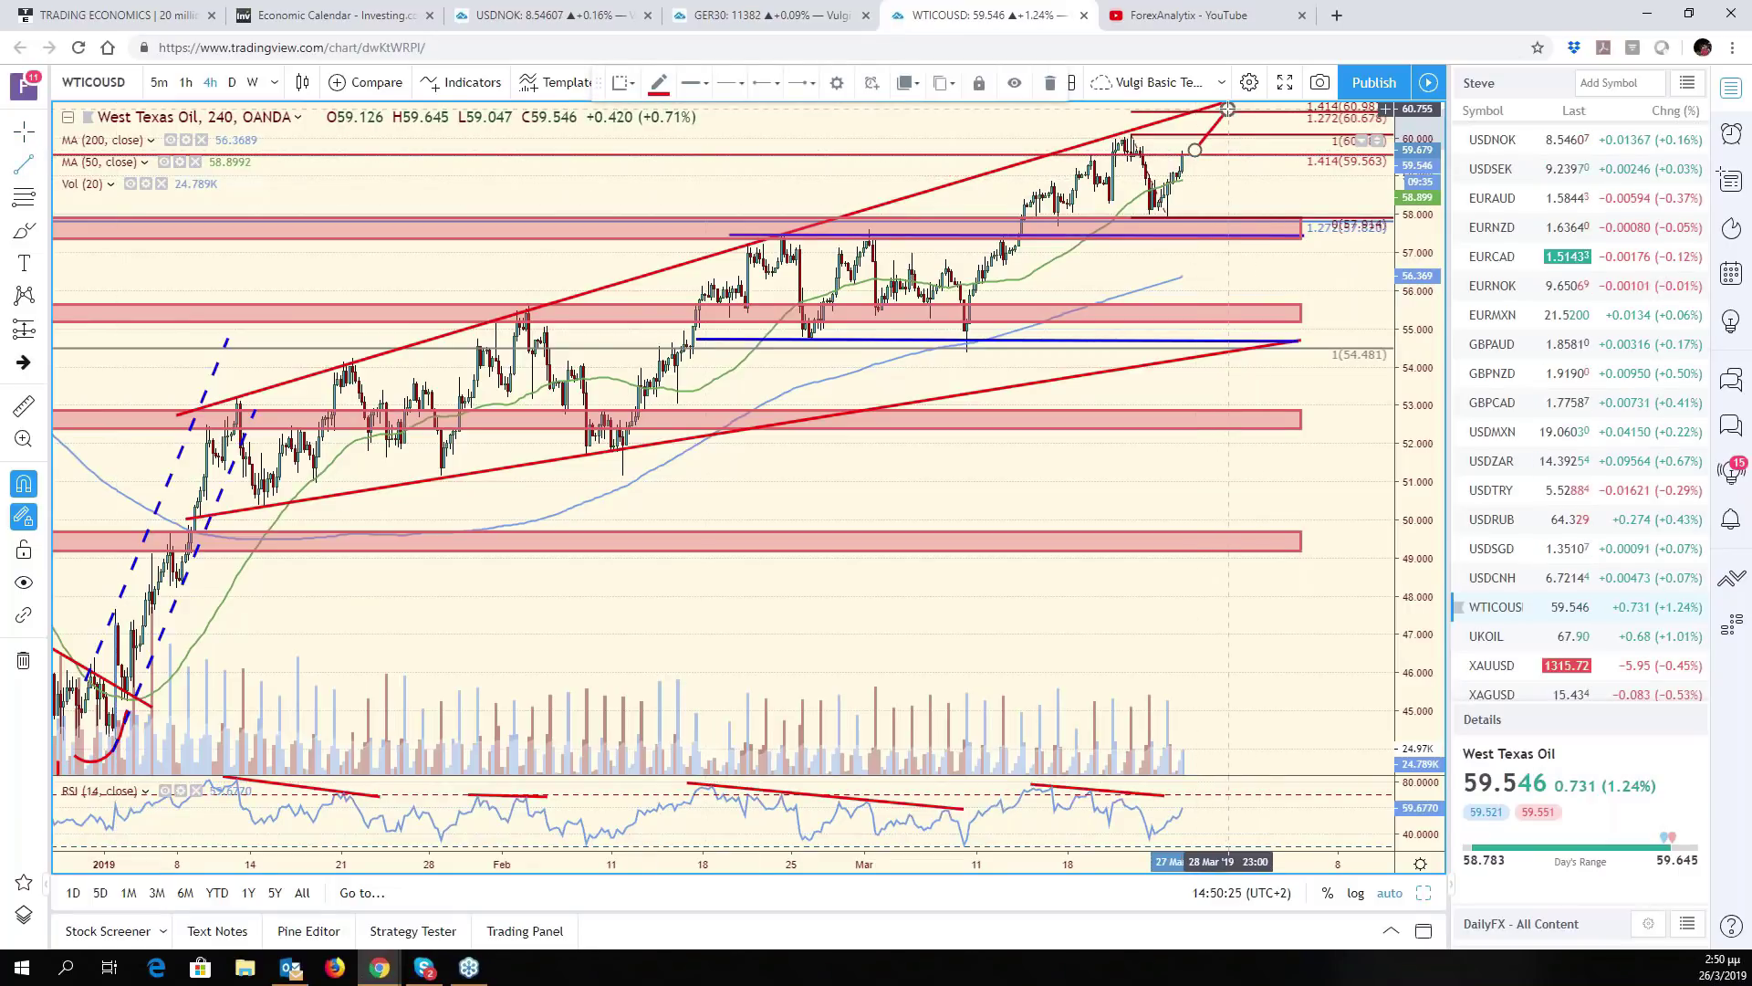
click(1227, 109)
click(1273, 218)
click(1279, 236)
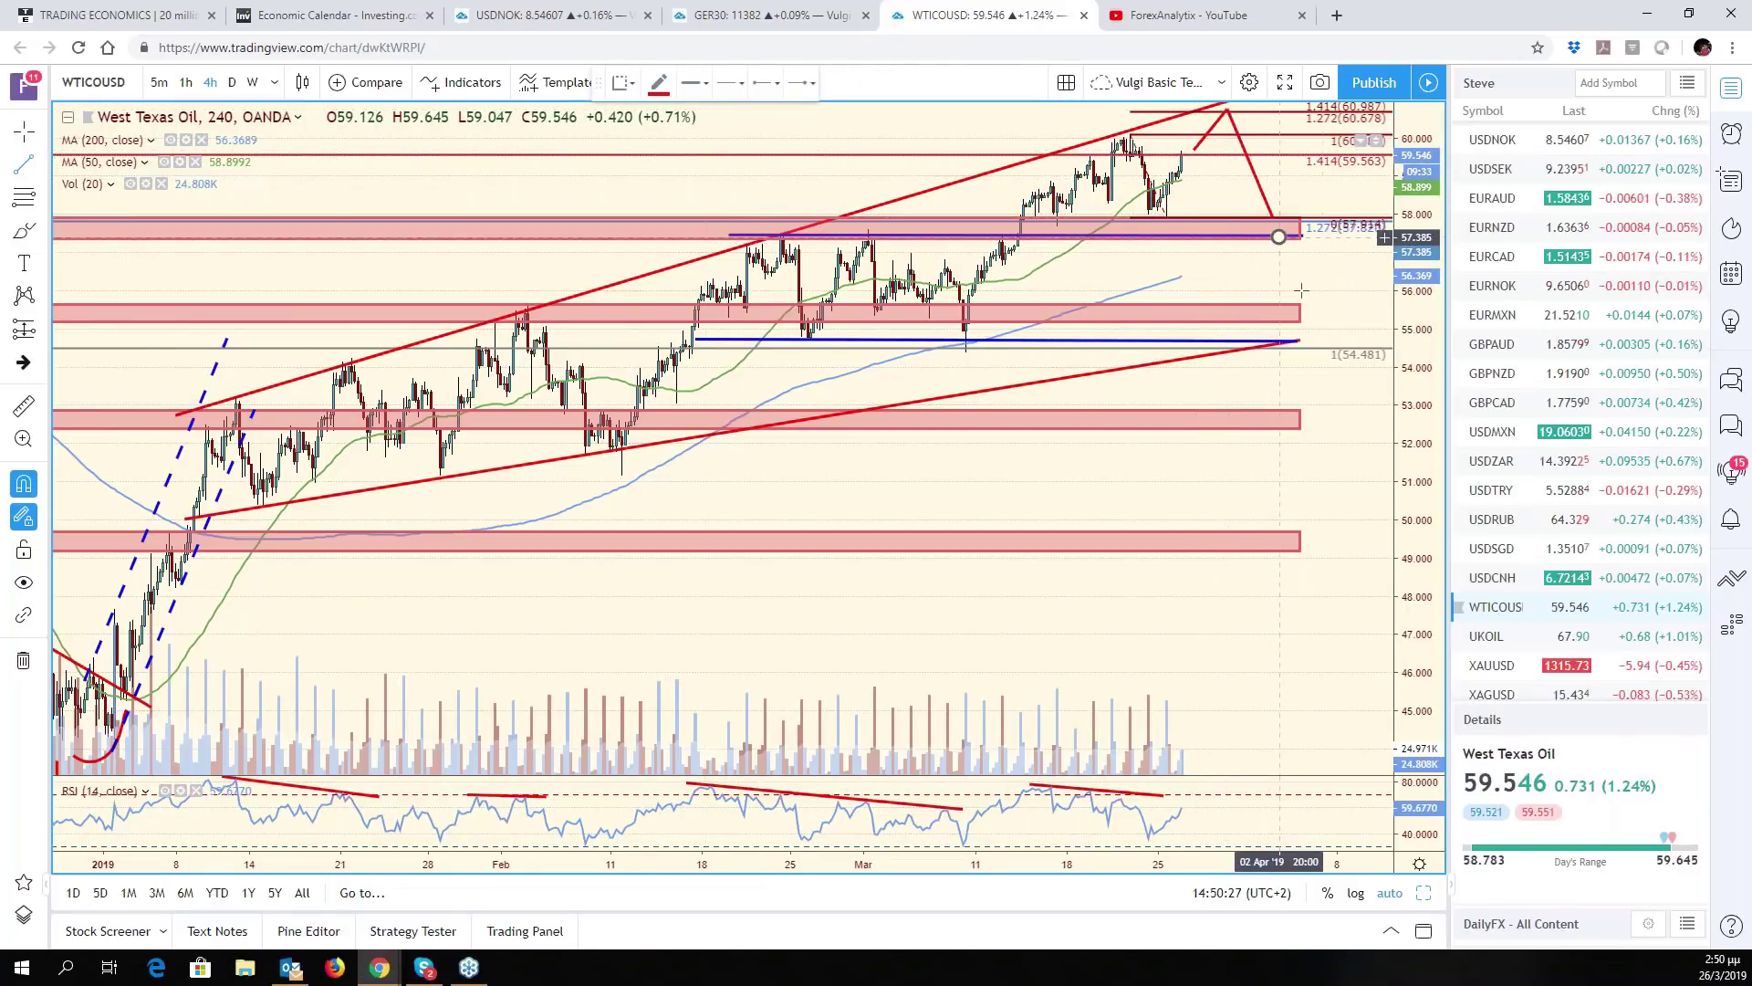
click(1321, 337)
Extend the RSI trend line further to the right
scroll(1296, 374, down, 5)
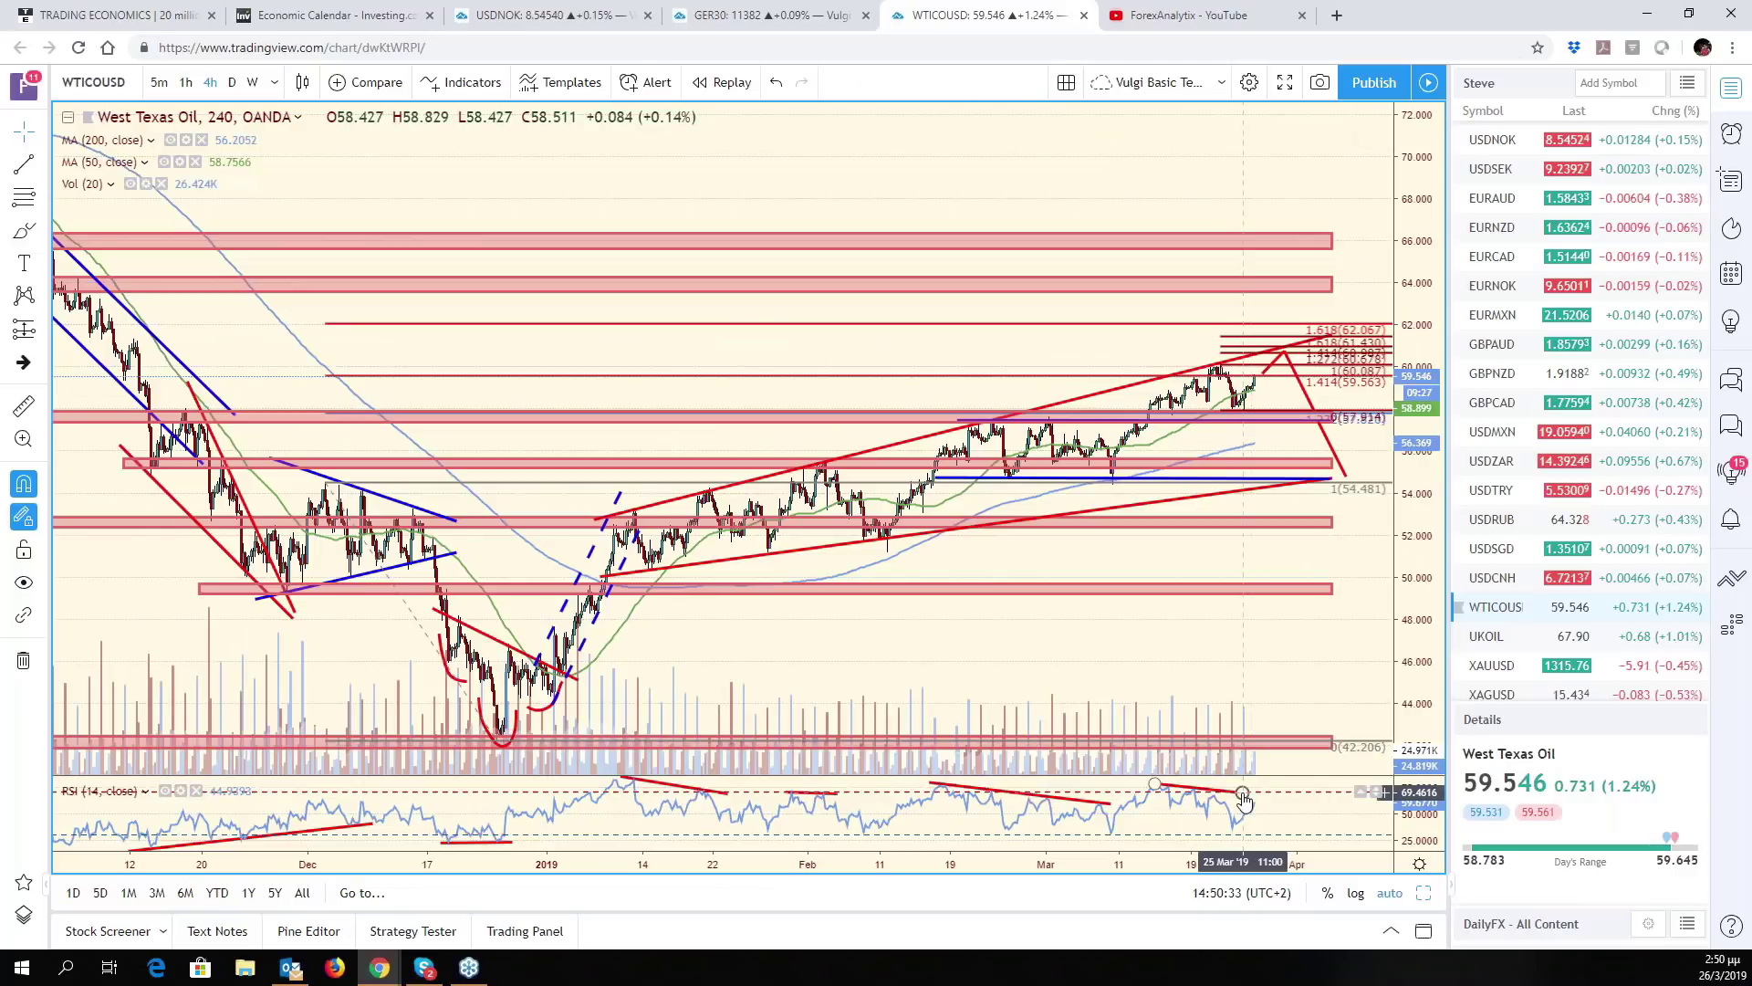
drag(1243, 793, 1269, 794)
click(1303, 650)
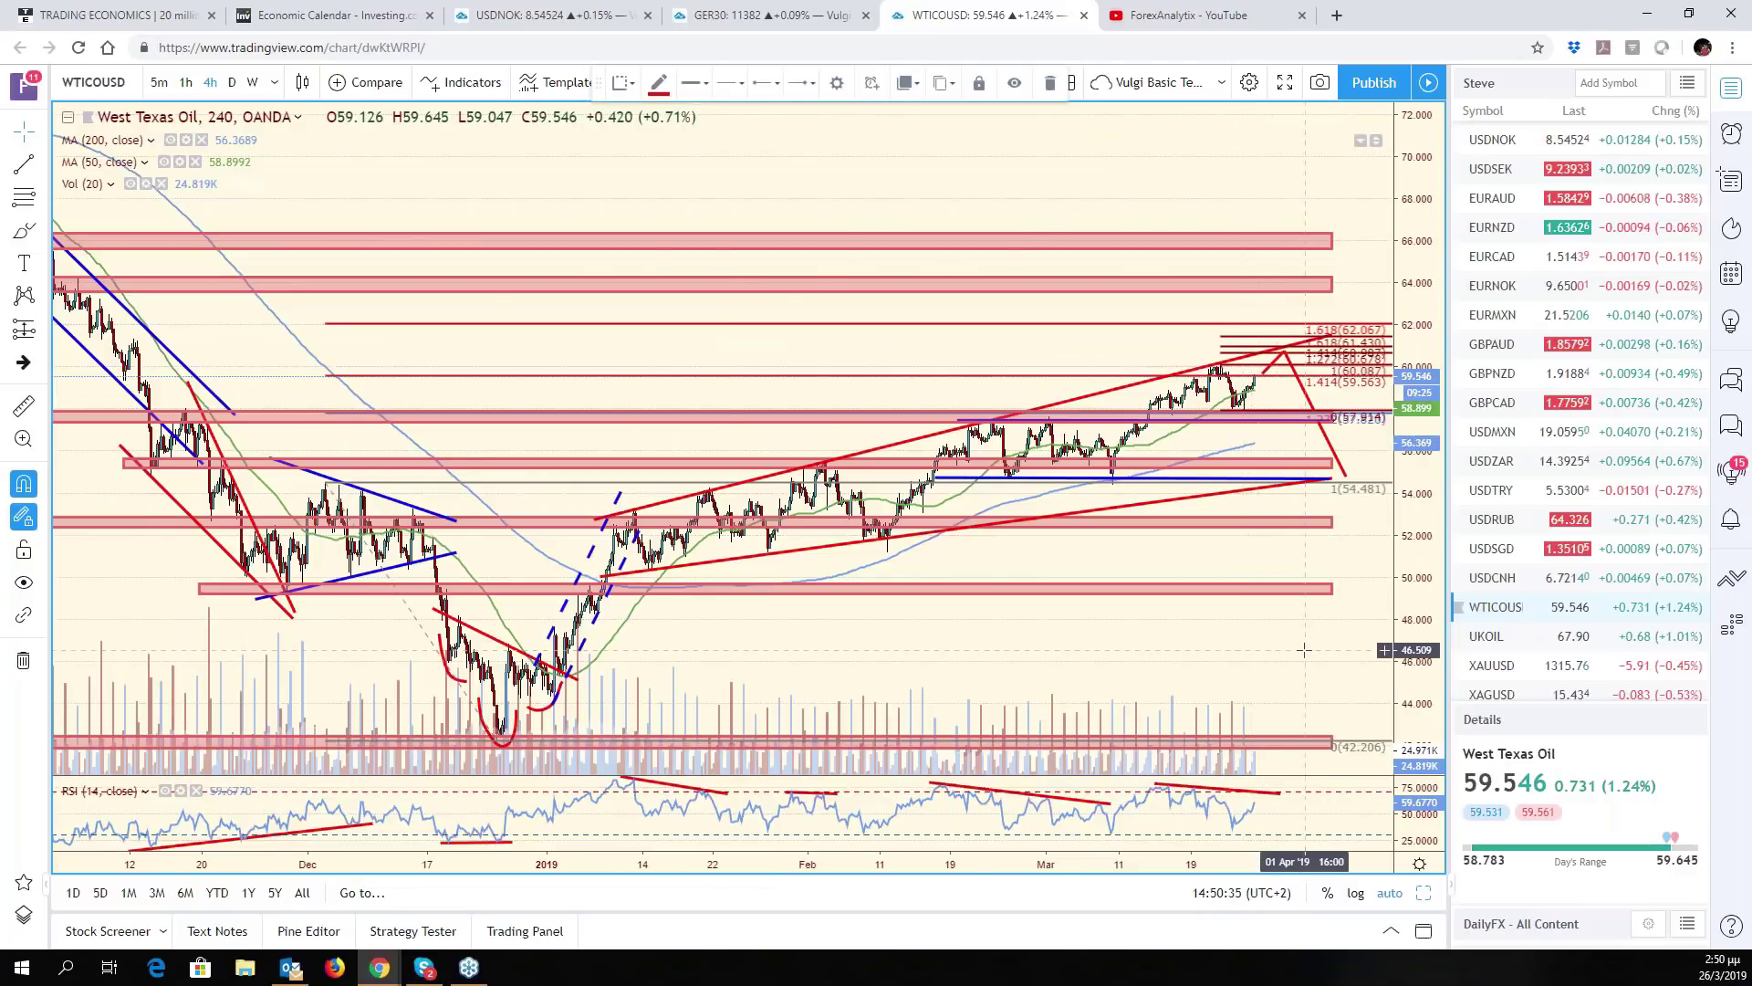
scroll(1303, 650, up, 3)
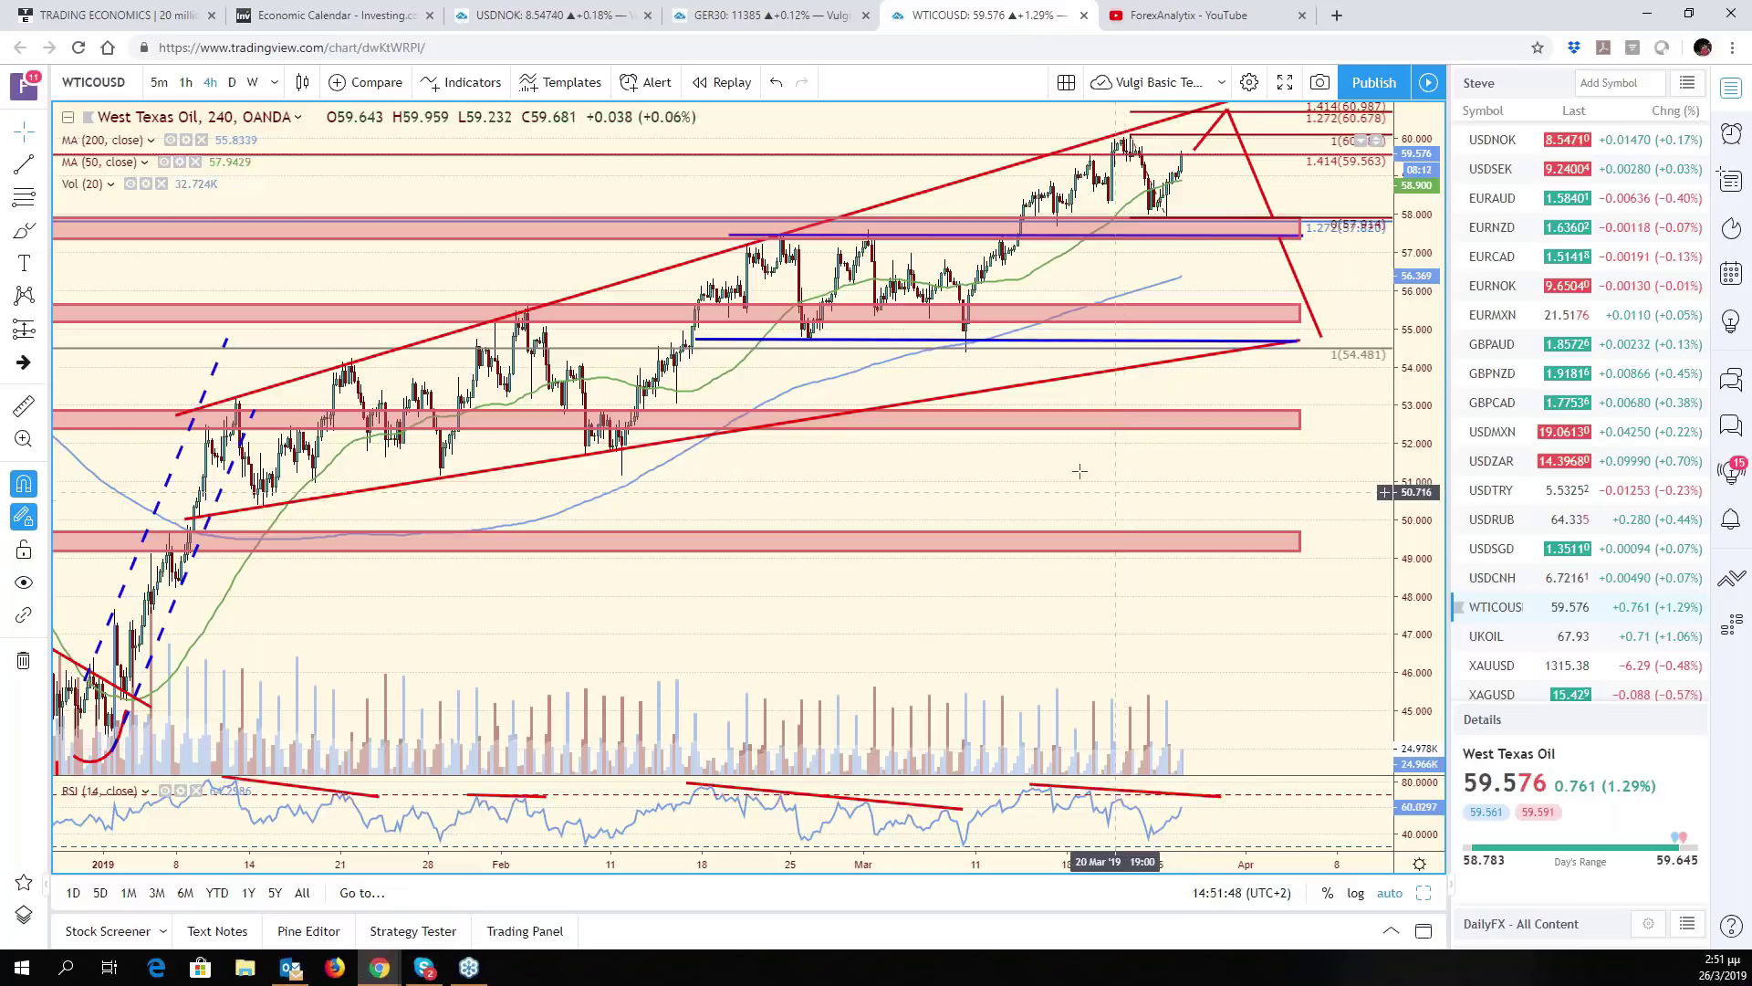
Shift the oil chart slightly sideways and restore the six-chart grid layout
scroll(1109, 506, up, 3)
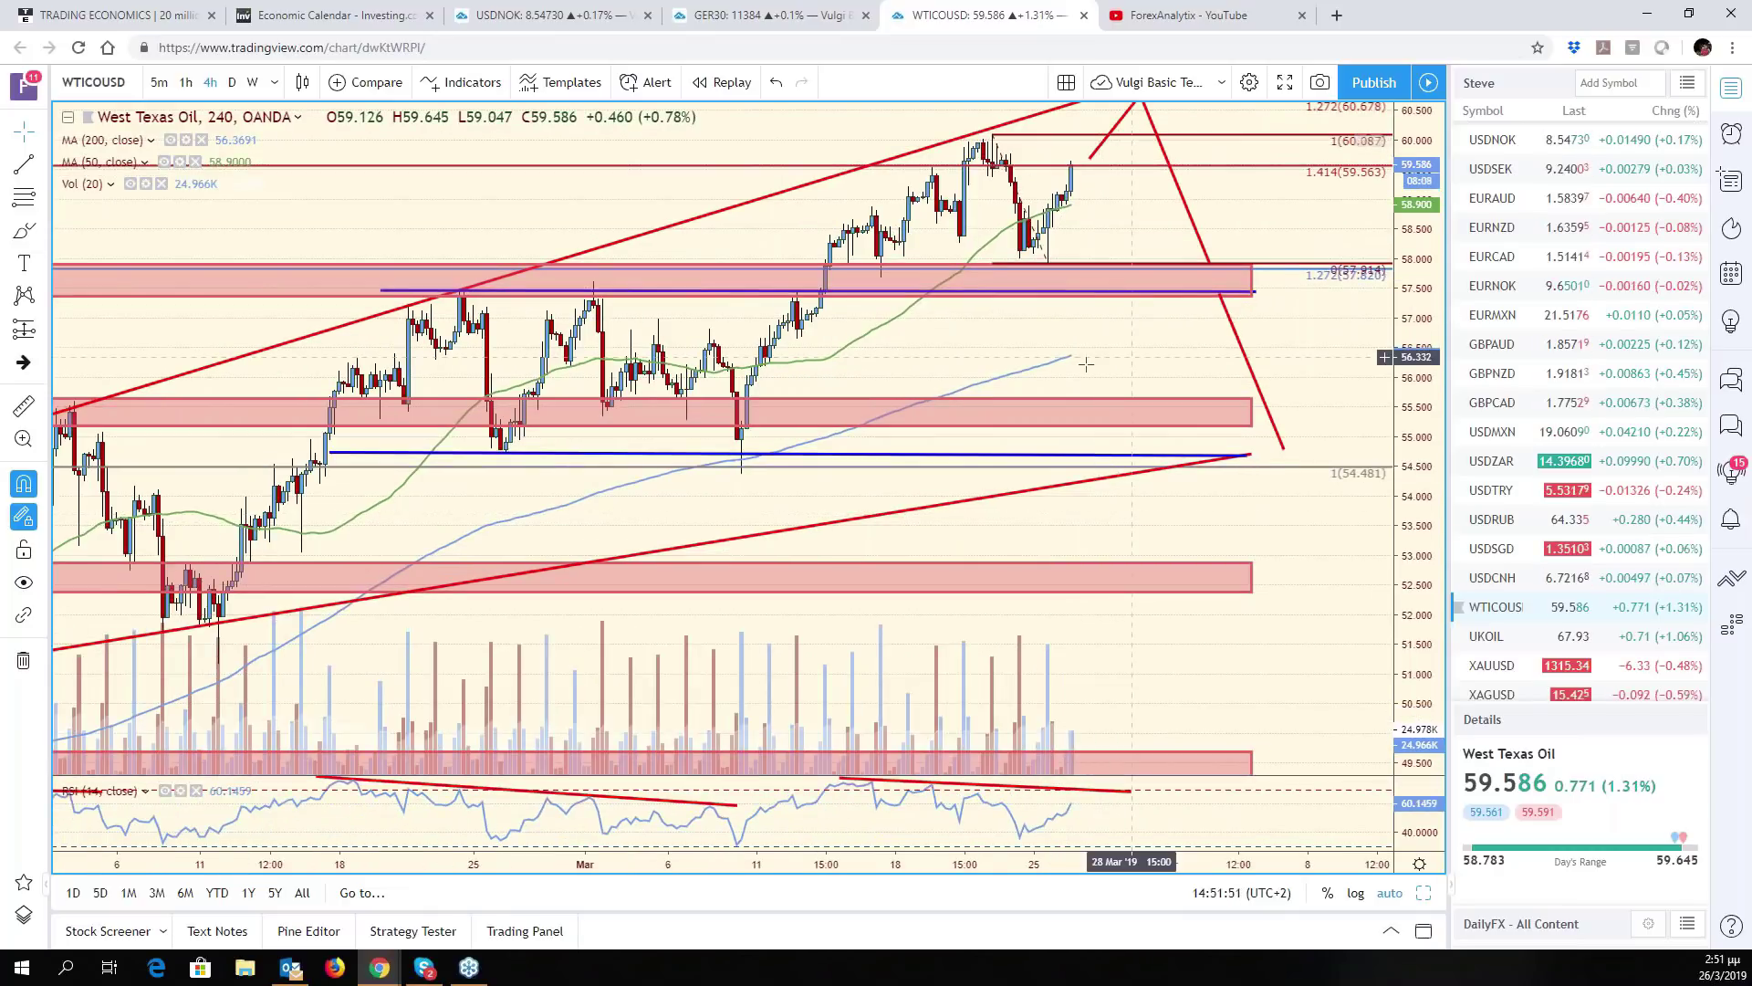
drag(1146, 372, 1386, 371)
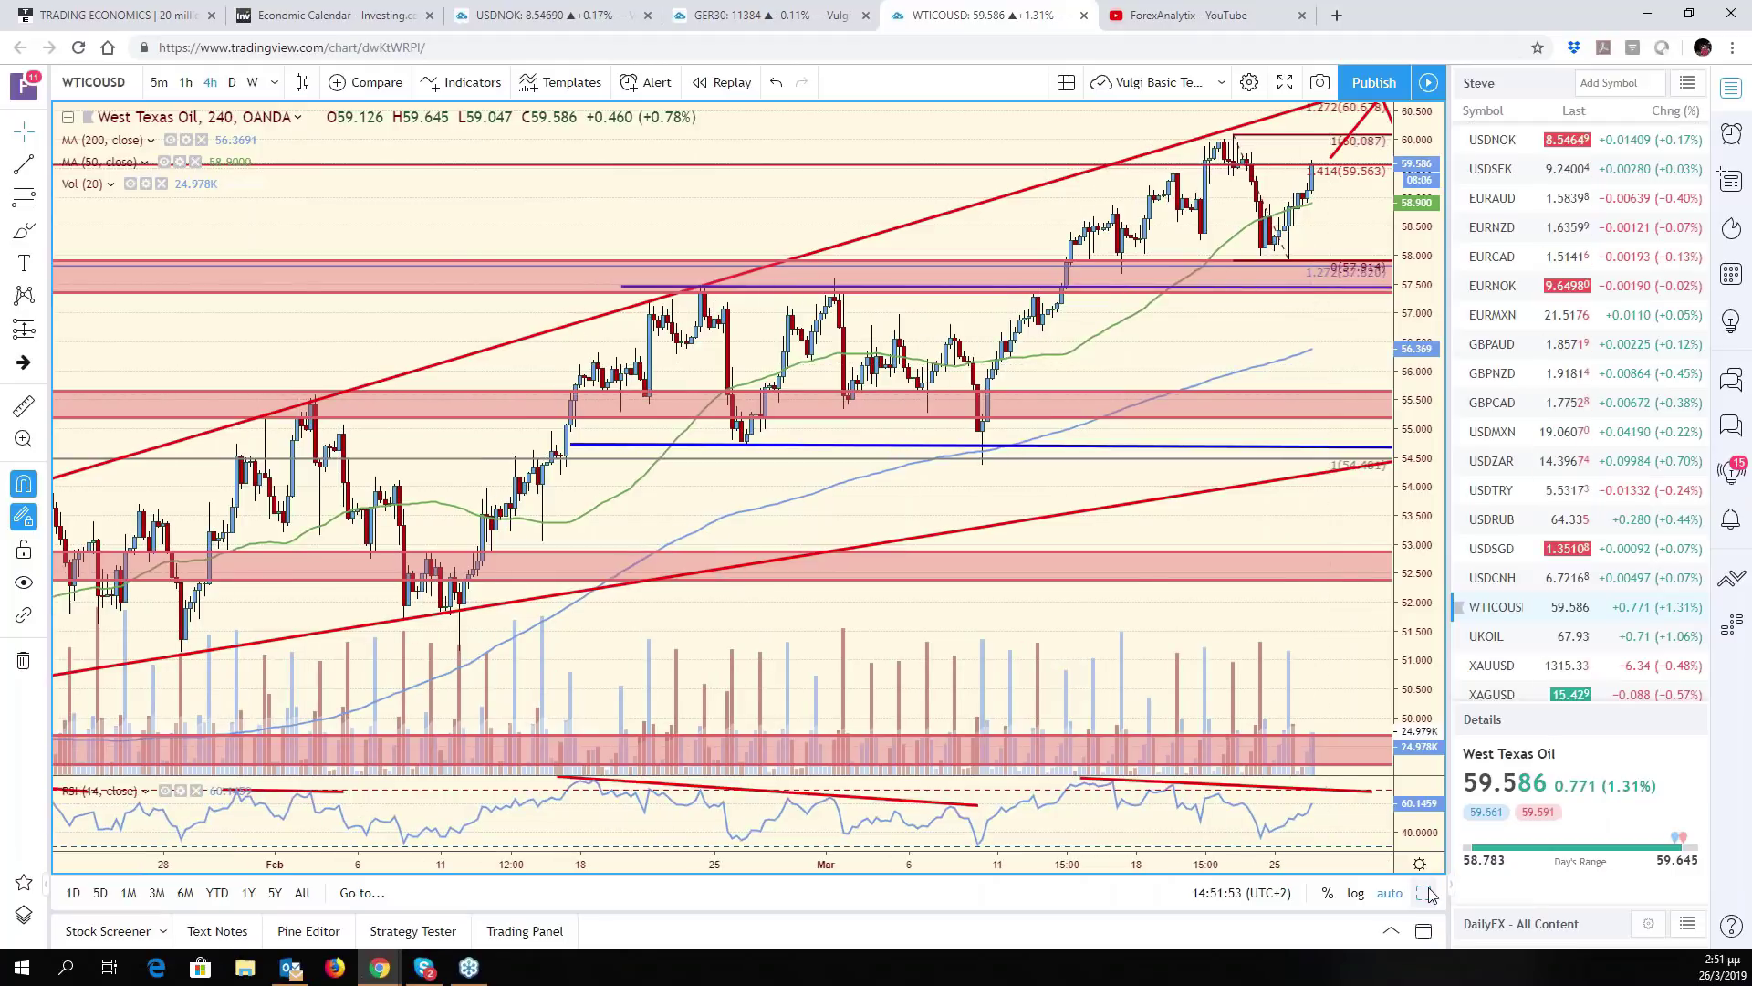
click(1426, 893)
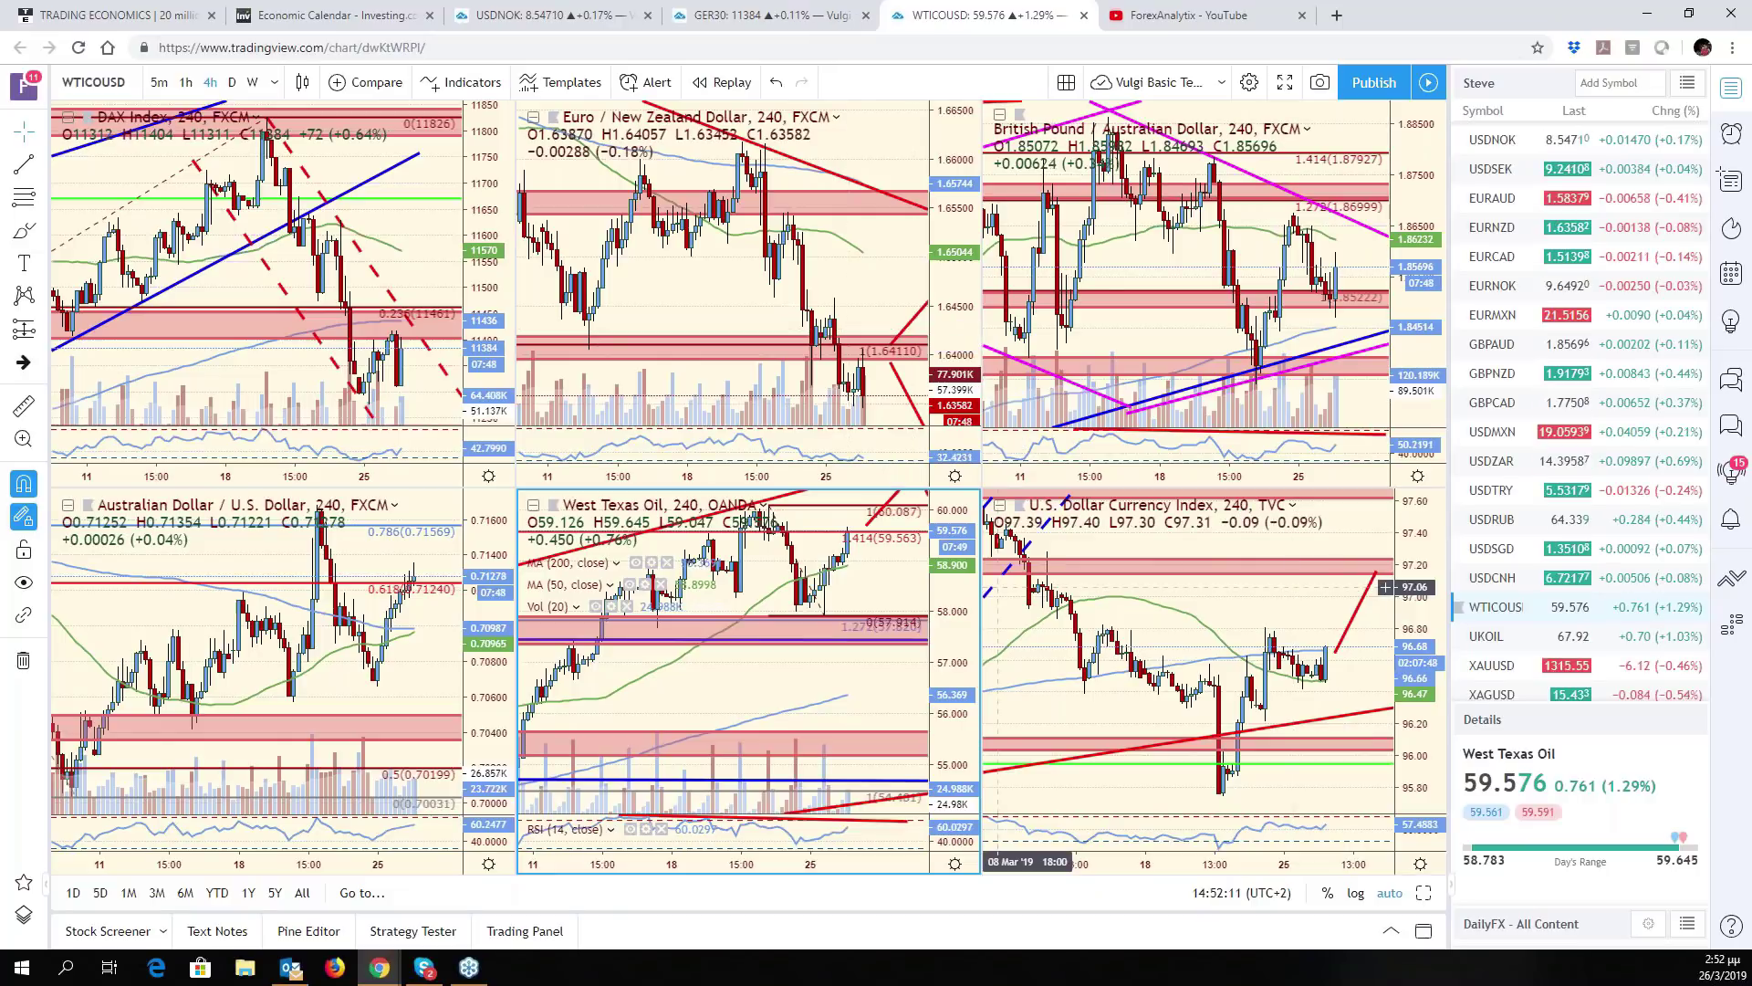
Load USDCAD into the oil pane and expand it to fill the window
click(135, 82)
text(USDCAD)
key(Return)
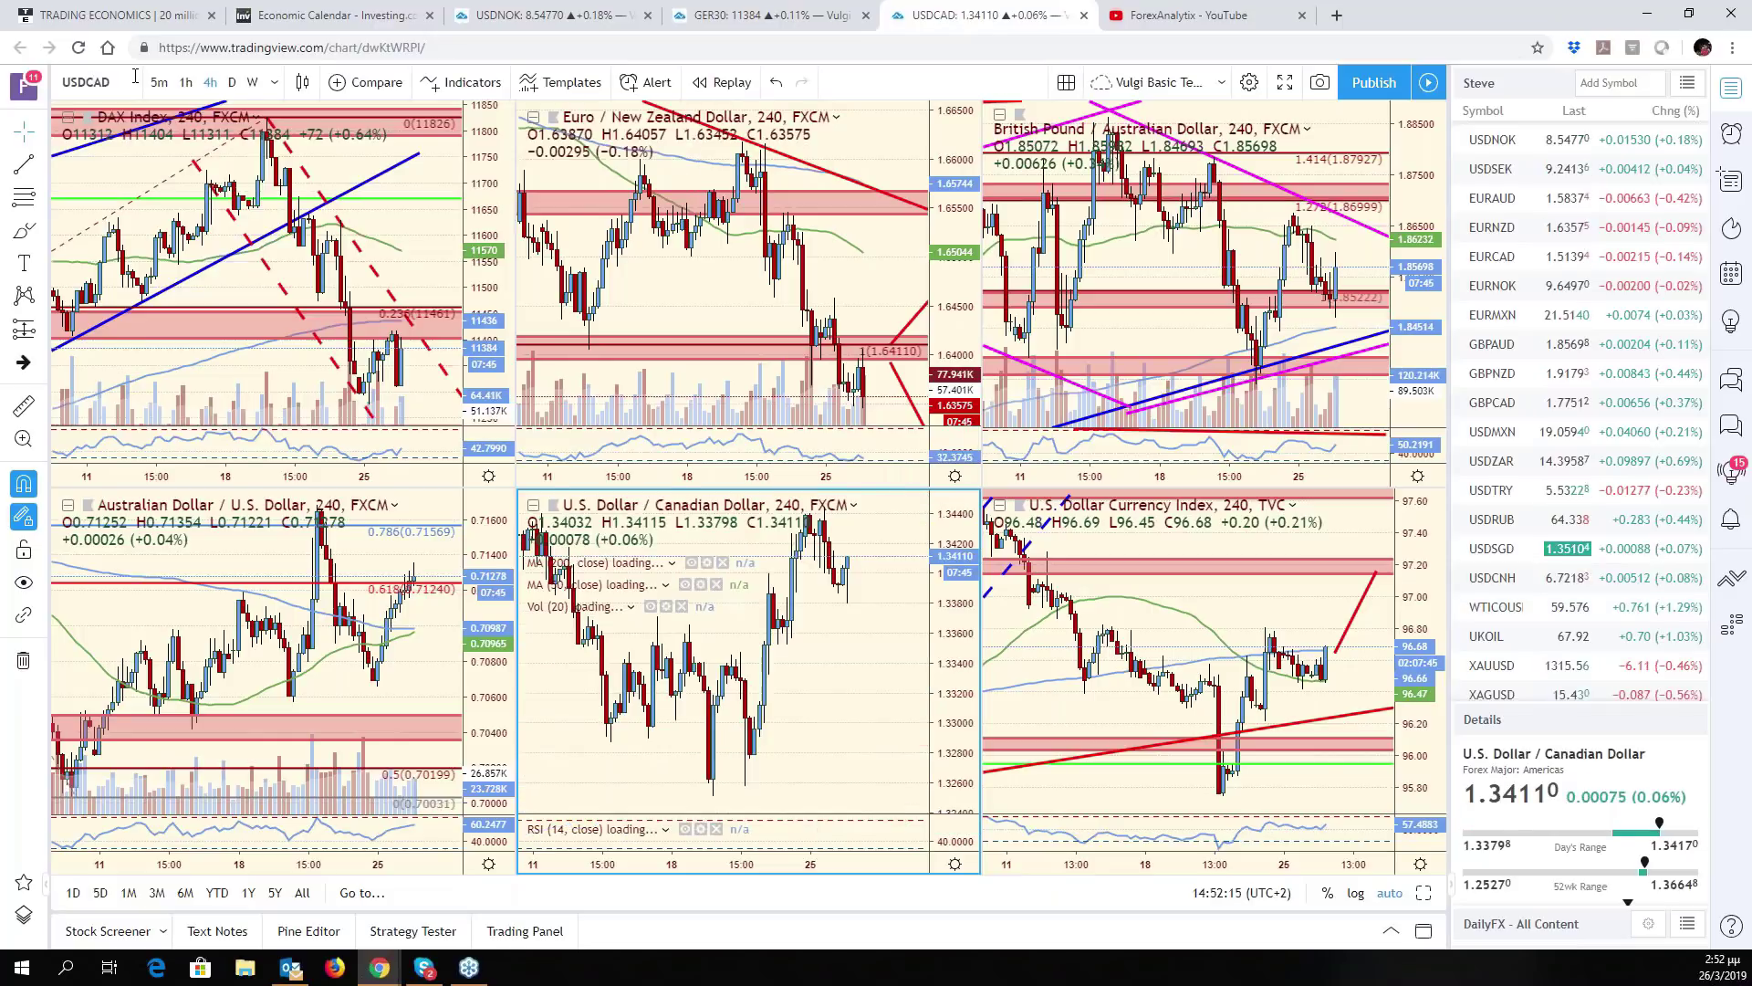
click(1424, 894)
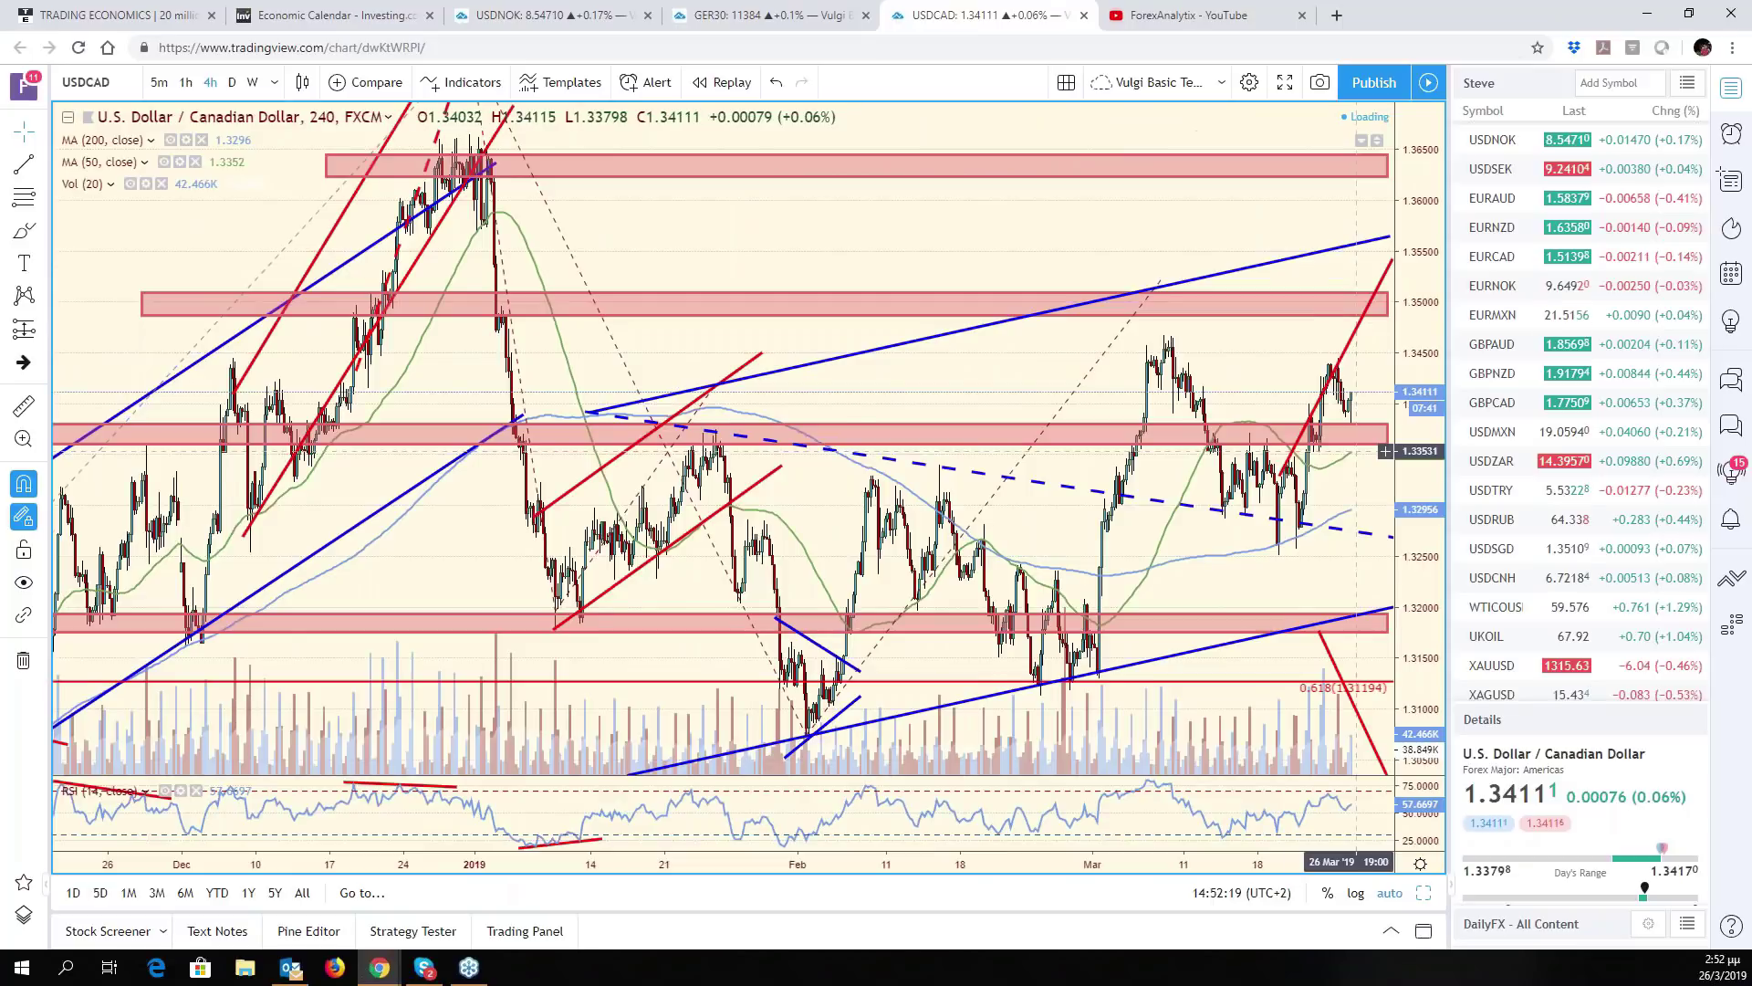
Zoom out to leave space right of the last bar, select the lower blue trend line, and dismiss the alert popup
drag(1357, 450, 1178, 525)
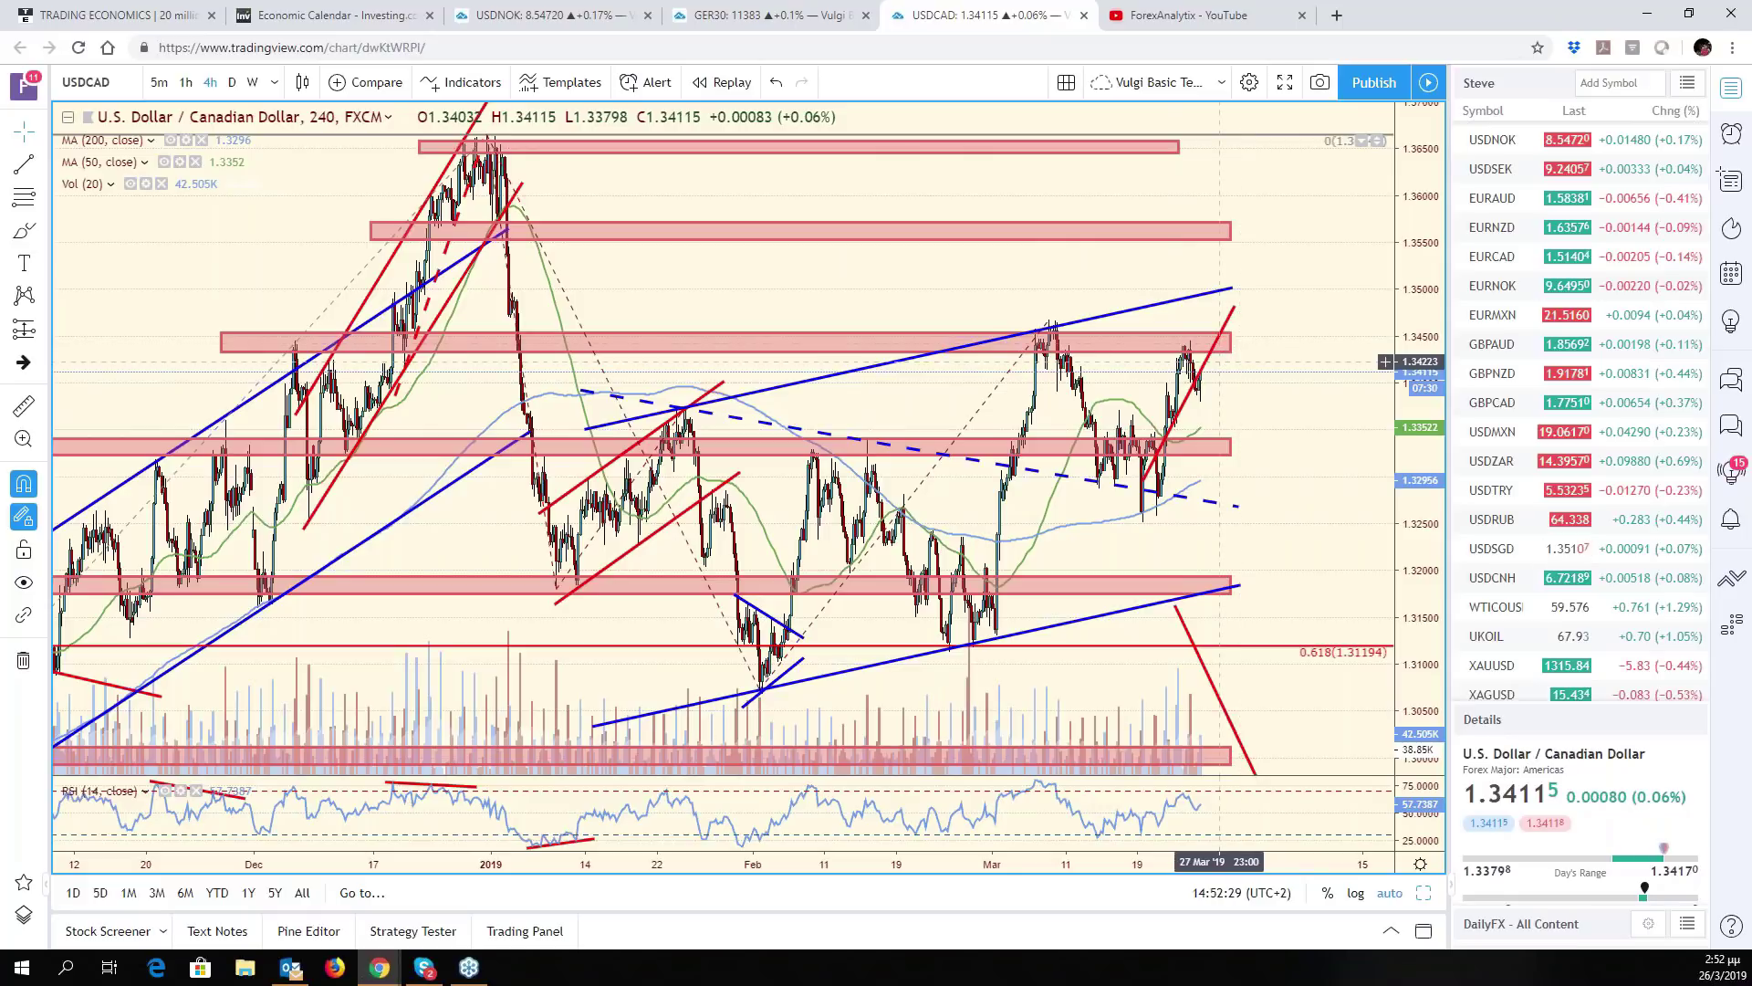
scroll(1131, 437, up, 3)
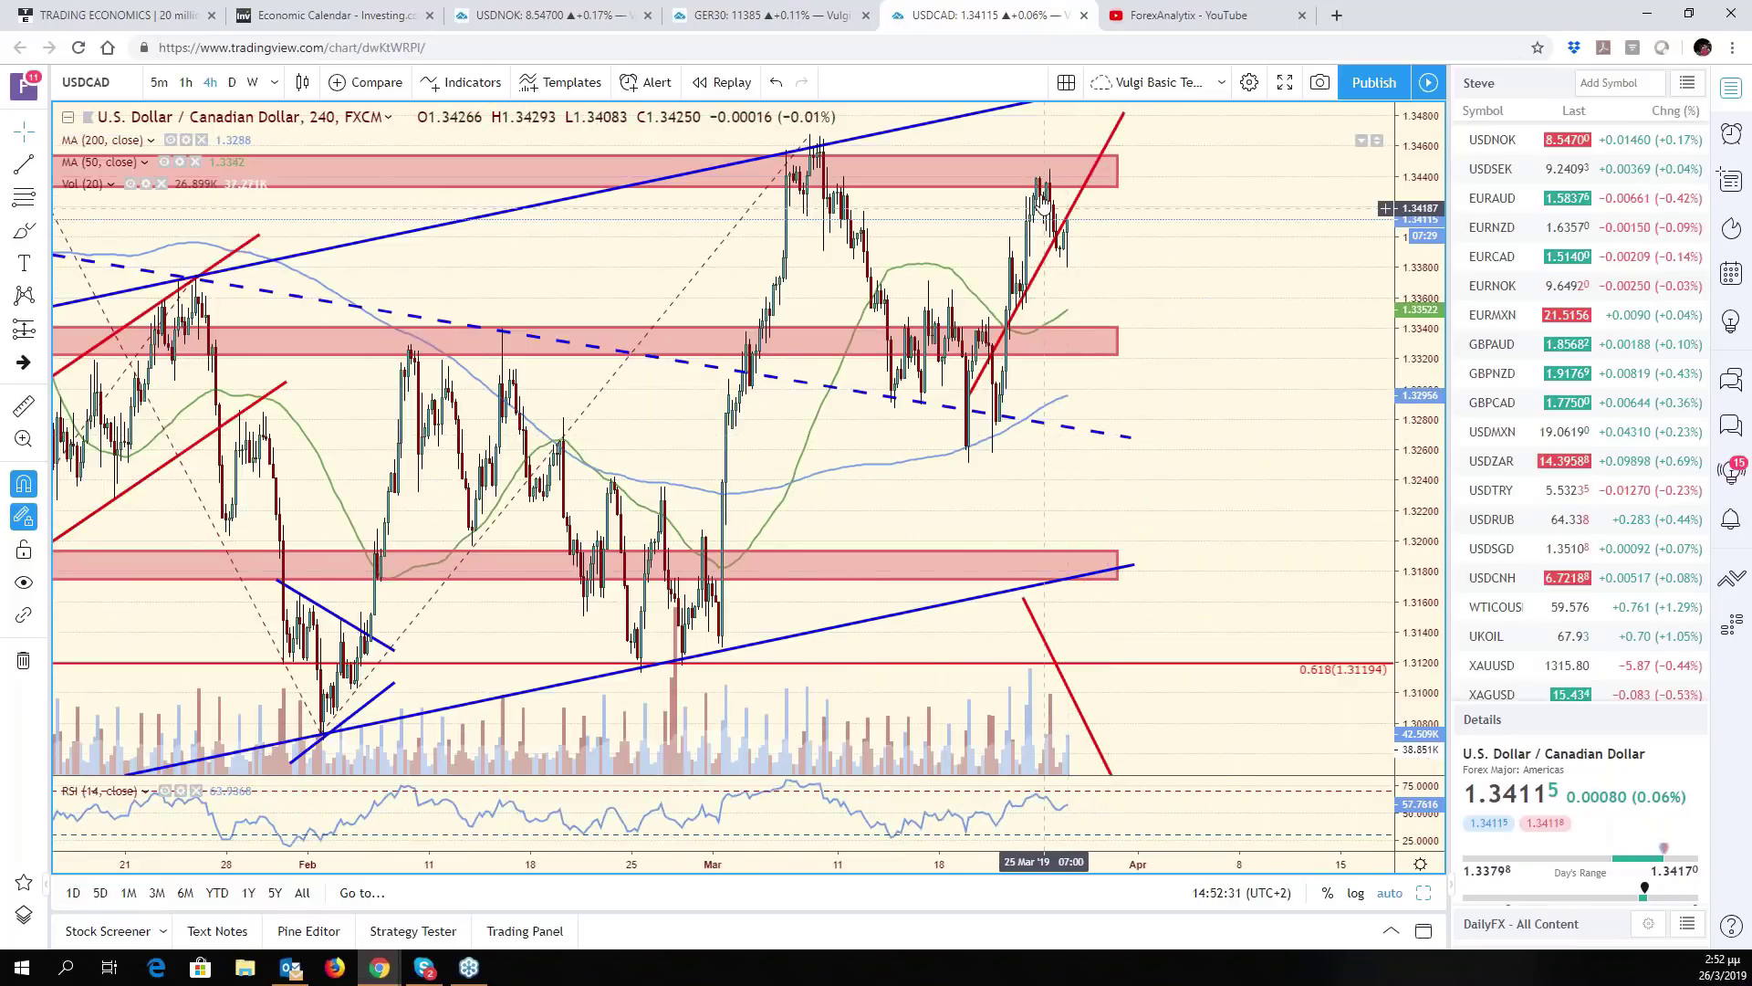
scroll(1232, 288, down, 3)
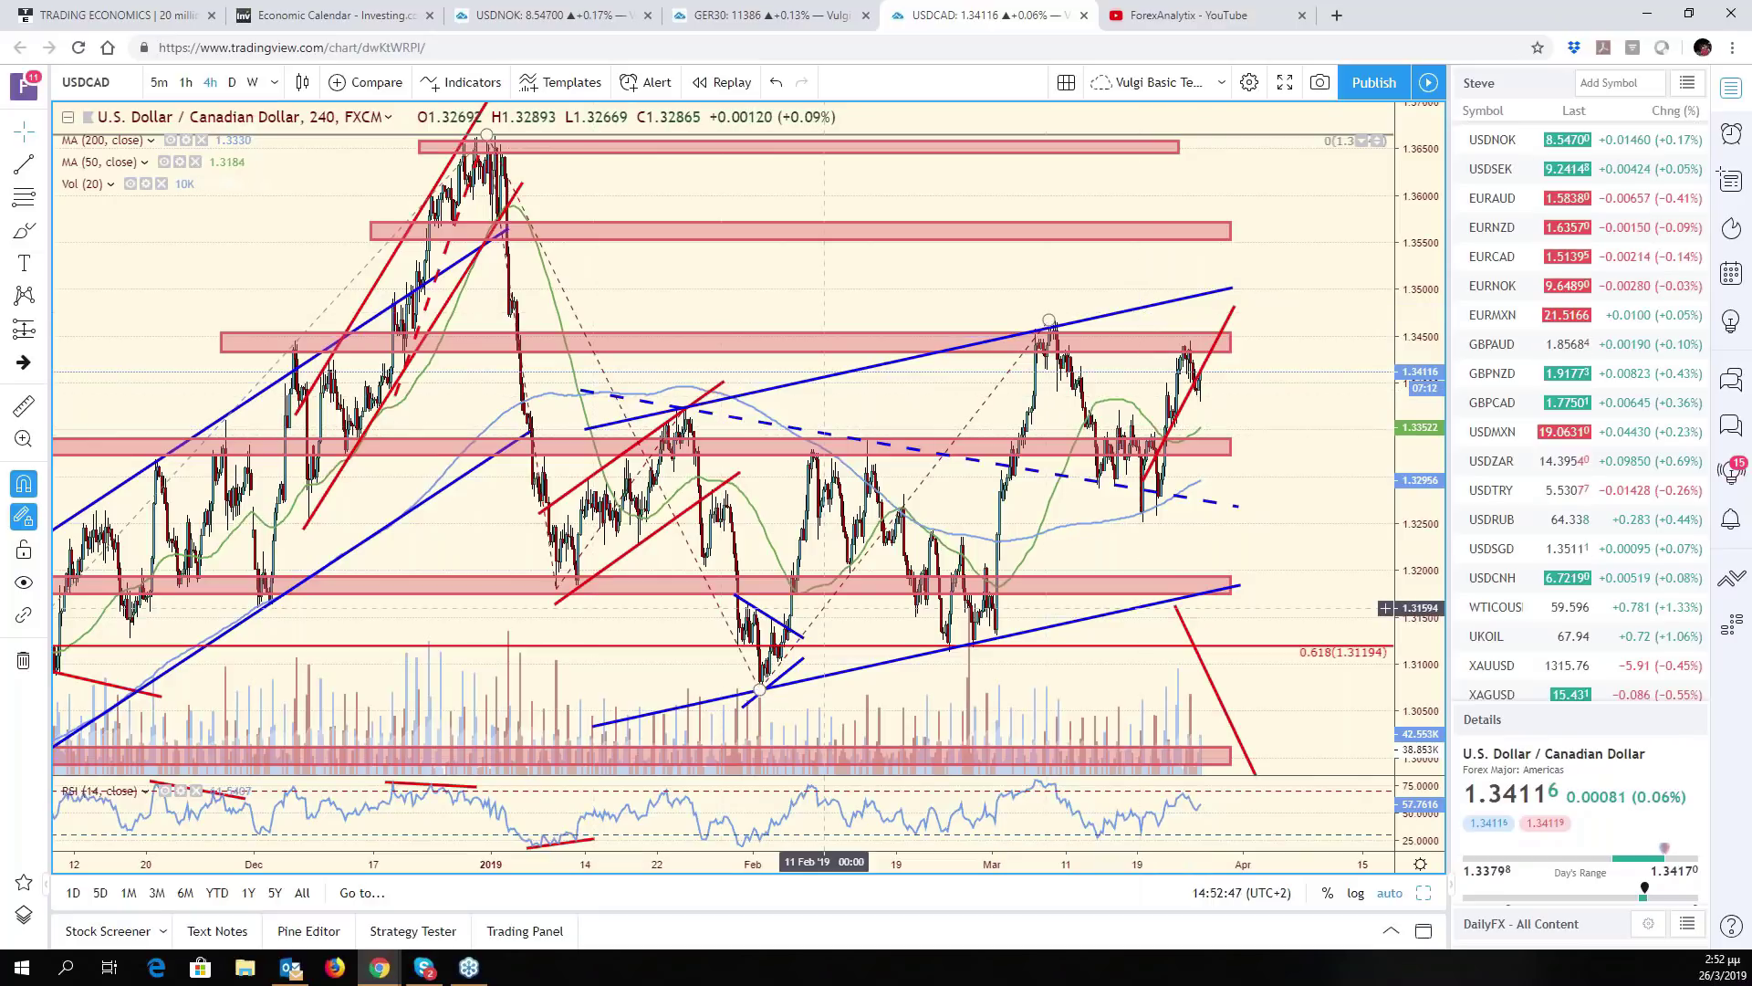
click(1017, 633)
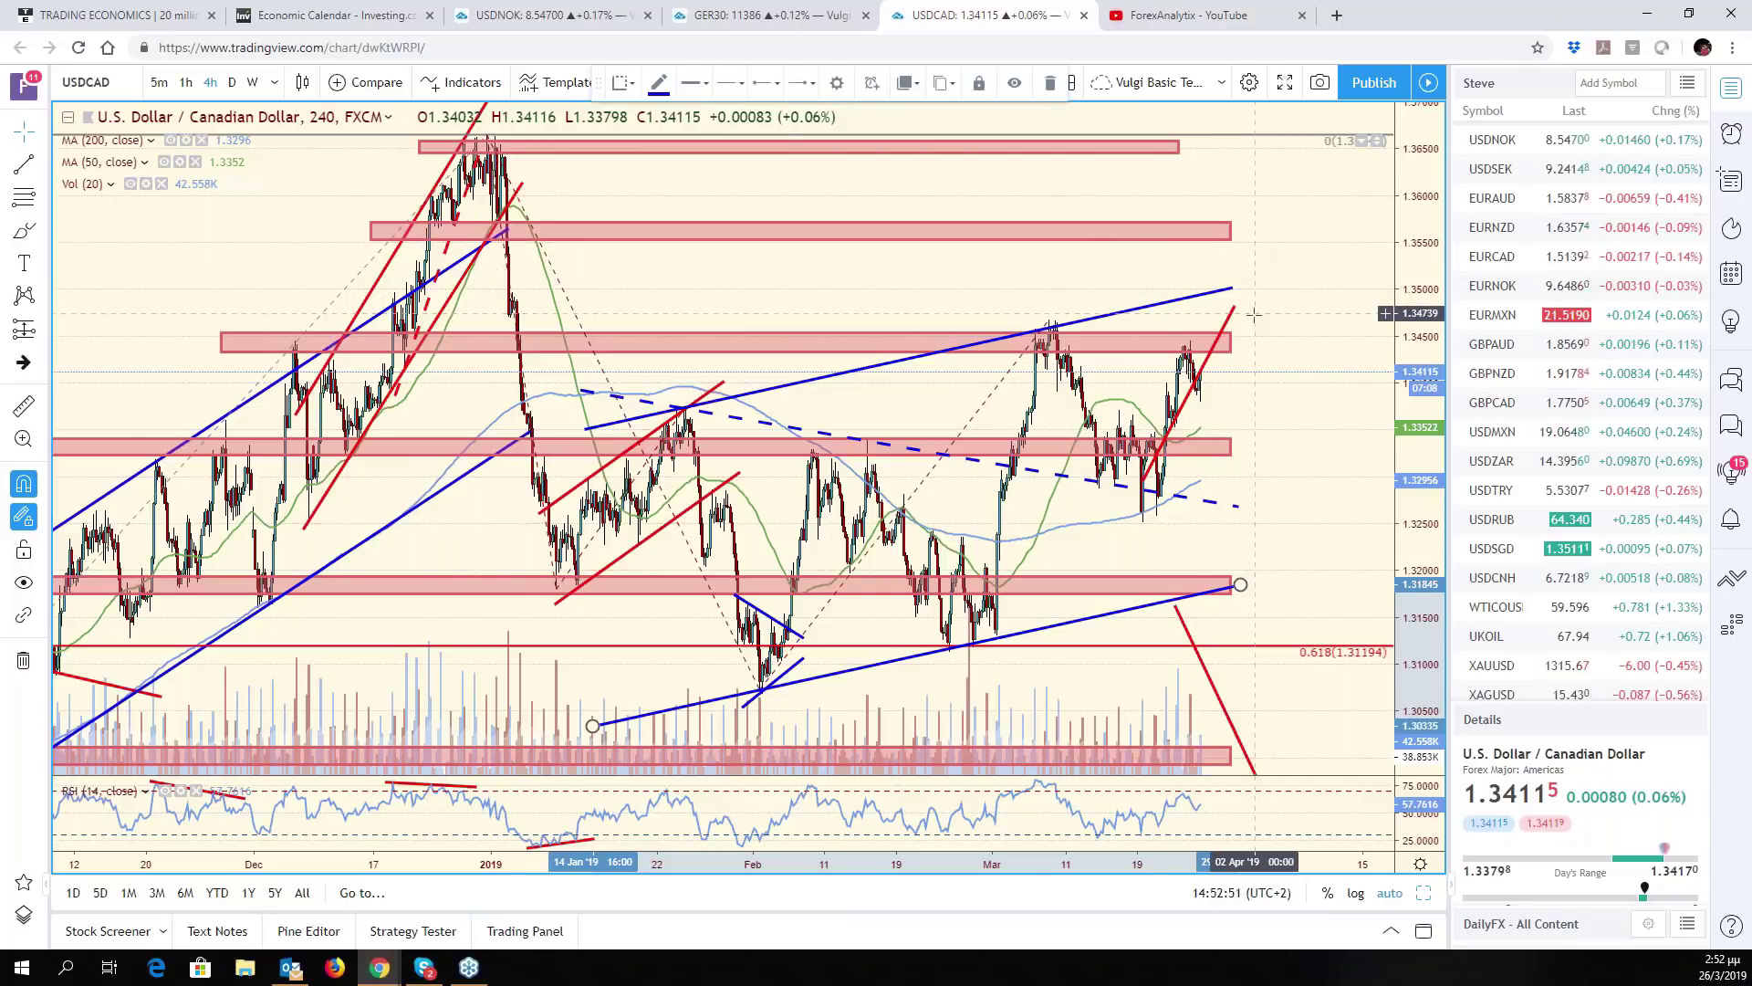
scroll(1253, 315, down, 3)
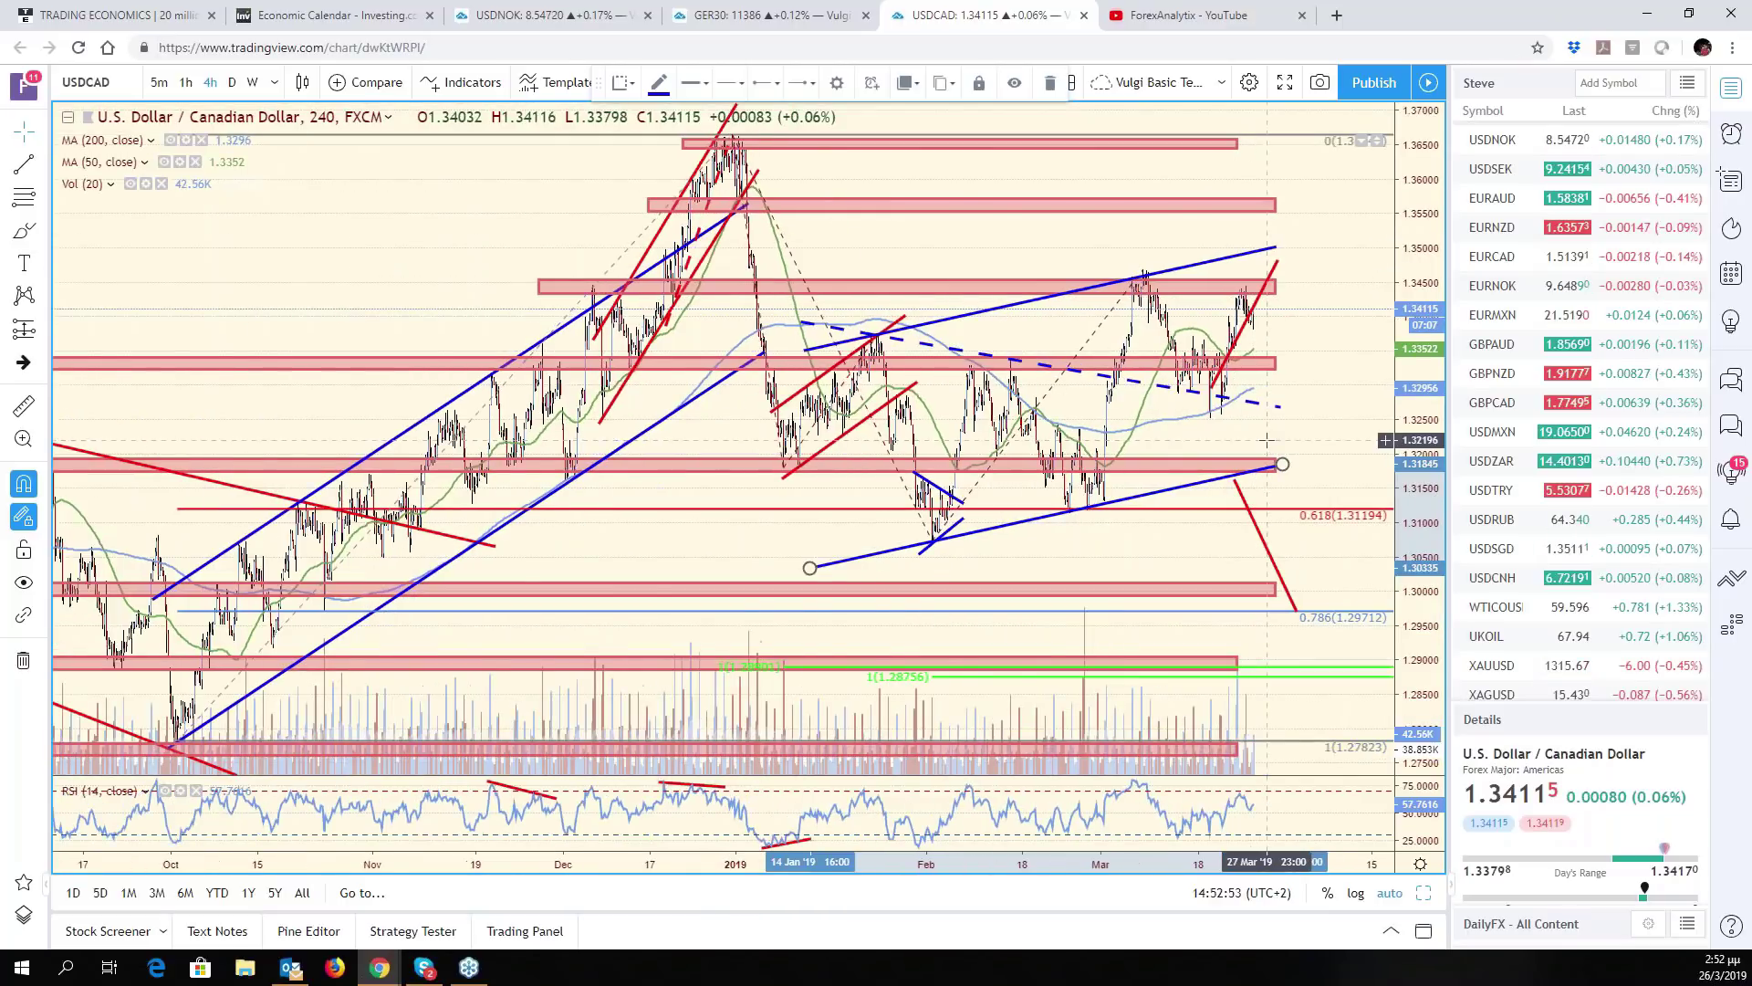
scroll(1265, 441, up, 3)
click(962, 536)
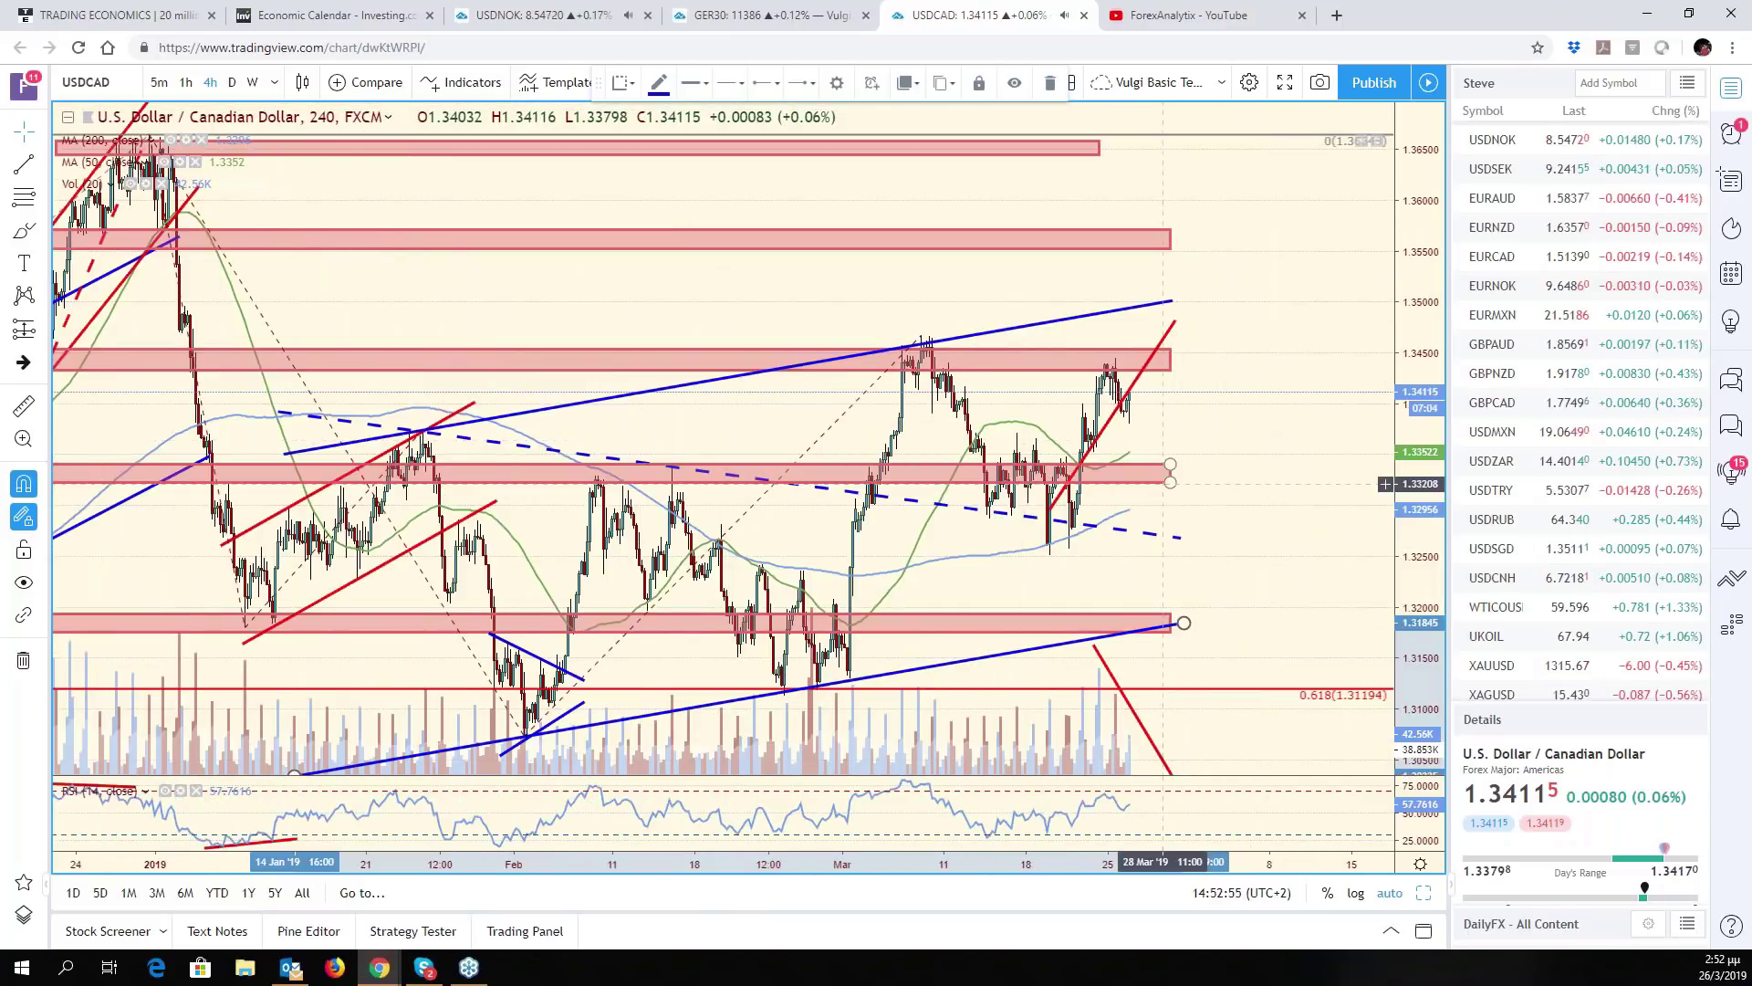
Switch the full-size chart to USDMXN
click(116, 80)
text(USDM)
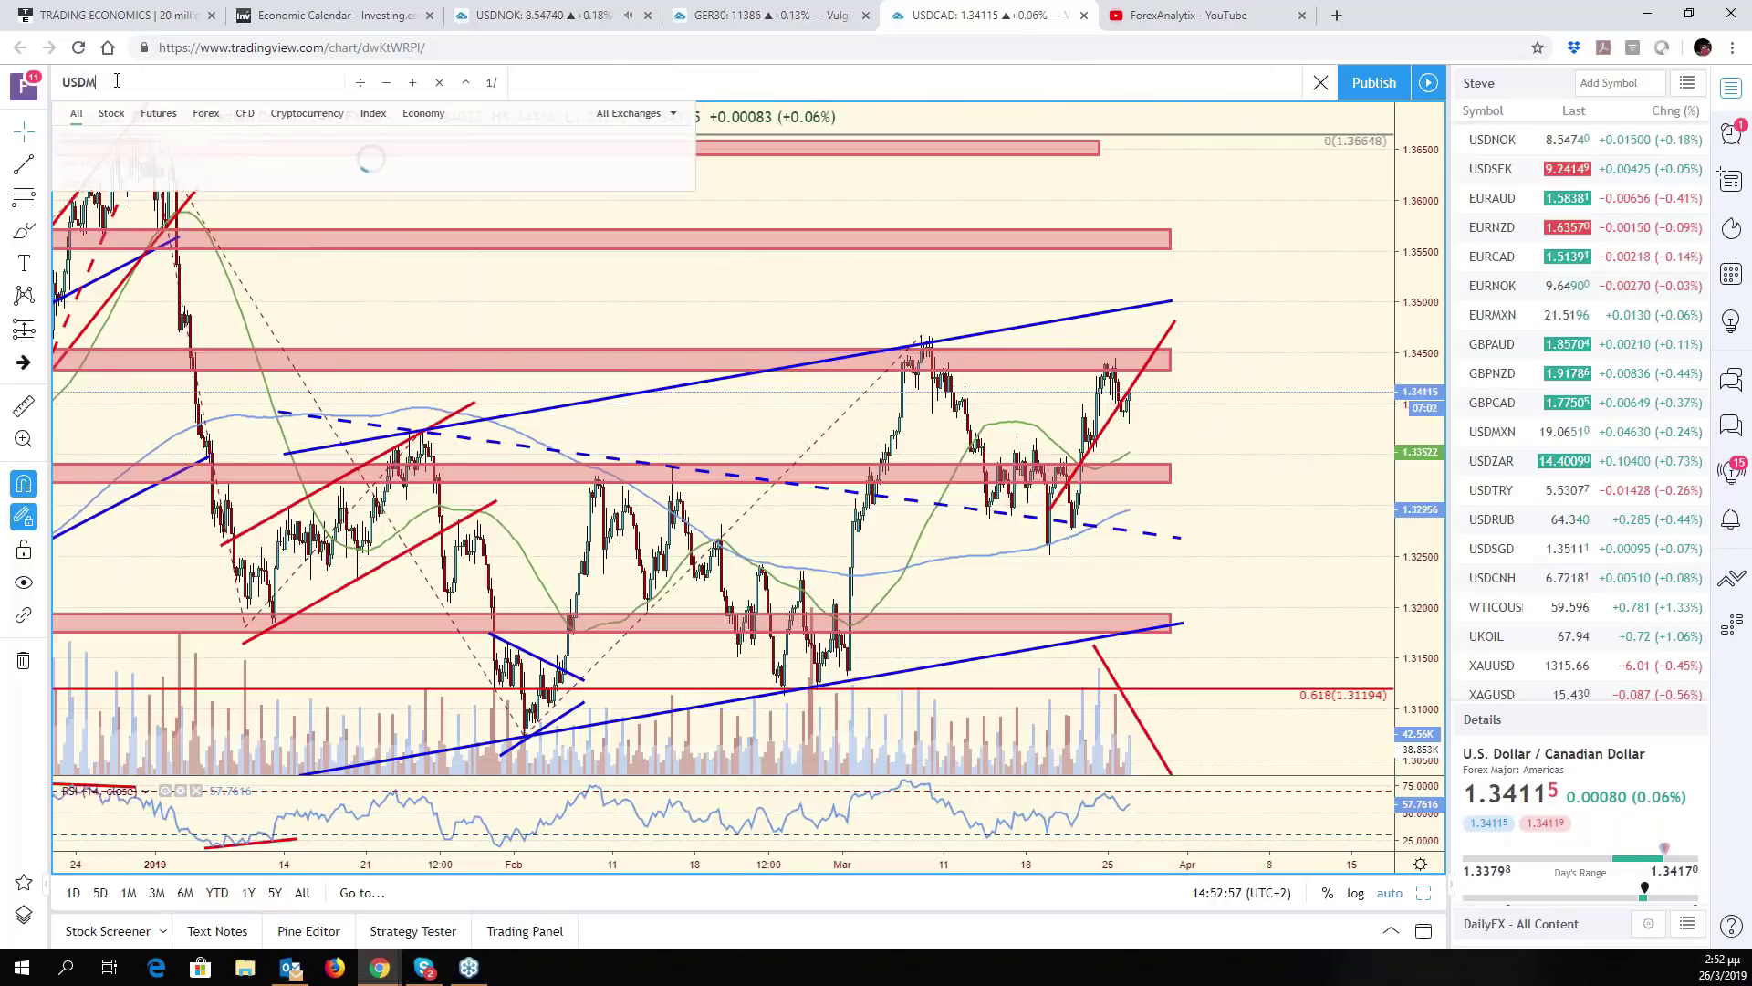
text(XN)
key(Return)
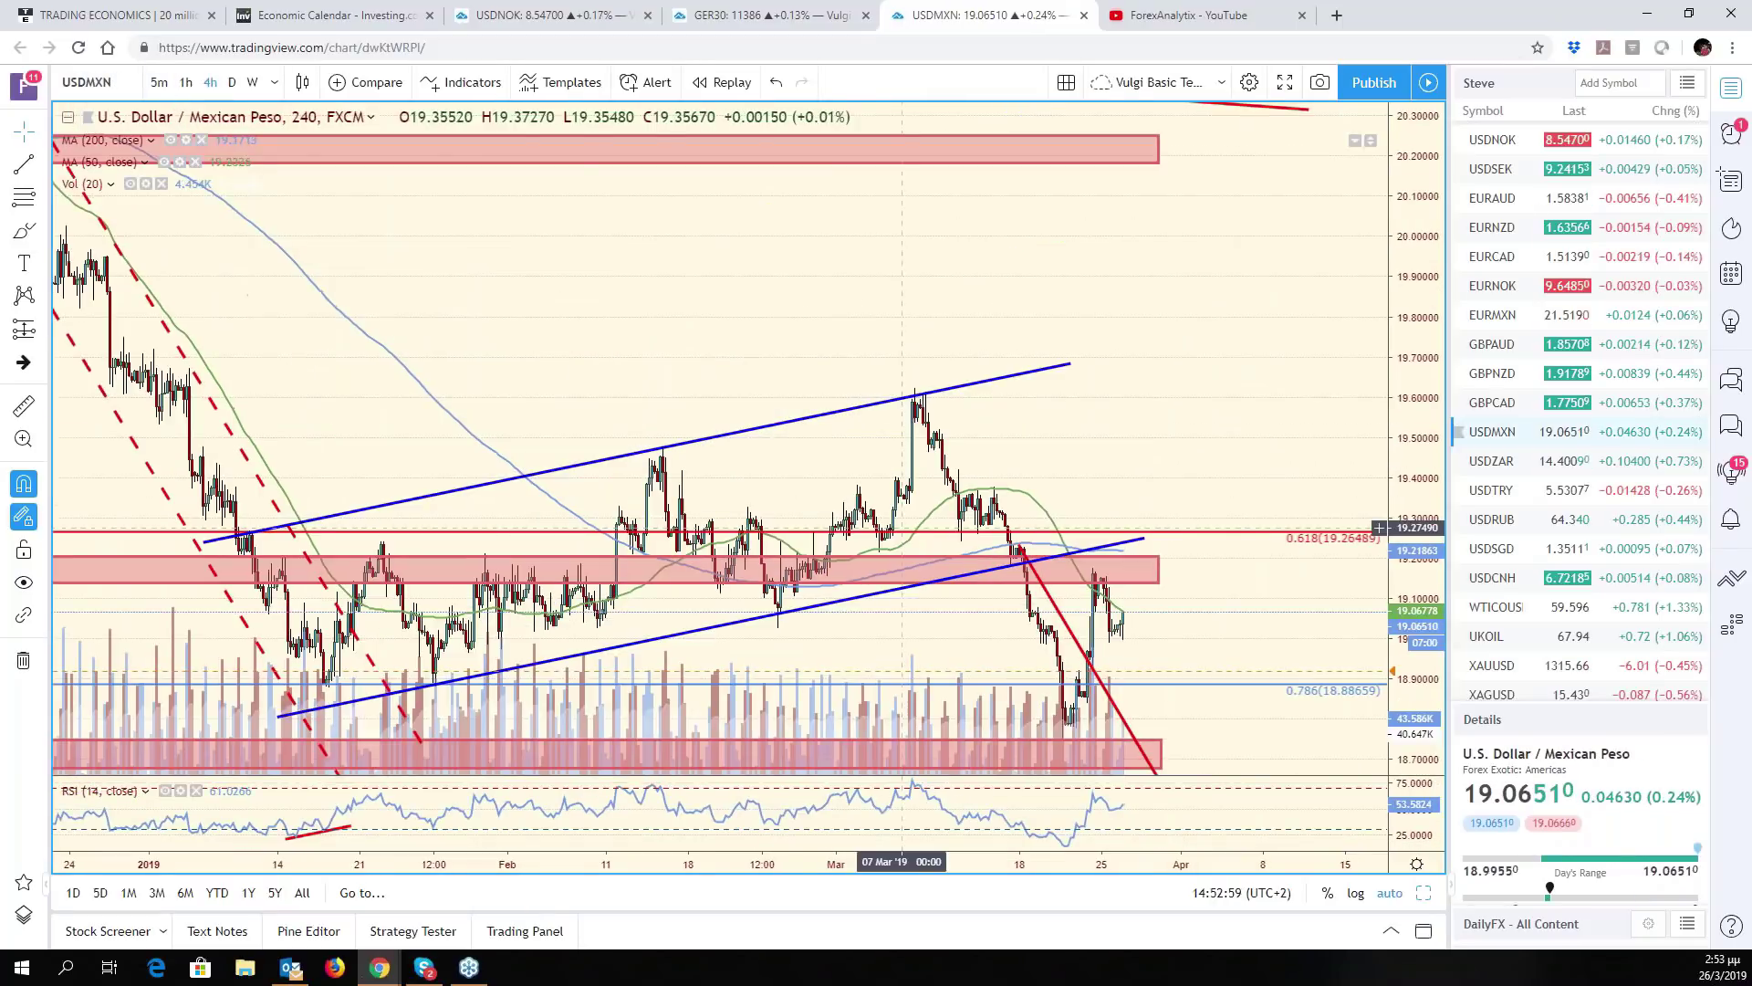
Compress the USD/MXN price scale and shift the view to show lower prices
scroll(1434, 489, down, 5)
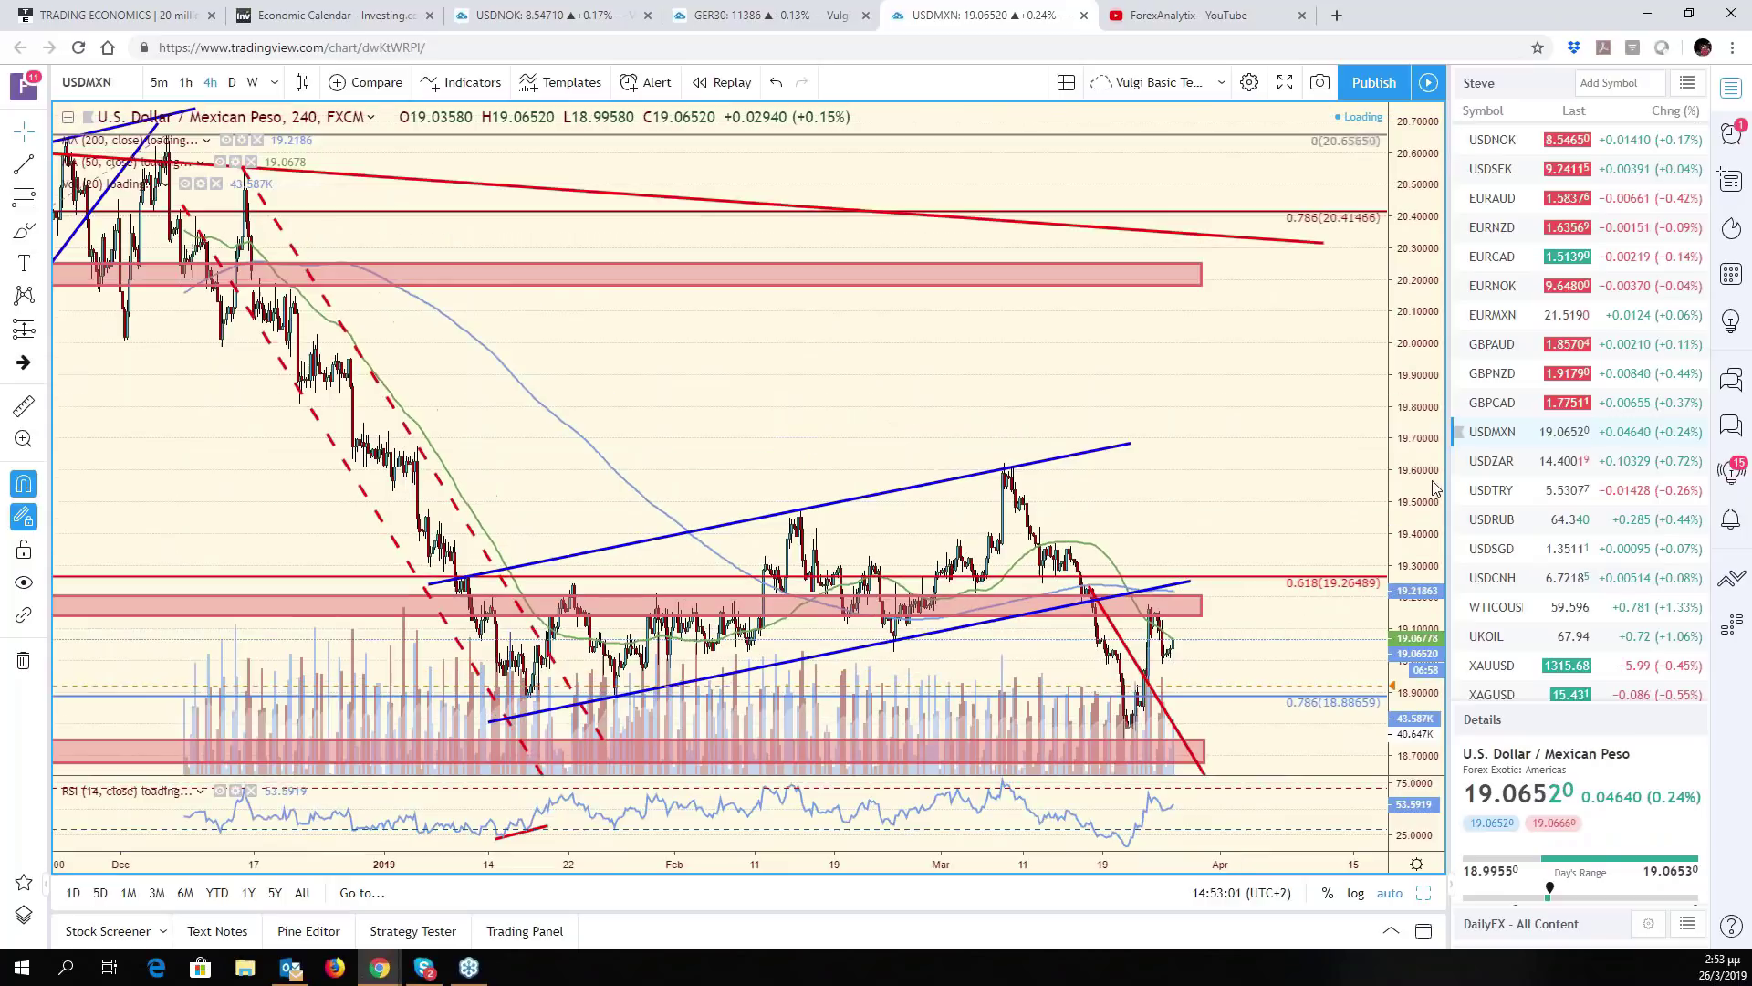
drag(1434, 489, 1433, 621)
scroll(1272, 614, down, 2)
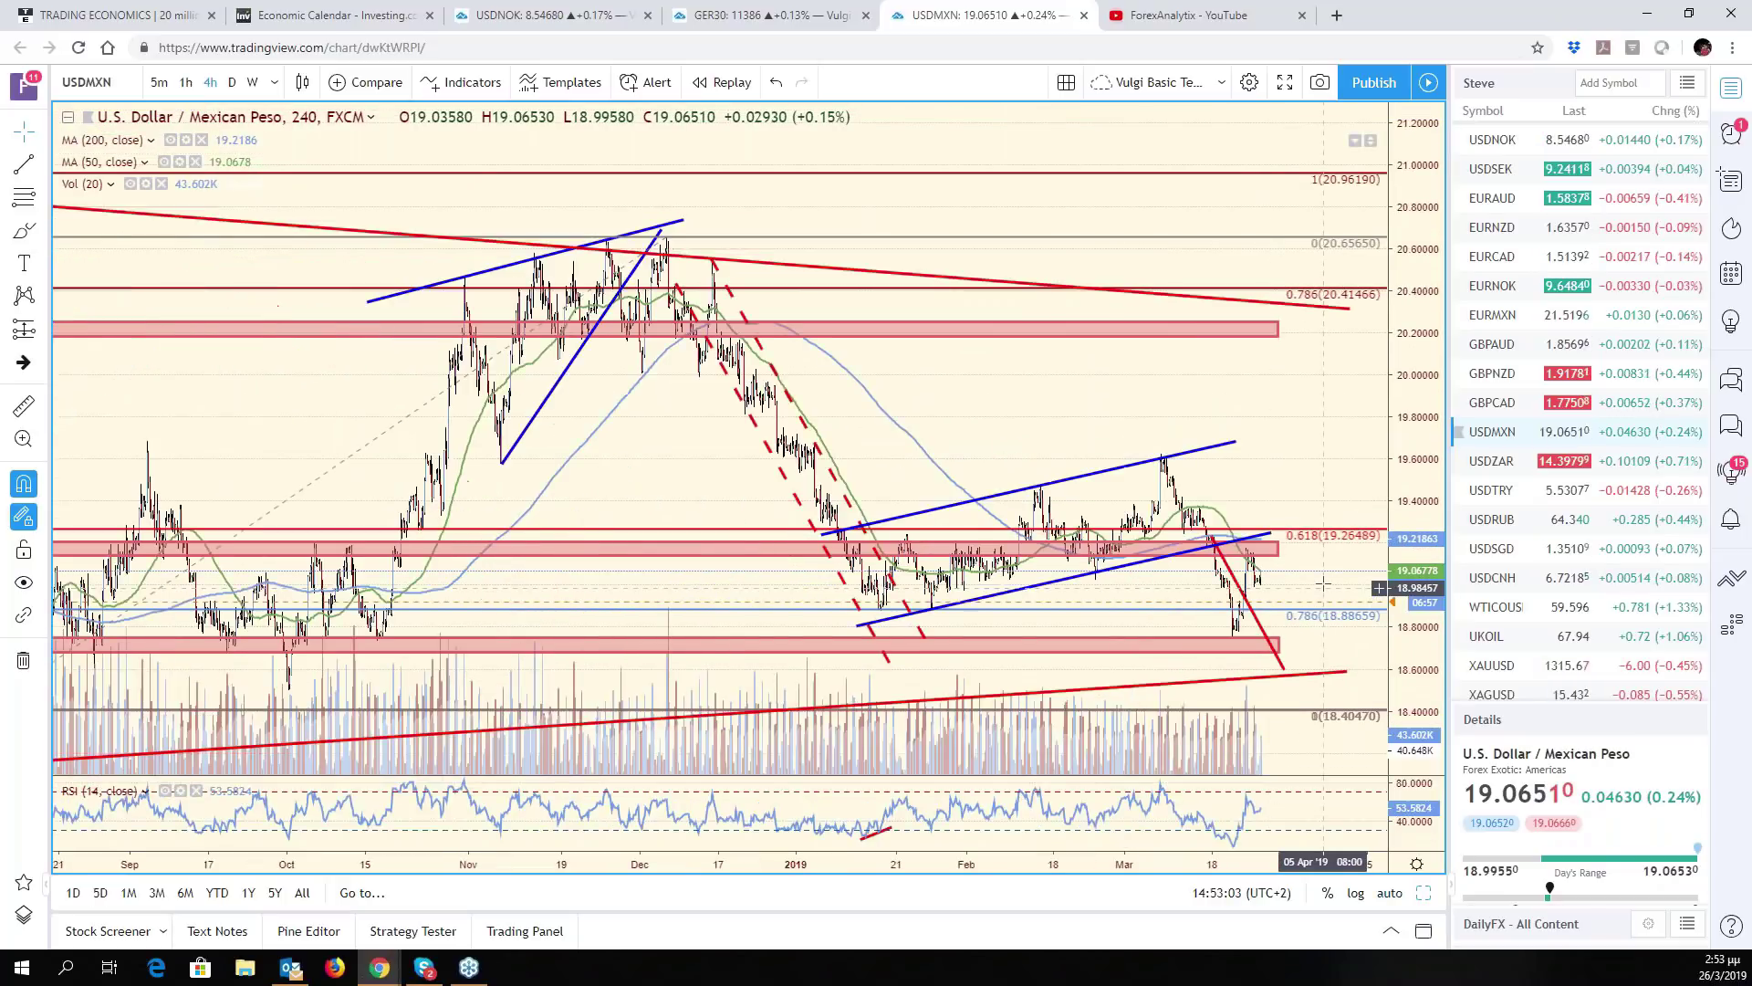
drag(1272, 615, 1266, 452)
scroll(1266, 451, down, 2)
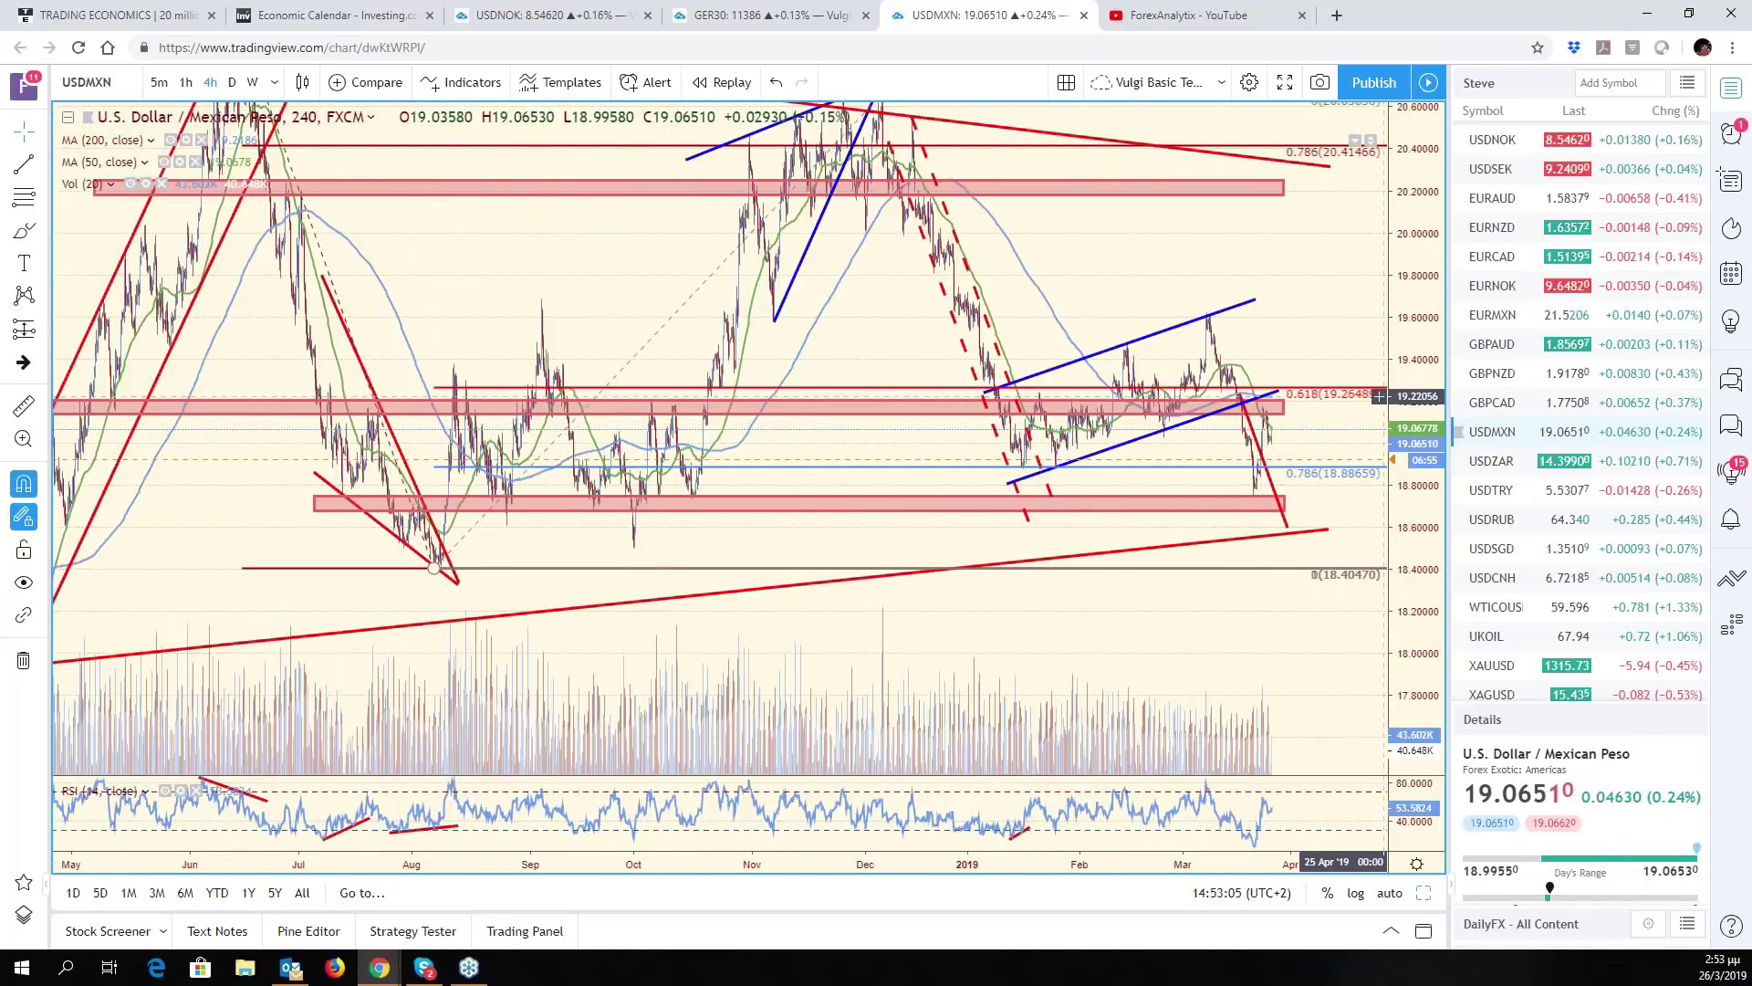
drag(1343, 396, 1255, 710)
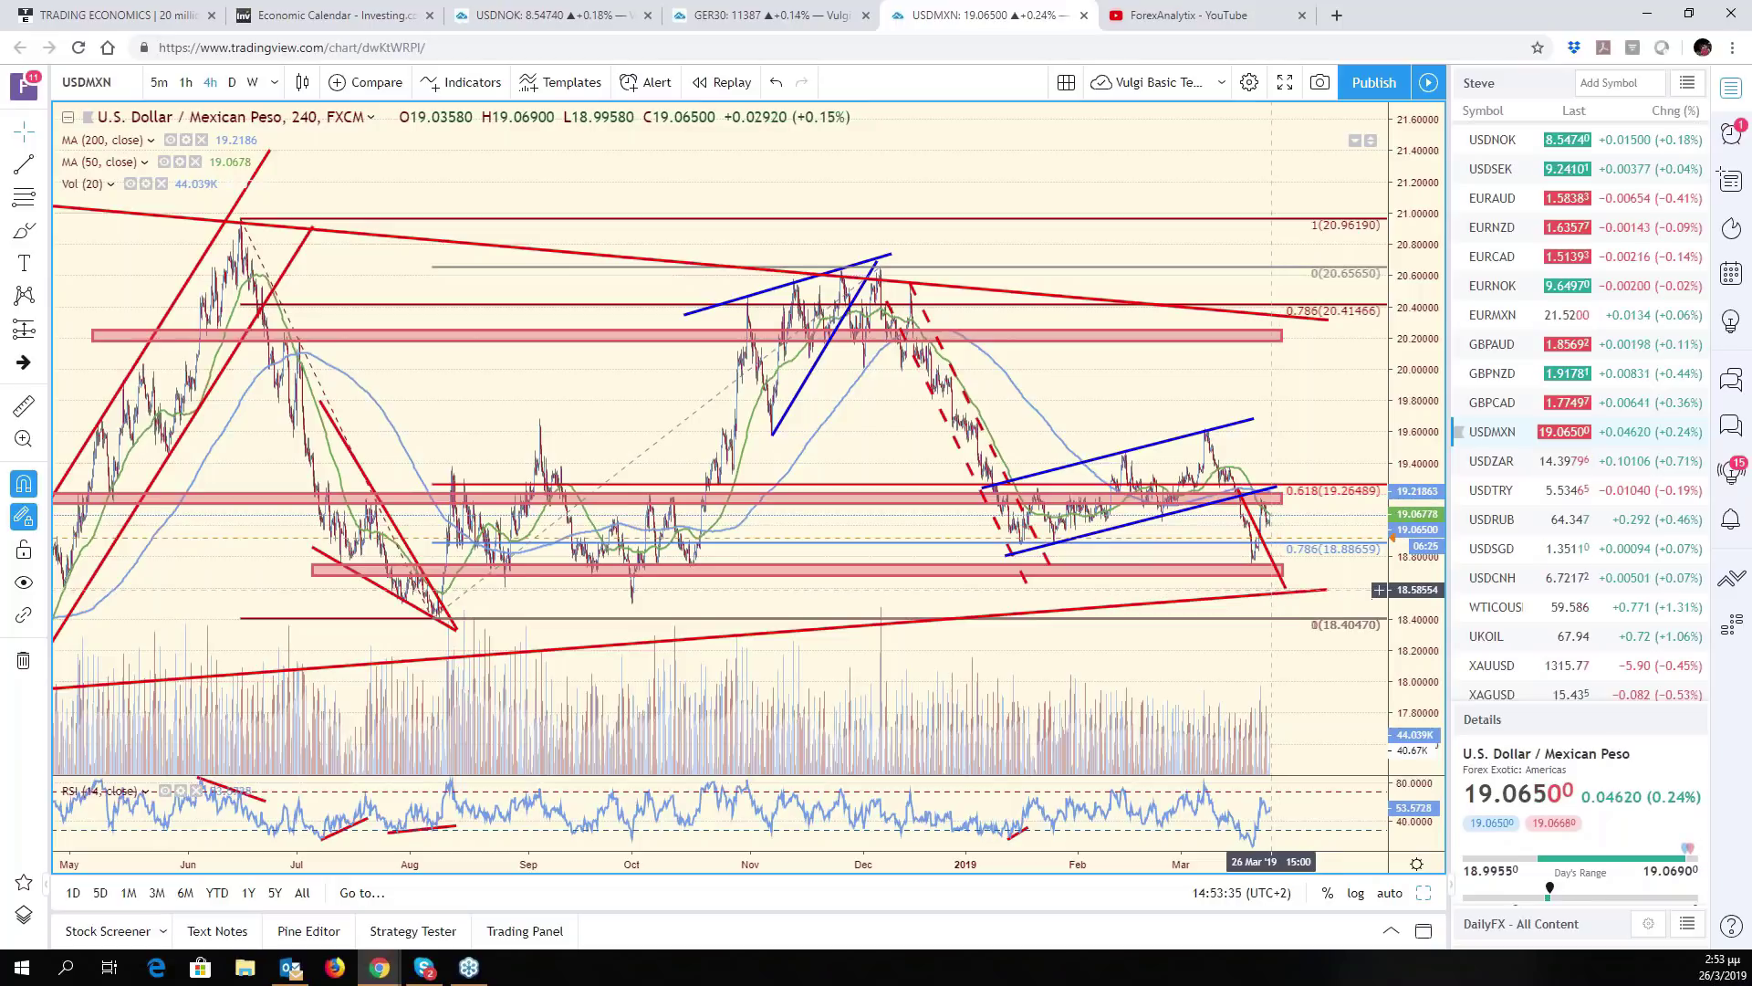
Review the February–March action, squeeze the price scale, then auto-fit it to the candles
scroll(1261, 592, down, 3)
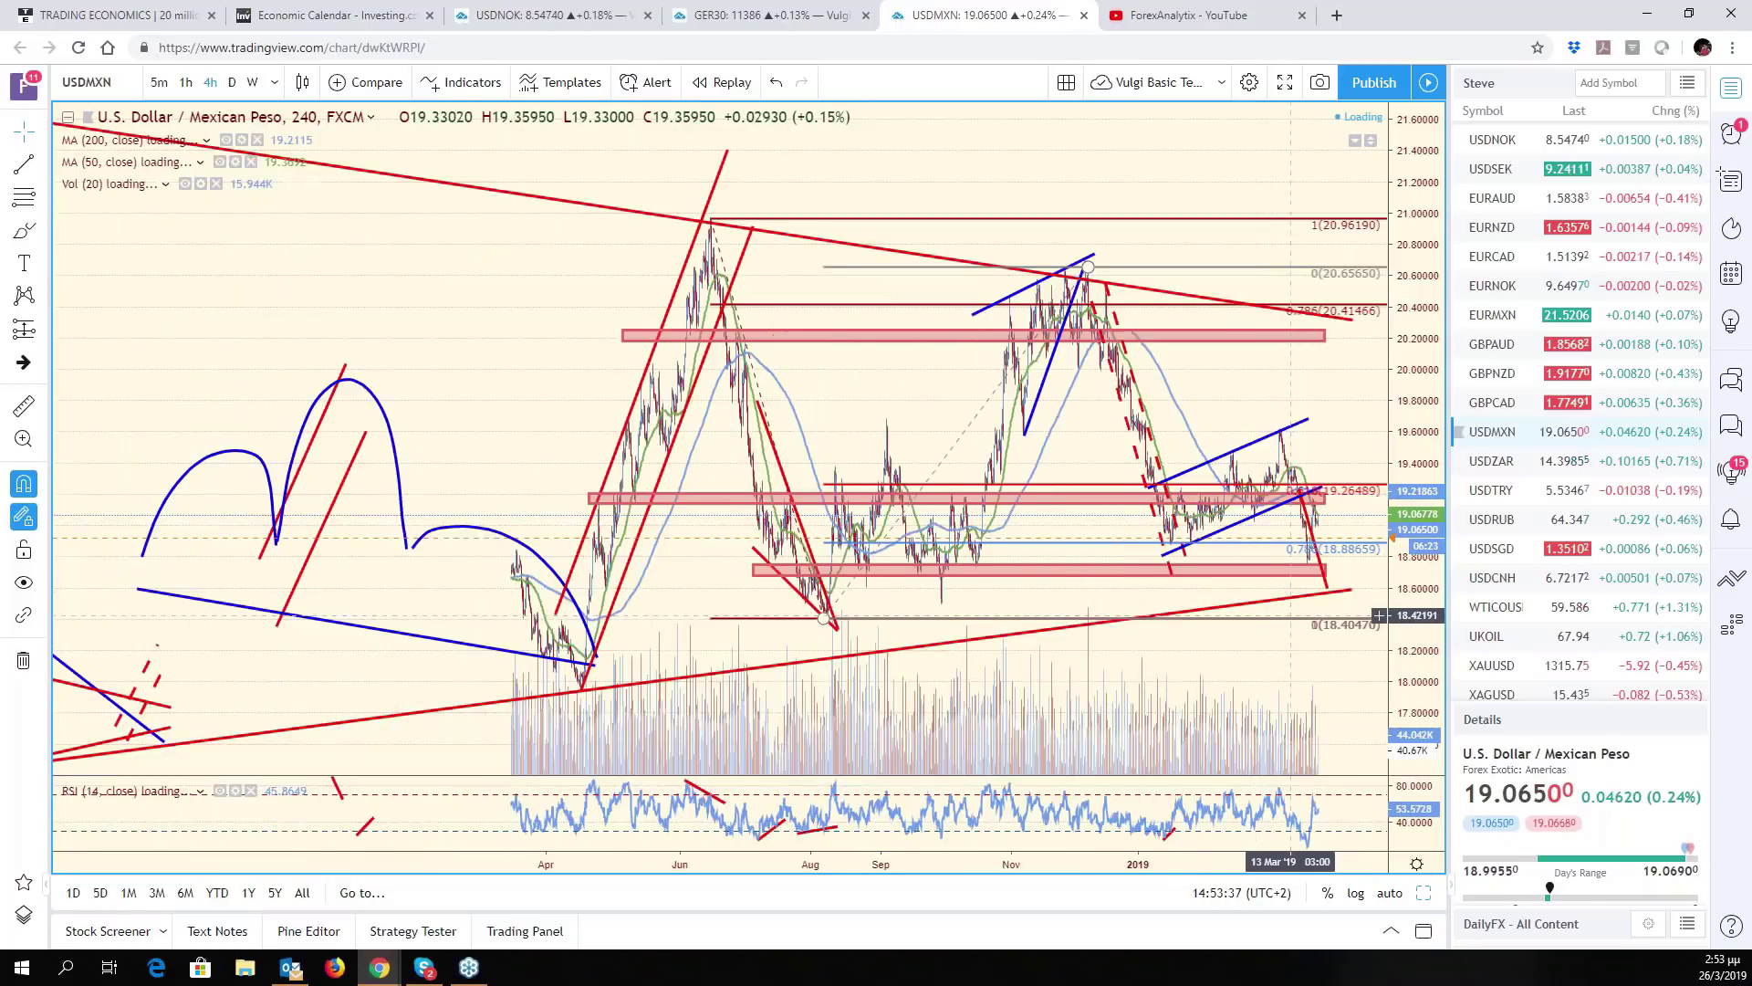
scroll(1290, 609, up, 5)
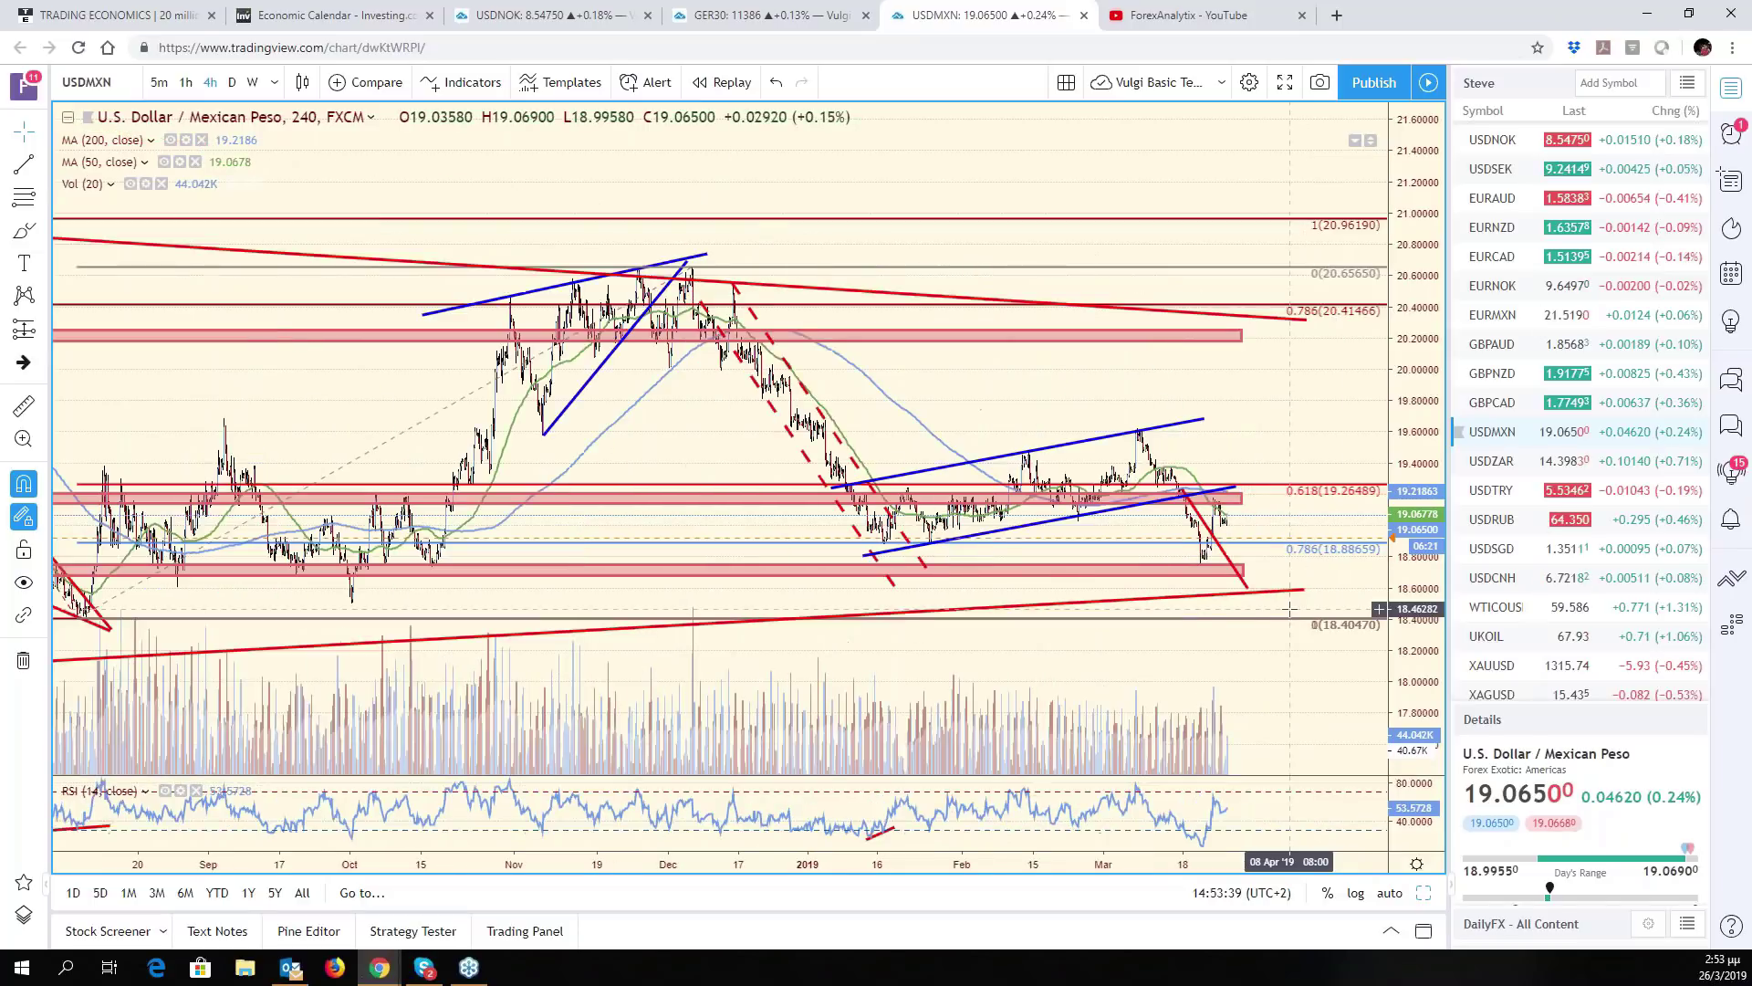
scroll(1260, 611, up, 3)
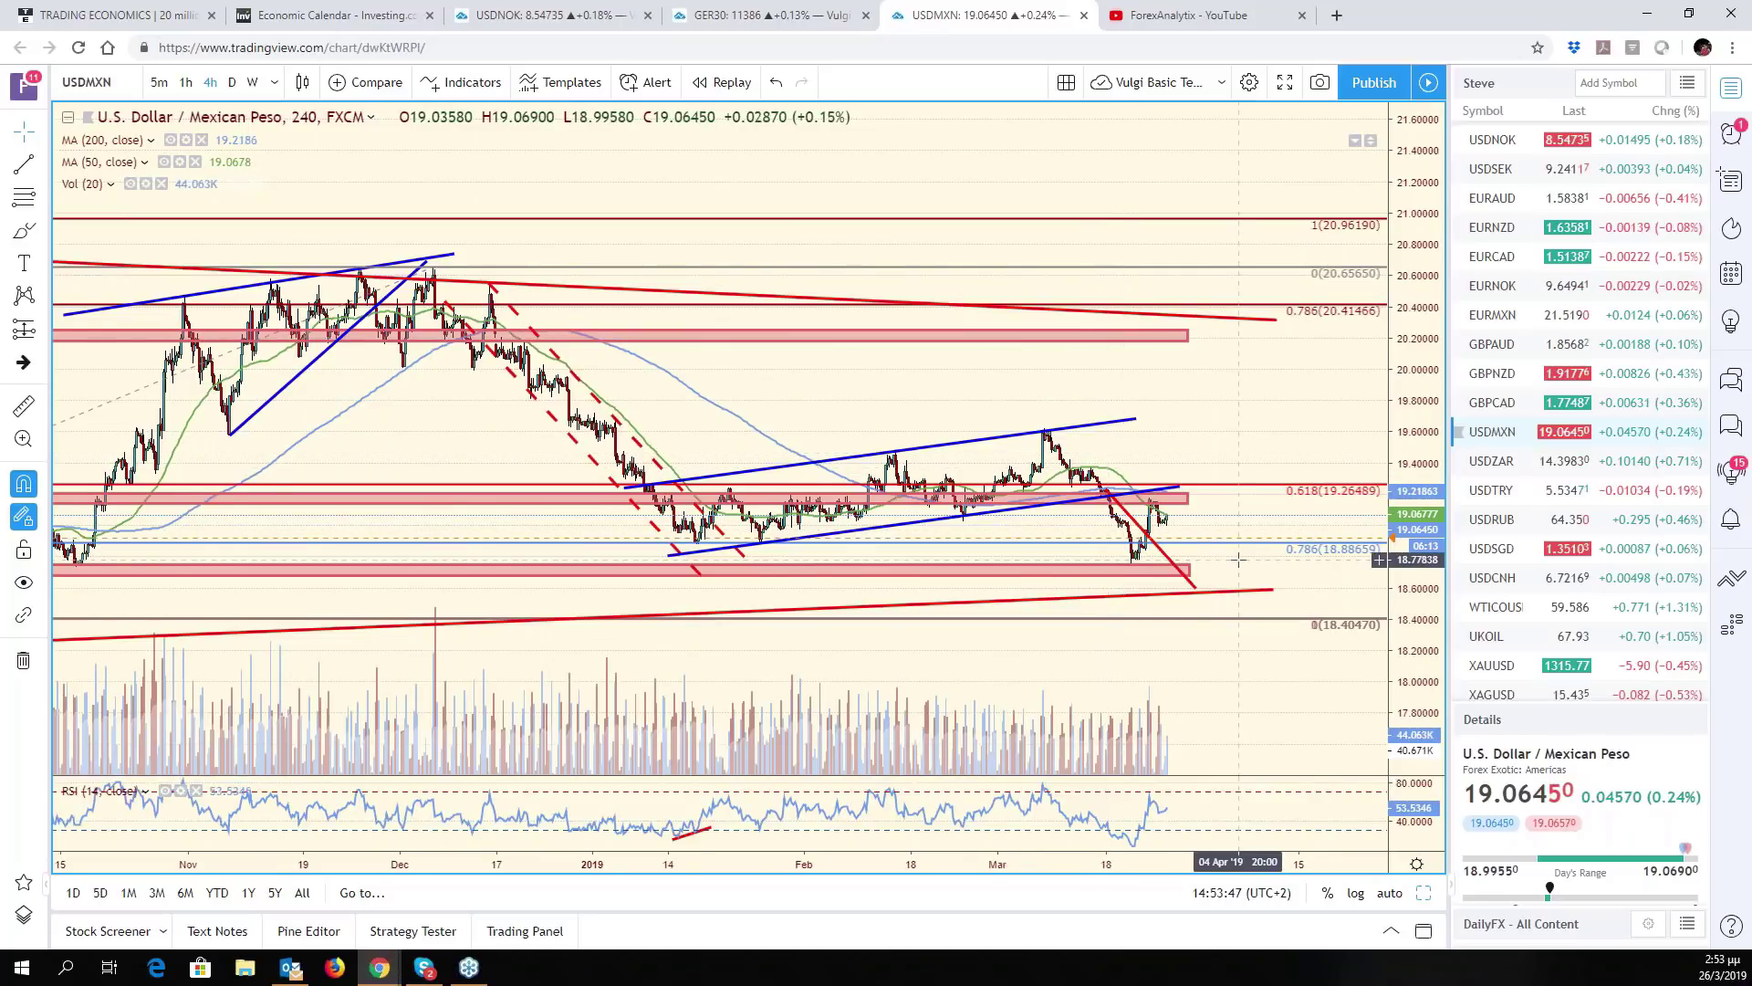
scroll(1237, 558, up, 5)
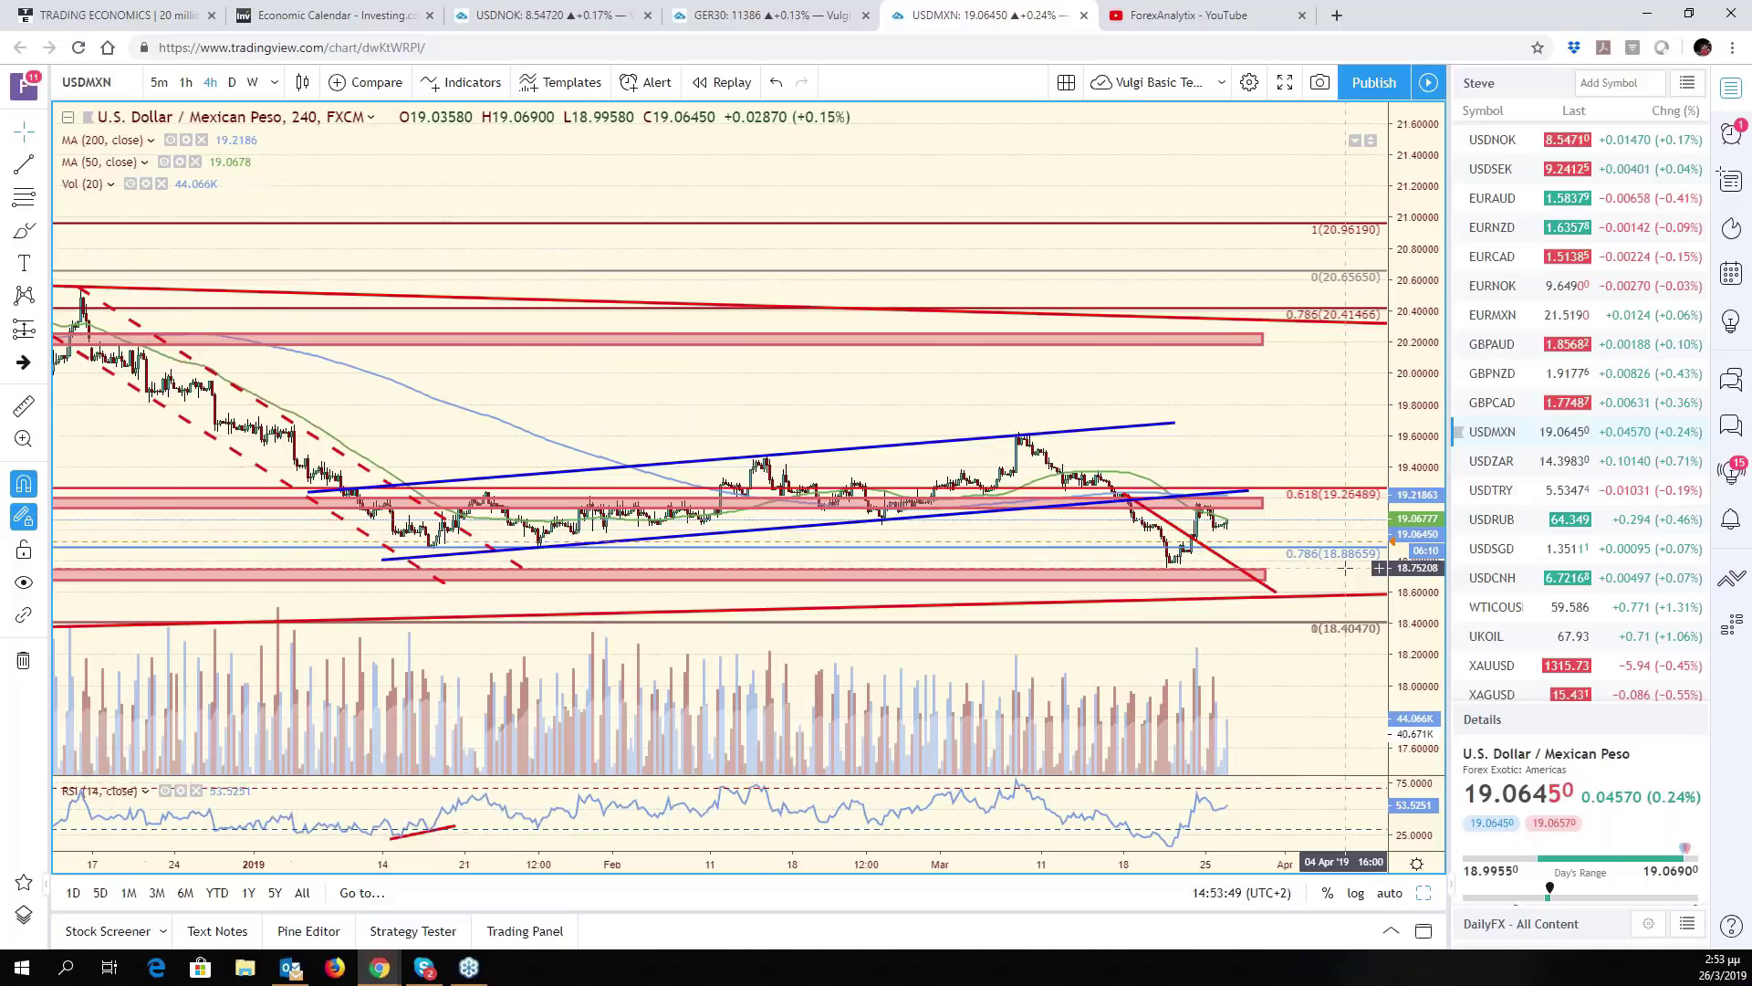
scroll(1345, 567, up, 5)
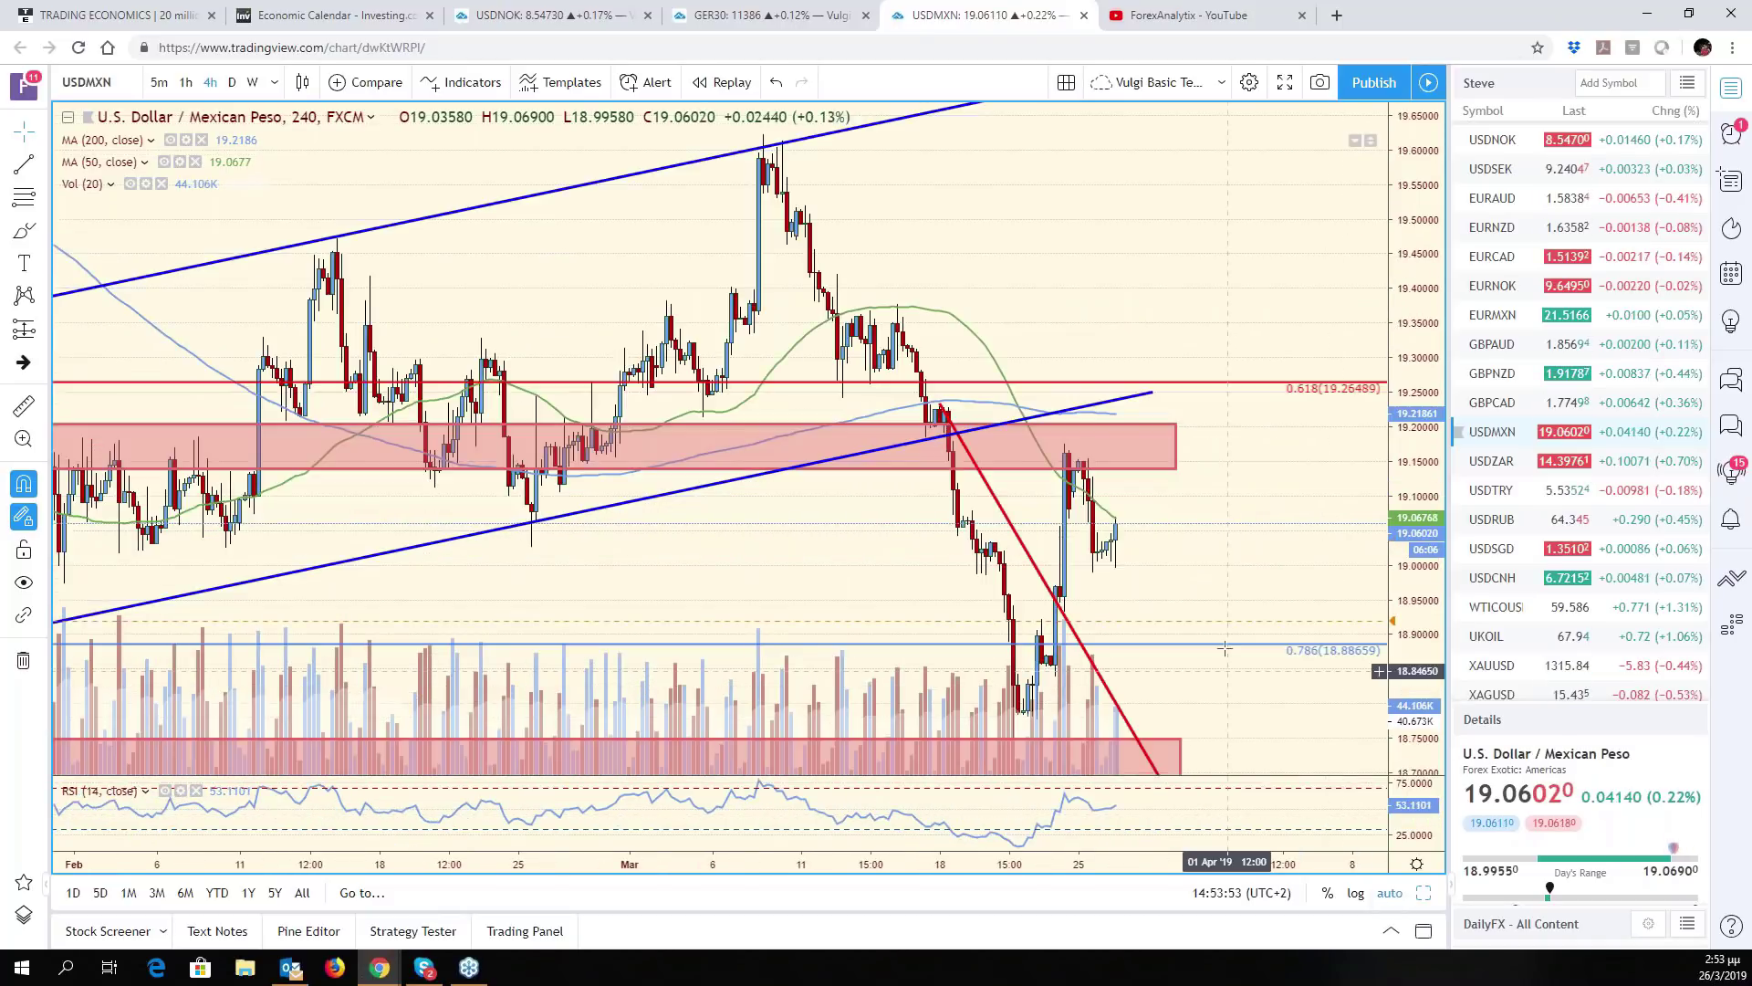
scroll(1195, 575, down, 3)
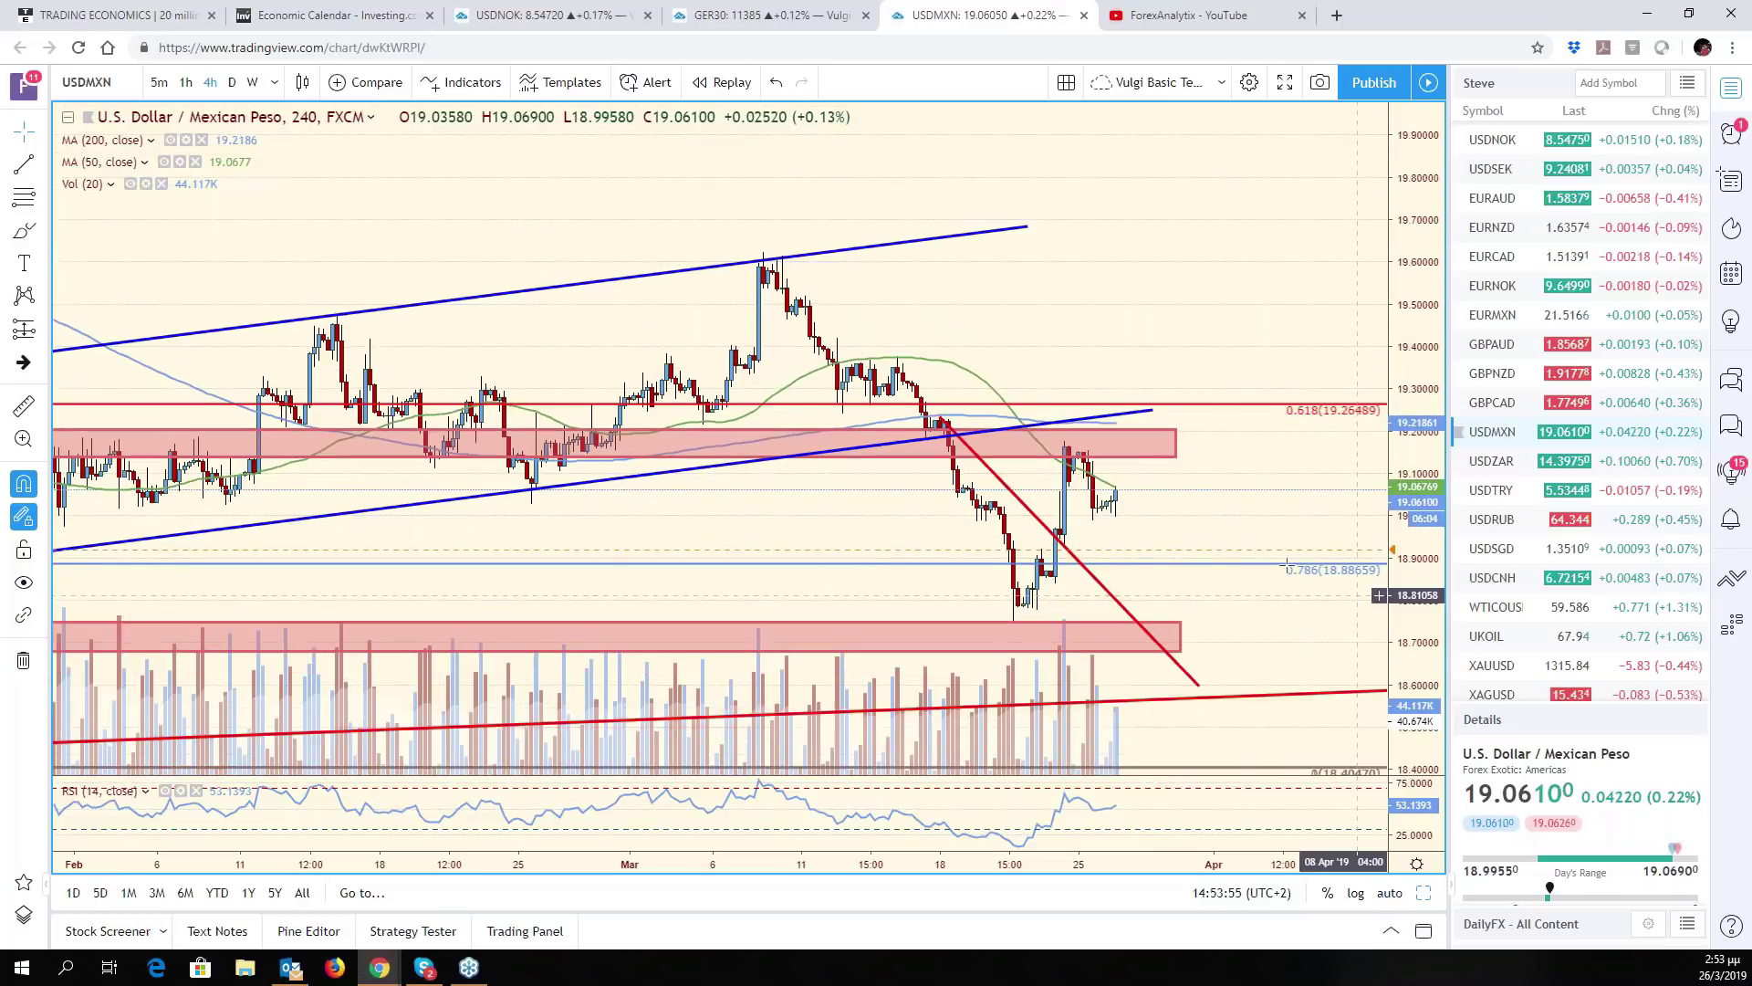
scroll(1178, 532, down, 2)
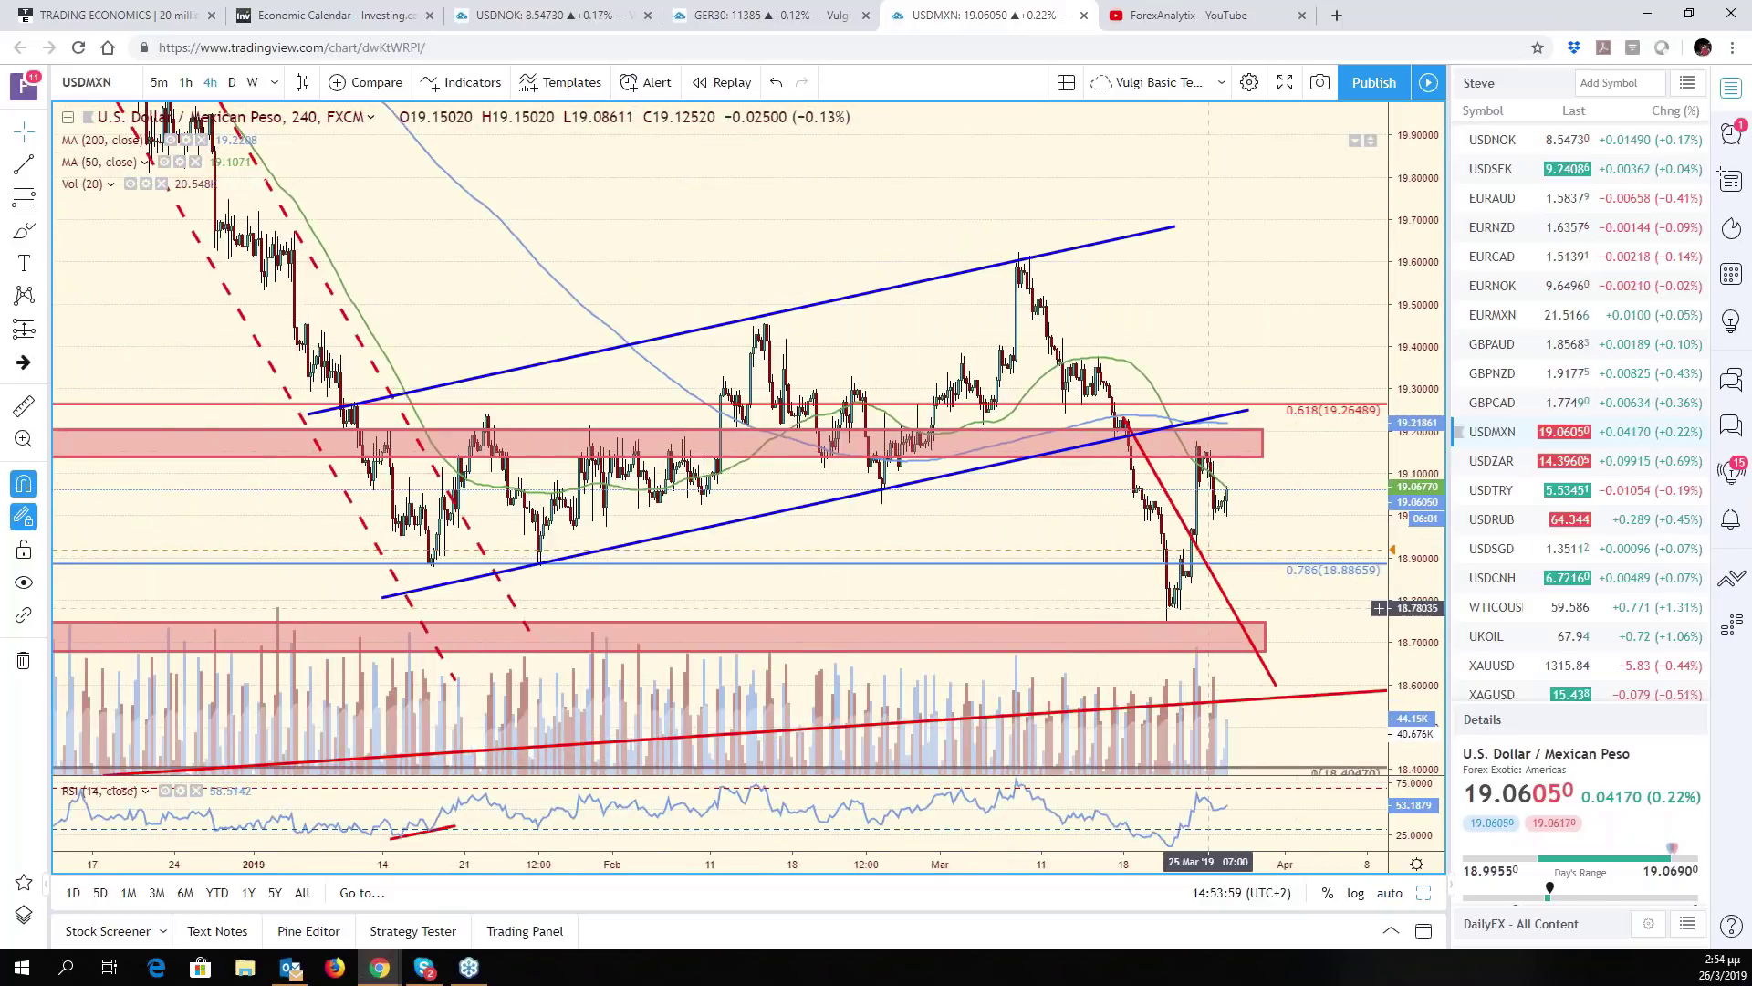
scroll(1193, 626, down, 3)
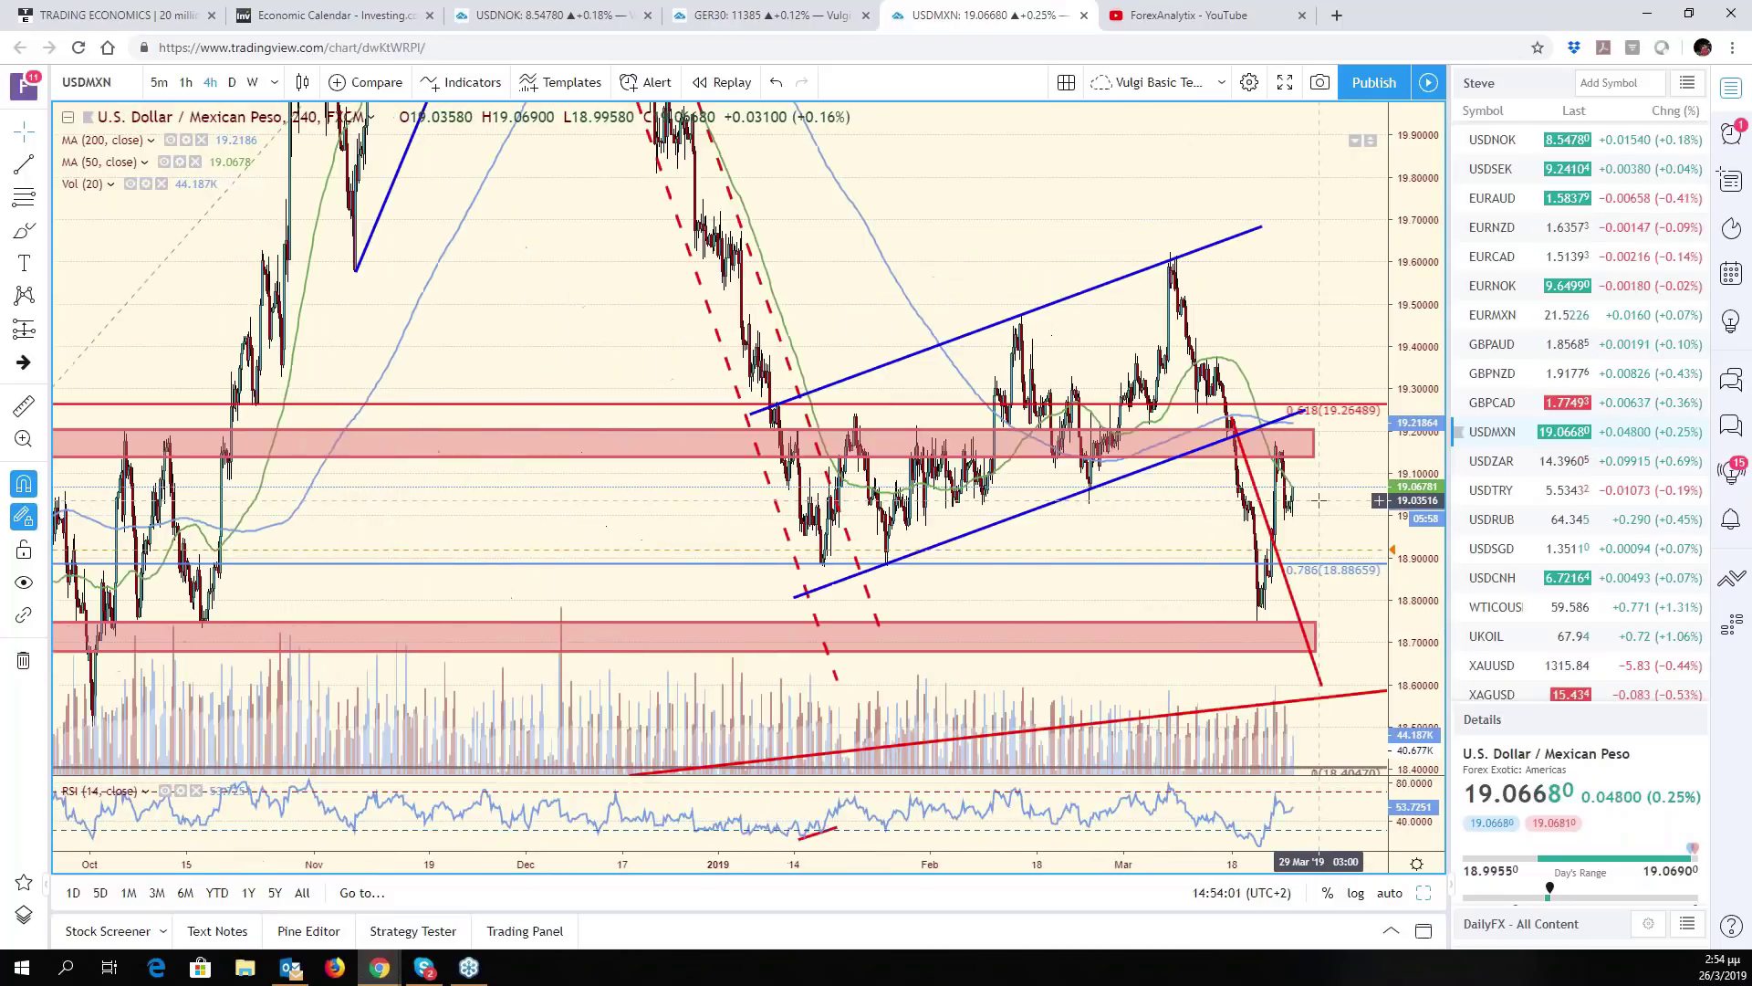
drag(1408, 338, 1307, 439)
scroll(1306, 438, down, 3)
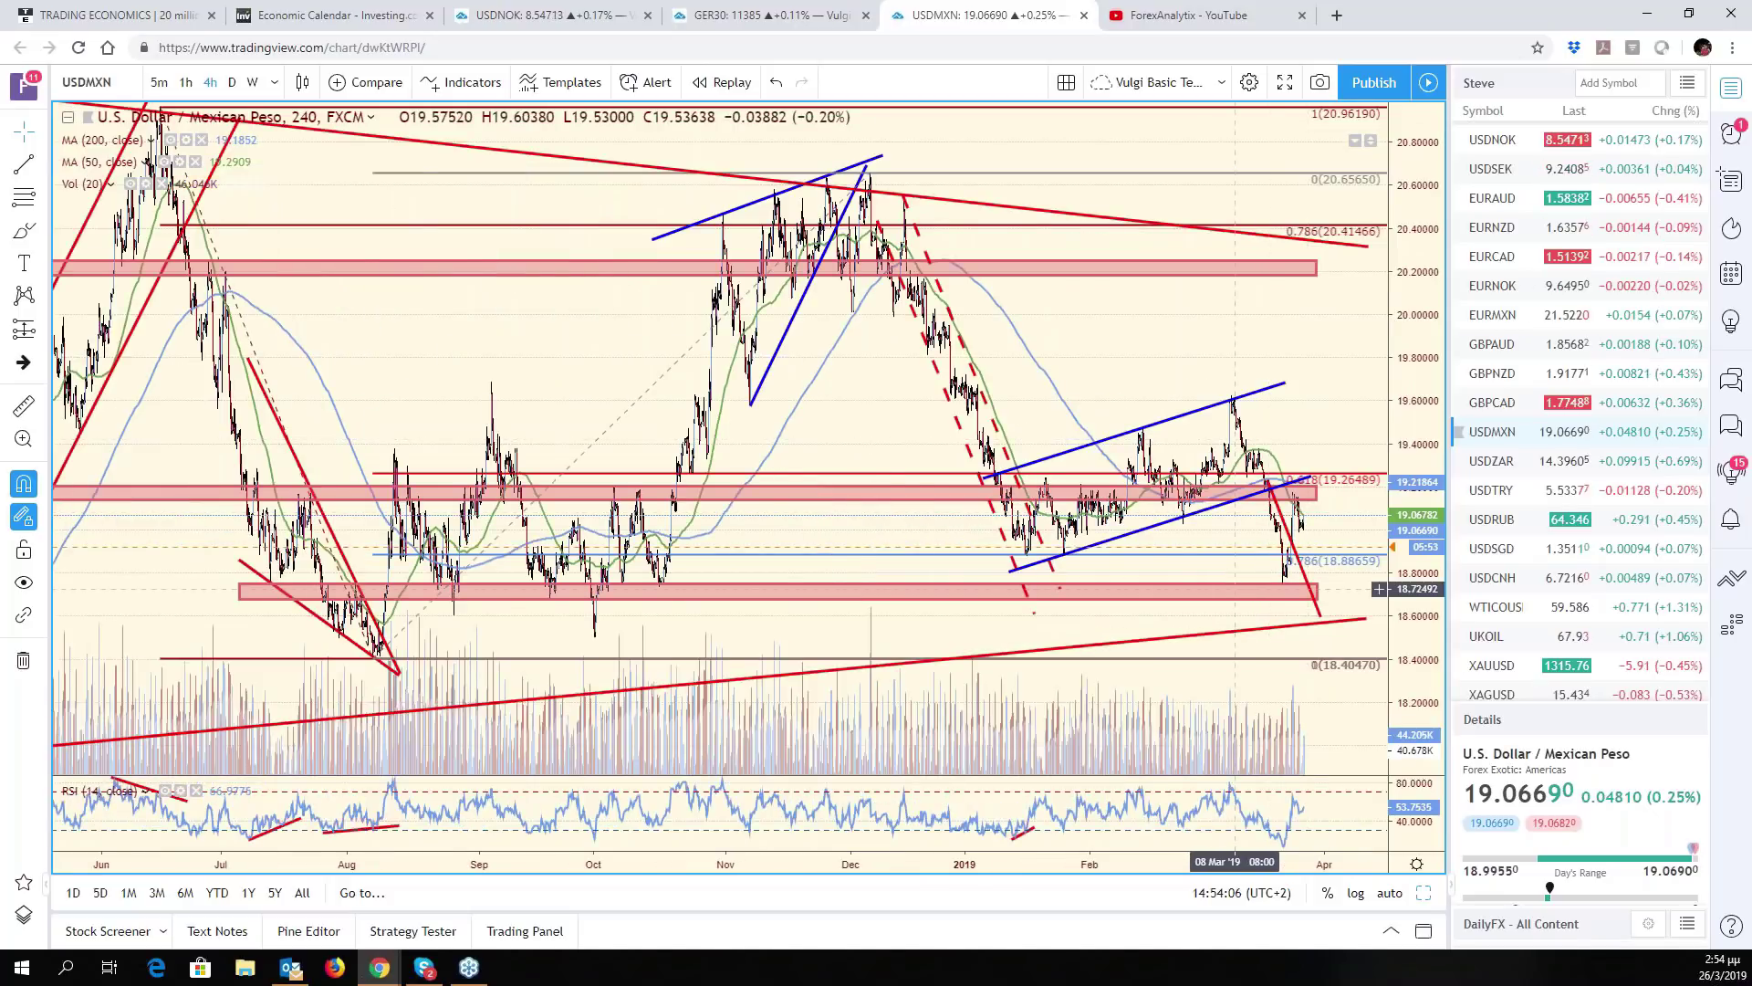
scroll(1236, 588, down, 2)
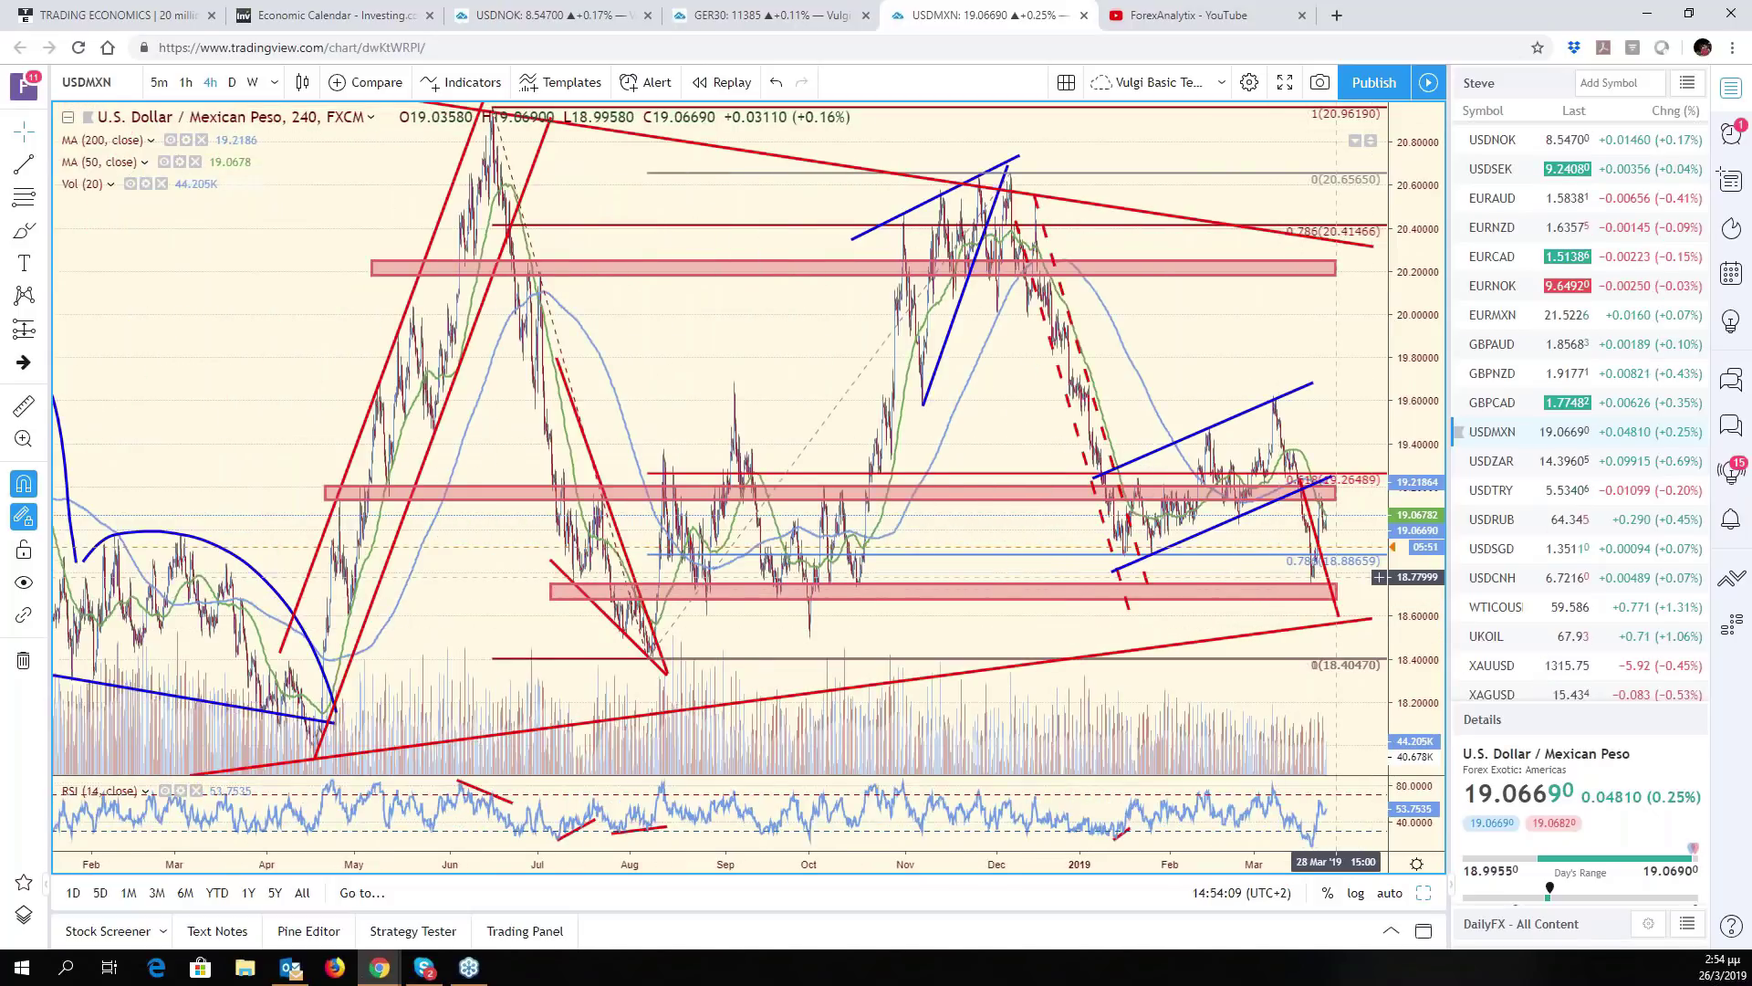
scroll(1279, 569, up, 5)
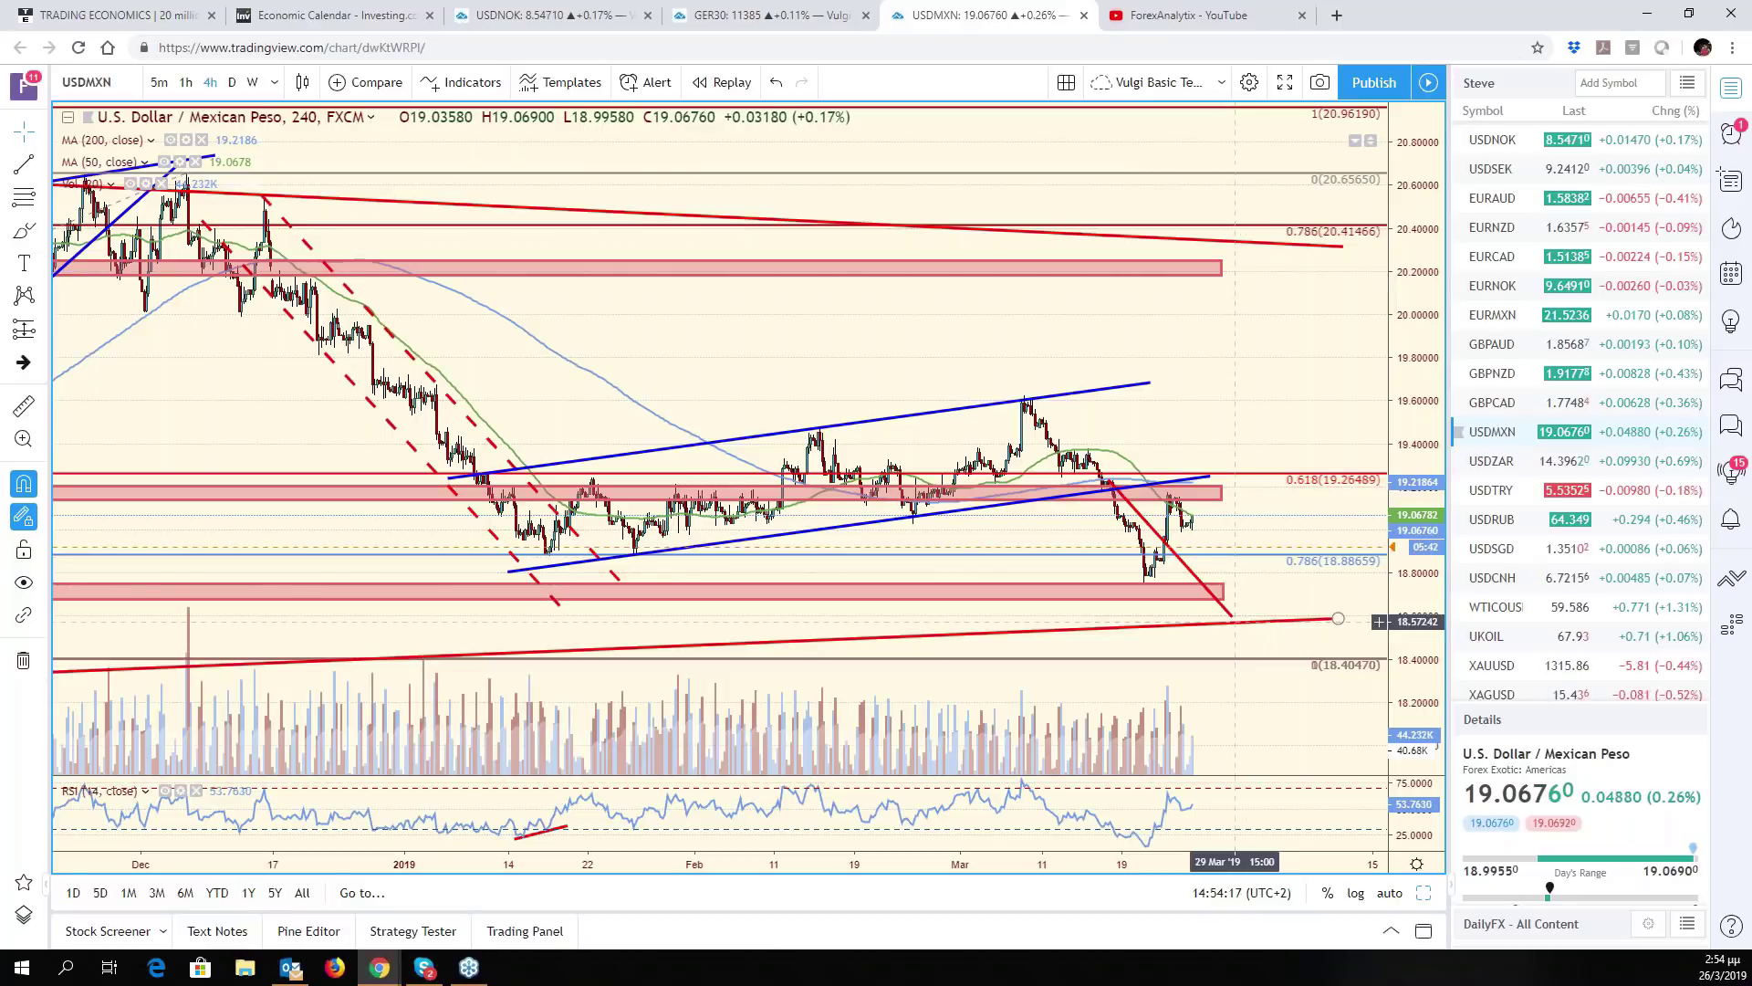
scroll(1275, 472, up, 5)
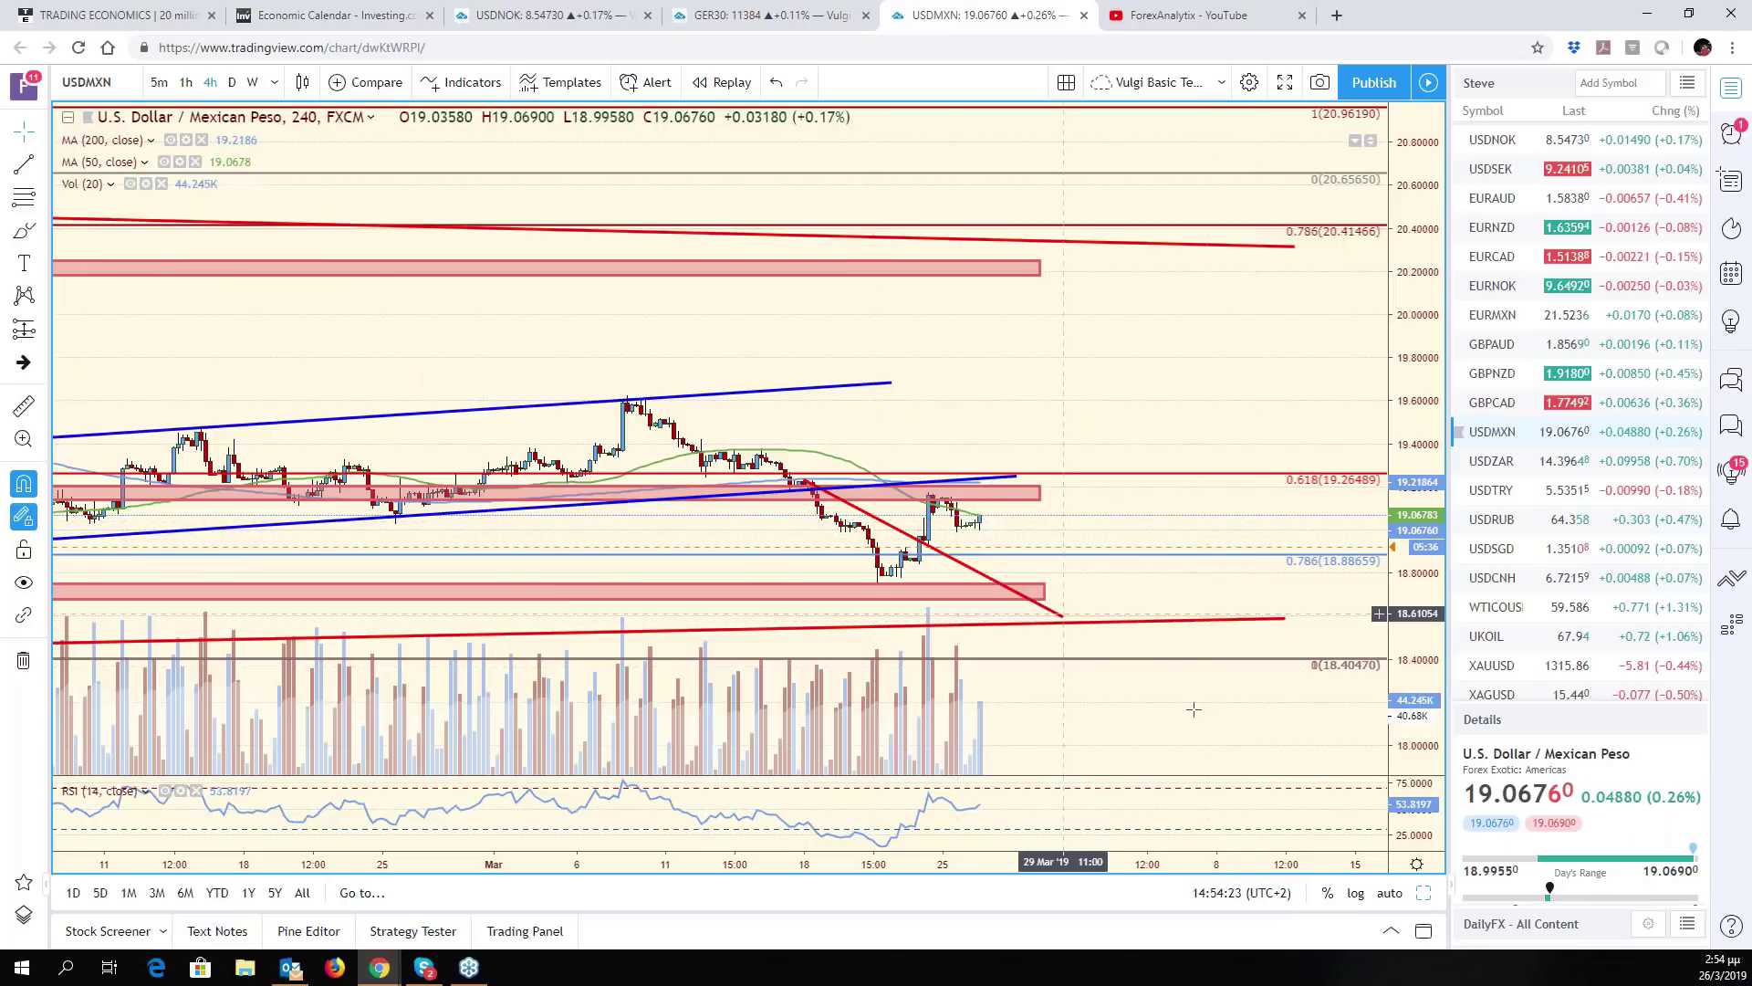
click(1389, 893)
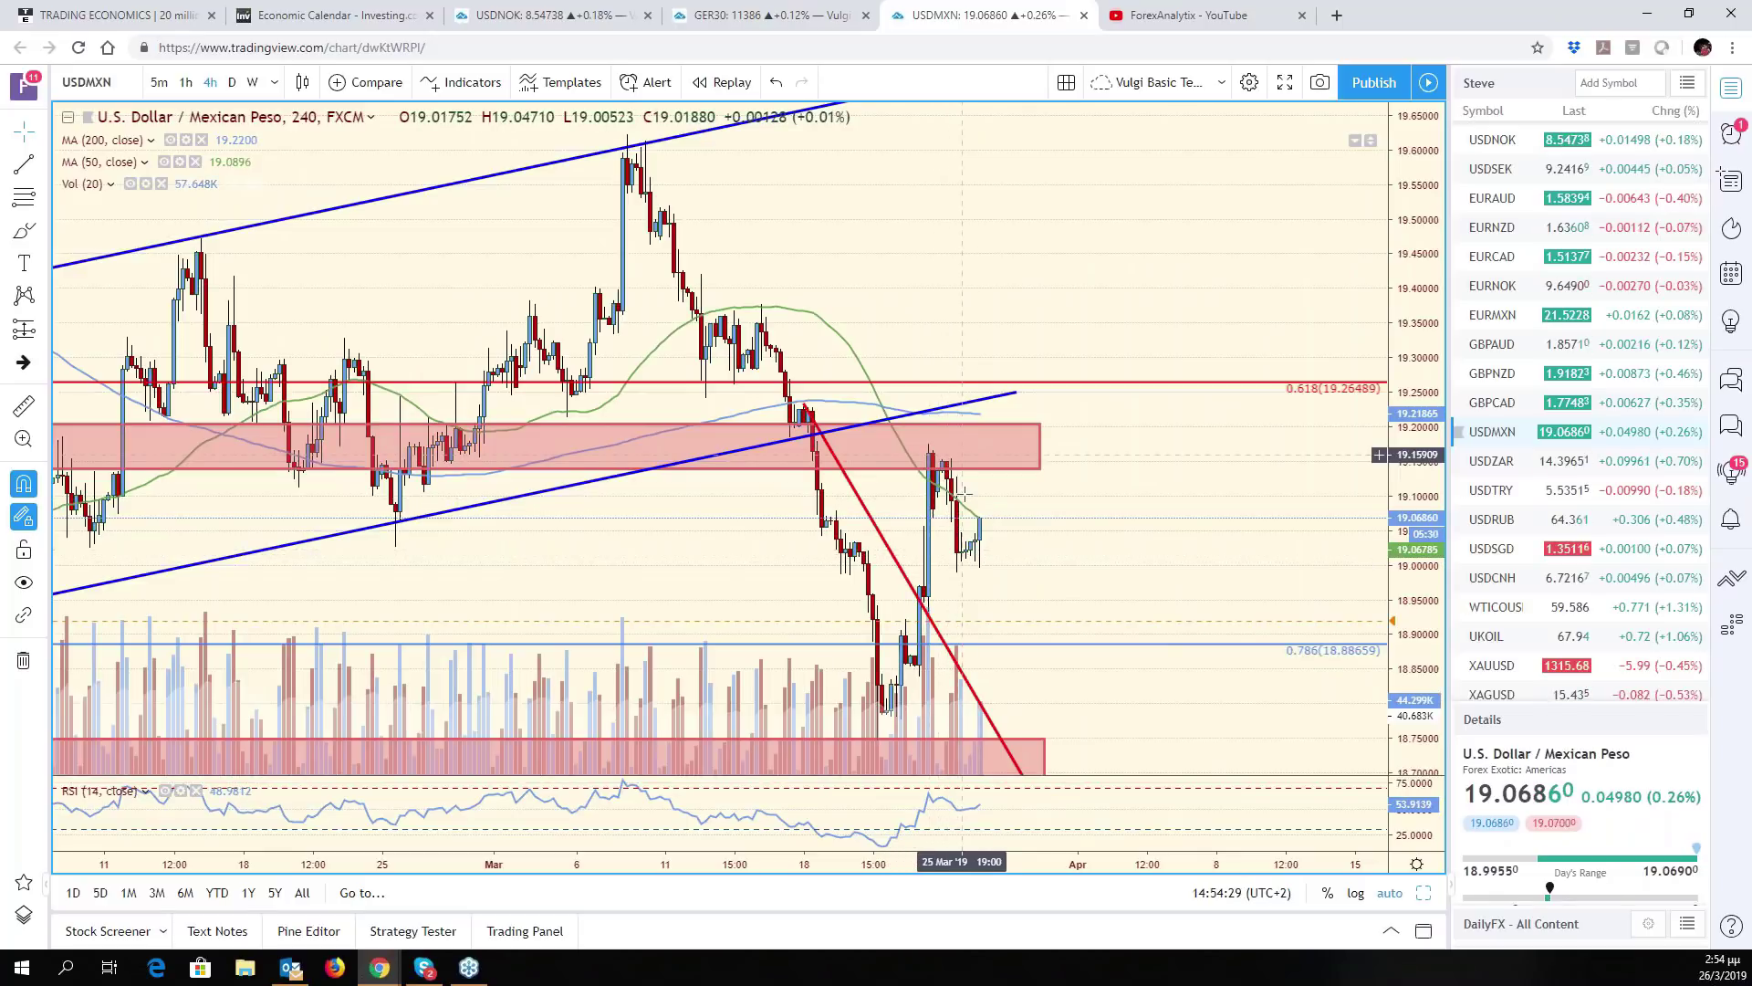
Draw a red trend line from the latest USD/MXN price up to about 19.34 in early April
click(24, 164)
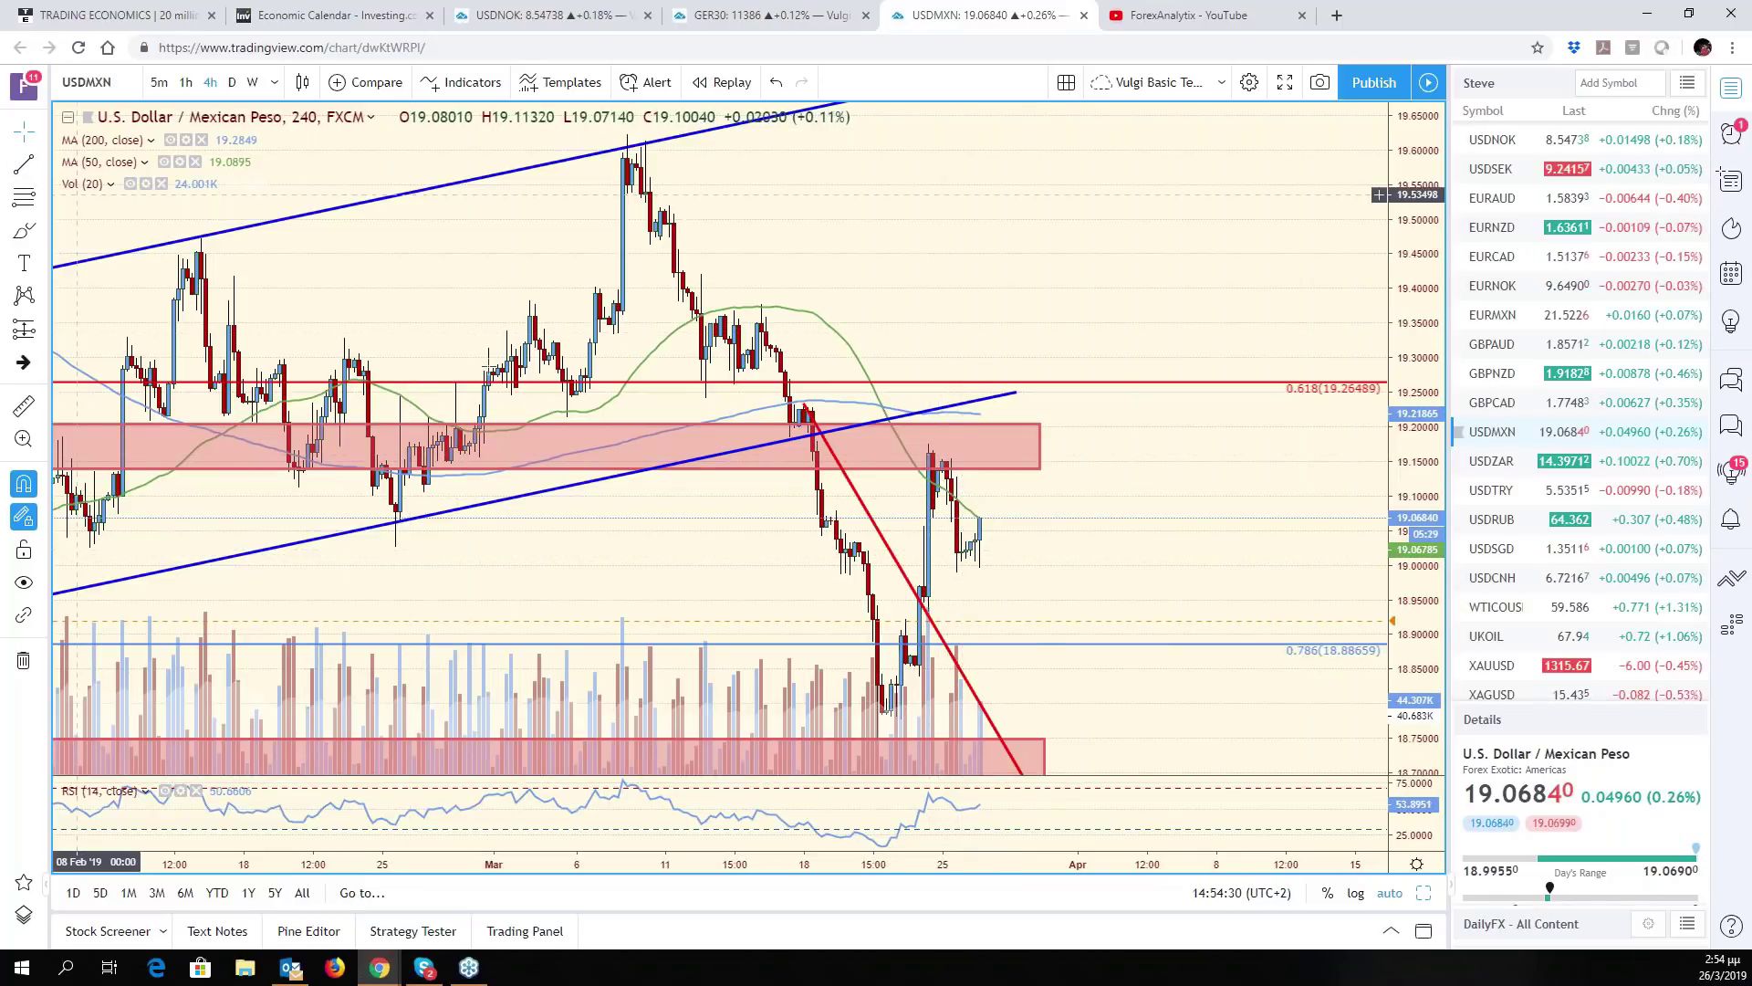
click(1003, 506)
click(1098, 353)
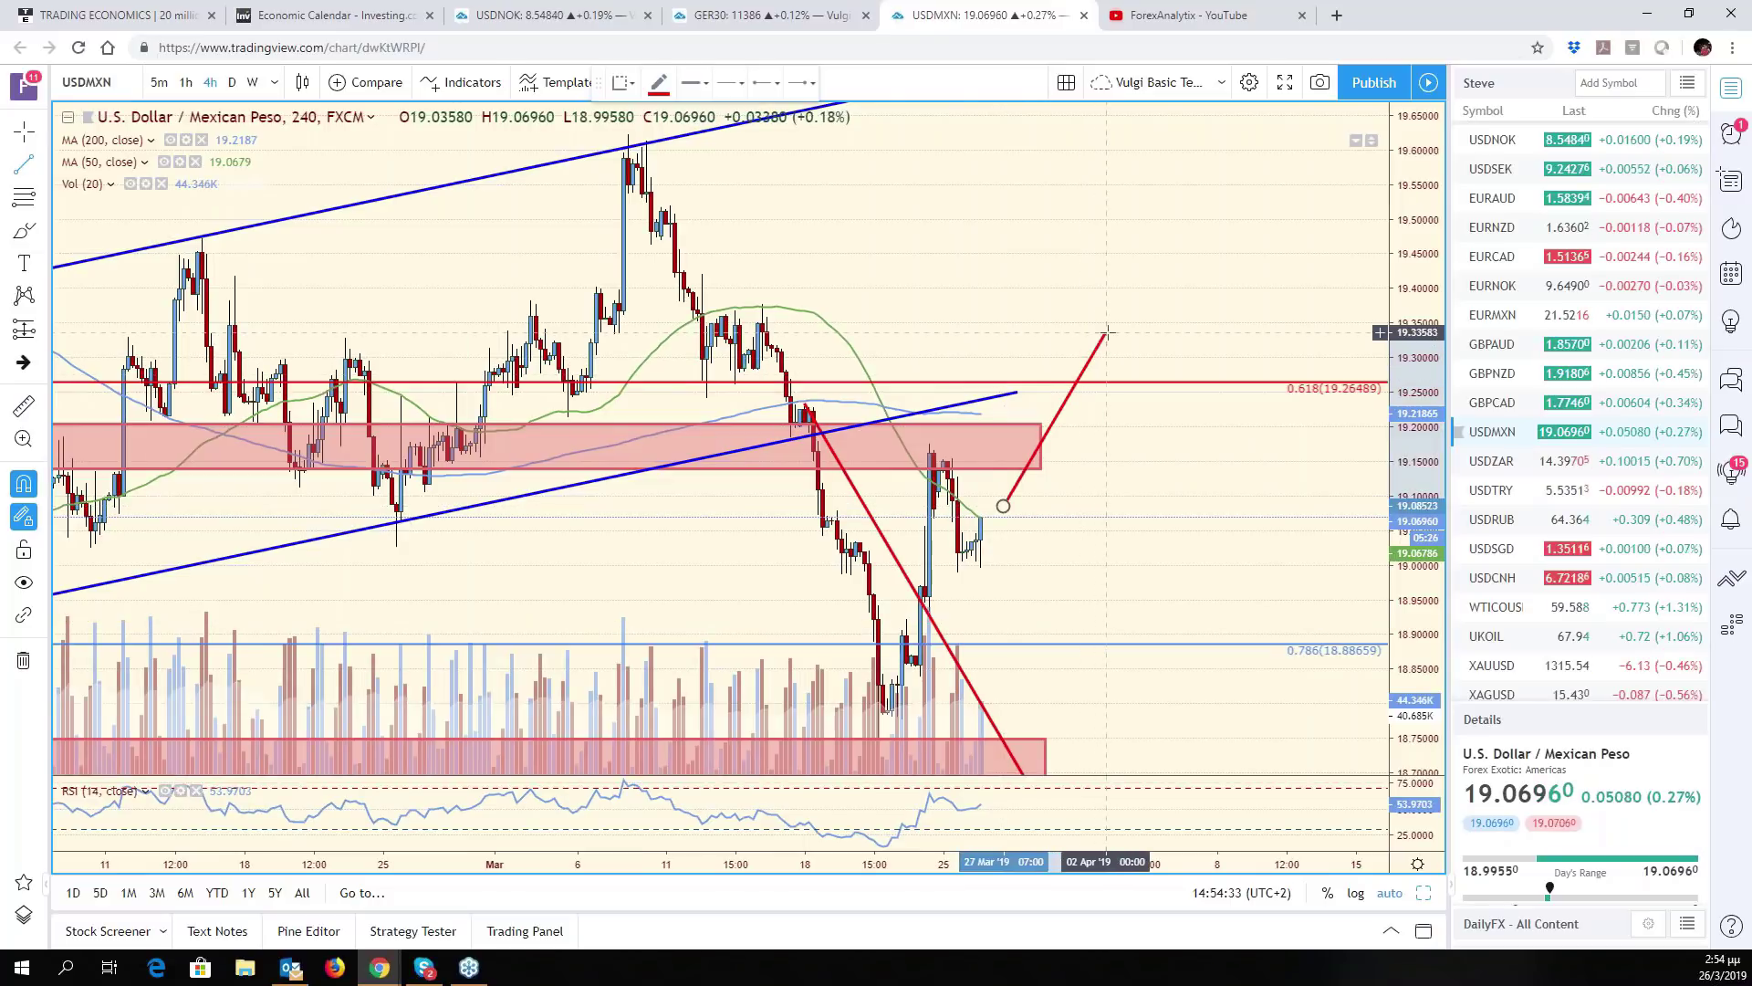
click(1105, 332)
click(1136, 396)
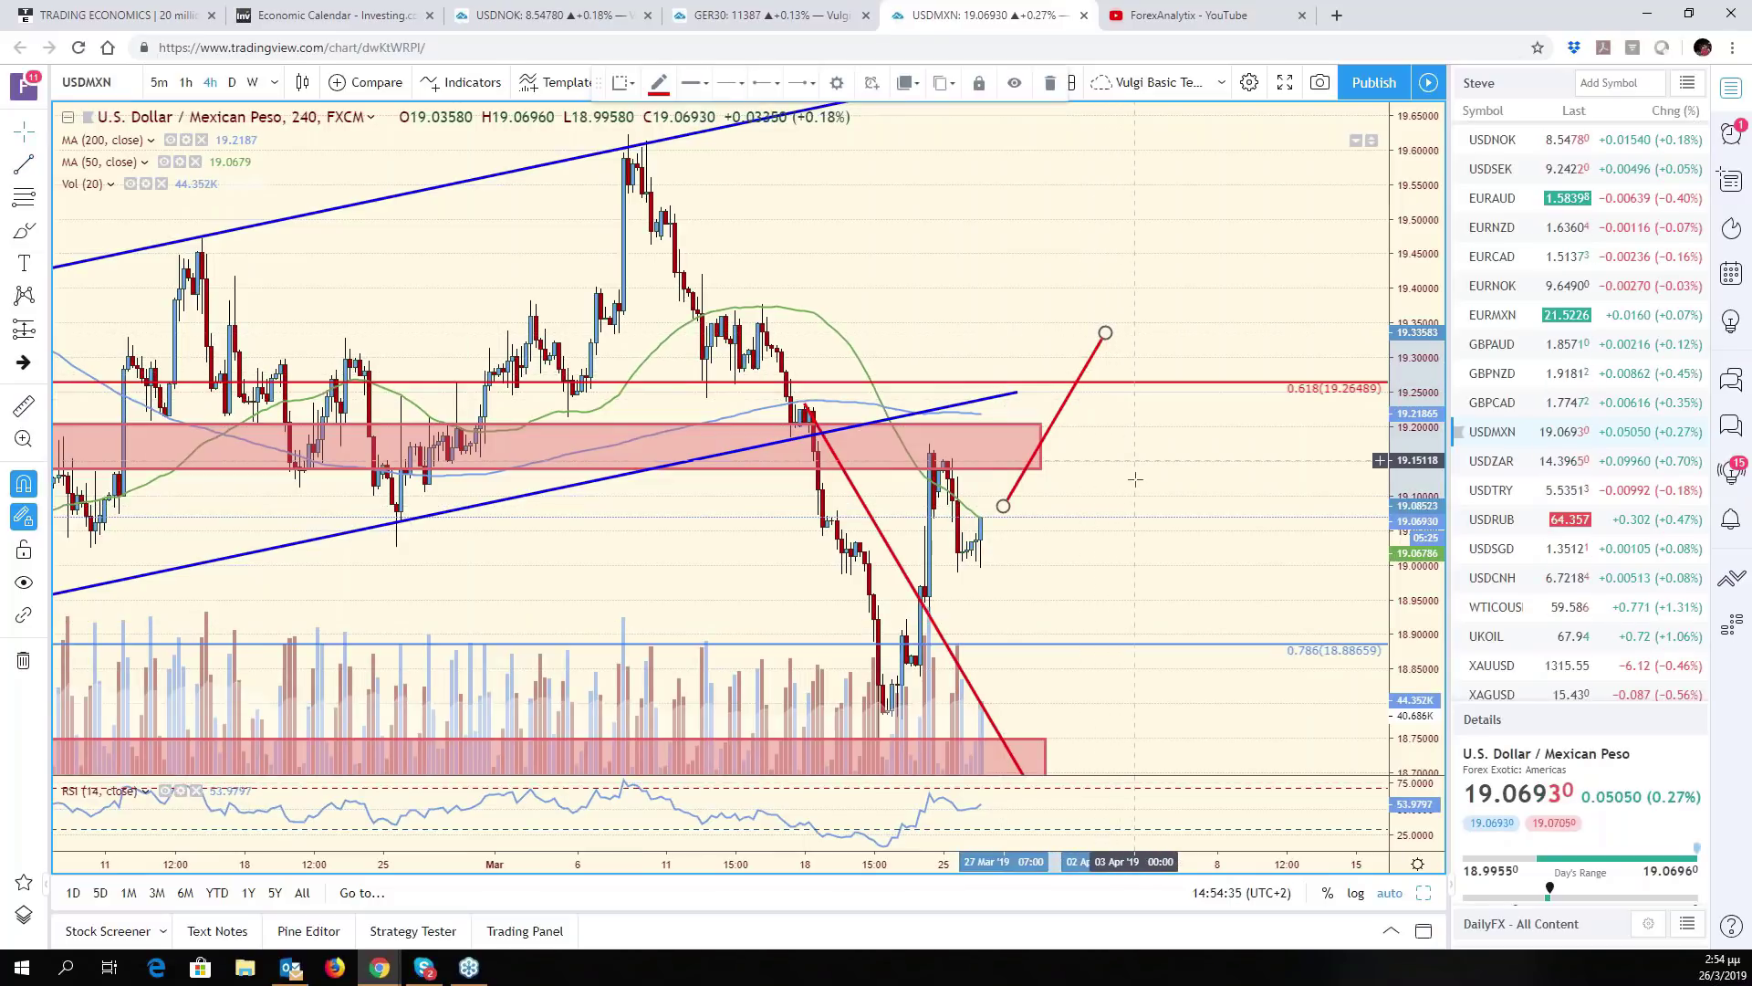
scroll(1175, 530, down, 5)
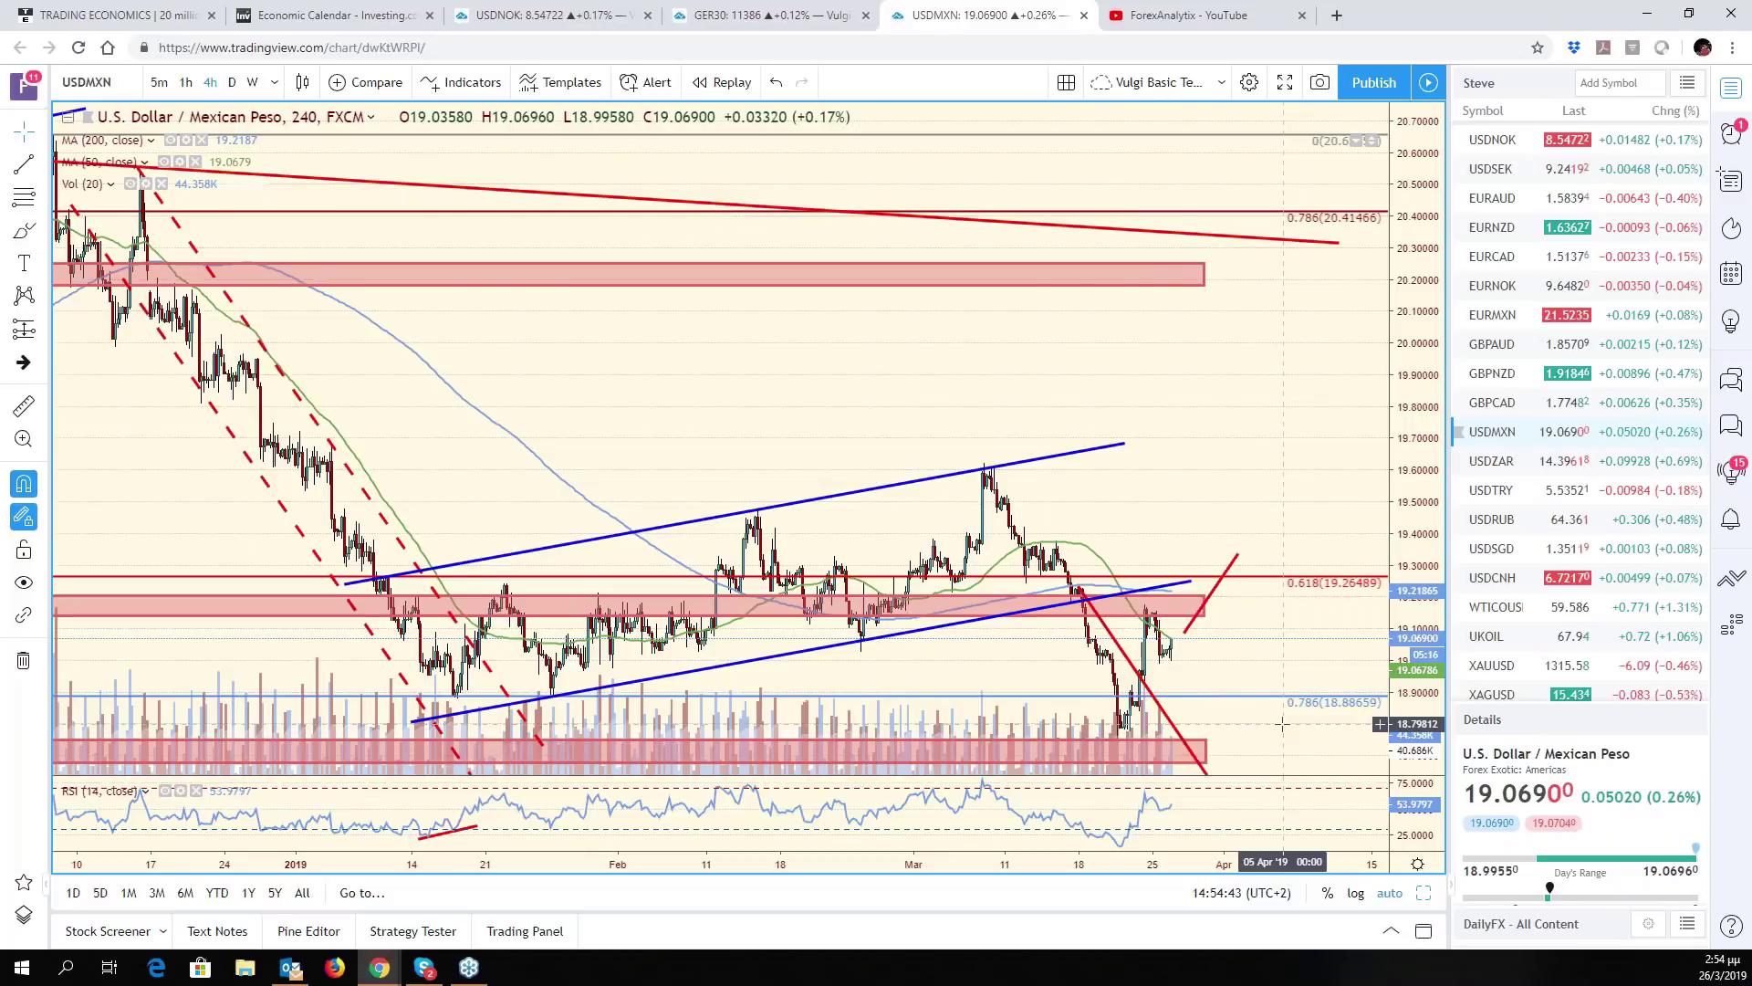
scroll(1281, 724, up, 5)
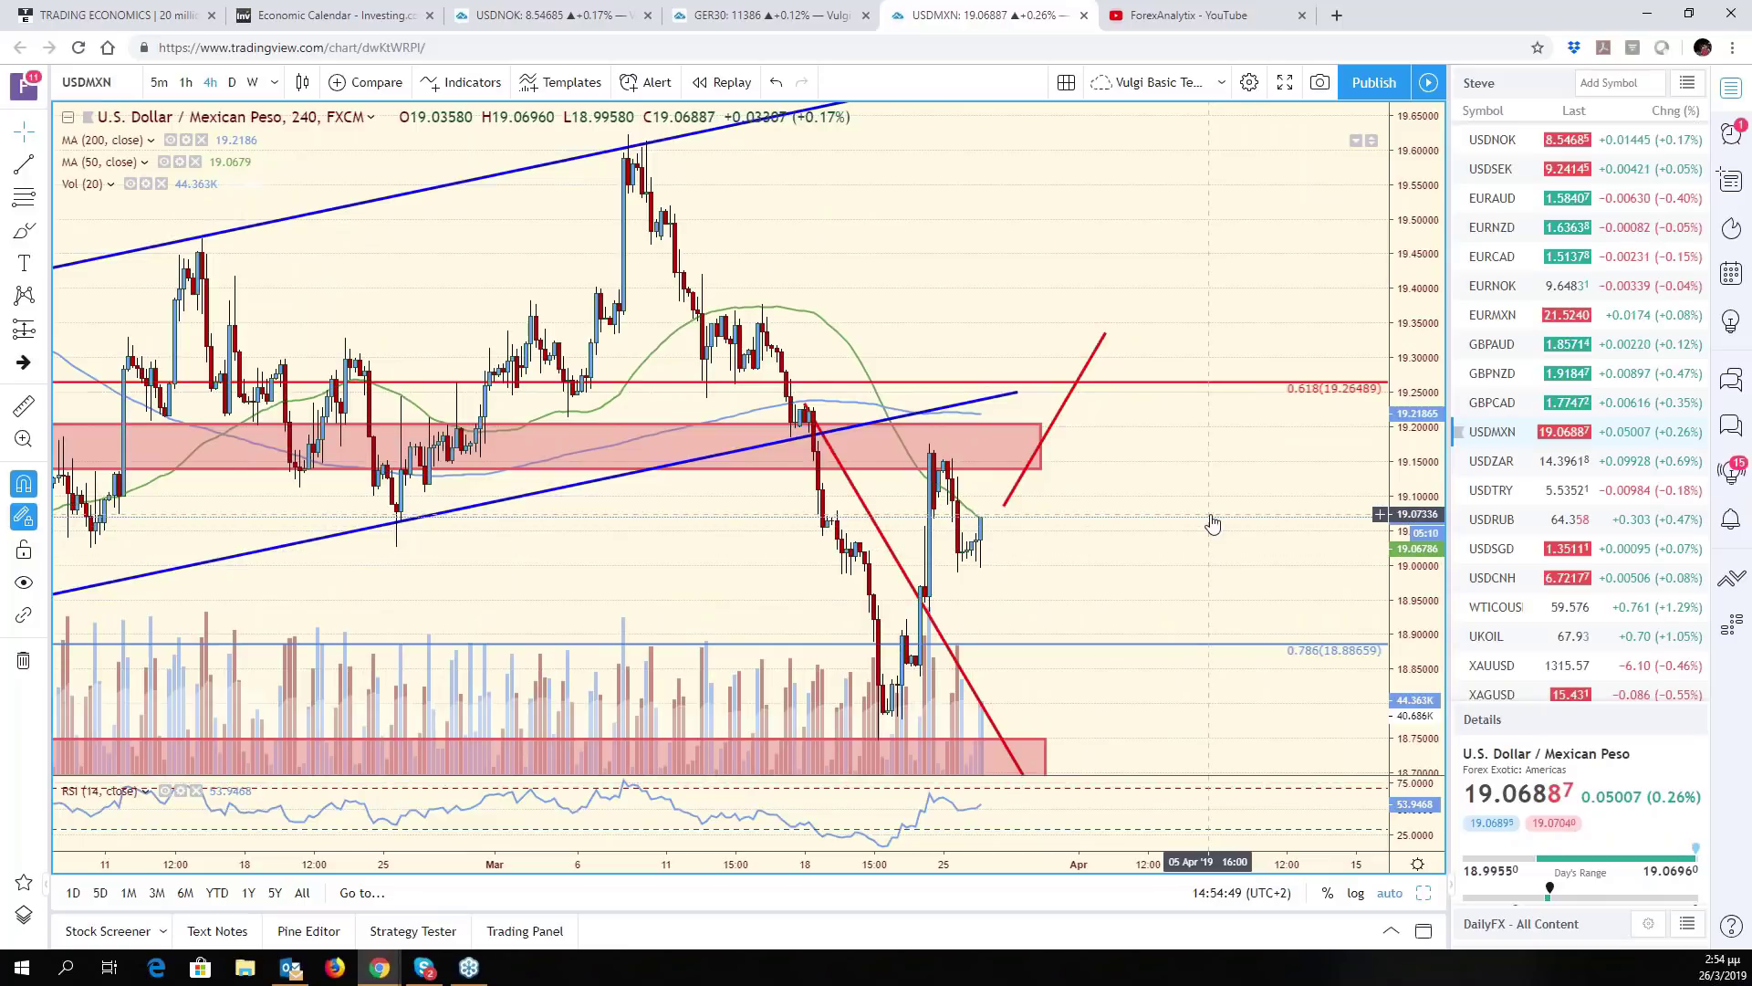
scroll(1212, 522, down, 3)
scroll(1212, 522, down, 5)
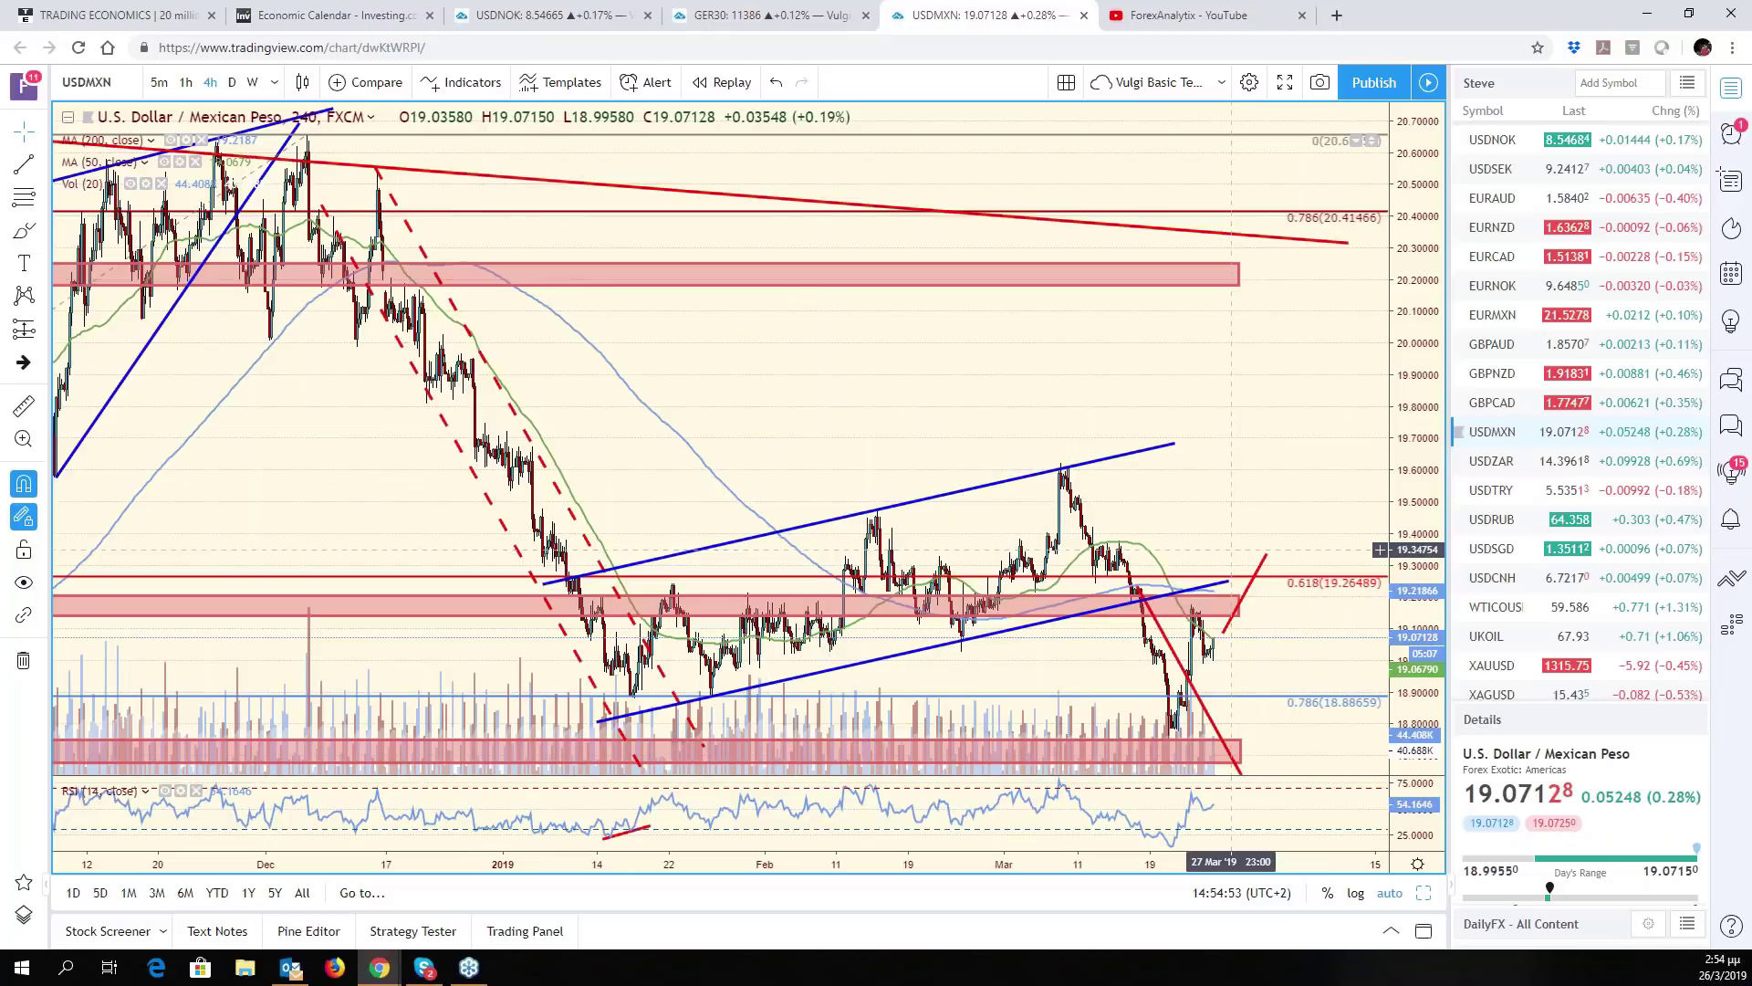
Delete the old Fibonacci and draw a retracement from the 19.62210 March high to the 18.74620 low
click(1329, 587)
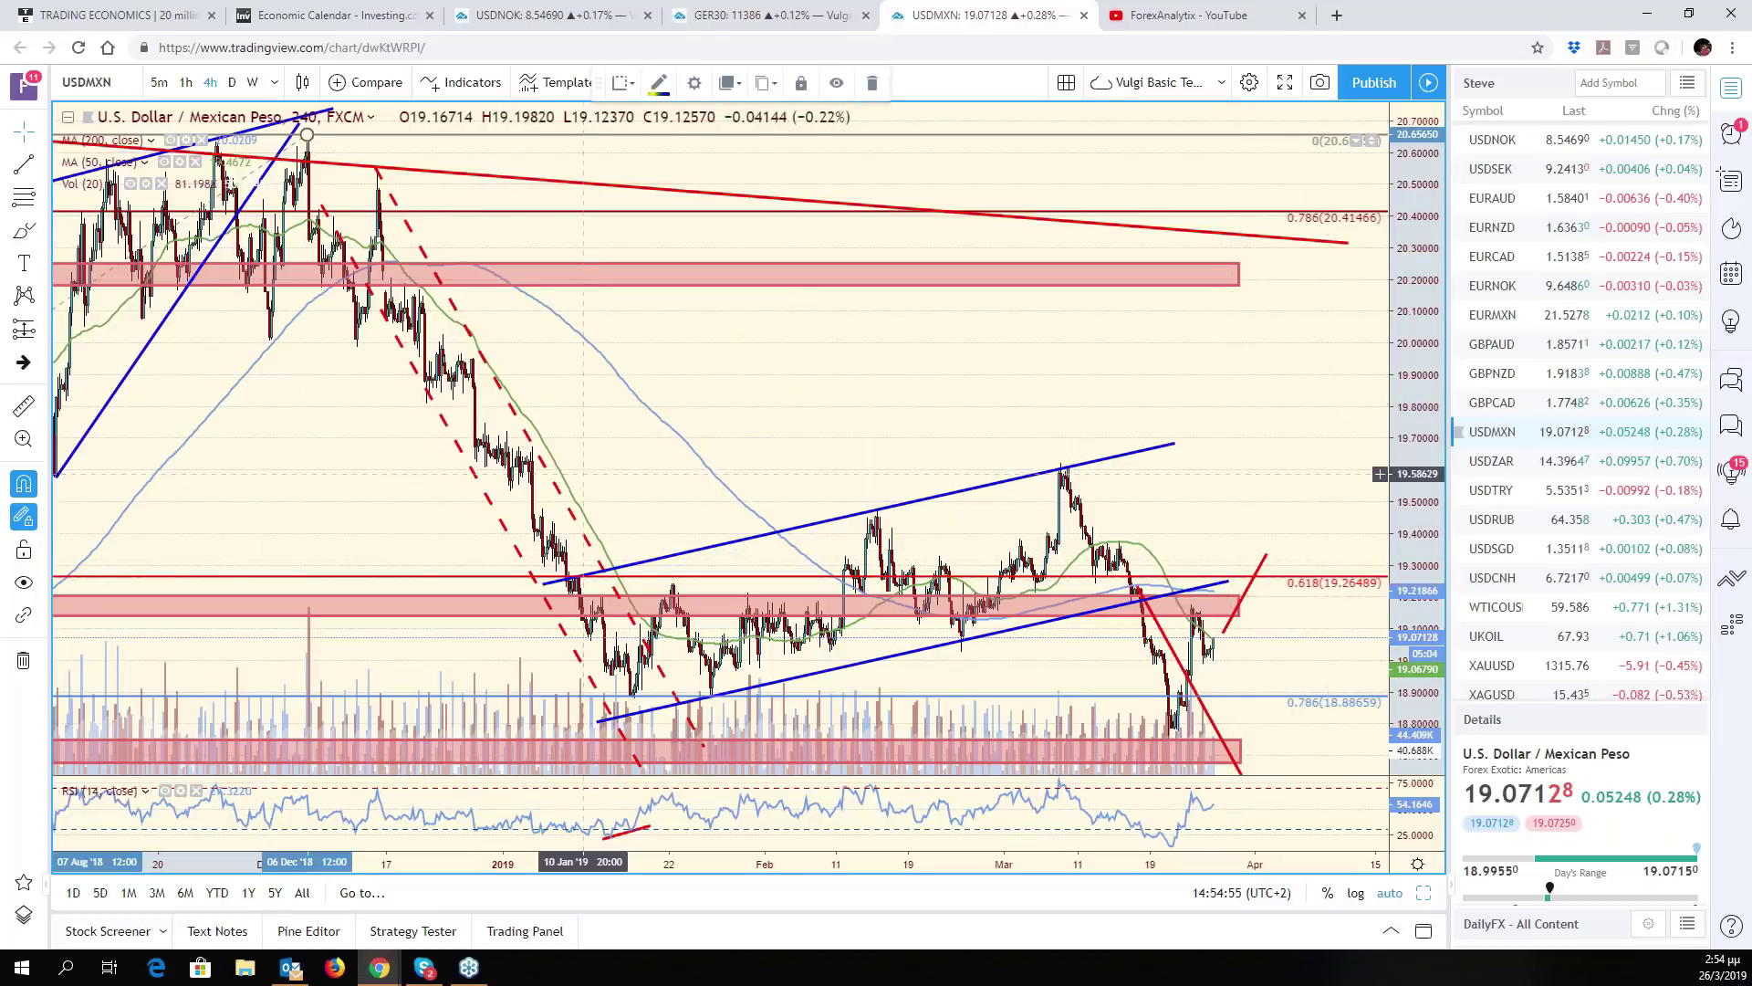
key(Delete)
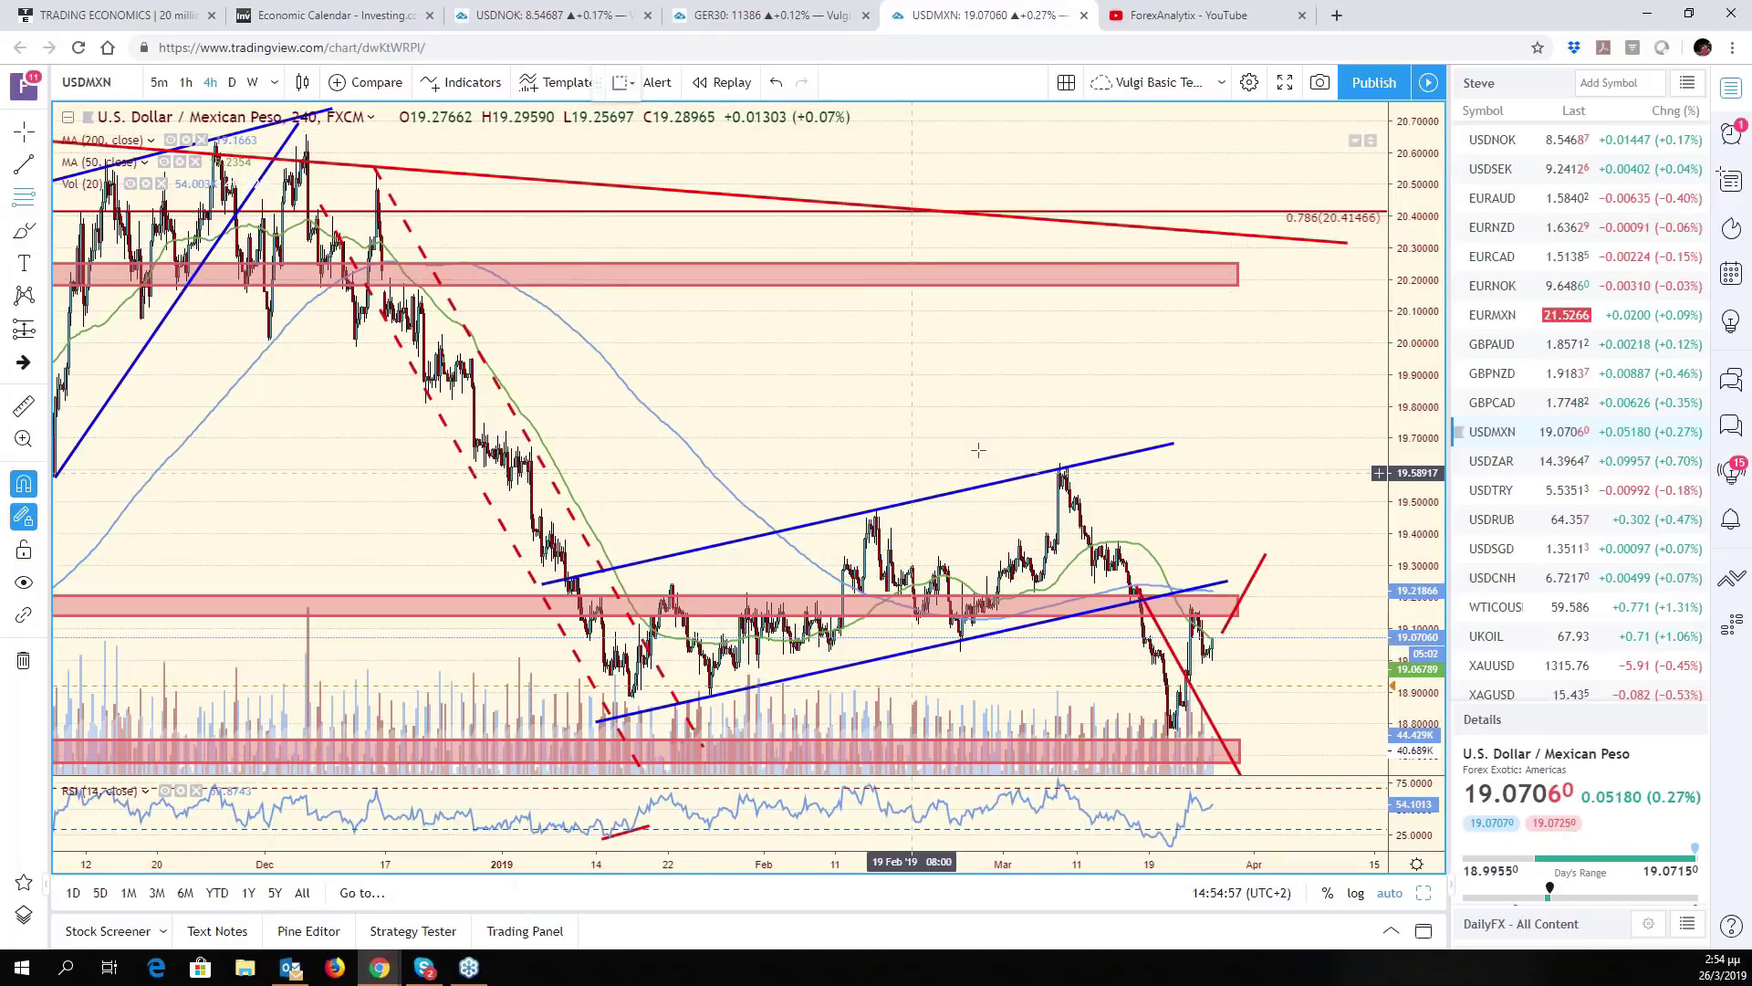
click(1060, 463)
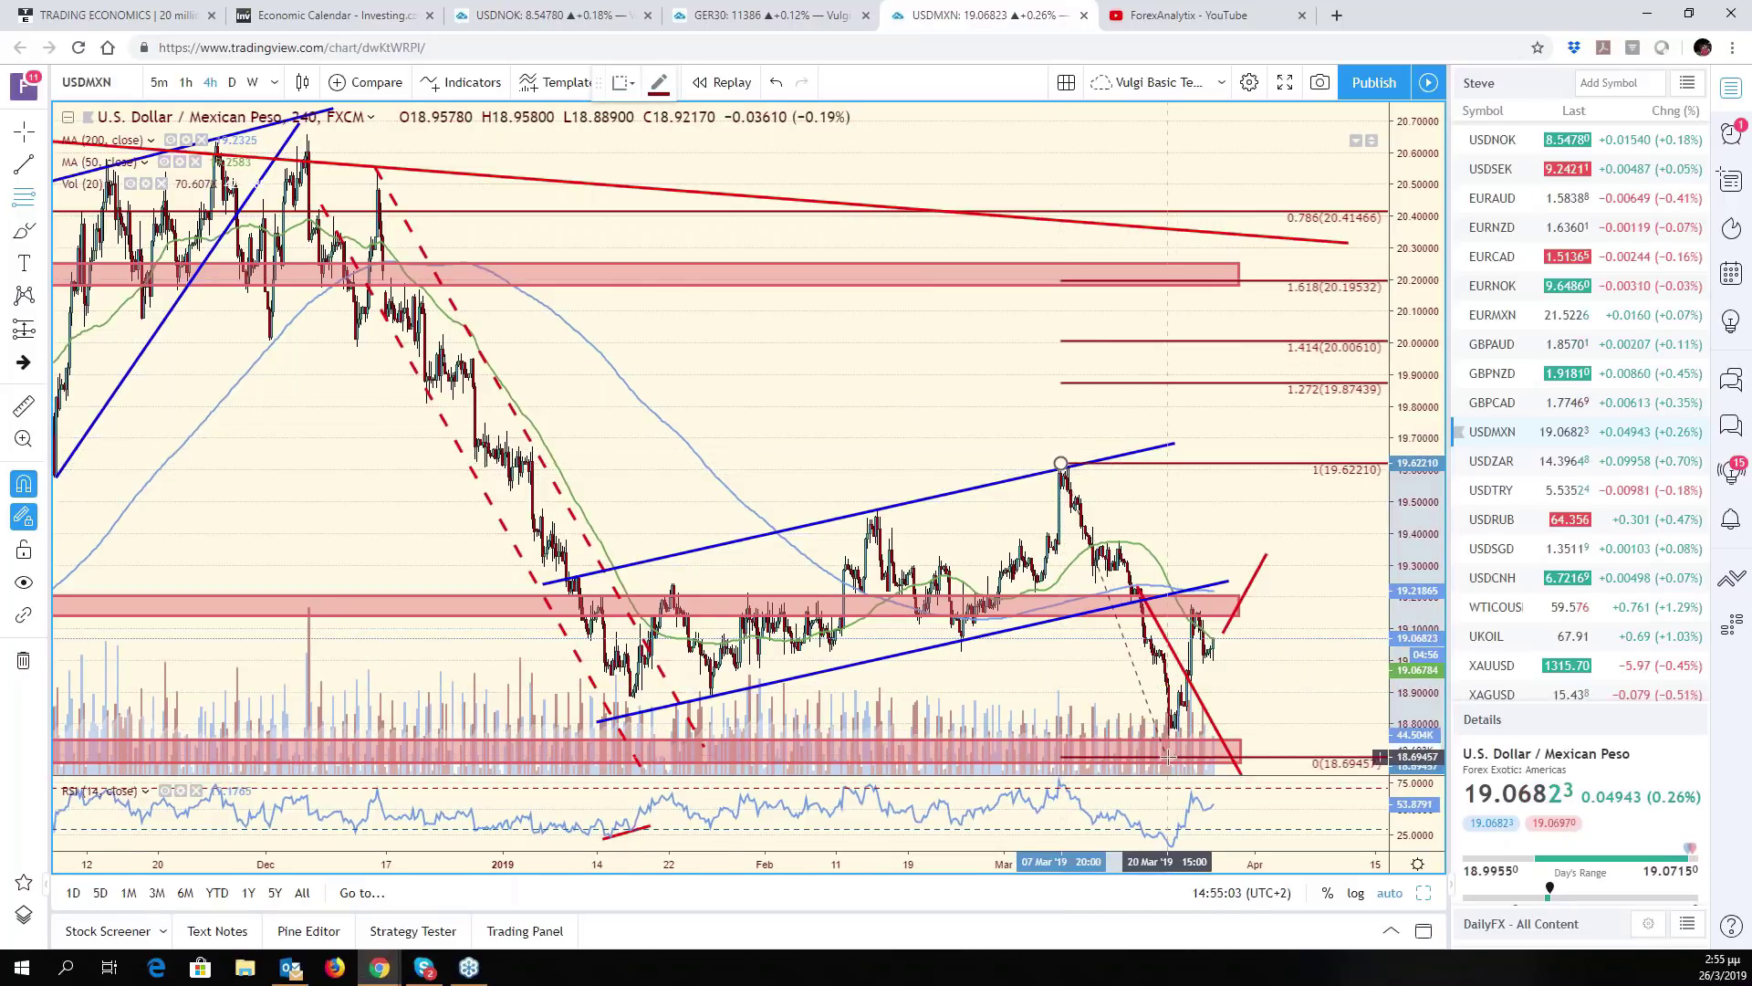
click(1169, 746)
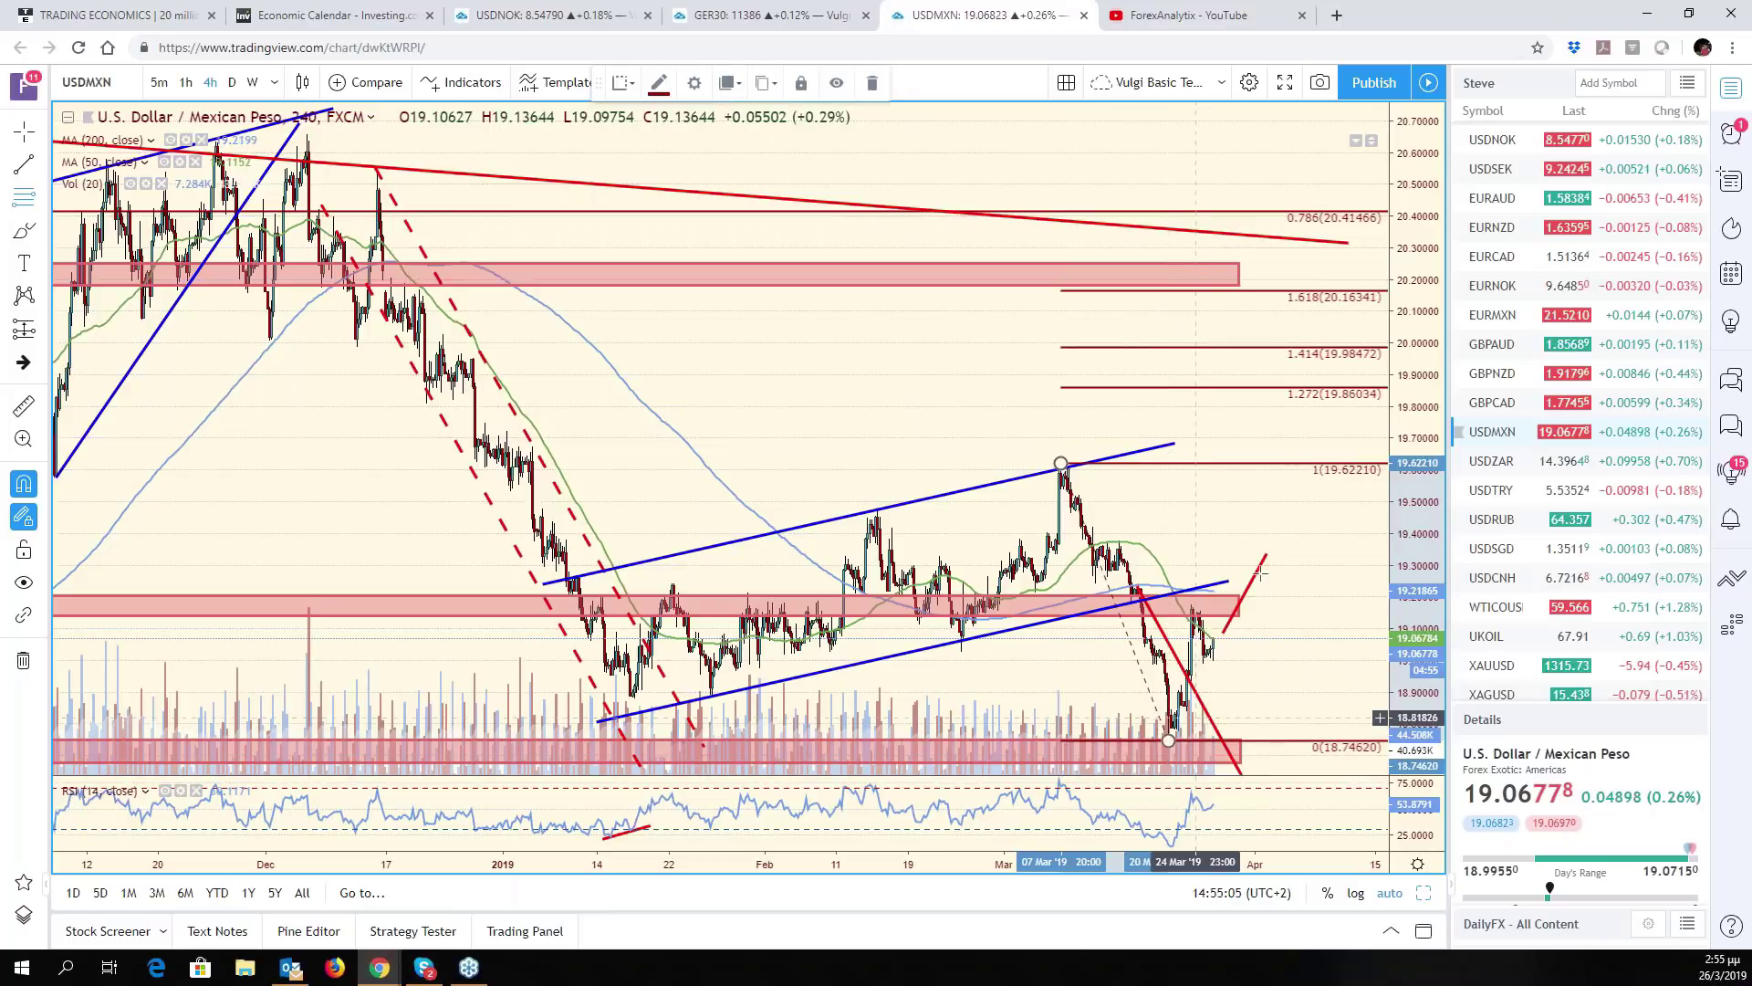
Apply the Steve template to the retracement, keeping 0.5, 0.618 and 0.786 levels, and confirm its settings
right_click(1279, 469)
mouse_move(1341, 482)
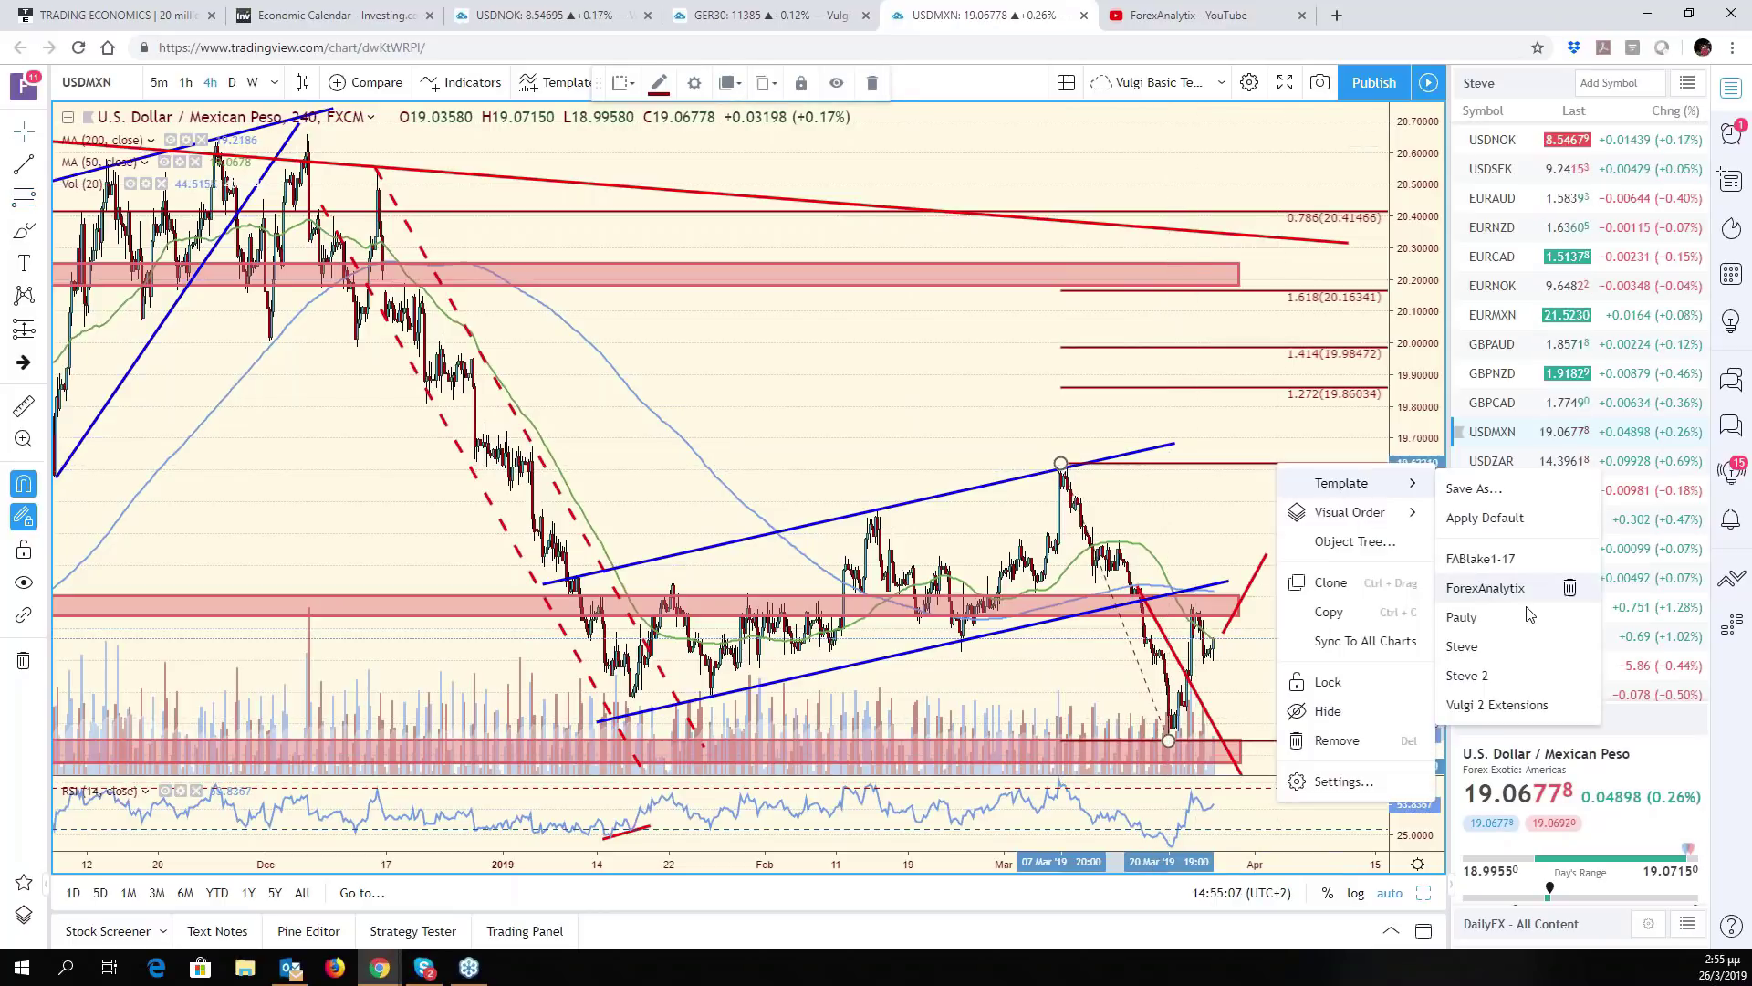
click(1496, 675)
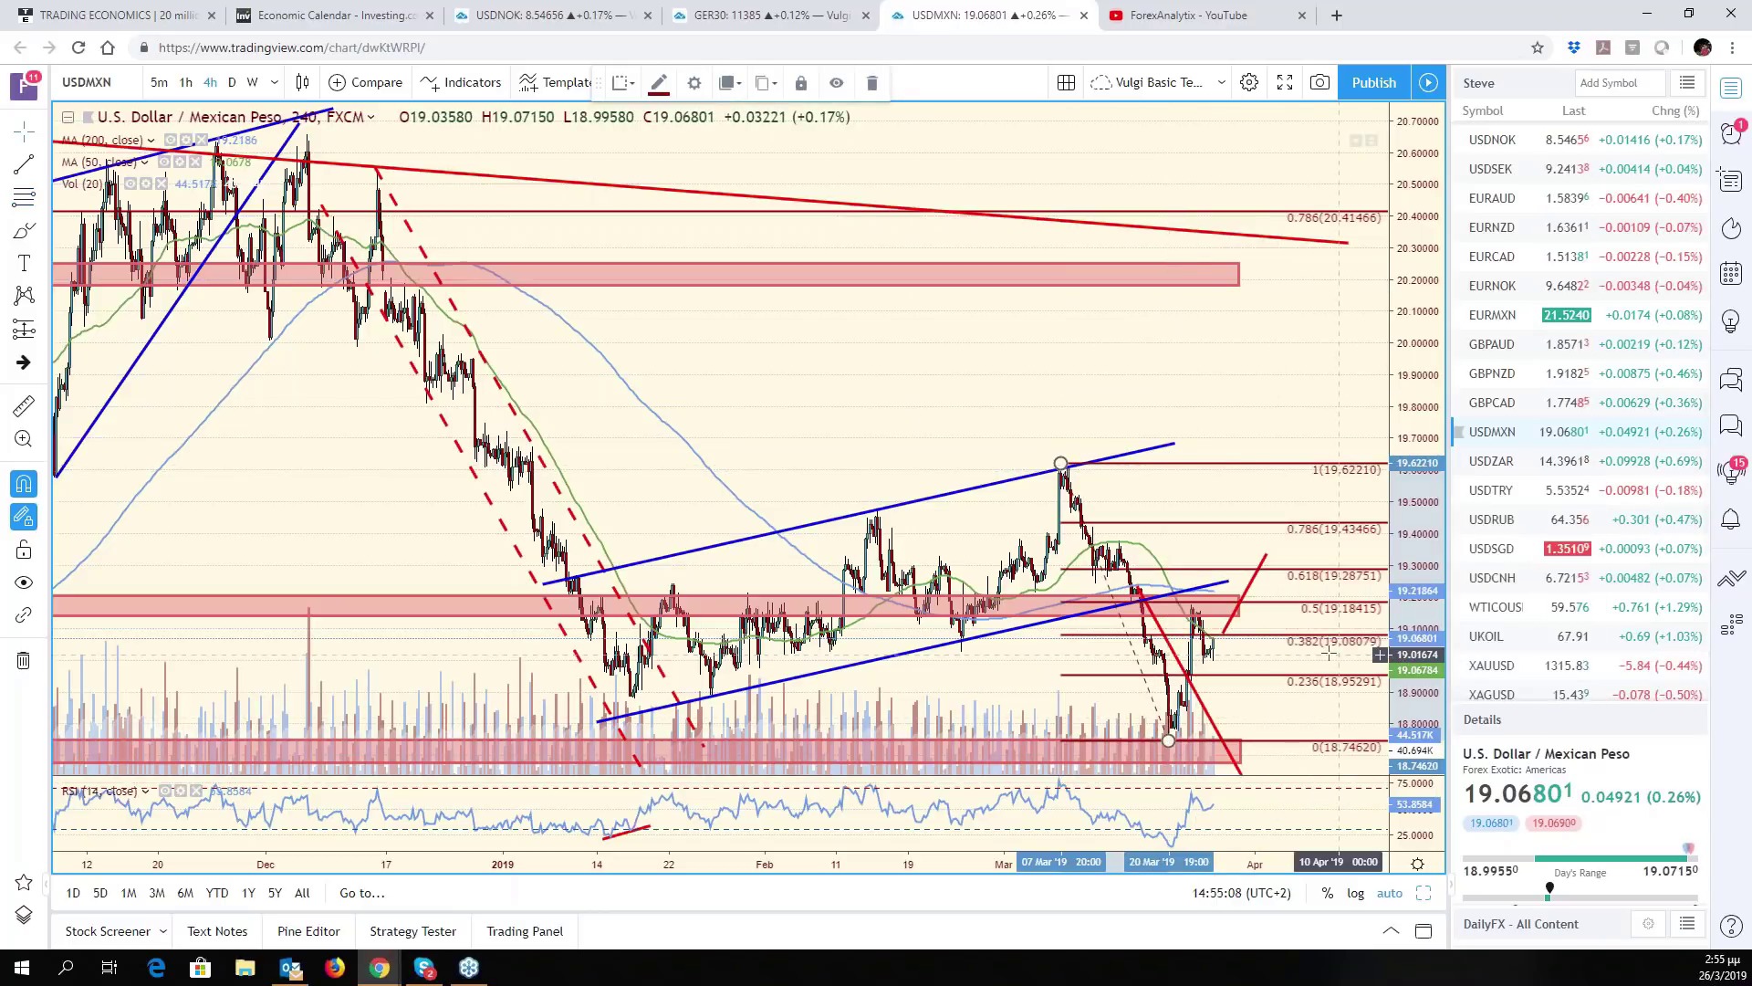
right_click(1294, 604)
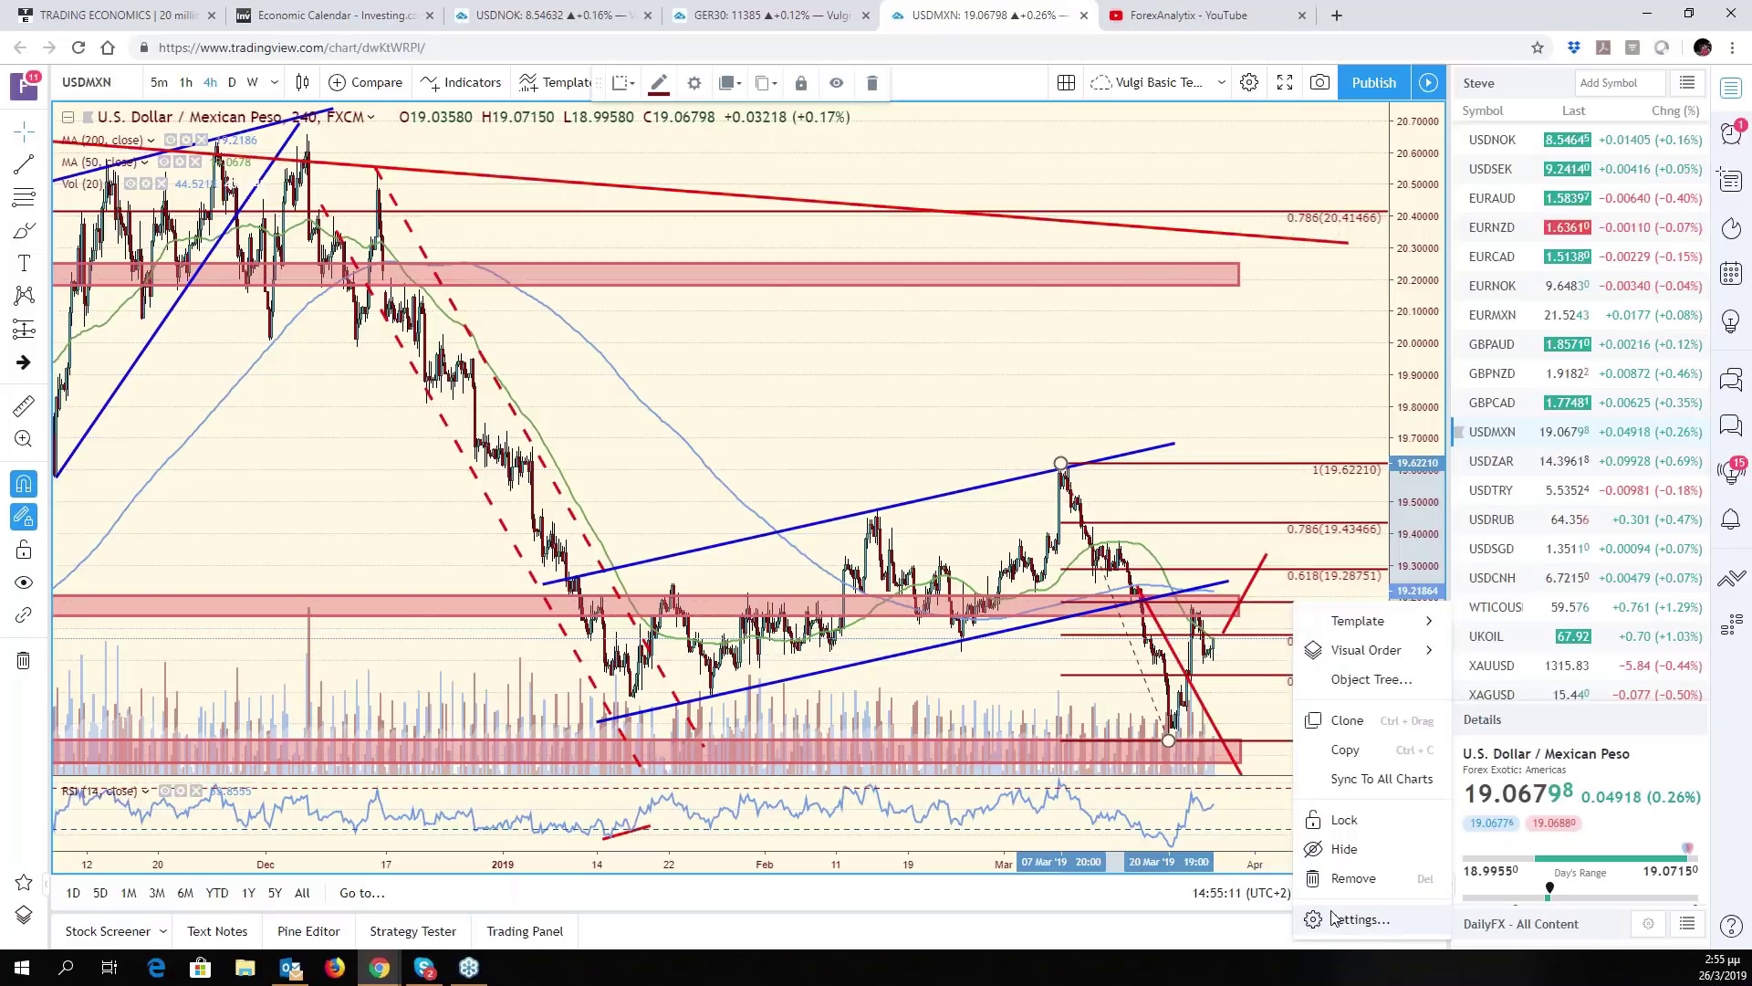
click(1359, 919)
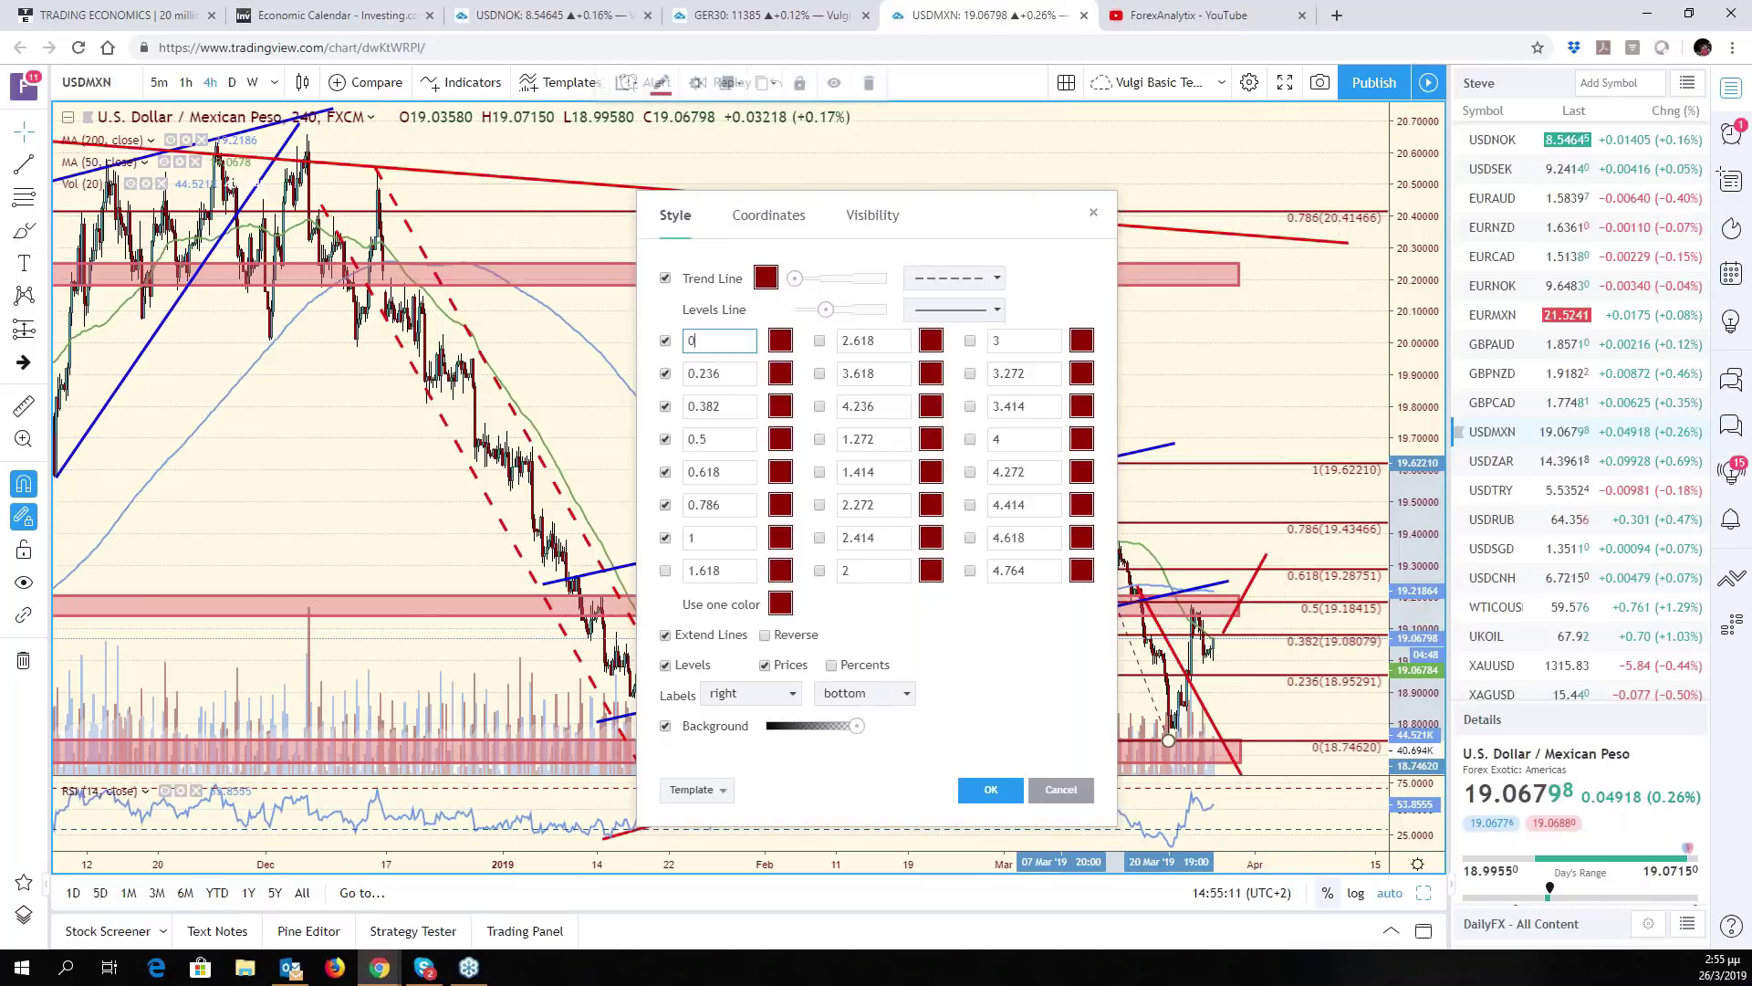
click(990, 789)
scroll(1216, 686, up, 5)
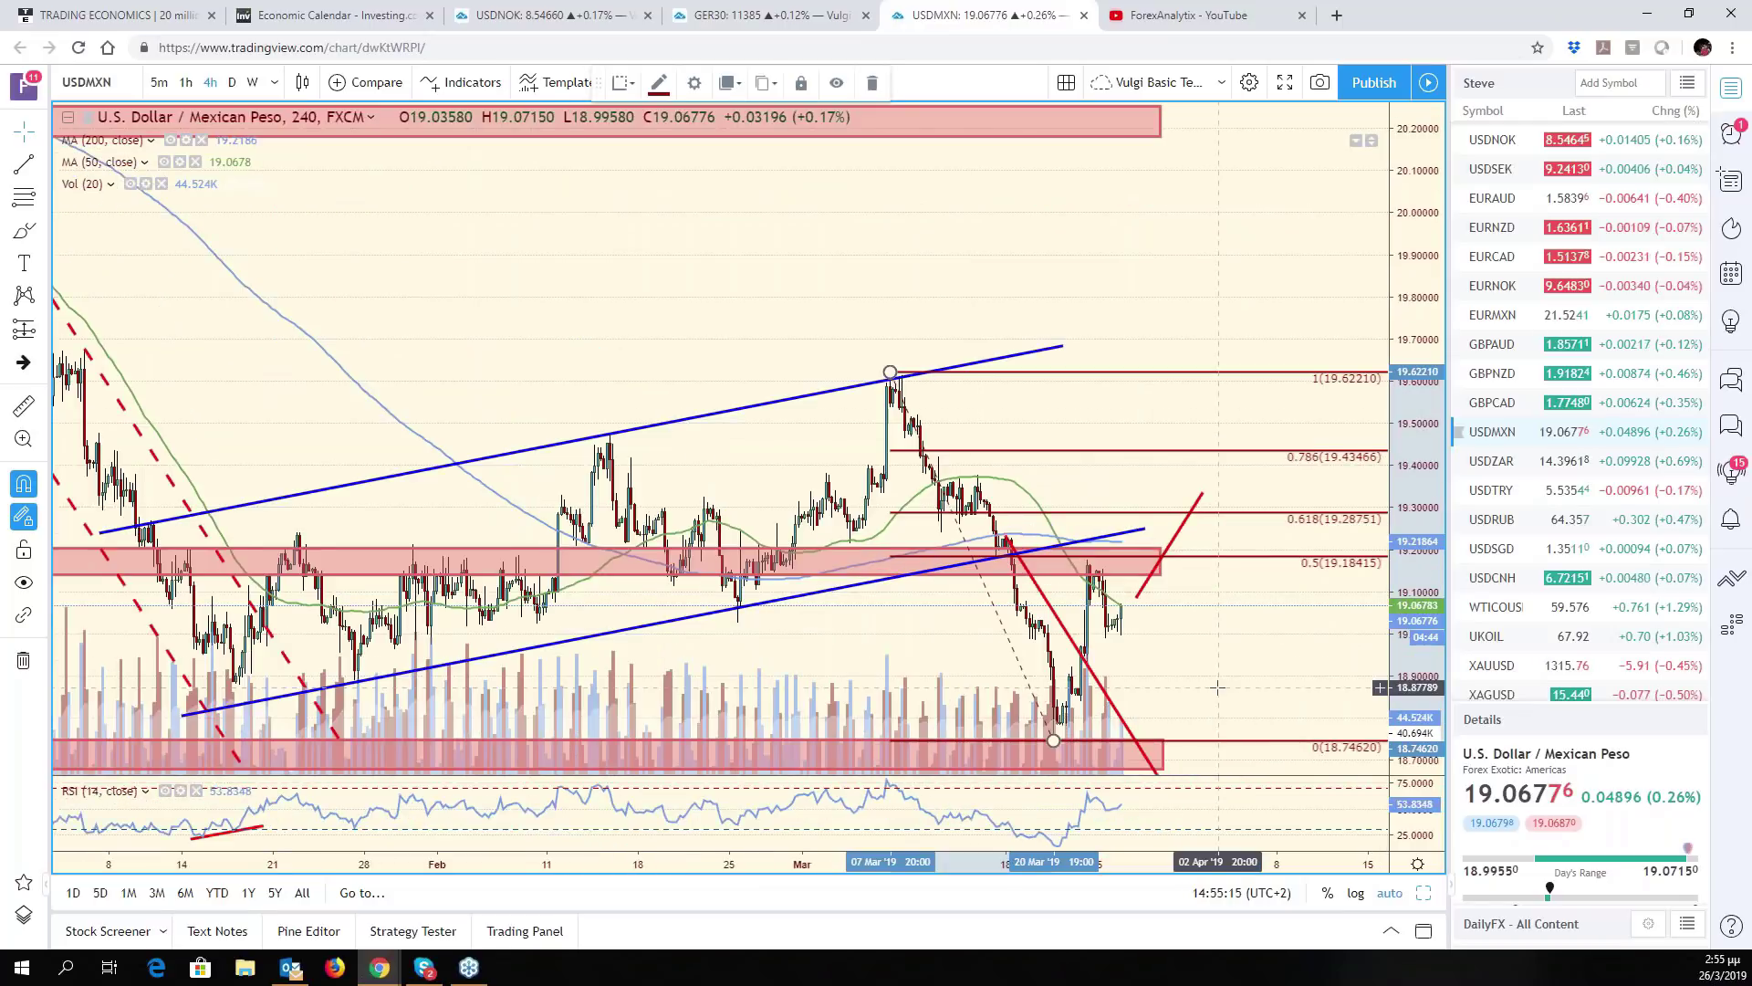
scroll(1217, 687, down, 3)
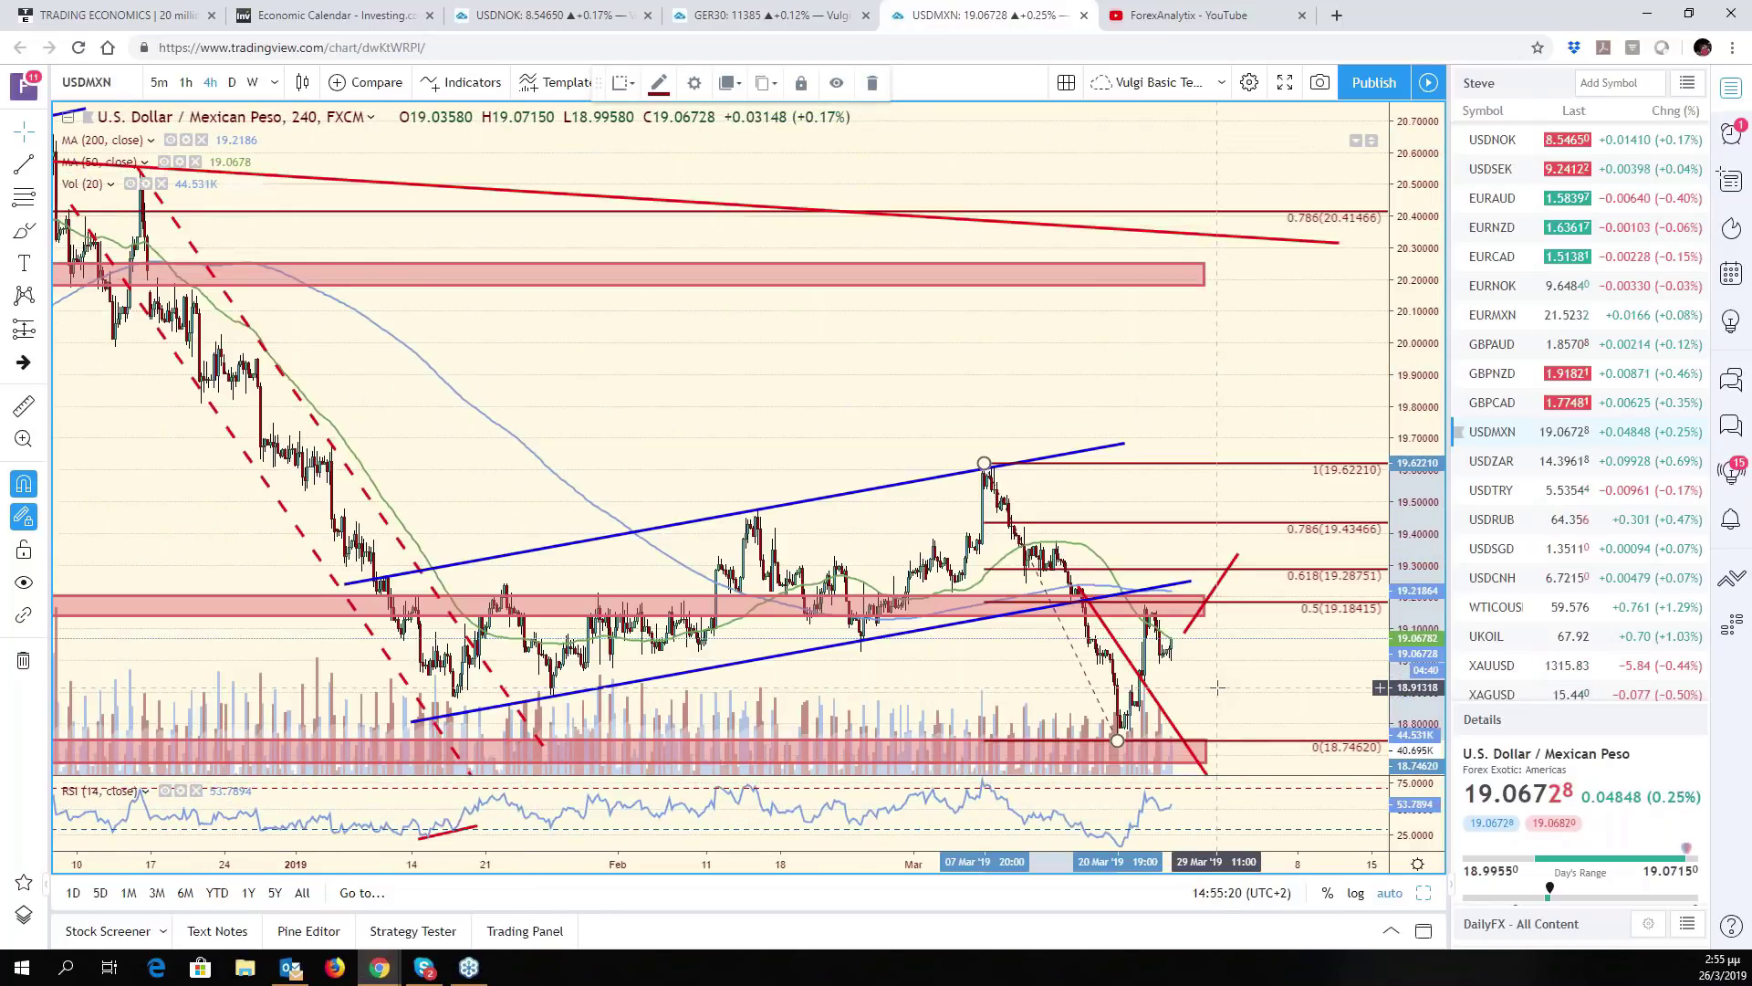
scroll(1217, 686, down, 2)
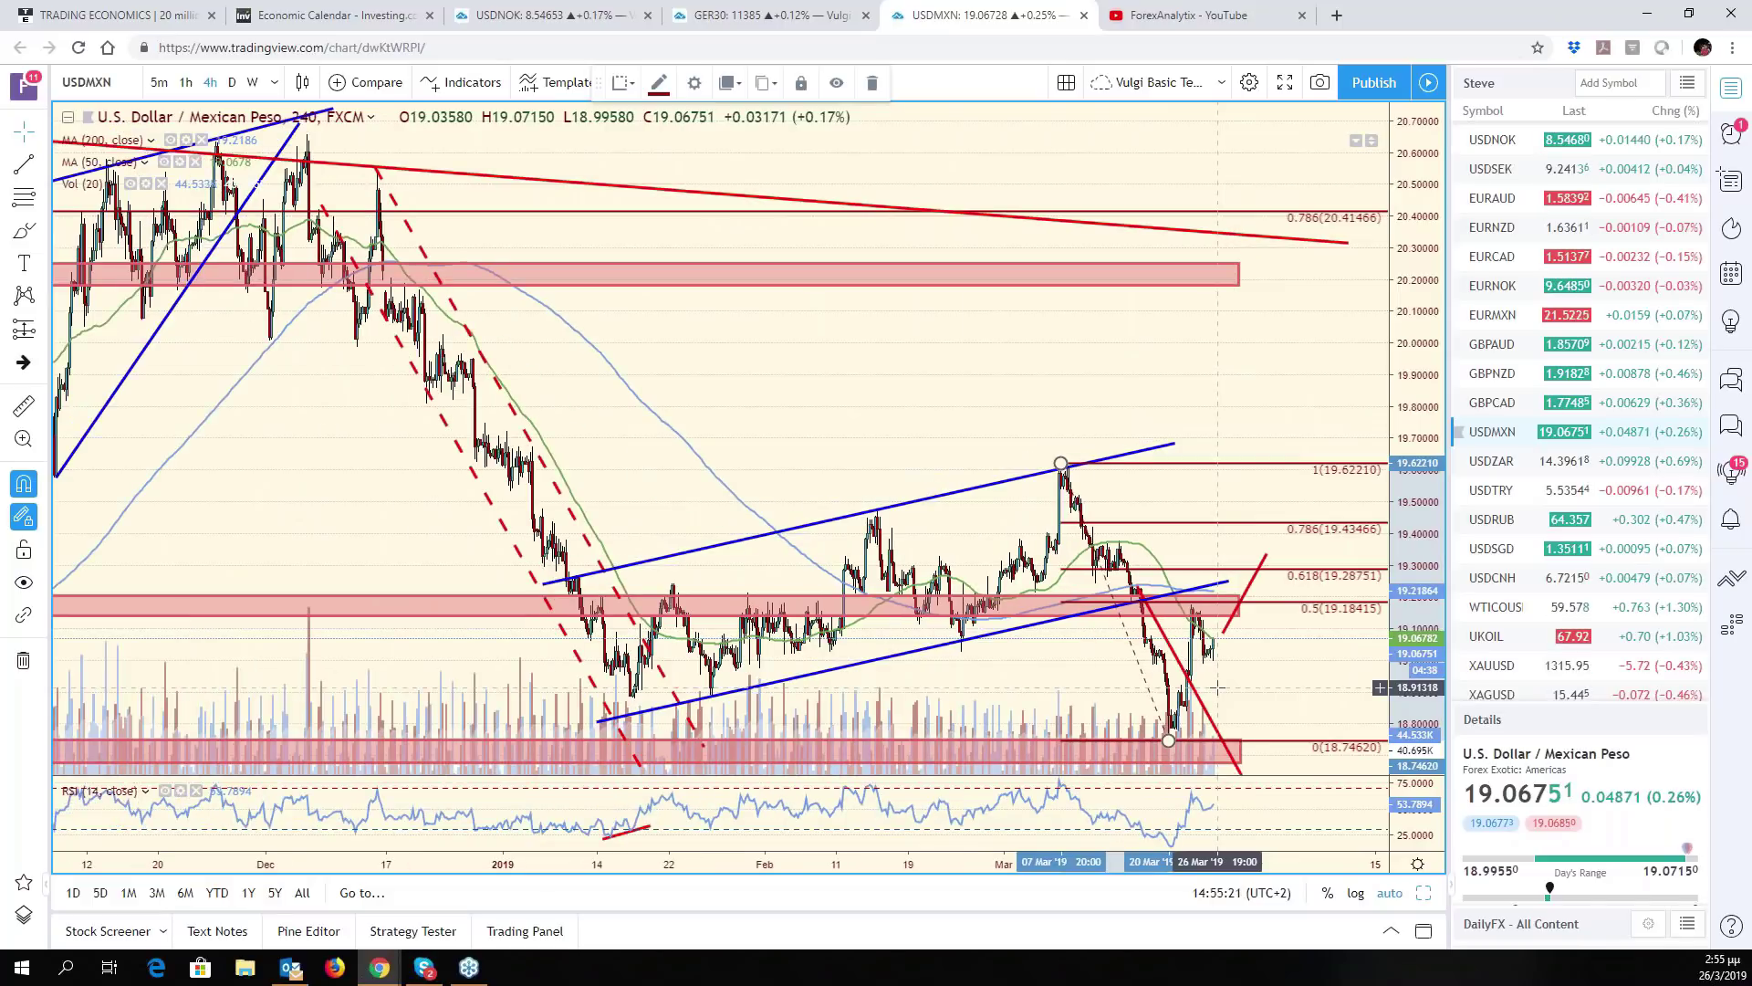
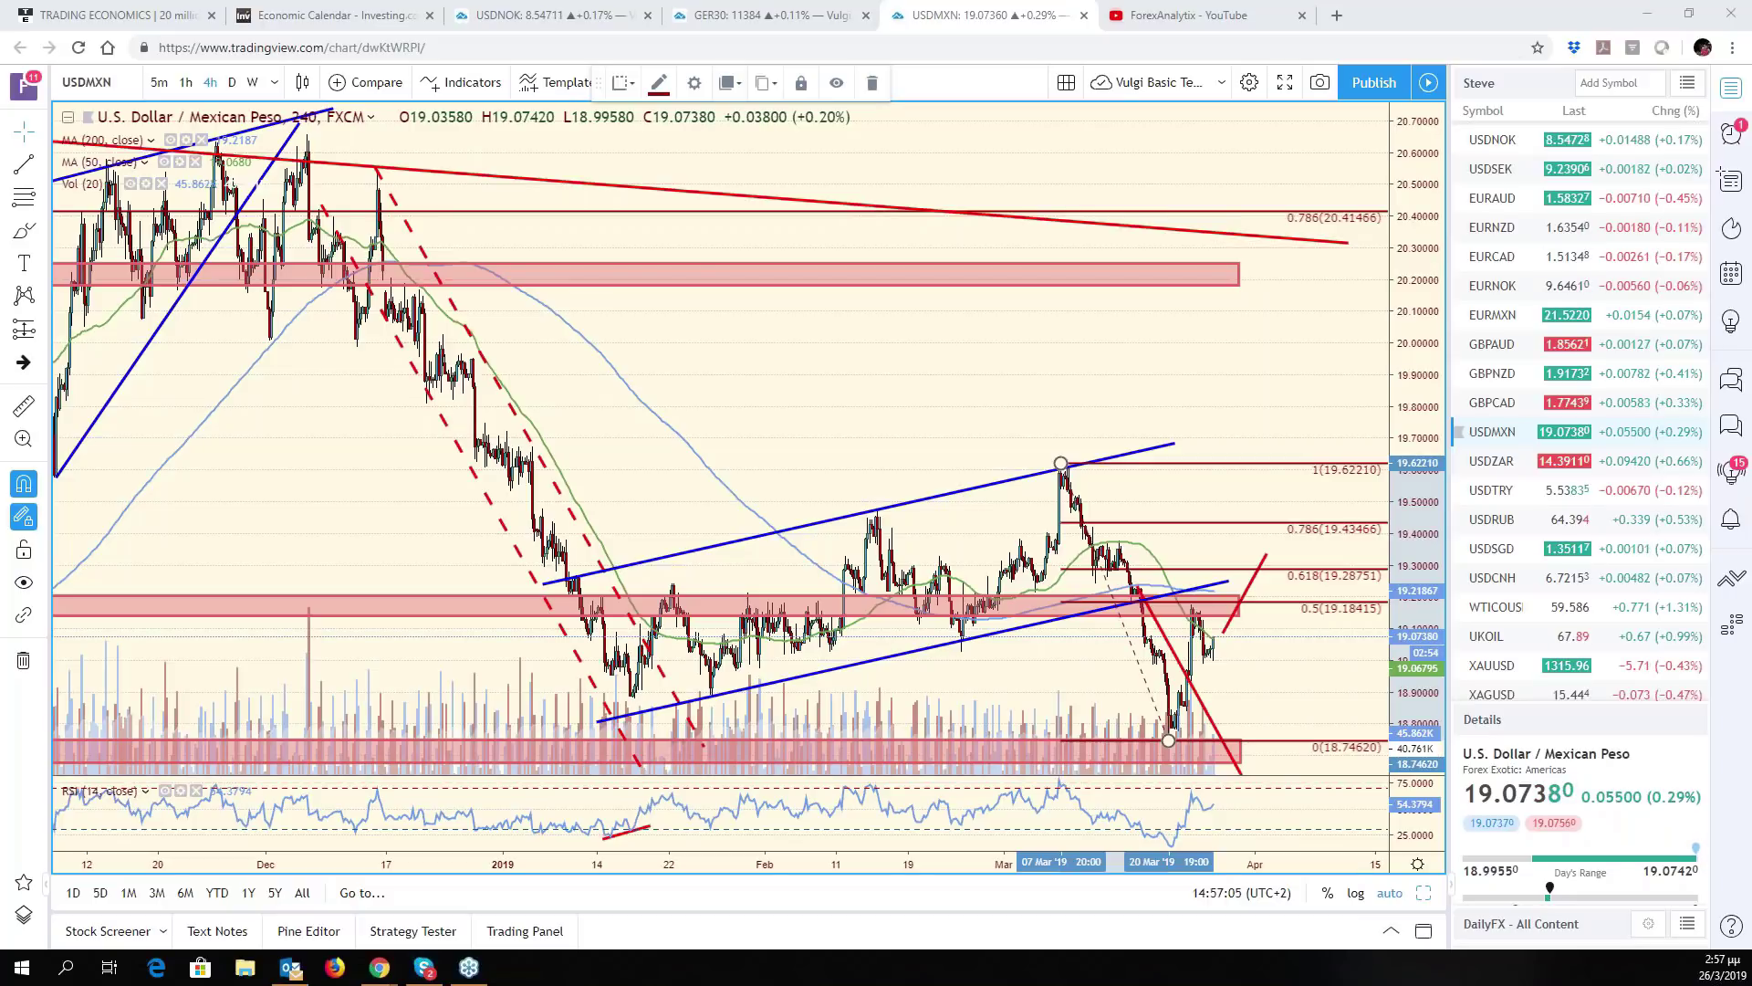
Deselect the Fibonacci drawing on the USD/MXN chart and zoom the chart in and out
key(Escape)
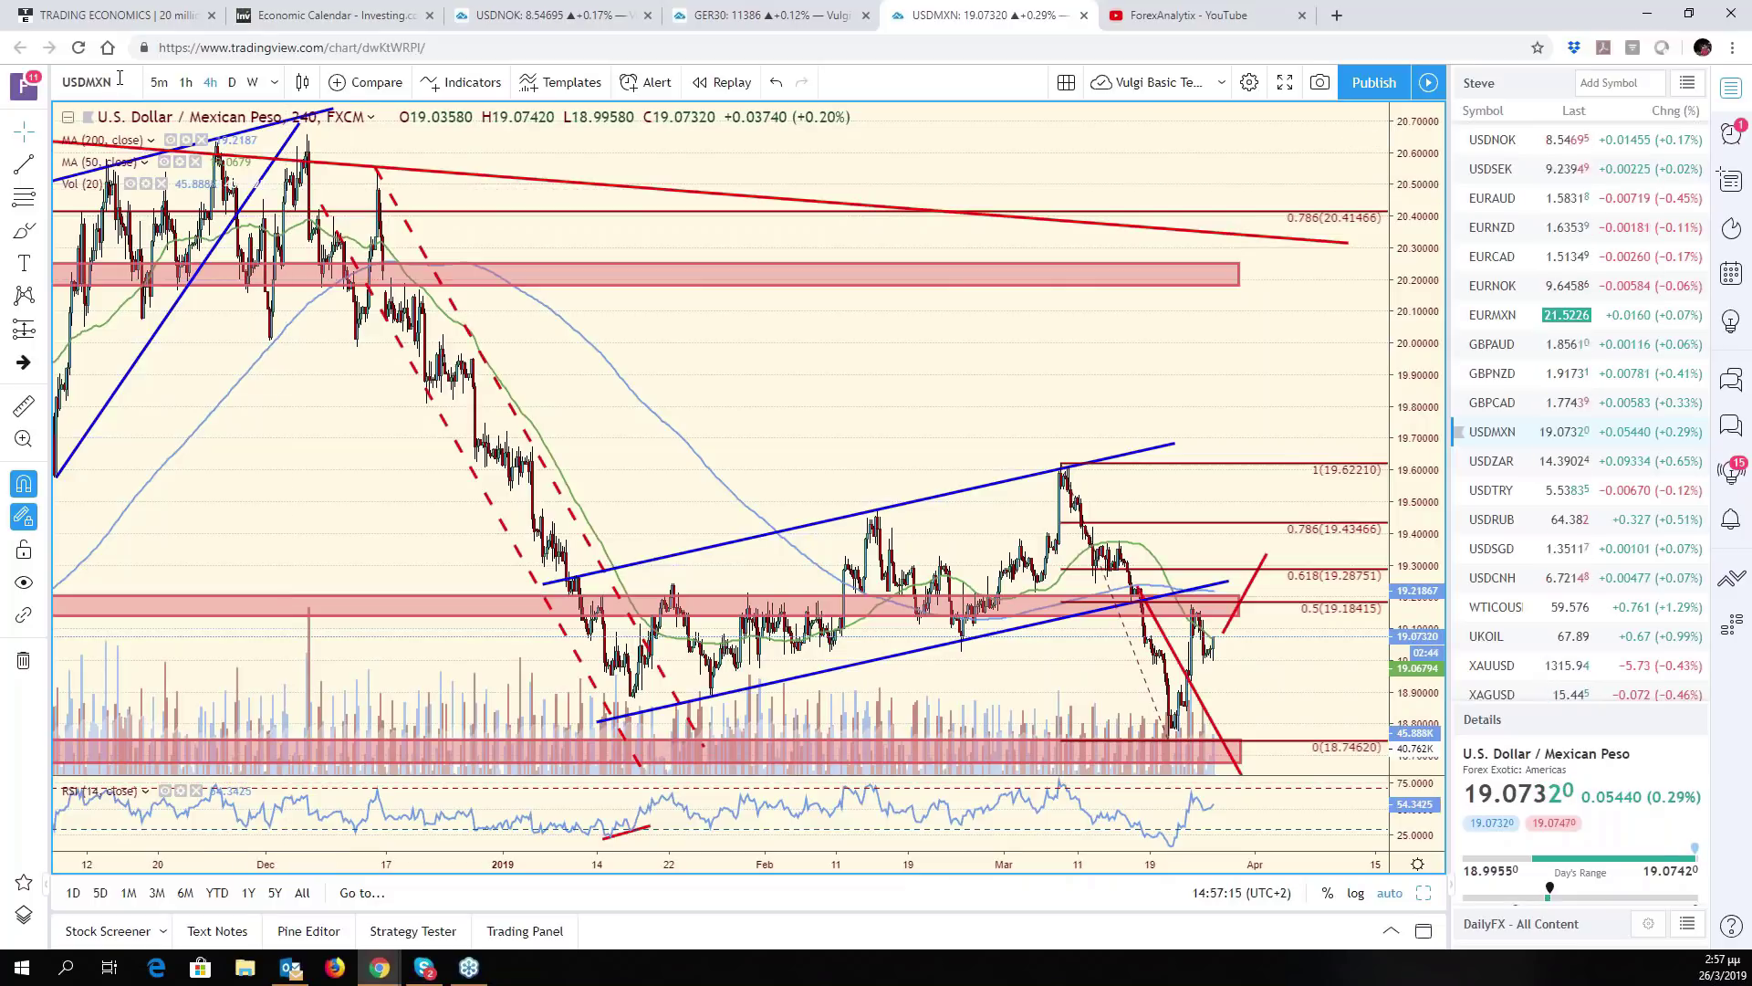
click(120, 79)
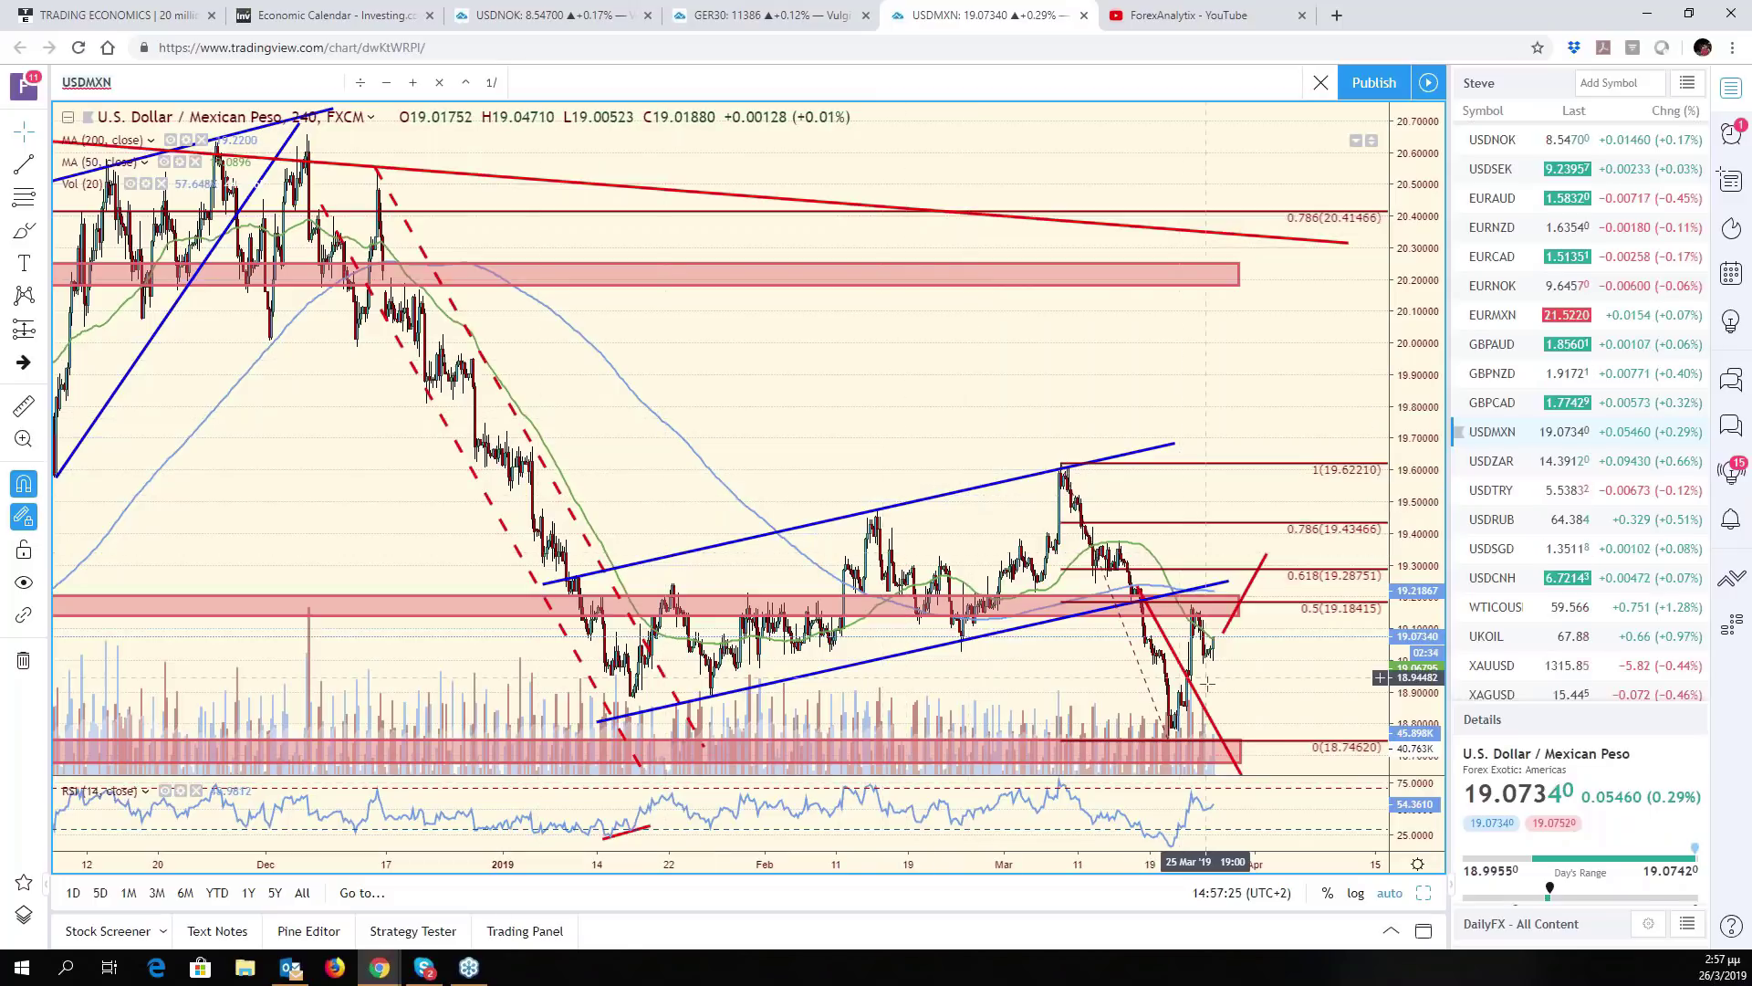
scroll(1227, 698, up, 5)
scroll(1231, 697, down, 5)
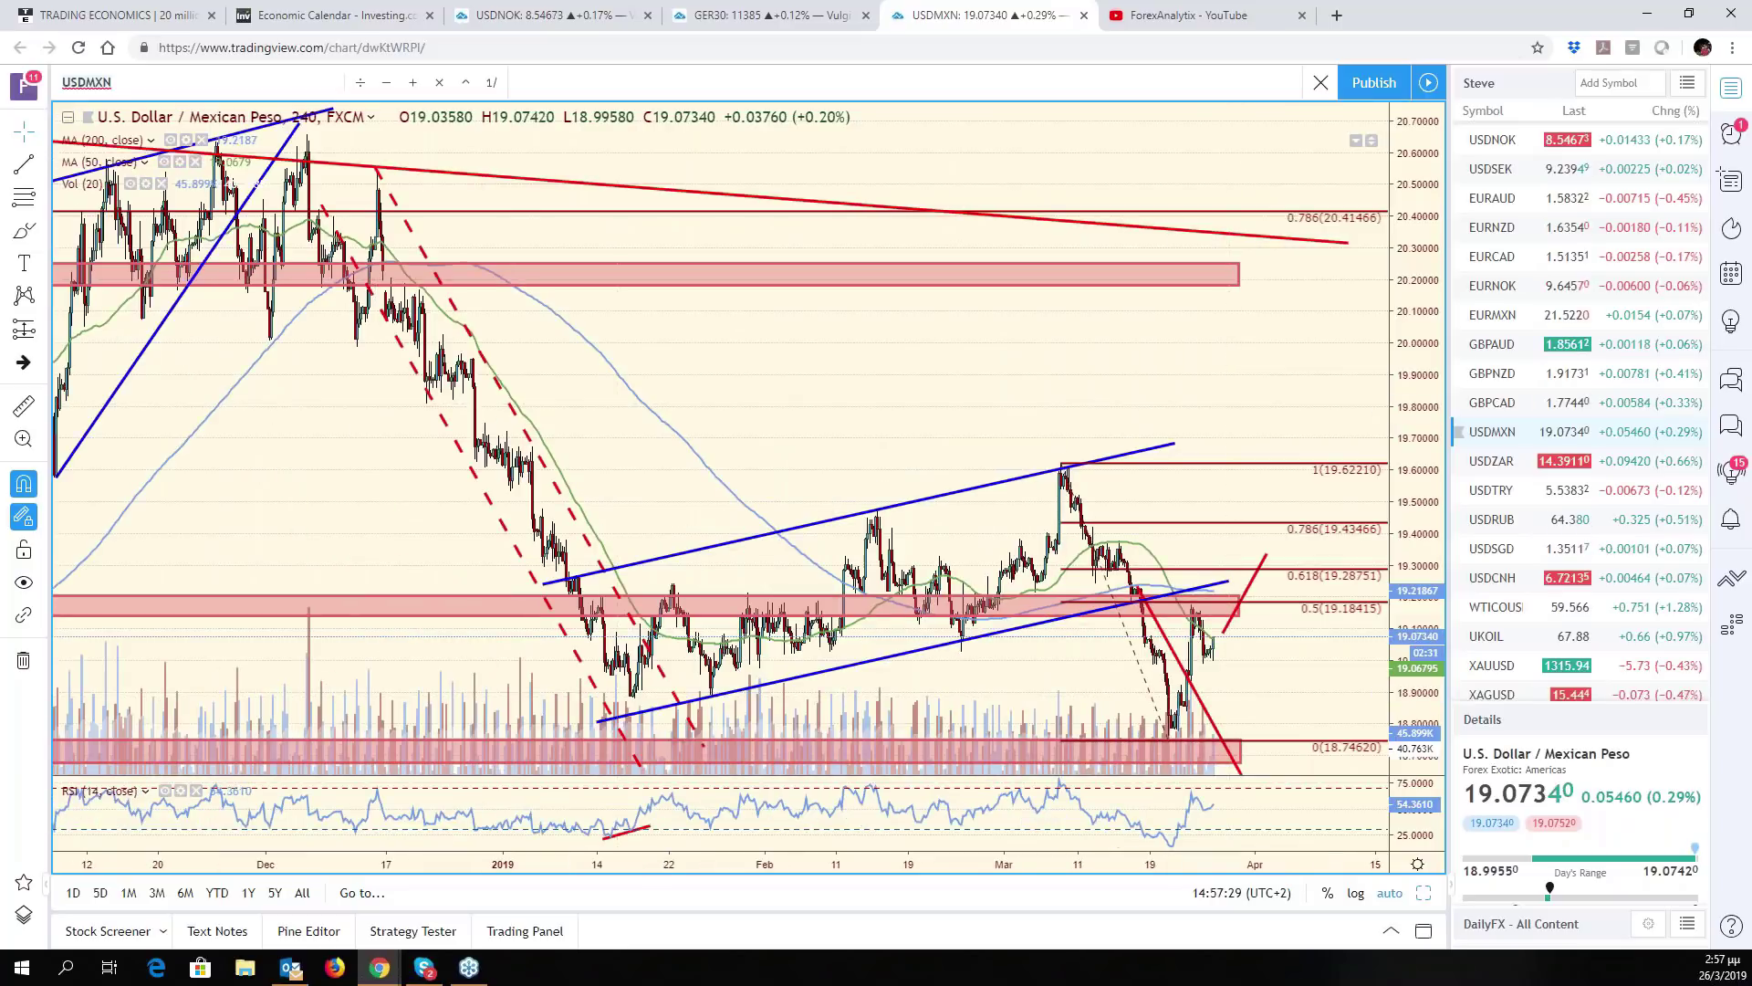
Load the USDINR daily chart through the symbol search
click(575, 30)
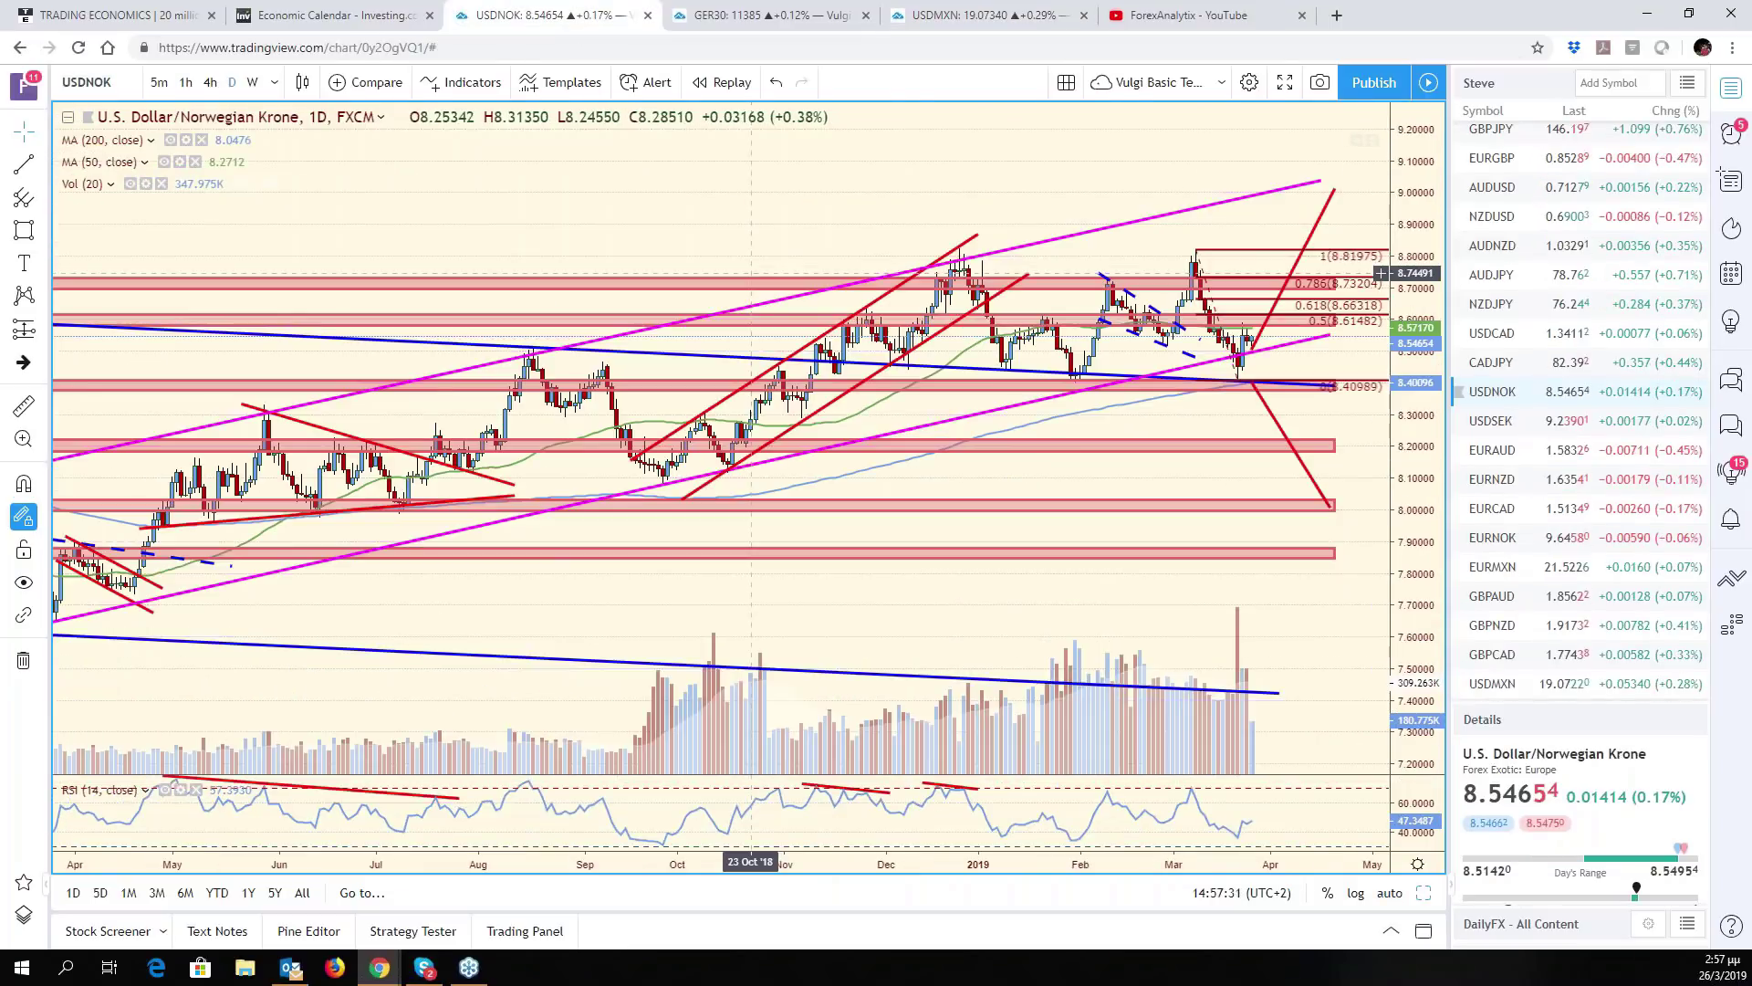
click(128, 88)
text(US)
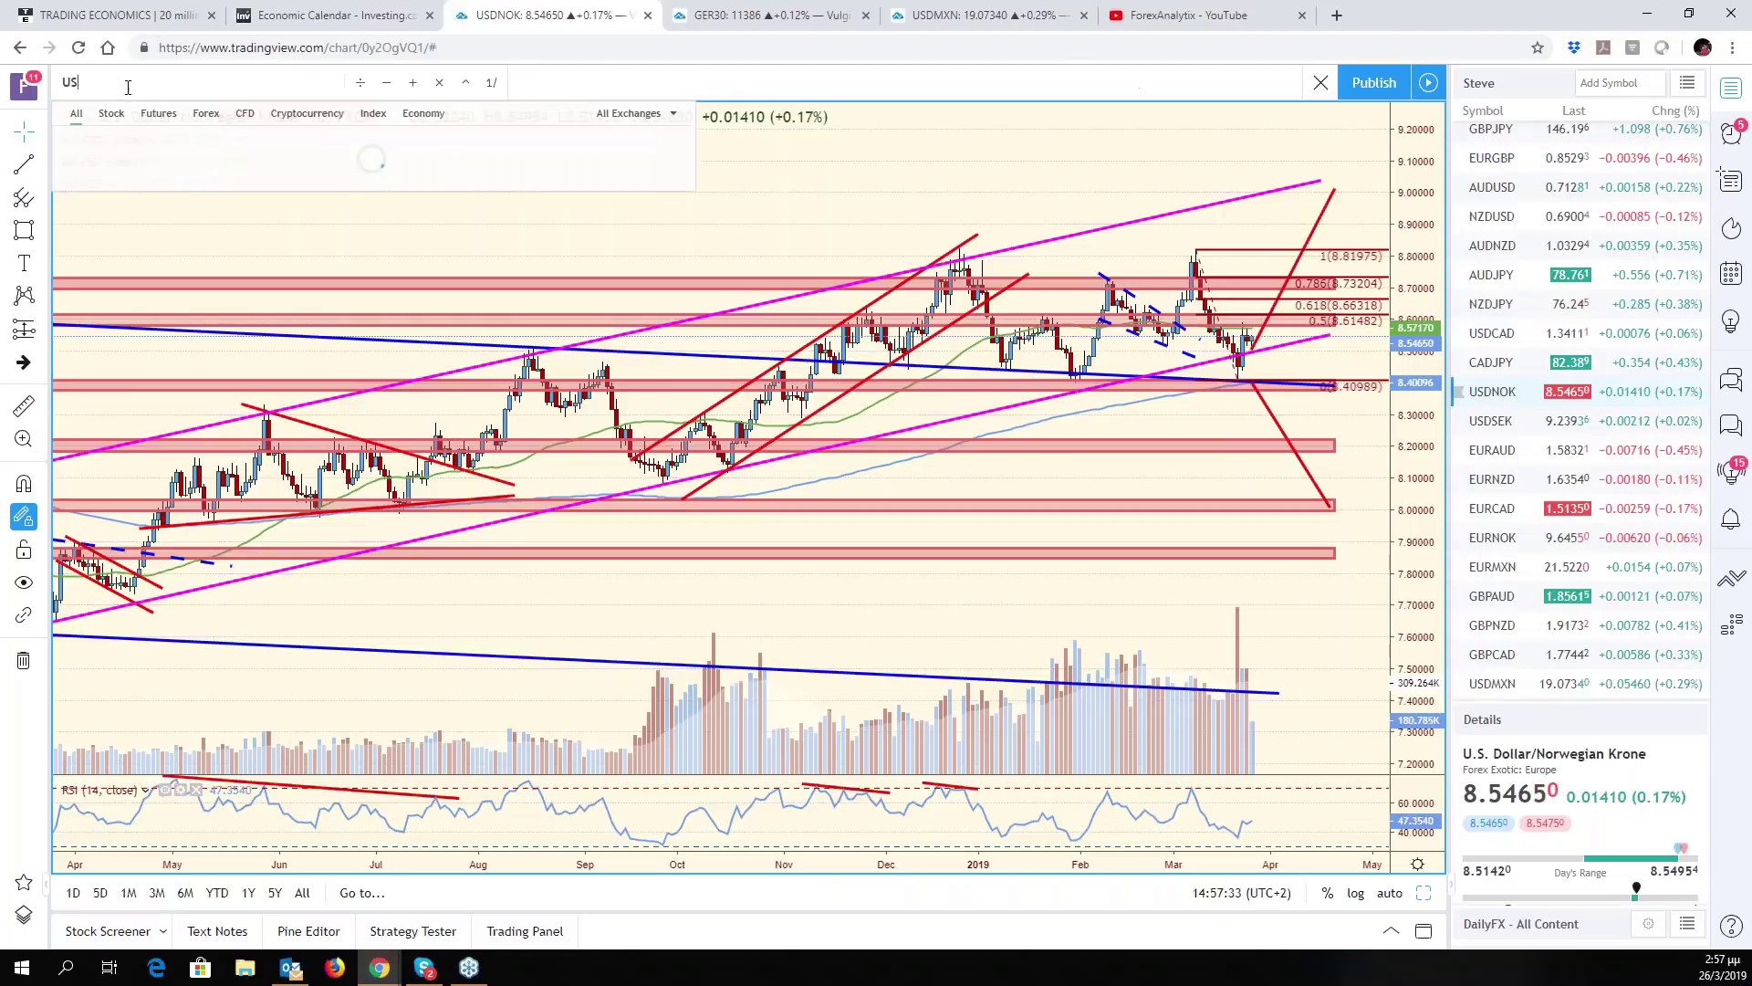
text(DINR)
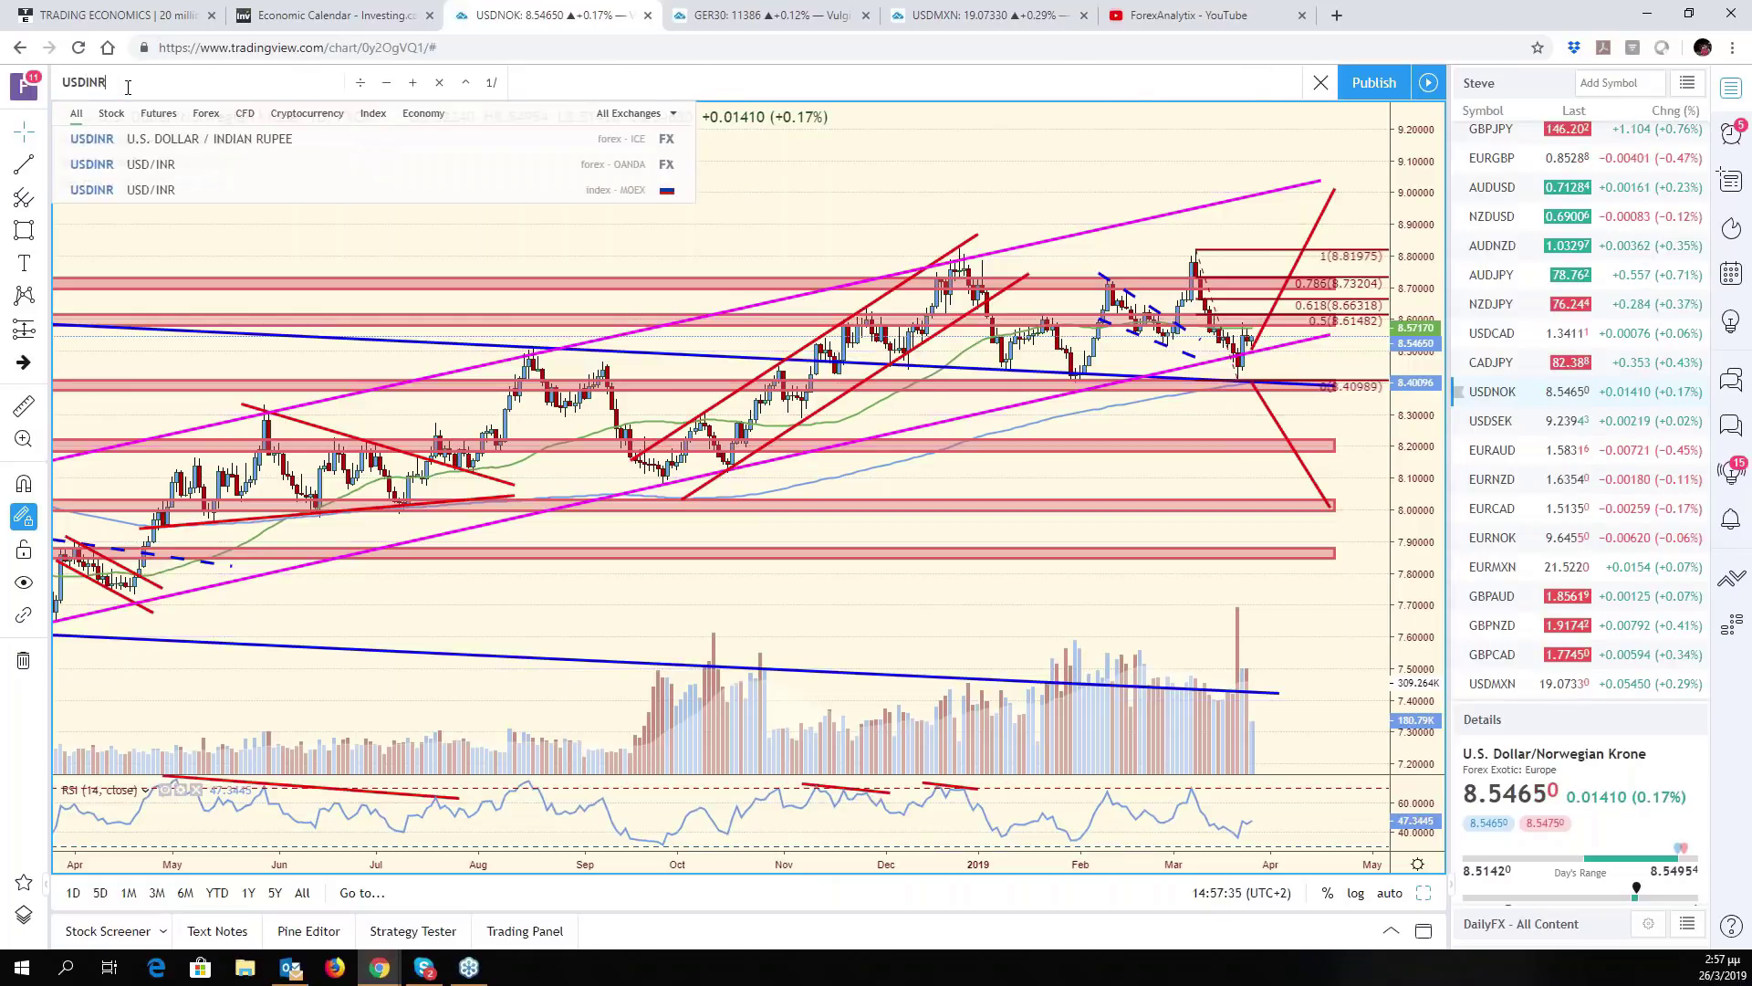
key(Return)
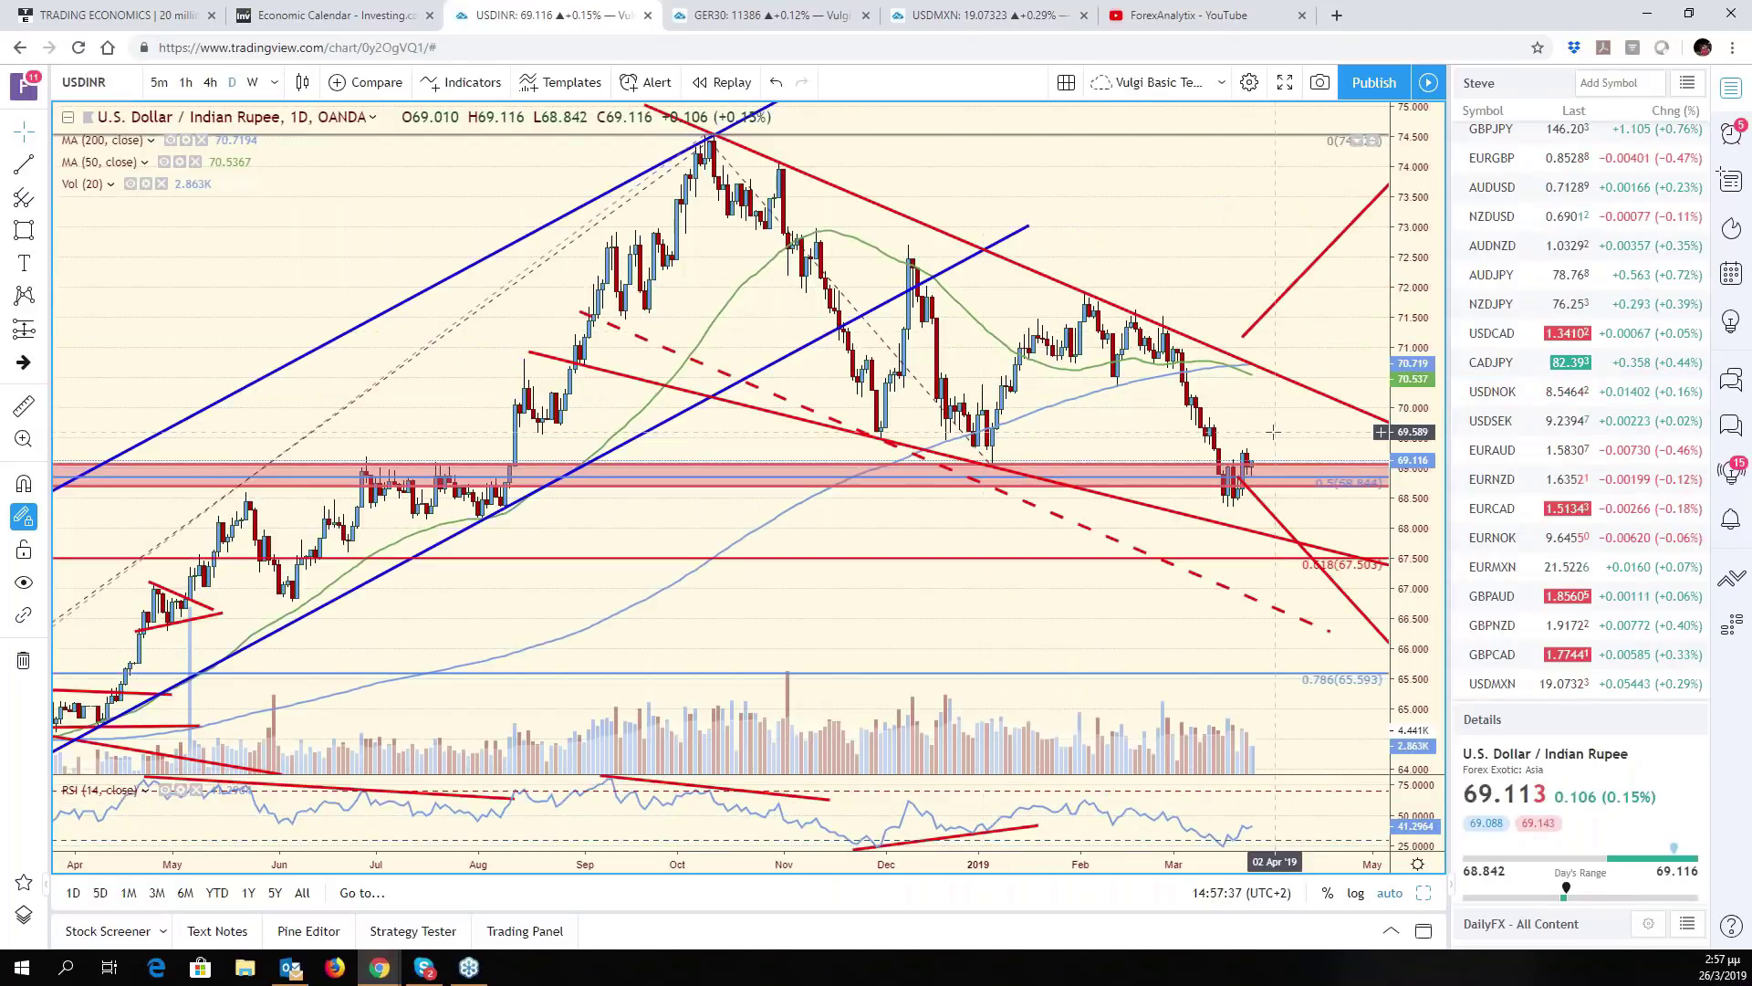
Zoom out, pan to earlier bars, compress the price scale and select the red descending trendline
scroll(1326, 481, down, 3)
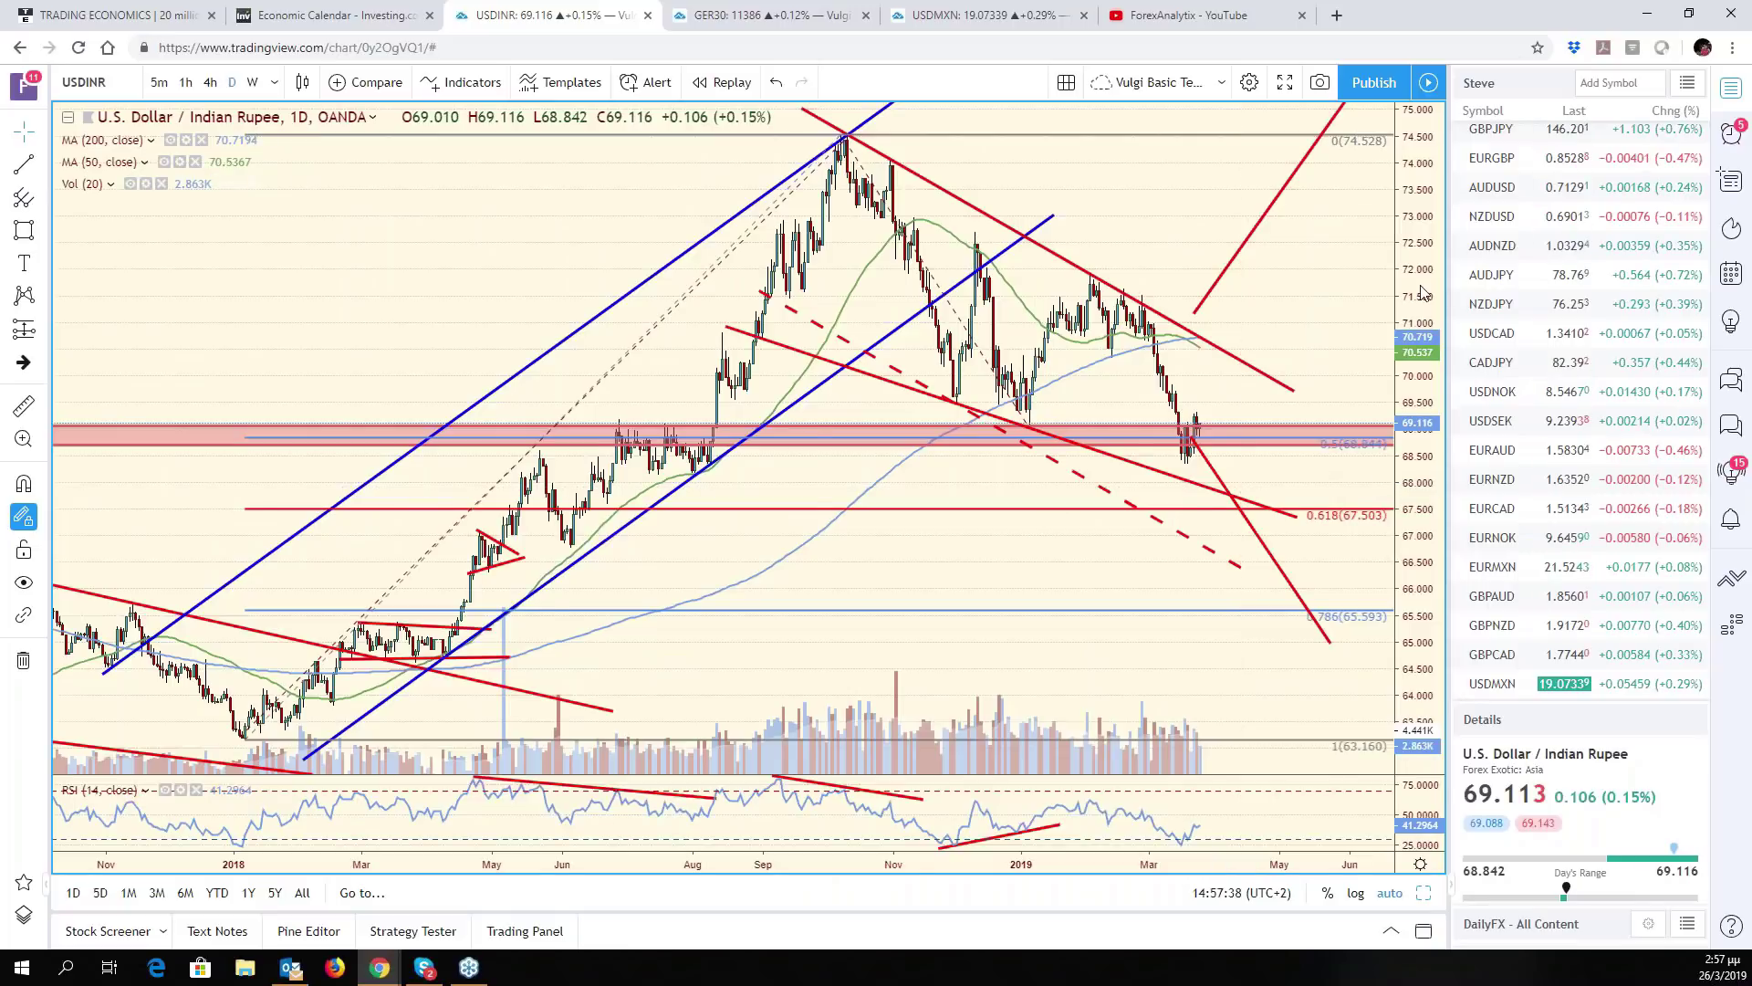
scroll(1326, 481, down, 3)
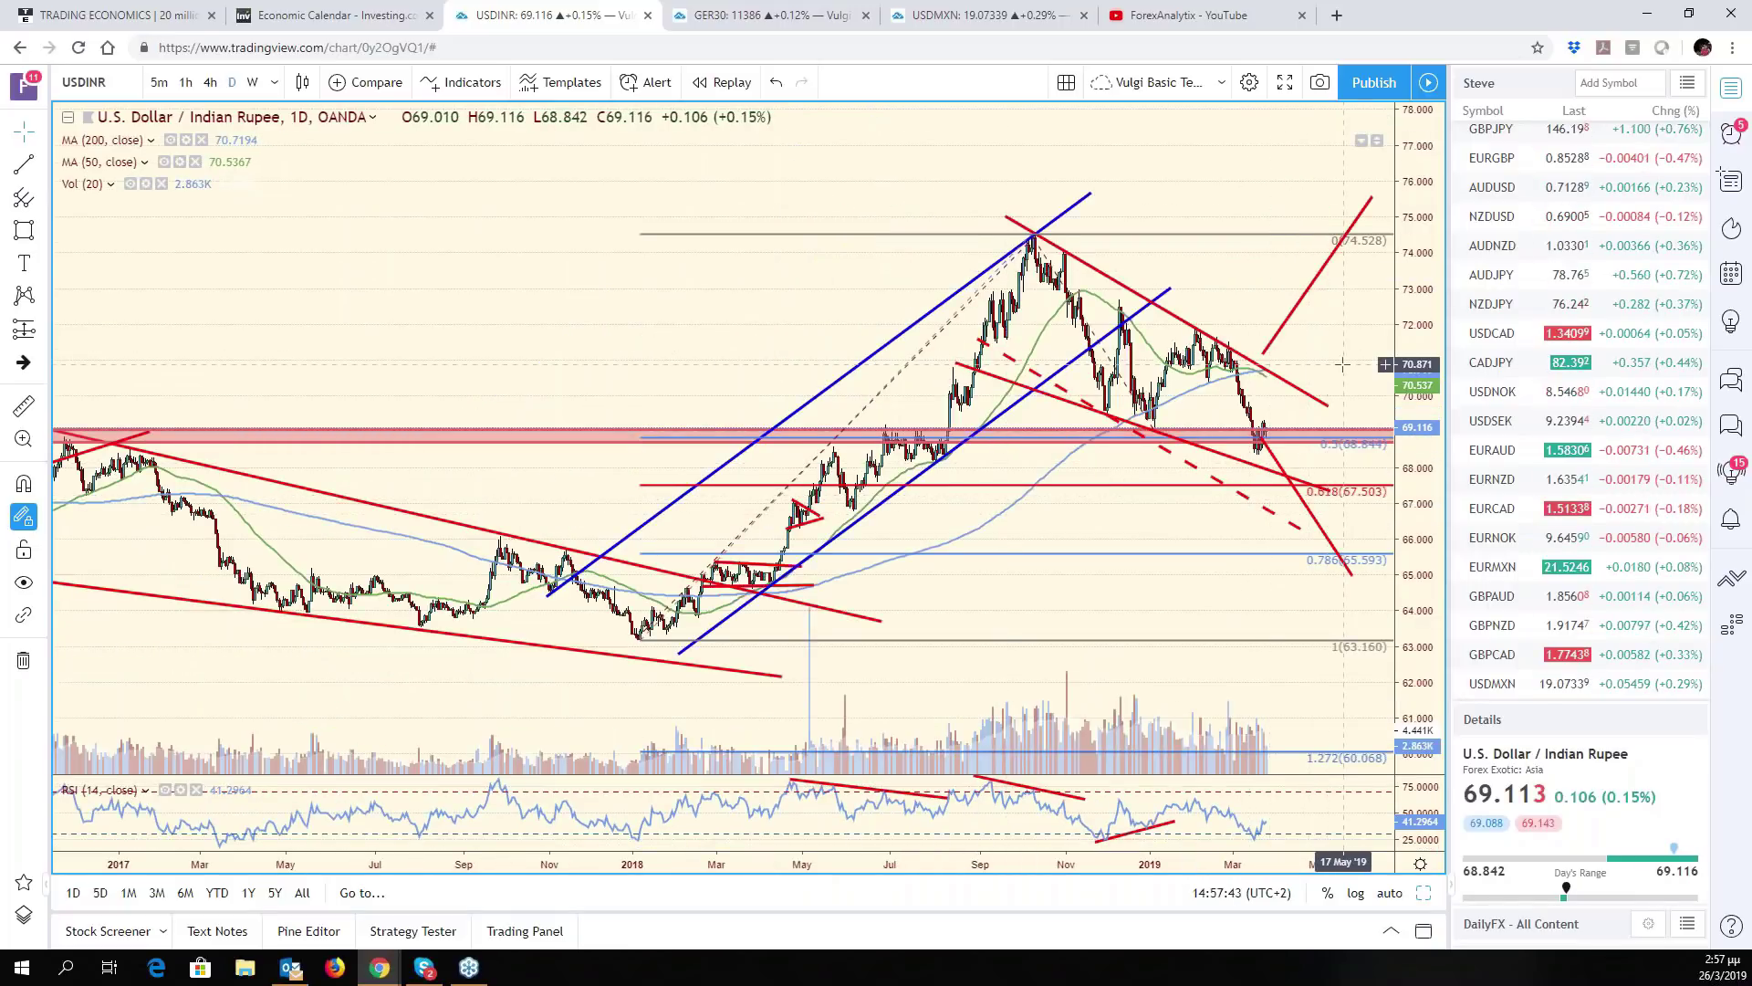
drag(1336, 371, 1310, 371)
drag(1422, 365, 1429, 452)
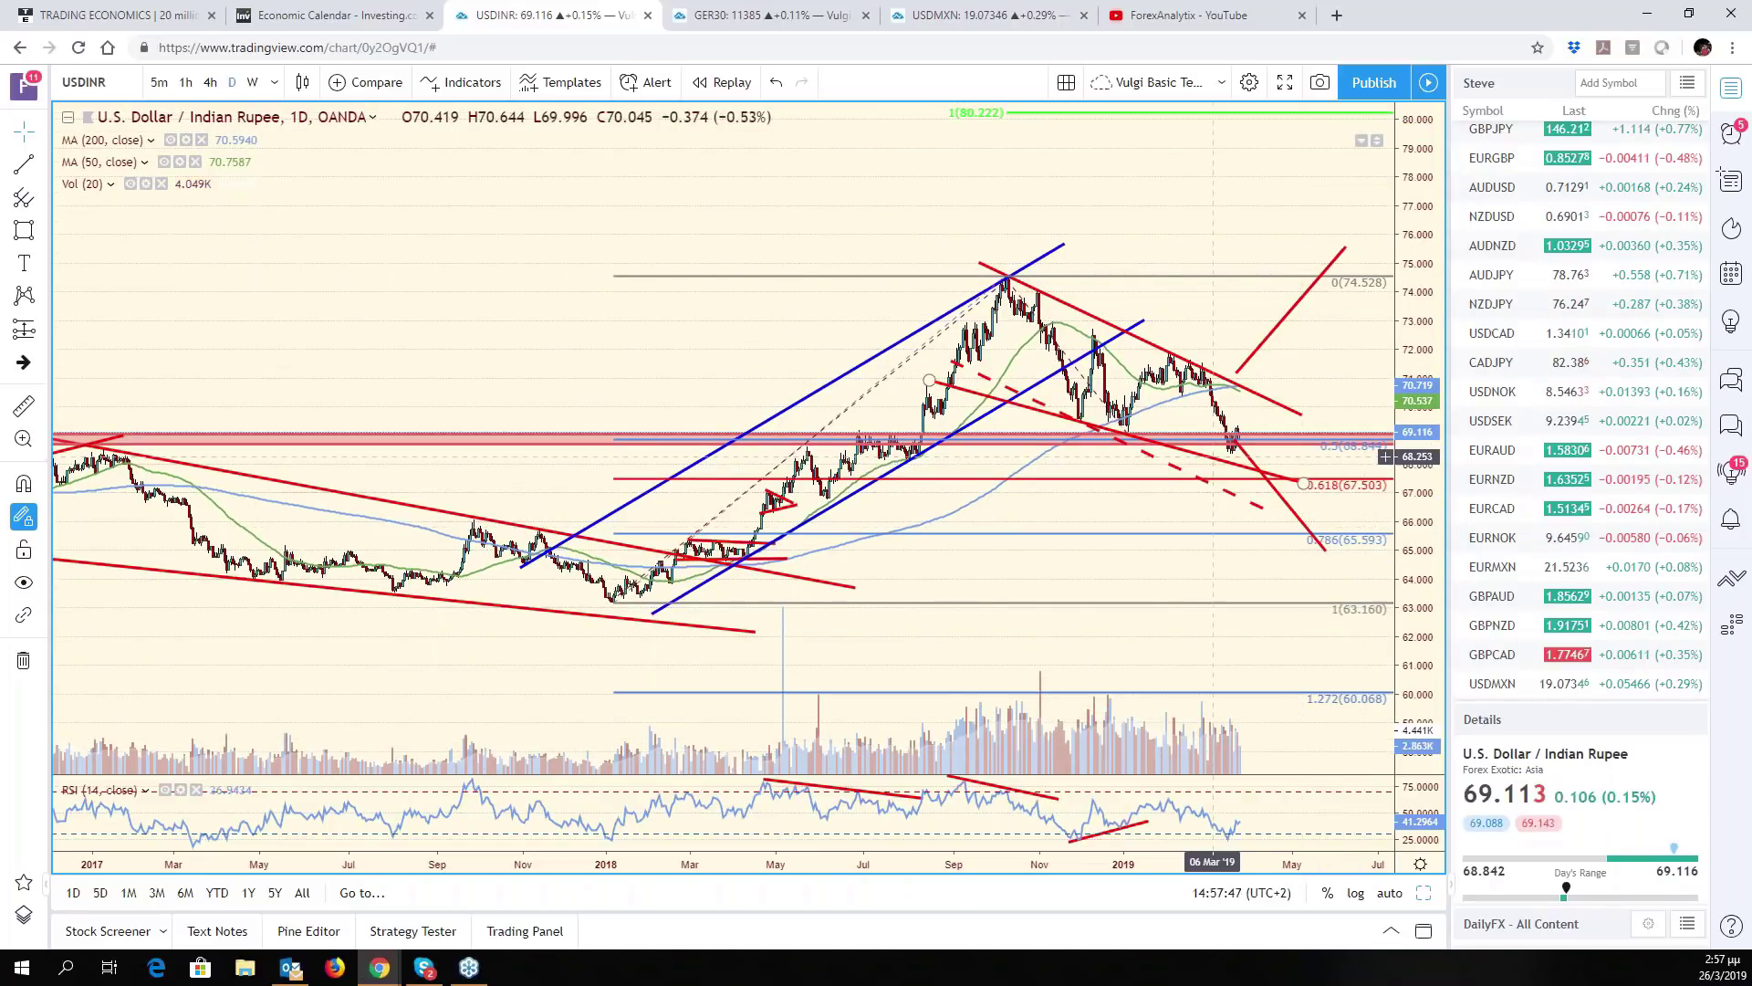
click(1232, 461)
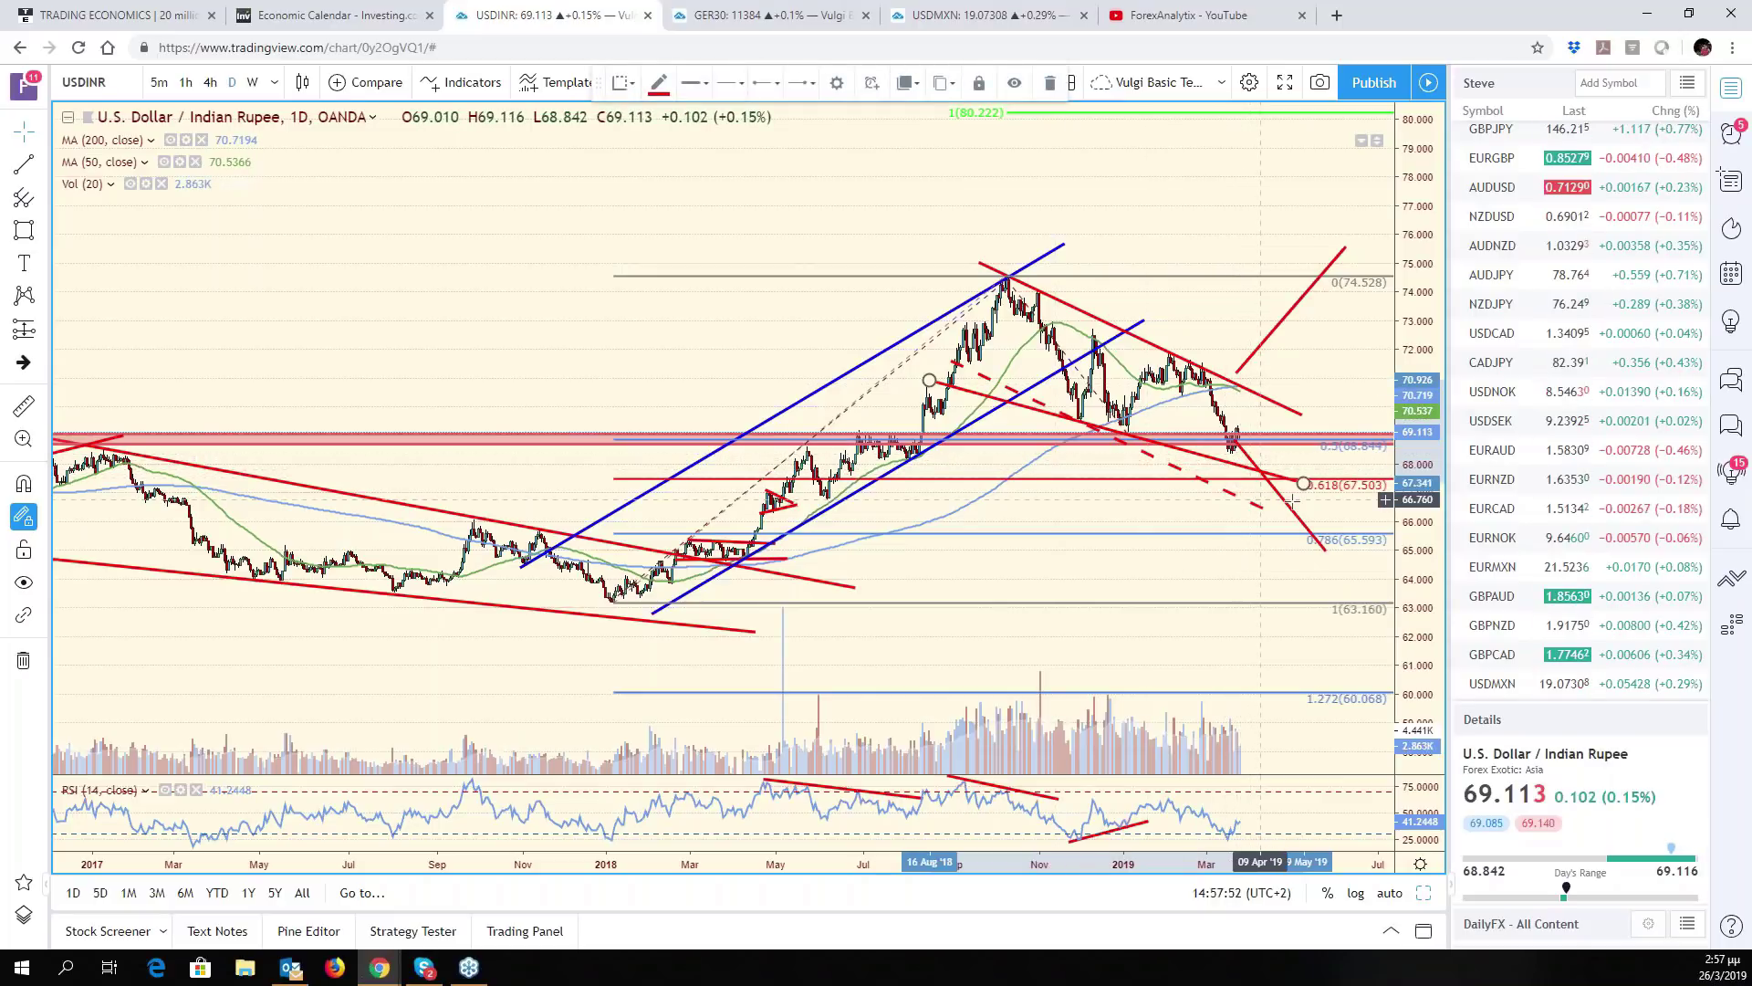
Zoom and pan USDINR to review lower price levels and recent price action
scroll(1201, 561, down, 5)
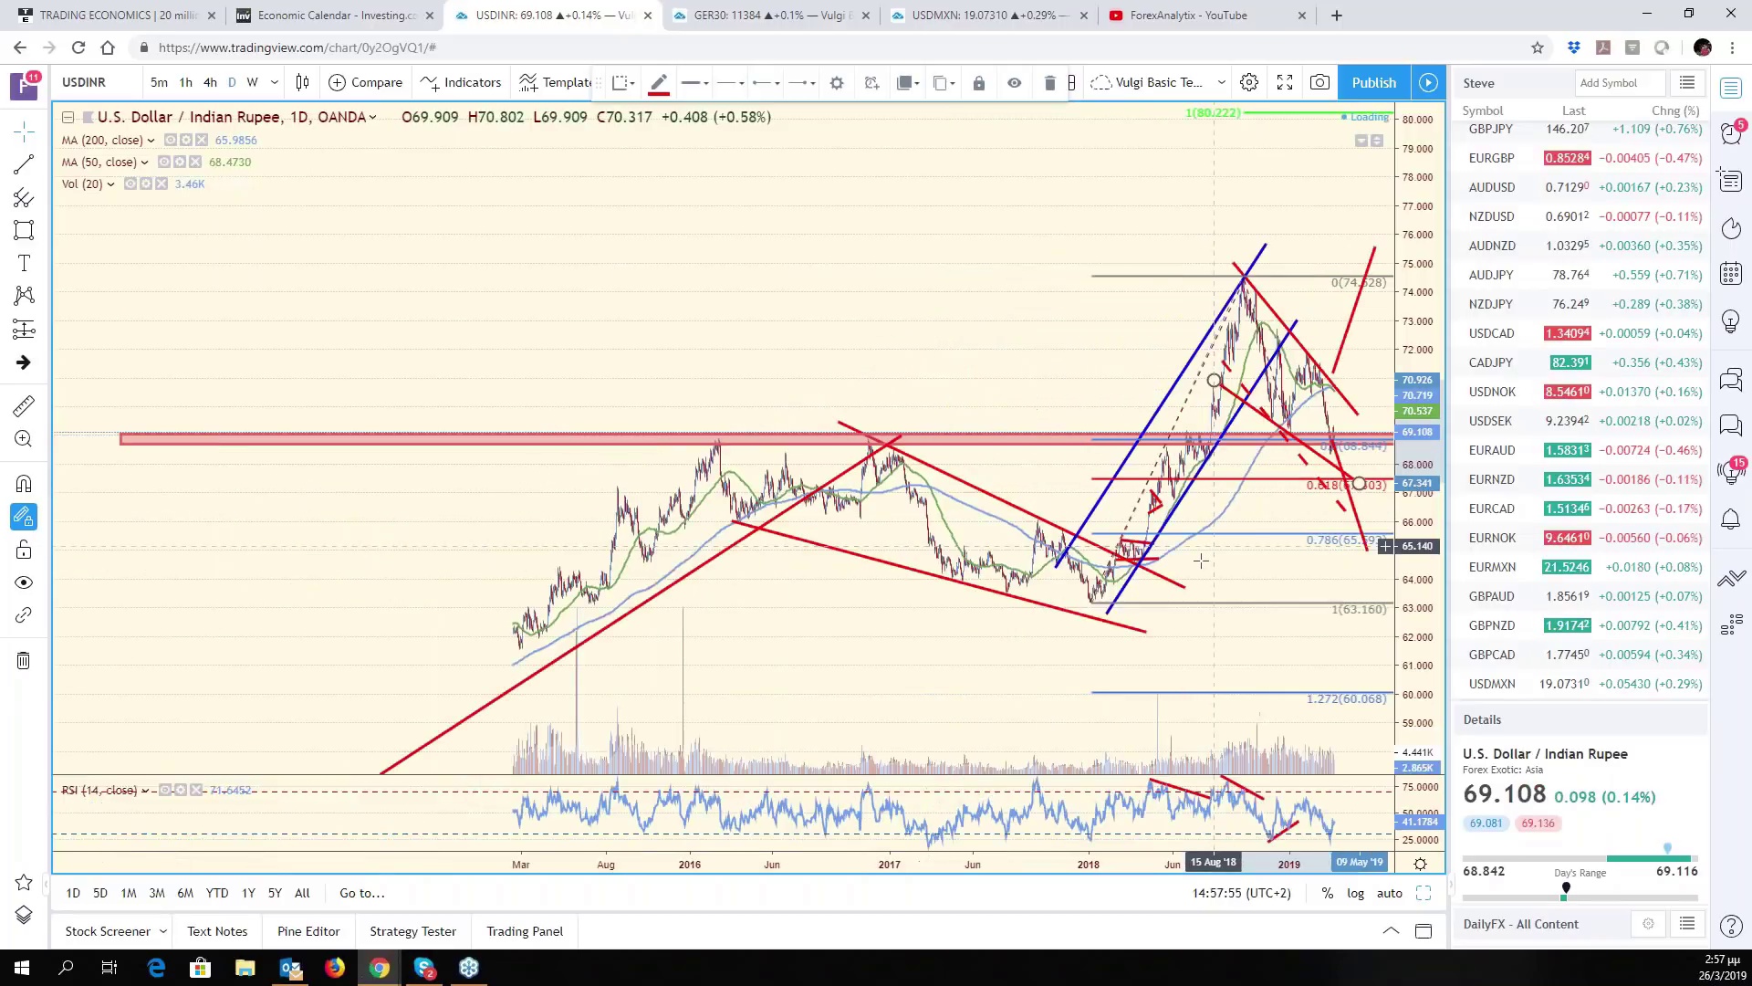
scroll(1201, 560, down, 3)
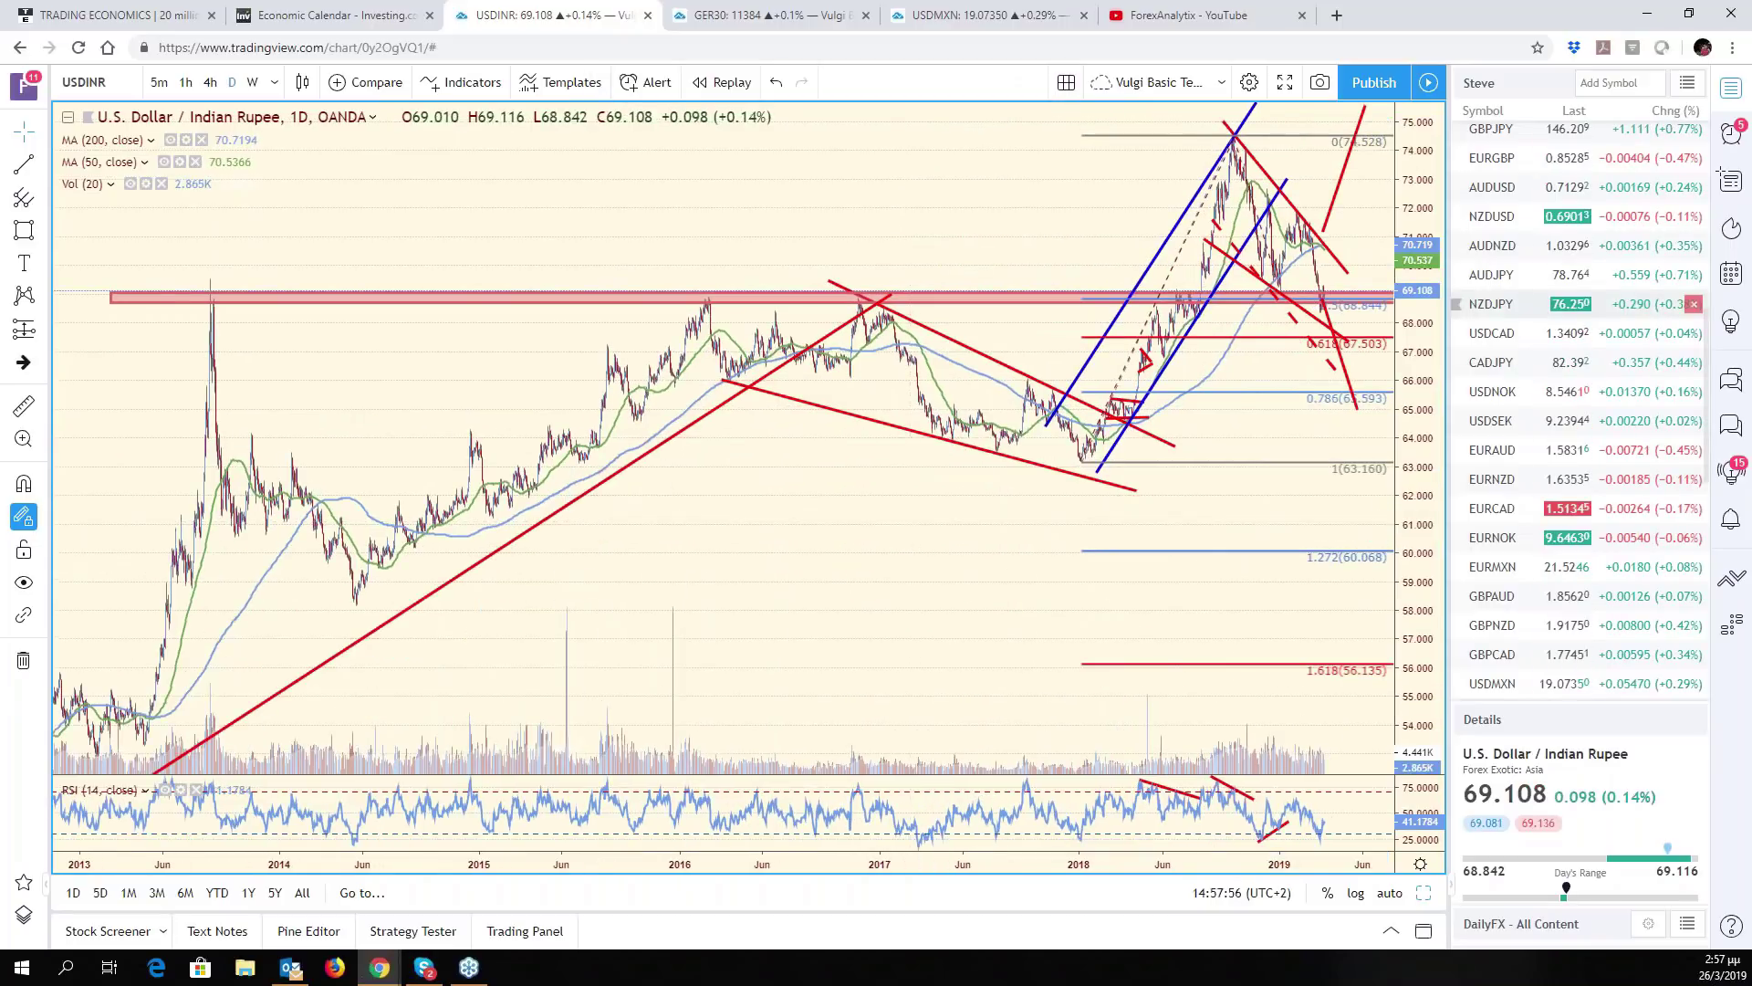
scroll(1115, 511, down, 3)
drag(1115, 511, 1097, 562)
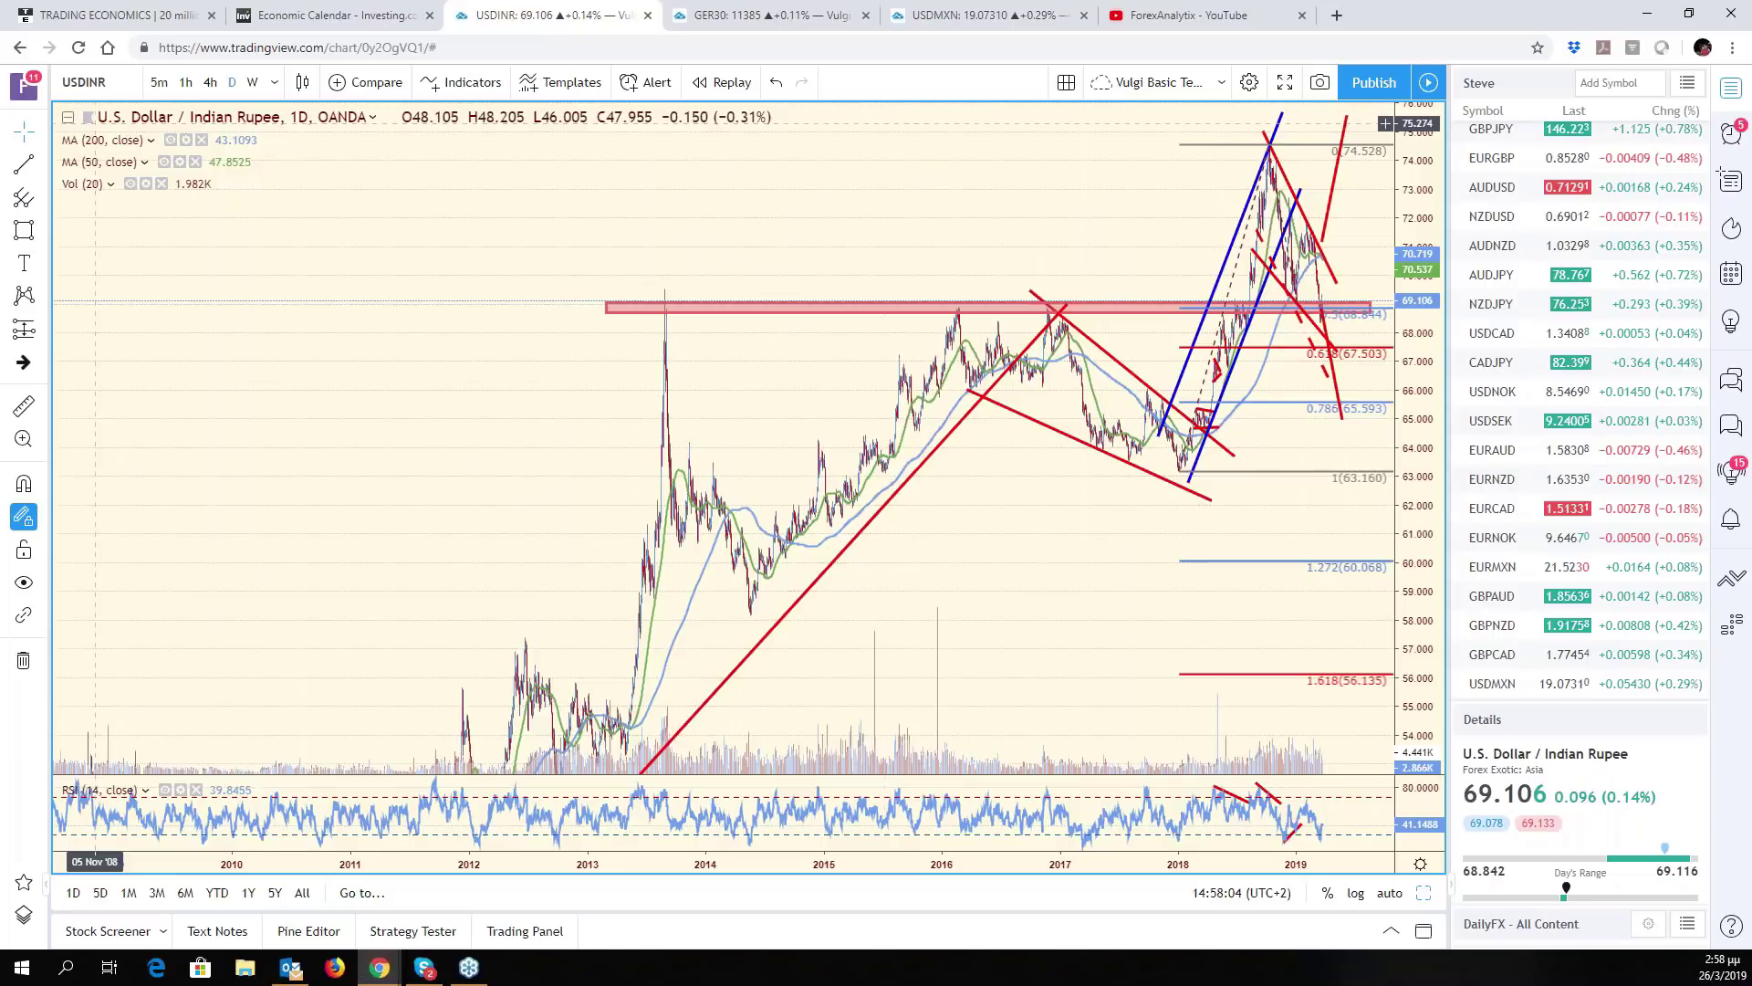
scroll(1067, 429, up, 3)
scroll(1068, 429, up, 4)
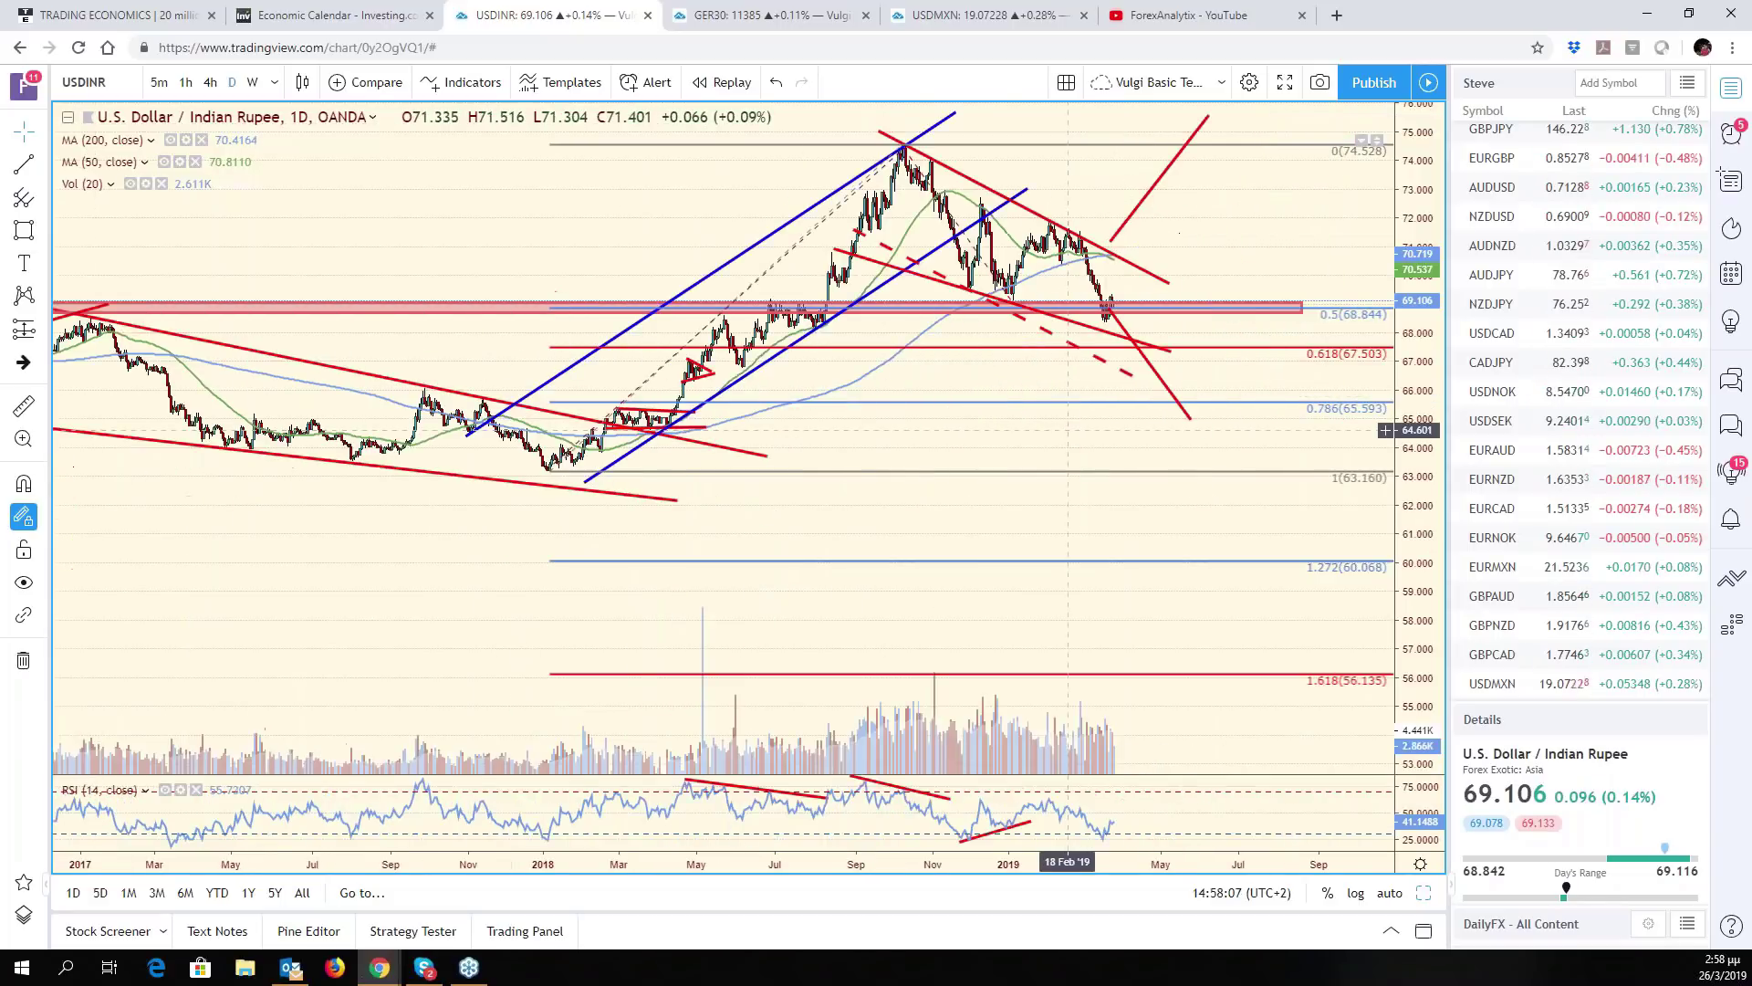
drag(1044, 442, 1229, 575)
scroll(1229, 575, up, 4)
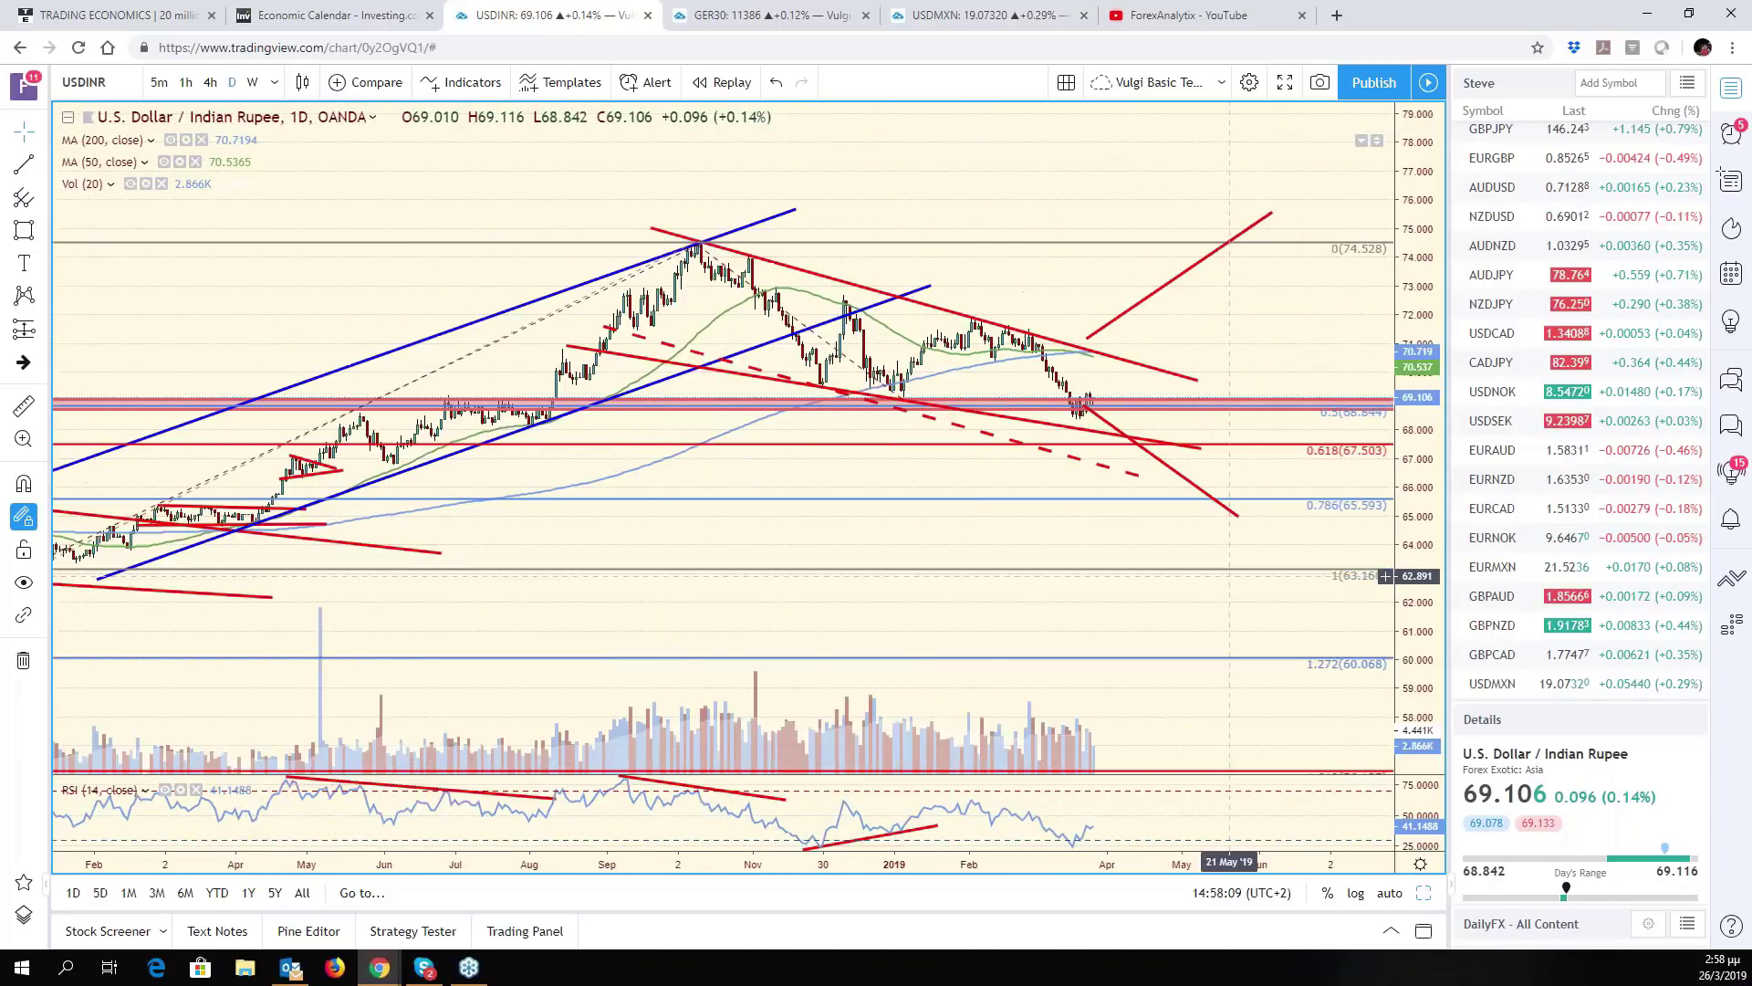
scroll(1232, 576, up, 1)
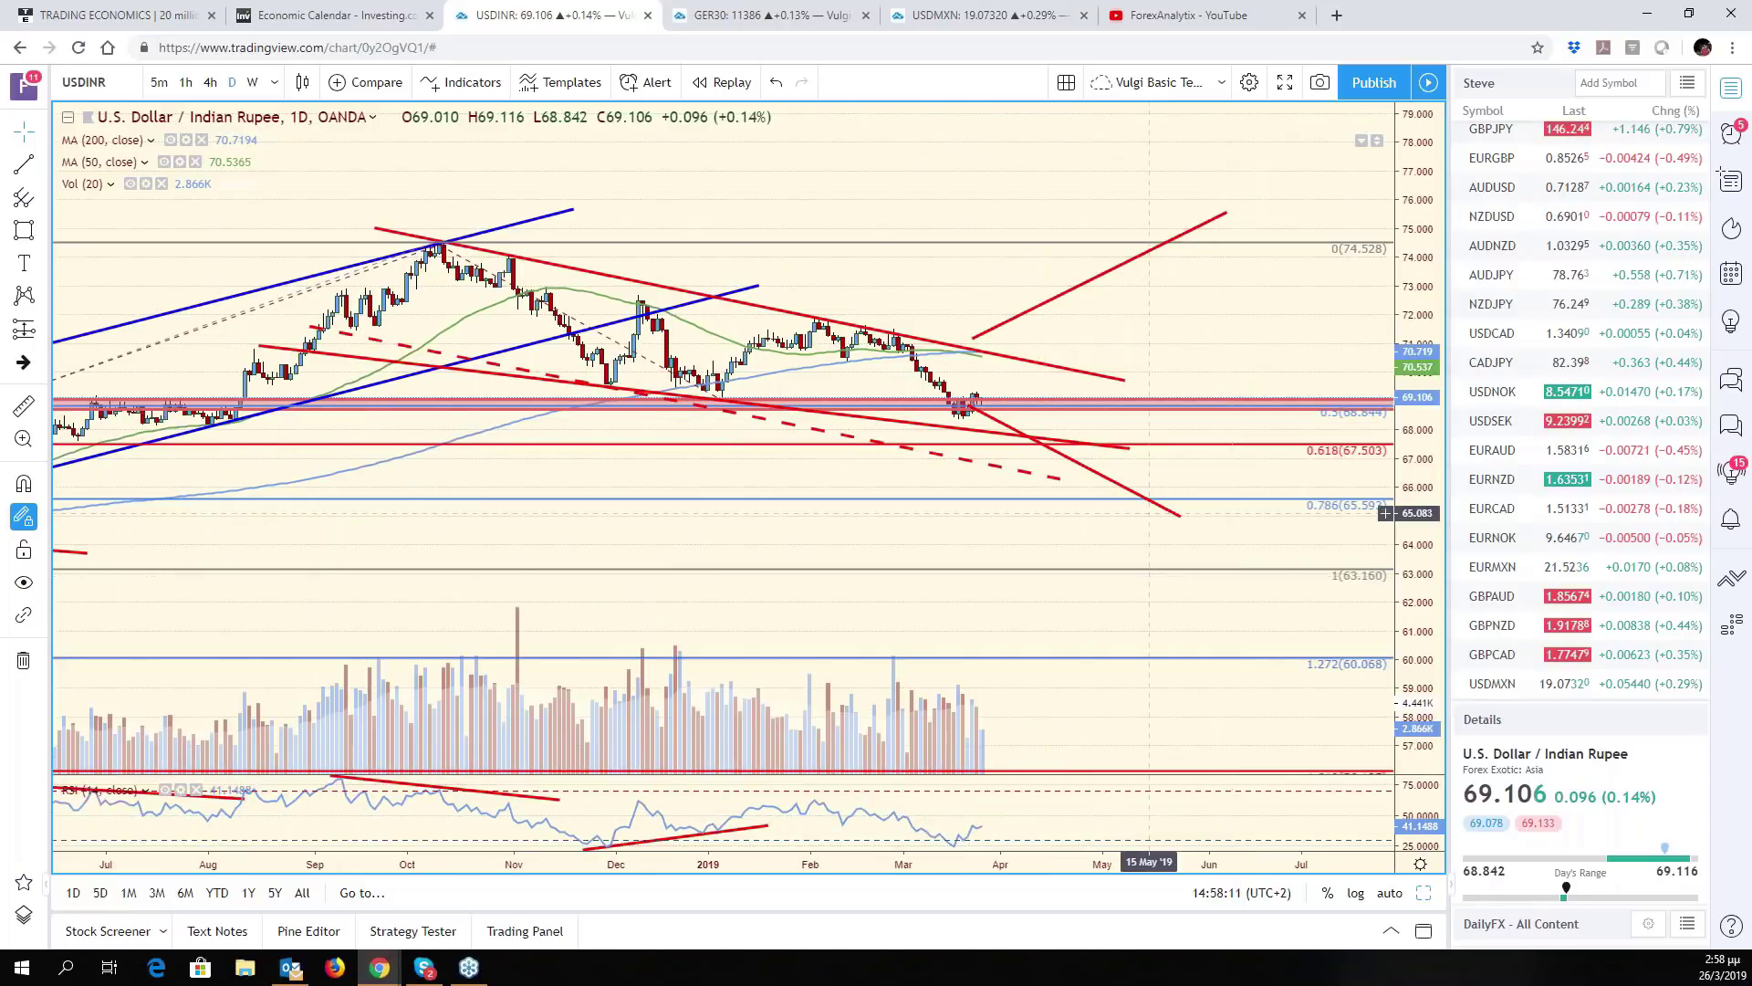
scroll(1095, 475, down, 3)
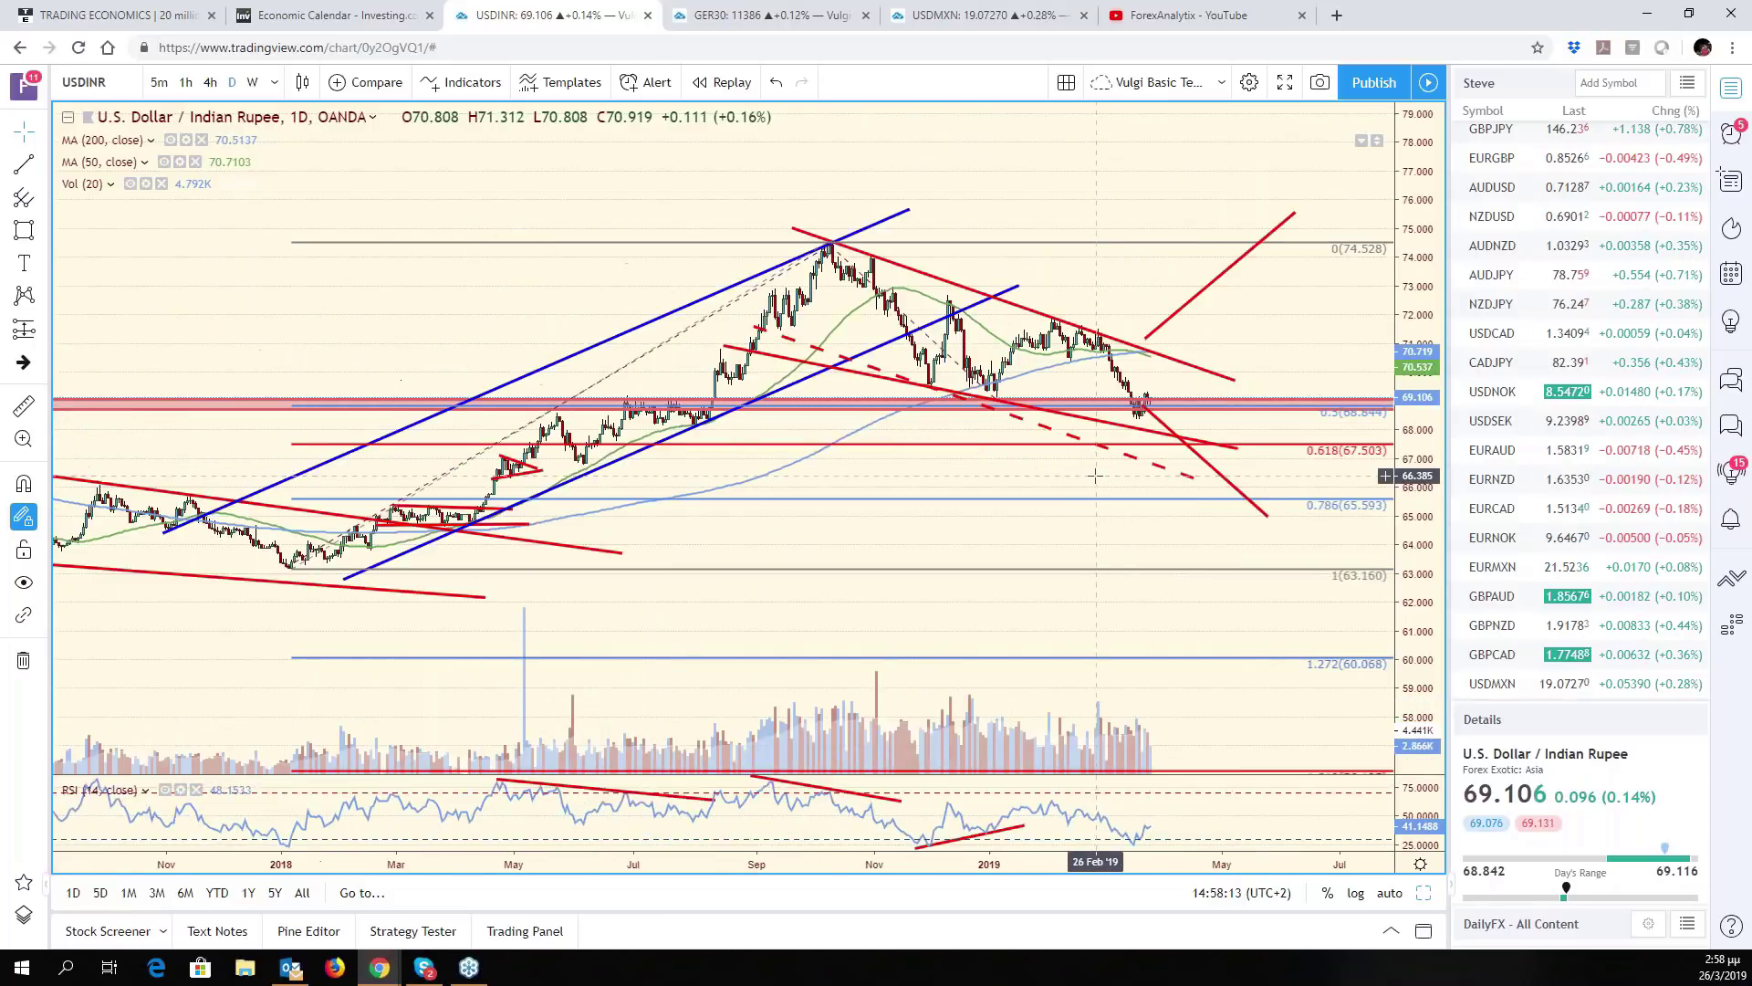
scroll(1259, 504, down, 4)
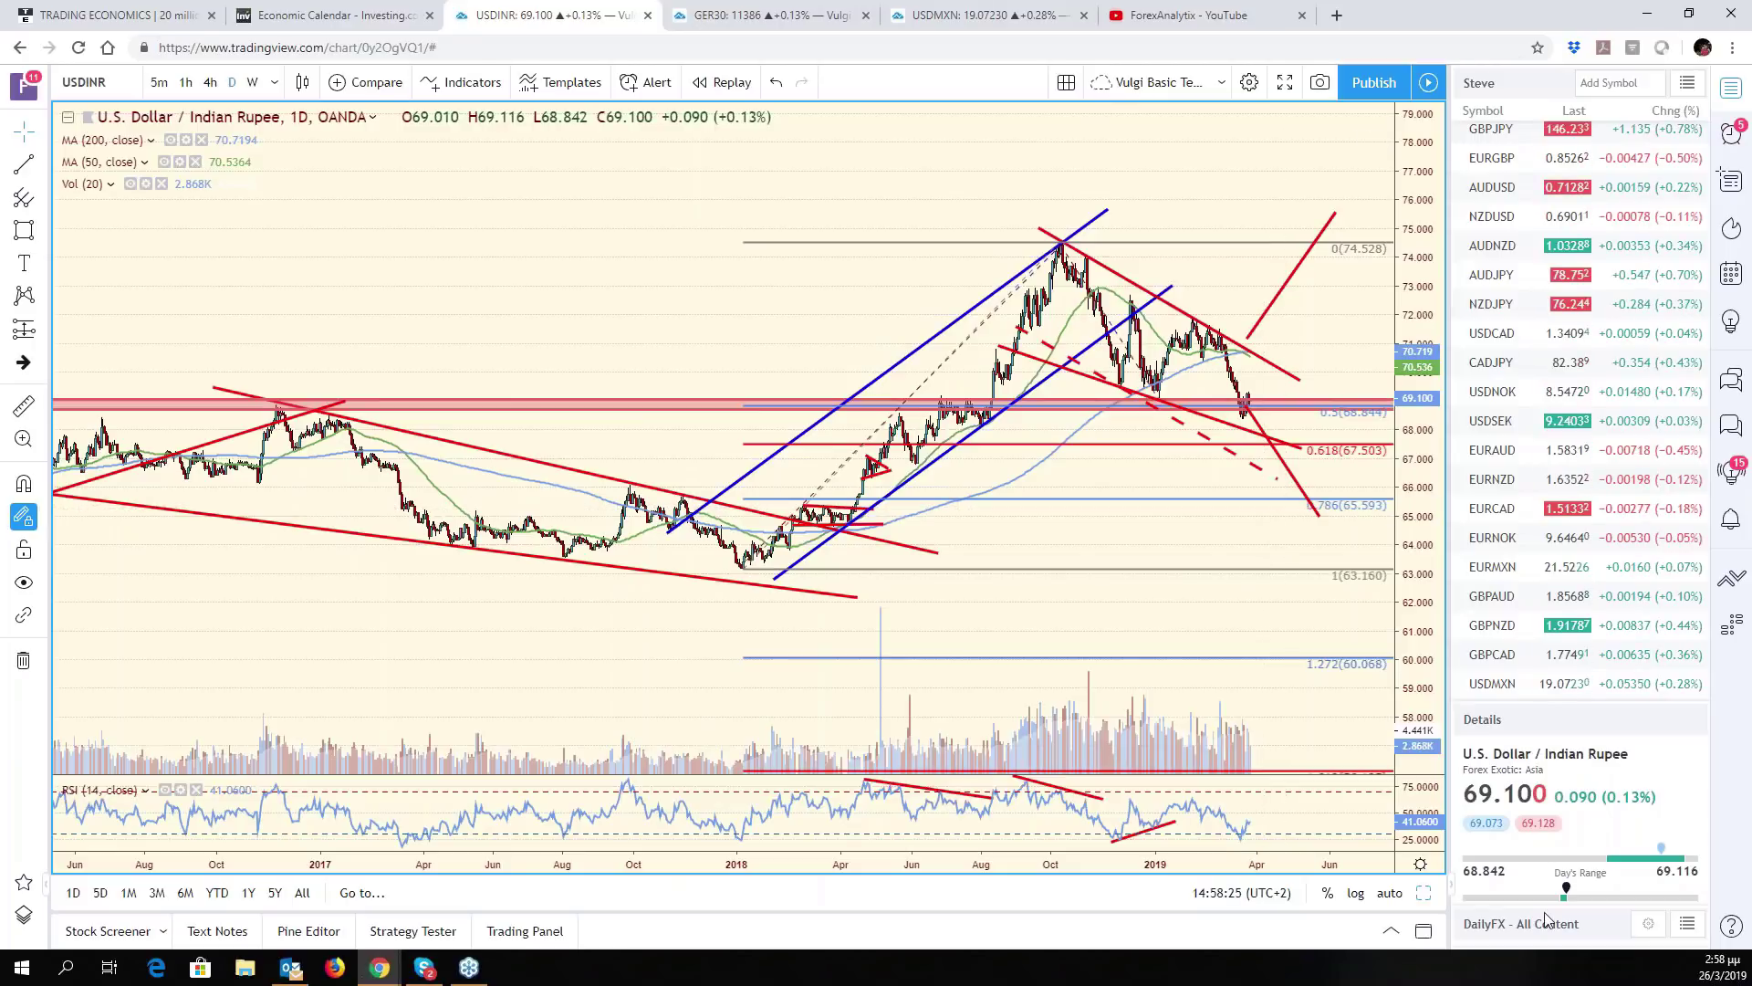
Return to the six-chart grid and change the EURAUD pane to EURUSD
click(1420, 892)
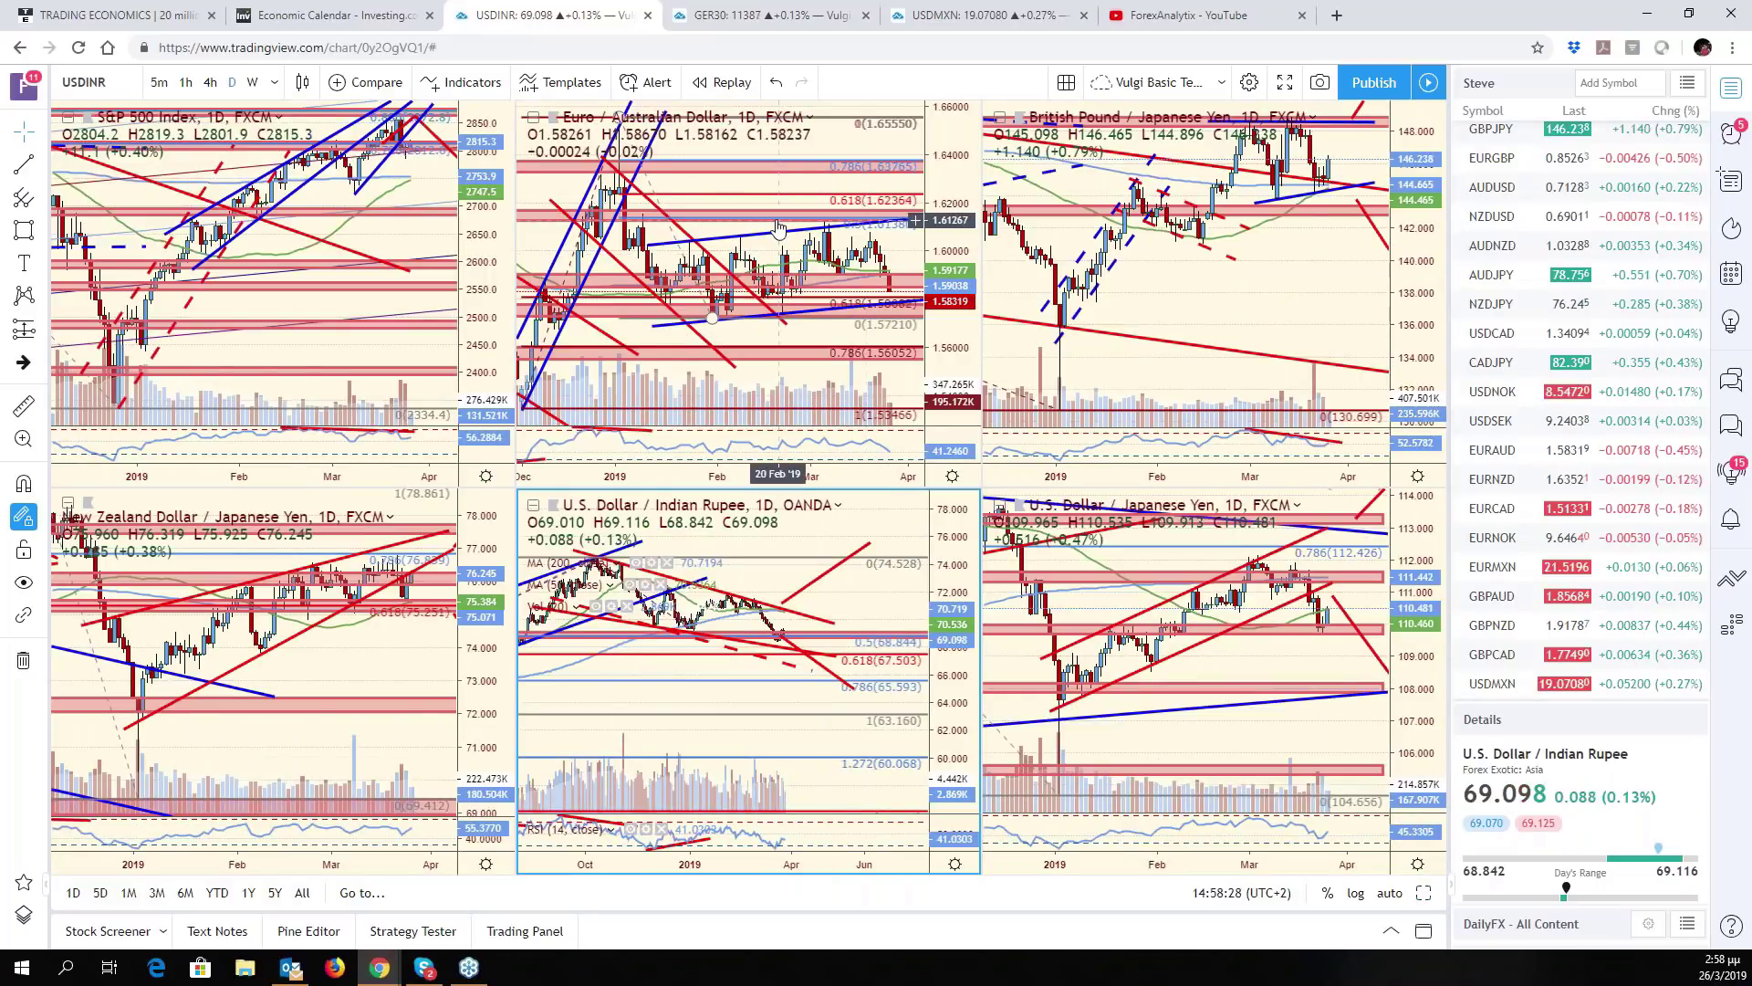
click(762, 199)
click(113, 82)
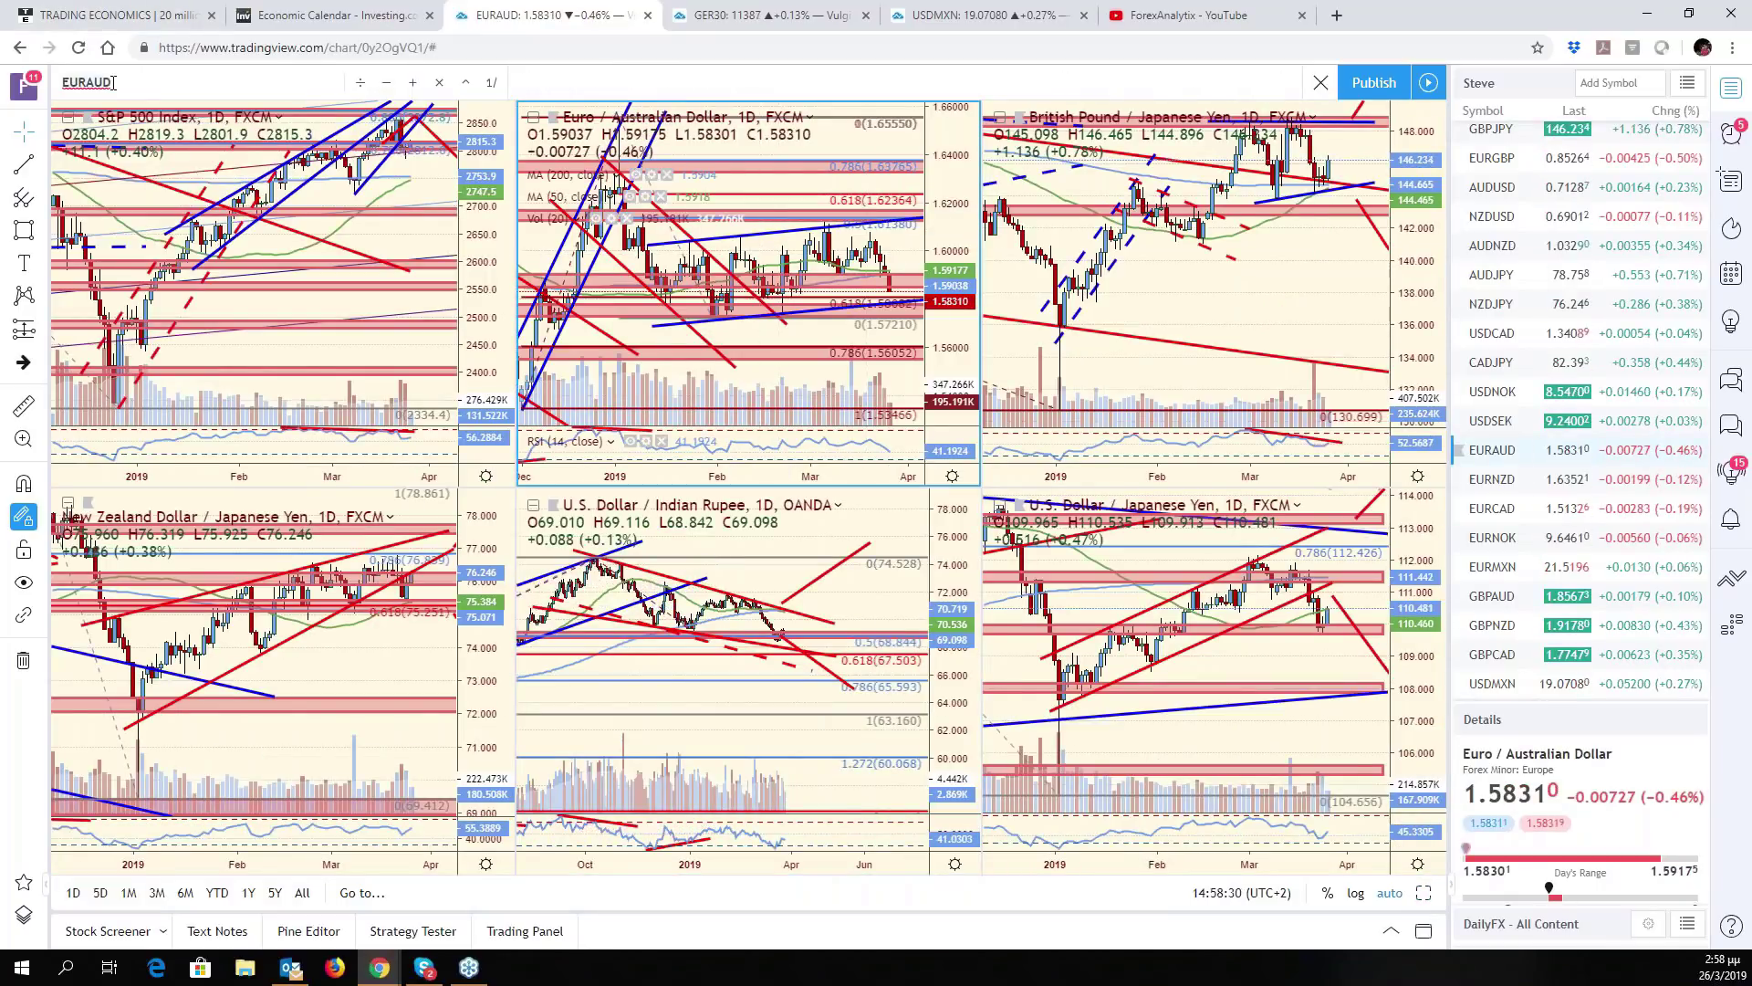
key(BackSpace)
key(BackSpace)
key(BackSpace)
text(USD)
key(Return)
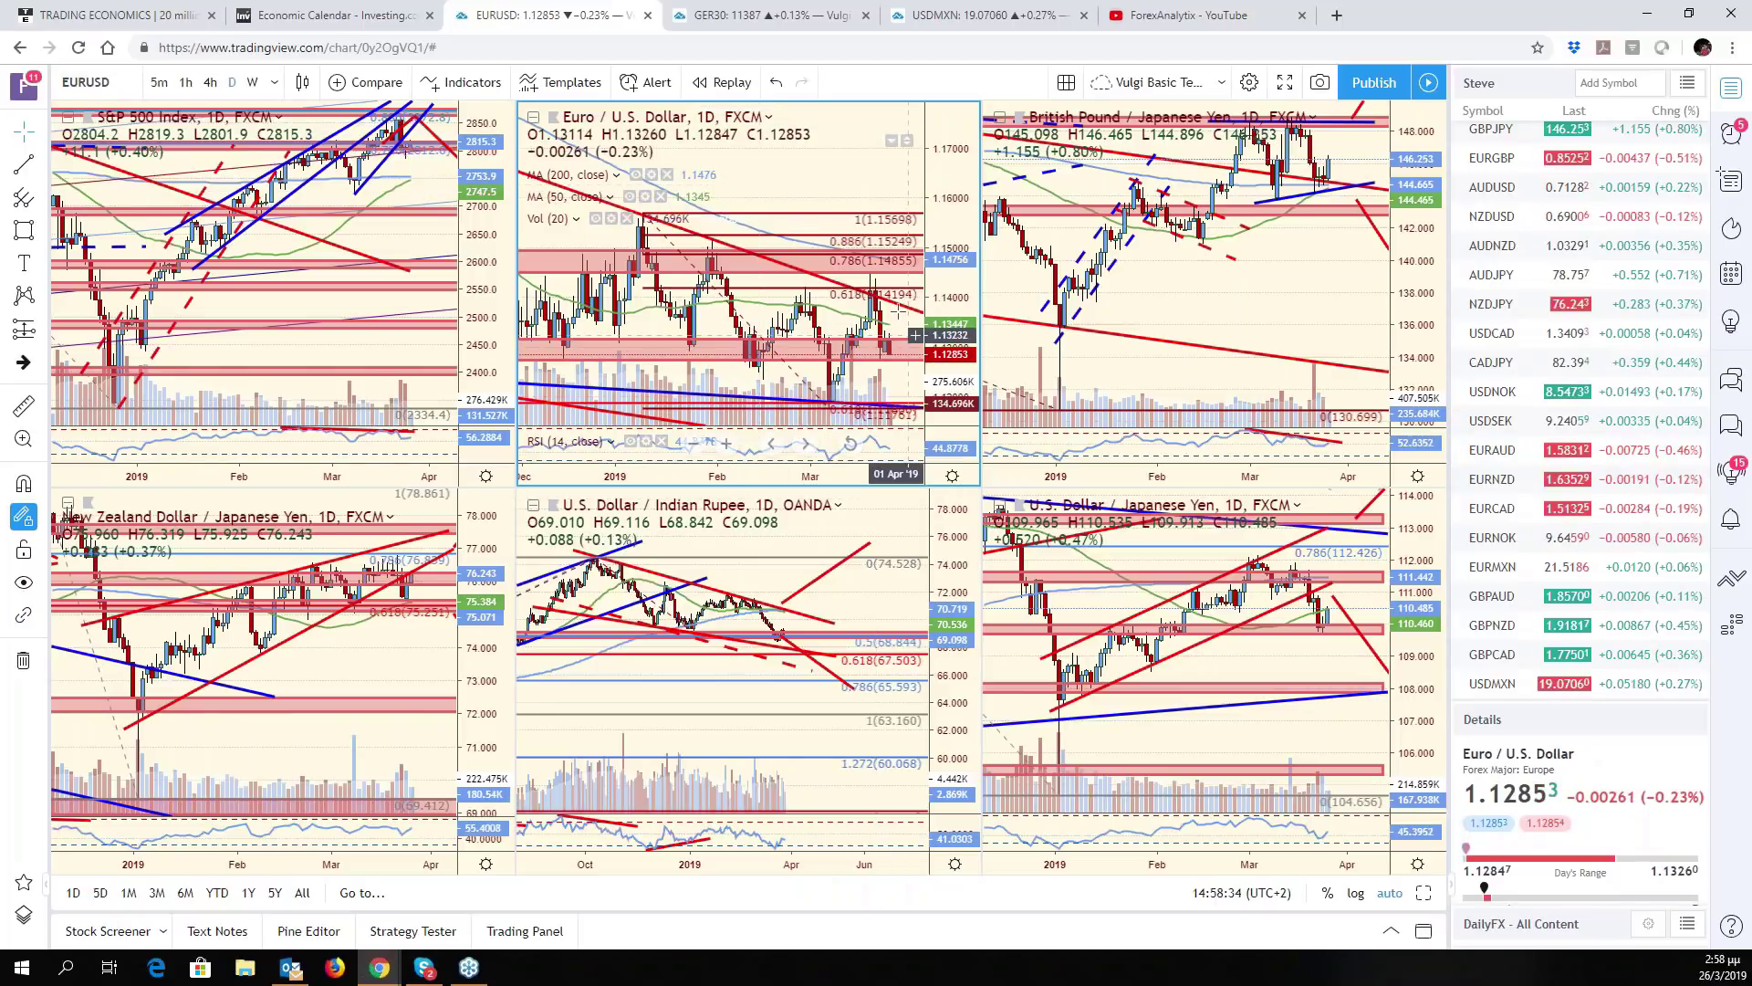
Maximize the EURUSD chart, leave room right of today and compress the price scale
key(alt+Return)
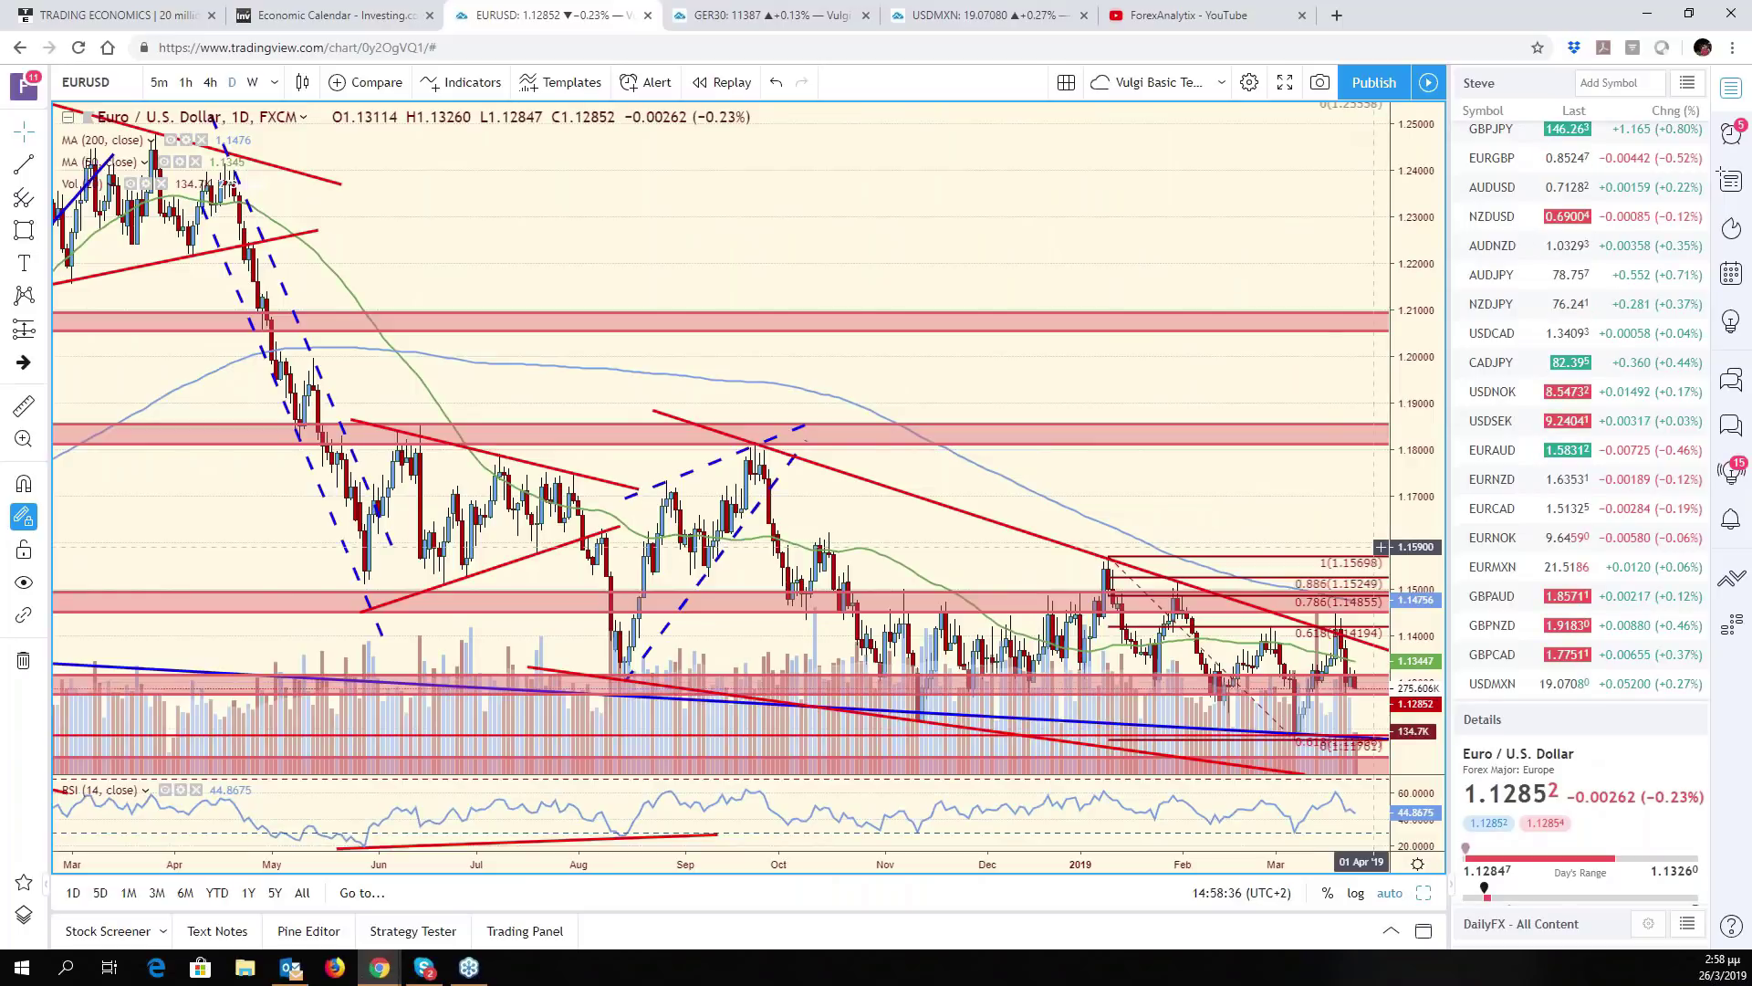
drag(1314, 525, 1132, 521)
drag(1415, 521, 1414, 621)
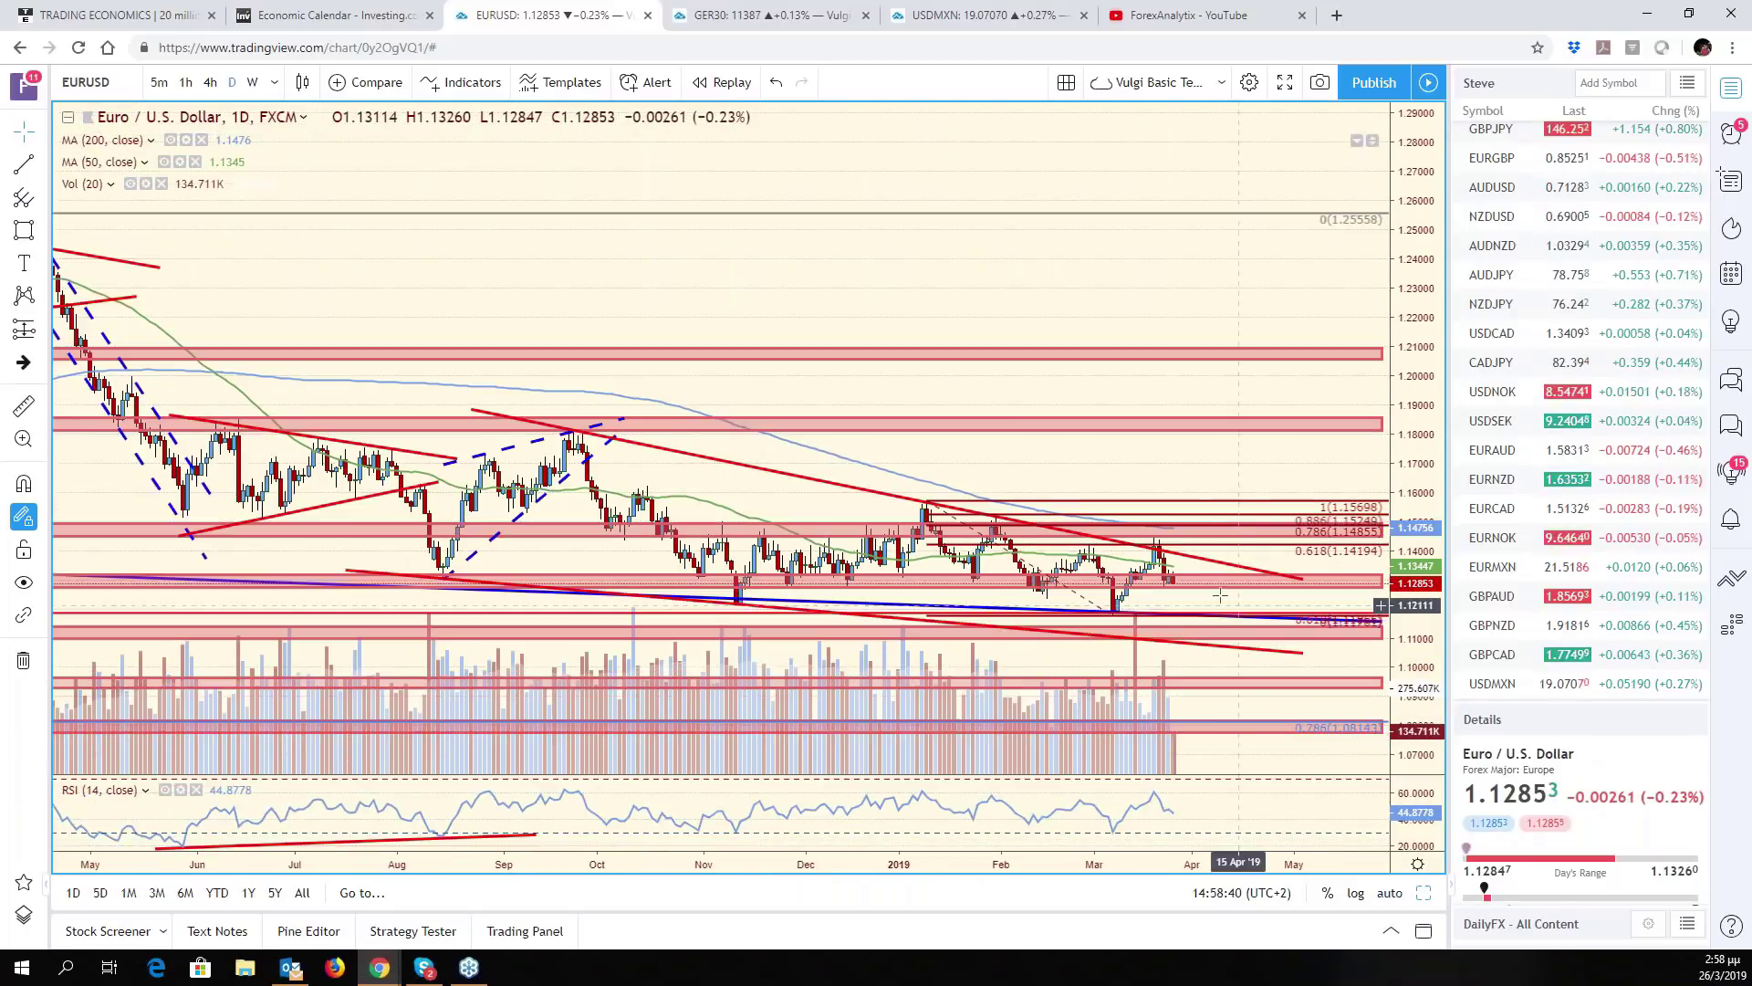
drag(1217, 572, 1220, 480)
scroll(1276, 566, down, 3)
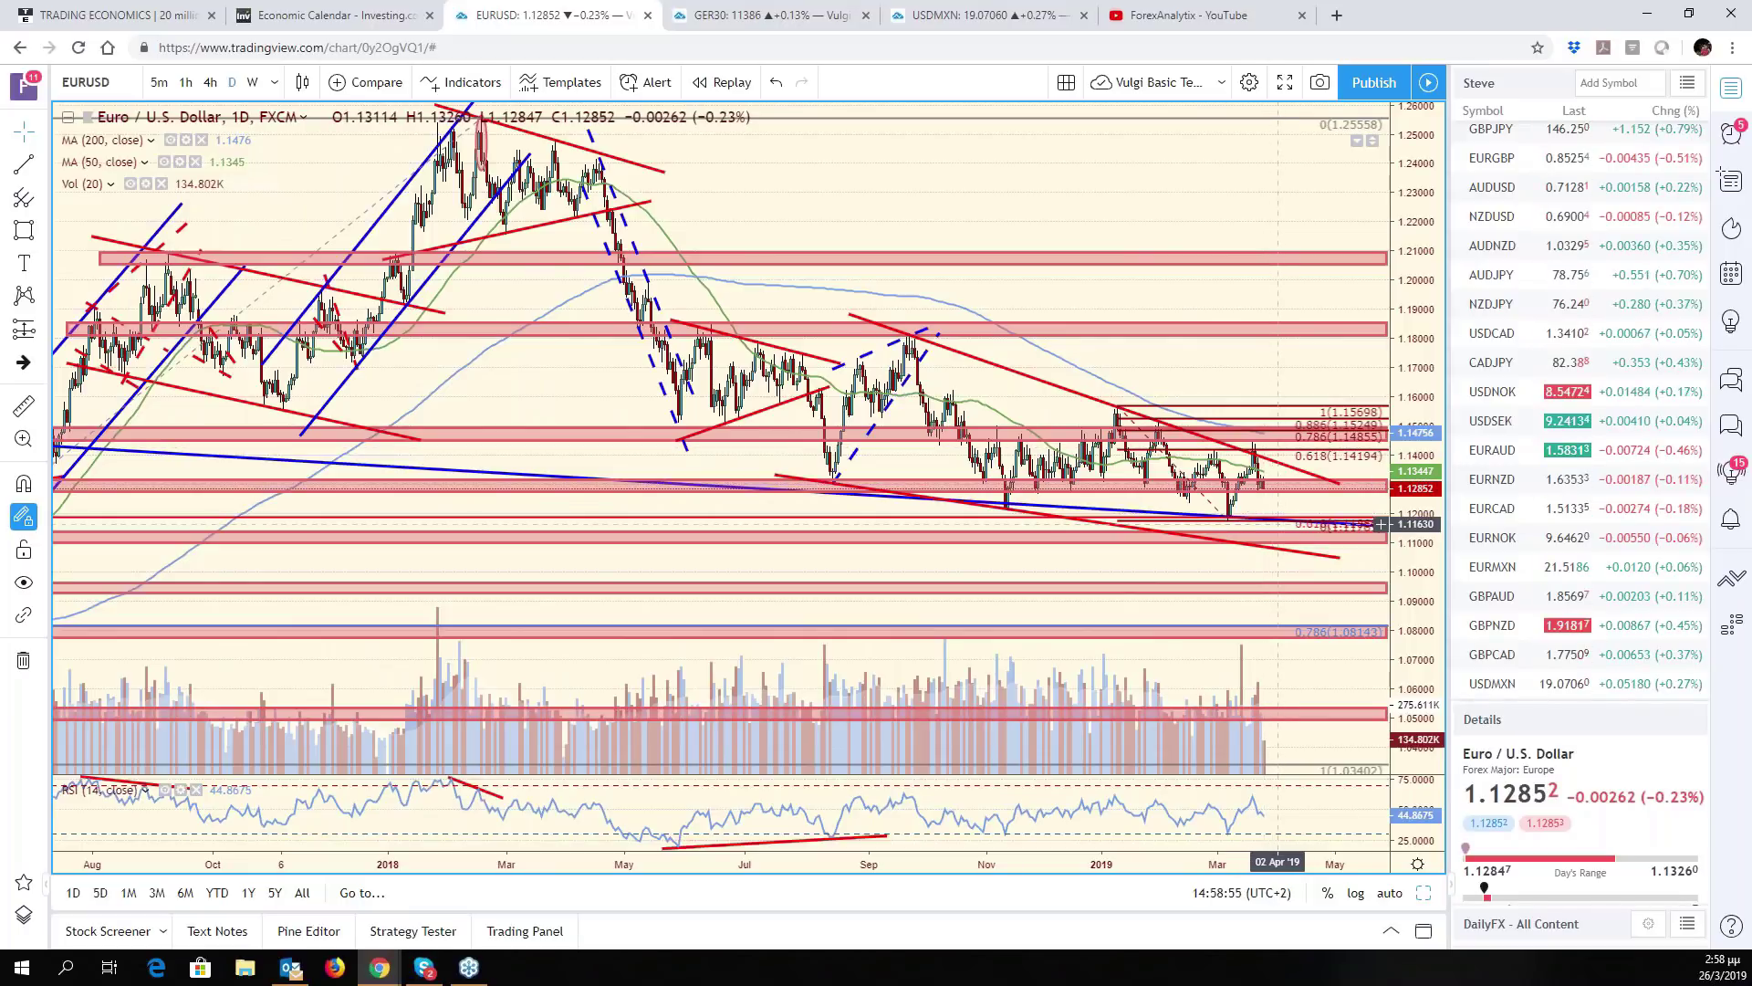
scroll(1186, 516, down, 4)
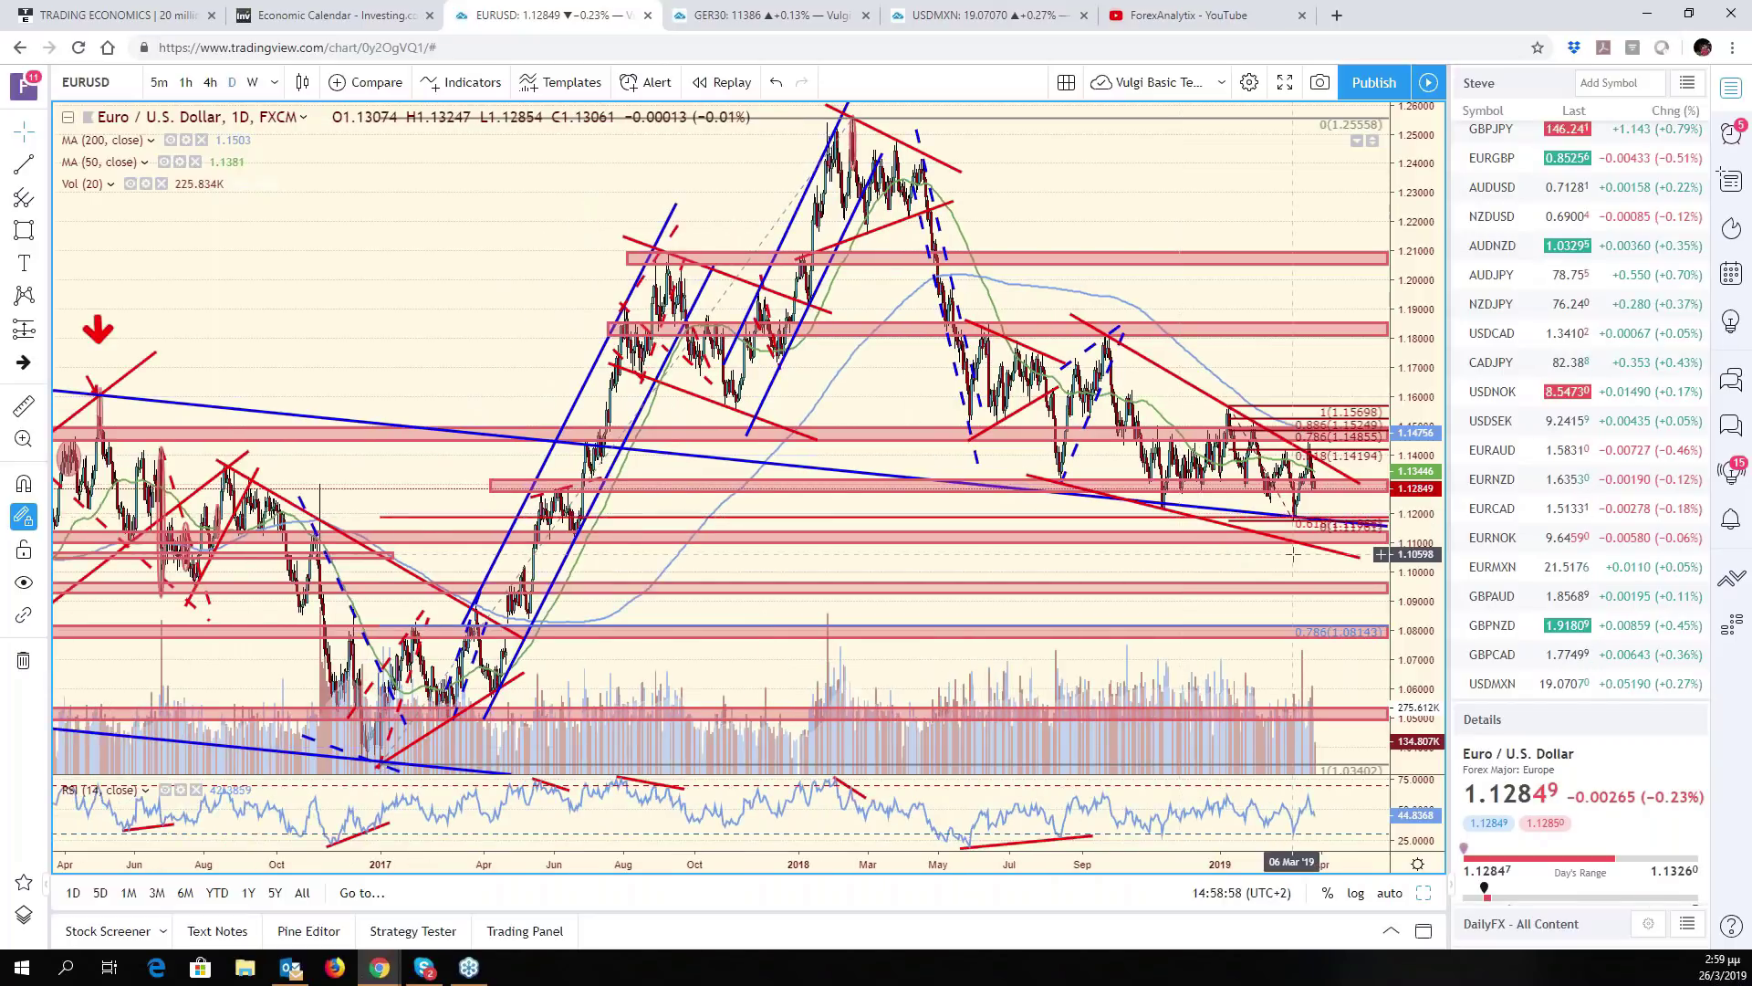
scroll(1276, 522, up, 4)
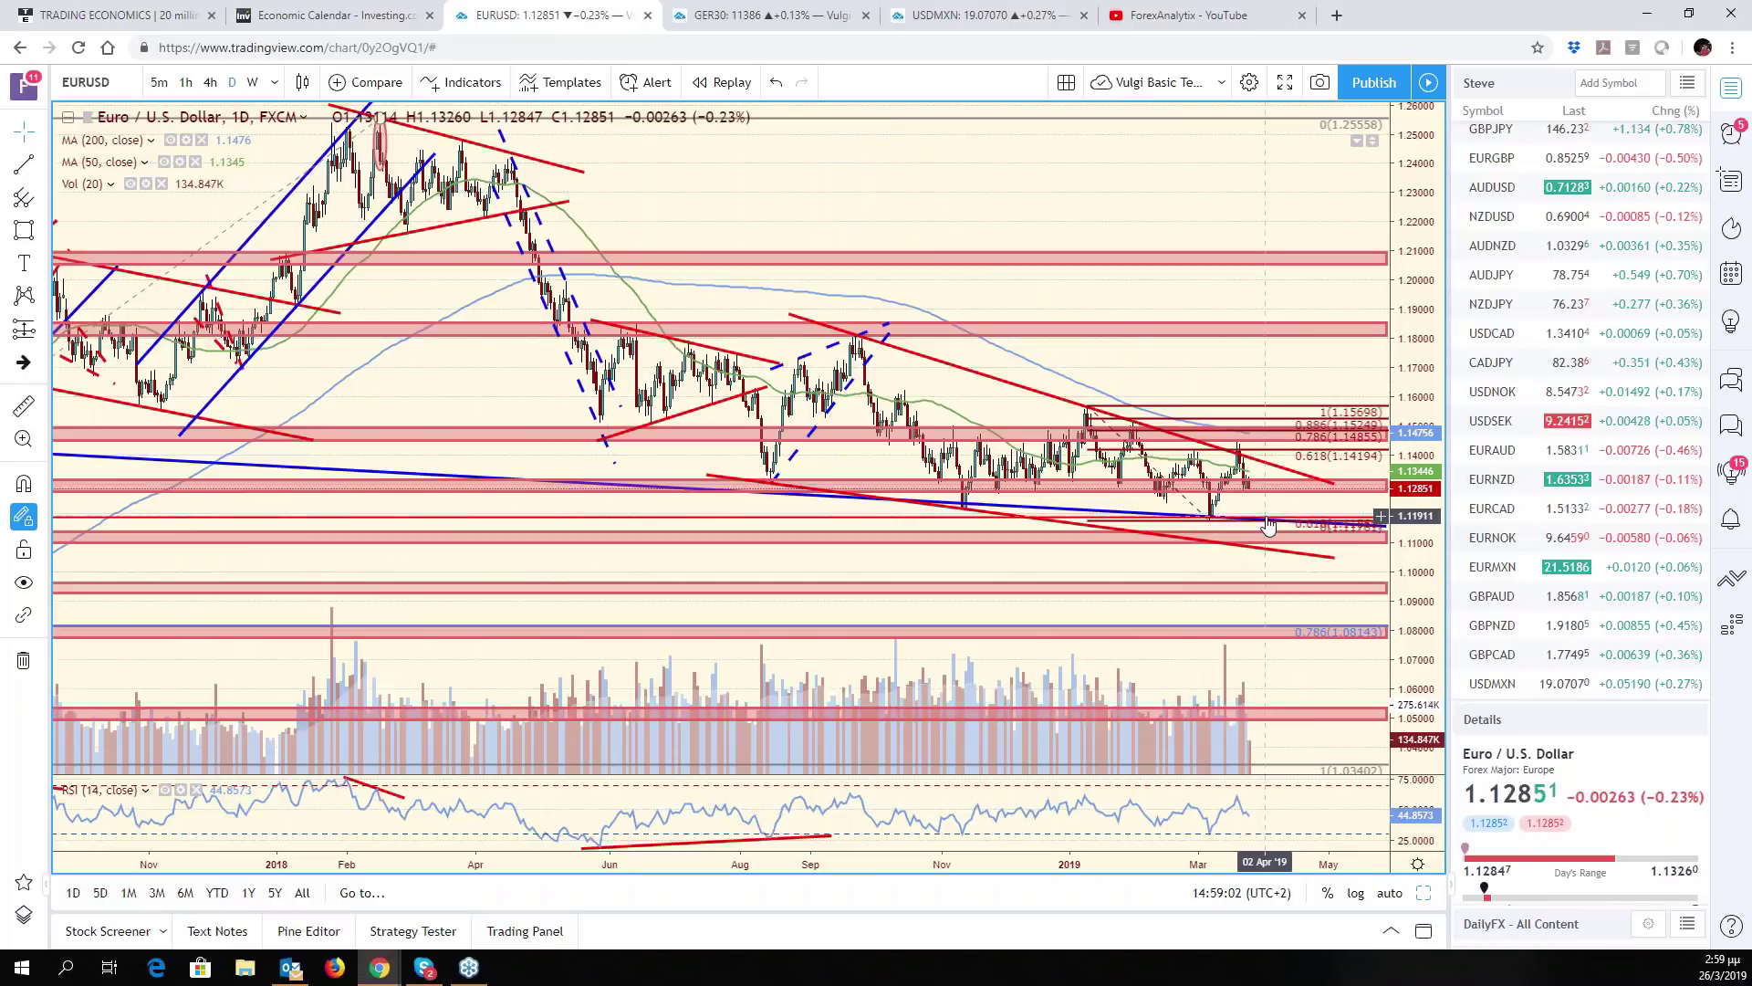
scroll(1185, 503, up, 2)
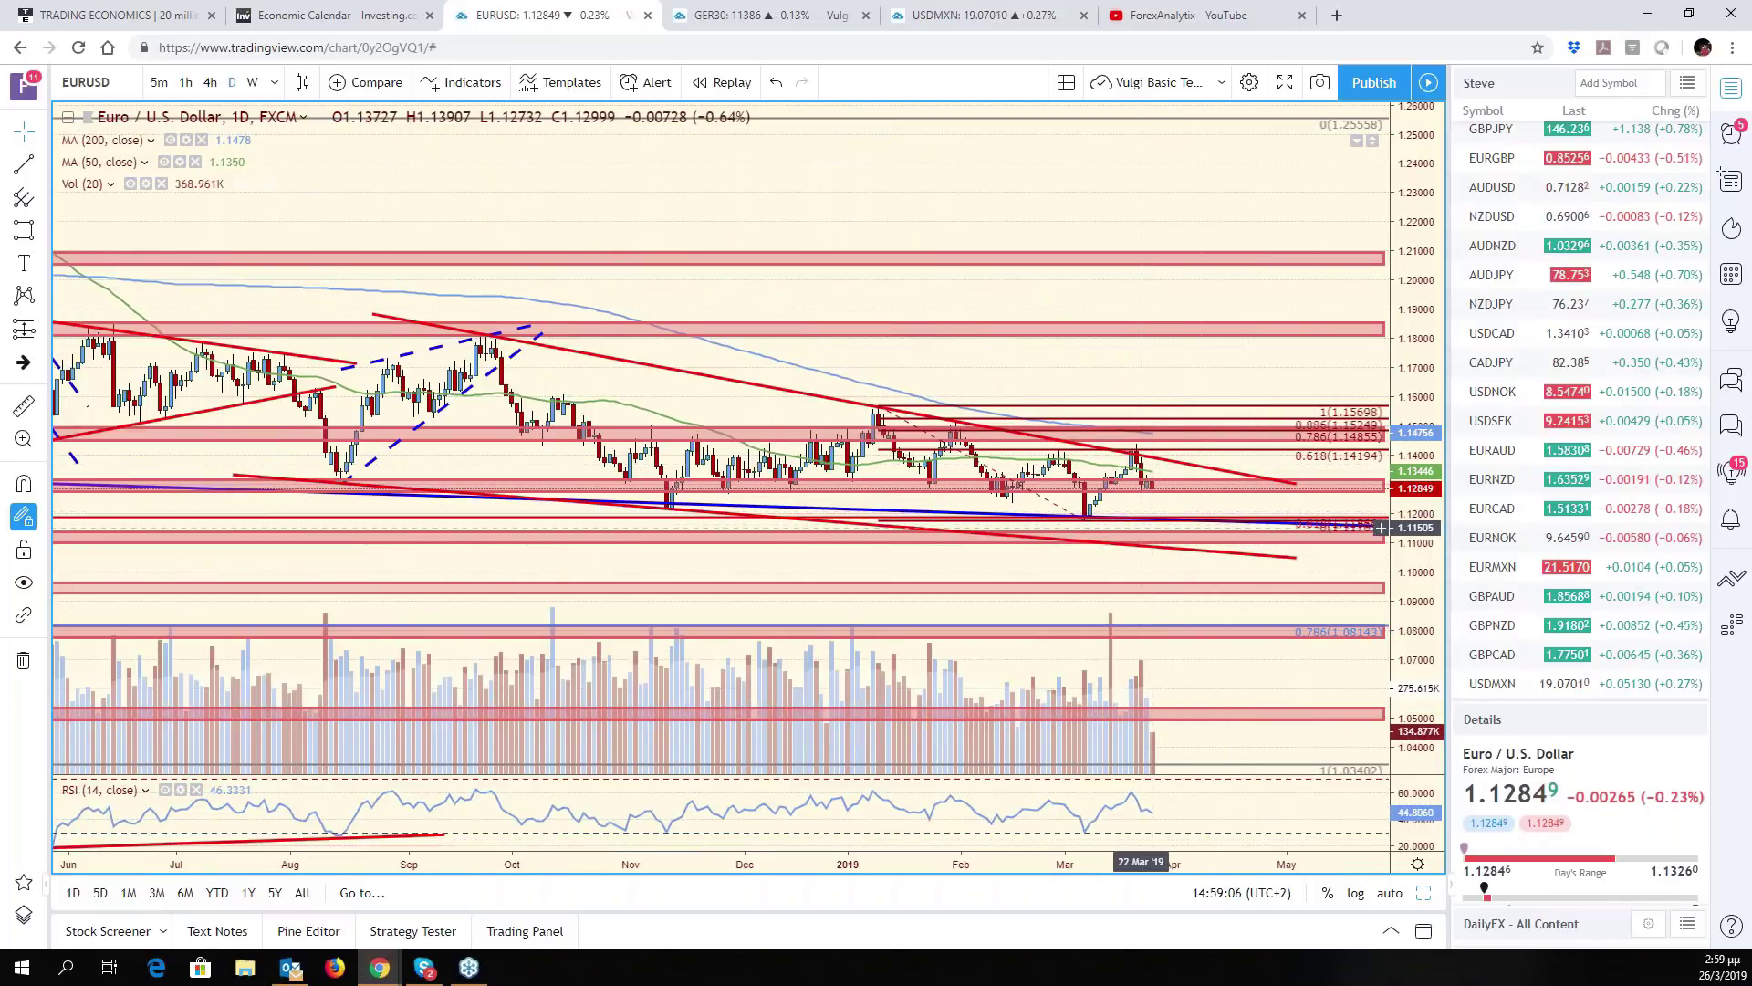
scroll(1141, 527, down, 3)
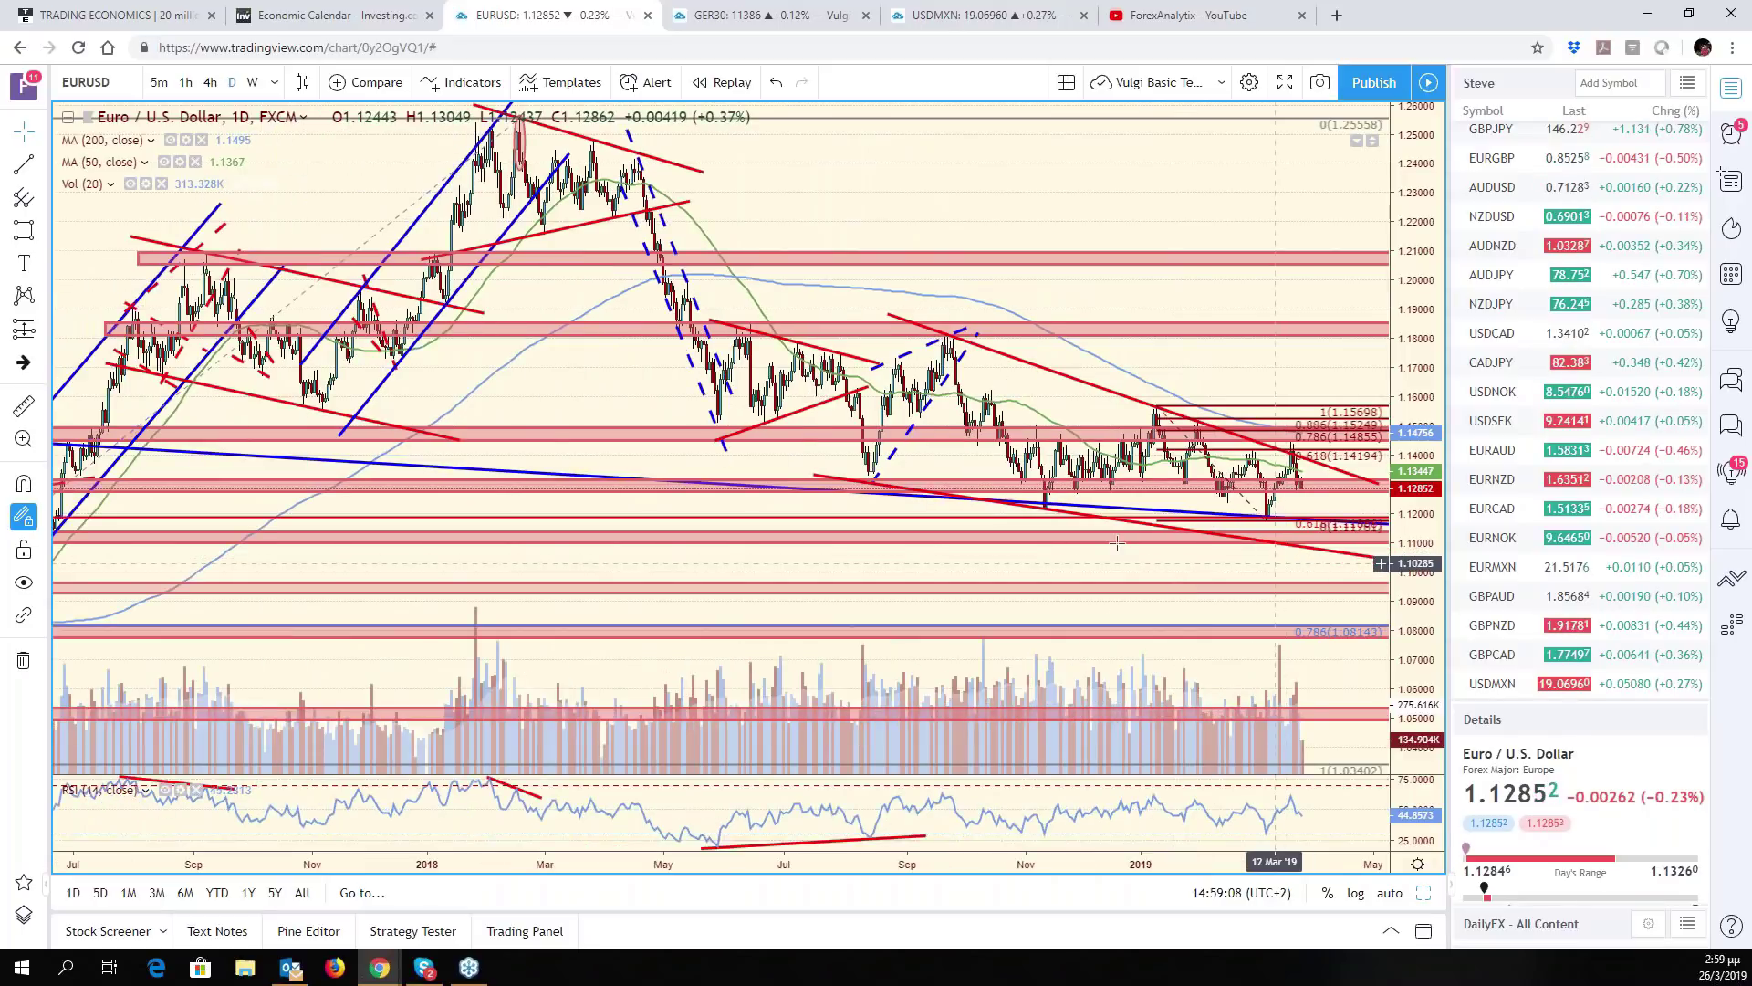
Select the red descending trendline, auto-fit the price scale and reframe around recent price action
click(1027, 516)
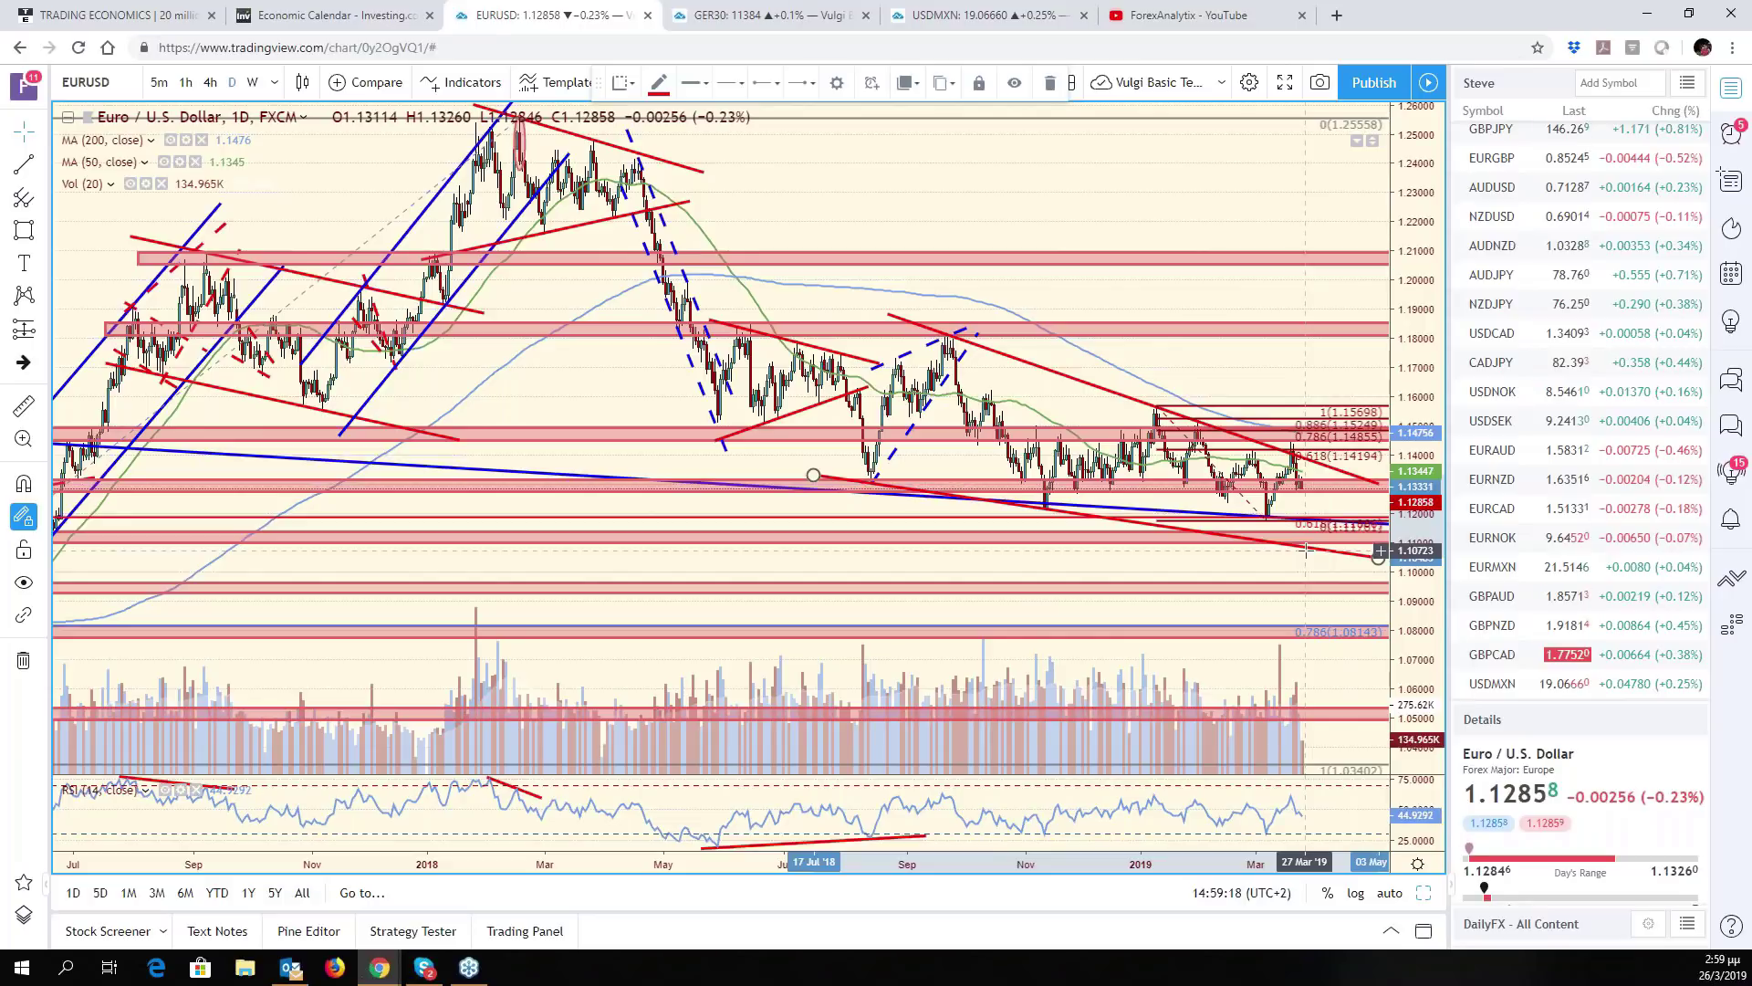
scroll(1318, 566, up, 3)
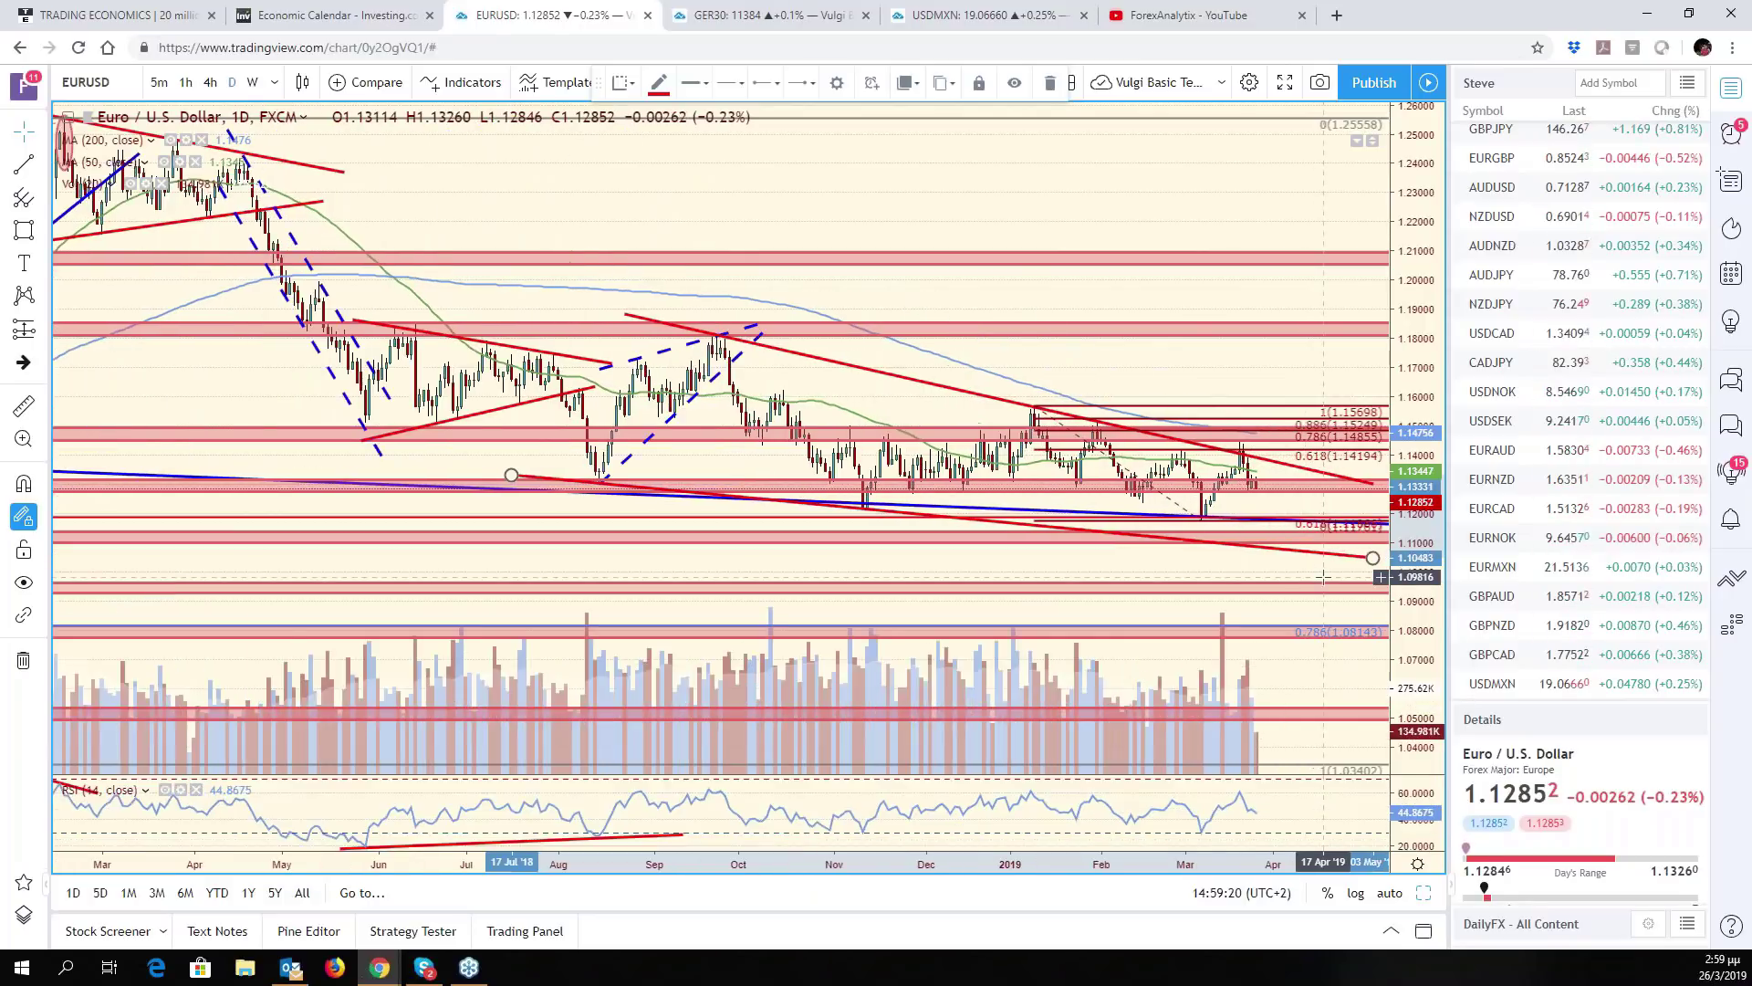
scroll(1323, 577, up, 2)
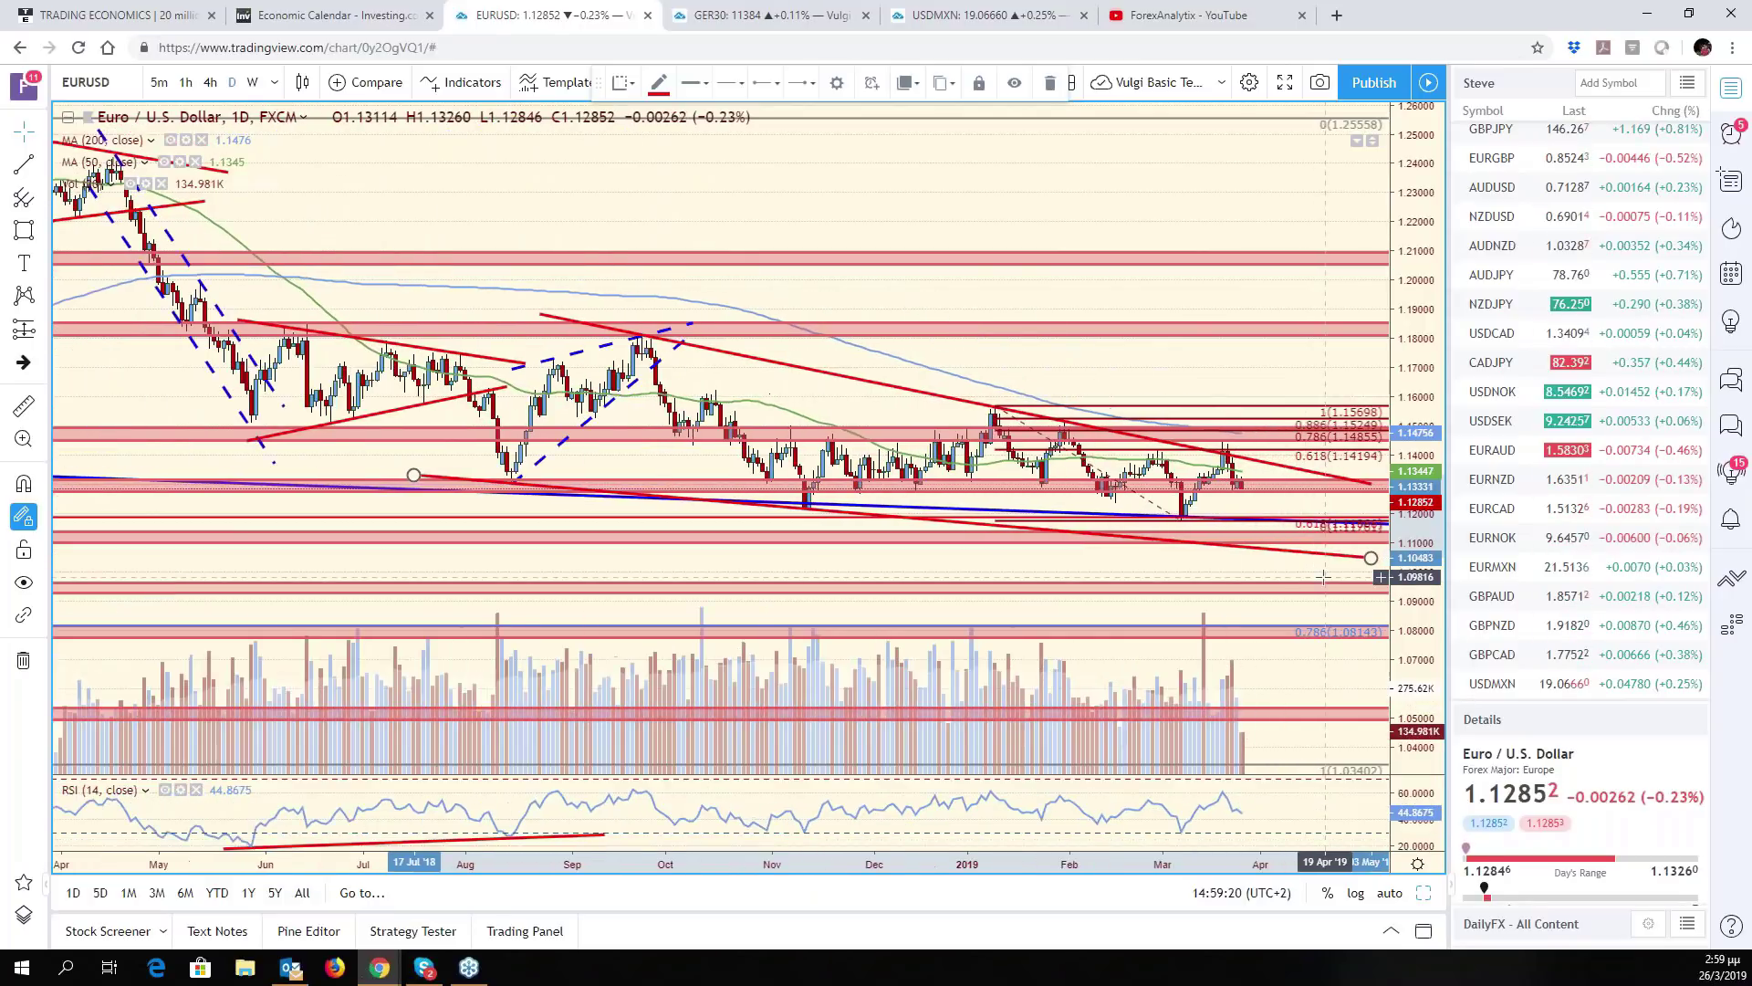
click(1389, 892)
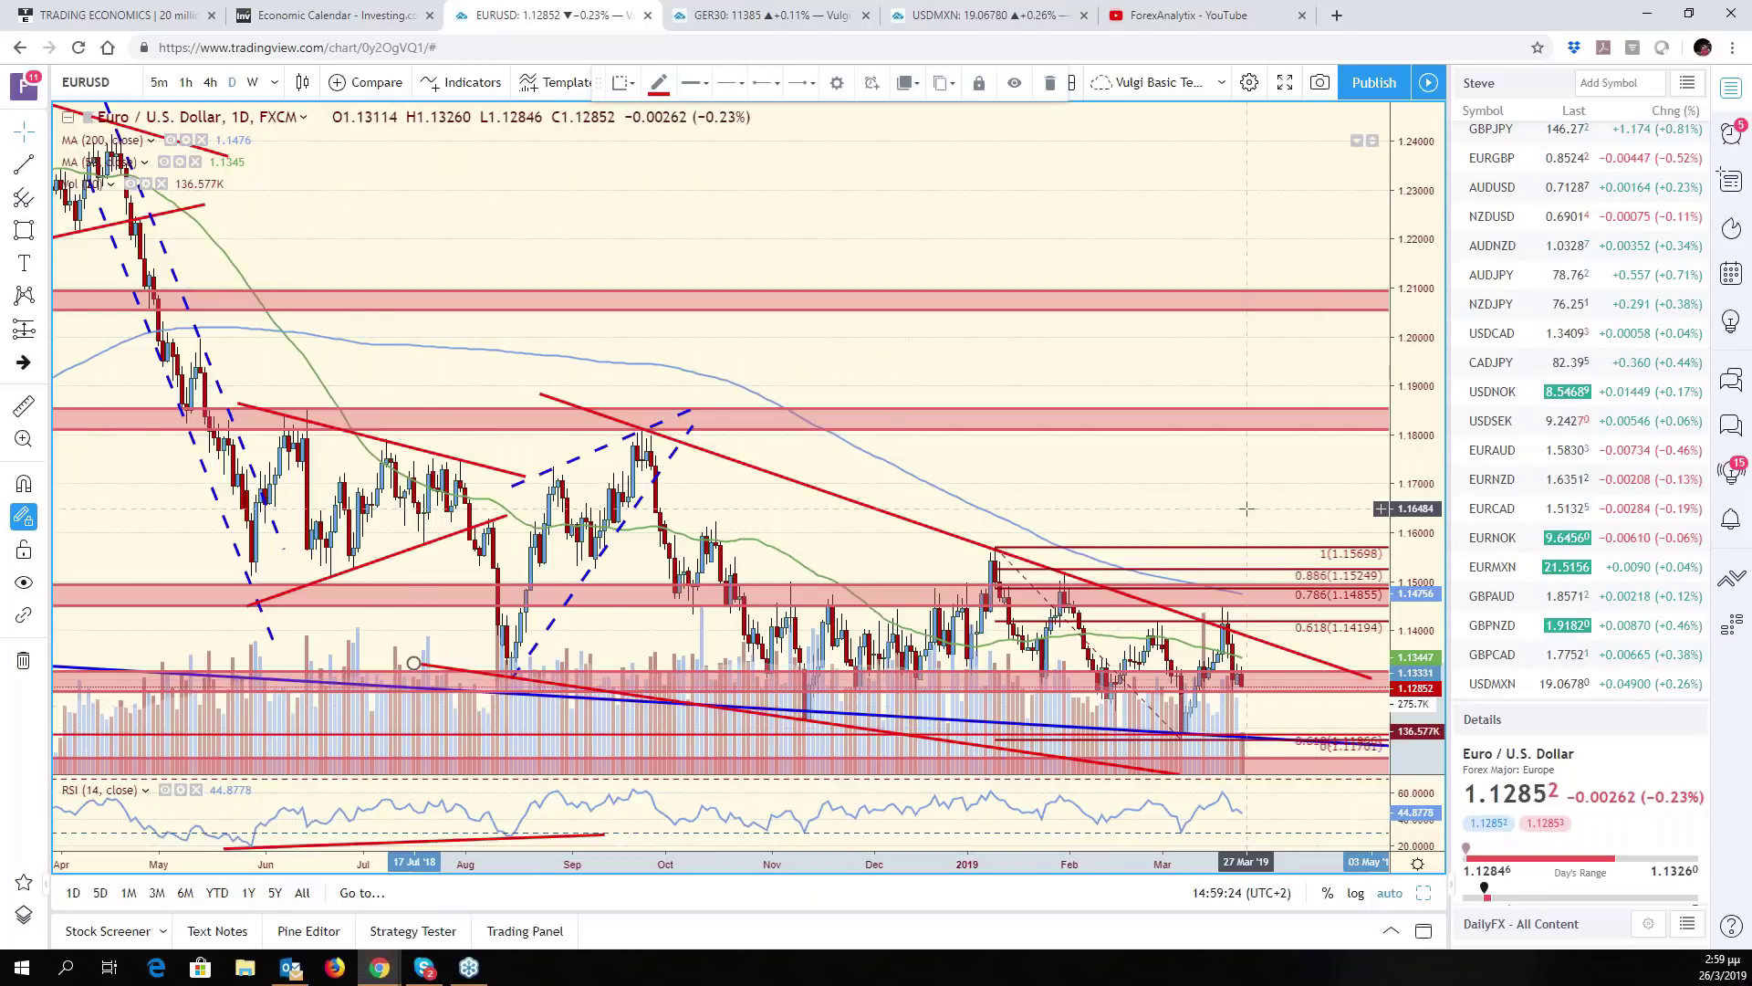
drag(1247, 508, 1338, 507)
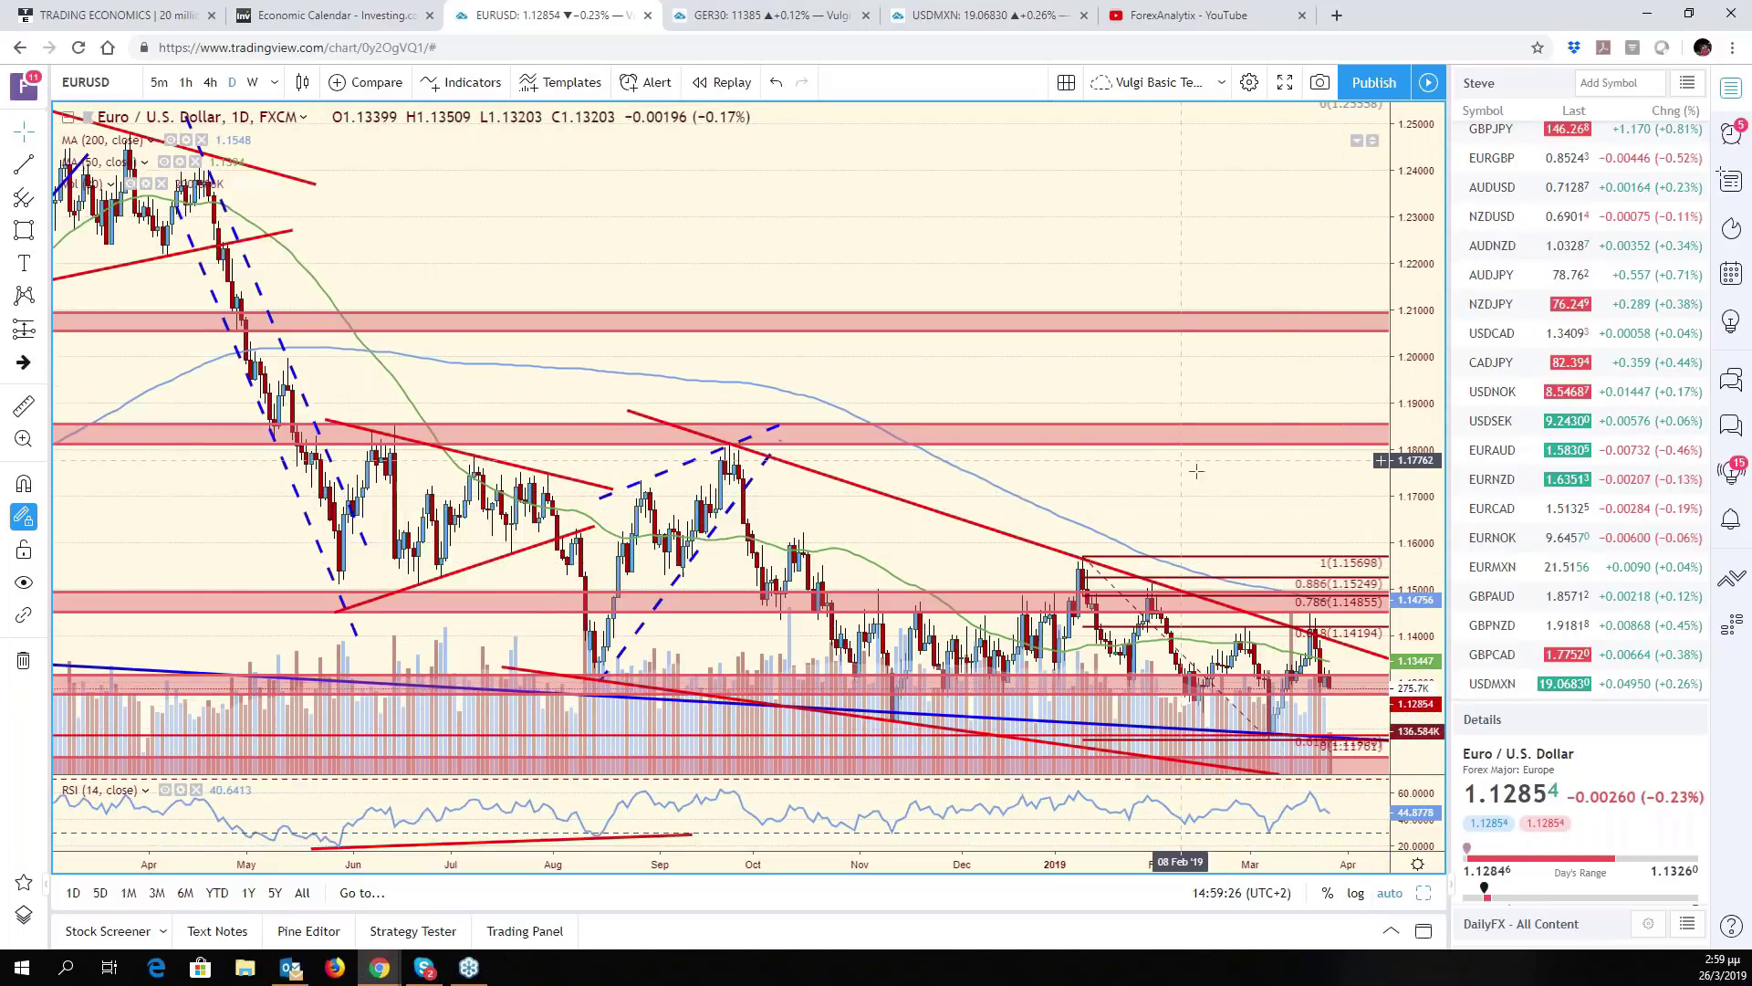
Restore the six-chart grid and load XAUUSD gold into the former USD/INR pane
key(alt+Return)
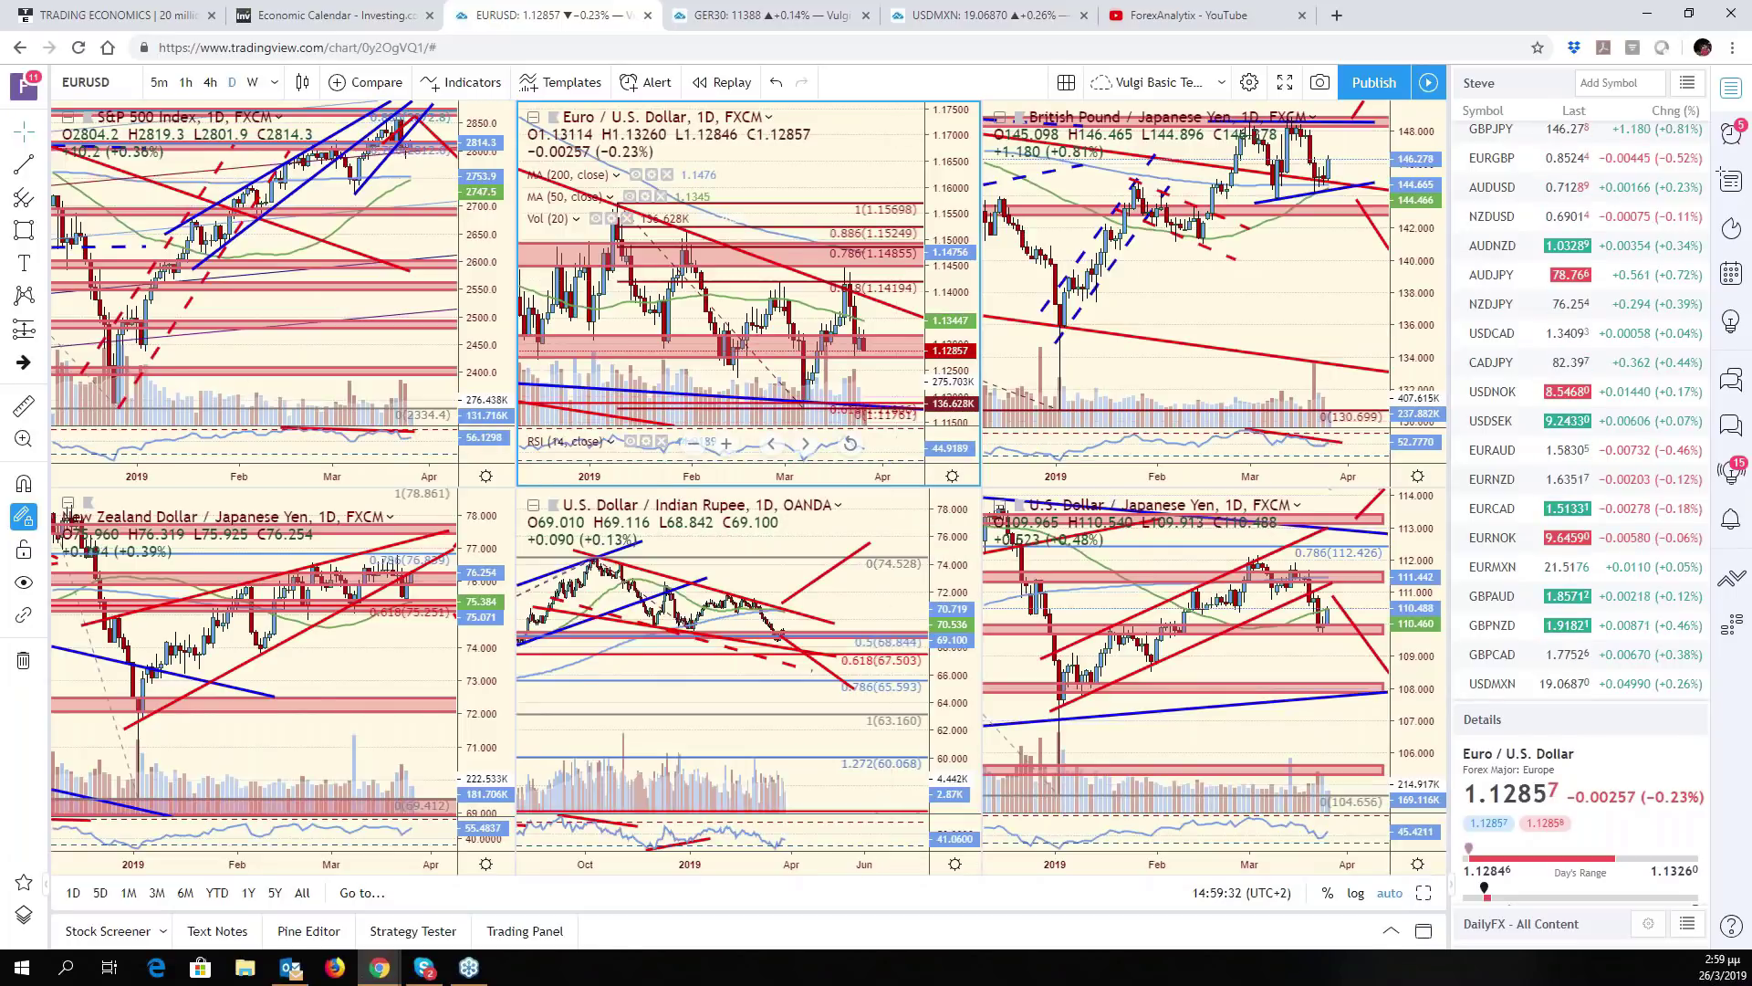
click(881, 580)
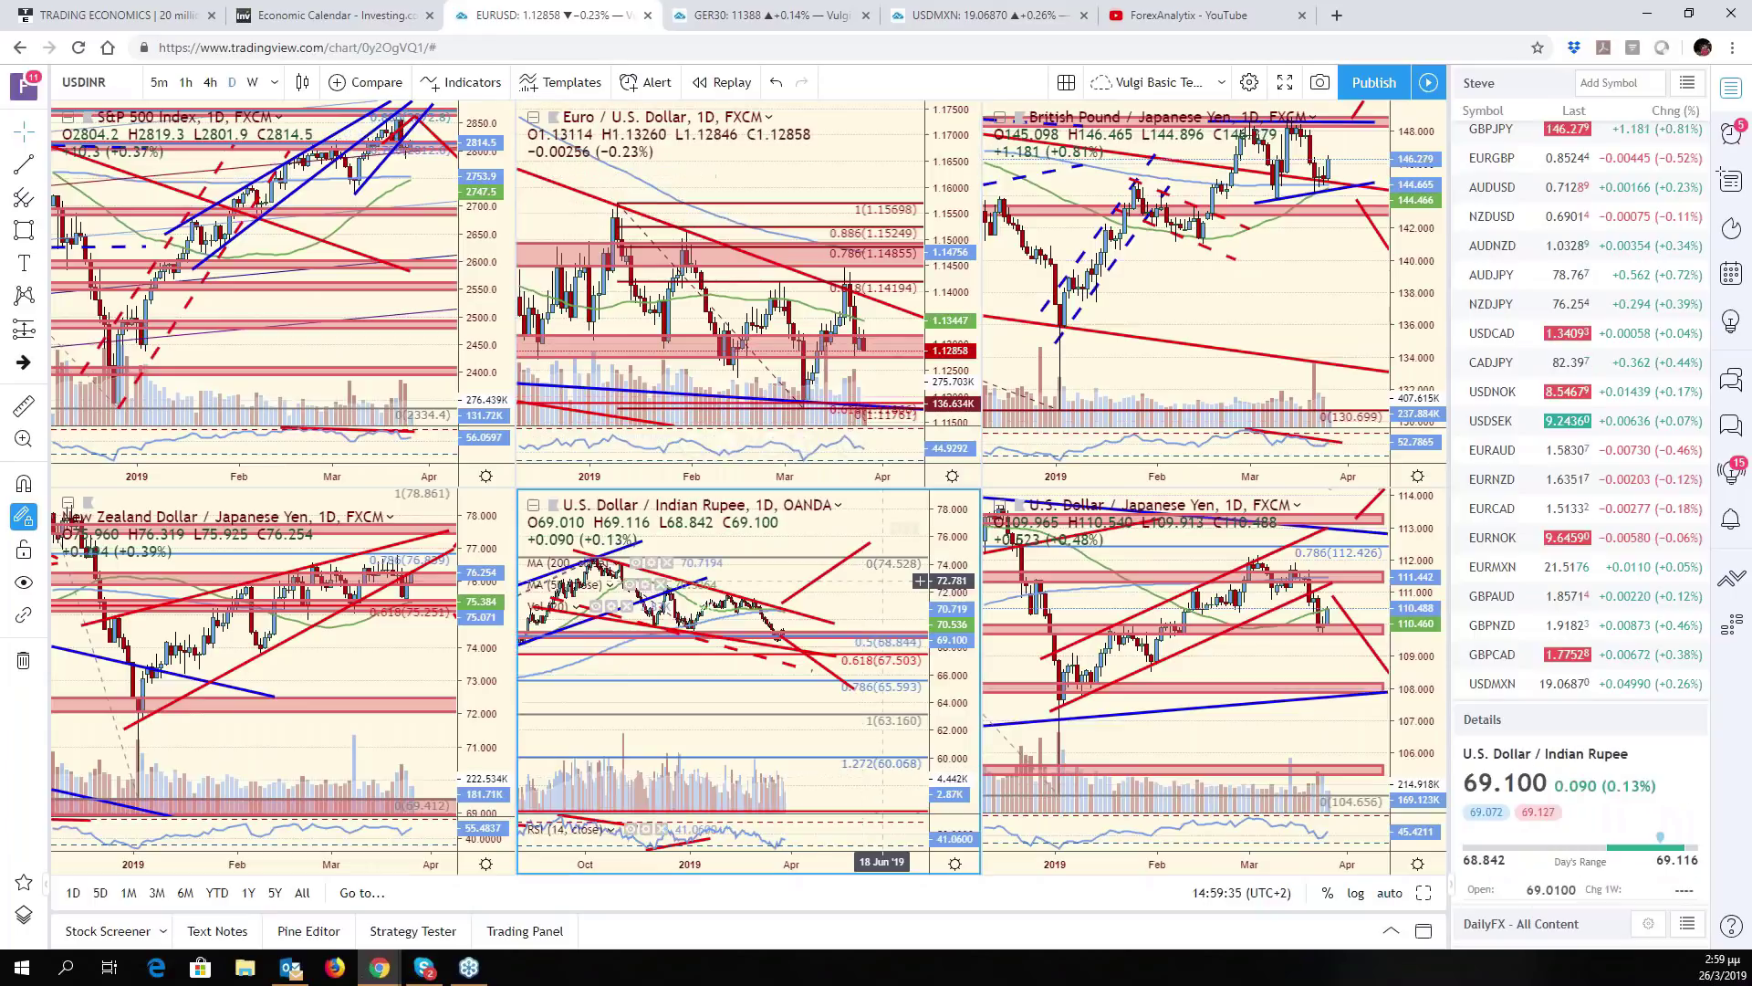
scroll(1585, 621, down, 10)
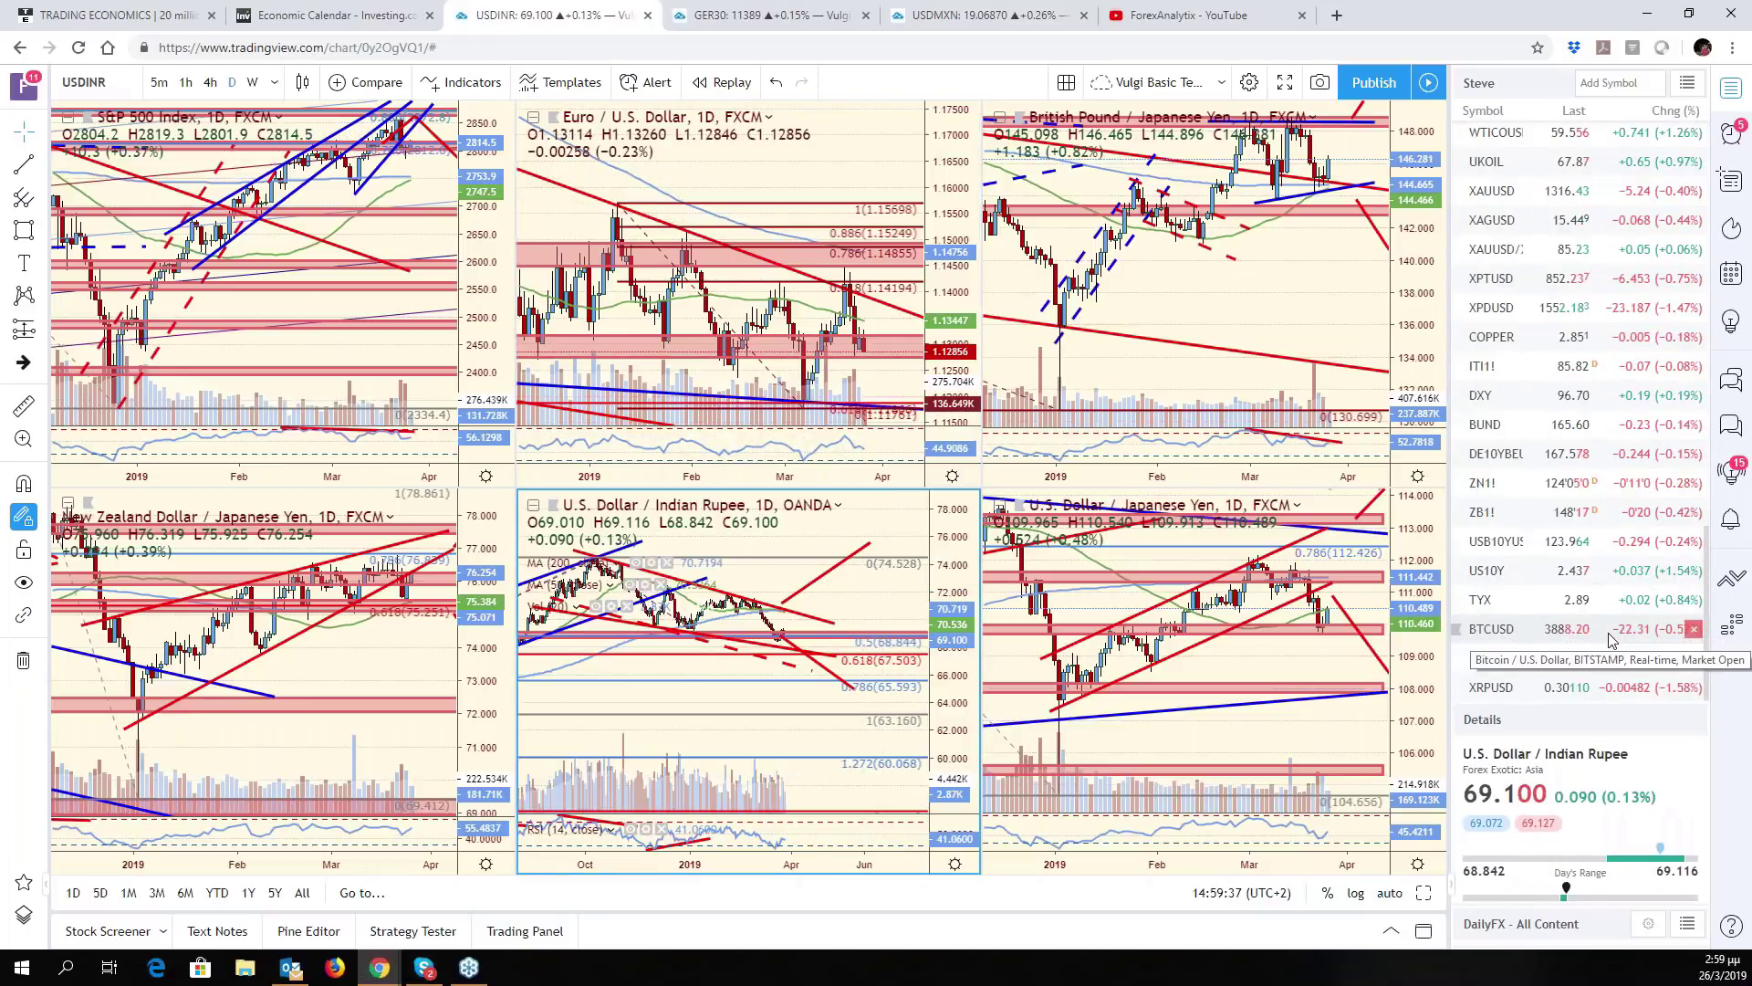
scroll(1585, 621, up, 2)
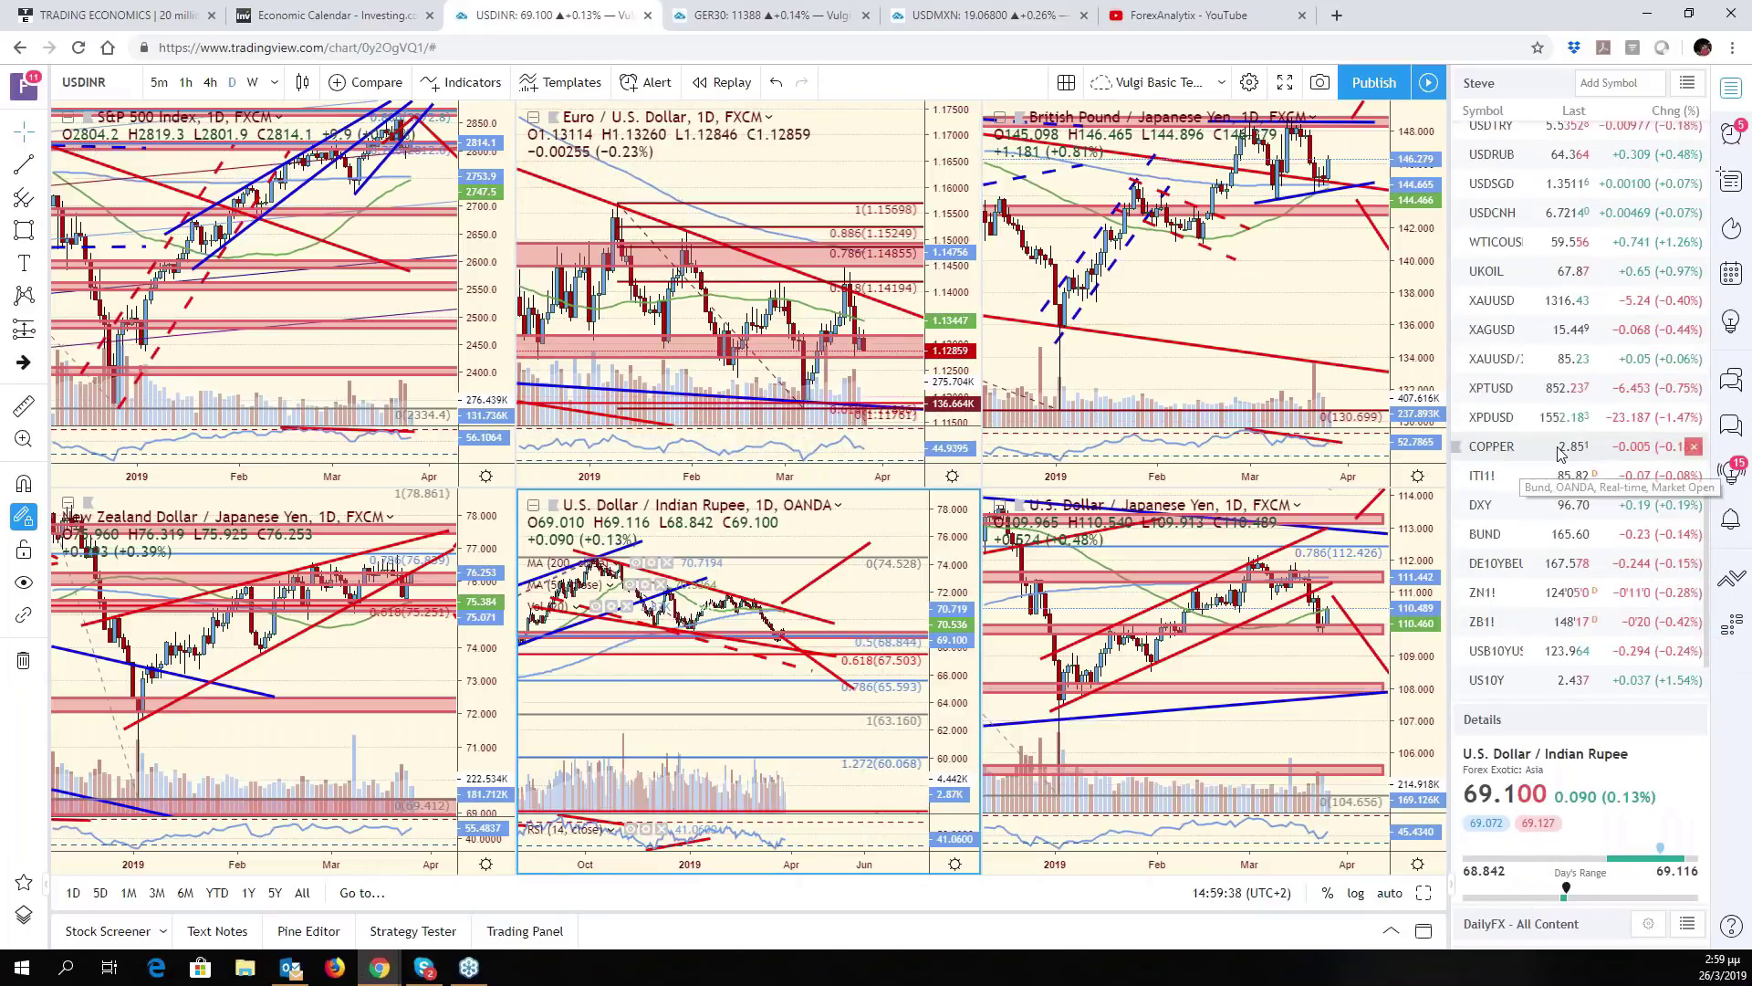
click(1491, 300)
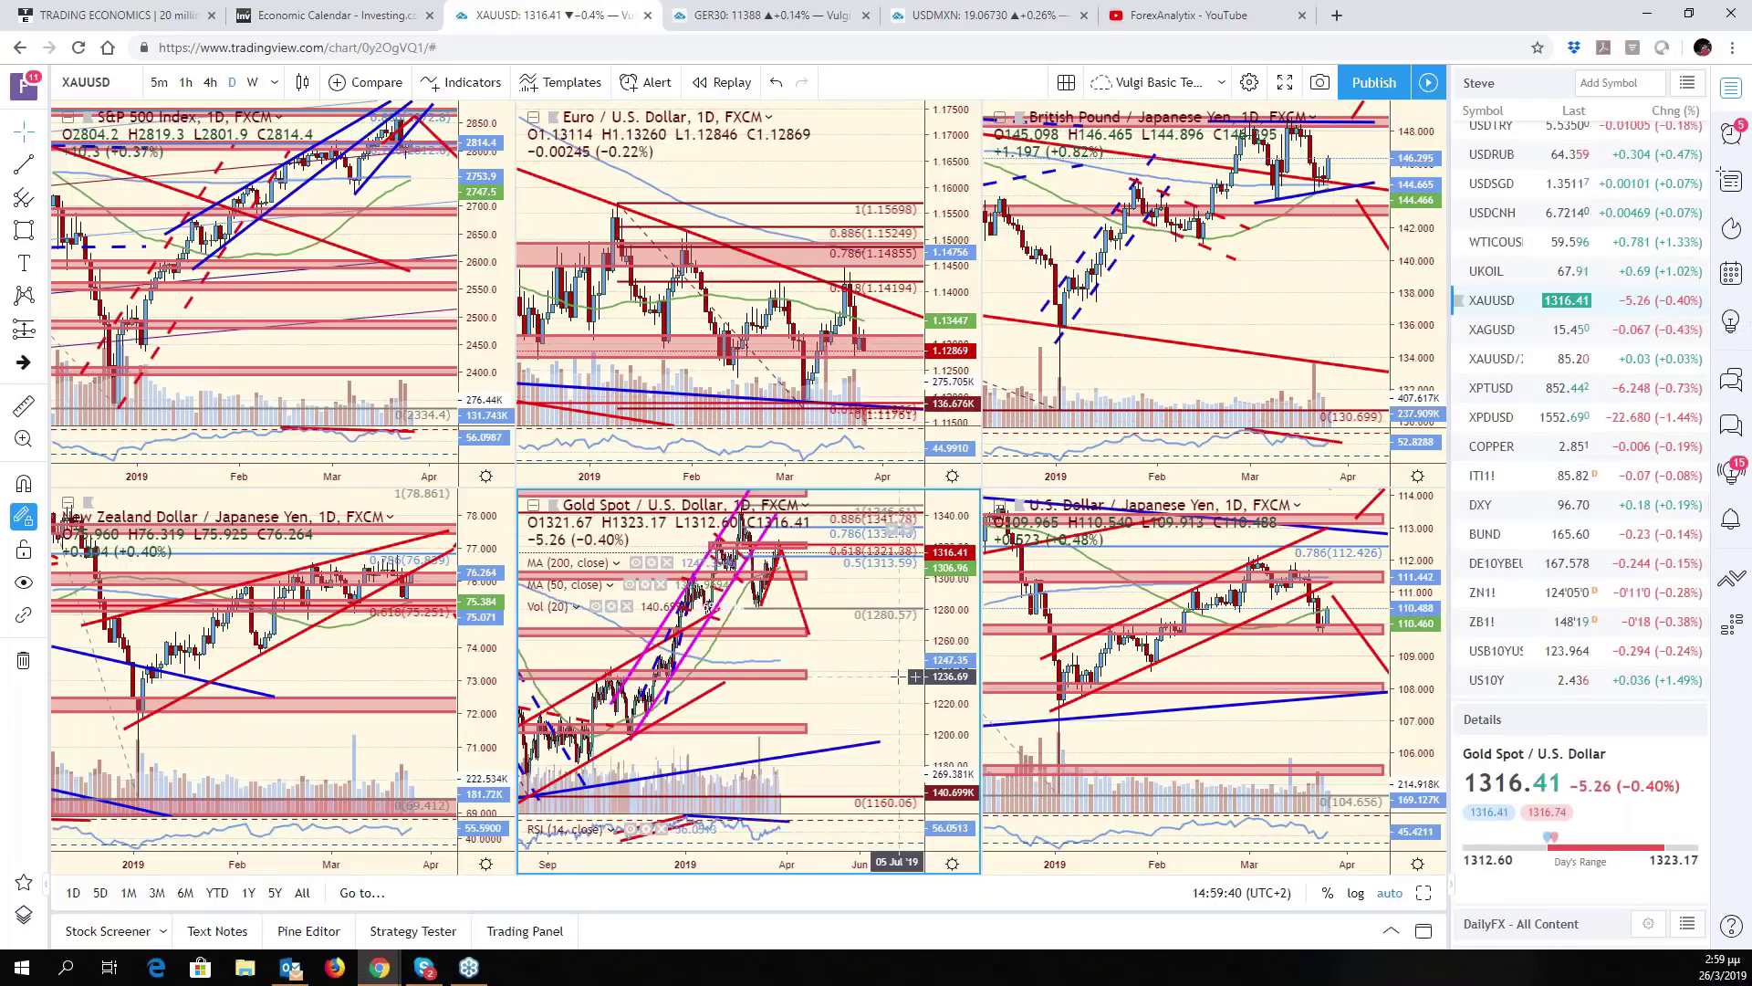
Maximize the gold chart, inspect its 0.618 rectangle zone, then switch to XAGUSD silver
key(alt+Return)
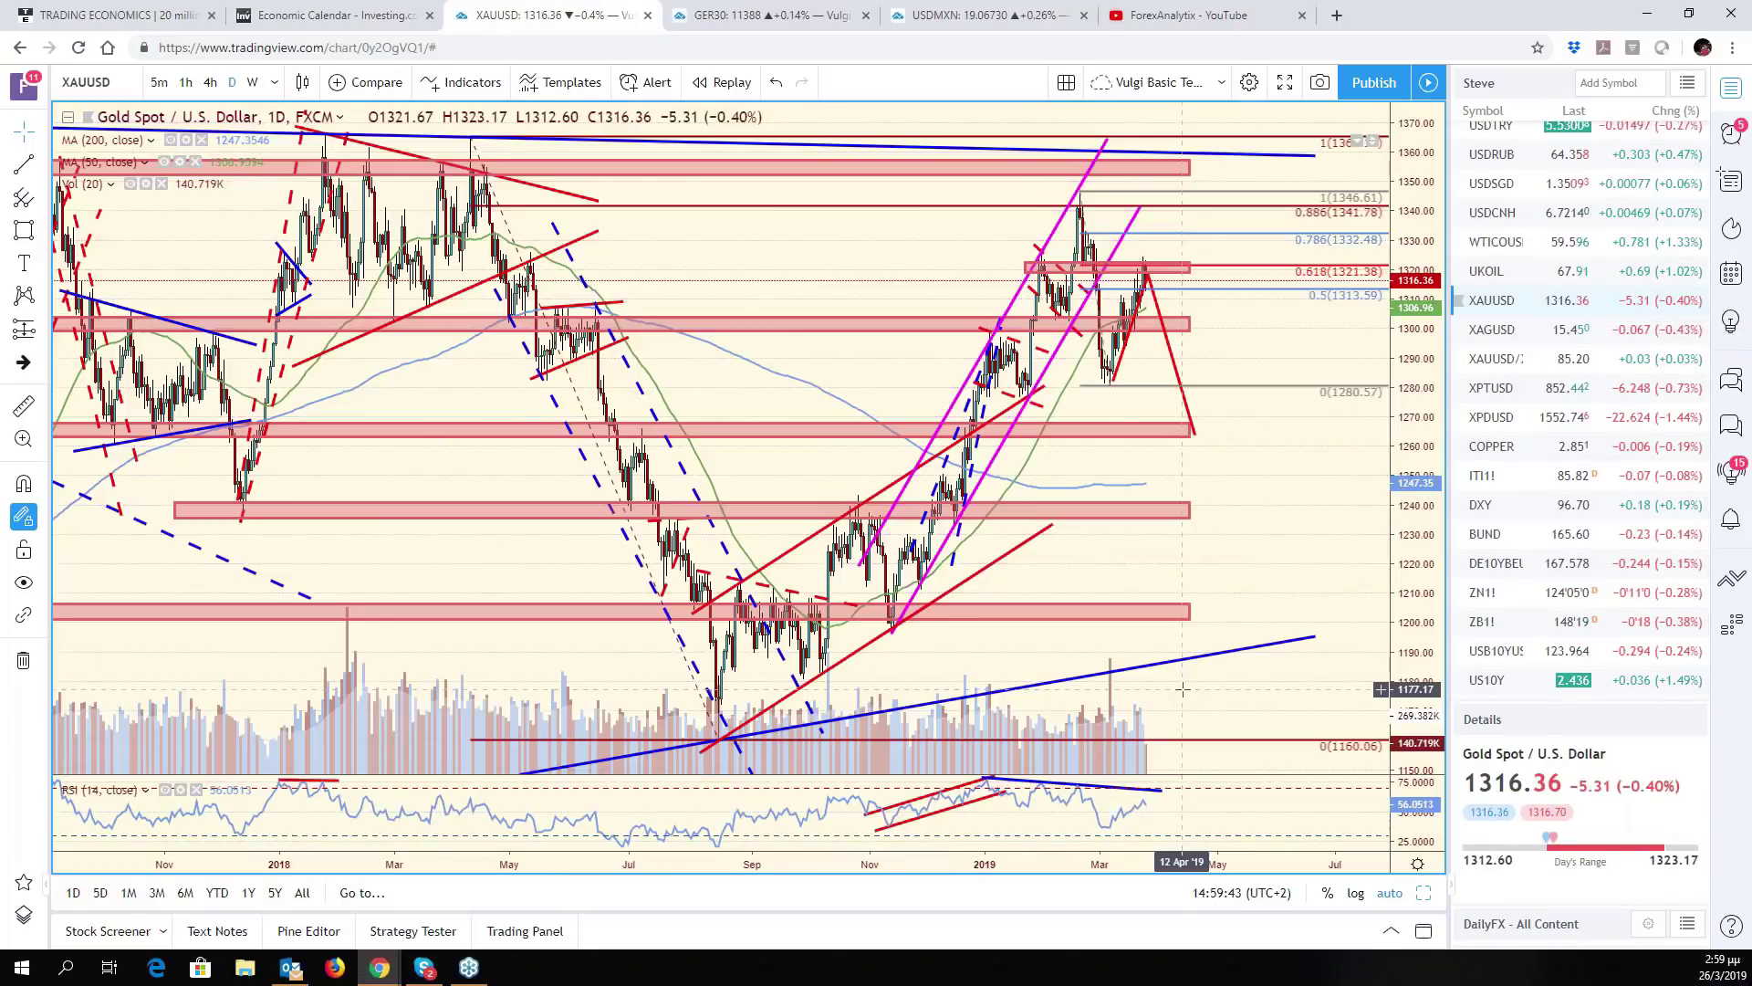
scroll(1182, 689, up, 5)
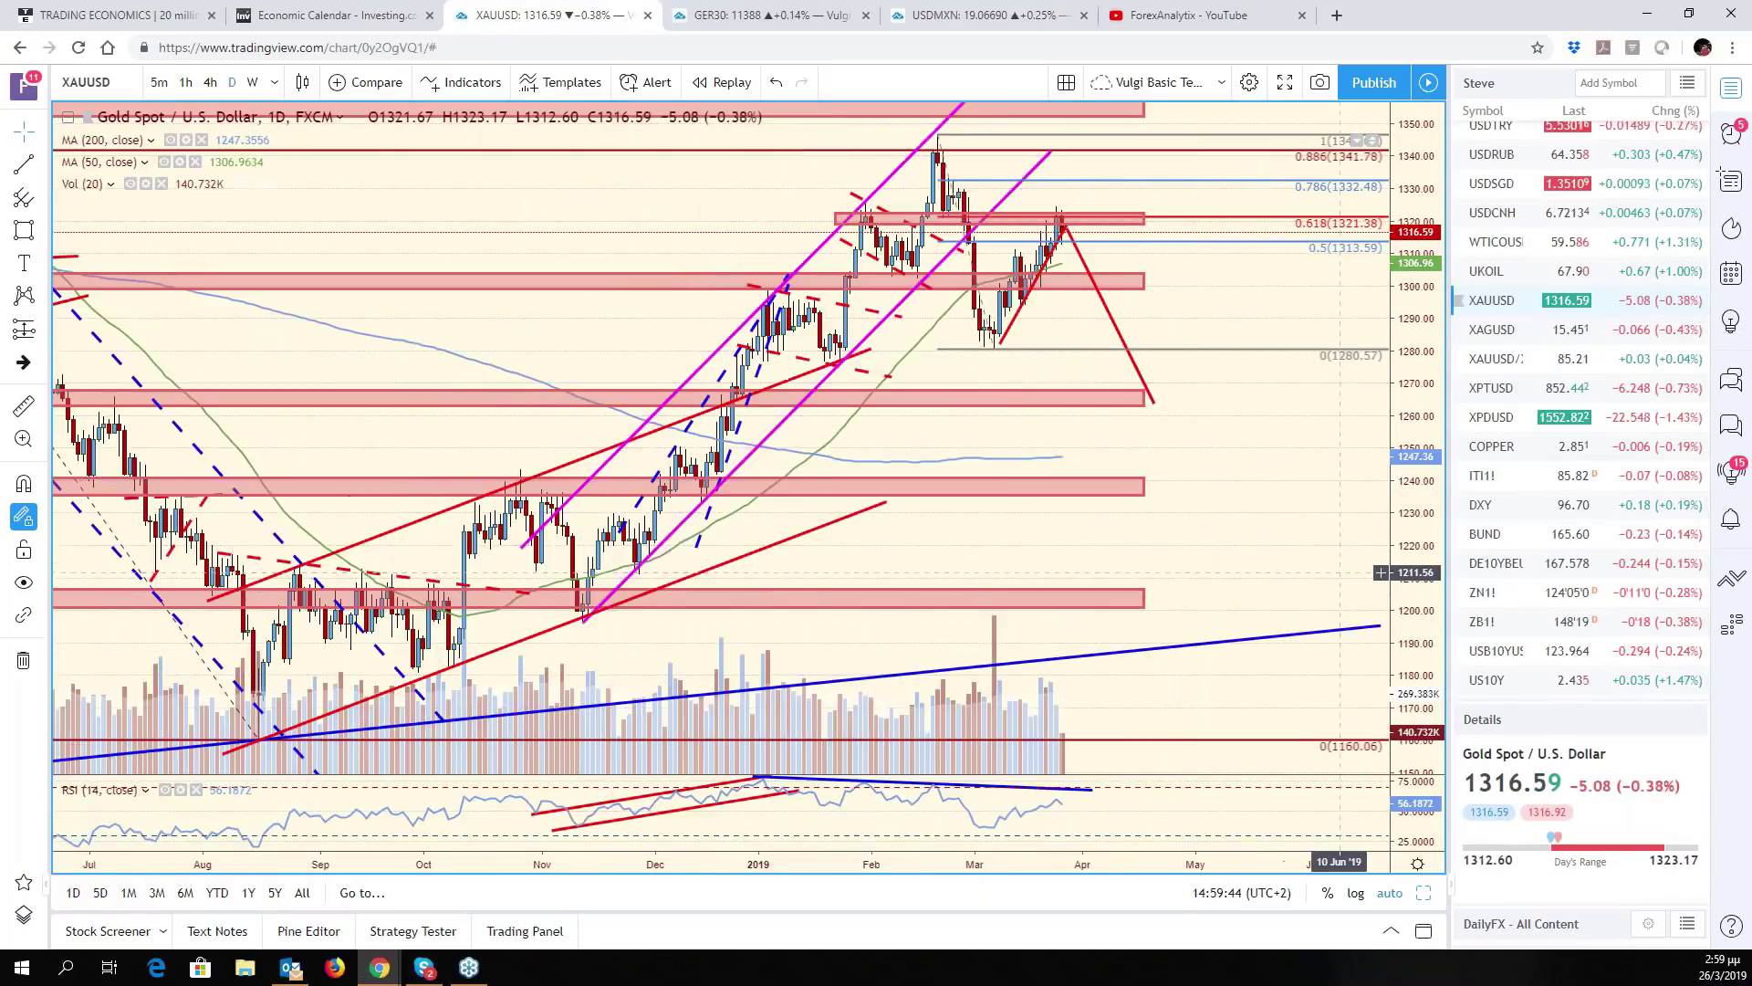
scroll(1321, 479, up, 3)
click(1135, 228)
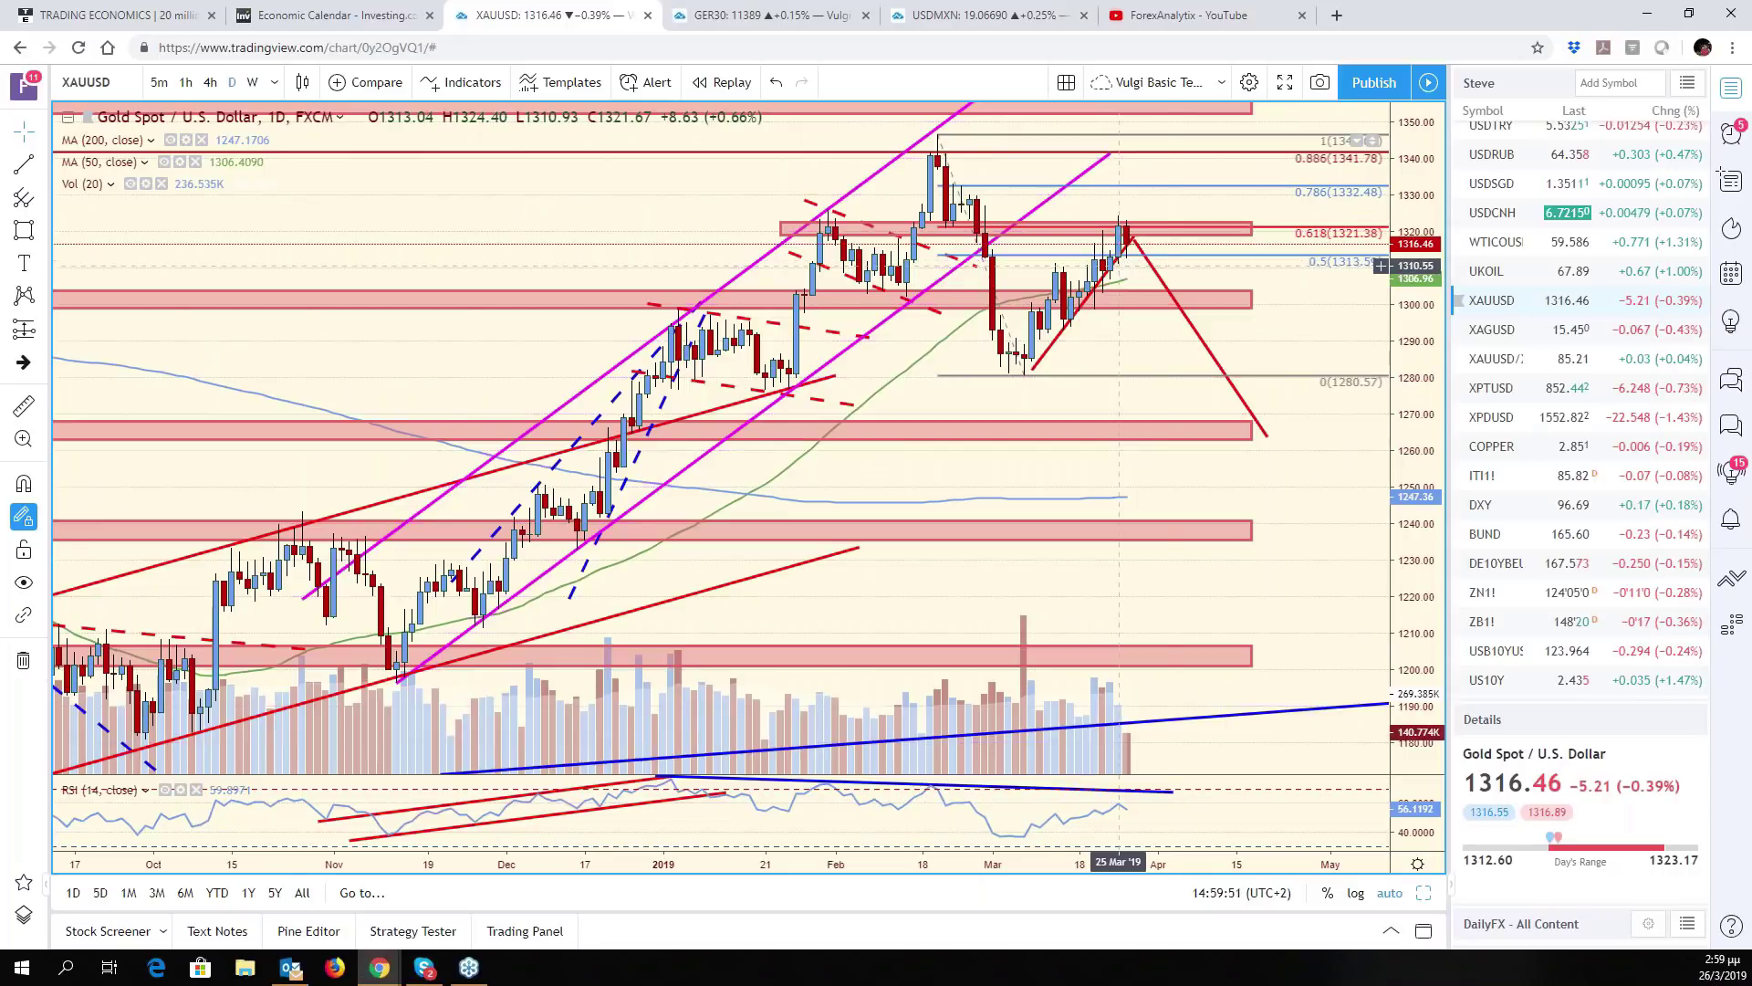
click(1166, 312)
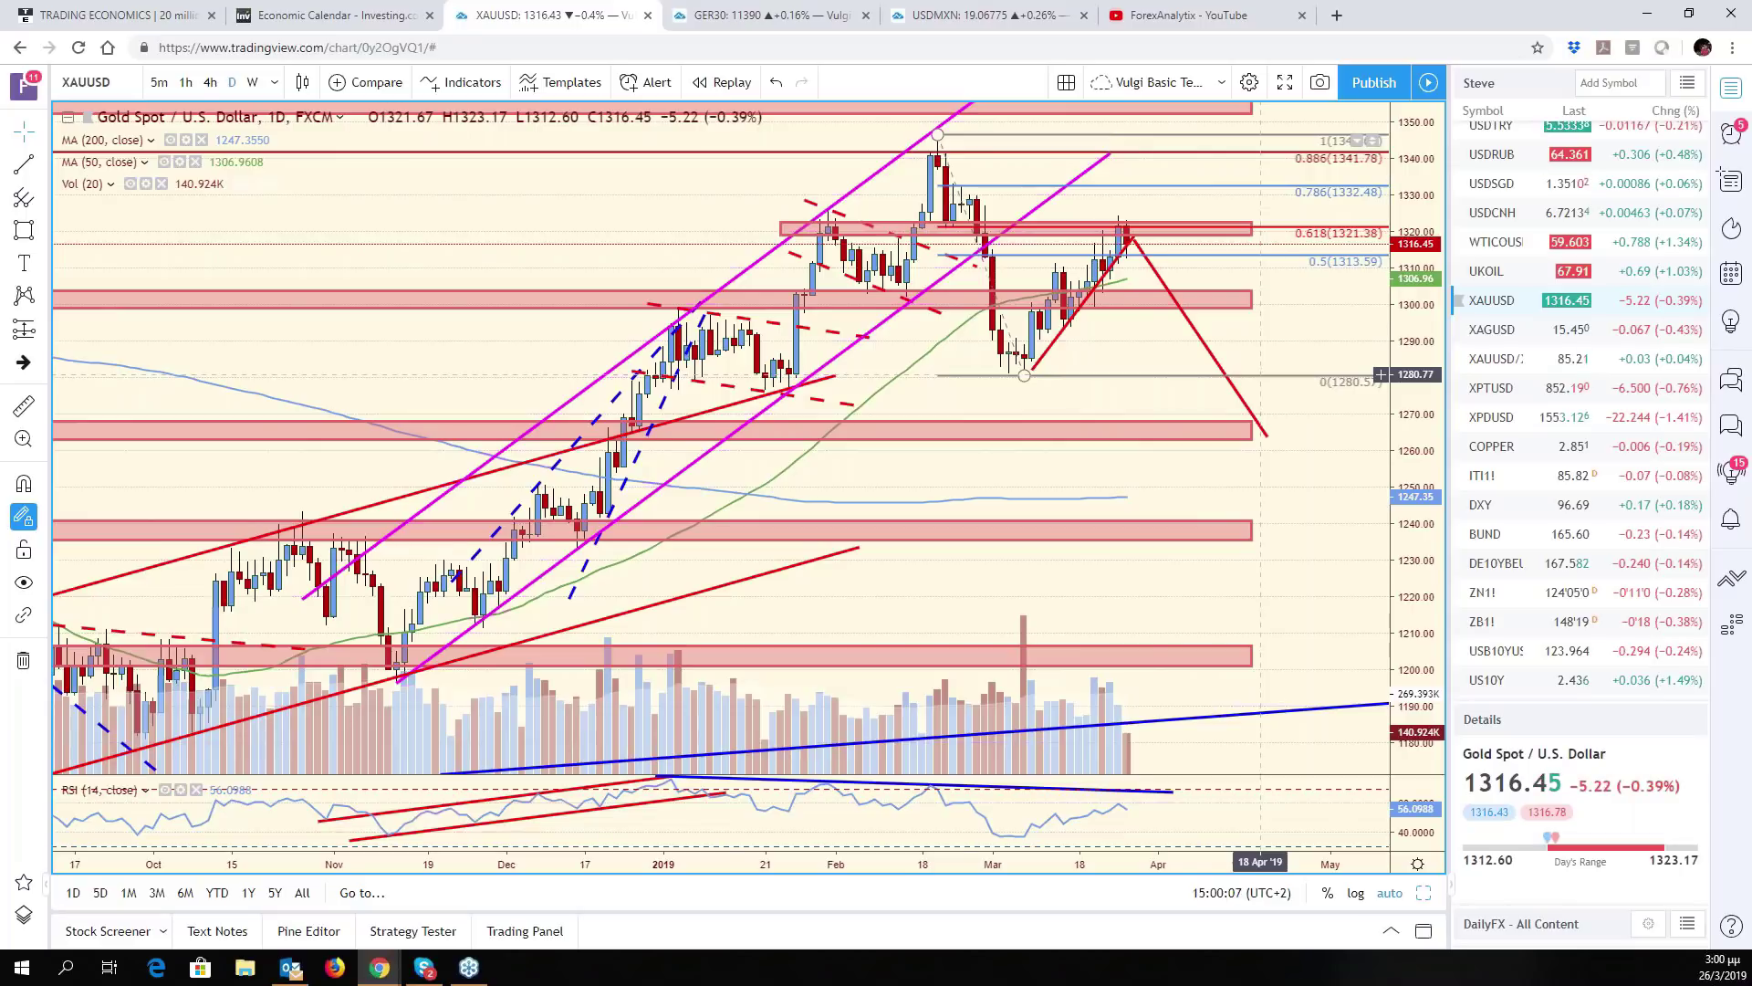
scroll(1261, 375, down, 5)
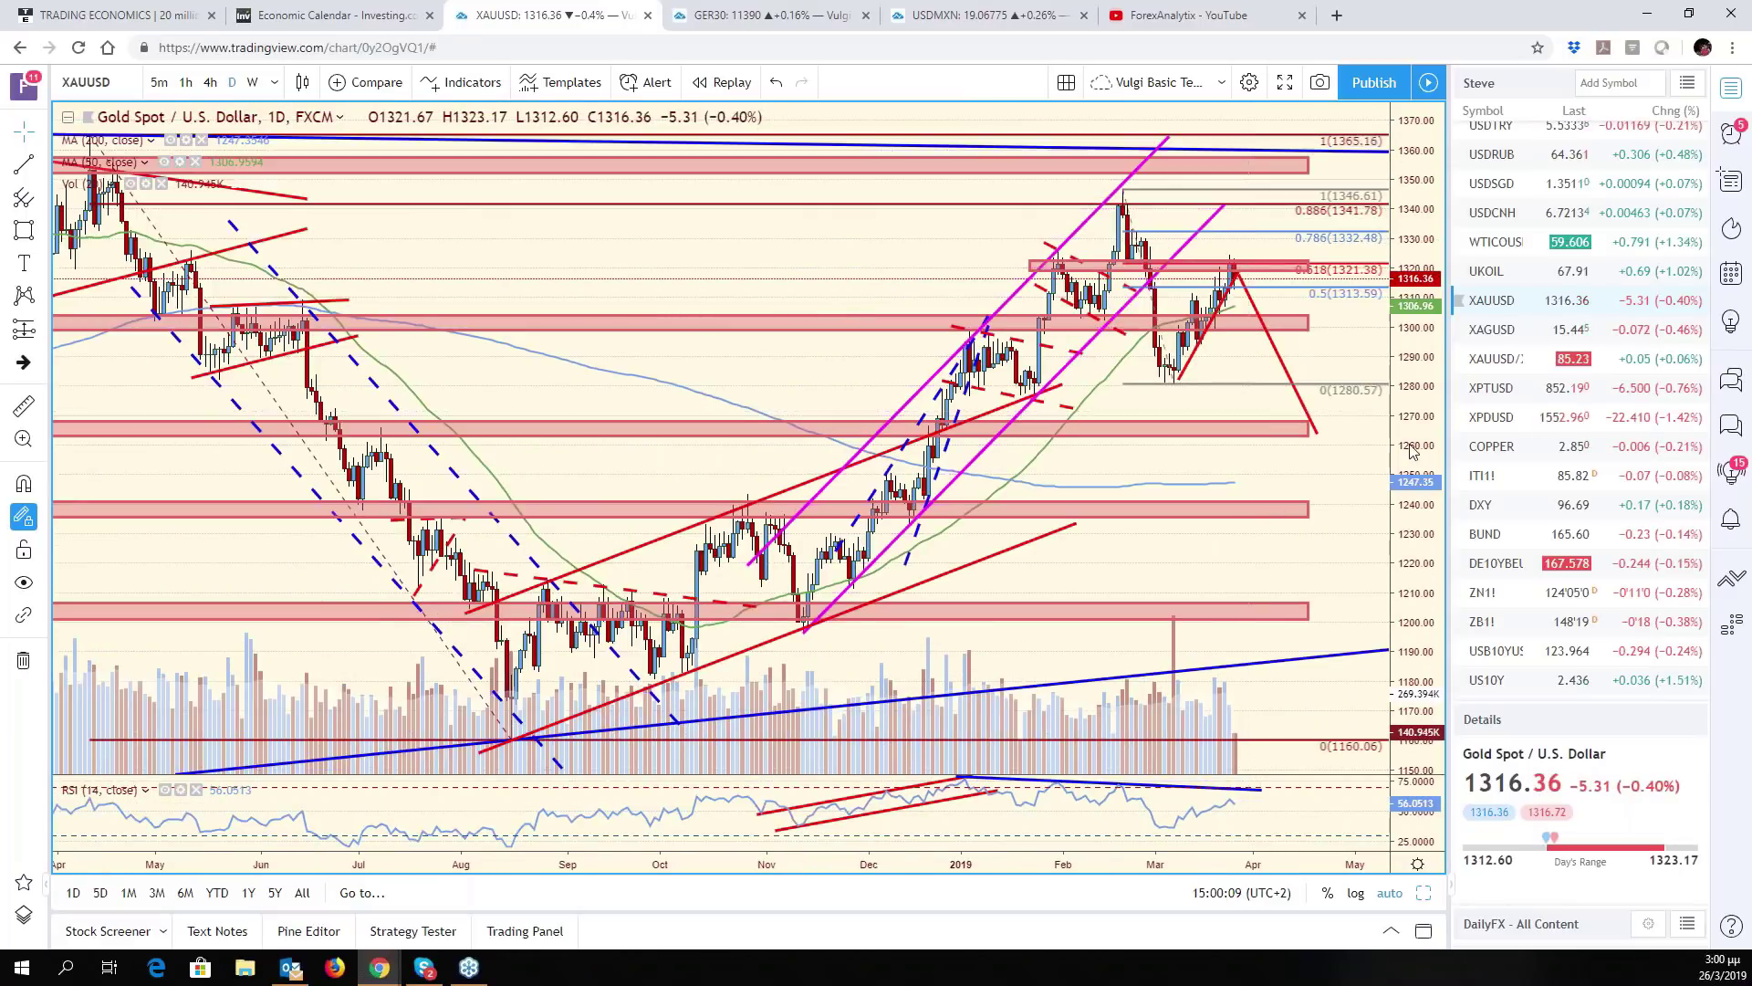
click(1496, 342)
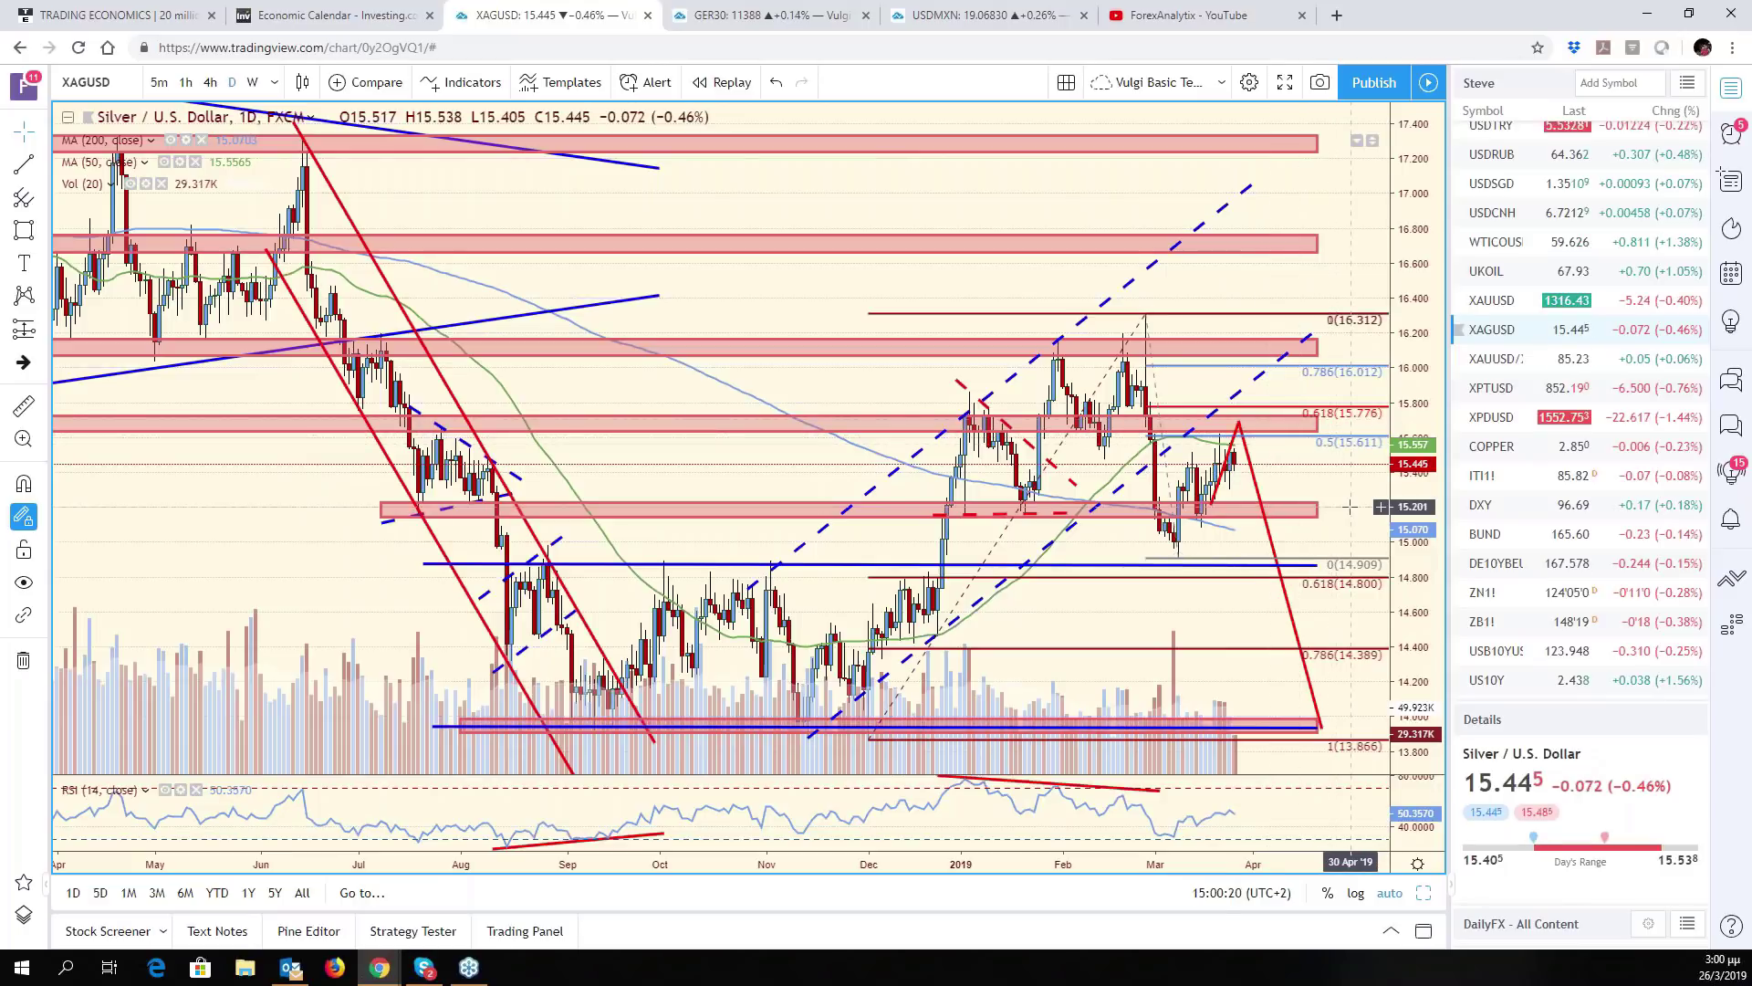
Load COPPER from the watchlist onto the full-size chart
click(1522, 446)
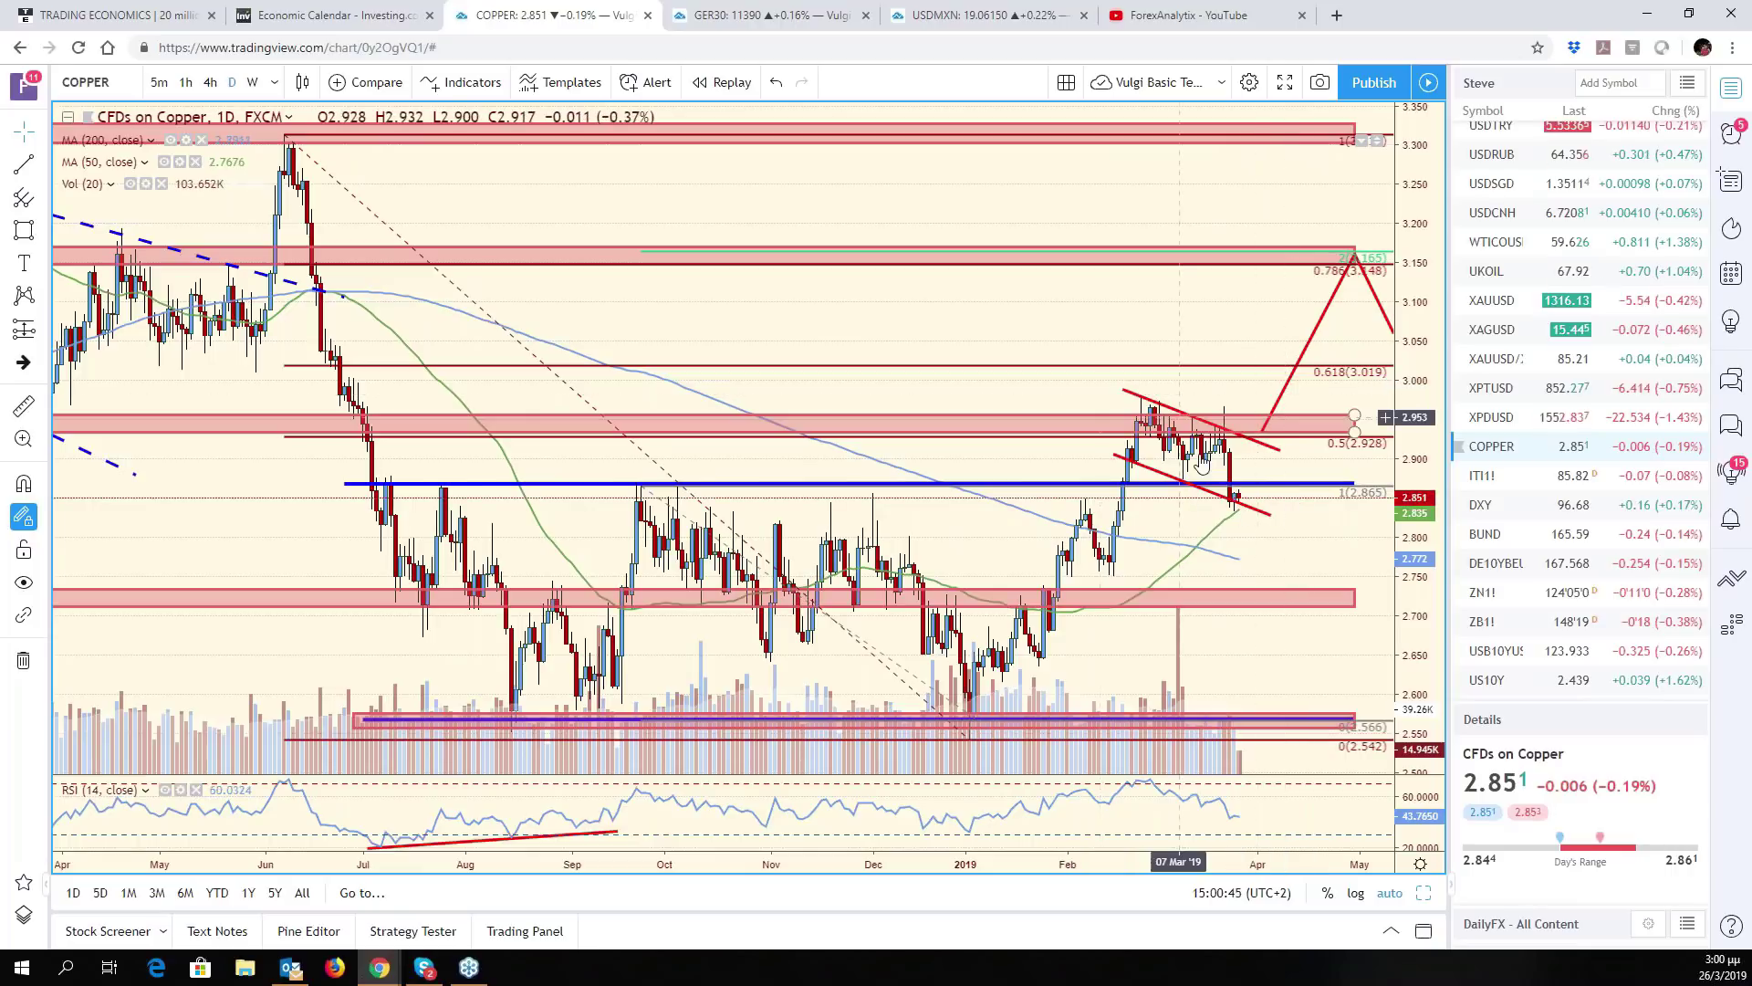
Select copper's lower red channel line and nudge its right endpoint slightly
click(1264, 514)
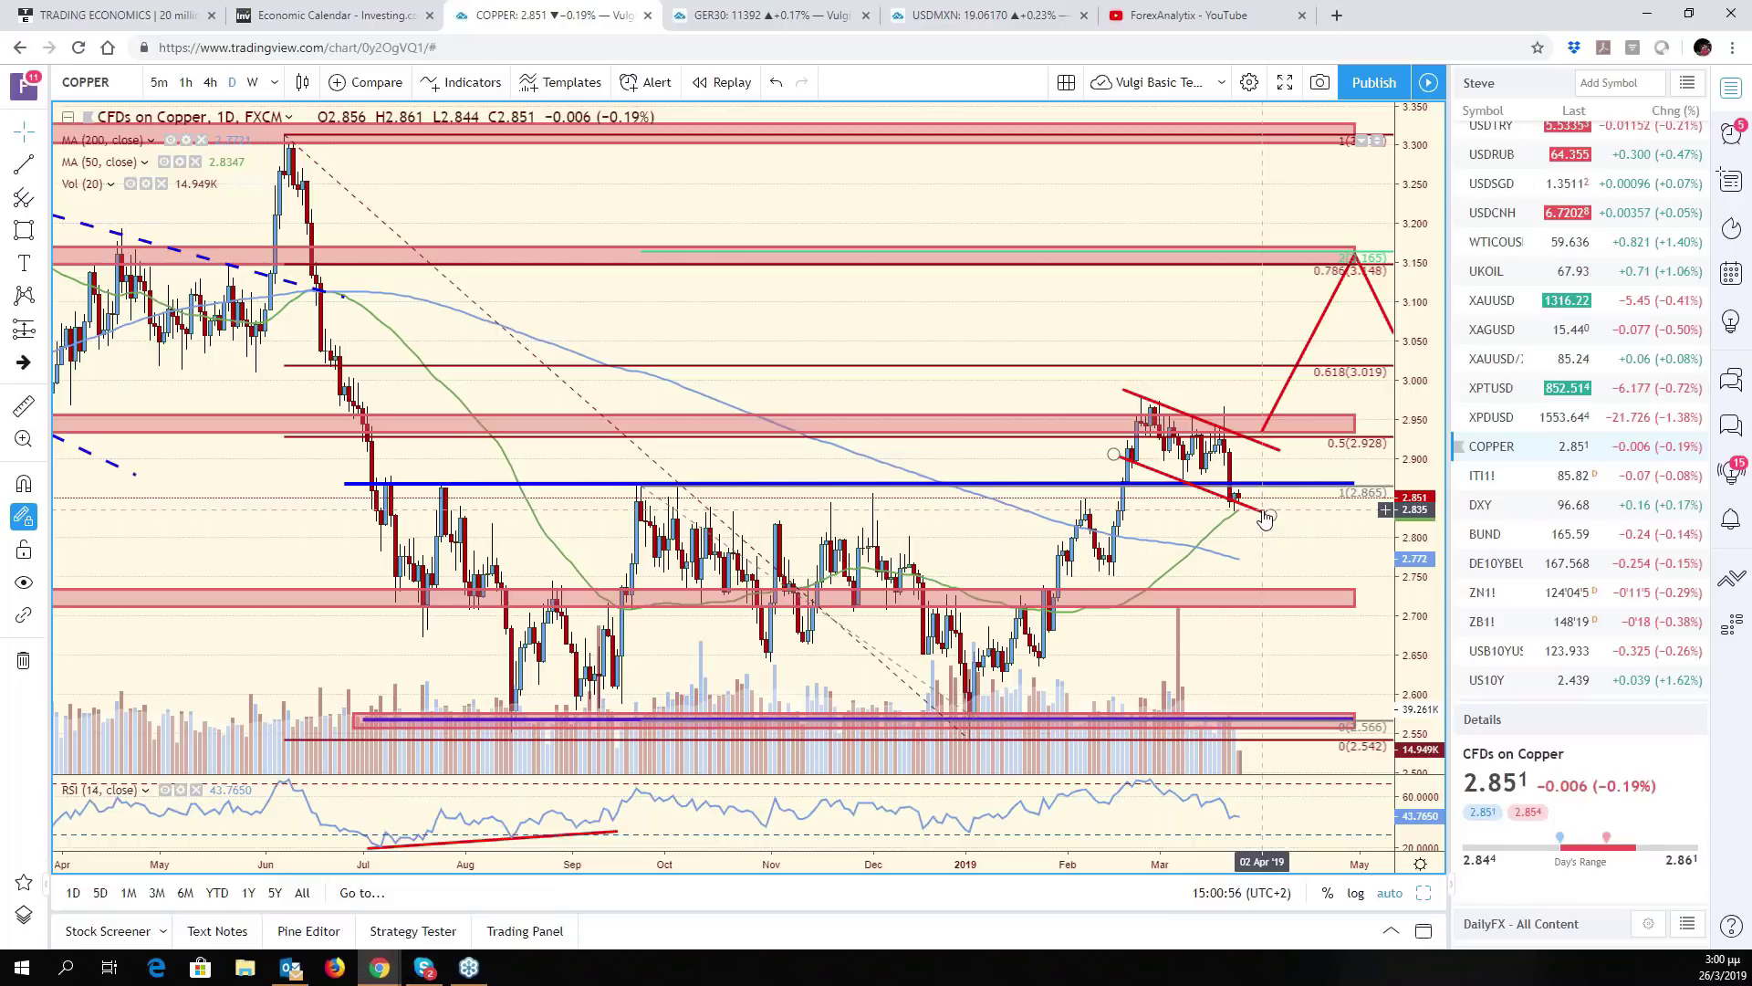
drag(1265, 517, 1269, 514)
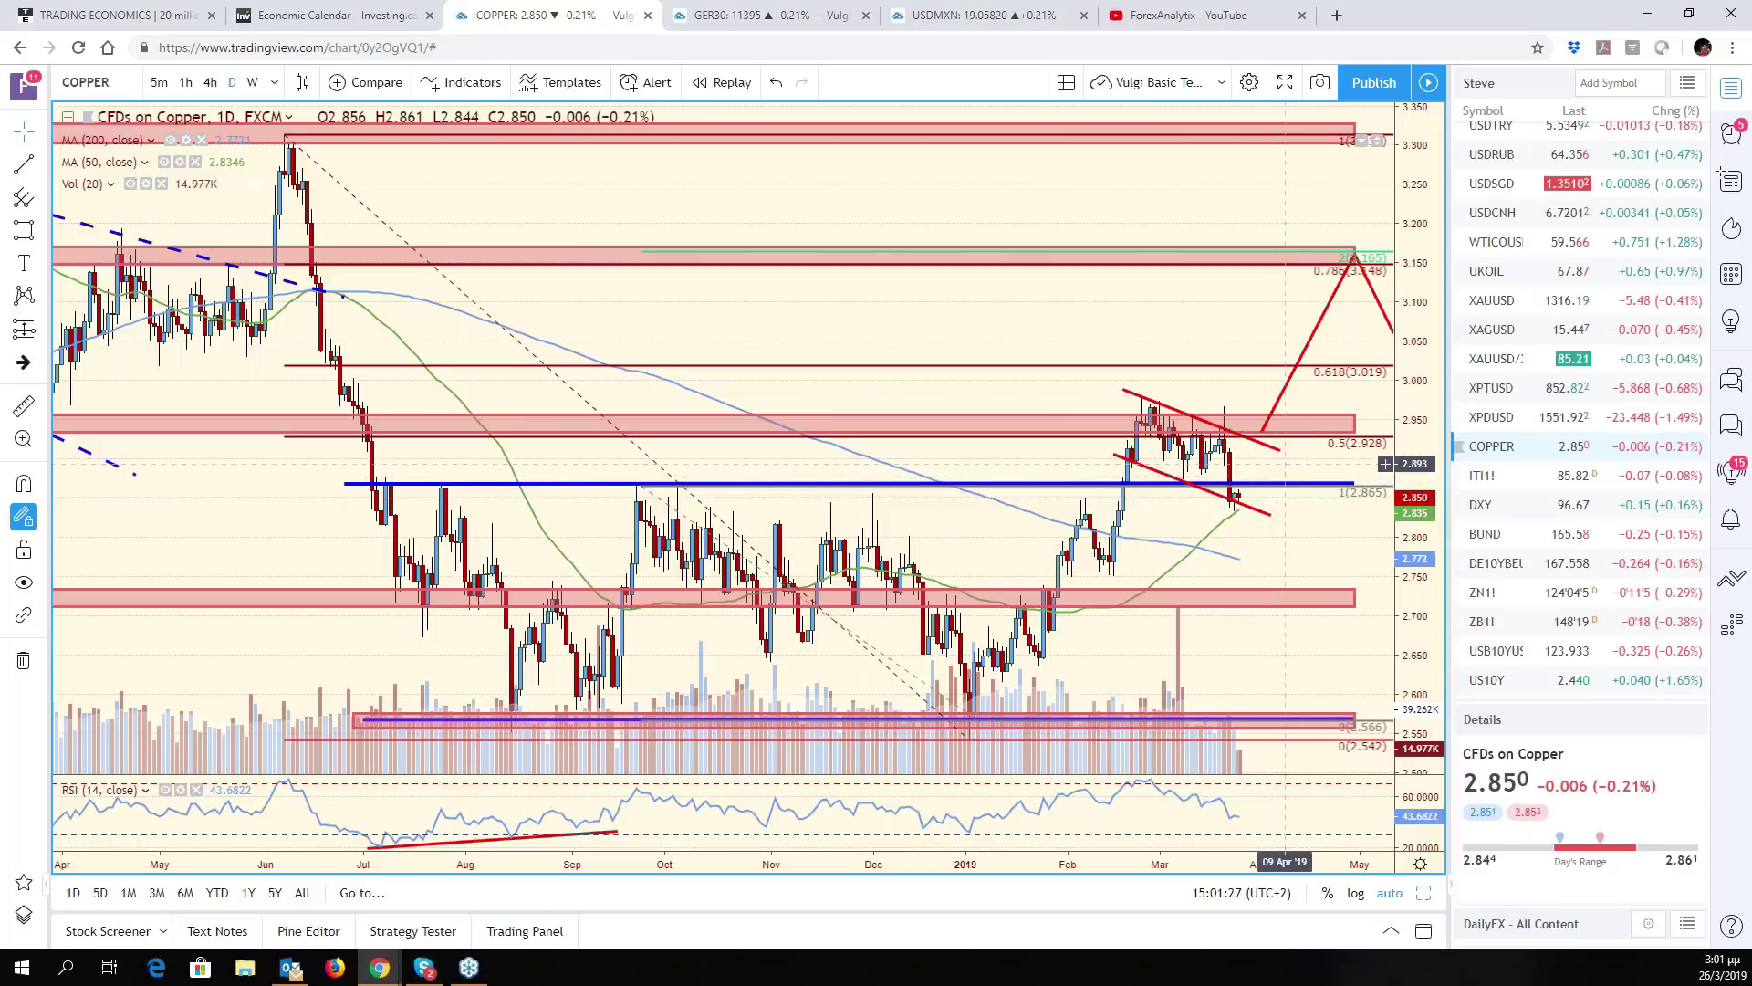
Load XPDUSD palladium, briefly view XPTUSD platinum, then return to XPDUSD
click(1559, 427)
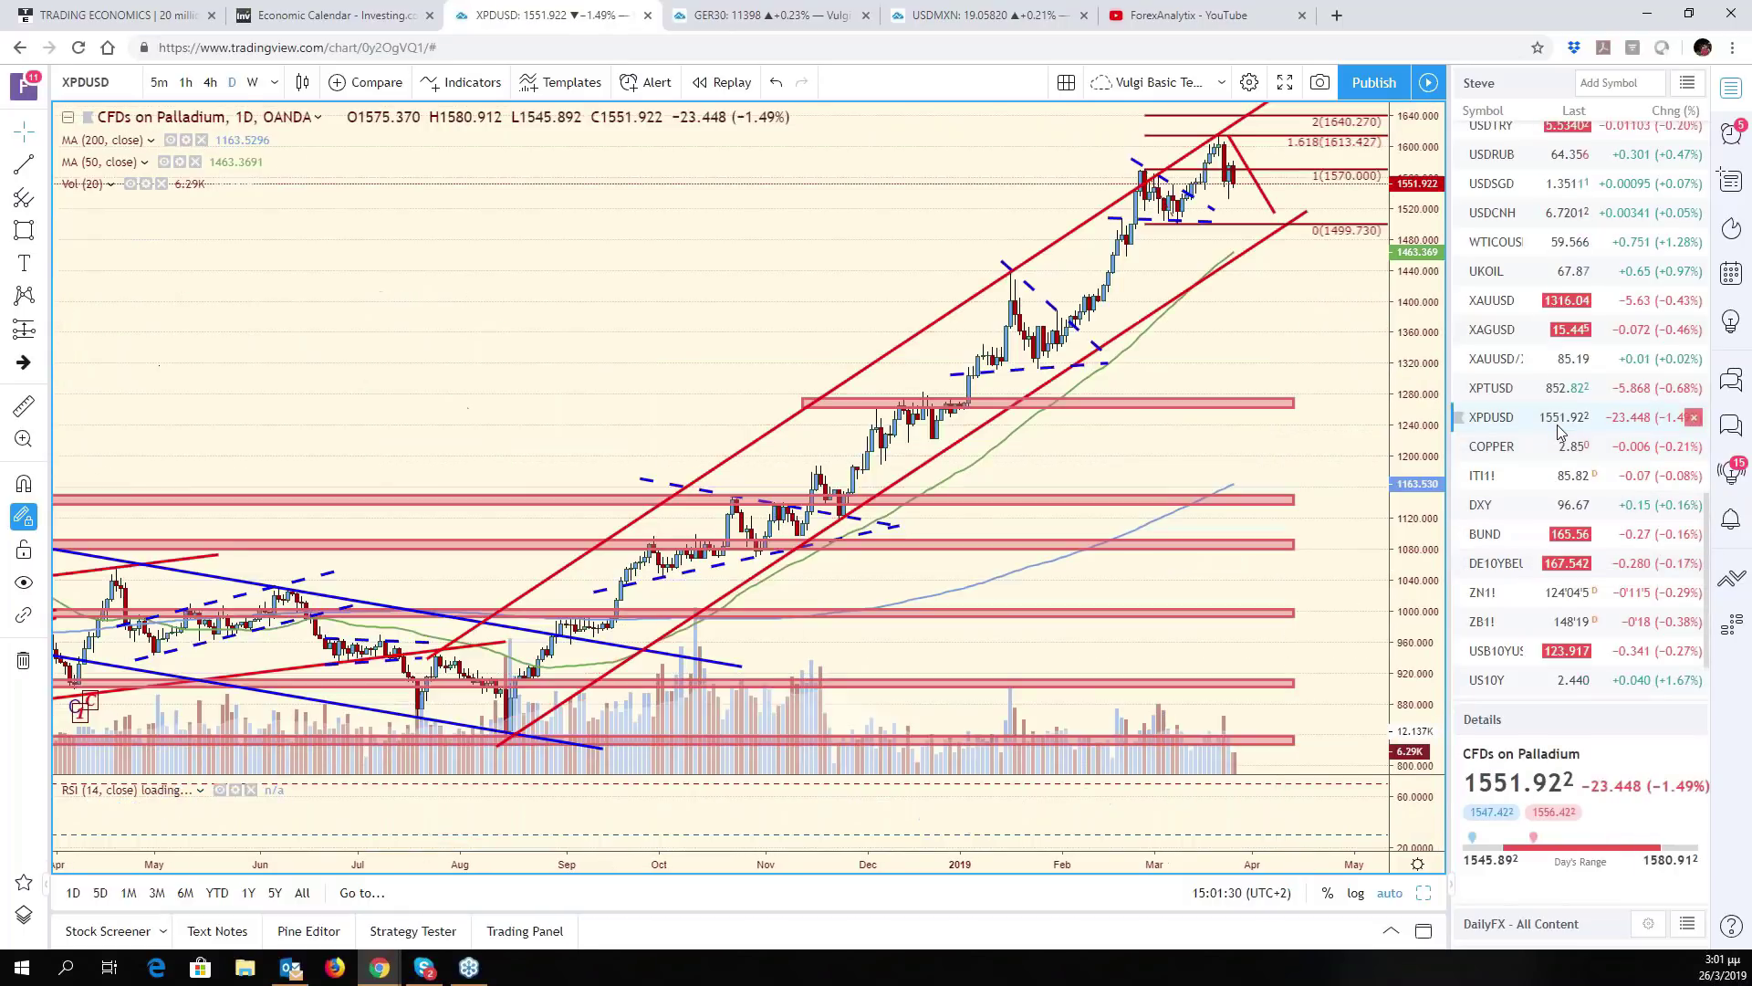
click(1540, 398)
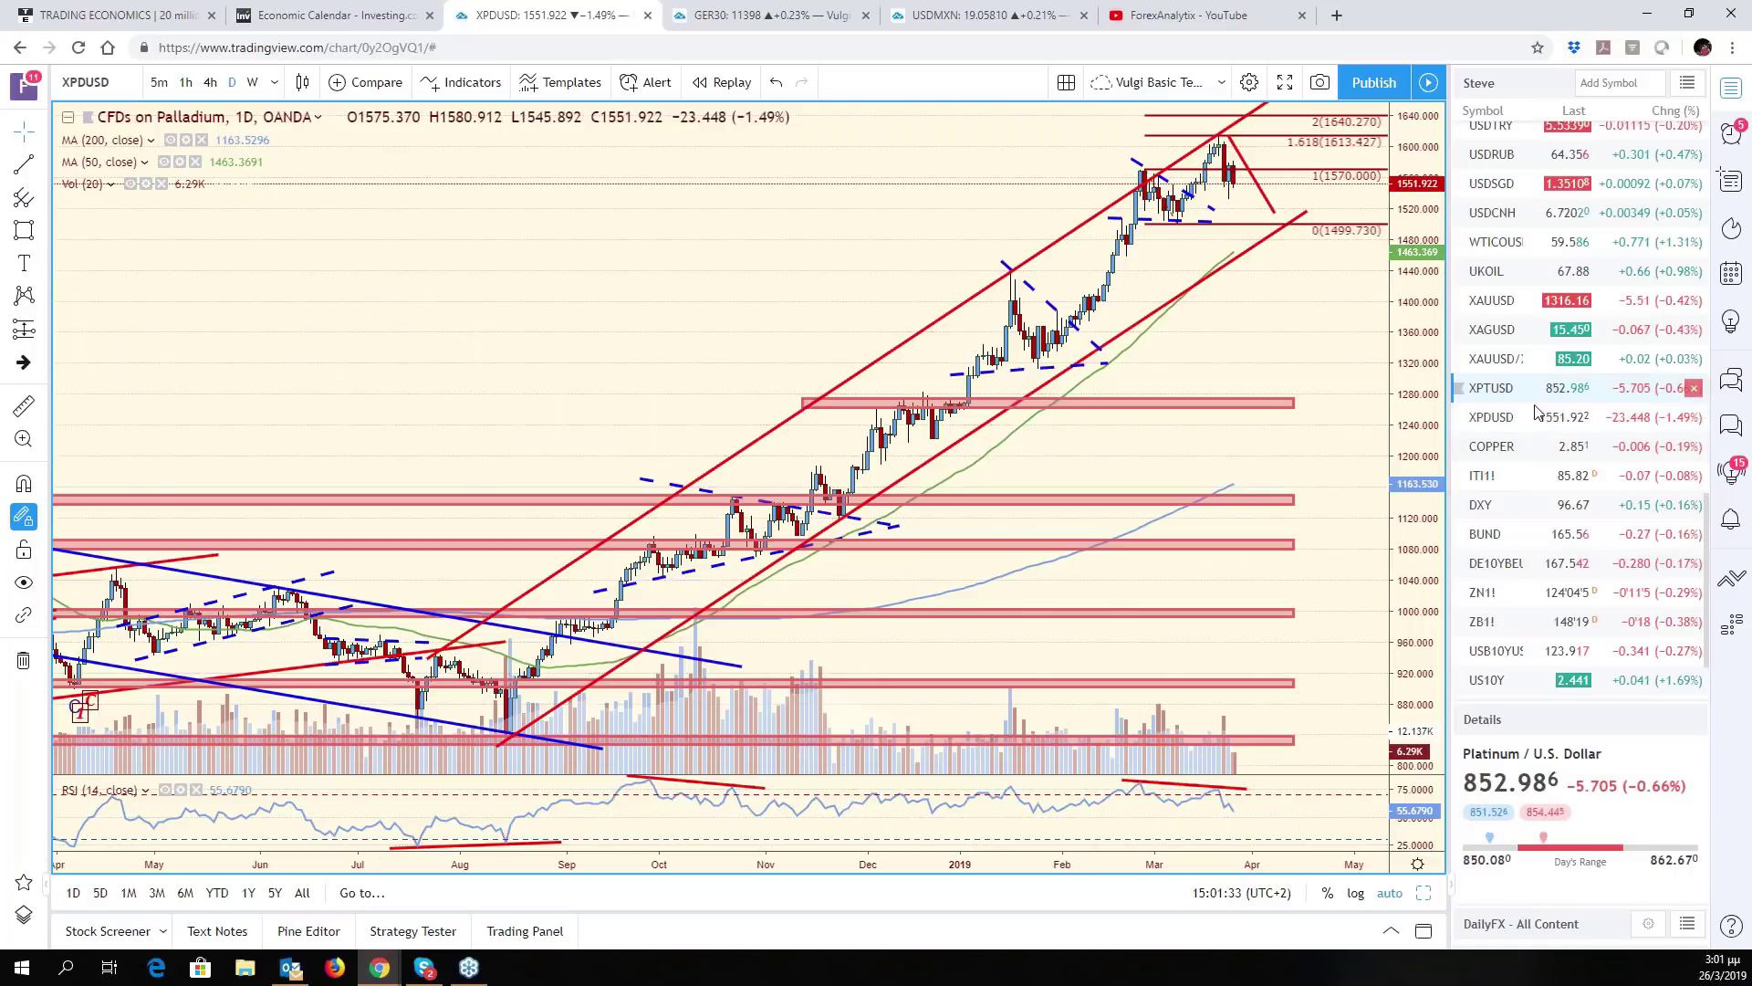
click(1537, 417)
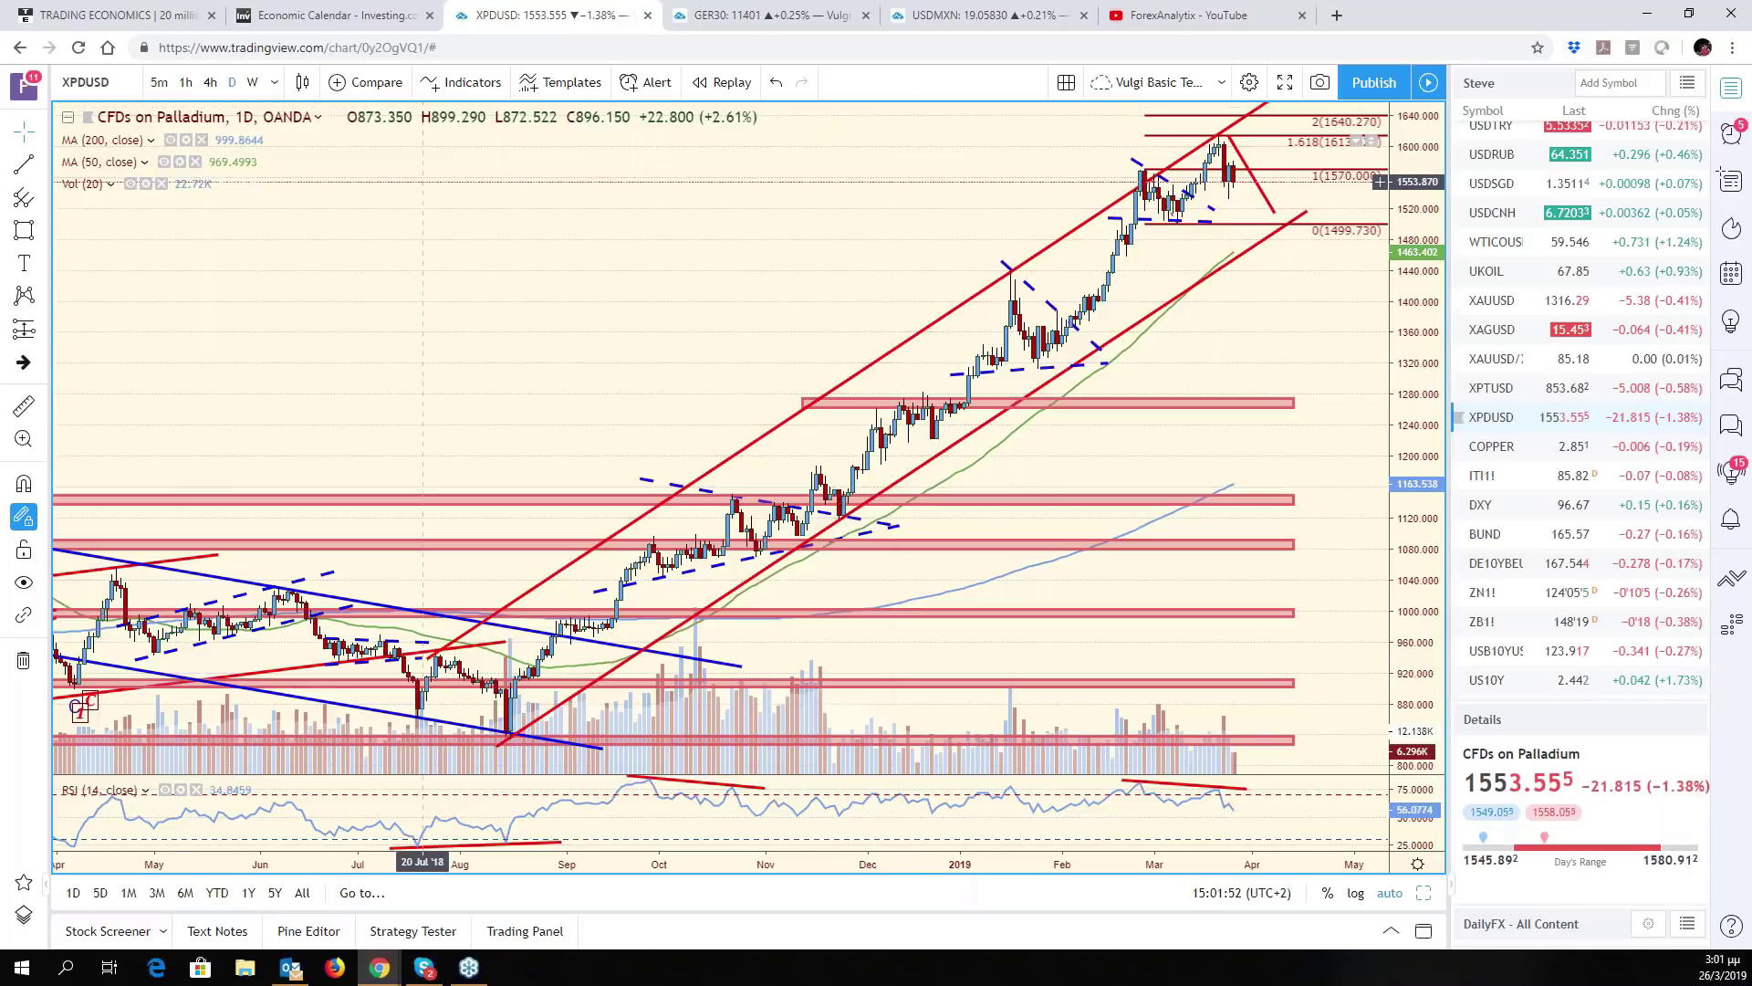
On 4-hour palladium, draw a bounce-then-drop path to the lower channel and delete the descending line
click(209, 83)
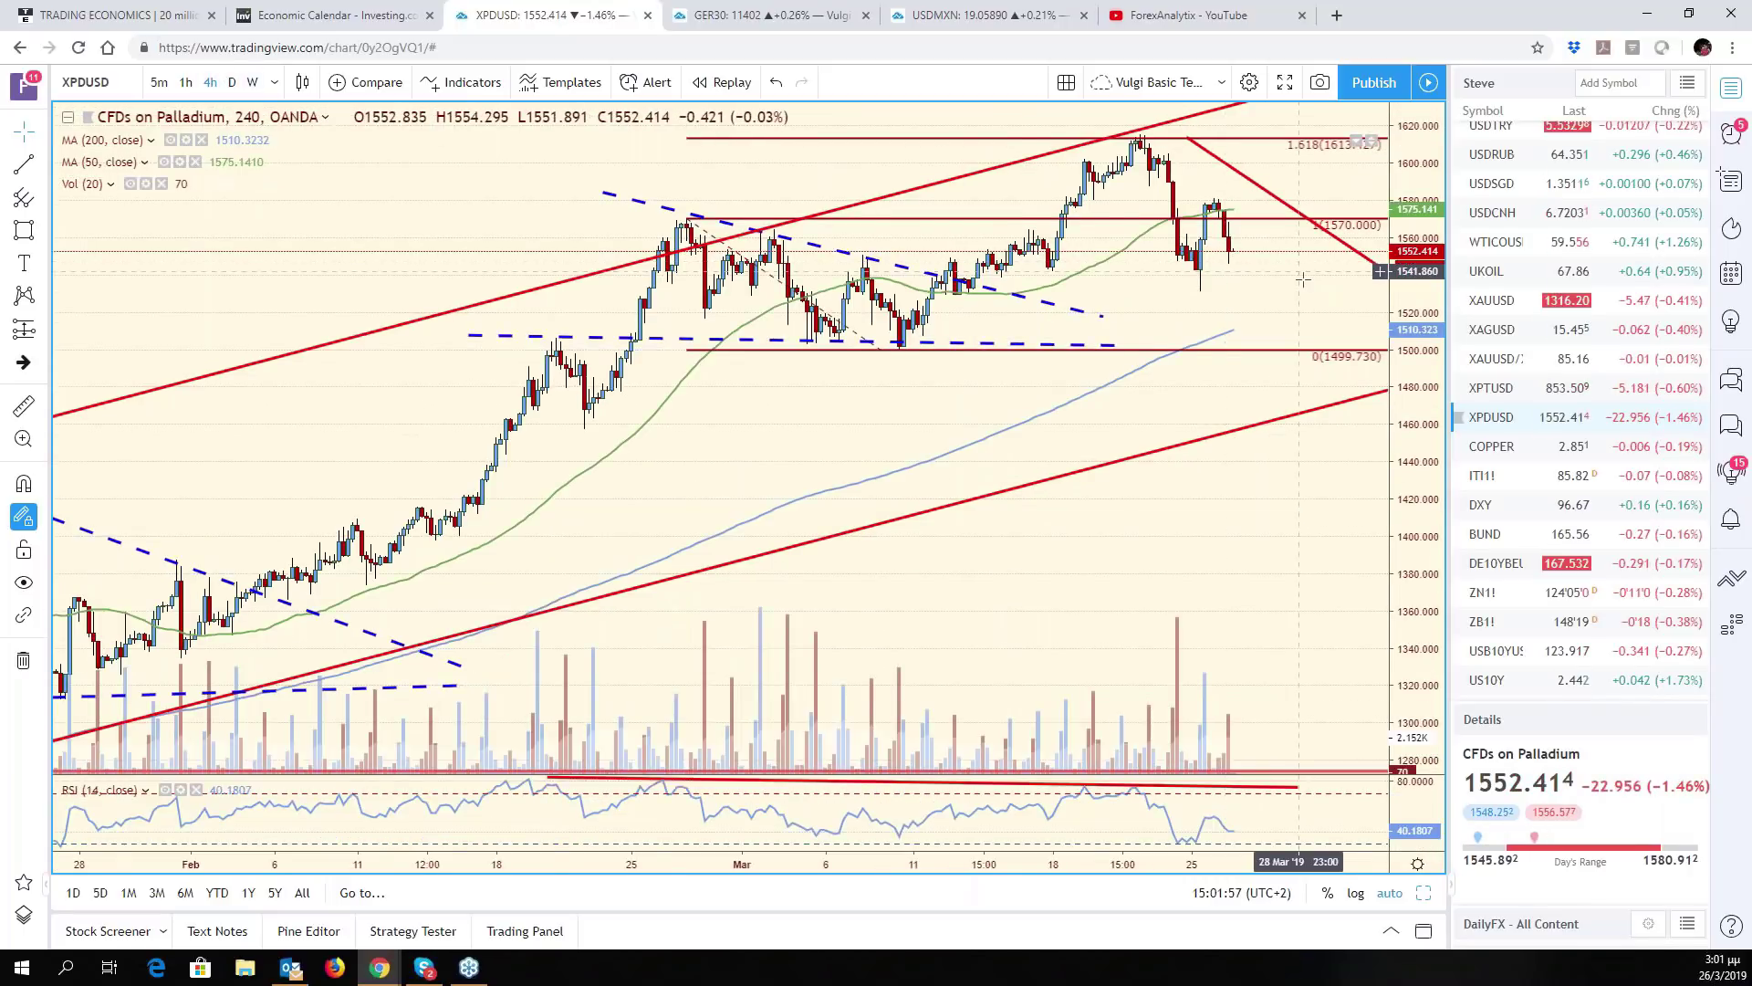
drag(1298, 278, 1208, 285)
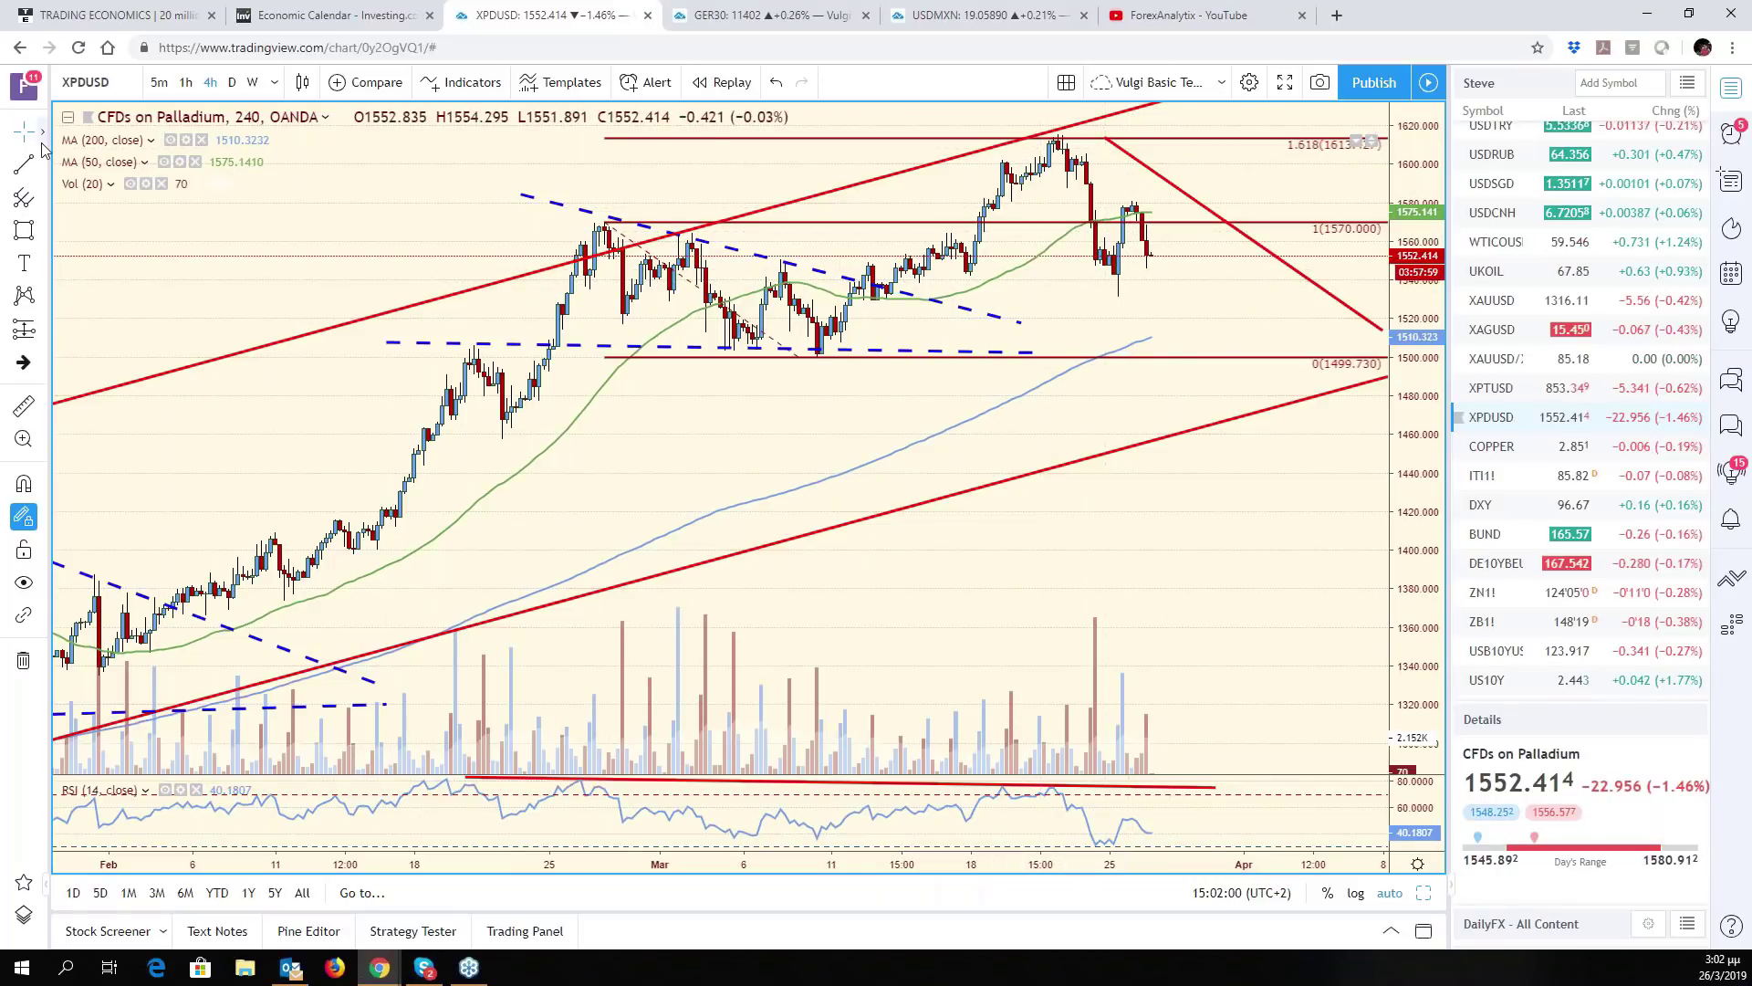
click(1180, 188)
click(1164, 236)
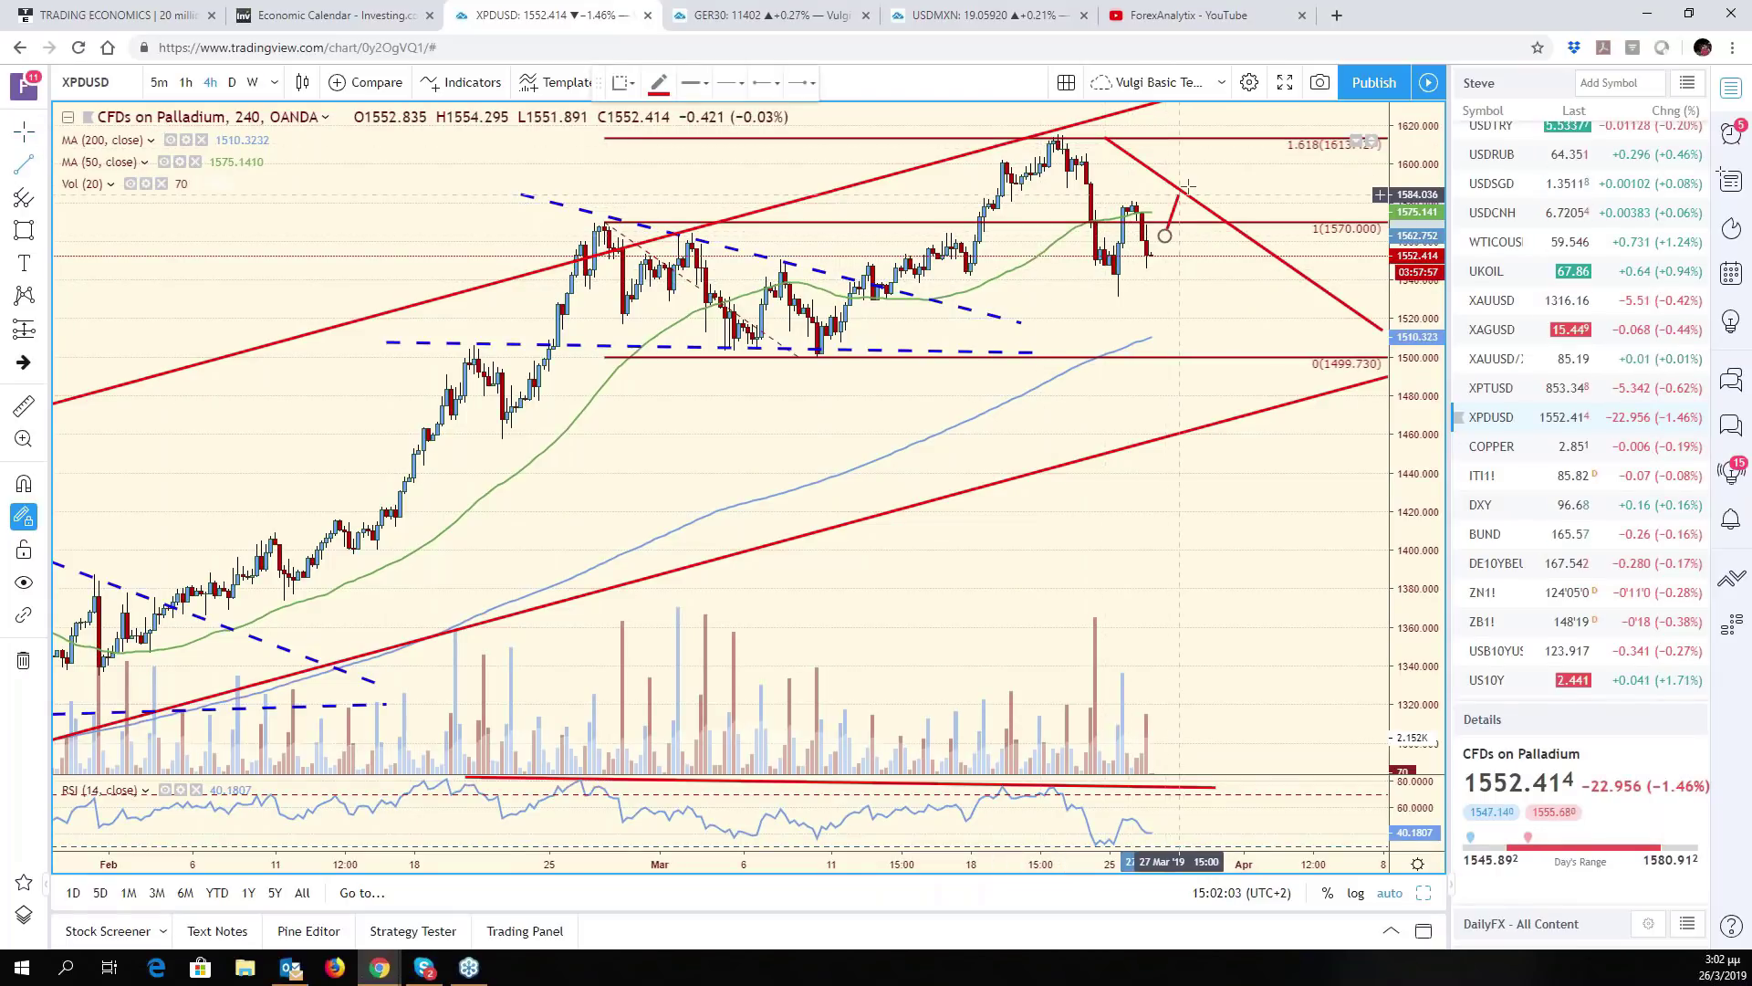
click(1188, 187)
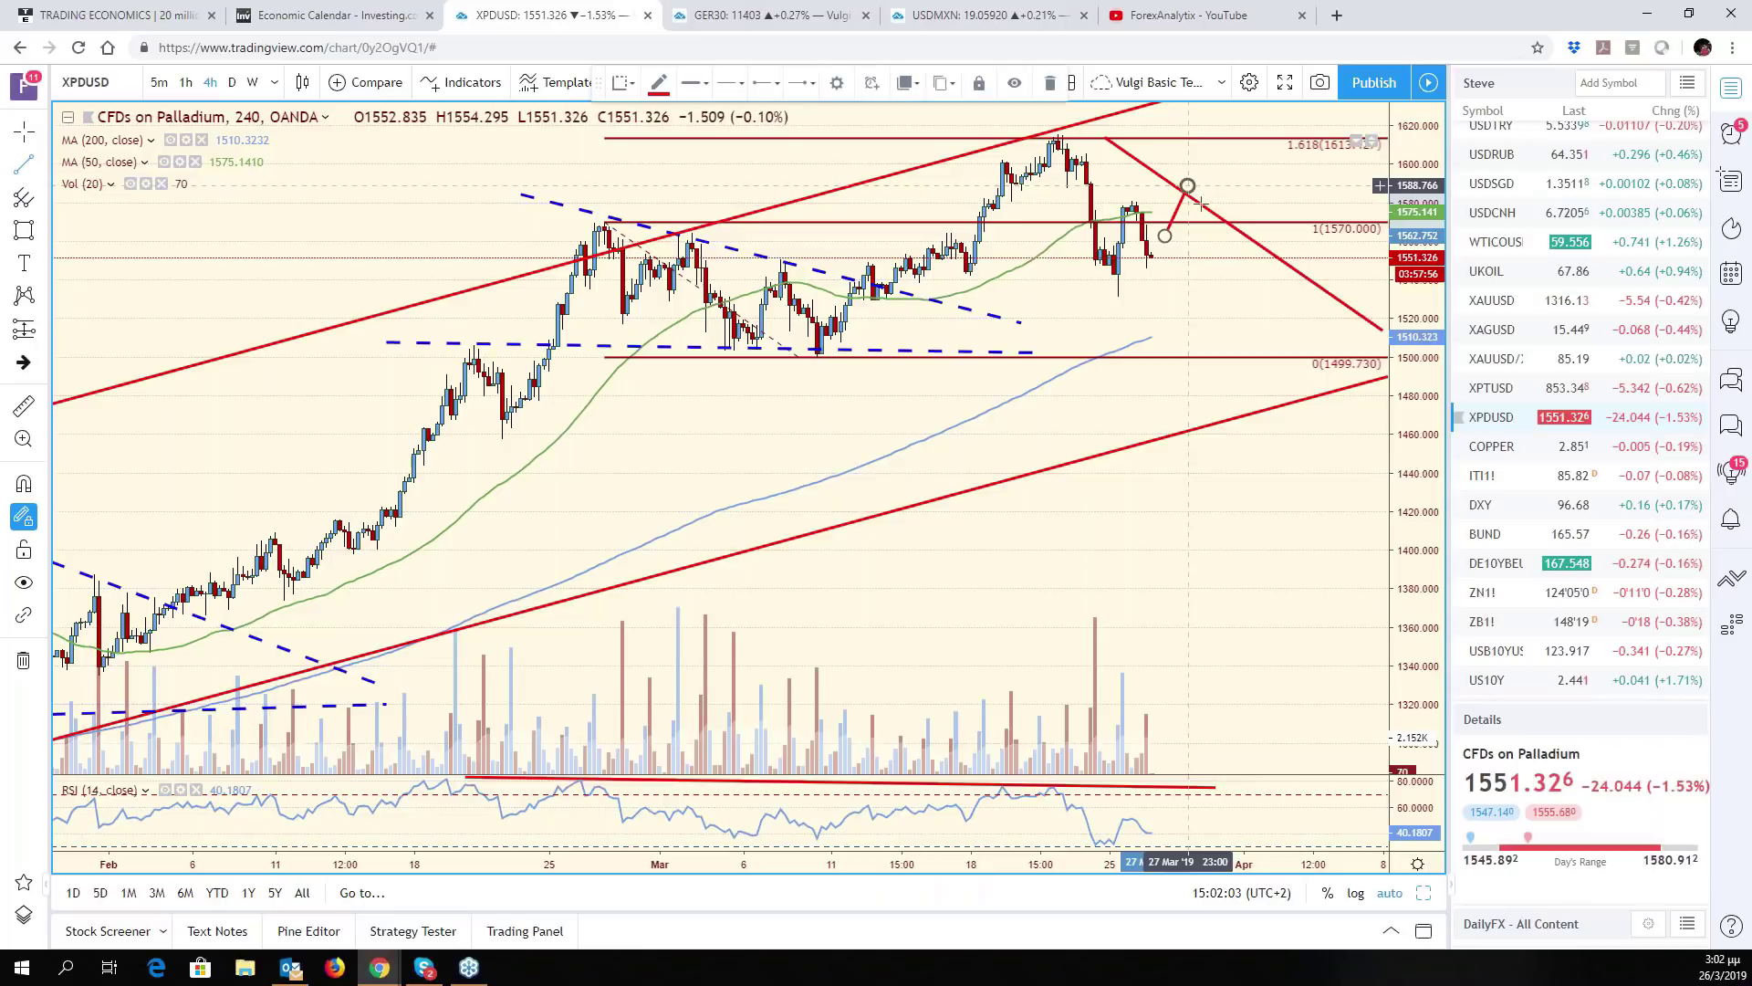
click(1284, 388)
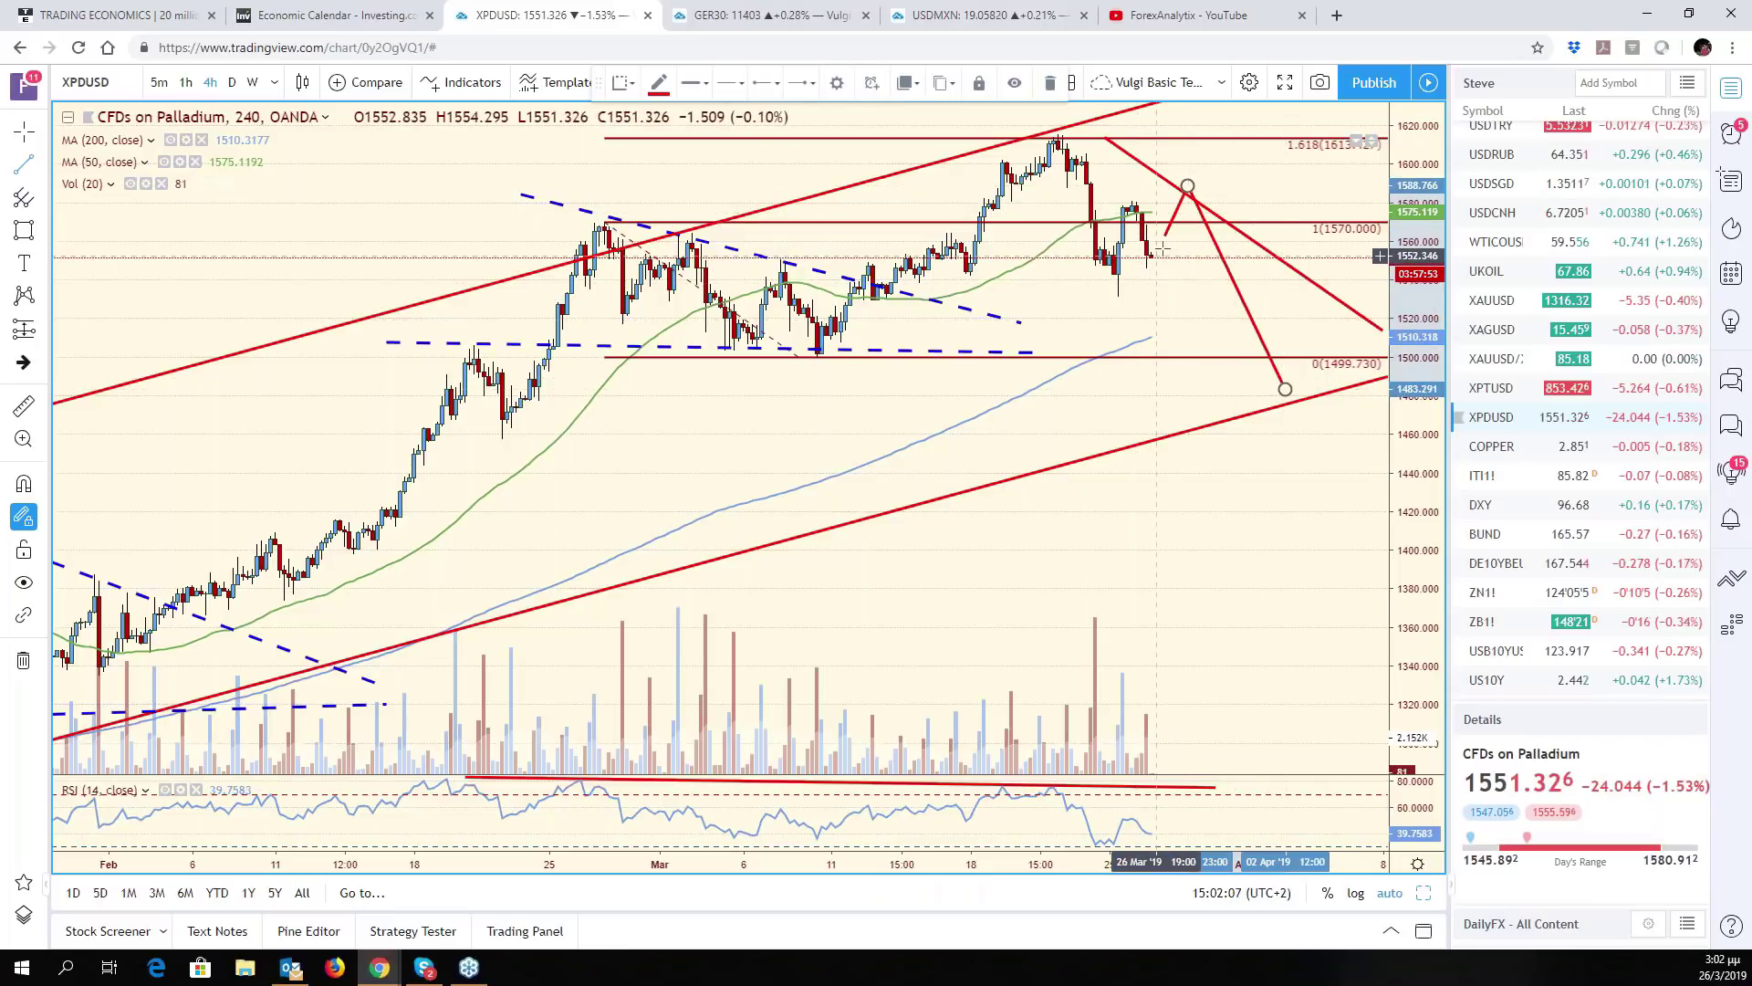
click(1261, 248)
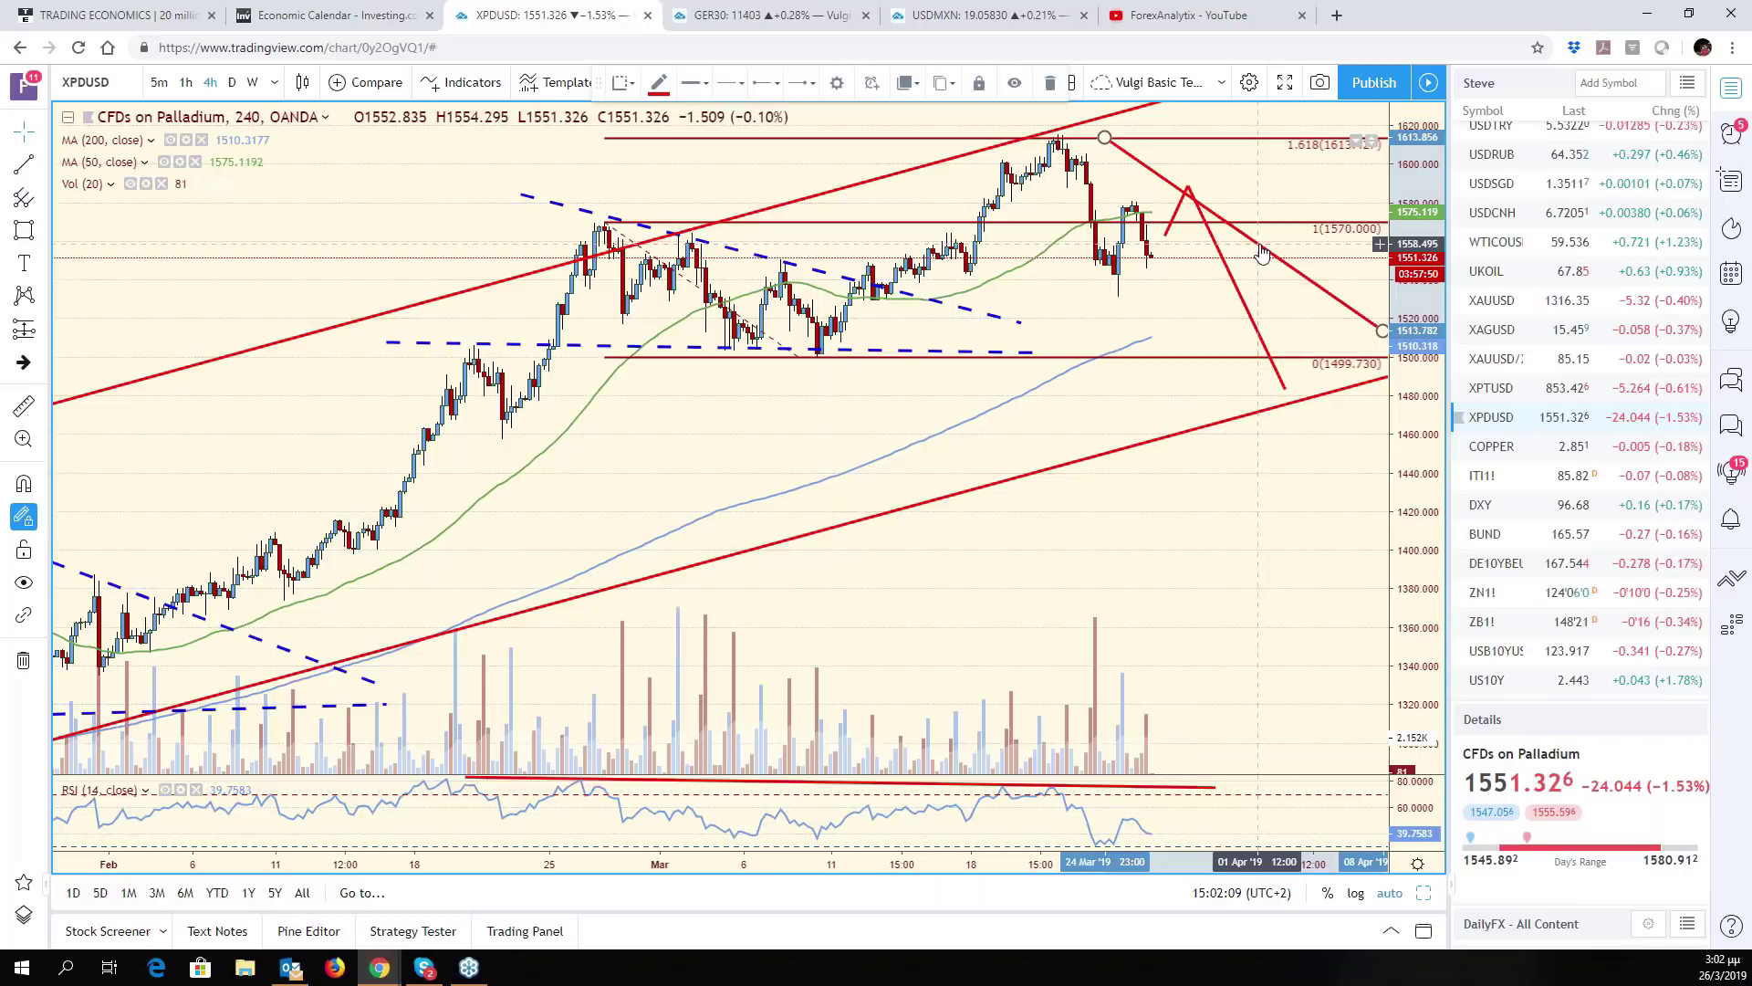
key(Delete)
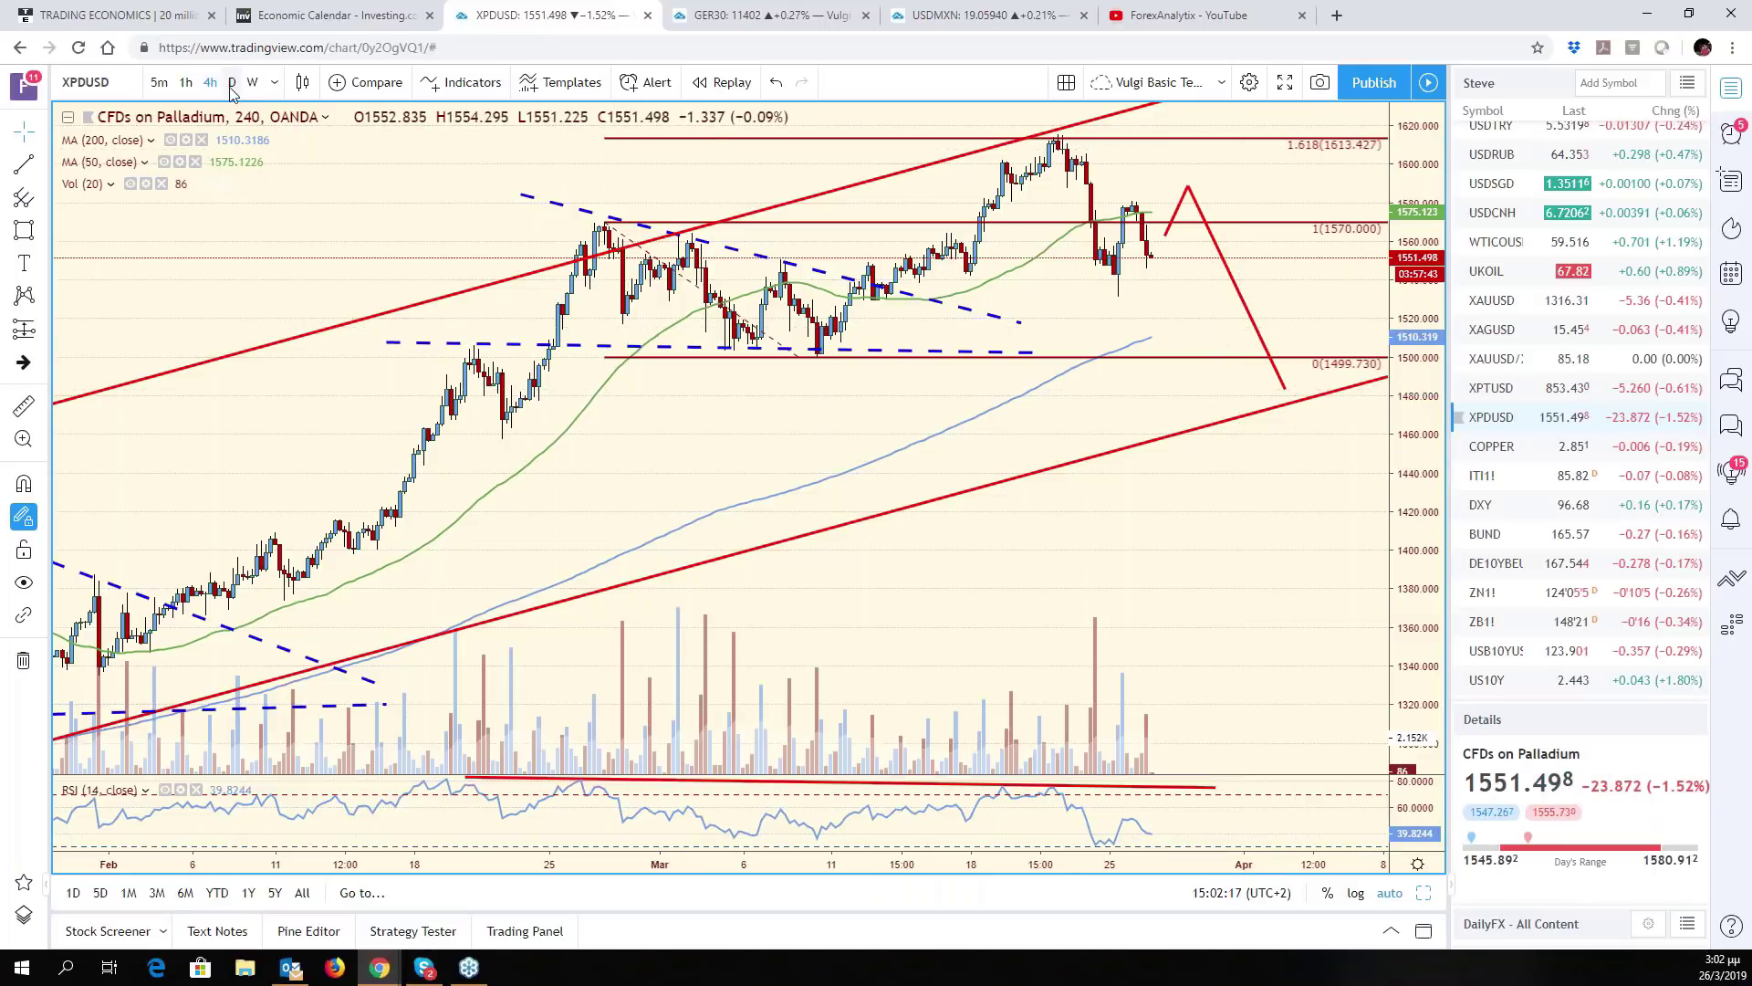
Return palladium to daily candles and draw a shaded rectangle zone near the 1500 level
key(d)
key(Return)
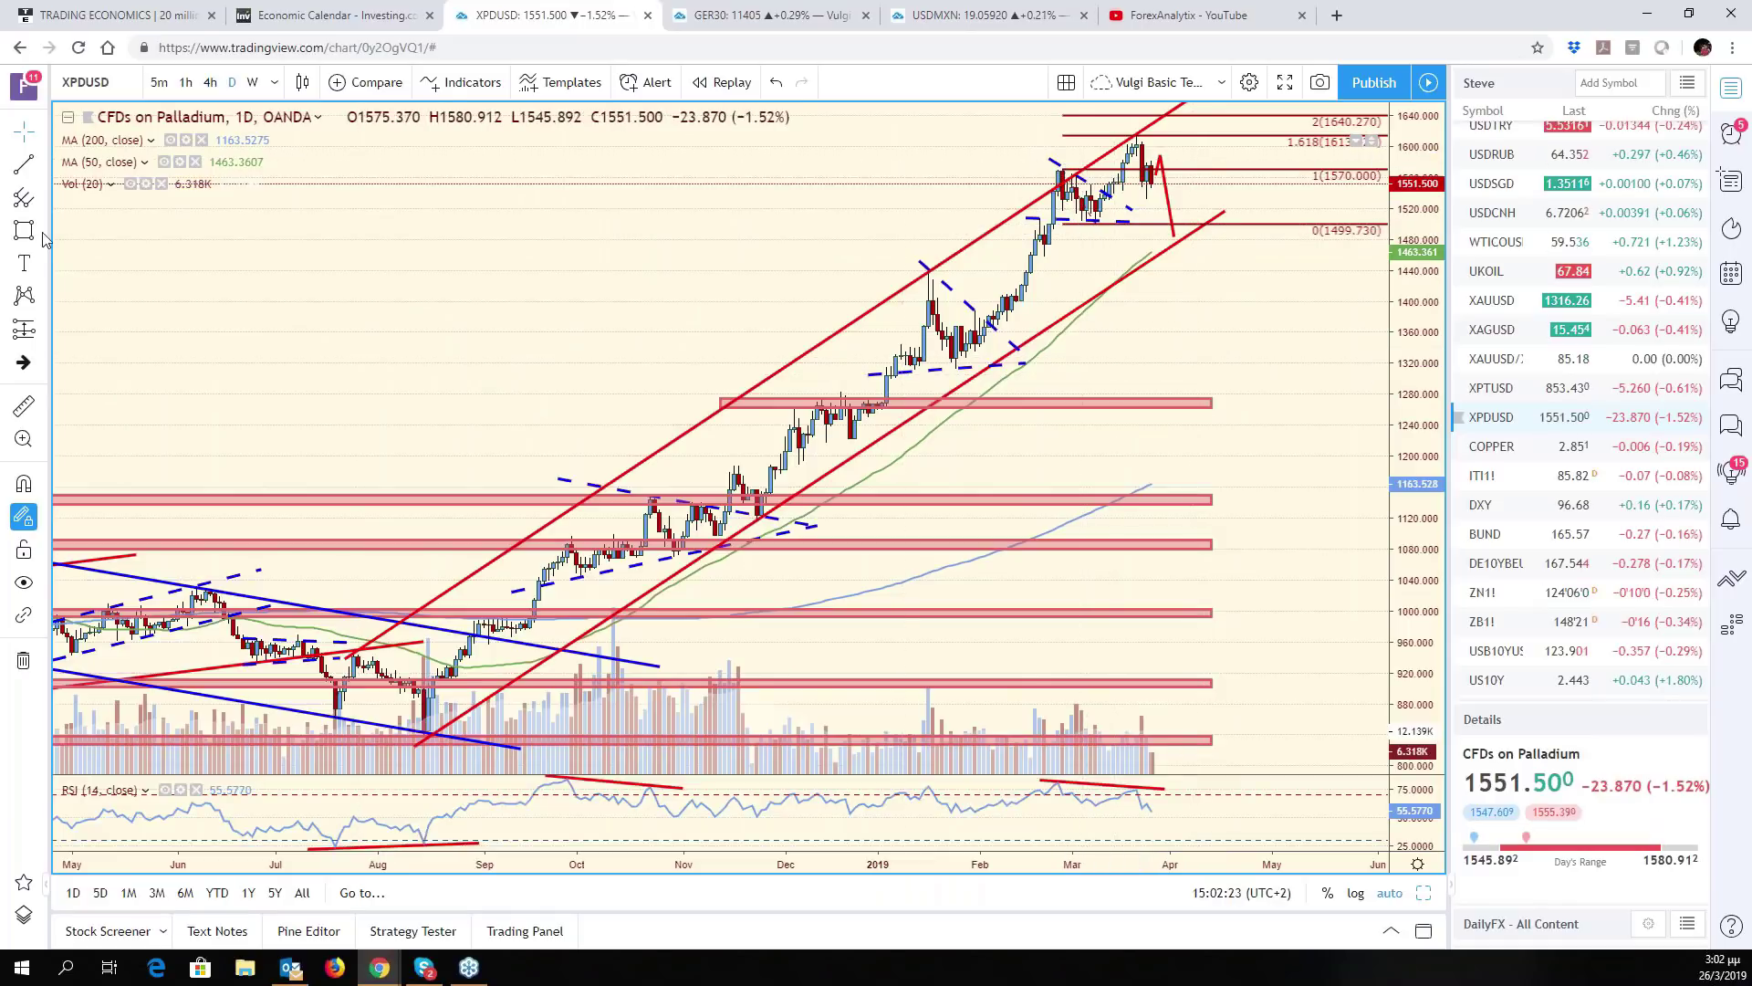
click(980, 219)
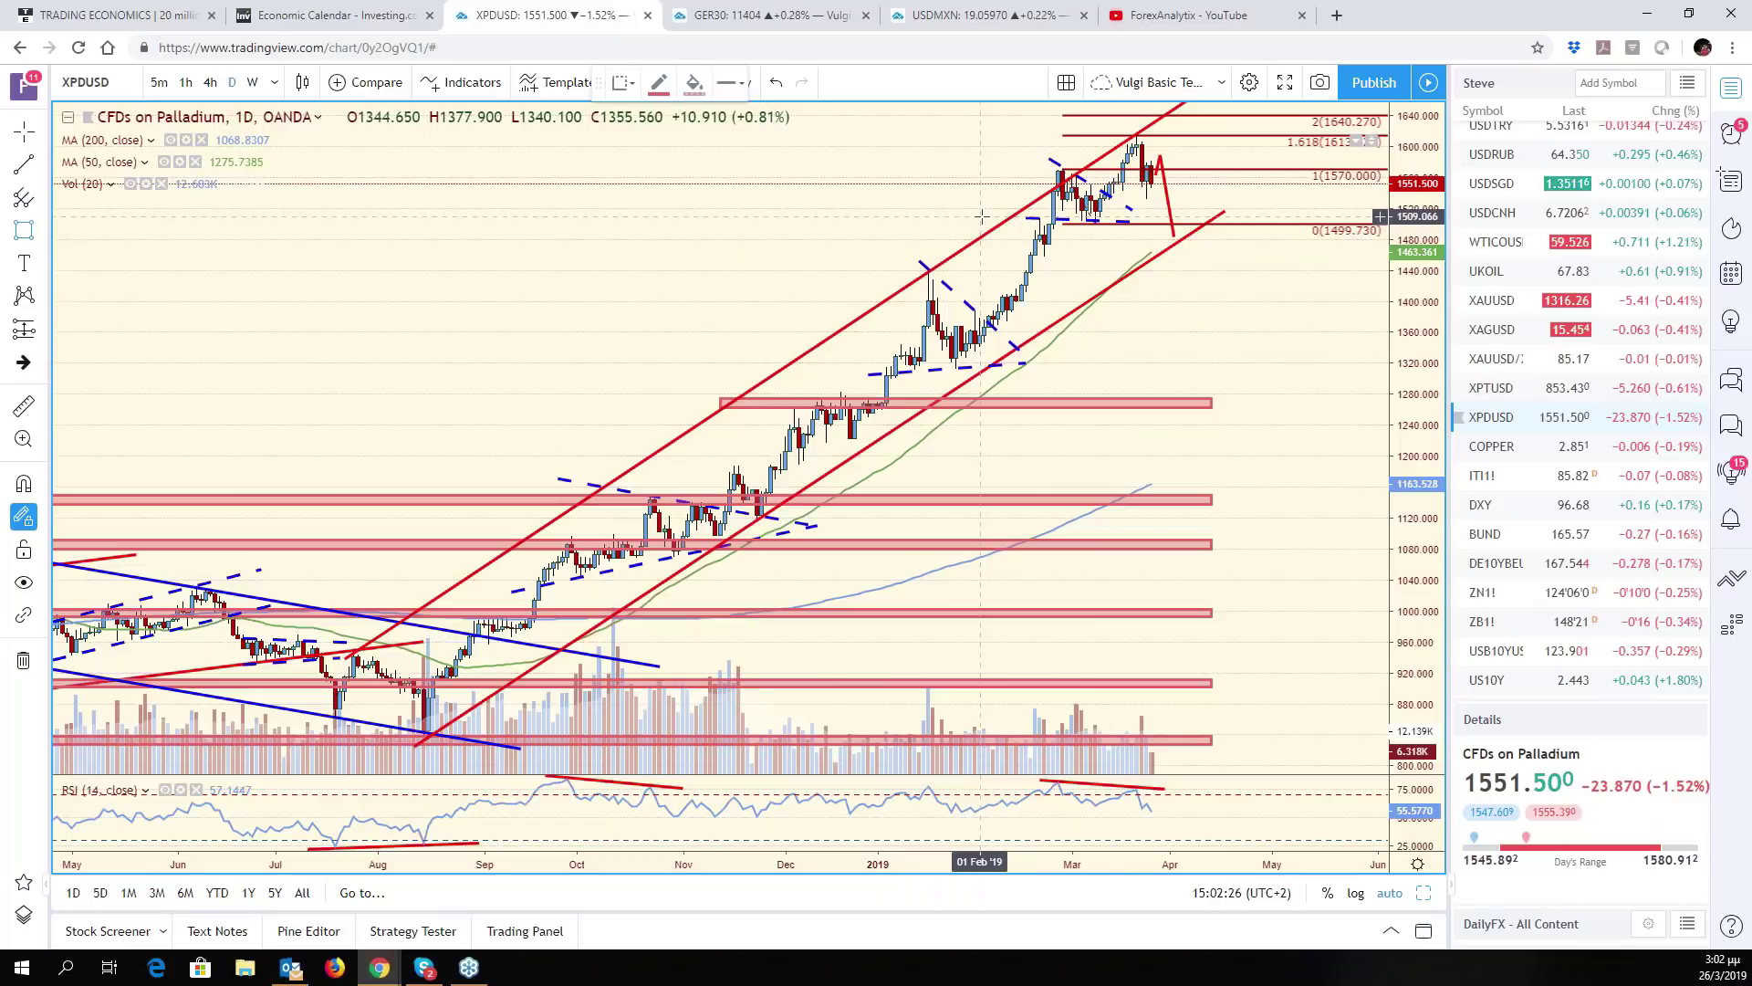
click(979, 217)
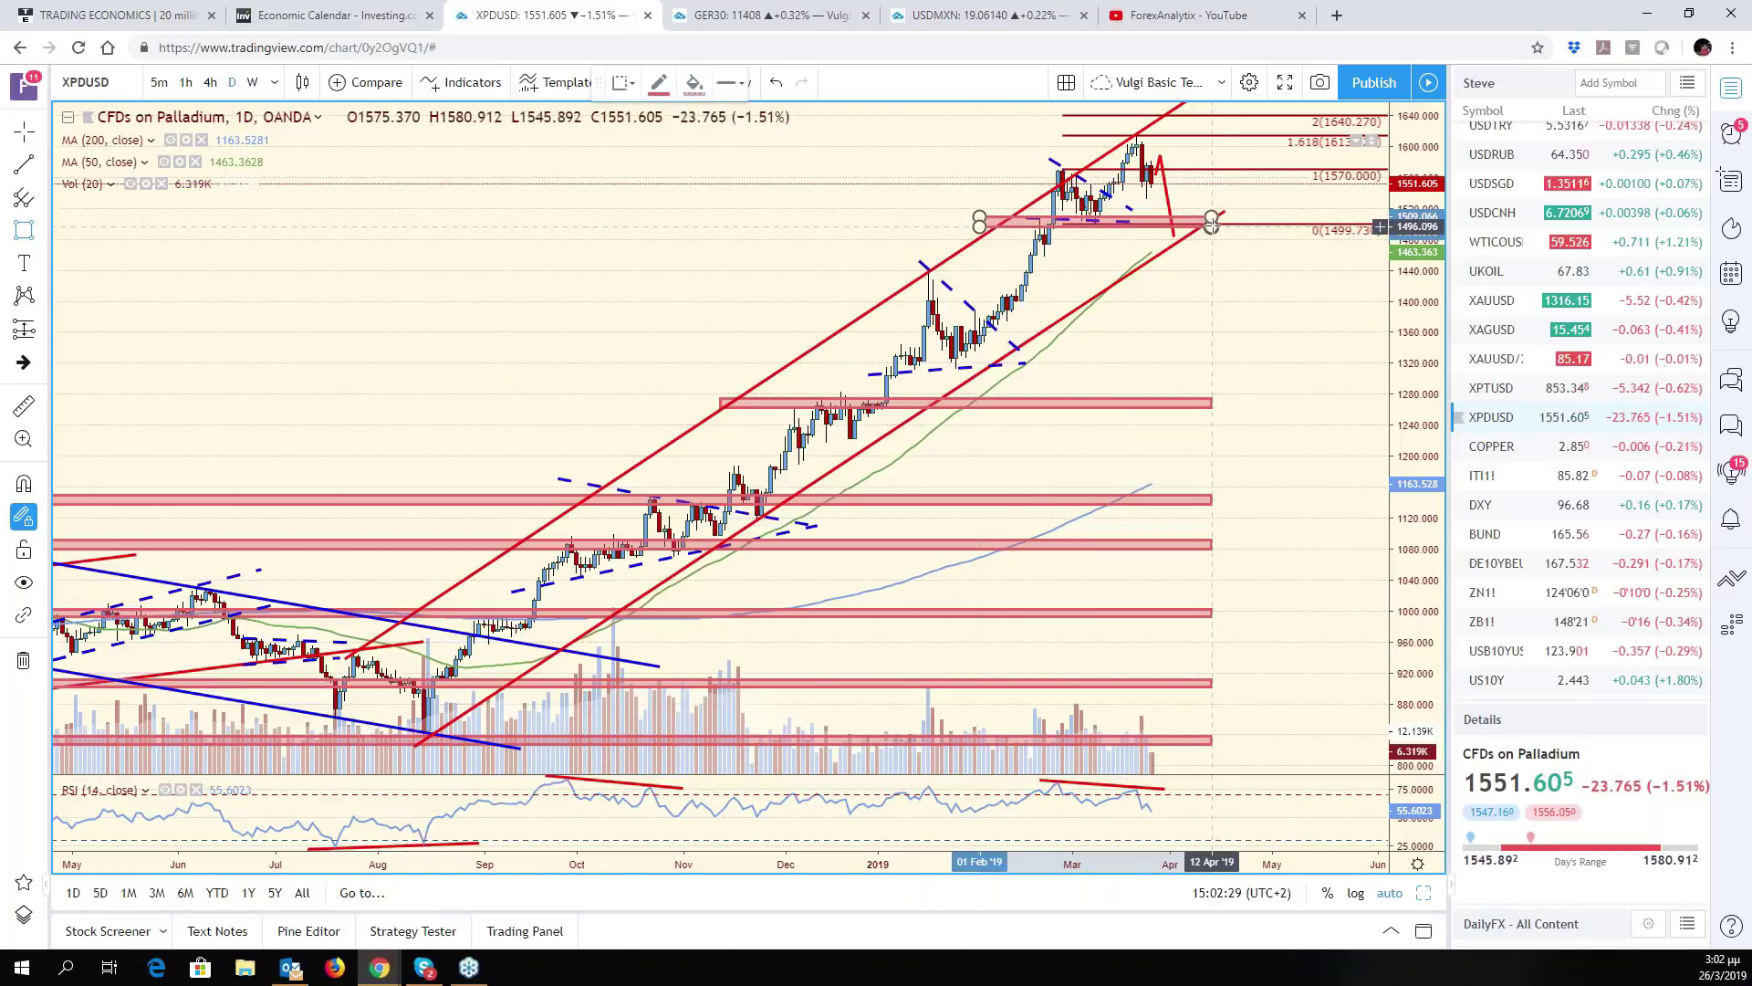
click(1211, 222)
click(1264, 279)
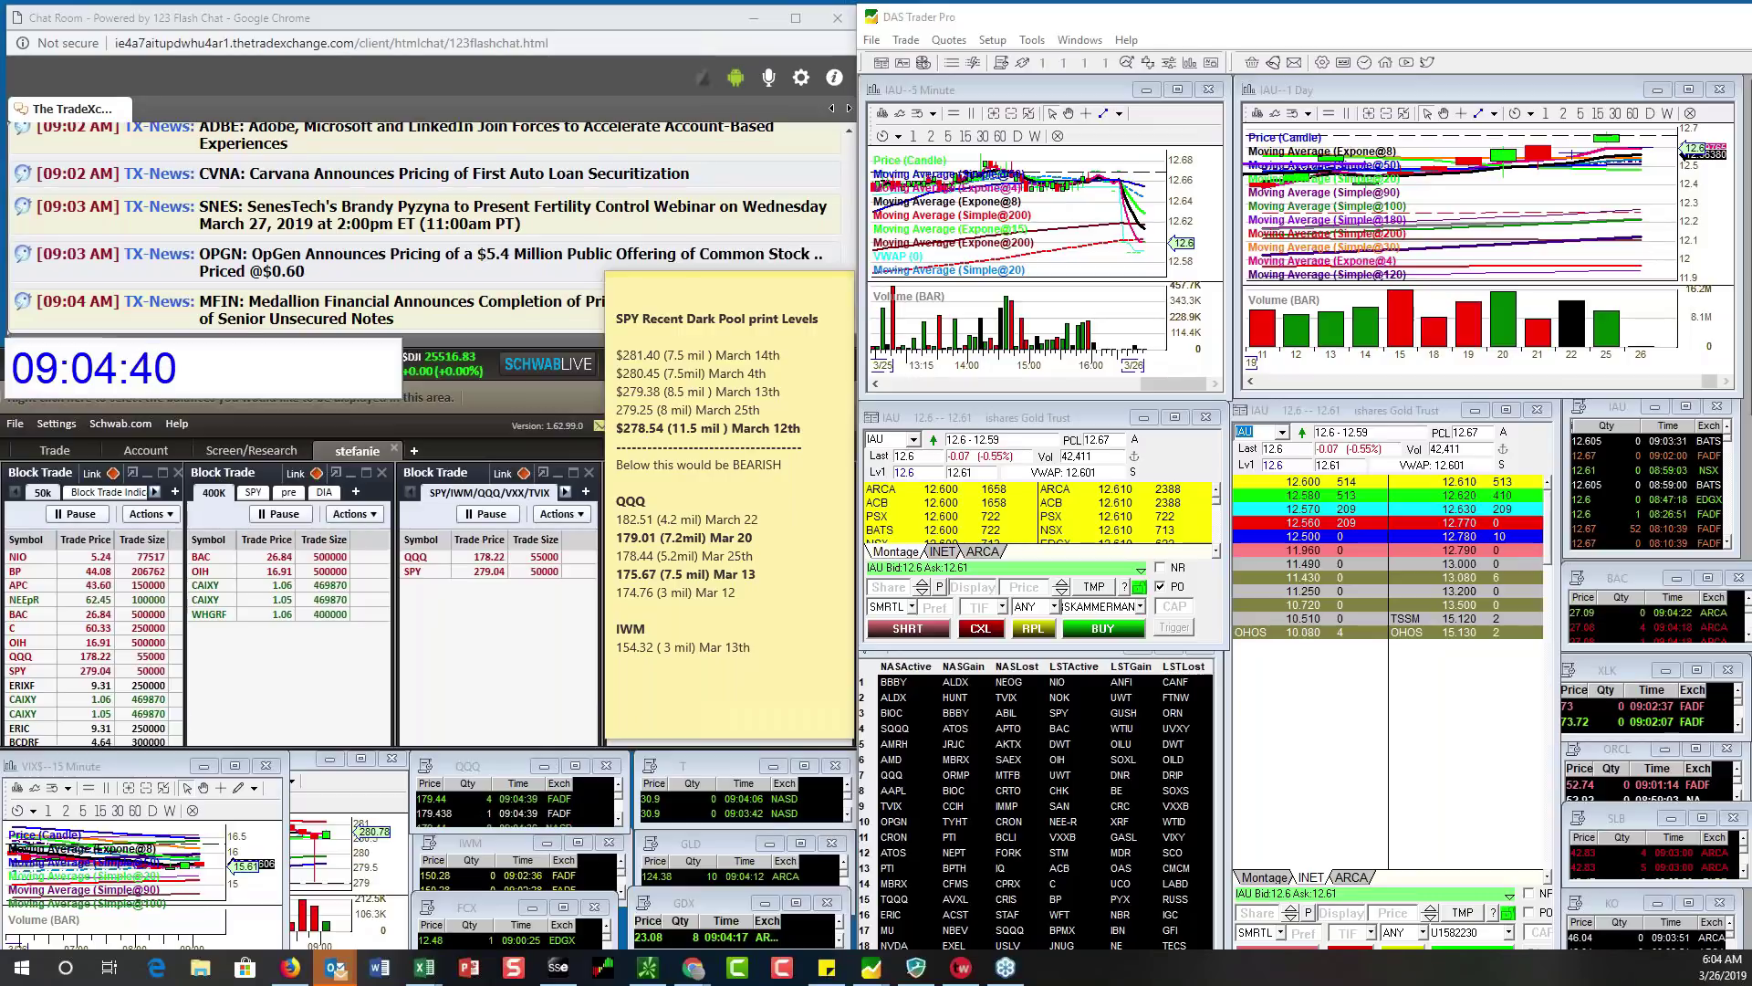
click(894, 436)
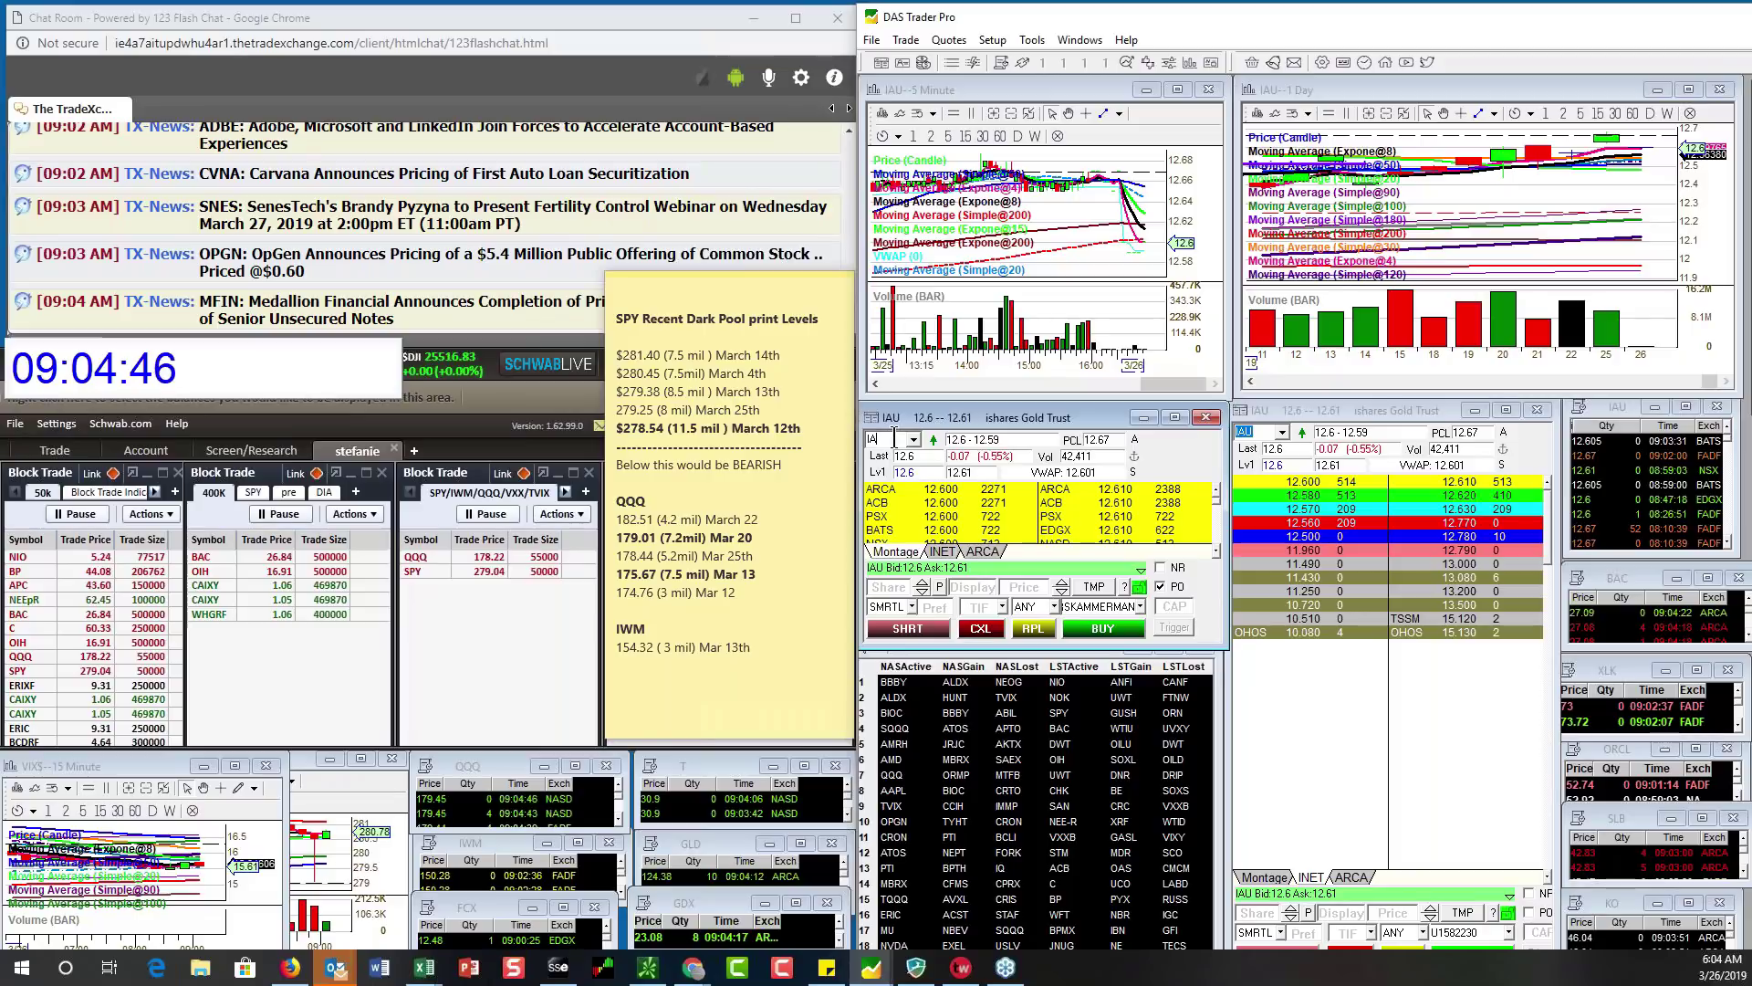
click(895, 437)
text(SPY)
key(Return)
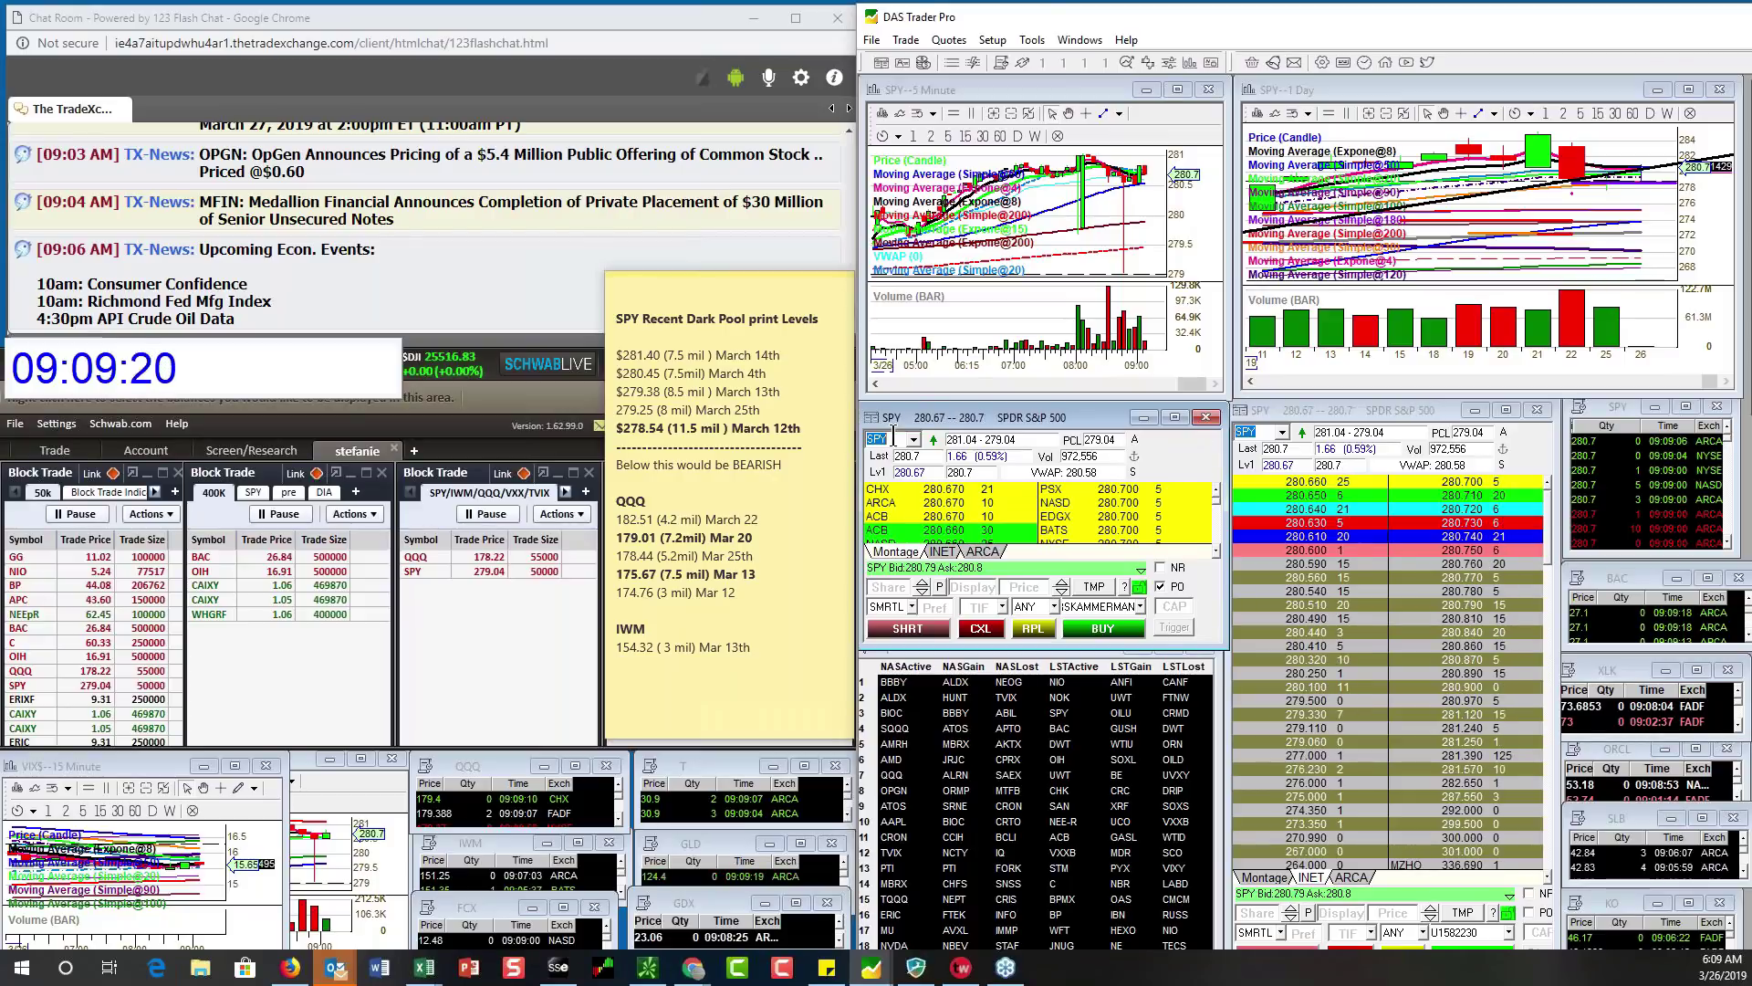
Activate the right SPY Level 2 window and nudge its top edge upward
click(1391, 410)
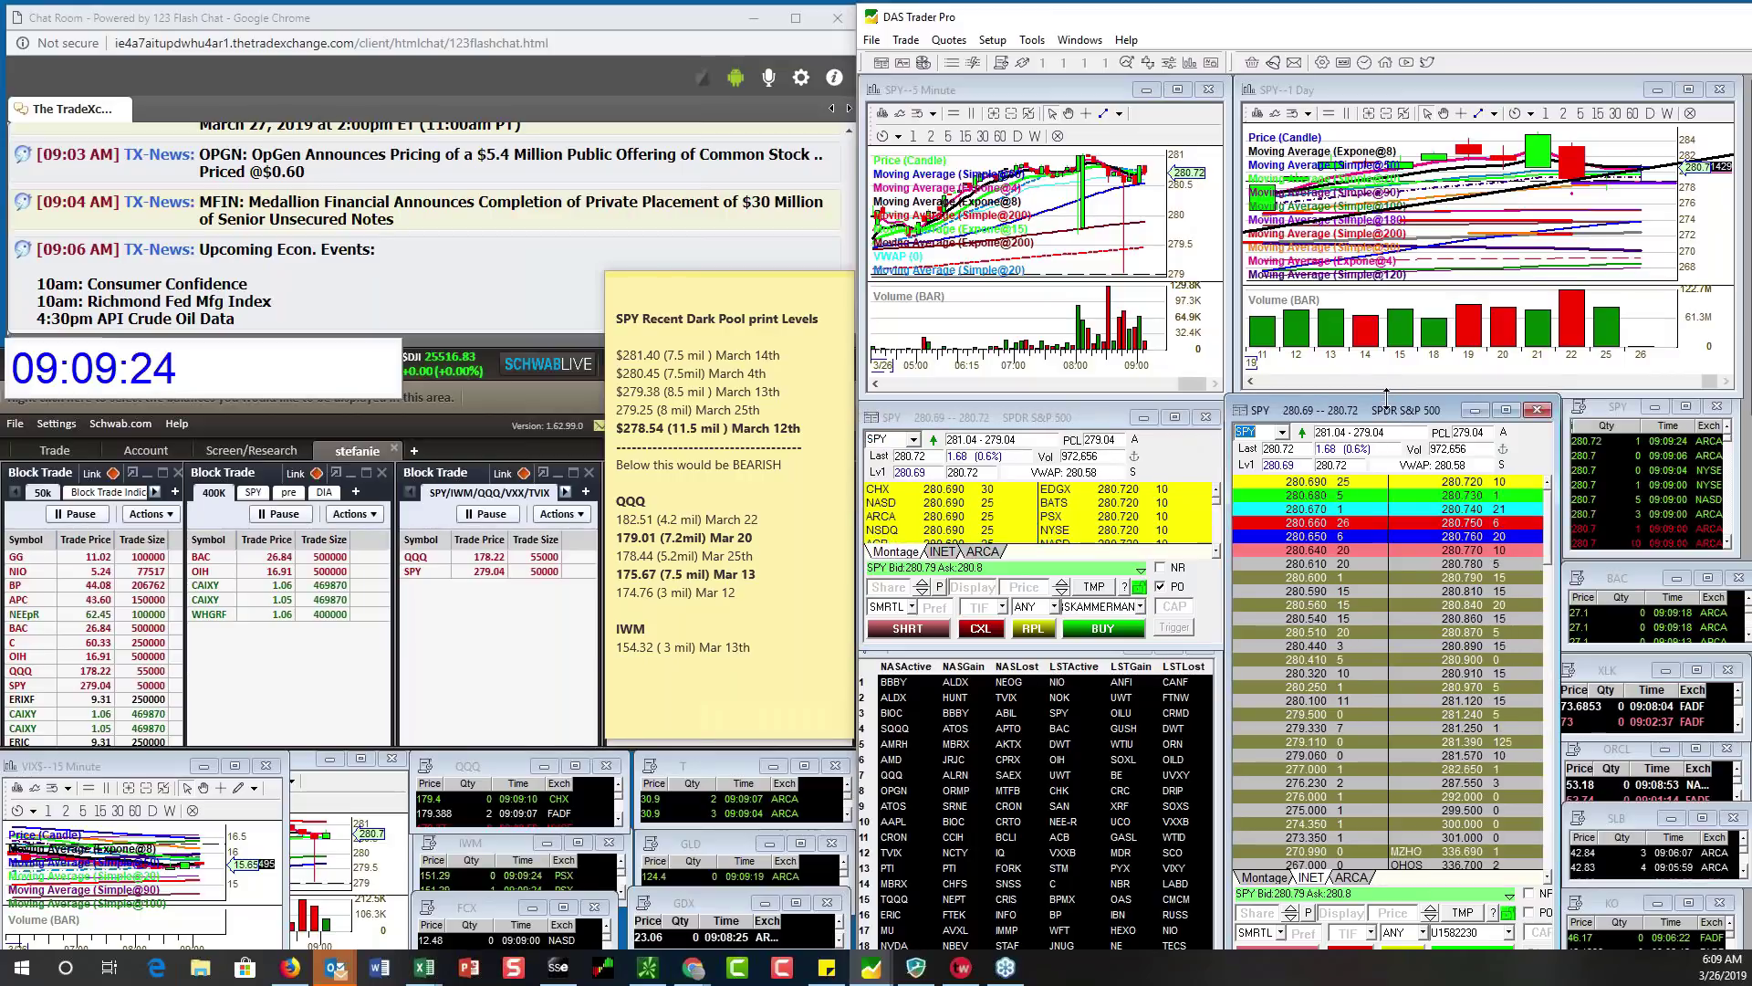
mouse_move(1388, 392)
mouse_down()
mouse_move(1406, 128)
mouse_move(1388, 398)
mouse_up()
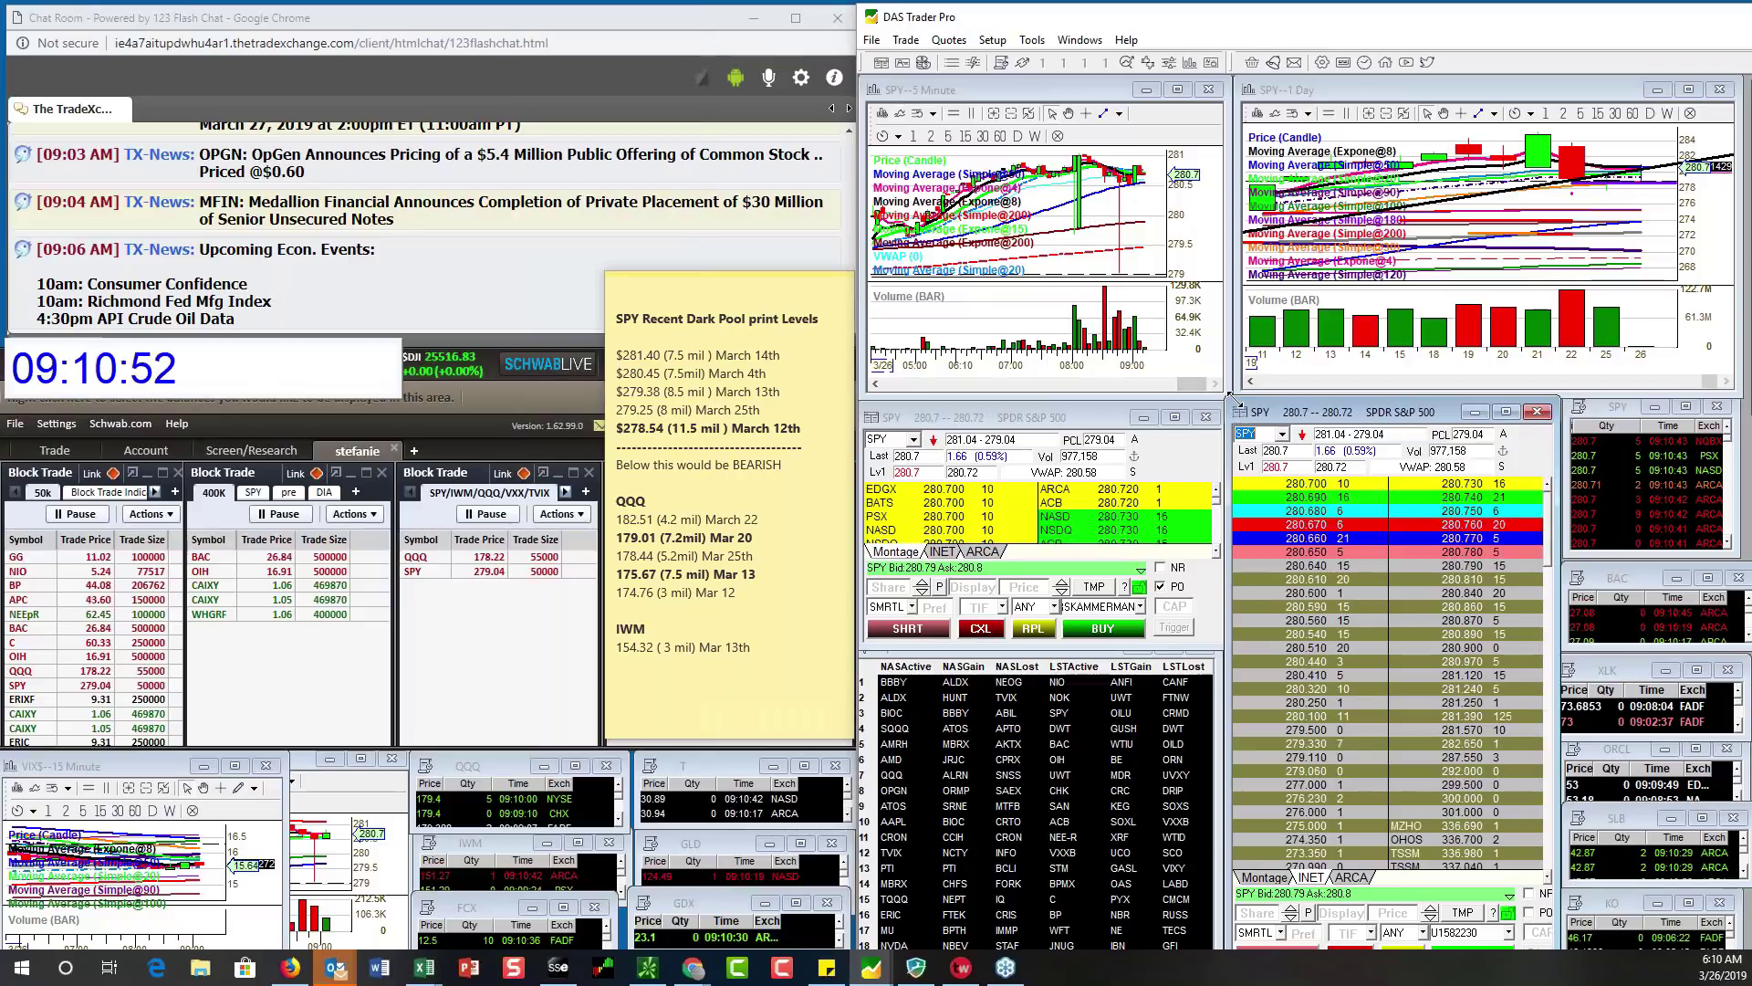
Stretch the right SPY Level 2 window nearly to the screen top to show deeper book rows
drag(1231, 397, 1234, 399)
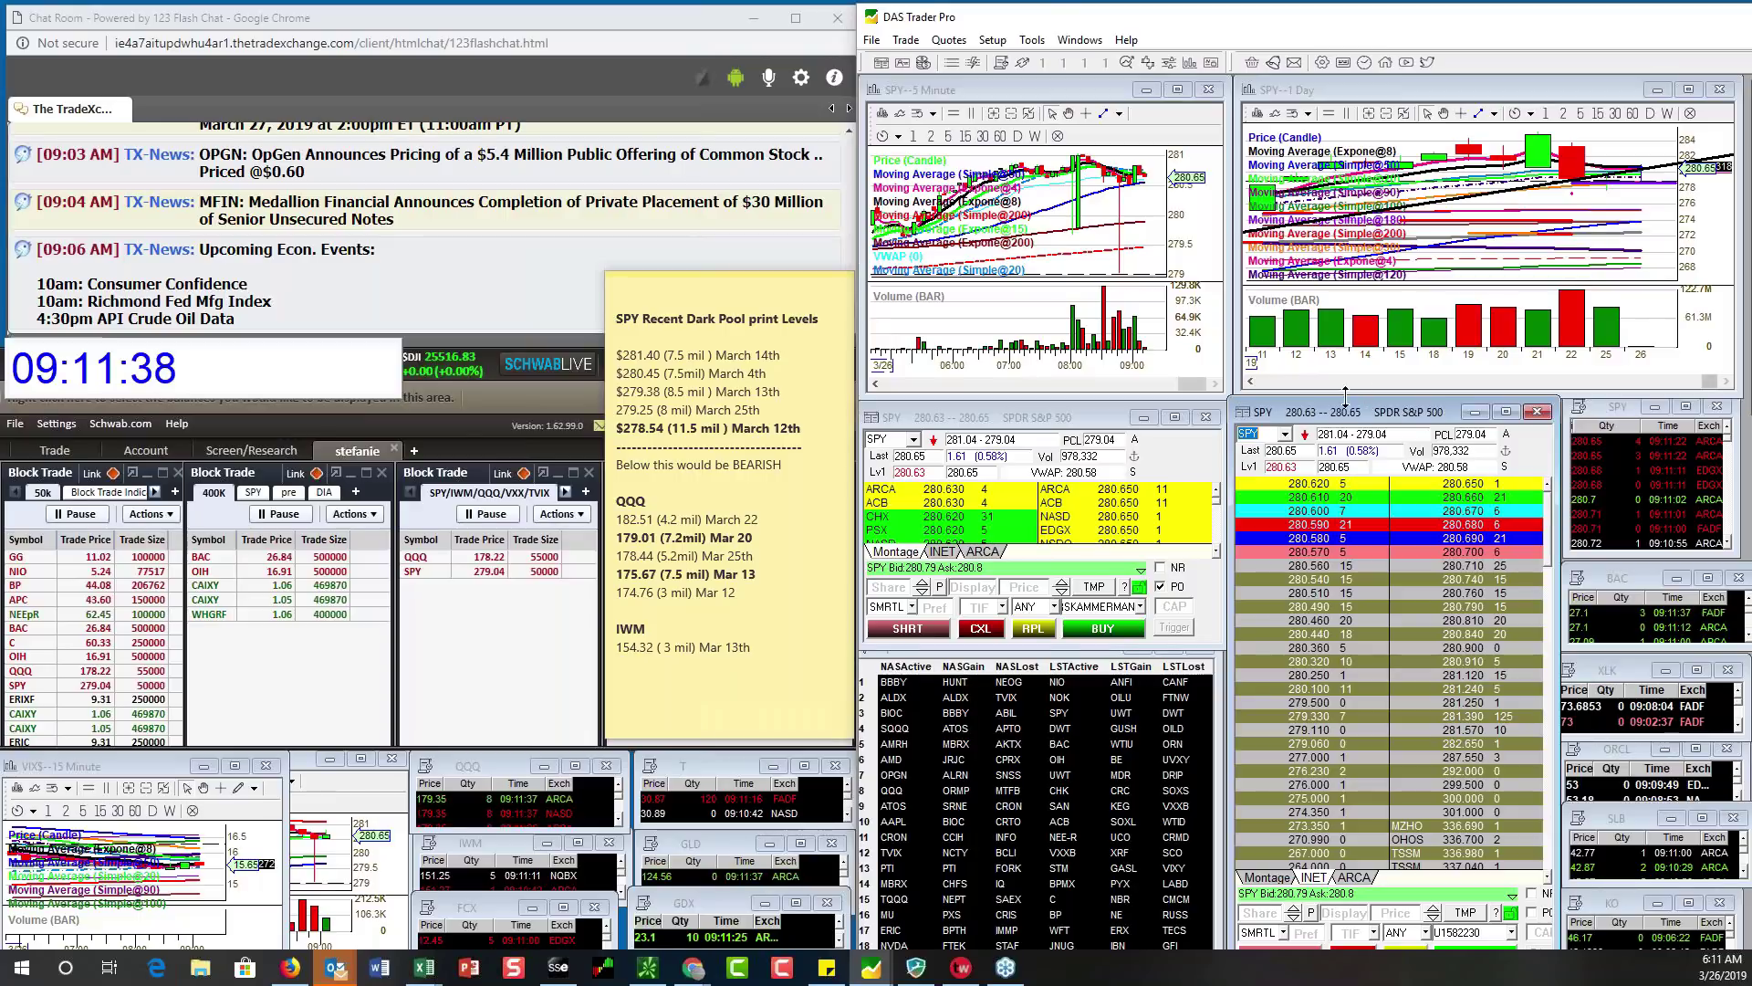
drag(1337, 404, 1335, 156)
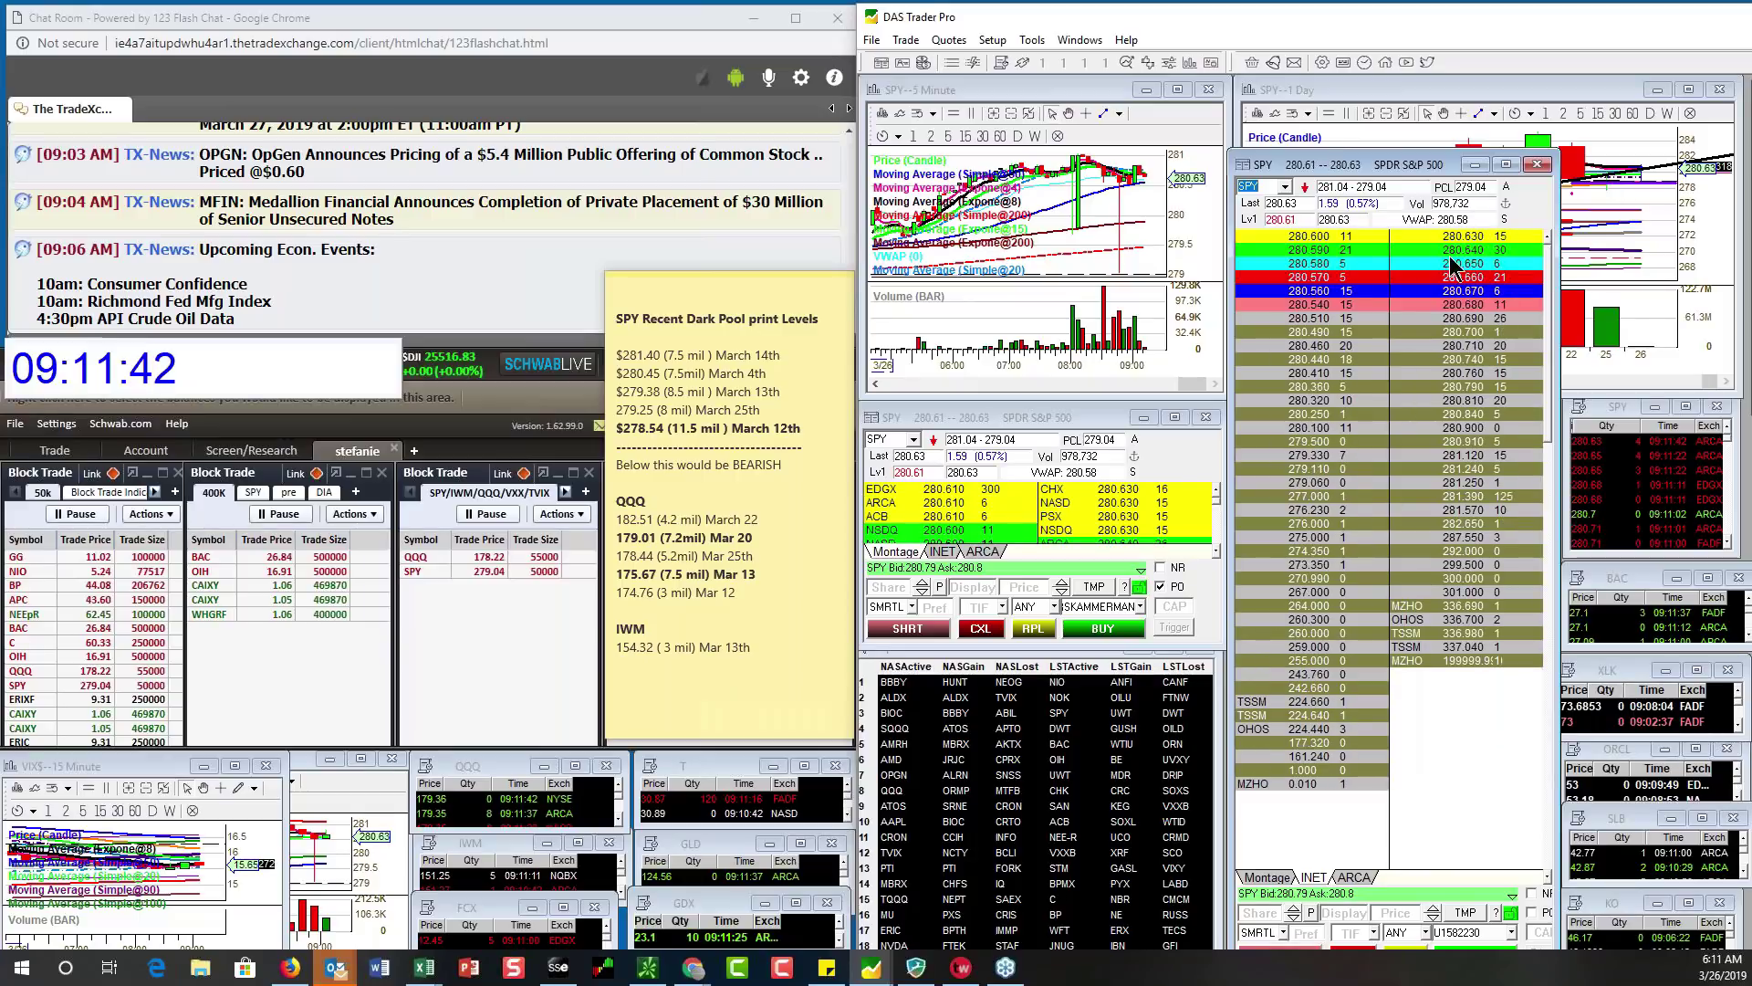
Switch the SPY book to INET quotes, then replace SPY with AMD in the linked montage
click(1314, 882)
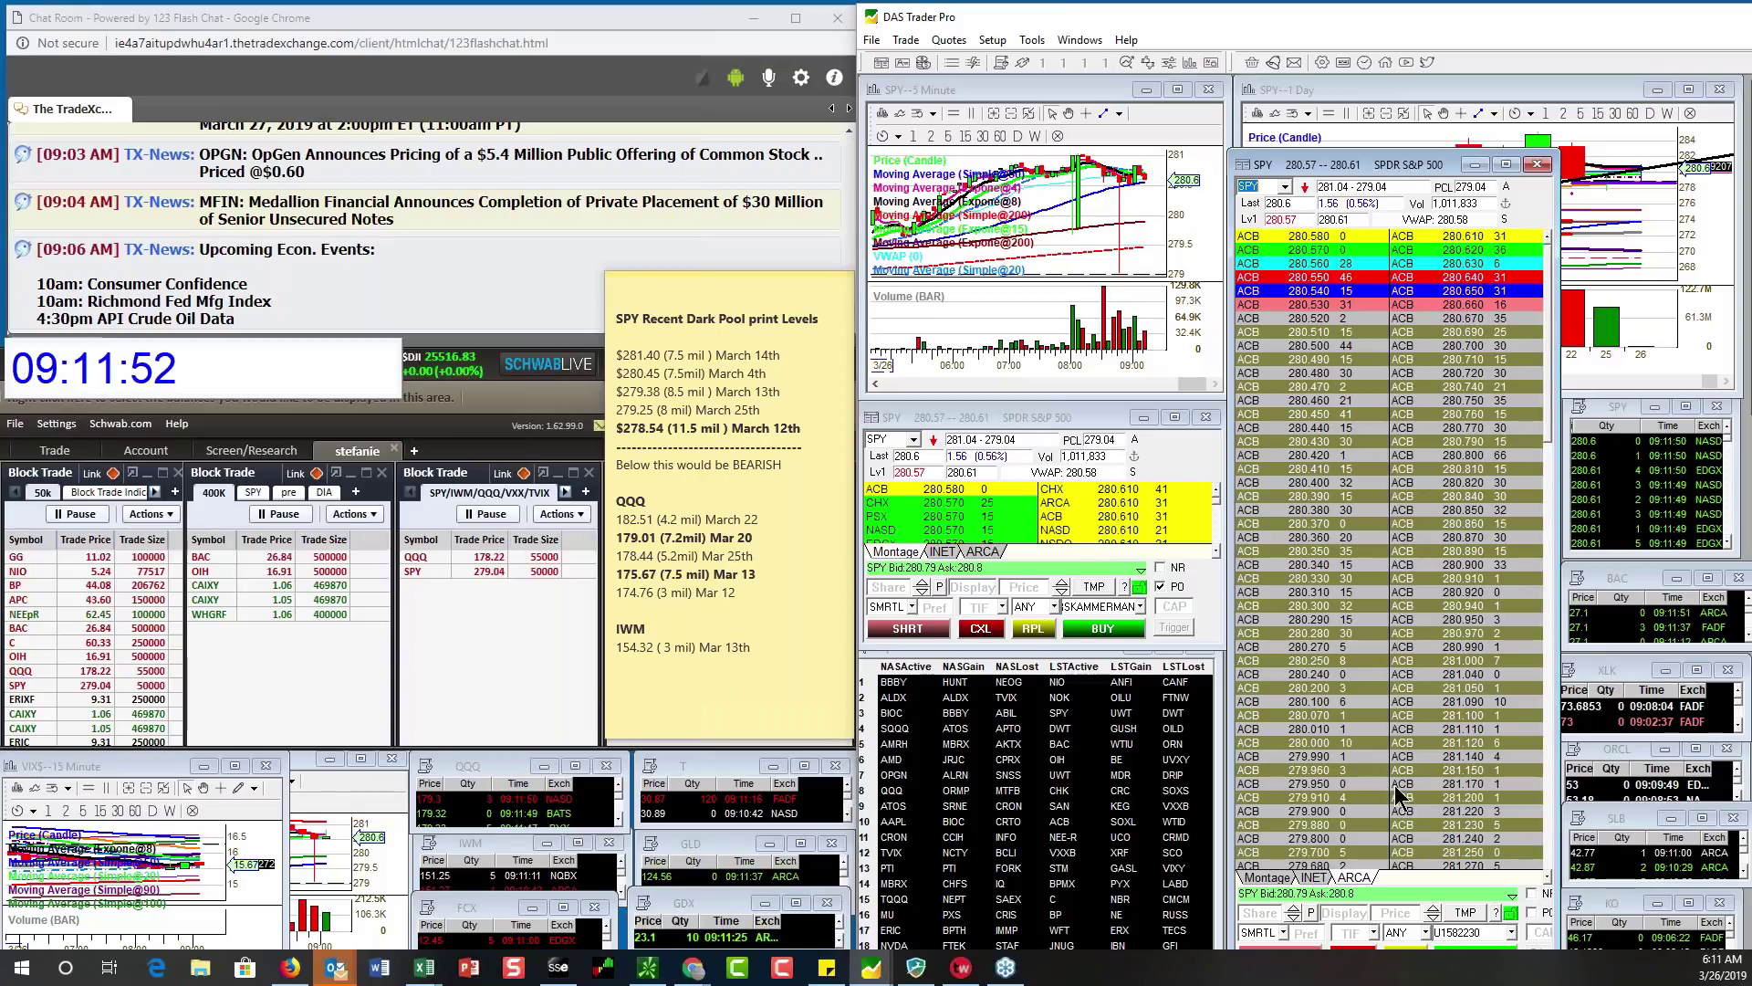
click(1316, 880)
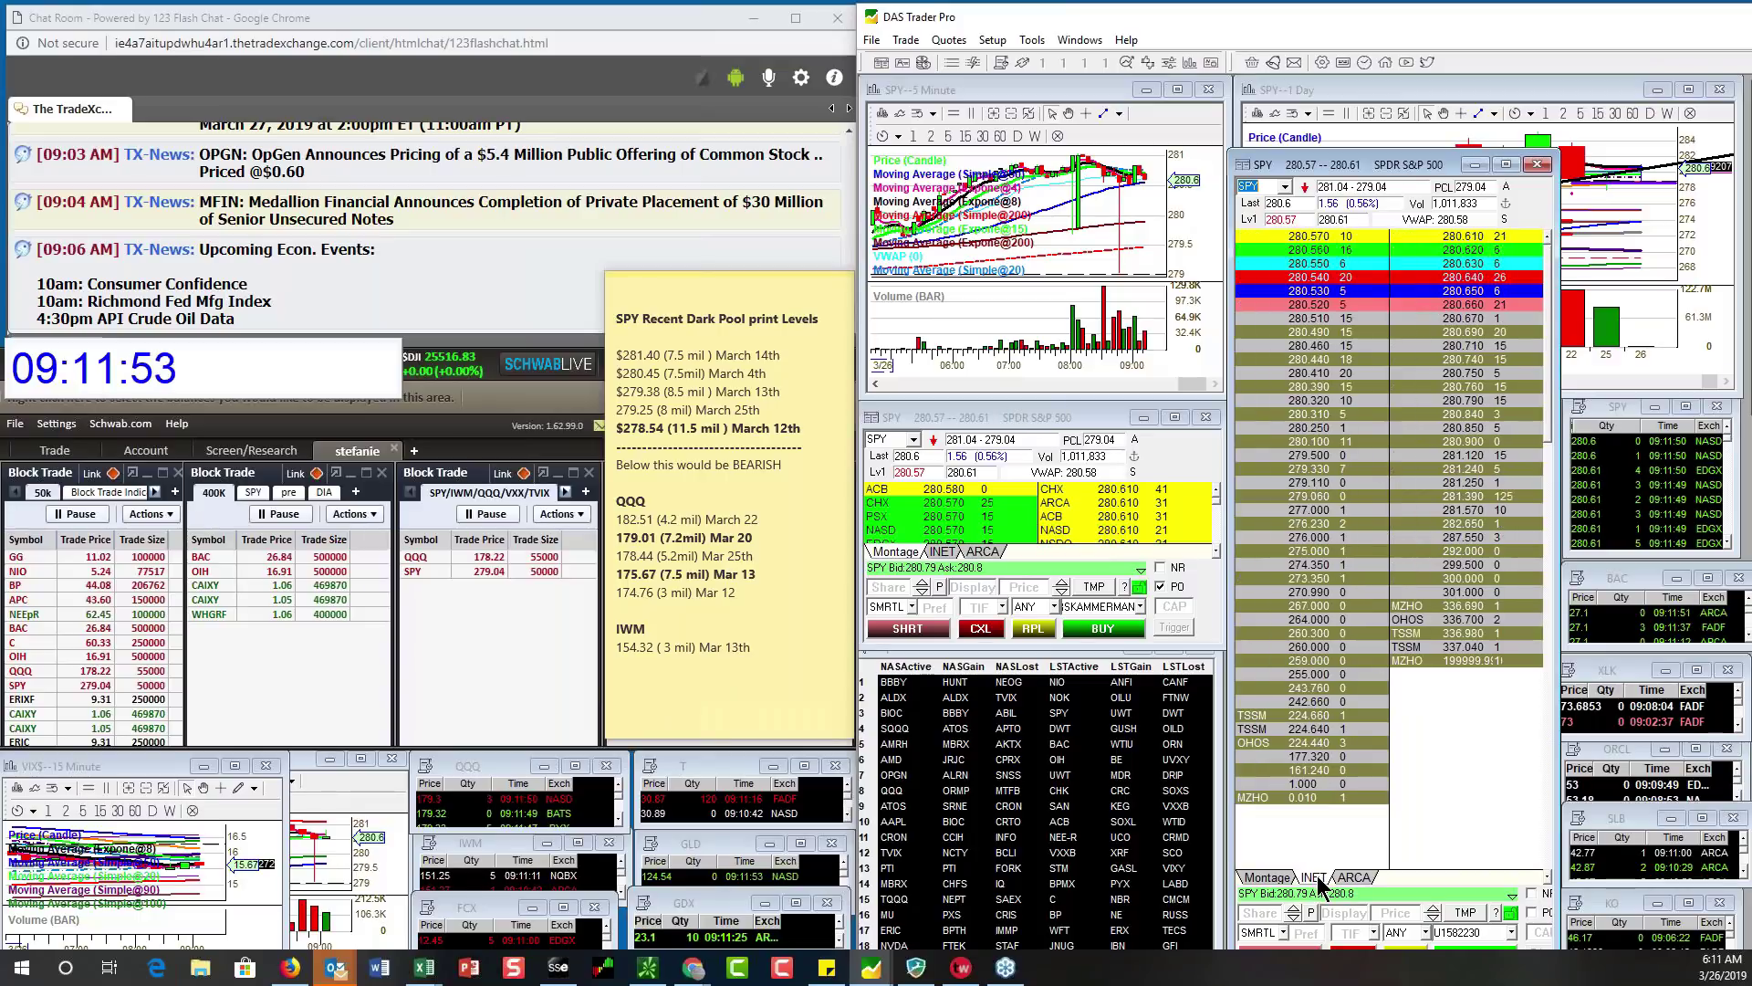
click(894, 440)
key(BackSpace)
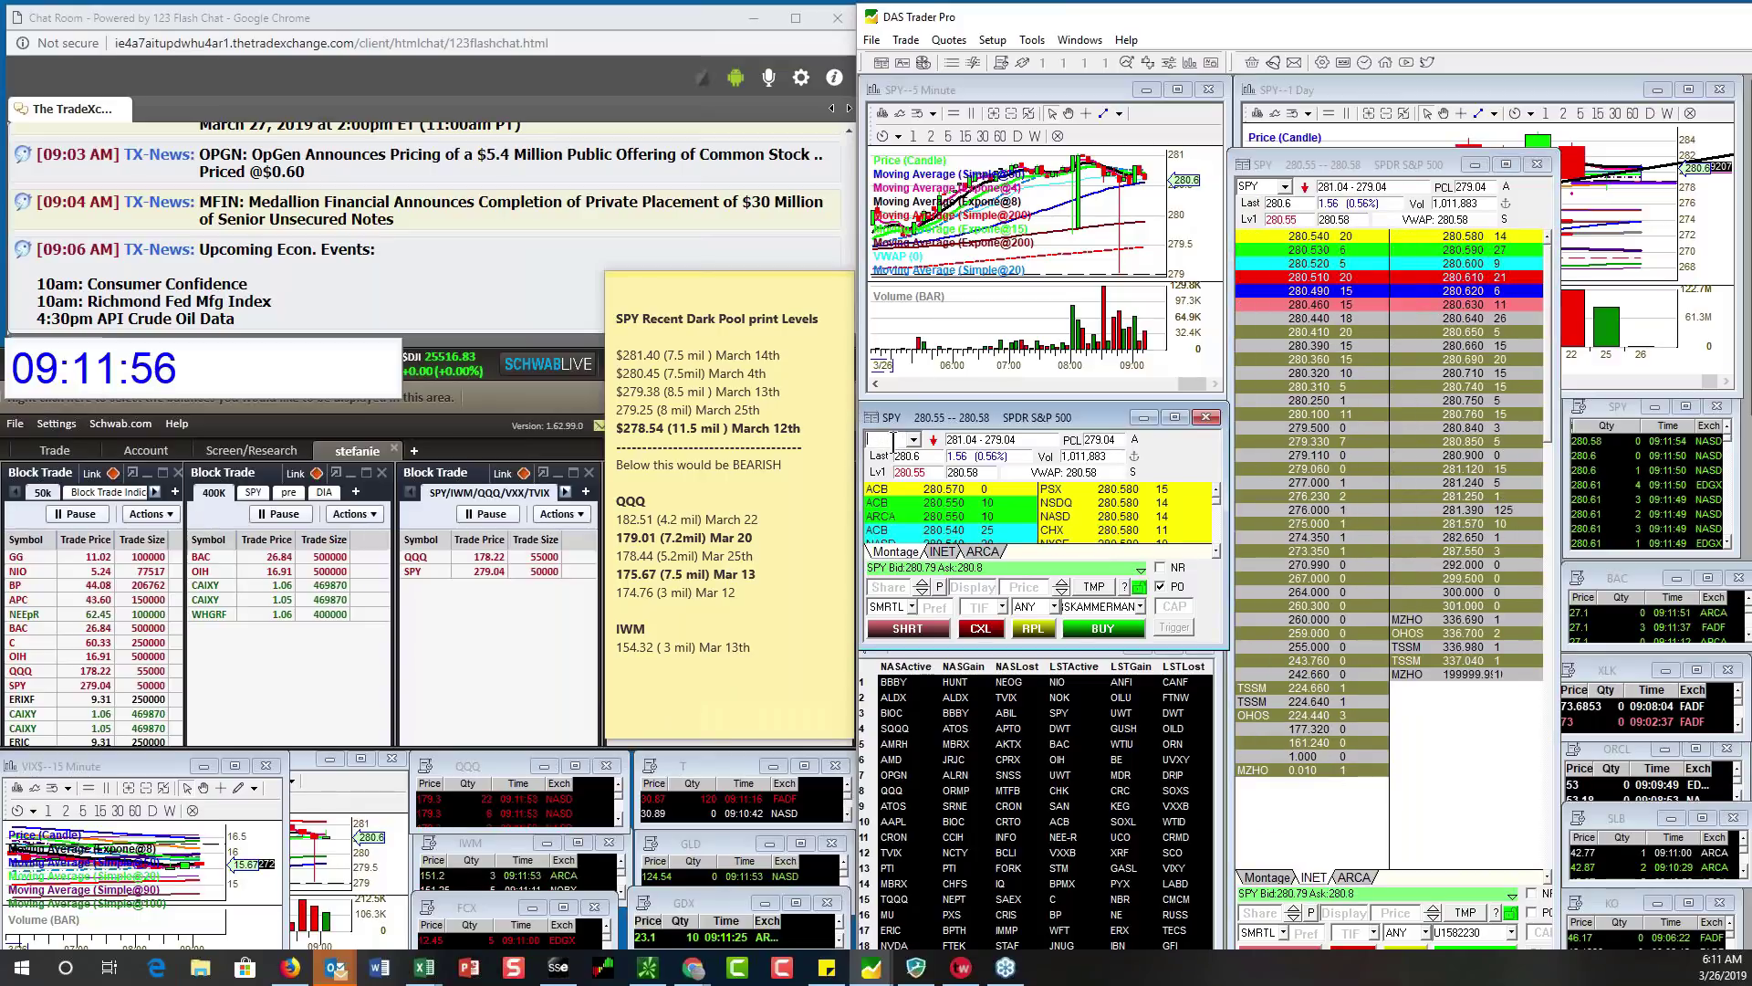
text(AMD)
key(Return)
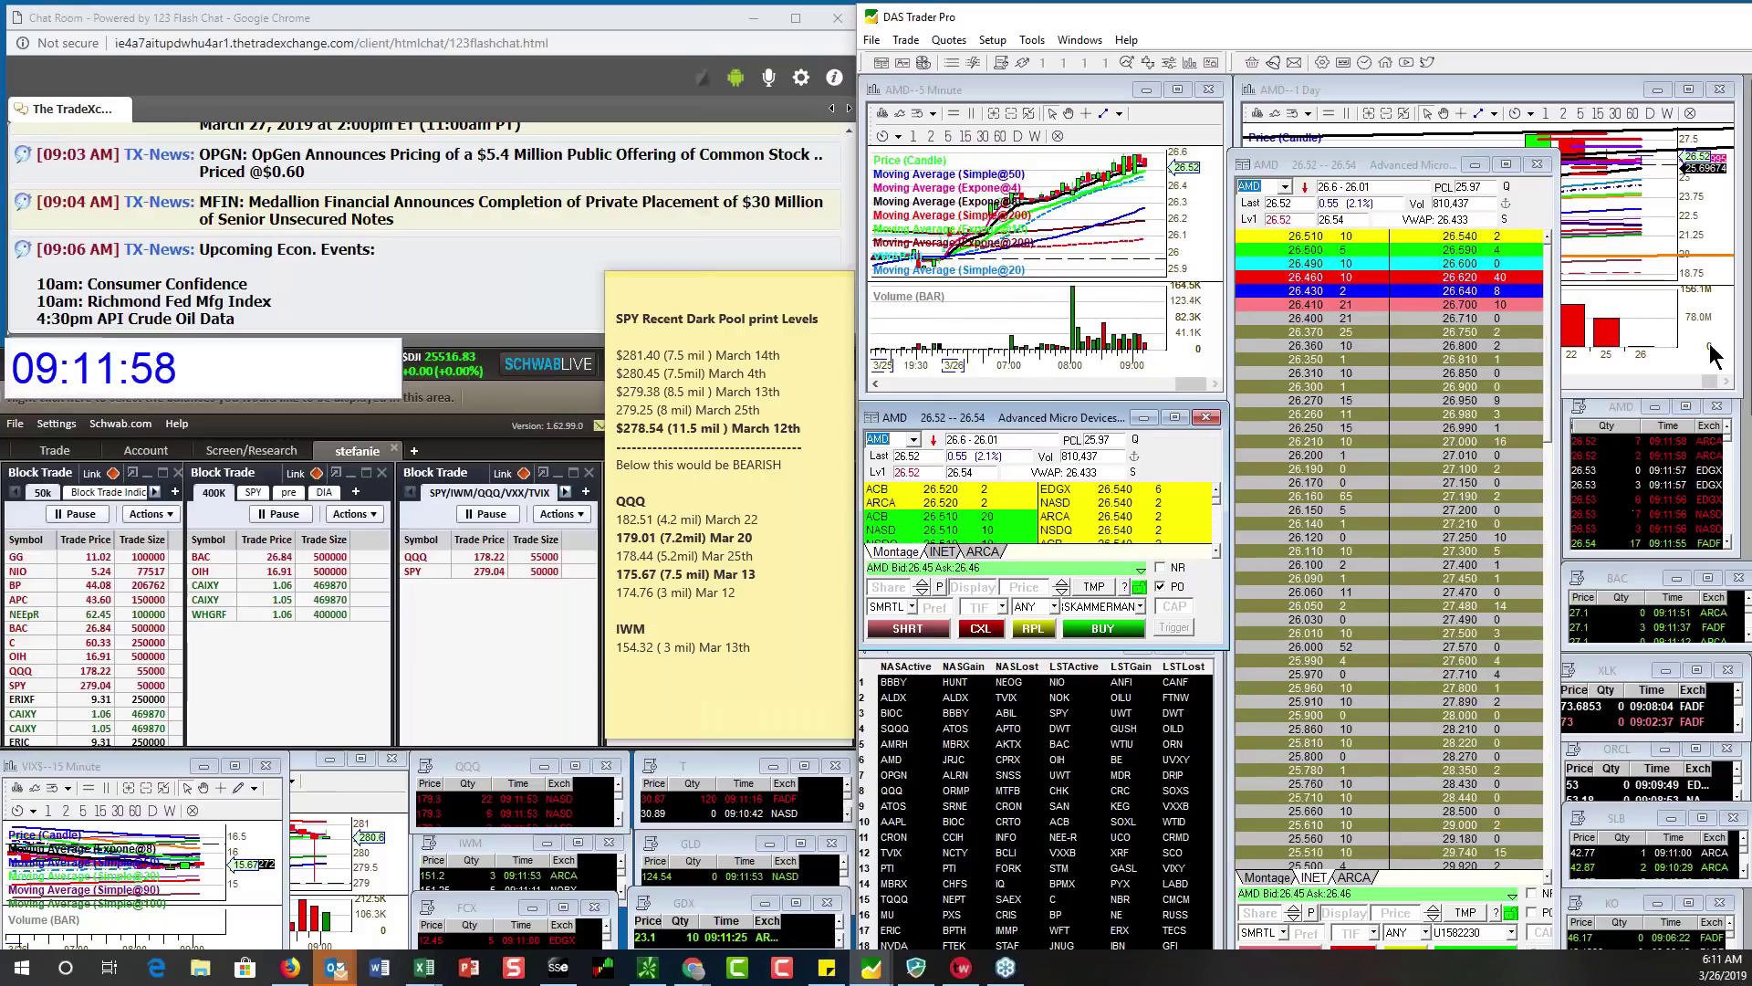
mouse_move(1551, 290)
mouse_down()
mouse_move(1566, 401)
mouse_move(1568, 280)
mouse_up()
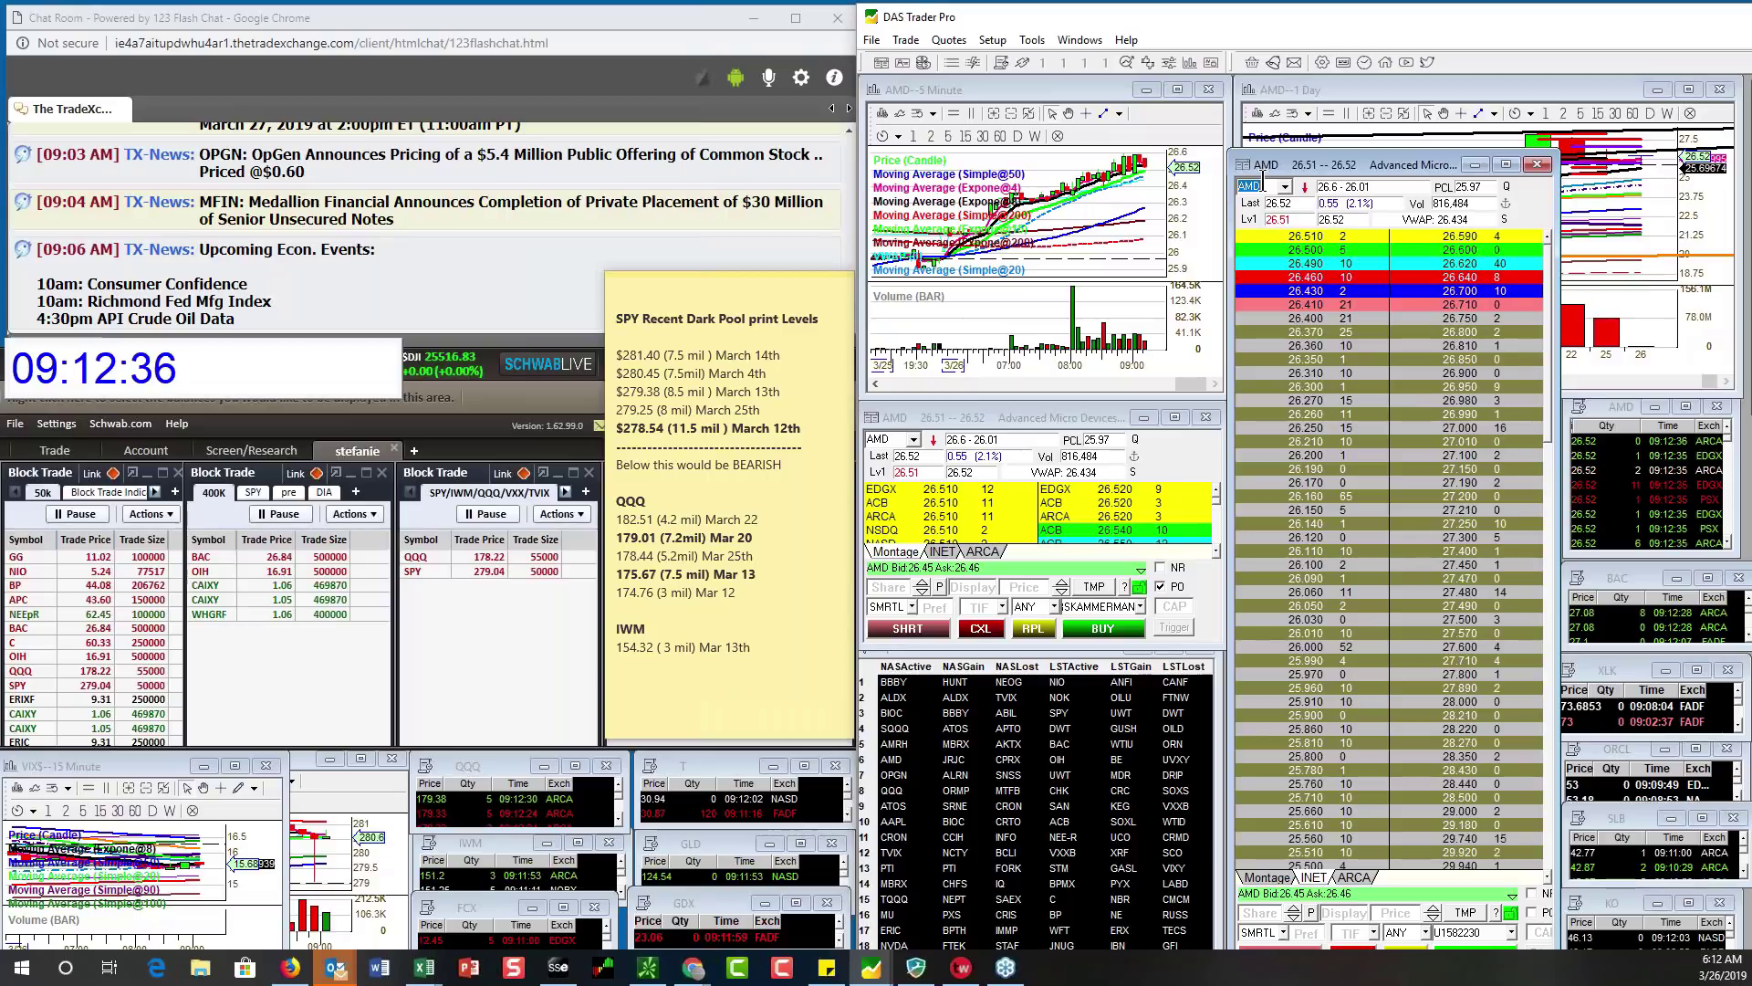
Resize the AMD montage and shorten the AMD Level 2 window to reveal the whole daily chart
click(1000, 403)
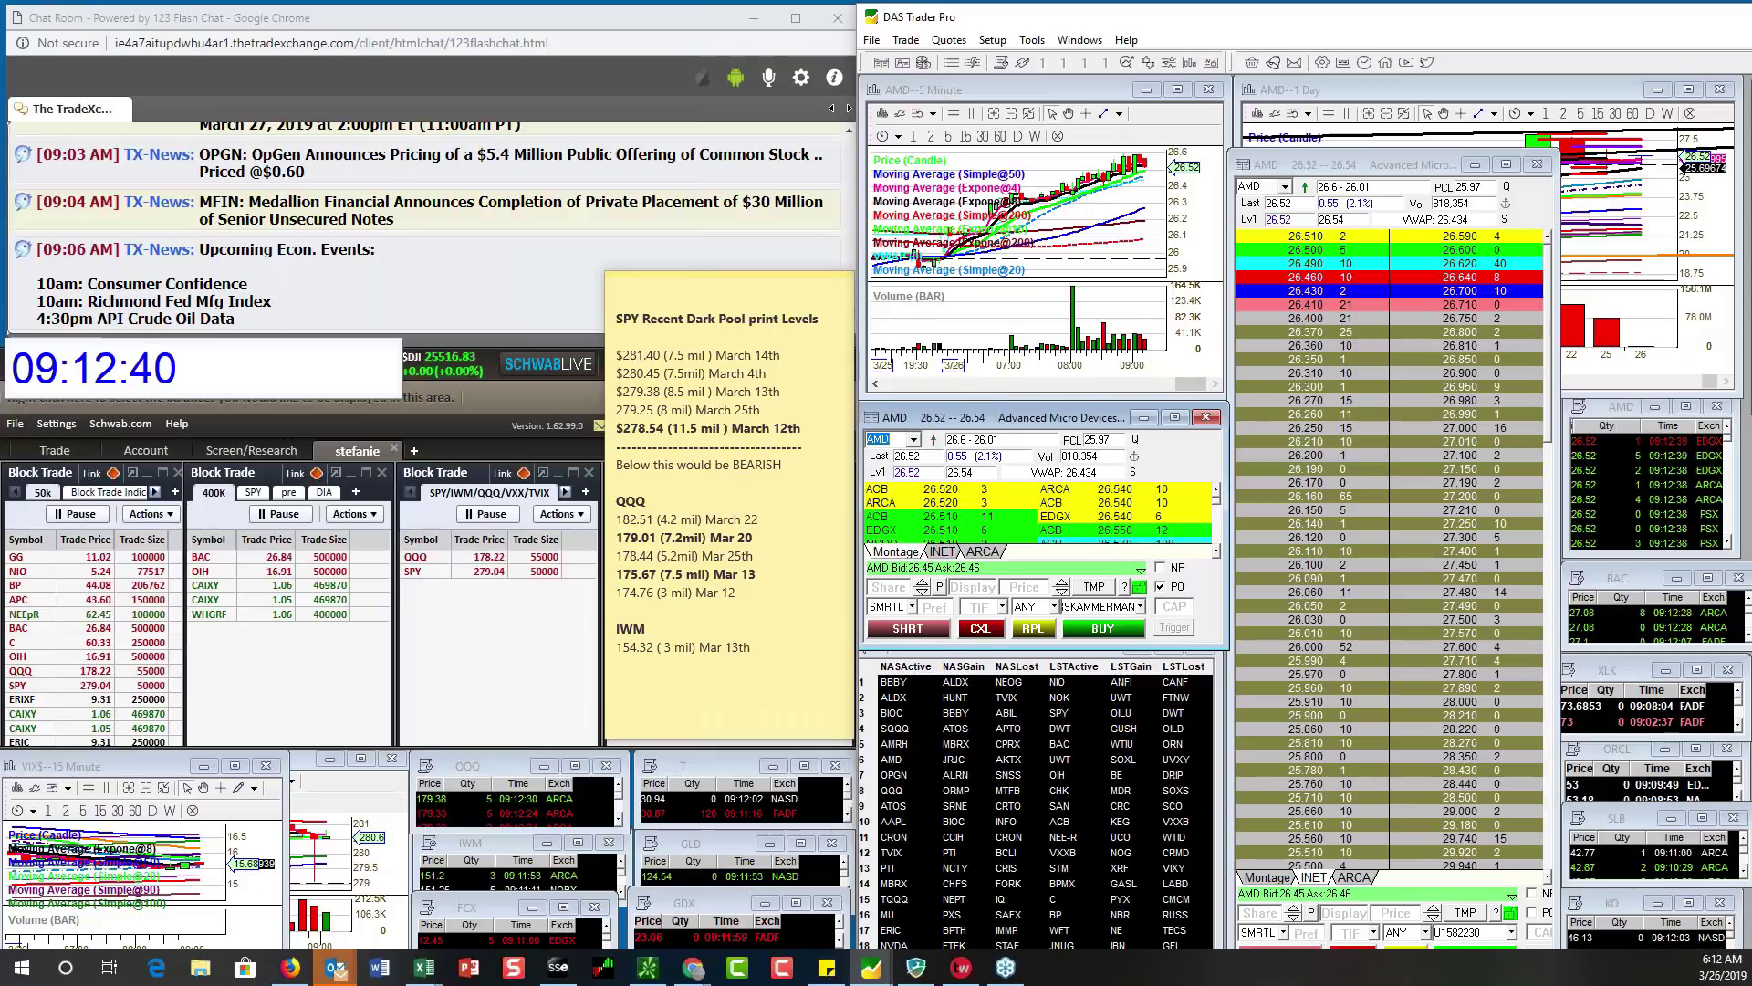
drag(1000, 409, 917, 170)
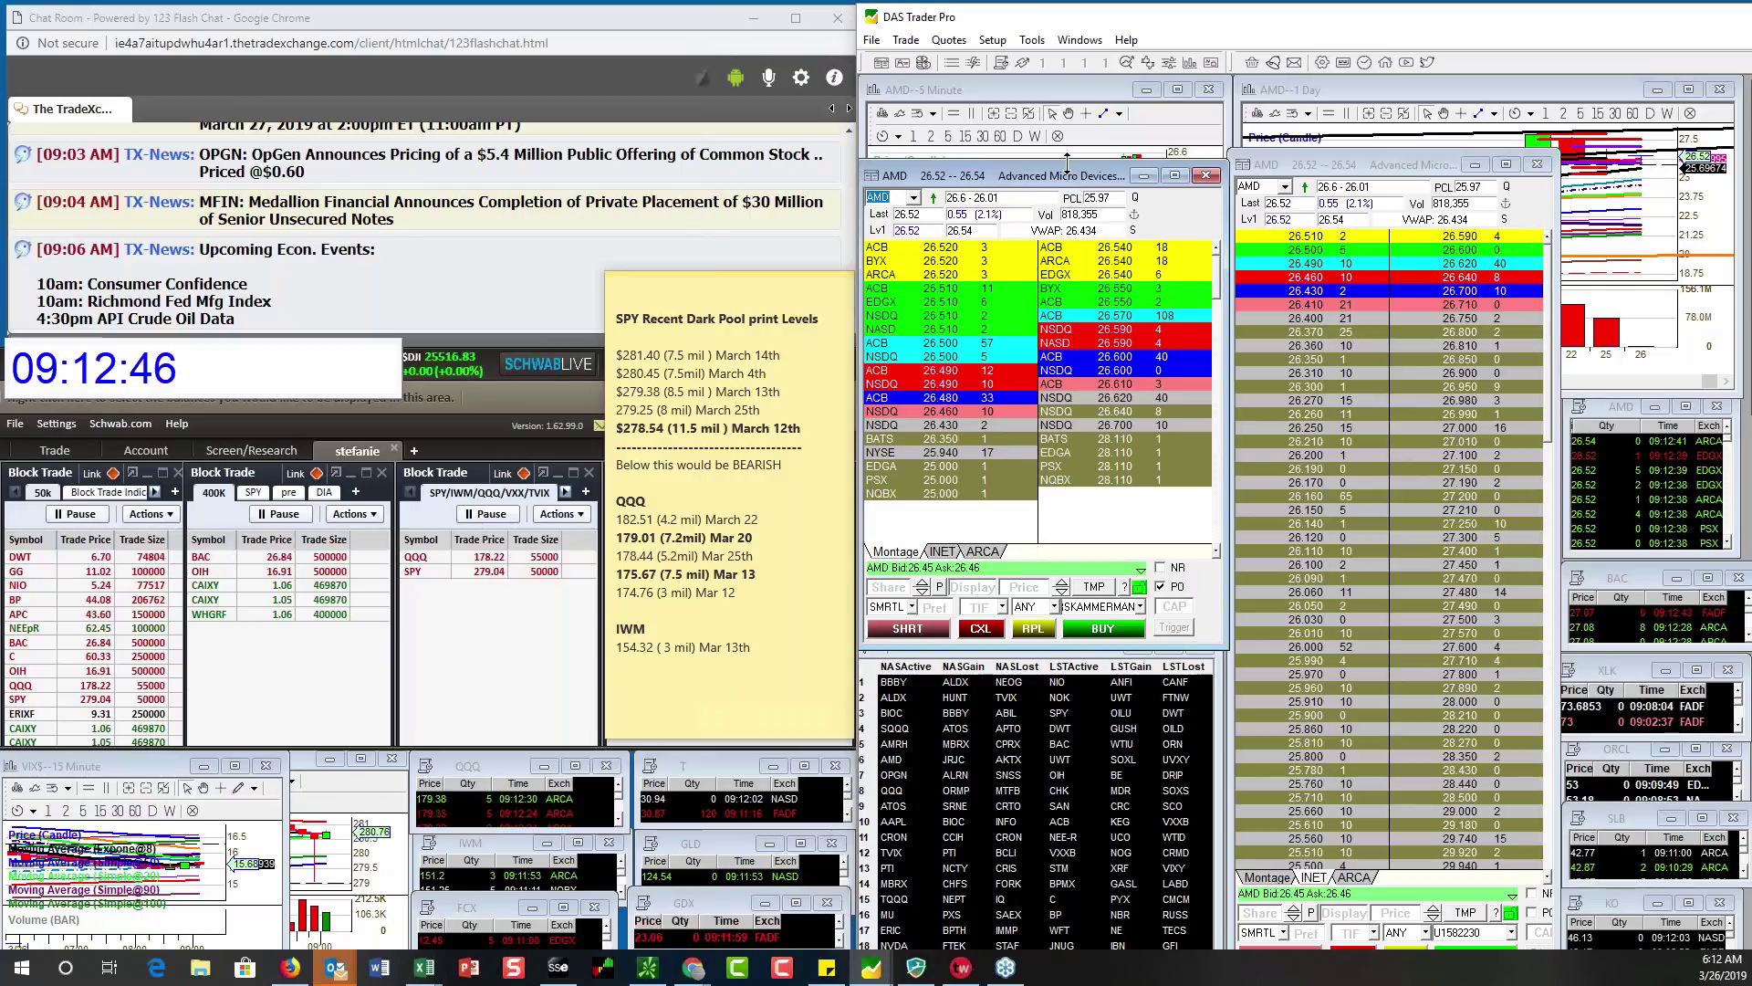
drag(1068, 164, 1051, 399)
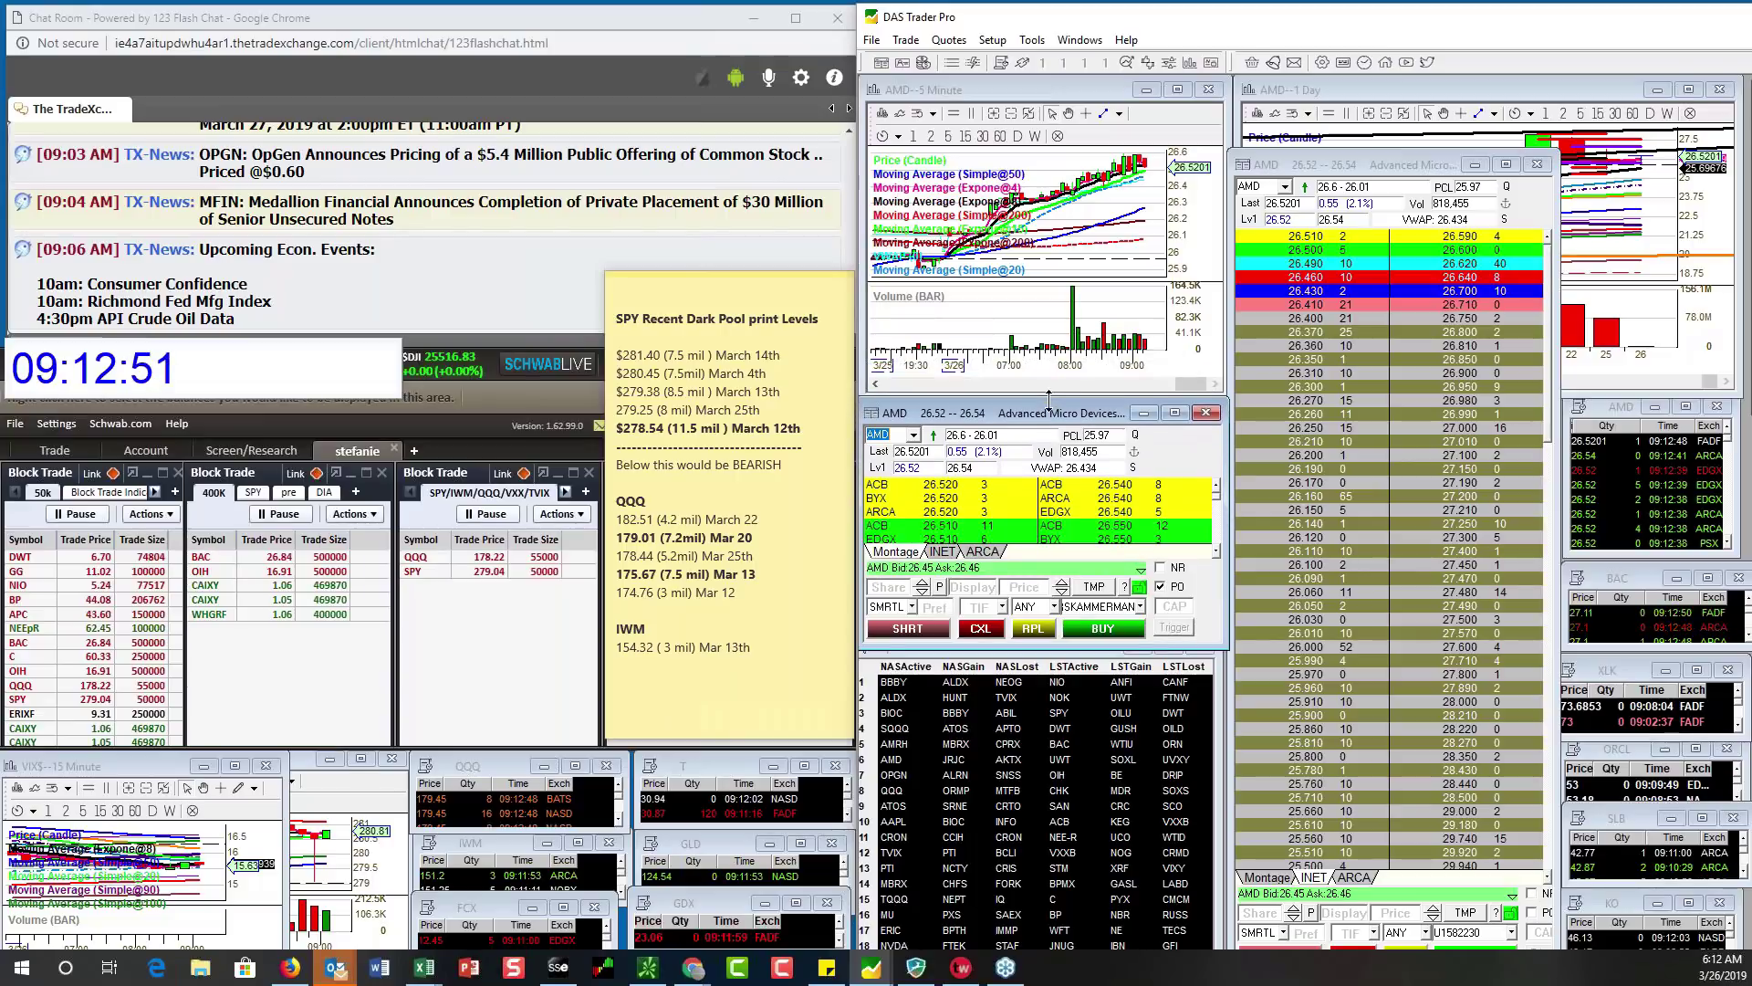
click(1268, 151)
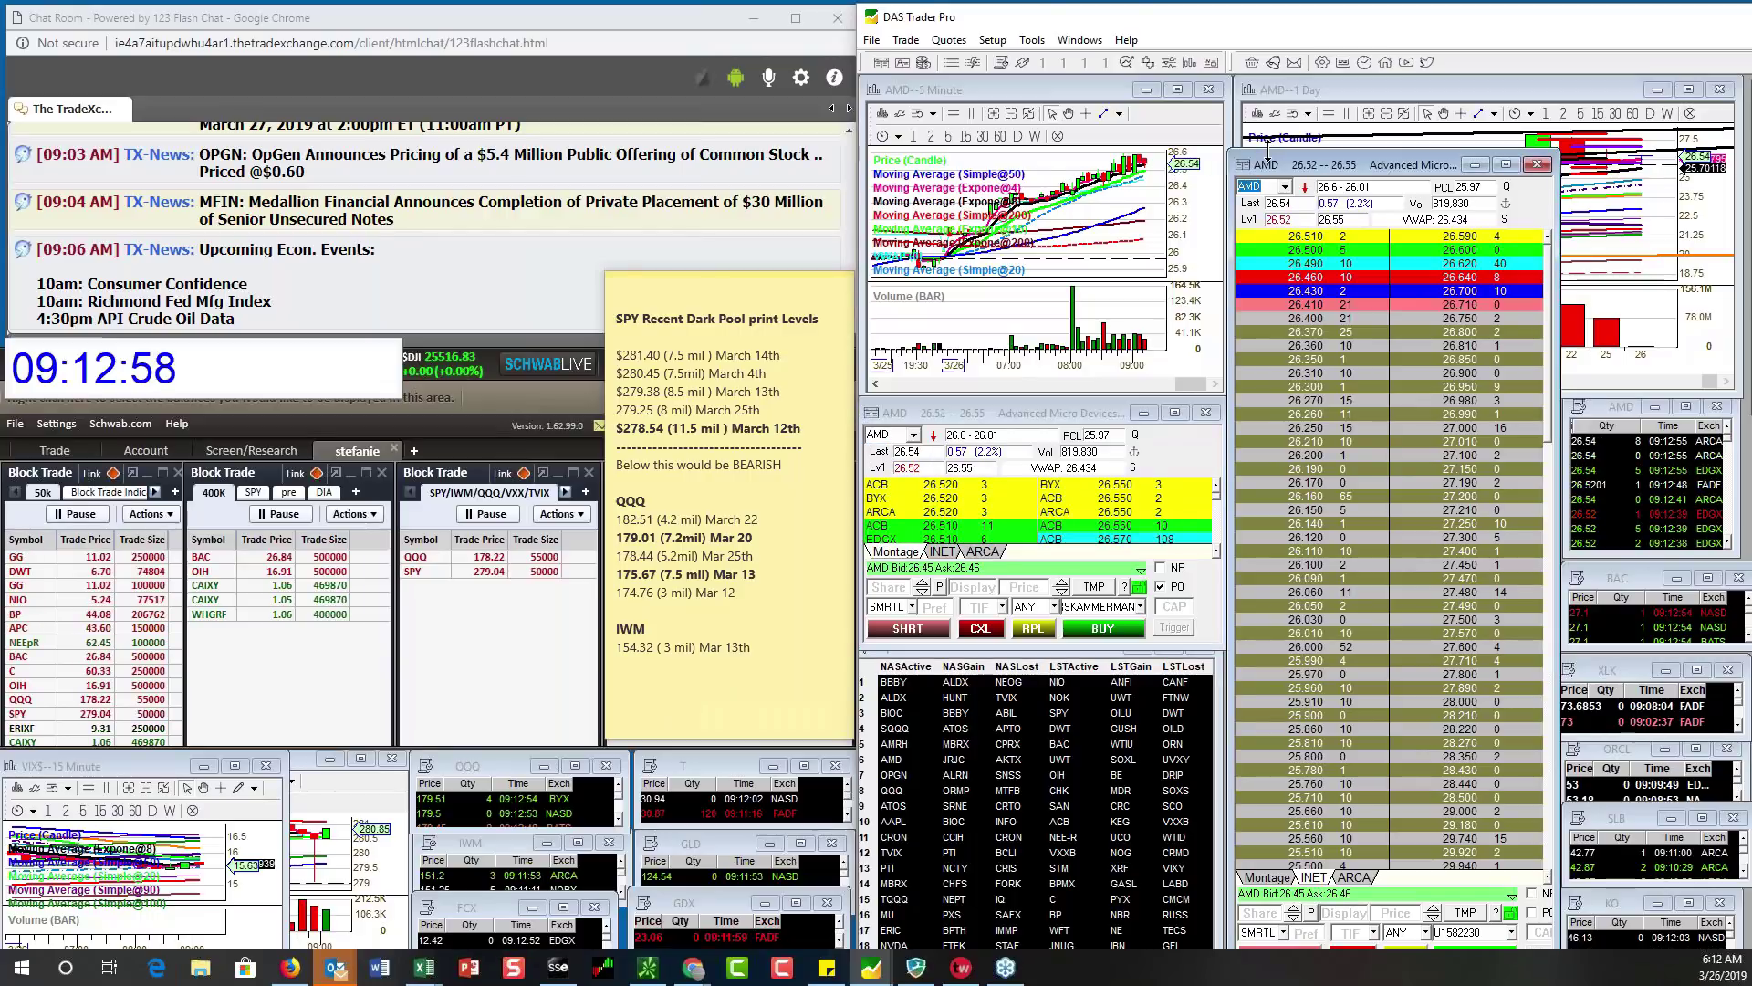
drag(1268, 153, 1266, 398)
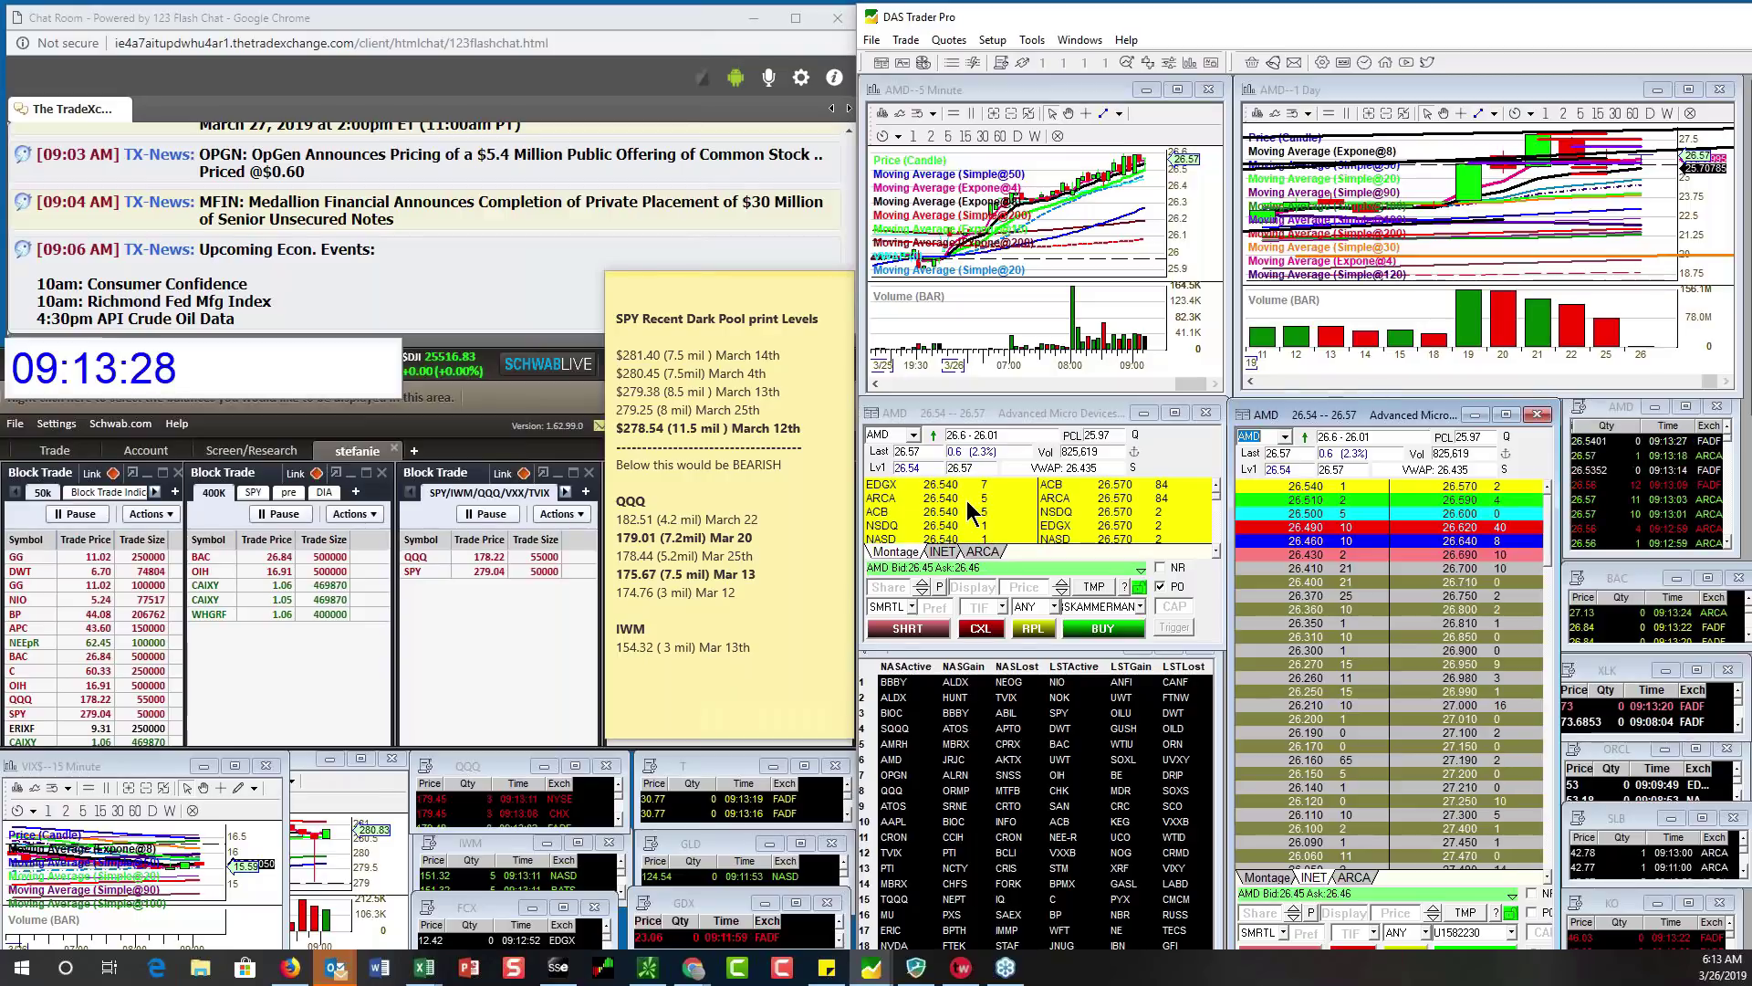
Enter USO in the montage symbol box to load it across linked windows
click(898, 435)
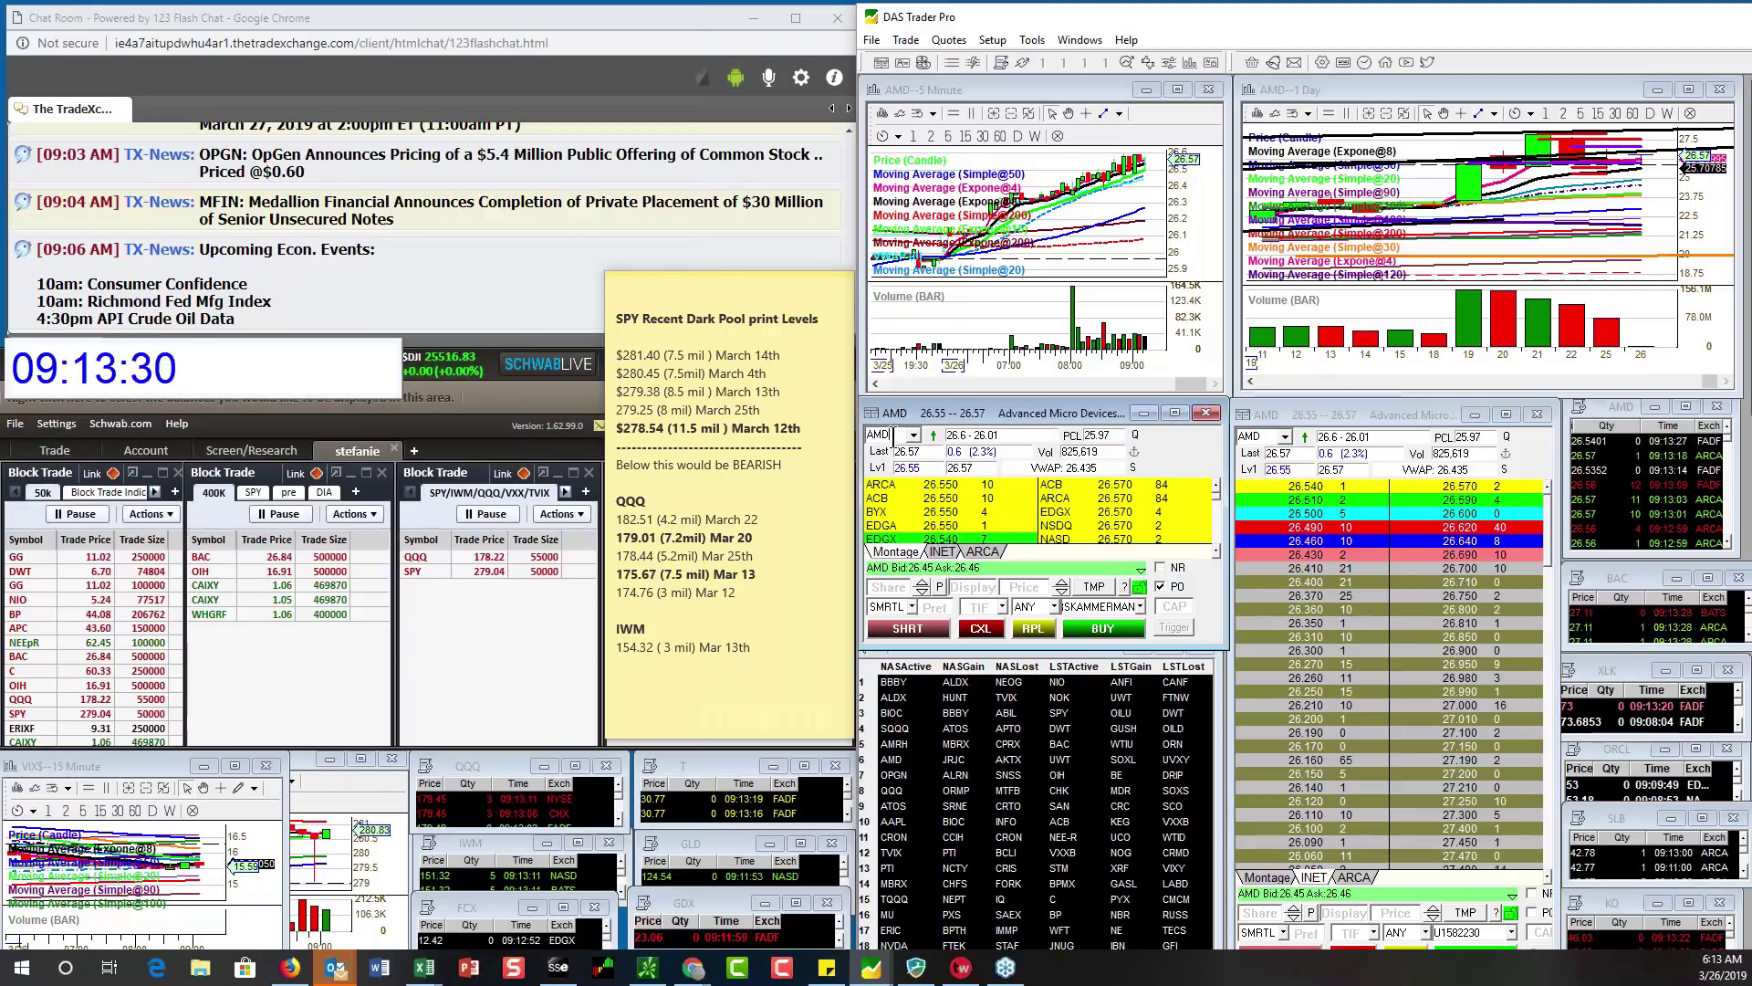
text(USO)
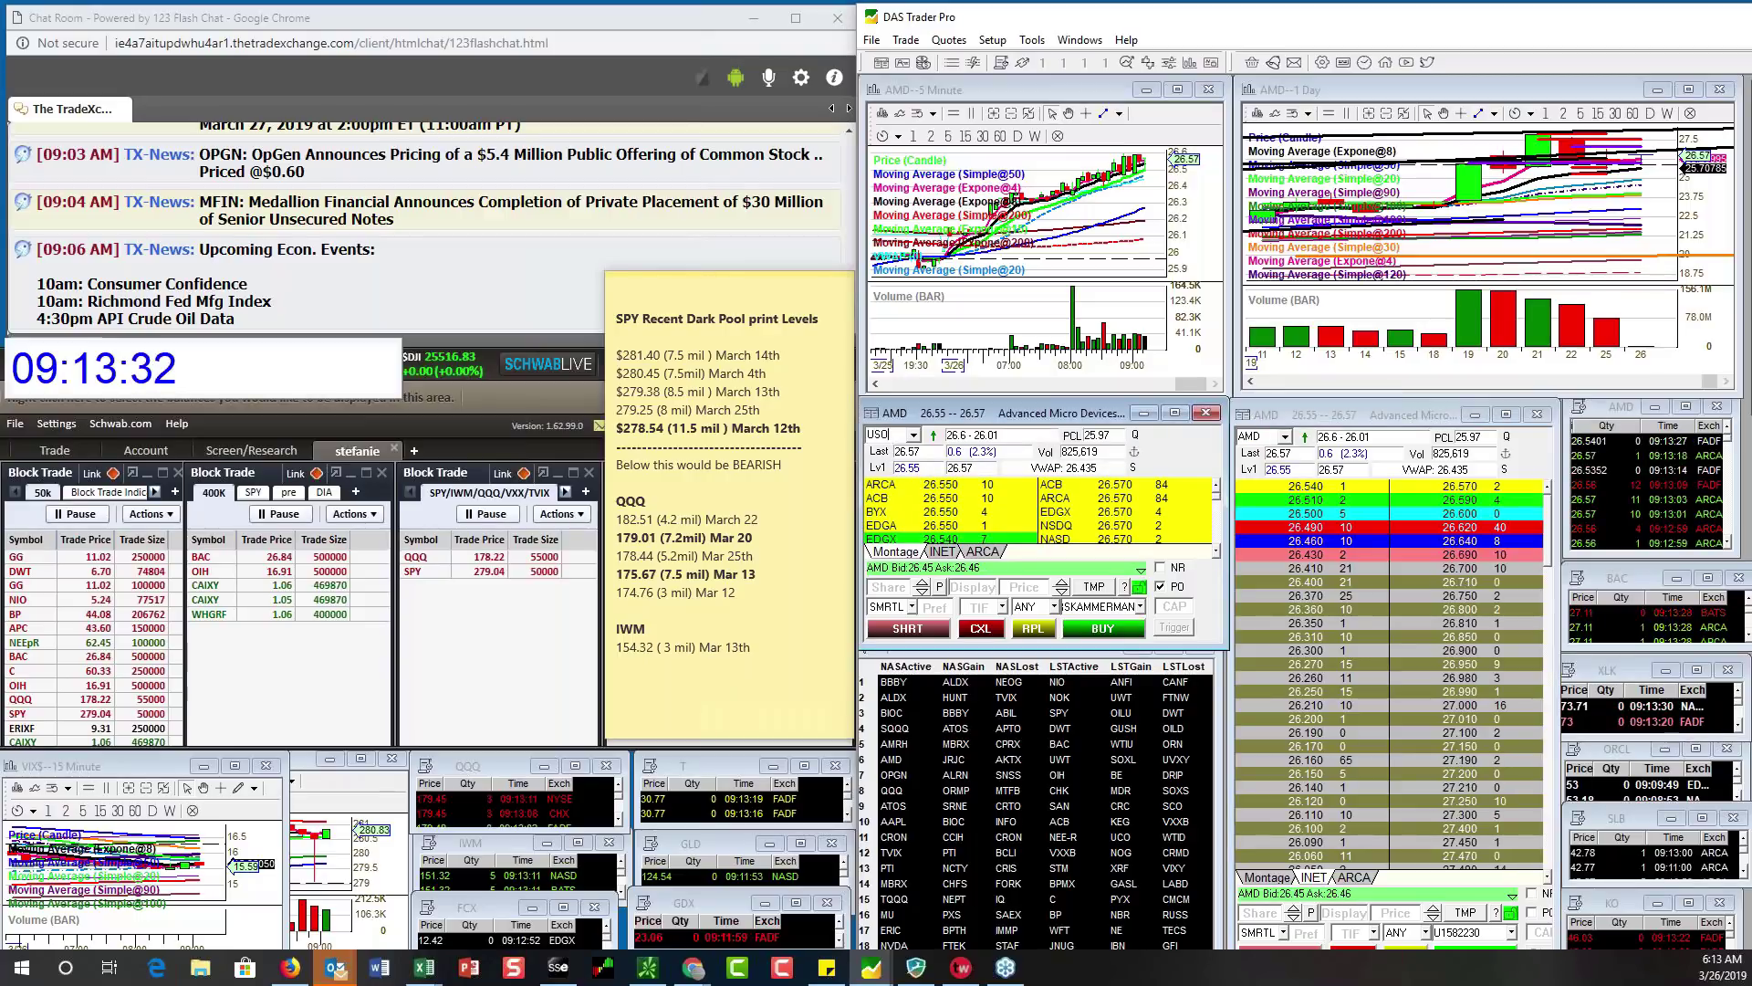
key(Return)
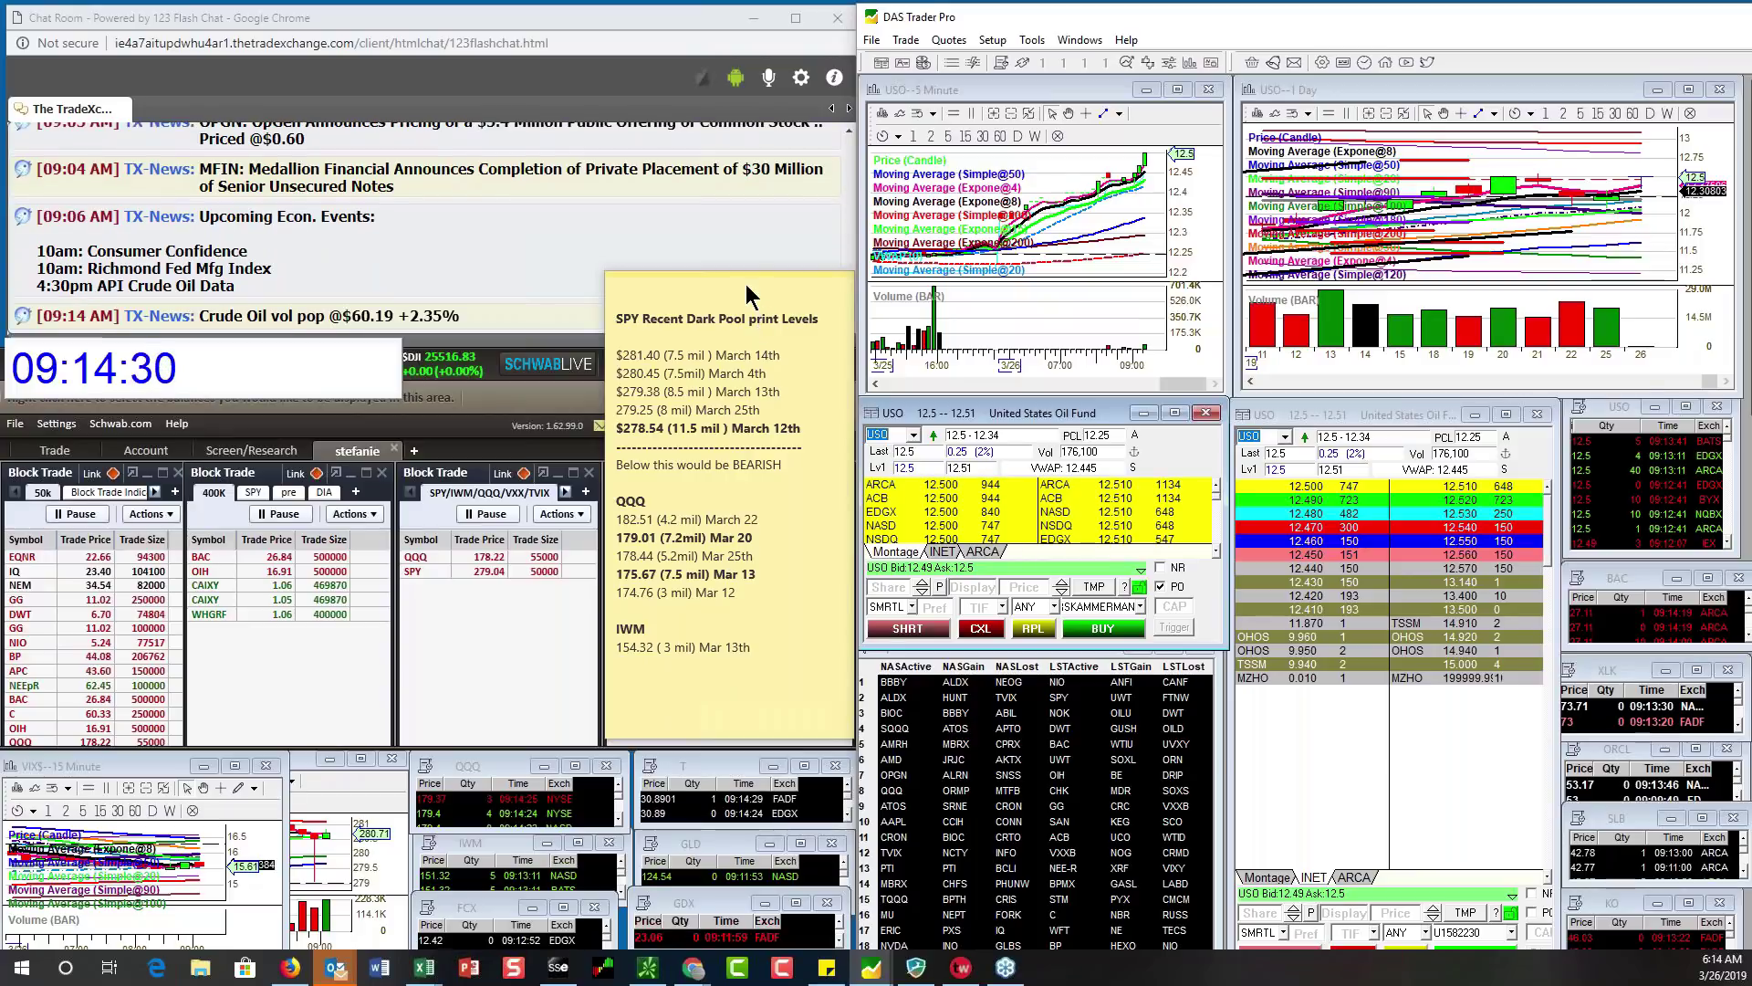
click(713, 372)
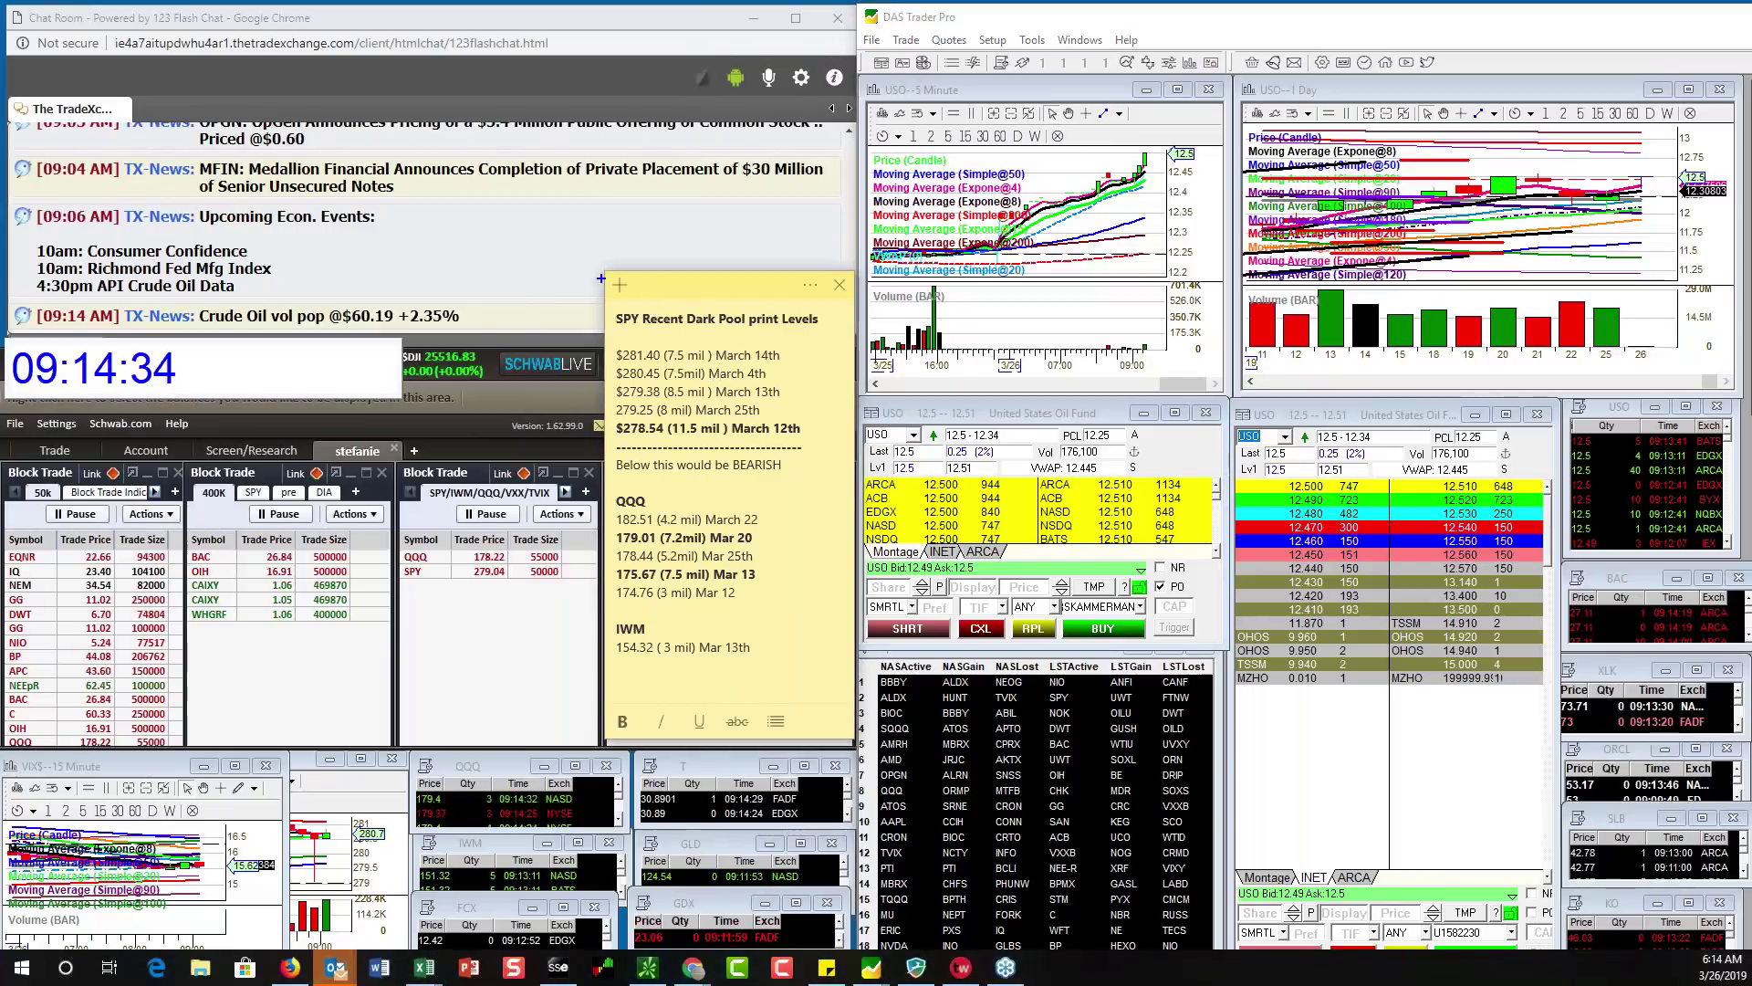
mouse_move(599, 270)
mouse_down()
mouse_move(817, 268)
mouse_move(856, 353)
mouse_move(858, 657)
mouse_move(739, 691)
mouse_move(615, 670)
mouse_move(590, 484)
mouse_move(613, 259)
mouse_up()
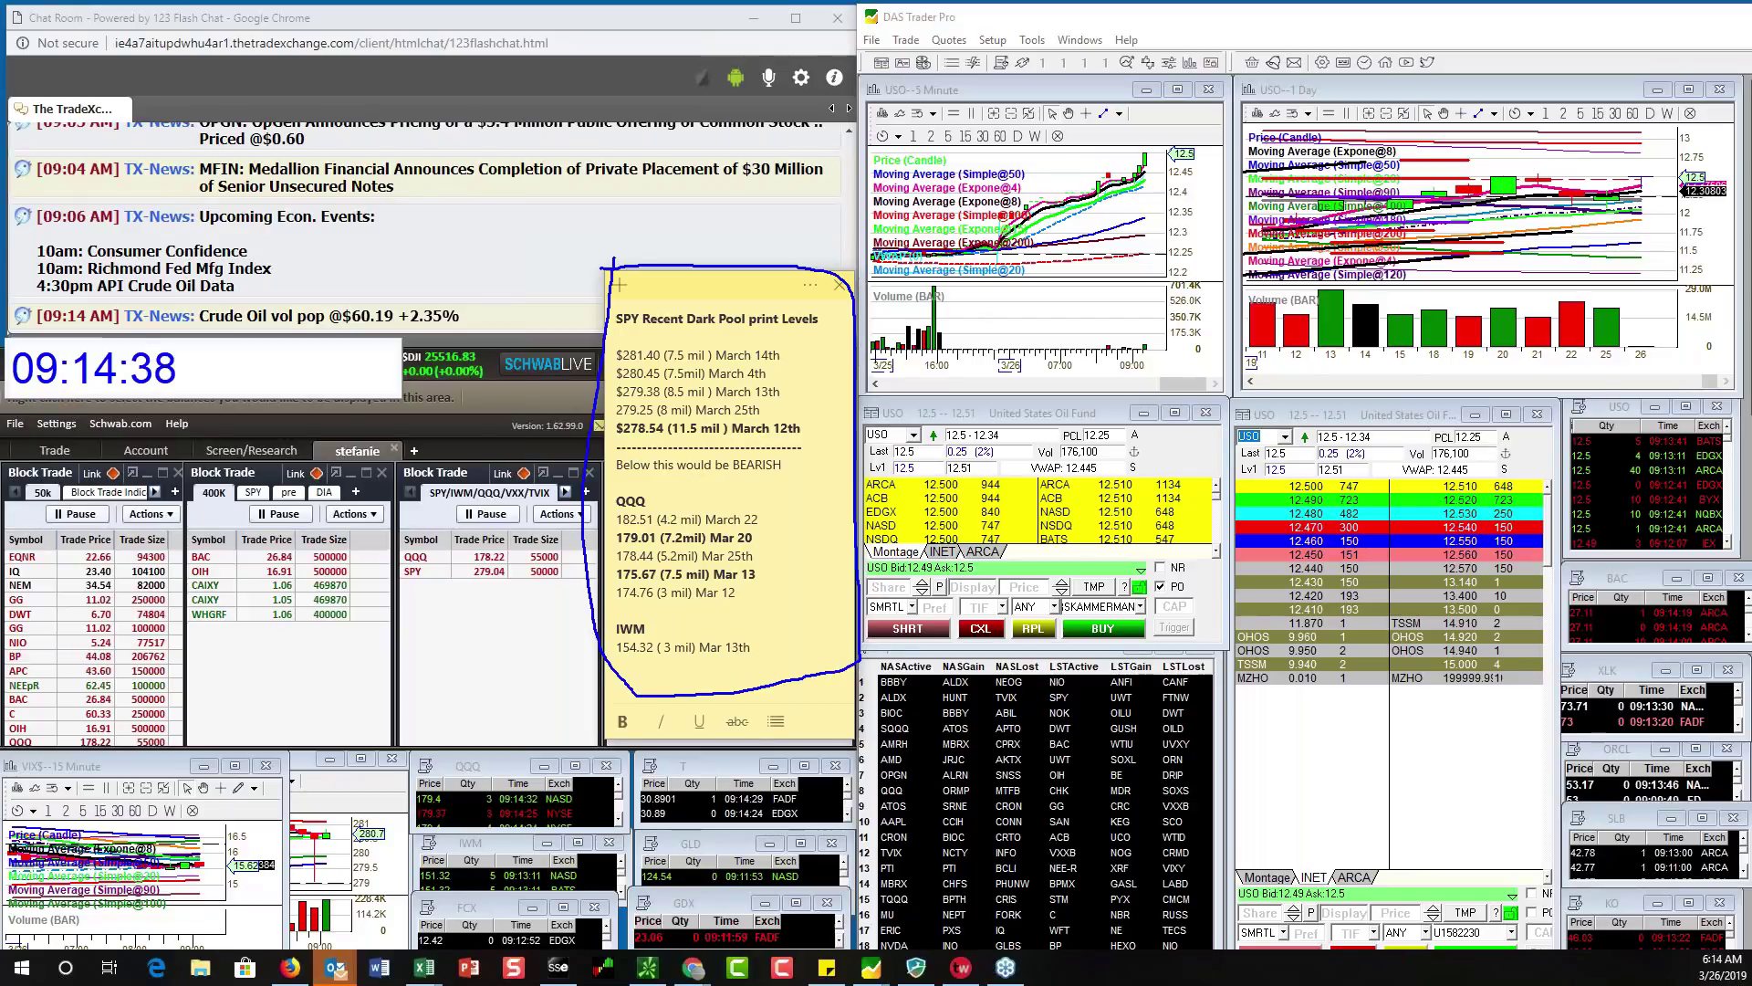
key(Escape)
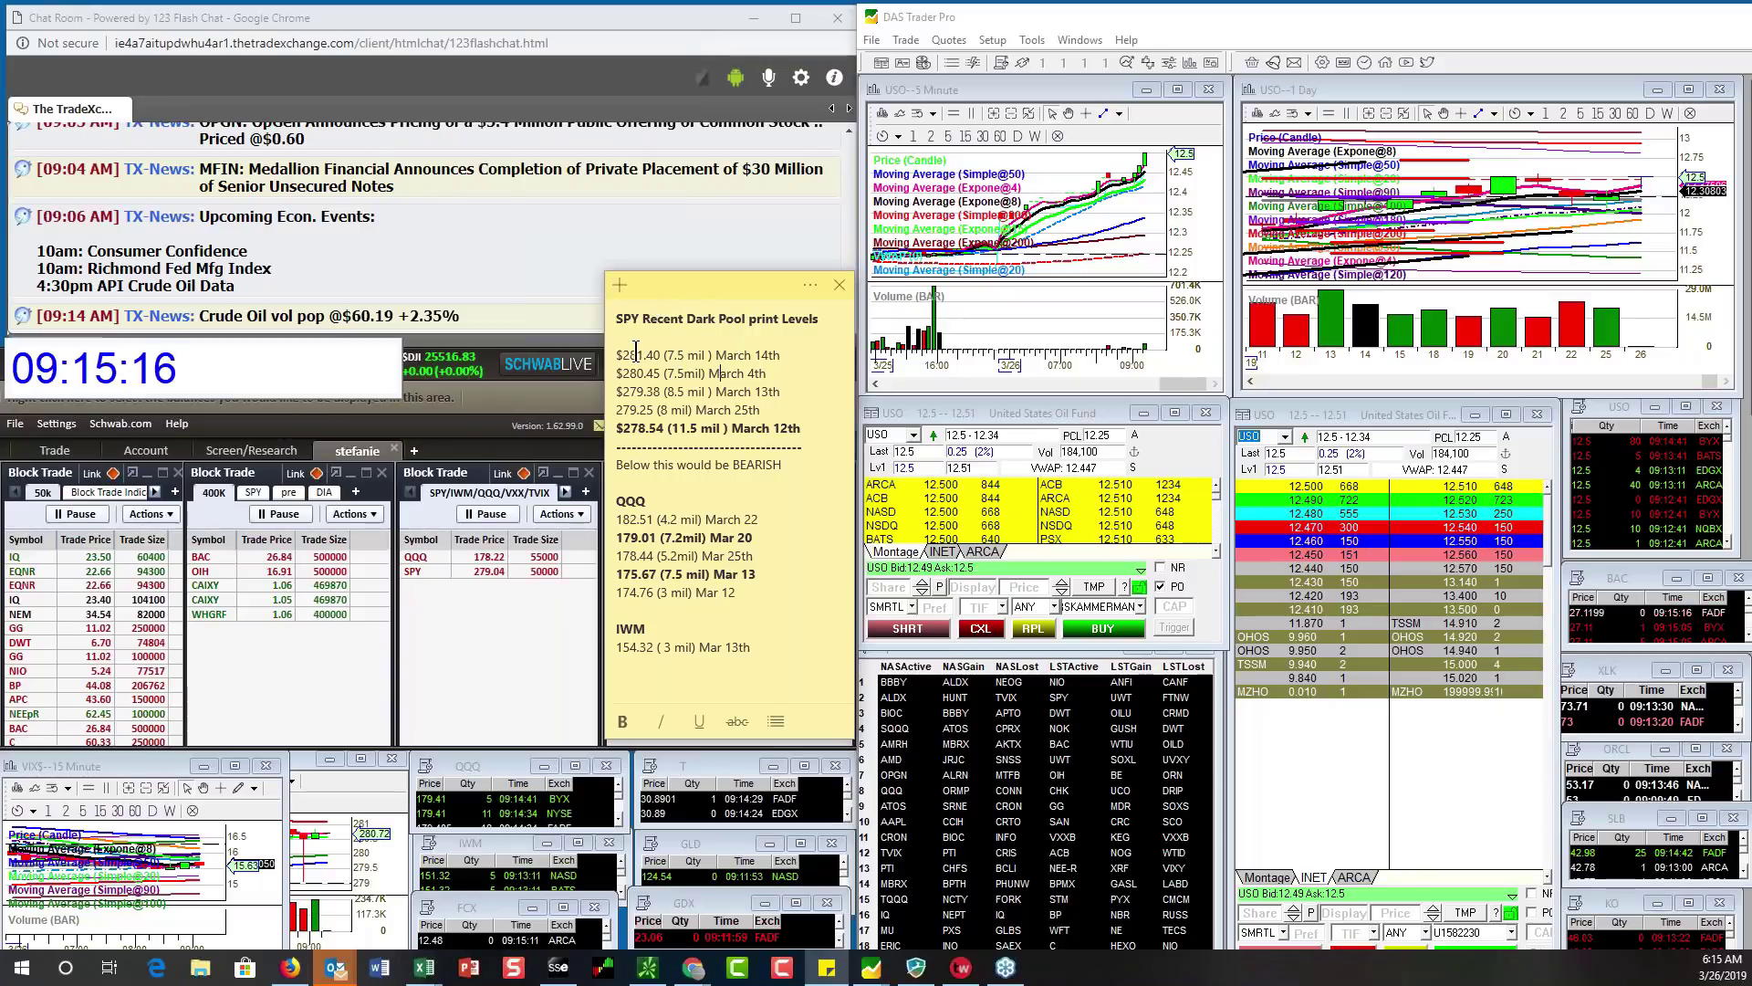
Select the $281.40 and $278.54 levels in the note, then load SPY in the montage
drag(616, 355, 708, 373)
triple_click(619, 429)
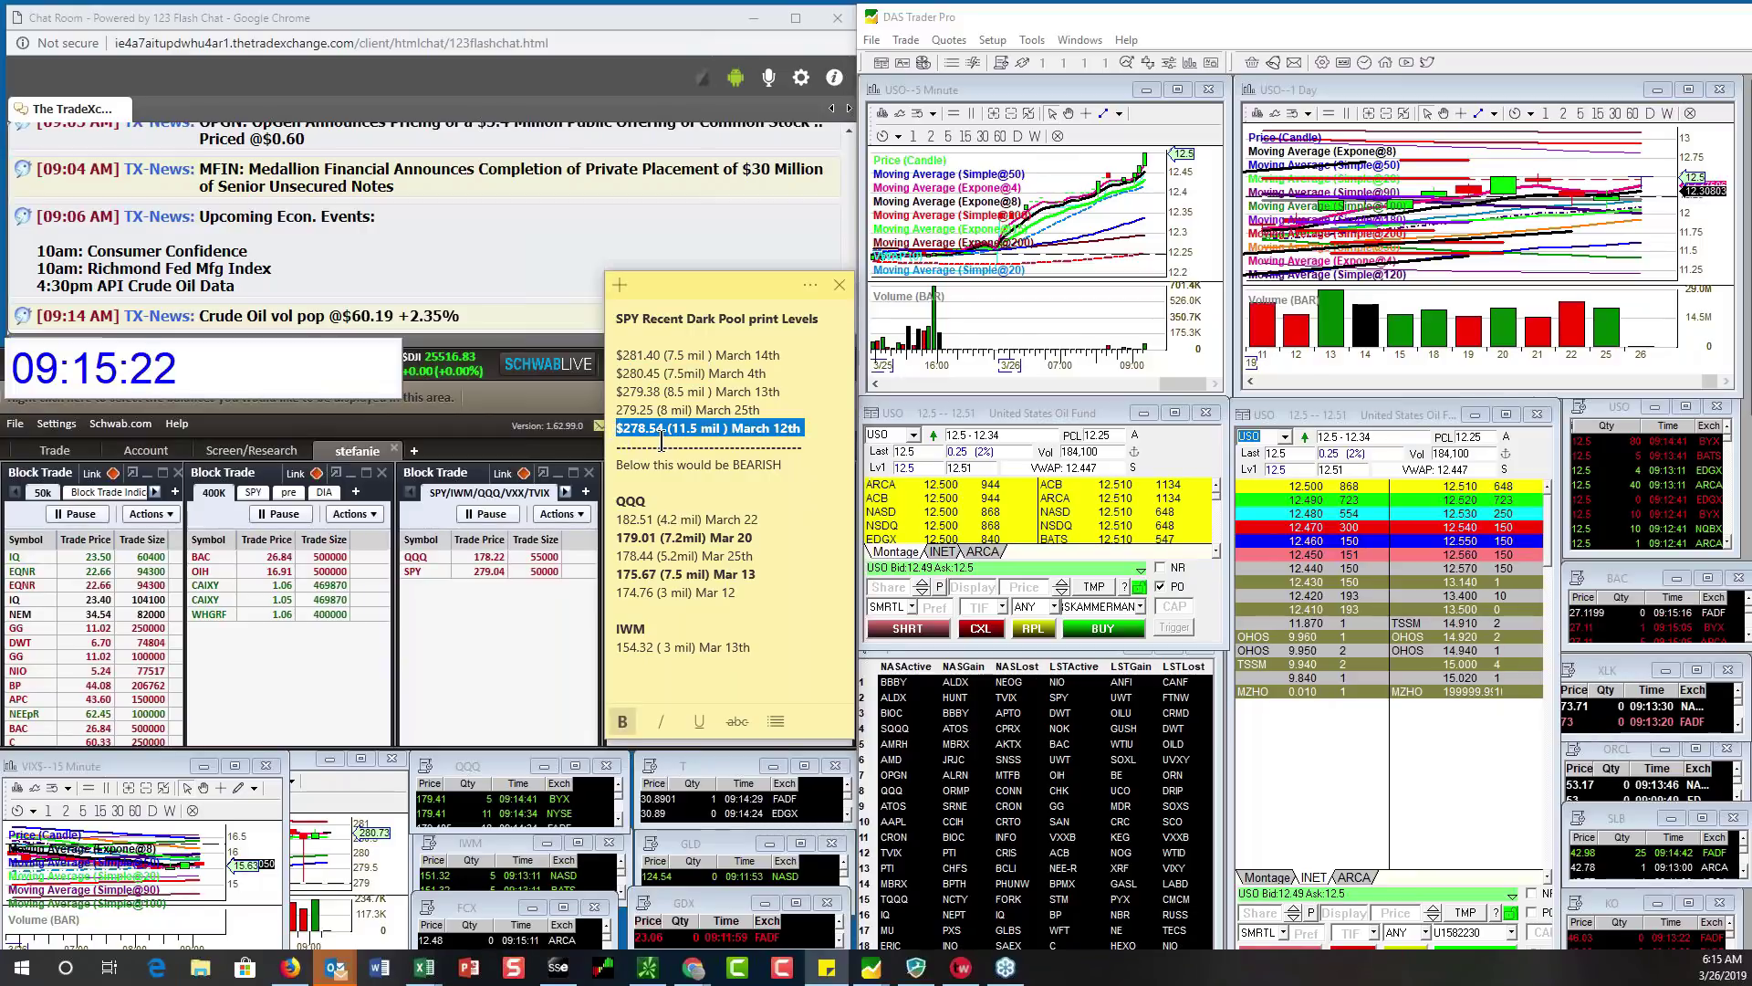
click(893, 435)
key(BackSpace)
key(BackSpace)
key(BackSpace)
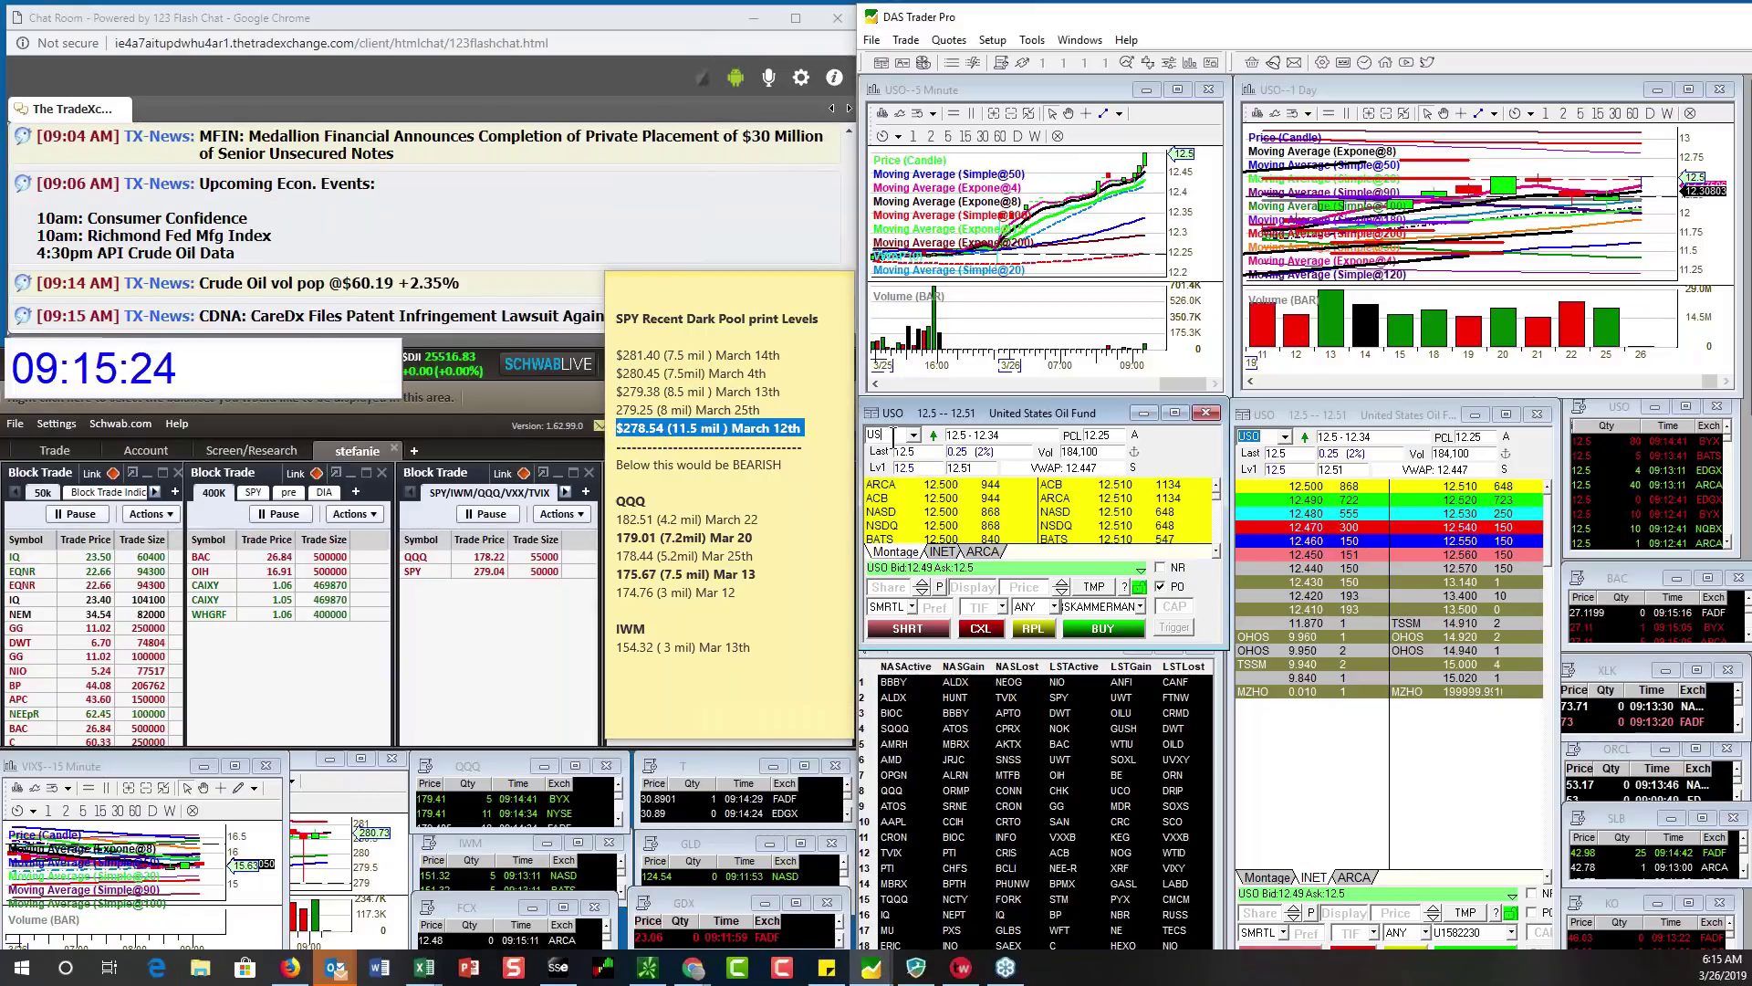
text(SPY)
key(Return)
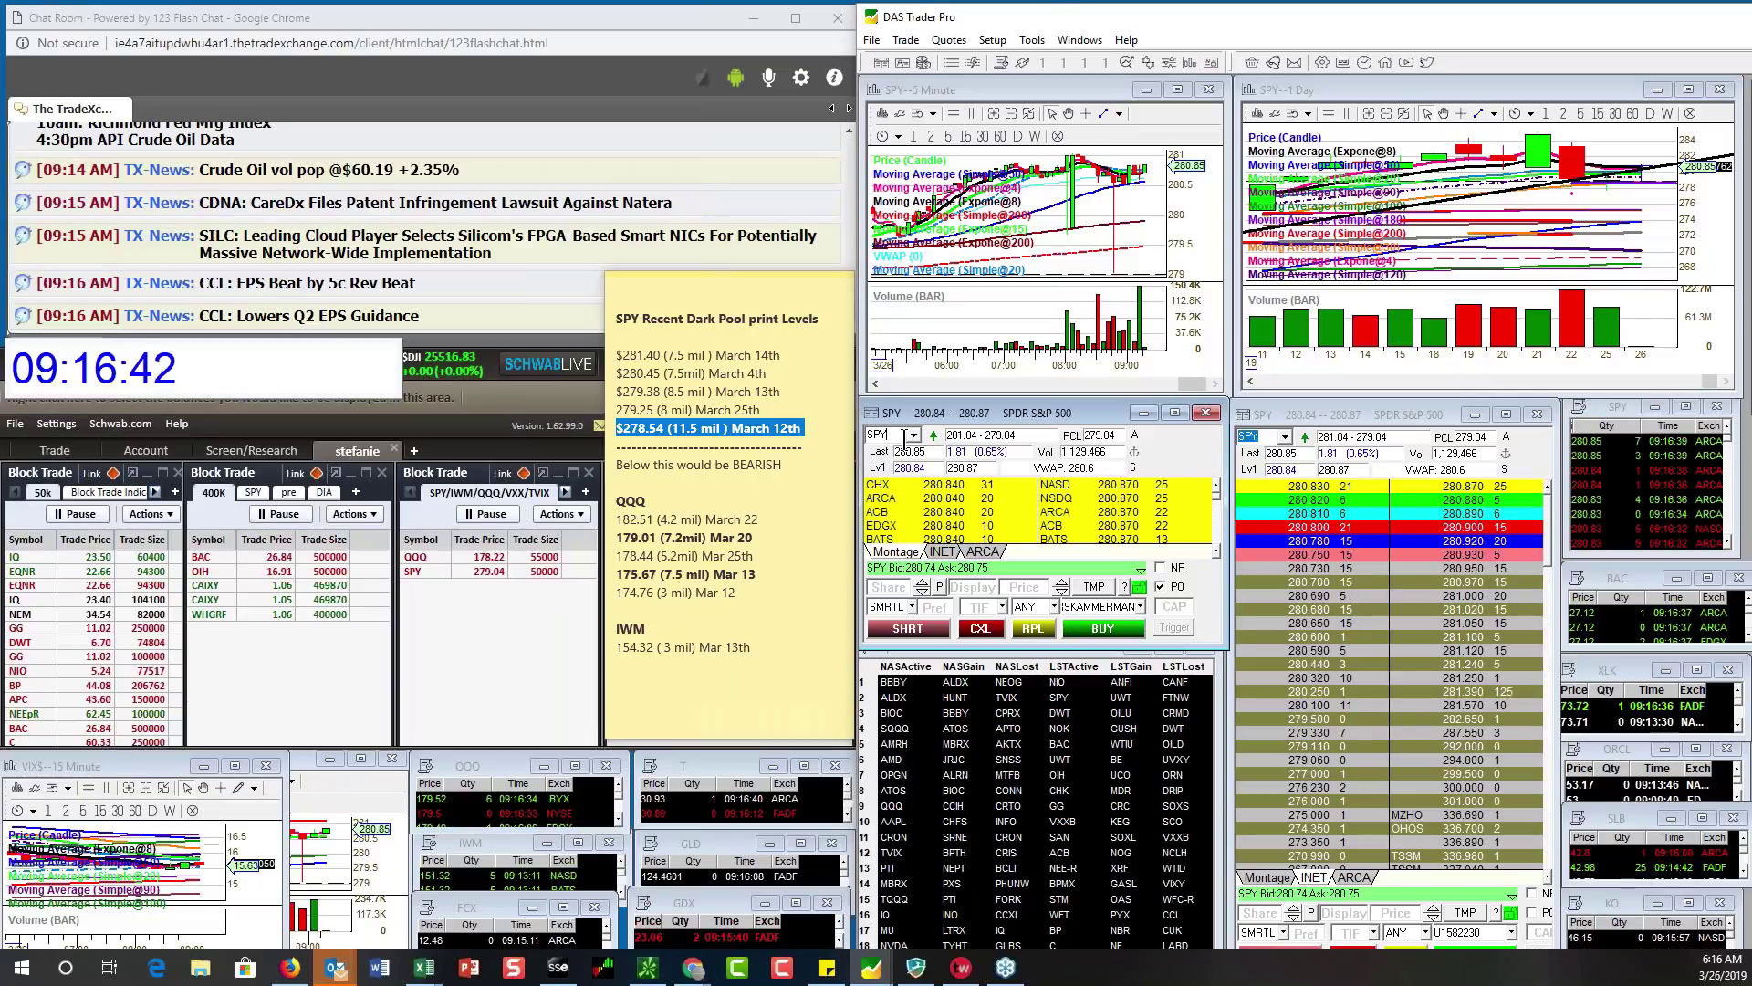
Replace SPY with QQQ in the montage symbol box
key(BackSpace)
text(QQQ)
key(Return)
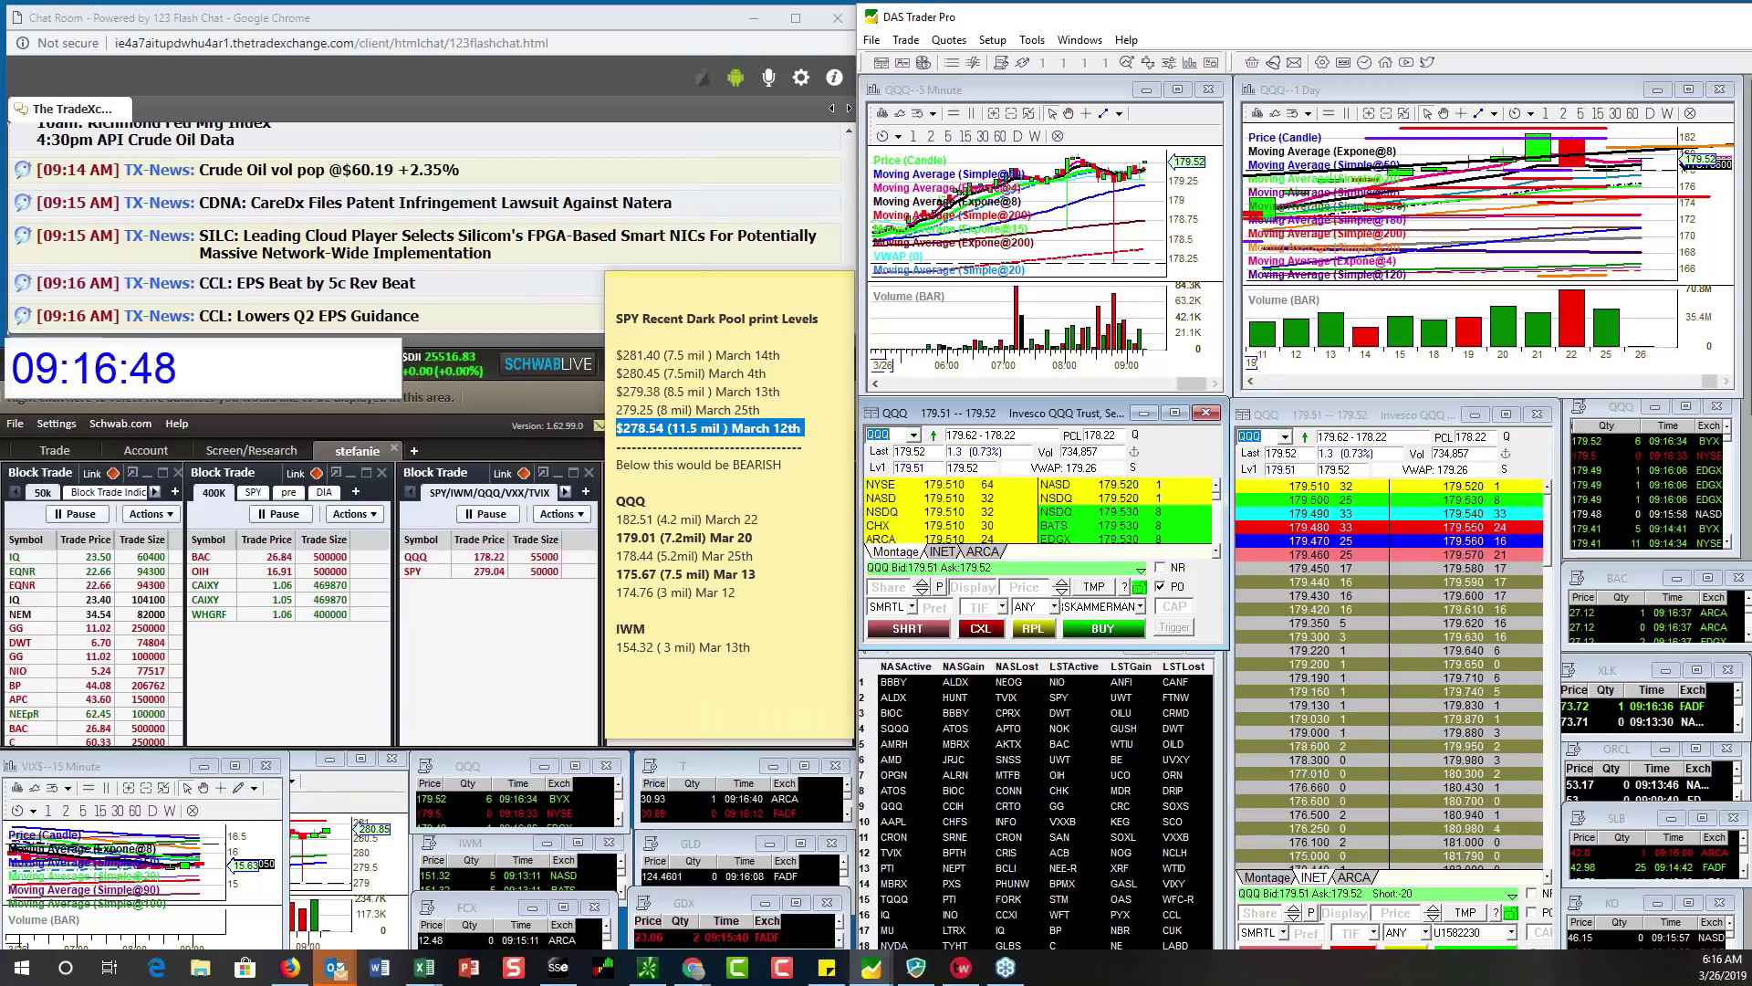